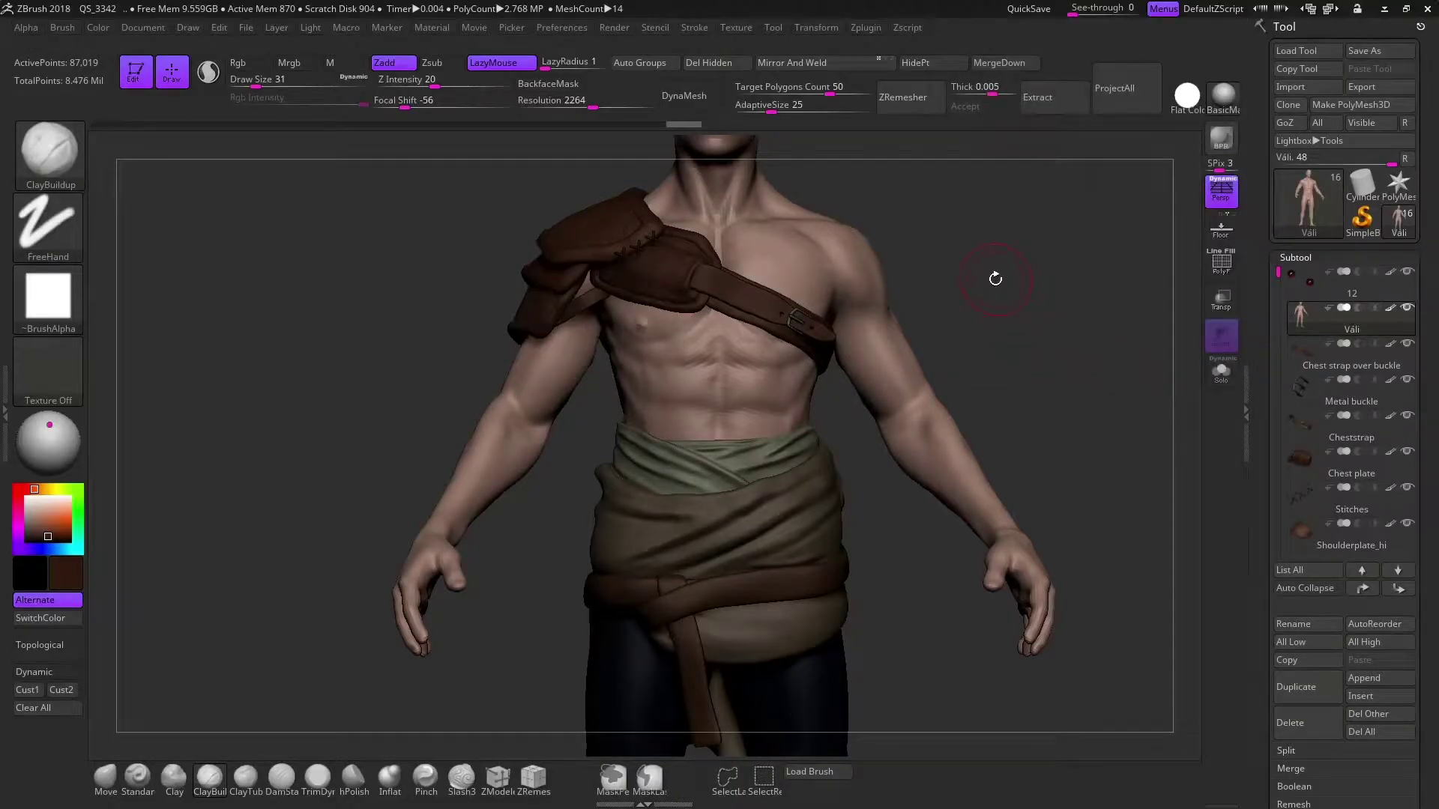
Zoom and orbit around the character to review the torso, back and head
{"action": "mouse_move", "coordinate": [995, 279]}
{"action": "left_mouse_down"}
{"action": "mouse_move", "coordinate": [986, 269]}
{"action": "mouse_move", "coordinate": [1000, 281]}
{"action": "mouse_move", "coordinate": [909, 334]}
{"action": "mouse_move", "coordinate": [995, 282]}
{"action": "mouse_move", "coordinate": [924, 269]}
{"action": "mouse_move", "coordinate": [854, 457]}
{"action": "mouse_move", "coordinate": [998, 299]}
{"action": "left_mouse_up"}
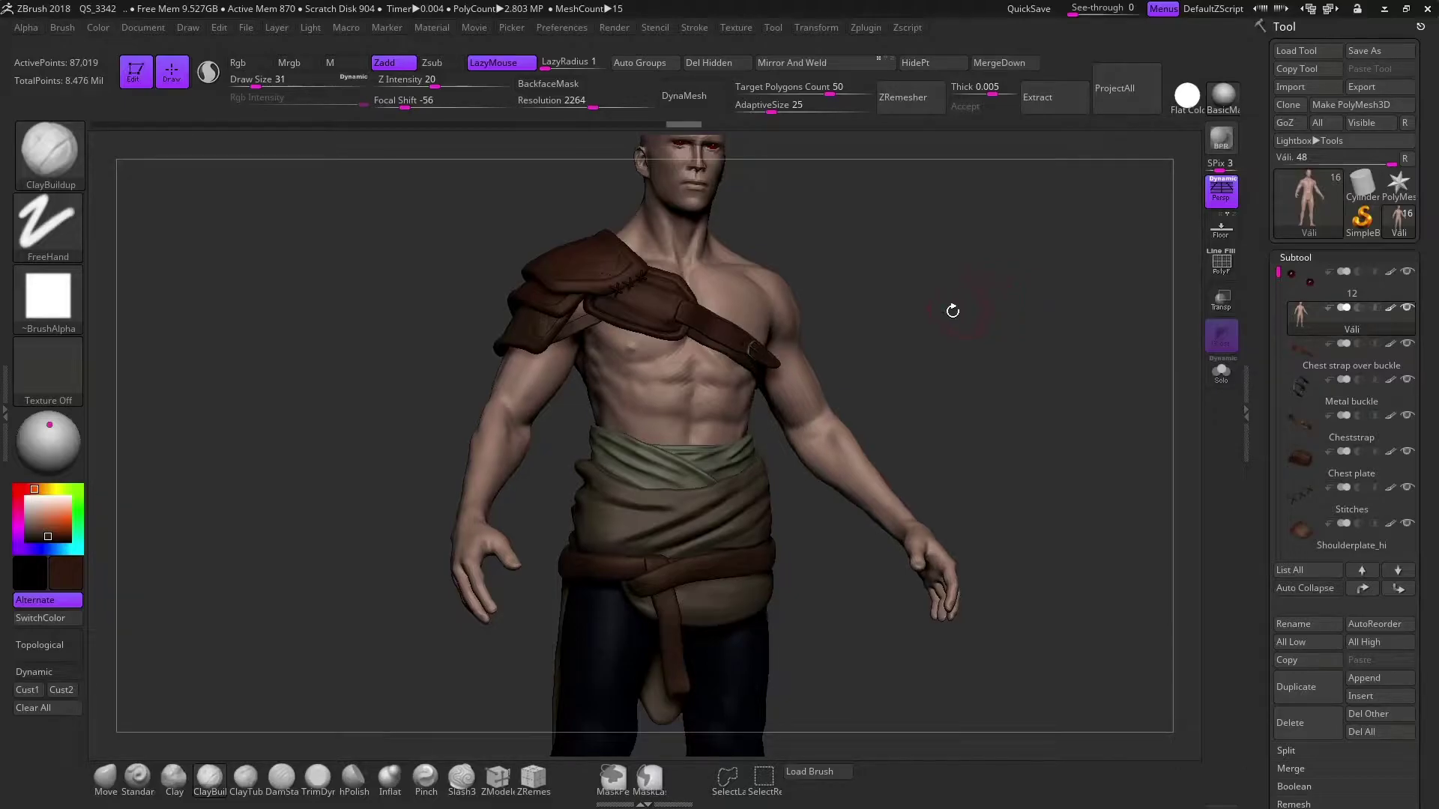
{"action": "mouse_move", "coordinate": [951, 311]}
{"action": "right_mouse_down", "text": "ctrl"}
{"action": "mouse_move", "coordinate": [905, 397]}
{"action": "mouse_move", "coordinate": [885, 400]}
{"action": "right_mouse_up", "text": "ctrl"}
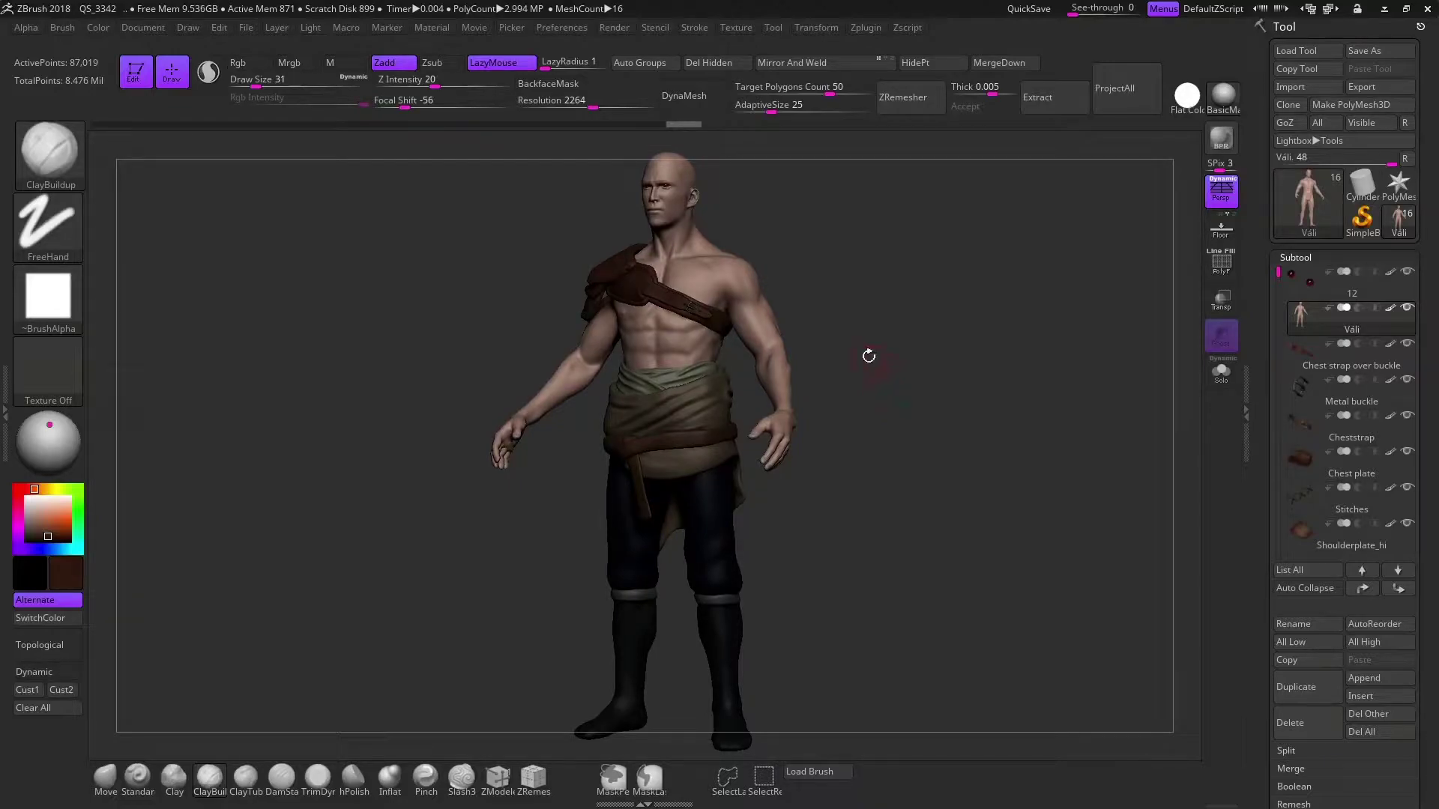
{"action": "mouse_move", "coordinate": [869, 351]}
{"action": "right_mouse_down"}
{"action": "mouse_move", "coordinate": [1004, 366]}
{"action": "mouse_move", "coordinate": [938, 377]}
{"action": "mouse_move", "coordinate": [877, 359]}
{"action": "right_mouse_up"}
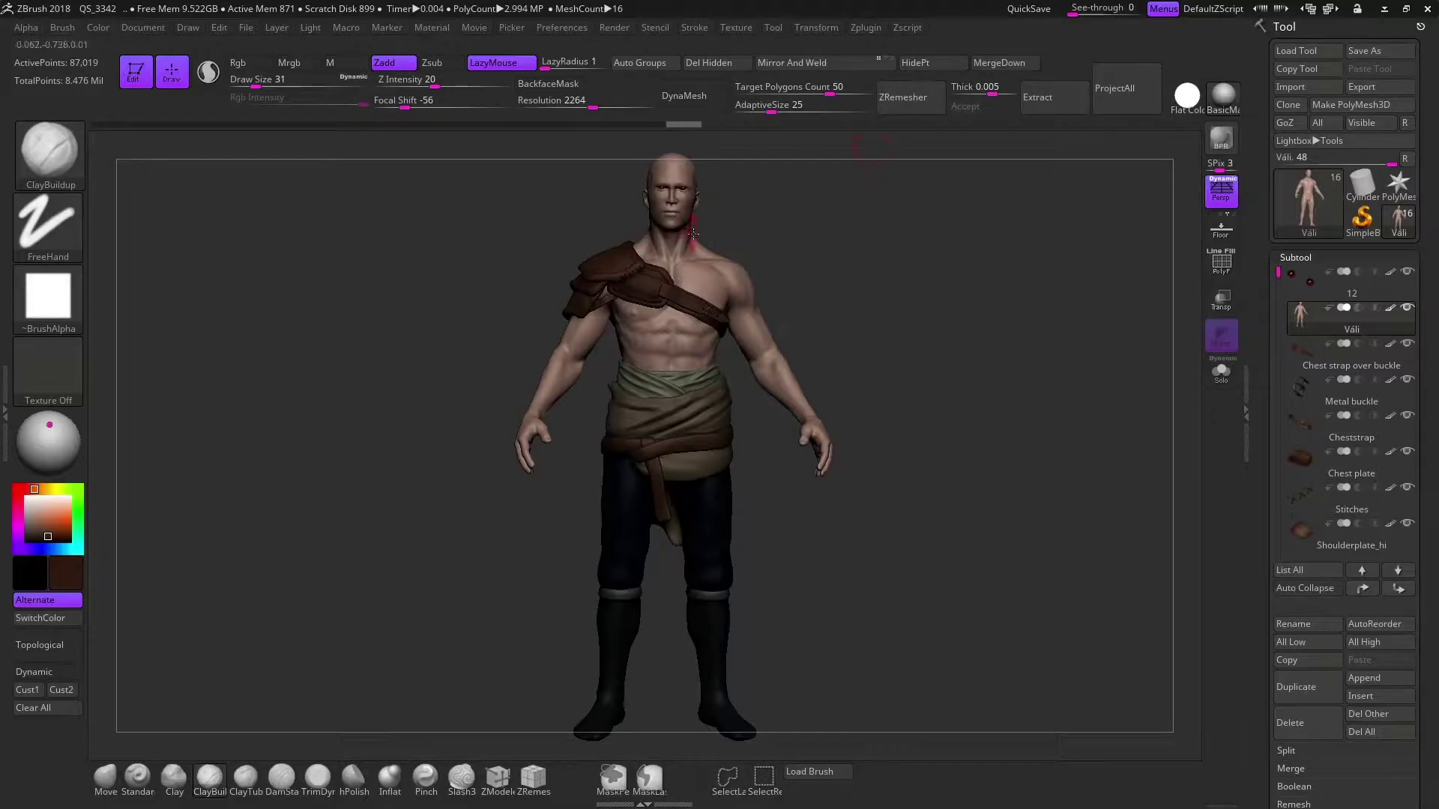
{"action": "right_click_drag", "start_coordinate": [835, 279], "coordinate": [977, 334], "text": "ctrl"}
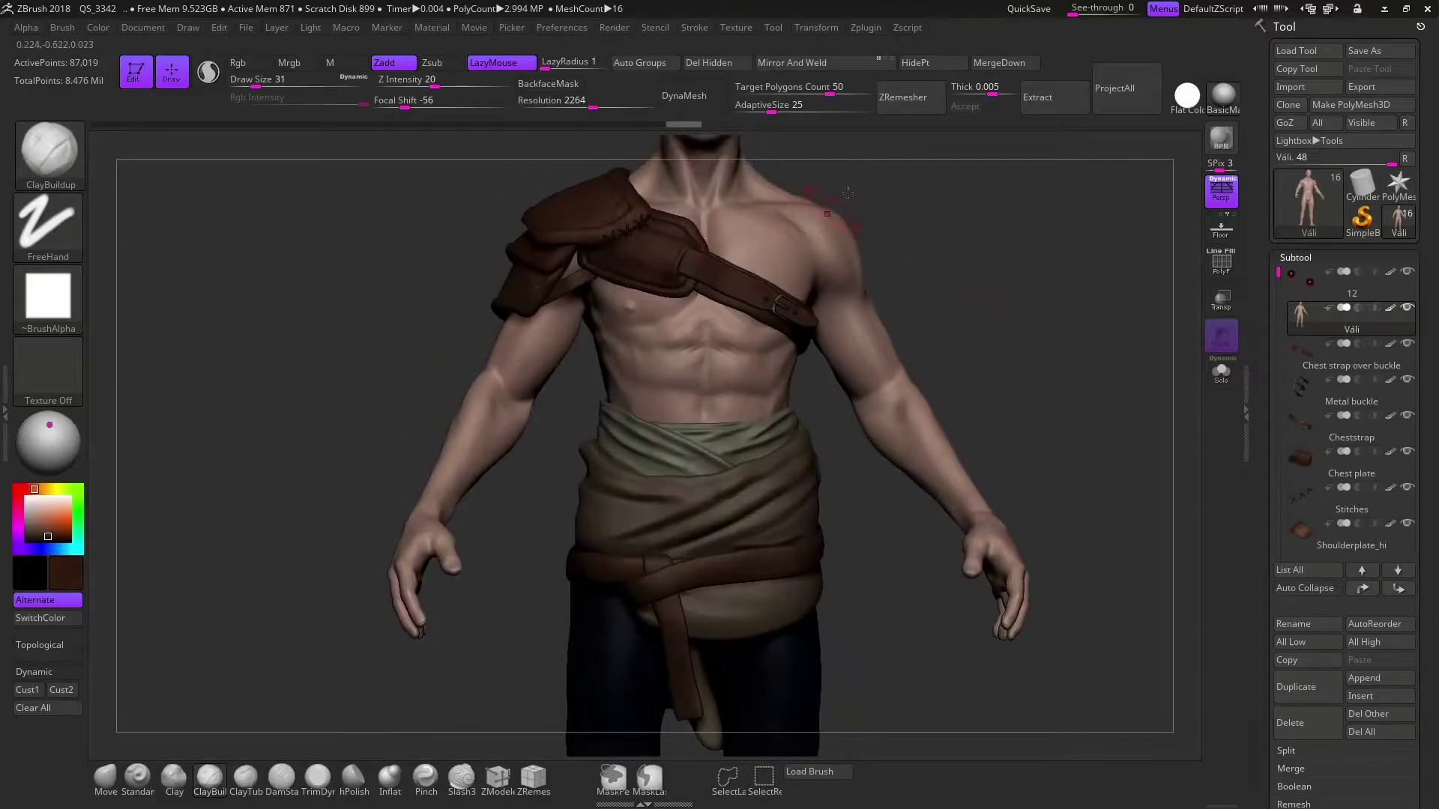
{"action": "right_click_drag", "start_coordinate": [922, 212], "coordinate": [678, 269]}
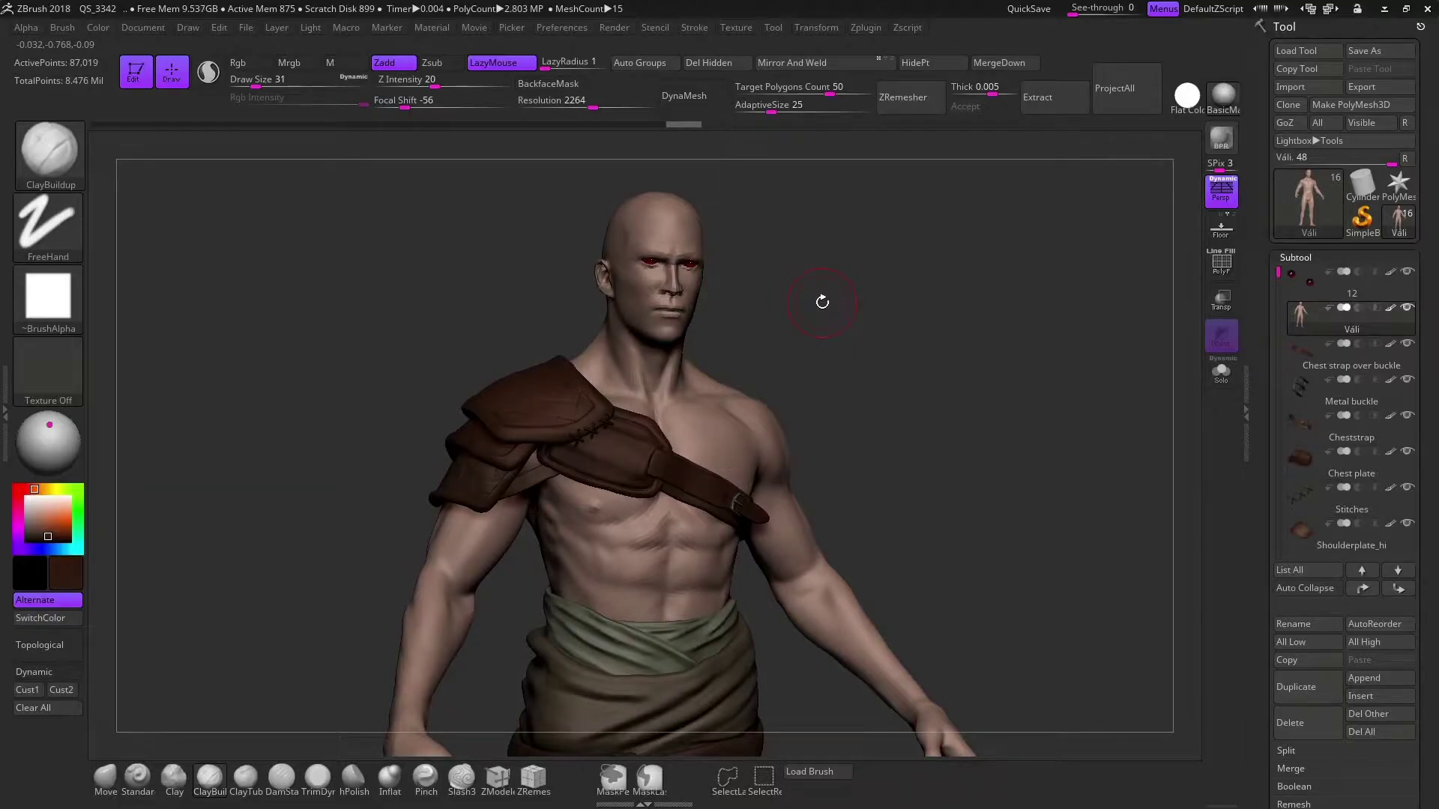
{"action": "right_click_drag", "start_coordinate": [1019, 235], "coordinate": [1120, 132]}
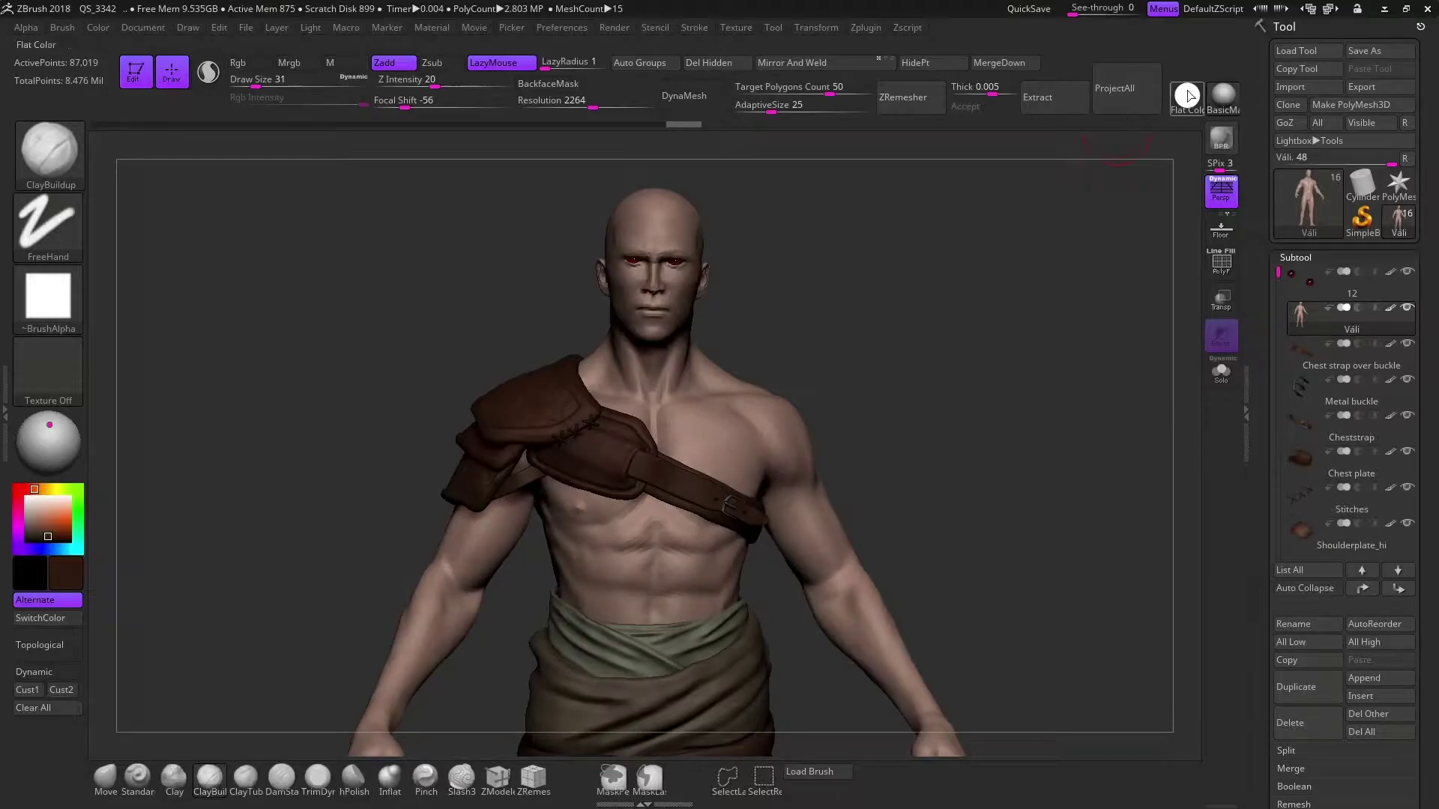
{"action": "mouse_move", "coordinate": [1185, 96]}
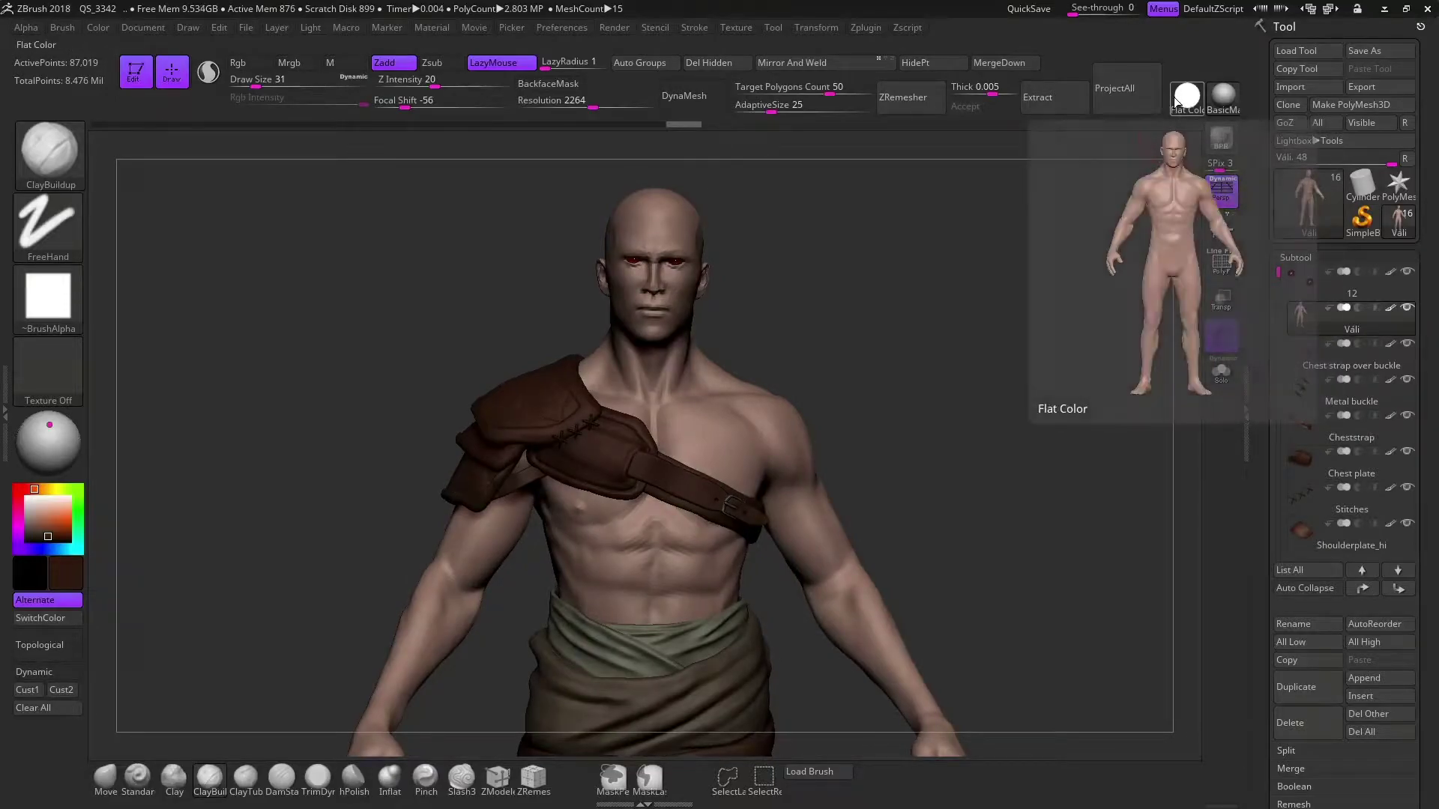
Switch to Flat Color and inspect the belly, belt, shoulder plate and chest strap up close
{"action": "left_click", "coordinate": [1186, 95]}
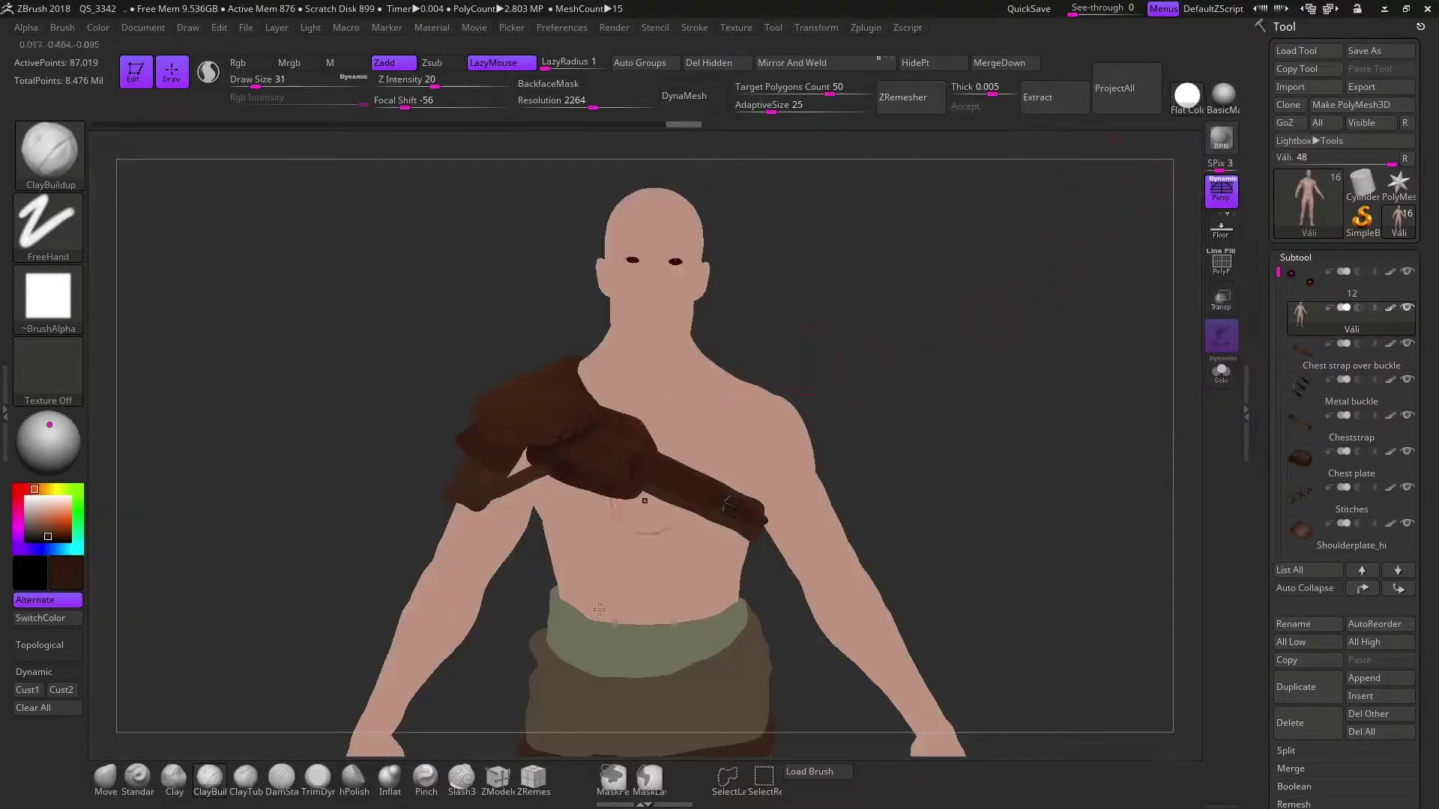
{"action": "right_click_drag", "start_coordinate": [848, 371], "coordinate": [964, 363]}
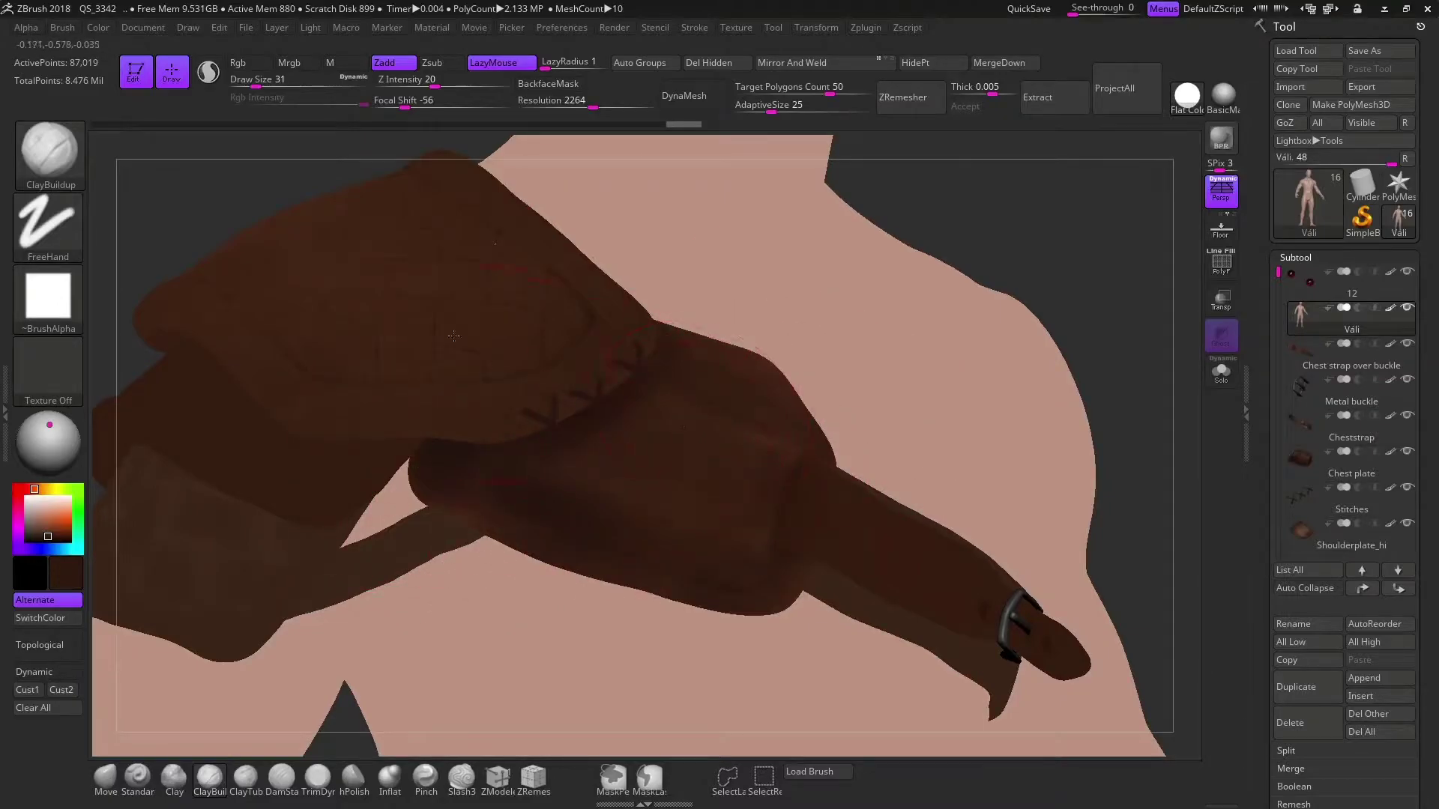
{"action": "right_click_drag", "start_coordinate": [1021, 218], "coordinate": [378, 266]}
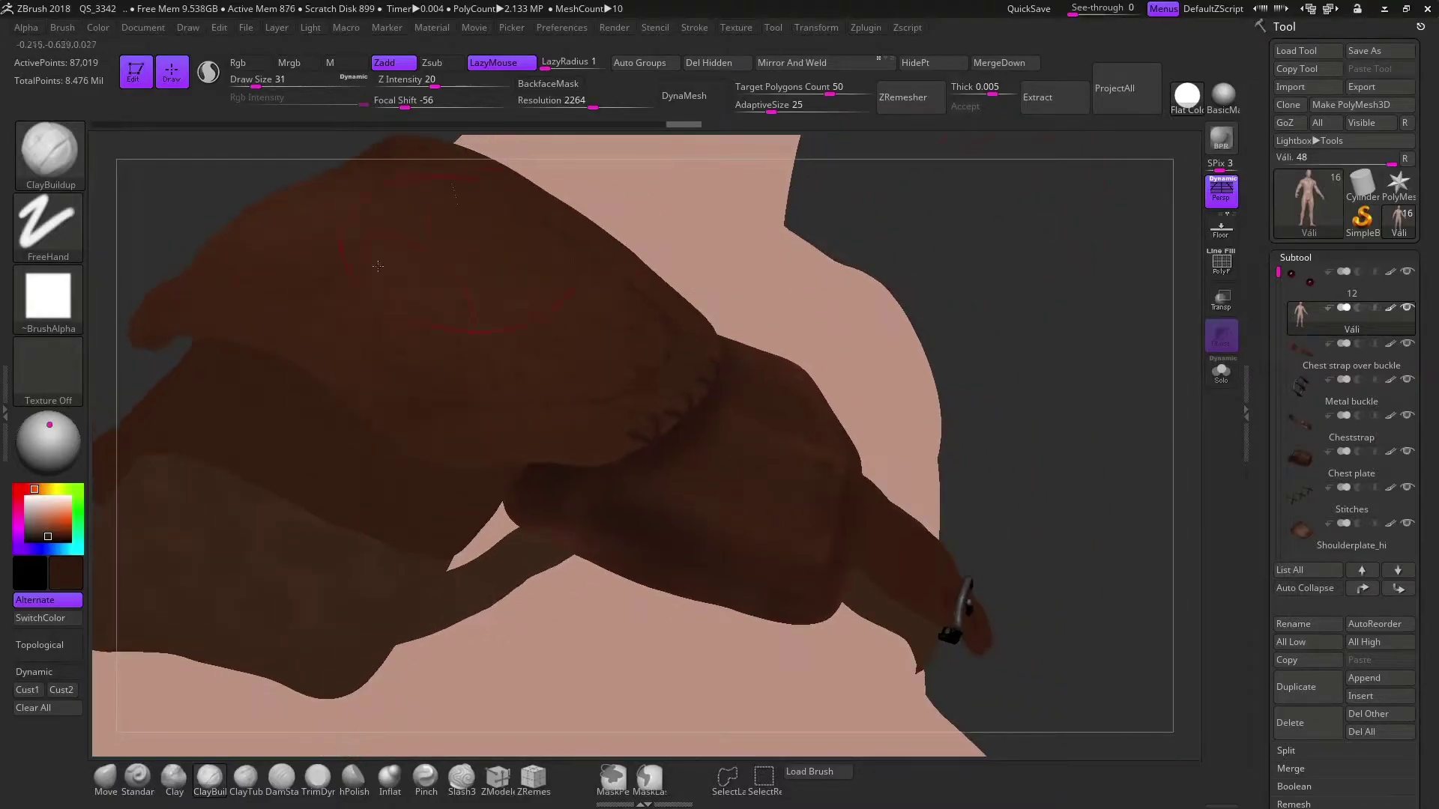
{"action": "right_click_drag", "start_coordinate": [951, 202], "coordinate": [435, 445]}
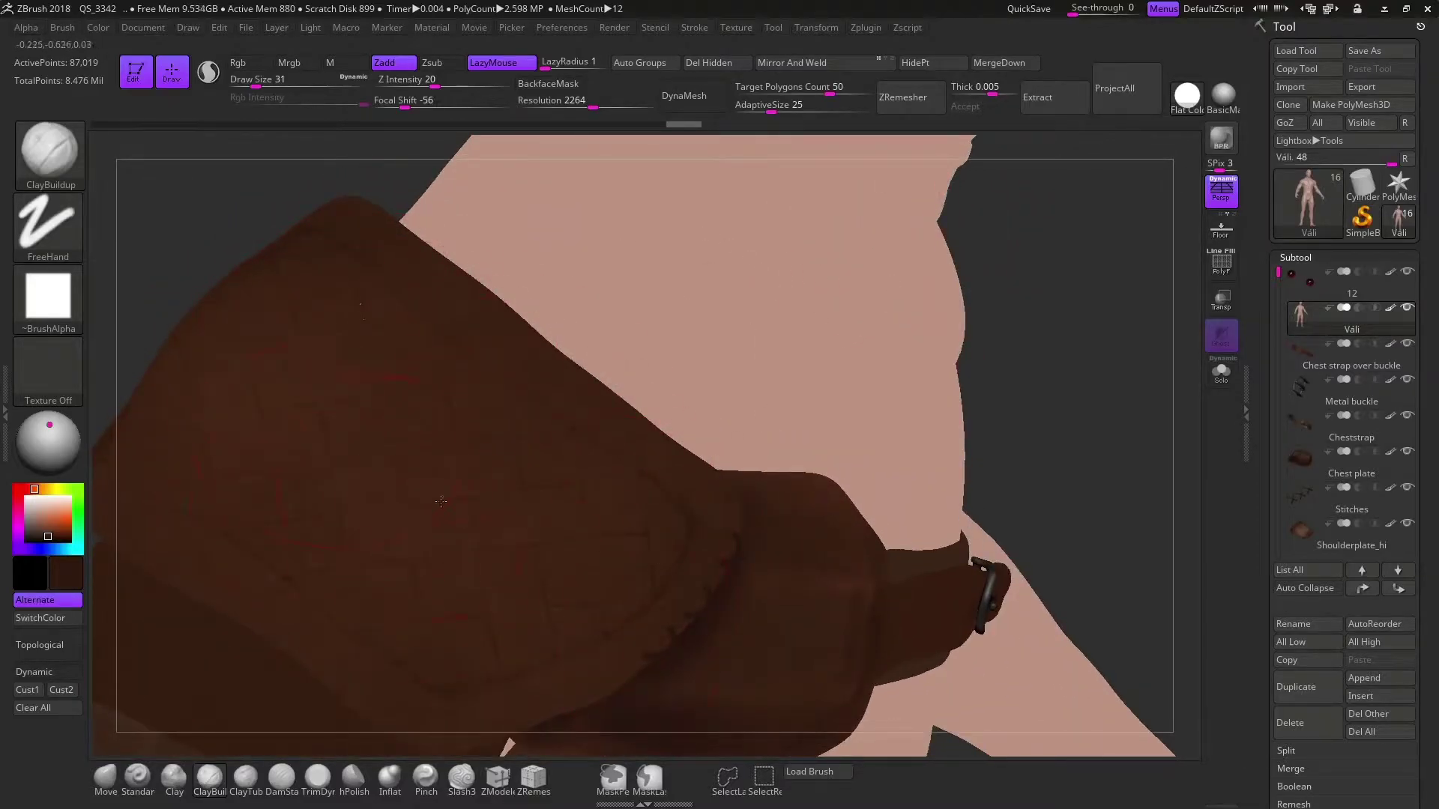
{"action": "left_click_drag", "start_coordinate": [1021, 412], "coordinate": [607, 594]}
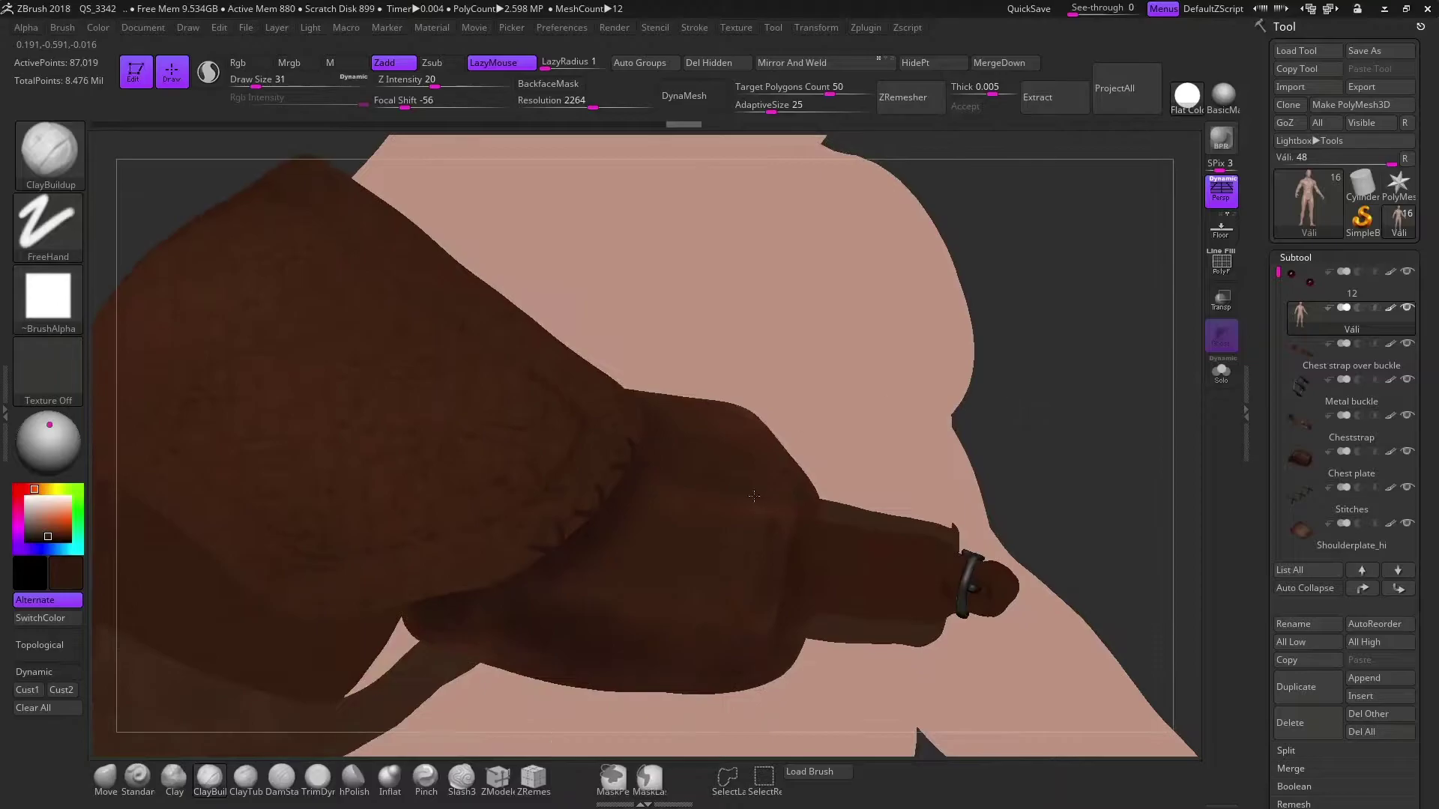
{"action": "left_click_drag", "start_coordinate": [1140, 412], "coordinate": [995, 280]}
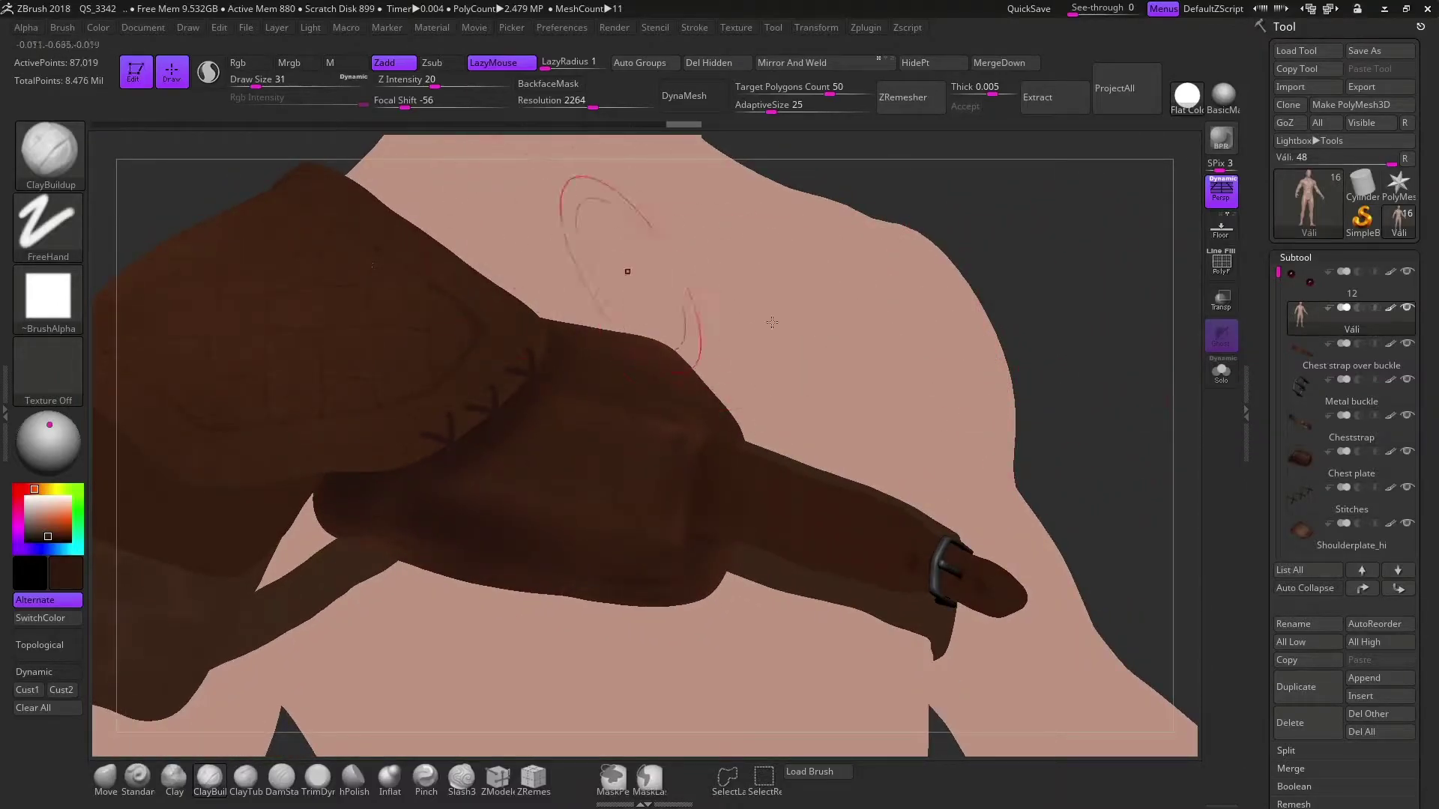
{"action": "left_click_drag", "start_coordinate": [1054, 263], "coordinate": [860, 343], "text": "shift"}
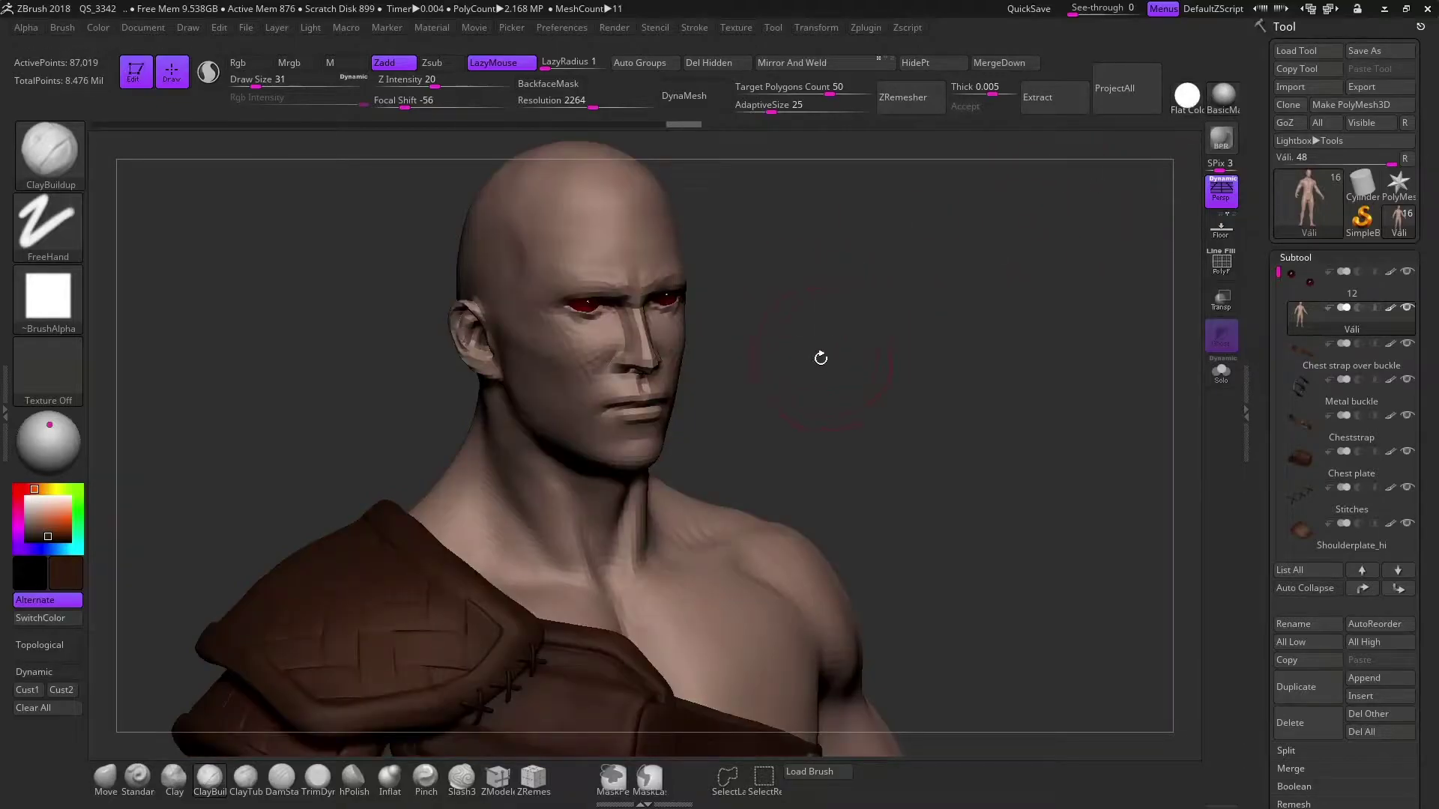
{"action": "mouse_move", "coordinate": [821, 358]}
{"action": "left_mouse_down"}
{"action": "mouse_move", "coordinate": [828, 334]}
{"action": "mouse_move", "coordinate": [867, 537]}
{"action": "left_mouse_up"}
{"action": "mouse_move", "coordinate": [935, 406]}
{"action": "left_mouse_down", "text": "alt"}
{"action": "mouse_move", "coordinate": [978, 287]}
{"action": "mouse_move", "coordinate": [874, 311]}
{"action": "mouse_move", "coordinate": [1111, 327]}
{"action": "mouse_move", "coordinate": [1065, 352]}
{"action": "mouse_move", "coordinate": [892, 289]}
{"action": "left_mouse_up", "text": "alt"}
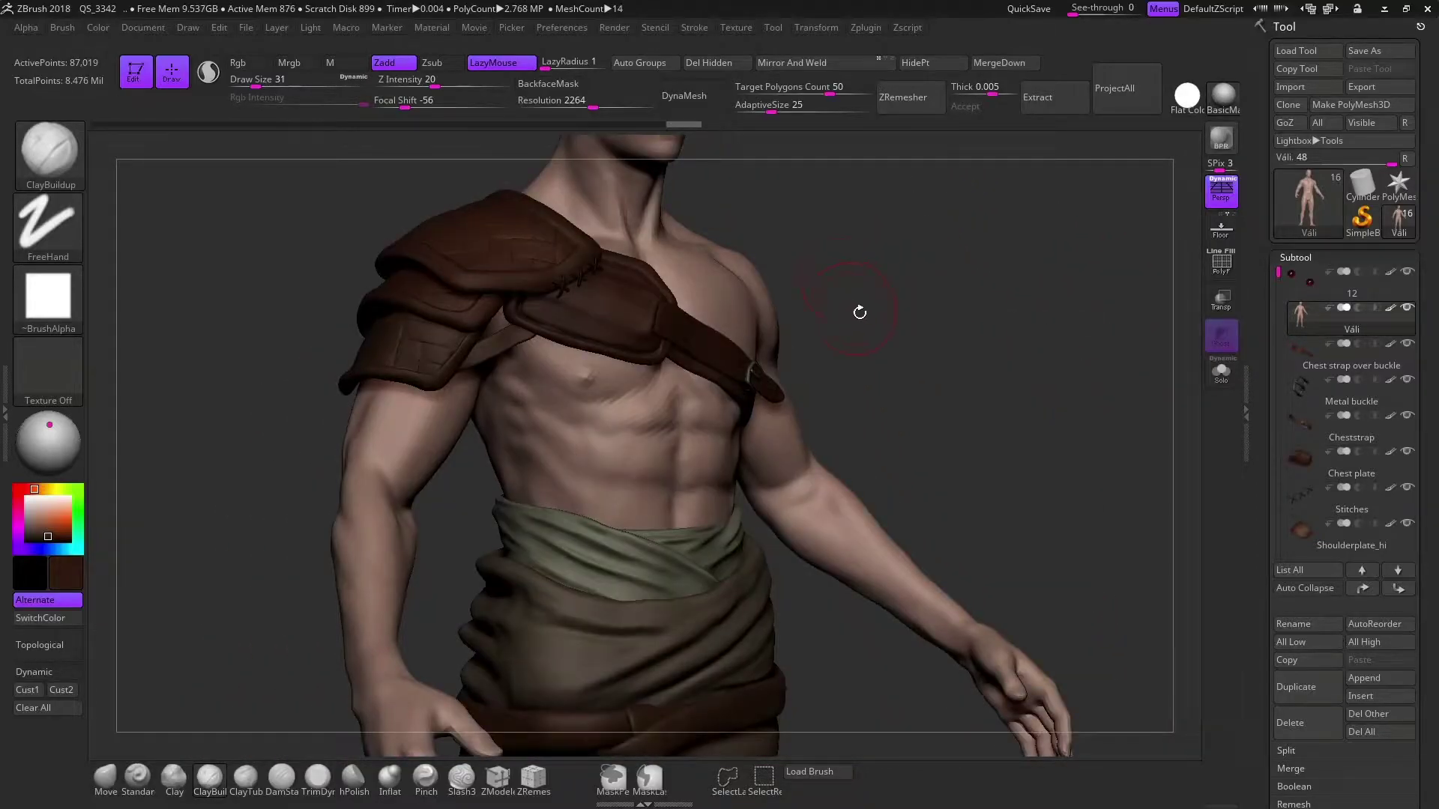
Solo the body and turn the torso to a straight front view
{"action": "key", "text": "shift+alt+s"}
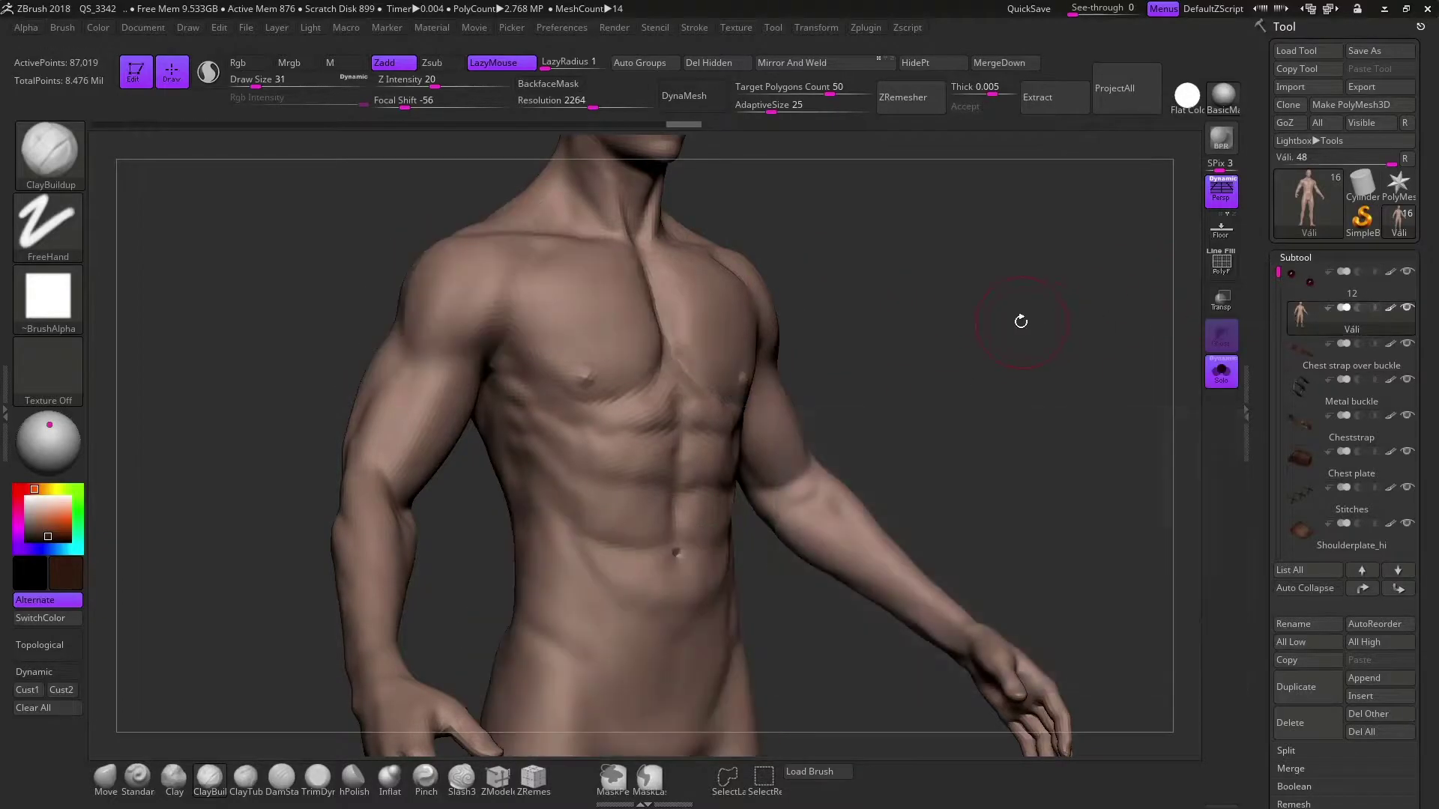
{"action": "mouse_move", "coordinate": [1020, 322]}
{"action": "left_mouse_down"}
{"action": "mouse_move", "coordinate": [951, 305]}
{"action": "mouse_move", "coordinate": [1006, 337]}
{"action": "mouse_move", "coordinate": [1009, 356]}
{"action": "mouse_move", "coordinate": [1066, 295]}
{"action": "mouse_move", "coordinate": [1067, 357]}
{"action": "left_mouse_up"}
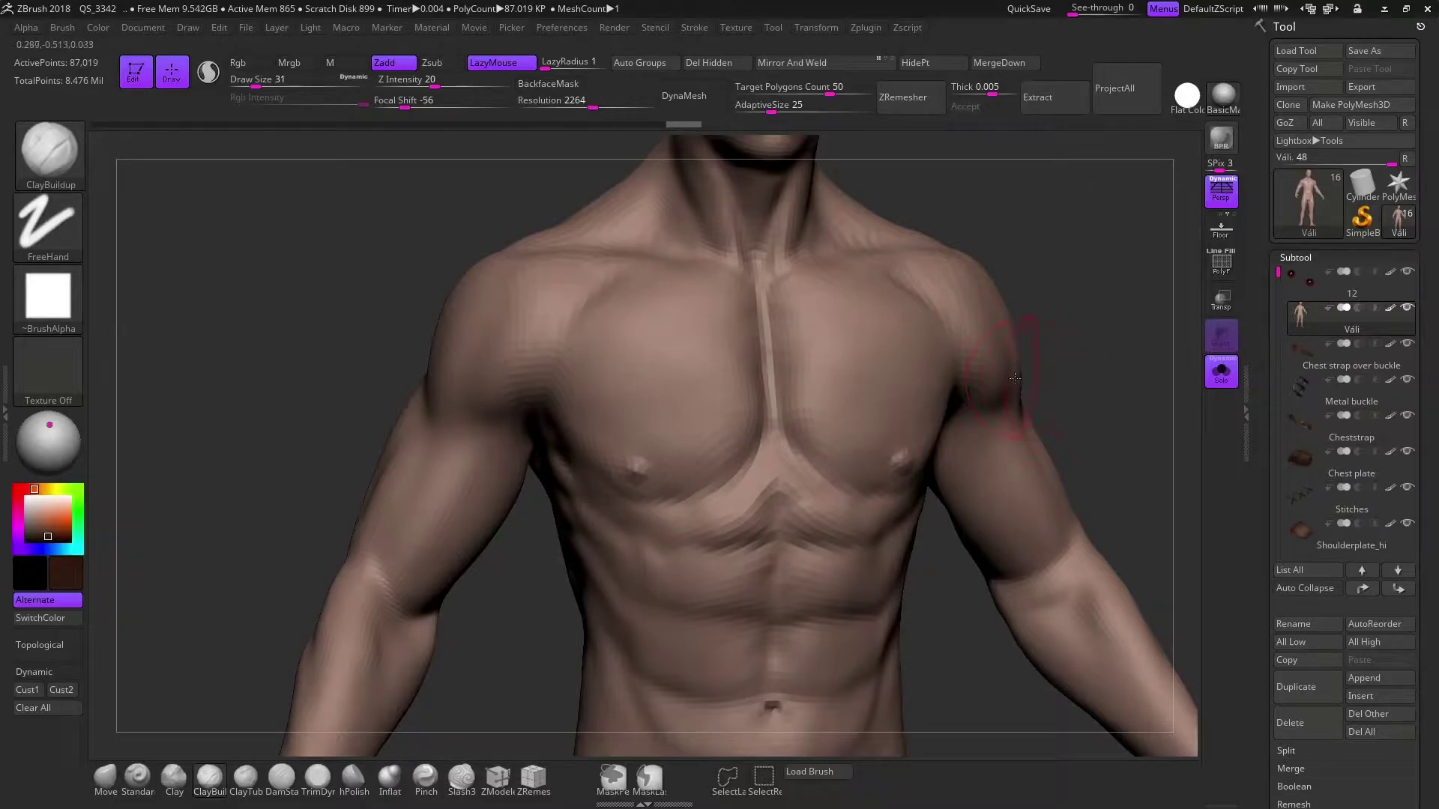
{"action": "mouse_move", "coordinate": [706, 296]}
{"action": "left_mouse_down"}
{"action": "mouse_move", "coordinate": [634, 286]}
{"action": "mouse_move", "coordinate": [555, 299]}
{"action": "left_mouse_up"}
{"action": "left_click_drag", "start_coordinate": [1040, 237], "coordinate": [1027, 218]}
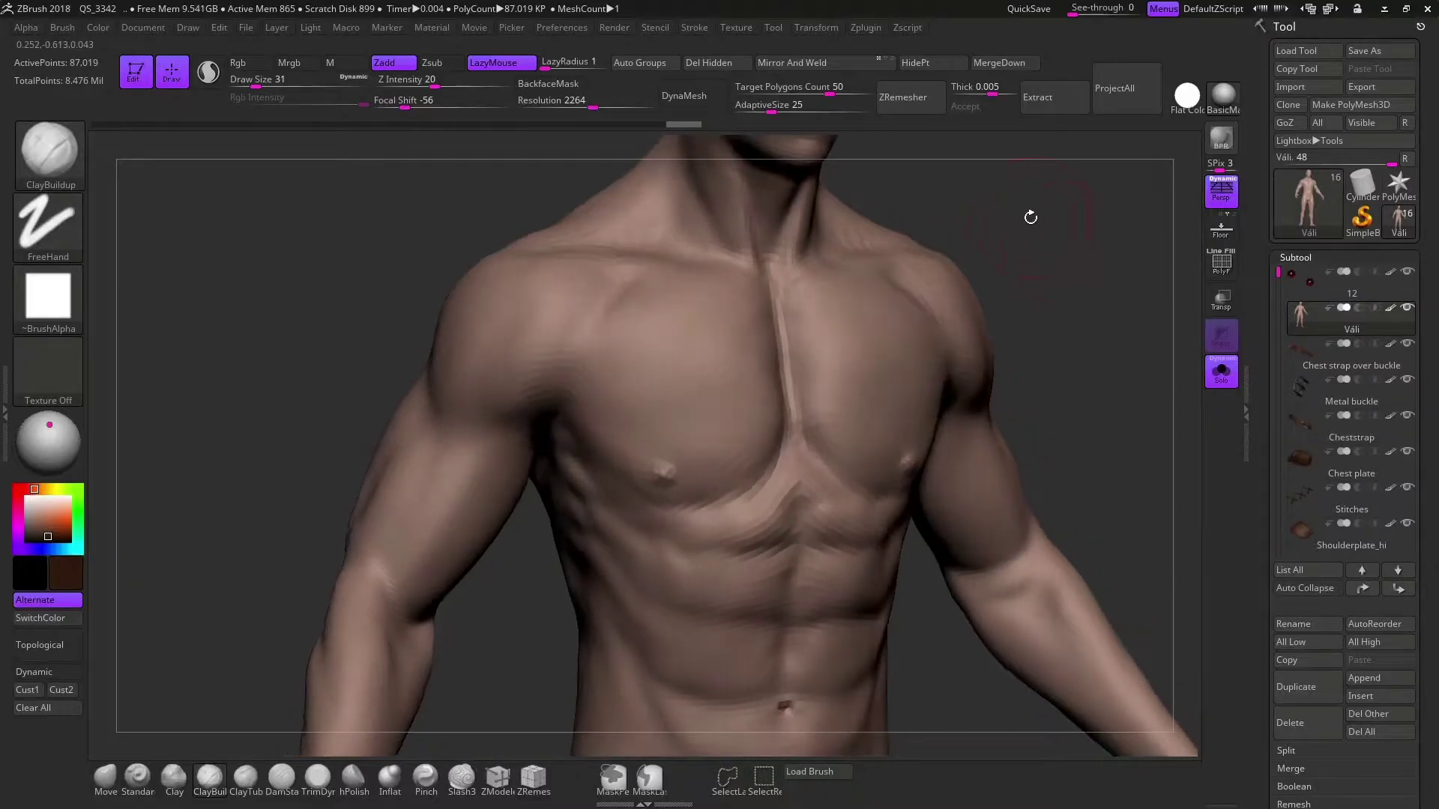
Make Váli the active subtool and hide every other subtool
{"action": "left_click", "coordinate": [1307, 452]}
{"action": "left_click", "coordinate": [1331, 321]}
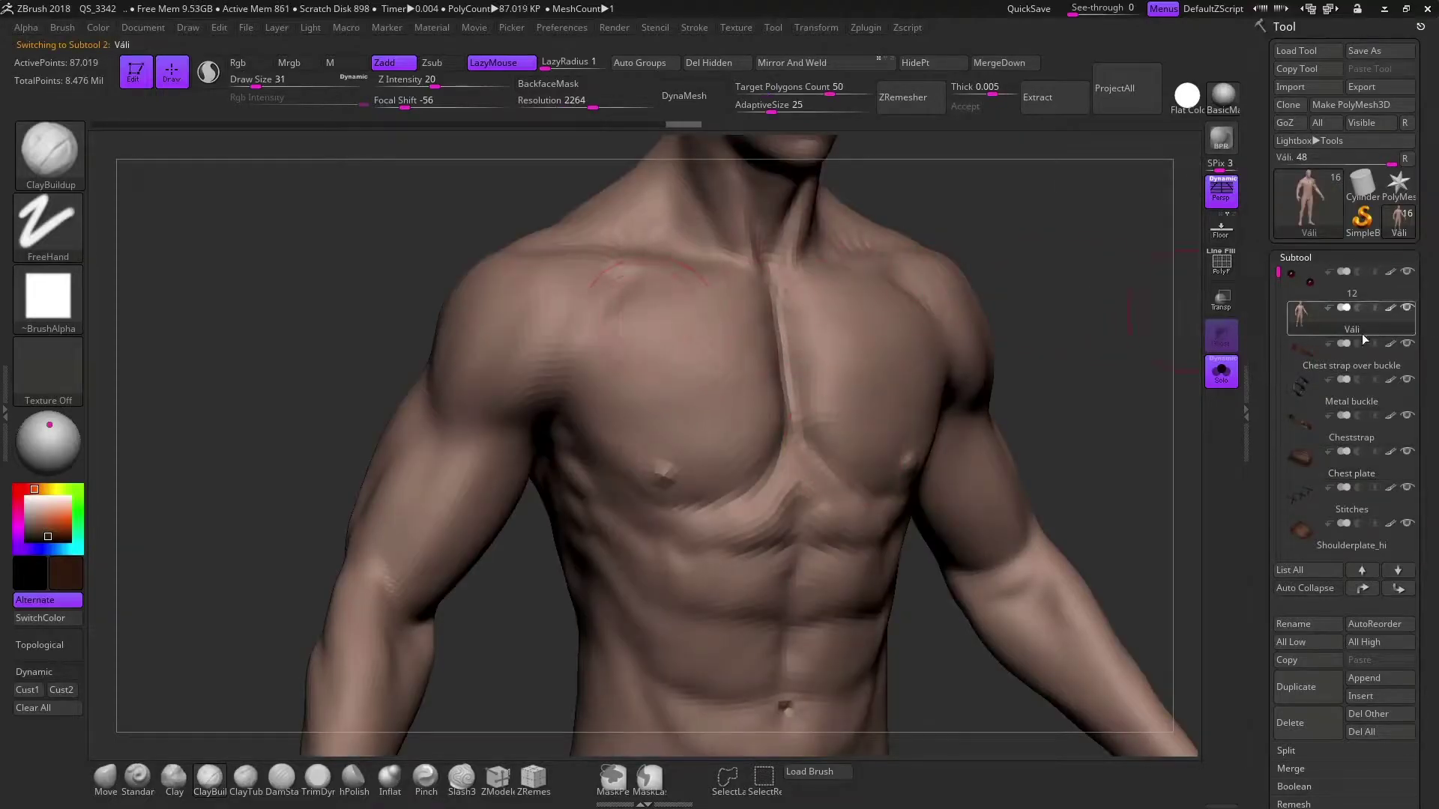
{"action": "key", "text": "shift"}
{"action": "left_click", "coordinate": [1407, 307], "text": "shift"}
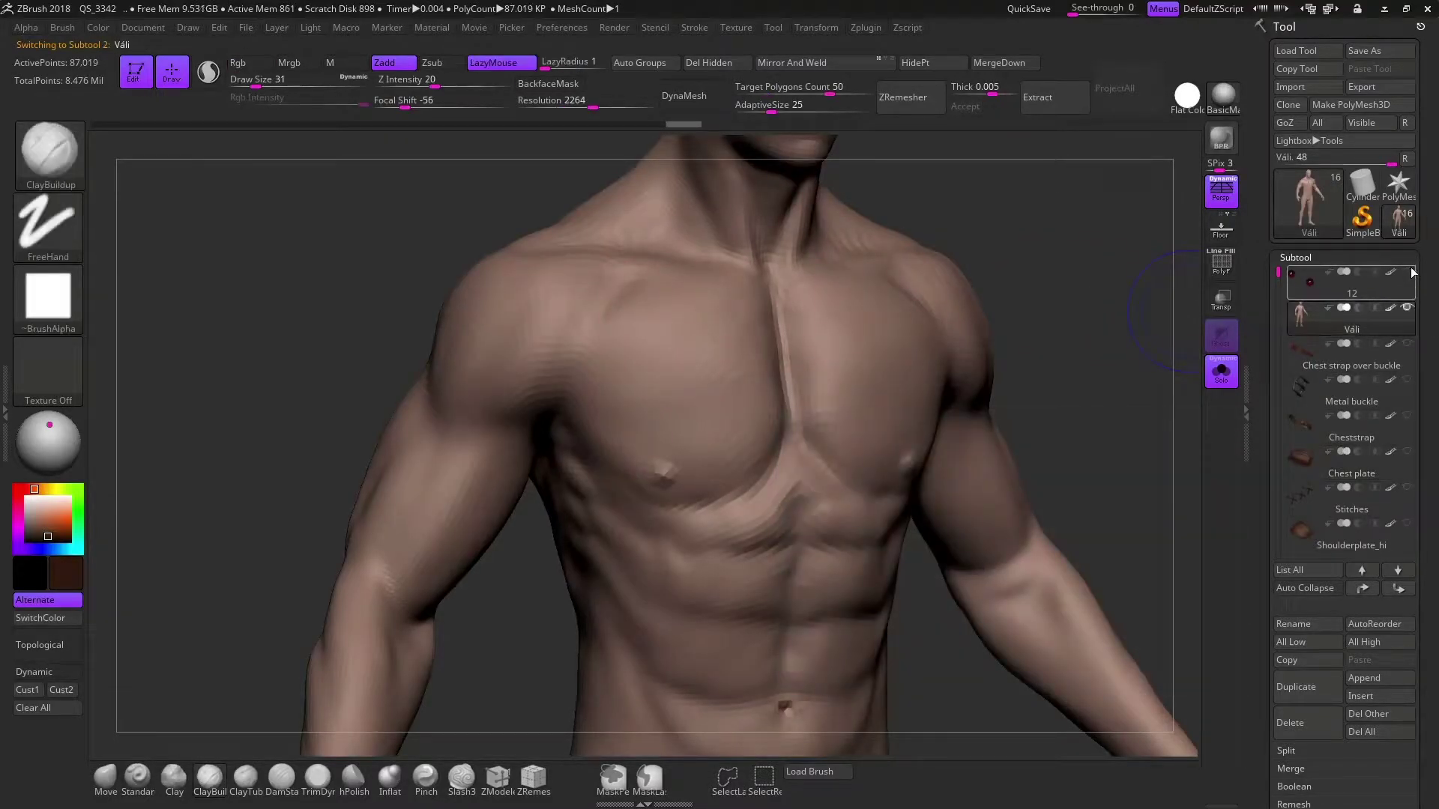
Paint a softened mask over the pectoral and extract a thick shell from it
{"action": "key", "text": "ctrl"}
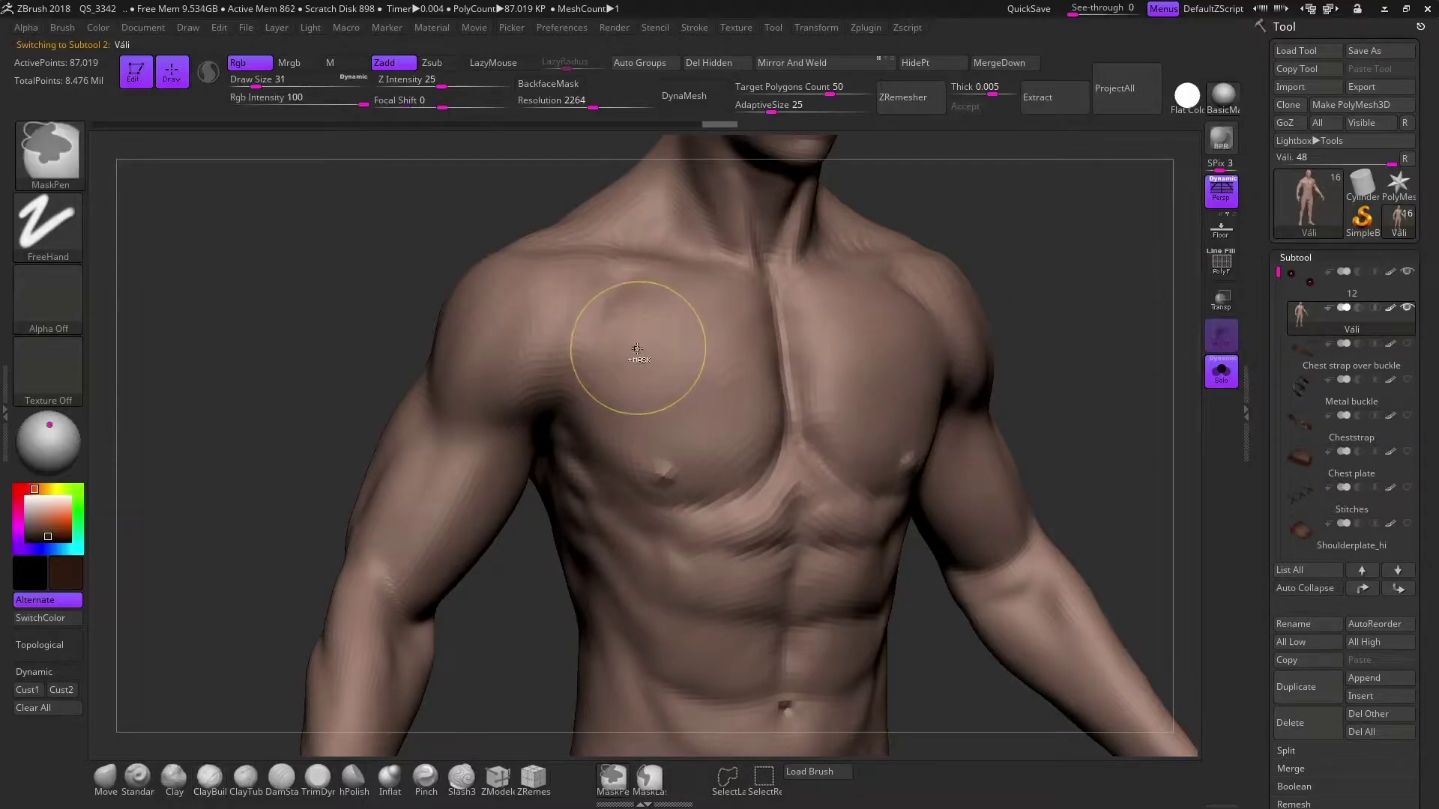
{"action": "left_click_drag", "start_coordinate": [618, 378], "coordinate": [735, 408], "text": "ctrl"}
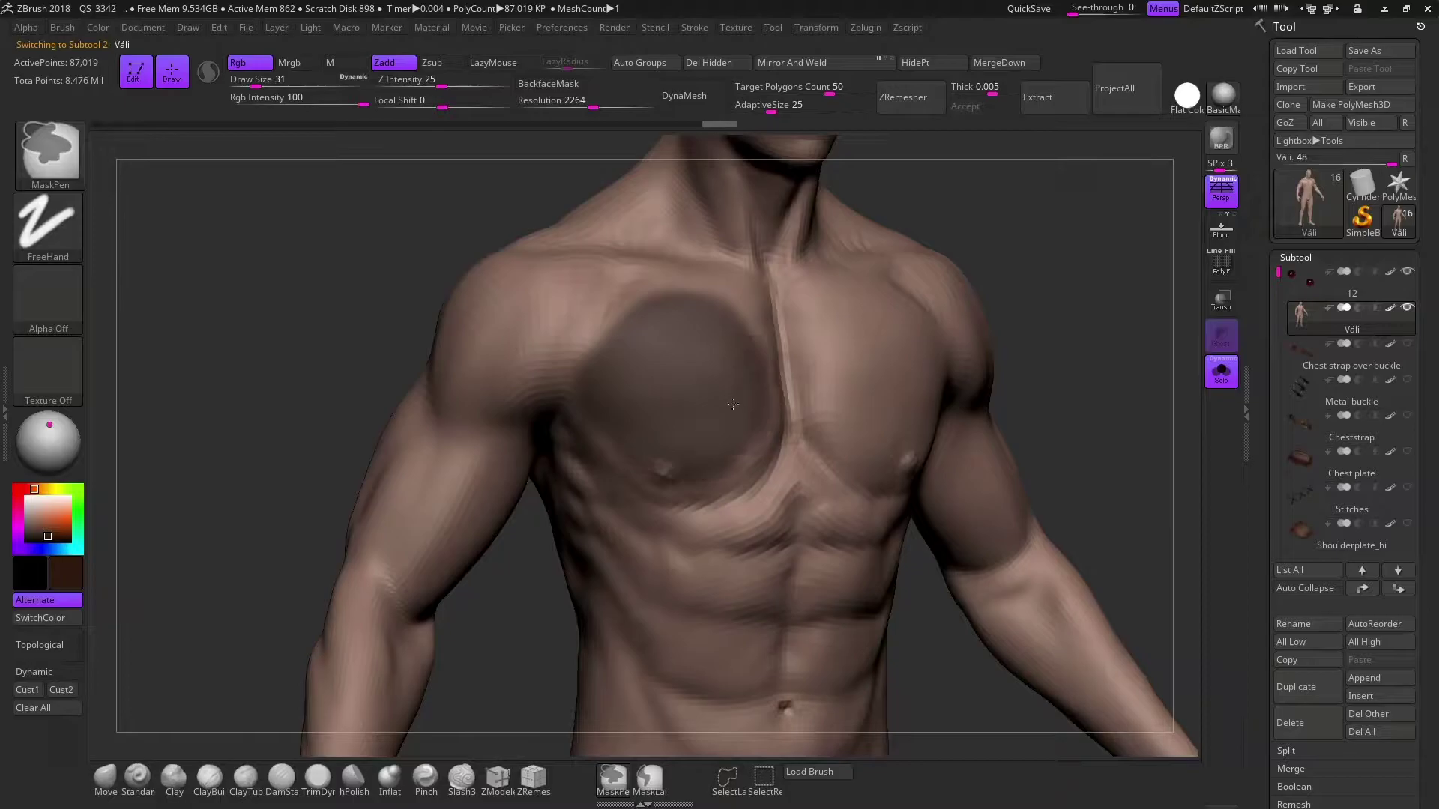
{"action": "left_click_drag", "start_coordinate": [995, 276], "coordinate": [746, 301]}
{"action": "left_click", "coordinate": [742, 303], "text": "ctrl"}
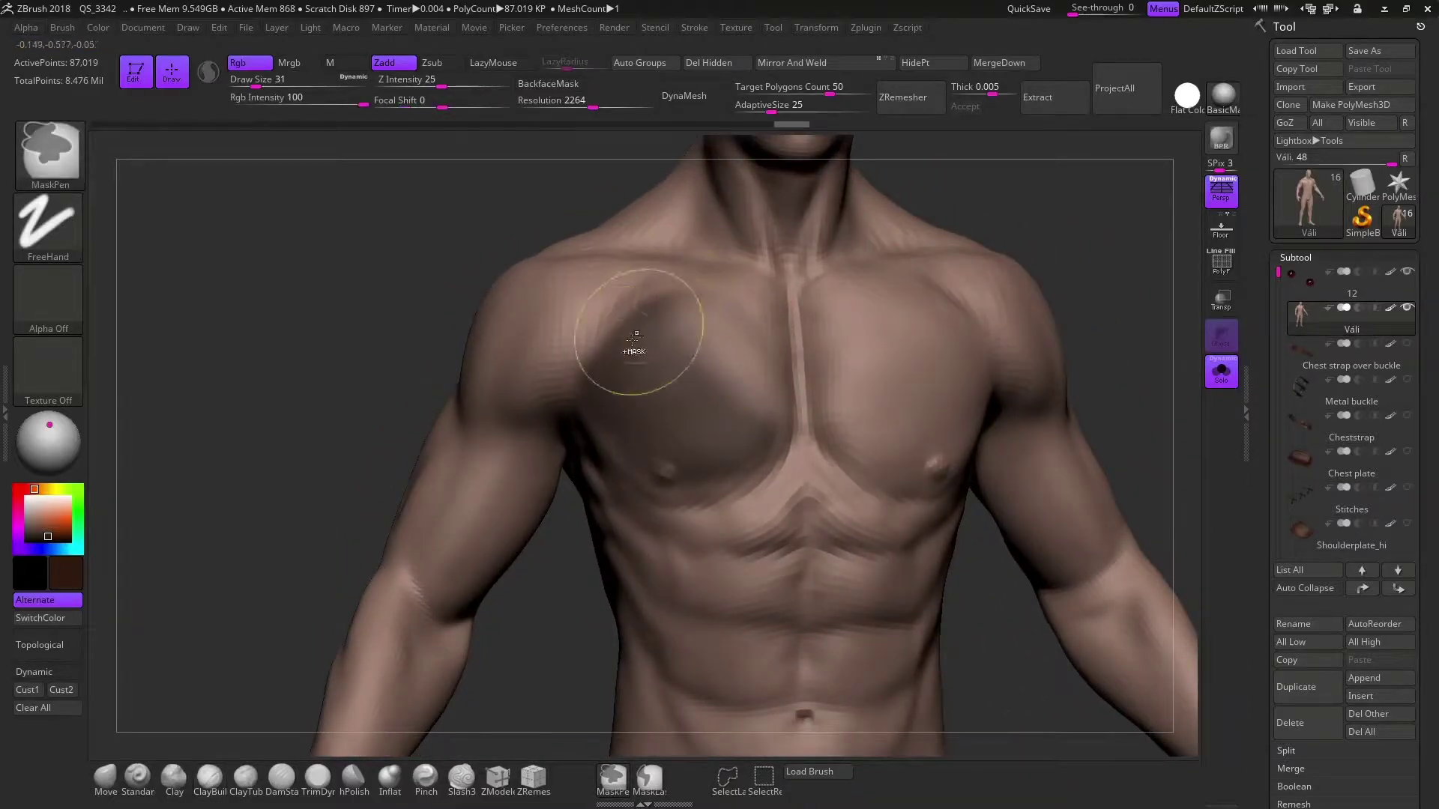
{"action": "mouse_move", "coordinate": [594, 402]}
{"action": "left_mouse_down", "text": "ctrl"}
{"action": "mouse_move", "coordinate": [718, 364]}
{"action": "mouse_move", "coordinate": [779, 427]}
{"action": "left_mouse_up", "text": "ctrl"}
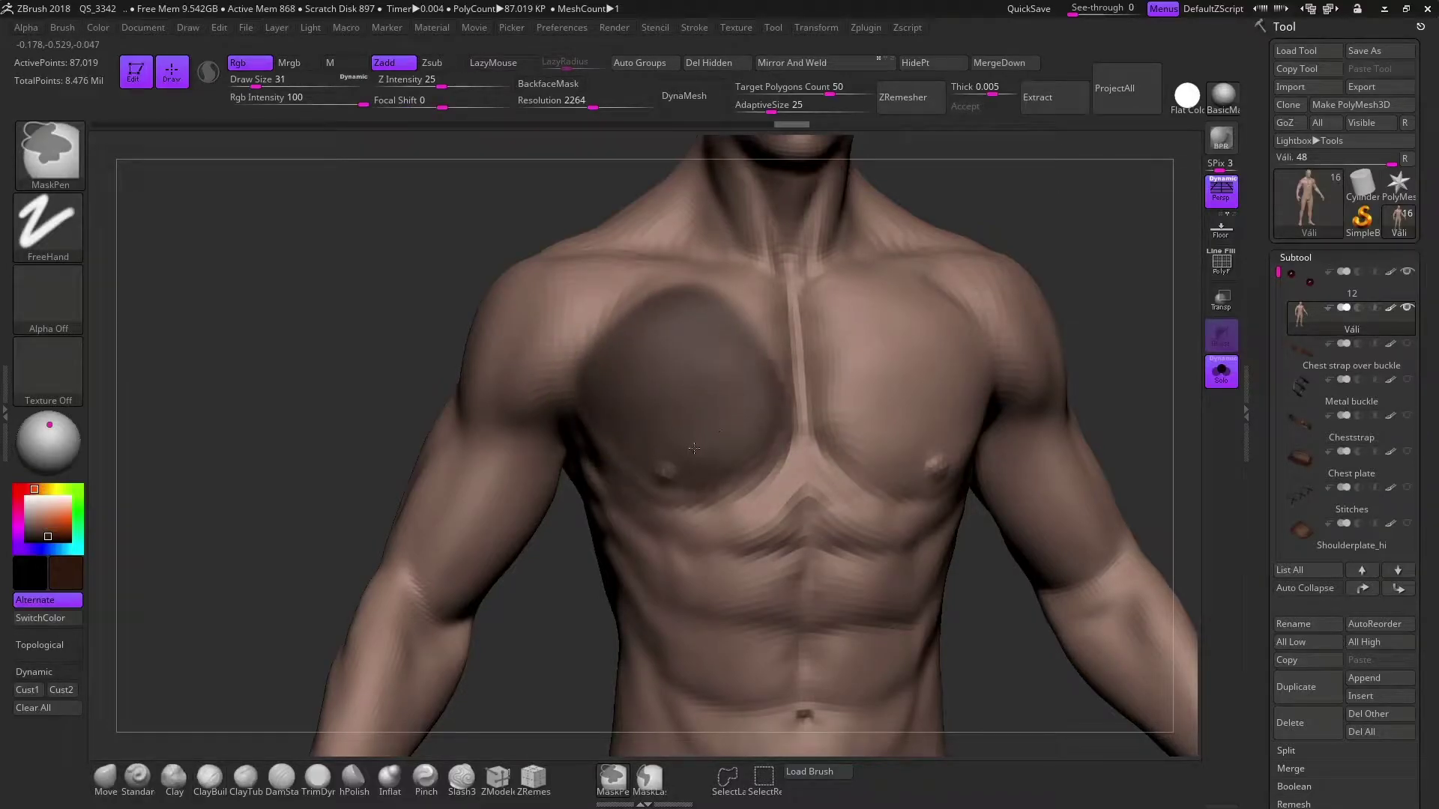
{"action": "key", "text": "l"}
{"action": "left_click_drag", "start_coordinate": [1073, 218], "coordinate": [1047, 155]}
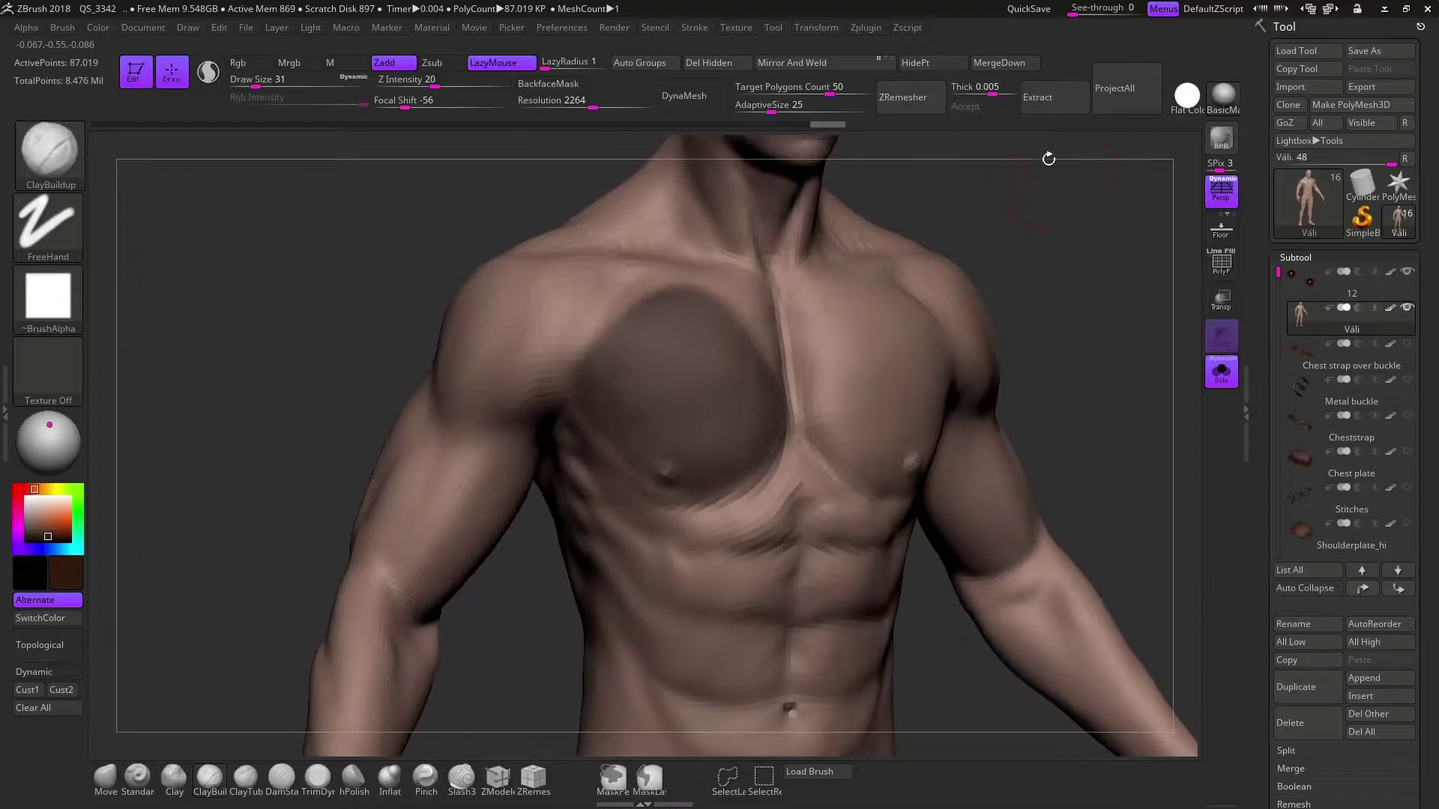
{"action": "left_click", "coordinate": [1038, 97]}
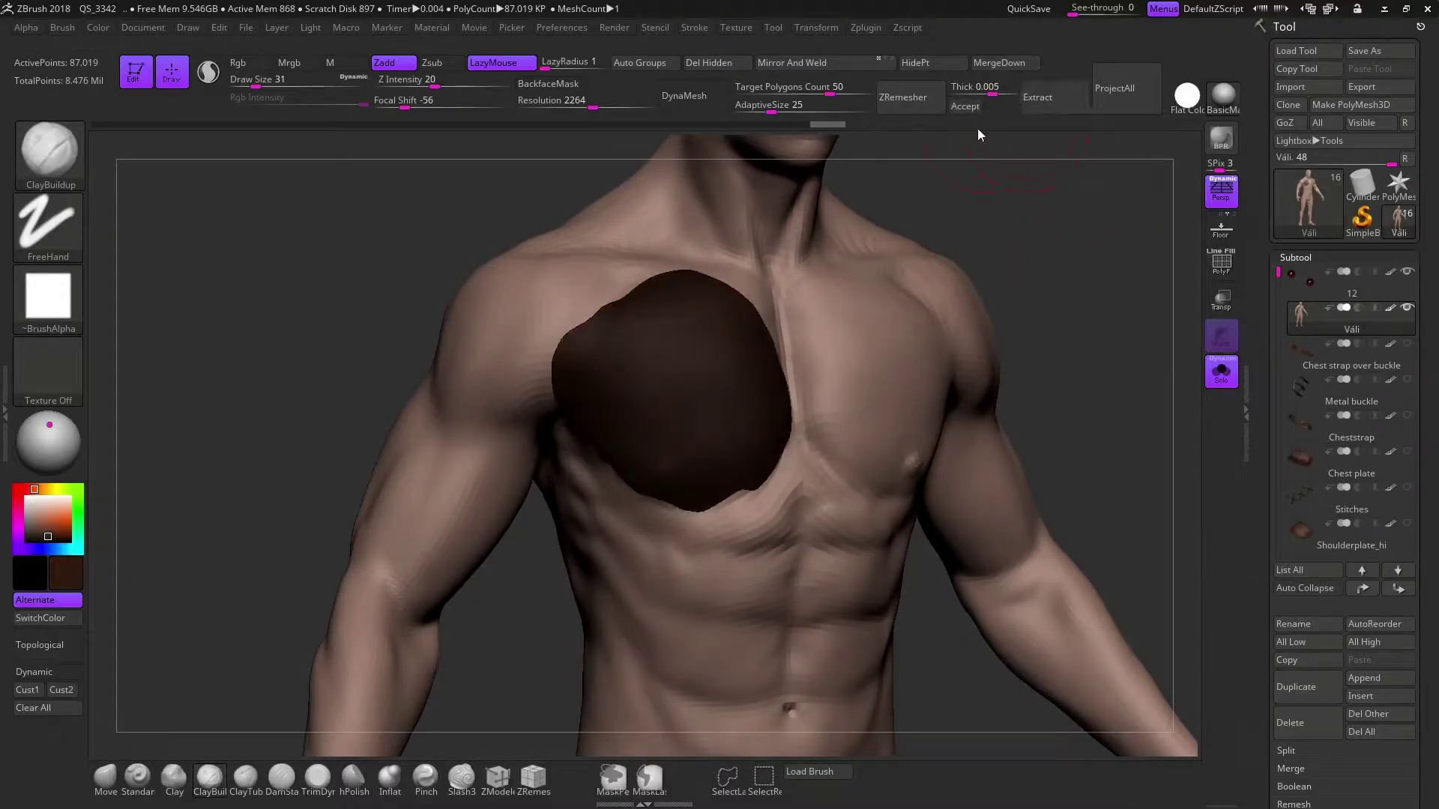
Accept the extraction as Extract5 and browse the Deformation and Subtool palettes
{"action": "left_click", "coordinate": [963, 109]}
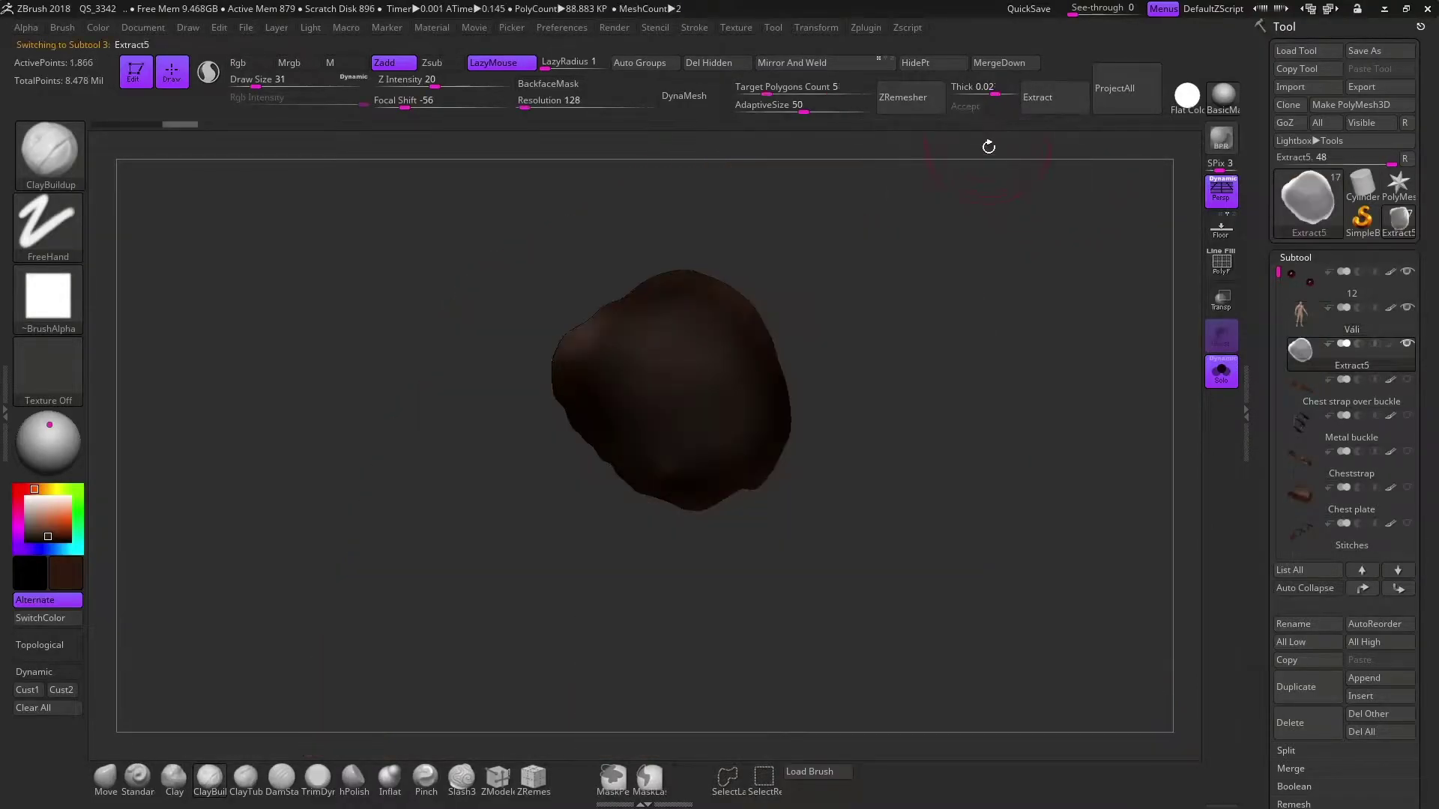
{"action": "left_click_drag", "start_coordinate": [1426, 661], "coordinate": [1380, 509]}
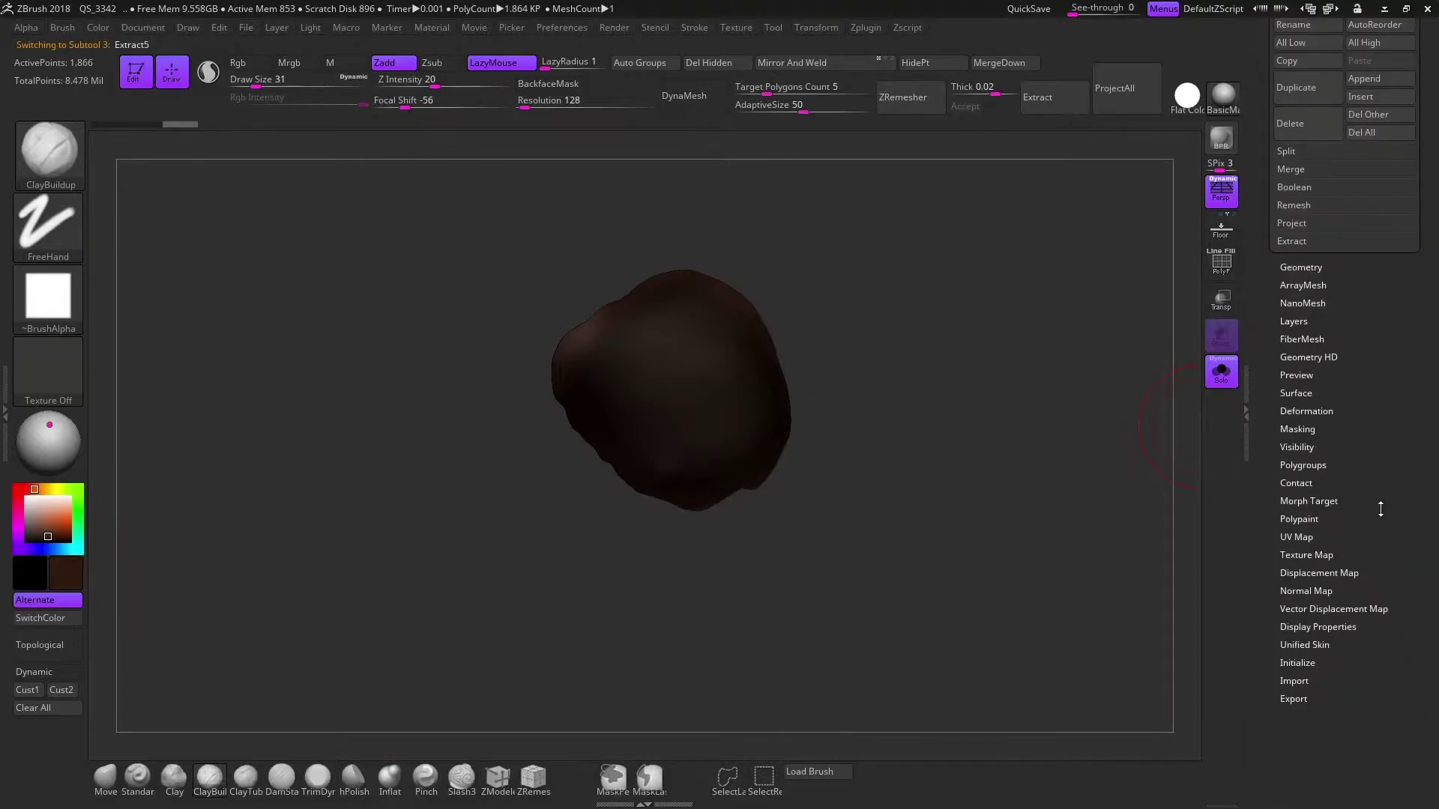
{"action": "left_click_drag", "start_coordinate": [1325, 268], "coordinate": [1316, 284]}
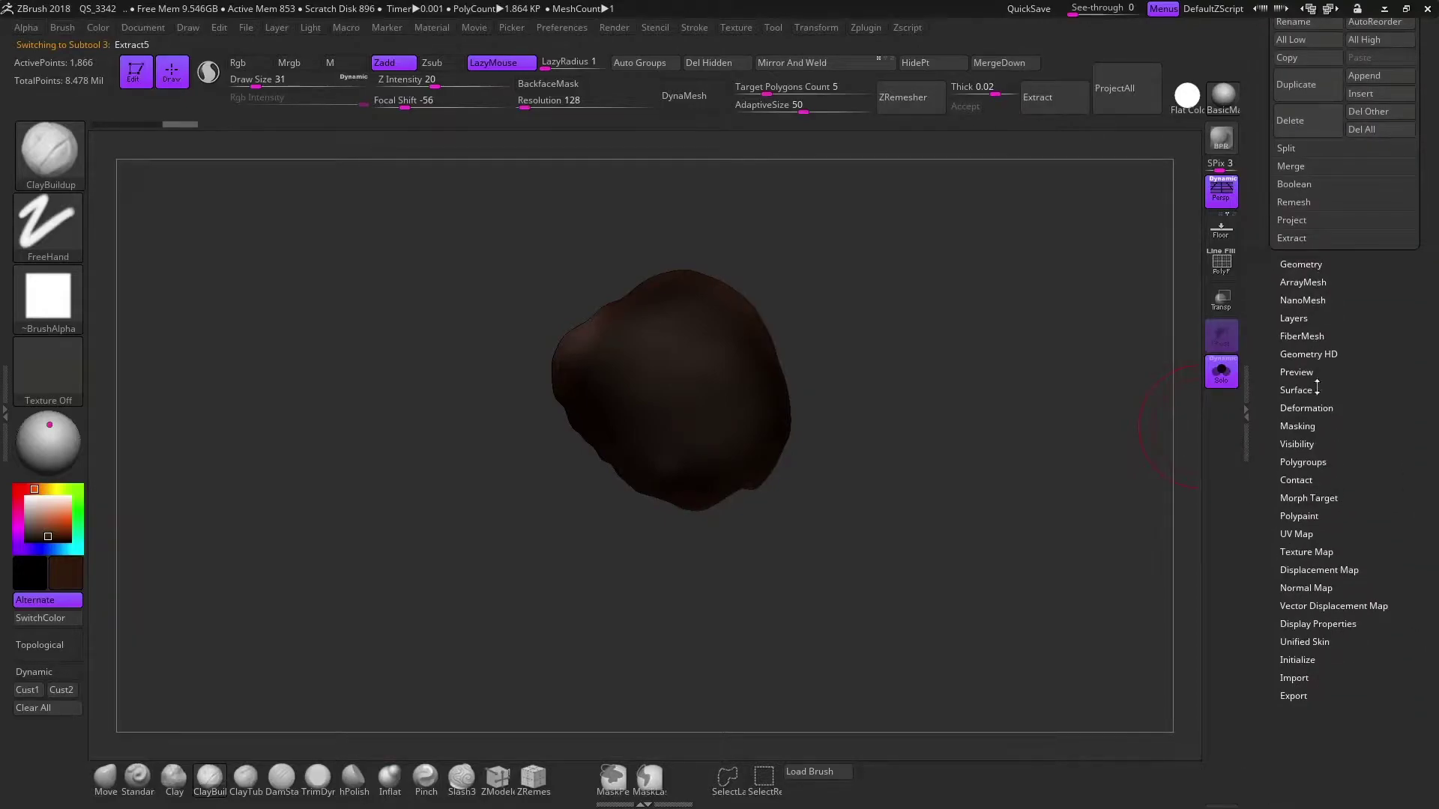
{"action": "left_click", "coordinate": [1306, 408]}
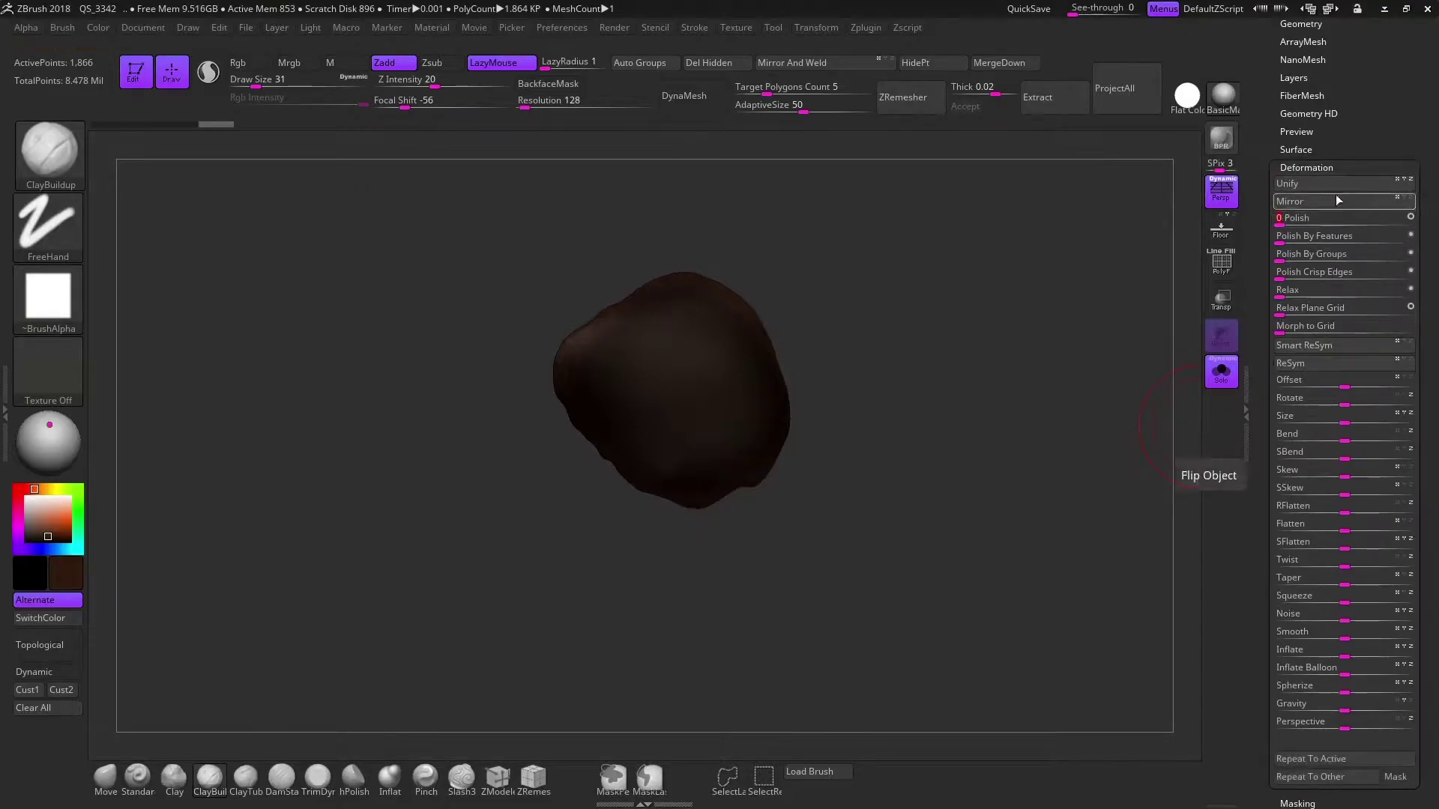
{"action": "left_click", "coordinate": [1319, 167]}
{"action": "left_click_drag", "start_coordinate": [1362, 90], "coordinate": [1363, 237]}
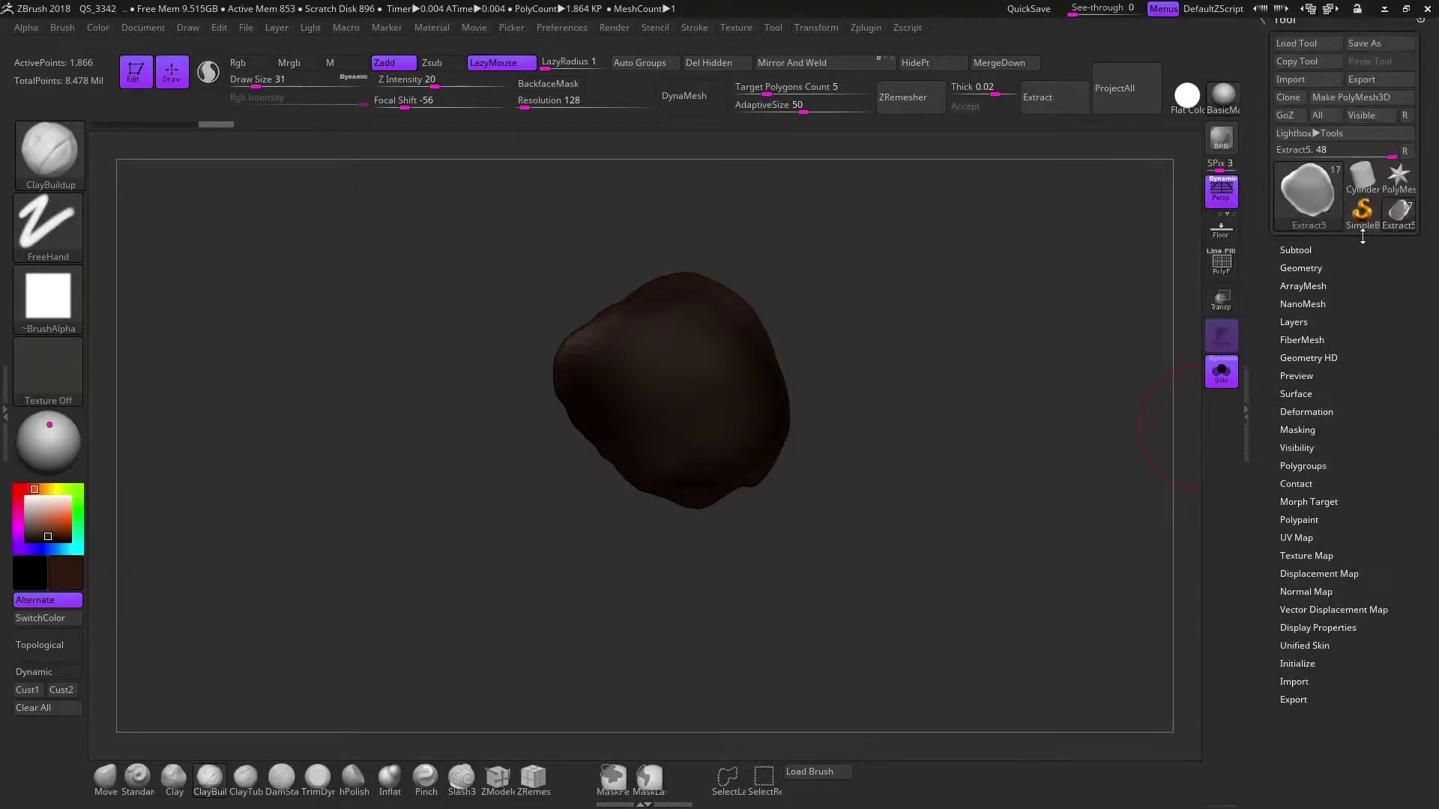
{"action": "left_click", "coordinate": [1309, 244]}
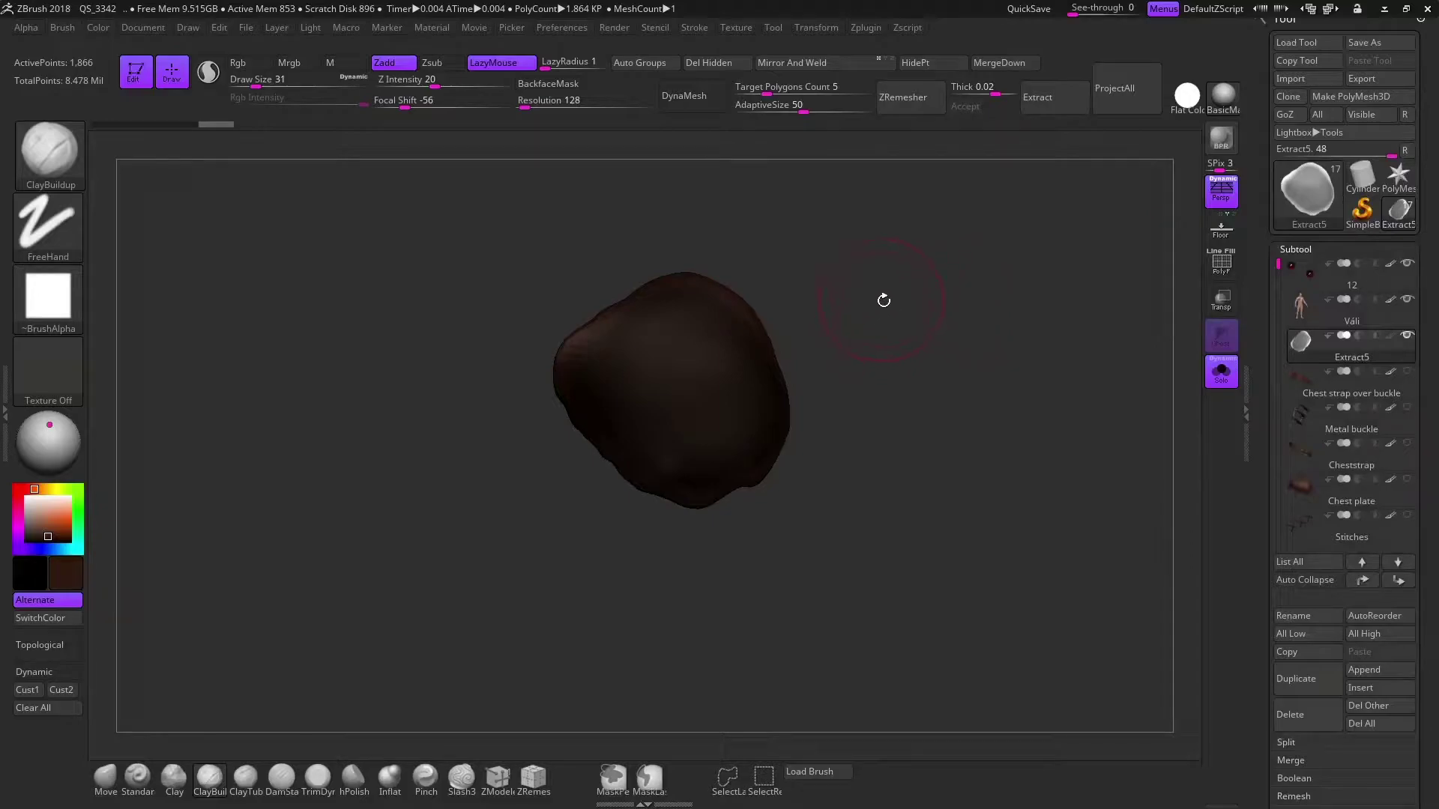
Subdivide Extract5 once and get the Smooth brush ready
{"action": "key", "text": "b"}
{"action": "key", "text": "s"}
{"action": "key", "text": "t"}
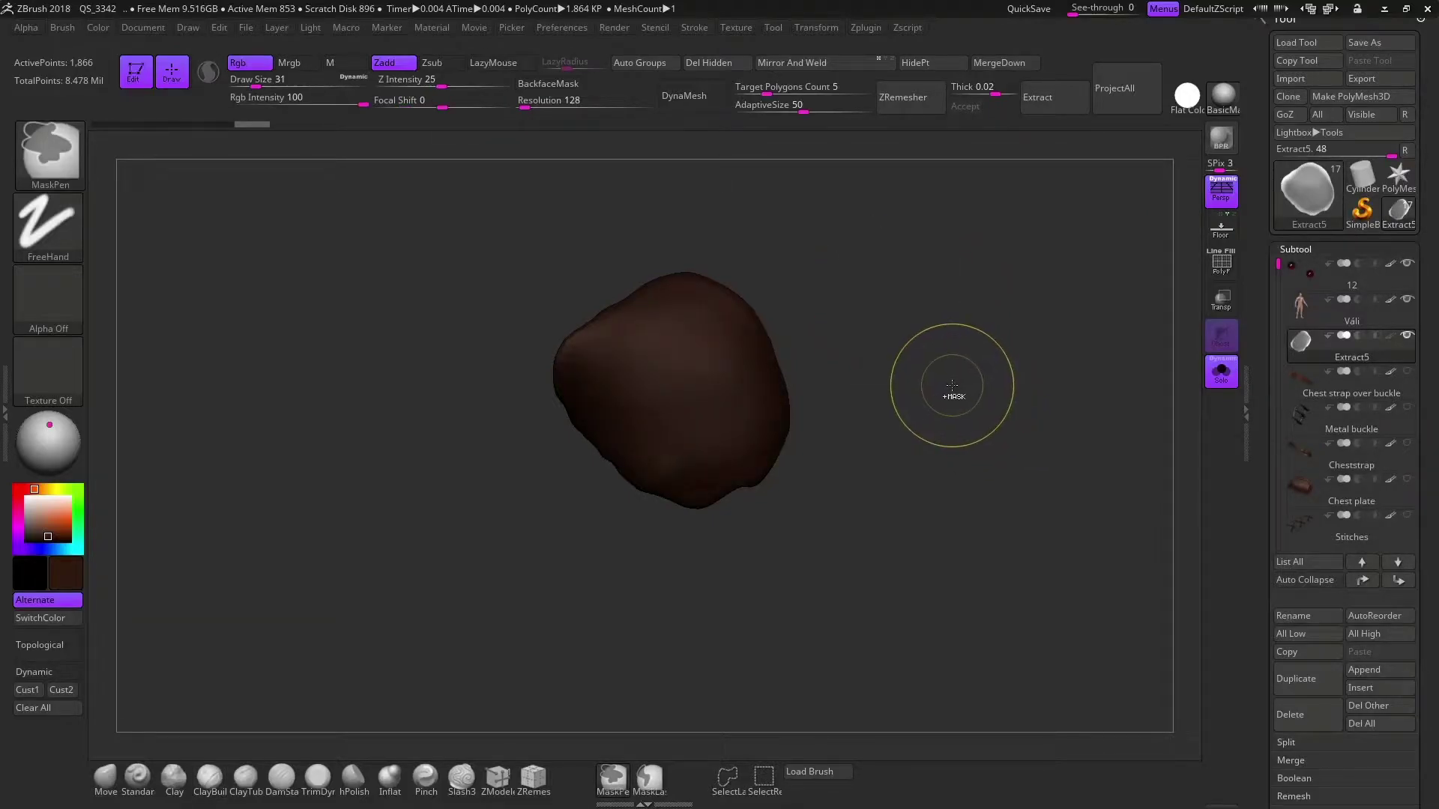
{"action": "key", "text": "ctrl+d"}
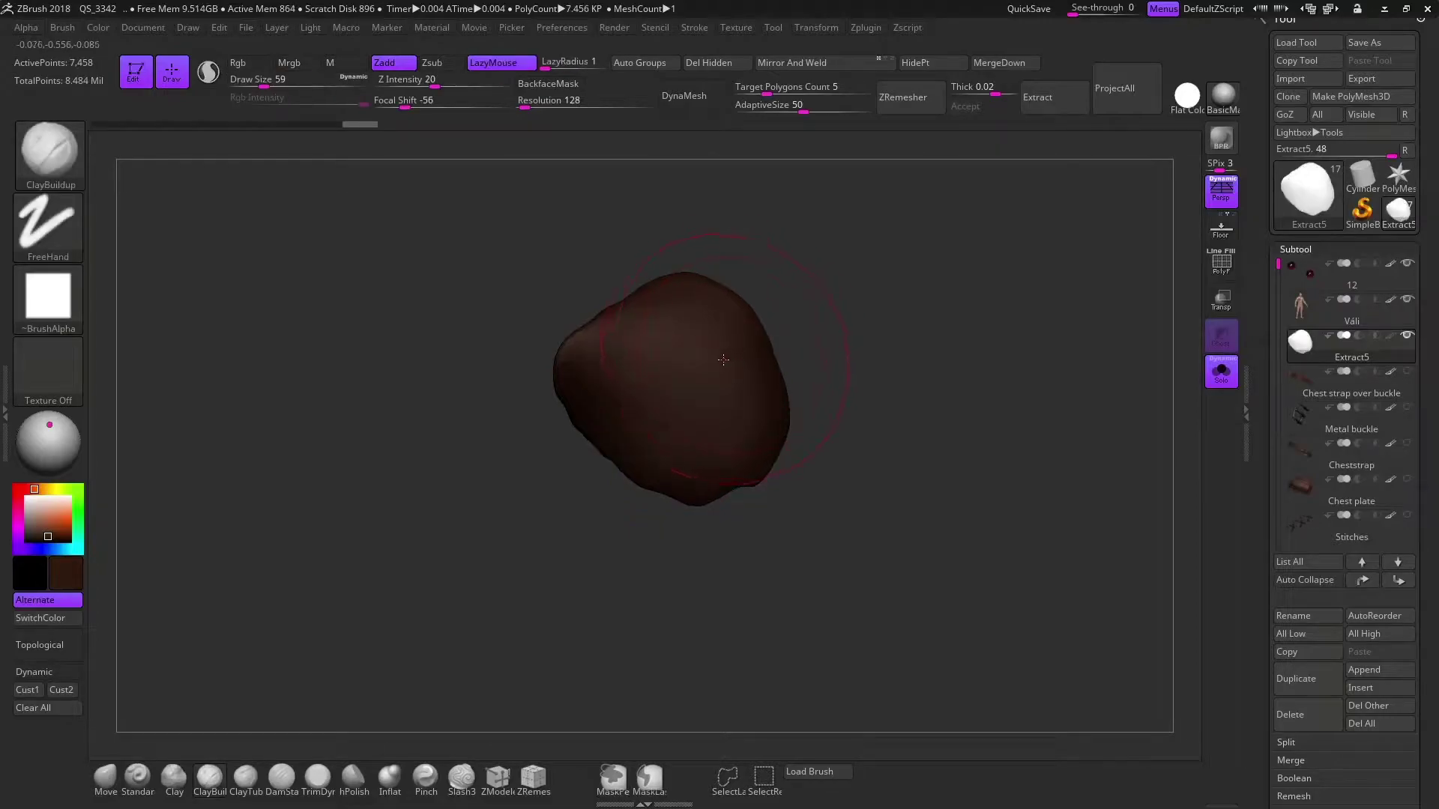
{"action": "key", "text": "shift"}
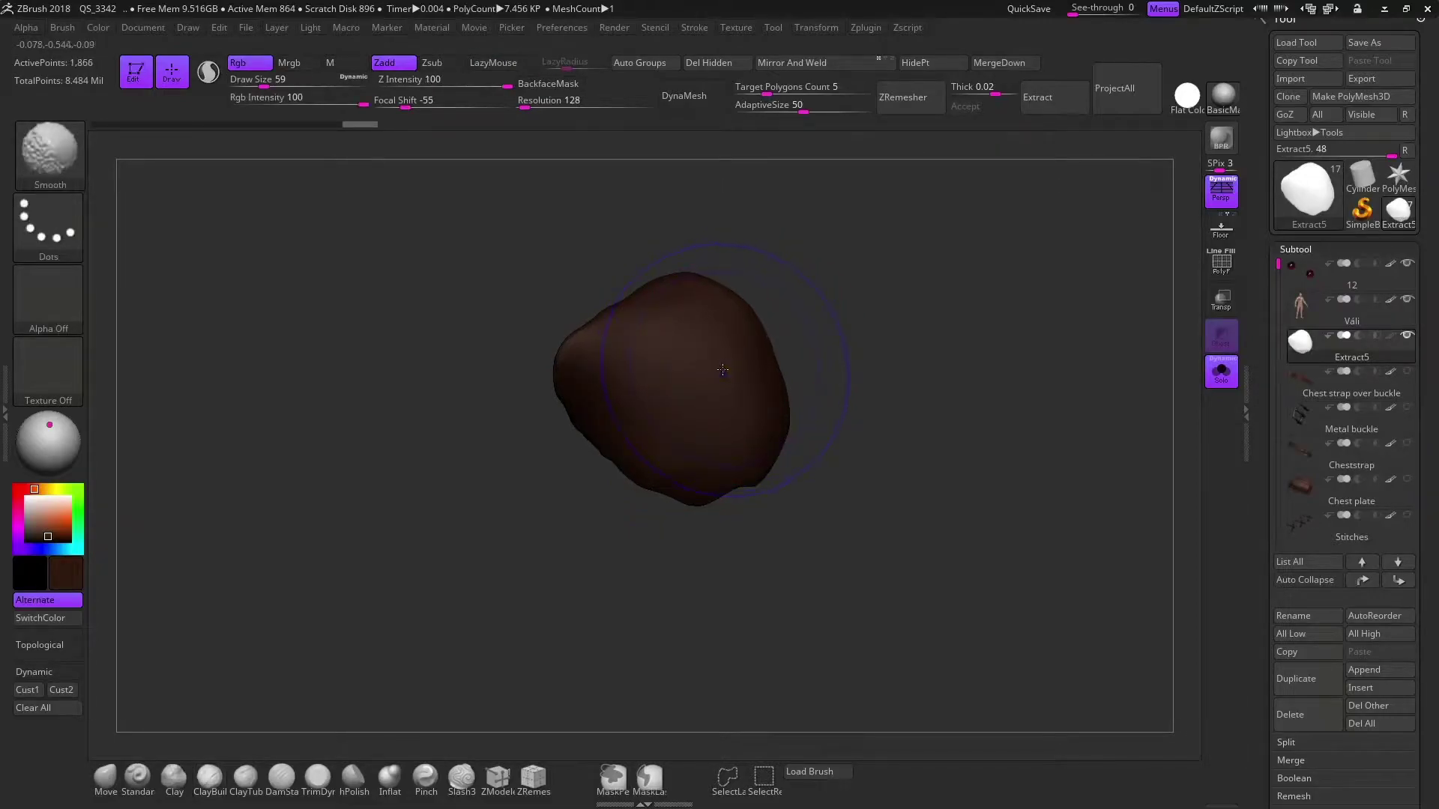
Smooth the chest patch and pull it out over the torso with the Move brush
{"action": "left_click_drag", "start_coordinate": [722, 369], "coordinate": [715, 301], "text": "shift"}
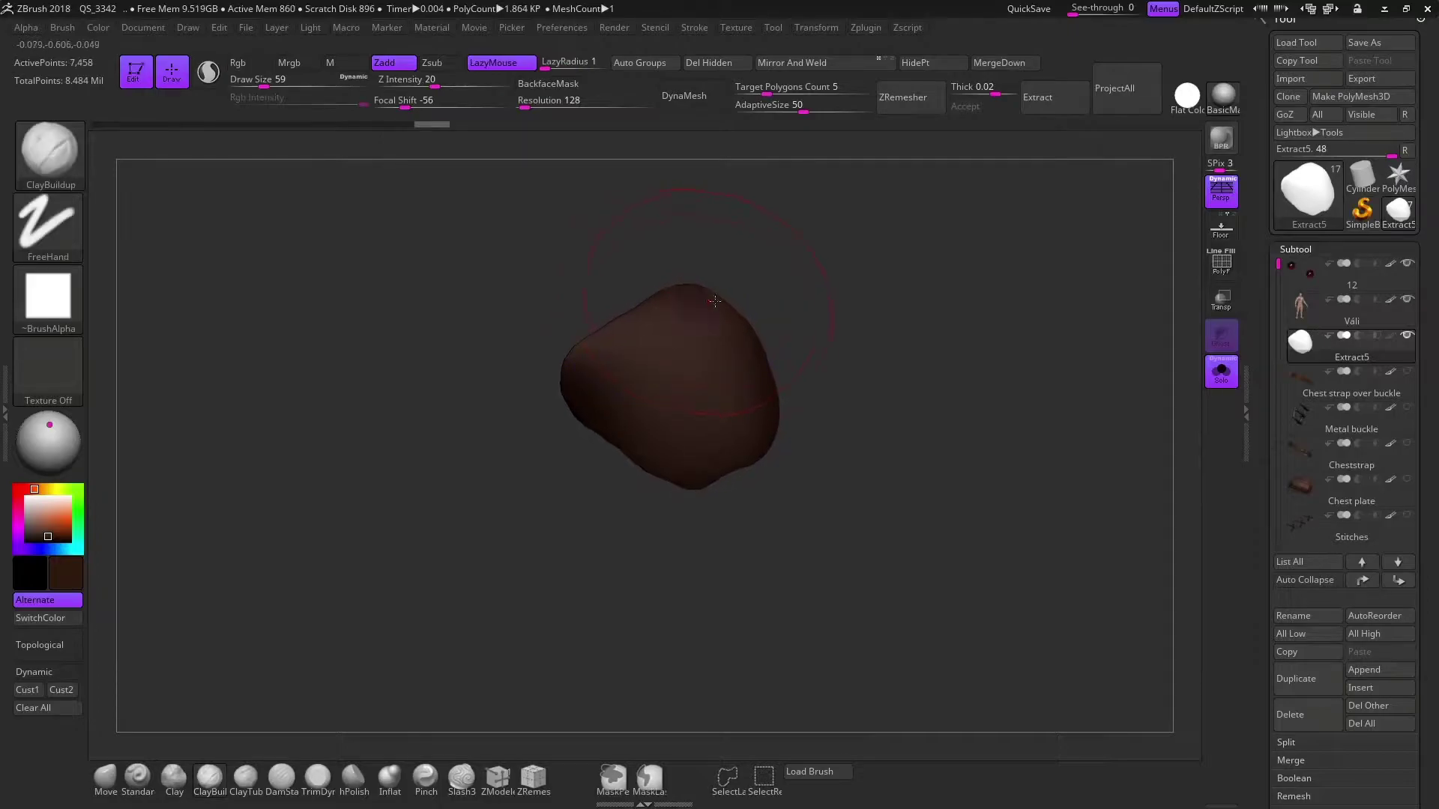
{"action": "left_click_drag", "start_coordinate": [829, 318], "coordinate": [841, 301]}
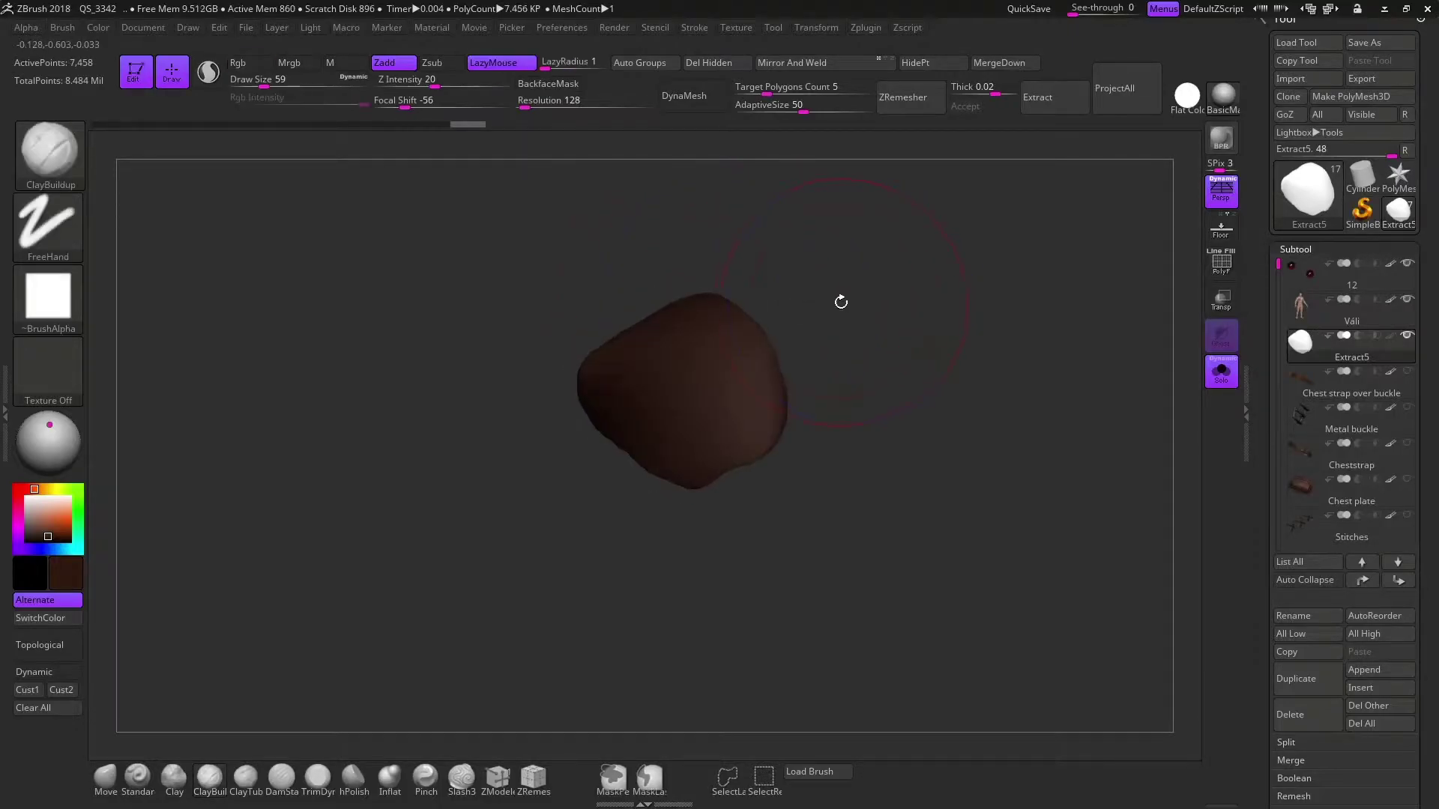
{"action": "left_click_drag", "start_coordinate": [1095, 228], "coordinate": [921, 308]}
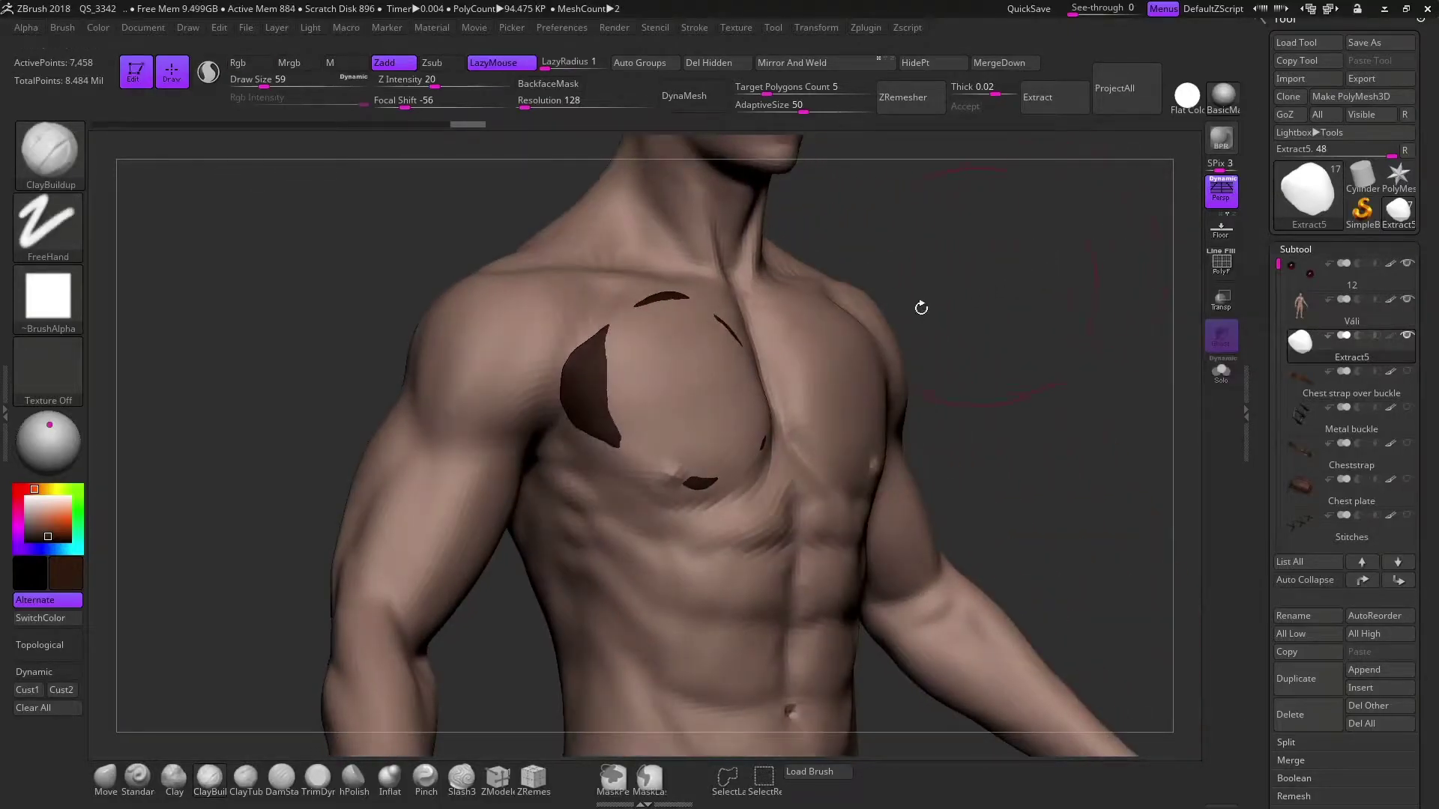
{"action": "left_click", "coordinate": [105, 778]}
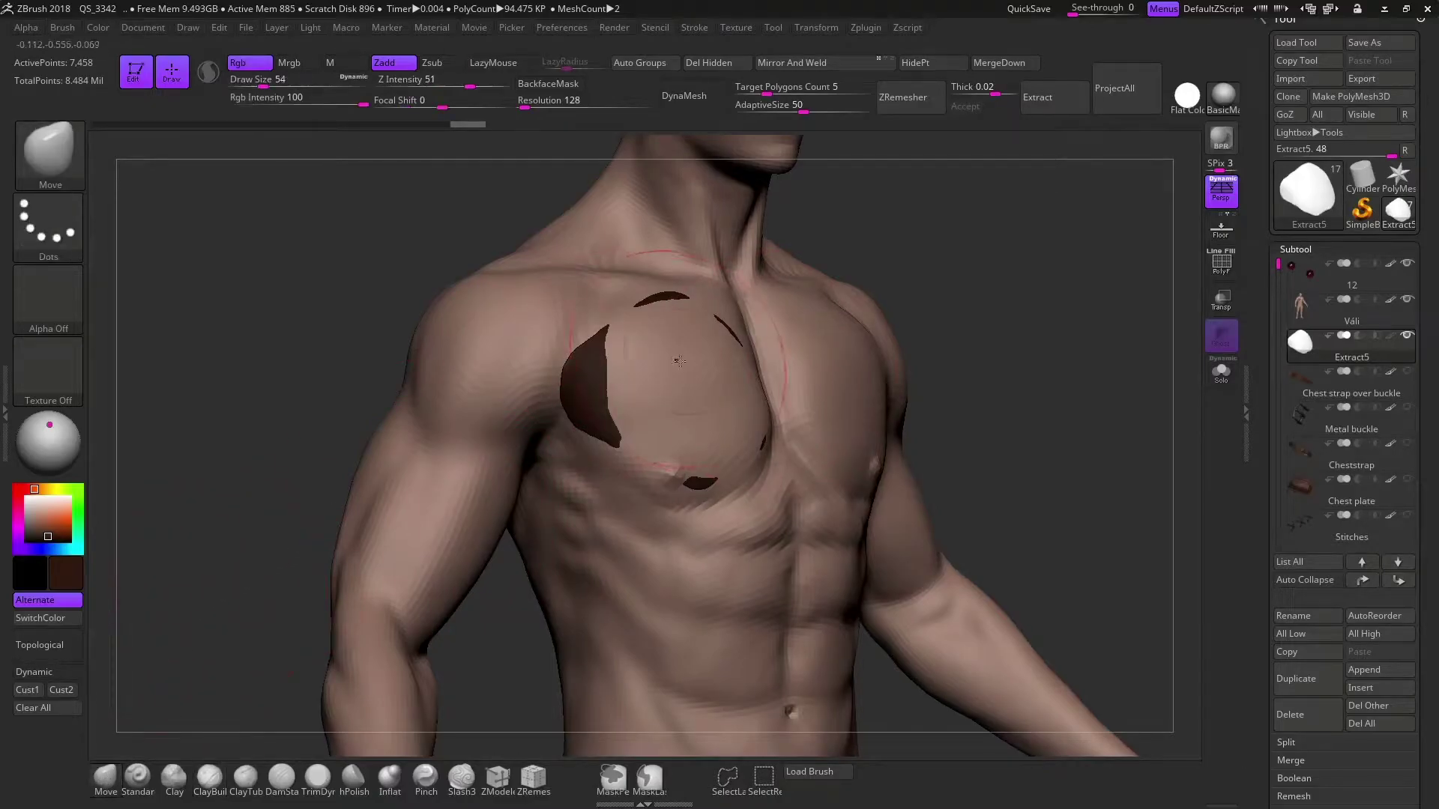
{"action": "left_click_drag", "start_coordinate": [679, 398], "coordinate": [693, 371]}
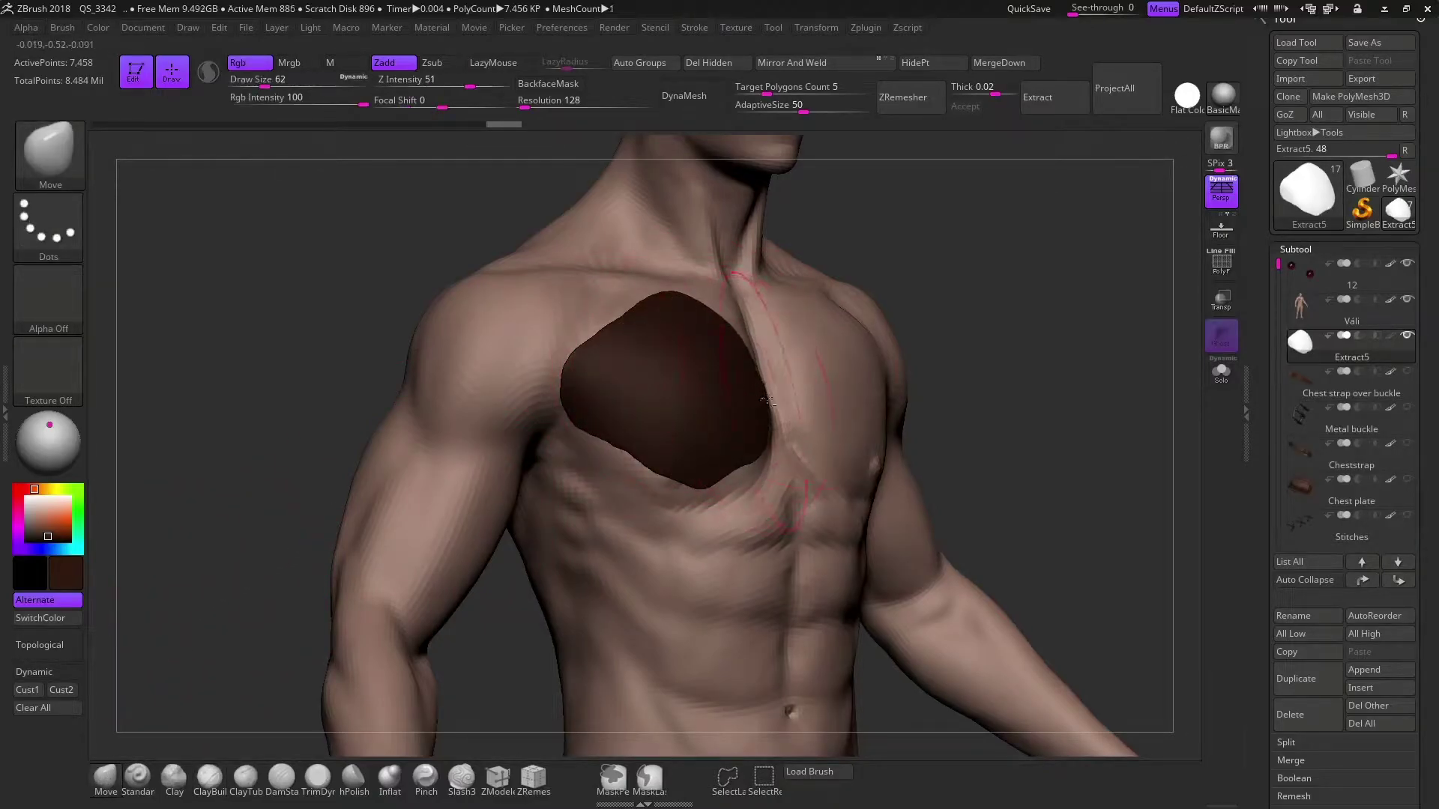
{"action": "left_click_drag", "start_coordinate": [375, 315], "coordinate": [477, 405], "text": "shift"}
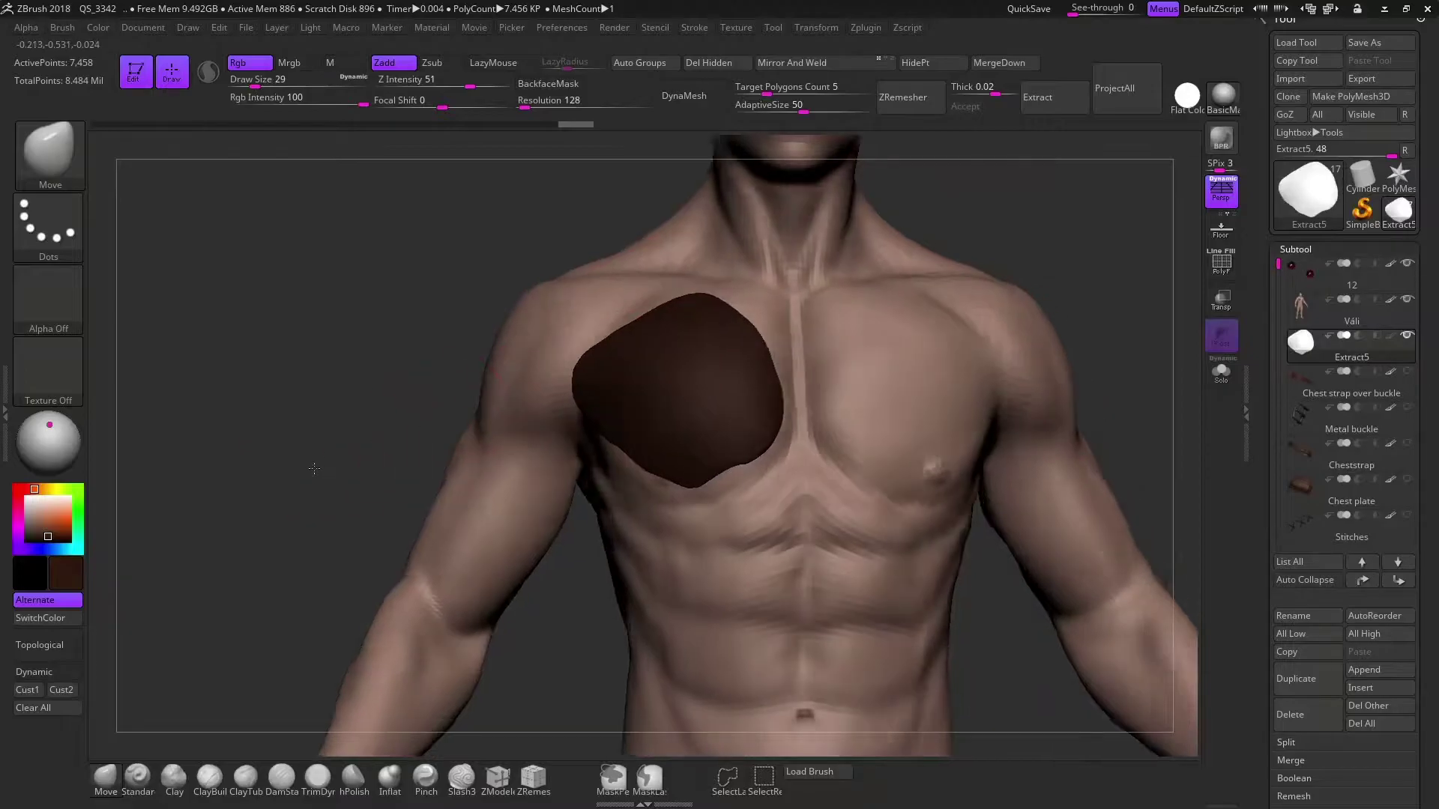
{"action": "mouse_move", "coordinate": [298, 459]}
{"action": "left_mouse_down"}
{"action": "mouse_move", "coordinate": [151, 595]}
{"action": "mouse_move", "coordinate": [546, 338]}
{"action": "left_mouse_up"}
Carve several curved folds into the chest patch with the Standard brush
{"action": "left_click", "coordinate": [136, 776]}
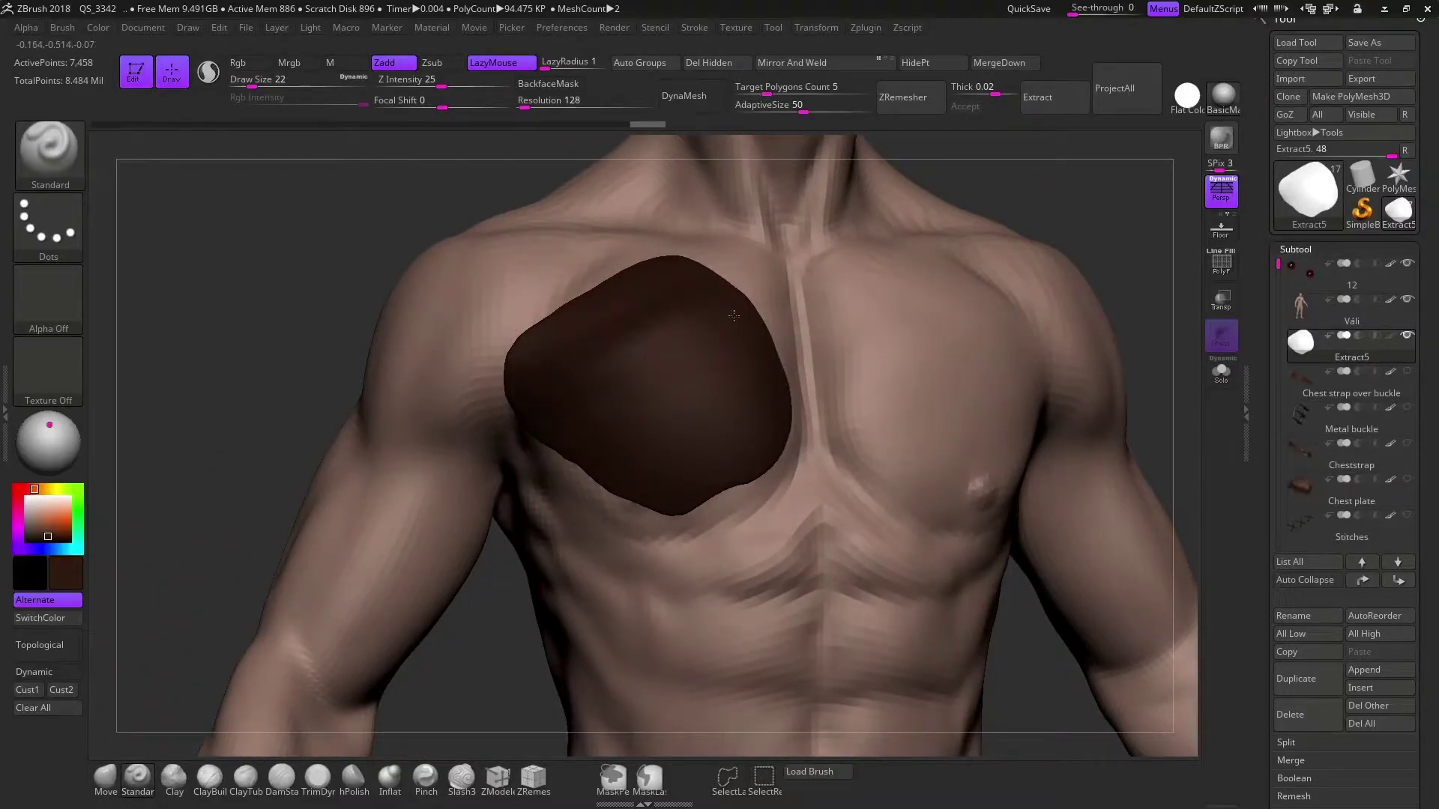
{"action": "left_click_drag", "start_coordinate": [657, 427], "coordinate": [759, 320]}
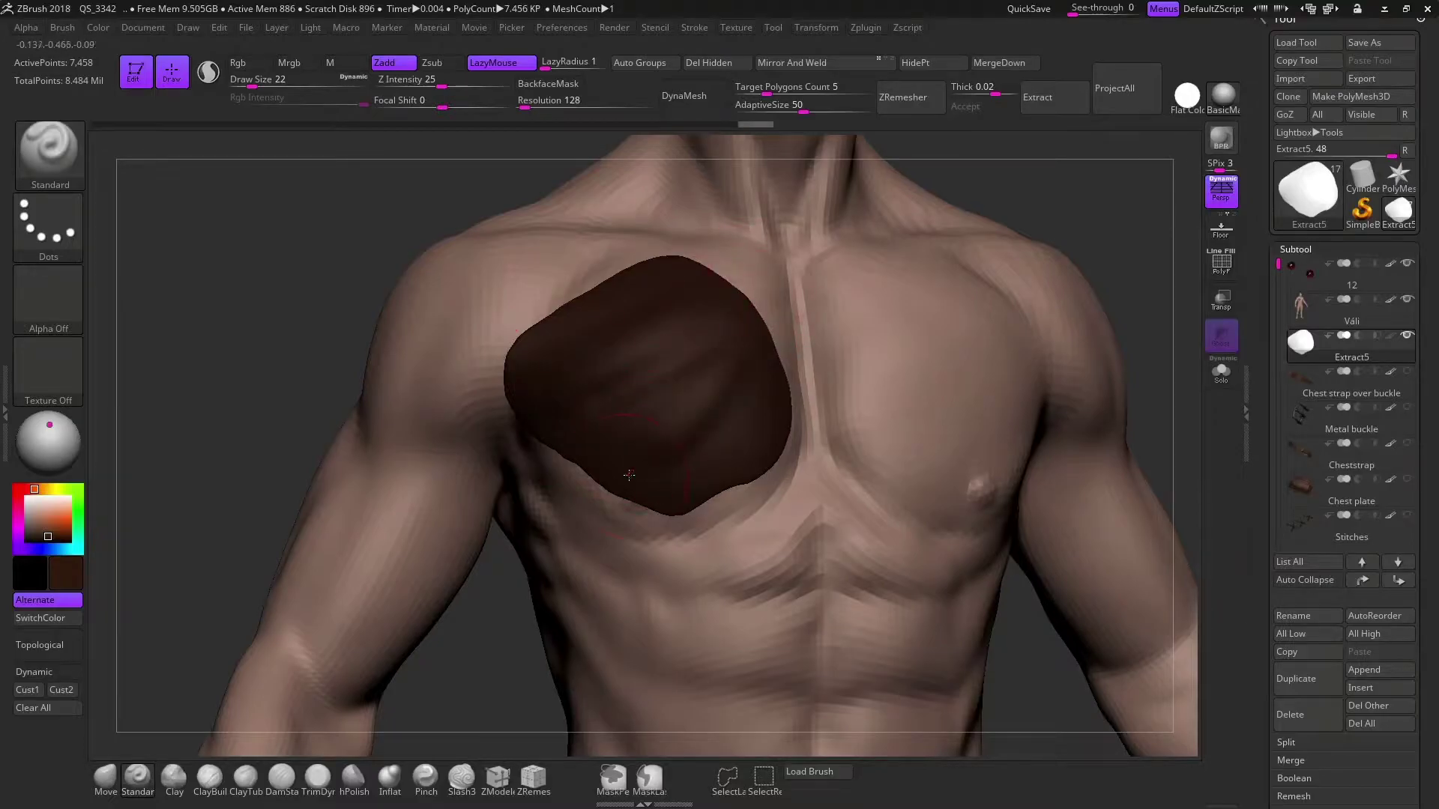
{"action": "left_click_drag", "start_coordinate": [629, 475], "coordinate": [697, 420]}
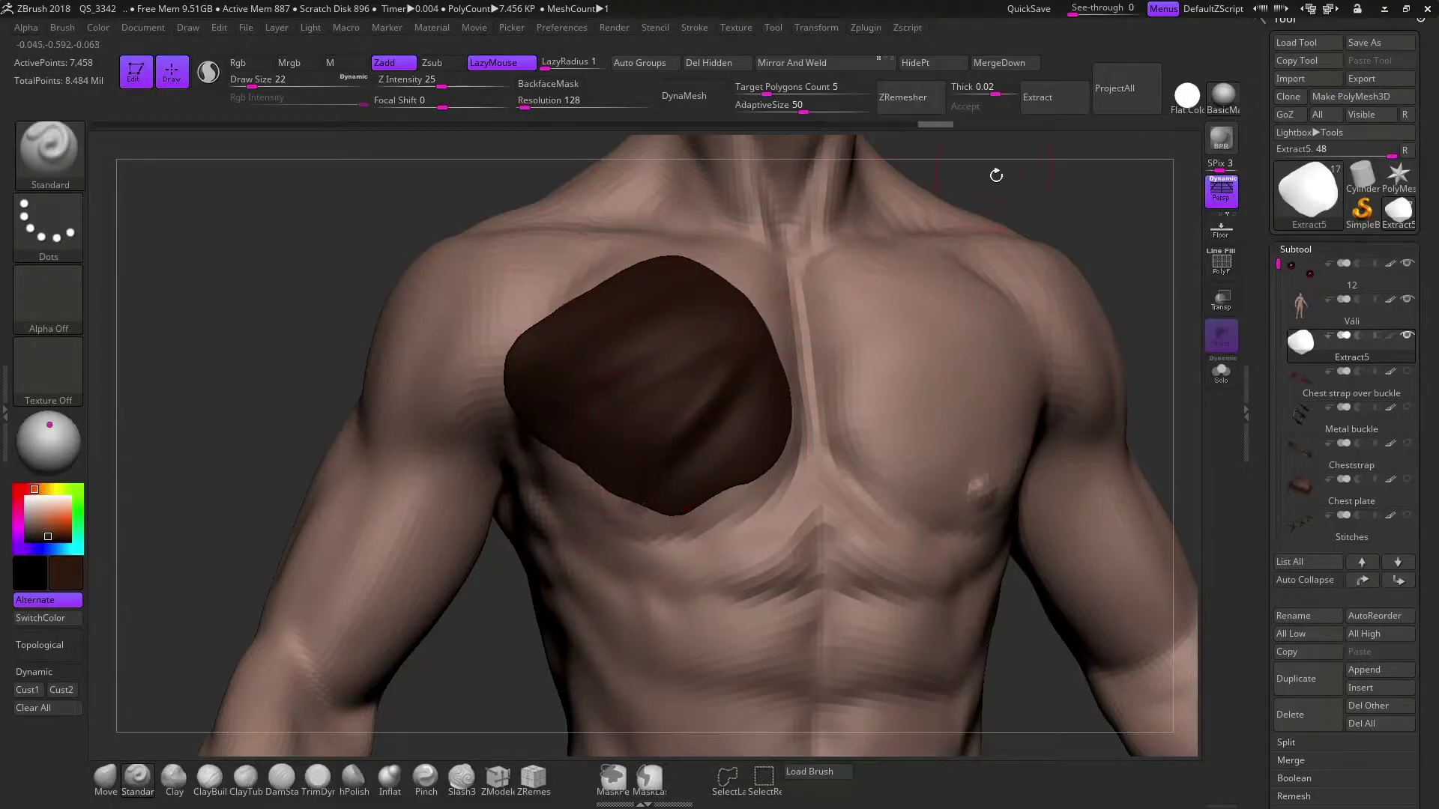
{"action": "left_click_drag", "start_coordinate": [995, 175], "coordinate": [648, 411]}
{"action": "mouse_move", "coordinate": [726, 365]}
{"action": "left_mouse_down"}
{"action": "mouse_move", "coordinate": [719, 348]}
{"action": "mouse_move", "coordinate": [648, 328]}
{"action": "left_mouse_up"}
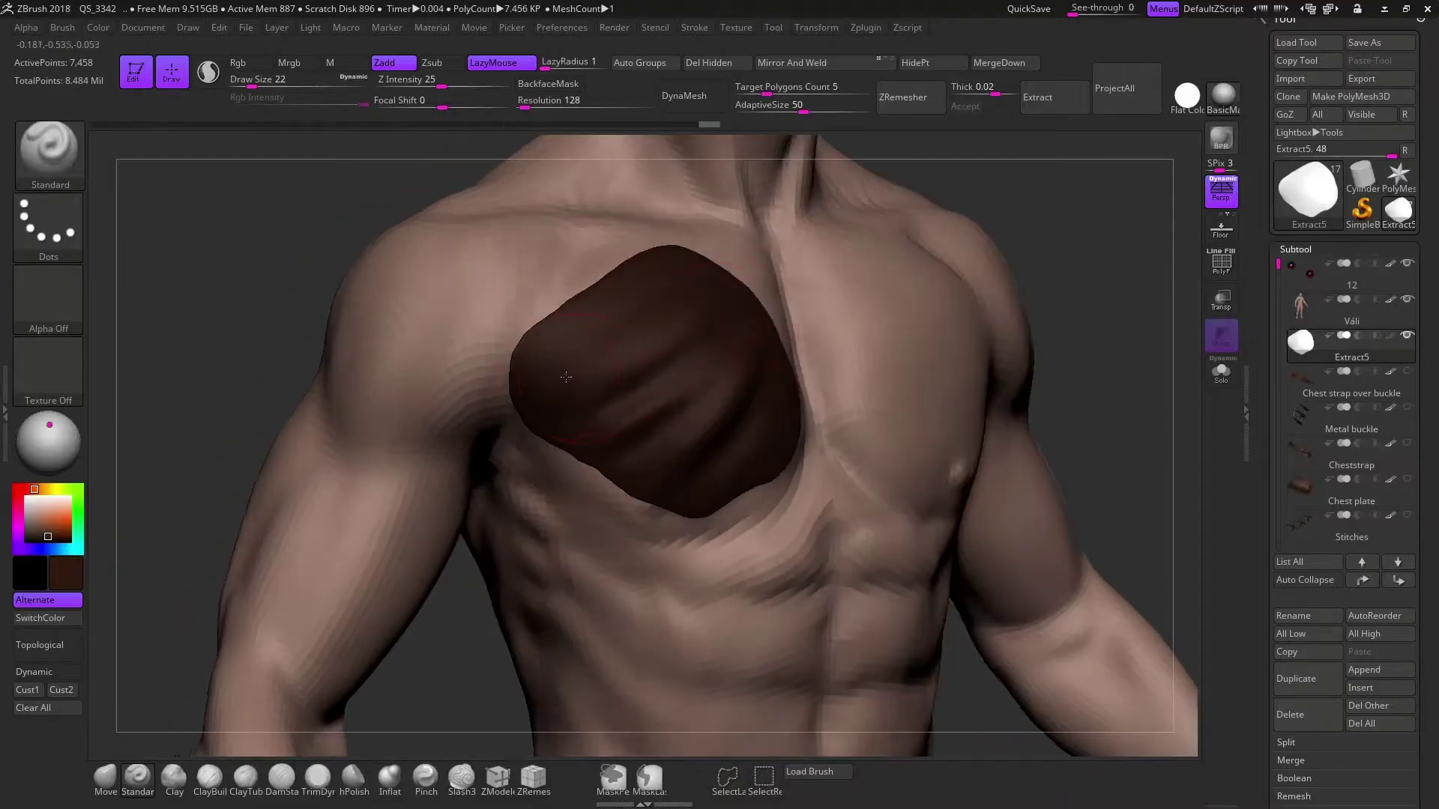
{"action": "left_click_drag", "start_coordinate": [885, 196], "coordinate": [836, 337]}
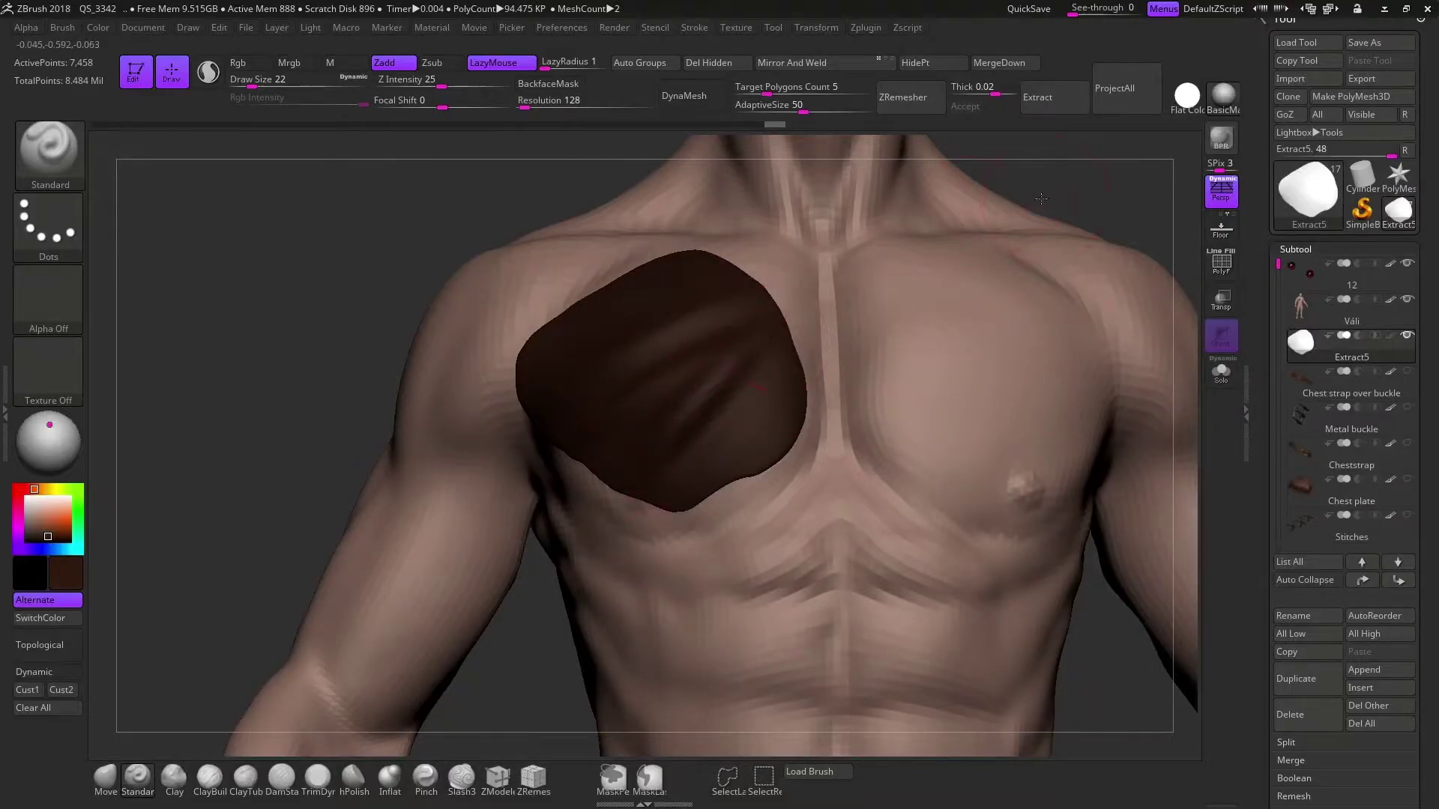
Delete the Extract5 chest patch and make the Váli body active
{"action": "key", "text": "f"}
{"action": "left_click", "coordinate": [1300, 714]}
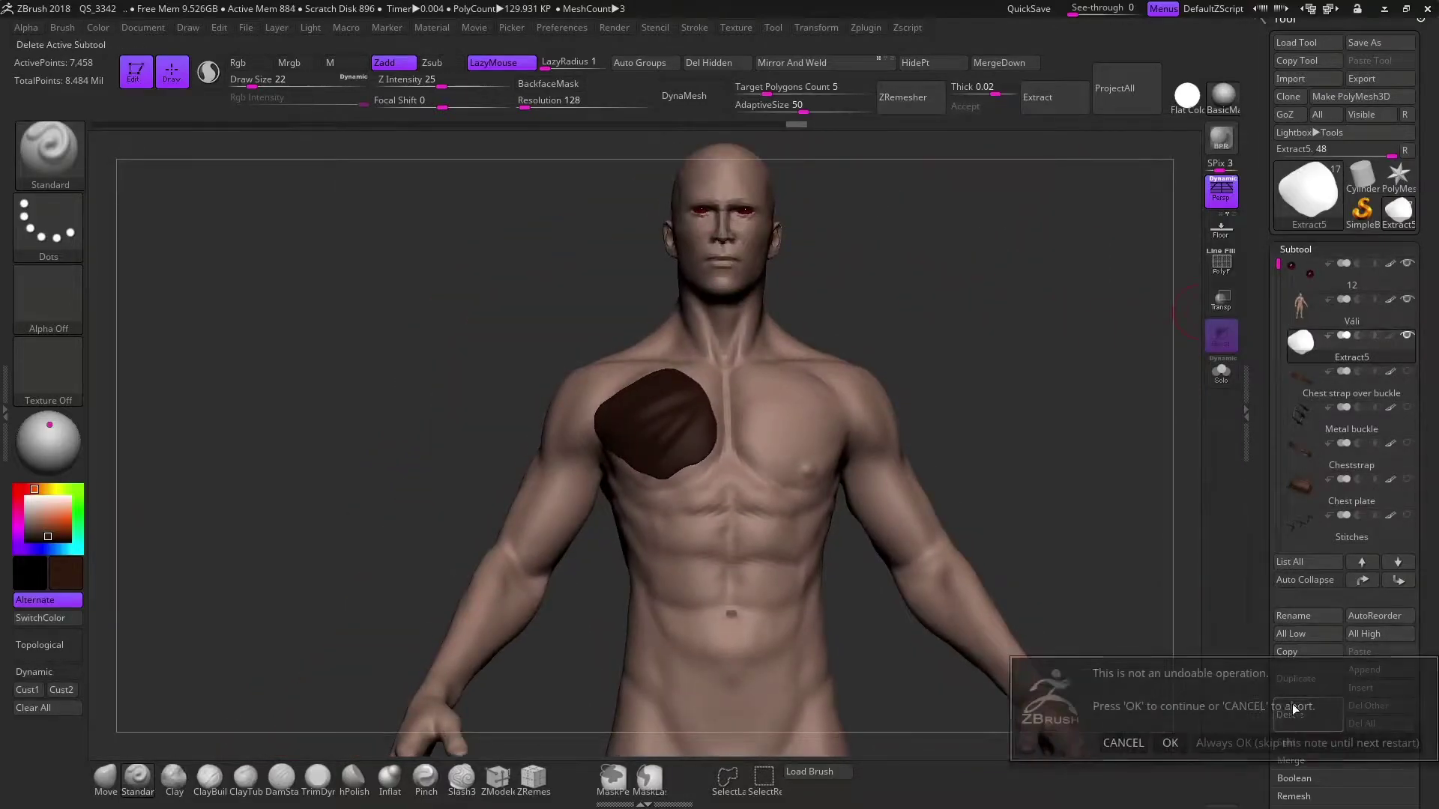
{"action": "left_click", "coordinate": [1165, 736]}
{"action": "left_click", "coordinate": [1300, 316]}
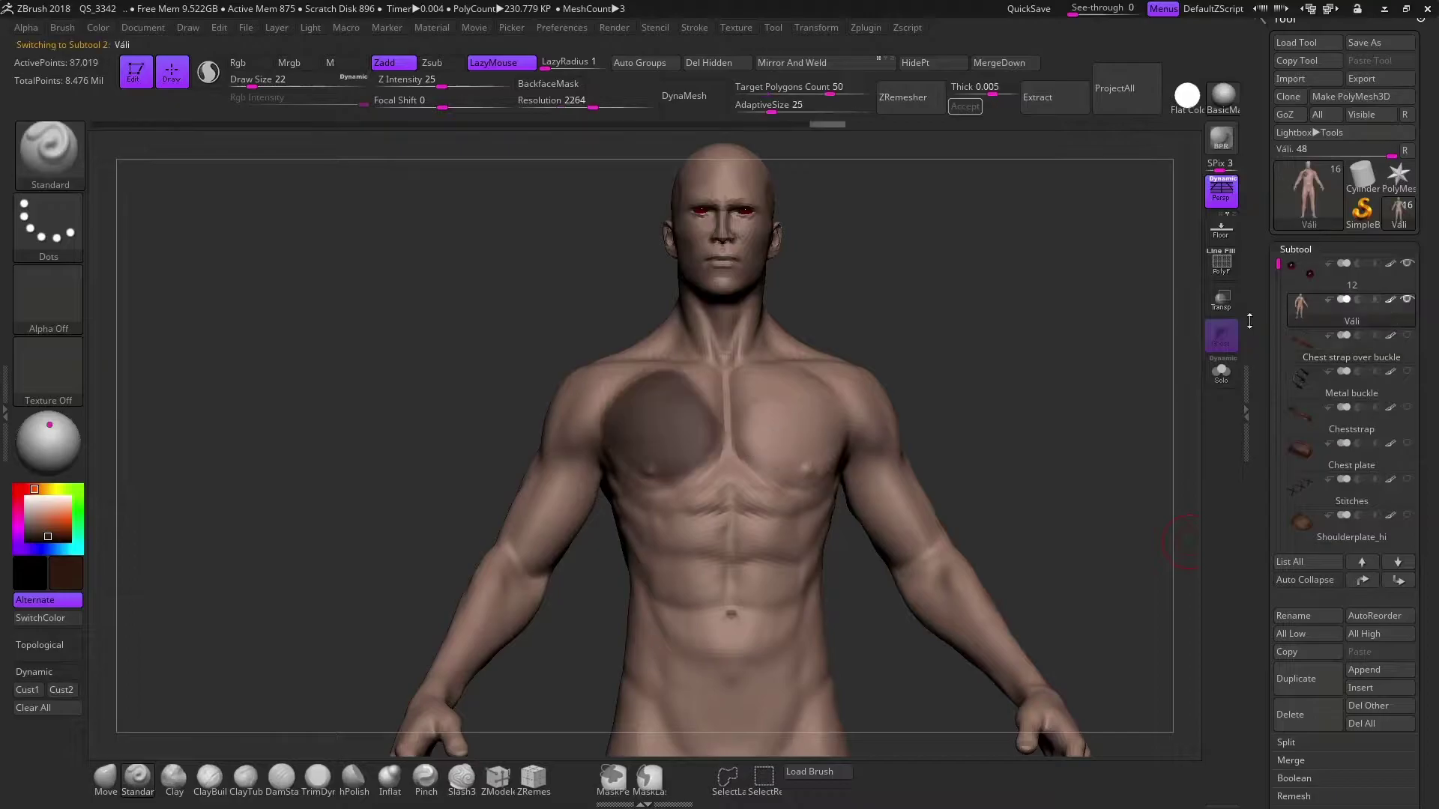
Rectangle-mask the torso down to the waist and extract a shell from it
{"action": "mouse_move", "coordinate": [973, 402]}
{"action": "left_mouse_down", "text": "ctrl"}
{"action": "mouse_move", "coordinate": [974, 450]}
{"action": "mouse_move", "coordinate": [937, 420]}
{"action": "left_mouse_up", "text": "ctrl"}
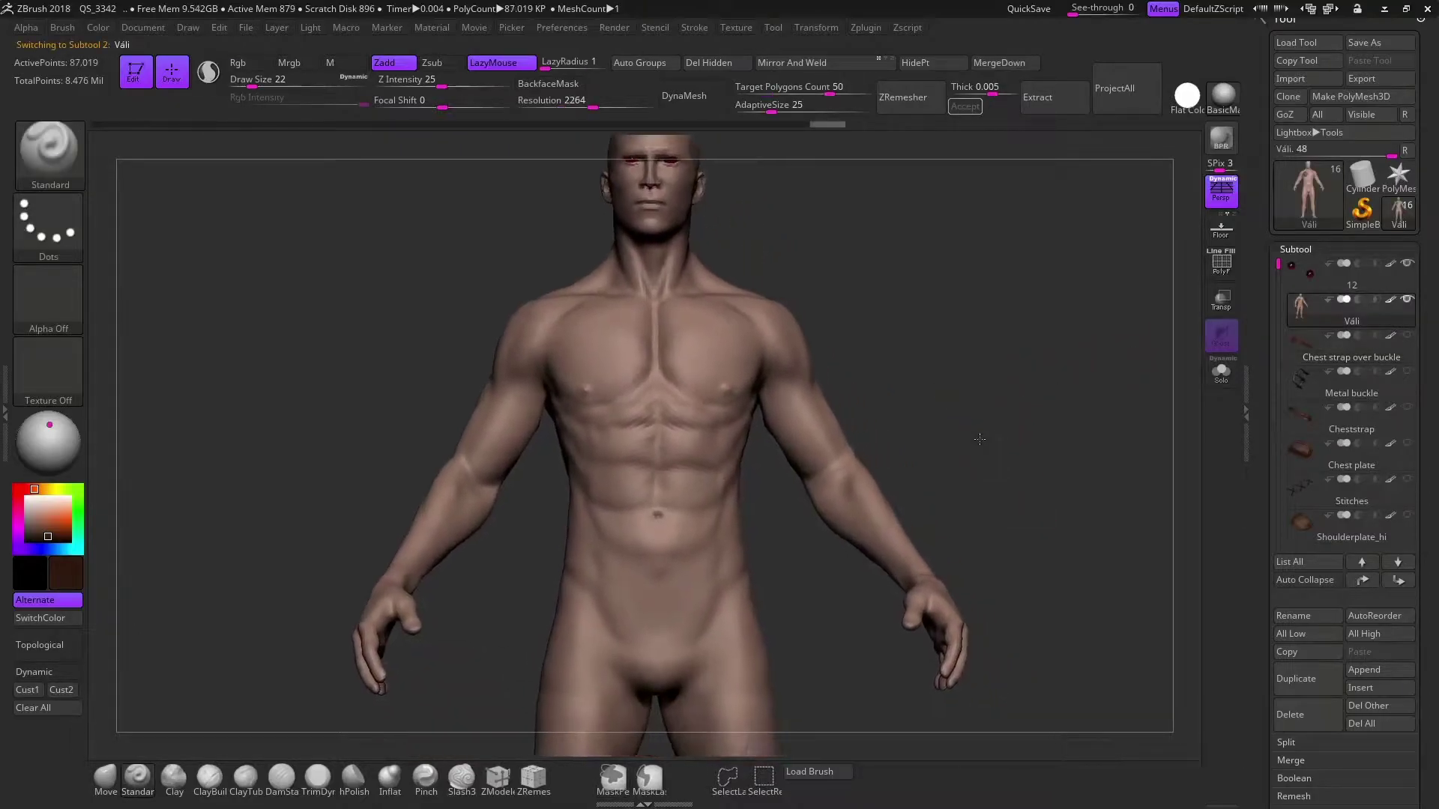
{"action": "mouse_move", "coordinate": [394, 278]}
{"action": "left_mouse_down", "text": "ctrl"}
{"action": "mouse_move", "coordinate": [920, 526]}
{"action": "mouse_move", "coordinate": [958, 525]}
{"action": "left_mouse_up", "text": "ctrl"}
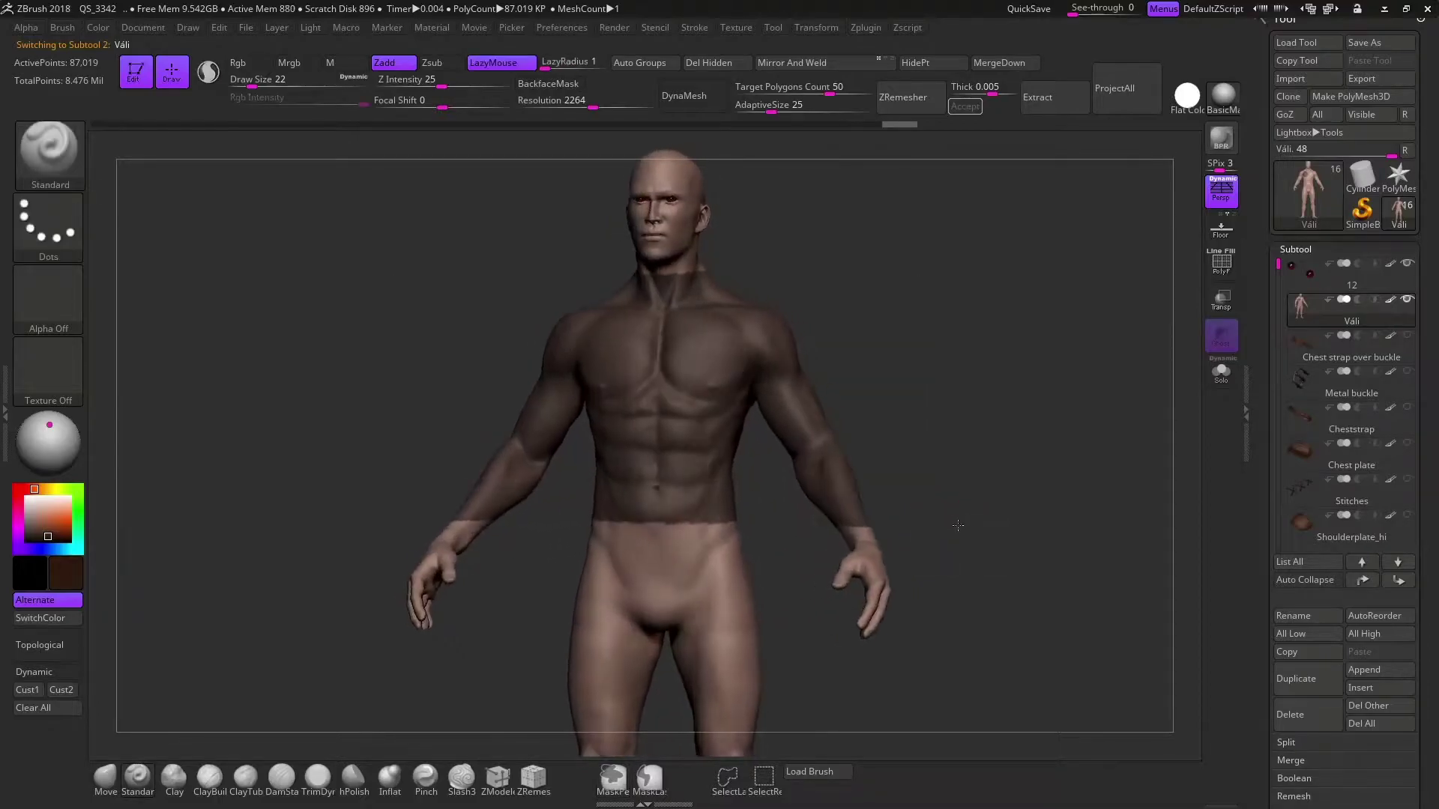
{"action": "mouse_move", "coordinate": [558, 504]}
{"action": "left_mouse_down", "text": "ctrl"}
{"action": "mouse_move", "coordinate": [776, 566]}
{"action": "mouse_move", "coordinate": [906, 494]}
{"action": "mouse_move", "coordinate": [750, 487]}
{"action": "left_mouse_up", "text": "ctrl"}
{"action": "mouse_move", "coordinate": [471, 444]}
{"action": "left_mouse_down", "text": "ctrl"}
{"action": "mouse_move", "coordinate": [688, 545]}
{"action": "mouse_move", "coordinate": [874, 466]}
{"action": "mouse_move", "coordinate": [928, 541]}
{"action": "mouse_move", "coordinate": [983, 485]}
{"action": "left_mouse_up", "text": "ctrl"}
{"action": "mouse_move", "coordinate": [832, 429]}
{"action": "left_mouse_down"}
{"action": "mouse_move", "coordinate": [831, 457]}
{"action": "mouse_move", "coordinate": [839, 403]}
{"action": "mouse_move", "coordinate": [890, 437]}
{"action": "mouse_move", "coordinate": [922, 352]}
{"action": "left_mouse_up"}
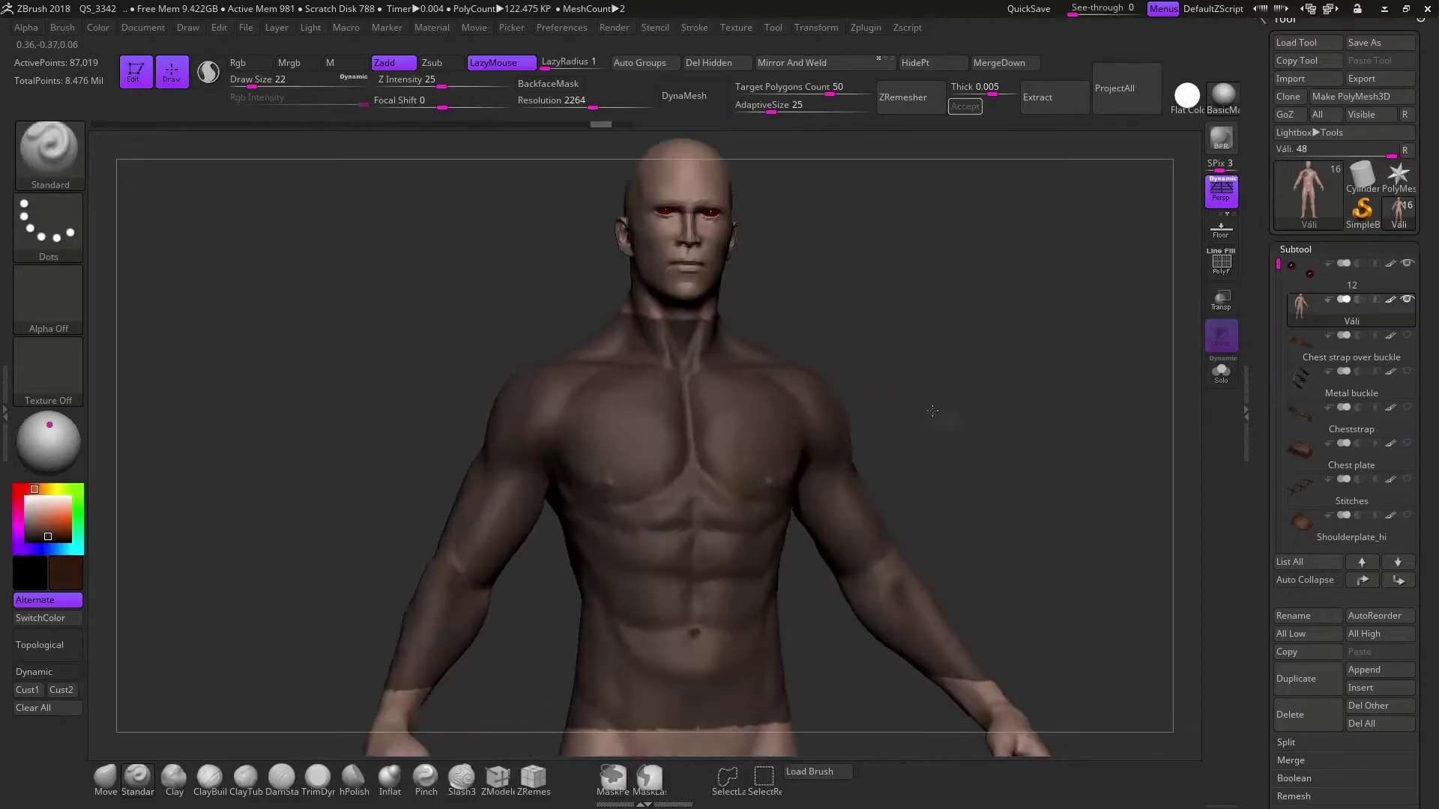
{"action": "left_click", "coordinate": [1036, 97]}
Accept the Extract6 shirt shell and color it grey
{"action": "left_click", "coordinate": [974, 110]}
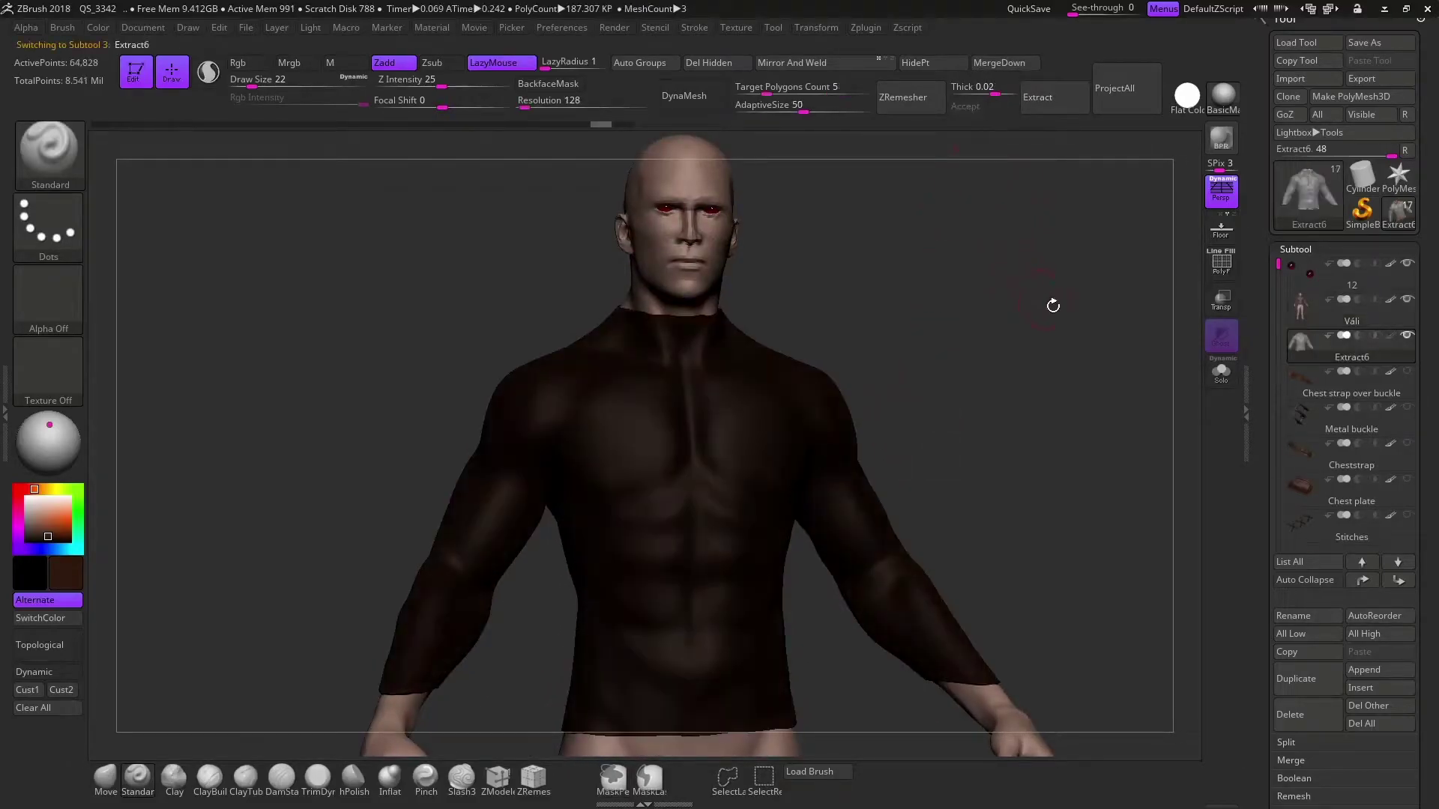
{"action": "left_click_drag", "start_coordinate": [47, 537], "coordinate": [33, 518]}
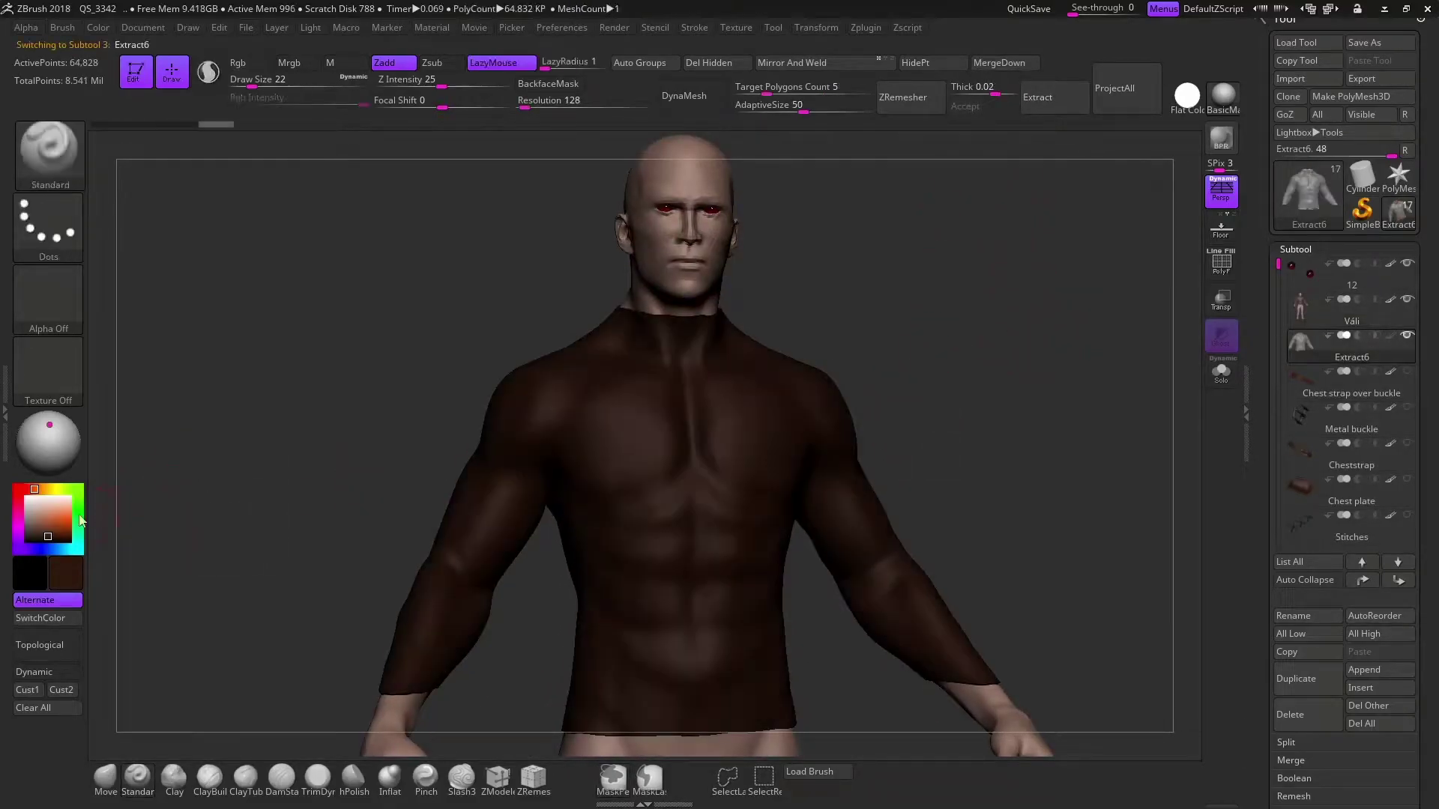
{"action": "left_click", "coordinate": [35, 522]}
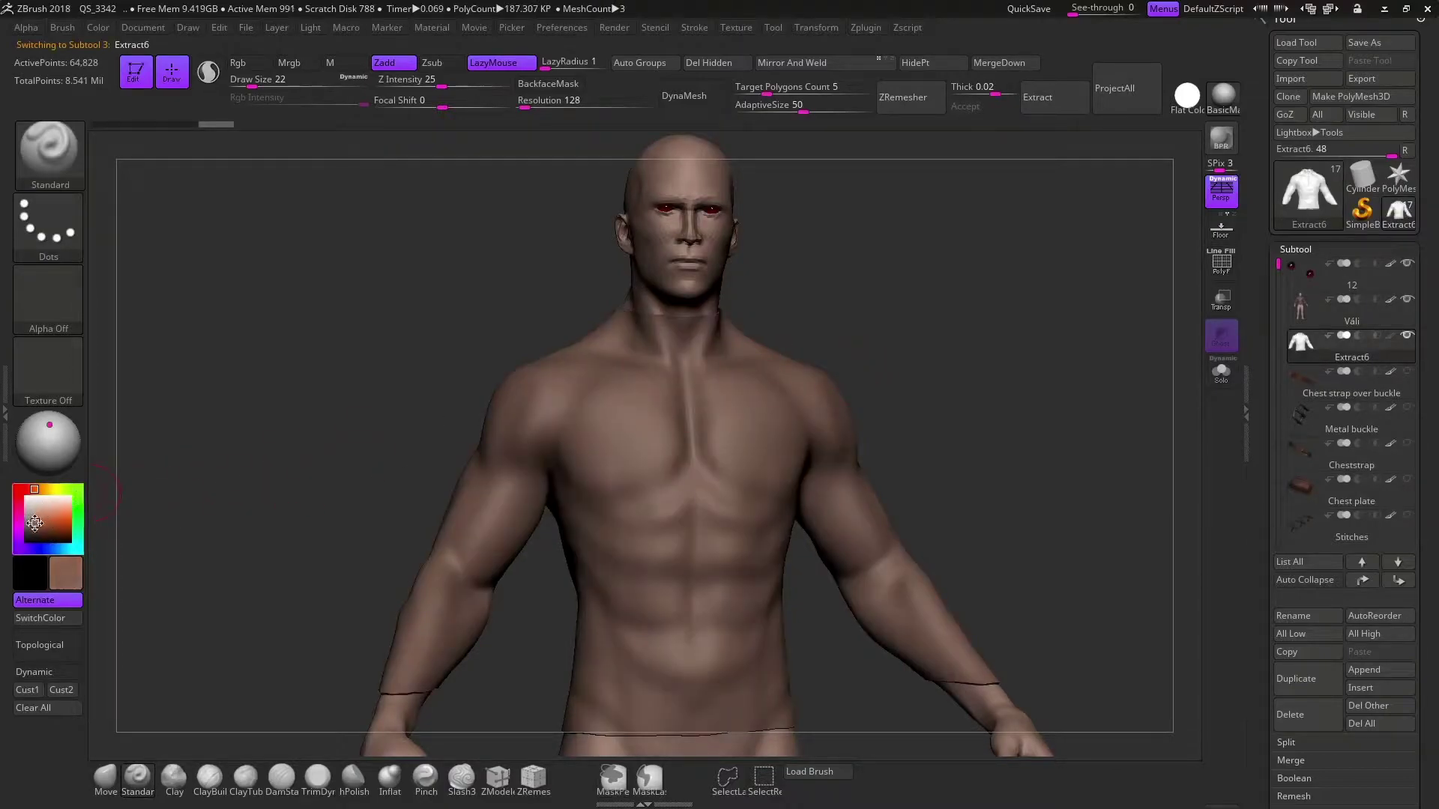
{"action": "left_click_drag", "start_coordinate": [11, 523], "coordinate": [643, 314]}
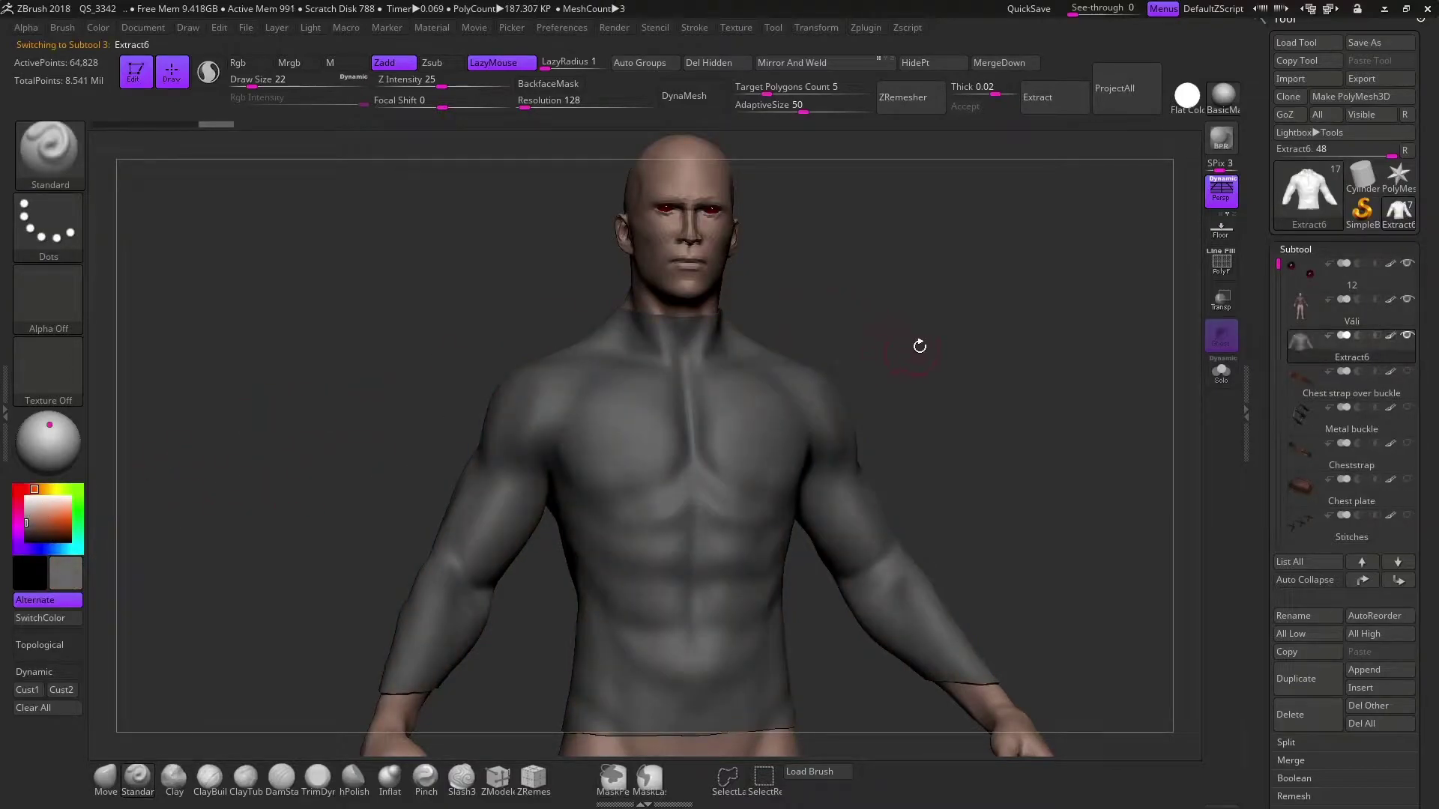
Subdivide the shirt shell, inspect it from the side, then delete it
{"action": "key", "text": "ctrl+d"}
{"action": "scroll", "coordinate": [924, 330], "scroll_direction": "up", "scroll_amount": 5}
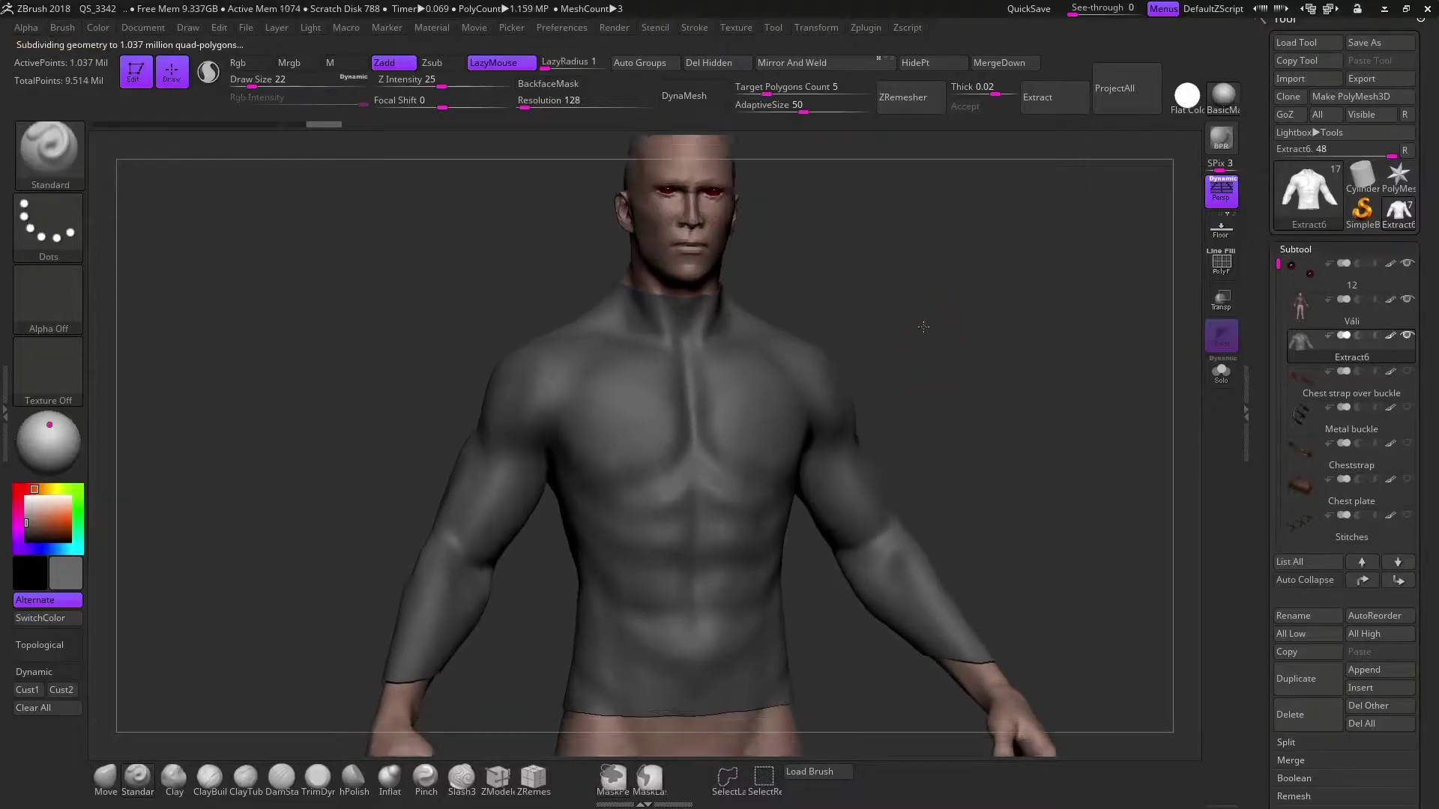
{"action": "scroll", "coordinate": [899, 314], "scroll_direction": "down", "scroll_amount": 3}
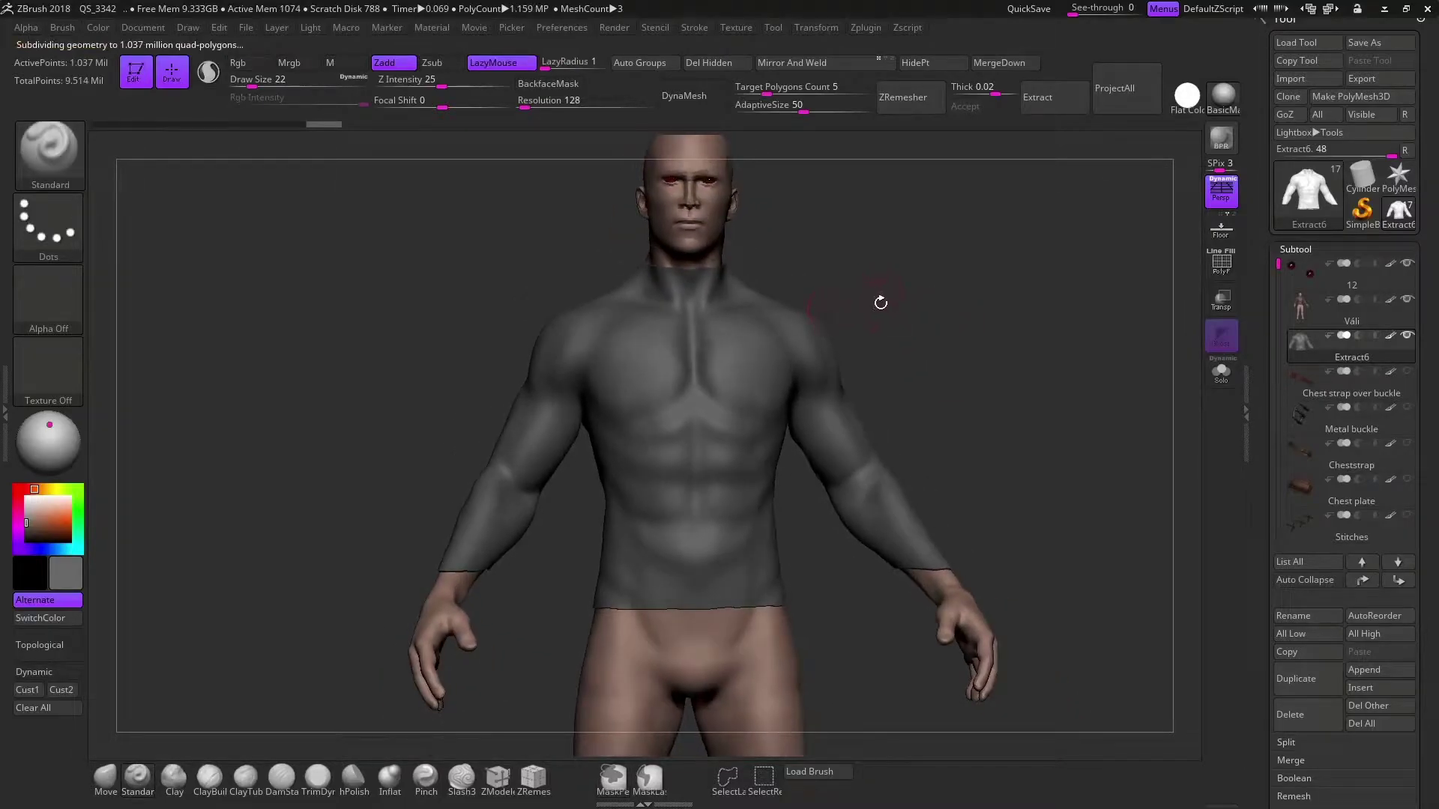
{"action": "left_click_drag", "start_coordinate": [880, 302], "coordinate": [1188, 319]}
{"action": "left_click", "coordinate": [1035, 100]}
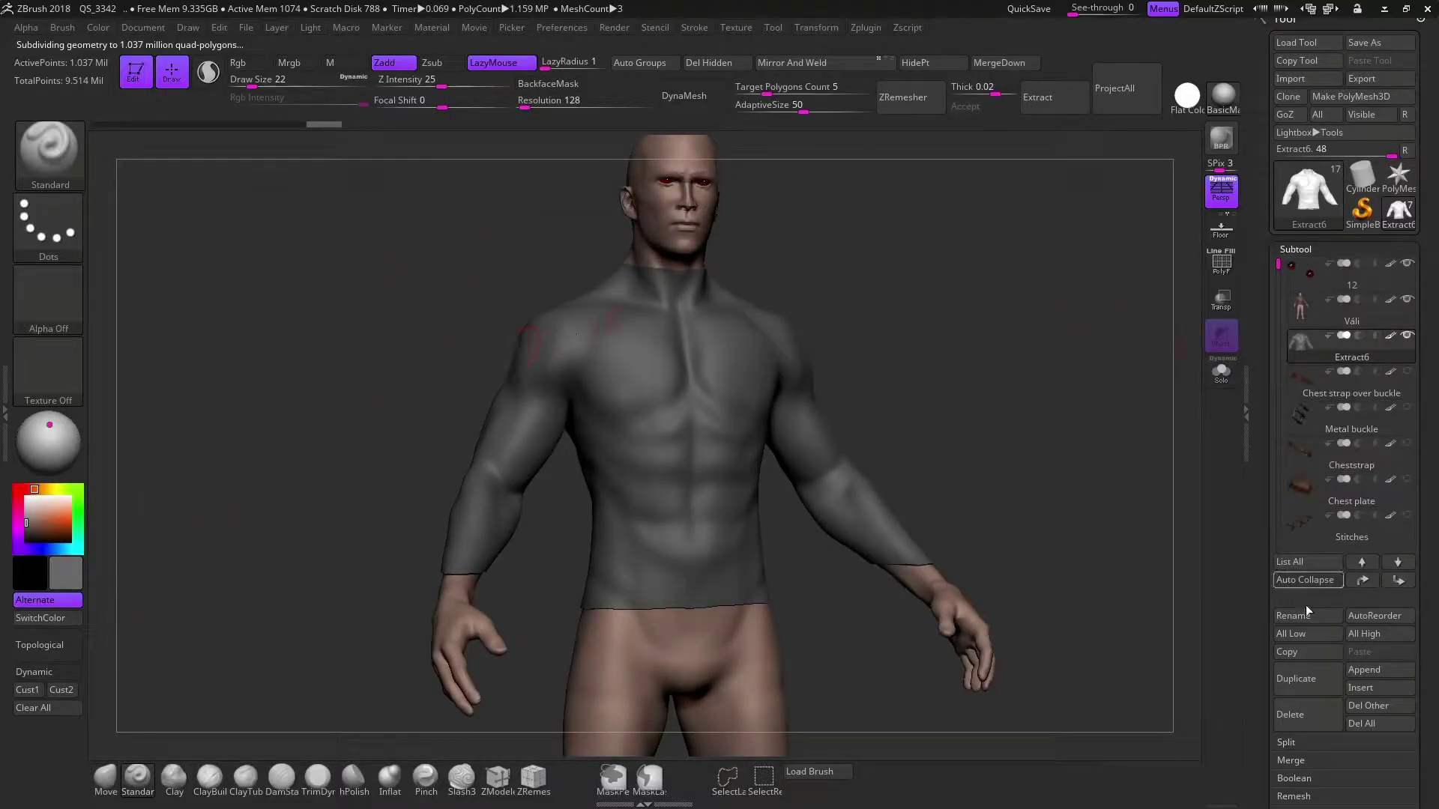
{"action": "left_click", "coordinate": [1306, 714]}
Confirm the shell deletion, unhide all subtools and review the shoulder armor
{"action": "left_click", "coordinate": [1170, 746]}
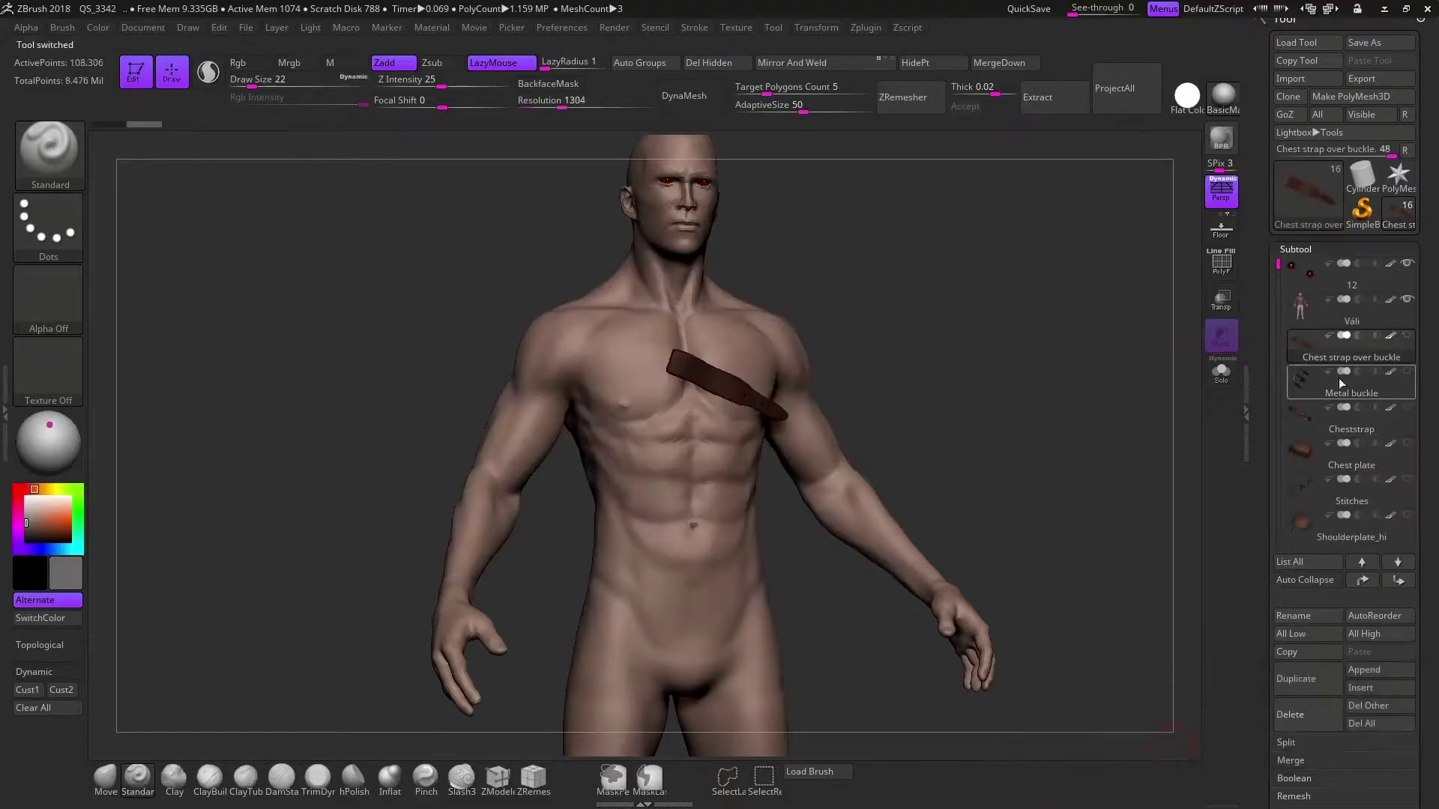
{"action": "left_click", "coordinate": [1221, 371]}
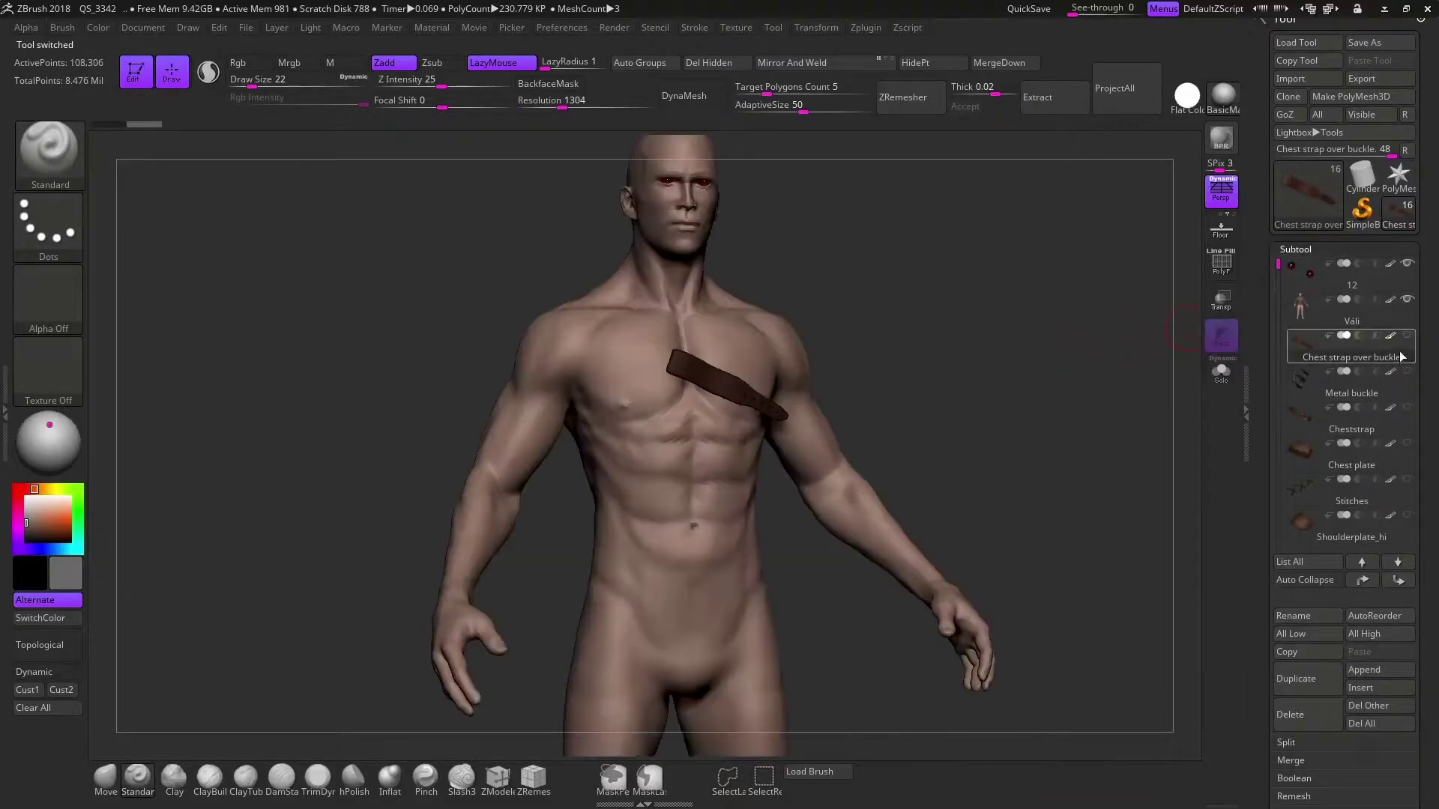
{"action": "left_click", "coordinate": [1406, 336], "text": "shift"}
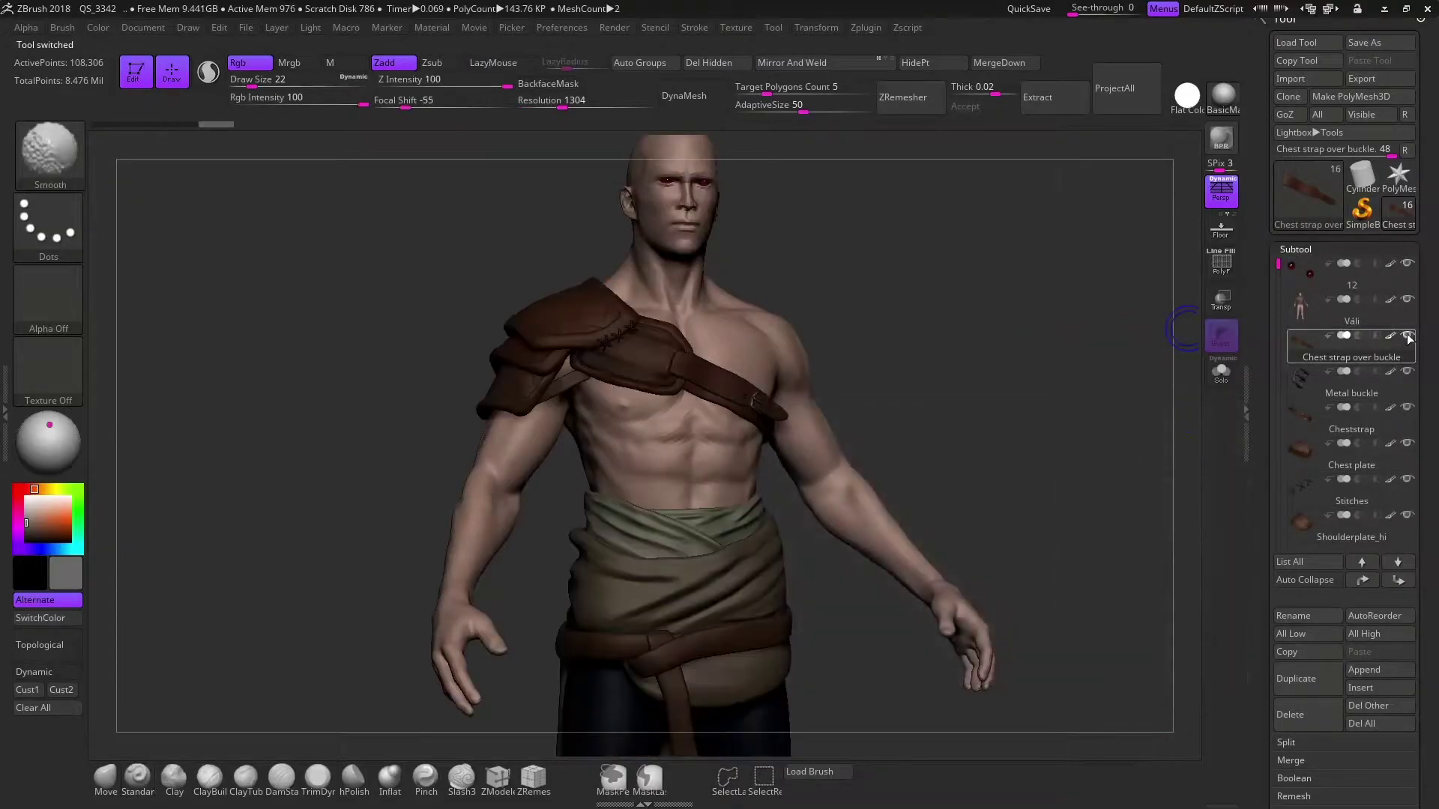
{"action": "right_click_drag", "start_coordinate": [968, 335], "coordinate": [908, 216], "text": "ctrl"}
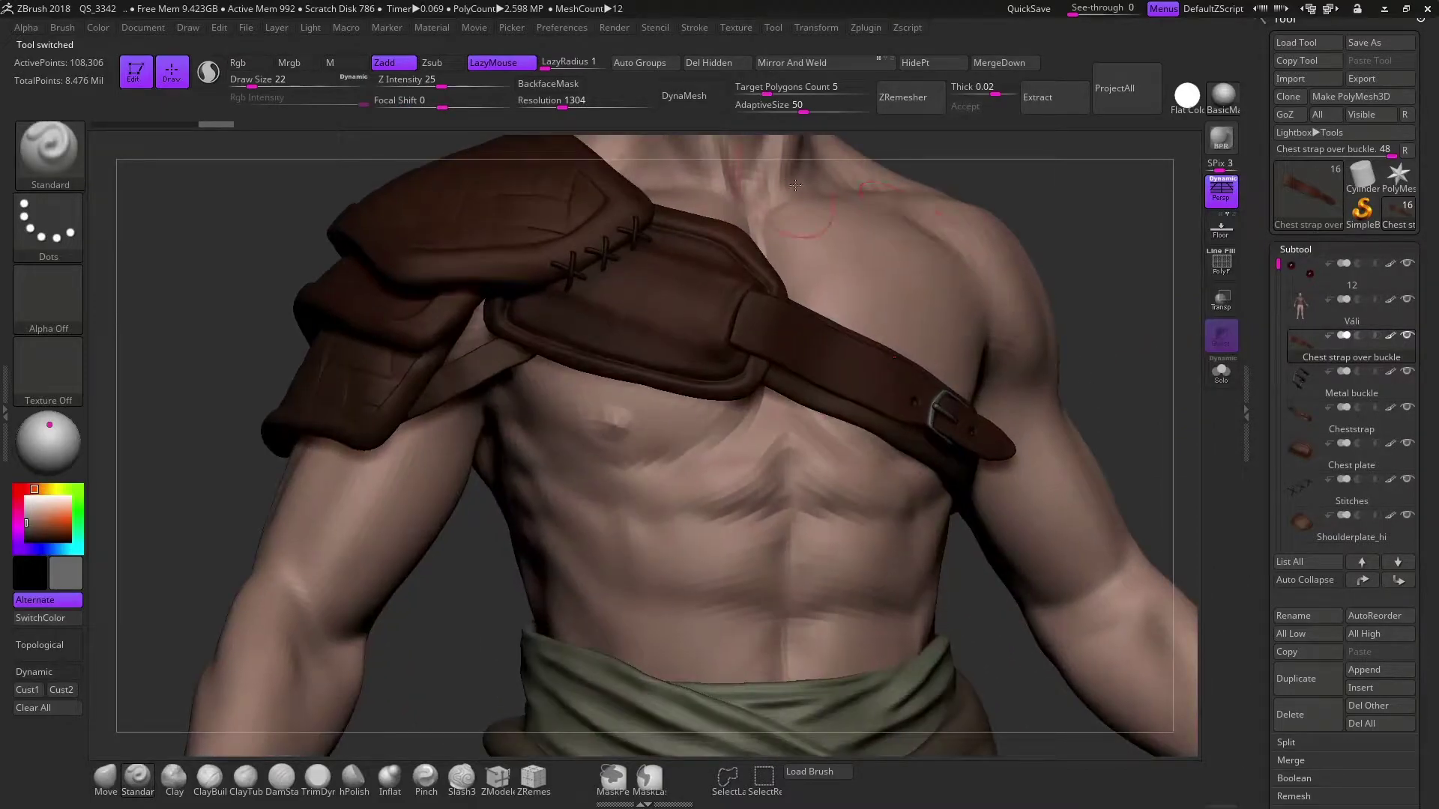
{"action": "right_click_drag", "start_coordinate": [1100, 186], "coordinate": [894, 198]}
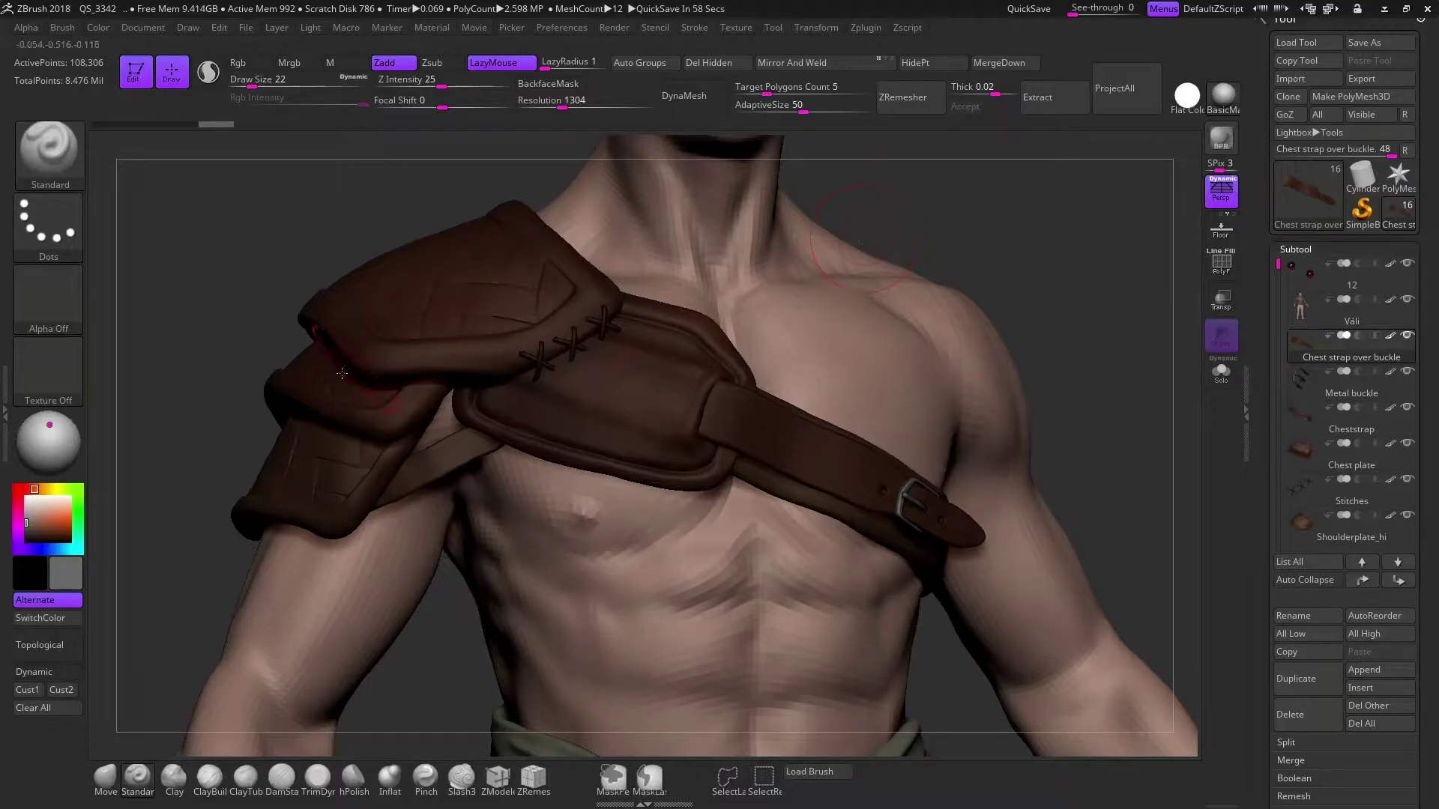
{"action": "mouse_move", "coordinate": [1044, 413]}
{"action": "right_mouse_down", "text": "ctrl"}
{"action": "mouse_move", "coordinate": [923, 277]}
{"action": "mouse_move", "coordinate": [937, 408]}
{"action": "right_mouse_up", "text": "ctrl"}
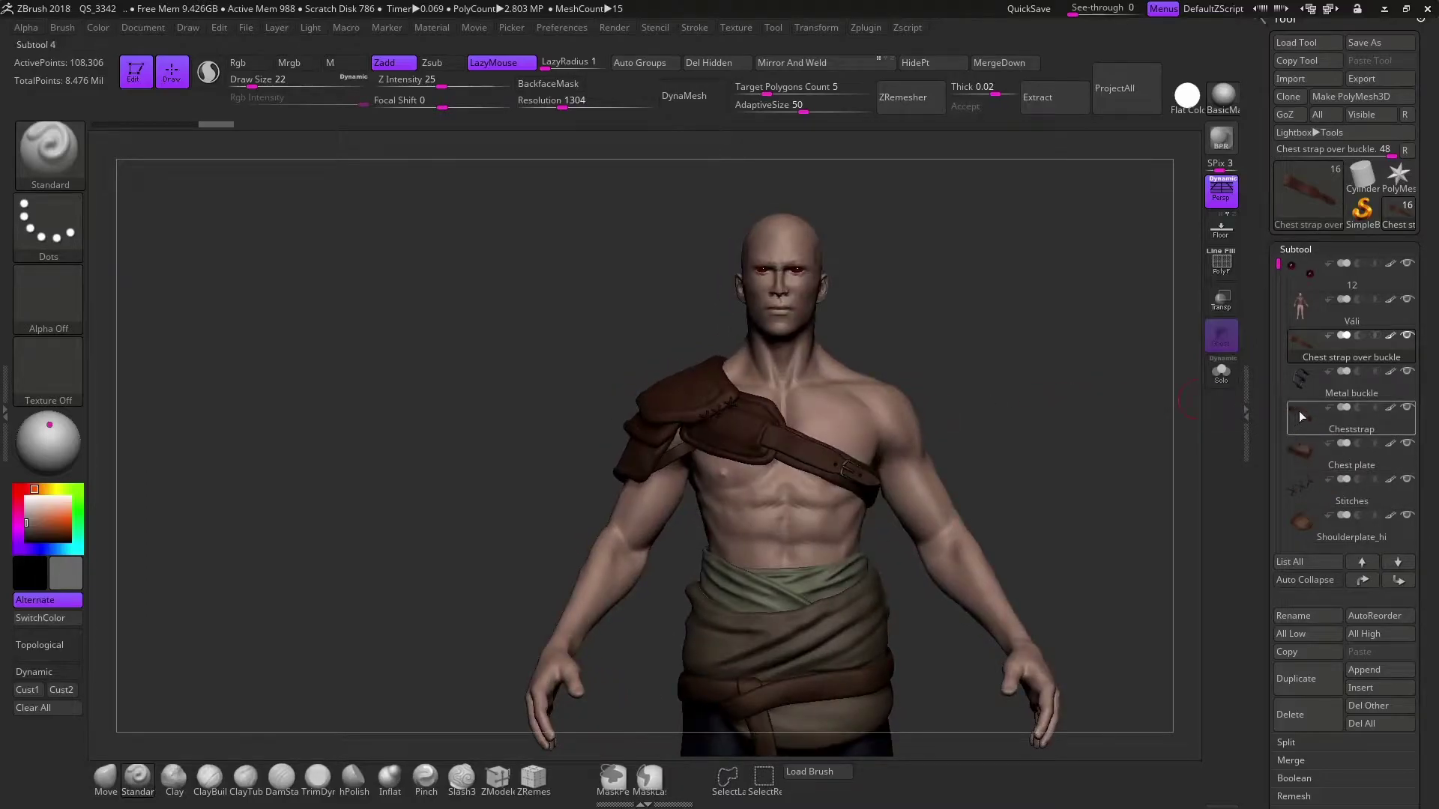
Select Cheststrap, view it solo, then show the full character again
{"action": "left_click", "coordinate": [1301, 417]}
{"action": "left_click", "coordinate": [1220, 371]}
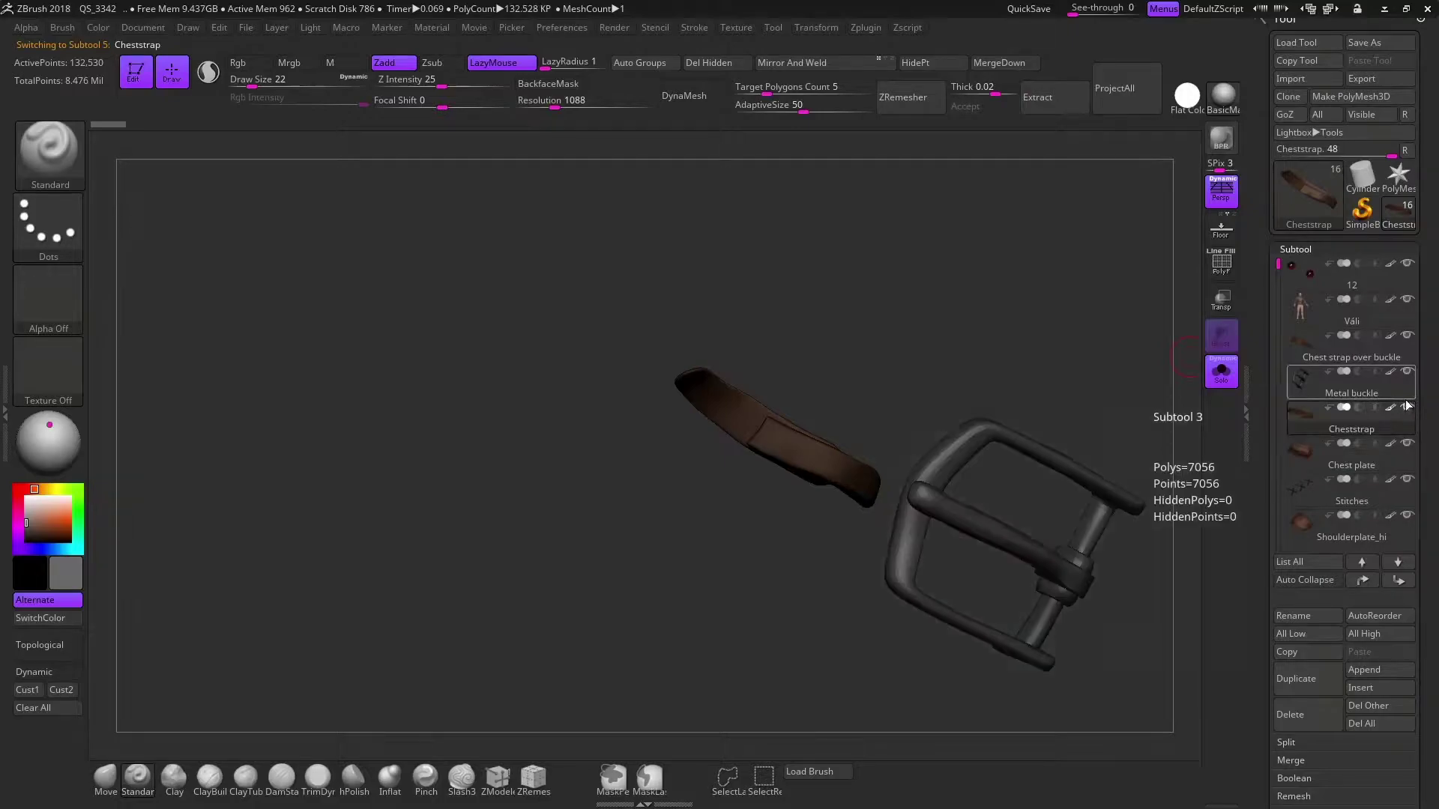
{"action": "left_click", "coordinate": [1220, 371]}
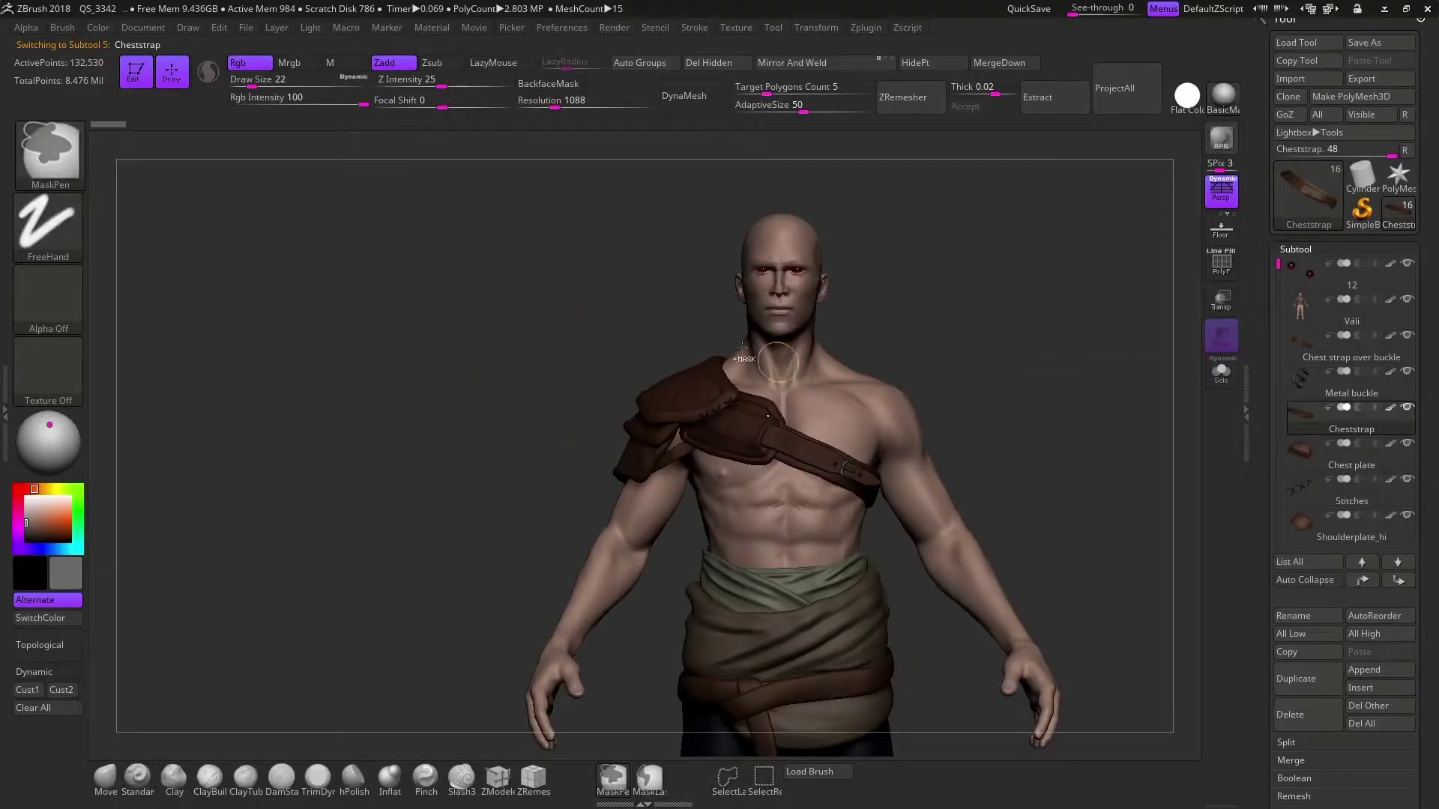
{"action": "mouse_move", "coordinate": [1049, 500]}
{"action": "left_mouse_down", "text": "alt"}
{"action": "mouse_move", "coordinate": [1015, 374]}
{"action": "mouse_move", "coordinate": [869, 390]}
{"action": "left_mouse_up", "text": "alt"}
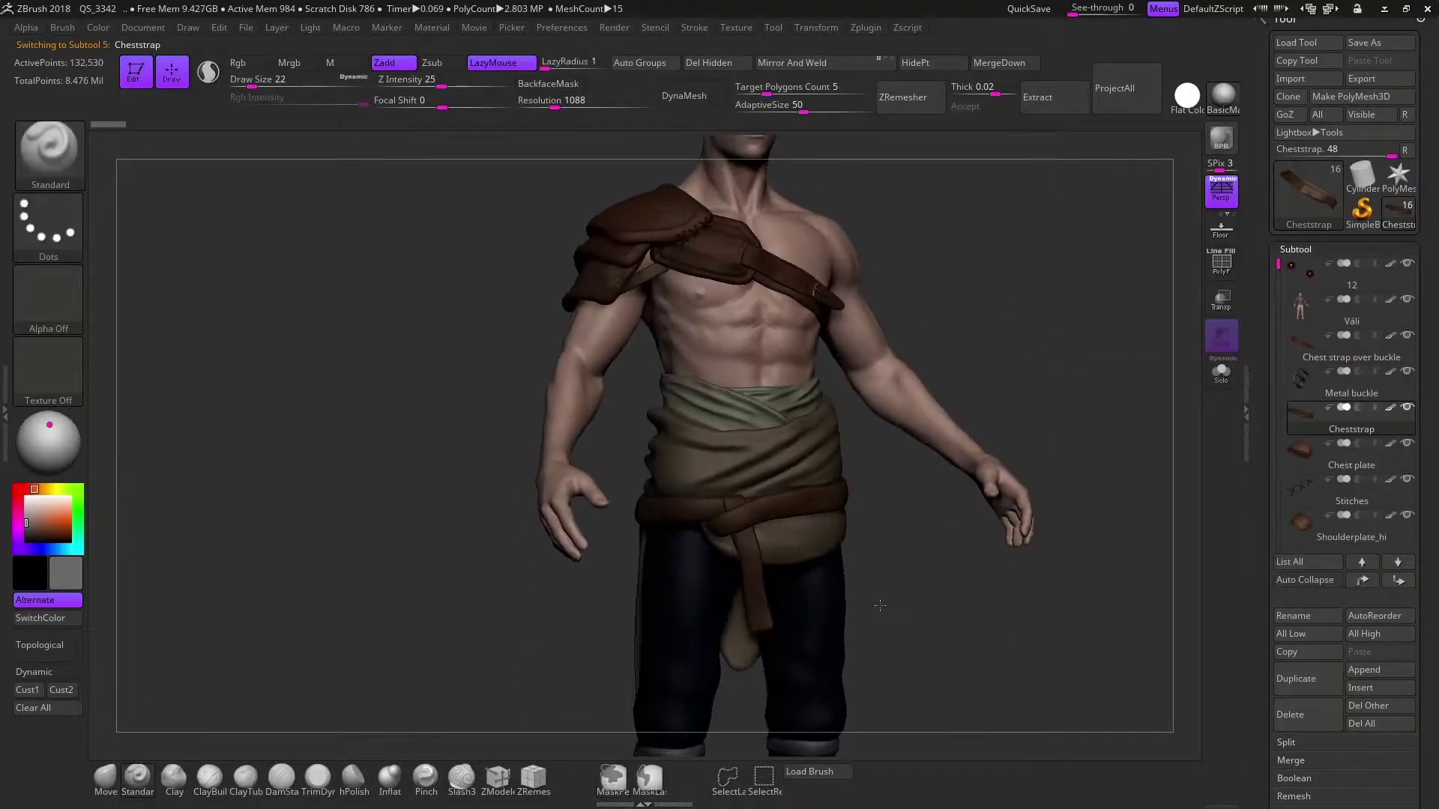
Step through the Trousers, Boots and Belt, then zoom to the chest strap's Metal buckle
{"action": "left_click", "coordinate": [869, 390], "text": "alt"}
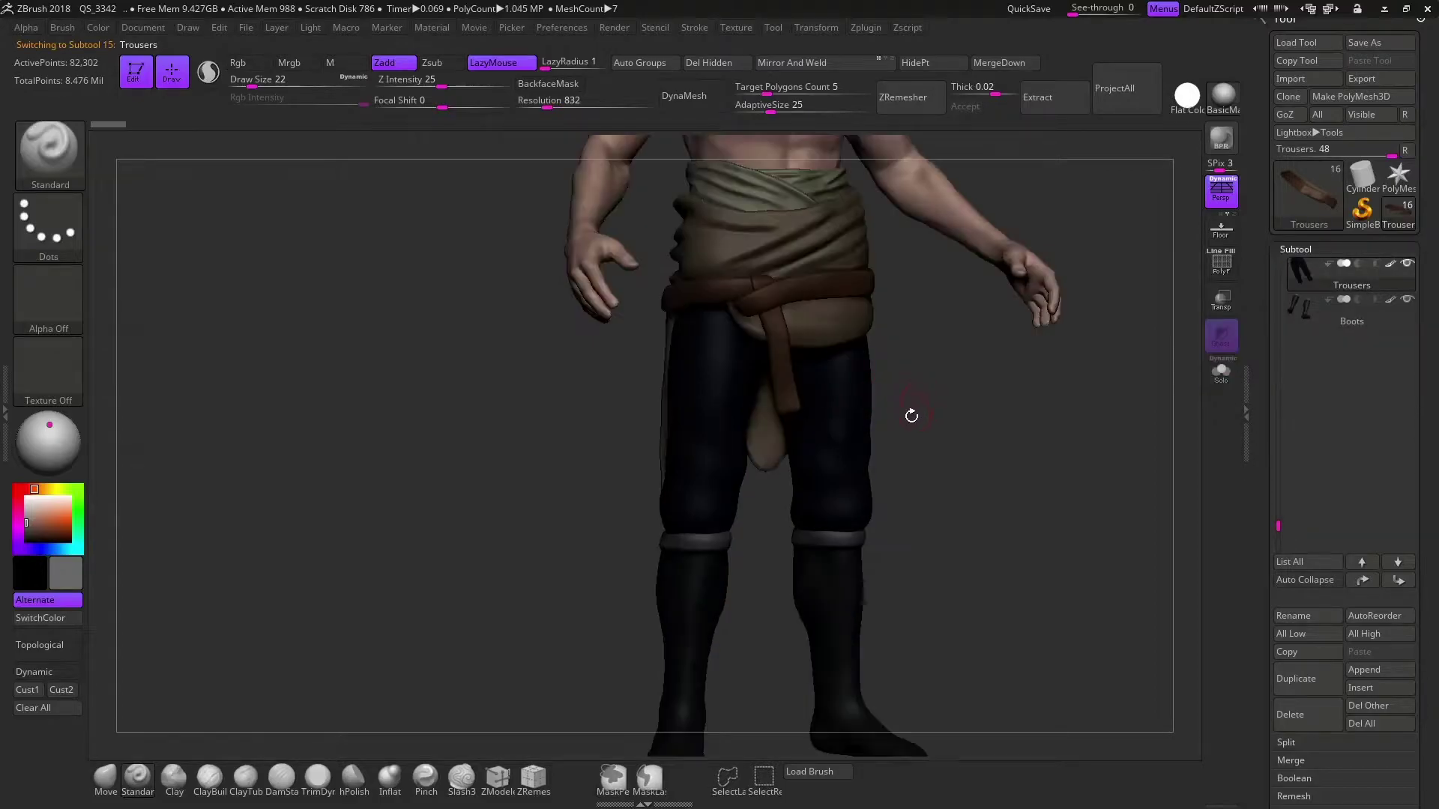
{"action": "left_click", "coordinate": [842, 611], "text": "alt"}
{"action": "left_click_drag", "start_coordinate": [921, 539], "coordinate": [789, 341], "text": "alt"}
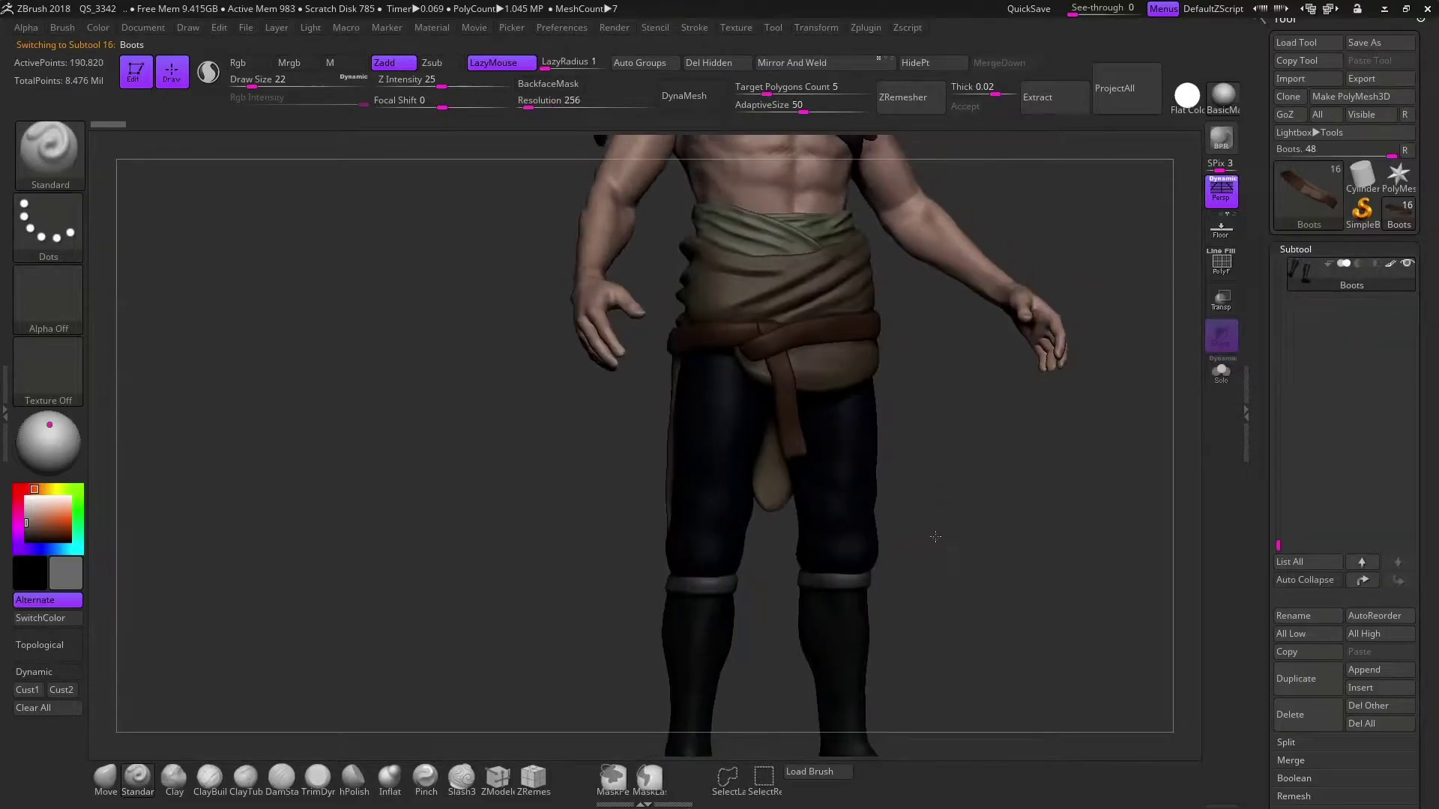
{"action": "left_click", "coordinate": [807, 350], "text": "alt"}
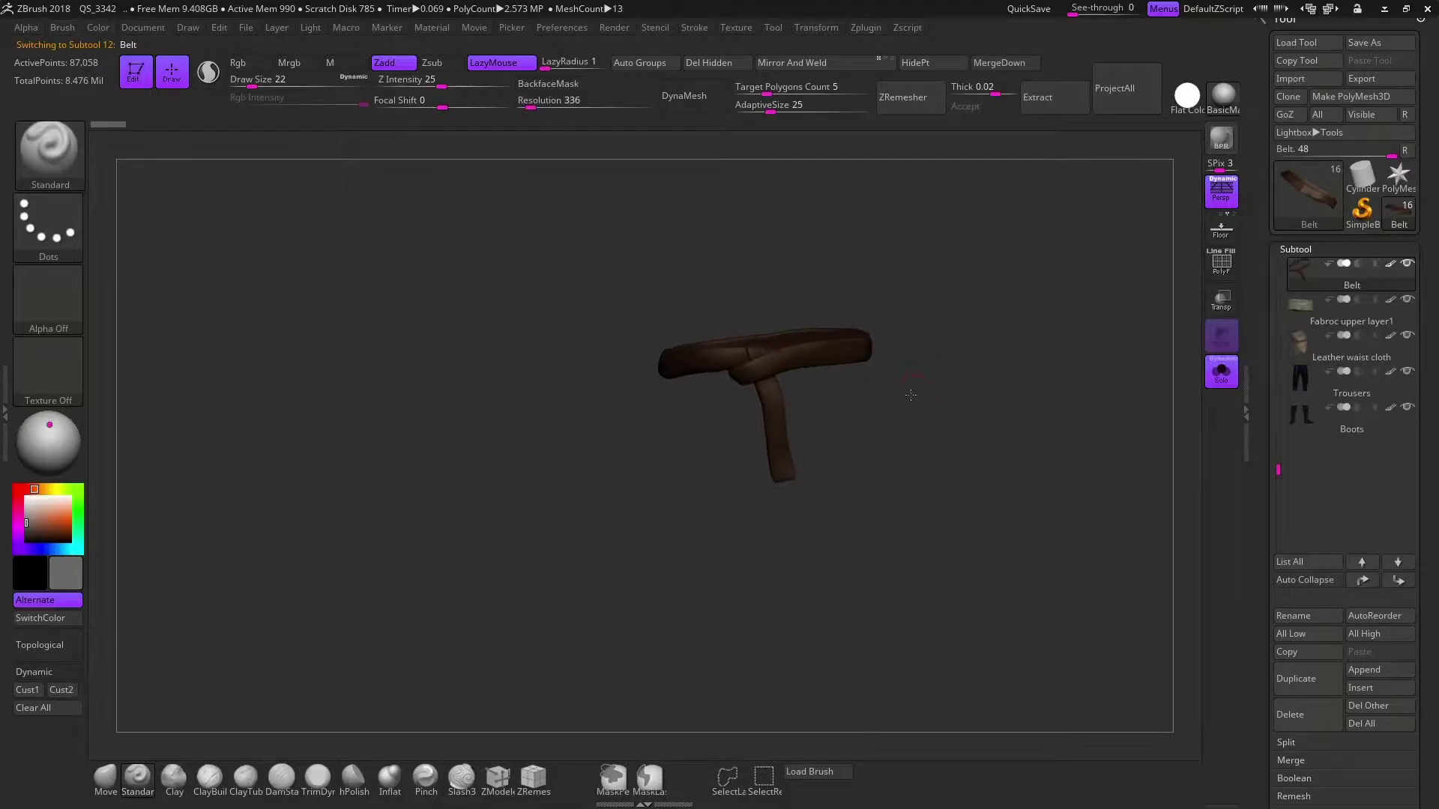
{"action": "mouse_move", "coordinate": [917, 393]}
{"action": "left_mouse_down"}
{"action": "mouse_move", "coordinate": [844, 383]}
{"action": "mouse_move", "coordinate": [1012, 532]}
{"action": "mouse_move", "coordinate": [1039, 307]}
{"action": "left_mouse_up"}
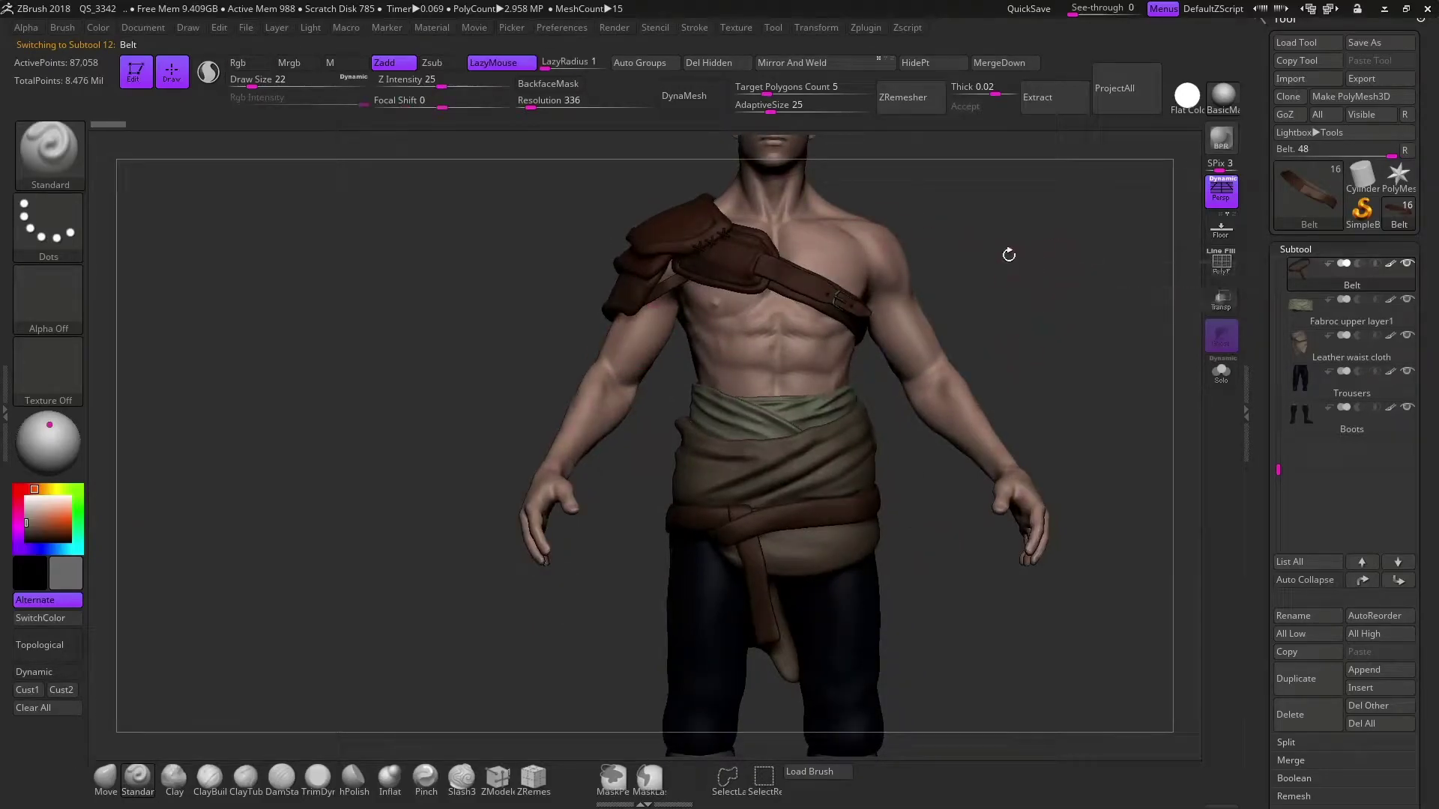
{"action": "mouse_move", "coordinate": [1005, 232]}
{"action": "left_mouse_down", "text": "alt"}
{"action": "mouse_move", "coordinate": [978, 442]}
{"action": "mouse_move", "coordinate": [1041, 466]}
{"action": "left_mouse_up", "text": "alt"}
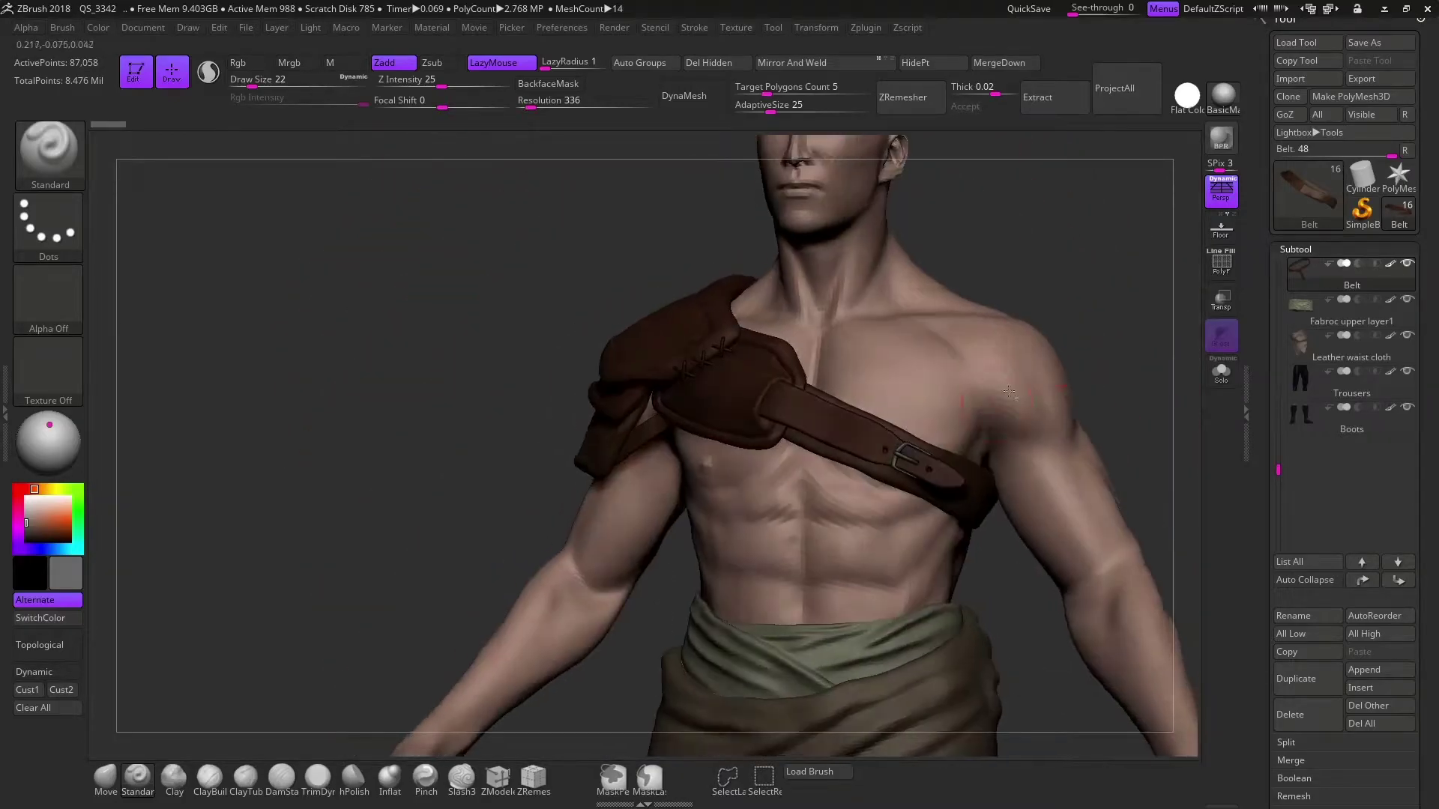
{"action": "mouse_move", "coordinate": [1100, 374]}
{"action": "left_mouse_down", "text": "alt"}
{"action": "mouse_move", "coordinate": [1072, 296]}
{"action": "mouse_move", "coordinate": [933, 365]}
{"action": "left_mouse_up", "text": "alt"}
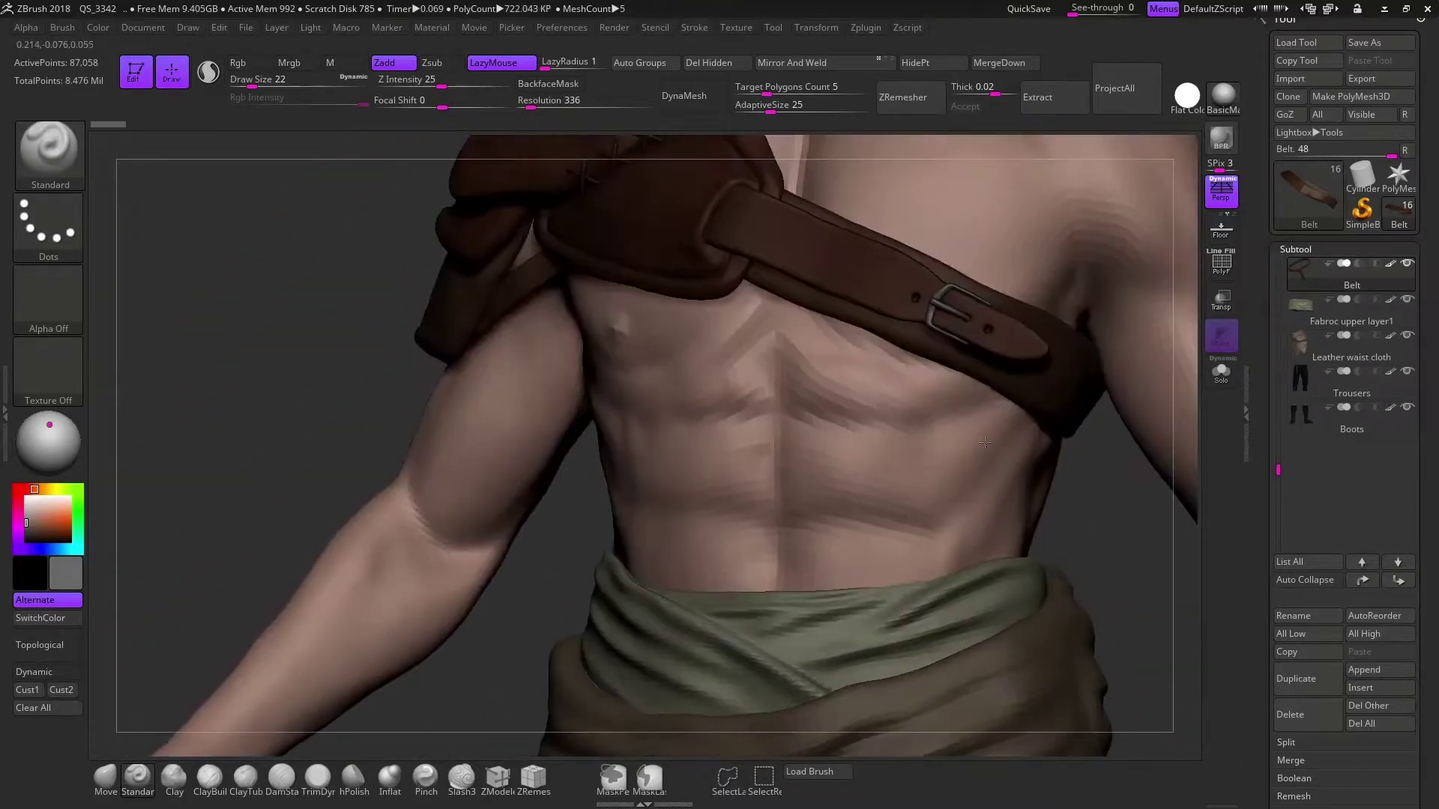
{"action": "left_click", "coordinate": [1013, 350], "text": "alt"}
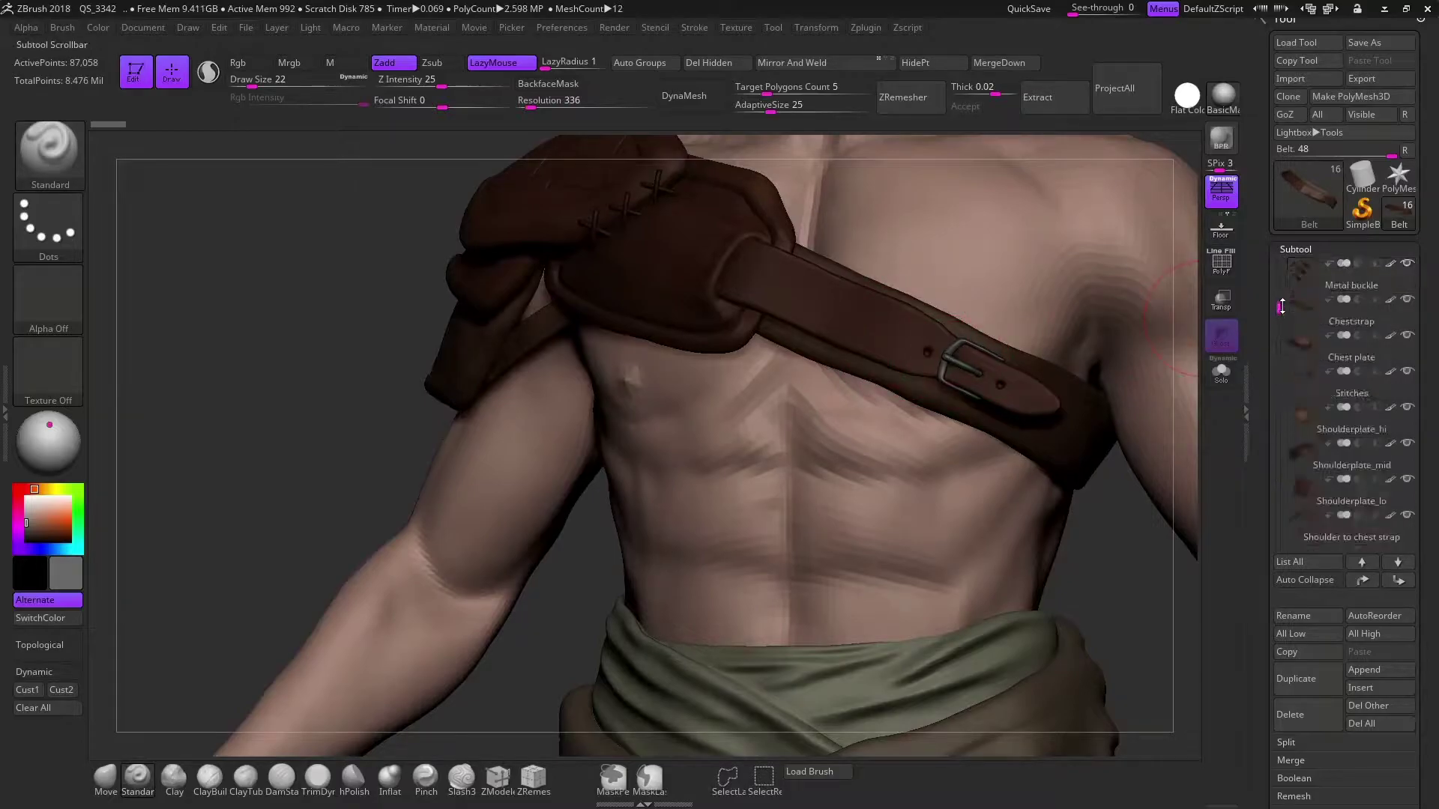
With Metal buckle active, try the IMM Clothing HardW brush, then switch to Move
{"action": "left_click", "coordinate": [1299, 283]}
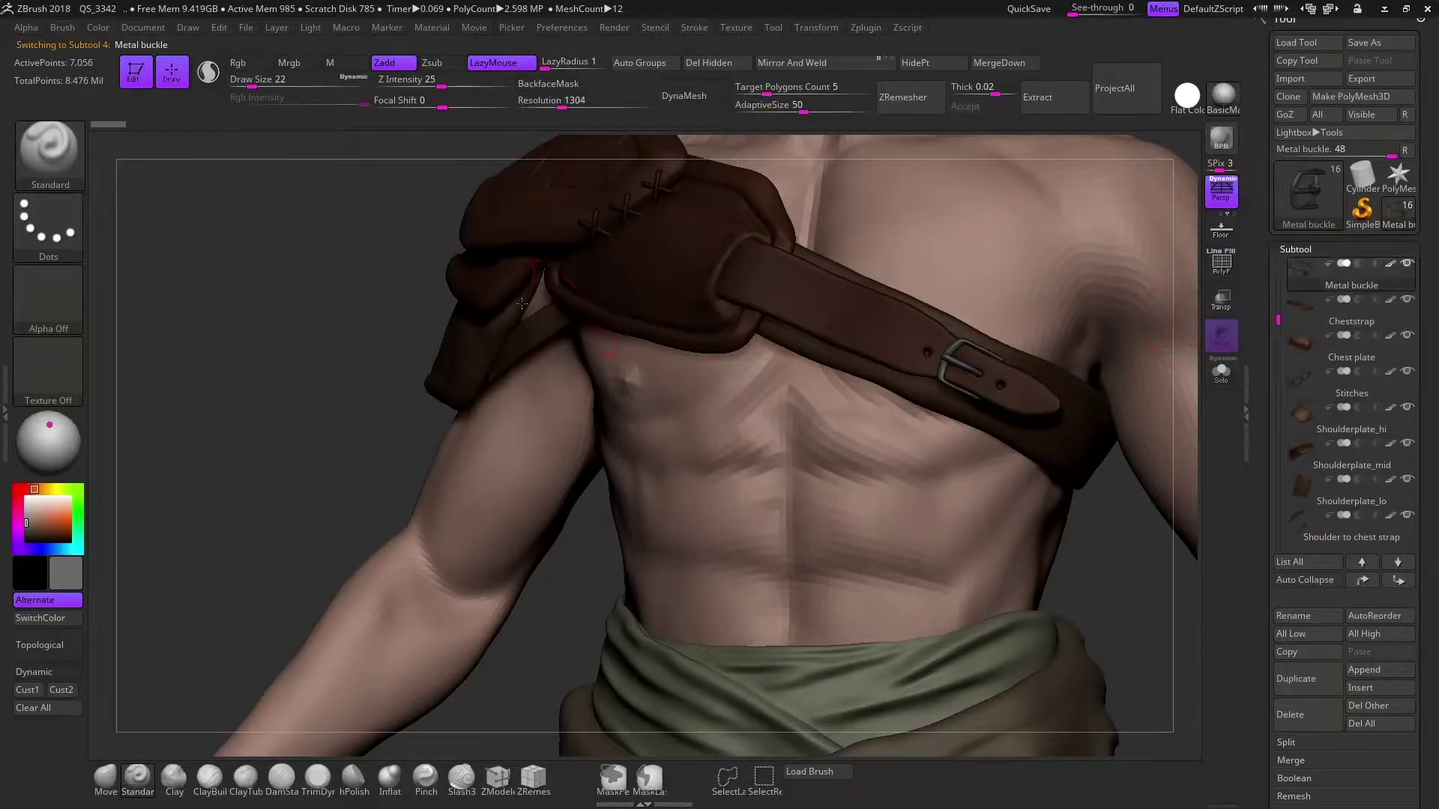
{"action": "left_click", "coordinate": [51, 150]}
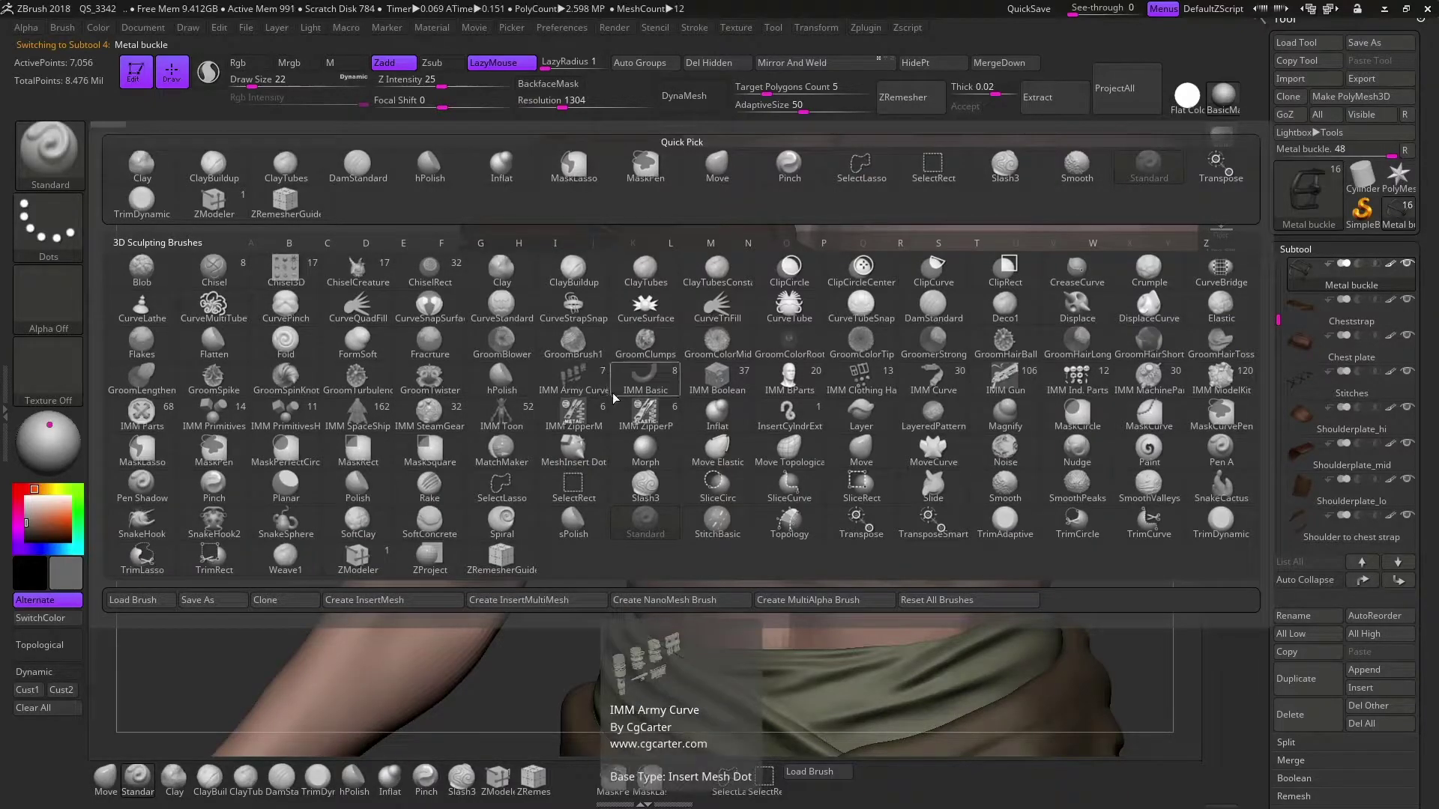
{"action": "left_click", "coordinate": [876, 379]}
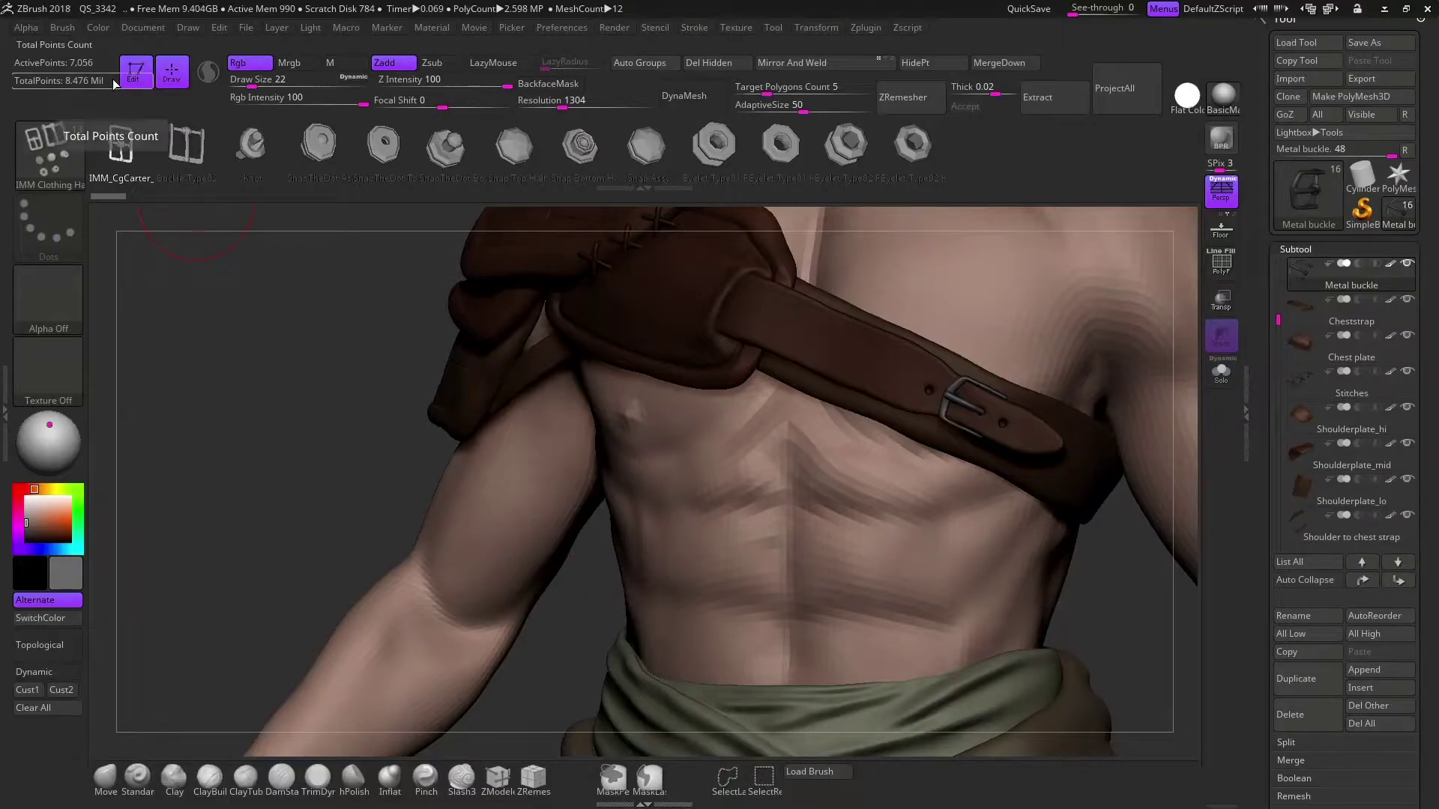
{"action": "left_click", "coordinate": [105, 776]}
{"action": "key", "text": "b"}
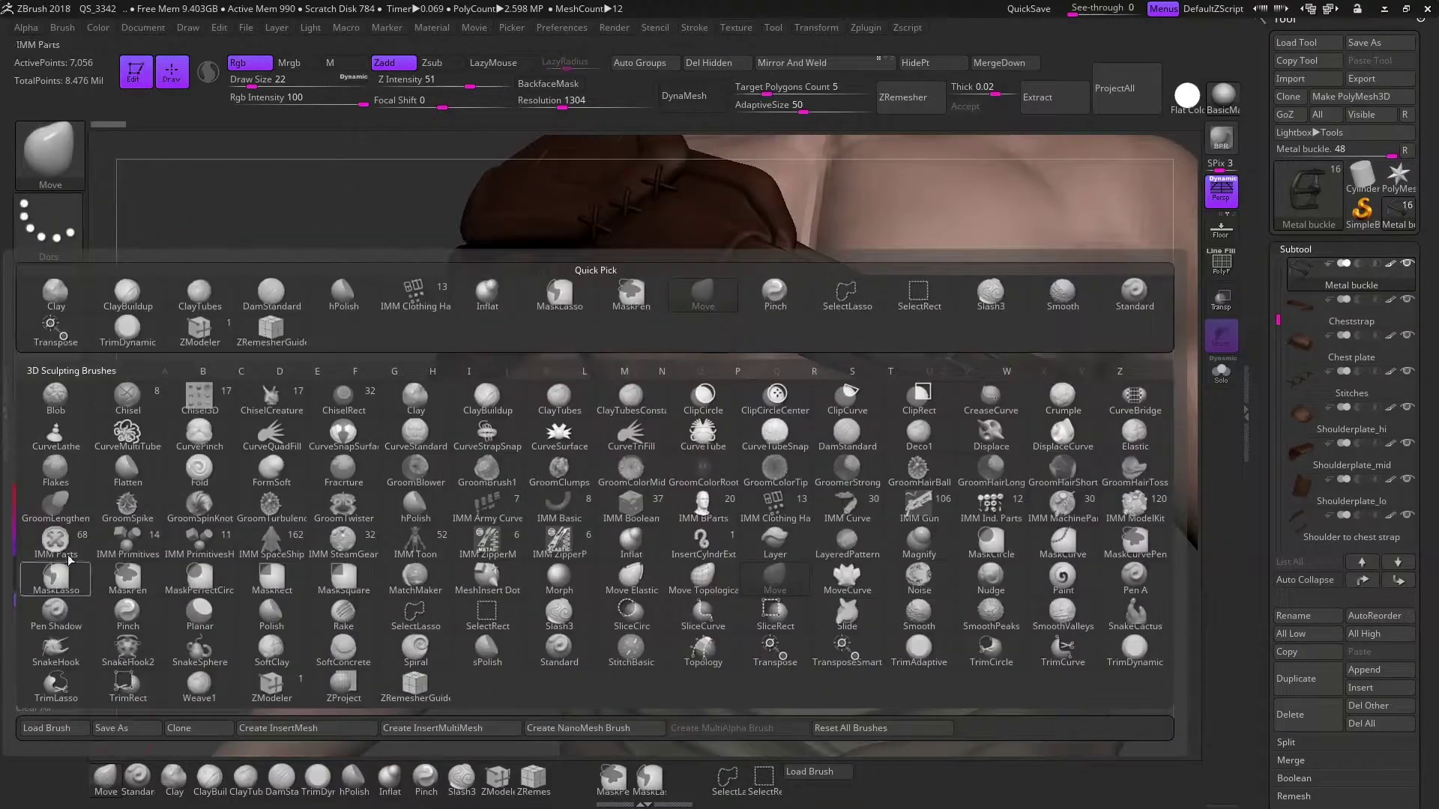
{"action": "key", "text": "Escape"}
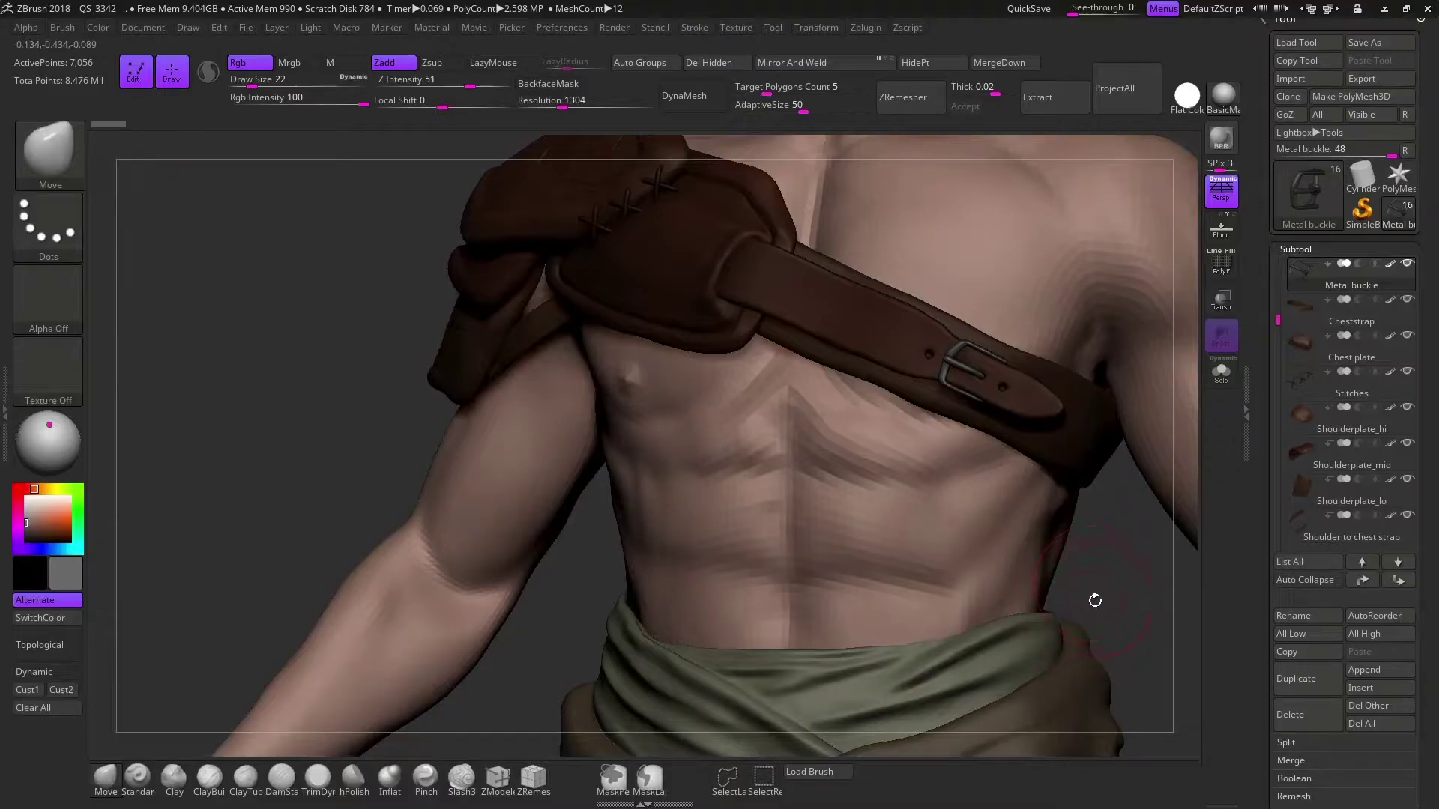
{"action": "mouse_move", "coordinate": [1093, 588]}
{"action": "left_mouse_down"}
{"action": "mouse_move", "coordinate": [1057, 311]}
{"action": "mouse_move", "coordinate": [1108, 347]}
{"action": "mouse_move", "coordinate": [915, 244]}
{"action": "mouse_move", "coordinate": [923, 264]}
{"action": "mouse_move", "coordinate": [726, 344]}
{"action": "left_mouse_up"}
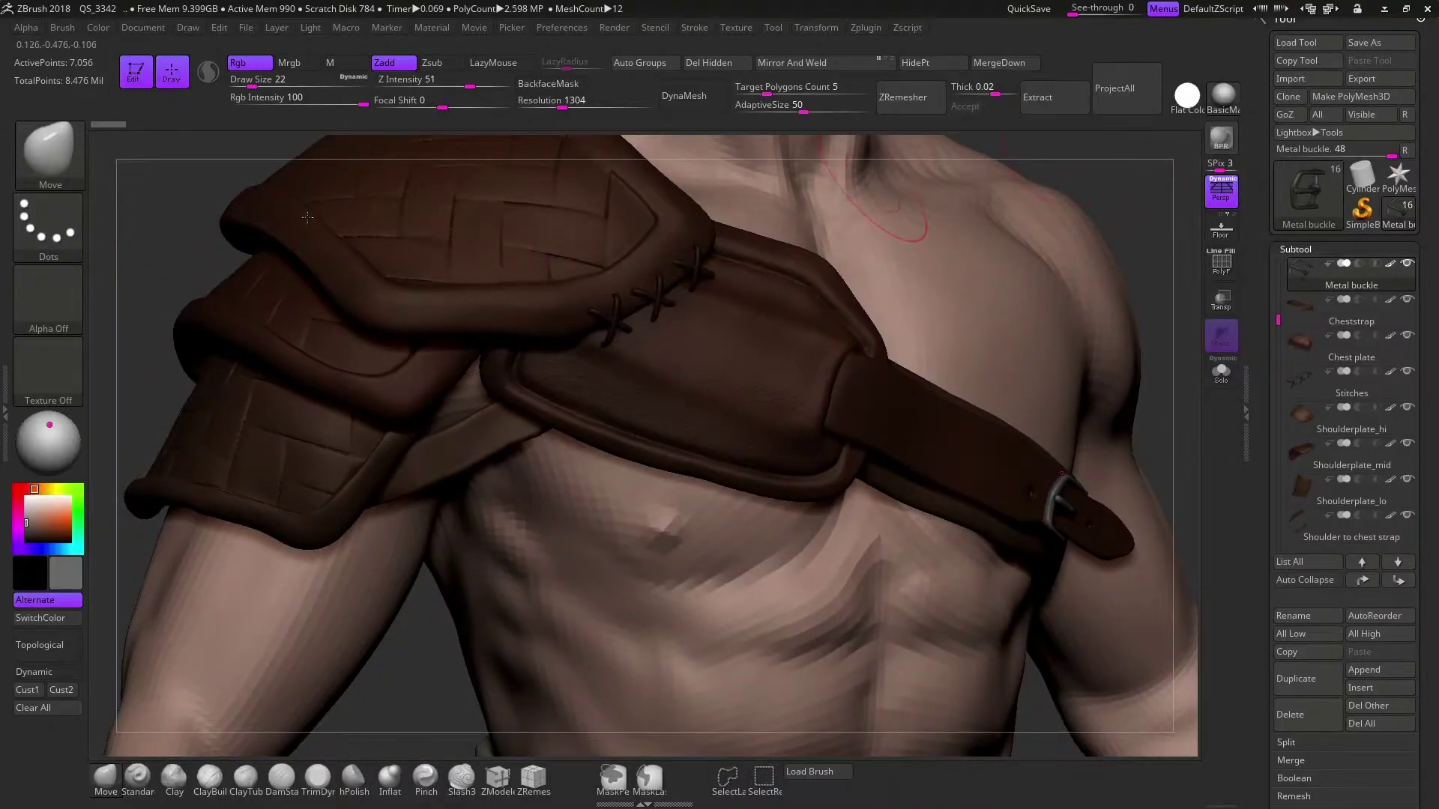
Set the Standard brush to a DragRect stroke with Alpha 15 and select Chest plate
{"action": "left_click", "coordinate": [137, 777]}
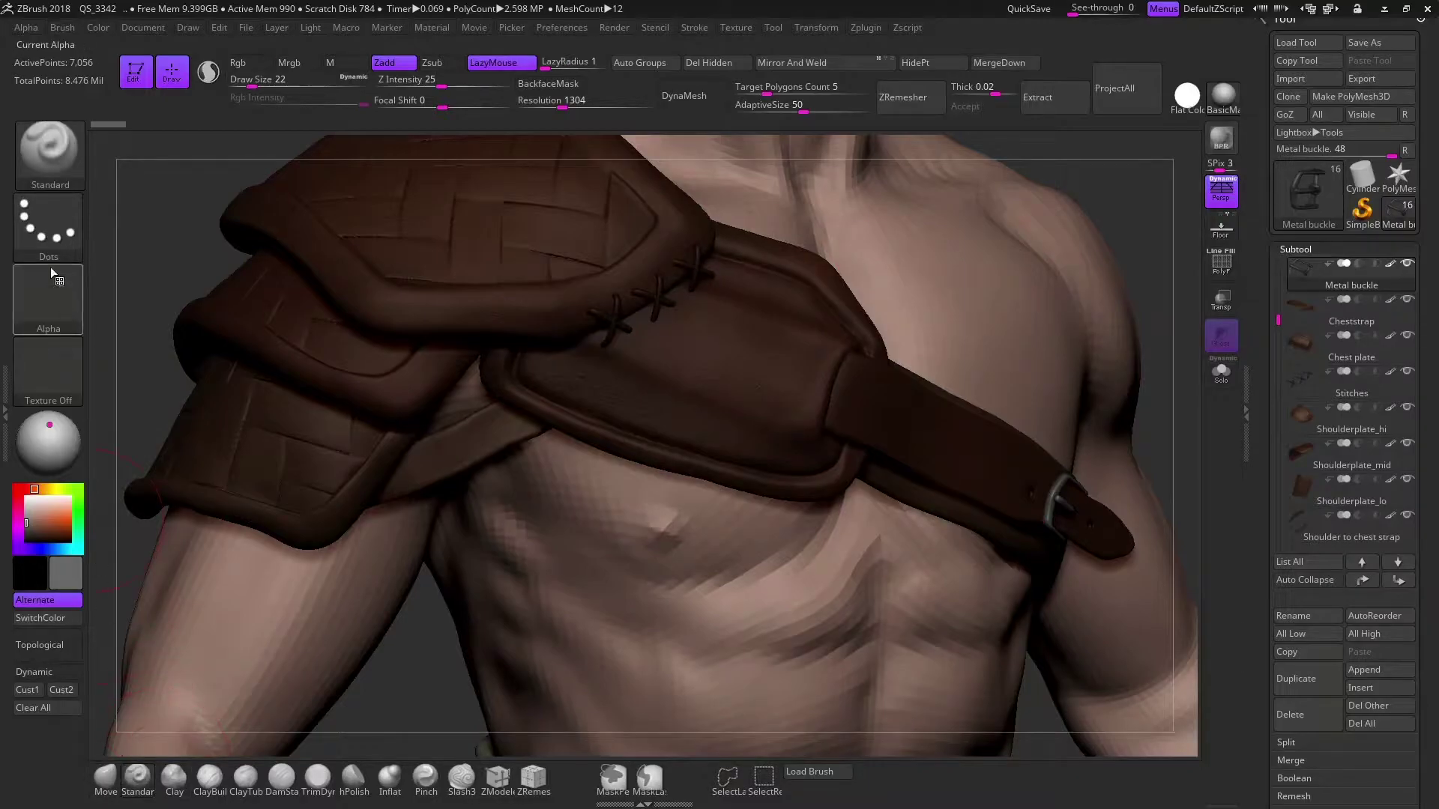
{"action": "left_click", "coordinate": [48, 225]}
{"action": "left_click", "coordinate": [211, 238]}
{"action": "left_click", "coordinate": [48, 299]}
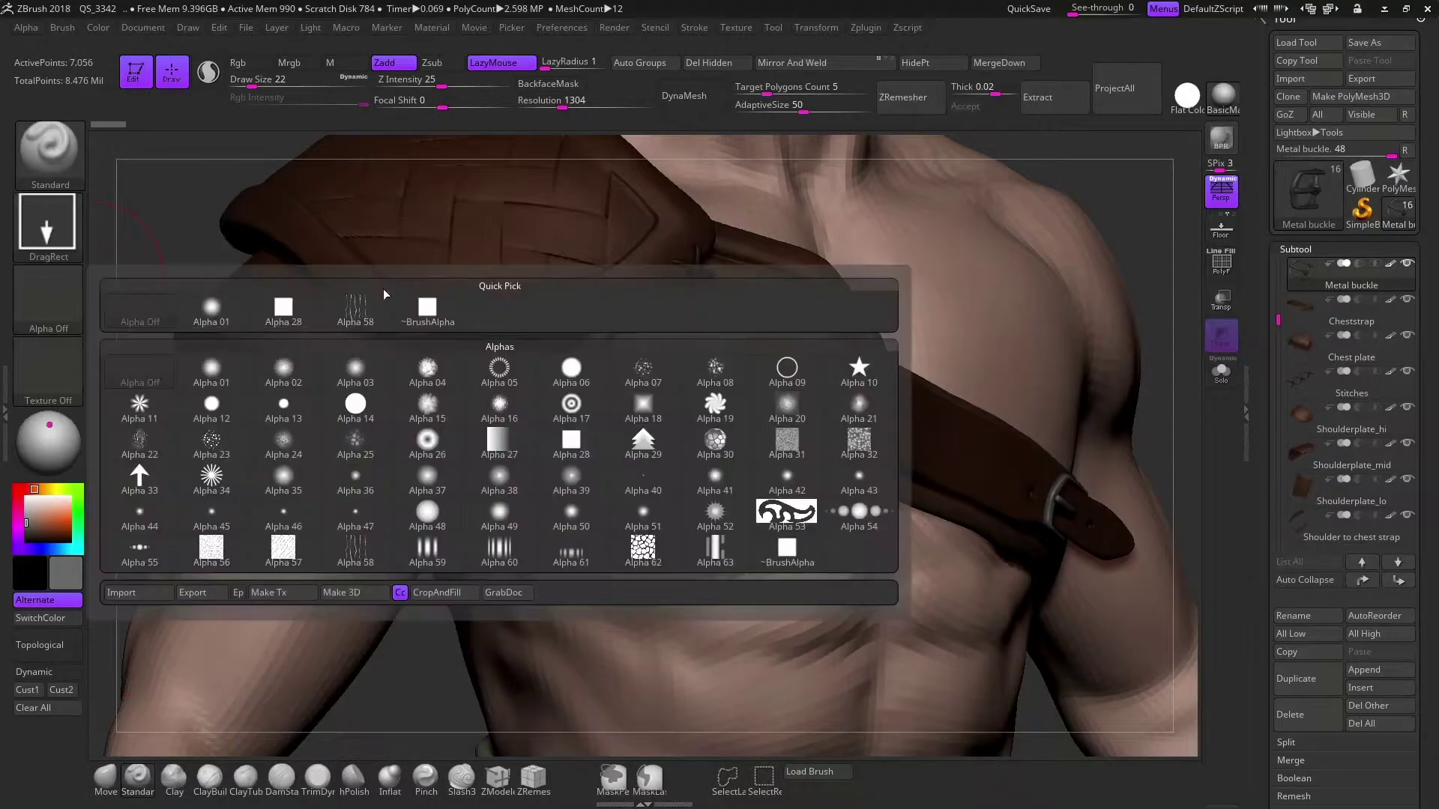
{"action": "left_click", "coordinate": [428, 407]}
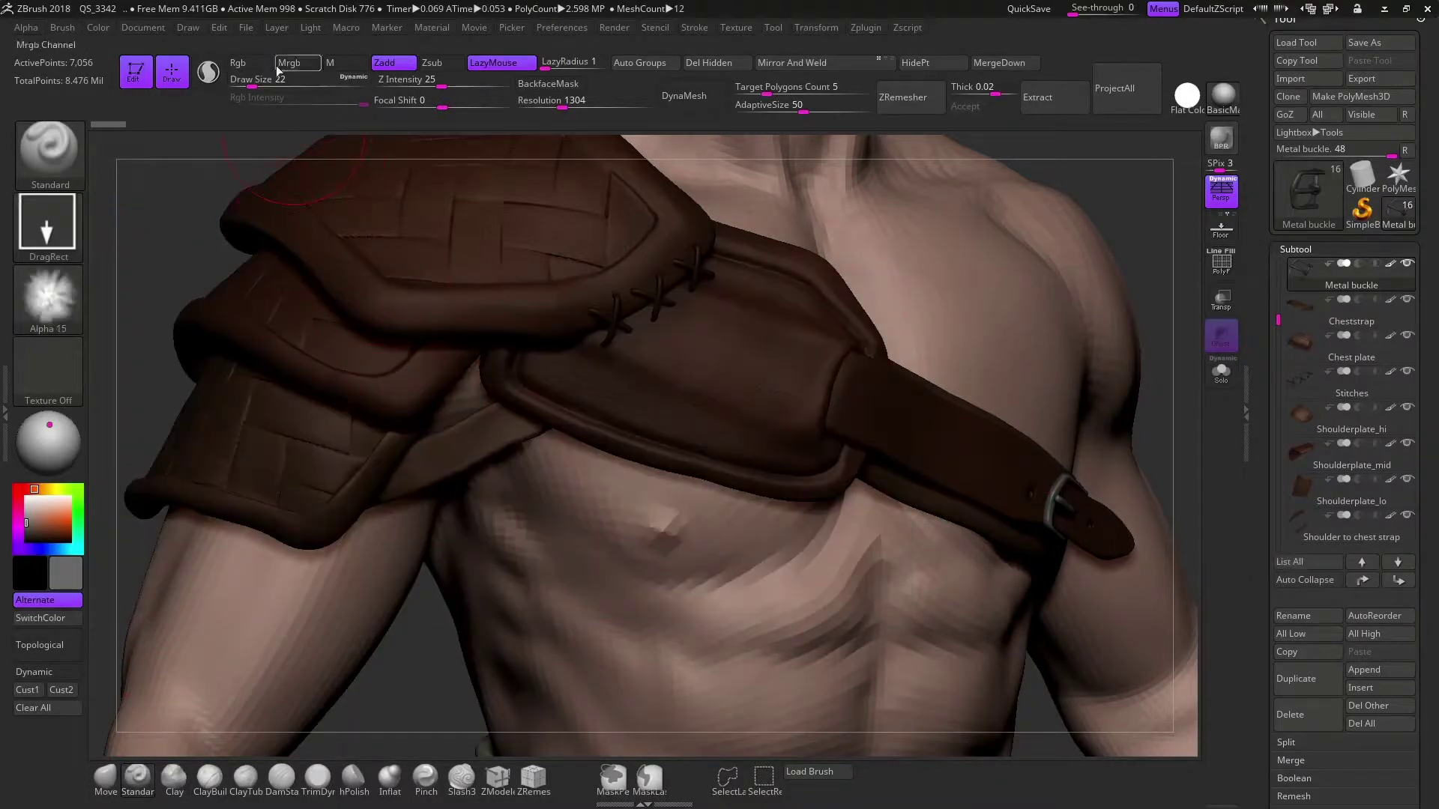
{"action": "left_click", "coordinate": [1319, 347]}
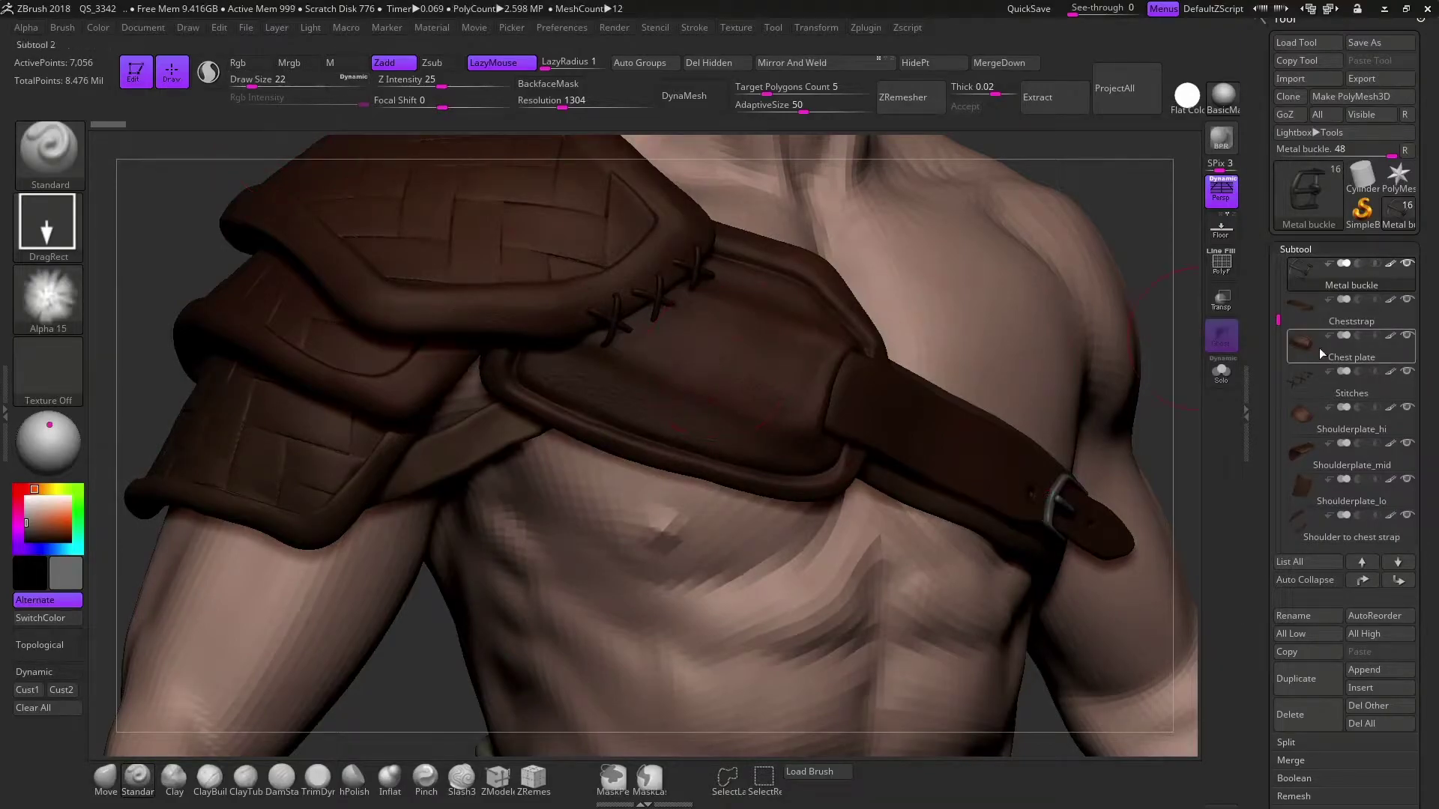
Undo the alpha stamp and show the Shoulderplate_hi subtool alone
{"action": "key", "text": "ctrl+z"}
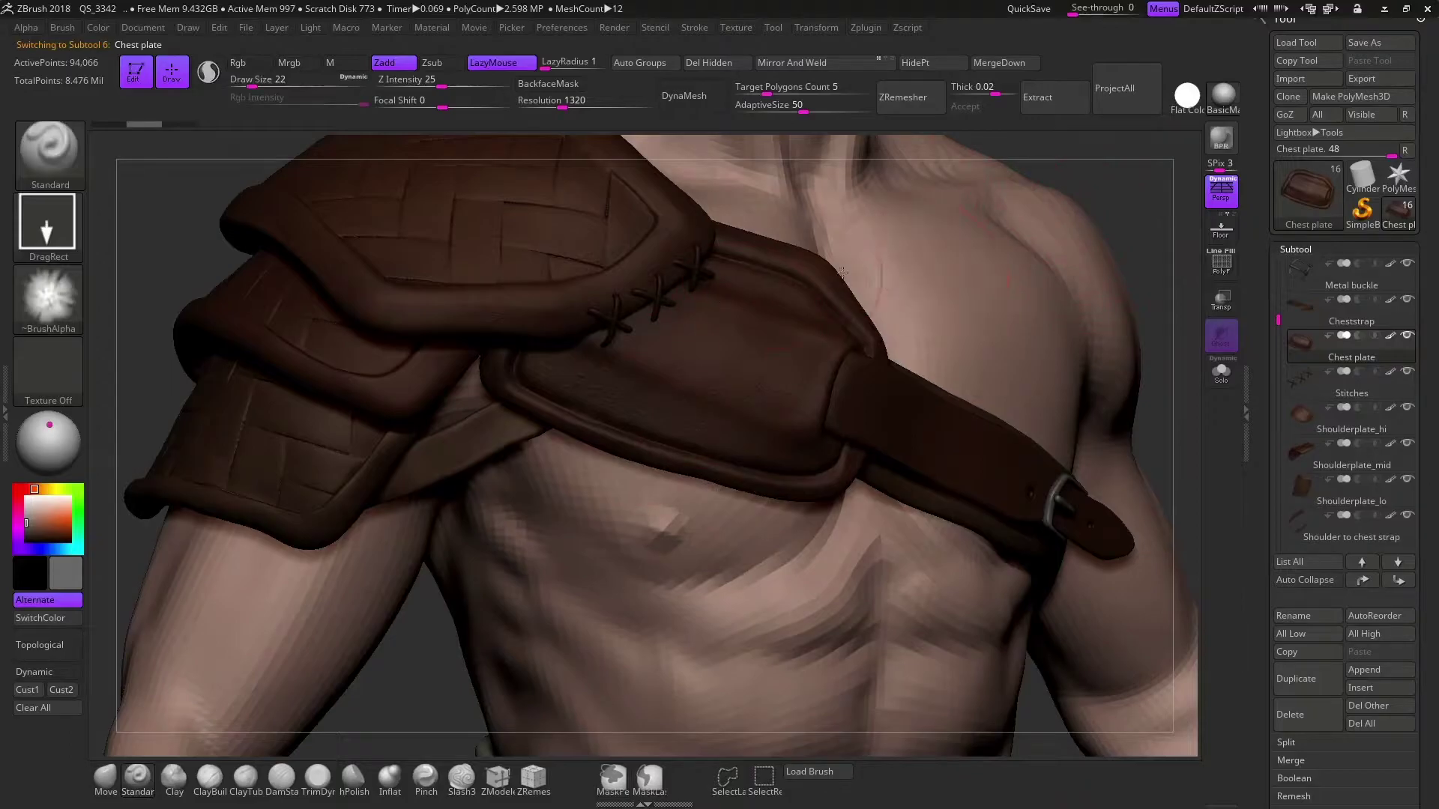
{"action": "left_click_drag", "start_coordinate": [1118, 194], "coordinate": [481, 403]}
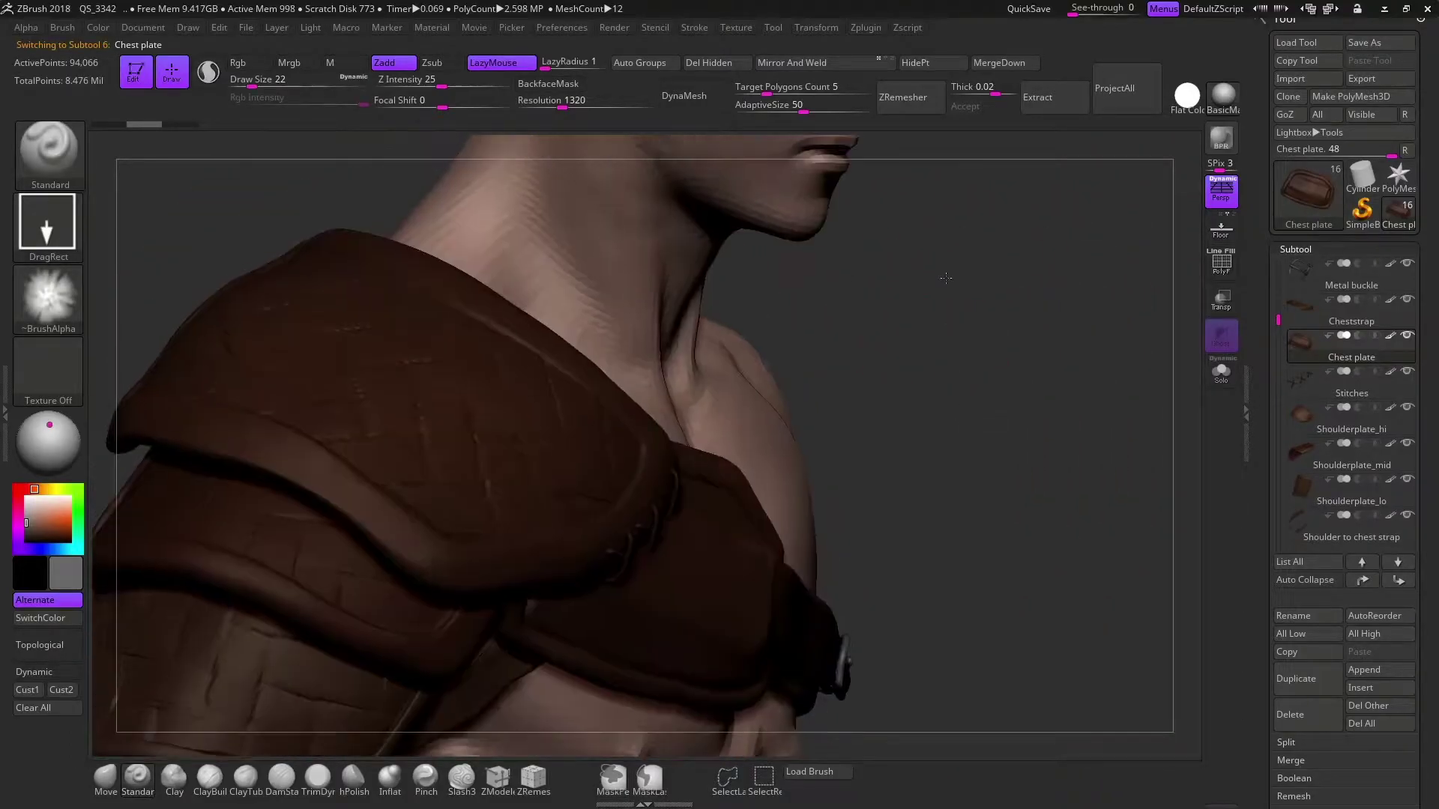
{"action": "mouse_move", "coordinate": [948, 322]}
{"action": "left_mouse_down"}
{"action": "mouse_move", "coordinate": [356, 375]}
{"action": "mouse_move", "coordinate": [1030, 311]}
{"action": "left_mouse_up"}
{"action": "key", "text": "shift+alt+s"}
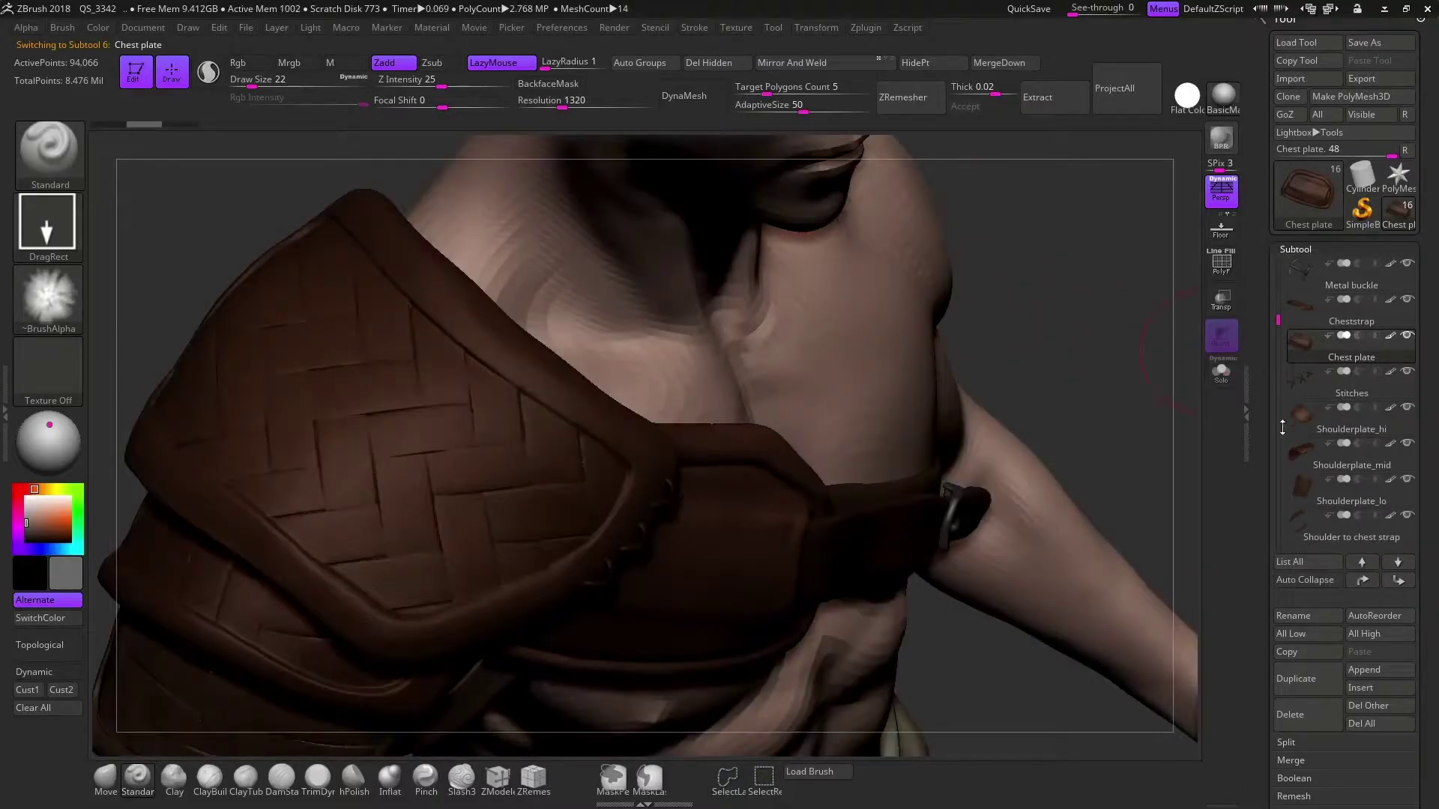
{"action": "left_click", "coordinate": [1304, 423]}
{"action": "left_click_drag", "start_coordinate": [1049, 449], "coordinate": [714, 409]}
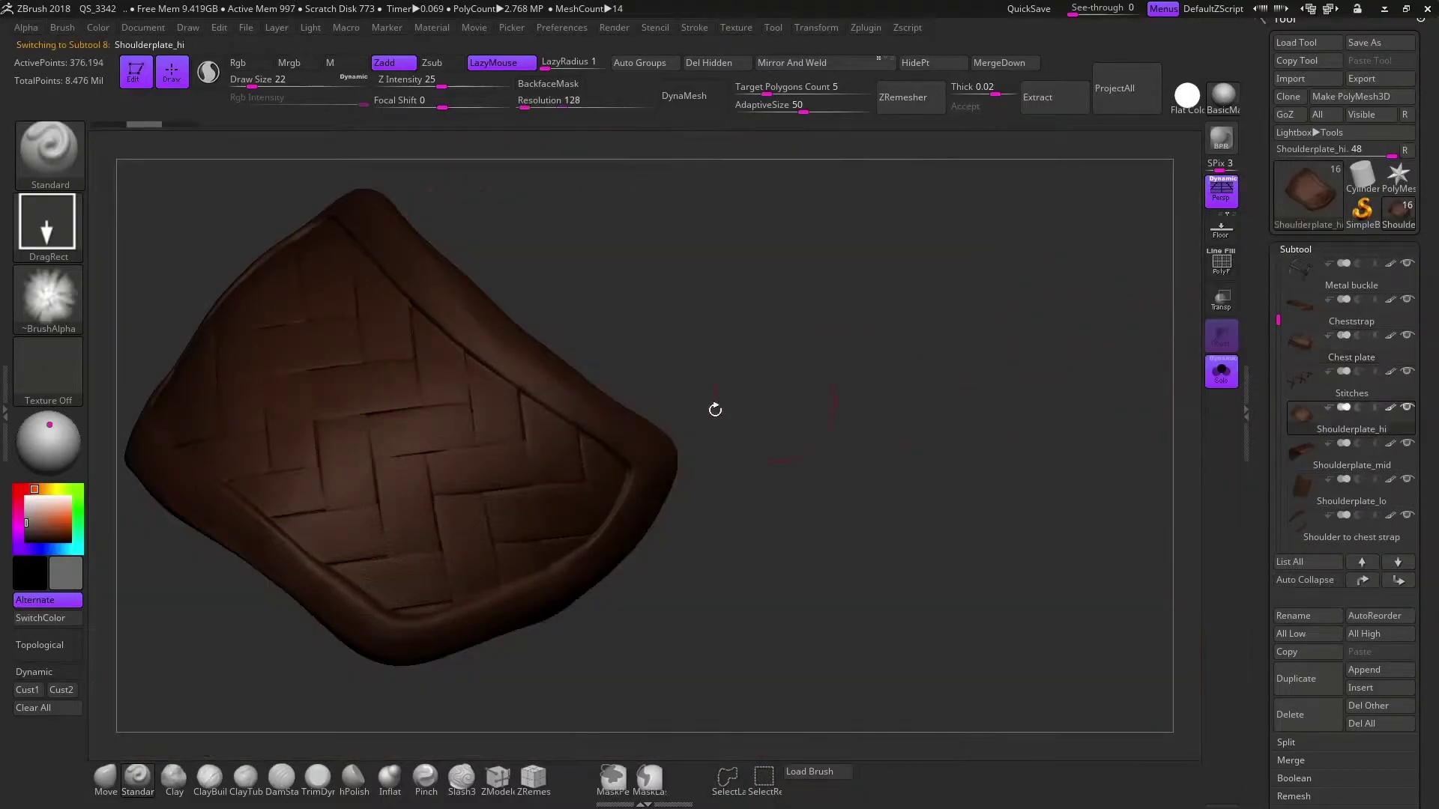
{"action": "key", "text": "shift+alt+s"}
Paint and then clear a mask on the shoulder plate, and scroll the Tool palette
{"action": "mouse_move", "coordinate": [425, 377]}
{"action": "left_mouse_down", "text": "ctrl"}
{"action": "mouse_move", "coordinate": [993, 587]}
{"action": "mouse_move", "coordinate": [957, 578]}
{"action": "left_mouse_up", "text": "ctrl"}
{"action": "left_click_drag", "start_coordinate": [514, 481], "coordinate": [748, 539], "text": "ctrl"}
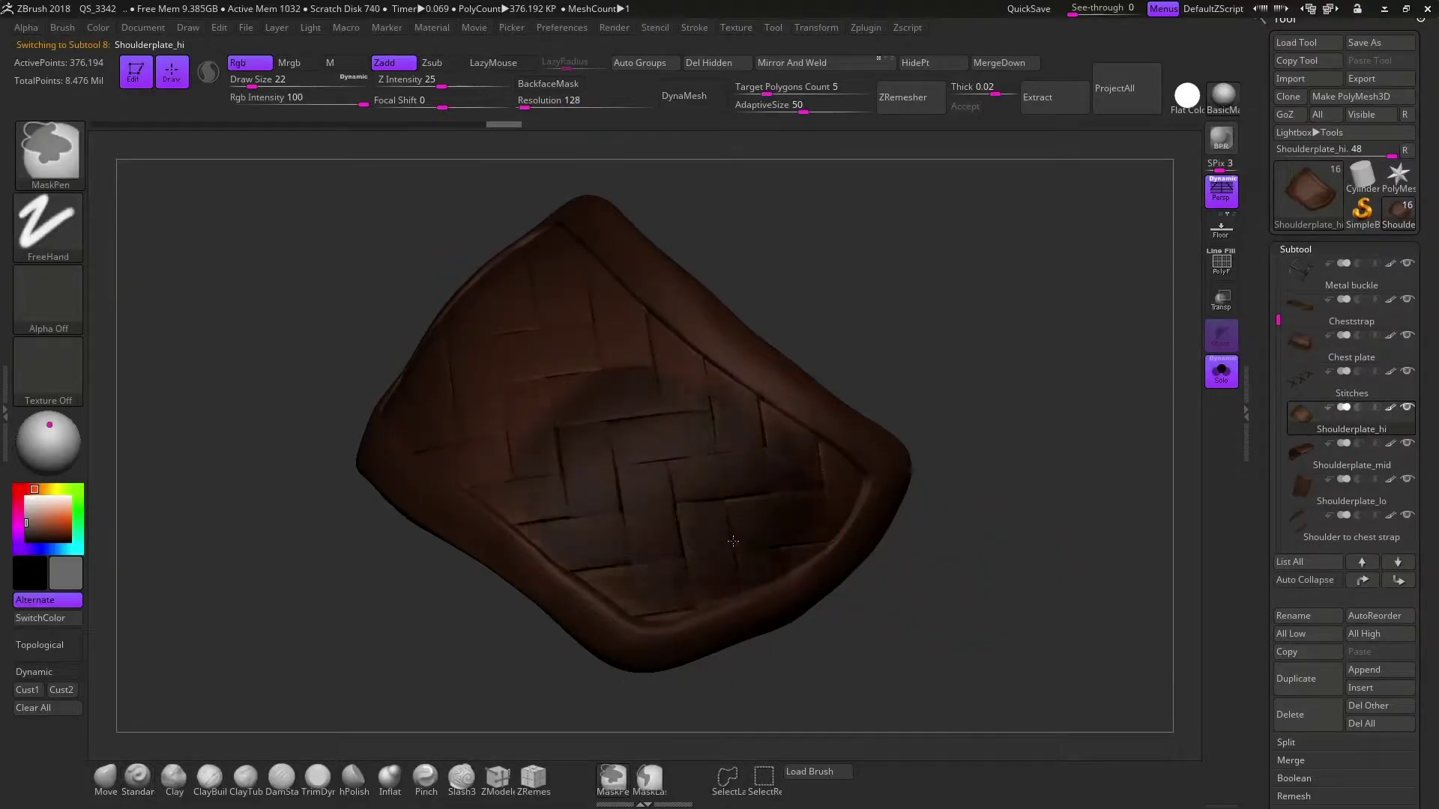
{"action": "left_click_drag", "start_coordinate": [609, 419], "coordinate": [626, 517], "text": "ctrl"}
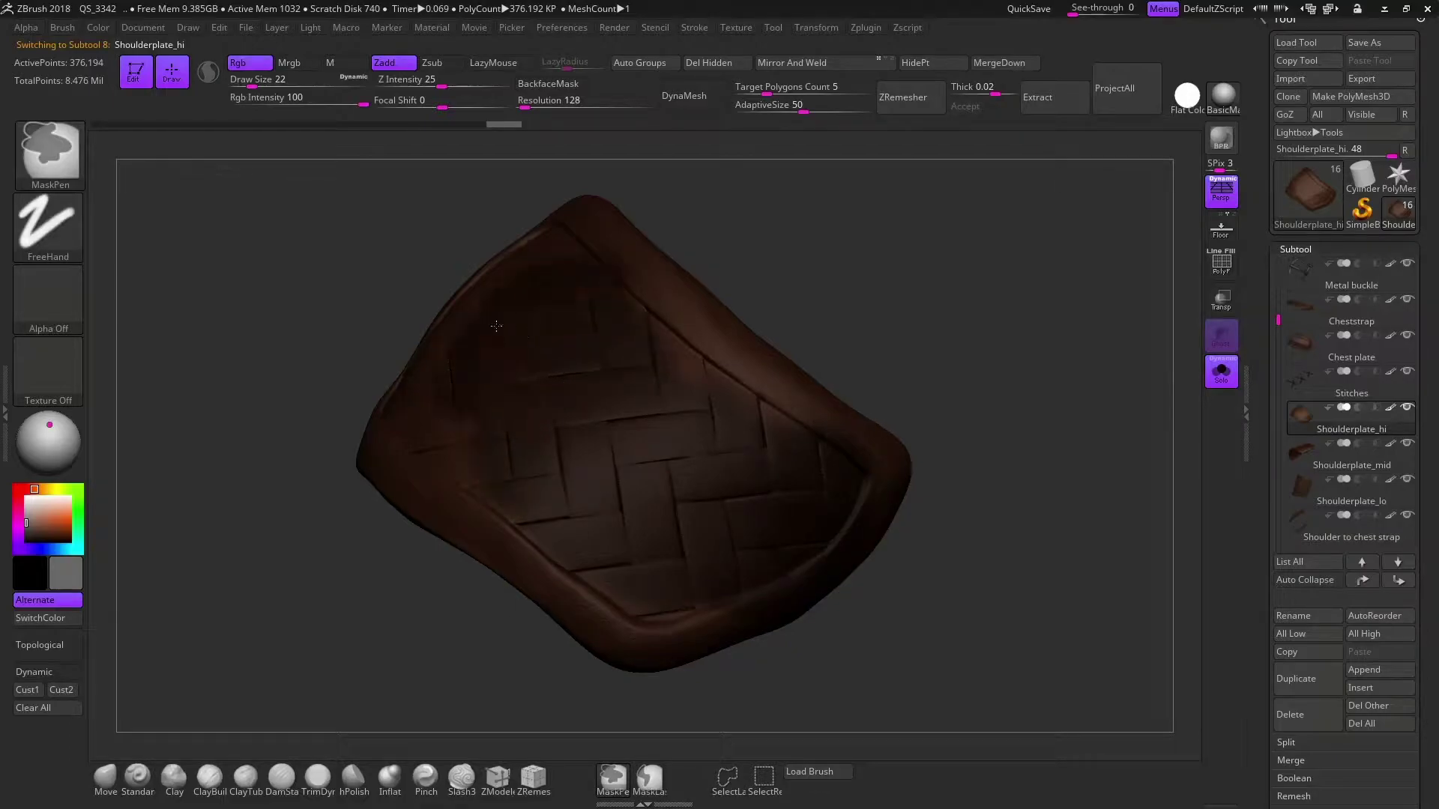
{"action": "left_click_drag", "start_coordinate": [659, 345], "coordinate": [801, 465], "text": "ctrl"}
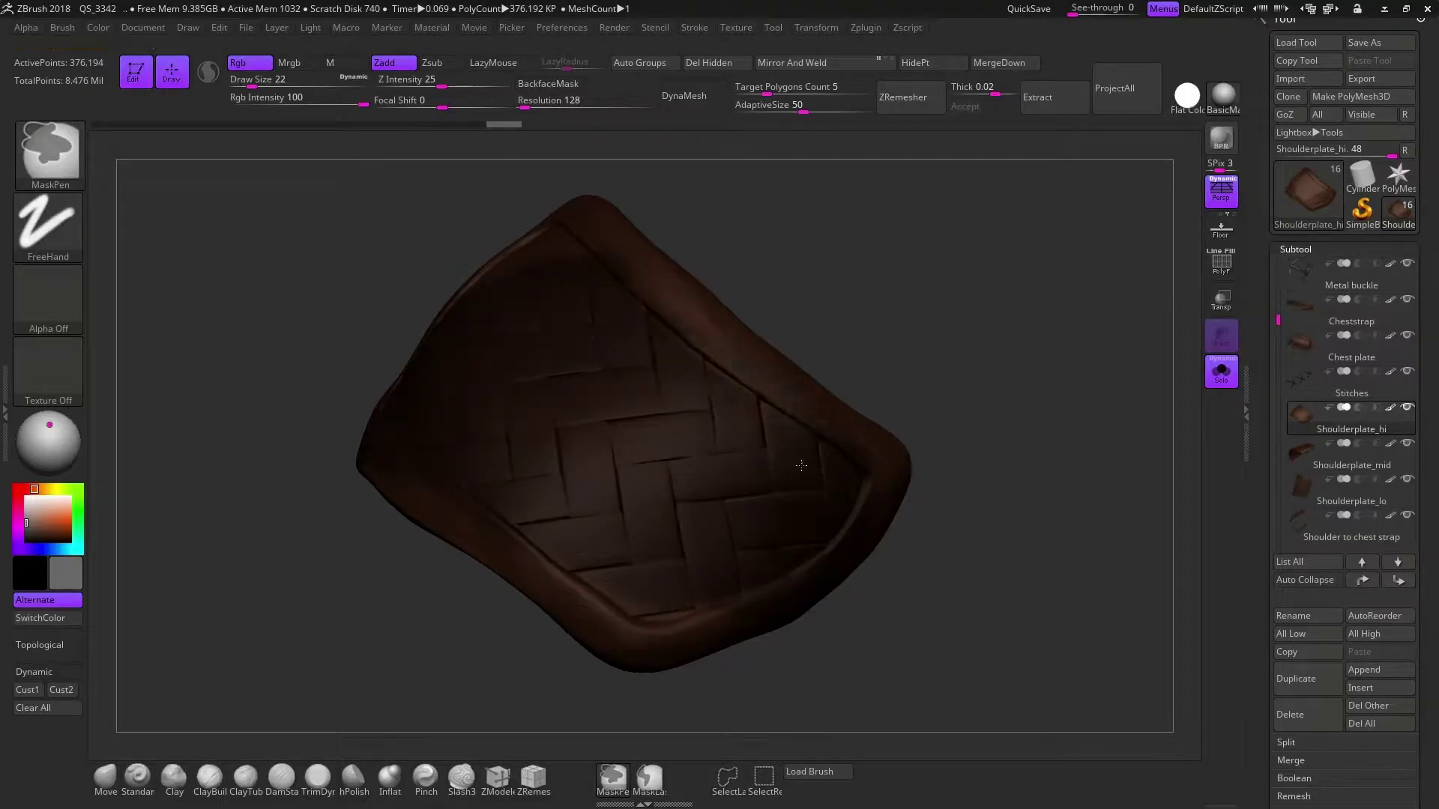
{"action": "left_click", "coordinate": [927, 344], "text": "ctrl"}
{"action": "left_click_drag", "start_coordinate": [928, 343], "coordinate": [870, 353]}
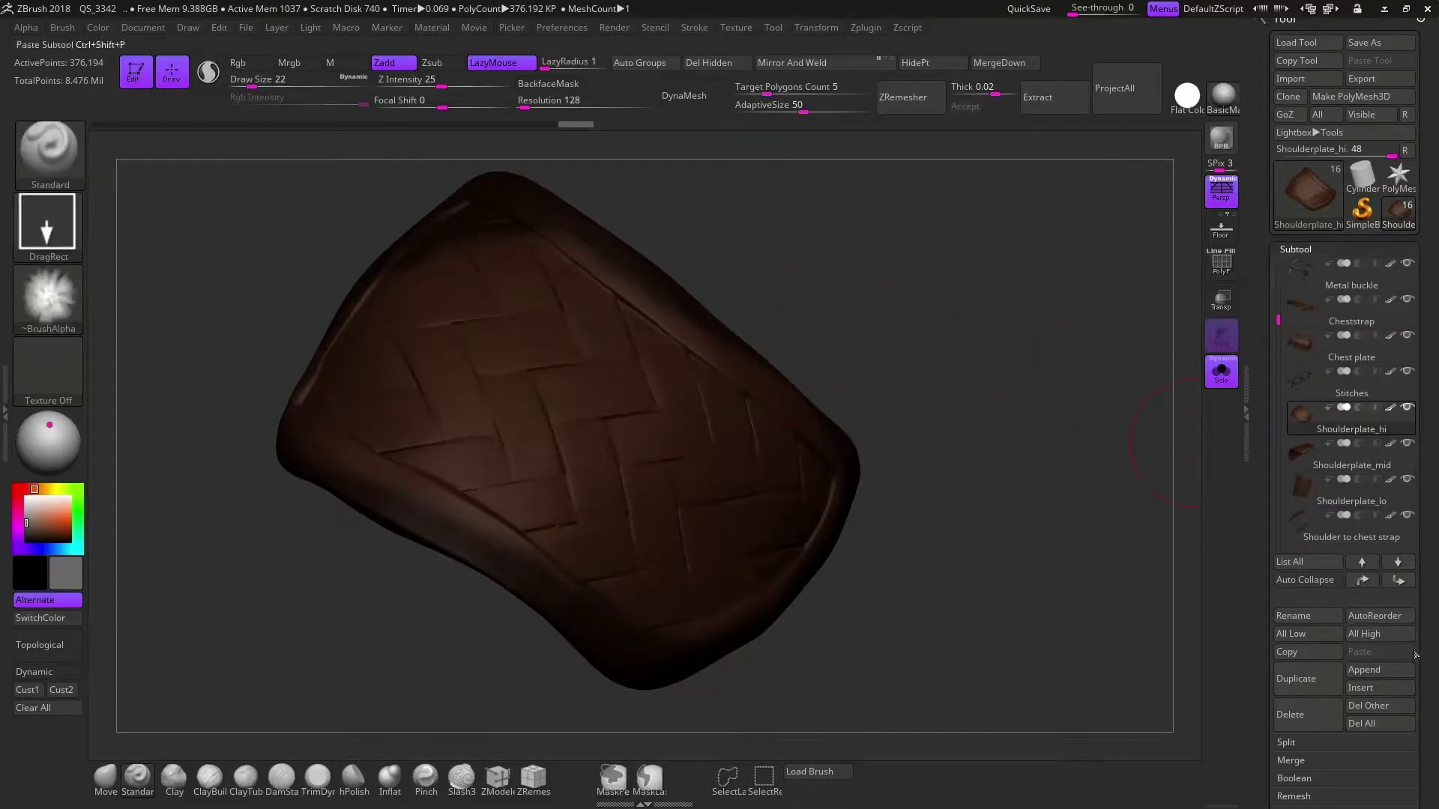
{"action": "scroll", "coordinate": [1316, 531], "scroll_direction": "down", "scroll_amount": 5}
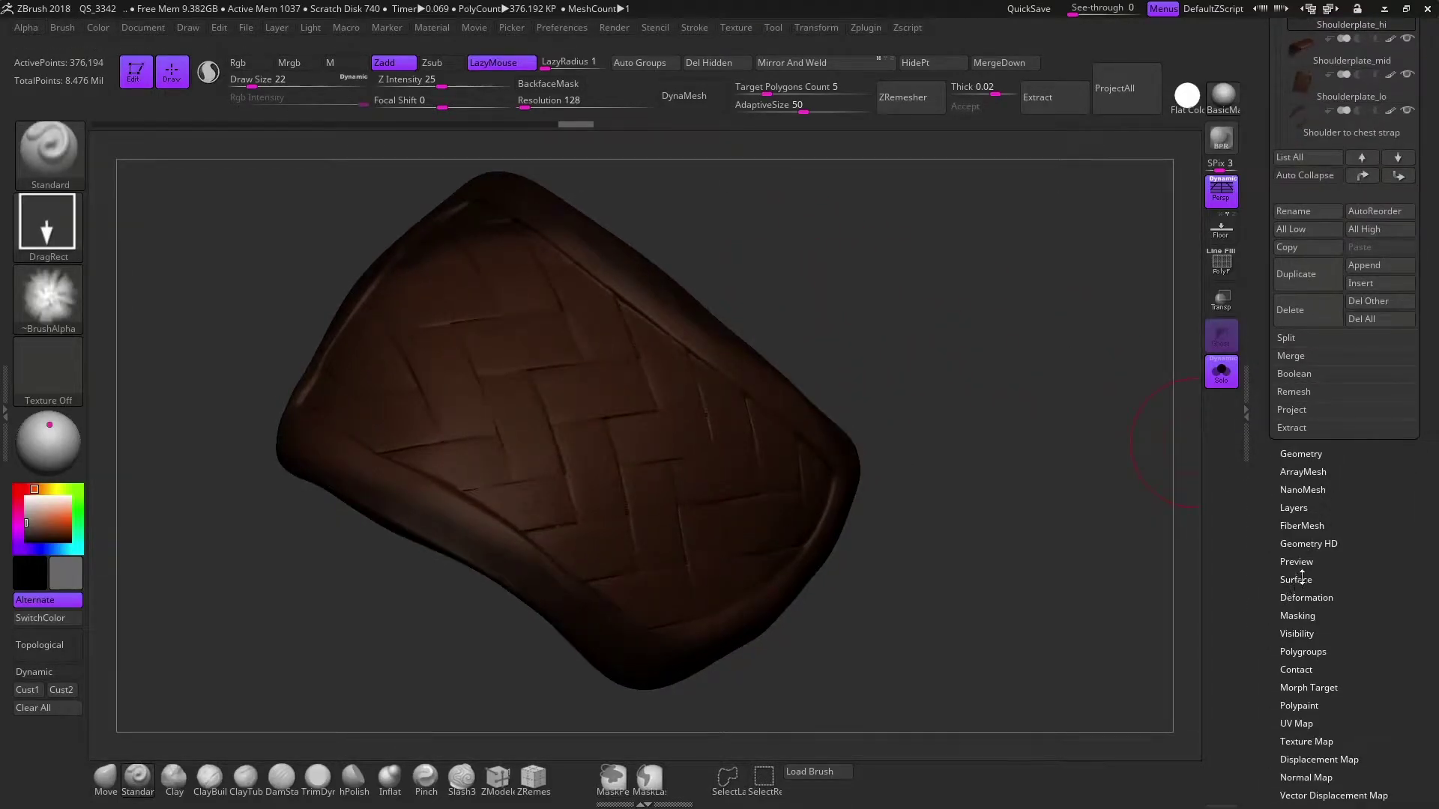
Turn off the weave alpha, set NoiseMaker Strength By Mask to 0.75, and close it
{"action": "left_click", "coordinate": [1295, 581]}
{"action": "scroll", "coordinate": [1349, 135], "scroll_direction": "down", "scroll_amount": 2}
{"action": "left_click", "coordinate": [1333, 93]}
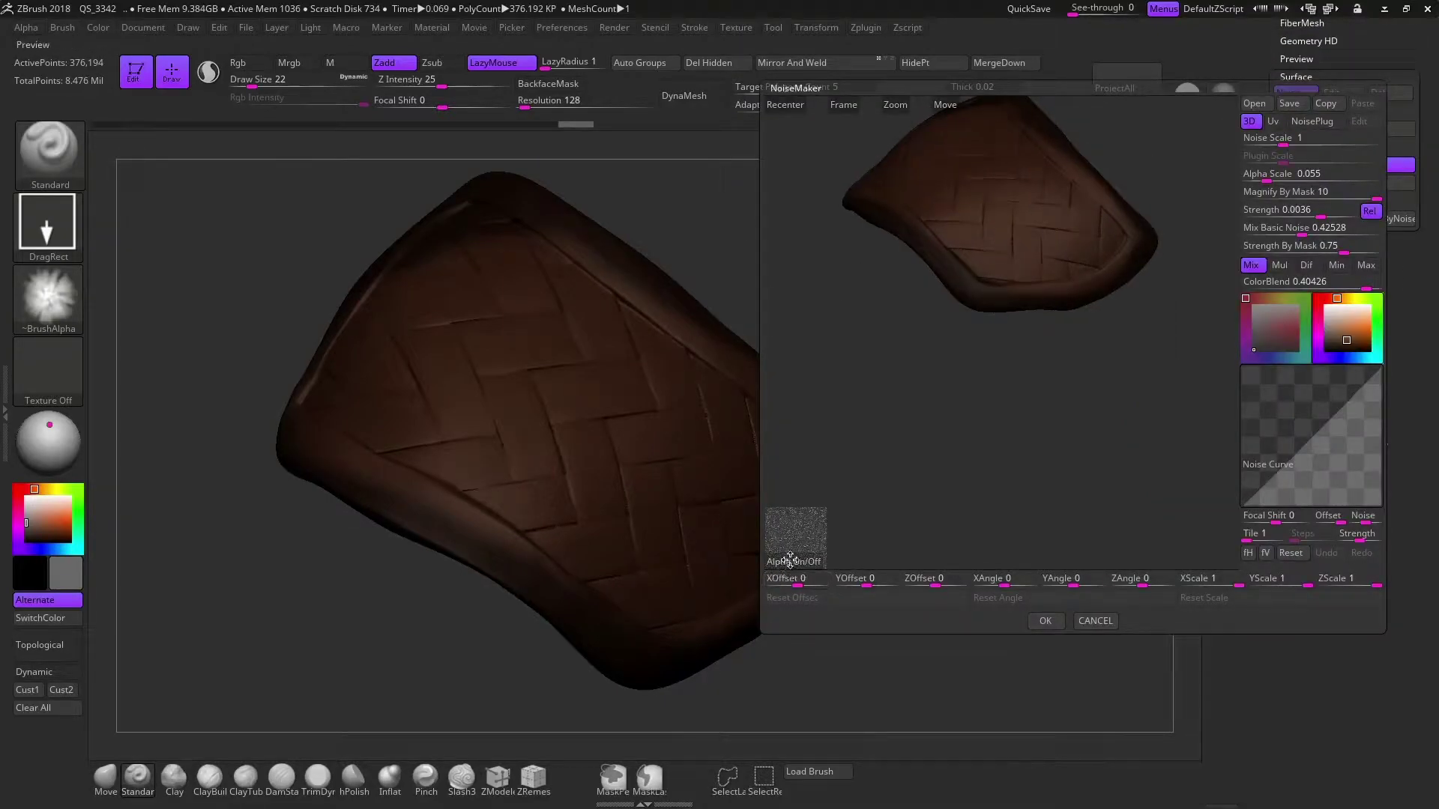
{"action": "left_click", "coordinate": [791, 559]}
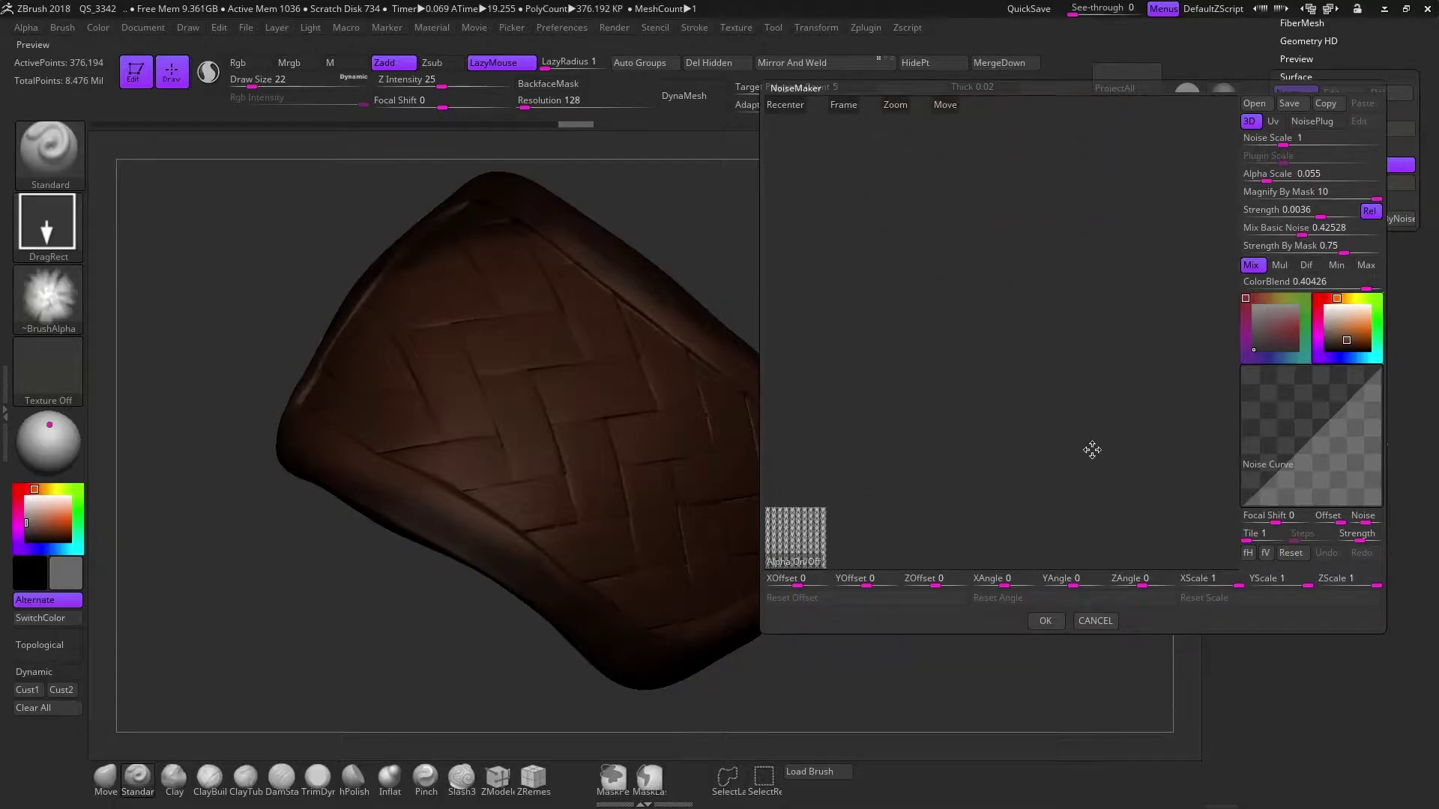
{"action": "mouse_move", "coordinate": [1053, 247]}
{"action": "left_mouse_down"}
{"action": "mouse_move", "coordinate": [1092, 302]}
{"action": "mouse_move", "coordinate": [1156, 280]}
{"action": "mouse_move", "coordinate": [1060, 334]}
{"action": "left_mouse_up"}
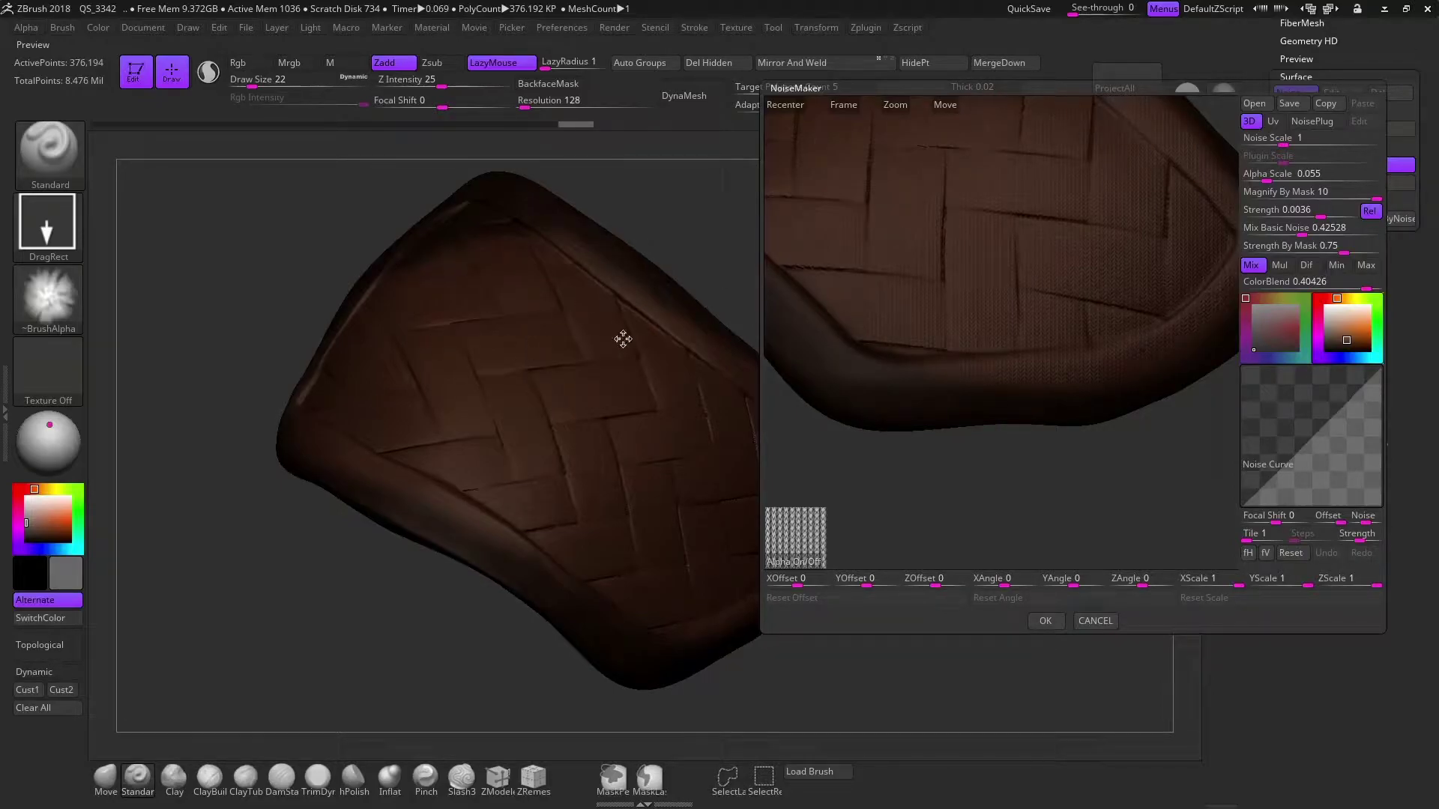
{"action": "left_click", "coordinate": [1270, 244]}
{"action": "key", "text": "Return"}
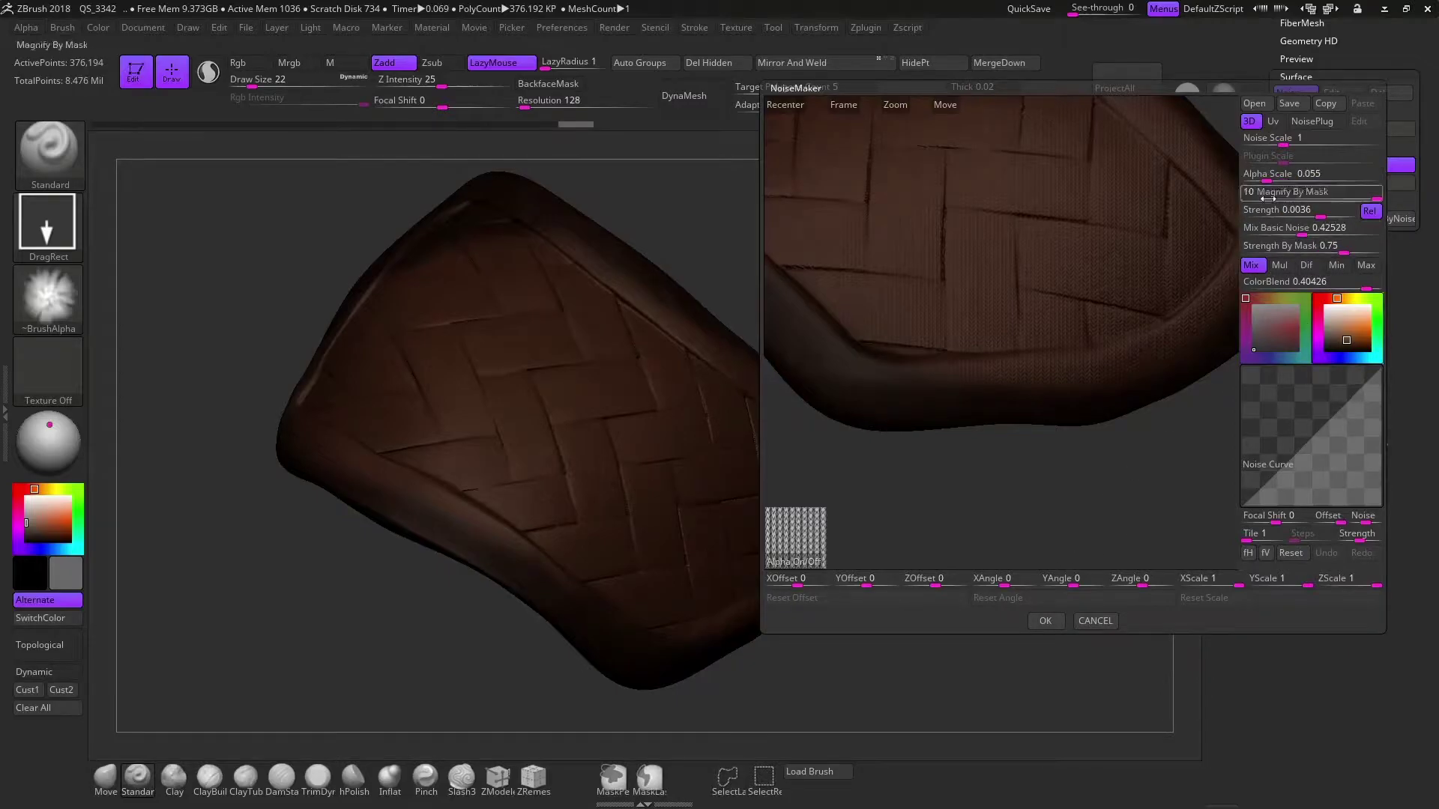
{"action": "left_click", "coordinate": [1094, 621]}
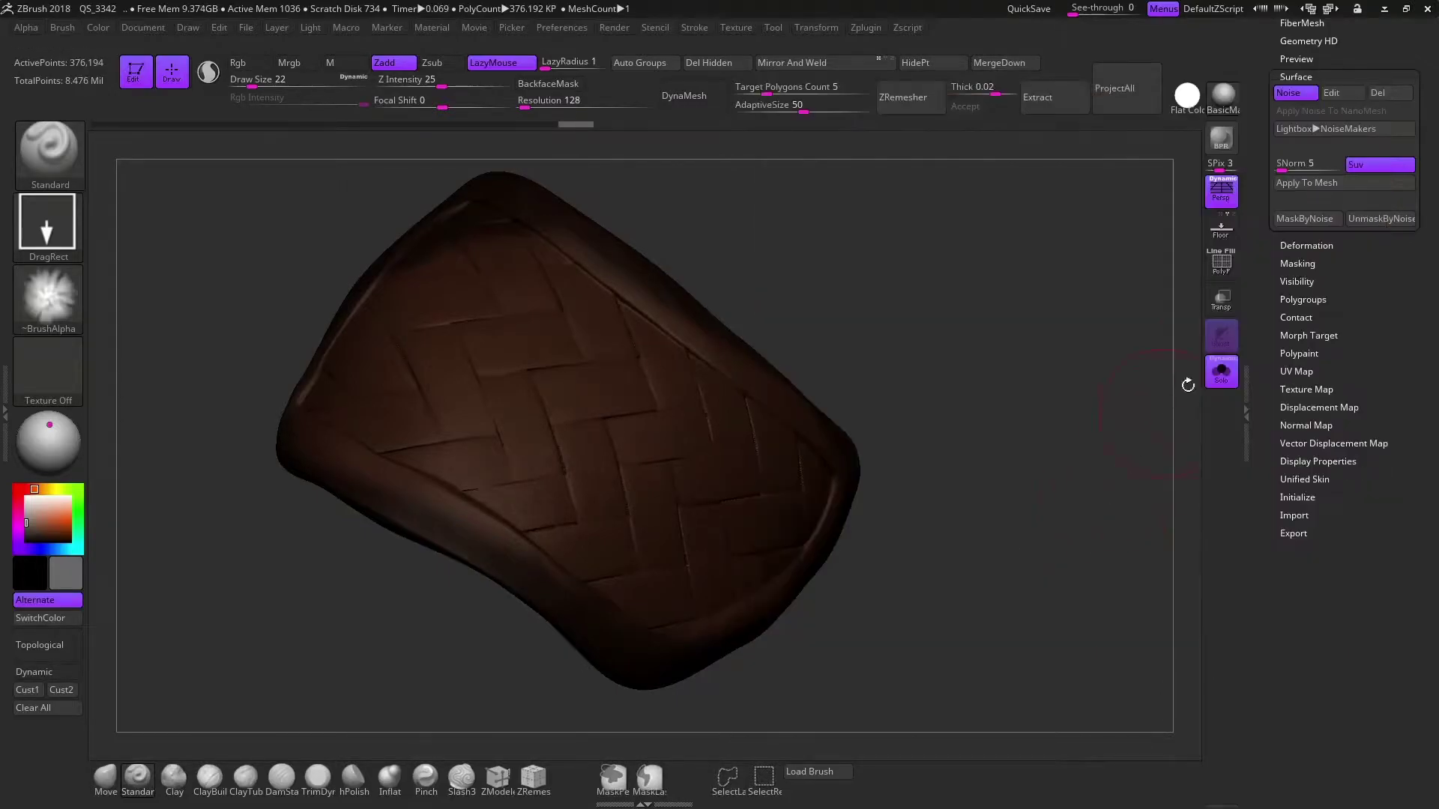
Turn off Solo to show the full character with the noise-detailed shoulder plate
{"action": "left_click", "coordinate": [1321, 75]}
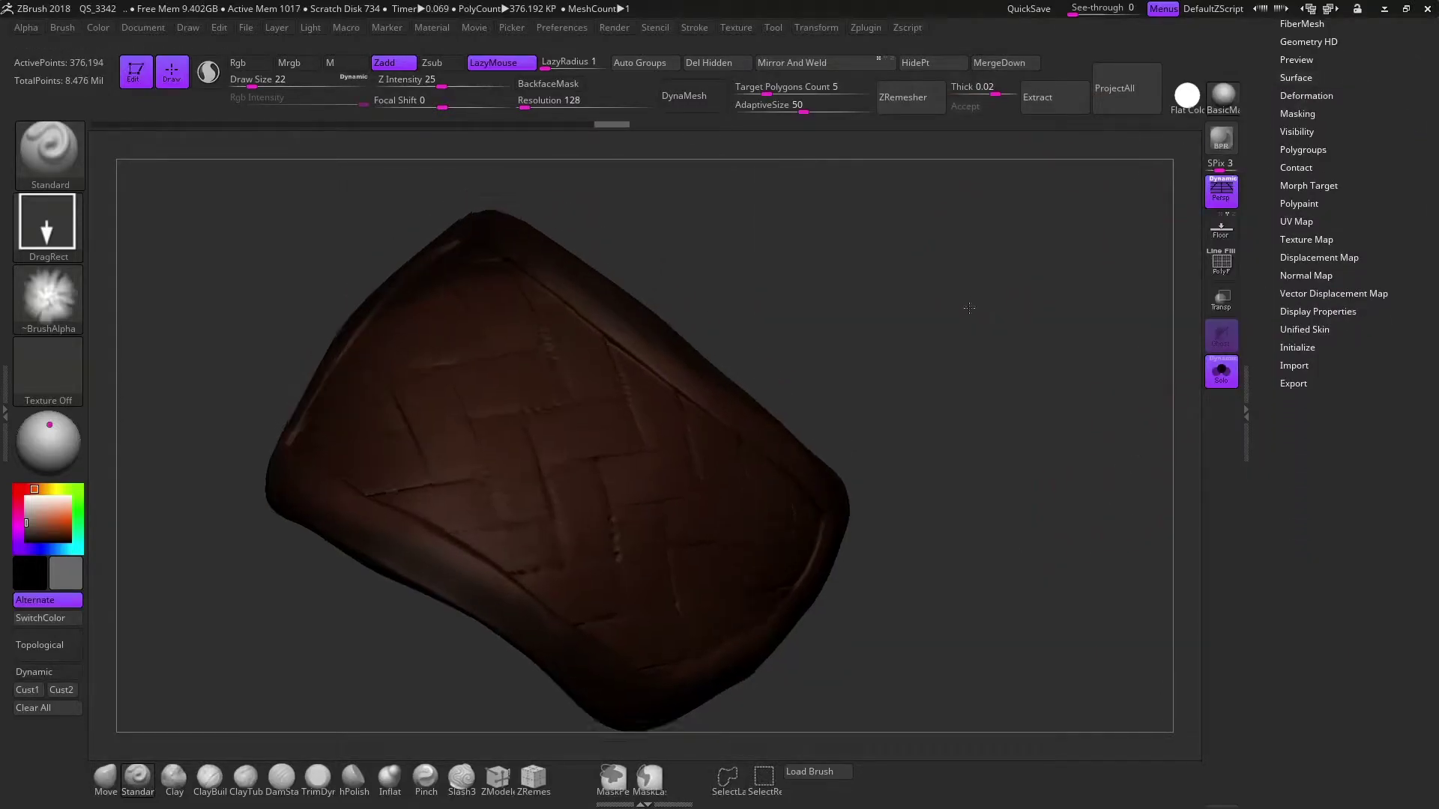
{"action": "left_click_drag", "start_coordinate": [936, 337], "coordinate": [992, 395]}
{"action": "left_click", "coordinate": [1221, 371]}
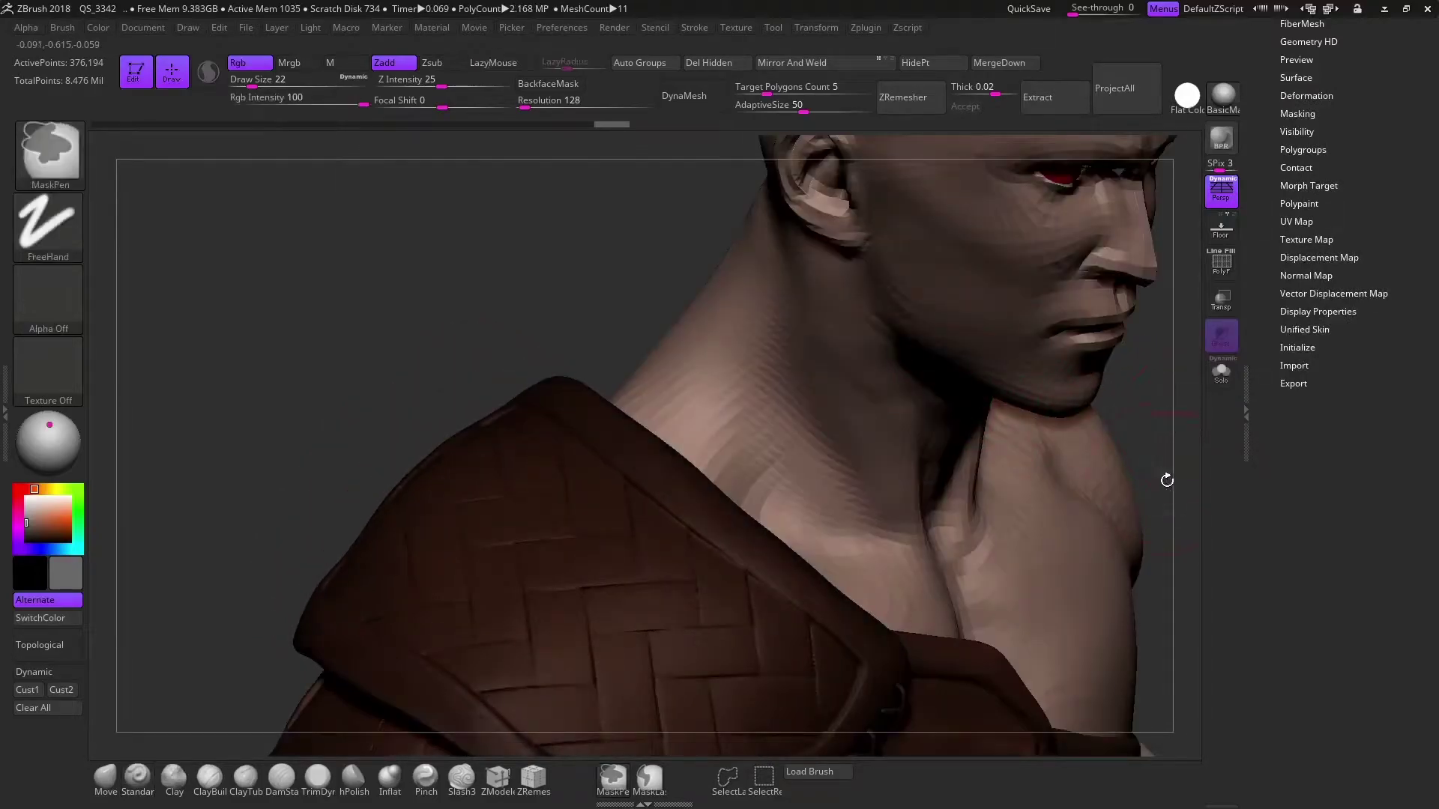
{"action": "left_click_drag", "start_coordinate": [1184, 420], "coordinate": [636, 355]}
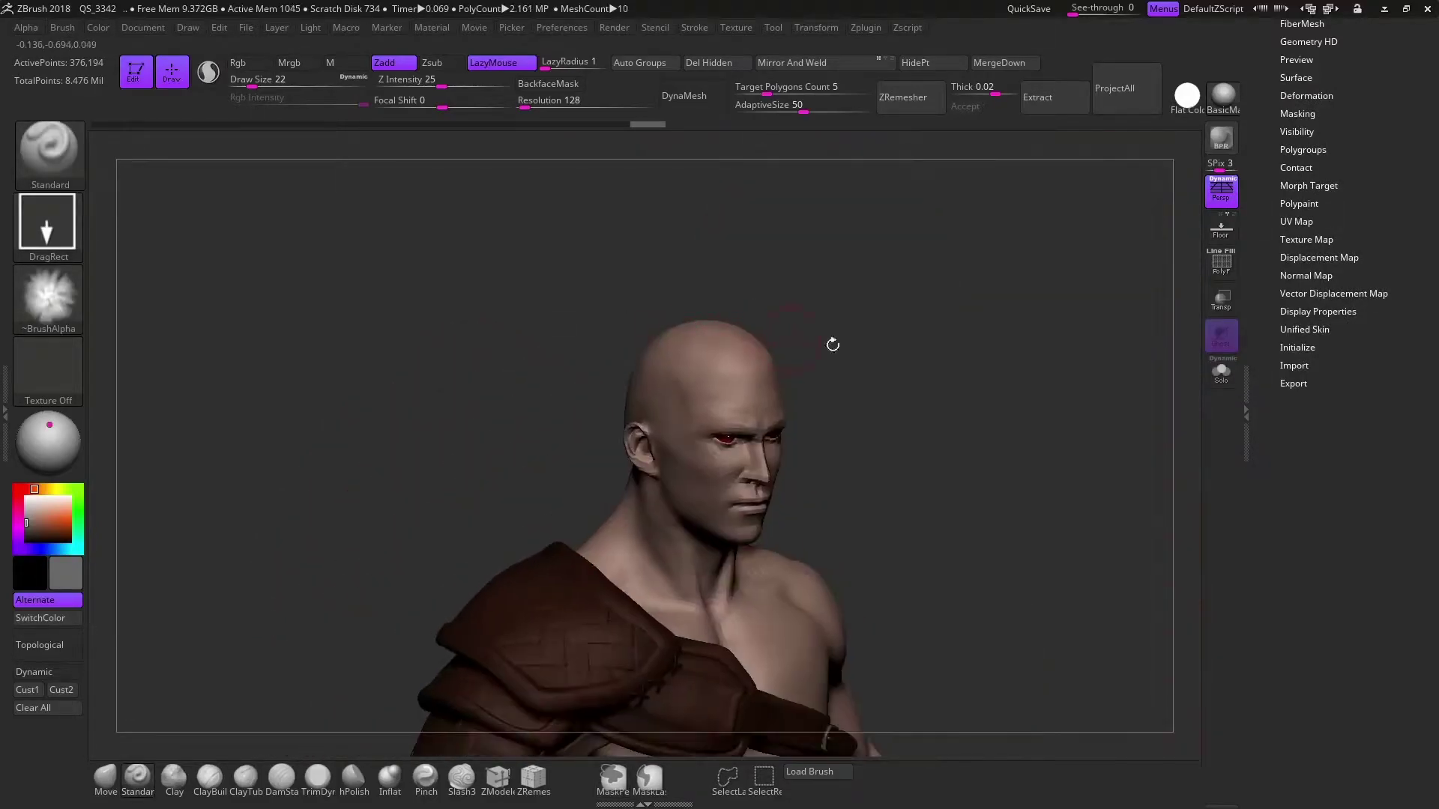
{"action": "left_click_drag", "start_coordinate": [832, 340], "coordinate": [974, 329]}
Raise every subtool to its highest subdivision with All High and frame the upper body
{"action": "left_click_drag", "start_coordinate": [1337, 45], "coordinate": [1378, 144]}
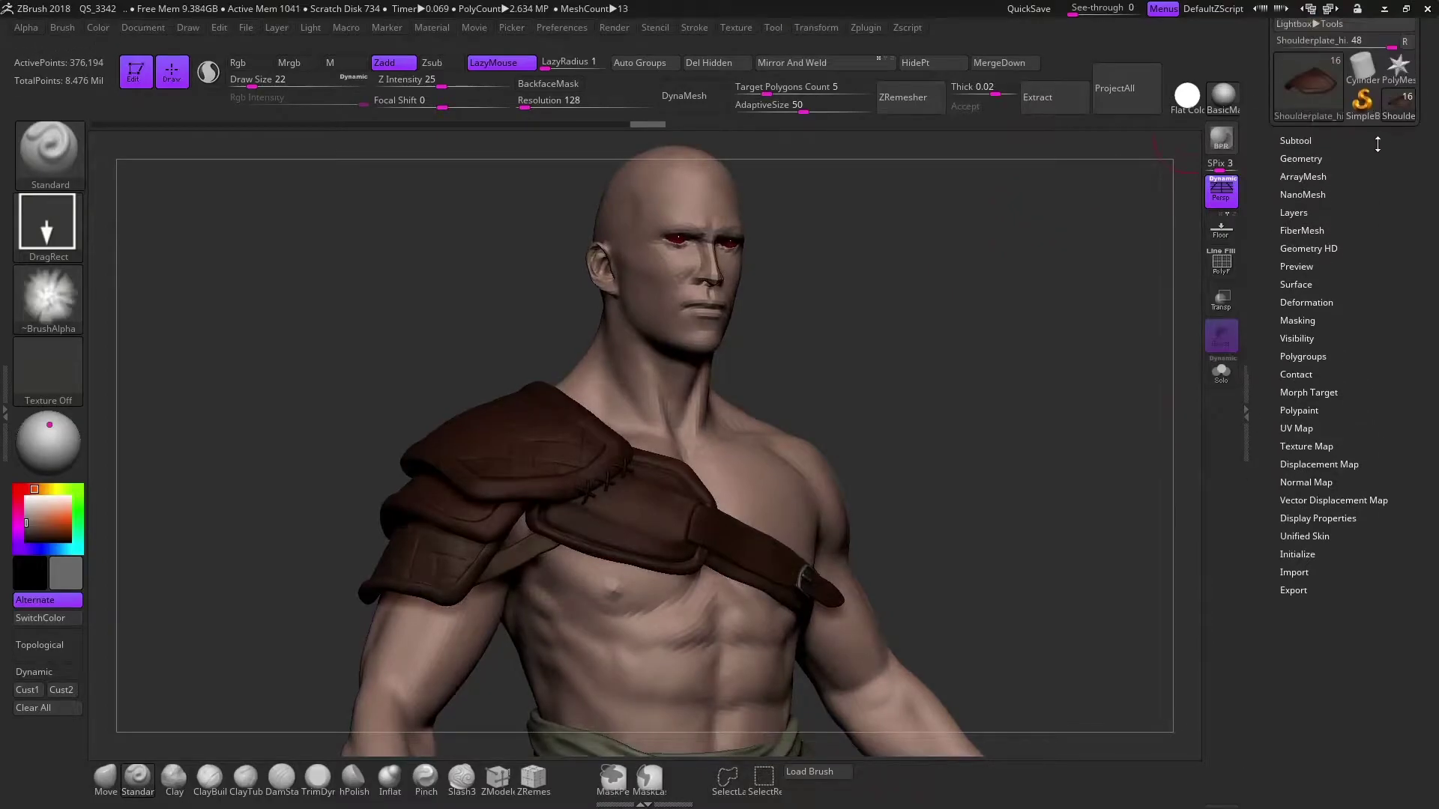
{"action": "left_click", "coordinate": [1321, 142]}
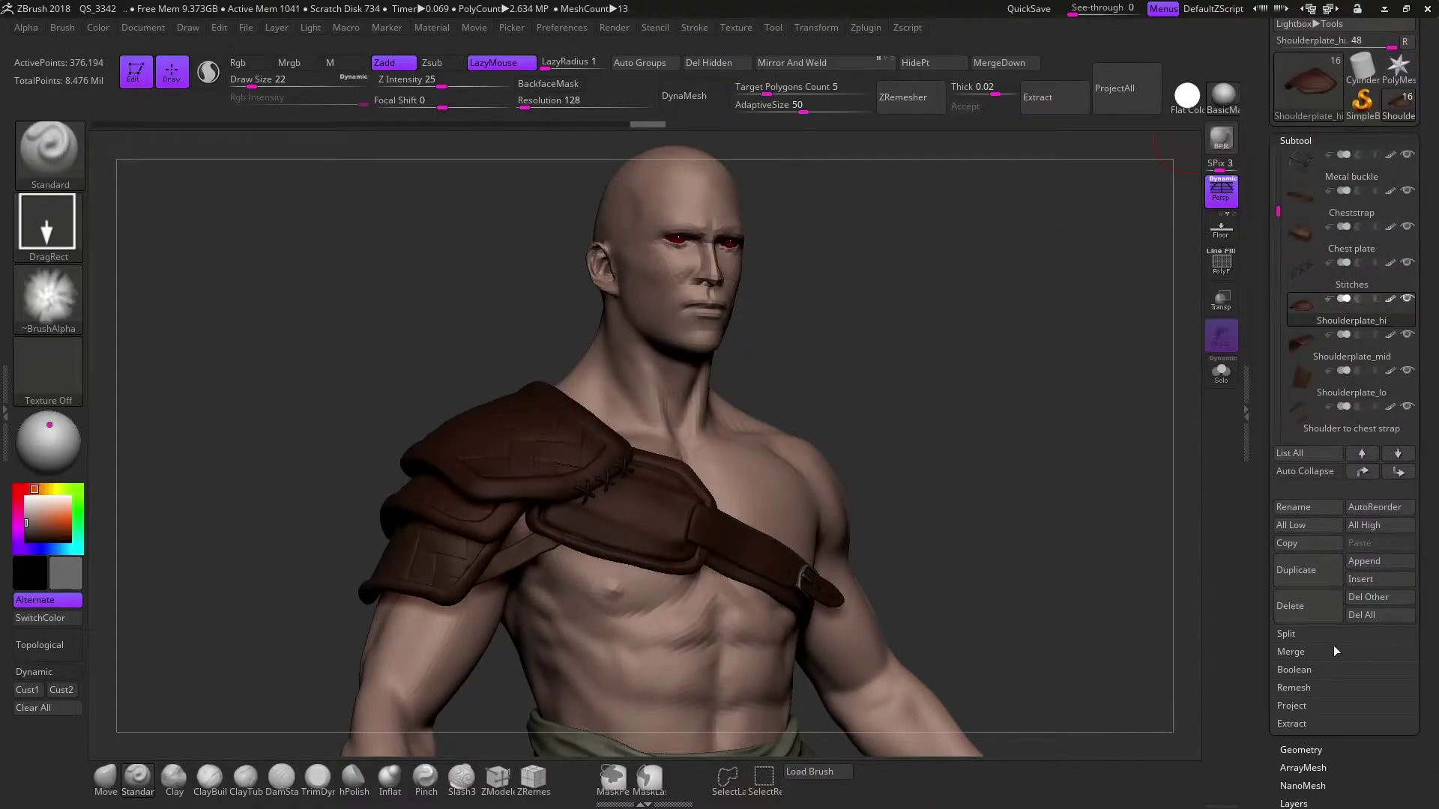
{"action": "left_click", "coordinate": [1364, 527]}
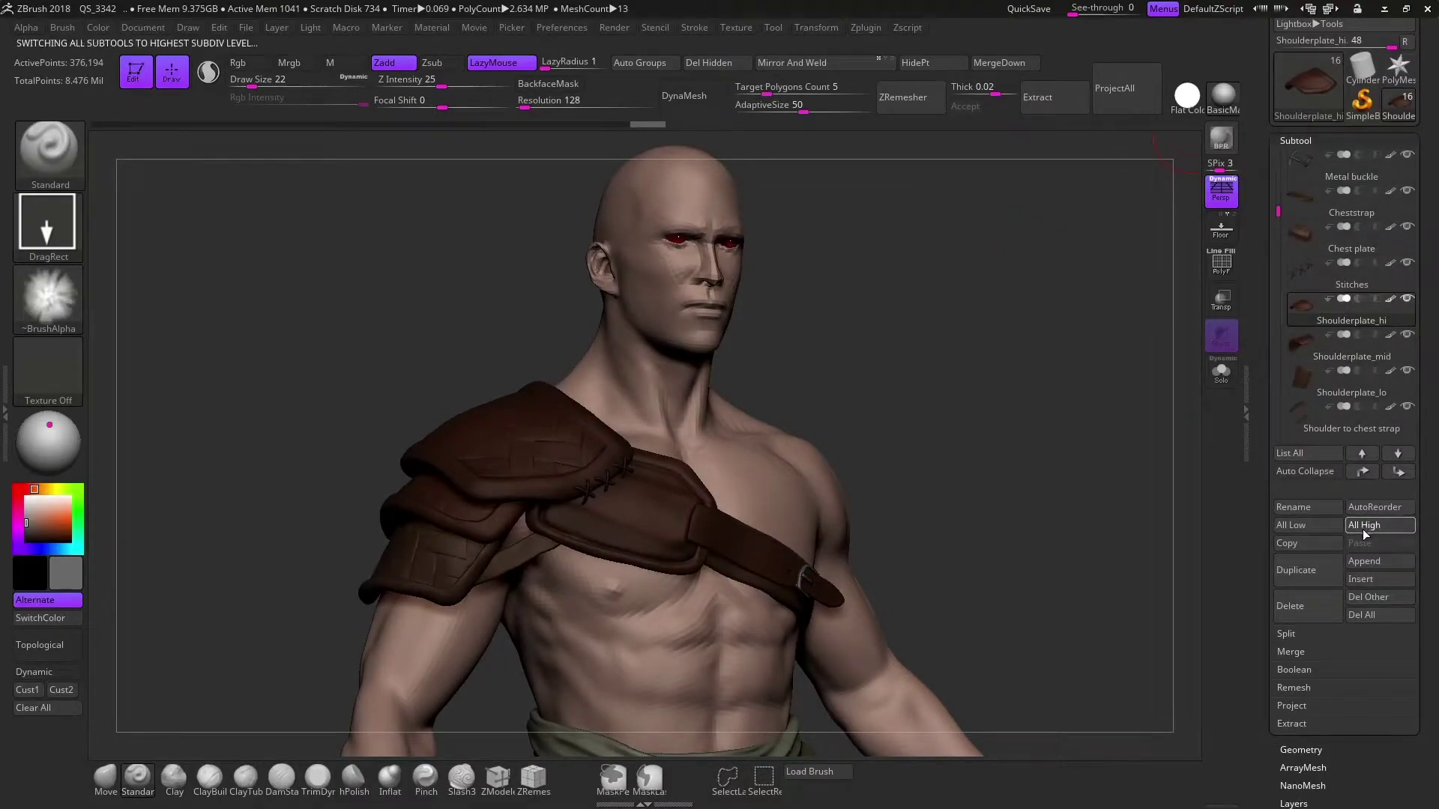
{"action": "left_click_drag", "start_coordinate": [1055, 502], "coordinate": [894, 372], "text": "alt"}
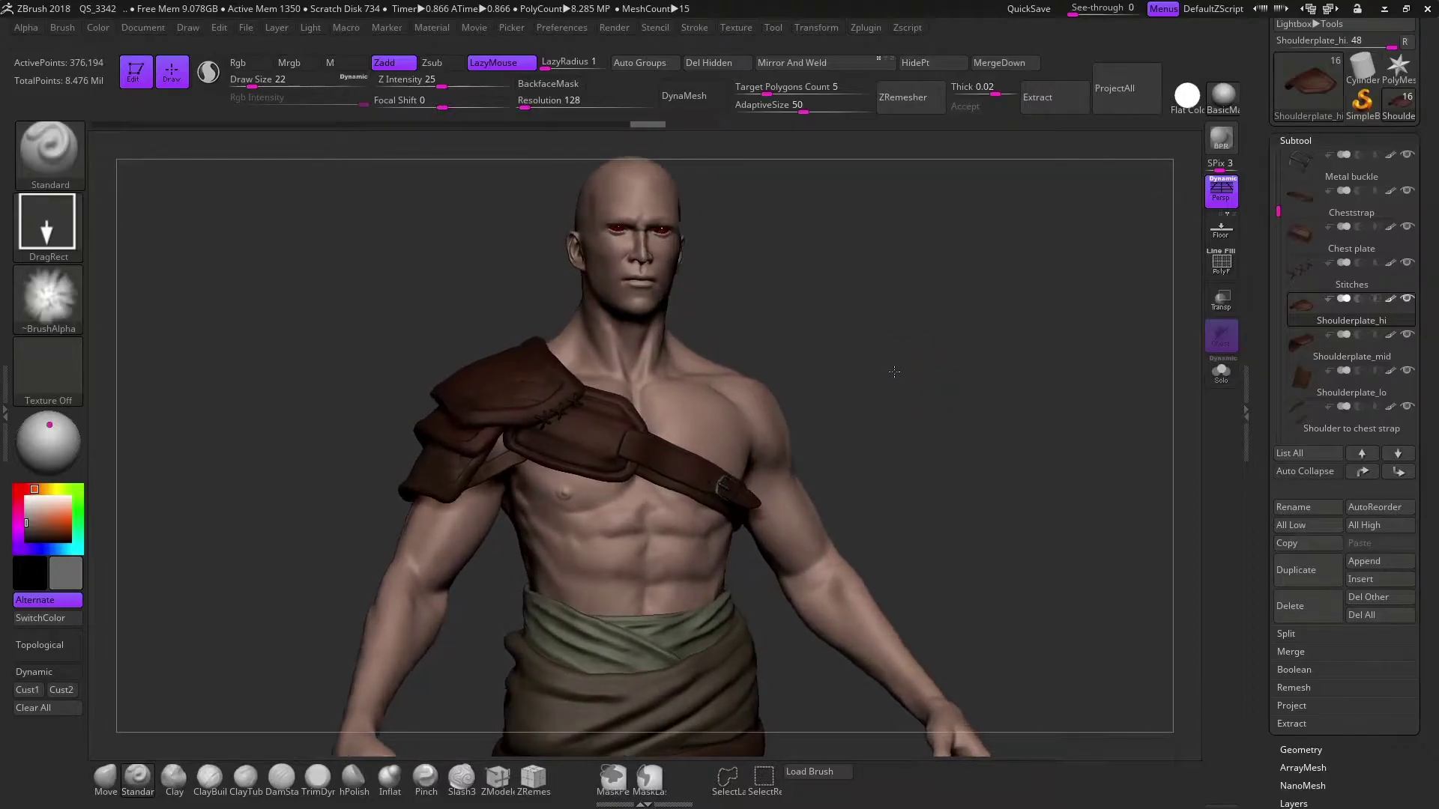
Move the light up-left and run a BPR render with shadows enabled
{"action": "left_click_drag", "start_coordinate": [51, 418], "coordinate": [44, 415]}
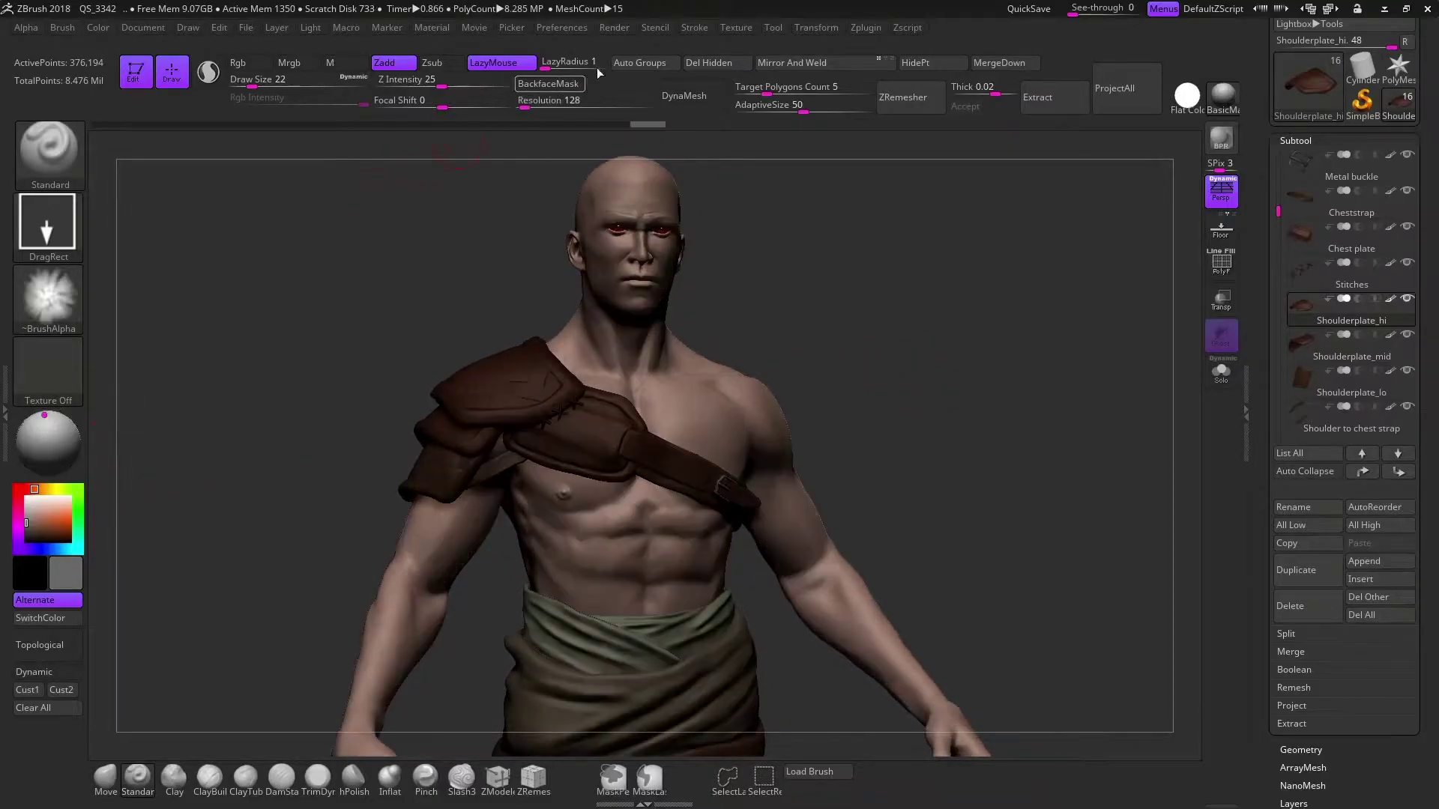
{"action": "left_click", "coordinate": [611, 29]}
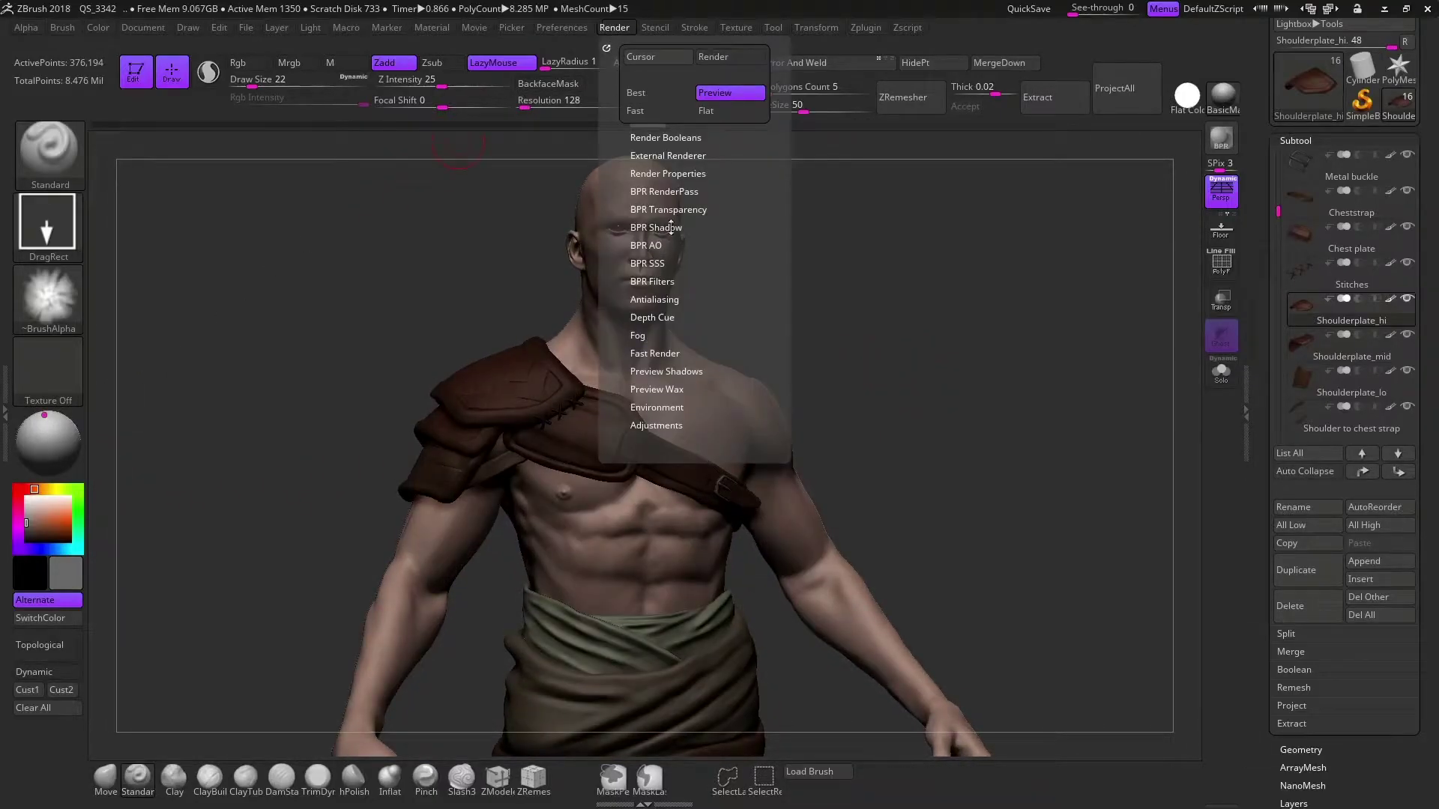
{"action": "left_click", "coordinate": [667, 192]}
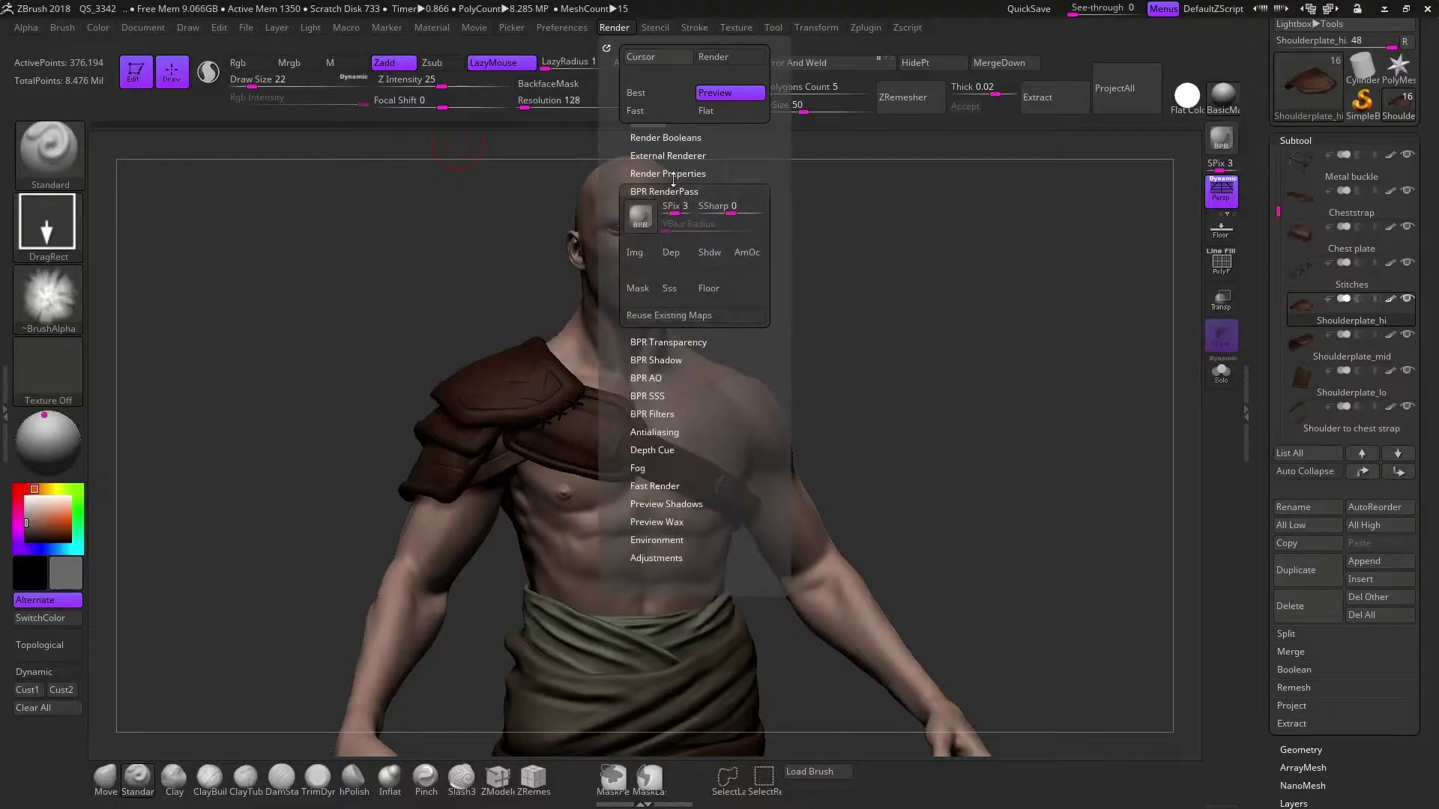
{"action": "left_click", "coordinate": [658, 360]}
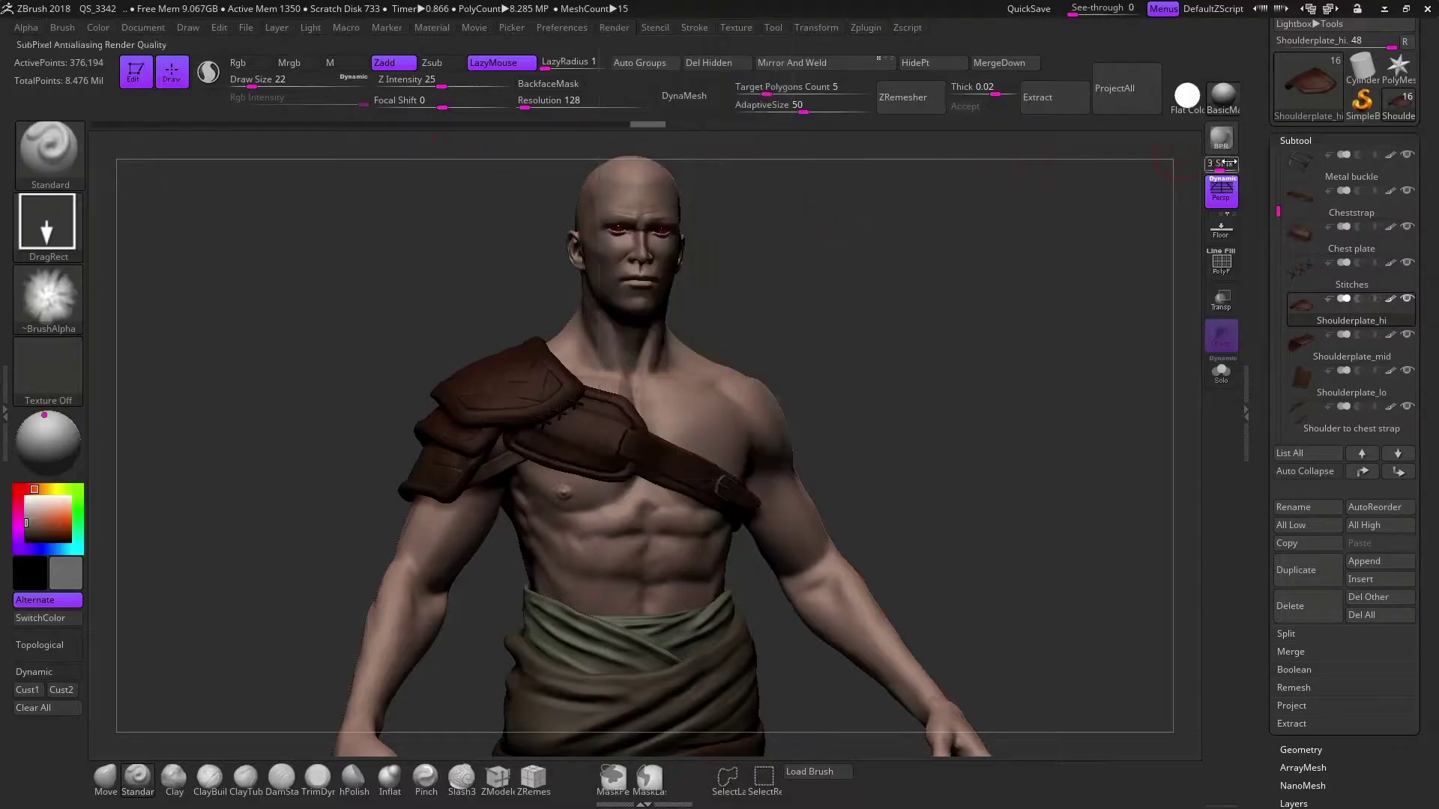
{"action": "left_click", "coordinate": [1218, 144]}
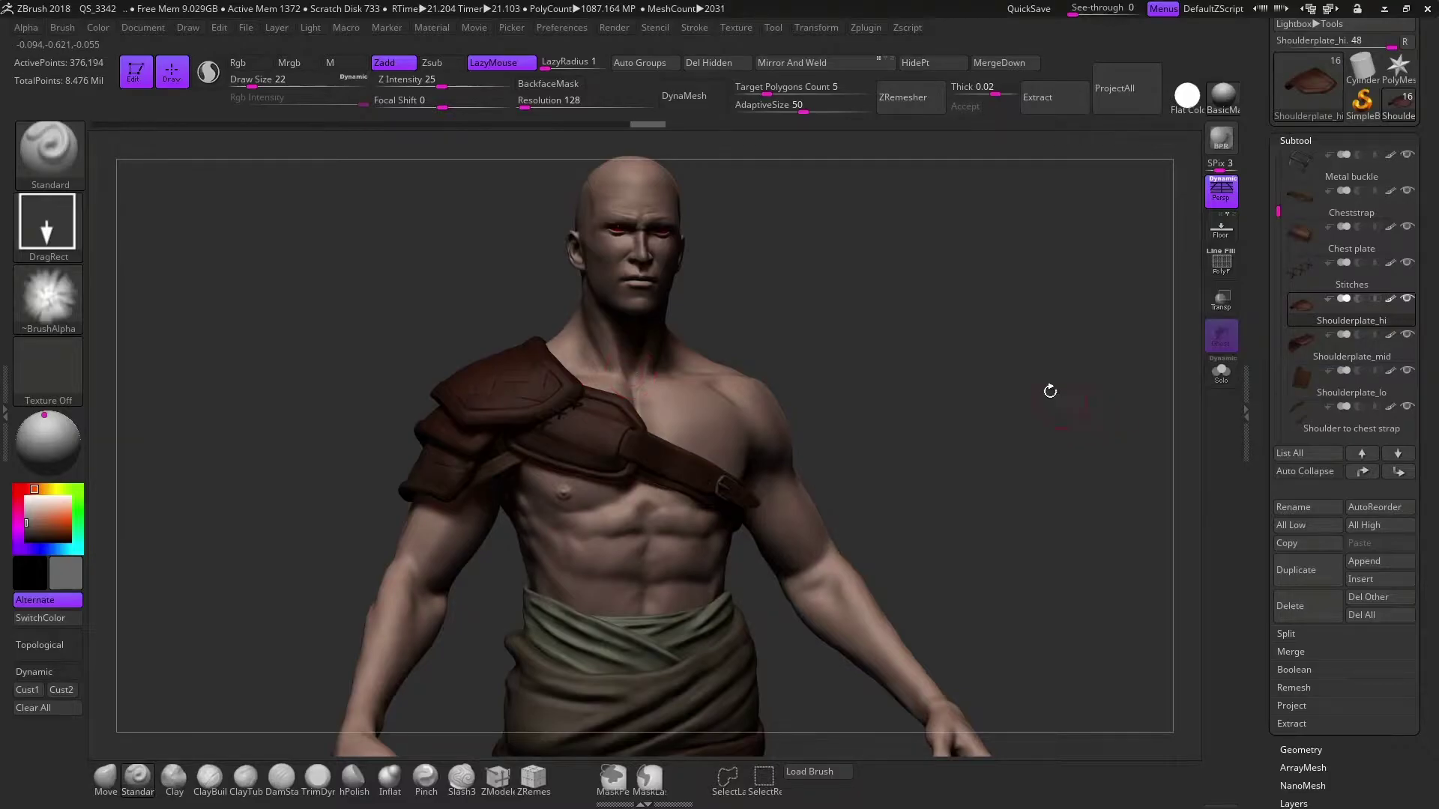
Rotate and zoom in to inspect the rendered shoulder armor close-up
{"action": "mouse_move", "coordinate": [1050, 390]}
{"action": "left_mouse_down"}
{"action": "mouse_move", "coordinate": [979, 357]}
{"action": "mouse_move", "coordinate": [990, 342]}
{"action": "left_mouse_up"}
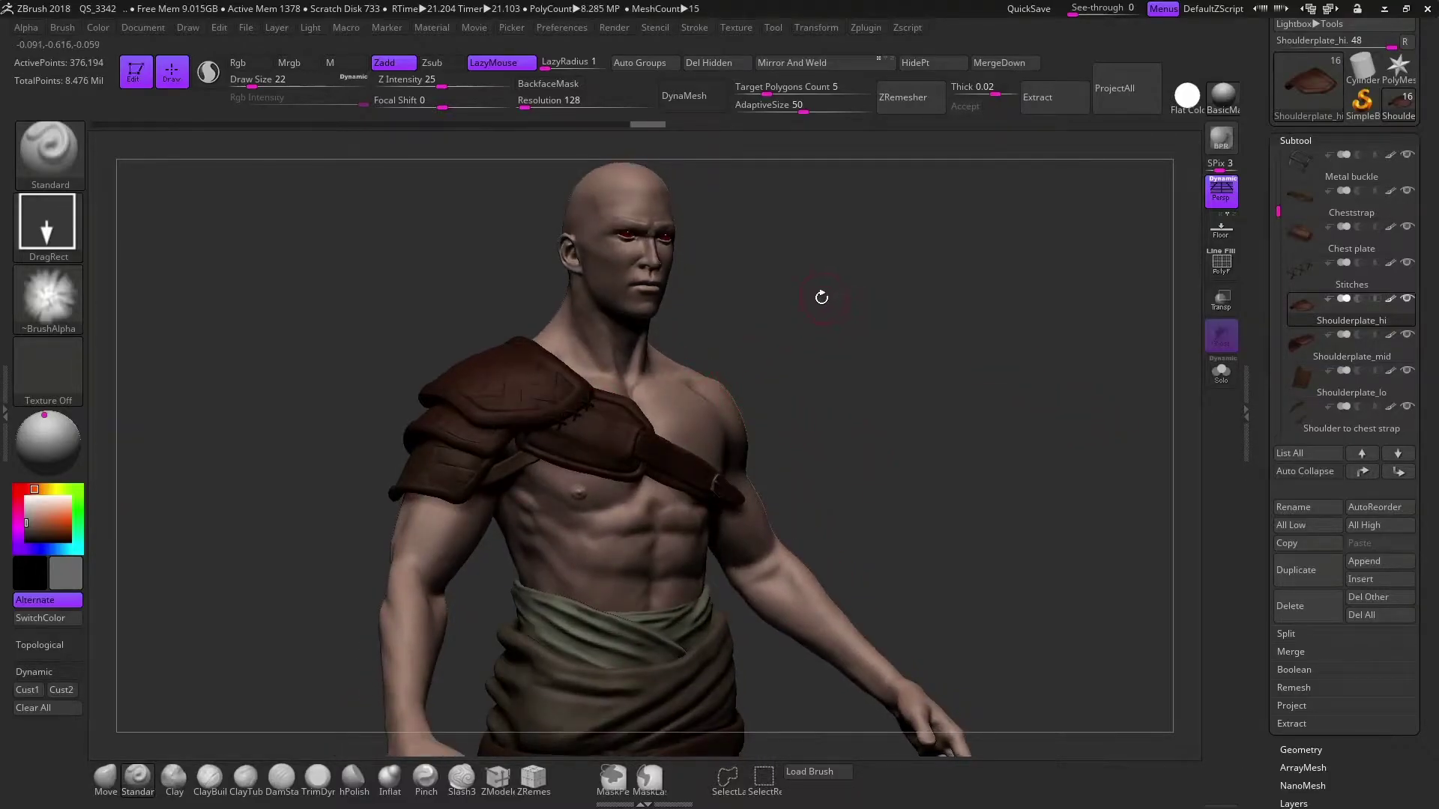
{"action": "left_click_drag", "start_coordinate": [821, 298], "coordinate": [448, 378], "text": "alt"}
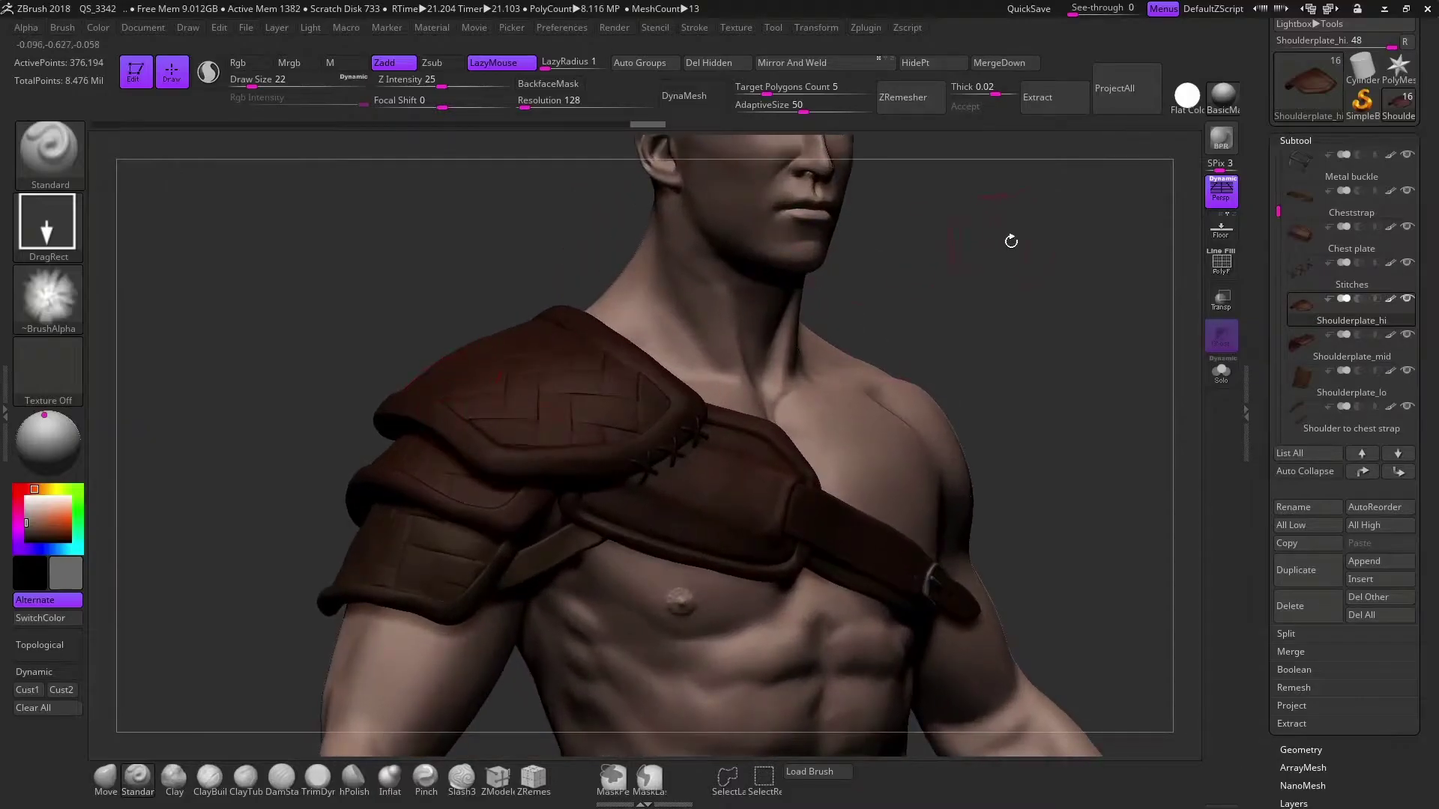
{"action": "scroll", "coordinate": [1289, 183], "scroll_direction": "up", "scroll_amount": 3}
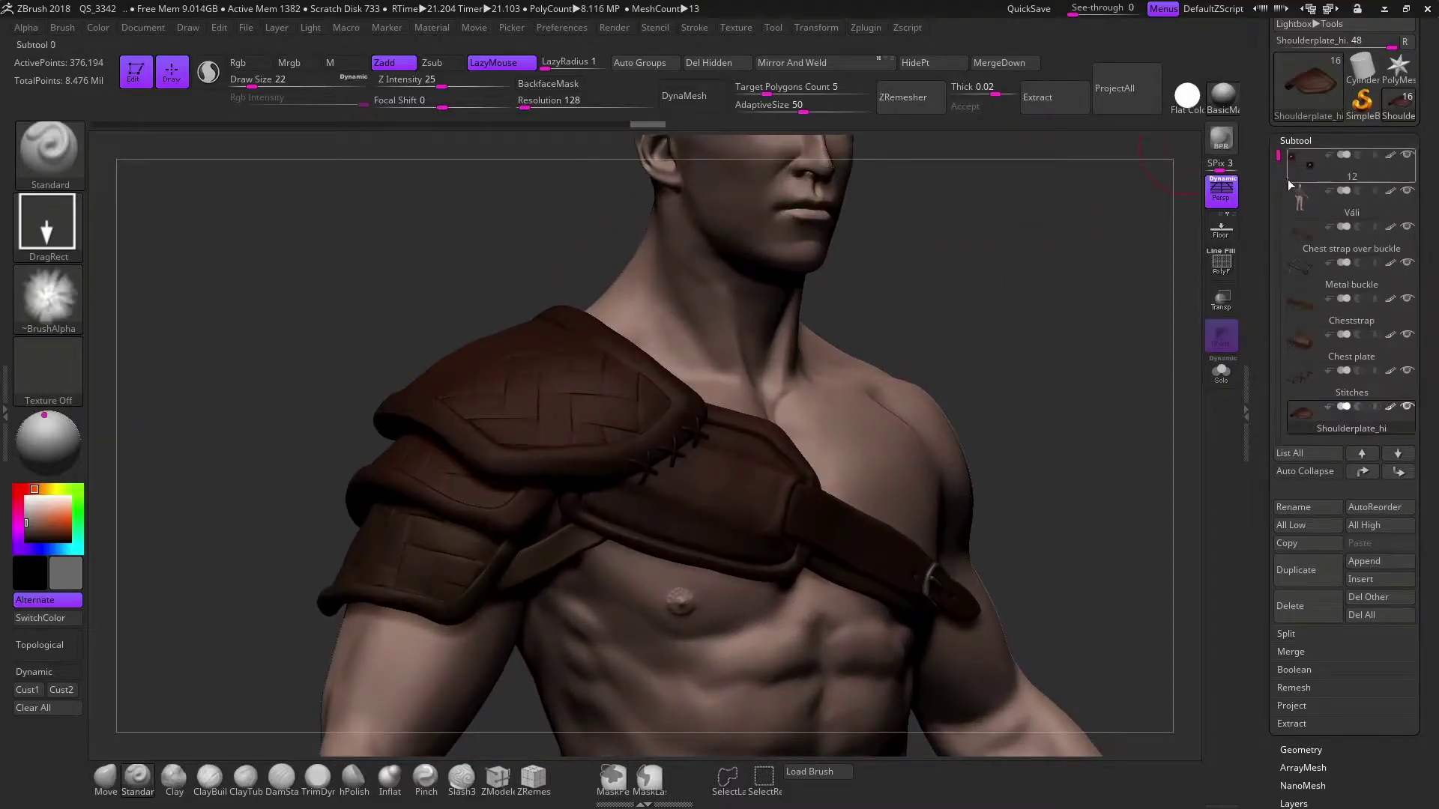
Select the body subtool and frame the whole character with F
{"action": "left_click", "coordinate": [1290, 188]}
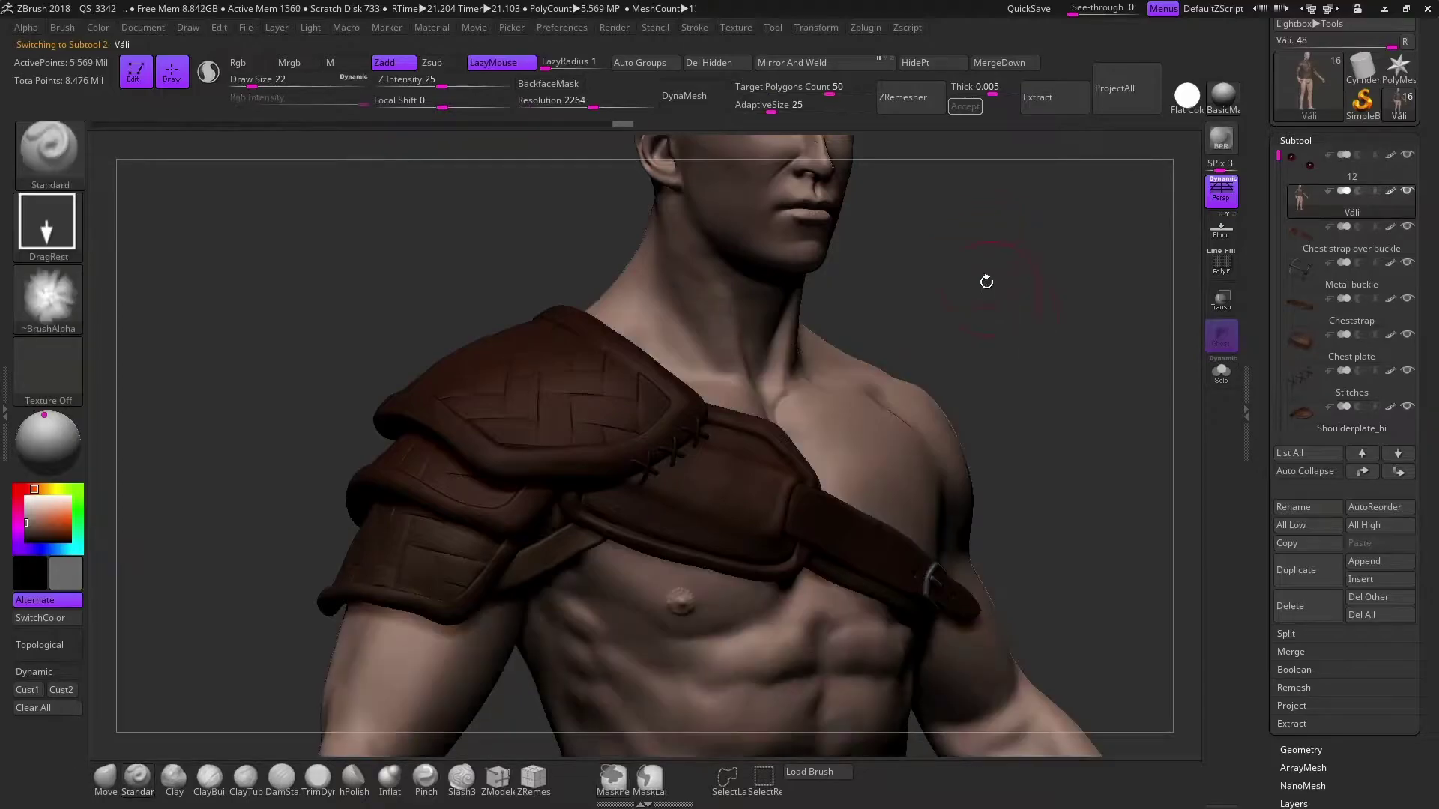
{"action": "left_click_drag", "start_coordinate": [986, 281], "coordinate": [541, 466]}
{"action": "key", "text": "f"}
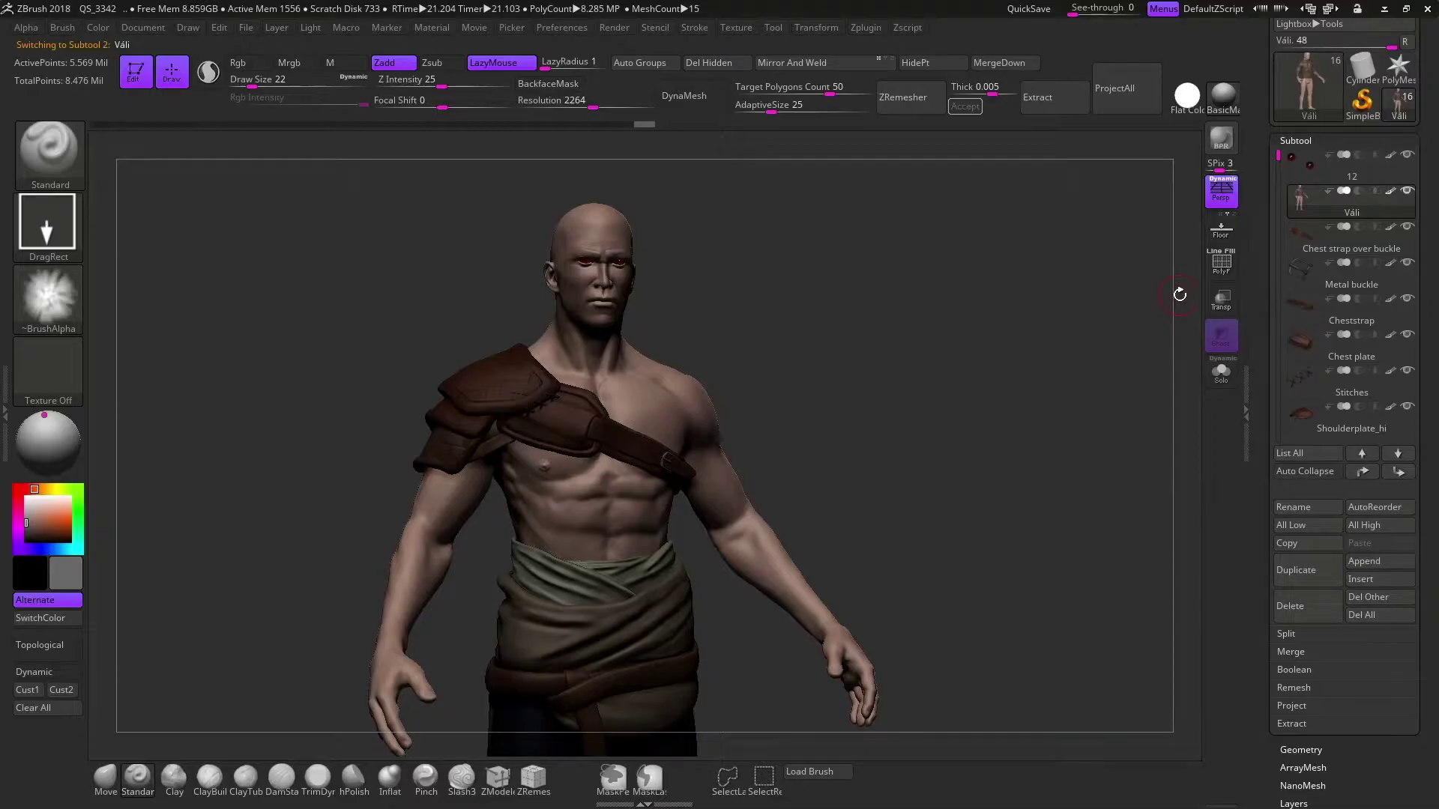
Orbit, zoom and pan around the back, chest strap and waist to inspect the figure
{"action": "mouse_move", "coordinate": [897, 327]}
{"action": "left_mouse_down"}
{"action": "mouse_move", "coordinate": [744, 412]}
{"action": "mouse_move", "coordinate": [520, 361]}
{"action": "left_mouse_up"}
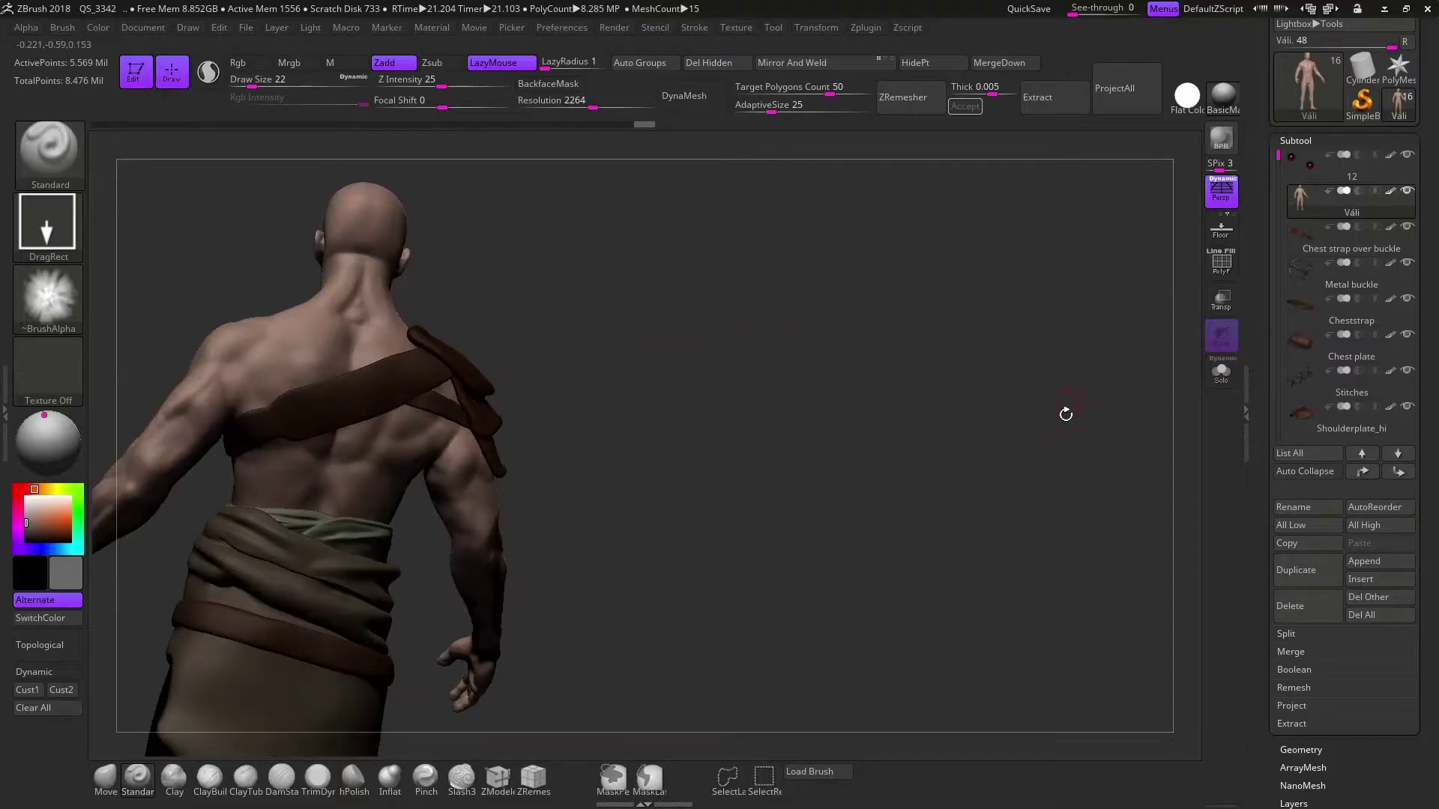
{"action": "left_click_drag", "start_coordinate": [906, 388], "coordinate": [620, 395], "text": "shift"}
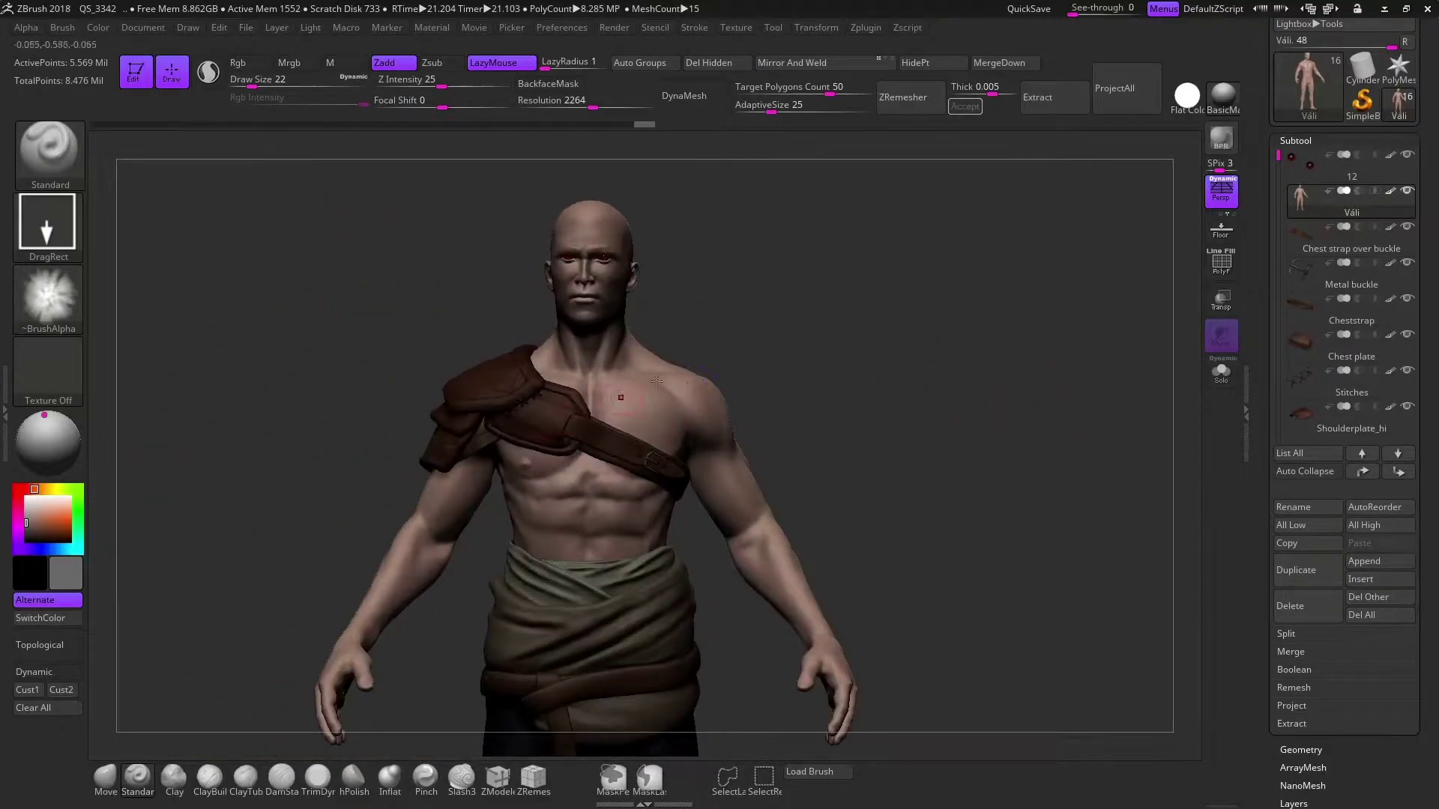
{"action": "left_click_drag", "start_coordinate": [735, 318], "coordinate": [474, 510], "text": "alt"}
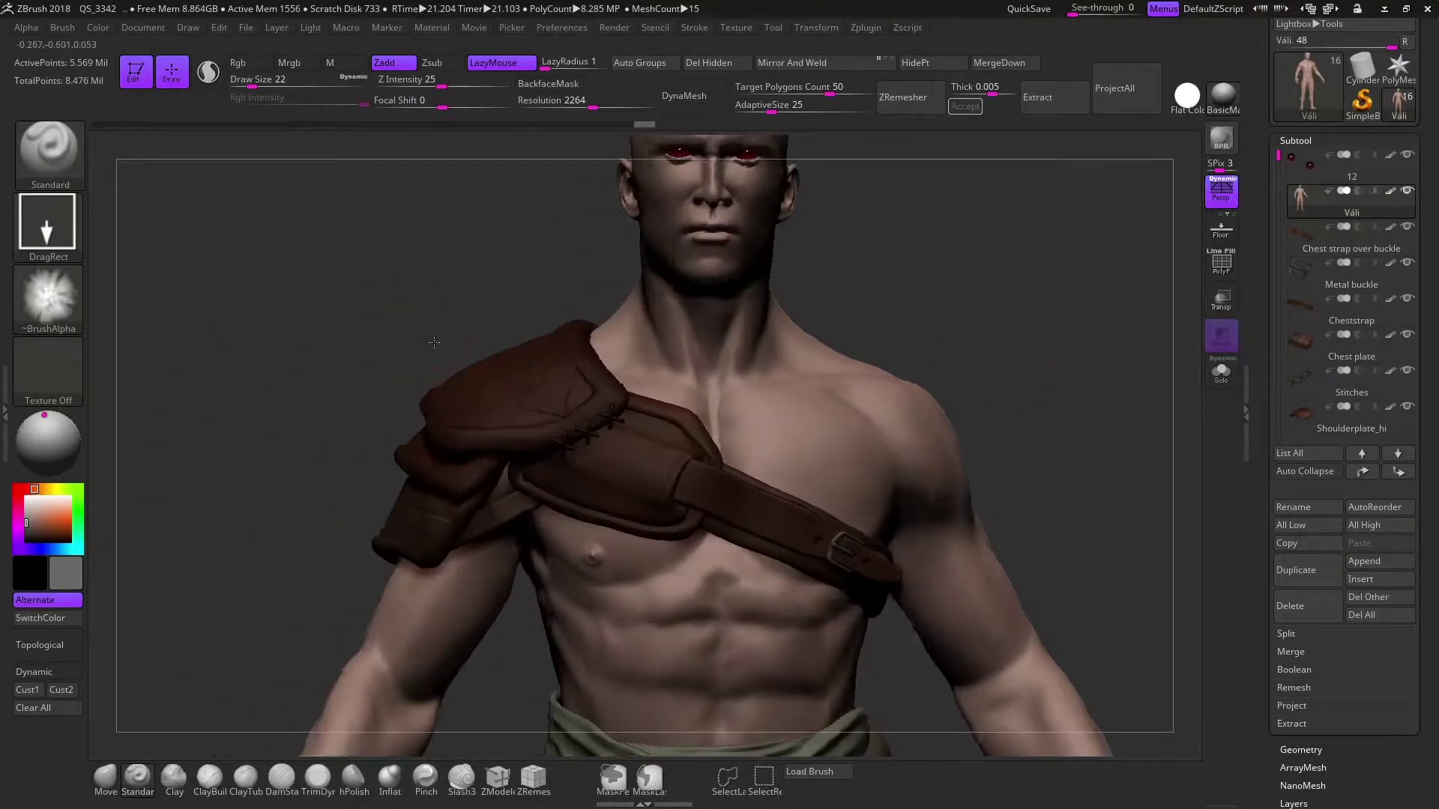
{"action": "mouse_move", "coordinate": [990, 644]}
{"action": "left_mouse_down", "text": "alt"}
{"action": "mouse_move", "coordinate": [967, 419]}
{"action": "mouse_move", "coordinate": [443, 713]}
{"action": "left_mouse_up", "text": "alt"}
{"action": "left_click_drag", "start_coordinate": [1005, 546], "coordinate": [706, 430], "text": "alt"}
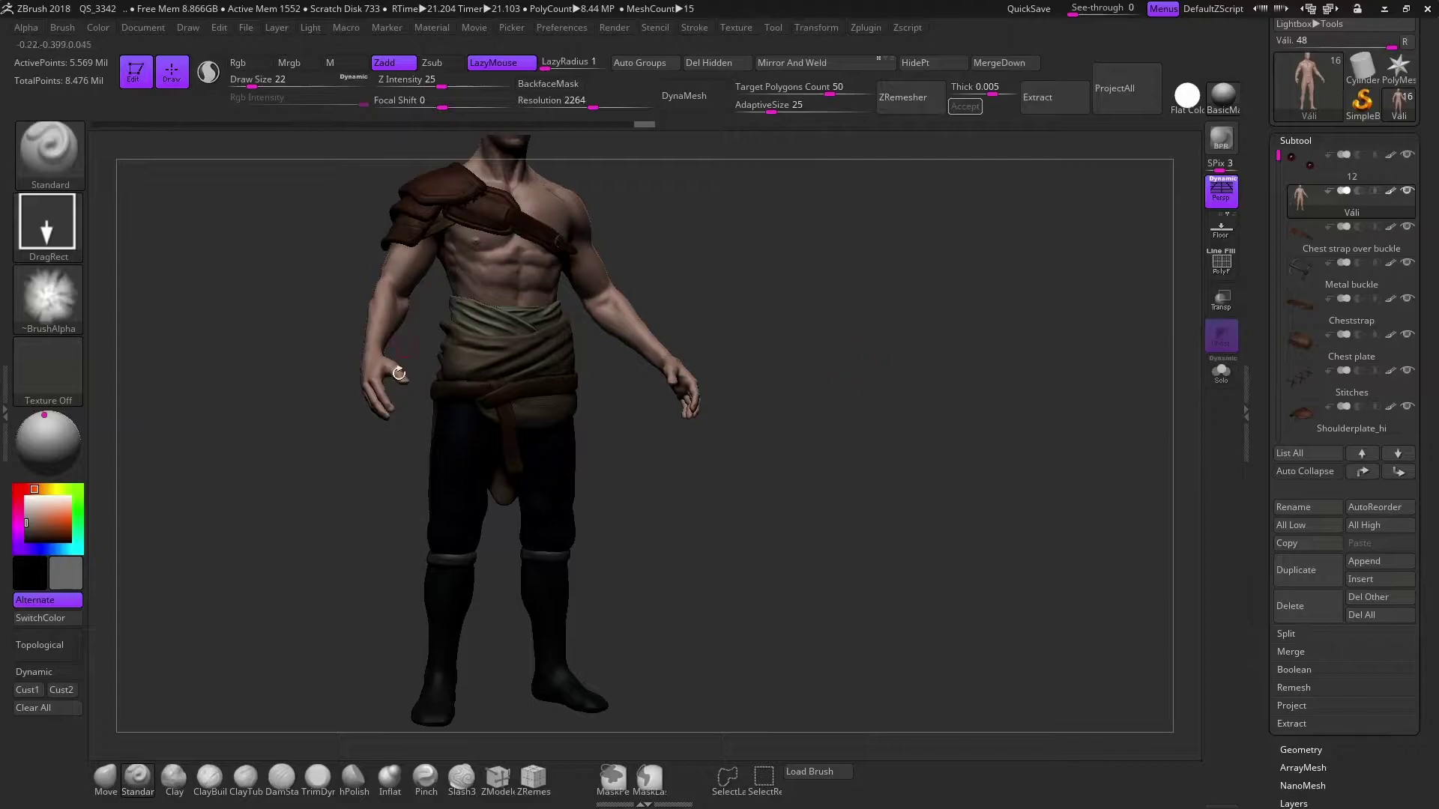
{"action": "mouse_move", "coordinate": [652, 453]}
{"action": "left_mouse_down", "text": "alt"}
{"action": "mouse_move", "coordinate": [675, 509]}
{"action": "mouse_move", "coordinate": [730, 565]}
{"action": "mouse_move", "coordinate": [608, 519]}
{"action": "left_mouse_up", "text": "alt"}
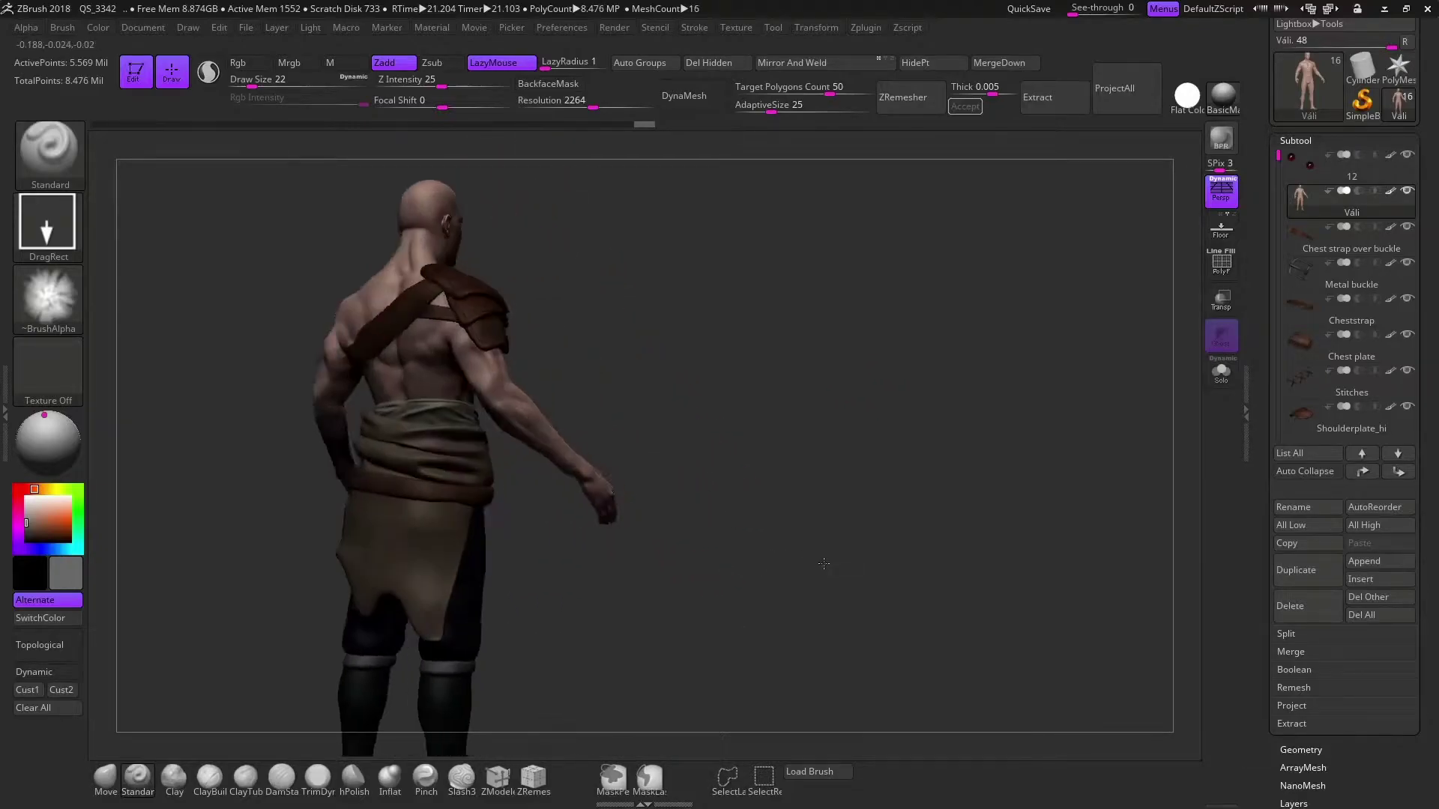
{"action": "left_click_drag", "start_coordinate": [577, 595], "coordinate": [687, 533], "text": "alt"}
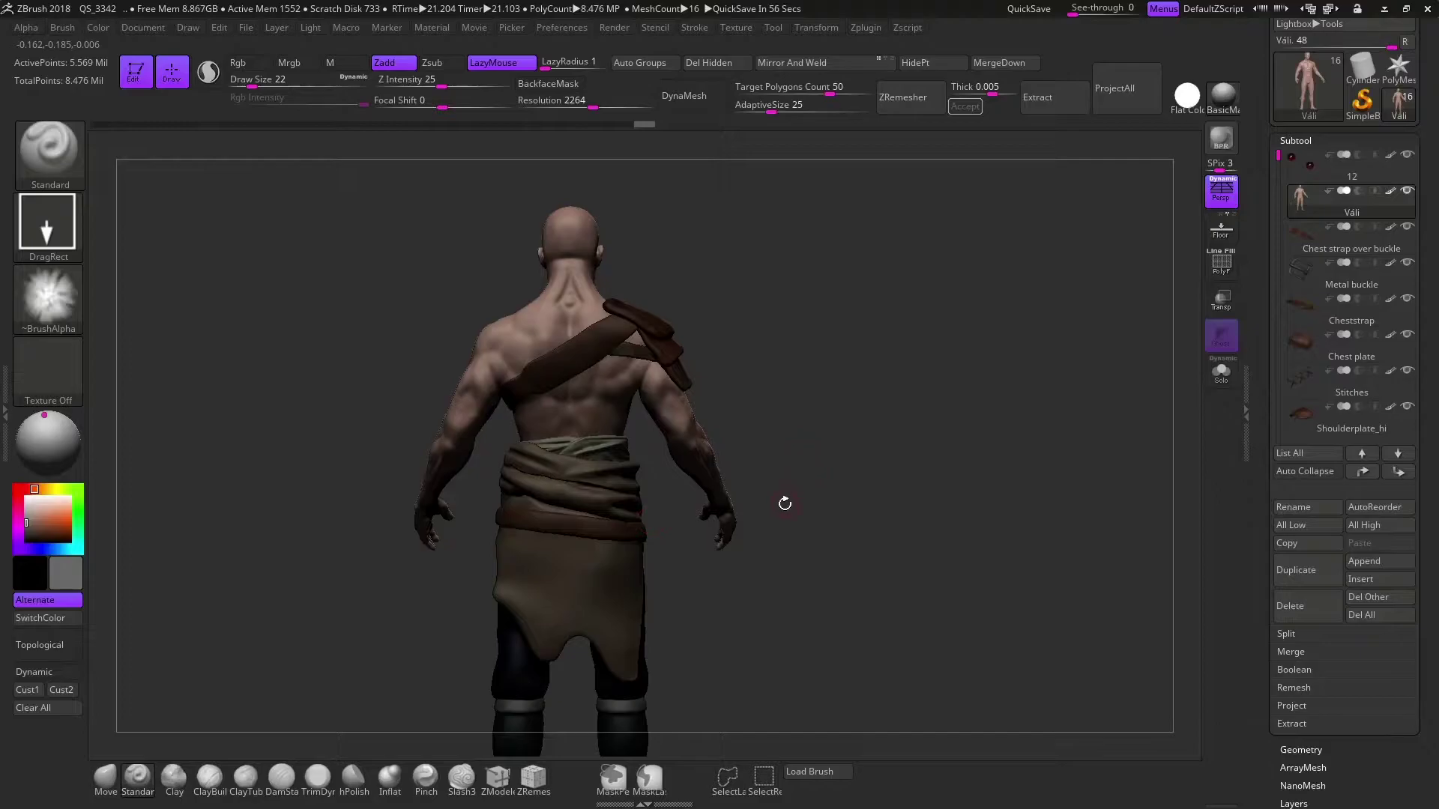
{"action": "mouse_move", "coordinate": [785, 503]}
{"action": "left_mouse_down"}
{"action": "mouse_move", "coordinate": [853, 539]}
{"action": "mouse_move", "coordinate": [961, 510]}
{"action": "left_mouse_up"}
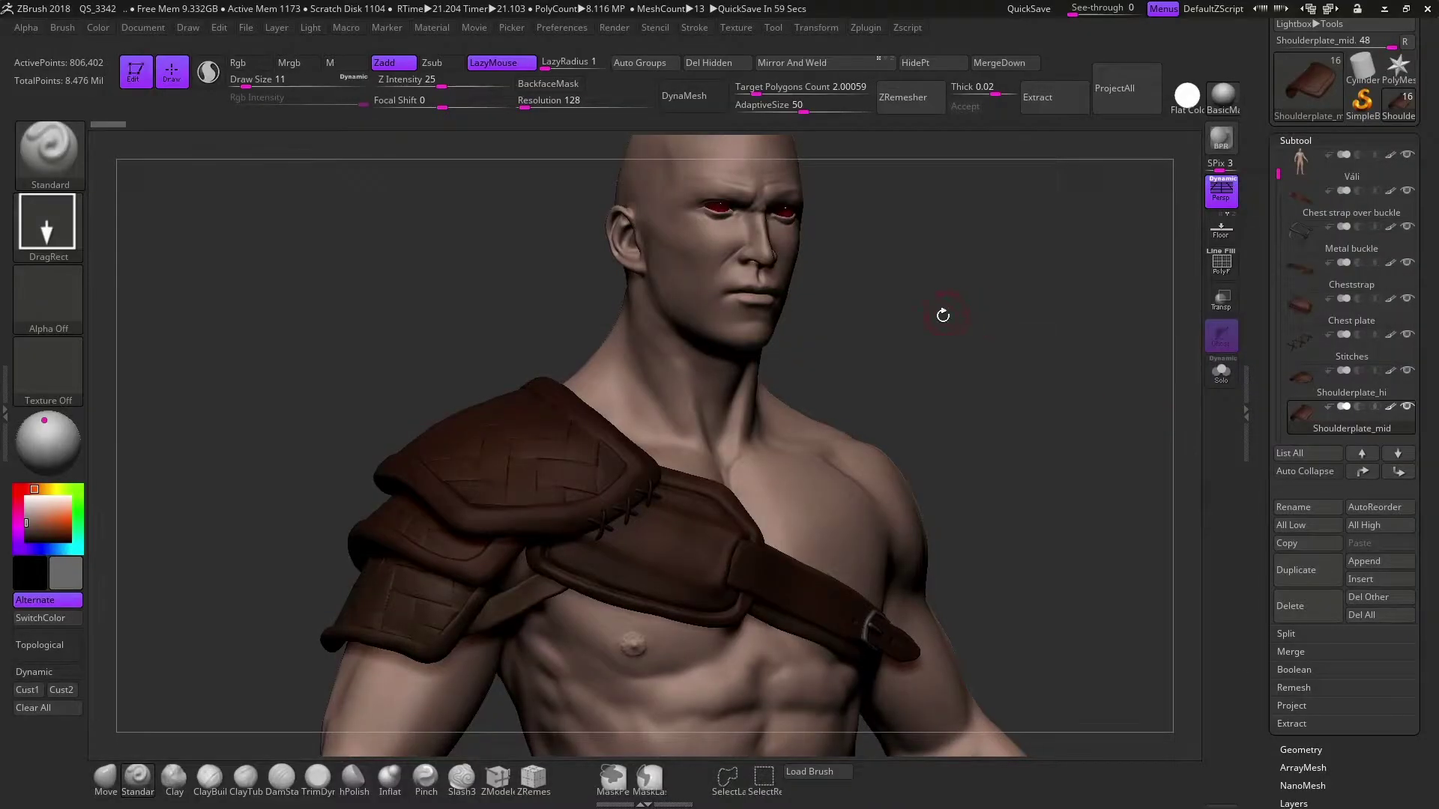
Pick the skin_base_direct alpha at intensity 6 for the shoulder plate's leather grain
{"action": "left_click_drag", "start_coordinate": [992, 330], "coordinate": [941, 425], "text": "alt"}
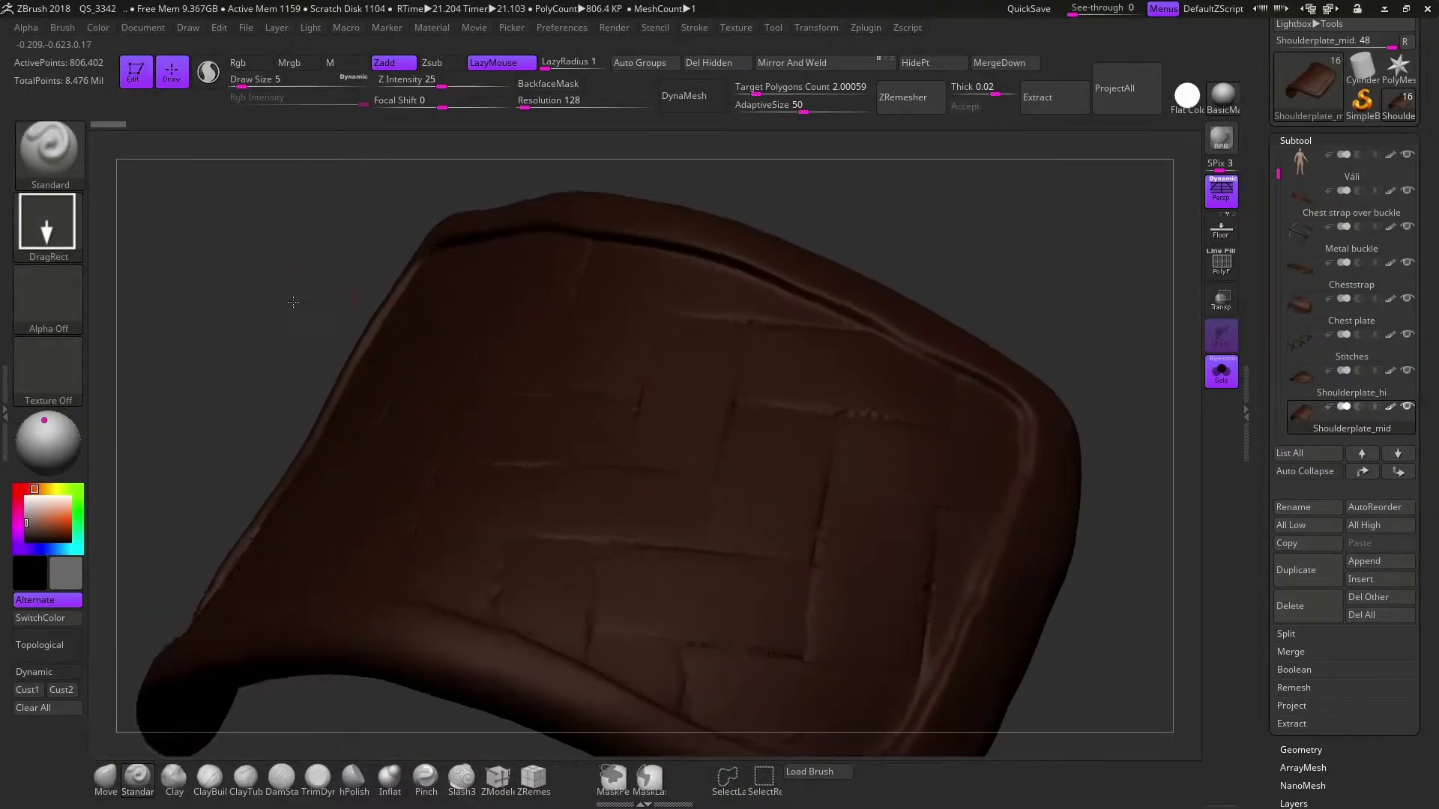
{"action": "key", "text": "shift+f"}
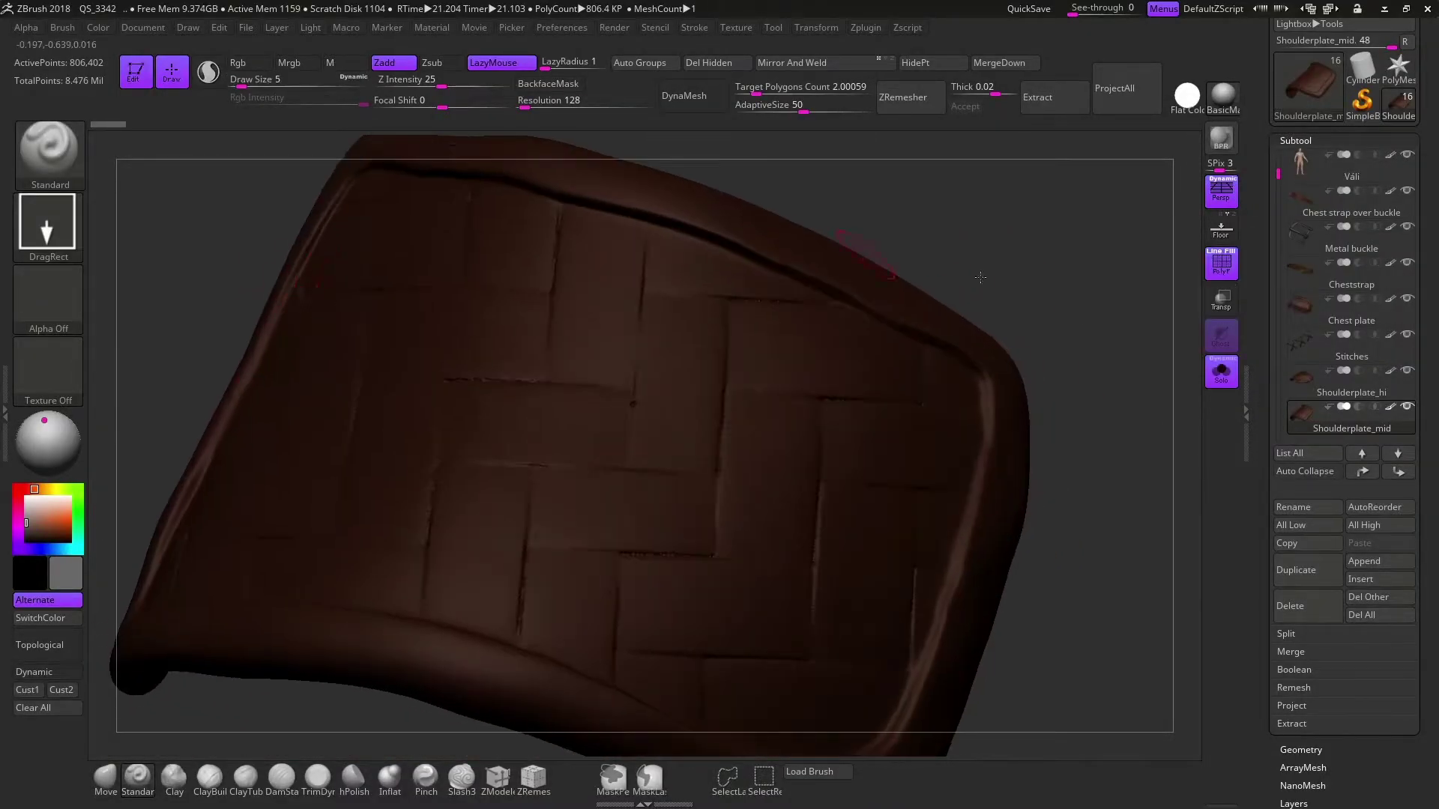
{"action": "key", "text": "shift+f"}
{"action": "left_click", "coordinate": [48, 299]}
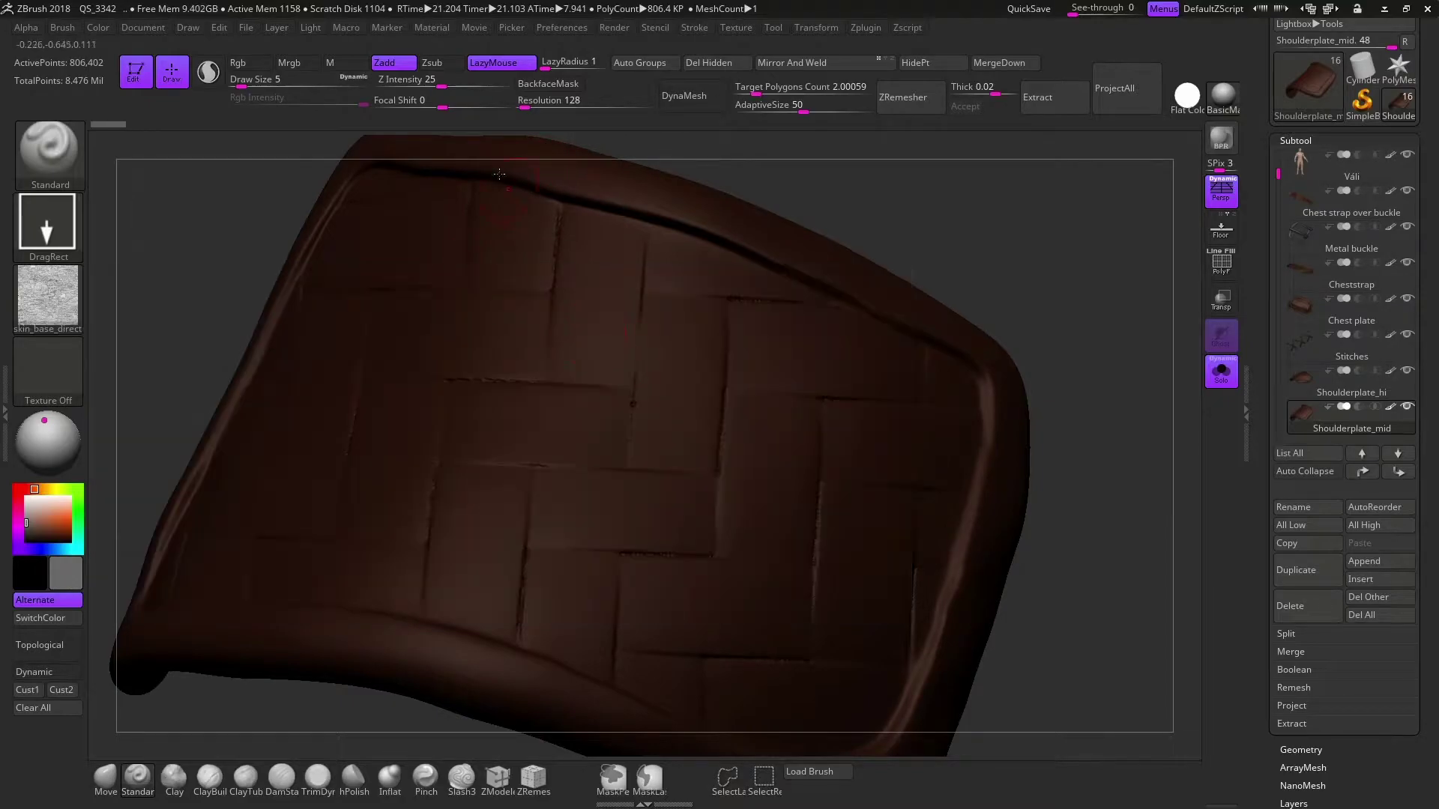
{"action": "left_click_drag", "start_coordinate": [441, 87], "coordinate": [408, 87]}
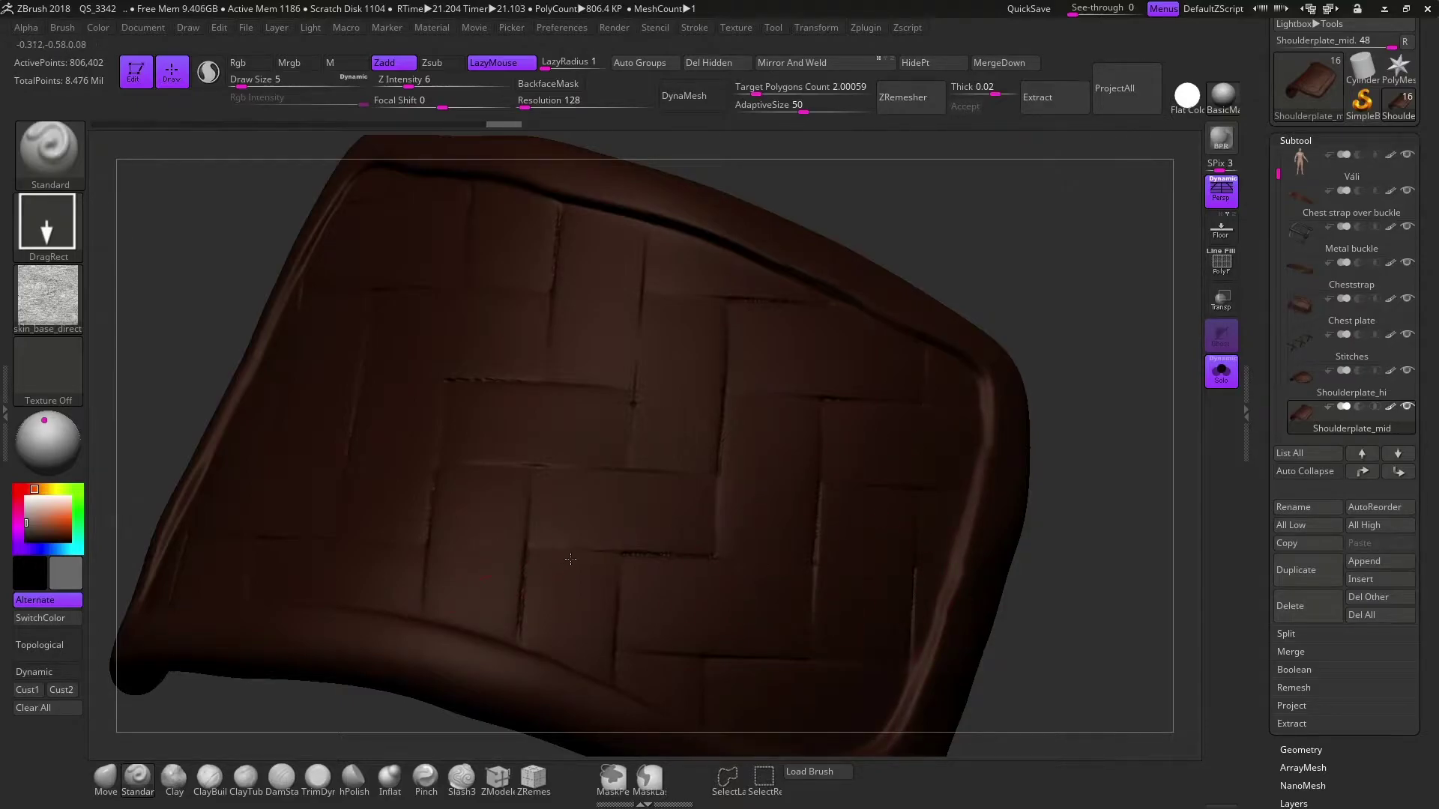
Work around the shoulder plate from several angles, adding leather grain over the woven straps
{"action": "left_click_drag", "start_coordinate": [861, 195], "coordinate": [974, 270]}
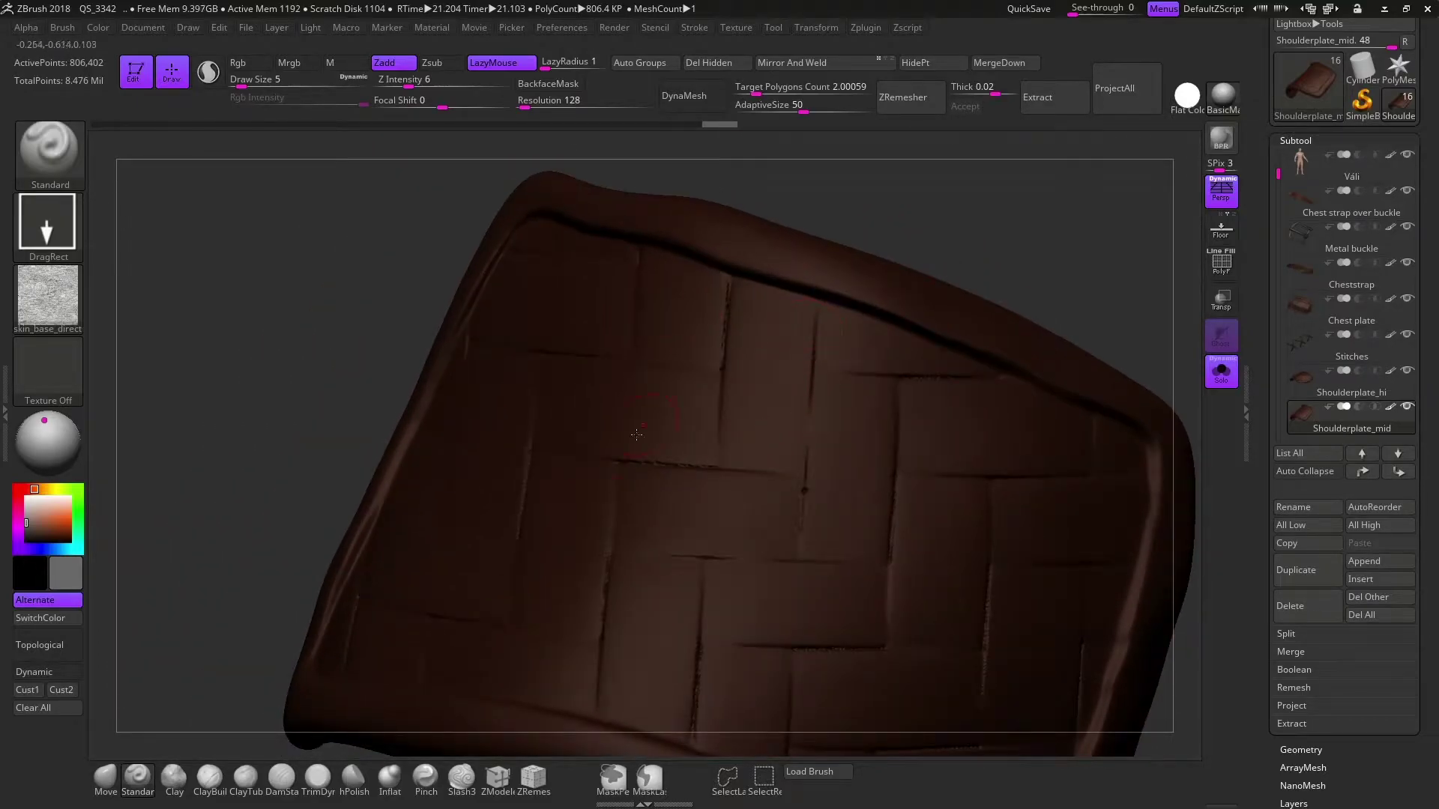
{"action": "left_click_drag", "start_coordinate": [637, 434], "coordinate": [479, 502]}
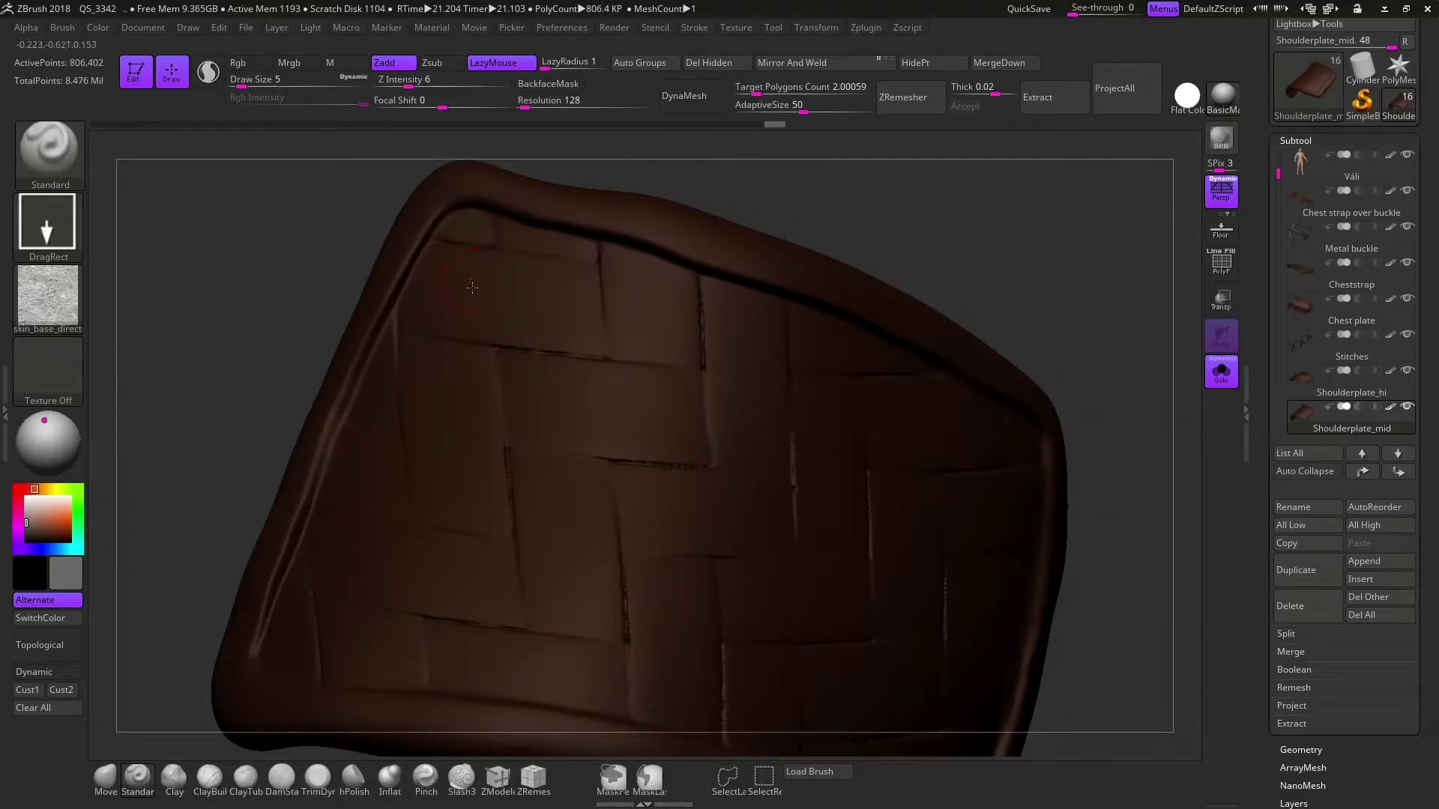
{"action": "mouse_move", "coordinate": [472, 286]}
{"action": "left_mouse_down"}
{"action": "mouse_move", "coordinate": [392, 484]}
{"action": "mouse_move", "coordinate": [616, 427]}
{"action": "left_mouse_up"}
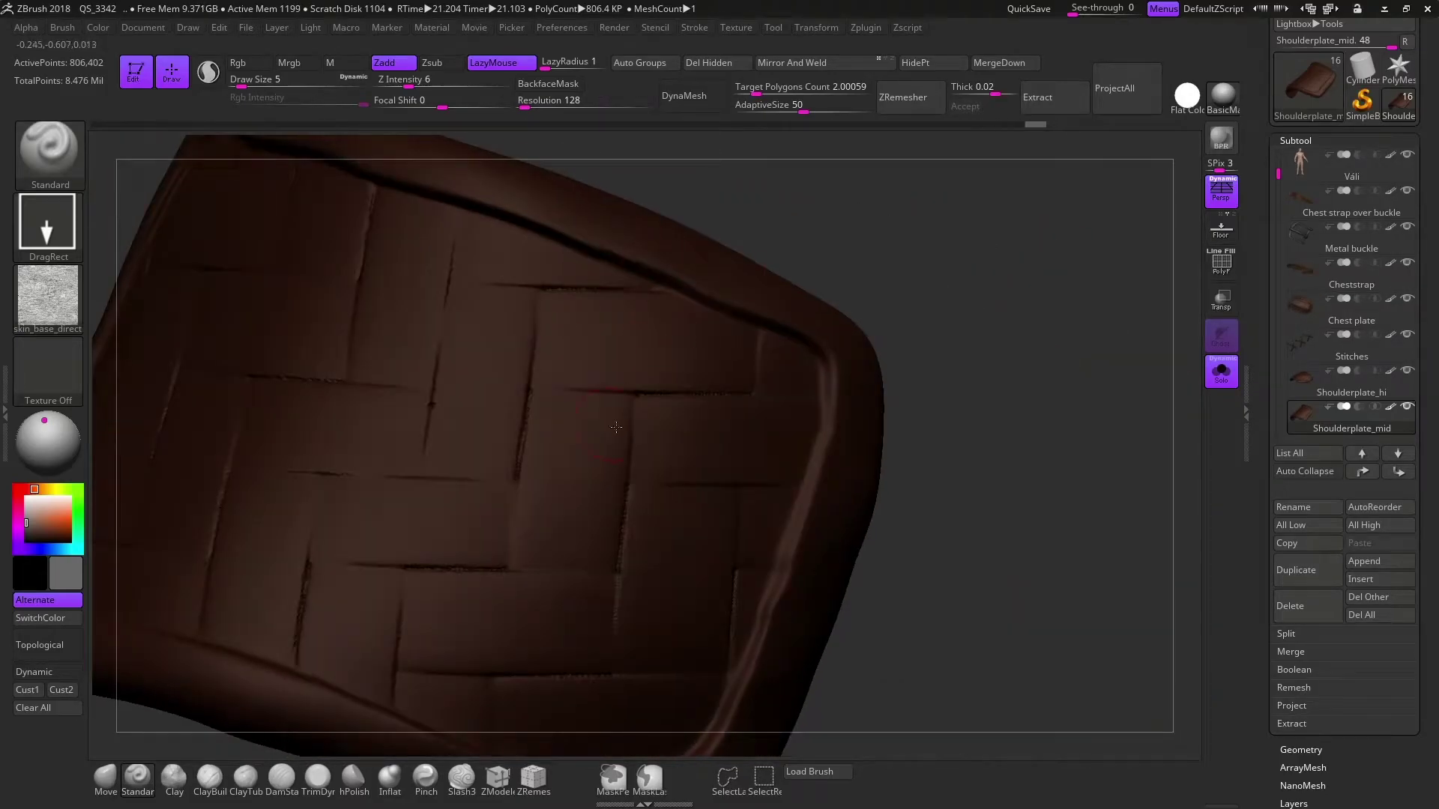
{"action": "left_click_drag", "start_coordinate": [931, 537], "coordinate": [922, 352], "text": "alt"}
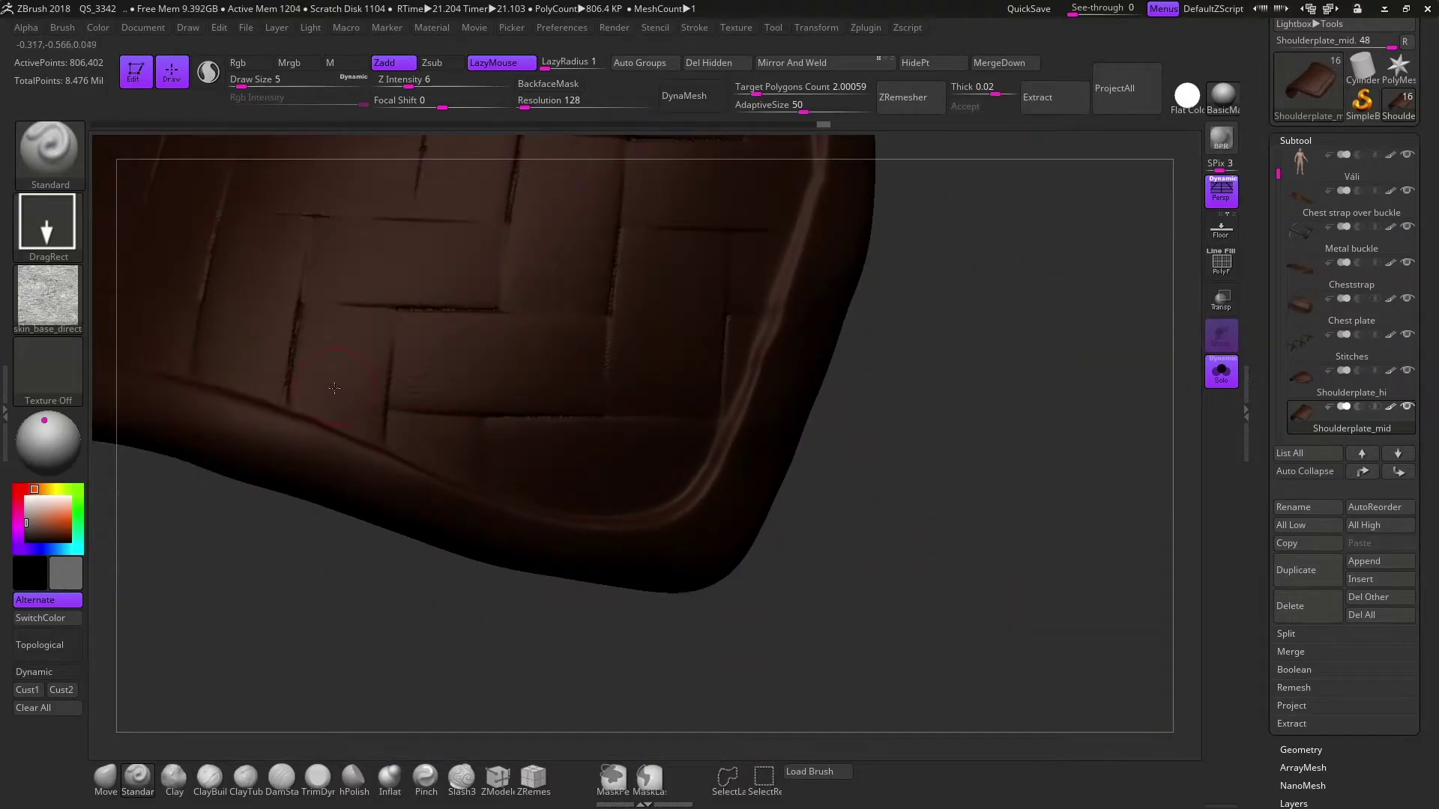
{"action": "left_click_drag", "start_coordinate": [343, 173], "coordinate": [408, 351]}
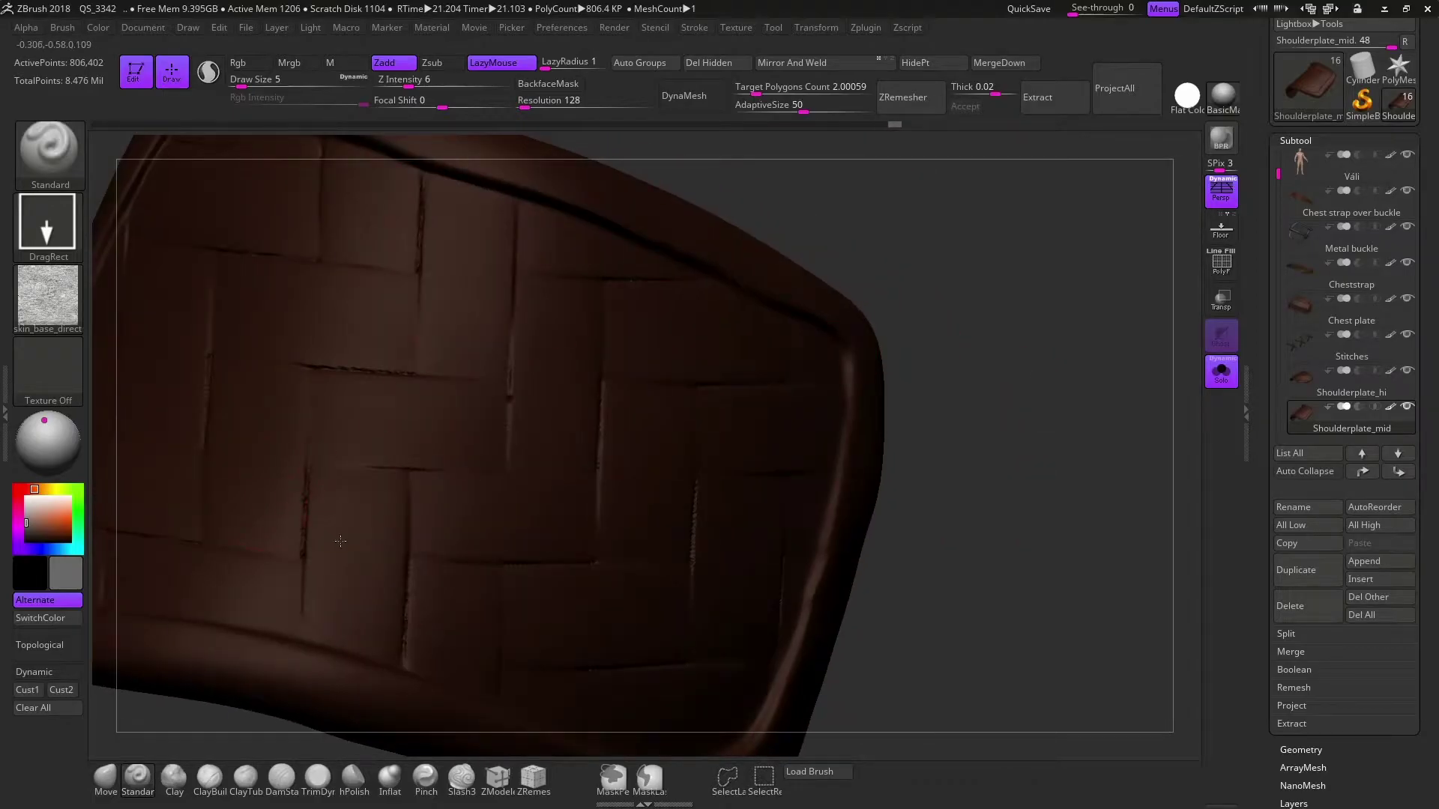
{"action": "left_click_drag", "start_coordinate": [340, 541], "coordinate": [981, 240]}
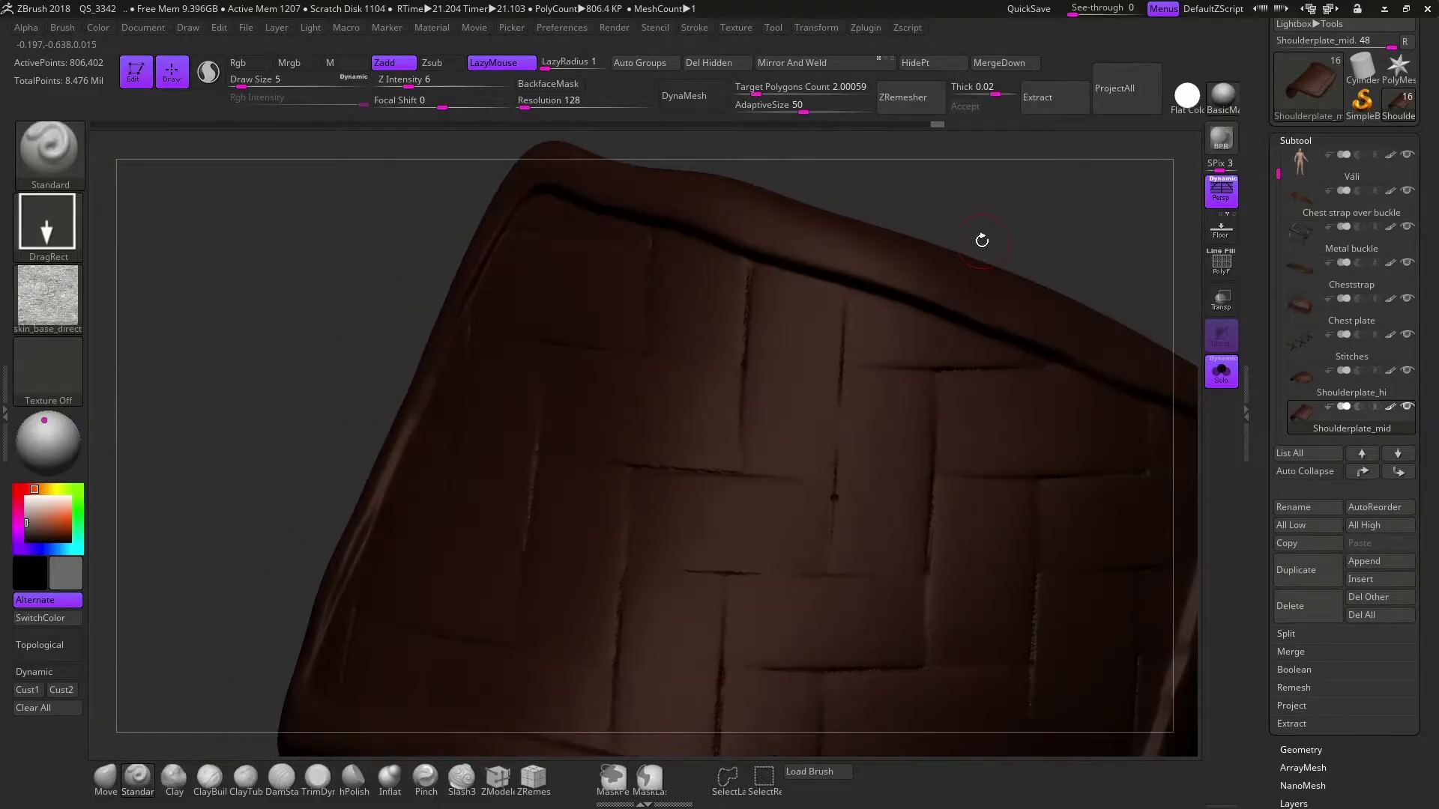
{"action": "left_click_drag", "start_coordinate": [773, 374], "coordinate": [989, 363]}
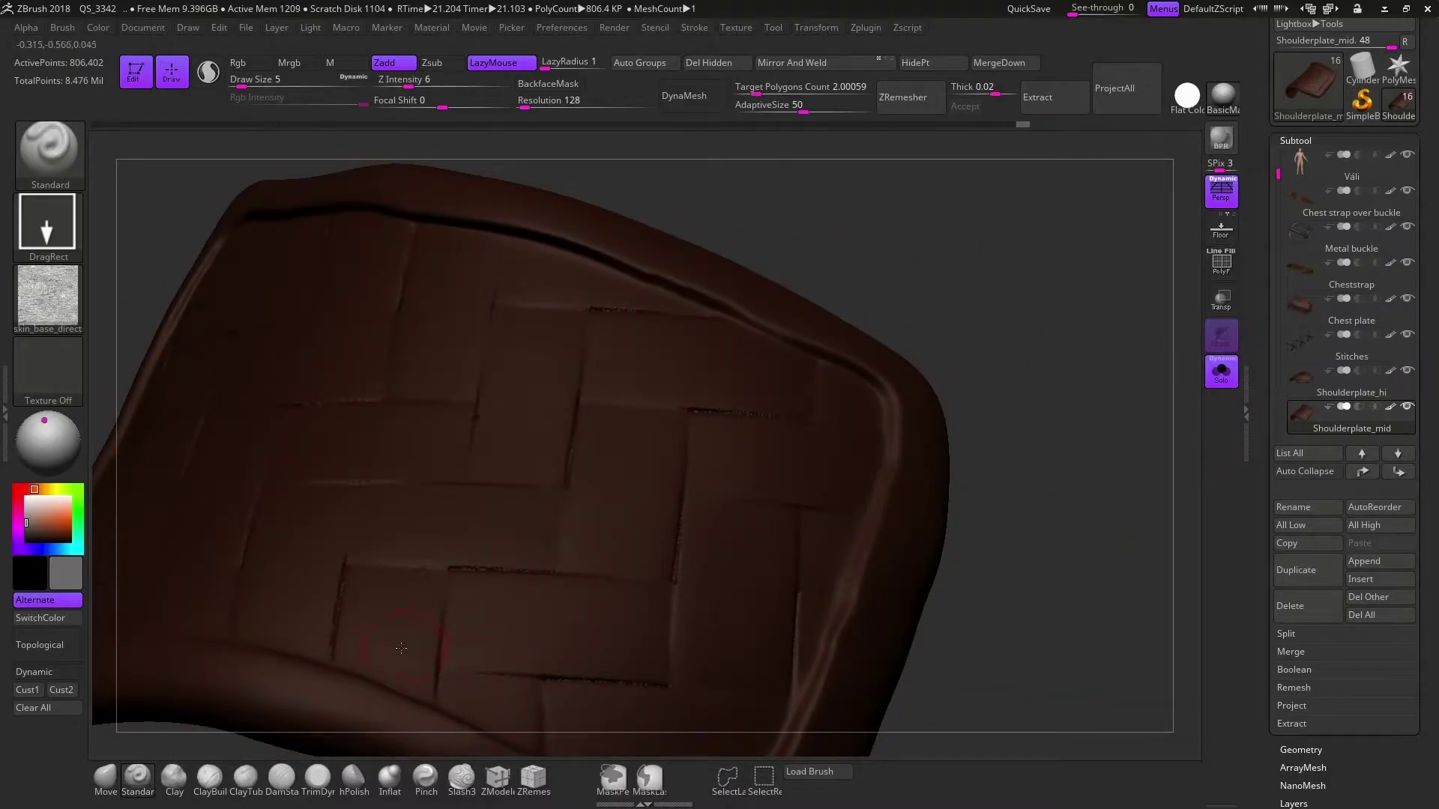
Revisit the brush alphas and continue over the plate's top edge and other angles
{"action": "left_click", "coordinate": [48, 296]}
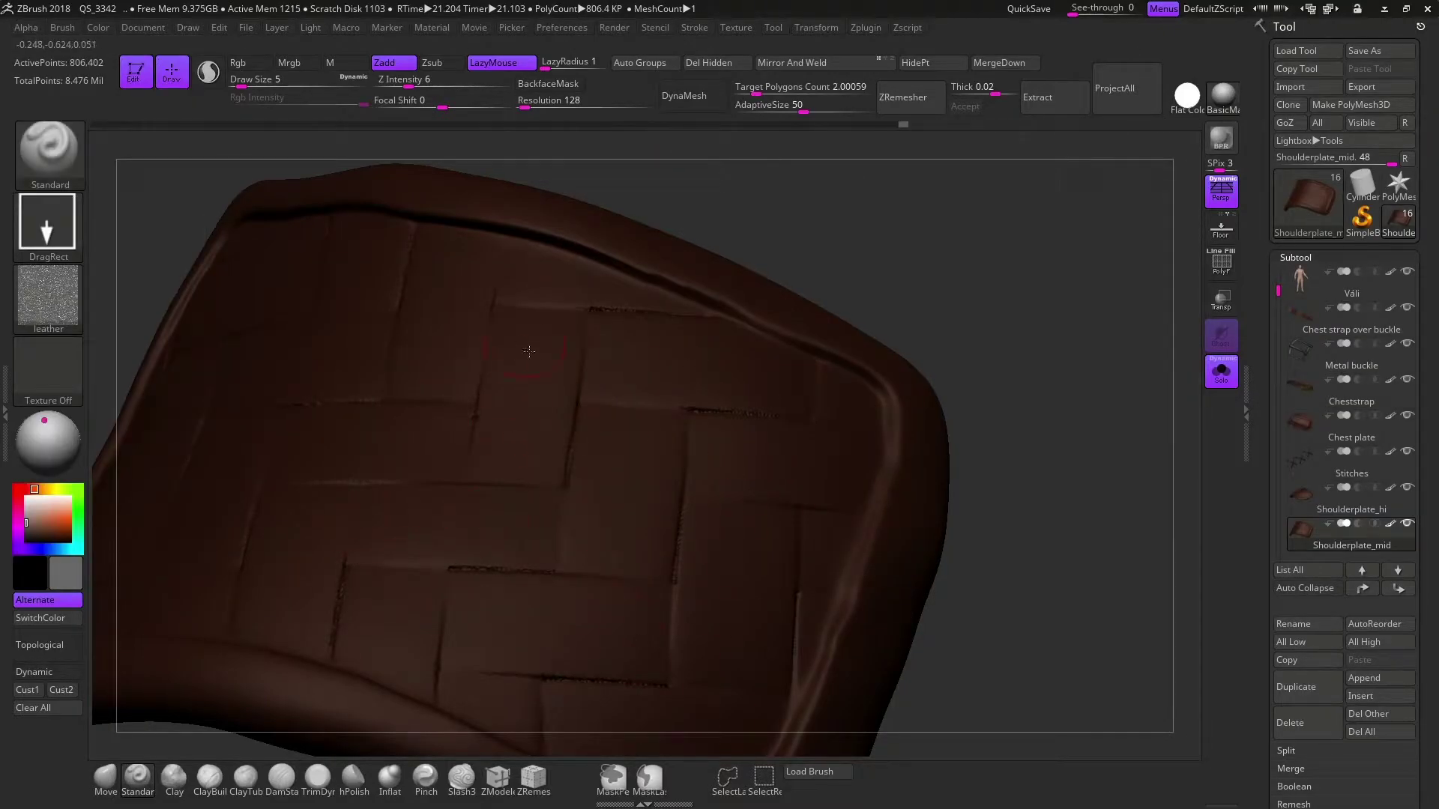
{"action": "mouse_move", "coordinate": [1012, 475]}
{"action": "left_mouse_down"}
{"action": "mouse_move", "coordinate": [537, 703]}
{"action": "mouse_move", "coordinate": [416, 604]}
{"action": "left_mouse_up"}
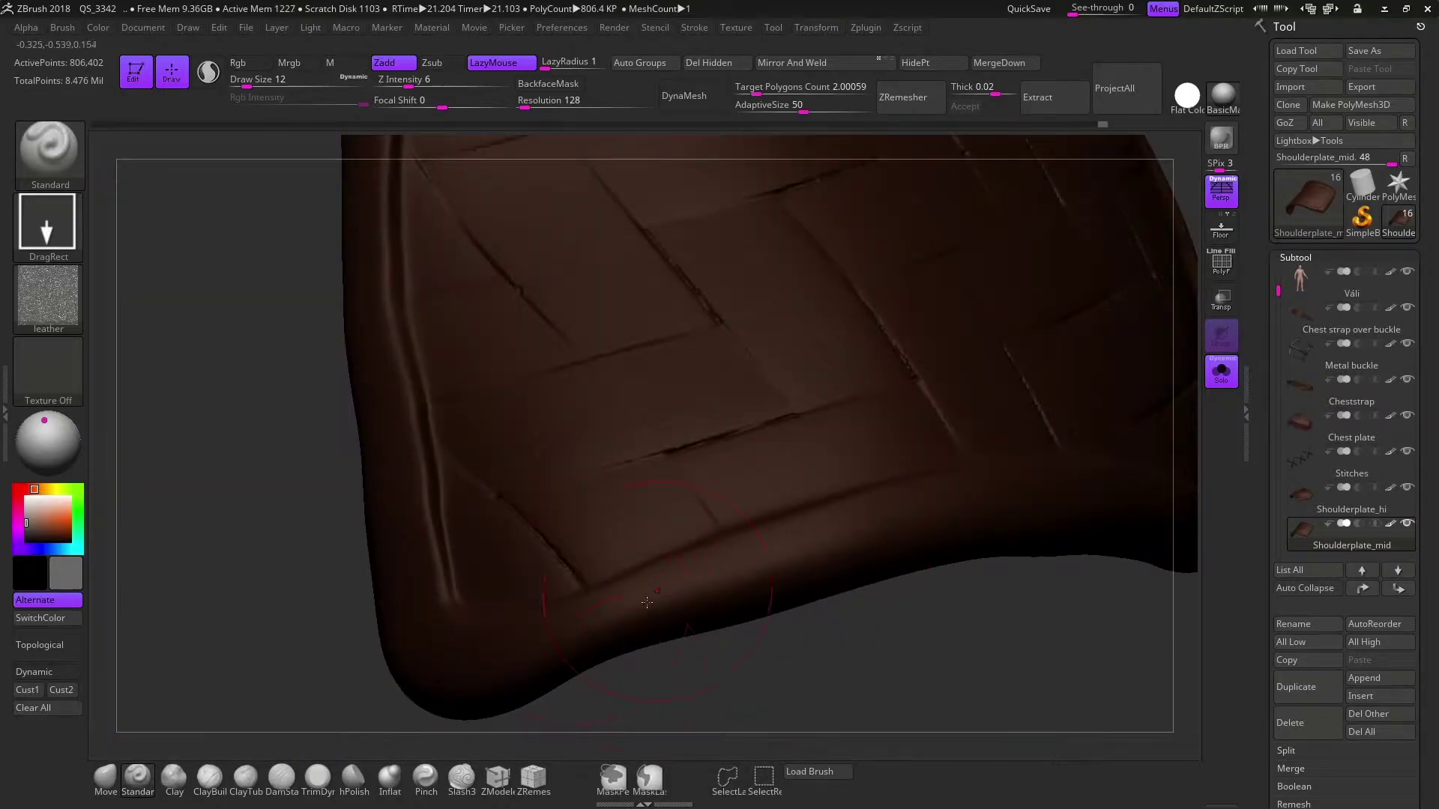
{"action": "mouse_move", "coordinate": [646, 602]}
{"action": "left_mouse_down"}
{"action": "mouse_move", "coordinate": [275, 511]}
{"action": "mouse_move", "coordinate": [704, 410]}
{"action": "left_mouse_up"}
{"action": "mouse_move", "coordinate": [977, 301]}
{"action": "left_mouse_down"}
{"action": "mouse_move", "coordinate": [677, 446]}
{"action": "mouse_move", "coordinate": [825, 427]}
{"action": "mouse_move", "coordinate": [799, 498]}
{"action": "mouse_move", "coordinate": [761, 423]}
{"action": "mouse_move", "coordinate": [989, 386]}
{"action": "mouse_move", "coordinate": [824, 445]}
{"action": "left_mouse_up"}
Set up Alpha 07, Spray stroke, Rgb intensity 57 and cavity masking on the shoulder plate
{"action": "left_click", "coordinate": [1221, 371]}
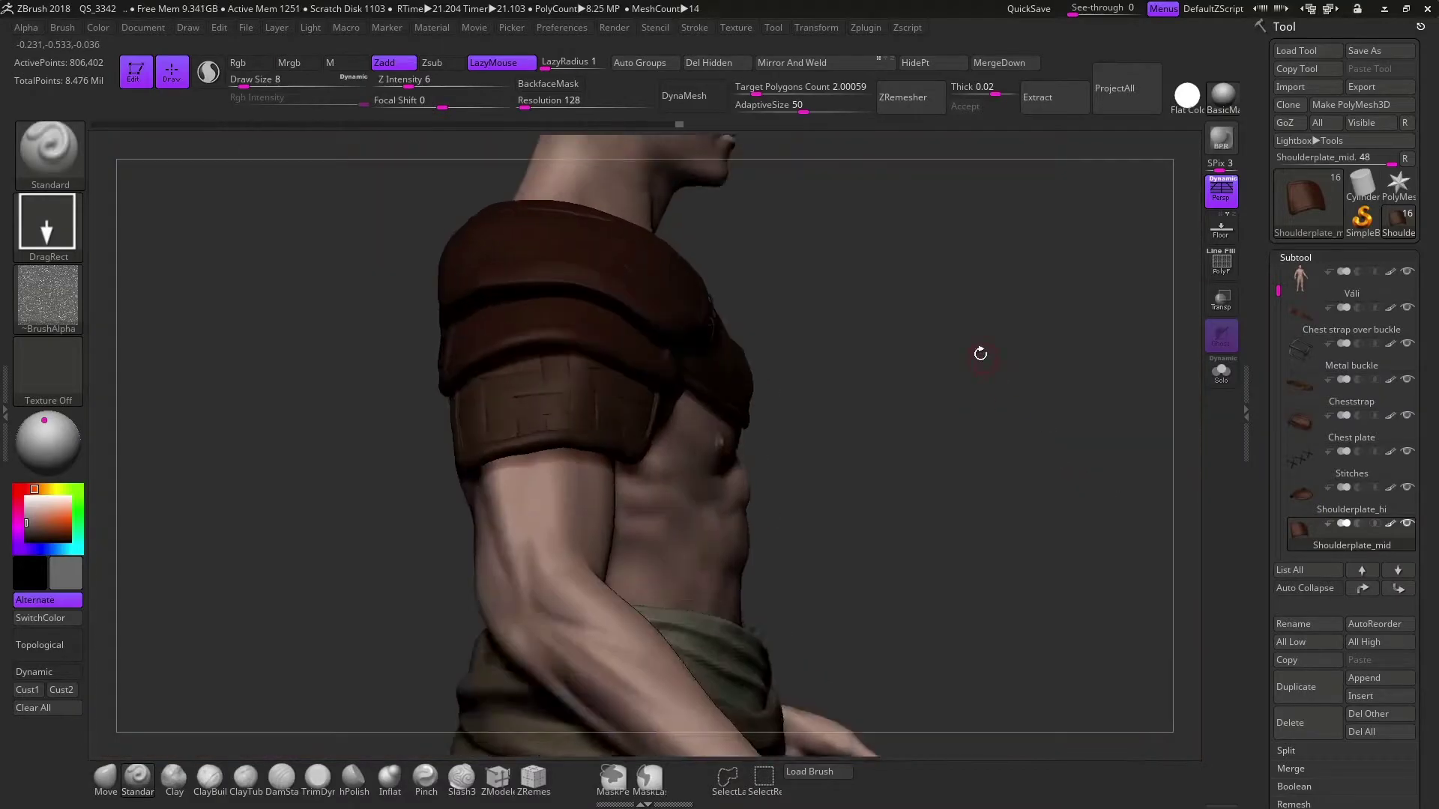
{"action": "left_click", "coordinate": [48, 296]}
{"action": "left_click", "coordinate": [643, 371]}
{"action": "left_click", "coordinate": [1221, 371]}
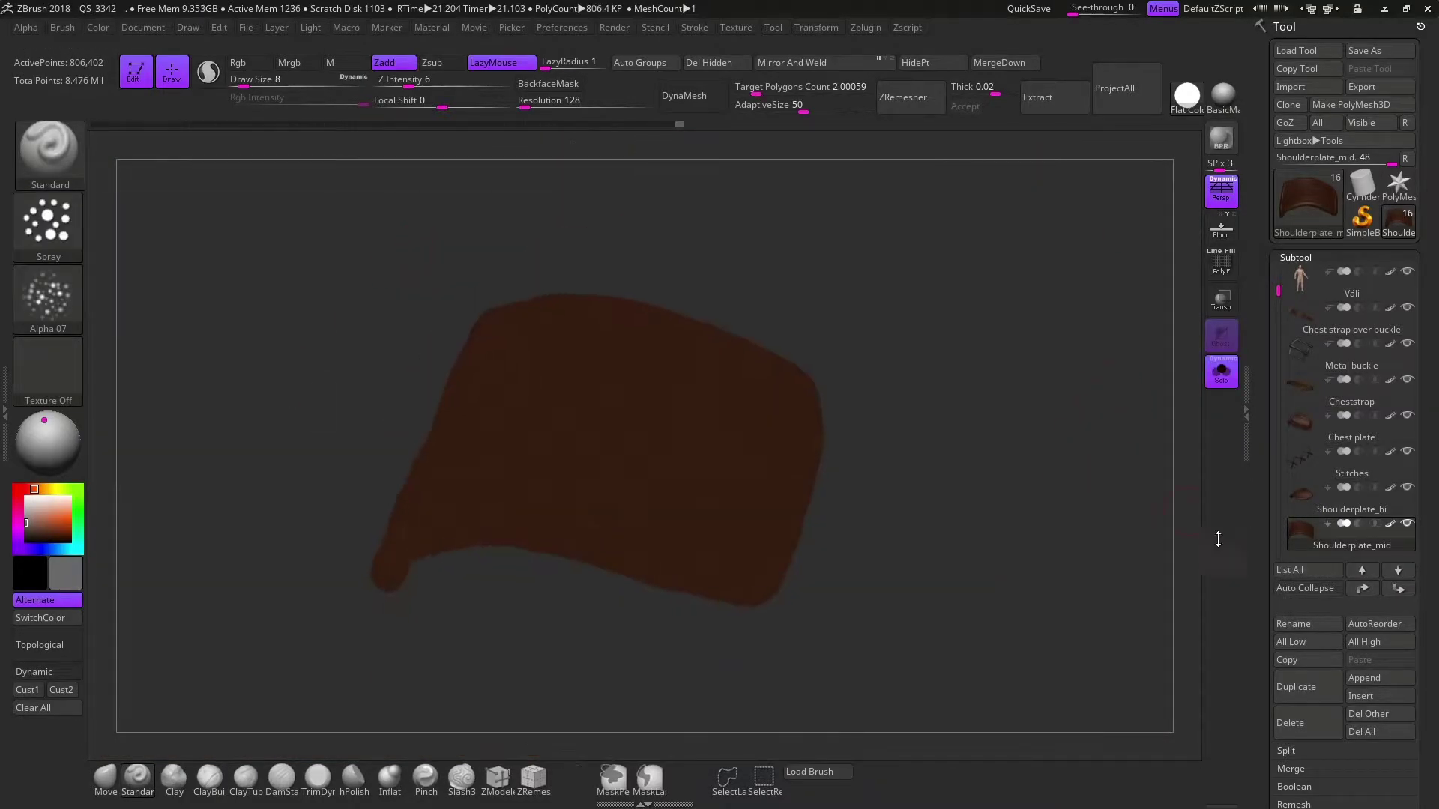
{"action": "left_click", "coordinate": [1311, 383]}
{"action": "key", "text": "shift+ctrl+s"}
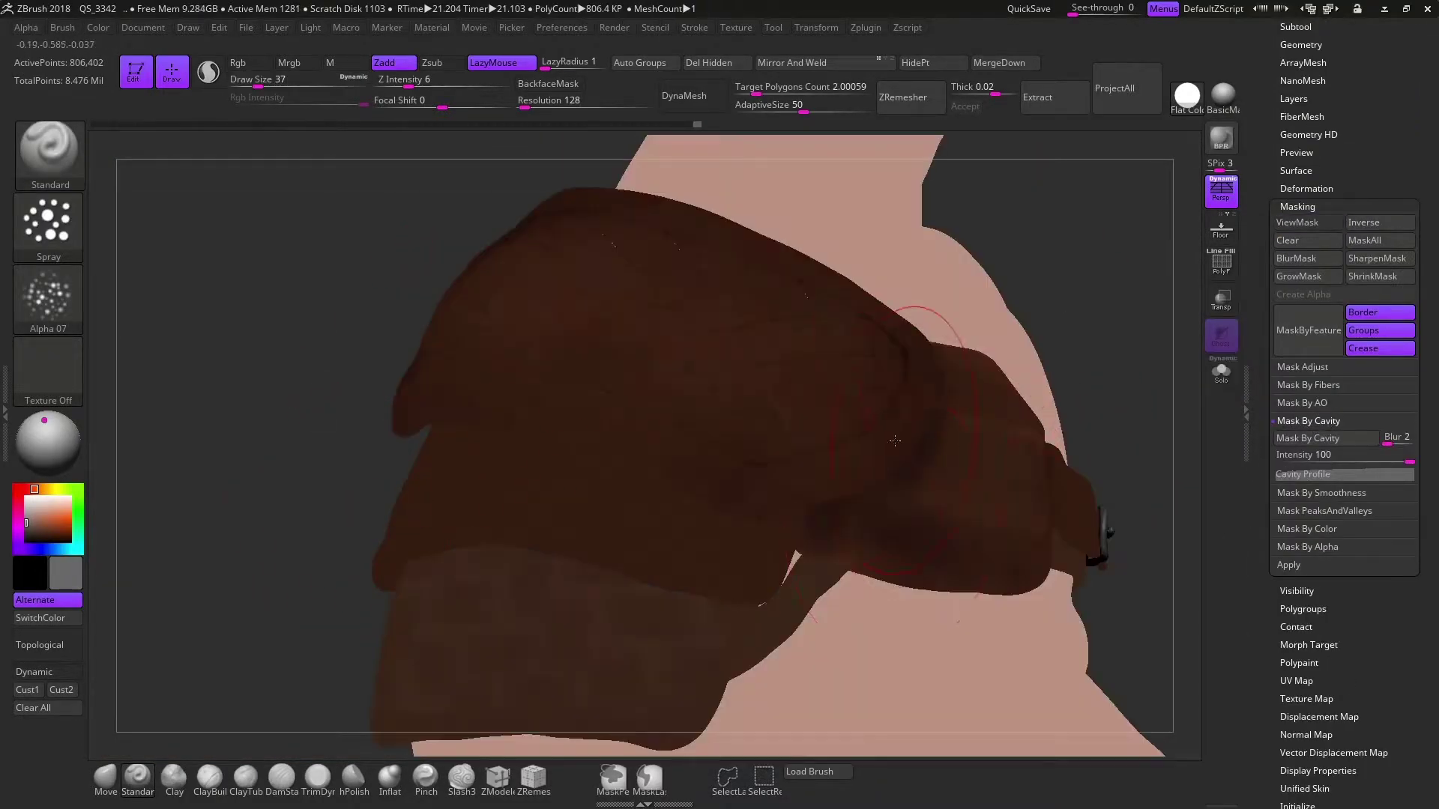
{"action": "left_click_drag", "start_coordinate": [312, 103], "coordinate": [331, 104]}
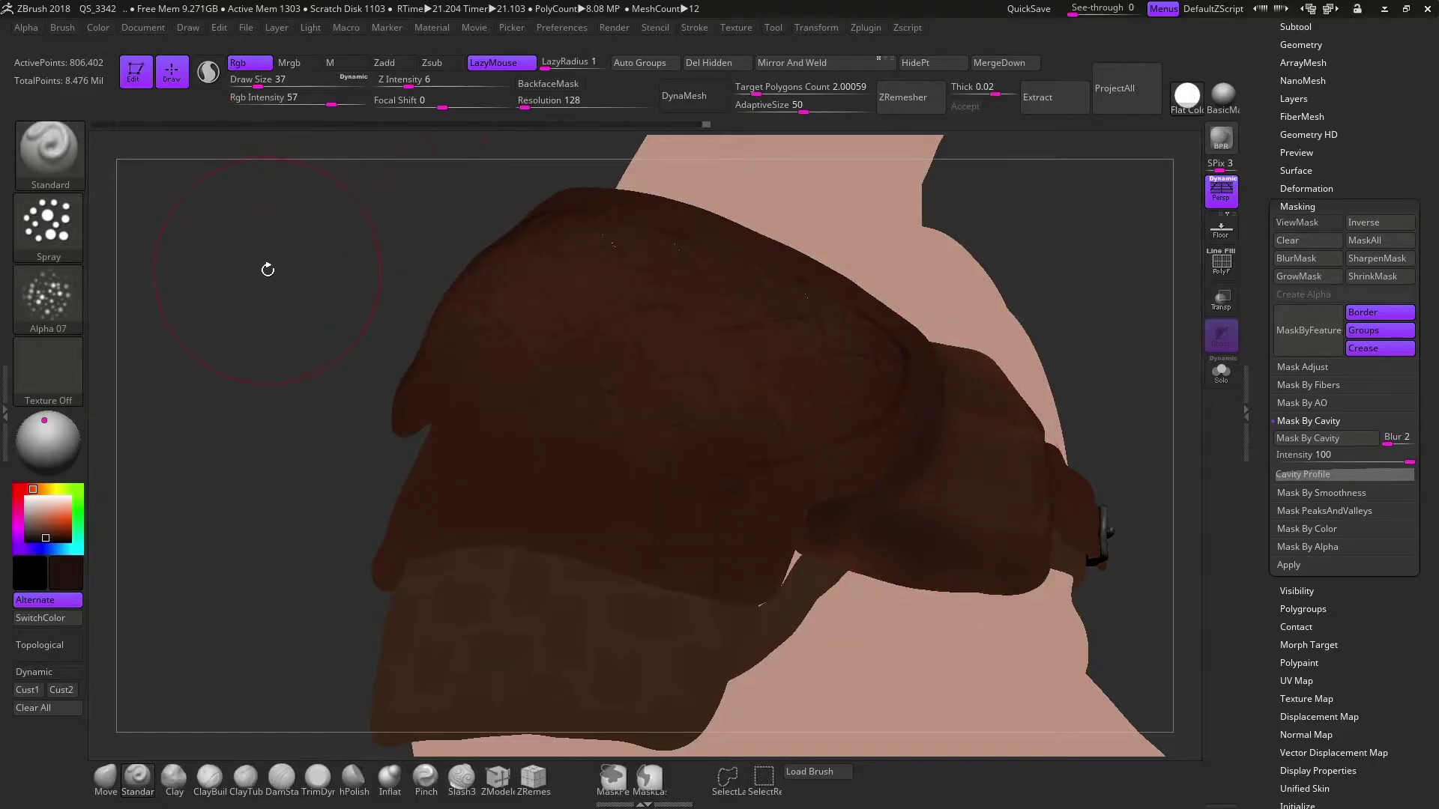
{"action": "key", "text": "shift+ctrl+s"}
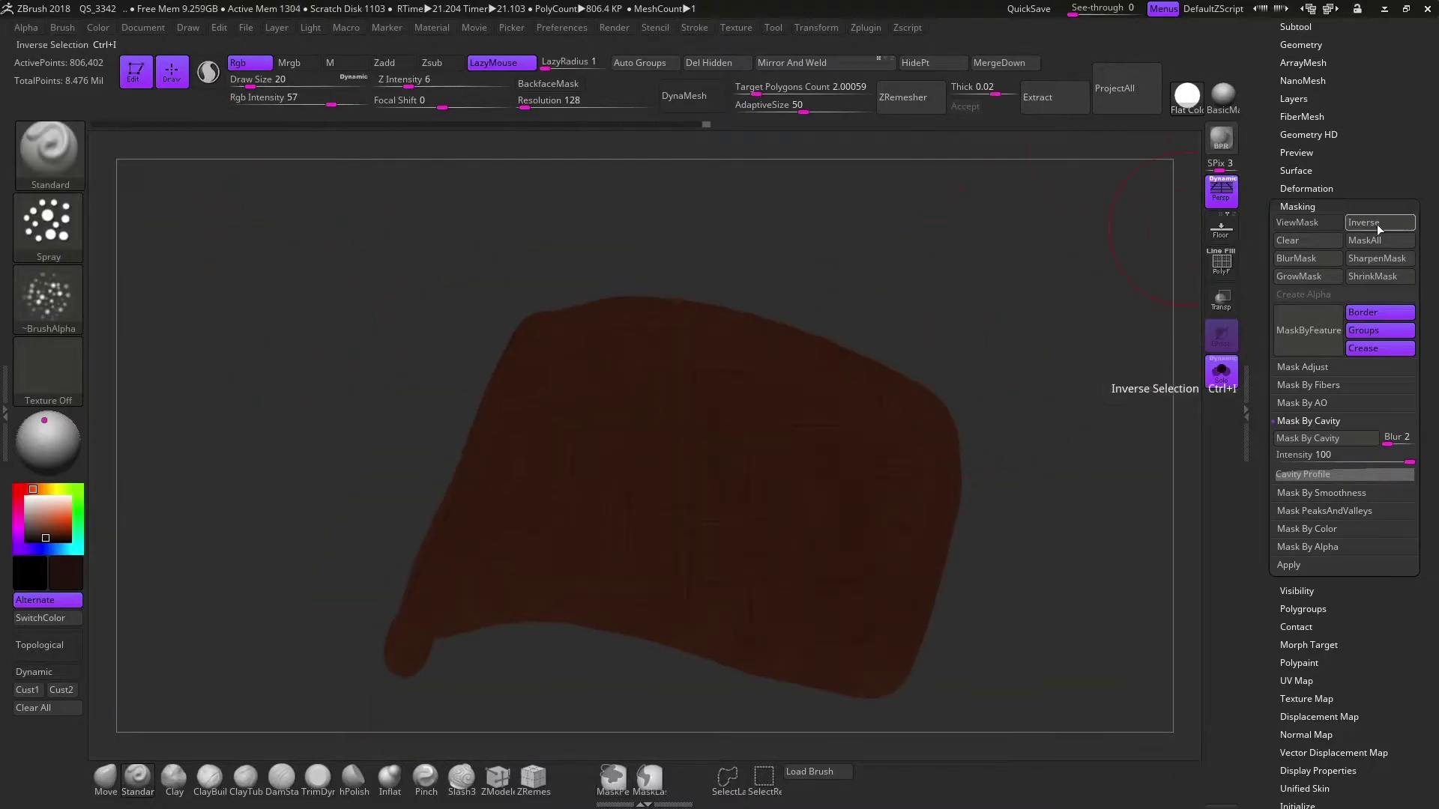
{"action": "left_click", "coordinate": [1283, 252]}
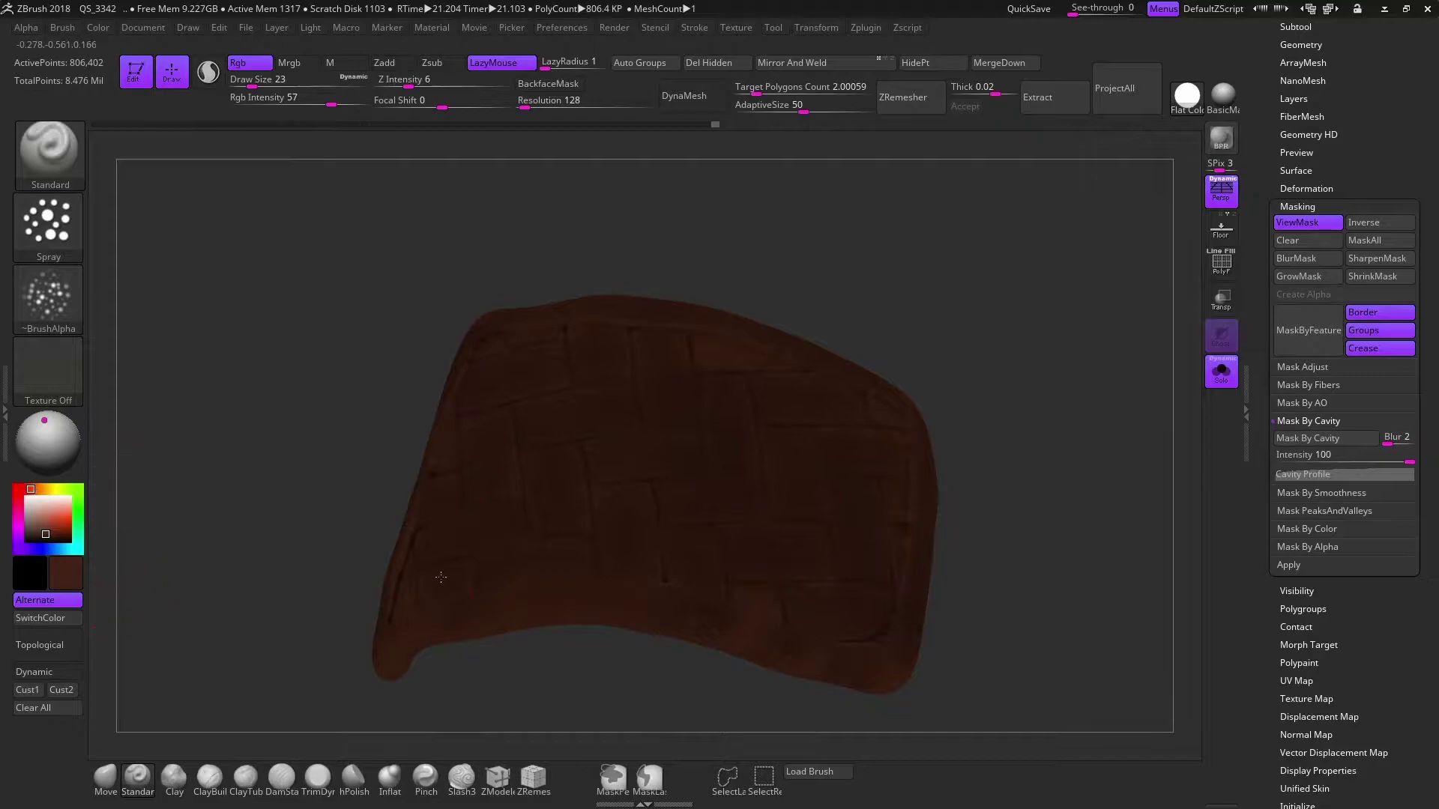
Try Color Spray, revert to plain Spray, and reframe the shoulder plate
{"action": "left_click", "coordinate": [48, 225]}
{"action": "left_click", "coordinate": [48, 225]}
{"action": "left_click", "coordinate": [427, 238]}
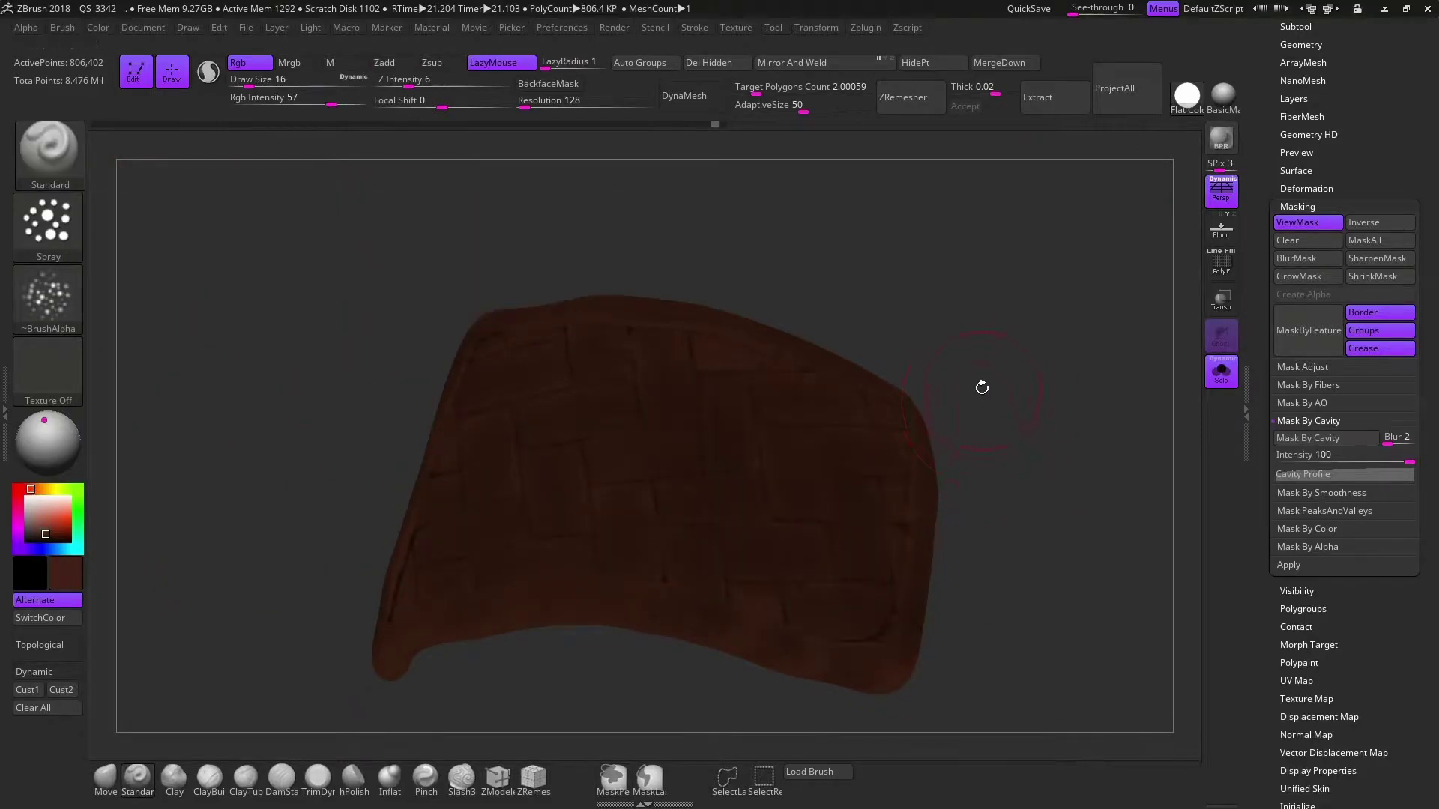
{"action": "left_click_drag", "start_coordinate": [982, 386], "coordinate": [689, 449], "text": "alt"}
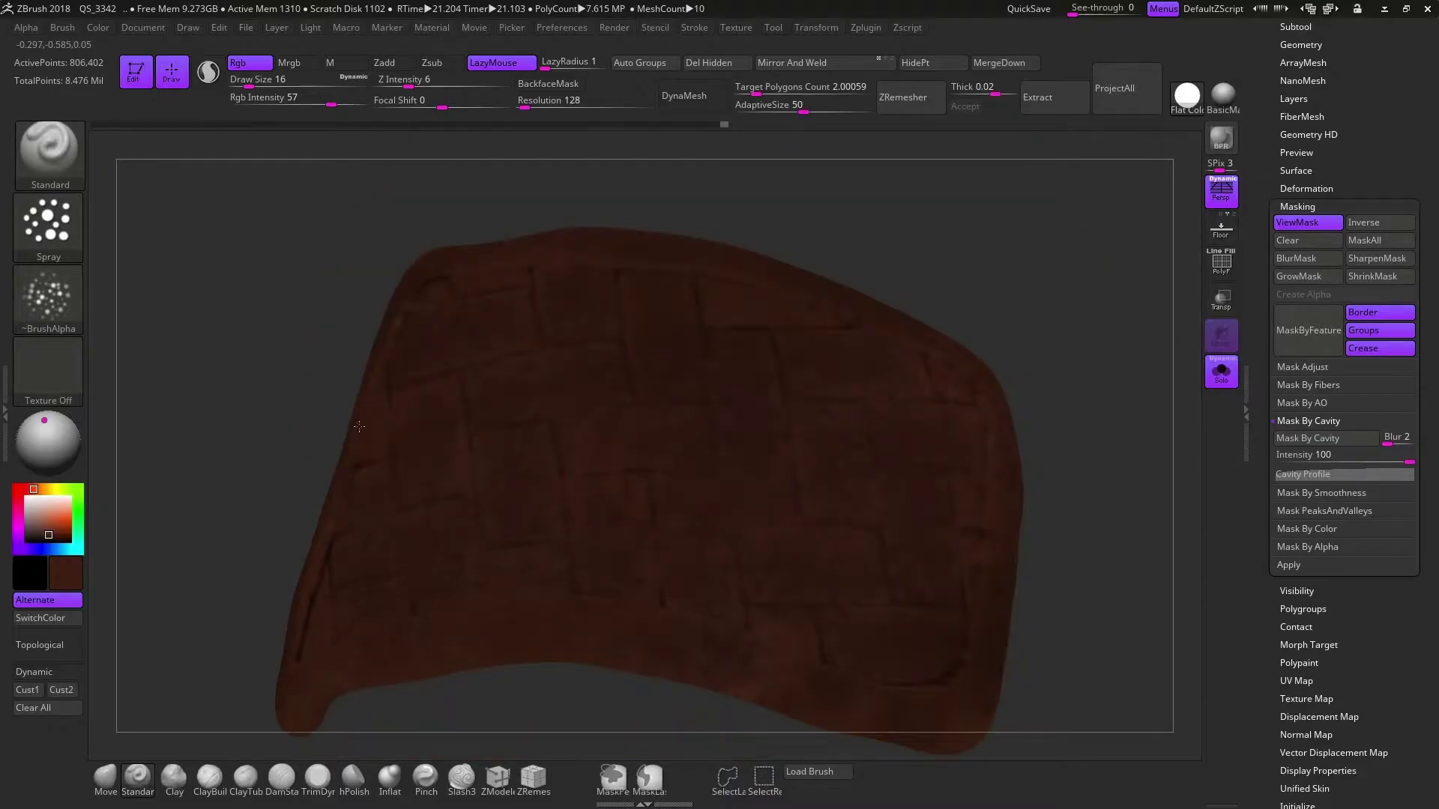
{"action": "left_click_drag", "start_coordinate": [1101, 301], "coordinate": [974, 315]}
{"action": "left_click", "coordinate": [48, 300]}
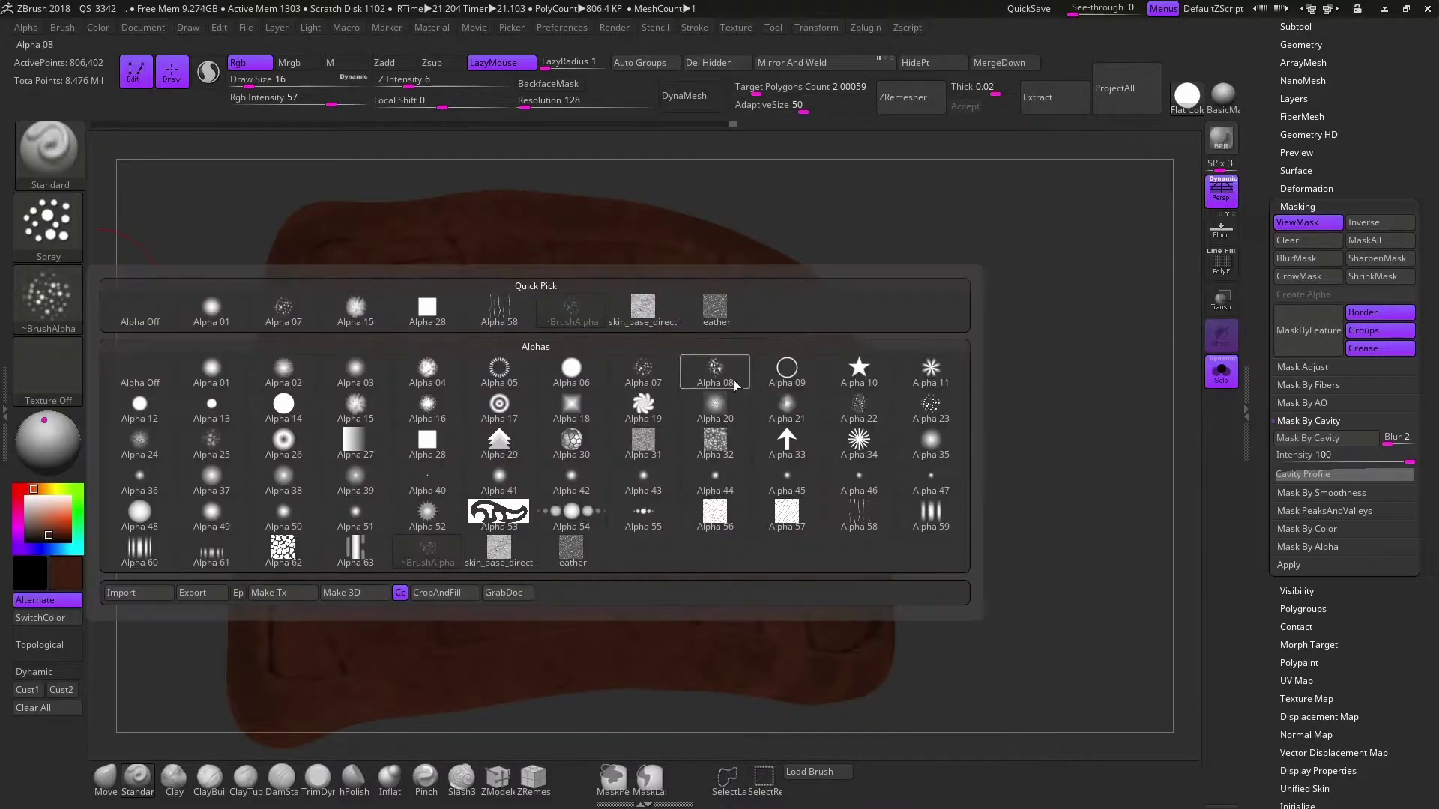
{"action": "mouse_move", "coordinate": [283, 442]}
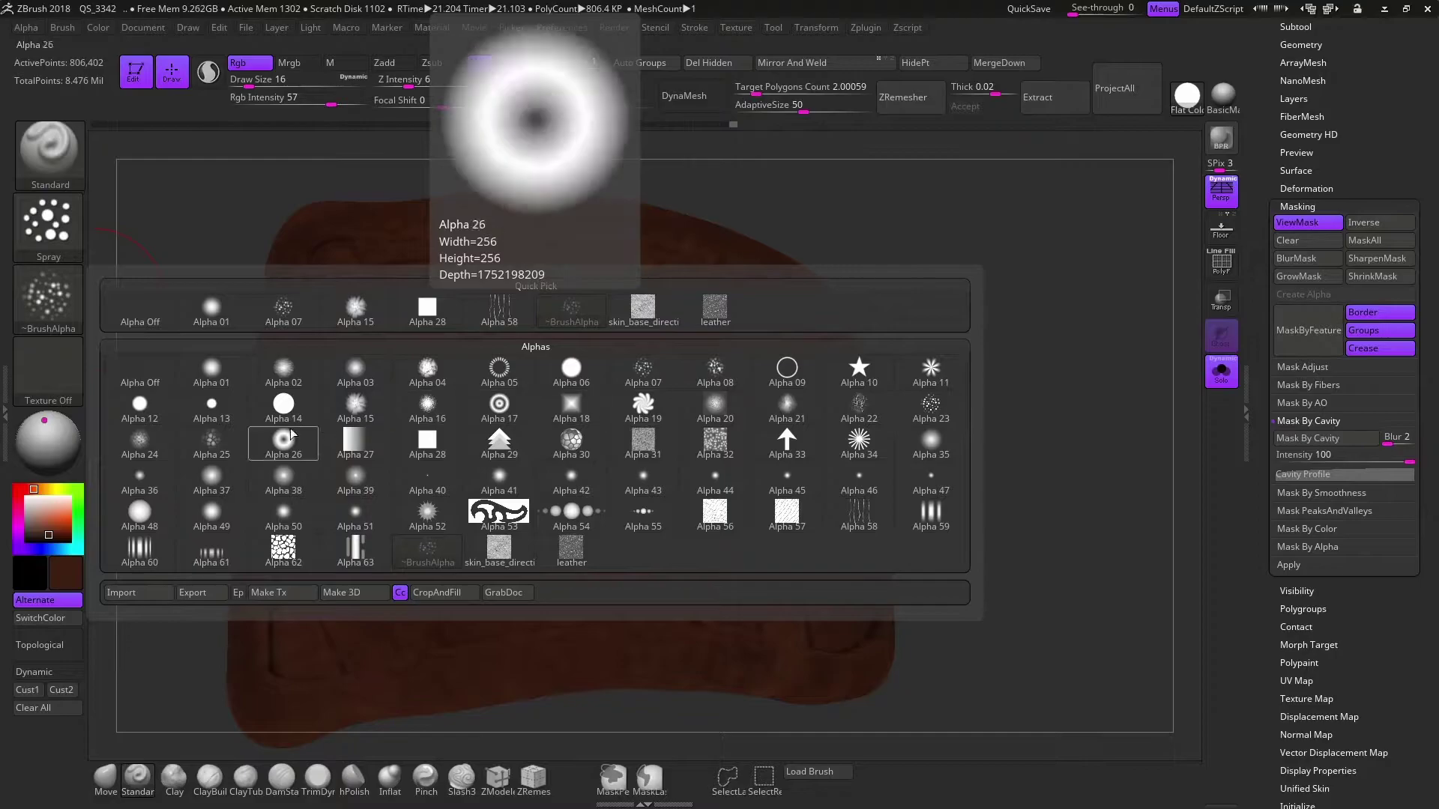
Spray uneven brown variation over the plate with Alpha 08 and a slightly larger brush
{"action": "left_click", "coordinate": [715, 369]}
{"action": "key", "text": "]"}
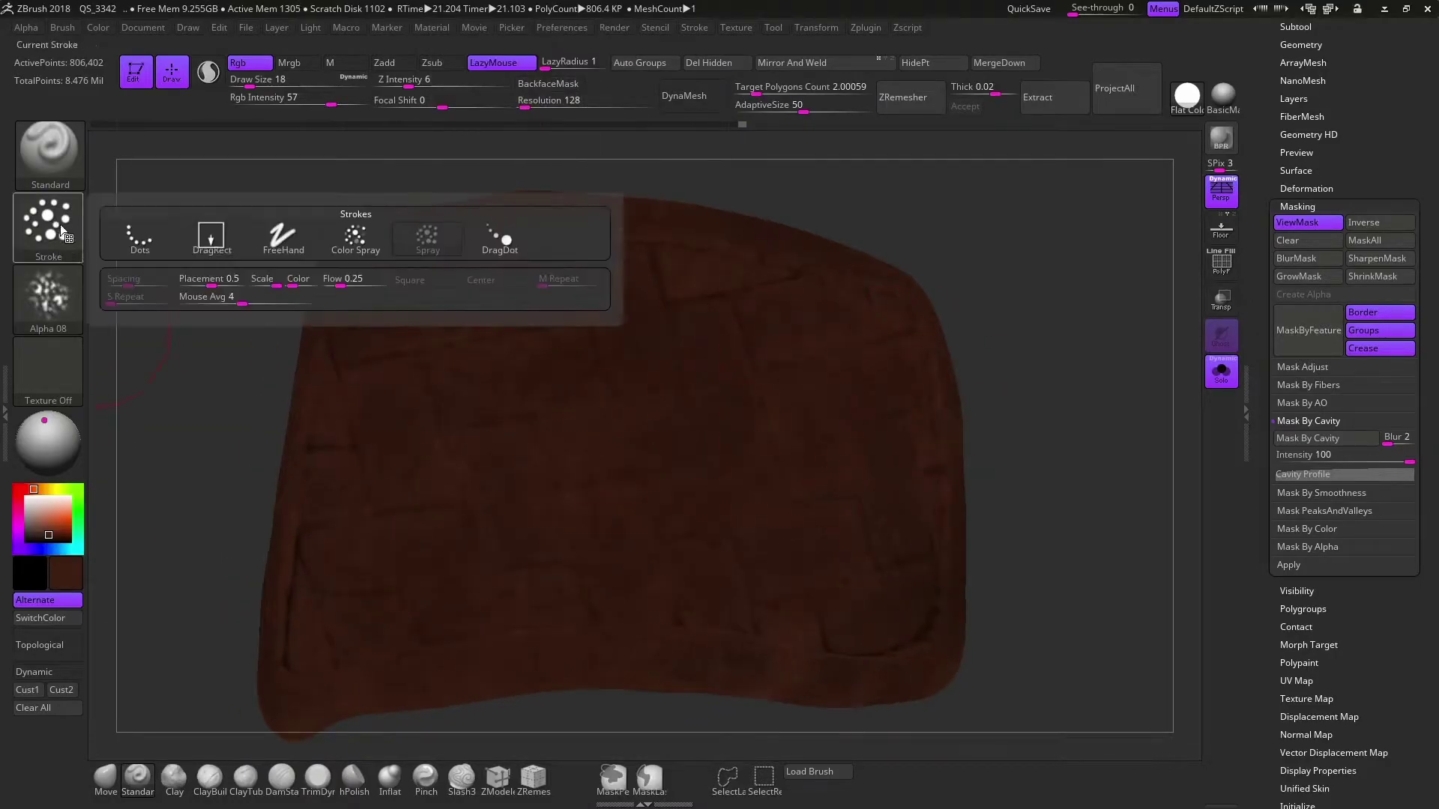
{"action": "left_click_drag", "start_coordinate": [293, 290], "coordinate": [1032, 429]}
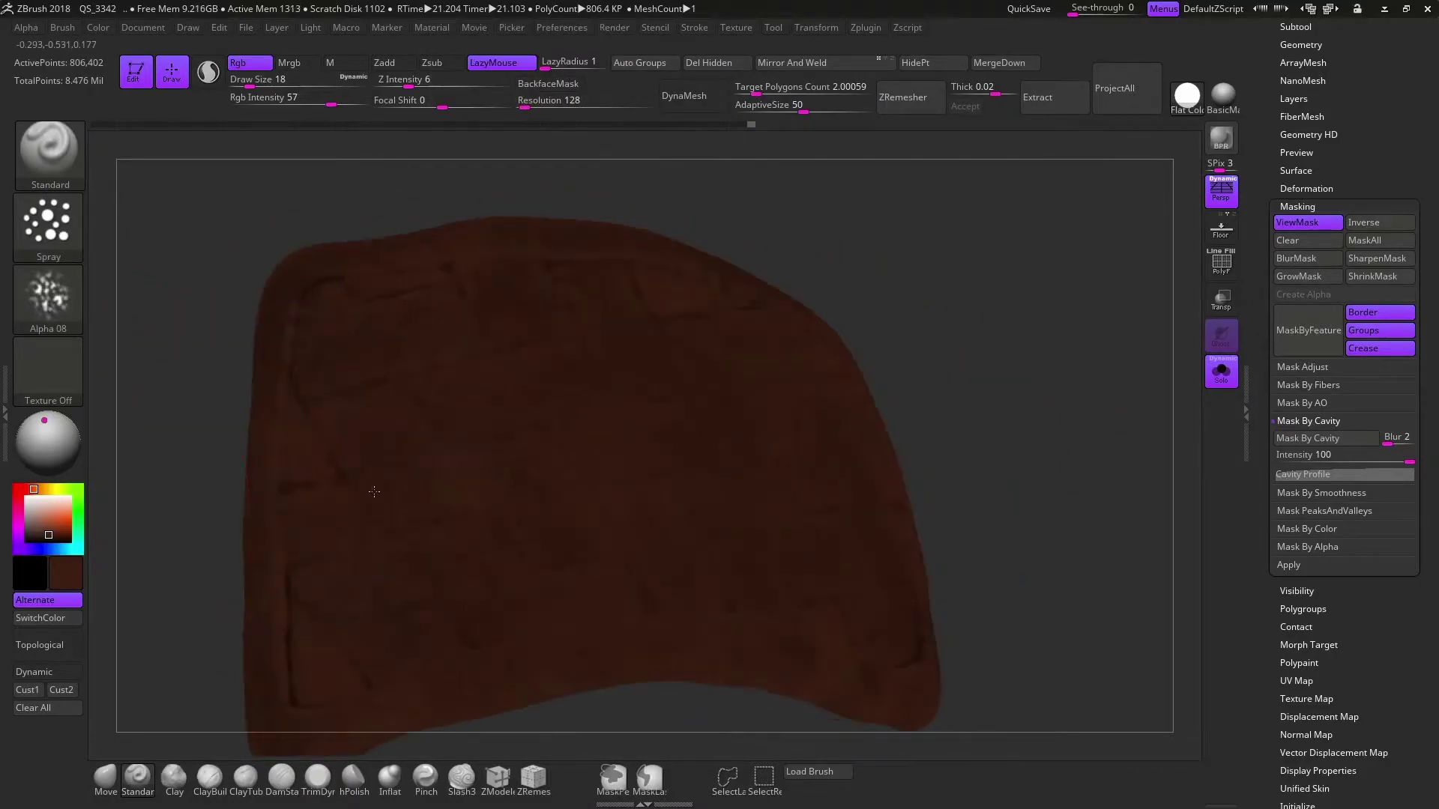
{"action": "left_click_drag", "start_coordinate": [769, 666], "coordinate": [1075, 574]}
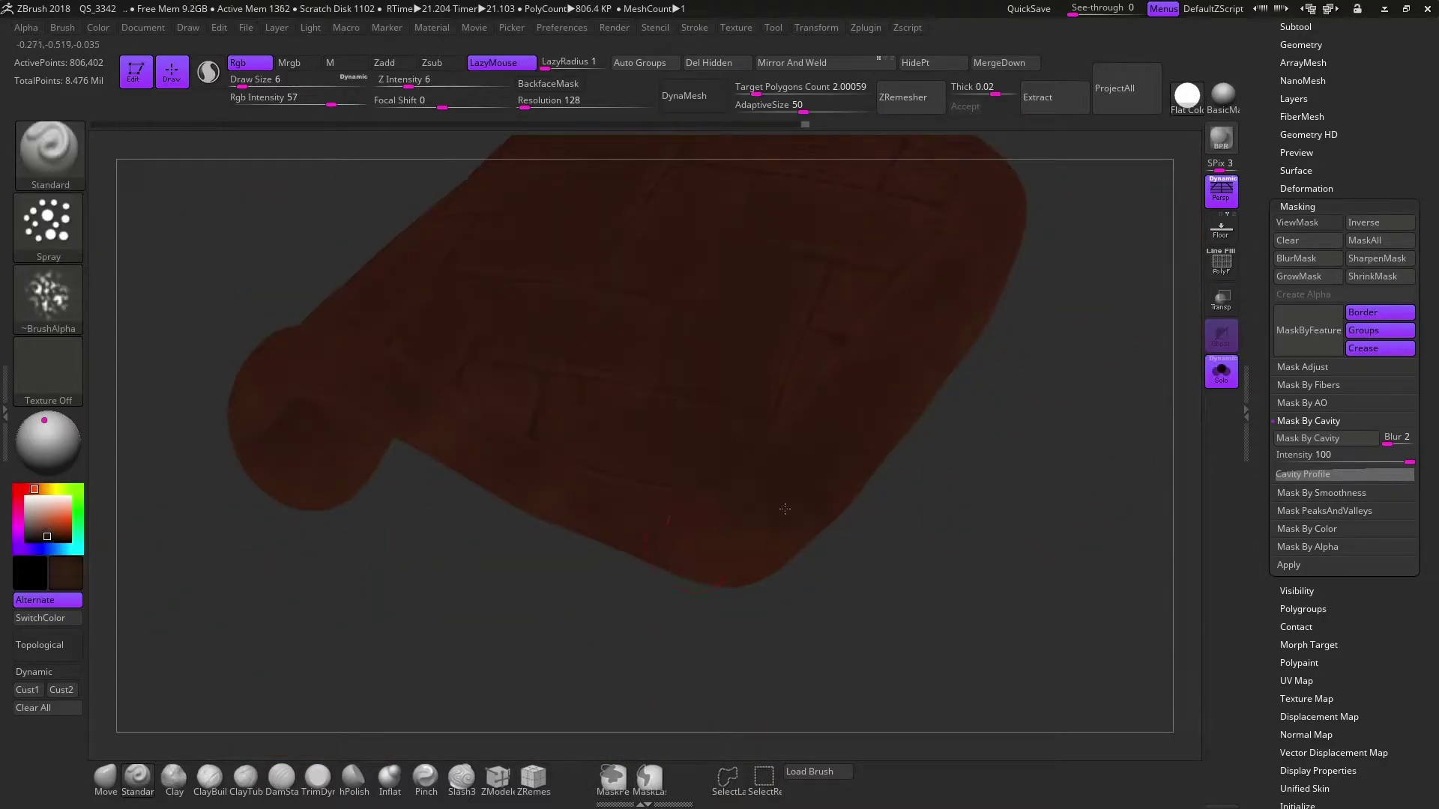
{"action": "right_click_drag", "start_coordinate": [647, 399], "coordinate": [614, 347], "text": "ctrl"}
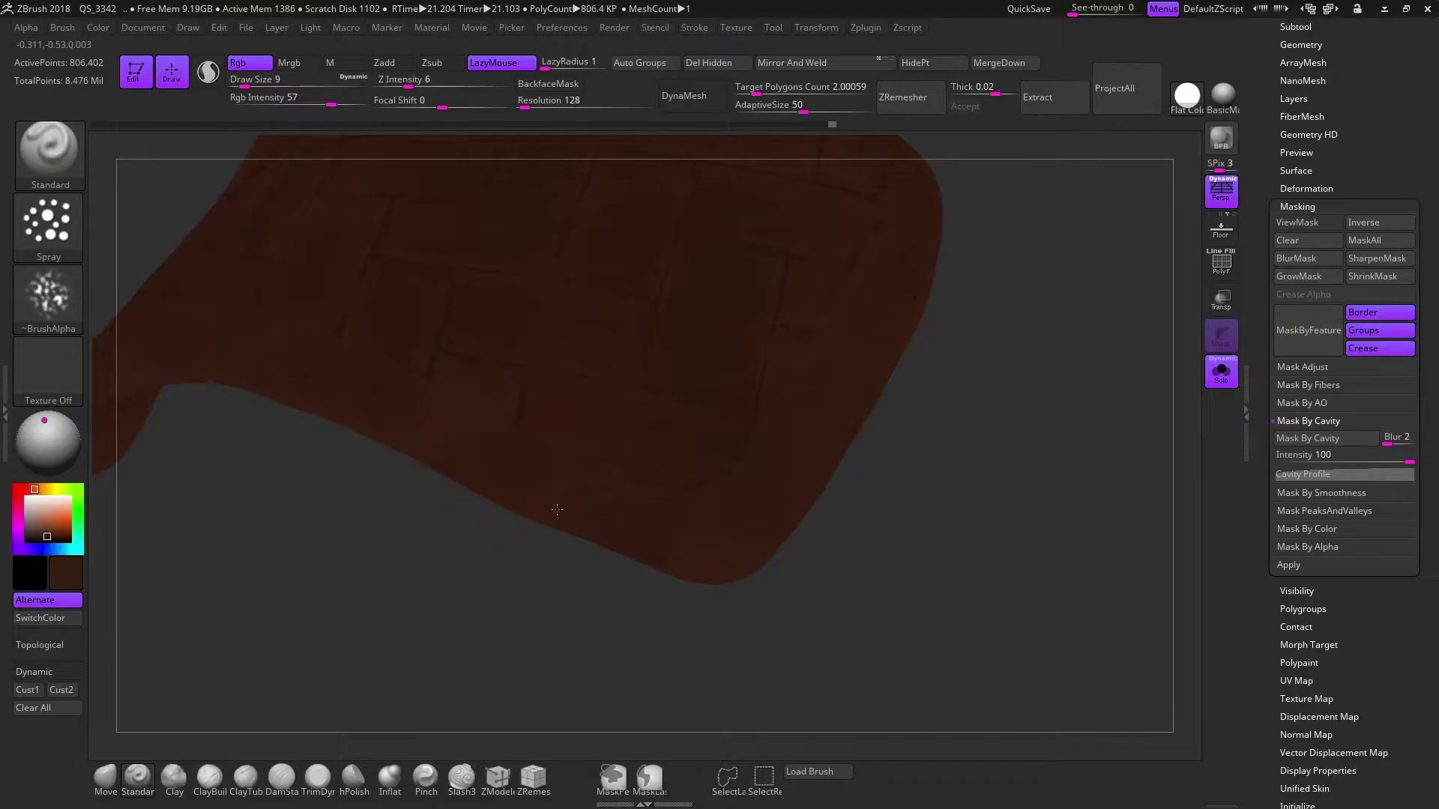
{"action": "right_click_drag", "start_coordinate": [557, 510], "coordinate": [837, 345]}
{"action": "right_click_drag", "start_coordinate": [955, 315], "coordinate": [1040, 337]}
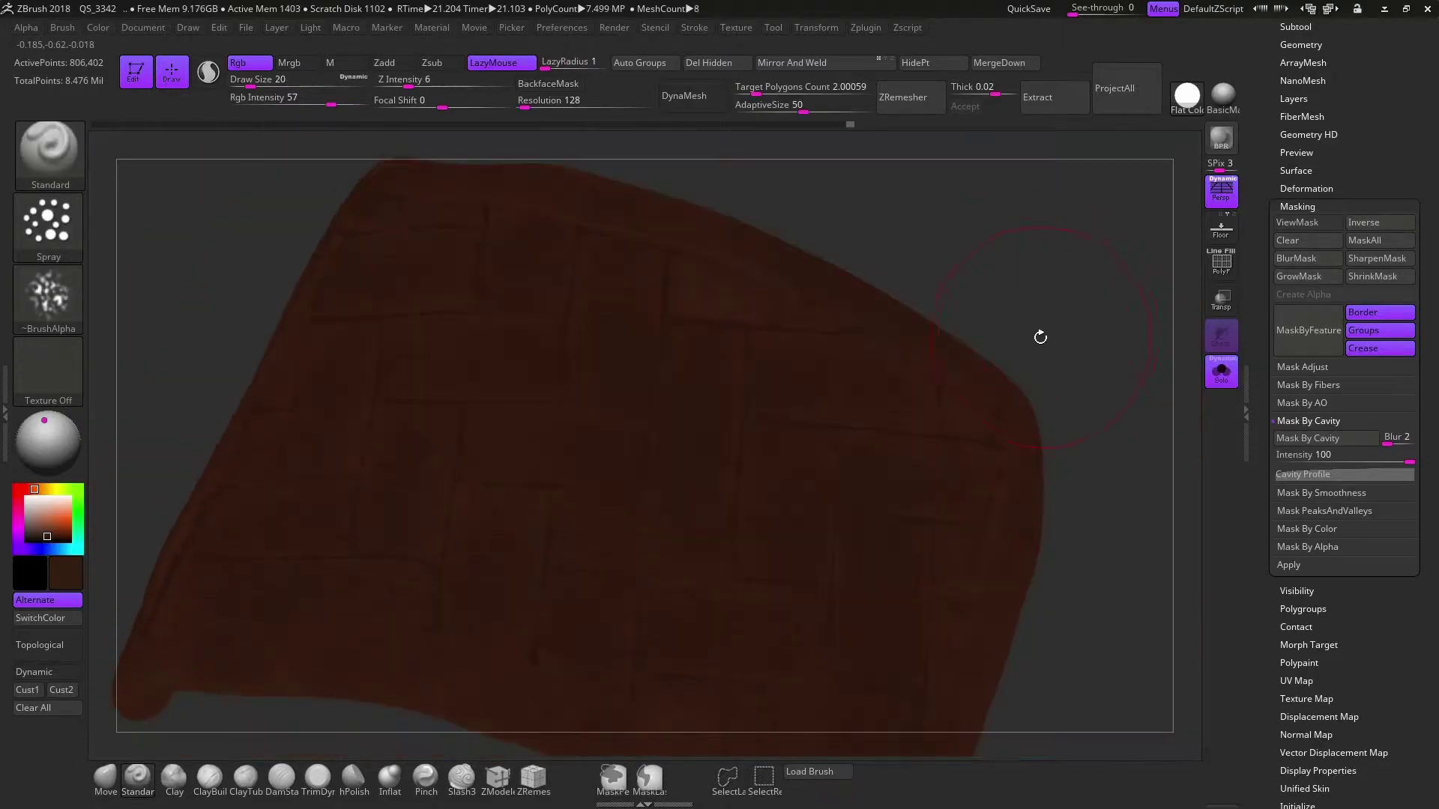
{"action": "right_click_drag", "start_coordinate": [448, 285], "coordinate": [338, 435]}
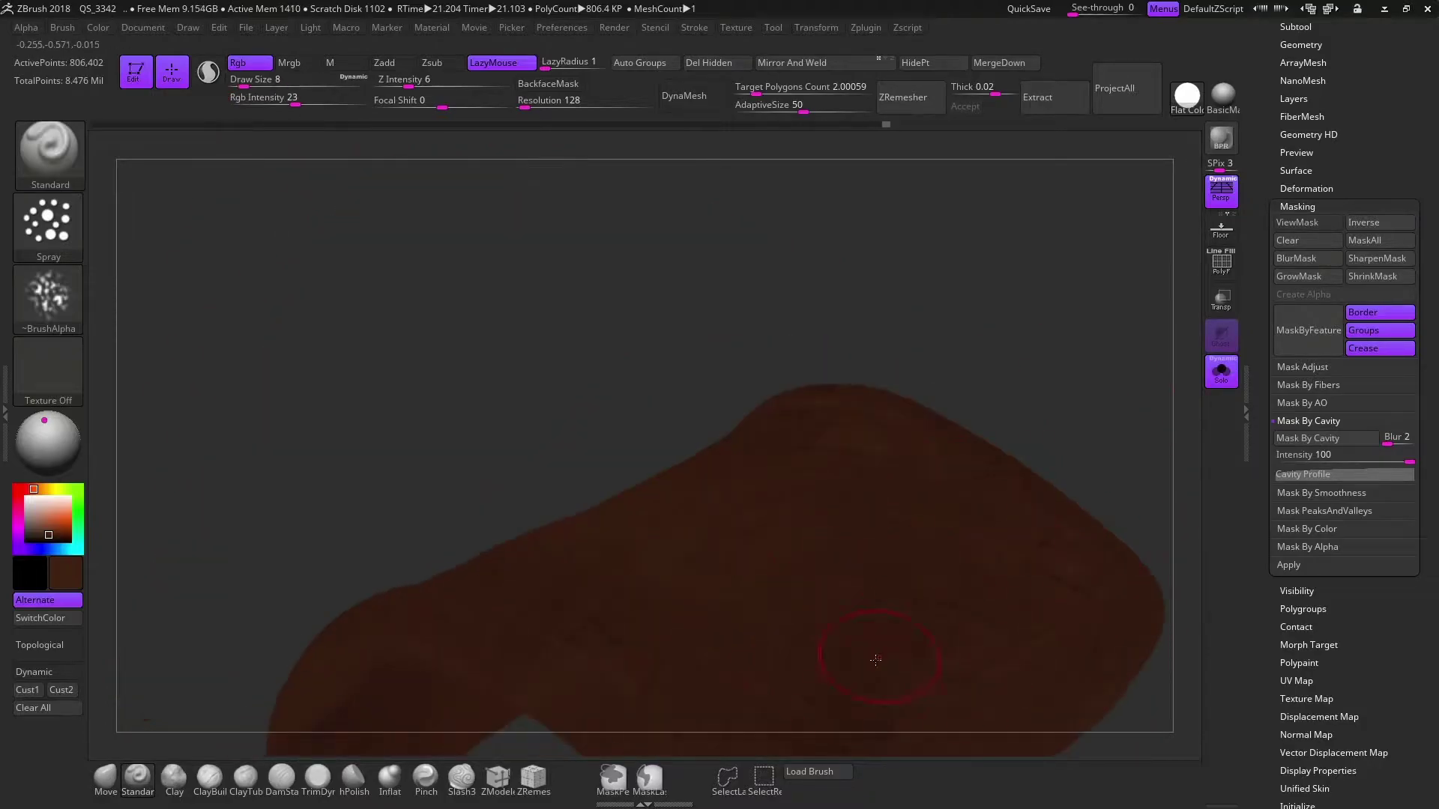
{"action": "right_click_drag", "start_coordinate": [810, 594], "coordinate": [431, 515]}
Lower Rgb intensity to 36, clear the mask, turn off Solo and hide the Váli body
{"action": "key", "text": "ctrl+h"}
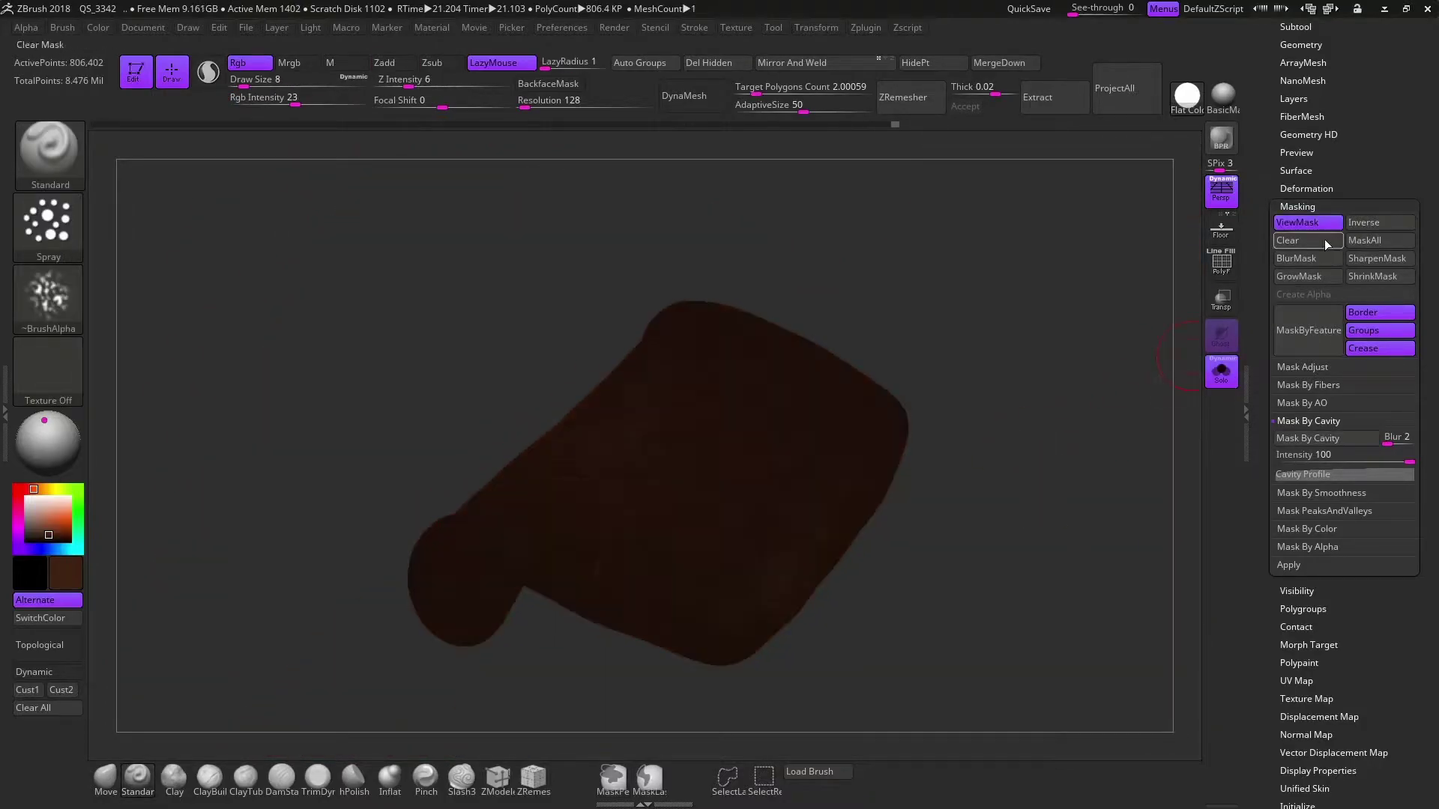
{"action": "right_click_drag", "start_coordinate": [1049, 360], "coordinate": [292, 356]}
{"action": "left_click_drag", "start_coordinate": [300, 103], "coordinate": [311, 103]}
{"action": "key", "text": "ctrl+h"}
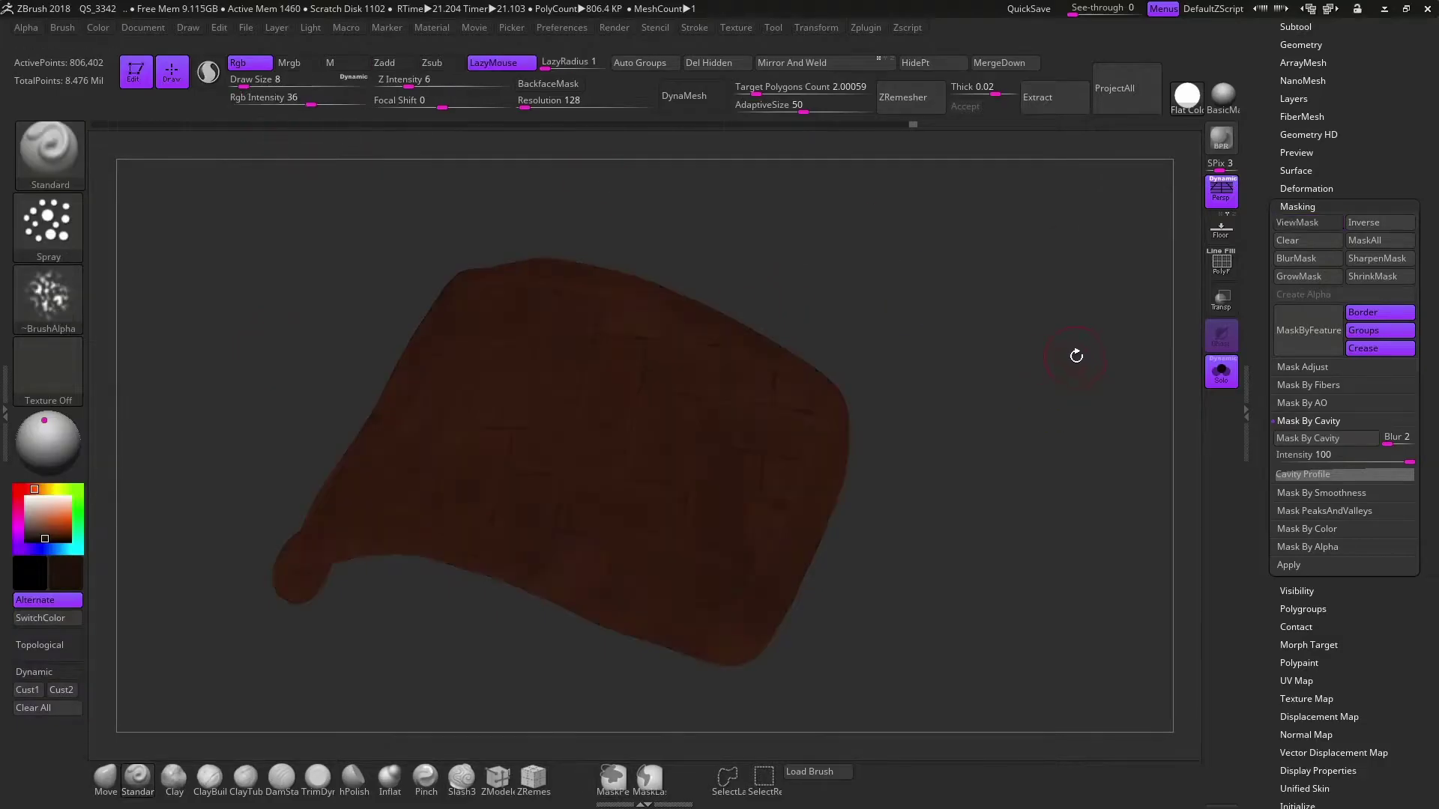
{"action": "left_click", "coordinate": [1222, 371]}
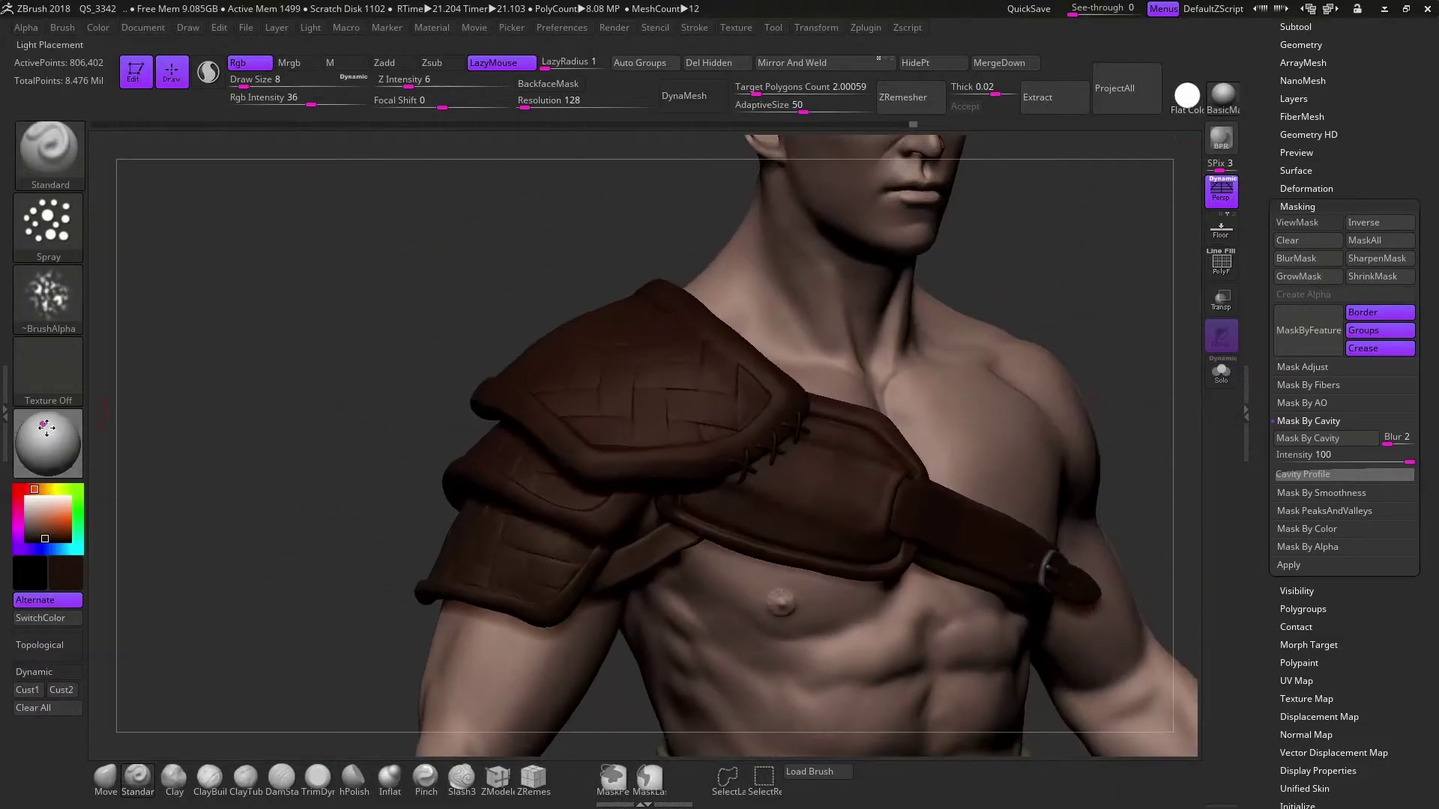
{"action": "right_click_drag", "start_coordinate": [936, 315], "coordinate": [1076, 307]}
{"action": "left_click", "coordinate": [1407, 150]}
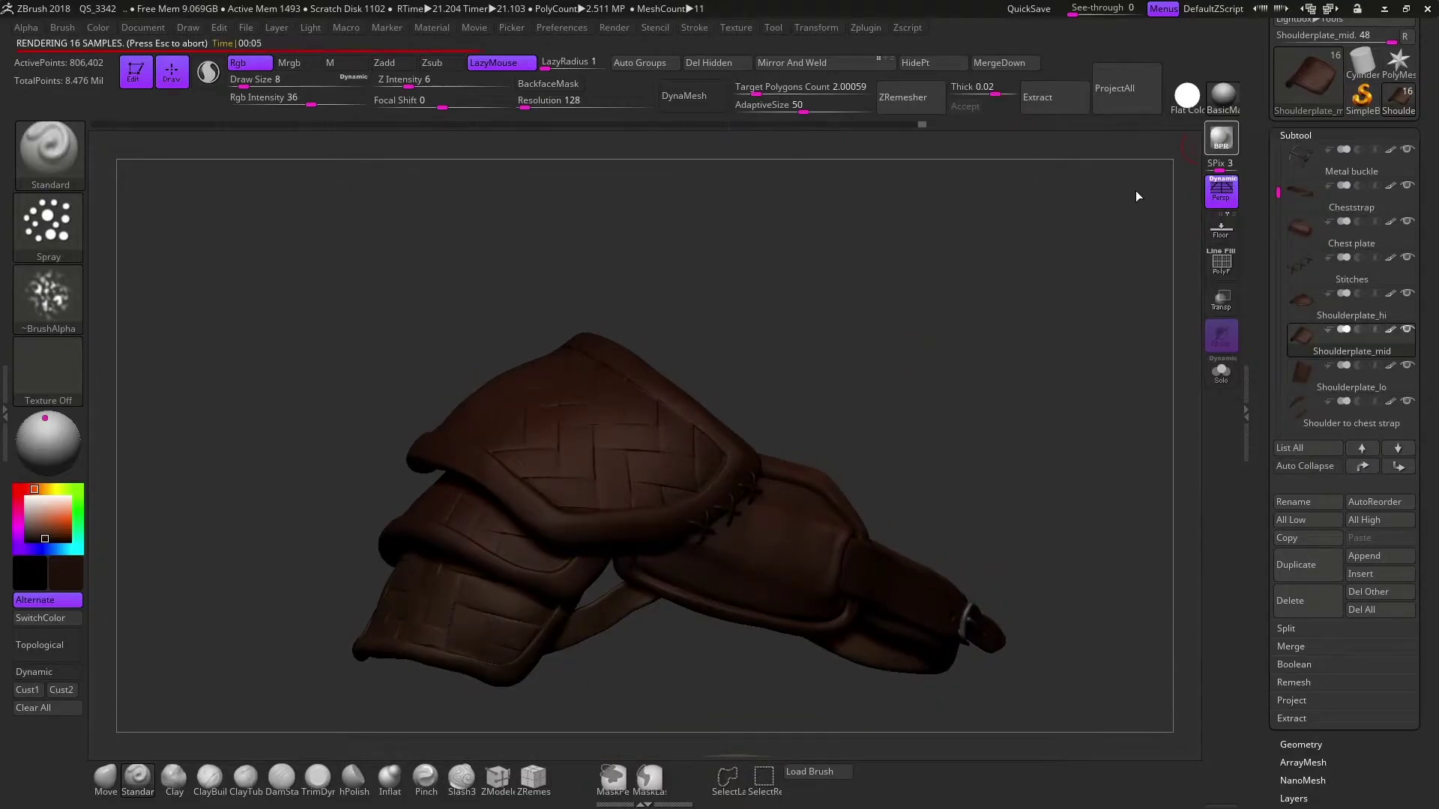
Reposition the light in Render settings and select the Shoulderplate_lo subtool
{"action": "left_click", "coordinate": [614, 27]}
{"action": "left_click", "coordinate": [659, 254]}
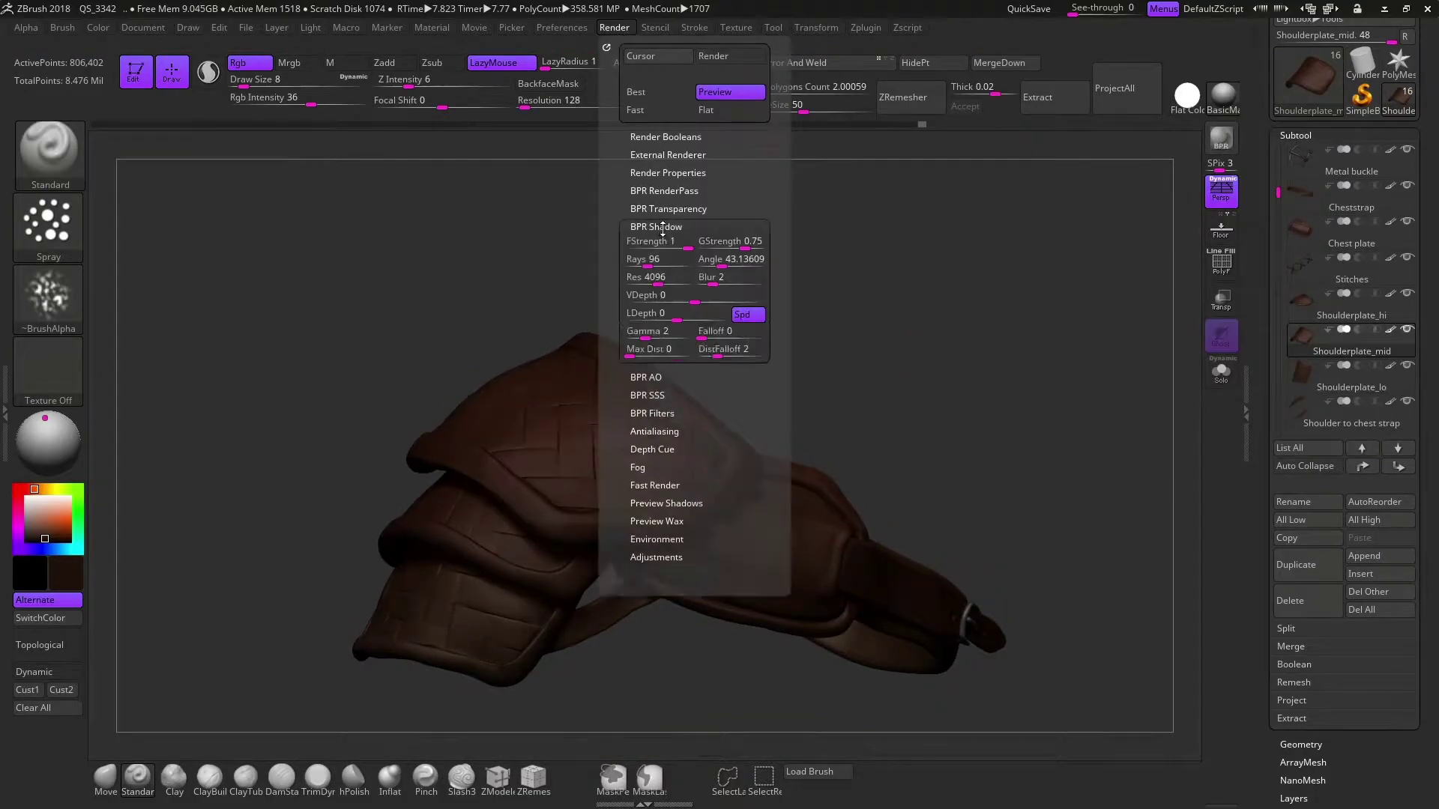
{"action": "left_click", "coordinate": [47, 429]}
{"action": "left_click_drag", "start_coordinate": [300, 420], "coordinate": [902, 369]}
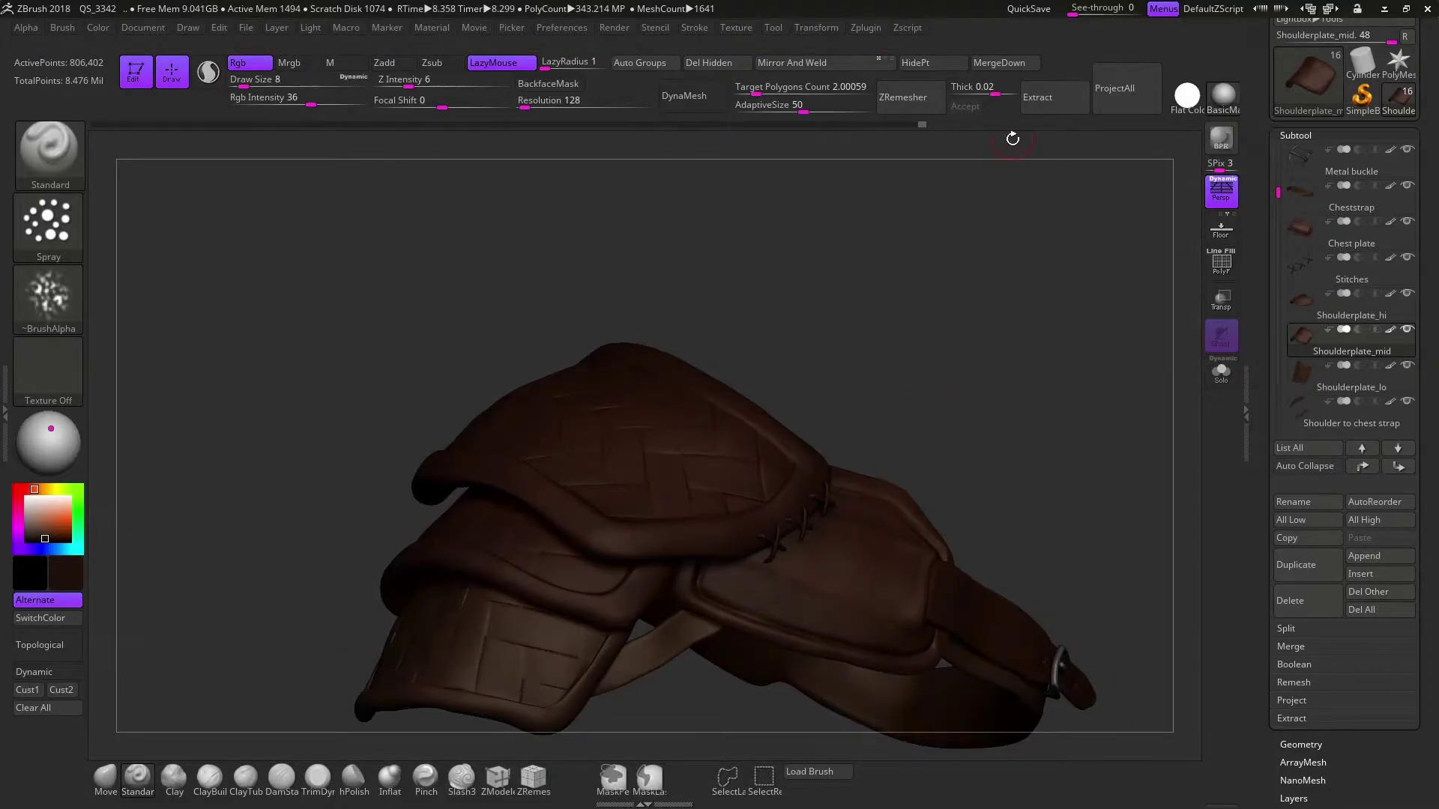
{"action": "left_click_drag", "start_coordinate": [926, 372], "coordinate": [703, 492]}
{"action": "left_click", "coordinate": [704, 493], "text": "alt"}
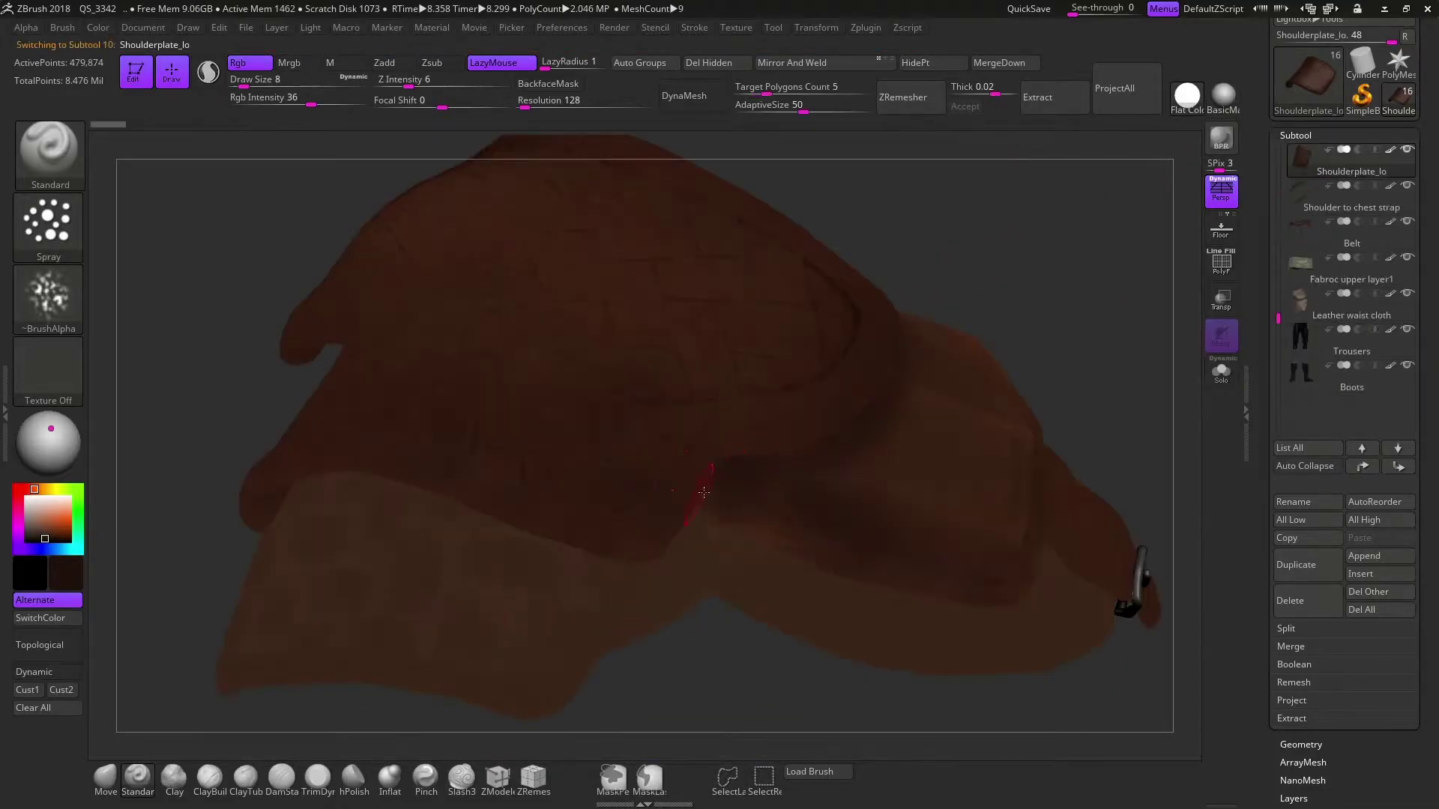
Isolate Shoulderplate_lo with a MatCap material, DragRect stroke, Rgb off and additive sculpting on
{"action": "left_click", "coordinate": [1221, 371]}
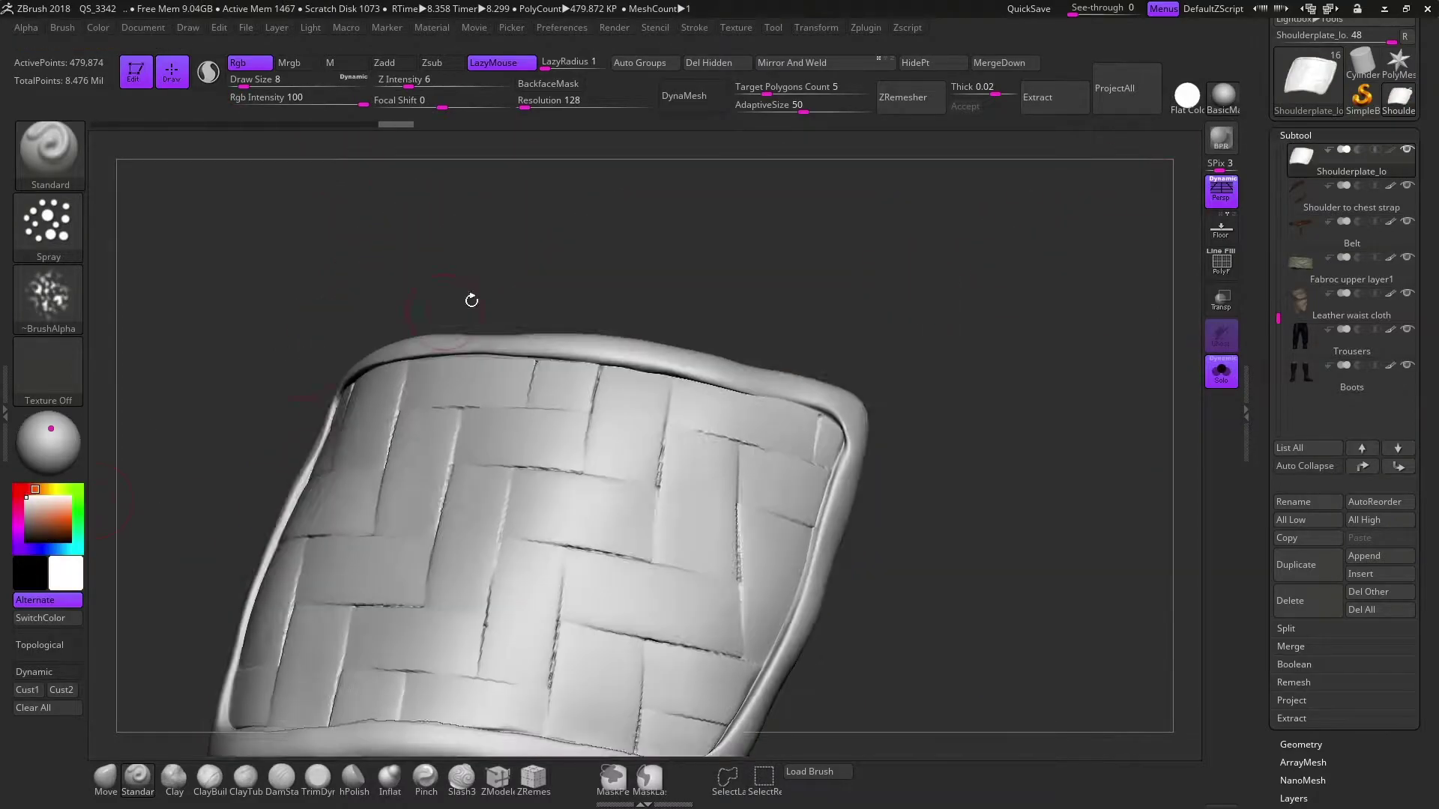
{"action": "left_click_drag", "start_coordinate": [471, 301], "coordinate": [570, 248]}
{"action": "left_click", "coordinate": [1221, 96]}
{"action": "left_click", "coordinate": [663, 160]}
{"action": "left_click", "coordinate": [48, 225]}
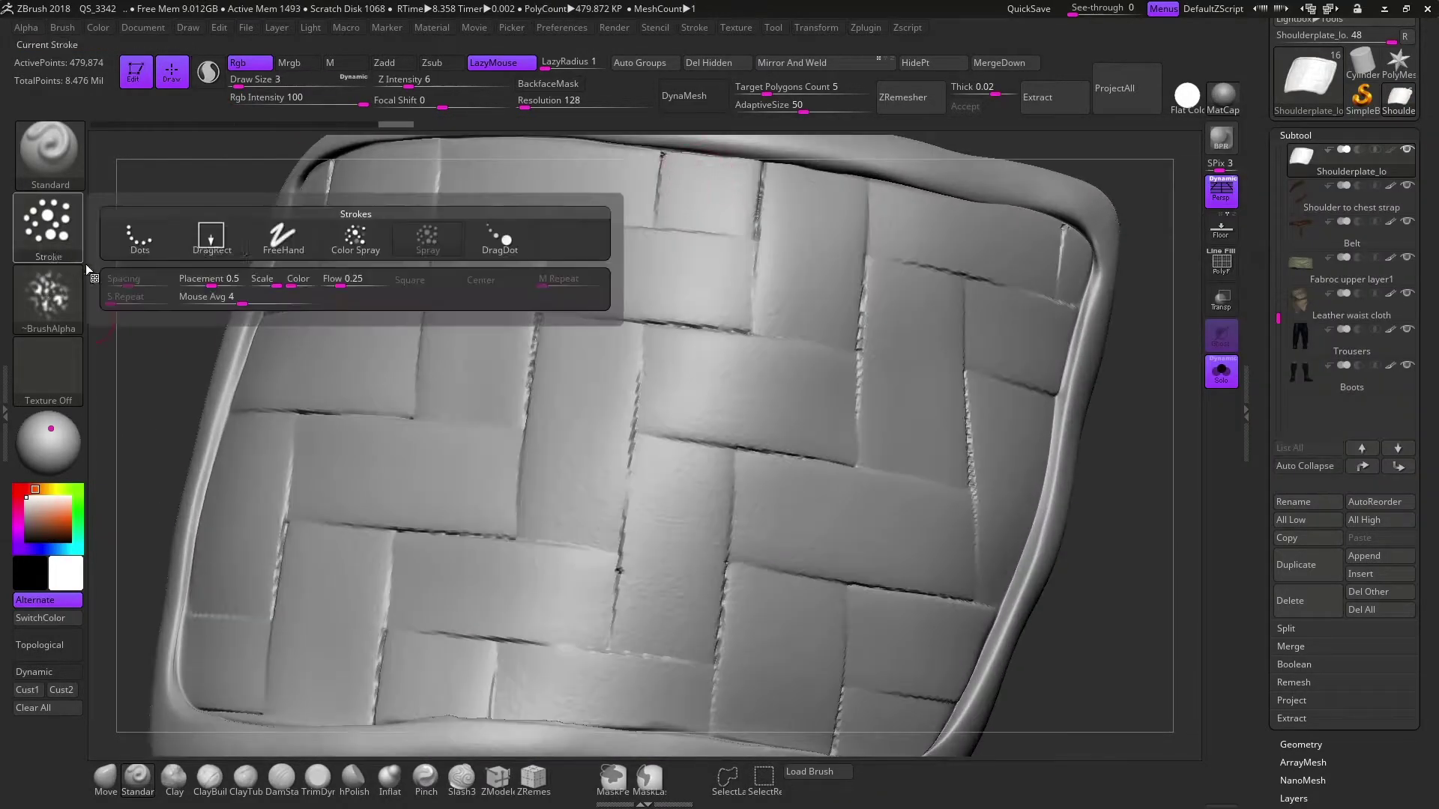
{"action": "left_click", "coordinate": [212, 235]}
{"action": "left_click", "coordinate": [237, 62]}
{"action": "left_click", "coordinate": [384, 62]}
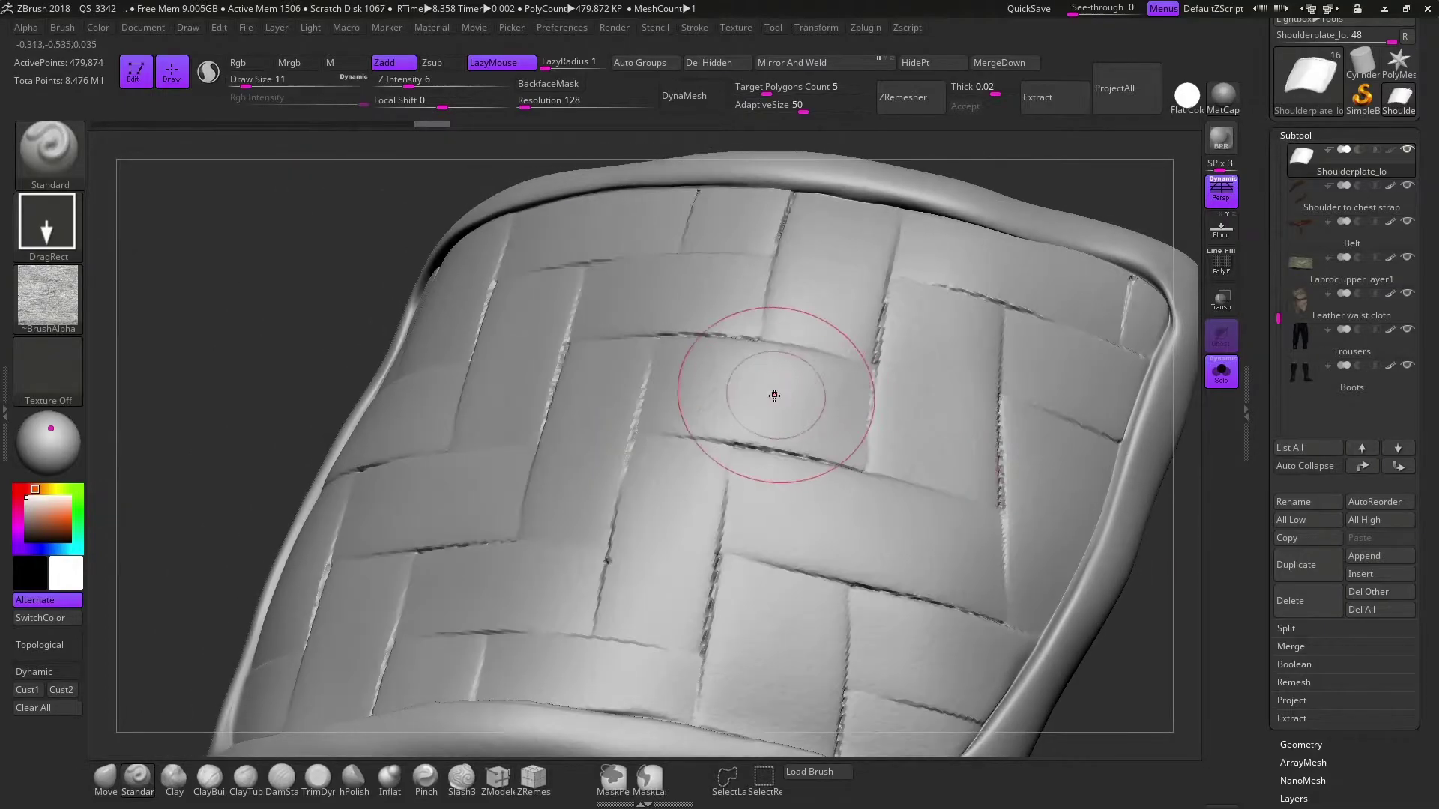
Orbit and zoom around the woven plate to inspect the weave gaps and rims
{"action": "left_click_drag", "start_coordinate": [713, 273], "coordinate": [587, 429]}
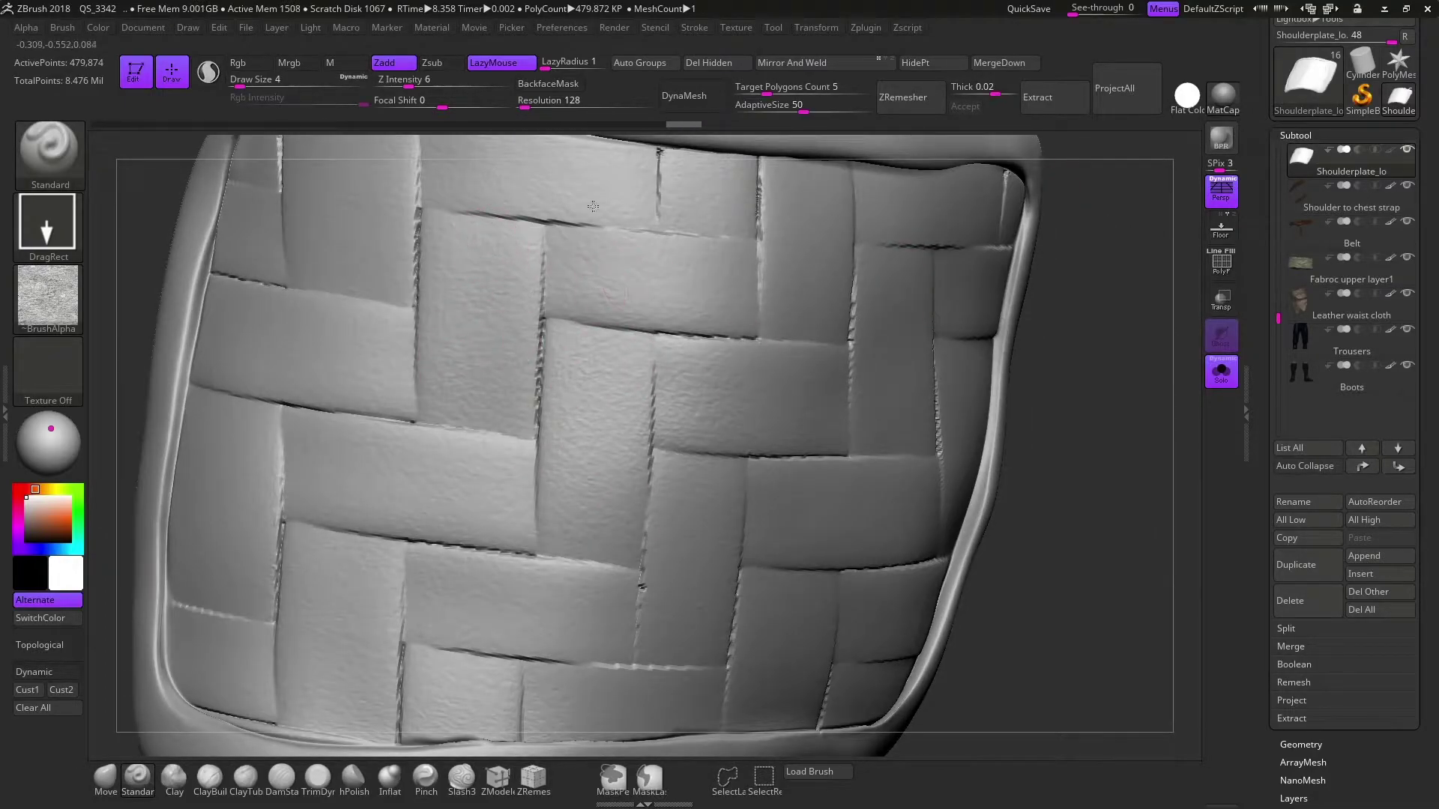
{"action": "right_click_drag", "start_coordinate": [837, 253], "coordinate": [828, 239]}
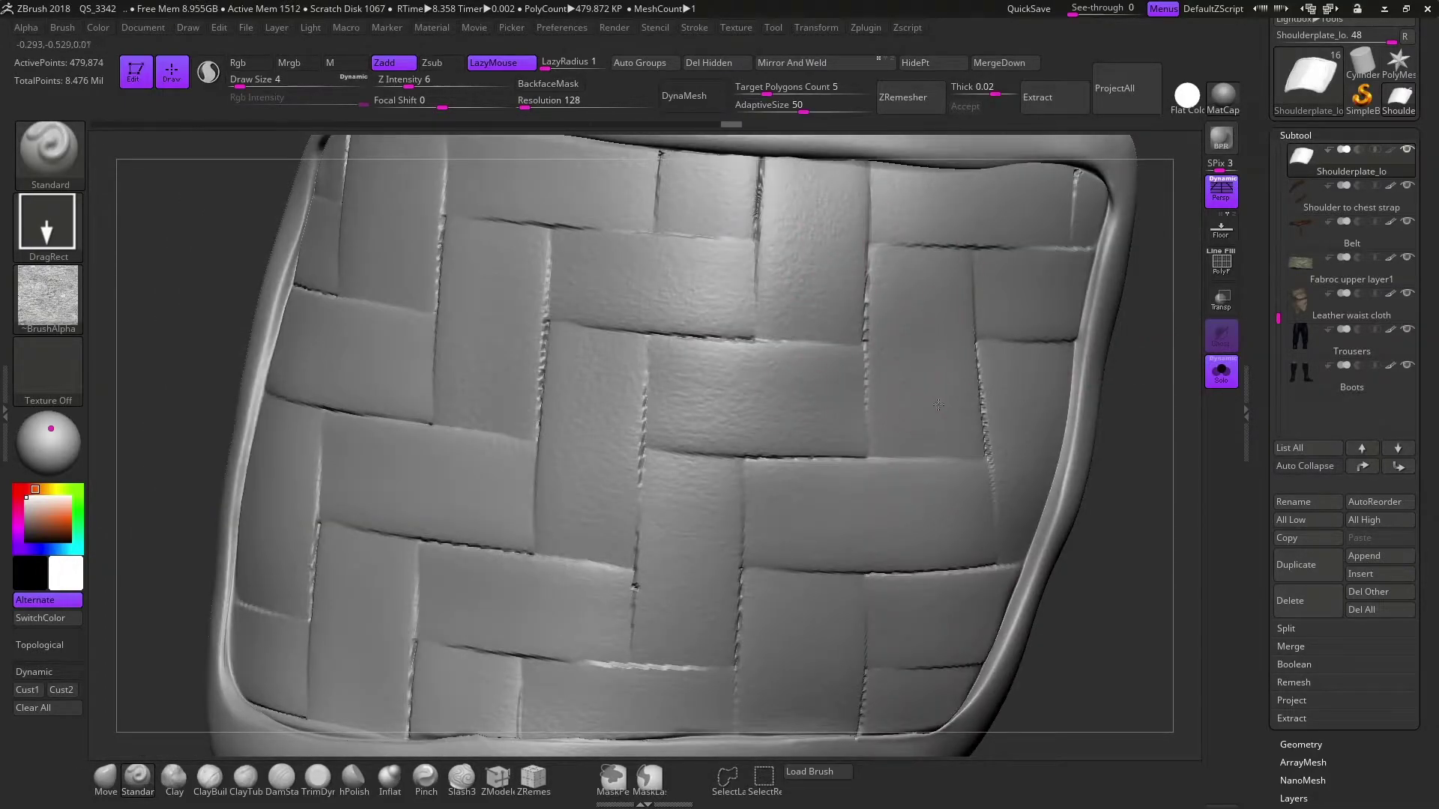
{"action": "left_click_drag", "start_coordinate": [1123, 447], "coordinate": [932, 522]}
{"action": "right_click_drag", "start_coordinate": [827, 682], "coordinate": [954, 520]}
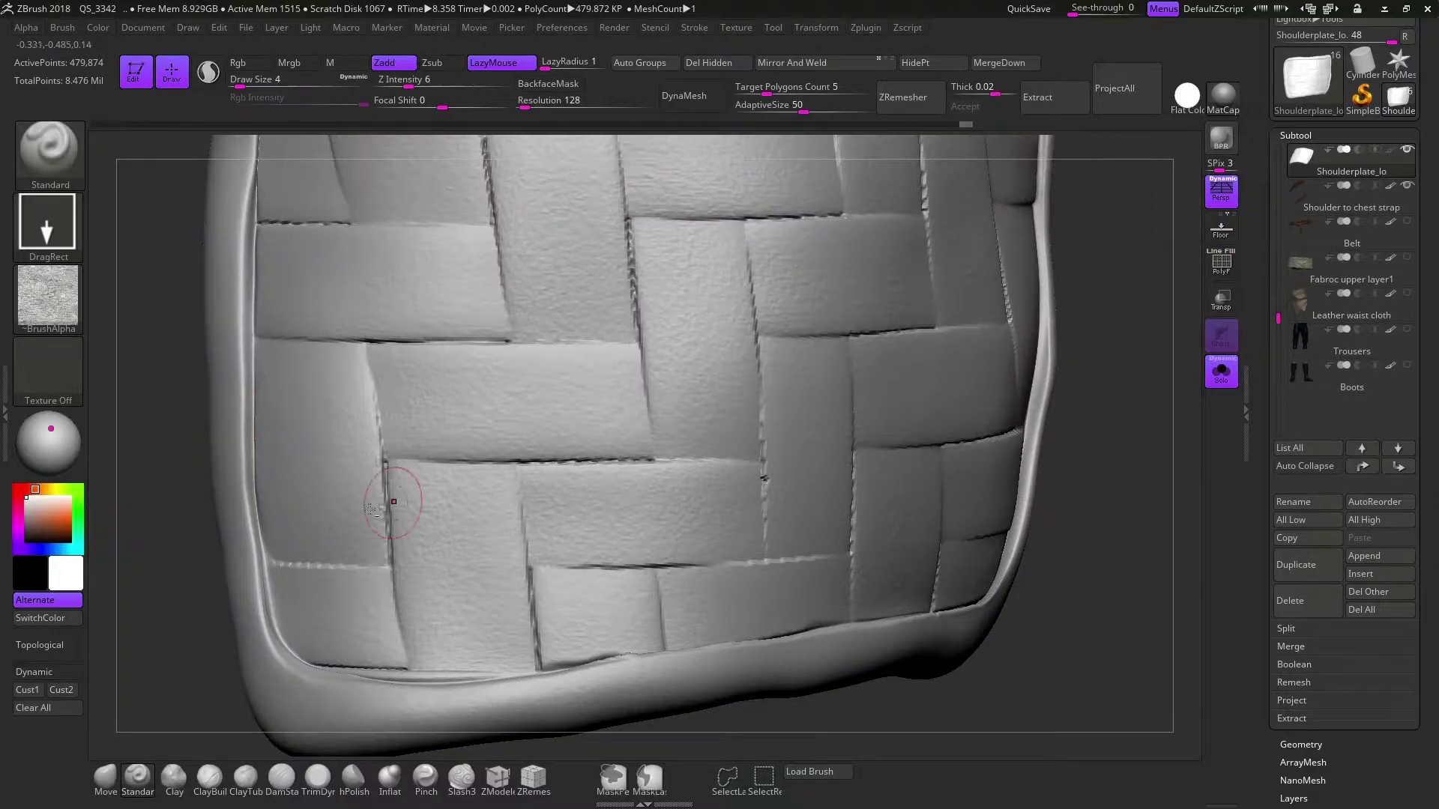
{"action": "mouse_move", "coordinate": [622, 595]}
{"action": "right_mouse_down"}
{"action": "mouse_move", "coordinate": [844, 587]}
{"action": "mouse_move", "coordinate": [983, 368]}
{"action": "right_mouse_up"}
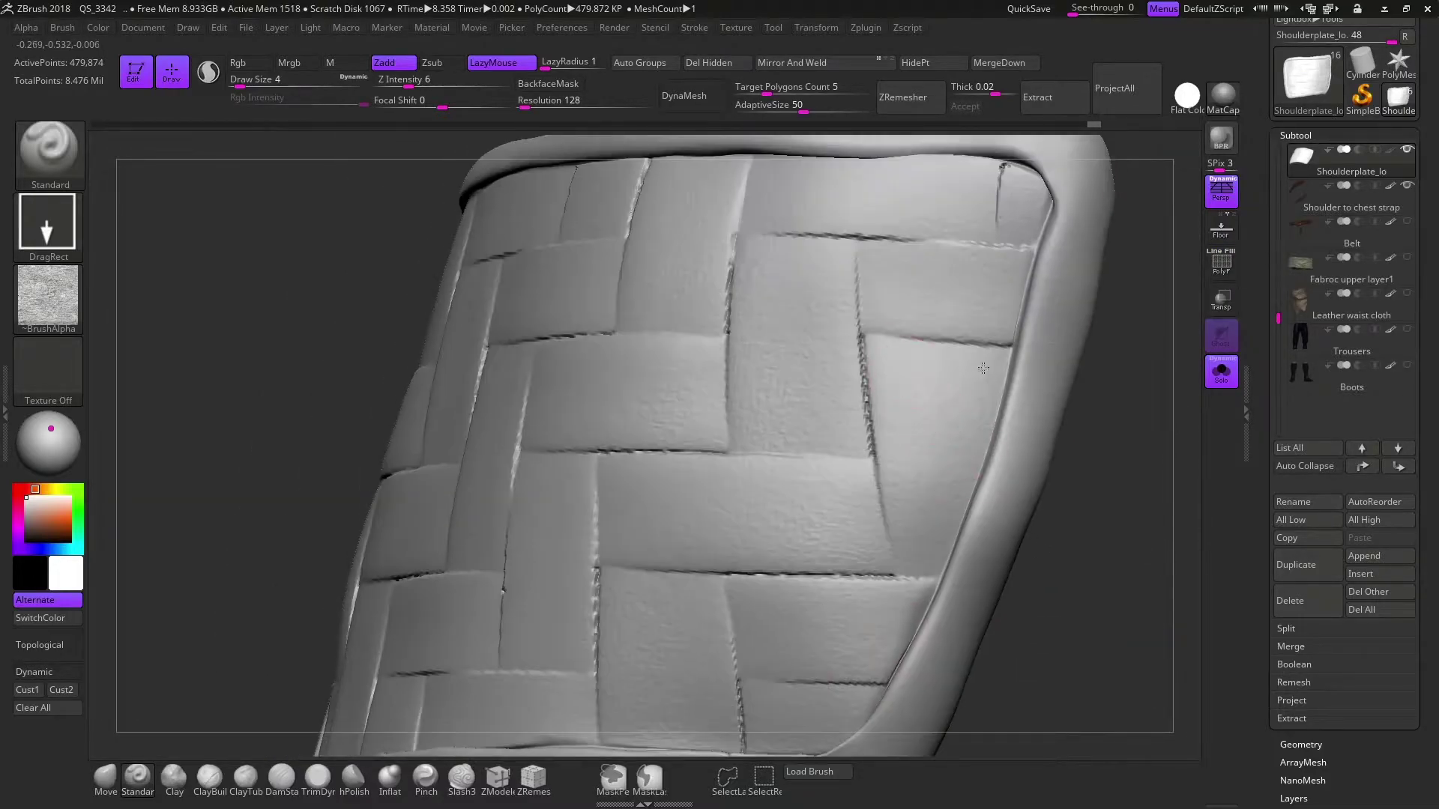
{"action": "right_click_drag", "start_coordinate": [898, 293], "coordinate": [893, 303]}
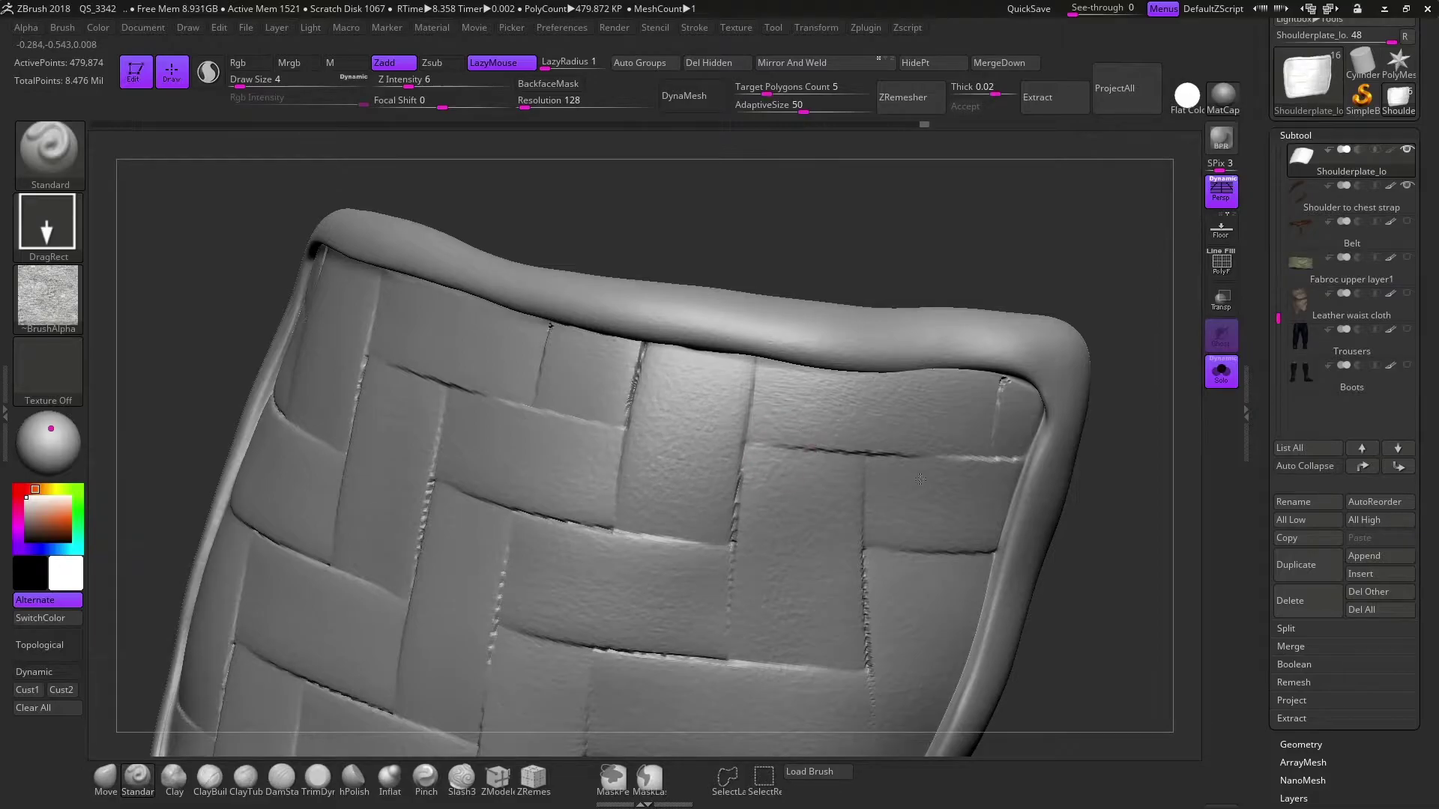
{"action": "mouse_move", "coordinate": [661, 254]}
{"action": "right_mouse_down"}
{"action": "mouse_move", "coordinate": [427, 311]}
{"action": "mouse_move", "coordinate": [385, 392]}
{"action": "mouse_move", "coordinate": [643, 367]}
{"action": "right_mouse_up"}
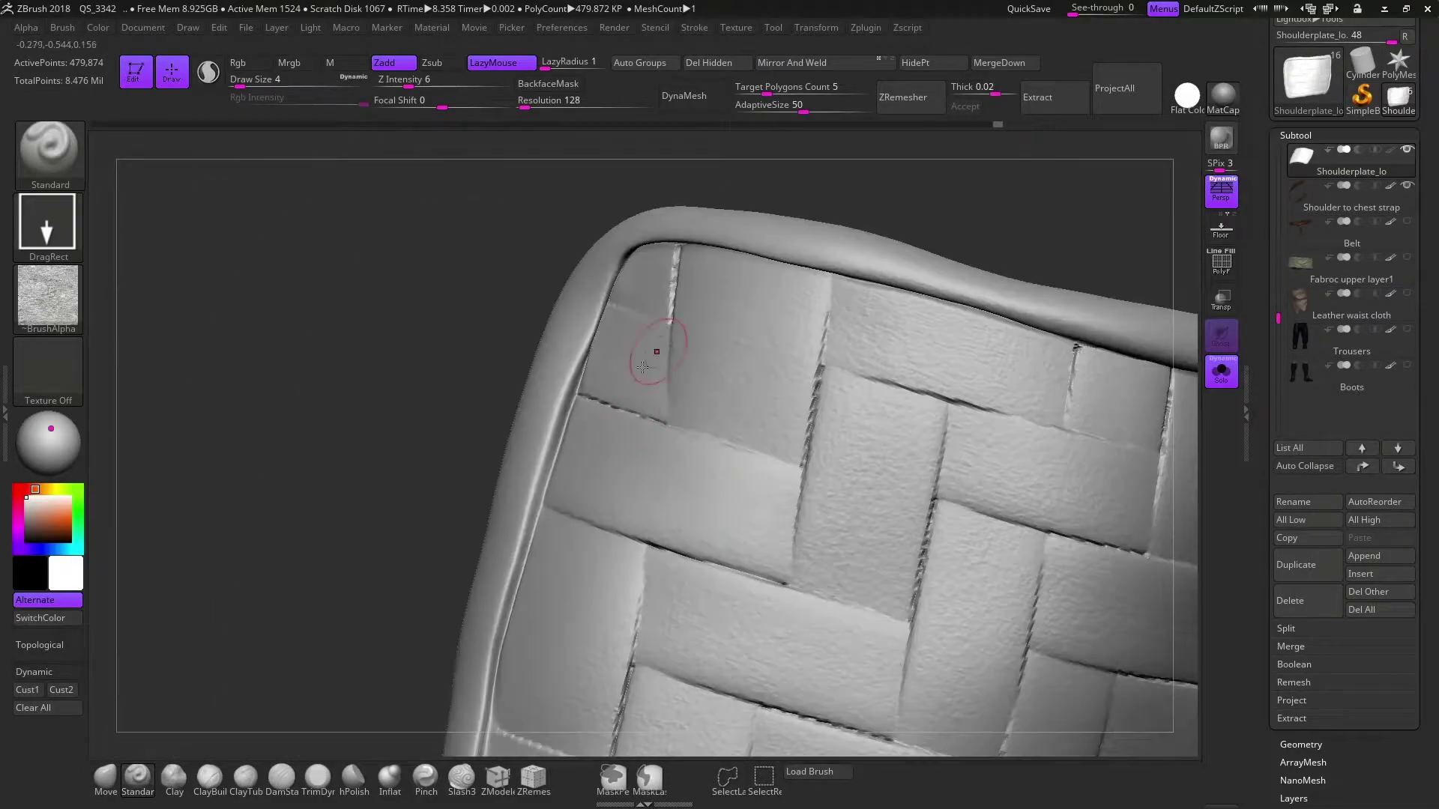
{"action": "right_click_drag", "start_coordinate": [738, 356], "coordinate": [395, 392]}
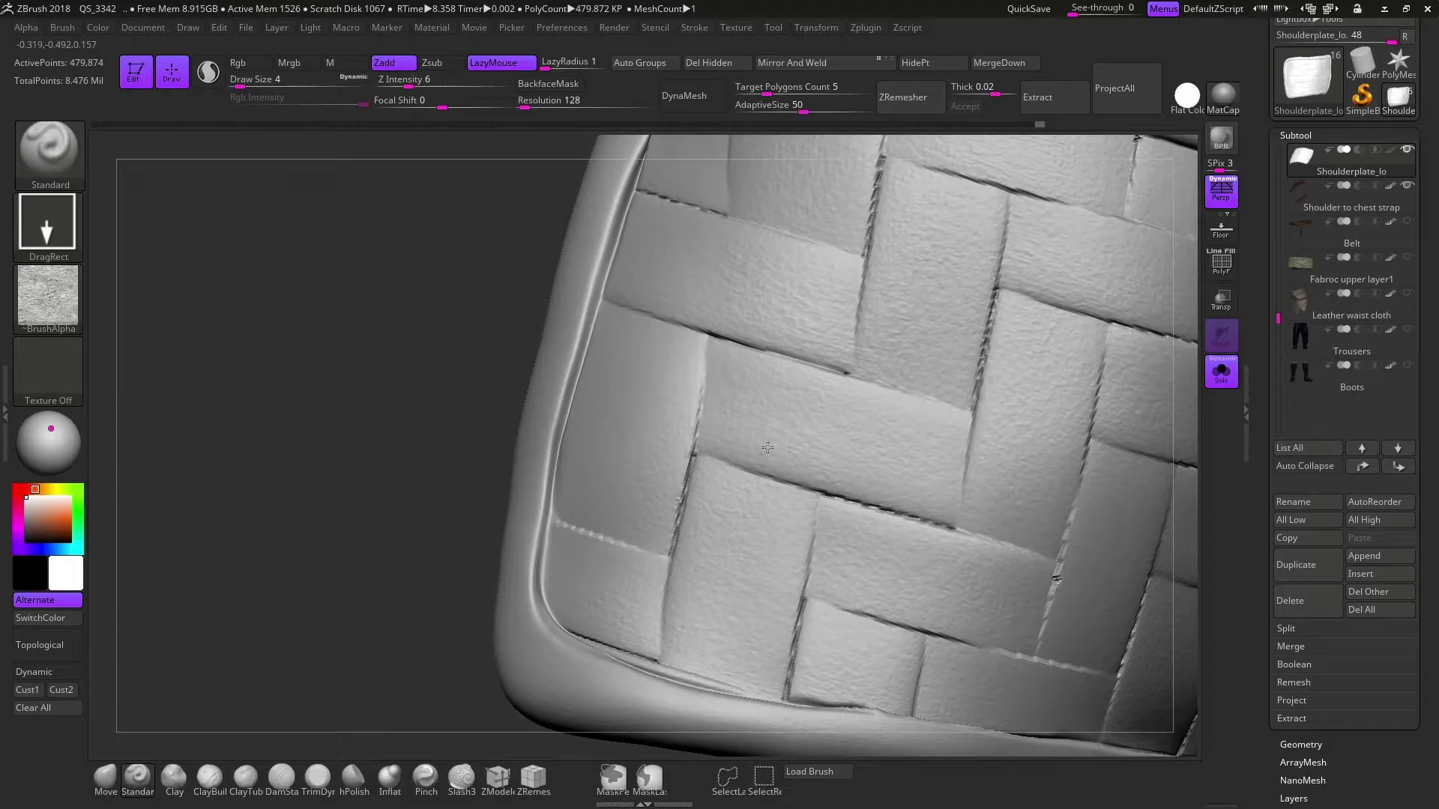
{"action": "right_click_drag", "start_coordinate": [572, 588], "coordinate": [806, 344]}
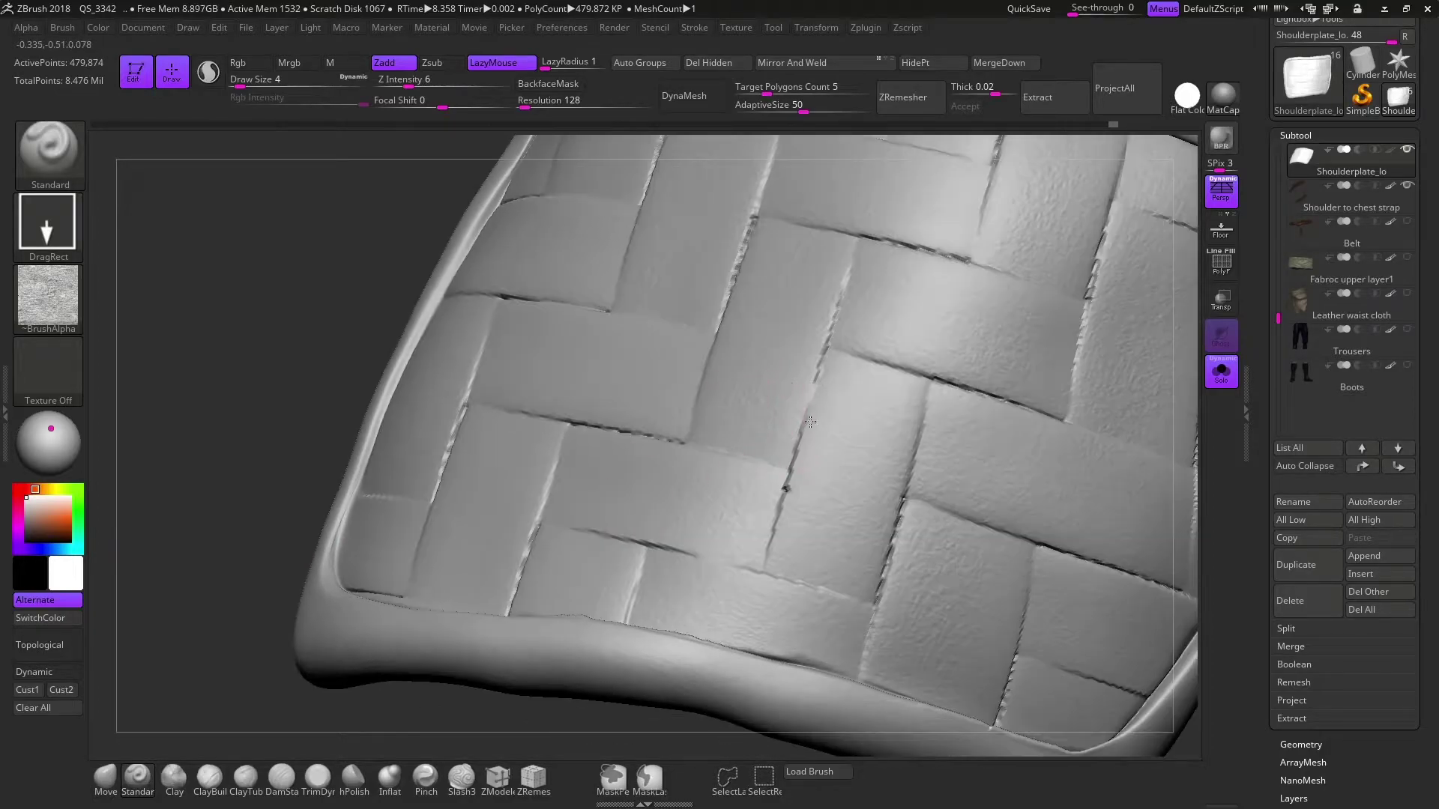
{"action": "right_click_drag", "start_coordinate": [432, 171], "coordinate": [1261, 230]}
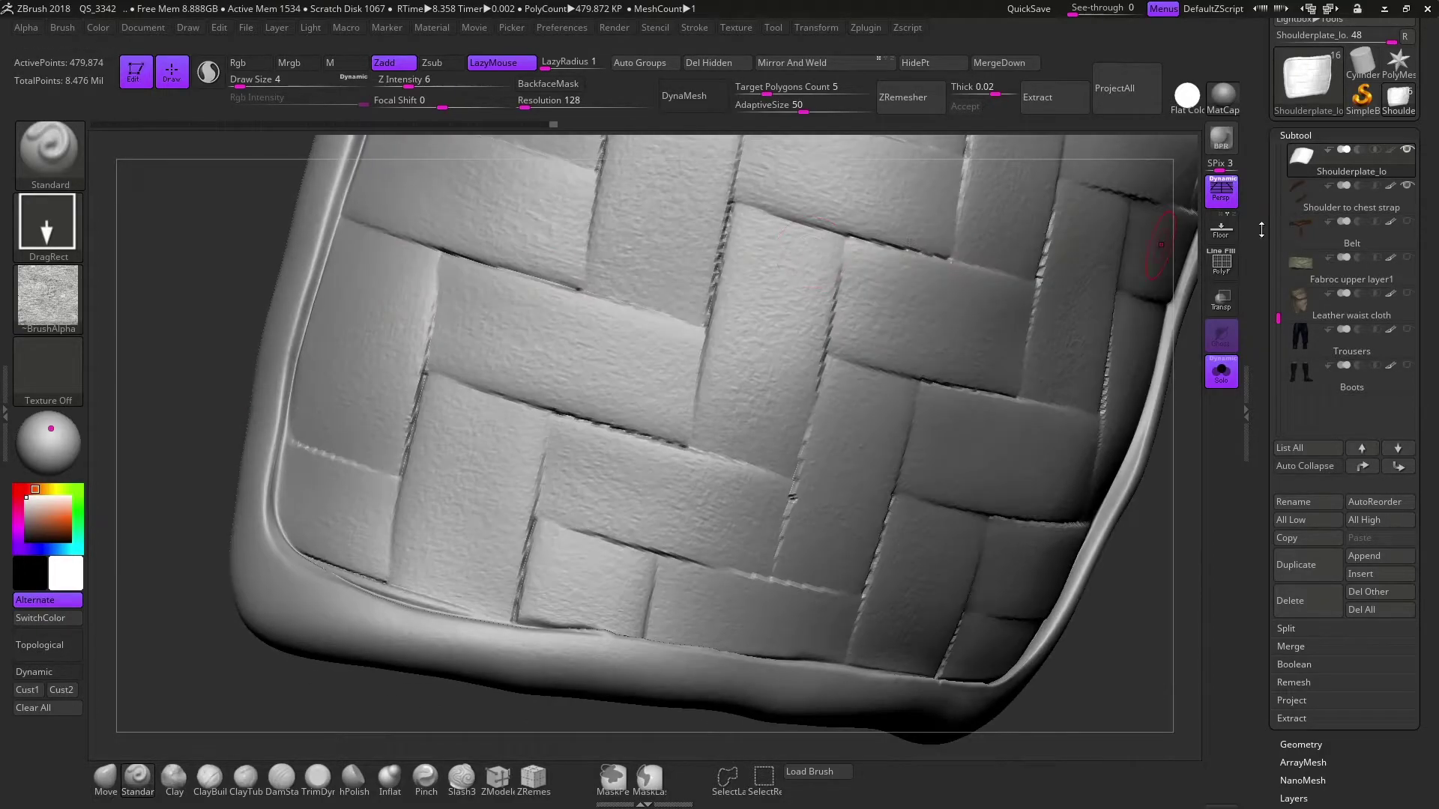
Load the leather alpha onto the brush and view the plate from several angles
{"action": "right_click_drag", "start_coordinate": [989, 395], "coordinate": [899, 397]}
{"action": "left_click", "coordinate": [48, 298]}
{"action": "left_click", "coordinate": [930, 397]}
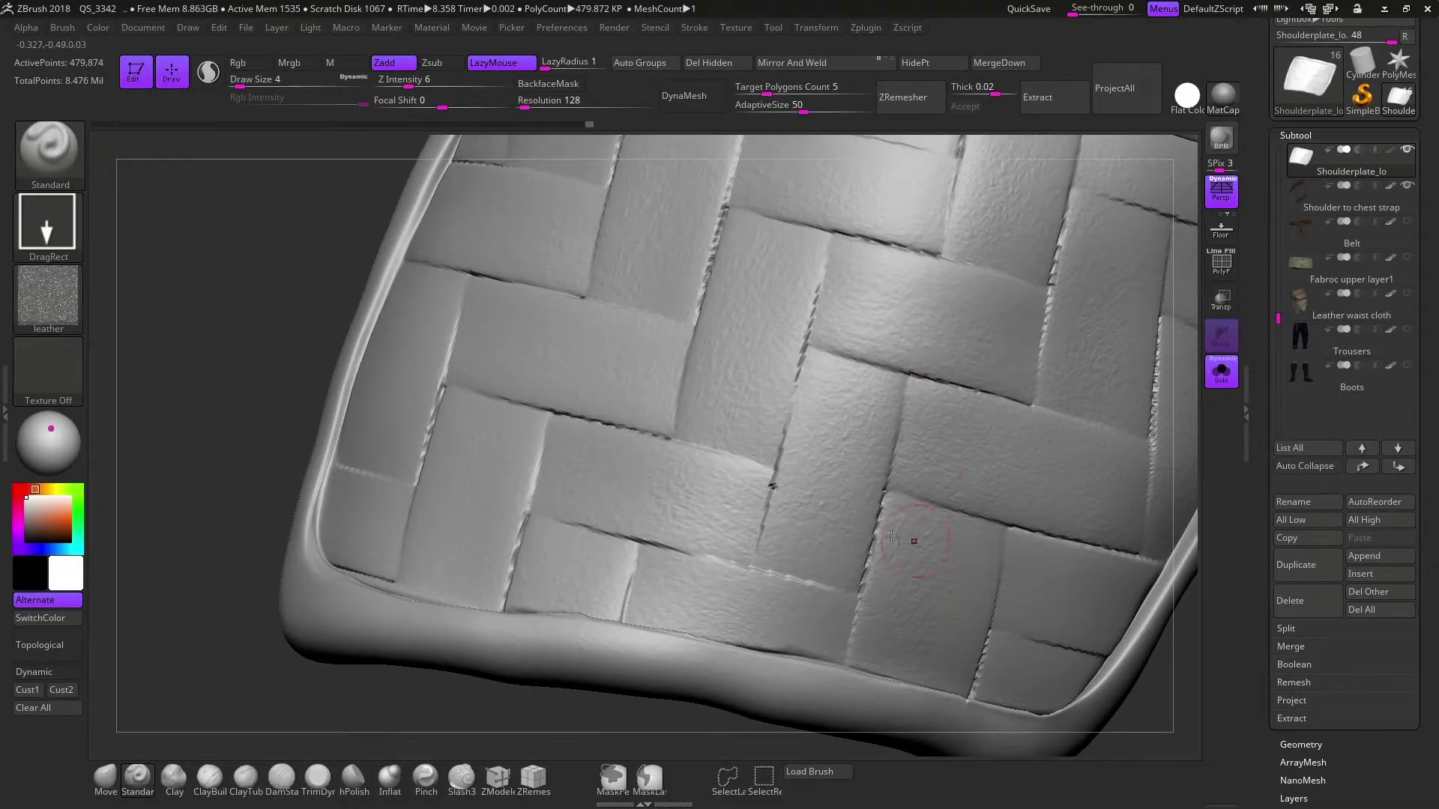
{"action": "right_click_drag", "start_coordinate": [234, 669], "coordinate": [477, 329]}
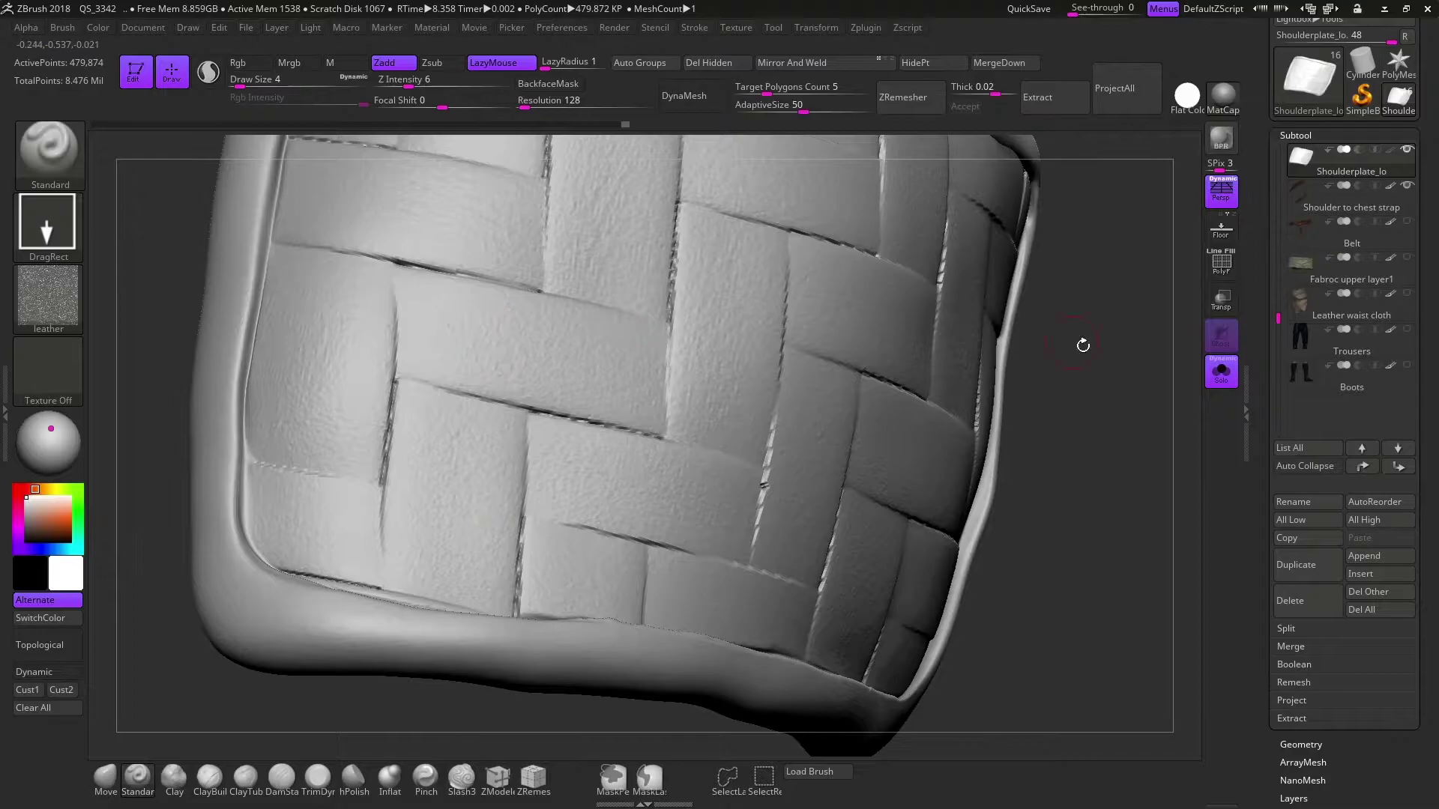
{"action": "mouse_move", "coordinate": [1082, 345]}
{"action": "right_mouse_down"}
{"action": "mouse_move", "coordinate": [803, 240]}
{"action": "mouse_move", "coordinate": [841, 317]}
{"action": "mouse_move", "coordinate": [811, 492]}
{"action": "mouse_move", "coordinate": [707, 523]}
{"action": "right_mouse_up"}
{"action": "mouse_move", "coordinate": [198, 609]}
{"action": "right_mouse_down"}
{"action": "mouse_move", "coordinate": [382, 472]}
{"action": "mouse_move", "coordinate": [341, 450]}
{"action": "mouse_move", "coordinate": [338, 518]}
{"action": "mouse_move", "coordinate": [248, 386]}
{"action": "right_mouse_up"}
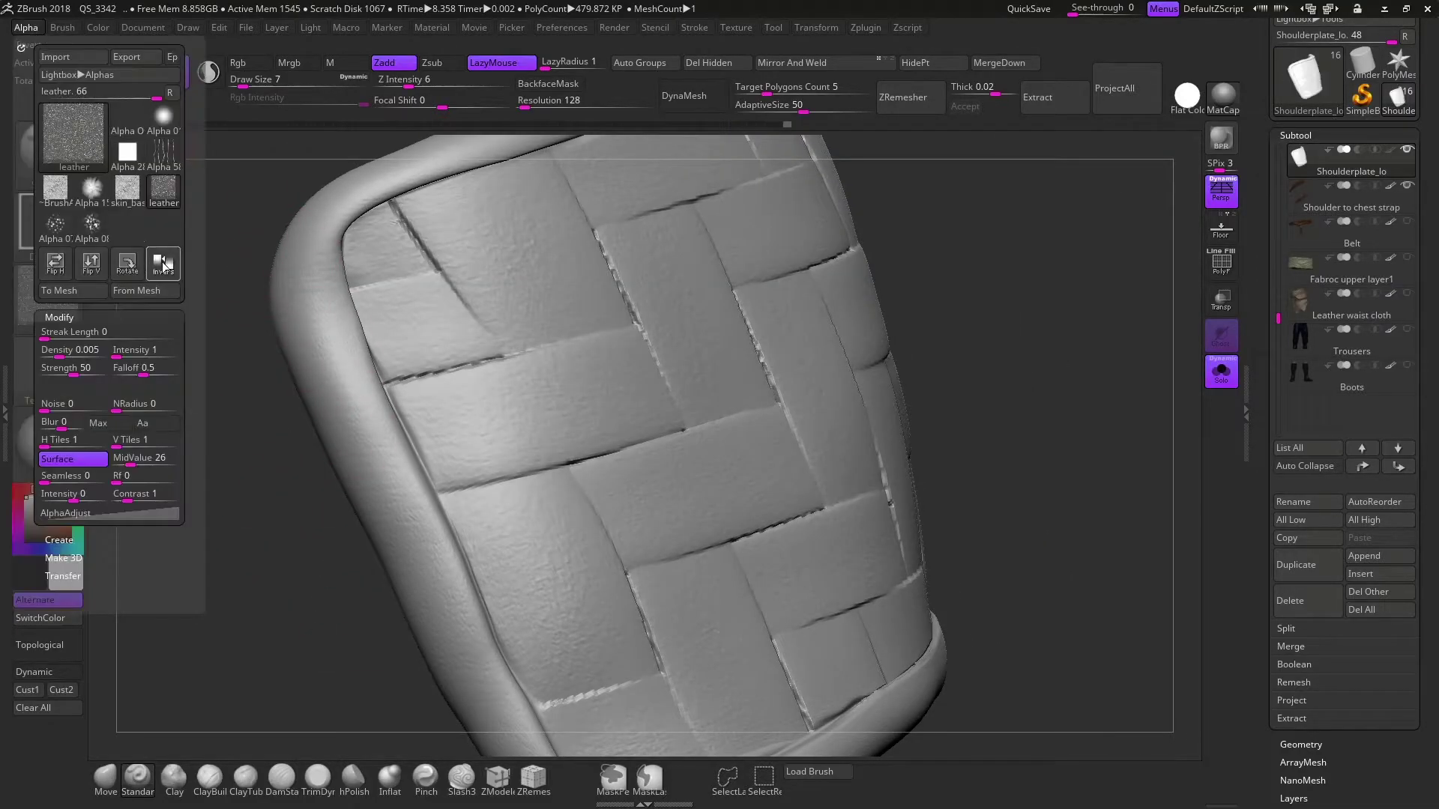
{"action": "mouse_move", "coordinate": [315, 300]}
{"action": "right_mouse_down"}
{"action": "mouse_move", "coordinate": [220, 450]}
{"action": "mouse_move", "coordinate": [989, 295]}
{"action": "mouse_move", "coordinate": [861, 404]}
{"action": "mouse_move", "coordinate": [875, 493]}
{"action": "right_mouse_up"}
{"action": "right_click_drag", "start_coordinate": [1028, 515], "coordinate": [674, 285]}
Mask the plate by cavity and strengthen the mask via the Cavity Profile curve
{"action": "scroll", "coordinate": [1383, 555], "scroll_direction": "down", "scroll_amount": 5}
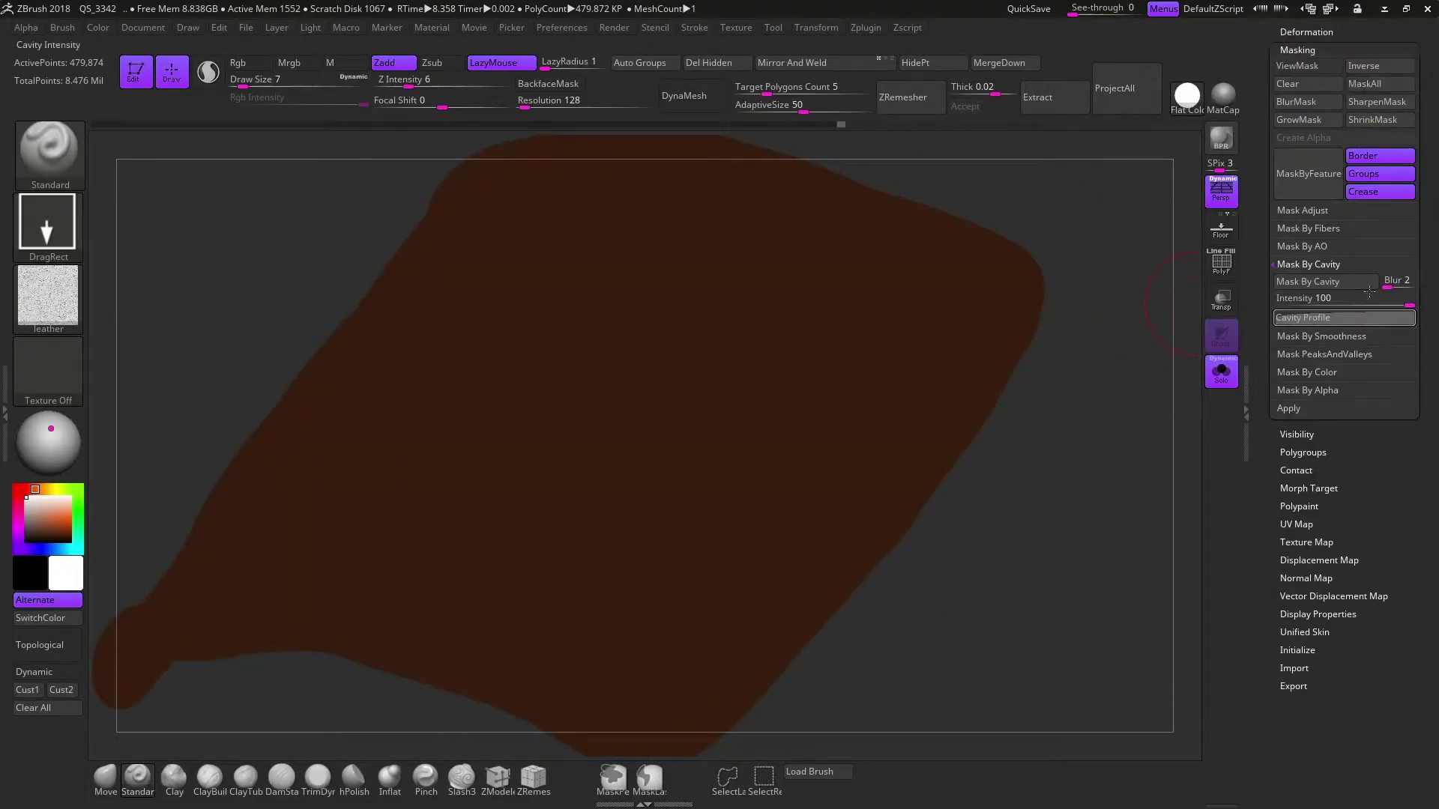
{"action": "left_click", "coordinate": [1307, 281]}
{"action": "right_click_drag", "start_coordinate": [1185, 360], "coordinate": [1076, 375]}
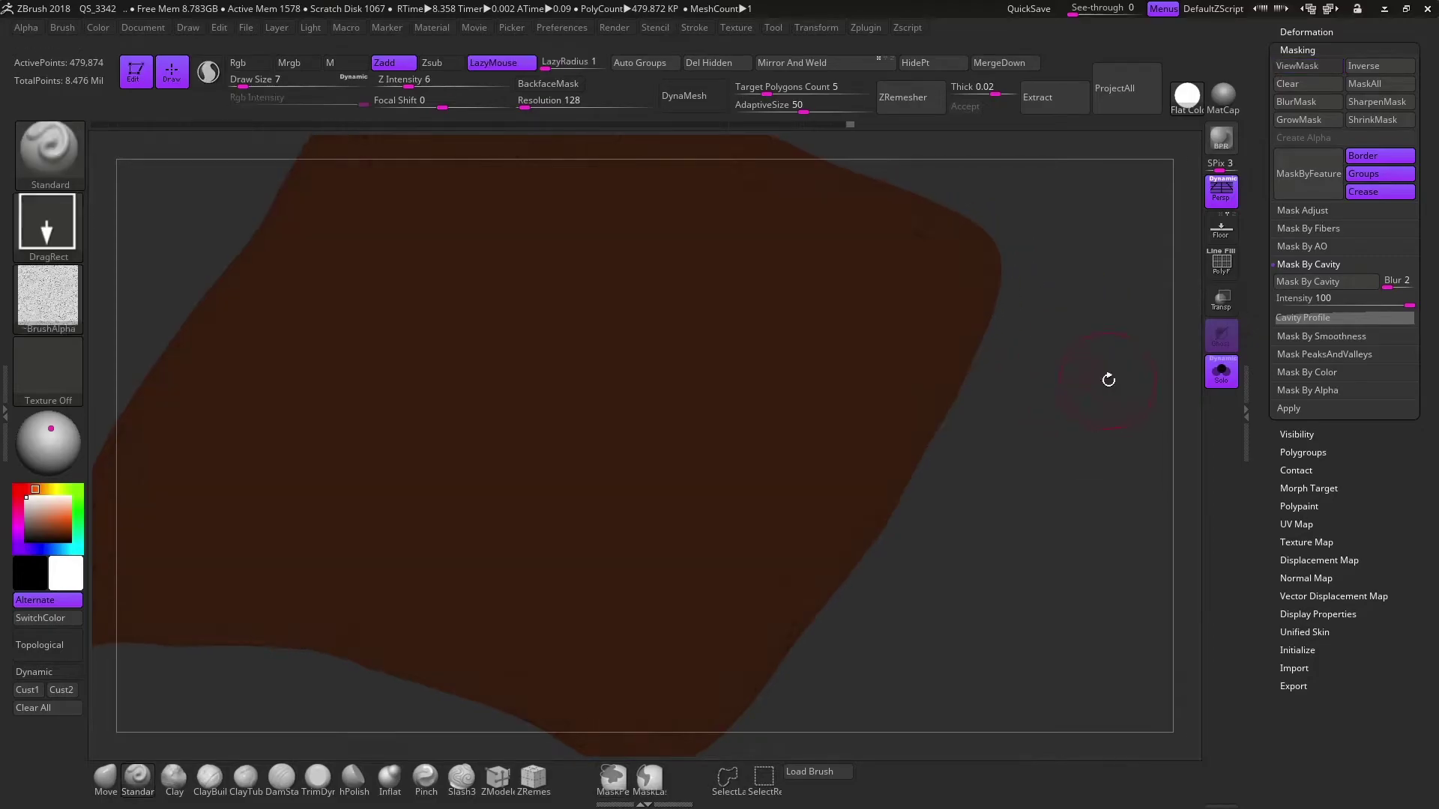
{"action": "left_click", "coordinate": [1308, 318]}
{"action": "left_click", "coordinate": [1331, 284]}
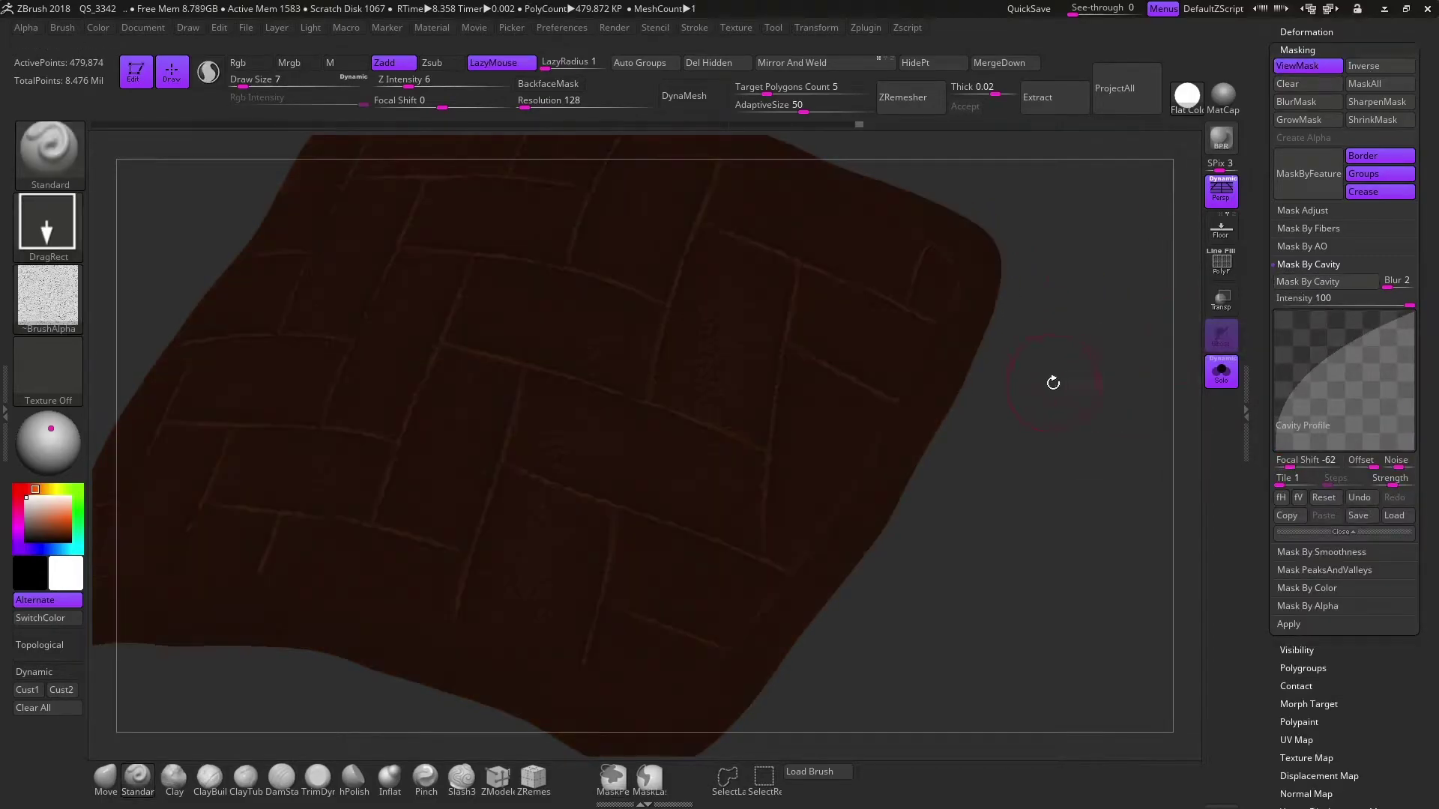
{"action": "right_click_drag", "start_coordinate": [1050, 379], "coordinate": [987, 425]}
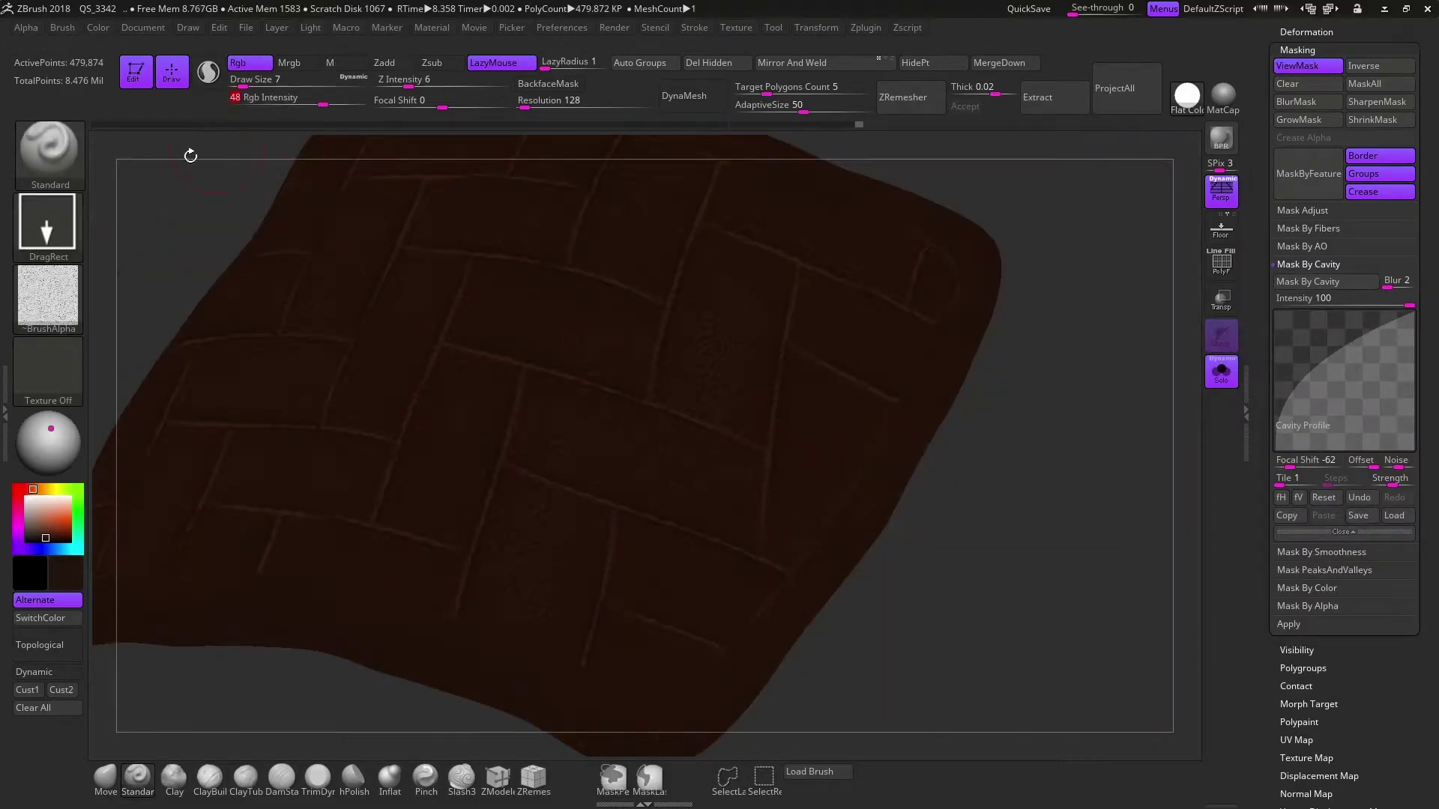
{"action": "right_click_drag", "start_coordinate": [190, 155], "coordinate": [266, 308]}
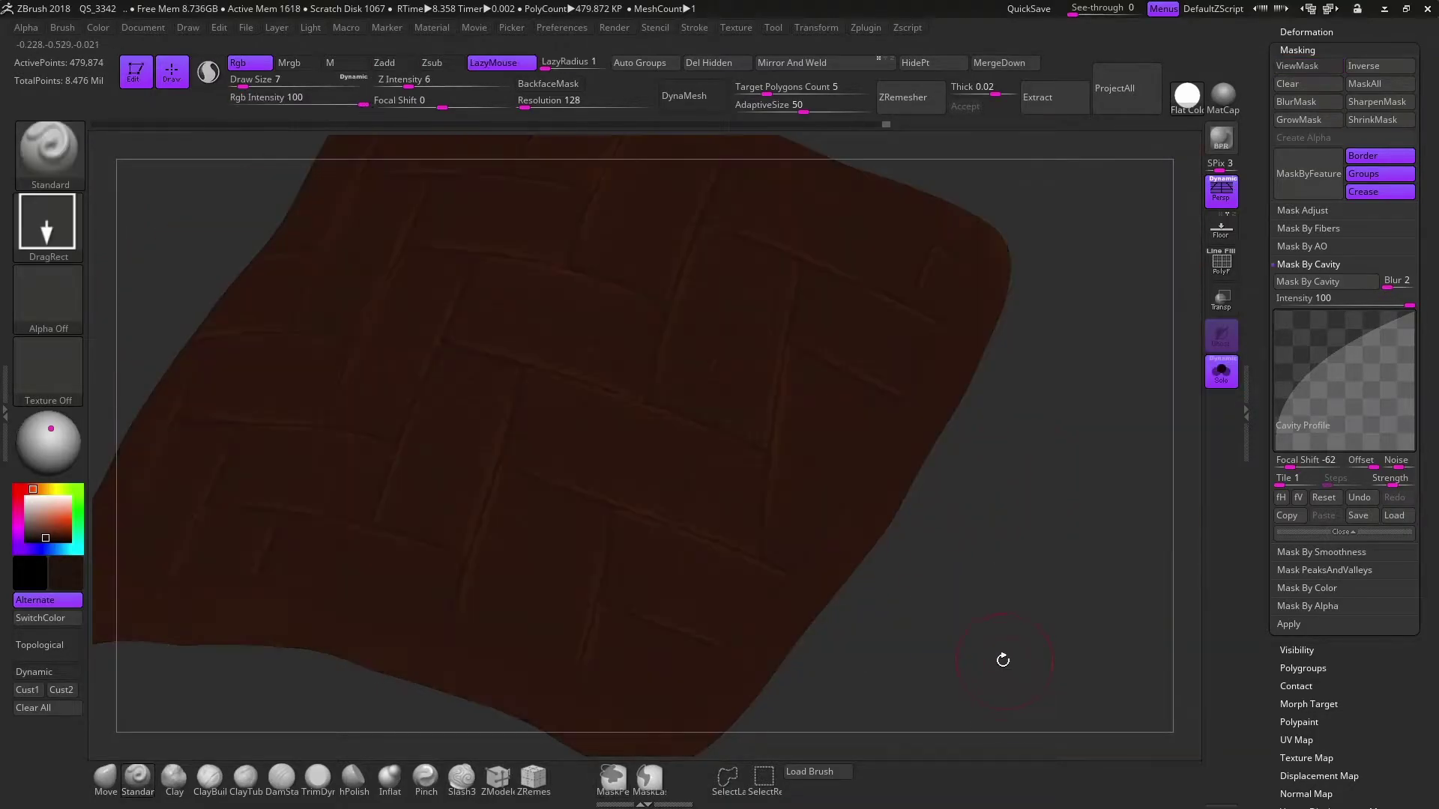
{"action": "mouse_move", "coordinate": [1002, 658]}
{"action": "right_mouse_down"}
{"action": "mouse_move", "coordinate": [1162, 187]}
{"action": "mouse_move", "coordinate": [1095, 308]}
{"action": "mouse_move", "coordinate": [964, 314]}
{"action": "mouse_move", "coordinate": [1066, 270]}
{"action": "right_mouse_up"}
Isolate the plate, refine the cavity profile, then show all other parts again
{"action": "key", "text": "ctrl+h"}
{"action": "left_click", "coordinate": [1220, 371]}
{"action": "key", "text": "ctrl+h"}
{"action": "left_click", "coordinate": [1327, 315]}
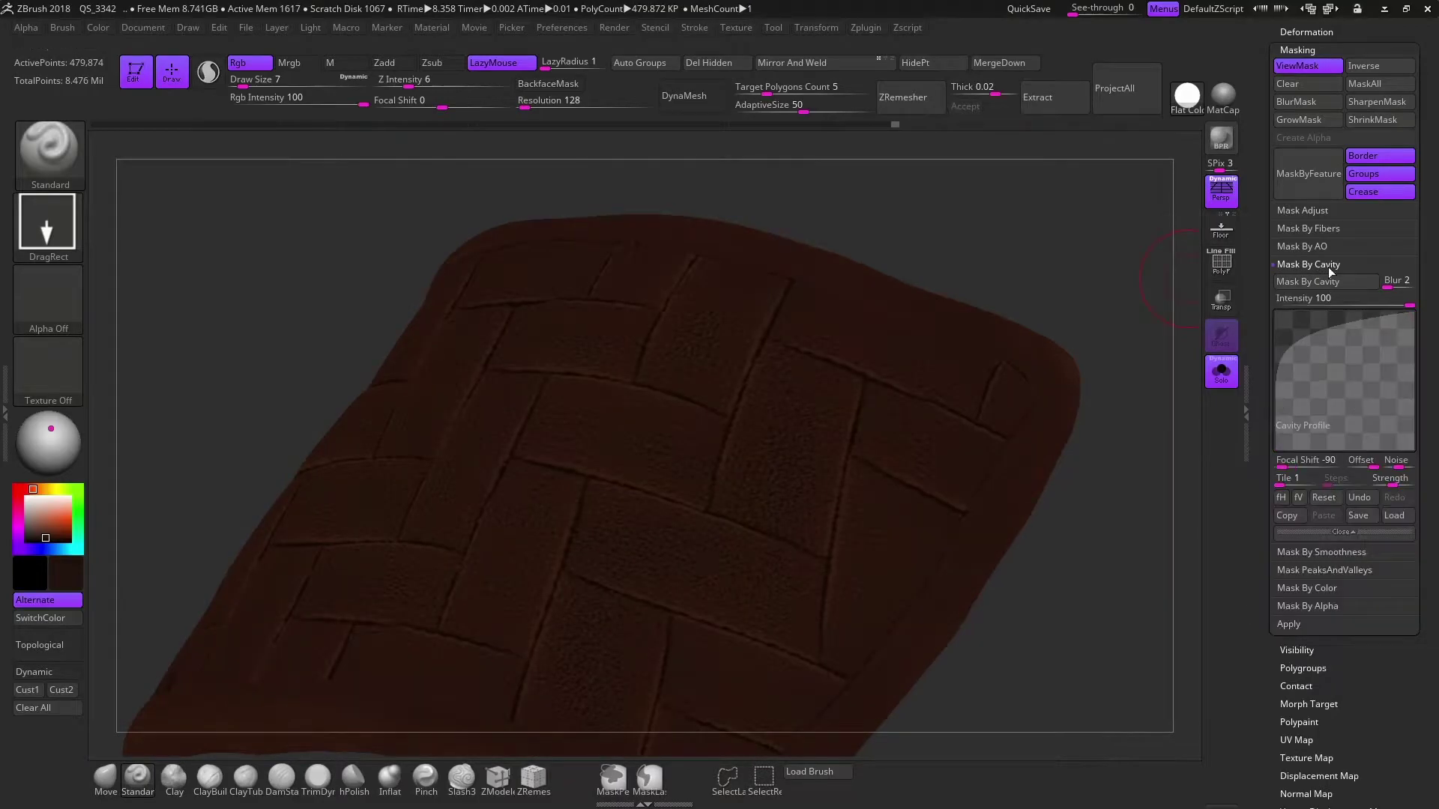
{"action": "key", "text": "ctrl+h"}
{"action": "key", "text": "ctrl+shift+s"}
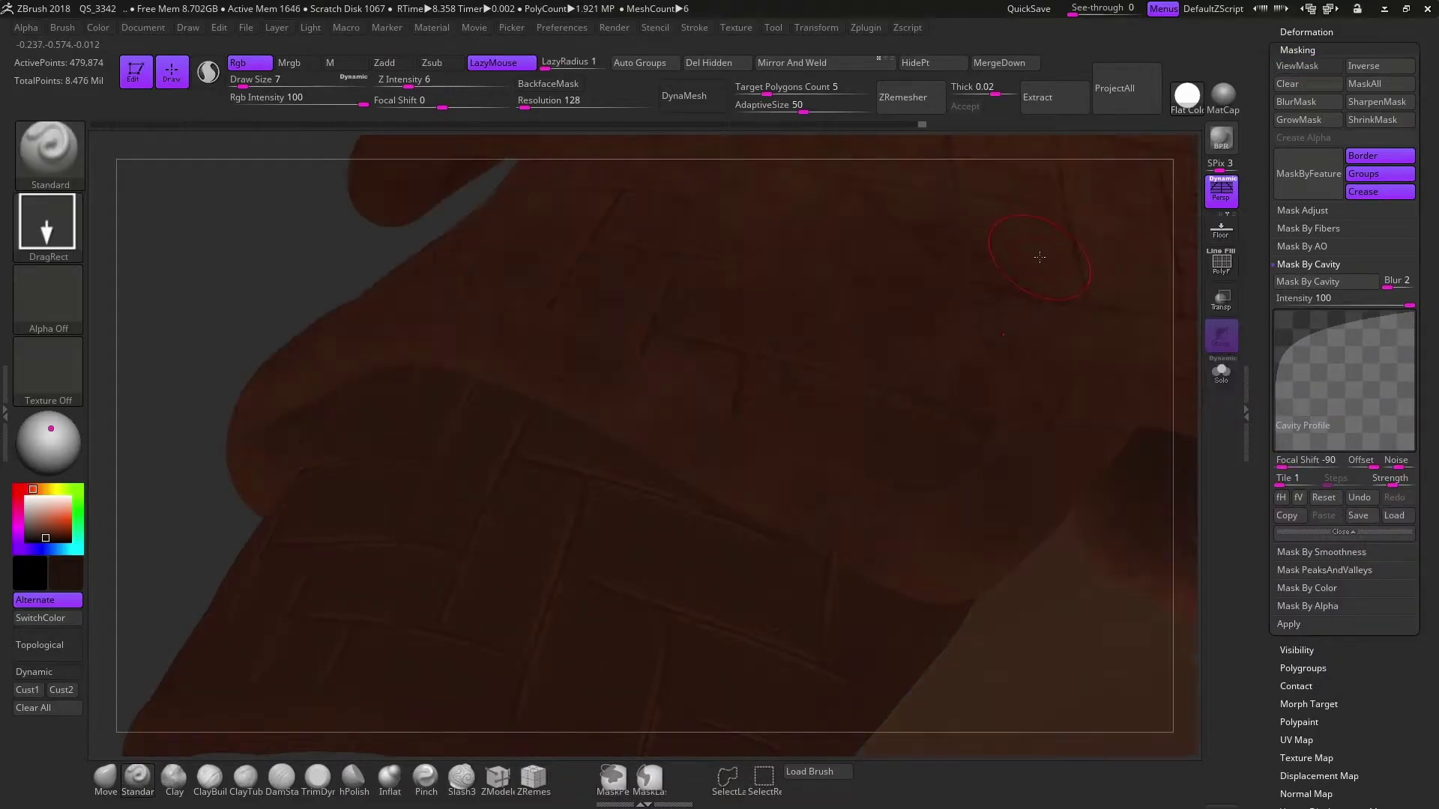
Set brush size 31 and a dotted spray stroke for painting the plate
{"action": "right_click_drag", "start_coordinate": [1043, 255], "coordinate": [524, 299]}
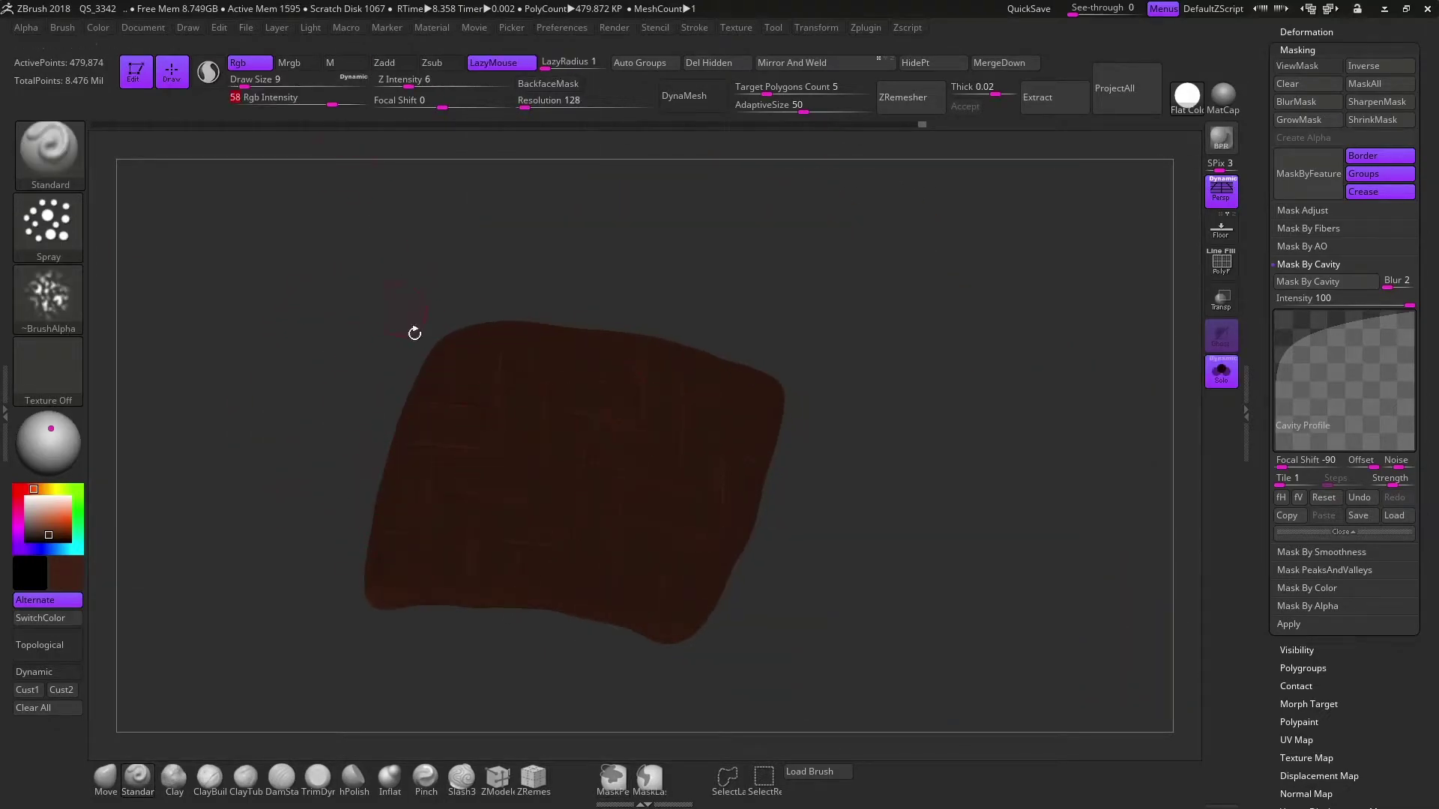
{"action": "mouse_move", "coordinate": [589, 431]}
{"action": "right_mouse_down"}
{"action": "mouse_move", "coordinate": [566, 504]}
{"action": "mouse_move", "coordinate": [813, 594]}
{"action": "mouse_move", "coordinate": [536, 546]}
{"action": "mouse_move", "coordinate": [612, 599]}
{"action": "right_mouse_up"}
{"action": "mouse_move", "coordinate": [821, 321]}
{"action": "right_mouse_down"}
{"action": "mouse_move", "coordinate": [600, 374]}
{"action": "mouse_move", "coordinate": [450, 337]}
{"action": "right_mouse_up"}
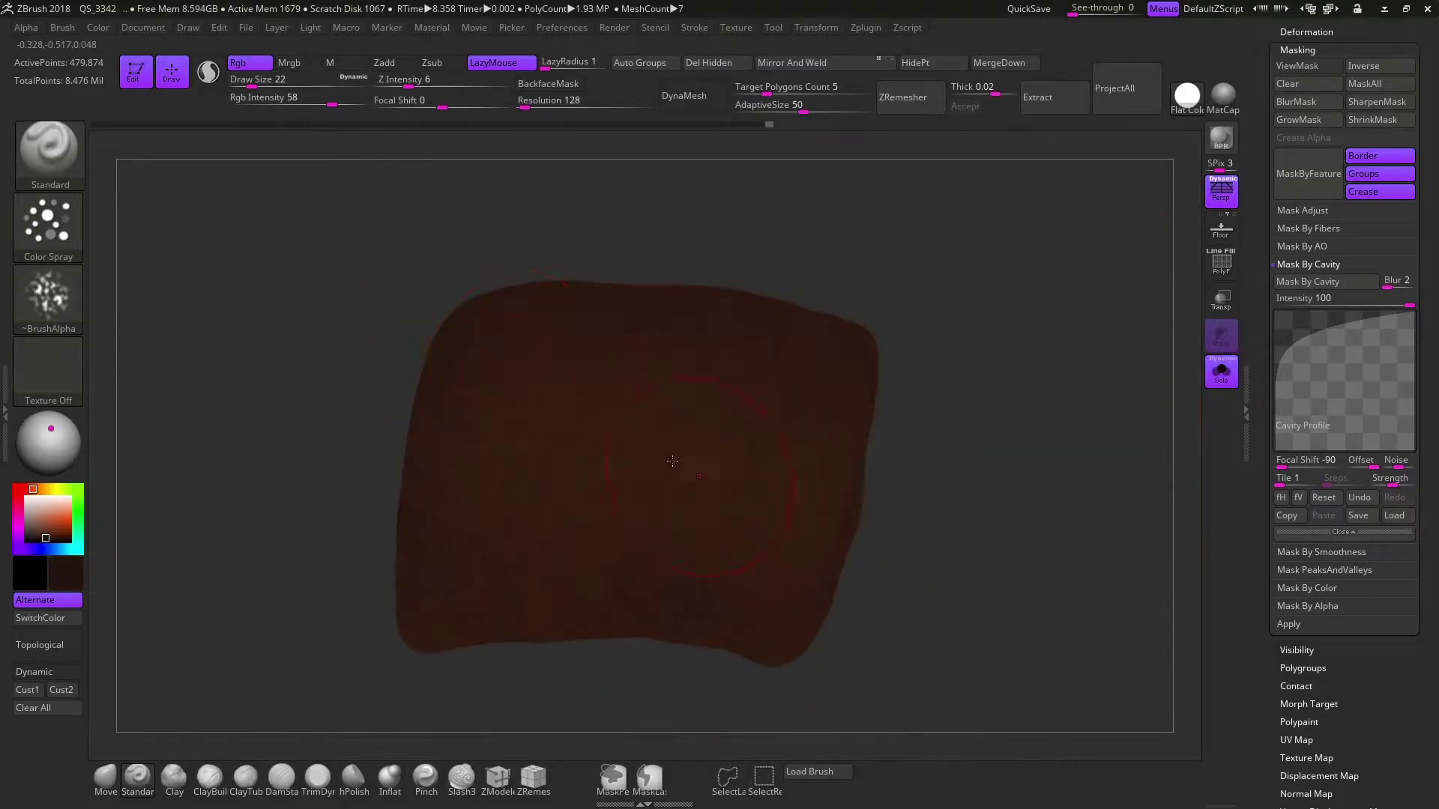
{"action": "right_click_drag", "start_coordinate": [320, 295], "coordinate": [1051, 258]}
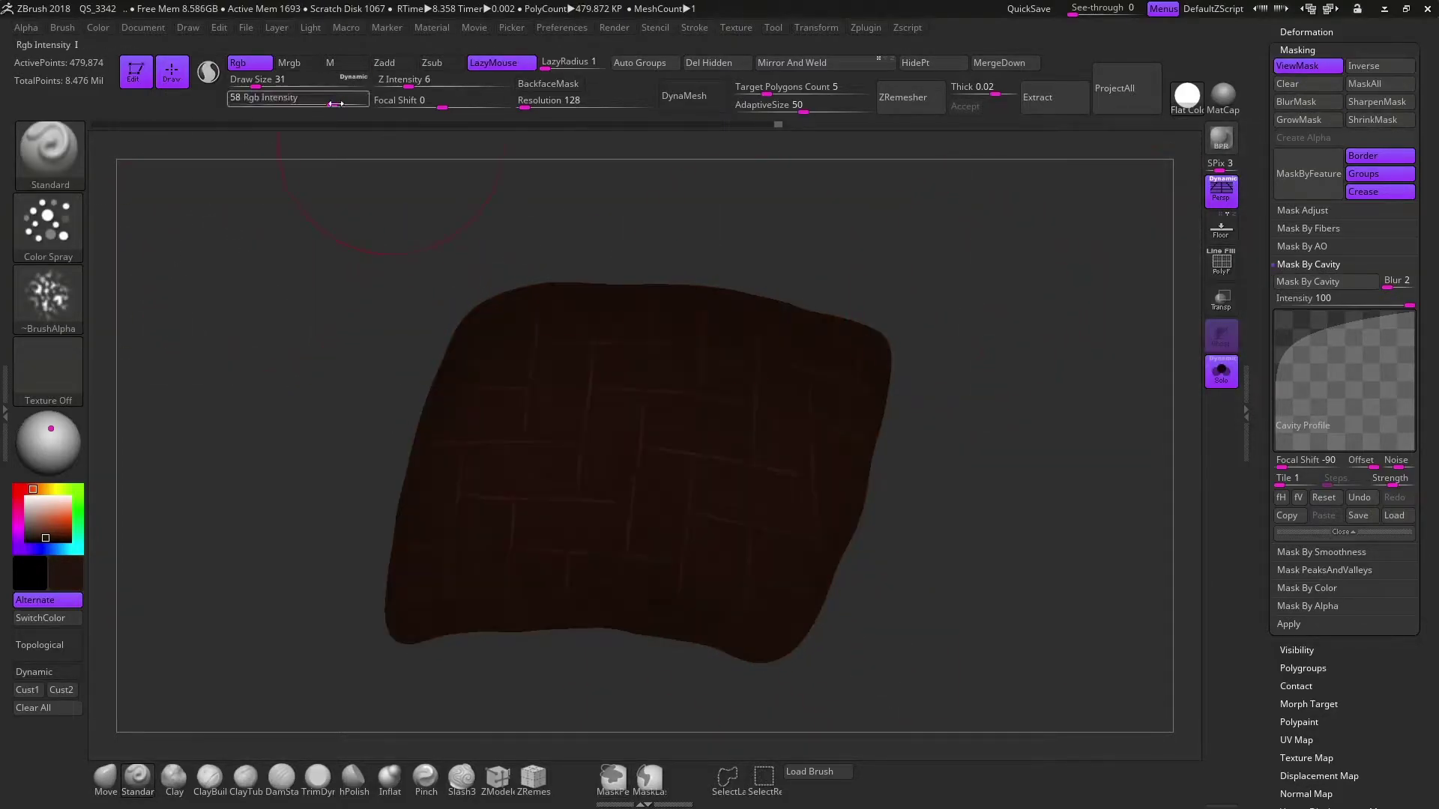
{"action": "left_click", "coordinate": [48, 224]}
{"action": "left_click", "coordinate": [142, 238]}
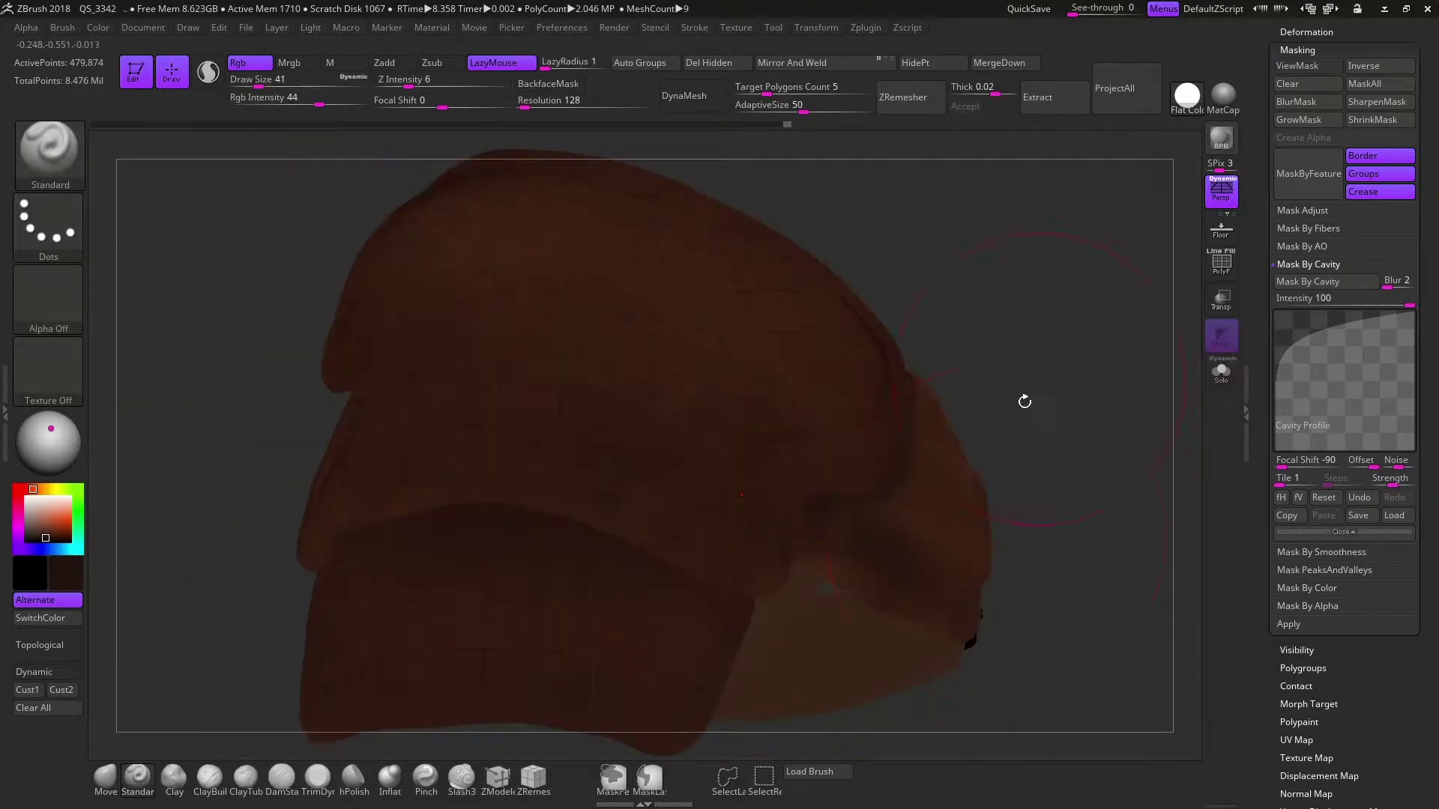
{"action": "right_click_drag", "start_coordinate": [609, 352], "coordinate": [545, 460]}
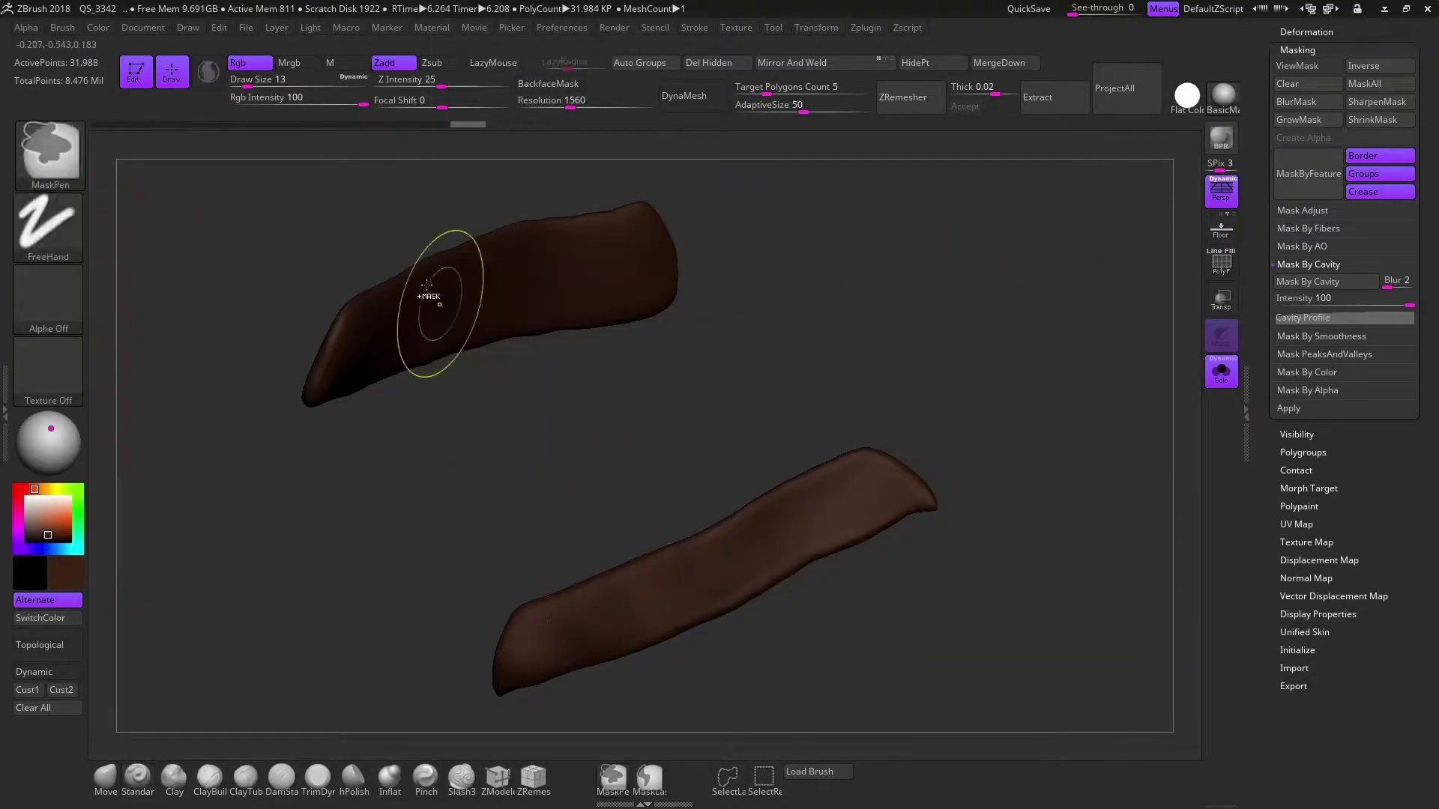
Undo the last strap edit, ZRemesh both strap pieces at AdaptiveSize 24, and orbit to inspect
{"action": "key", "text": "ctrl"}
{"action": "key", "text": "s"}
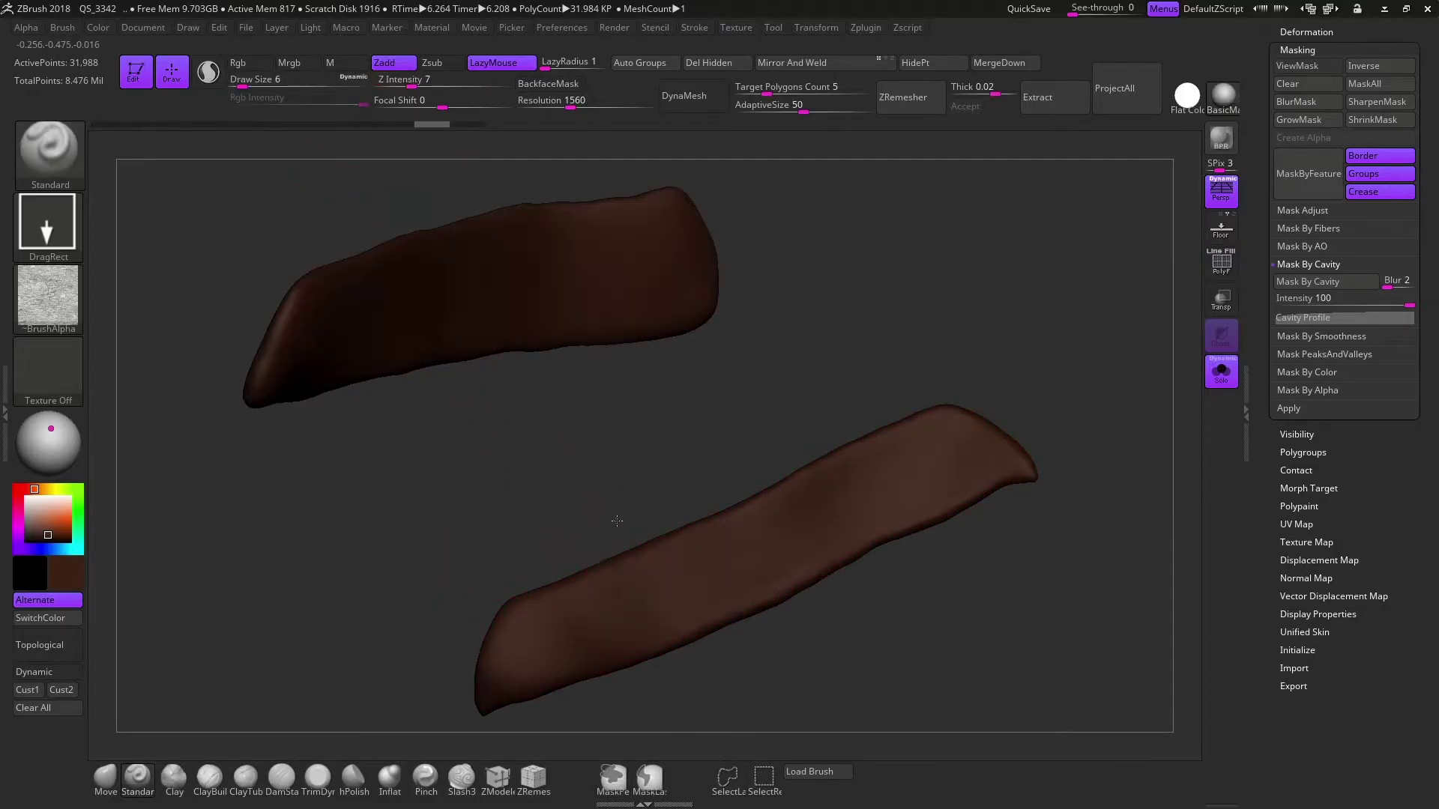
{"action": "key", "text": "ctrl+z"}
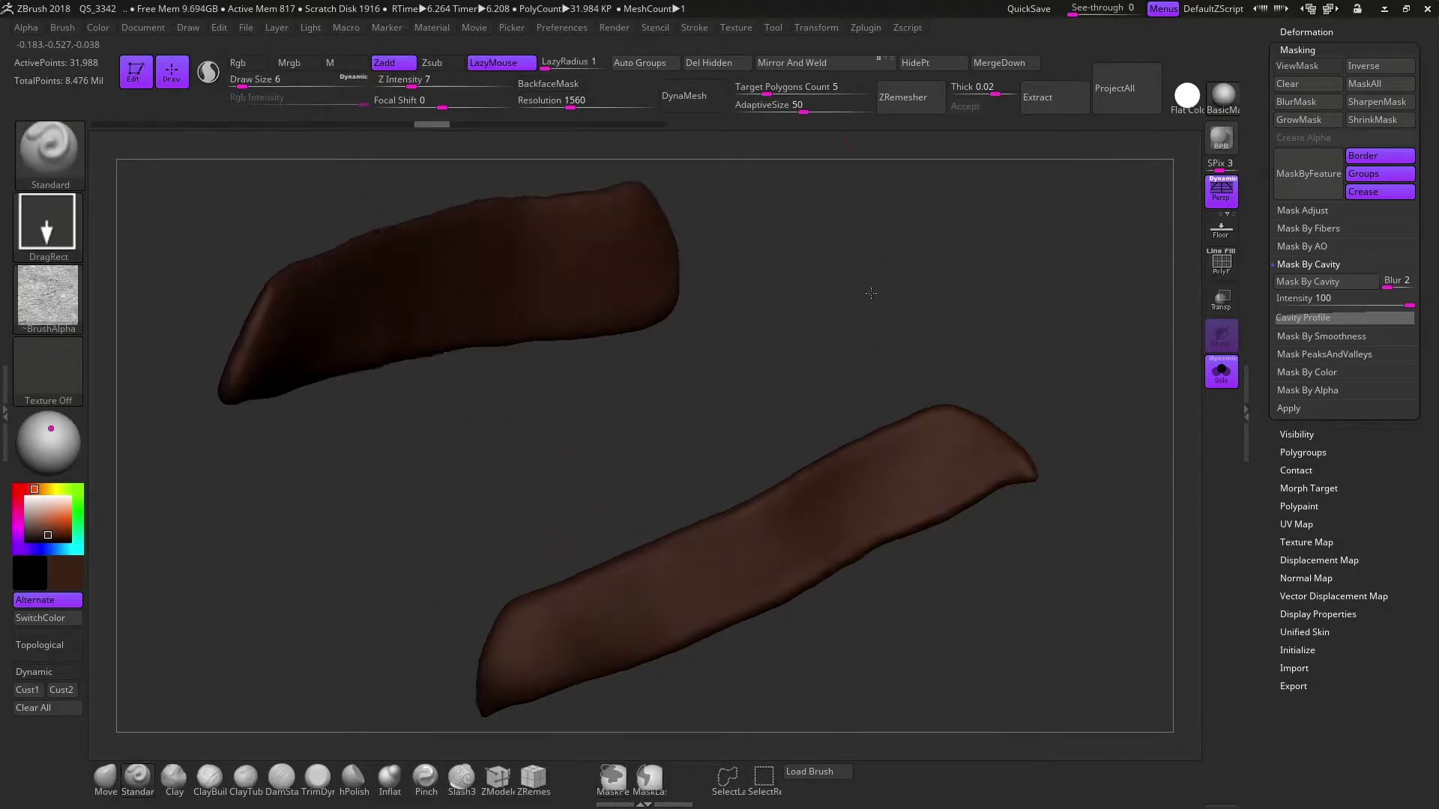
{"action": "left_click", "coordinate": [907, 97]}
{"action": "key", "text": "ctrl"}
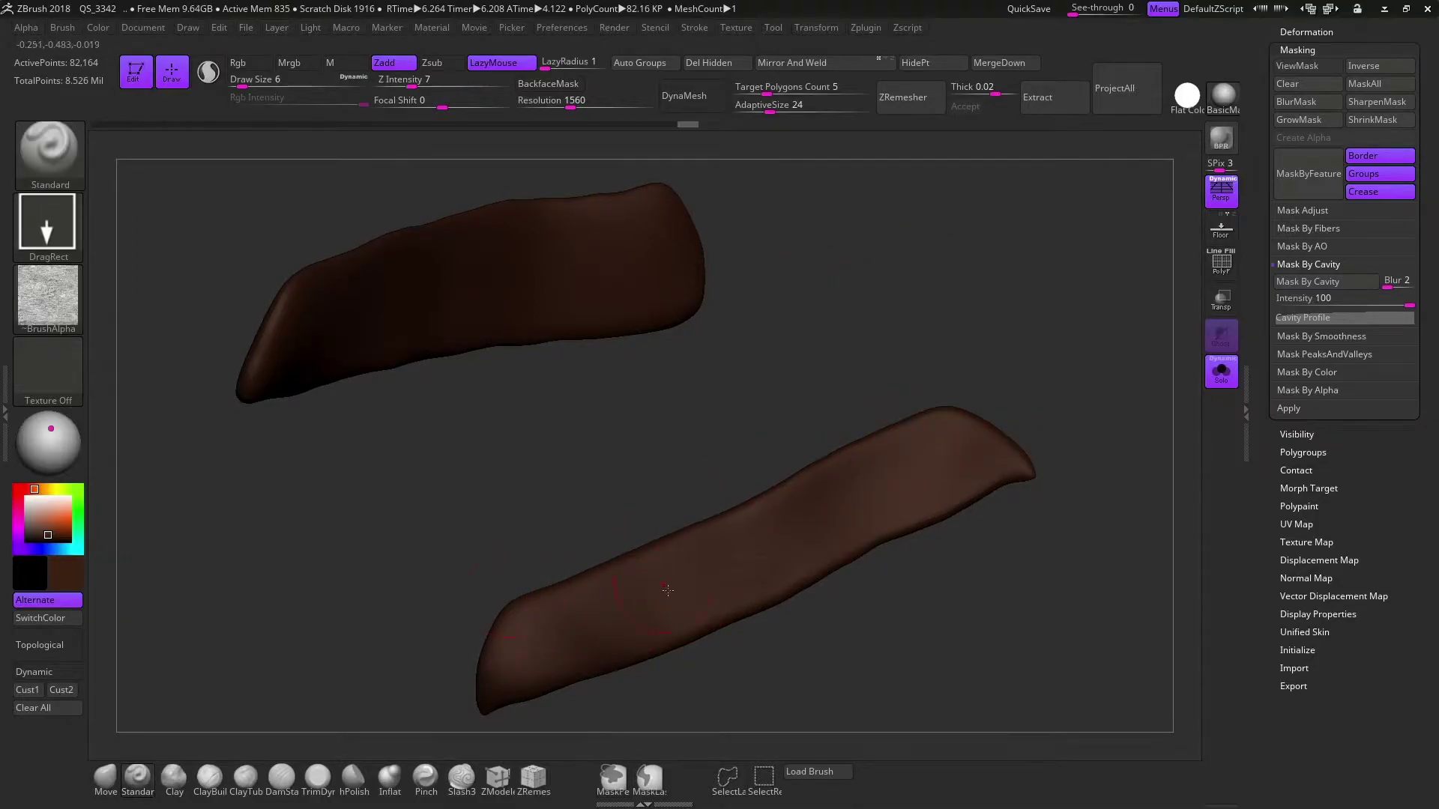
{"action": "mouse_move", "coordinate": [820, 368]}
{"action": "left_mouse_down"}
{"action": "mouse_move", "coordinate": [993, 343]}
{"action": "mouse_move", "coordinate": [890, 326]}
{"action": "mouse_move", "coordinate": [612, 218]}
{"action": "left_mouse_up"}
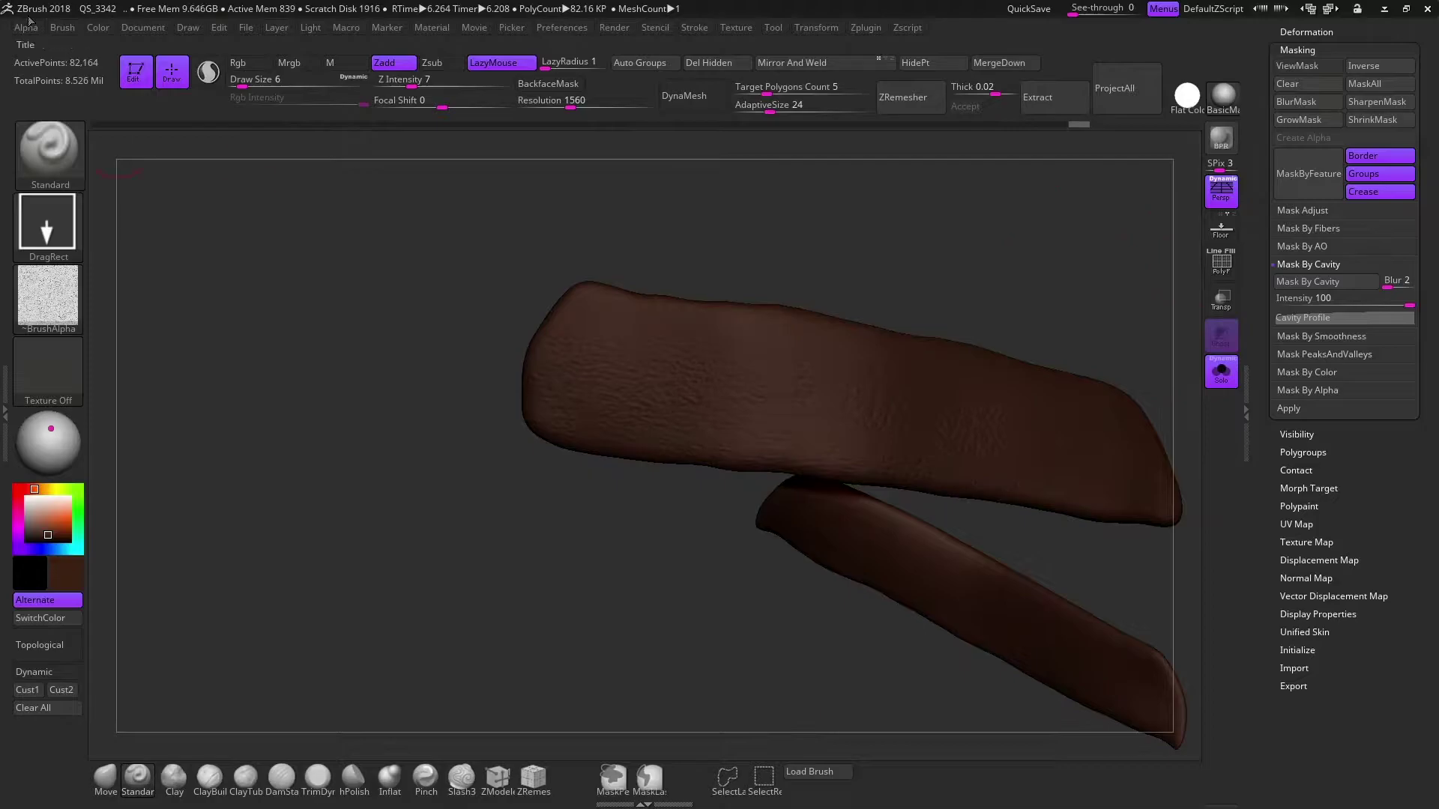
{"action": "left_click_drag", "start_coordinate": [931, 263], "coordinate": [771, 524]}
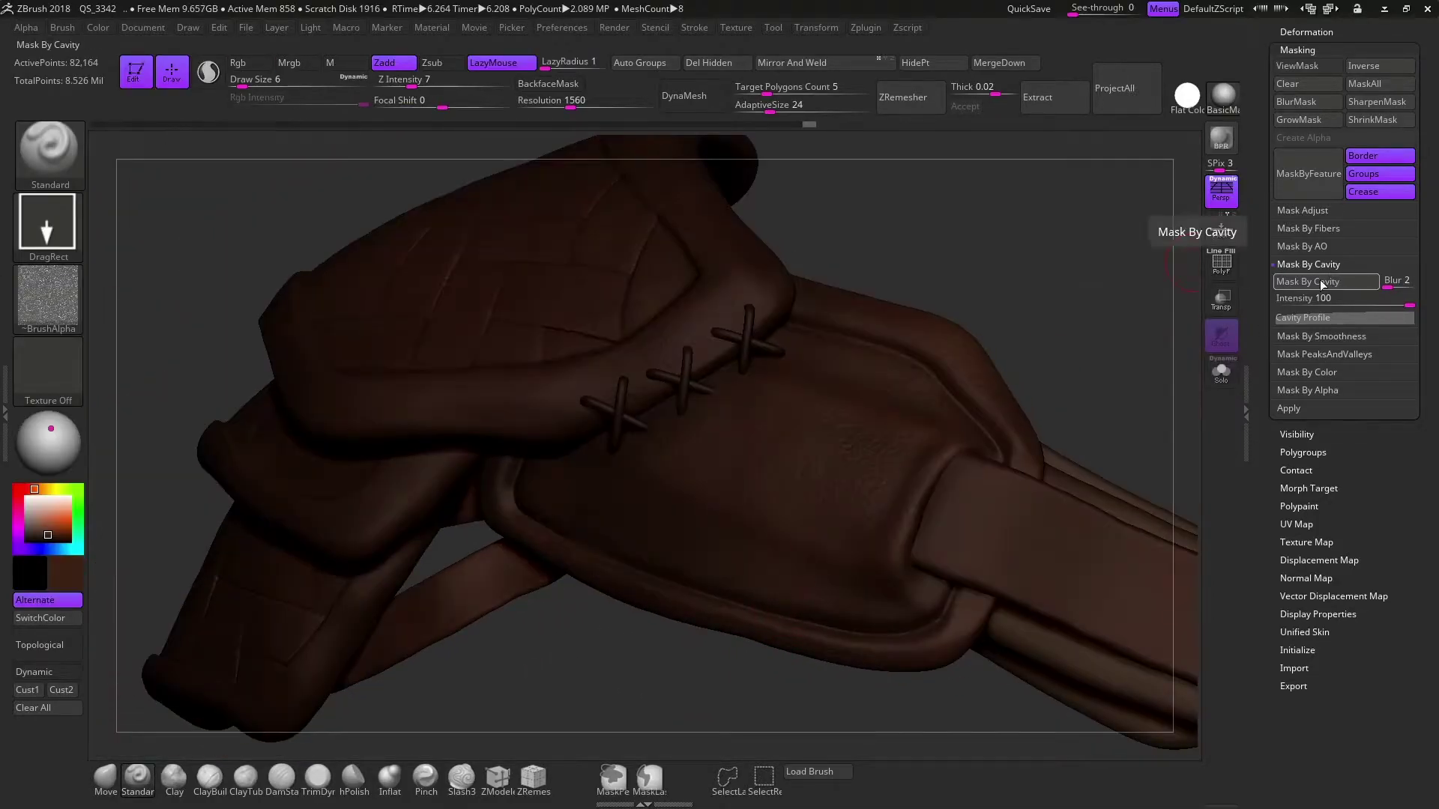
{"action": "left_click", "coordinate": [48, 298]}
Paint the strap pieces in mottled brown with a Color Spray stroke at brush size 16
{"action": "left_click", "coordinate": [552, 351]}
{"action": "left_click", "coordinate": [48, 225]}
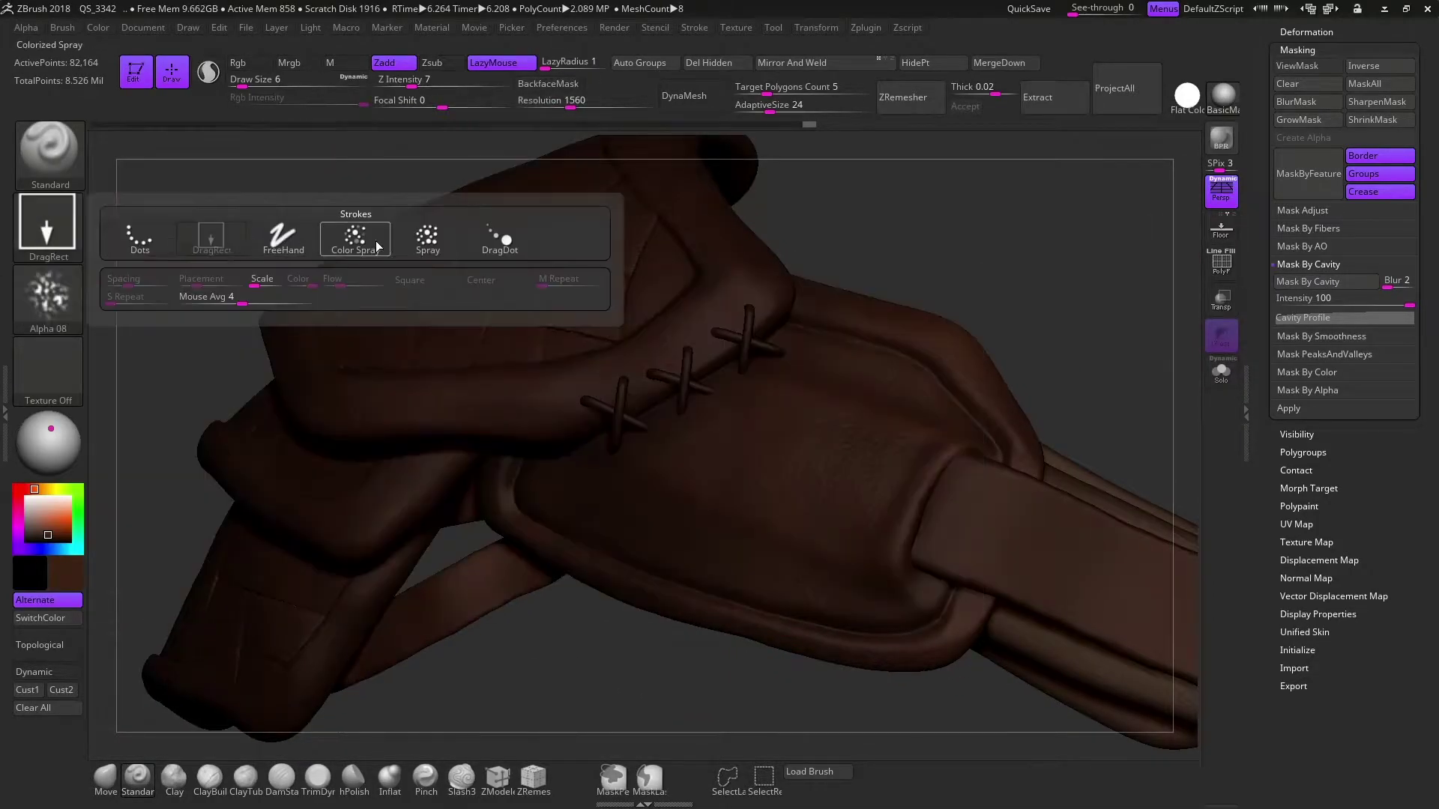
{"action": "left_click", "coordinate": [356, 239]}
{"action": "left_click", "coordinate": [1308, 66]}
{"action": "mouse_move", "coordinate": [1087, 615]}
{"action": "left_mouse_down"}
{"action": "mouse_move", "coordinate": [899, 525]}
{"action": "mouse_move", "coordinate": [652, 442]}
{"action": "left_mouse_up"}
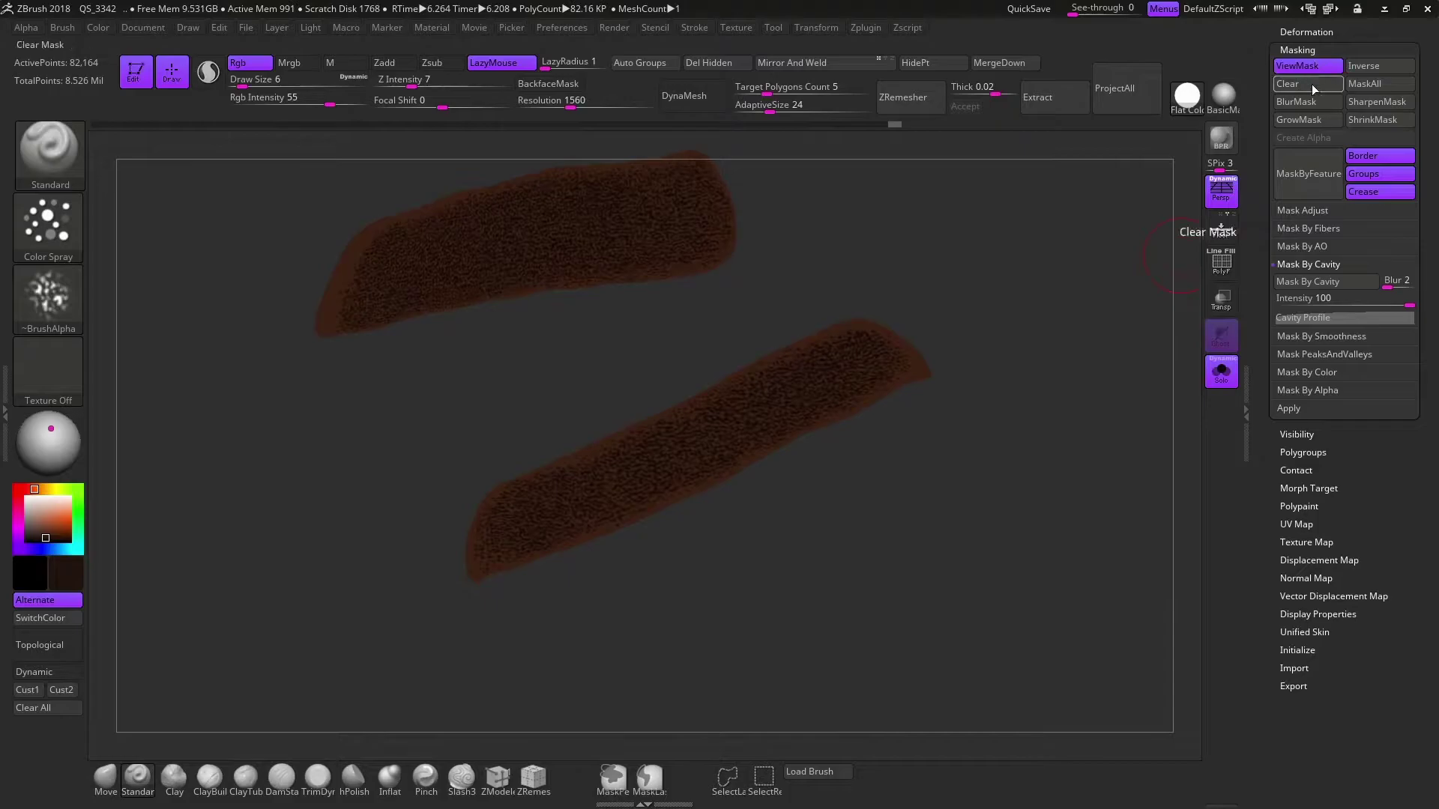
{"action": "left_click", "coordinate": [187, 627]}
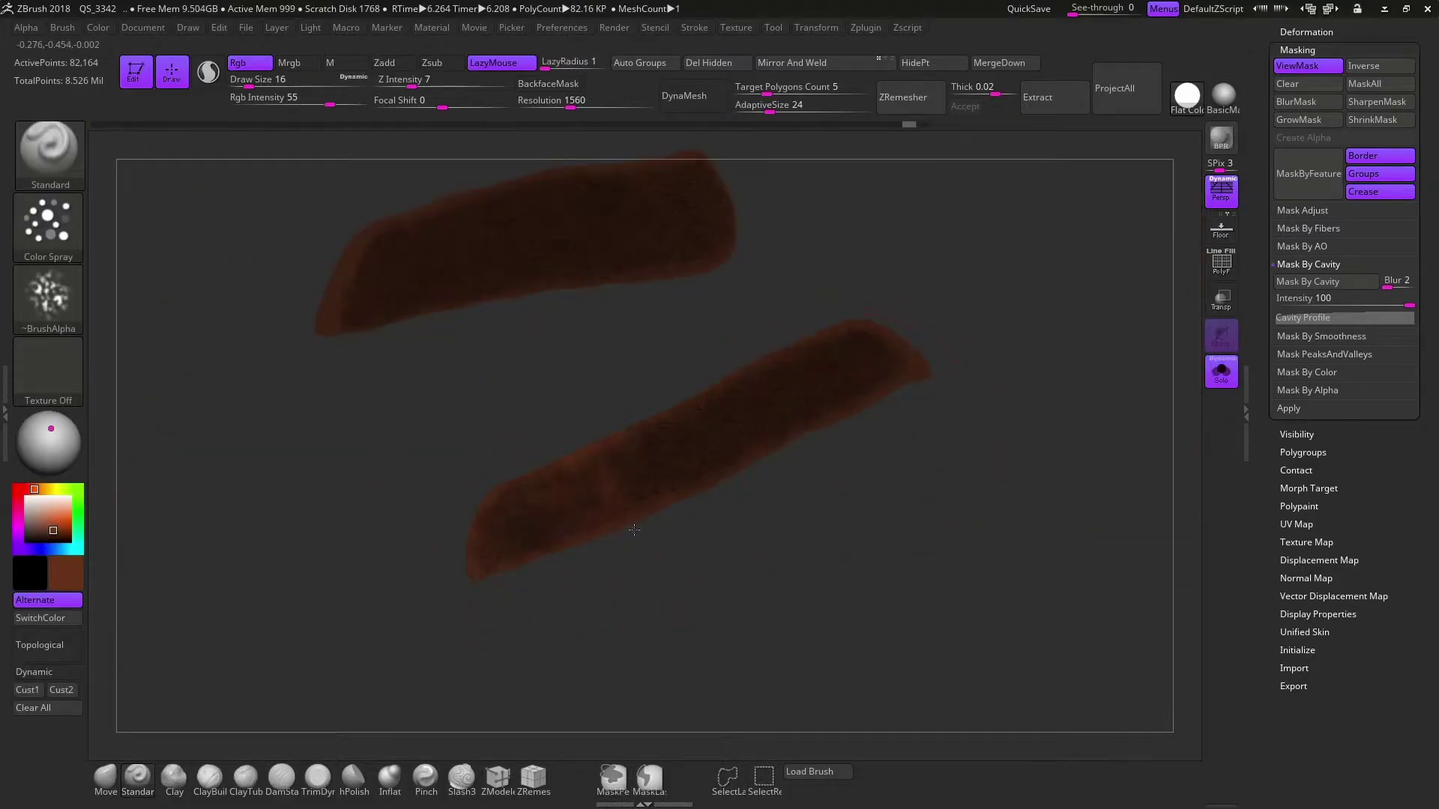
{"action": "left_click_drag", "start_coordinate": [620, 514], "coordinate": [548, 296], "text": "alt"}
{"action": "mouse_move", "coordinate": [777, 564]}
{"action": "left_mouse_down"}
{"action": "mouse_move", "coordinate": [937, 452]}
{"action": "mouse_move", "coordinate": [797, 591]}
{"action": "mouse_move", "coordinate": [768, 515]}
{"action": "mouse_move", "coordinate": [837, 475]}
{"action": "mouse_move", "coordinate": [853, 442]}
{"action": "left_mouse_up"}
{"action": "key", "text": "c"}
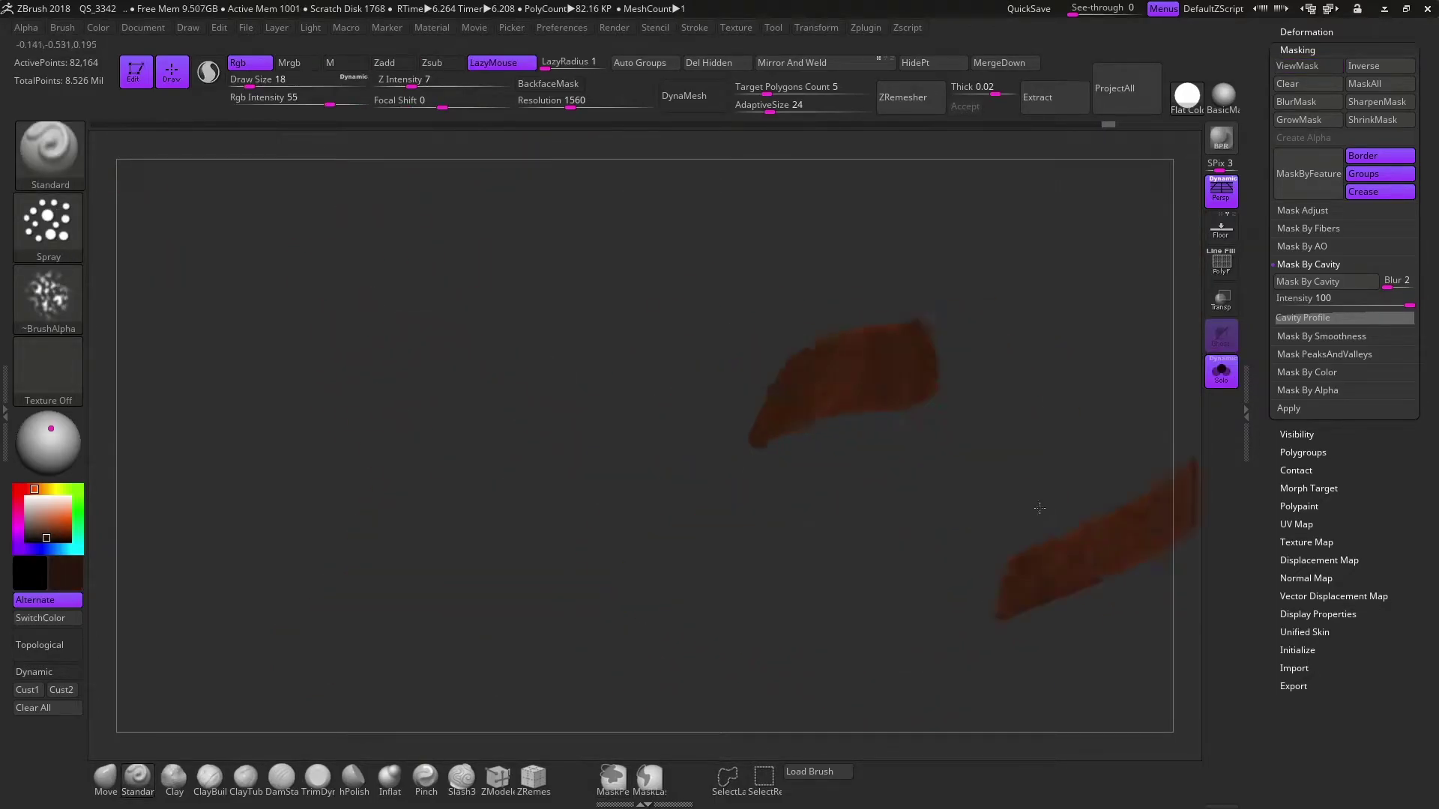
Switch to a Dots stroke at draw size 25, review the painted straps, and scroll to Subtool
{"action": "left_click_drag", "start_coordinate": [981, 412], "coordinate": [665, 610]}
{"action": "right_click_drag", "start_coordinate": [793, 258], "coordinate": [737, 521]}
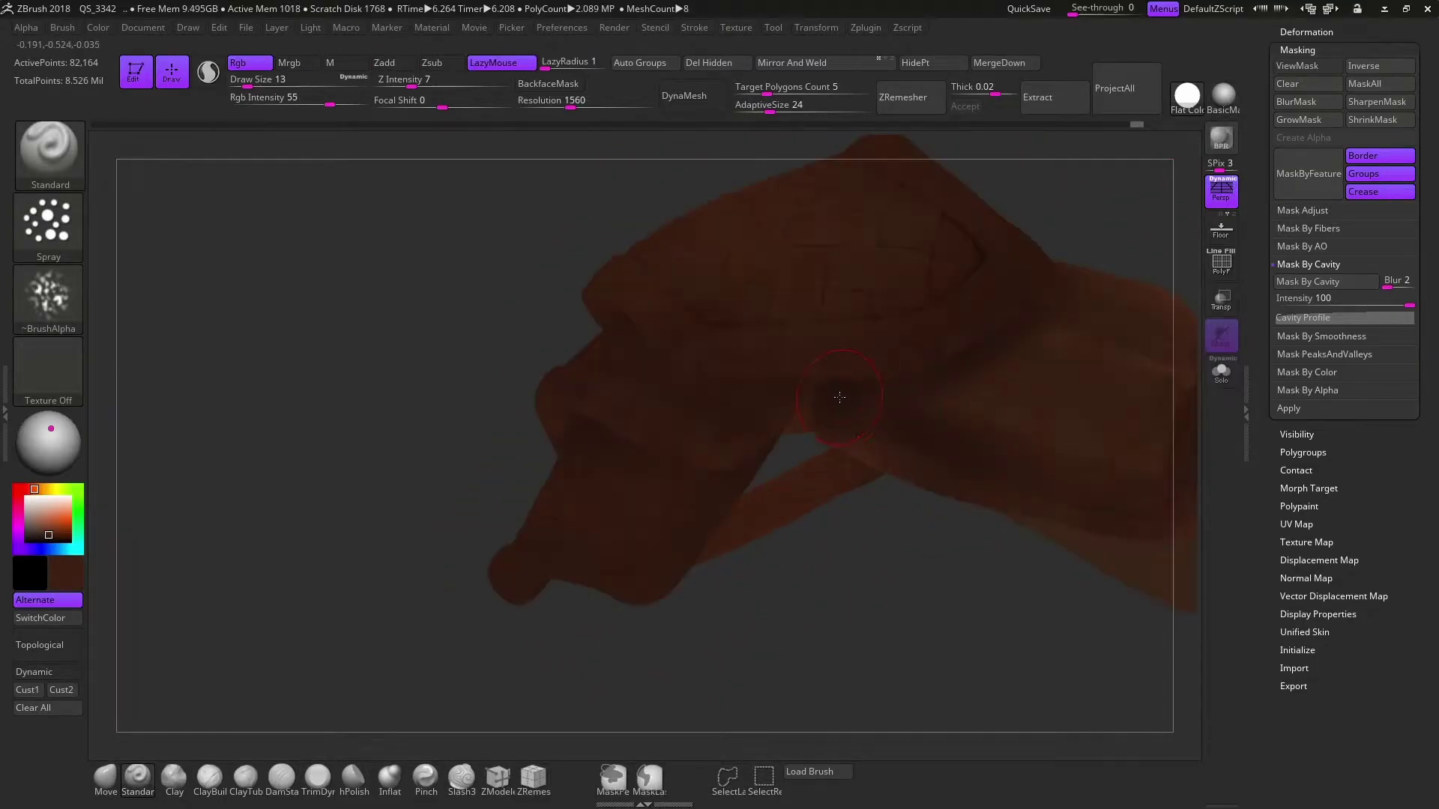
{"action": "left_click", "coordinate": [48, 225]}
{"action": "left_click", "coordinate": [129, 245]}
{"action": "key", "text": "s"}
{"action": "mouse_move", "coordinate": [595, 550]}
{"action": "left_mouse_down"}
{"action": "mouse_move", "coordinate": [579, 549]}
{"action": "mouse_move", "coordinate": [696, 529]}
{"action": "left_mouse_up"}
{"action": "right_click_drag", "start_coordinate": [875, 481], "coordinate": [710, 344]}
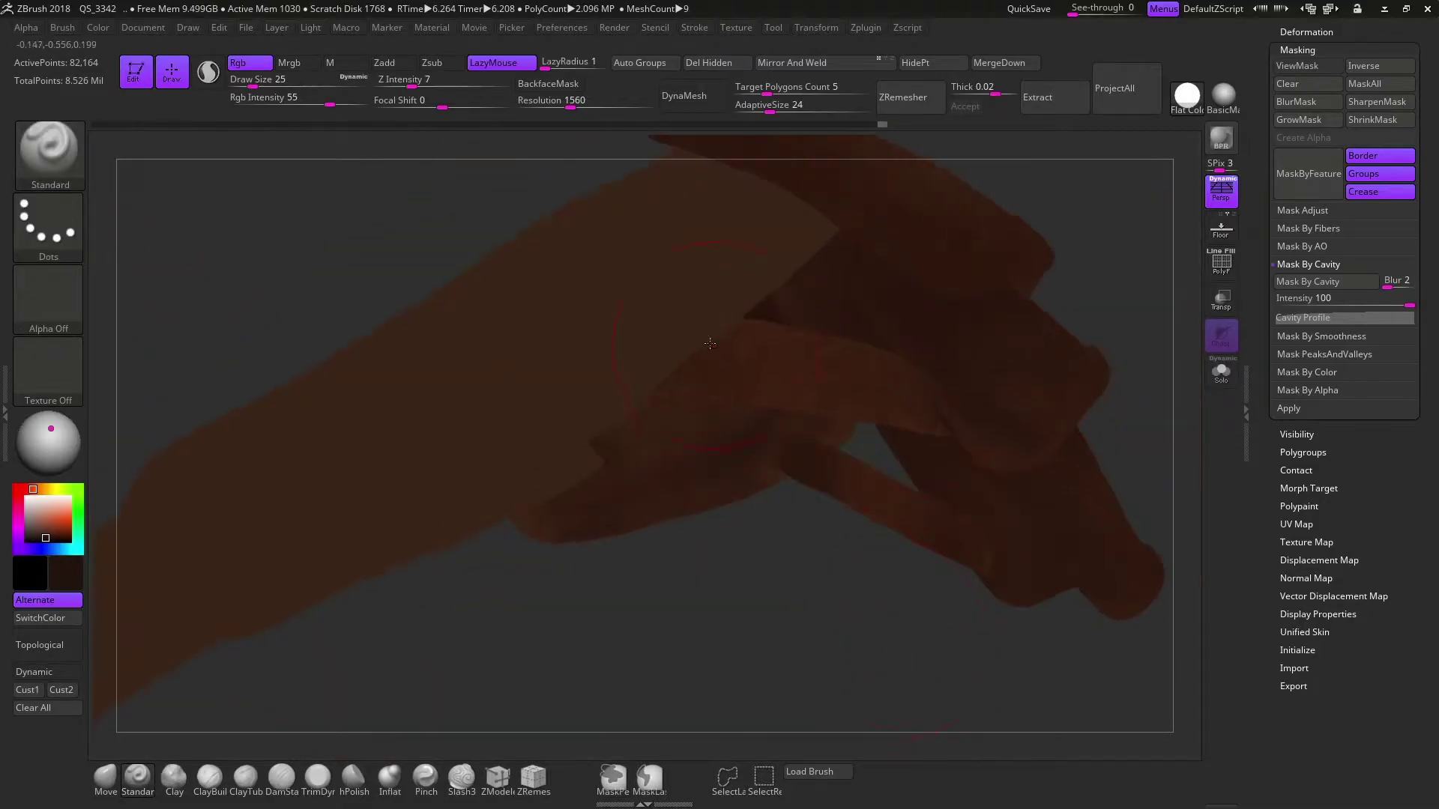
{"action": "mouse_move", "coordinate": [832, 487]}
{"action": "right_mouse_down", "text": "ctrl"}
{"action": "mouse_move", "coordinate": [811, 471]}
{"action": "mouse_move", "coordinate": [986, 384]}
{"action": "mouse_move", "coordinate": [1006, 395]}
{"action": "right_mouse_up", "text": "ctrl"}
{"action": "scroll", "coordinate": [1348, 300], "scroll_direction": "up", "scroll_amount": 5}
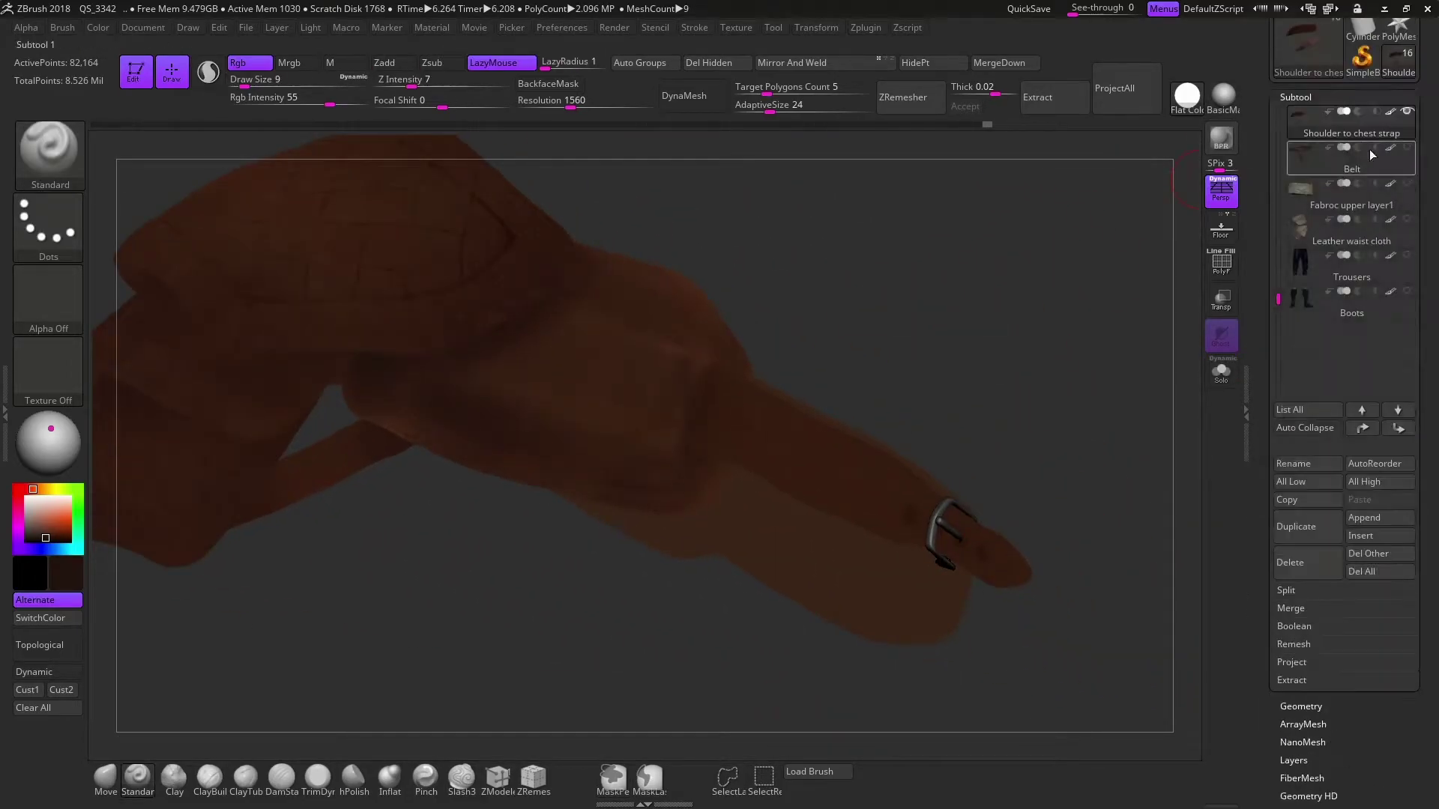
Select the Cheststrap subtool, load the skin_base_direct alpha with a smaller brush, and frame the strap
{"action": "left_click", "coordinate": [1404, 114]}
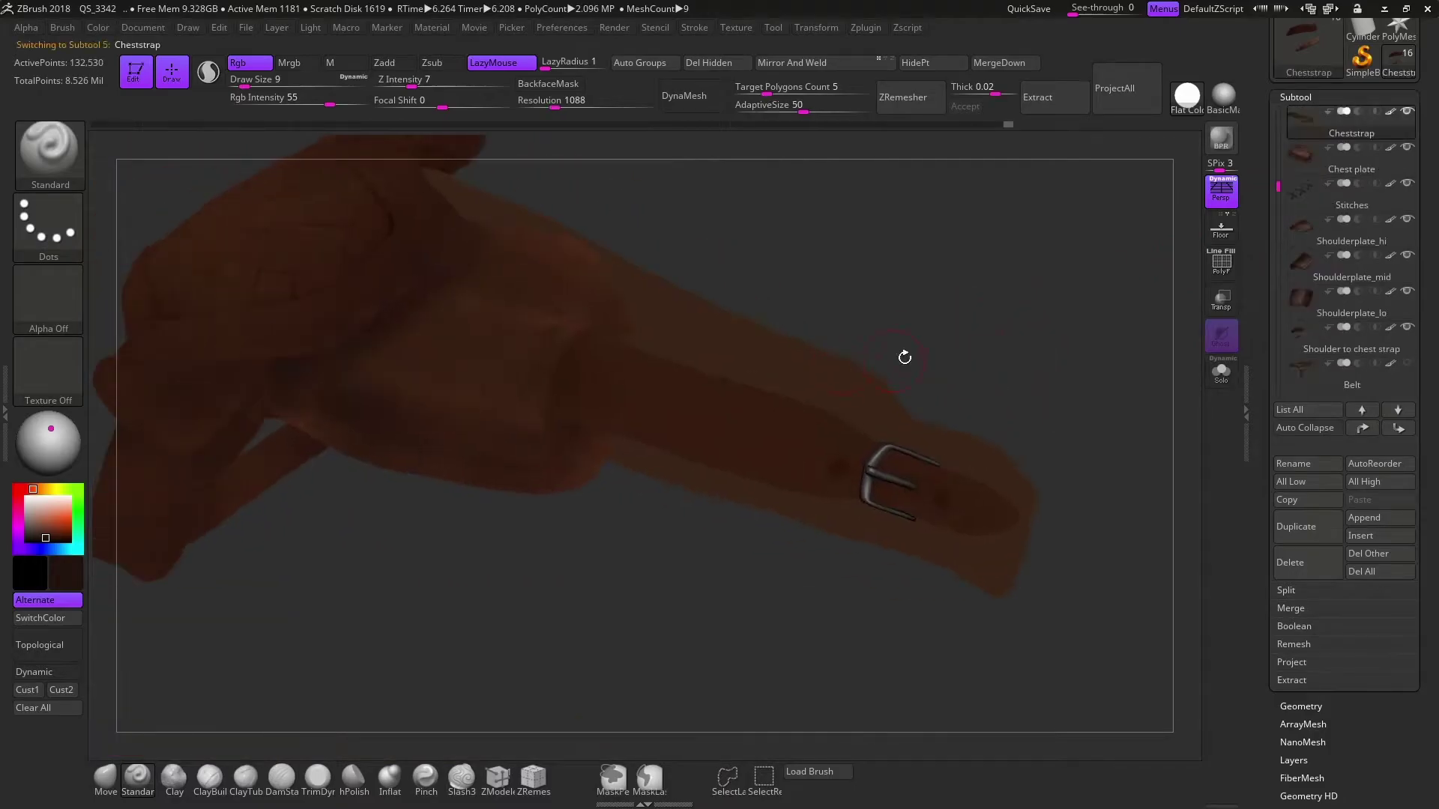
{"action": "left_click", "coordinate": [825, 414], "text": "alt"}
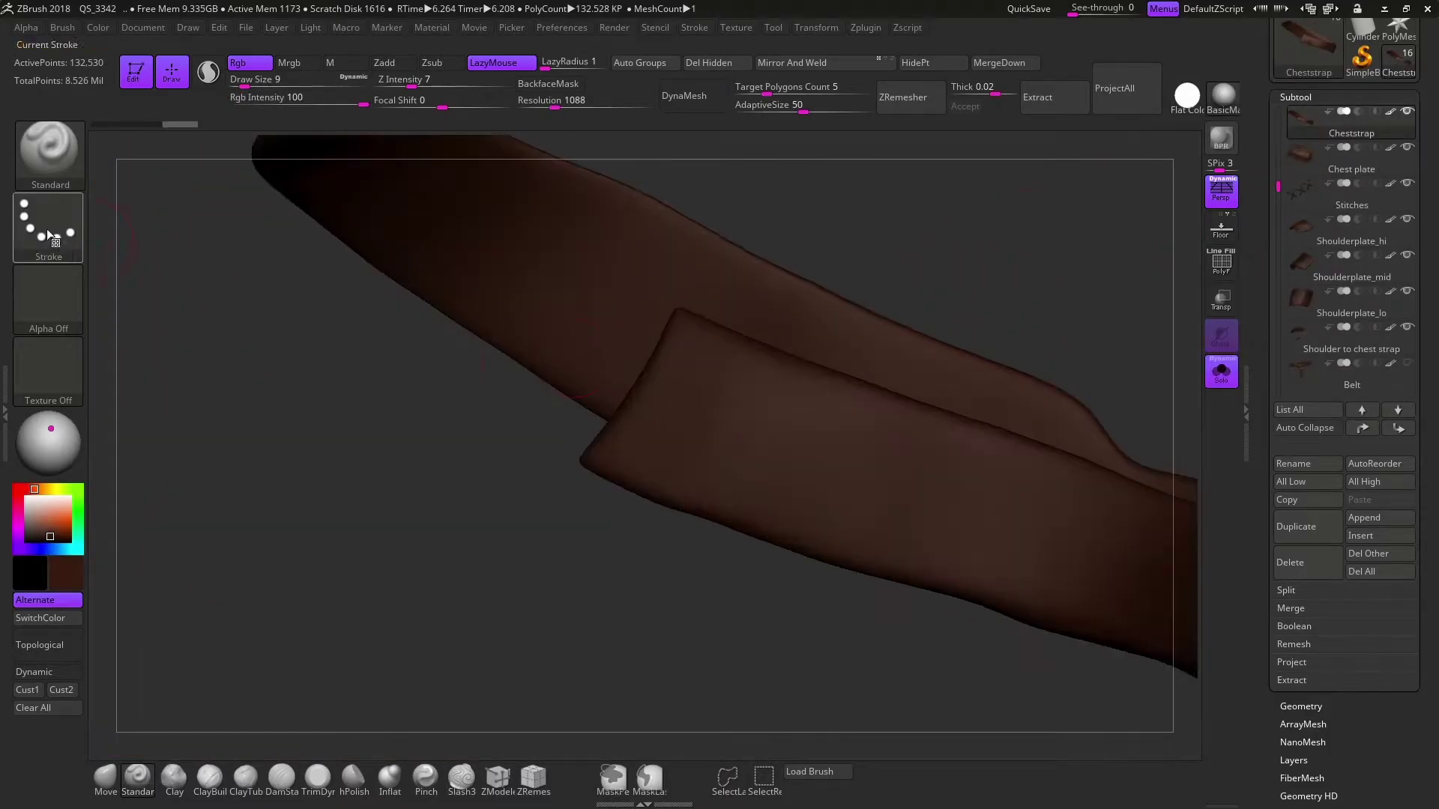
{"action": "left_click", "coordinate": [48, 300]}
{"action": "left_click", "coordinate": [709, 306]}
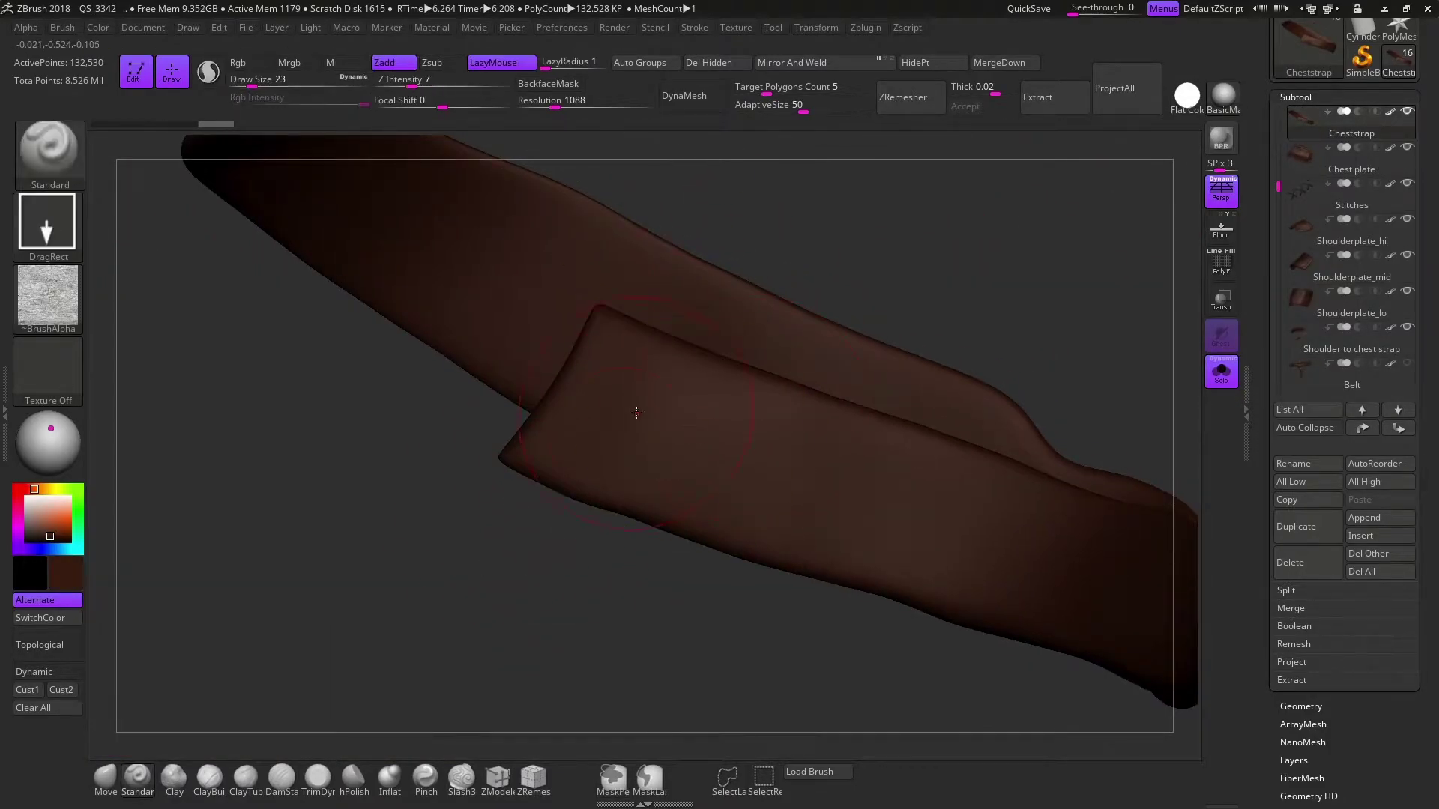
{"action": "key", "text": "bracketleft"}
{"action": "key", "text": "bracketleft"}
{"action": "mouse_move", "coordinate": [902, 479]}
{"action": "left_mouse_down"}
{"action": "mouse_move", "coordinate": [710, 518]}
{"action": "mouse_move", "coordinate": [697, 621]}
{"action": "left_mouse_up"}
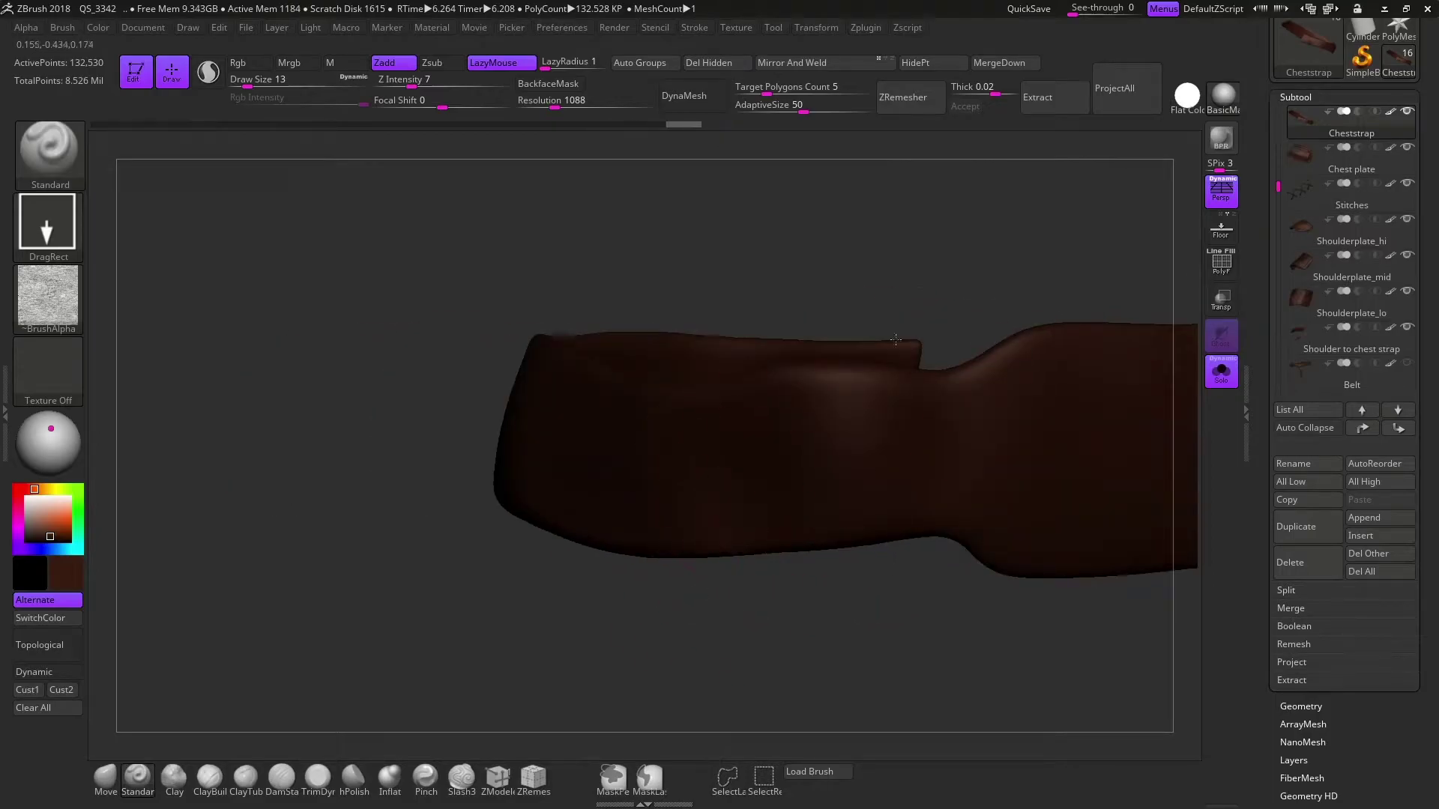
{"action": "left_click_drag", "start_coordinate": [896, 339], "coordinate": [831, 278]}
{"action": "mouse_move", "coordinate": [829, 615]}
{"action": "left_mouse_down"}
{"action": "mouse_move", "coordinate": [810, 361]}
{"action": "mouse_move", "coordinate": [947, 489]}
{"action": "left_mouse_up"}
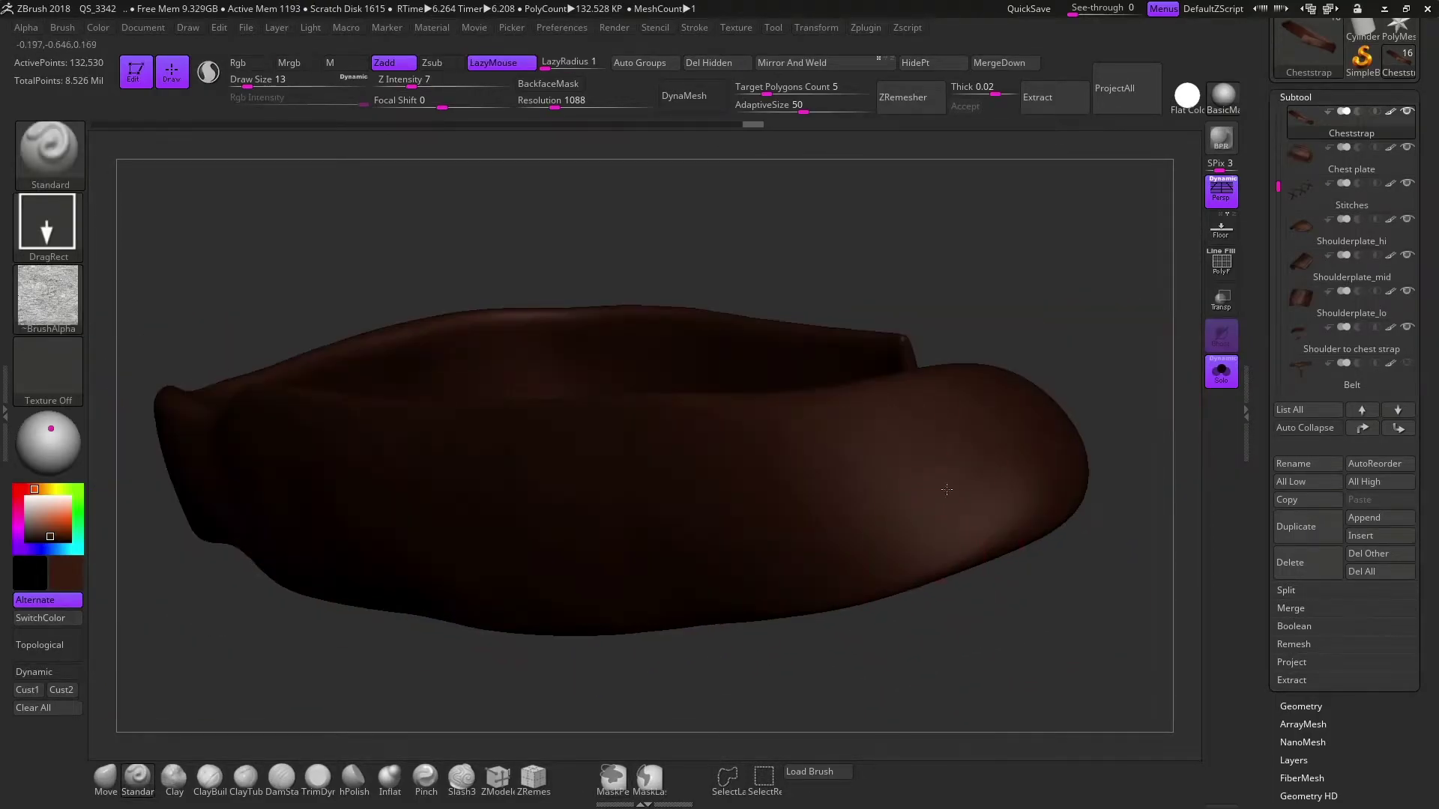
{"action": "mouse_move", "coordinate": [1079, 428]}
{"action": "left_mouse_down"}
{"action": "mouse_move", "coordinate": [825, 253]}
{"action": "mouse_move", "coordinate": [527, 418]}
{"action": "mouse_move", "coordinate": [227, 411]}
{"action": "left_mouse_up"}
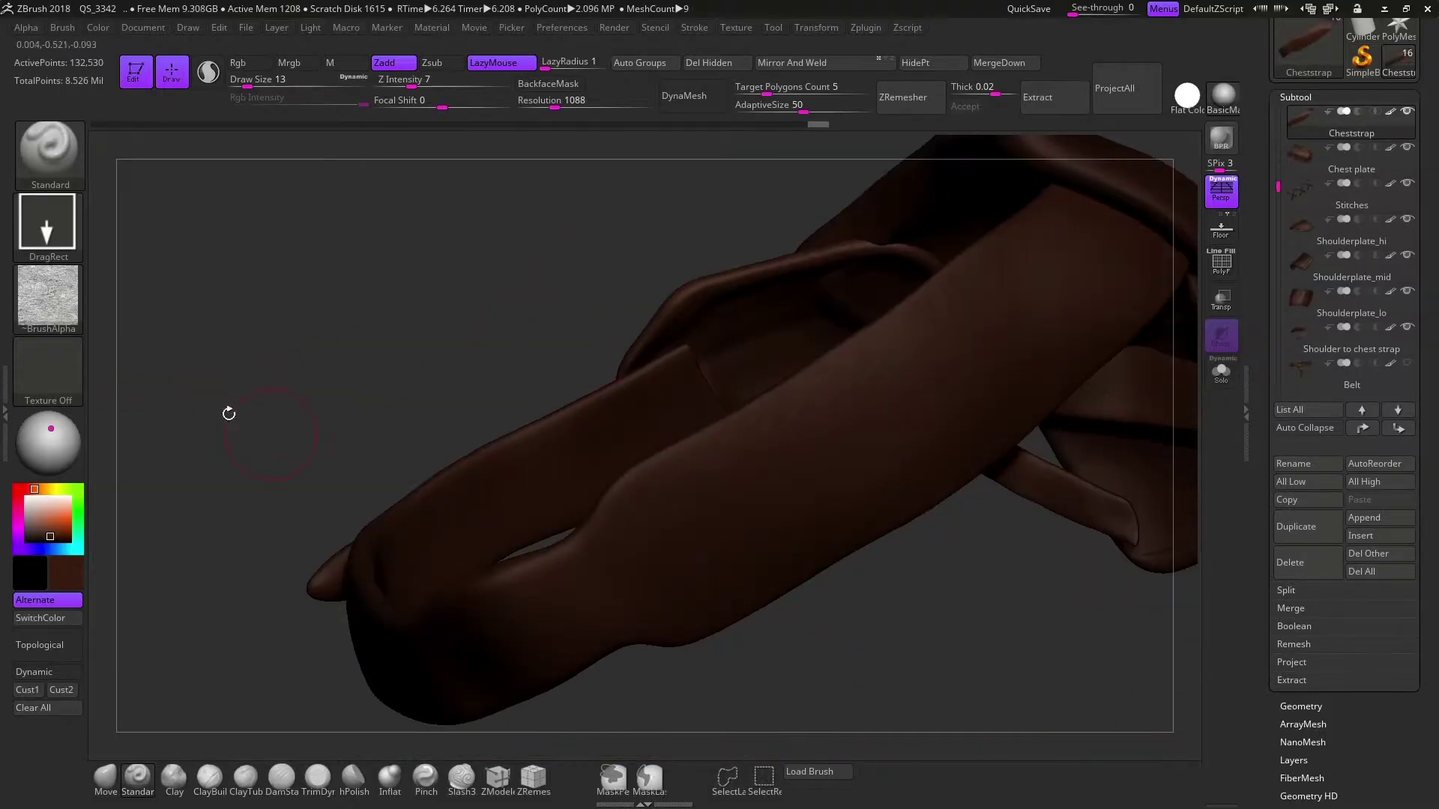
Stamp leather grain at Z Intensity 4 with the chest strap soloed, then inspect it
{"action": "left_click_drag", "start_coordinate": [411, 86], "coordinate": [402, 86]}
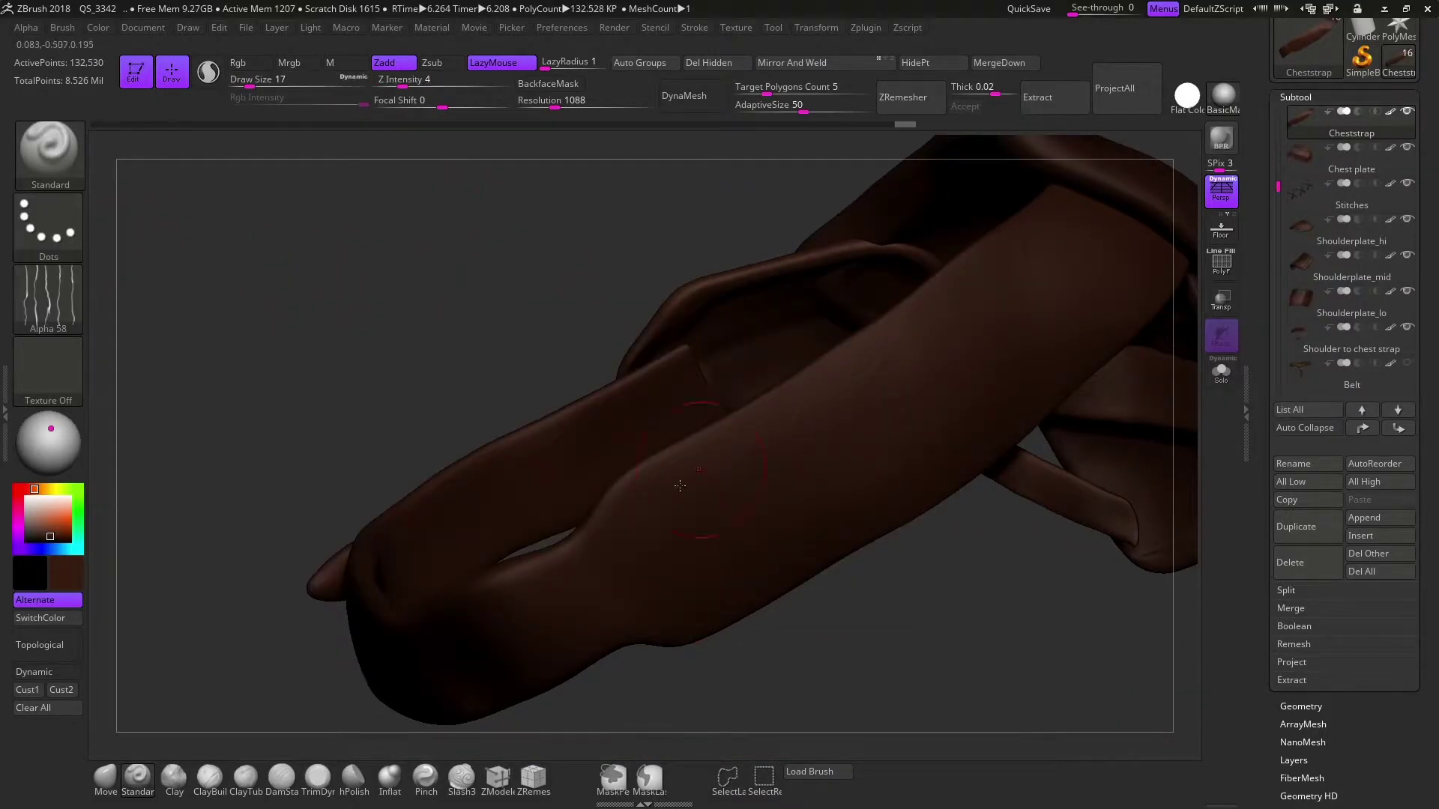
{"action": "mouse_move", "coordinate": [1180, 177]}
{"action": "left_mouse_down"}
{"action": "mouse_move", "coordinate": [844, 505]}
{"action": "mouse_move", "coordinate": [600, 450]}
{"action": "left_mouse_up"}
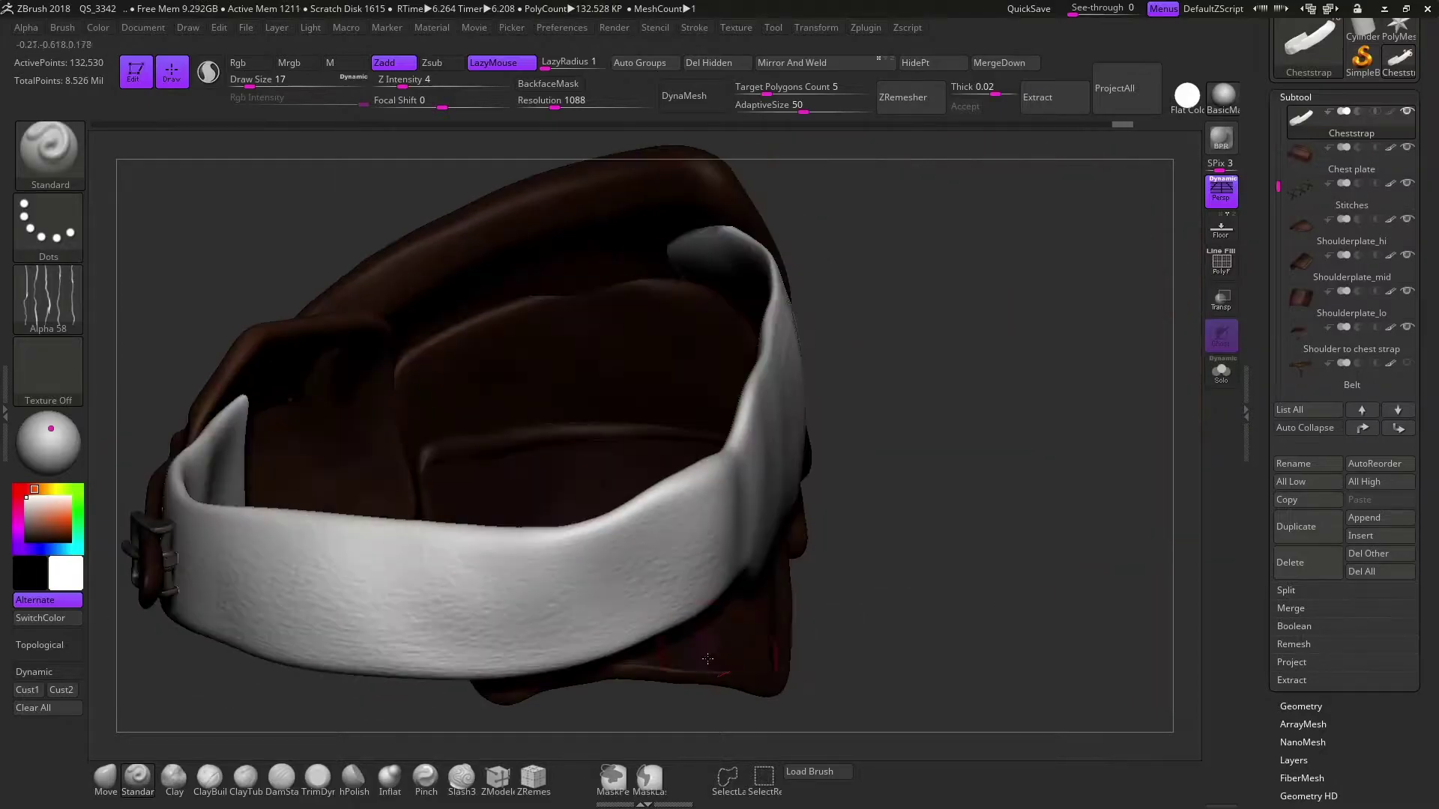
{"action": "left_click", "coordinate": [1222, 371]}
{"action": "mouse_move", "coordinate": [899, 299]}
{"action": "left_mouse_down"}
{"action": "mouse_move", "coordinate": [743, 637]}
{"action": "mouse_move", "coordinate": [524, 289]}
{"action": "mouse_move", "coordinate": [824, 412]}
{"action": "mouse_move", "coordinate": [1065, 546]}
{"action": "mouse_move", "coordinate": [900, 525]}
{"action": "mouse_move", "coordinate": [793, 539]}
{"action": "left_mouse_up"}
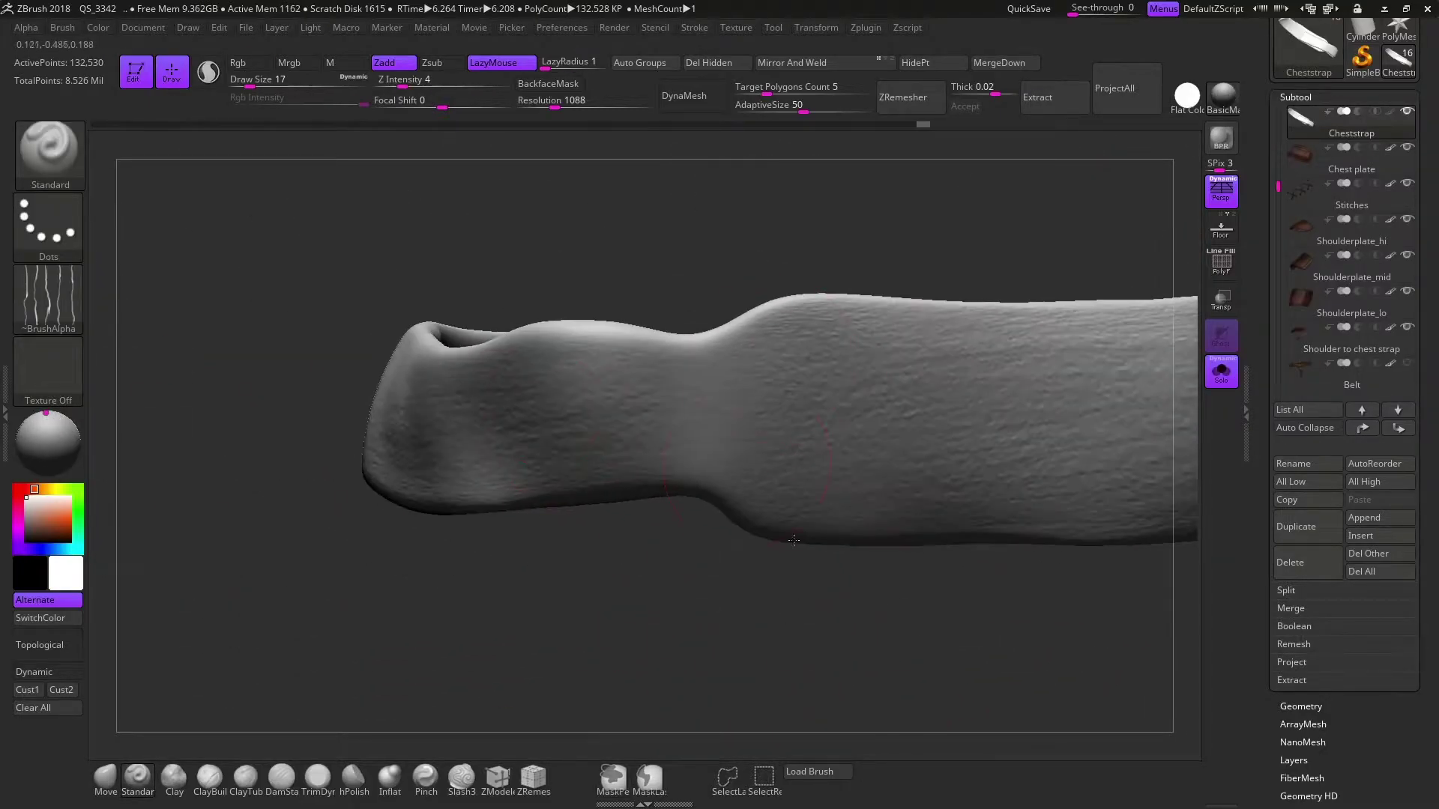
{"action": "mouse_move", "coordinate": [1013, 607]}
{"action": "left_mouse_down"}
{"action": "mouse_move", "coordinate": [989, 289]}
{"action": "mouse_move", "coordinate": [979, 475]}
{"action": "left_mouse_up"}
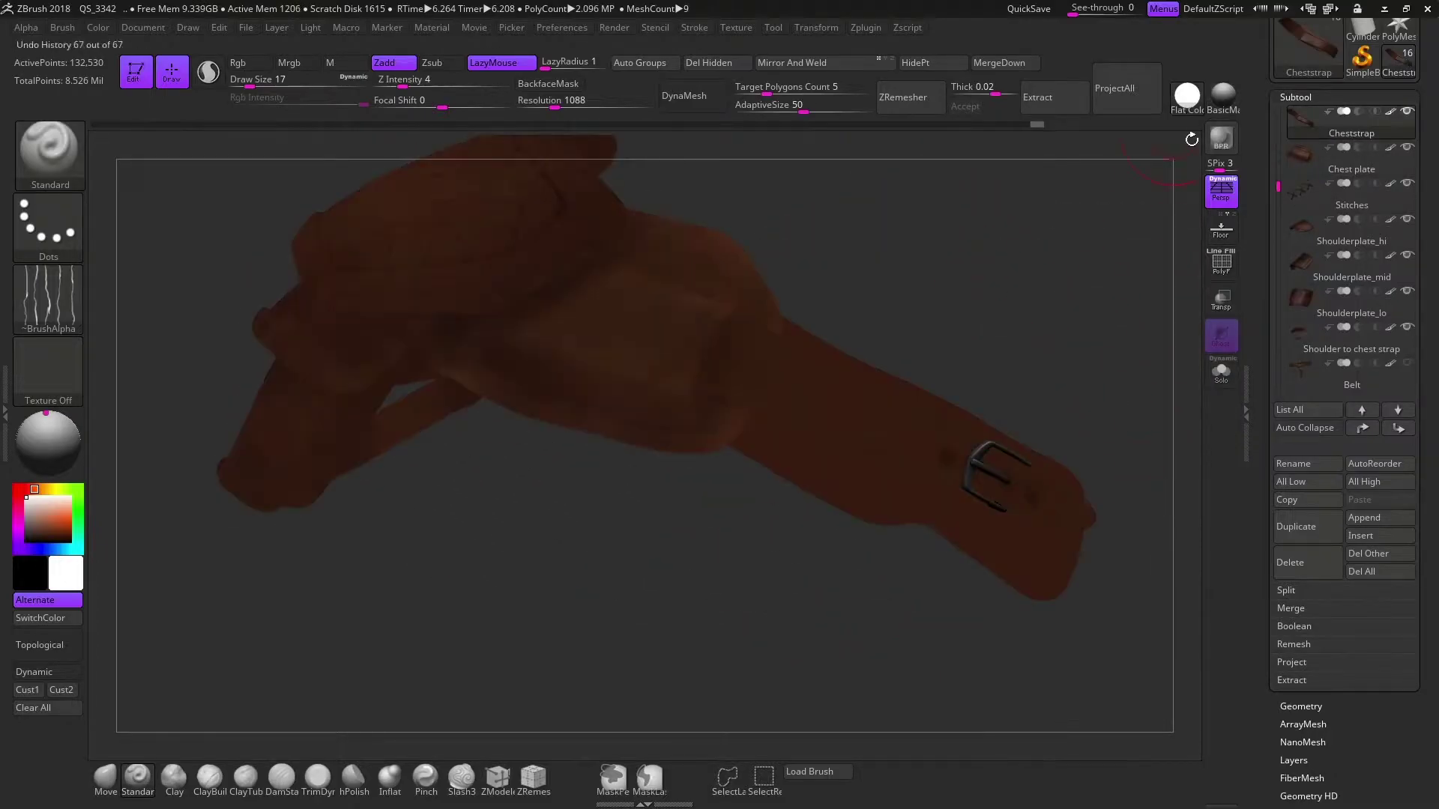
{"action": "scroll", "coordinate": [1340, 691], "scroll_direction": "down", "scroll_amount": 3}
Apply Mask By Cavity to the chest strap at intensity 70, then clear and hide the mask
{"action": "left_click", "coordinate": [1297, 729]}
{"action": "left_click", "coordinate": [1222, 371]}
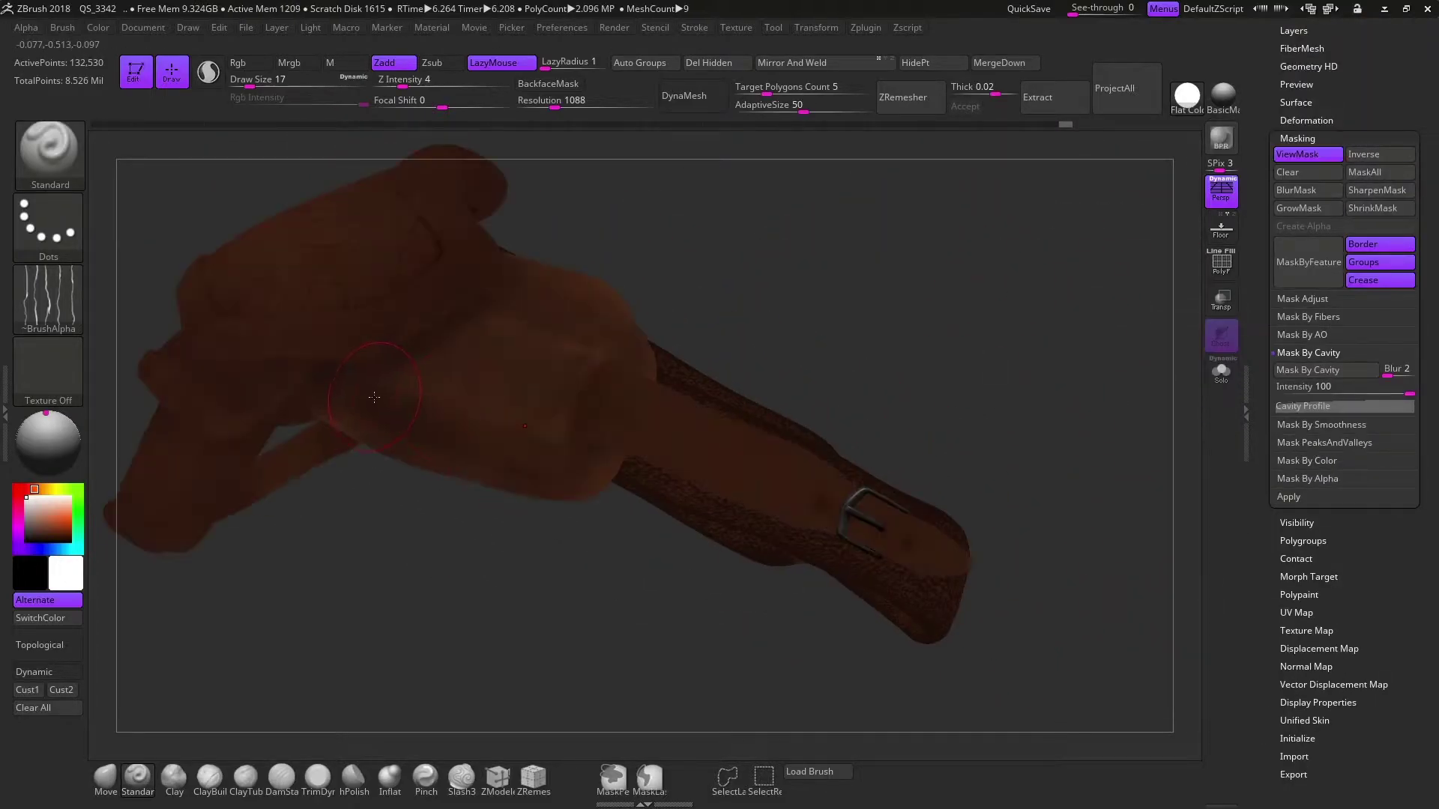
{"action": "key", "text": "ctrl+shift+s"}
{"action": "left_click_drag", "start_coordinate": [344, 100], "coordinate": [340, 100]}
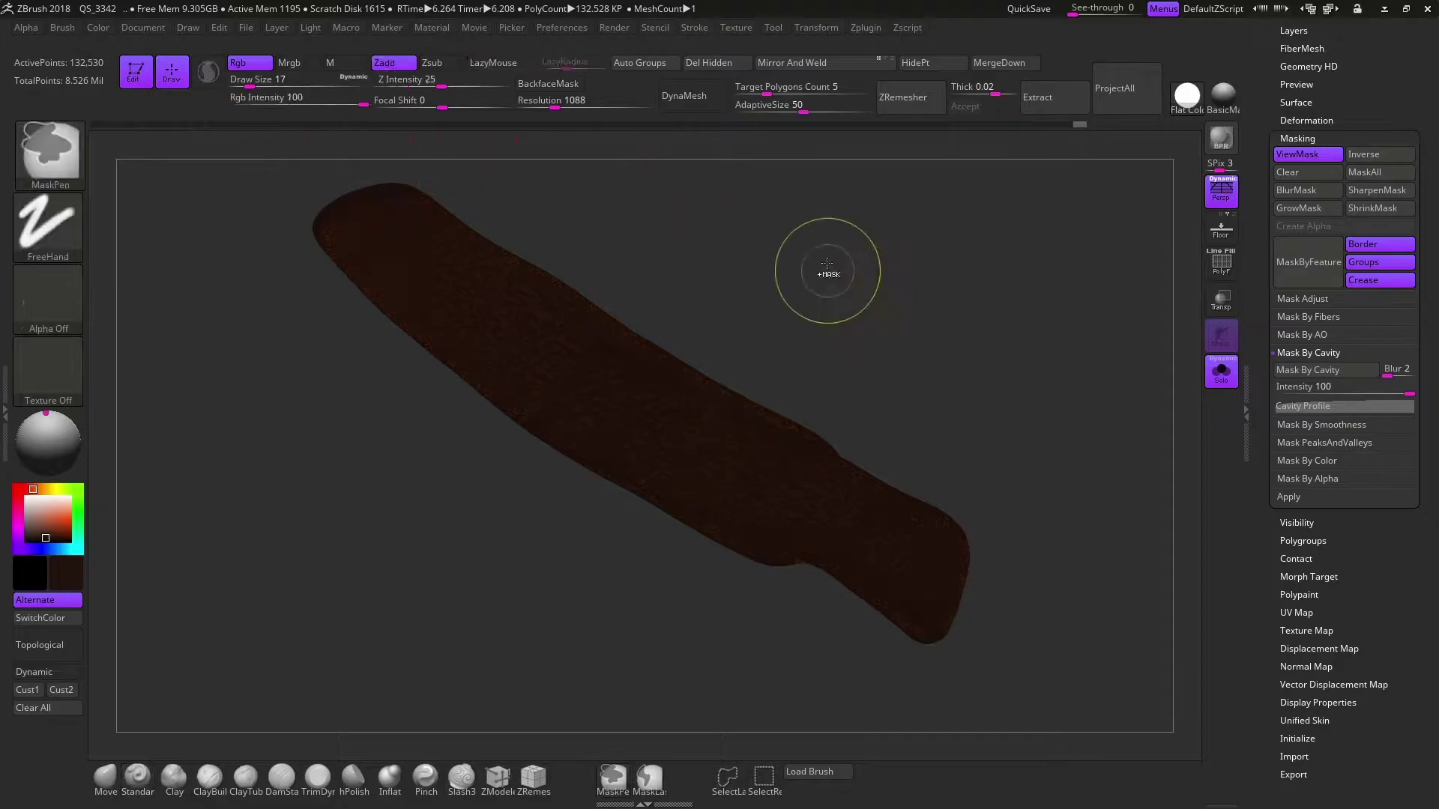
{"action": "left_click", "coordinate": [1322, 174]}
{"action": "key", "text": "ctrl+h"}
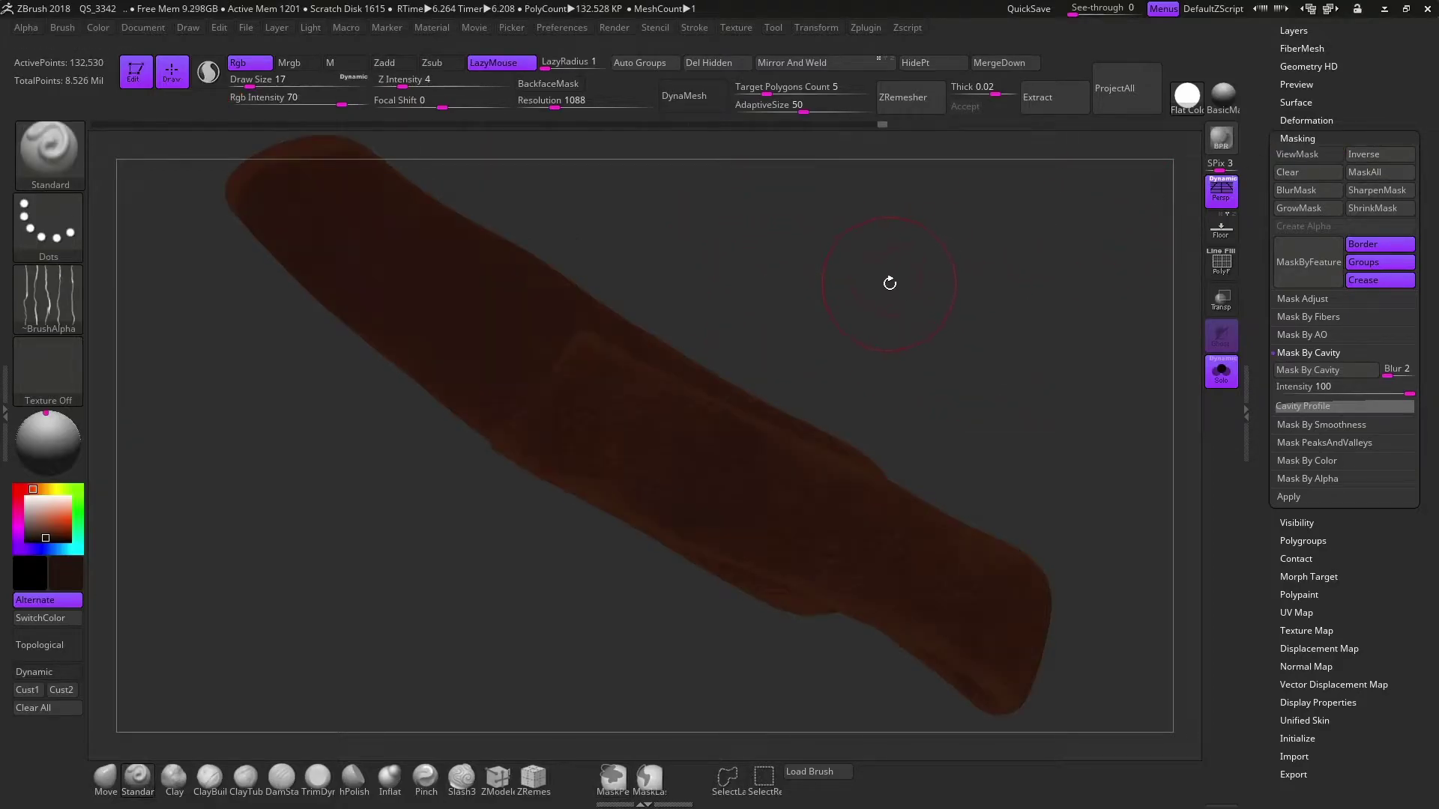
{"action": "mouse_move", "coordinate": [899, 273]}
{"action": "left_mouse_down"}
{"action": "mouse_move", "coordinate": [912, 308]}
{"action": "mouse_move", "coordinate": [831, 271]}
{"action": "left_mouse_up"}
{"action": "key", "text": "ctrl+shift+s"}
{"action": "key", "text": "ctrl+shift+s"}
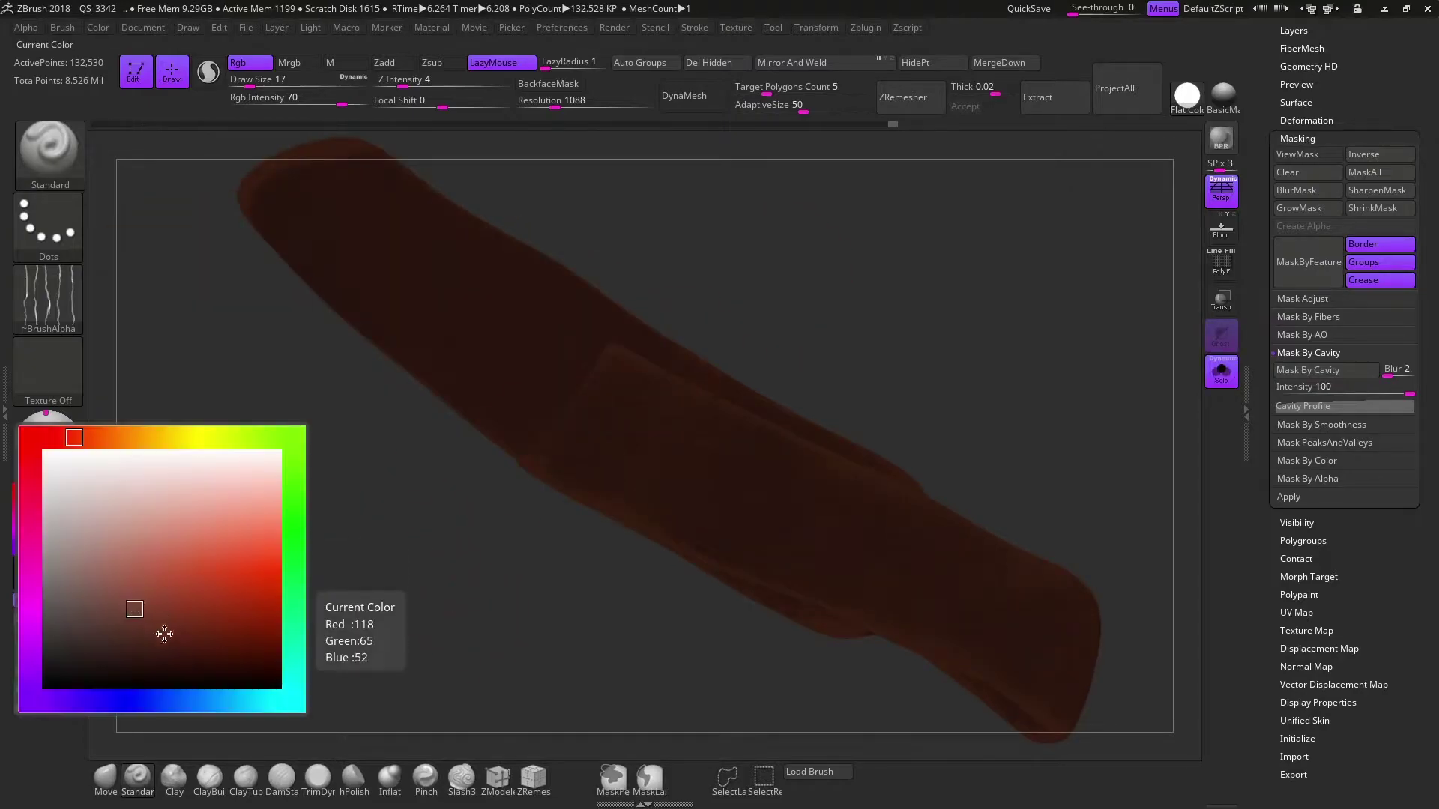
Polypaint the chest strap in brown with a Color Spray stroke and Rgb on
{"action": "left_click", "coordinate": [160, 632]}
{"action": "left_click", "coordinate": [46, 230]}
{"action": "left_click", "coordinate": [509, 312]}
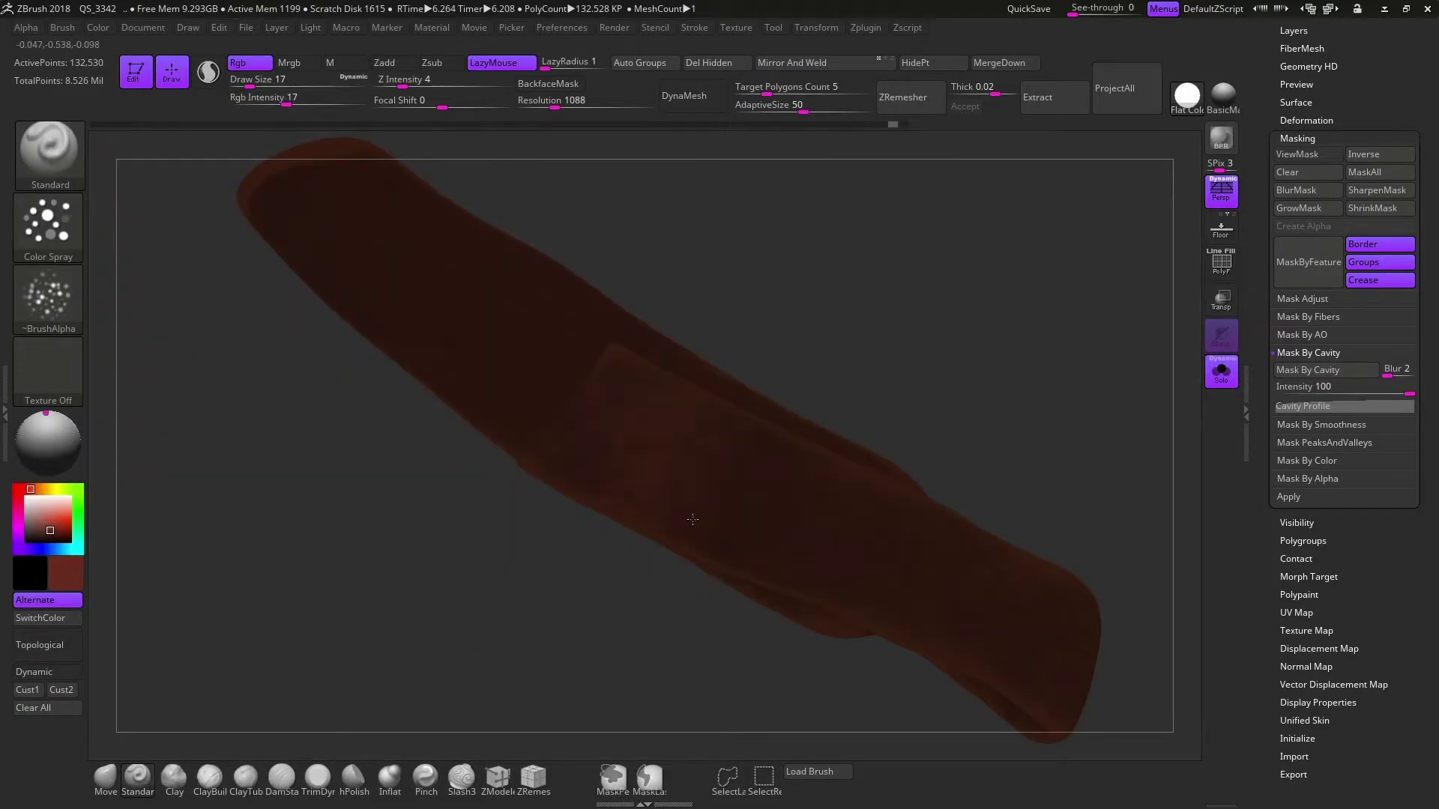
{"action": "left_click_drag", "start_coordinate": [969, 666], "coordinate": [556, 453]}
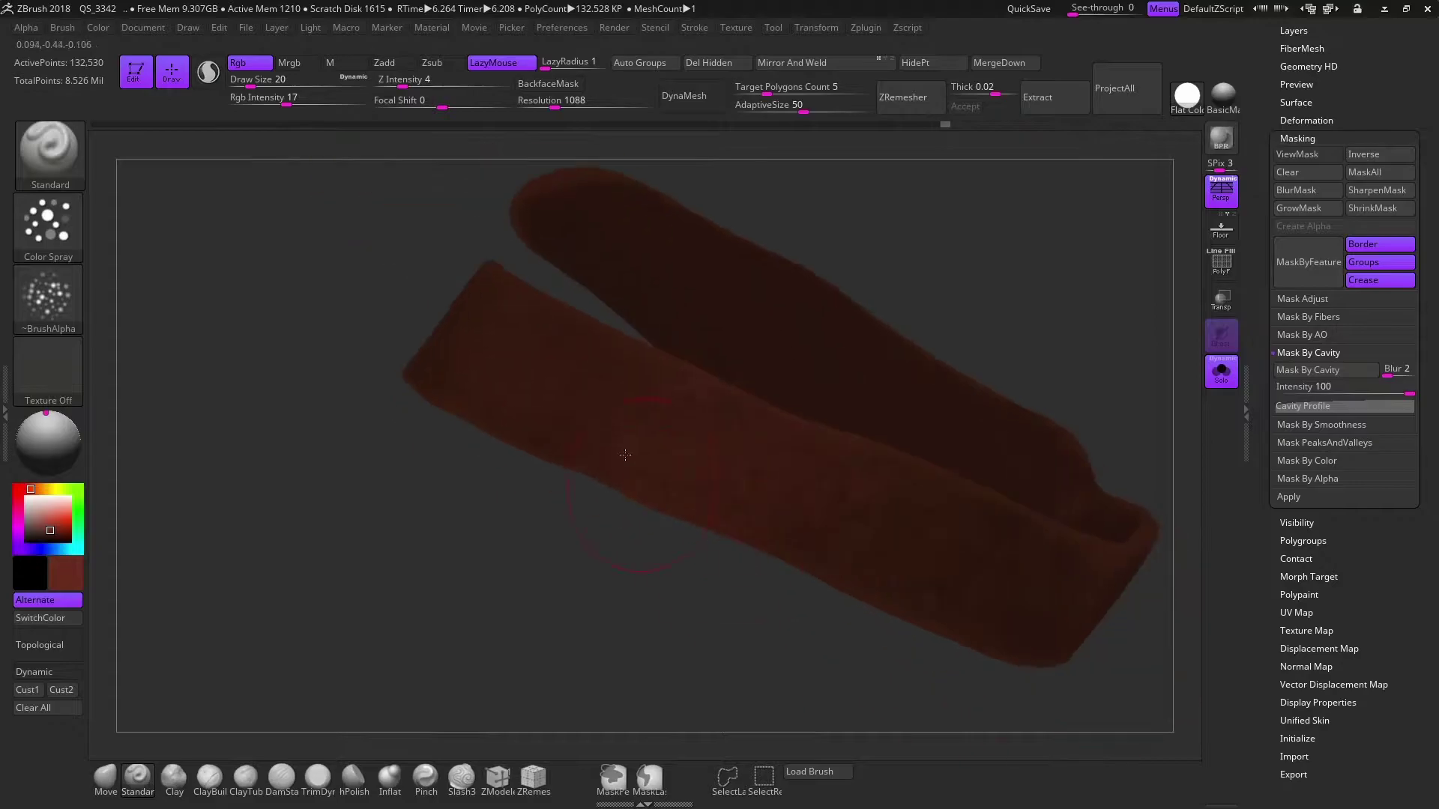
{"action": "mouse_move", "coordinate": [800, 605]}
{"action": "left_mouse_down"}
{"action": "mouse_move", "coordinate": [1028, 257]}
{"action": "mouse_move", "coordinate": [539, 340]}
{"action": "left_mouse_up"}
{"action": "key", "text": "shift"}
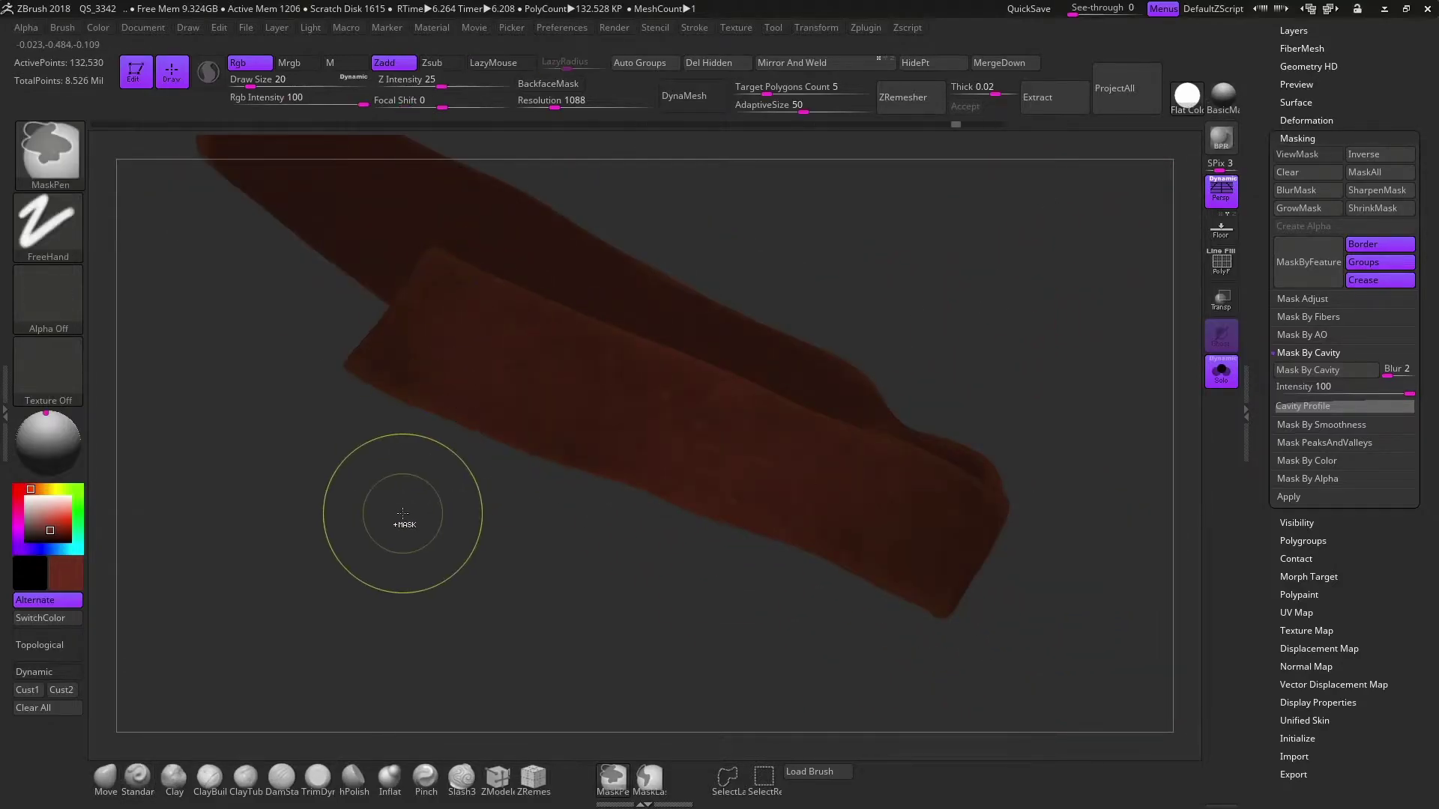
{"action": "left_click", "coordinate": [1222, 95]}
{"action": "mouse_move", "coordinate": [1109, 225]}
{"action": "left_mouse_down"}
{"action": "mouse_move", "coordinate": [1005, 353]}
{"action": "mouse_move", "coordinate": [735, 282]}
{"action": "mouse_move", "coordinate": [944, 524]}
{"action": "mouse_move", "coordinate": [886, 585]}
{"action": "mouse_move", "coordinate": [643, 499]}
{"action": "mouse_move", "coordinate": [1005, 293]}
{"action": "left_mouse_up"}
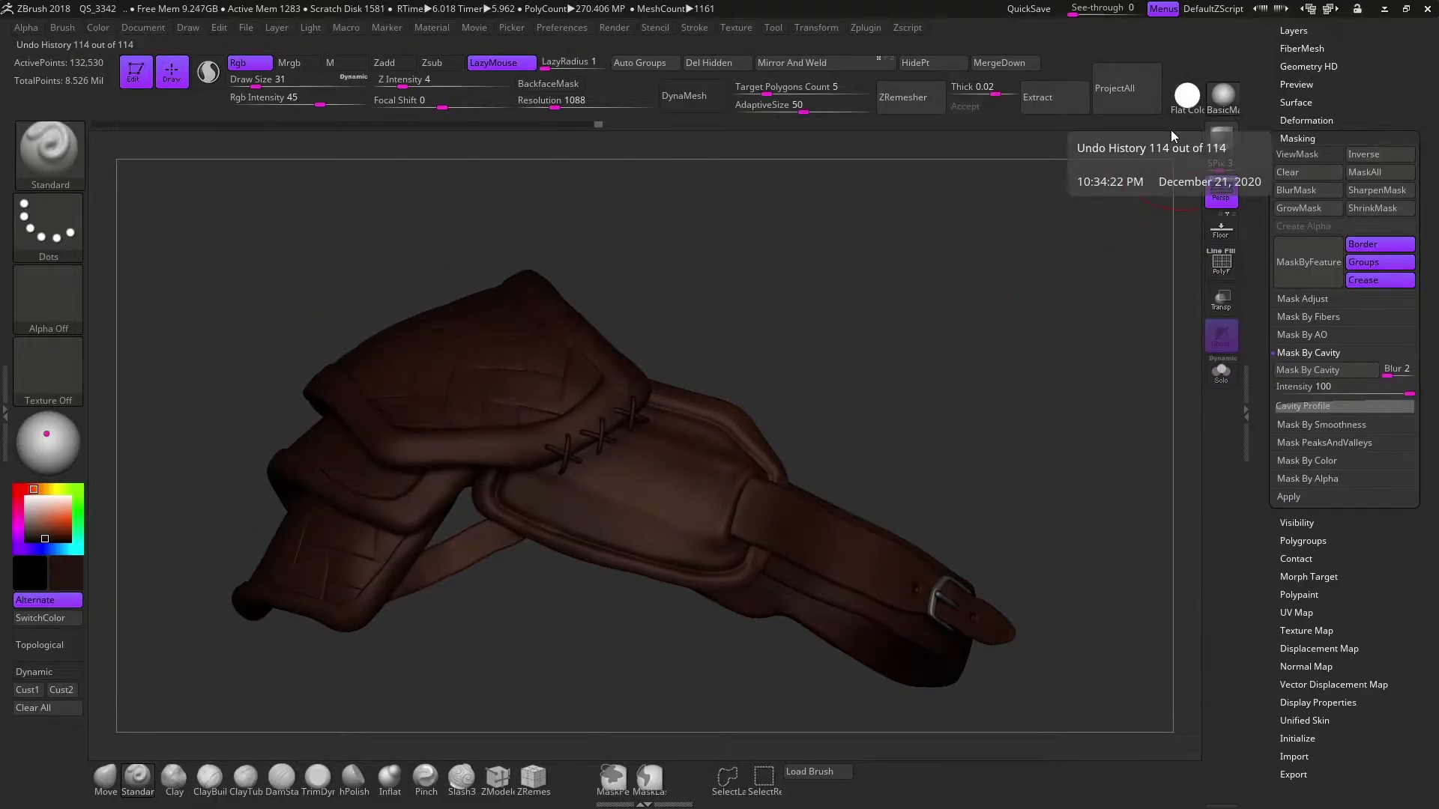
BPR-render the character and orbit the torso to review the shoulder armour and chest strap
{"action": "left_click_drag", "start_coordinate": [937, 263], "coordinate": [805, 311]}
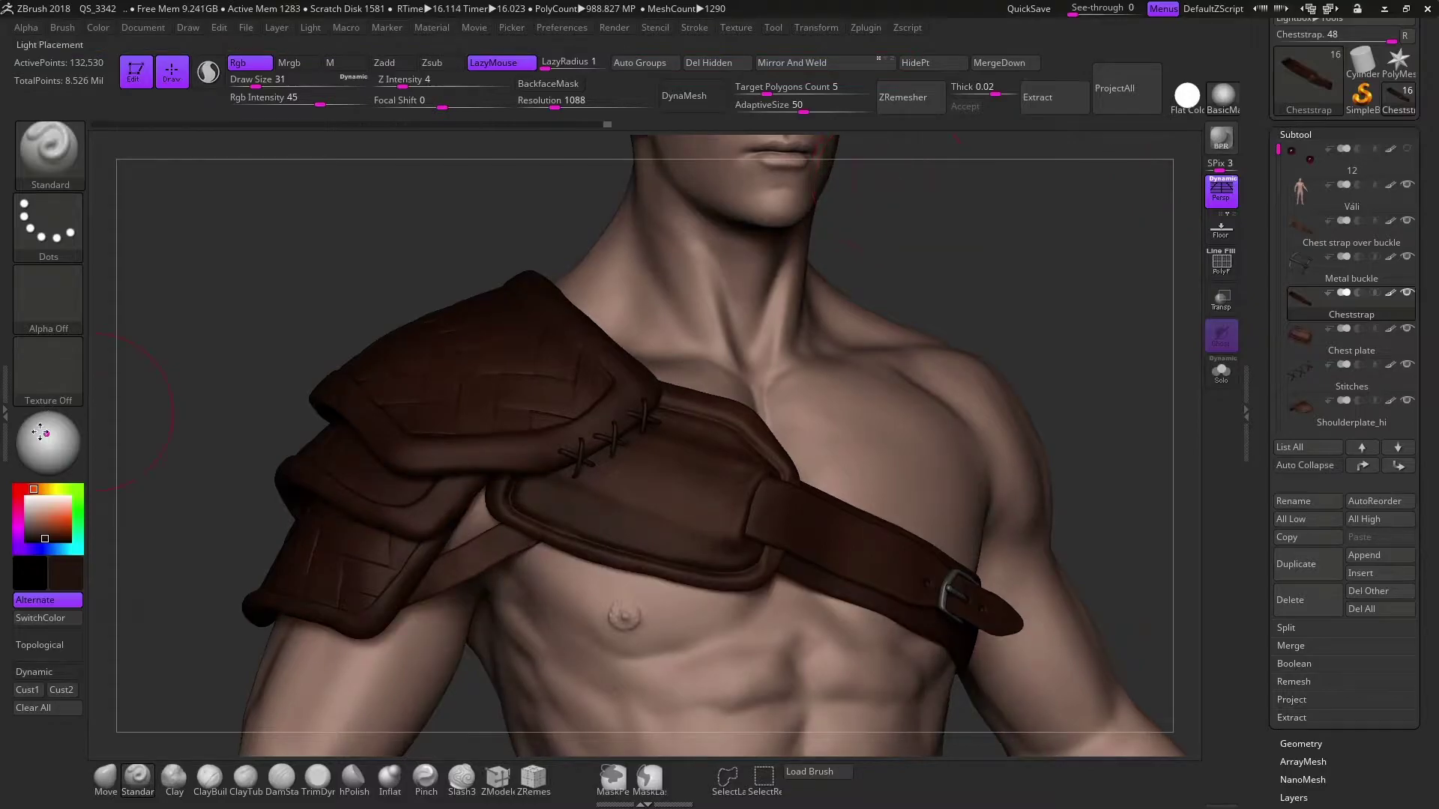
{"action": "mouse_move", "coordinate": [893, 184]}
{"action": "left_mouse_down"}
{"action": "mouse_move", "coordinate": [967, 274]}
{"action": "mouse_move", "coordinate": [1122, 225]}
{"action": "left_mouse_up"}
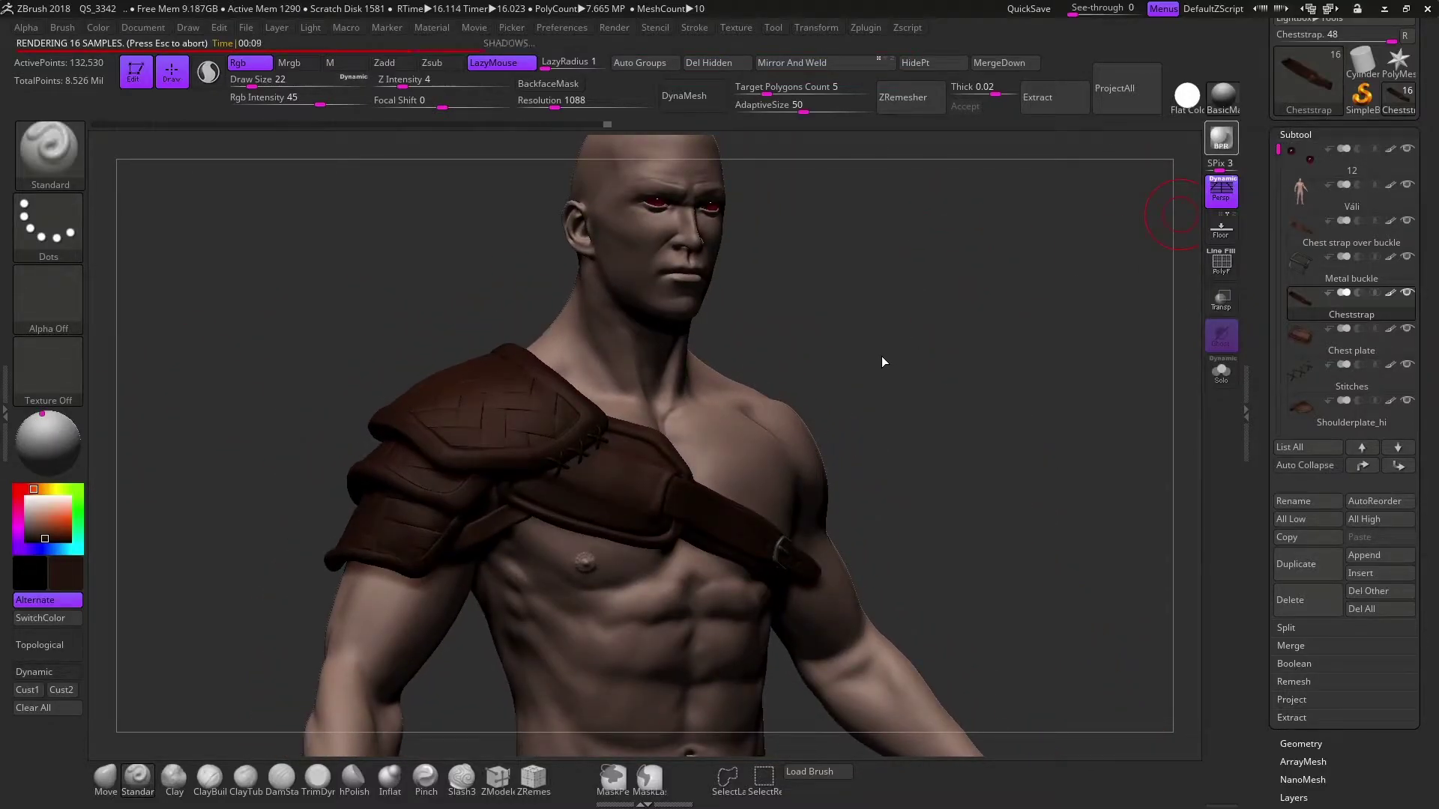
{"action": "mouse_move", "coordinate": [928, 347]}
{"action": "left_mouse_down"}
{"action": "mouse_move", "coordinate": [930, 320]}
{"action": "mouse_move", "coordinate": [1030, 231]}
{"action": "mouse_move", "coordinate": [902, 231]}
{"action": "mouse_move", "coordinate": [941, 269]}
{"action": "left_mouse_up"}
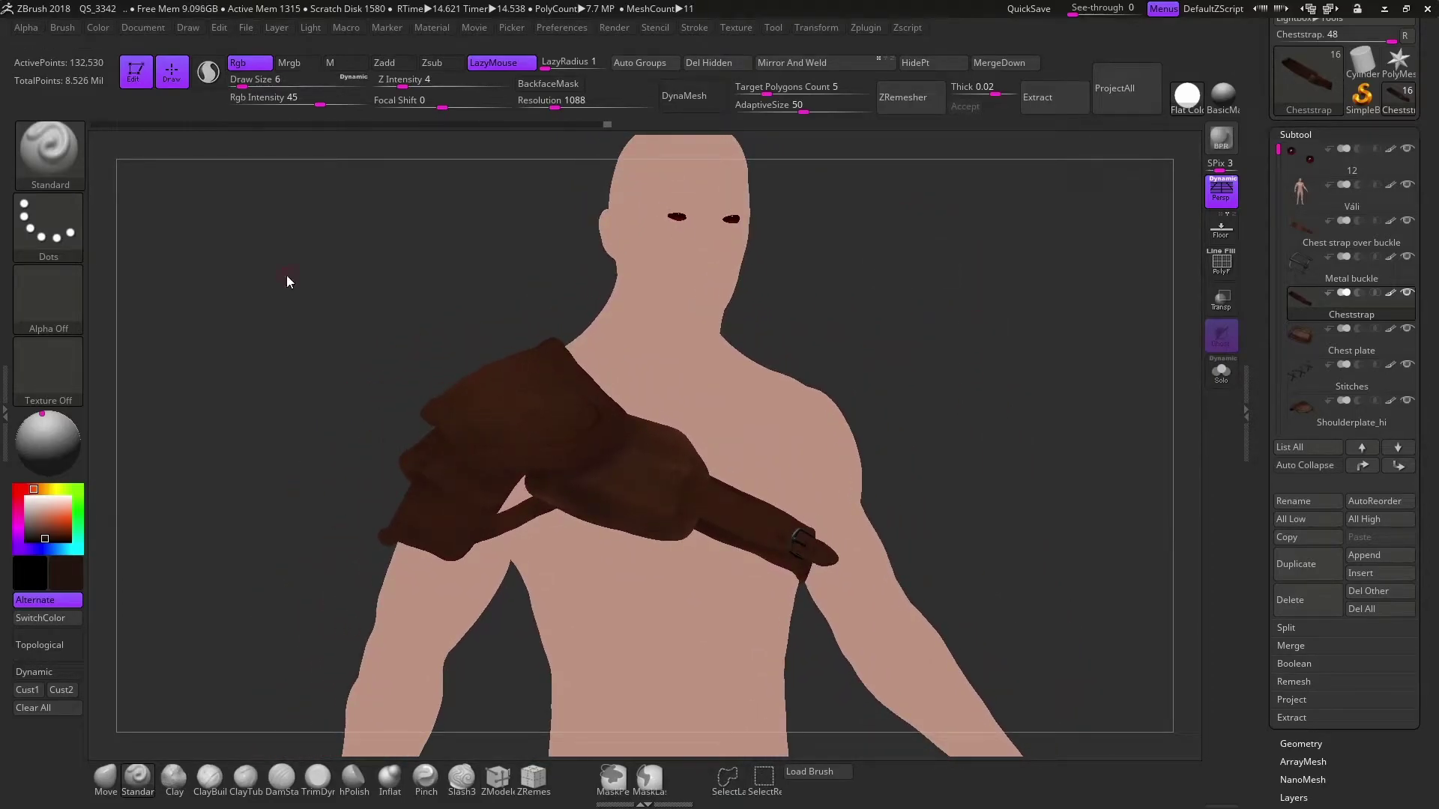
{"action": "left_click_drag", "start_coordinate": [908, 331], "coordinate": [279, 393]}
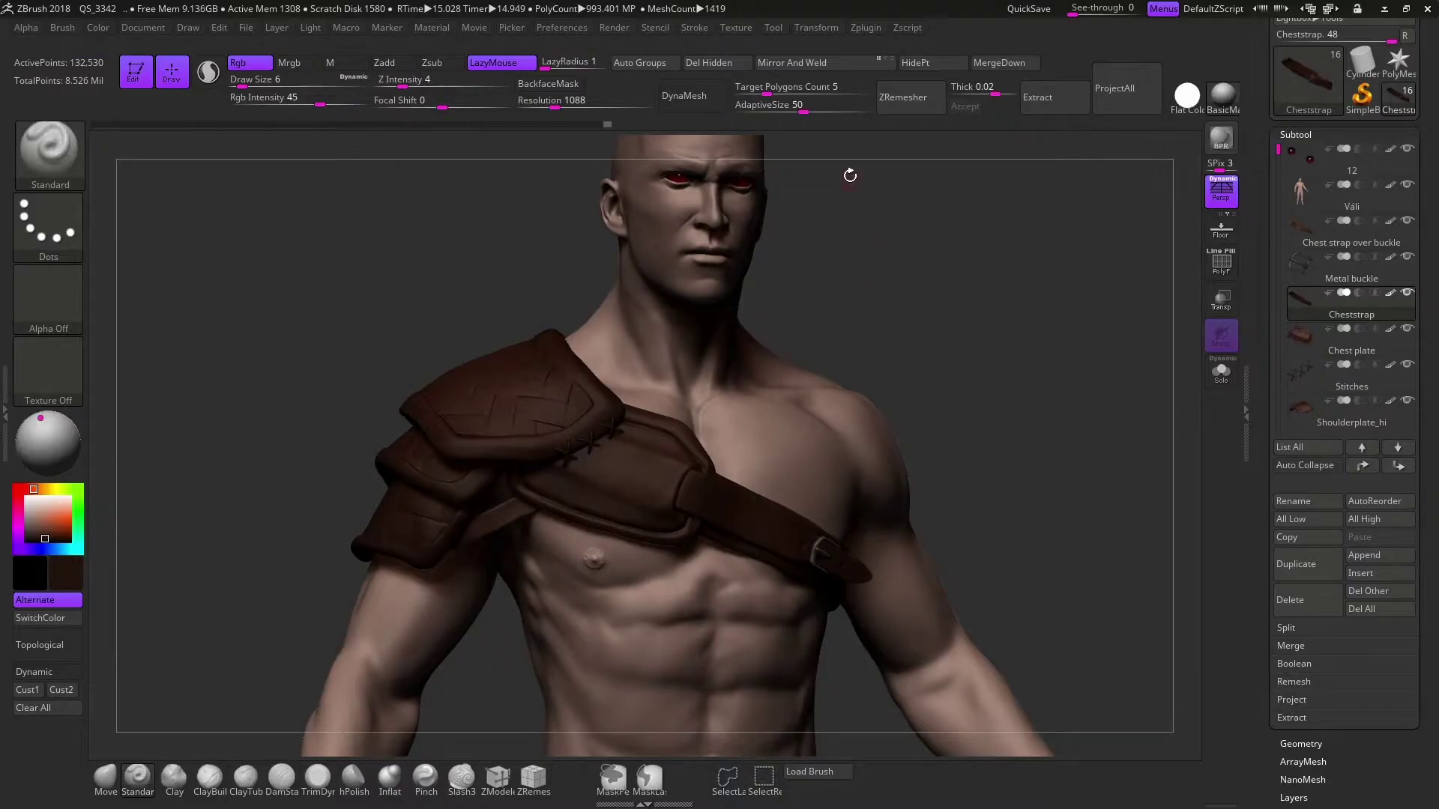
{"action": "left_click", "coordinate": [613, 27]}
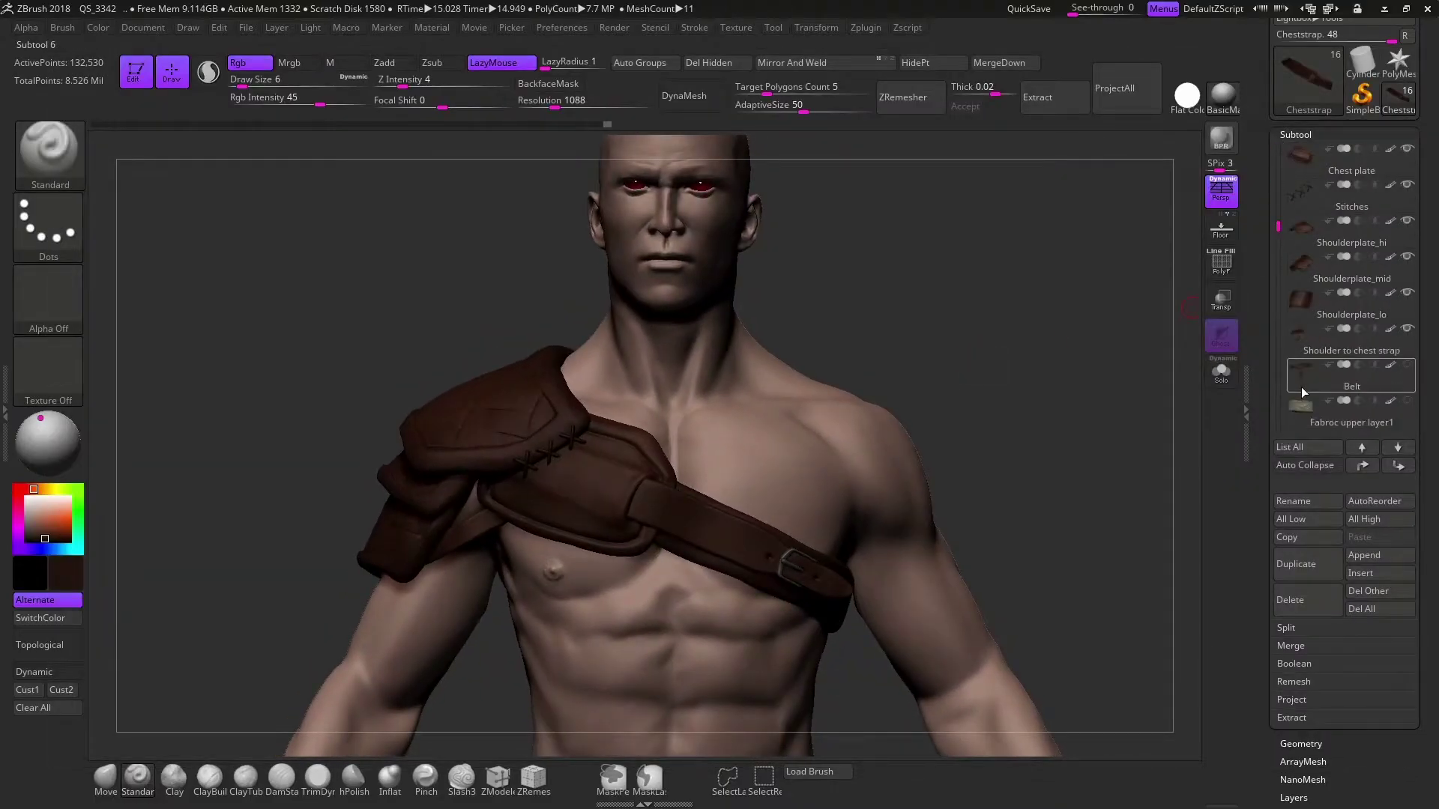
Select and solo the Belt subtool and set up the Standard brush with a leather alpha
{"action": "left_click", "coordinate": [1302, 392]}
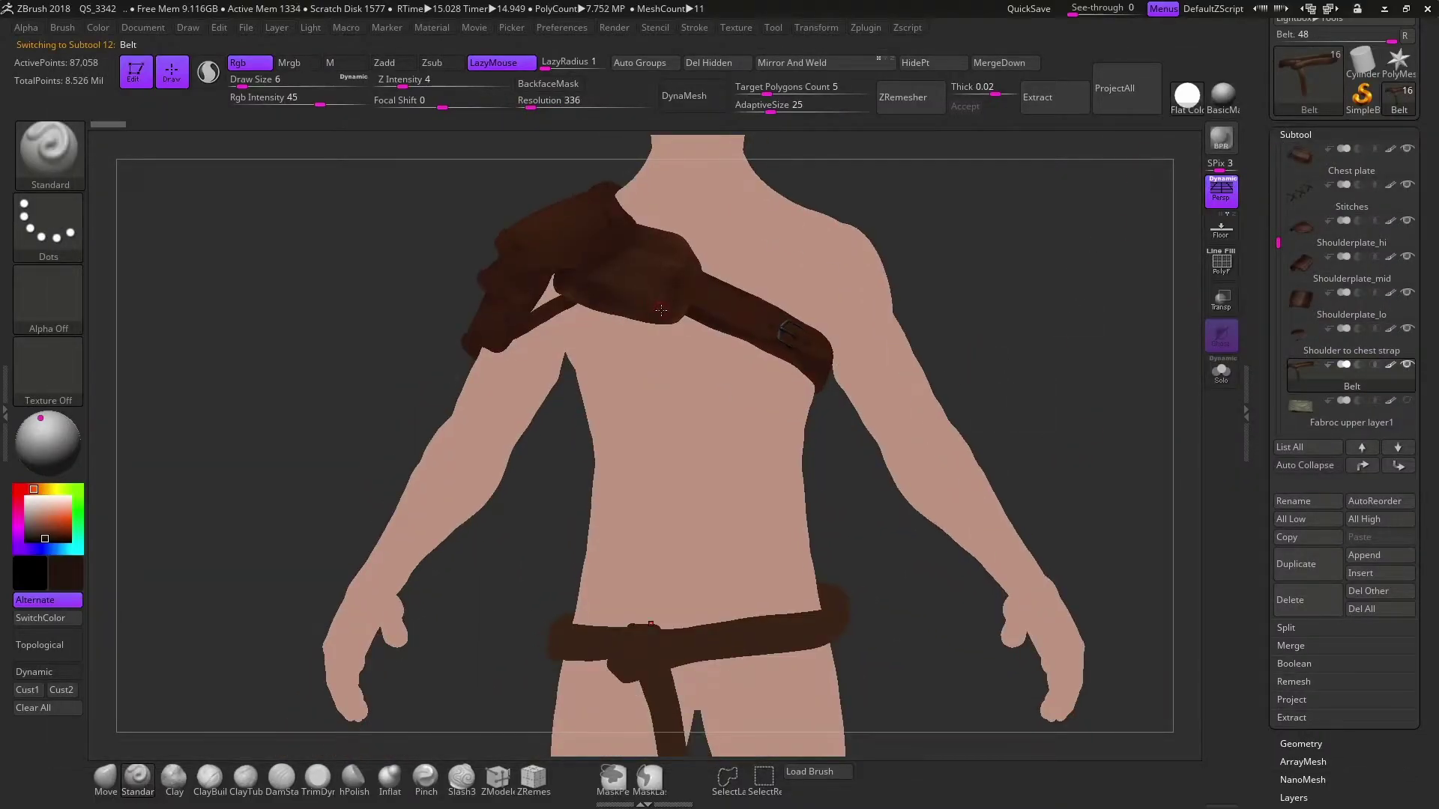
{"action": "left_click", "coordinate": [1220, 371]}
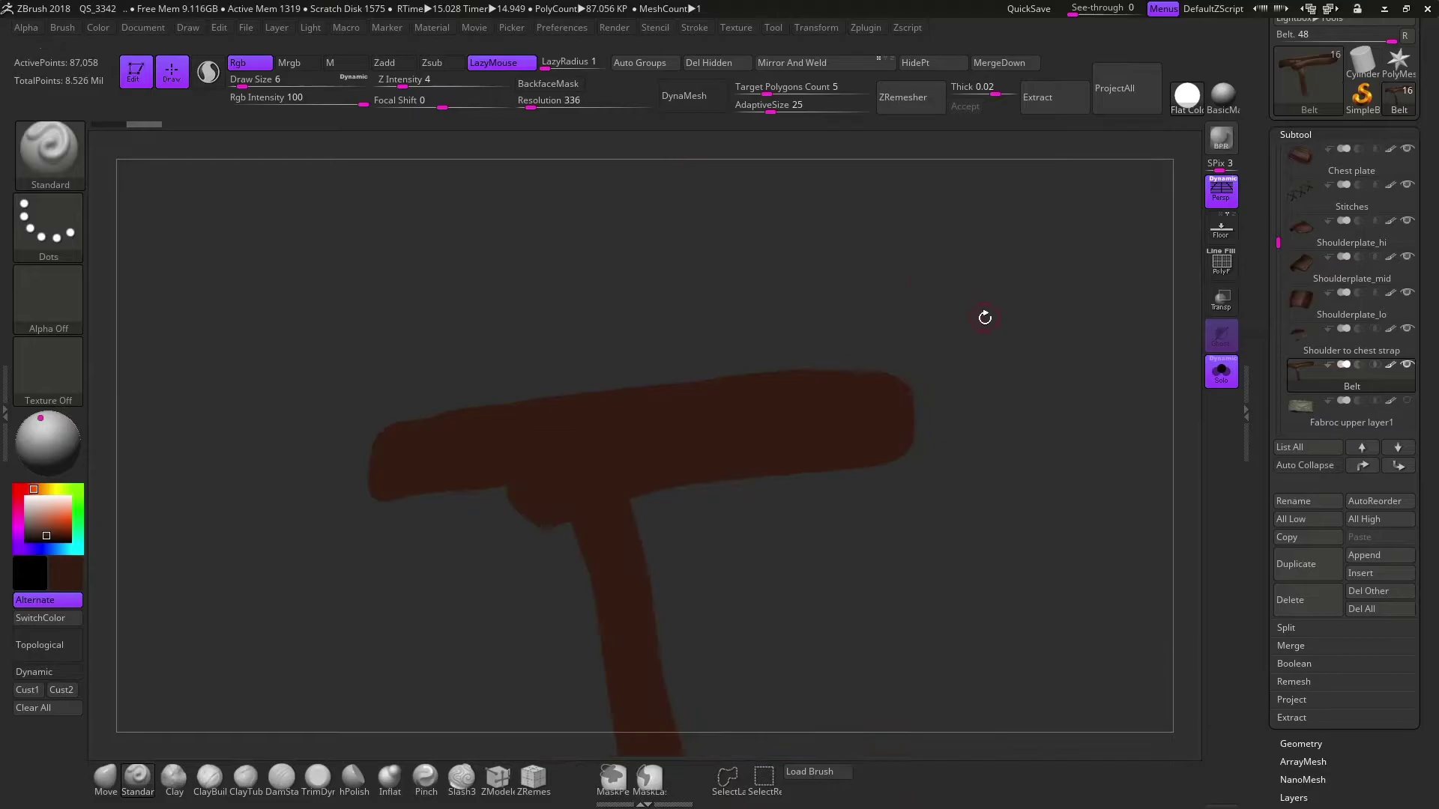
{"action": "left_click", "coordinate": [48, 225]}
{"action": "left_click", "coordinate": [221, 247]}
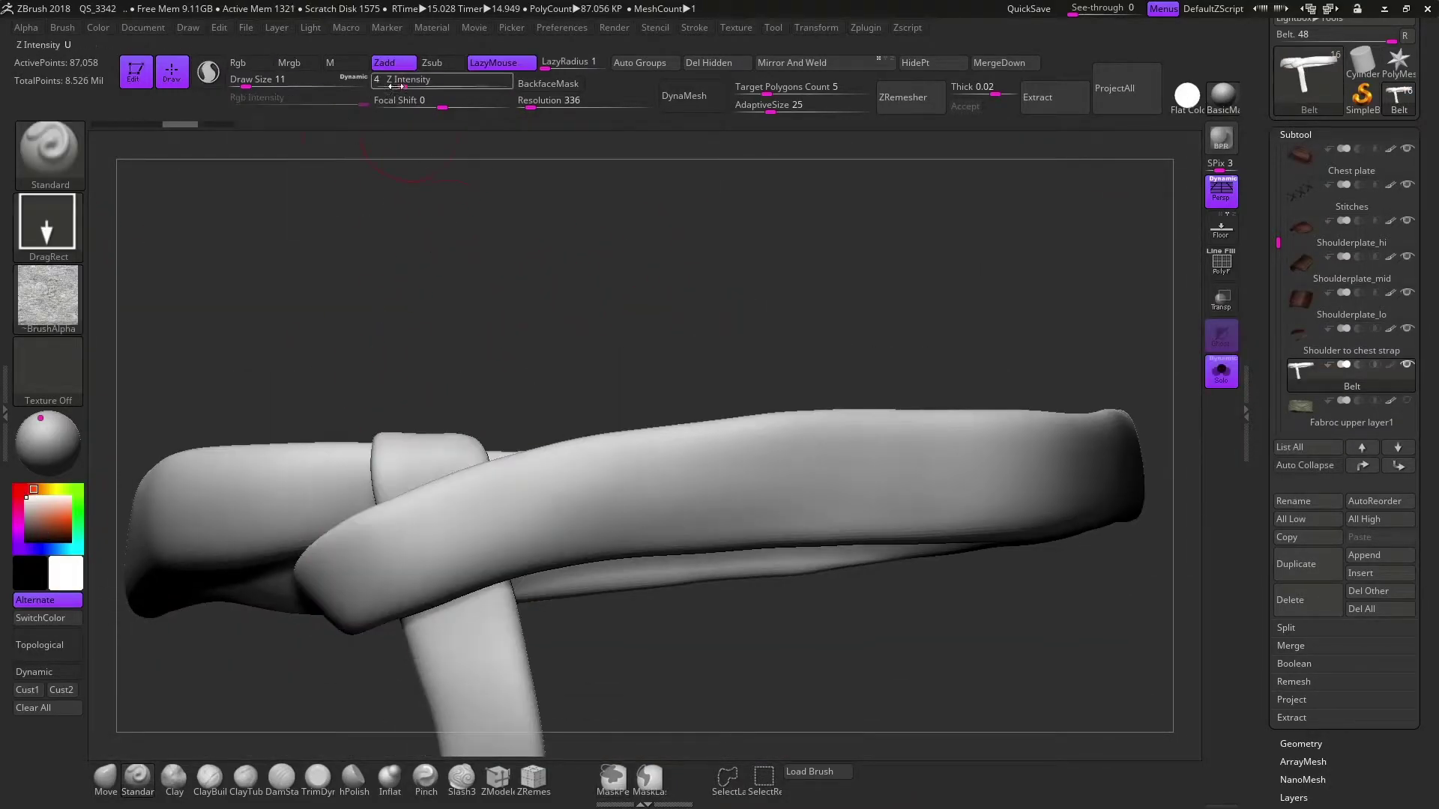
{"action": "key", "text": "d"}
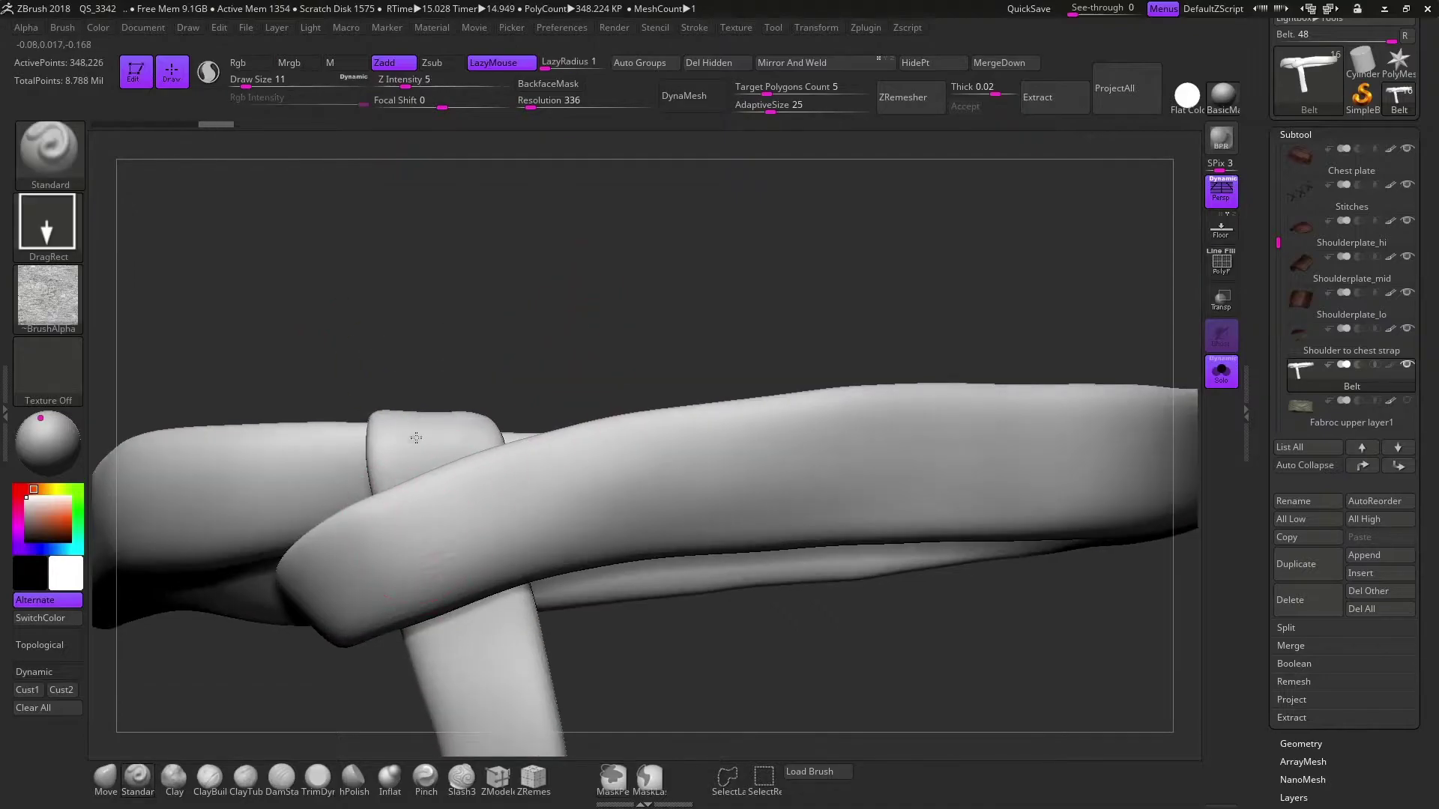
{"action": "key", "text": "s"}
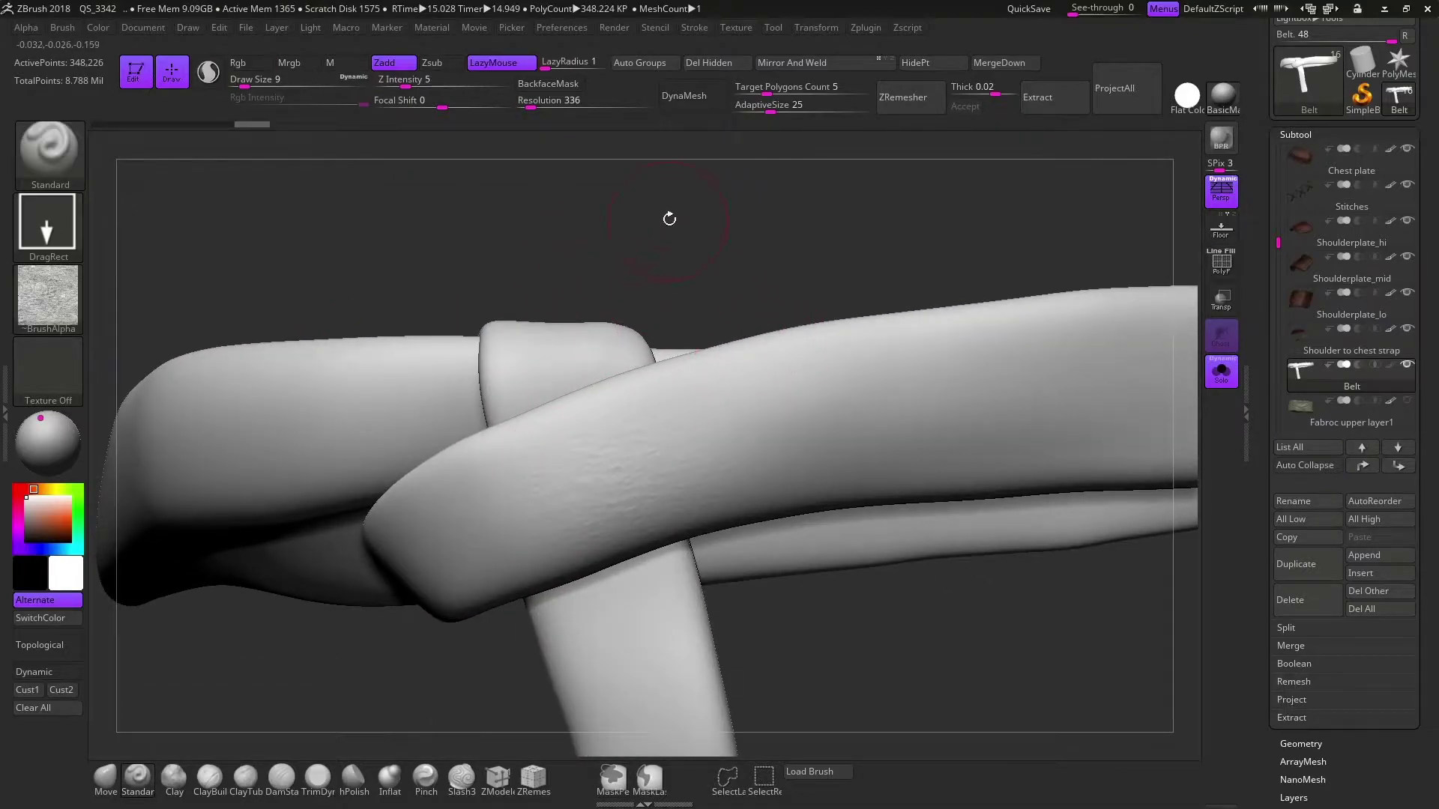
Replay the undo history of leather texturing on the belt loops, knot and hanging strap
{"action": "key", "text": "ctrl+z"}
{"action": "key", "text": "ctrl+z"}
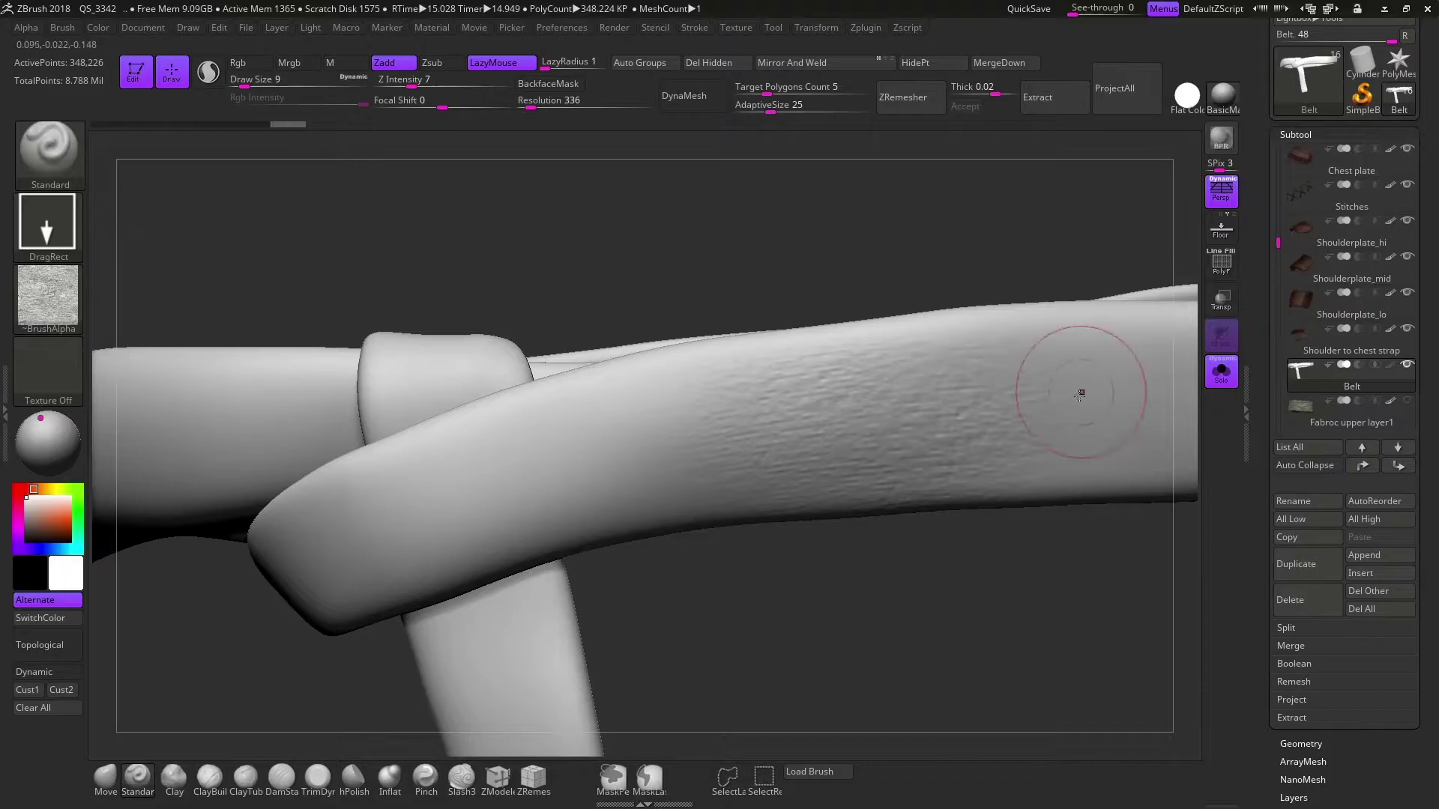
{"action": "key", "text": "ctrl+shift+z"}
{"action": "key", "text": "ctrl+shift+z"}
{"action": "key", "text": "ctrl+shift+z"}
{"action": "key", "text": "ctrl+shift+z"}
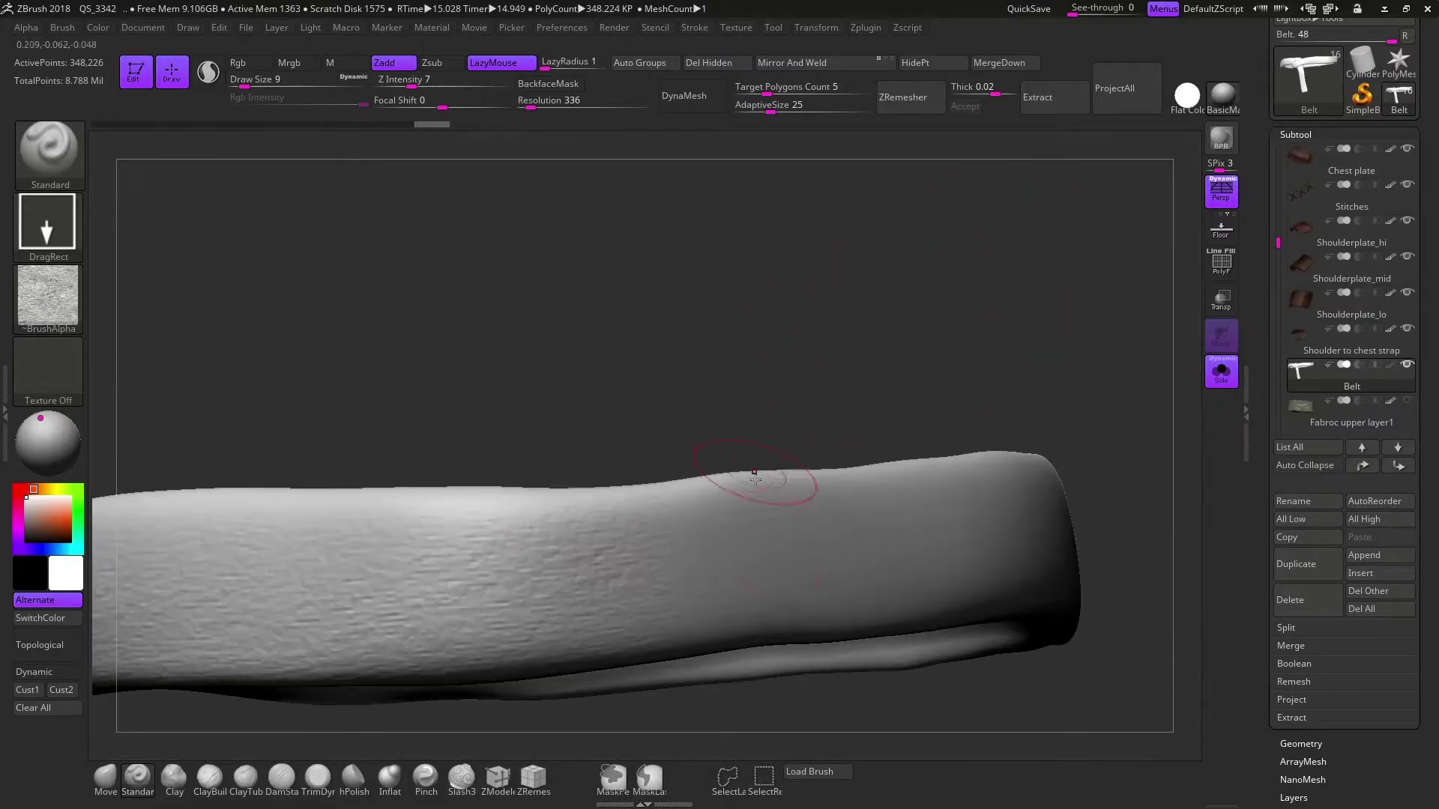
{"action": "key", "text": "ctrl+shift+z"}
{"action": "key", "text": "ctrl+shift+z"}
{"action": "key", "text": "ctrl+shift+z"}
{"action": "key", "text": "ctrl+shift+z"}
{"action": "key", "text": "ctrl+shift+z"}
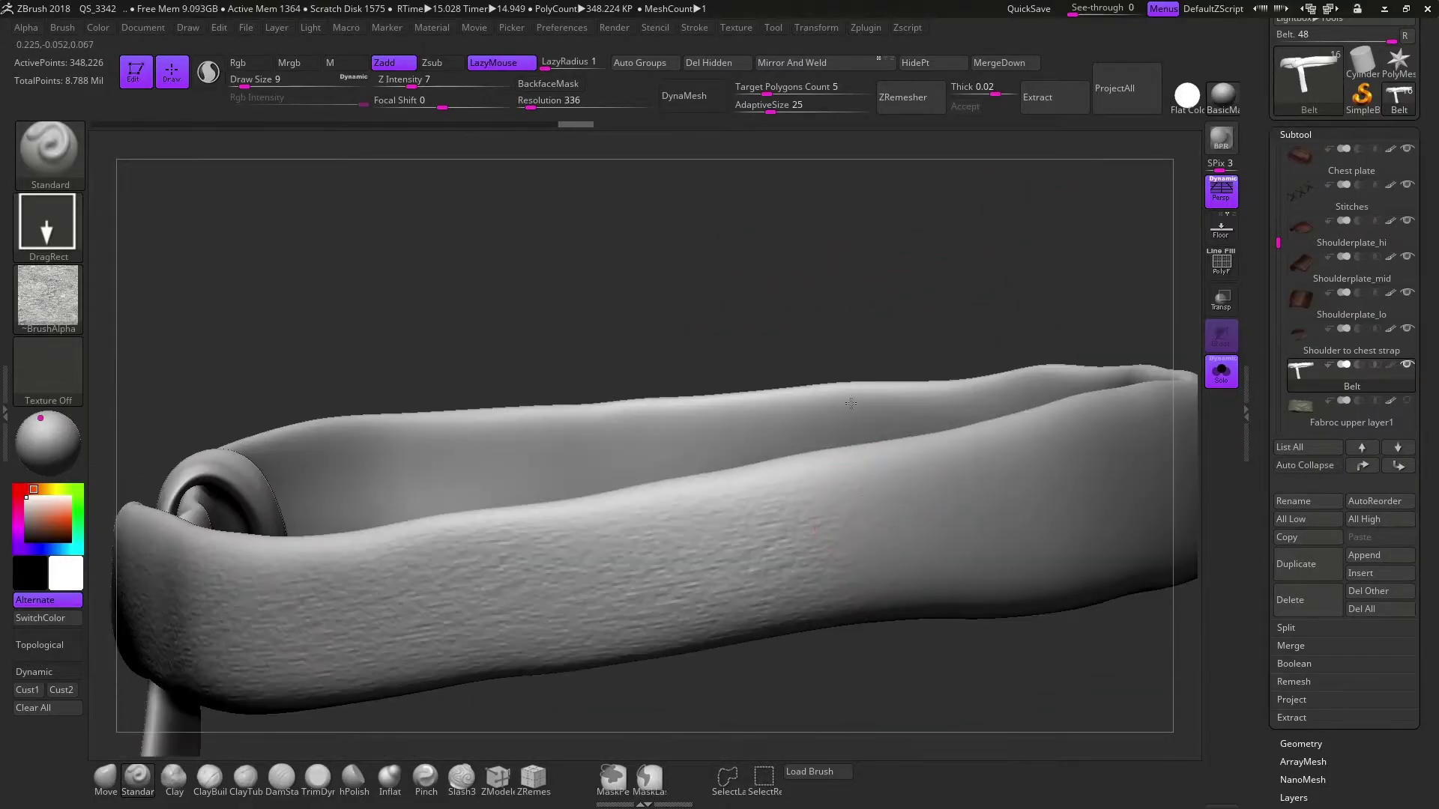
{"action": "key", "text": "ctrl+shift+z"}
{"action": "key", "text": "ctrl+shift+z"}
{"action": "key", "text": "ctrl+shift+z"}
{"action": "key", "text": "ctrl+shift+z"}
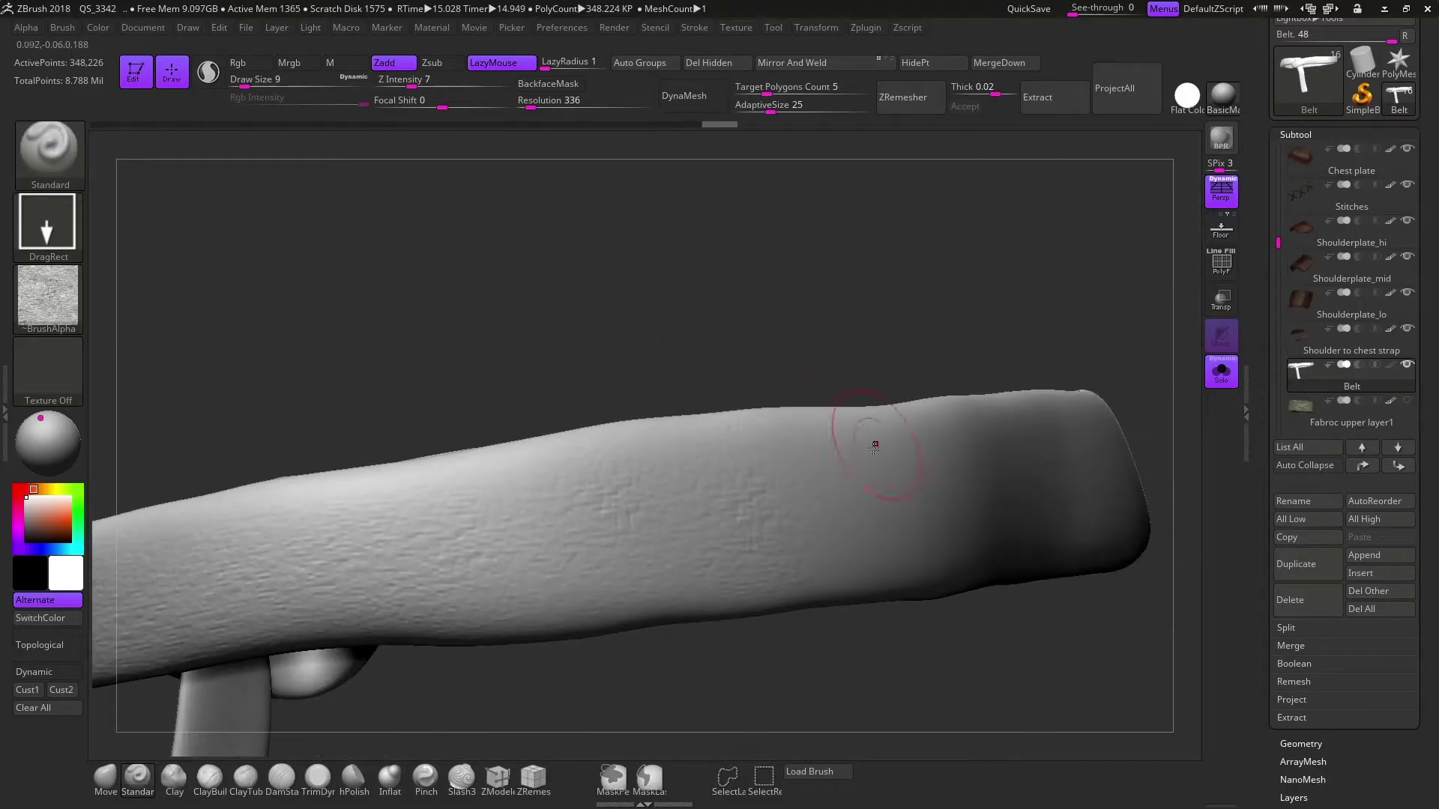
{"action": "key", "text": "ctrl+shift+z"}
{"action": "key", "text": "ctrl+shift+z"}
{"action": "key", "text": "ctrl+shift+z"}
{"action": "key", "text": "ctrl+shift+z"}
{"action": "key", "text": "ctrl+z"}
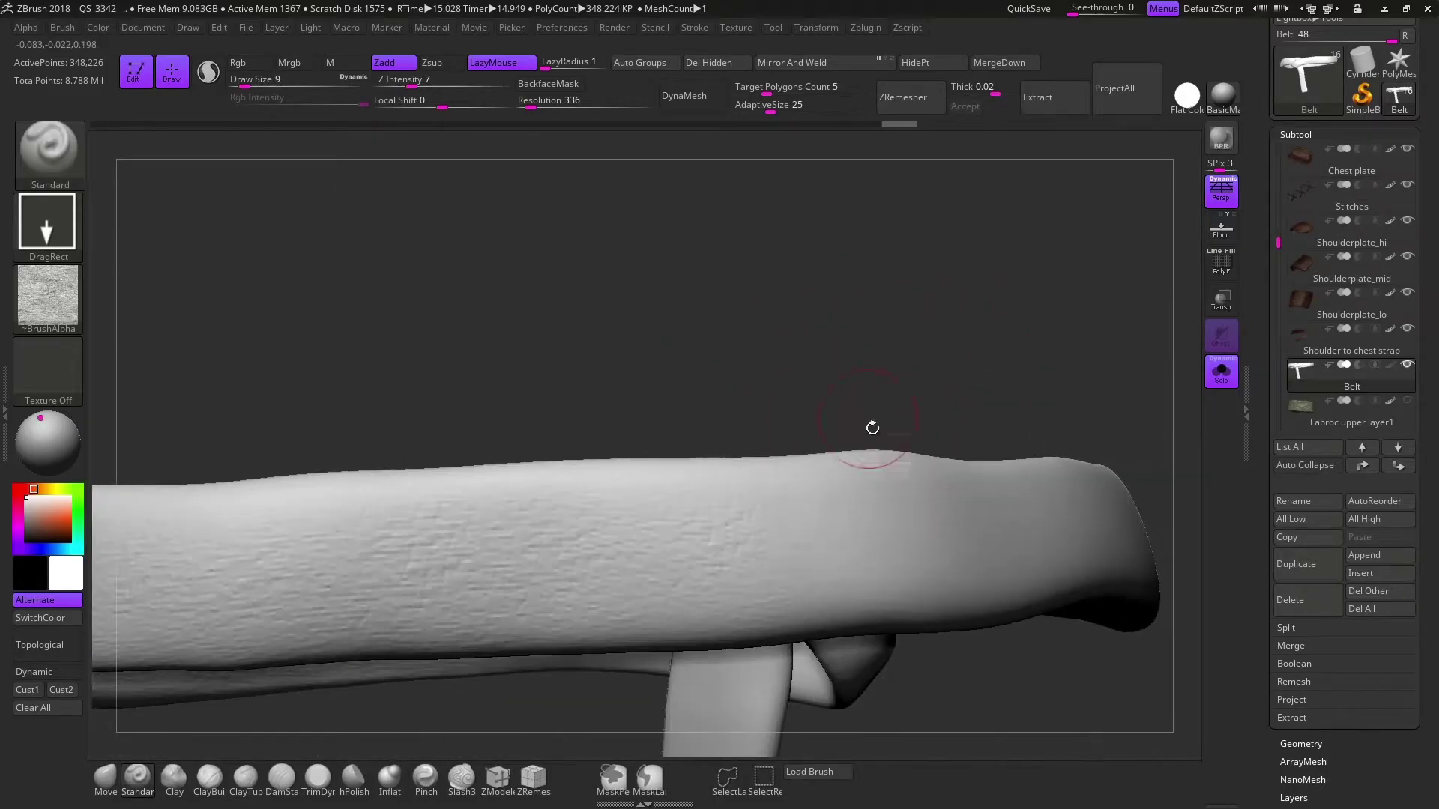
{"action": "key", "text": "ctrl+z"}
{"action": "key", "text": "ctrl+z"}
{"action": "key", "text": "ctrl+z"}
{"action": "key", "text": "ctrl+z"}
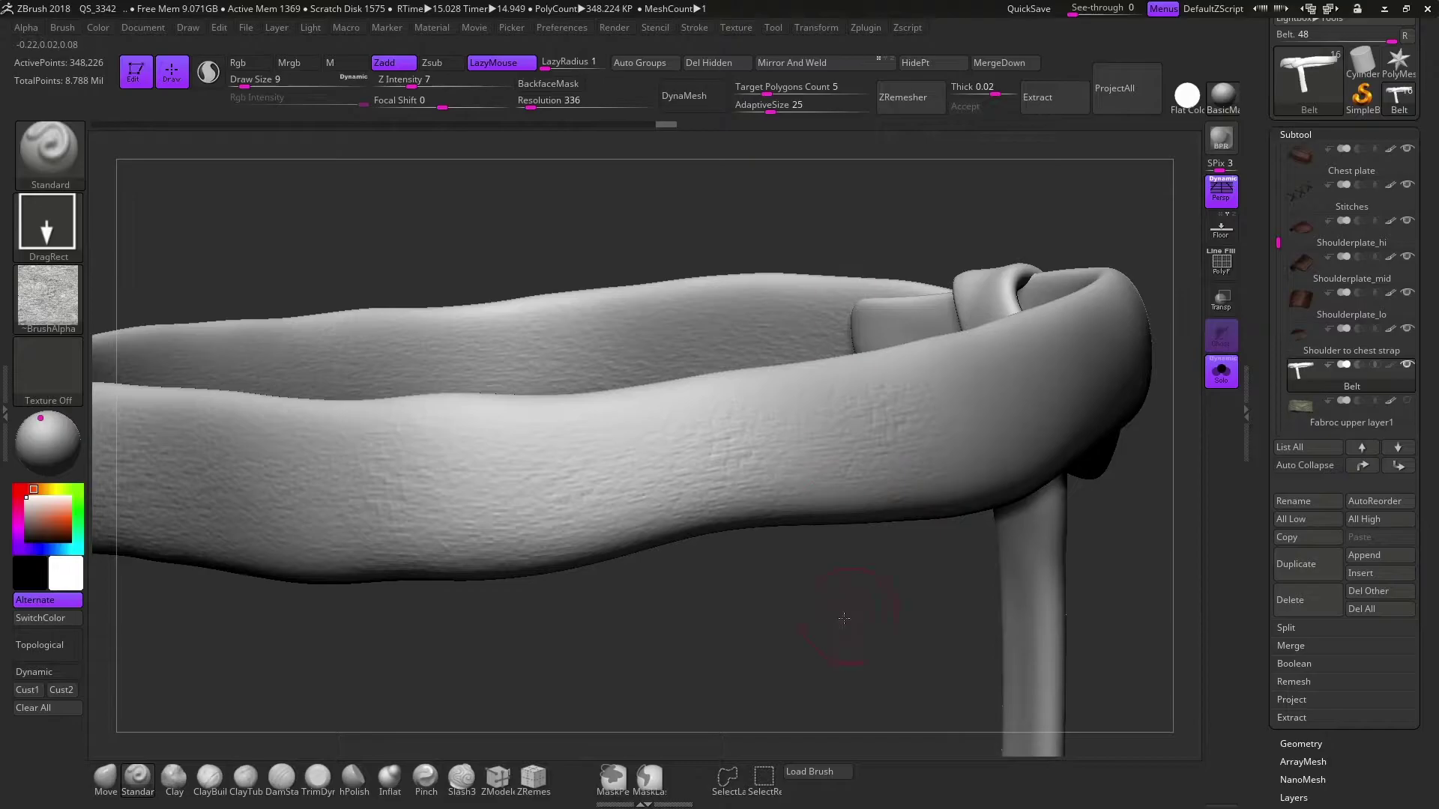
{"action": "key", "text": "ctrl+shift+z"}
{"action": "key", "text": "ctrl+shift+z"}
{"action": "key", "text": "ctrl+shift+z"}
{"action": "key", "text": "ctrl+shift+z"}
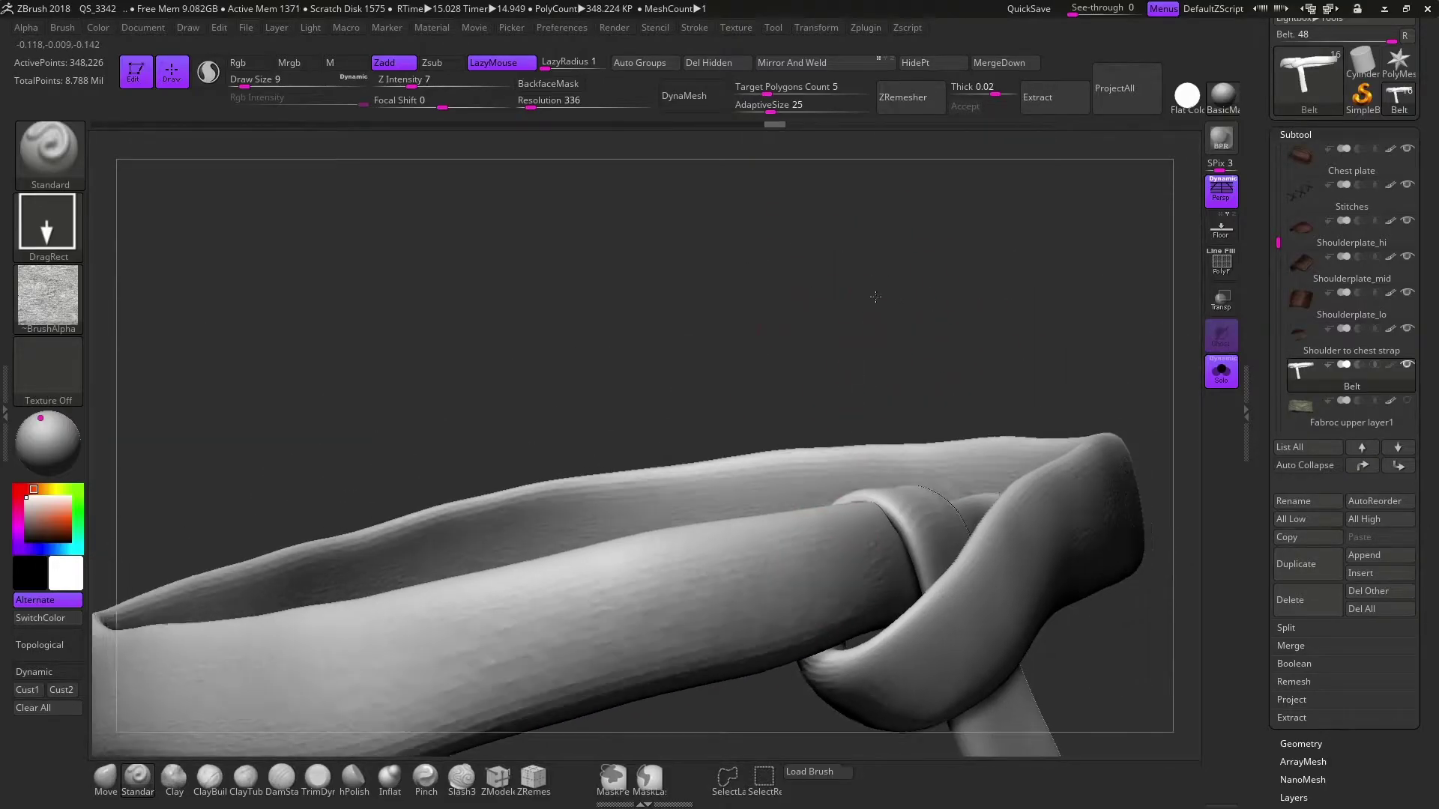
{"action": "key", "text": "ctrl+shift+z"}
{"action": "key", "text": "ctrl+shift+z"}
{"action": "key", "text": "ctrl+shift+z"}
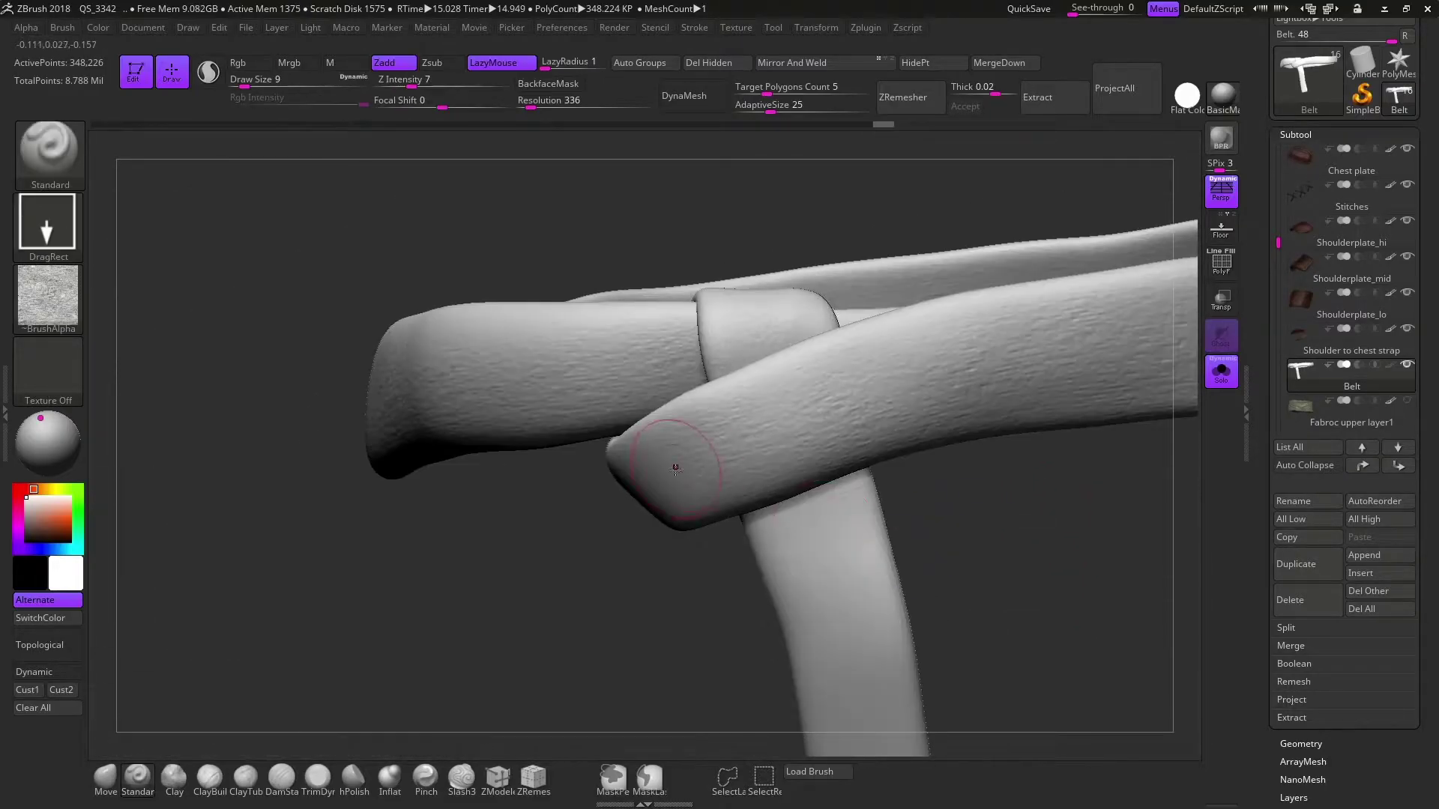
{"action": "key", "text": "ctrl+shift+z"}
{"action": "key", "text": "ctrl+shift+z"}
{"action": "key", "text": "ctrl+shift+z"}
{"action": "key", "text": "ctrl+shift+z"}
{"action": "key", "text": "ctrl+shift+z"}
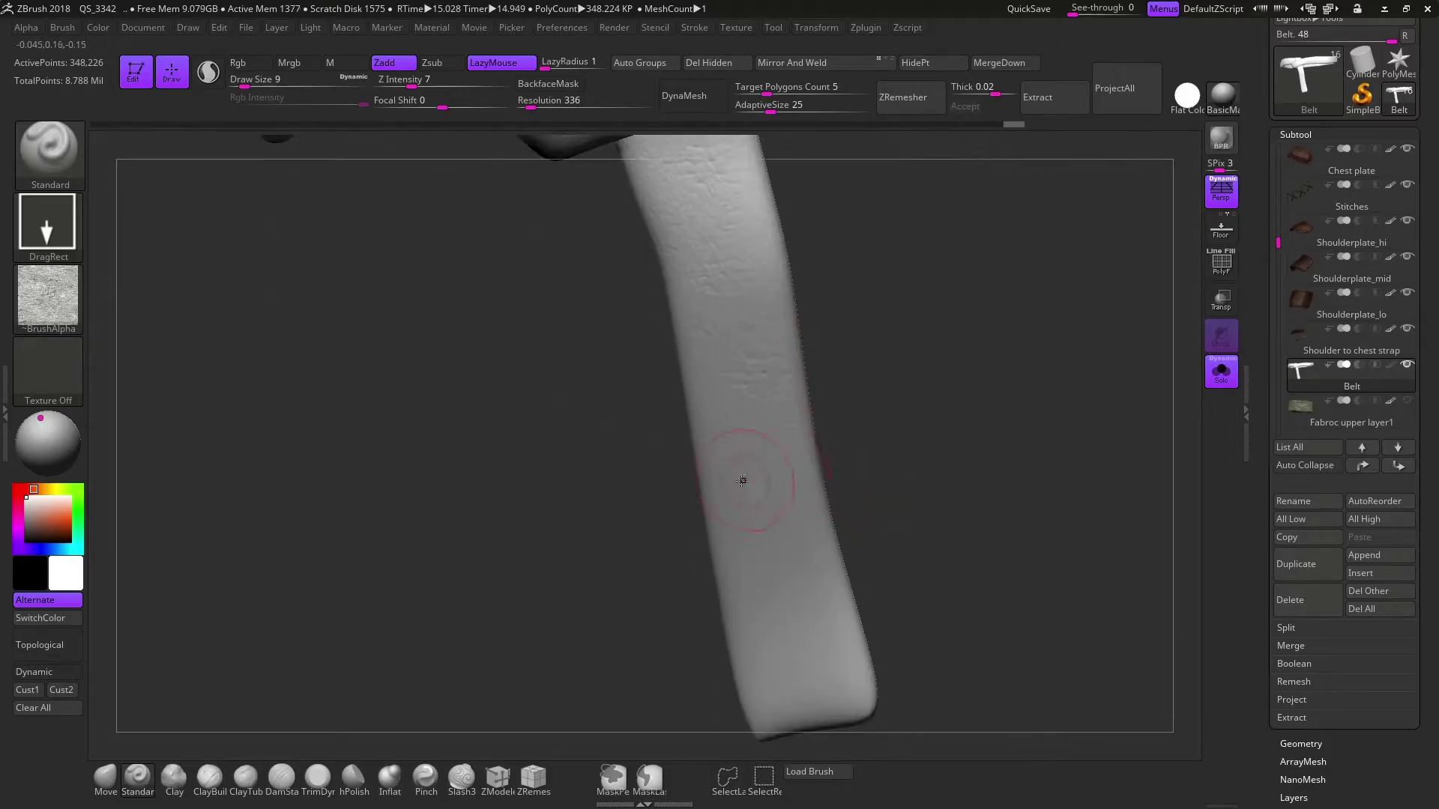
{"action": "key", "text": "ctrl+shift+z"}
{"action": "key", "text": "ctrl+shift+z"}
{"action": "key", "text": "ctrl+shift+z"}
{"action": "left_click", "coordinate": [48, 298]}
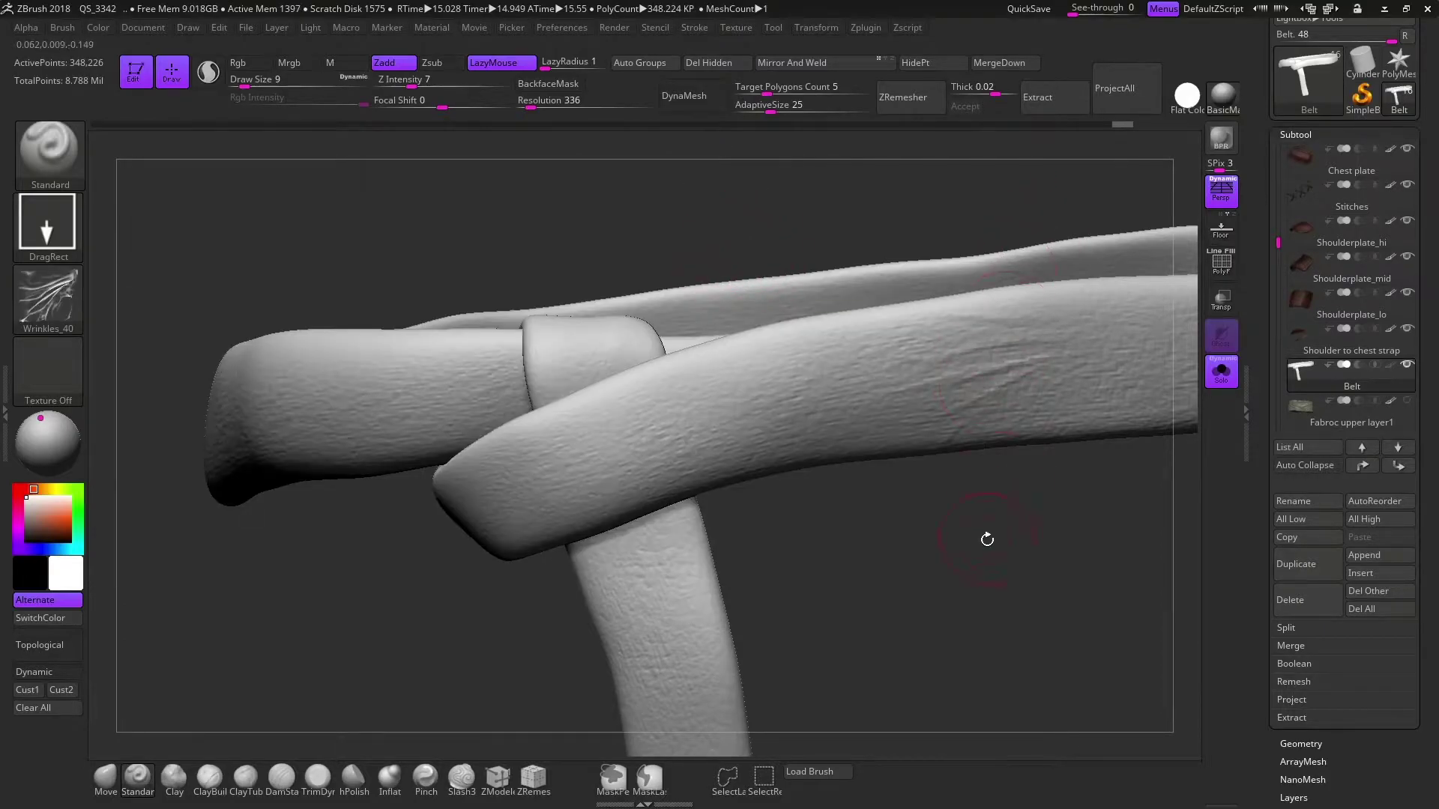
Replay the history through the Wrinkles alpha creases, Smooth pass and Dots stroke stages
{"action": "key", "text": "ctrl+shift+z"}
{"action": "key", "text": "ctrl+shift+z"}
{"action": "key", "text": "ctrl+shift+z"}
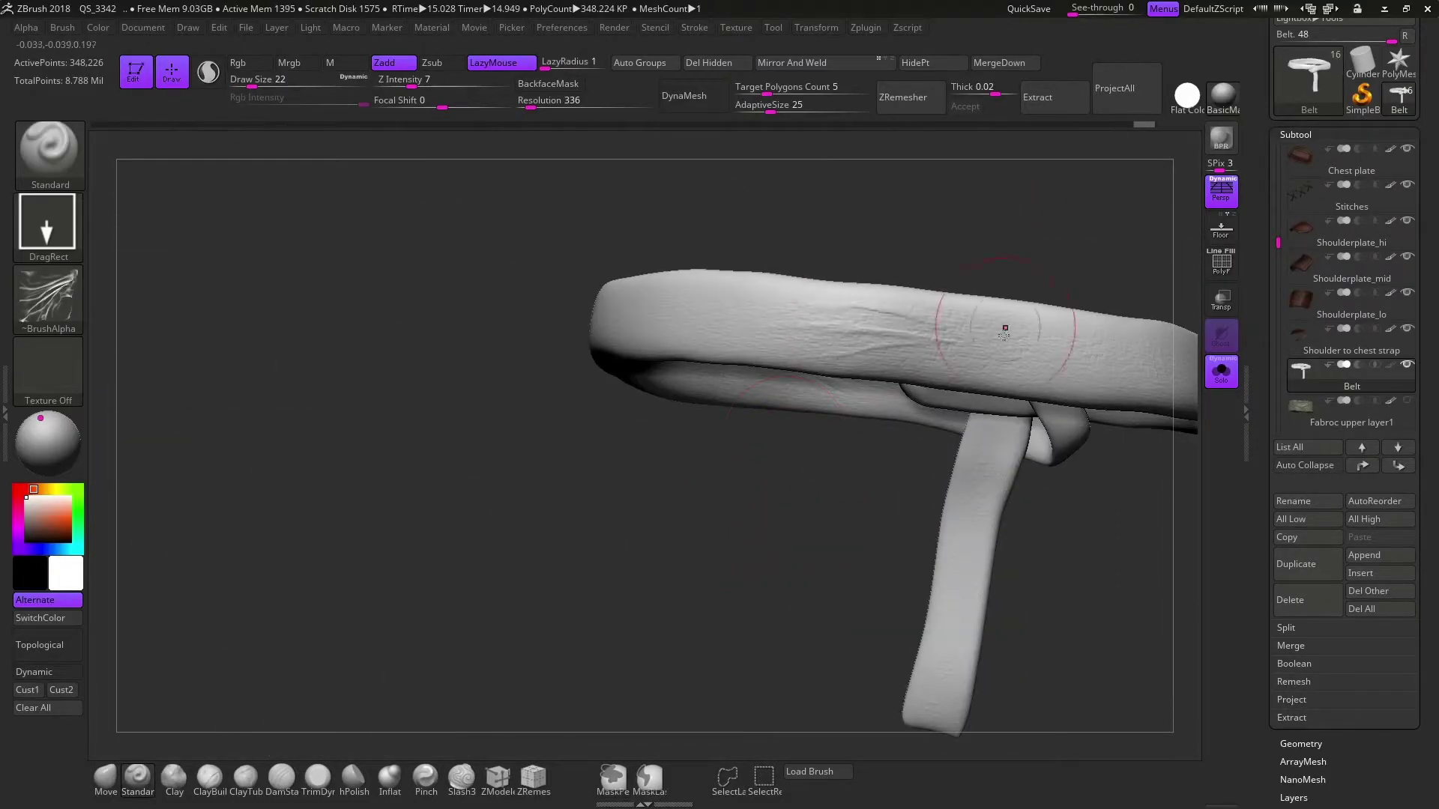
{"action": "key", "text": "ctrl+z"}
{"action": "key", "text": "ctrl+z"}
{"action": "key", "text": "ctrl+z"}
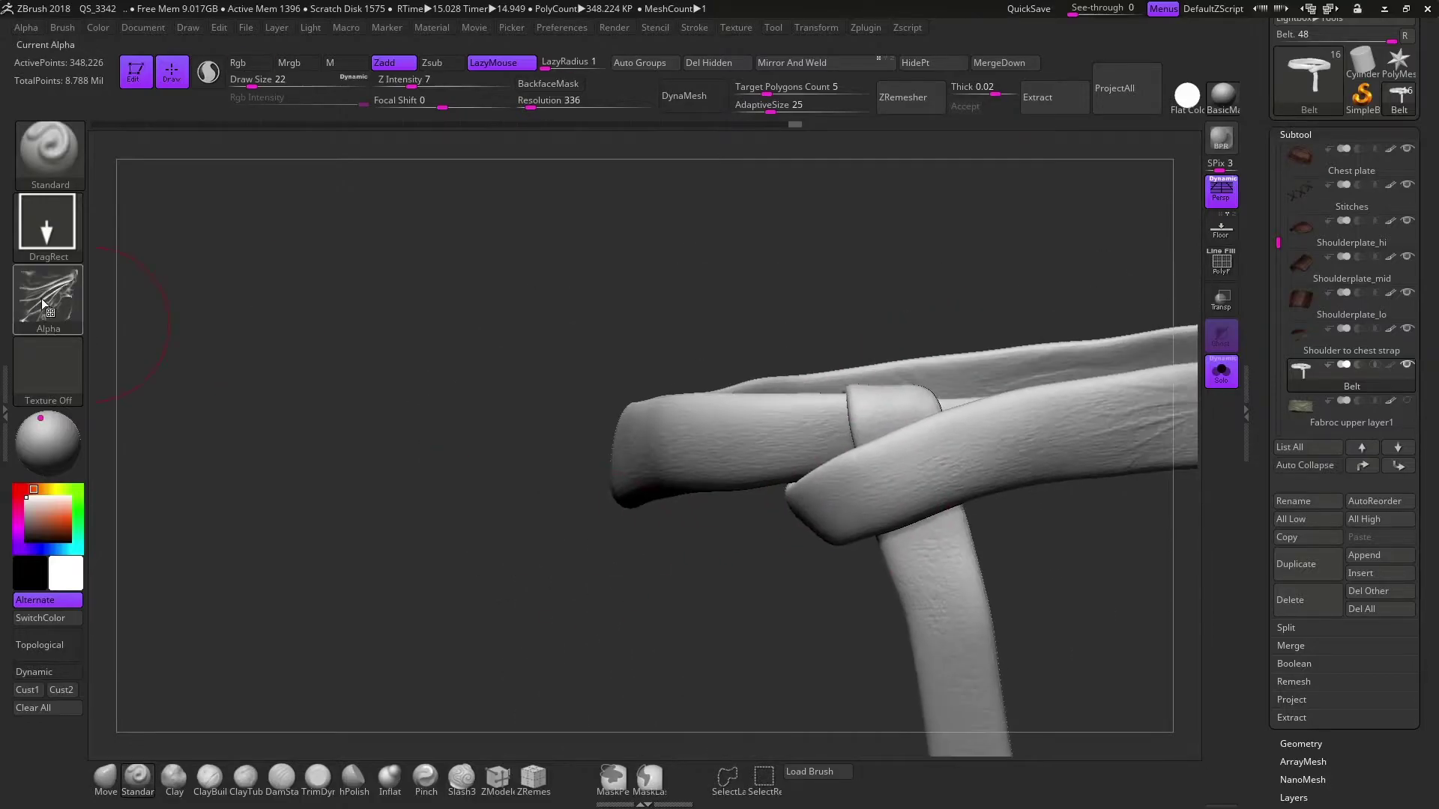
{"action": "key", "text": "ctrl+shift+z"}
{"action": "key", "text": "ctrl+shift+z"}
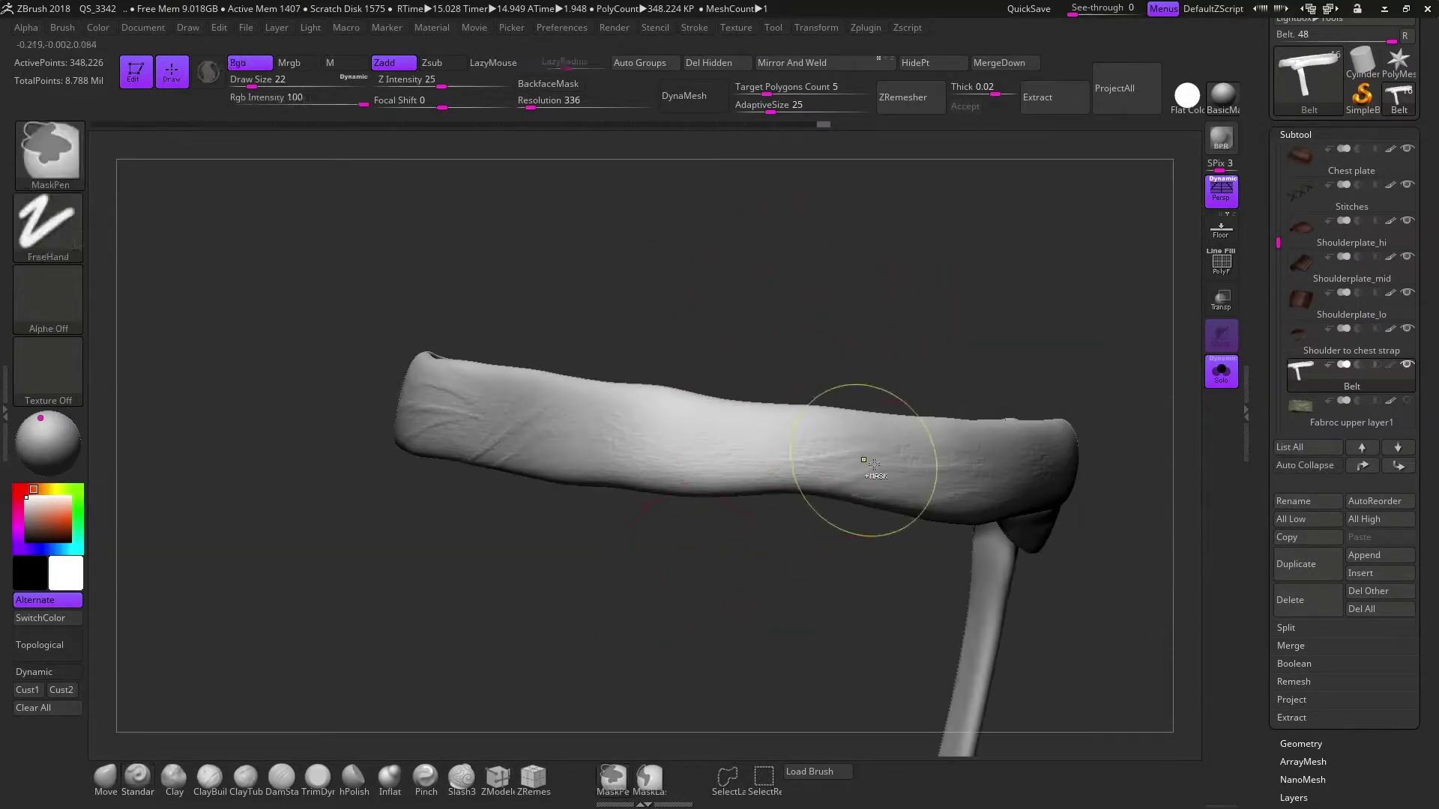
{"action": "key", "text": "ctrl+shift+z"}
{"action": "key", "text": "ctrl+shift+z"}
{"action": "key", "text": "ctrl+shift+z"}
{"action": "key", "text": "ctrl+shift+z"}
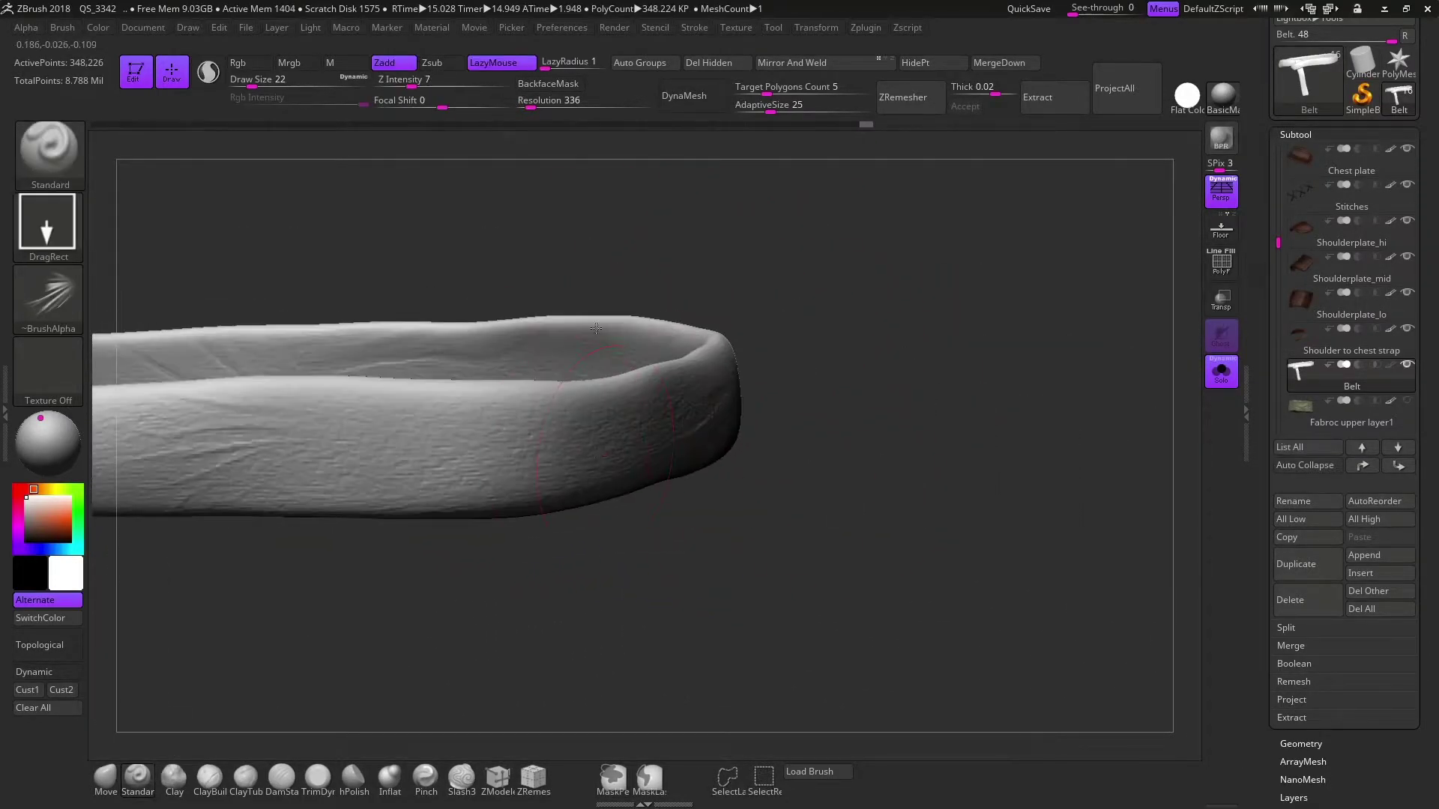
{"action": "key", "text": "ctrl+shift+z"}
{"action": "key", "text": "ctrl+shift+z"}
{"action": "key", "text": "ctrl+shift+z"}
{"action": "key", "text": "ctrl+shift+z"}
{"action": "key", "text": "ctrl+shift+z"}
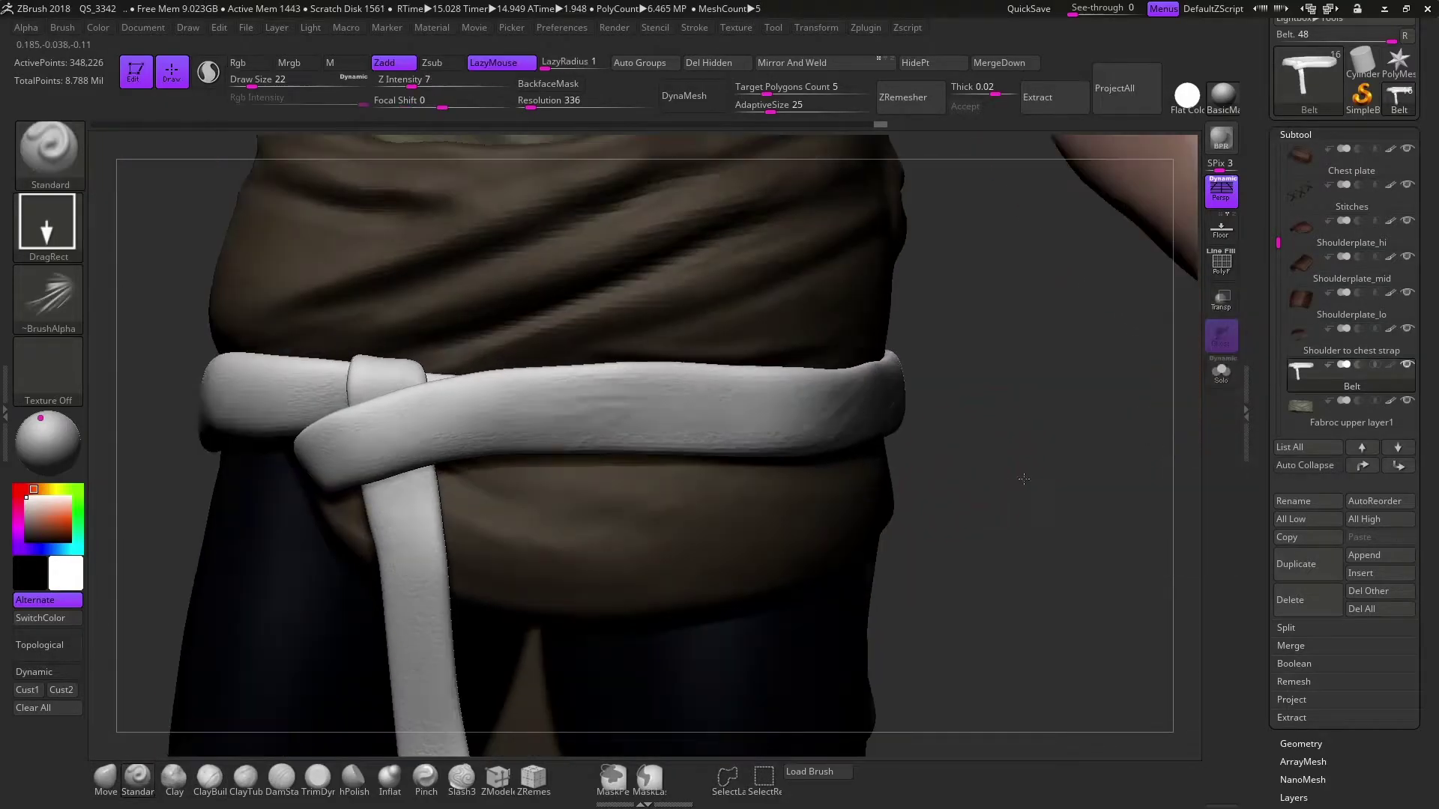
{"action": "key", "text": "ctrl+shift+z"}
{"action": "key", "text": "ctrl+shift+z"}
{"action": "key", "text": "ctrl+shift+z"}
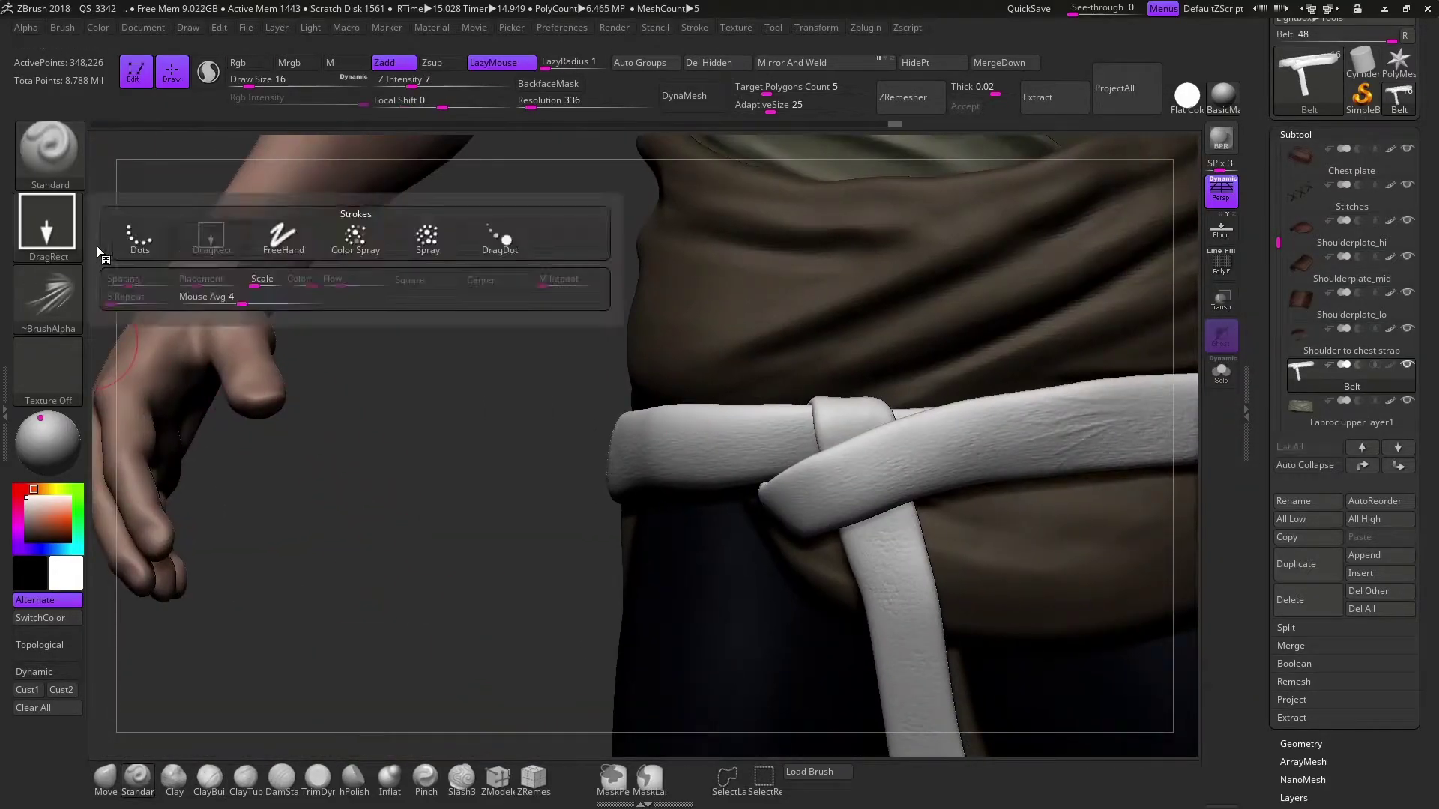
{"action": "key", "text": "ctrl+shift+z"}
{"action": "key", "text": "ctrl+shift+z"}
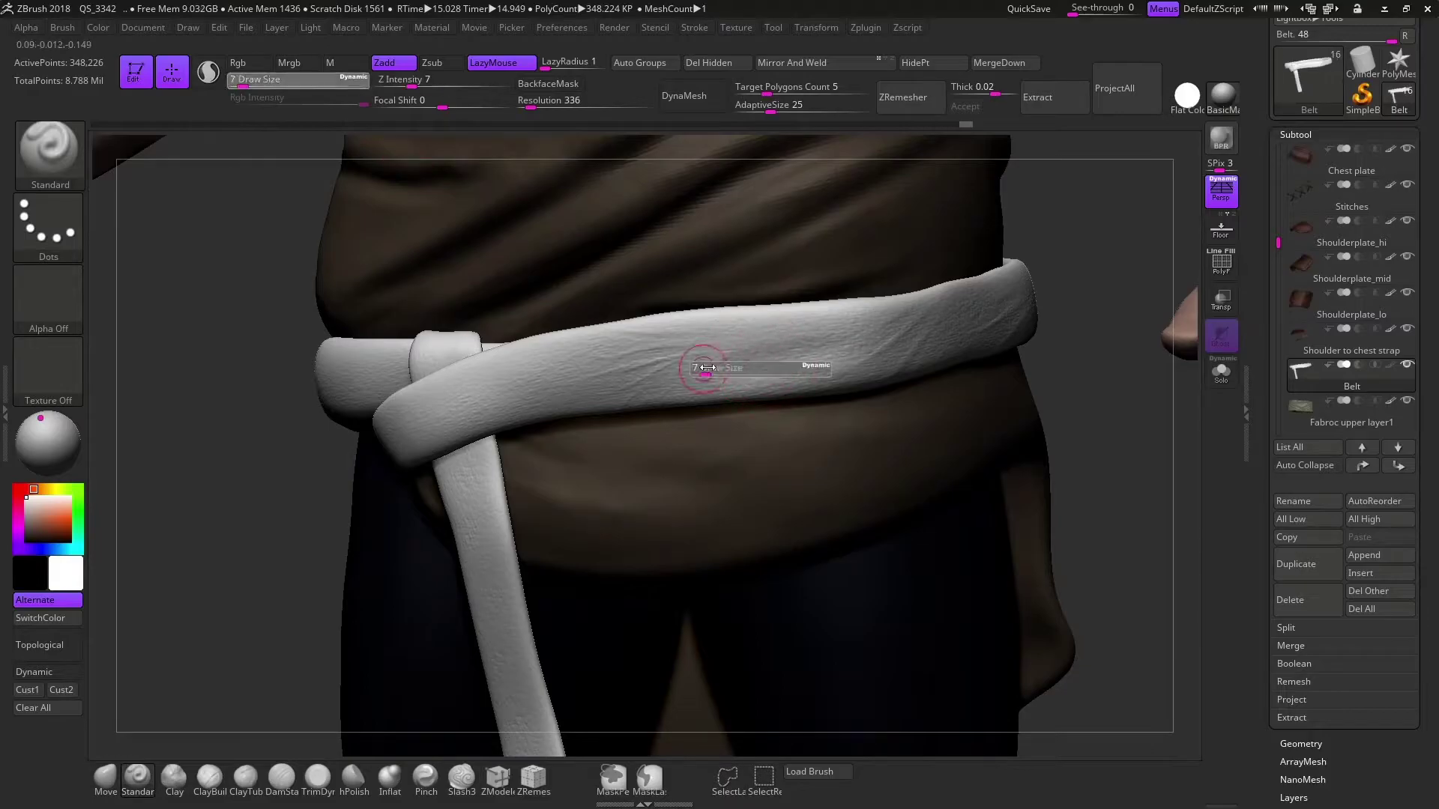
{"action": "key", "text": "ctrl+shift+z"}
{"action": "key", "text": "ctrl+shift+z"}
{"action": "key", "text": "ctrl+shift+z"}
{"action": "key", "text": "ctrl+shift+z"}
{"action": "key", "text": "ctrl+shift+z"}
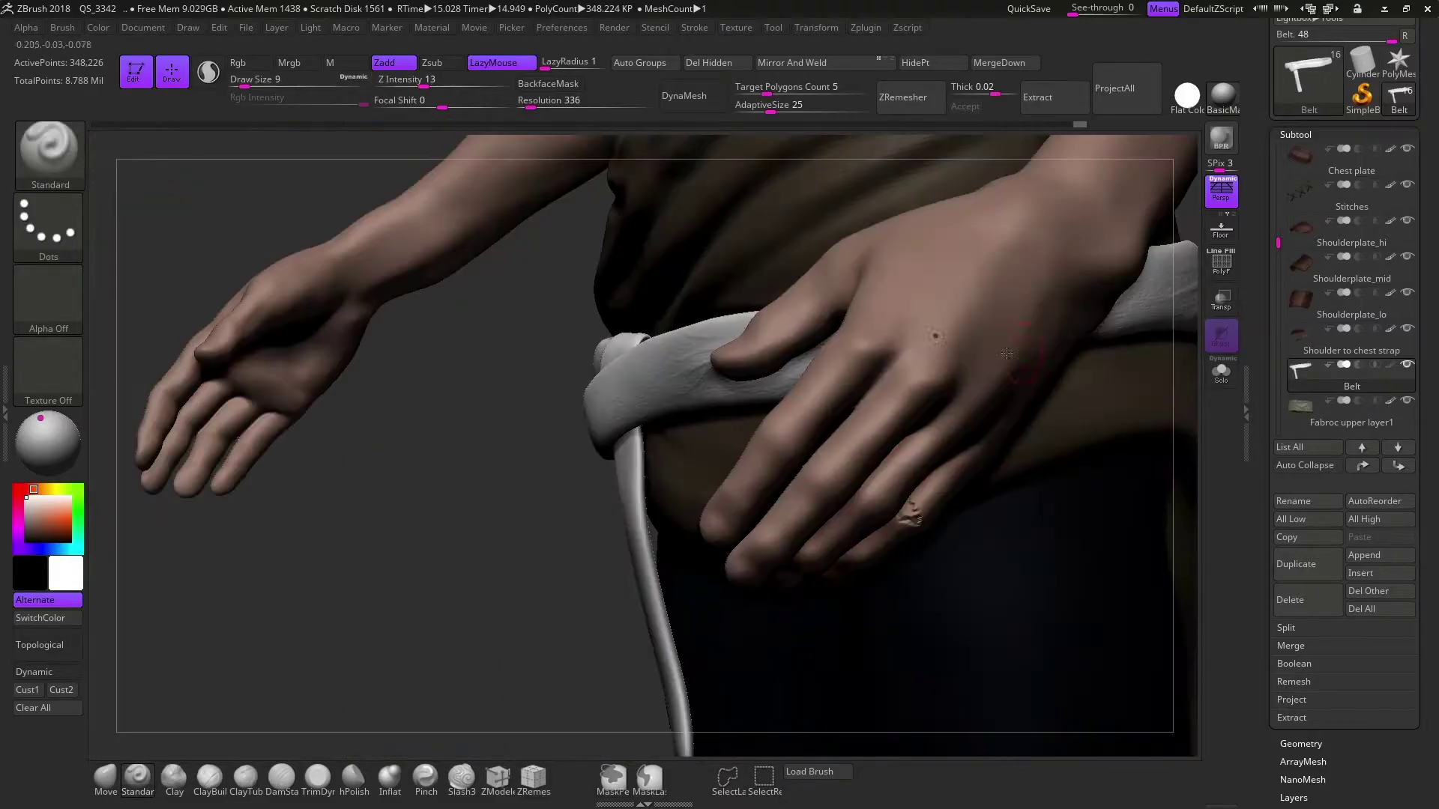
{"action": "key", "text": "ctrl+shift+z"}
Set brush size 7 and advance history to the soloed belt painted brown
{"action": "key", "text": "ctrl+z"}
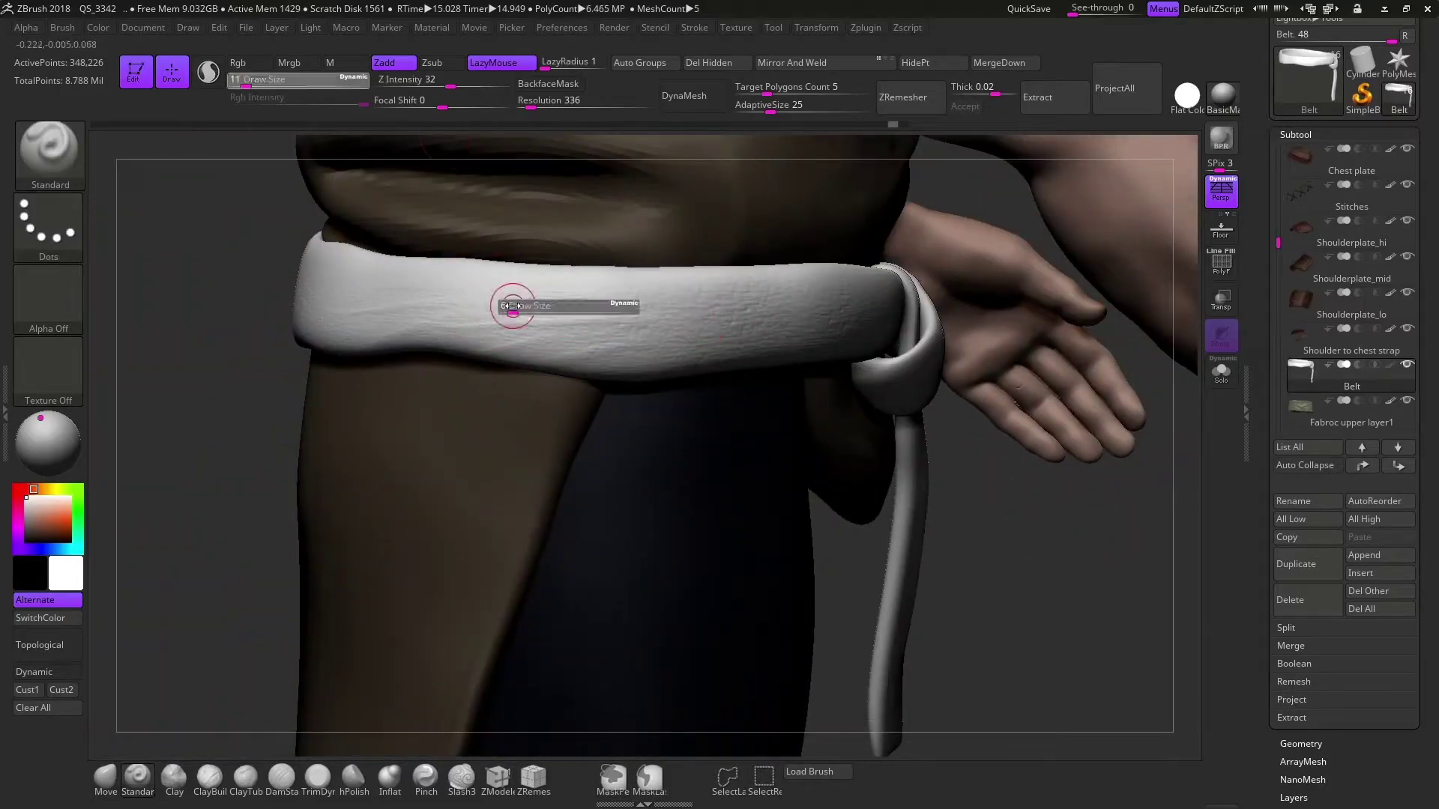
{"action": "left_click_drag", "start_coordinate": [512, 305], "coordinate": [503, 305]}
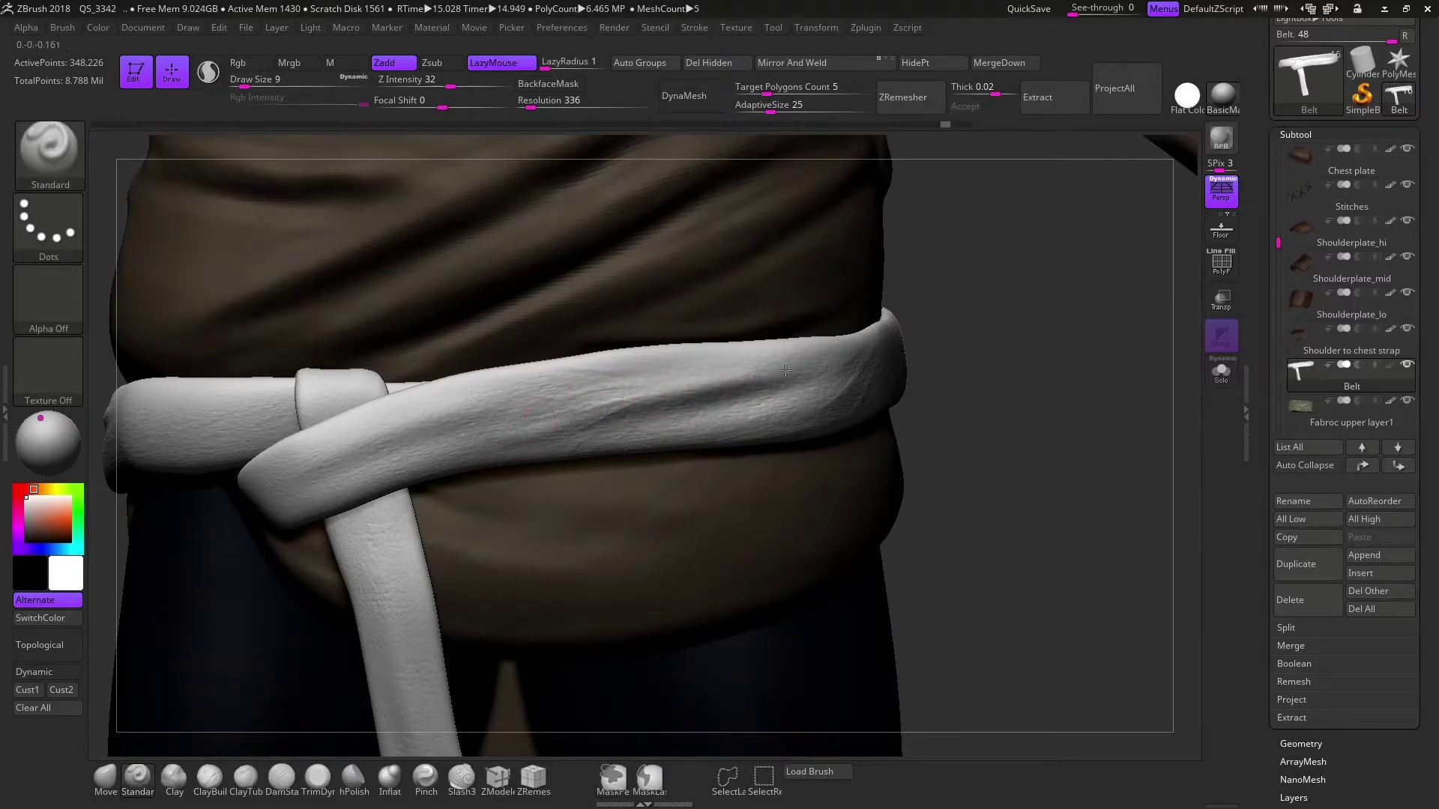
{"action": "key", "text": "ctrl+shift+z"}
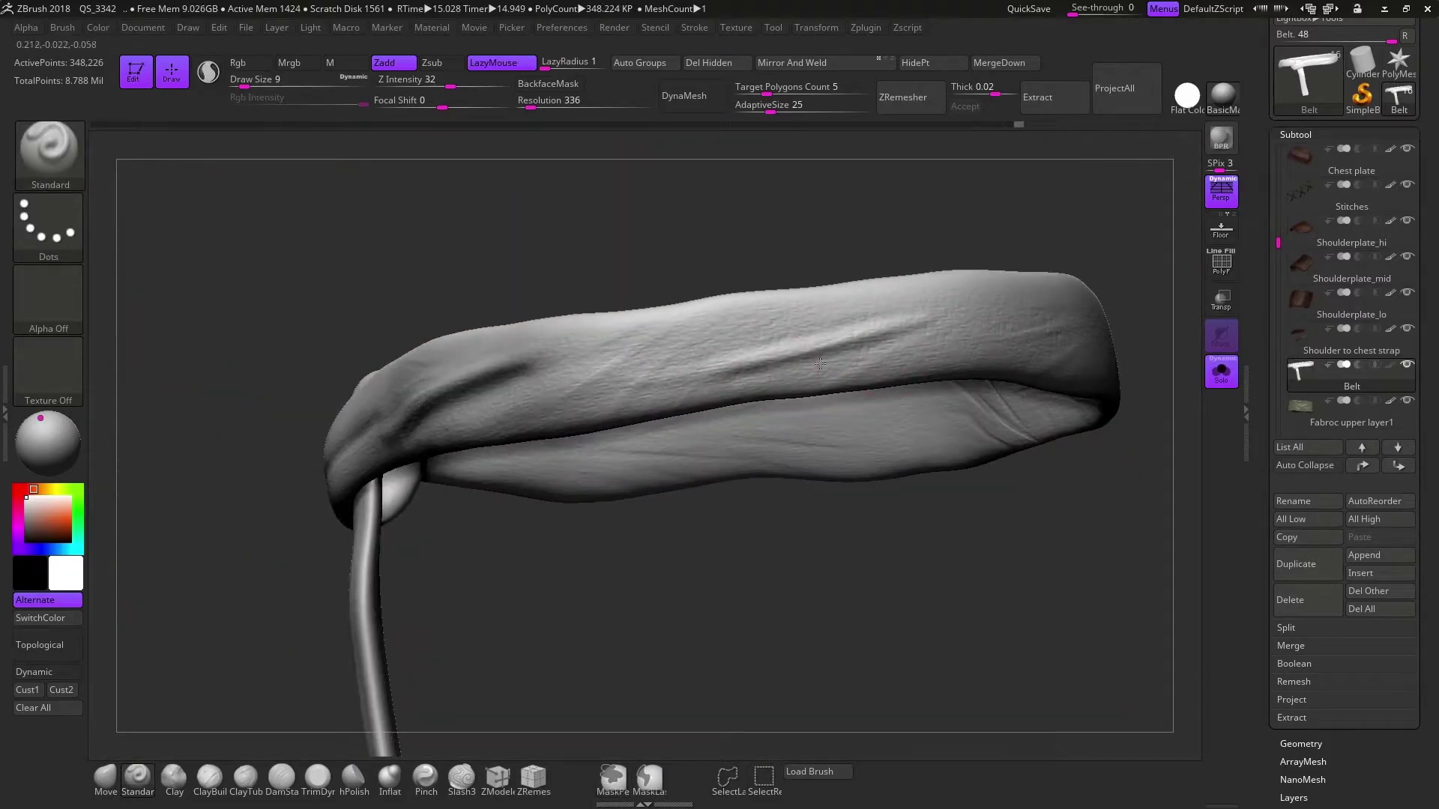
{"action": "key", "text": "ctrl+shift+z"}
{"action": "key", "text": "ctrl+shift+z"}
{"action": "key", "text": "ctrl+shift+z"}
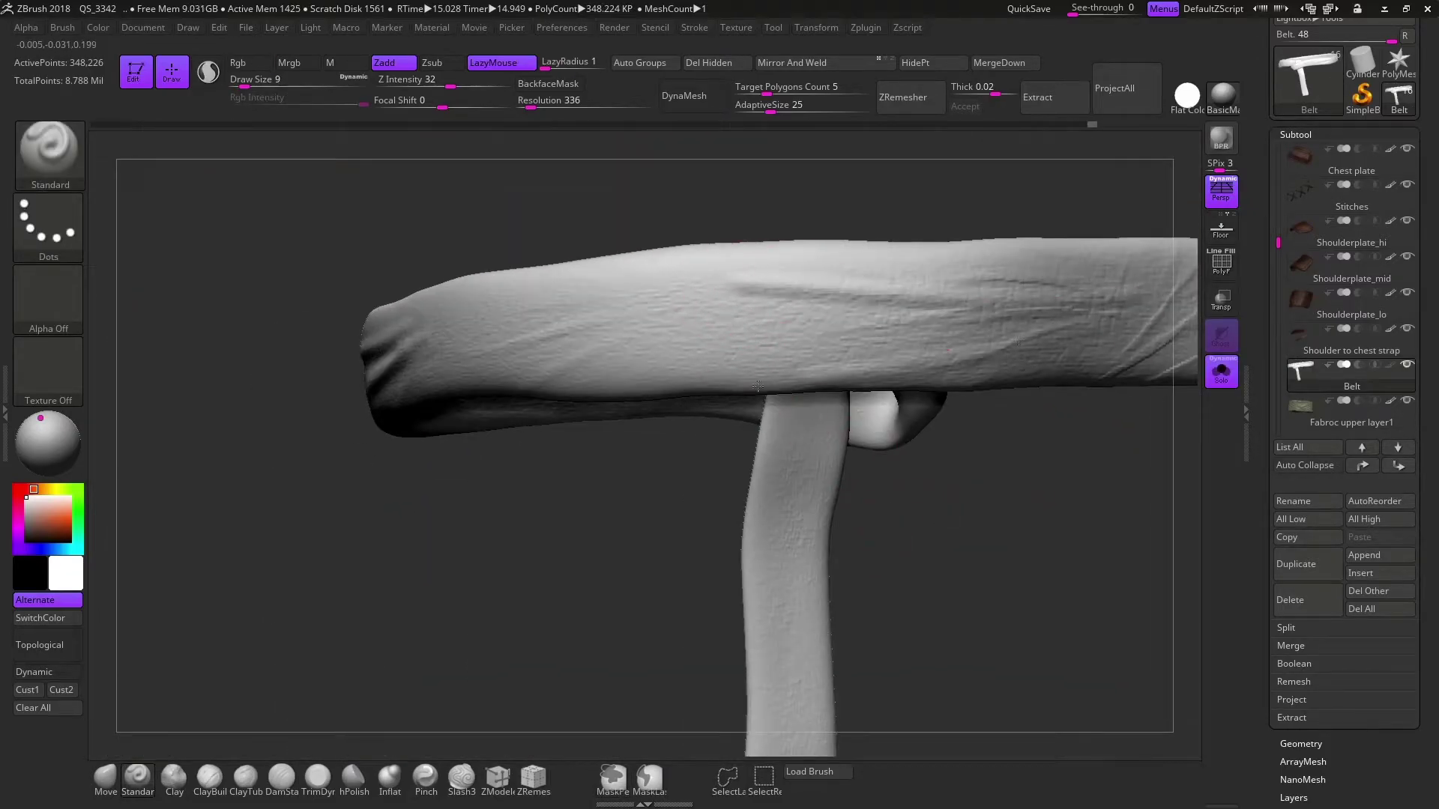
{"action": "key", "text": "ctrl+z"}
{"action": "key", "text": "ctrl+z"}
{"action": "key", "text": "ctrl+z"}
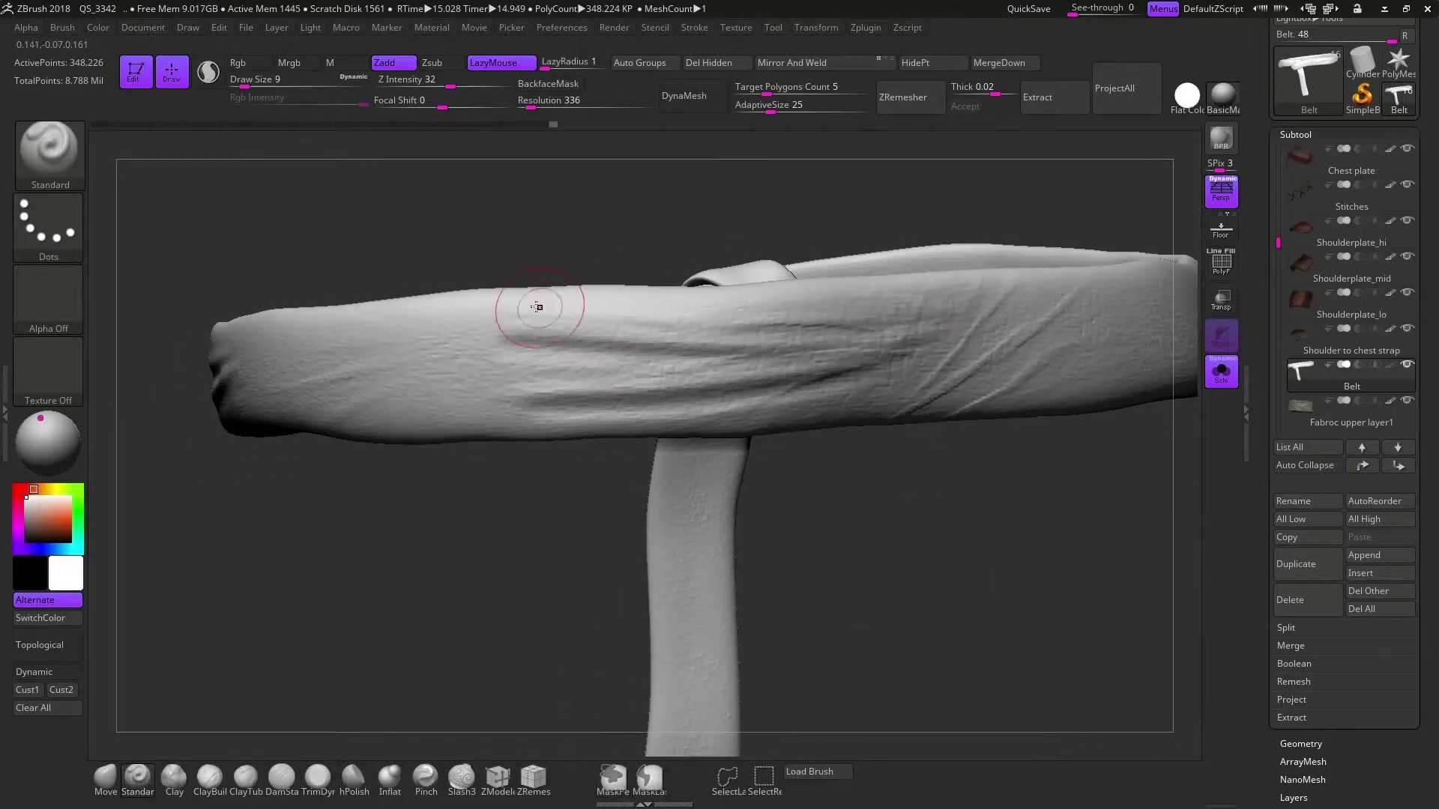
{"action": "key", "text": "ctrl+shift+z"}
{"action": "key", "text": "ctrl+shift+z"}
{"action": "key", "text": "ctrl+shift+z"}
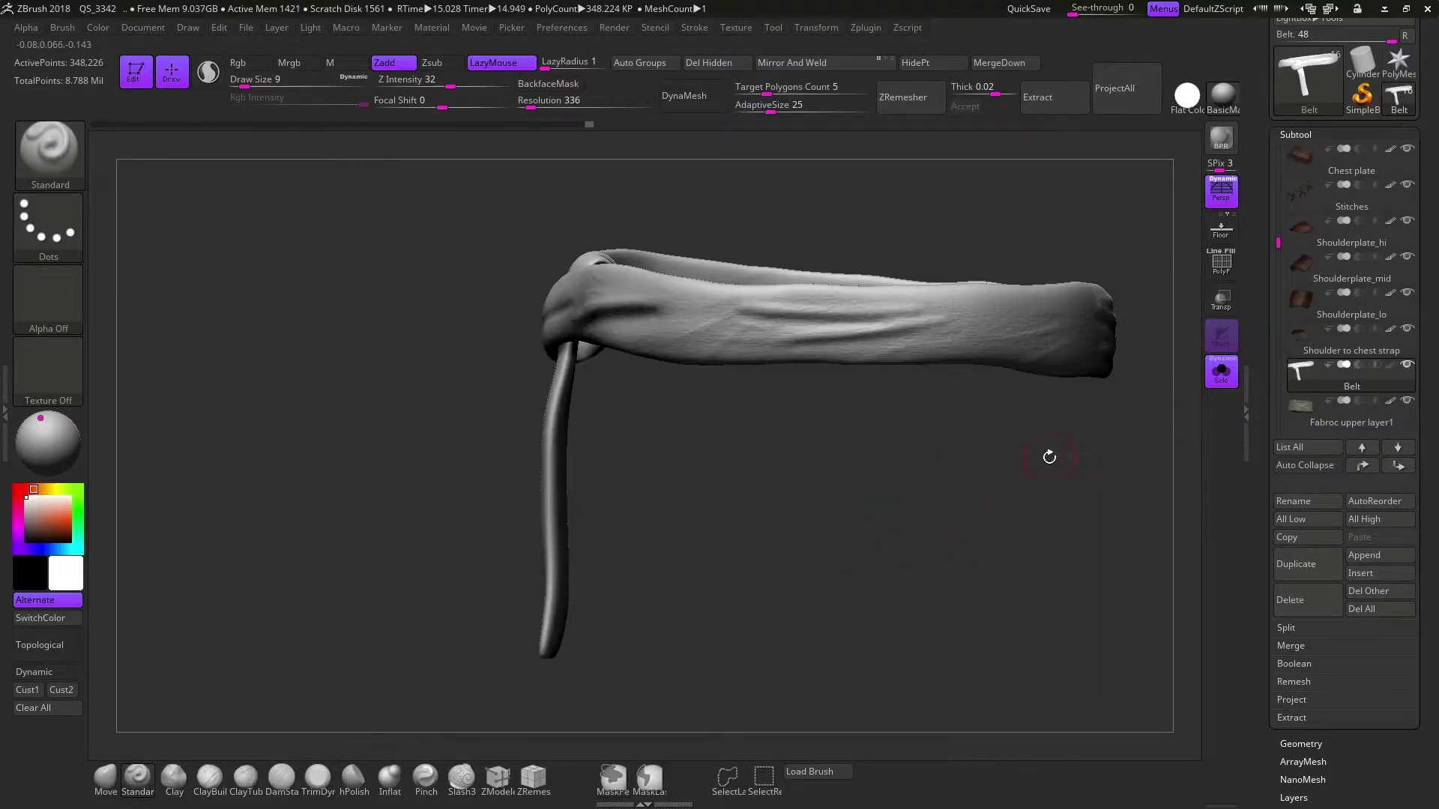
{"action": "key", "text": "ctrl+shift+z"}
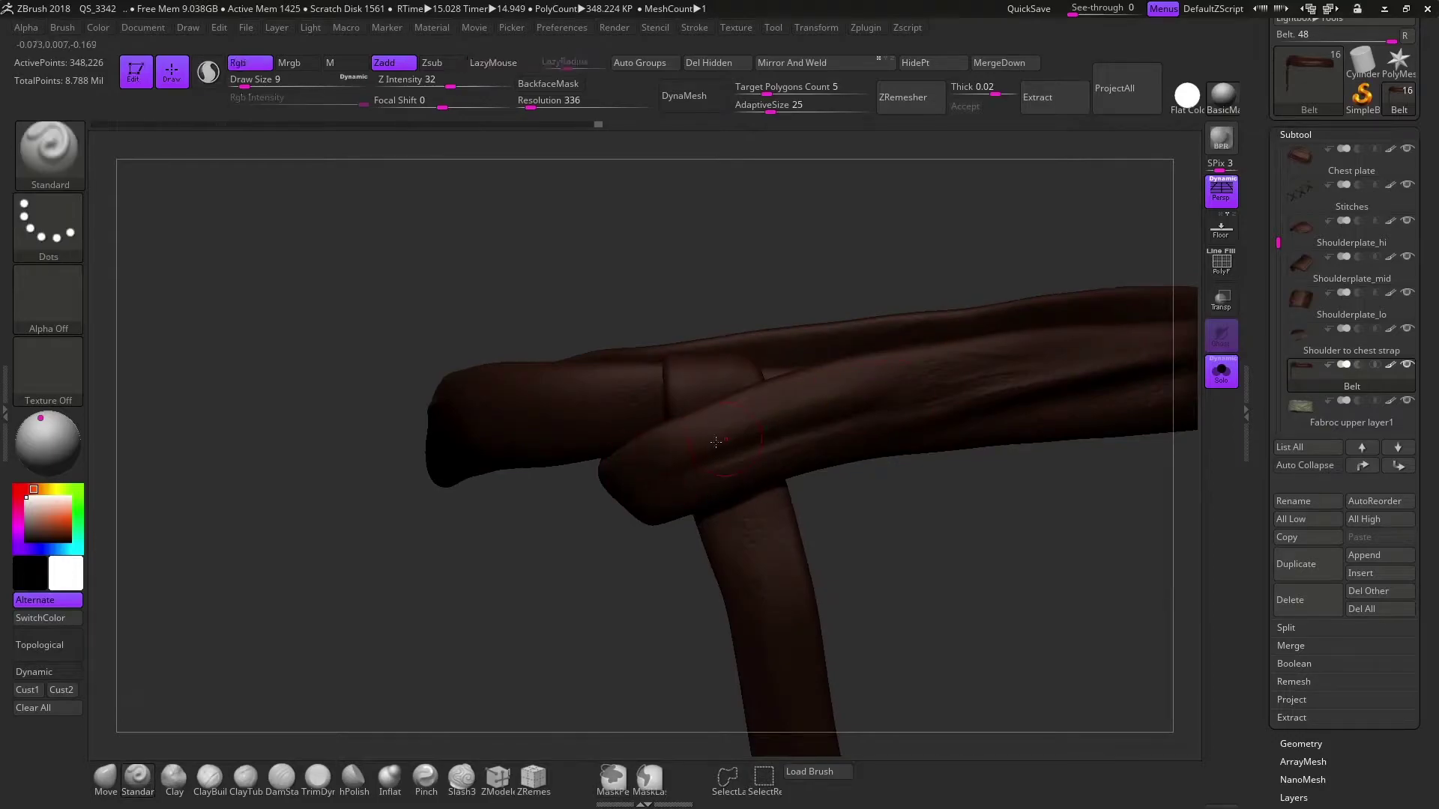
Advance history to the cavity-masked, darker brown belt on the full character
{"action": "key", "text": "ctrl+shift+z"}
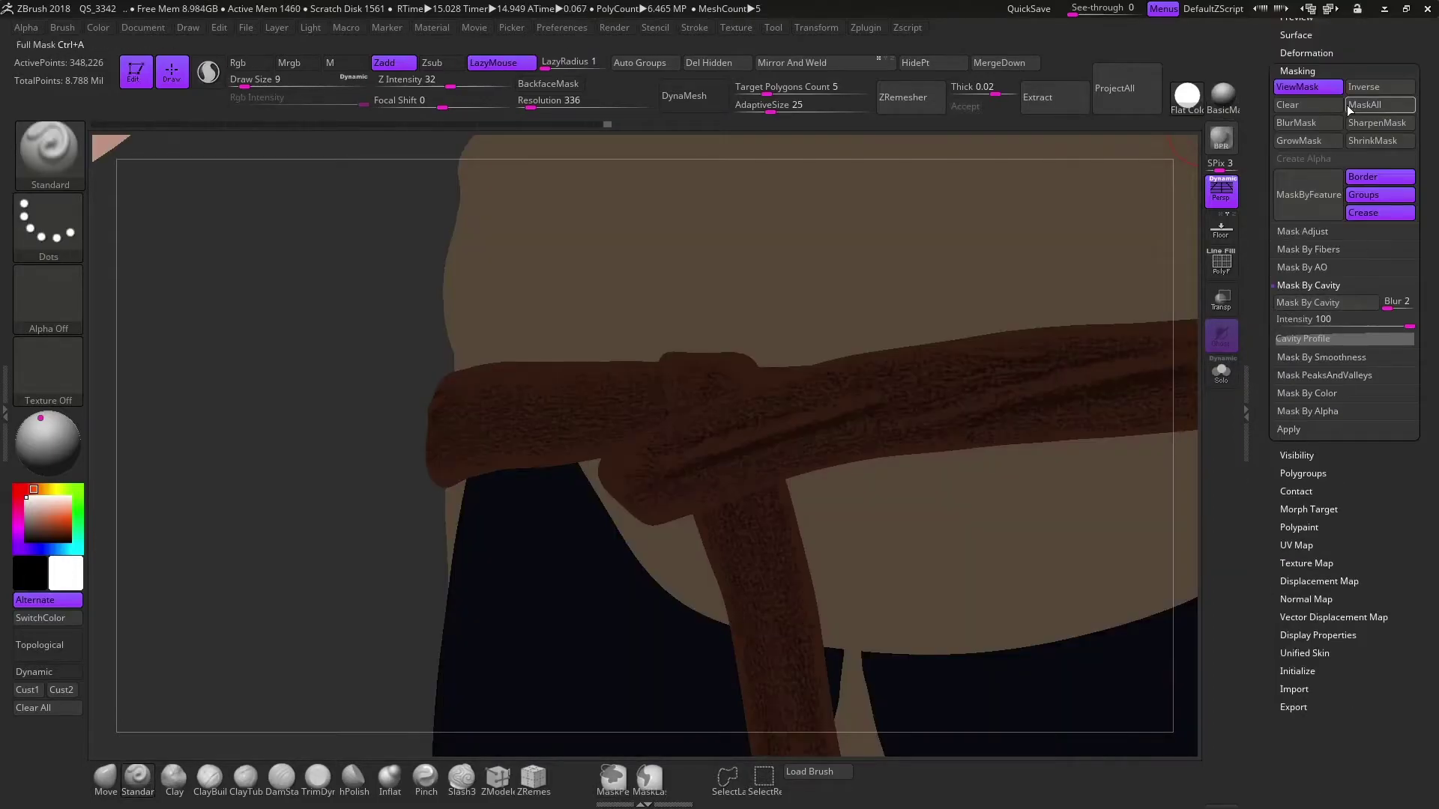
{"action": "key", "text": "ctrl+shift+z"}
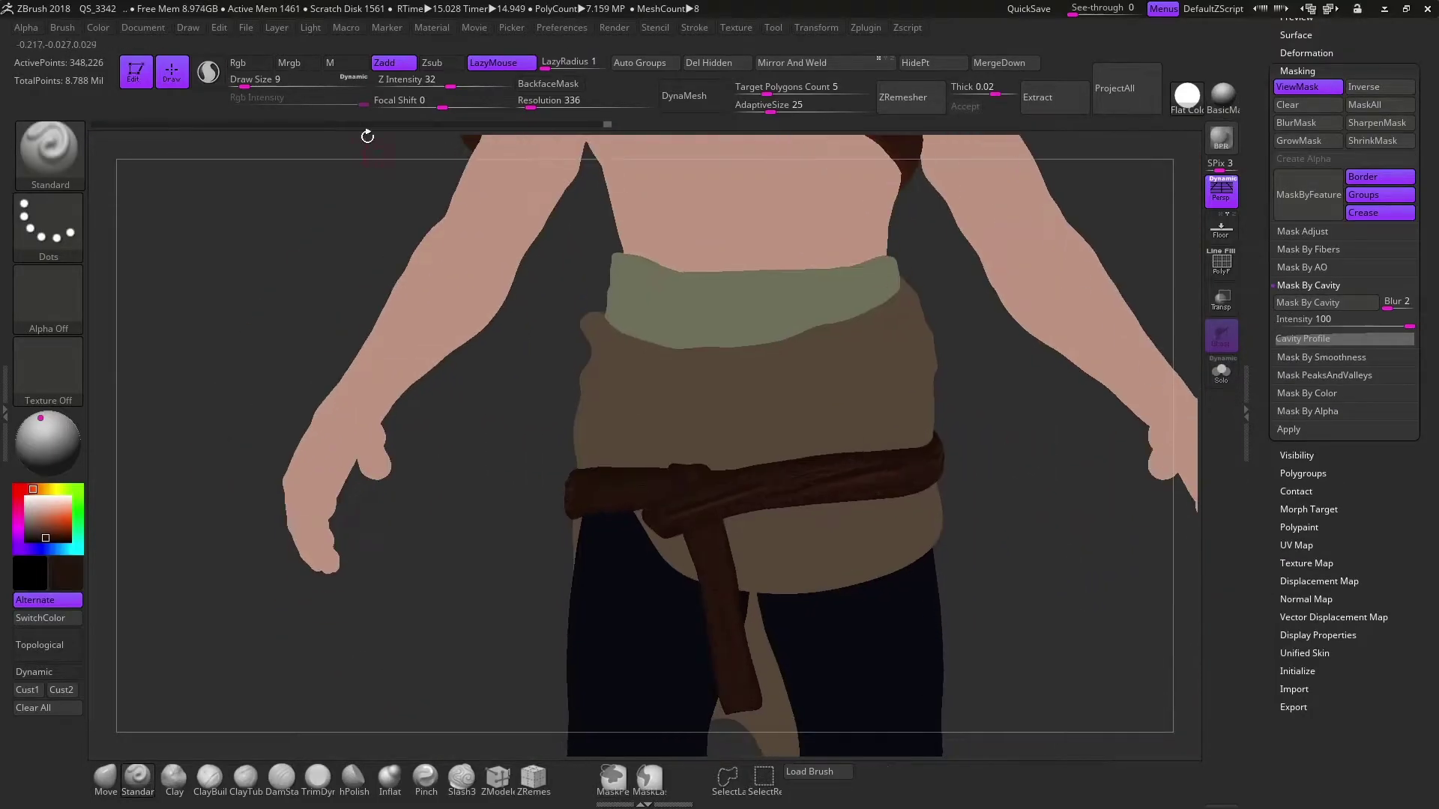
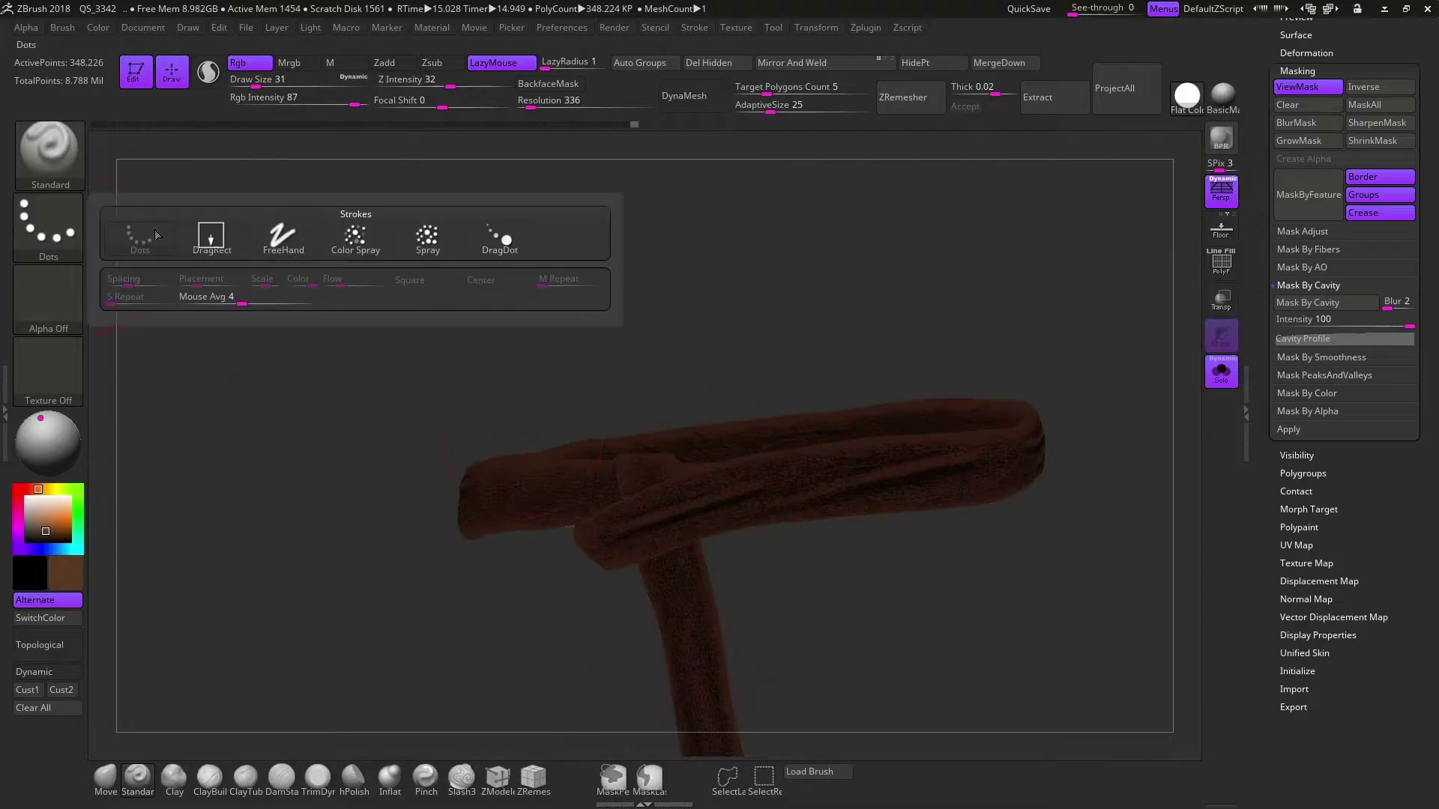
Load a texture alpha, pick a red paint colour and switch the stroke to Color Spray
{"action": "left_click", "coordinate": [739, 504]}
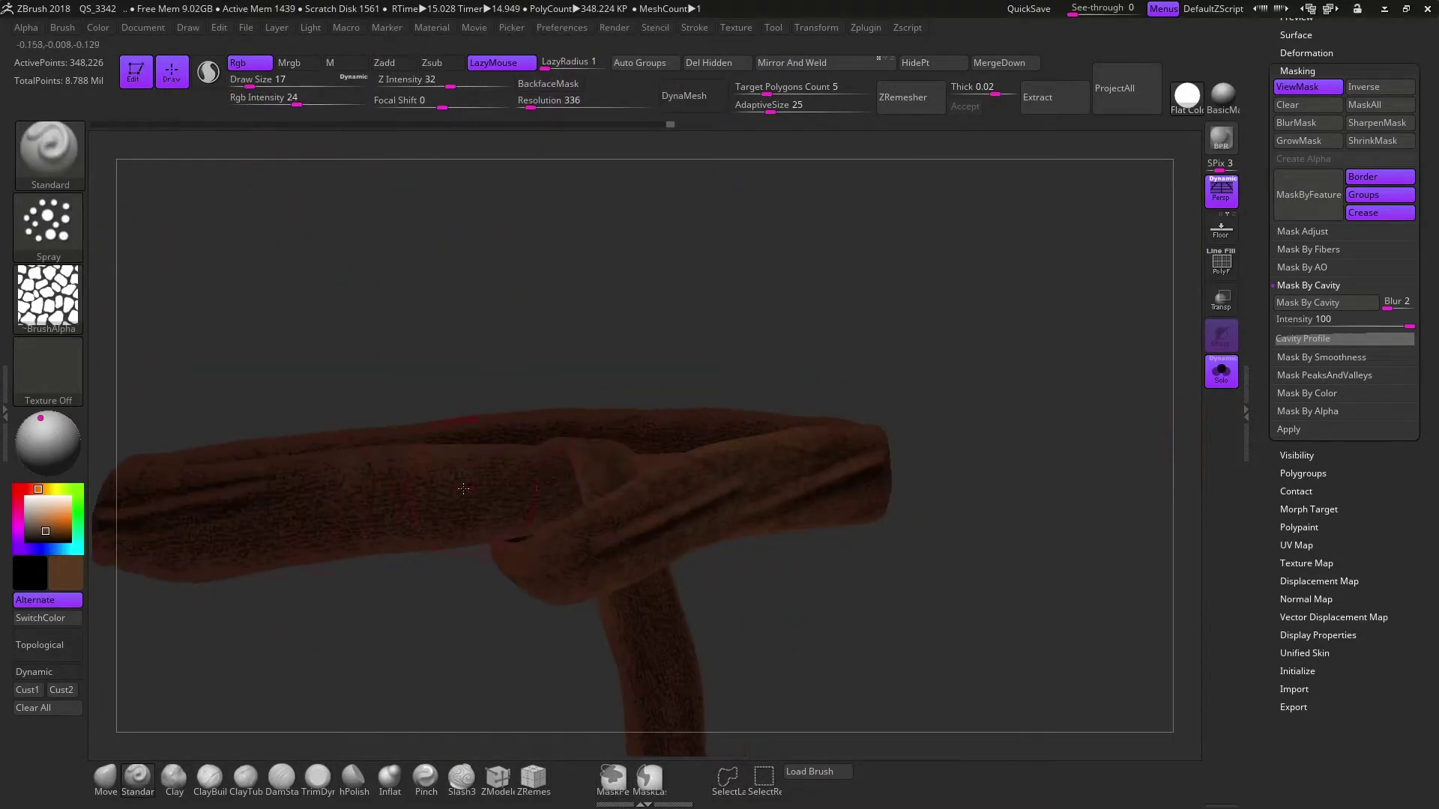
{"action": "left_click_drag", "start_coordinate": [807, 492], "coordinate": [899, 521]}
{"action": "left_click", "coordinate": [34, 487]}
{"action": "left_click", "coordinate": [48, 225]}
{"action": "left_click", "coordinate": [361, 297]}
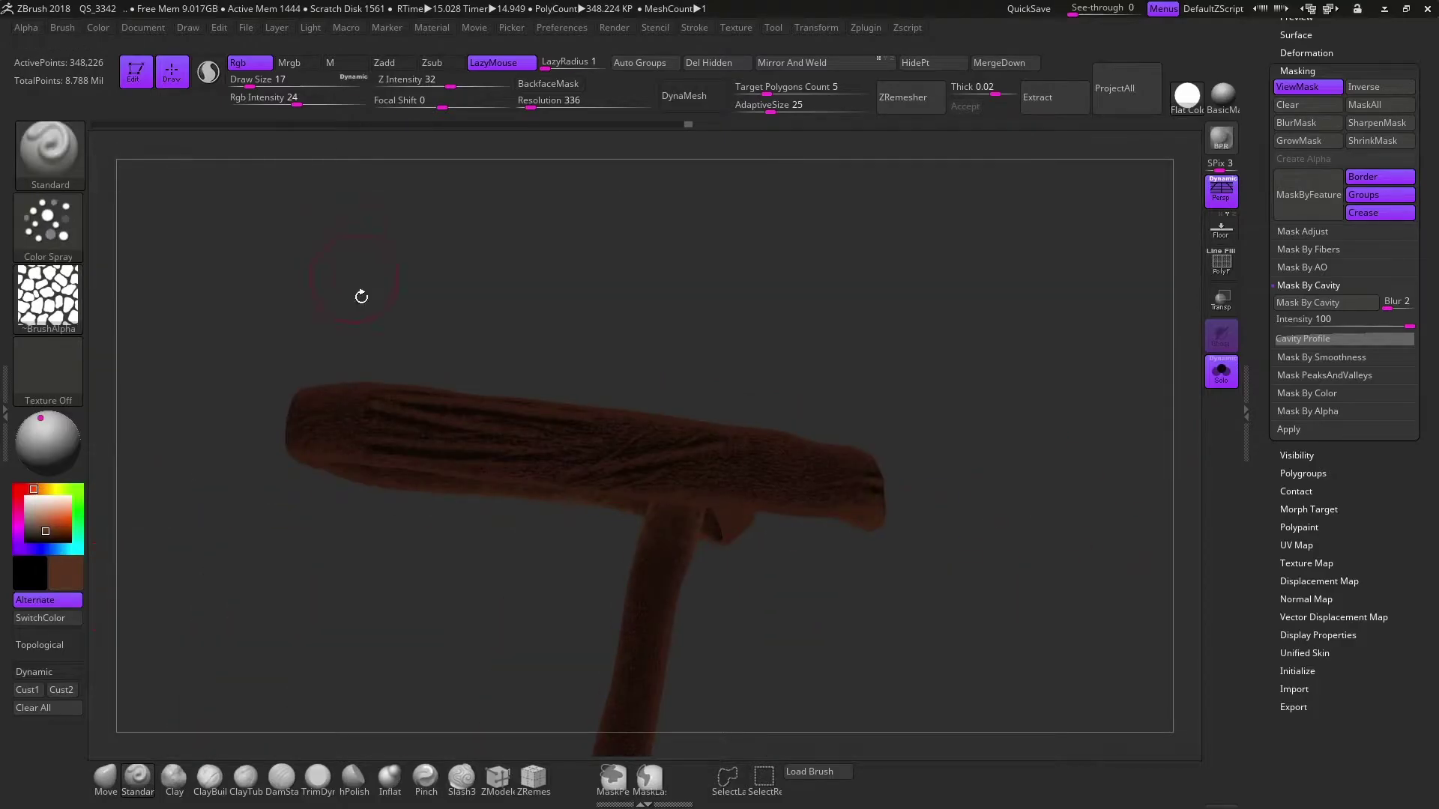
{"action": "left_click_drag", "start_coordinate": [280, 406], "coordinate": [992, 329]}
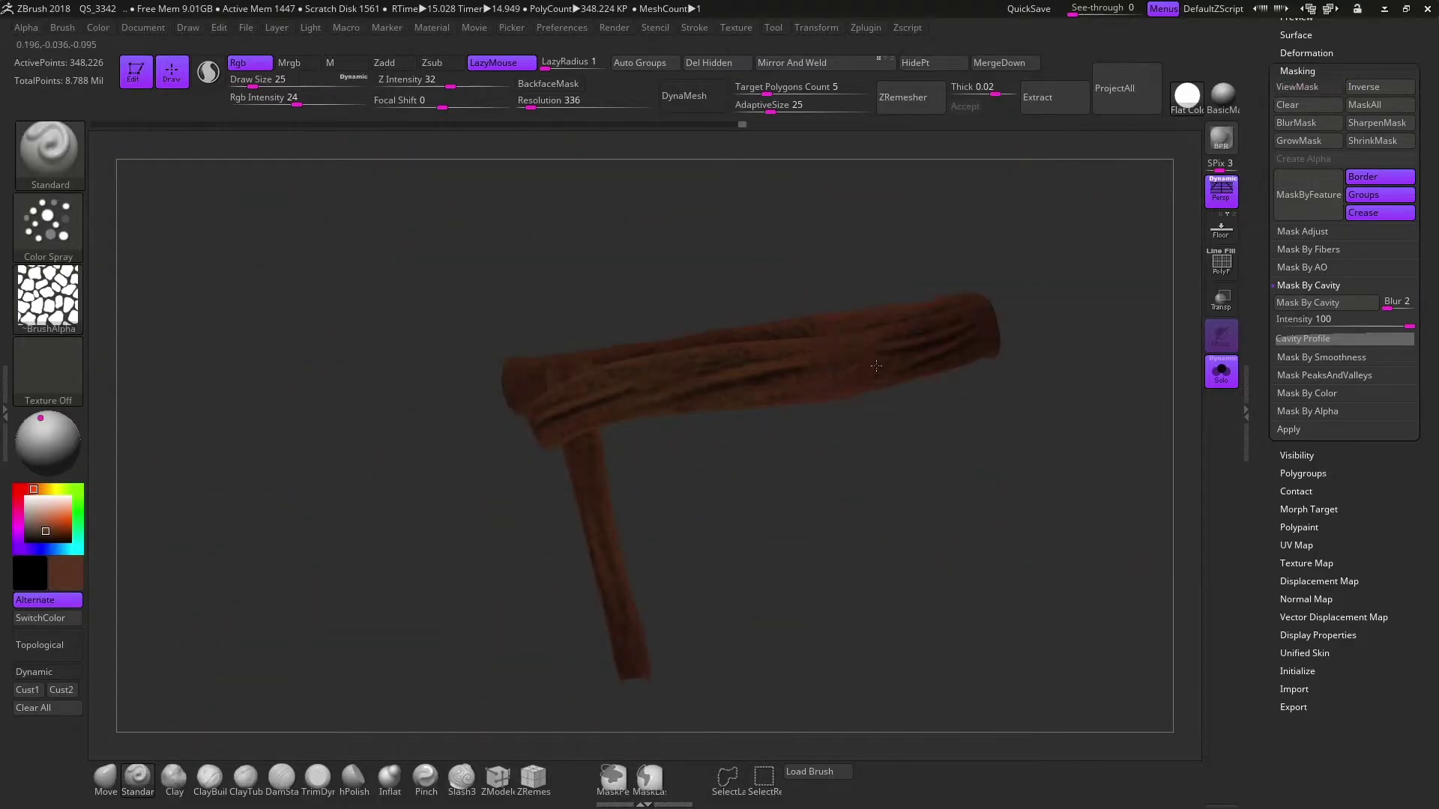
{"action": "left_click_drag", "start_coordinate": [991, 329], "coordinate": [1064, 278]}
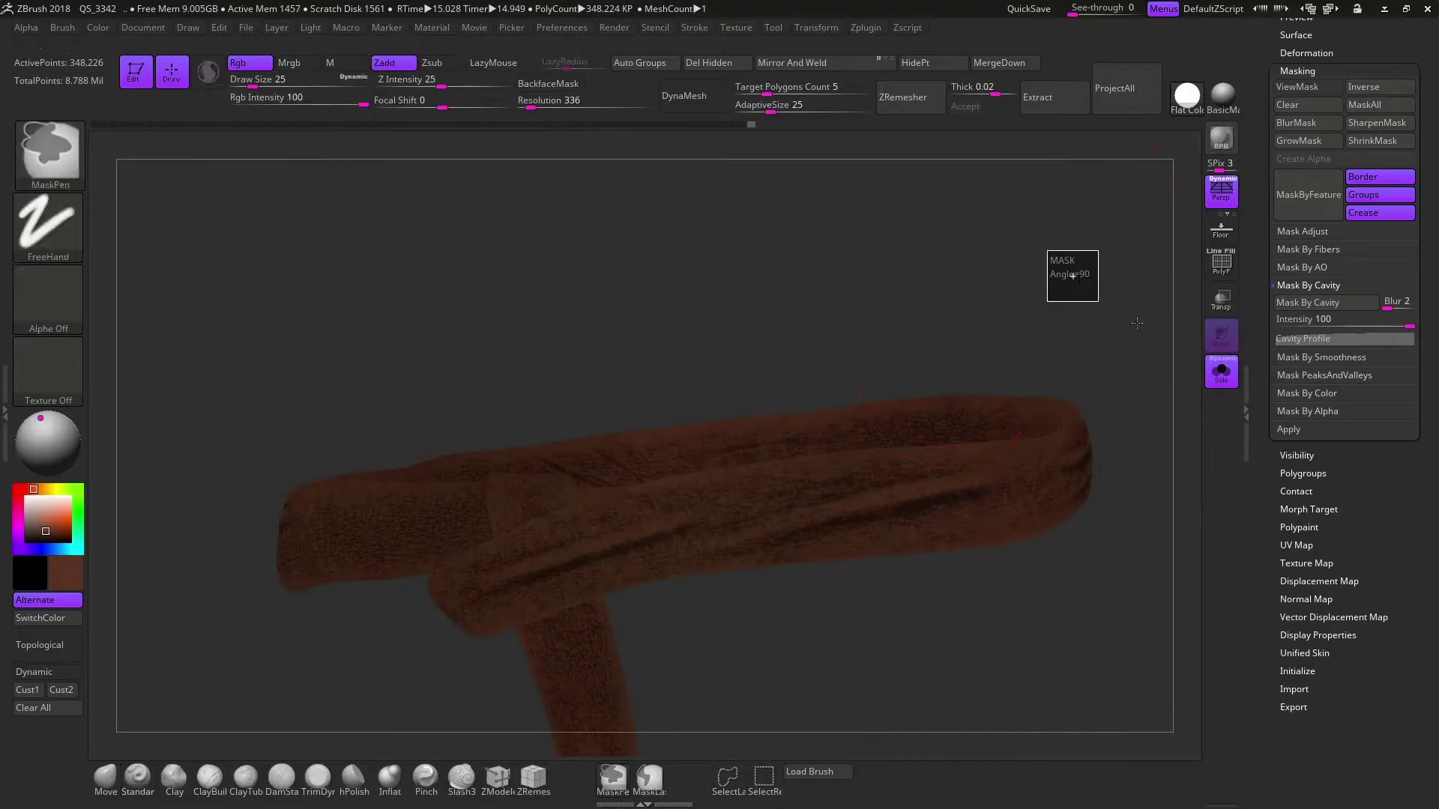
Work close on the soloed belt with mask display on, setting a dark brown secondary colour
{"action": "left_click", "coordinate": [1308, 86]}
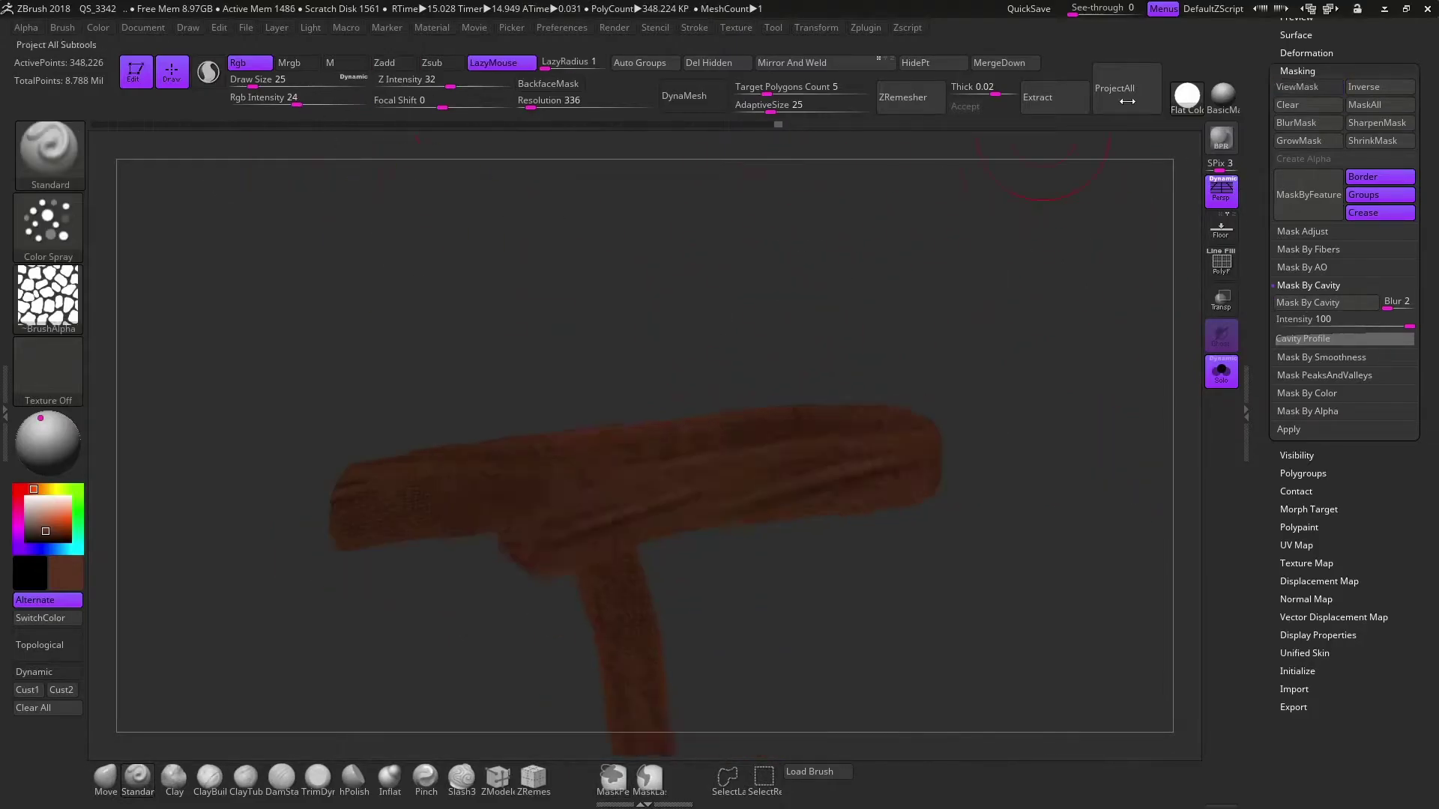
{"action": "mouse_move", "coordinate": [327, 144]}
{"action": "left_mouse_down"}
{"action": "mouse_move", "coordinate": [966, 291]}
{"action": "mouse_move", "coordinate": [1103, 271]}
{"action": "left_mouse_up"}
{"action": "key", "text": "ctrl+h"}
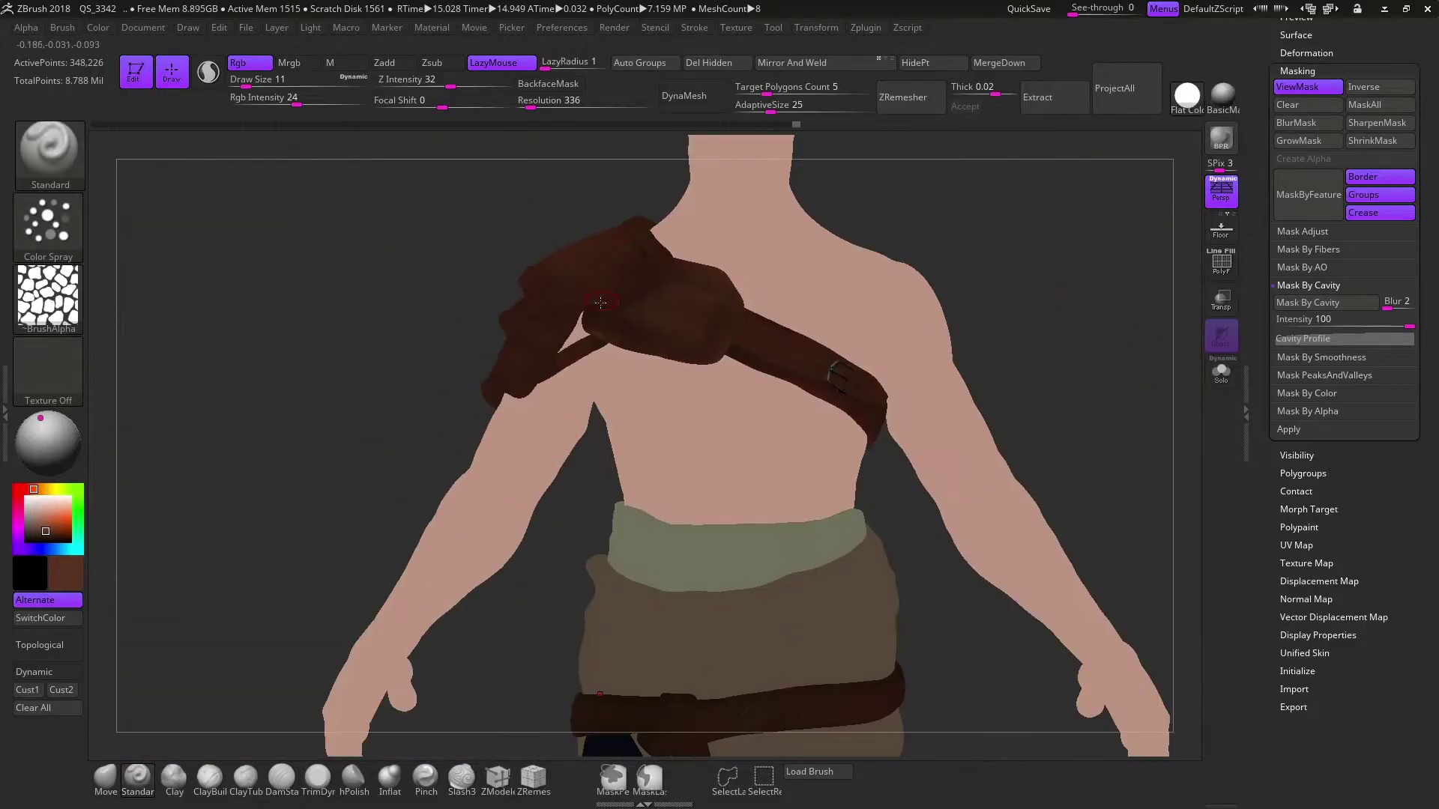
{"action": "left_click_drag", "start_coordinate": [977, 436], "coordinate": [837, 543]}
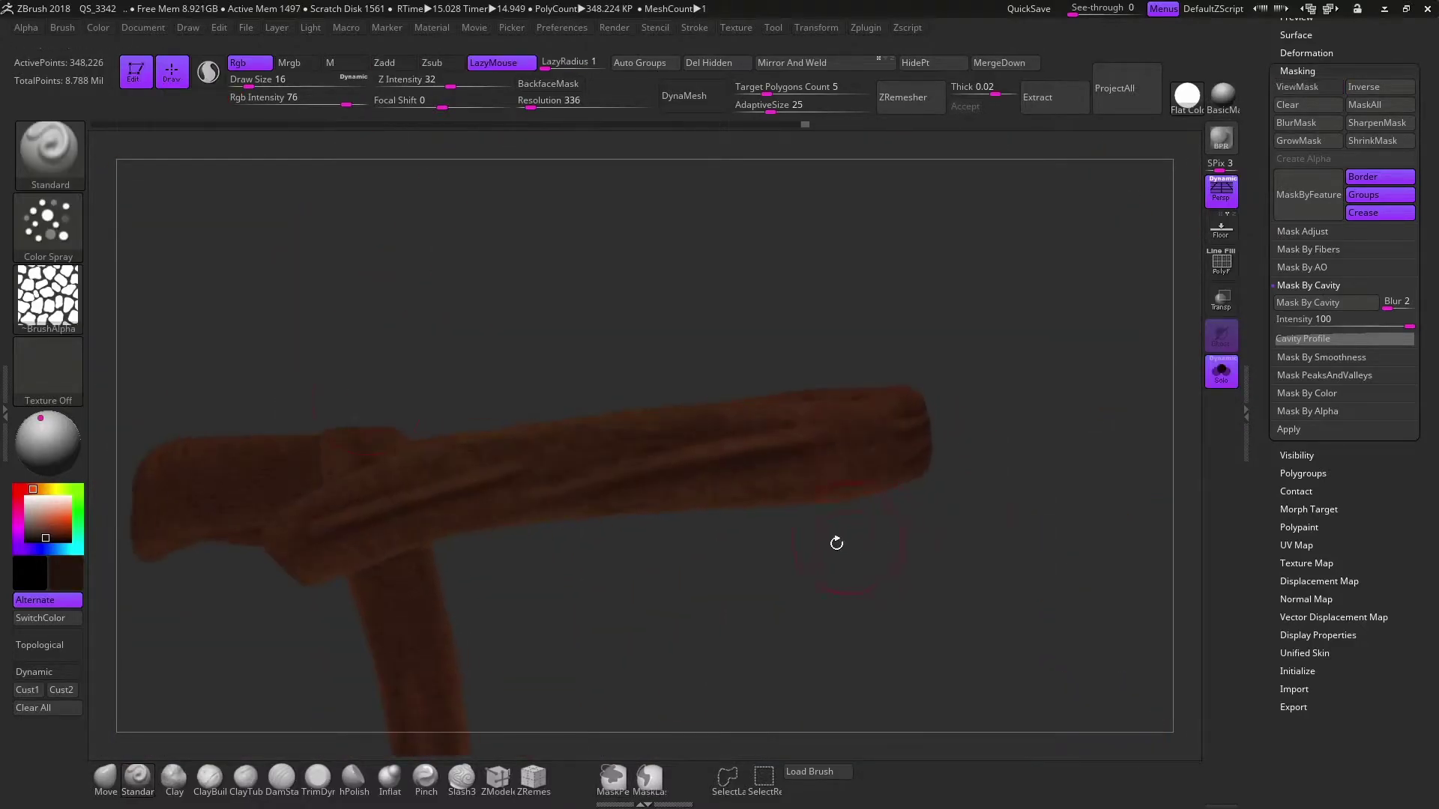
{"action": "right_click_drag", "start_coordinate": [819, 415], "coordinate": [798, 504]}
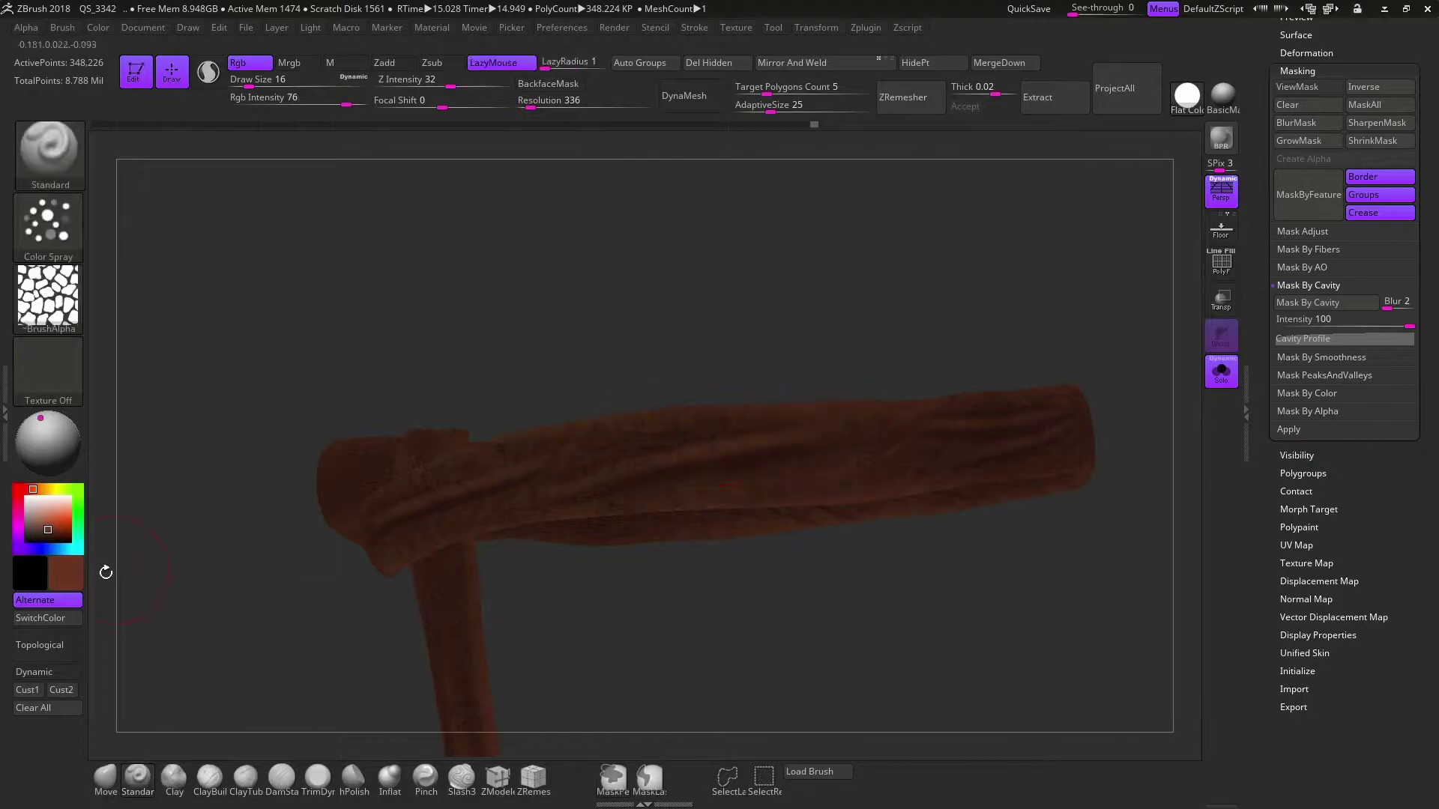
{"action": "left_click", "coordinate": [96, 482]}
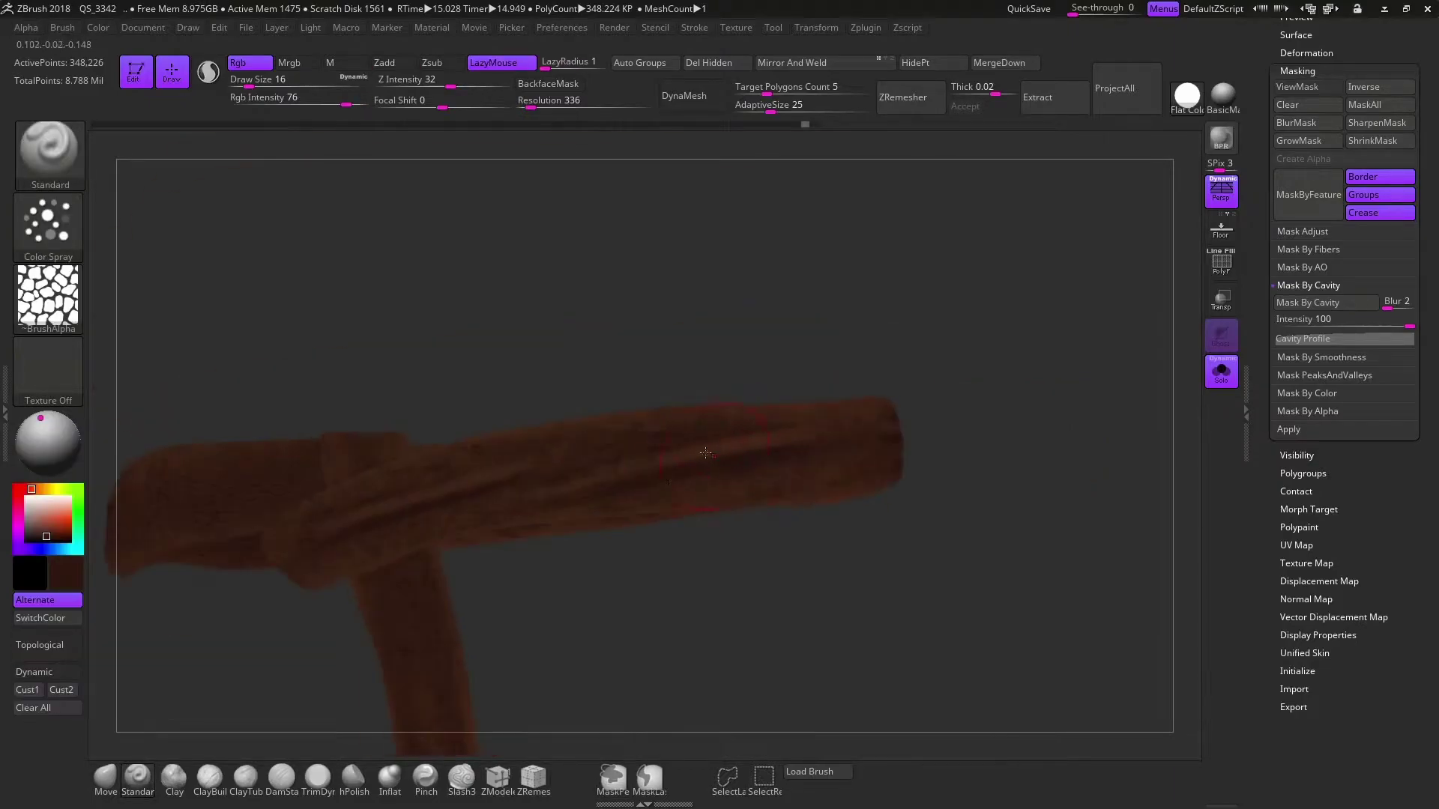
{"action": "left_click_drag", "start_coordinate": [936, 401], "coordinate": [1114, 433]}
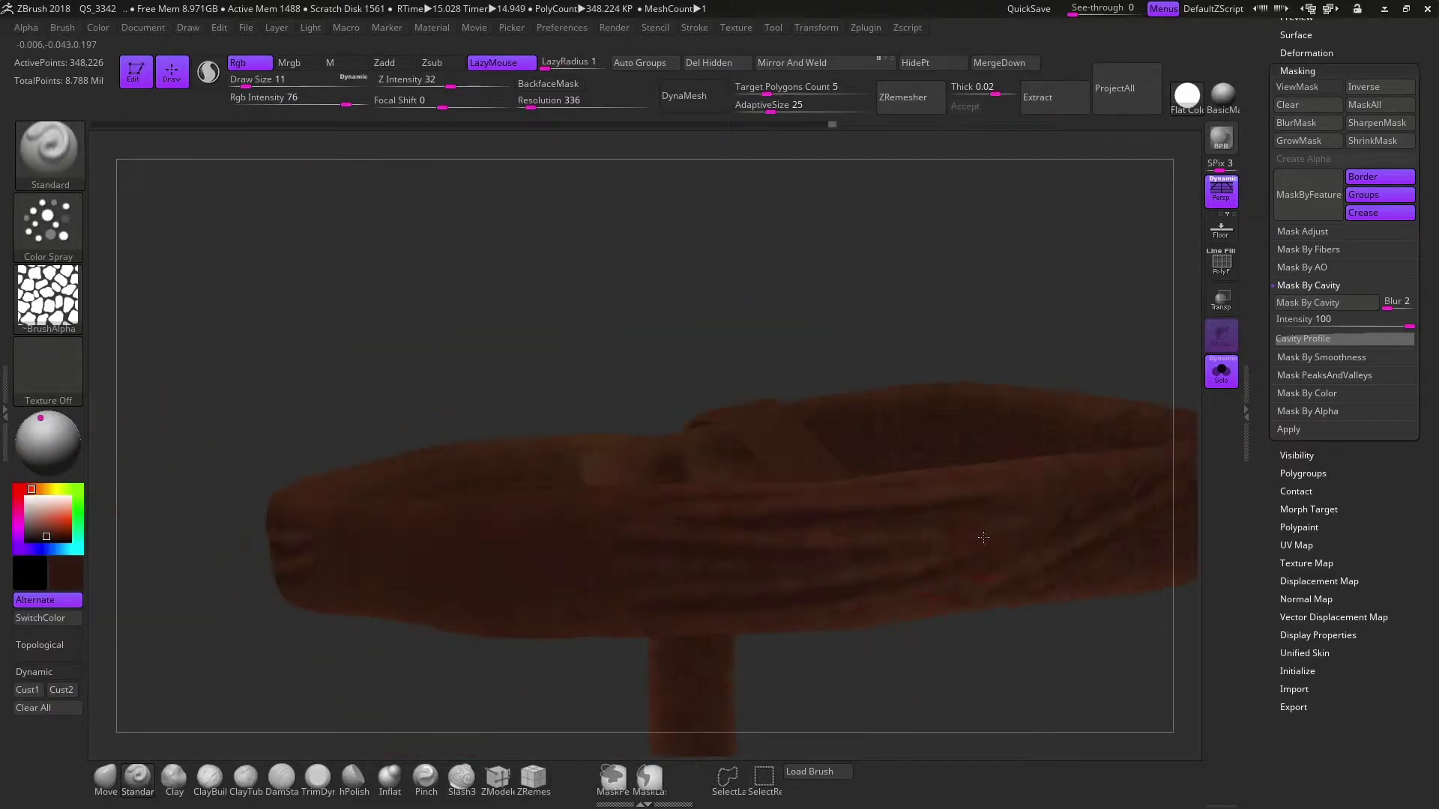
{"action": "mouse_move", "coordinate": [1114, 433]}
{"action": "right_mouse_down"}
{"action": "mouse_move", "coordinate": [714, 484]}
{"action": "mouse_move", "coordinate": [1005, 588]}
{"action": "mouse_move", "coordinate": [797, 536]}
{"action": "mouse_move", "coordinate": [866, 439]}
{"action": "right_mouse_up"}
Review the belt on the full character, re-solo it, and reset to Dots stroke with no alpha
{"action": "left_click", "coordinate": [1221, 371]}
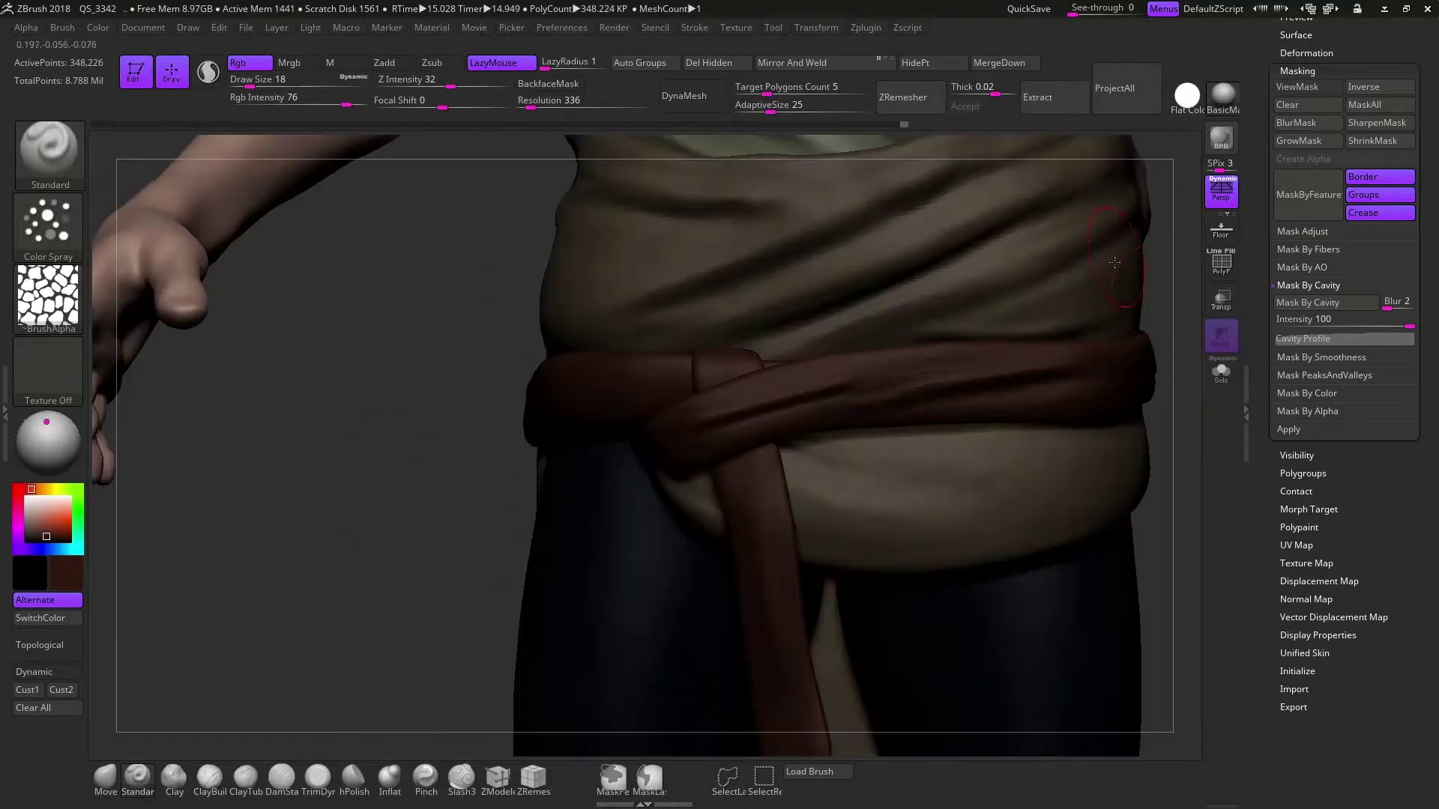
{"action": "left_click_drag", "start_coordinate": [906, 547], "coordinate": [910, 372]}
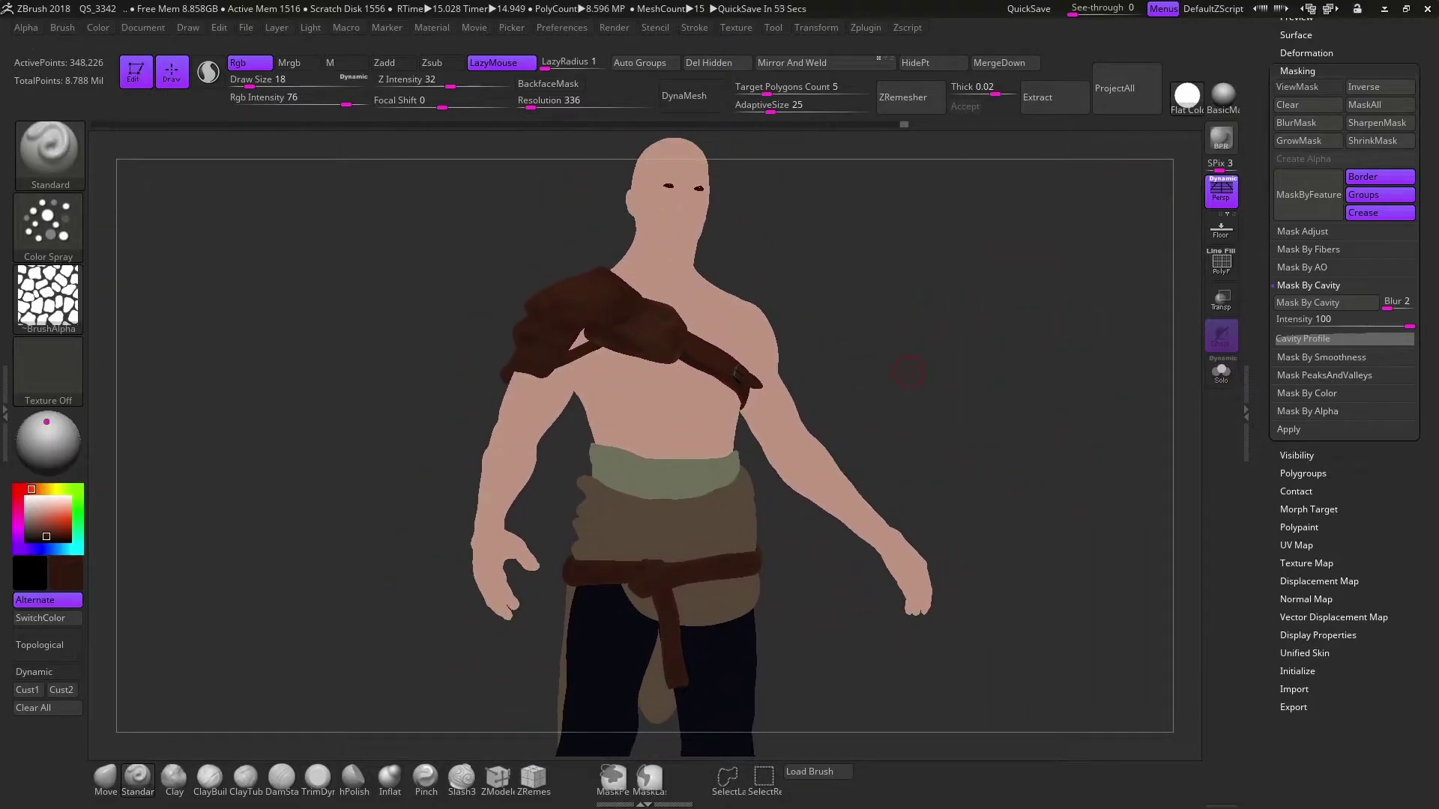
{"action": "left_click", "coordinate": [1221, 371]}
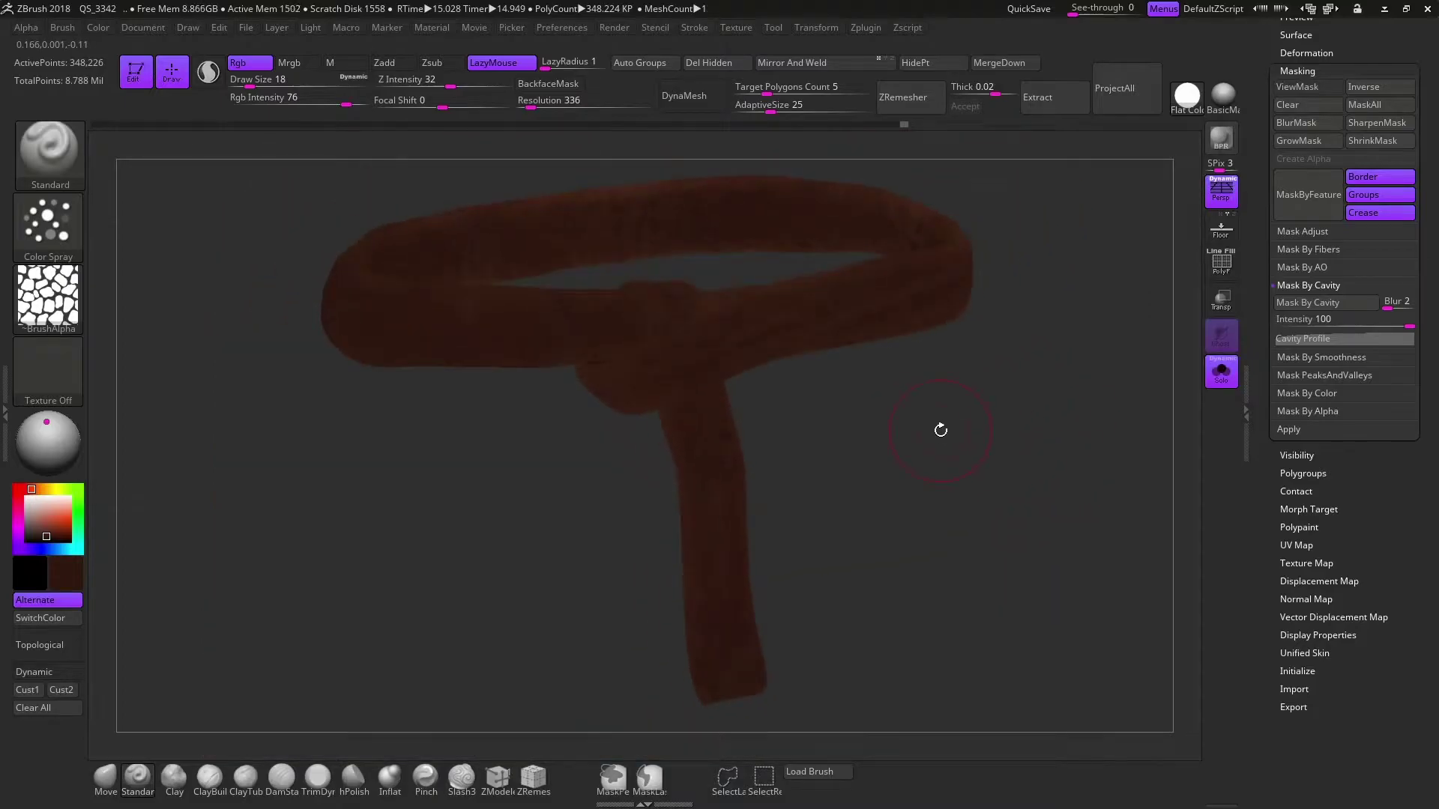
{"action": "left_click", "coordinate": [48, 224]}
{"action": "left_click", "coordinate": [138, 292]}
Lower Rgb Intensity to 32 and repaint the belt a darker brown, viewing it from several angles
{"action": "left_click_drag", "start_coordinate": [308, 101], "coordinate": [306, 101]}
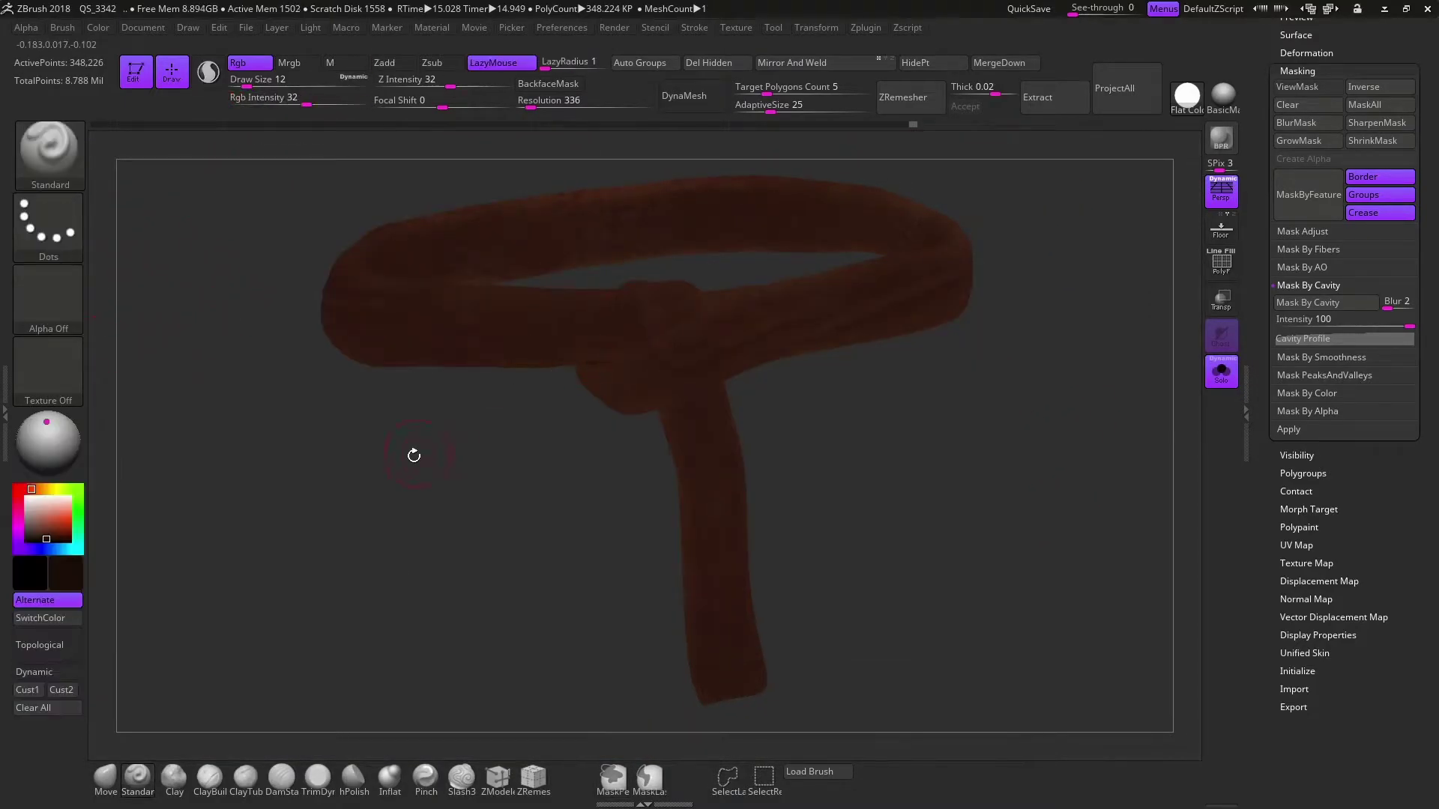
{"action": "left_click_drag", "start_coordinate": [411, 453], "coordinate": [623, 307], "text": "alt"}
{"action": "mouse_move", "coordinate": [828, 480]}
{"action": "left_mouse_down"}
{"action": "mouse_move", "coordinate": [902, 279]}
{"action": "mouse_move", "coordinate": [711, 468]}
{"action": "left_mouse_up"}
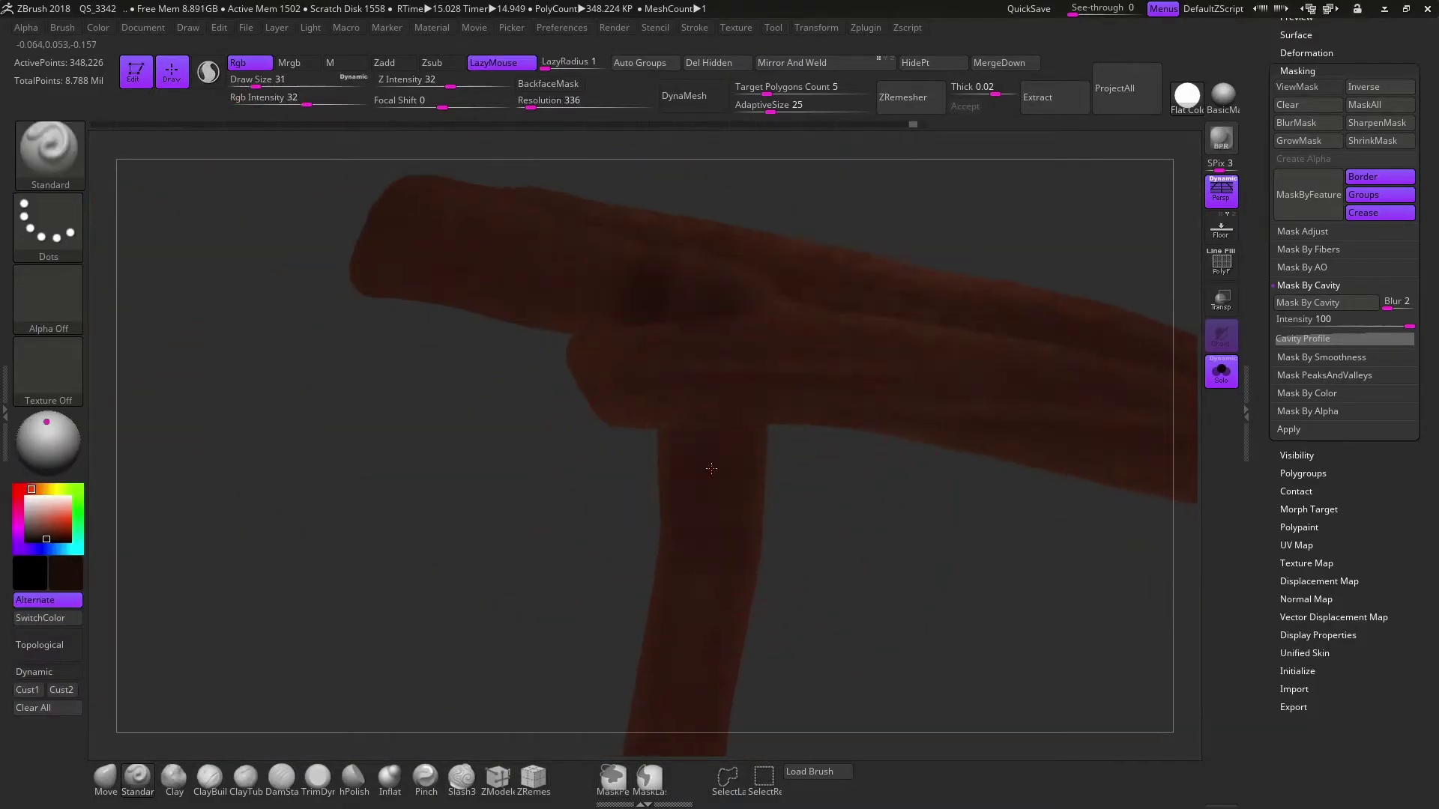
{"action": "mouse_move", "coordinate": [867, 554]}
{"action": "left_mouse_down"}
{"action": "mouse_move", "coordinate": [590, 478]}
{"action": "mouse_move", "coordinate": [842, 514]}
{"action": "mouse_move", "coordinate": [812, 501]}
{"action": "mouse_move", "coordinate": [712, 360]}
{"action": "mouse_move", "coordinate": [690, 374]}
{"action": "left_mouse_up"}
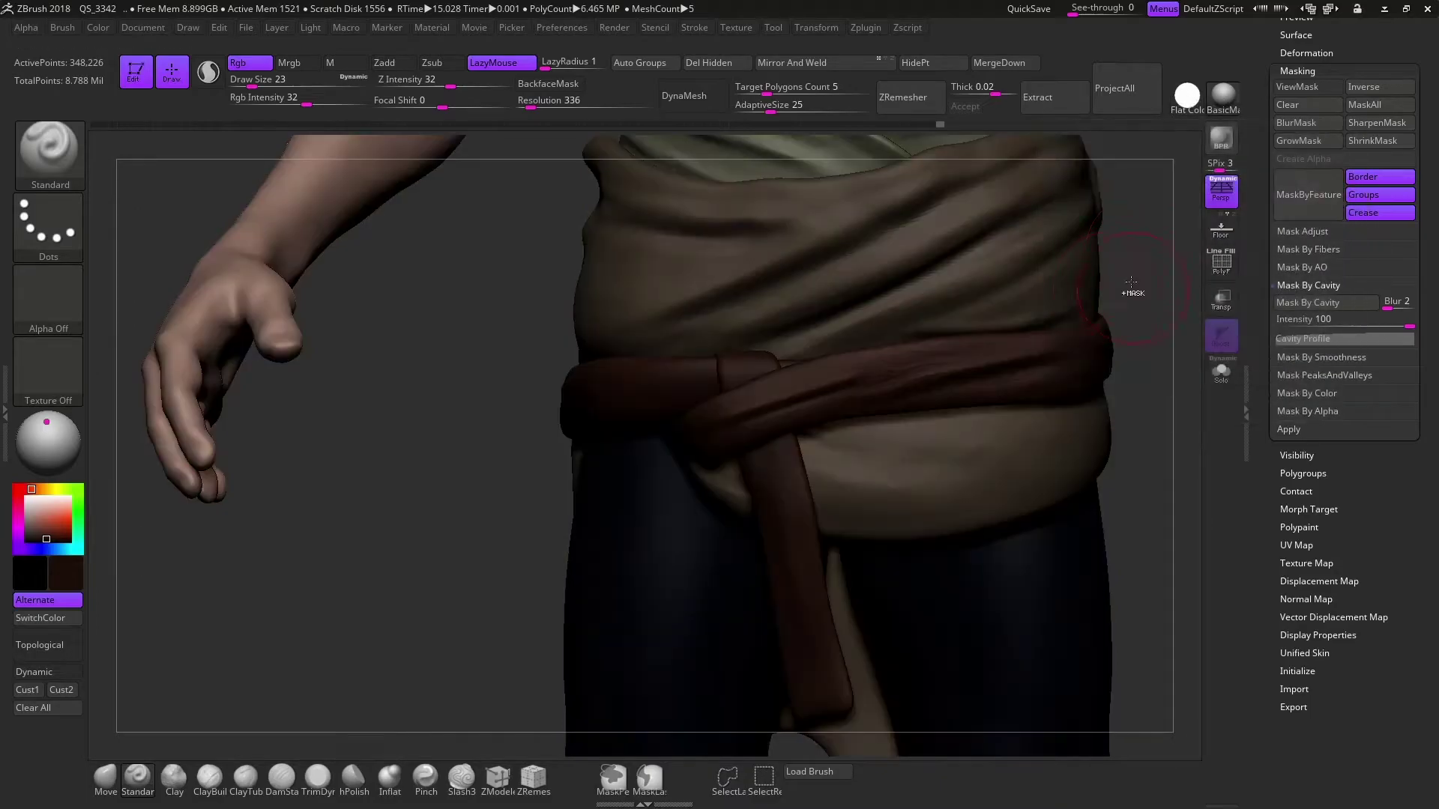
{"action": "mouse_move", "coordinate": [1133, 293]}
{"action": "left_mouse_down"}
{"action": "mouse_move", "coordinate": [1121, 335]}
{"action": "mouse_move", "coordinate": [947, 224]}
{"action": "mouse_move", "coordinate": [941, 246]}
{"action": "left_mouse_up"}
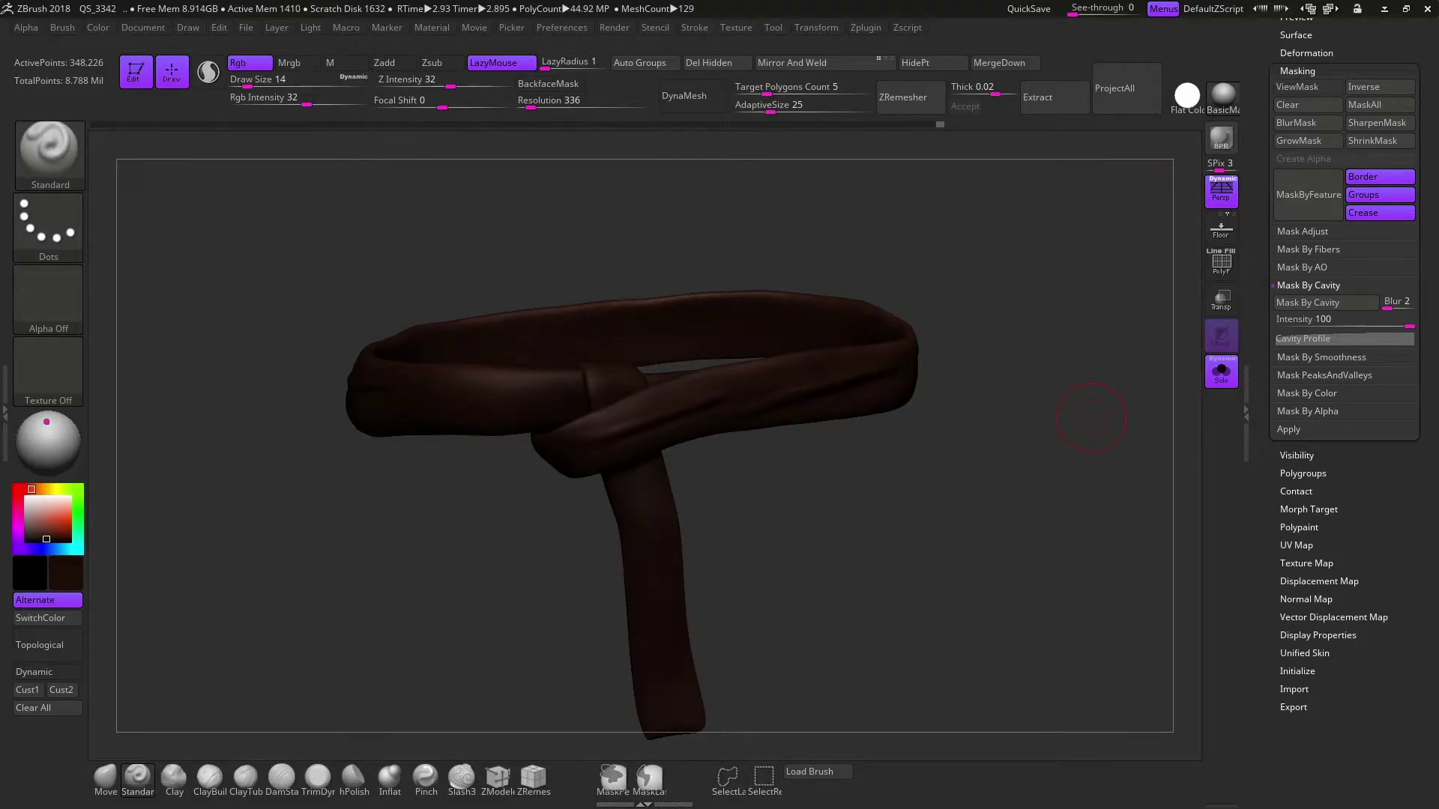
{"action": "left_click", "coordinate": [614, 28]}
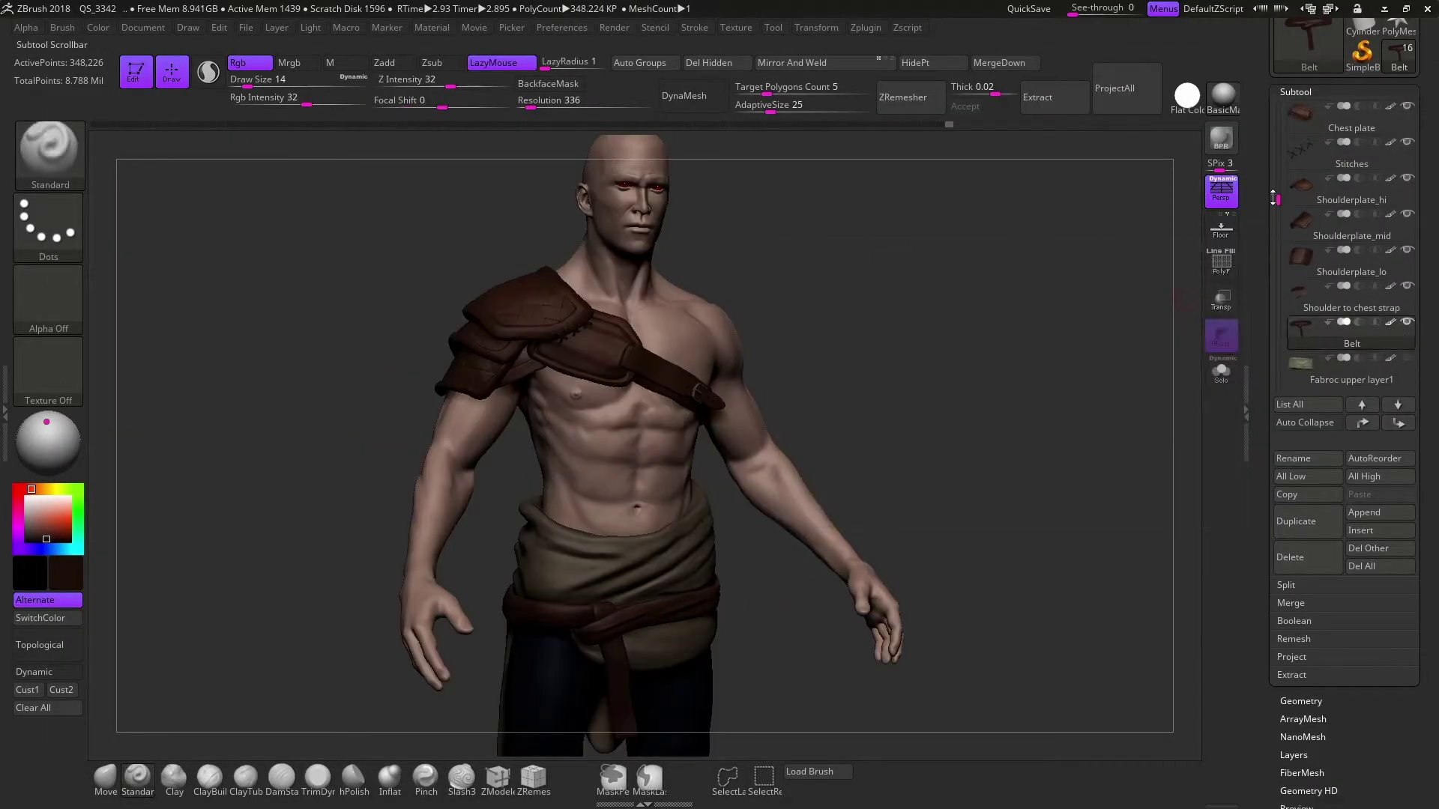
Hide the body, waist cloth layers, trousers and boots, then BPR render the leather parts
{"action": "scroll", "coordinate": [1378, 248], "scroll_direction": "down", "scroll_amount": 4}
{"action": "left_click", "coordinate": [1406, 213]}
{"action": "left_click", "coordinate": [1407, 249]}
{"action": "left_click", "coordinate": [1406, 285]}
{"action": "left_click", "coordinate": [1406, 322]}
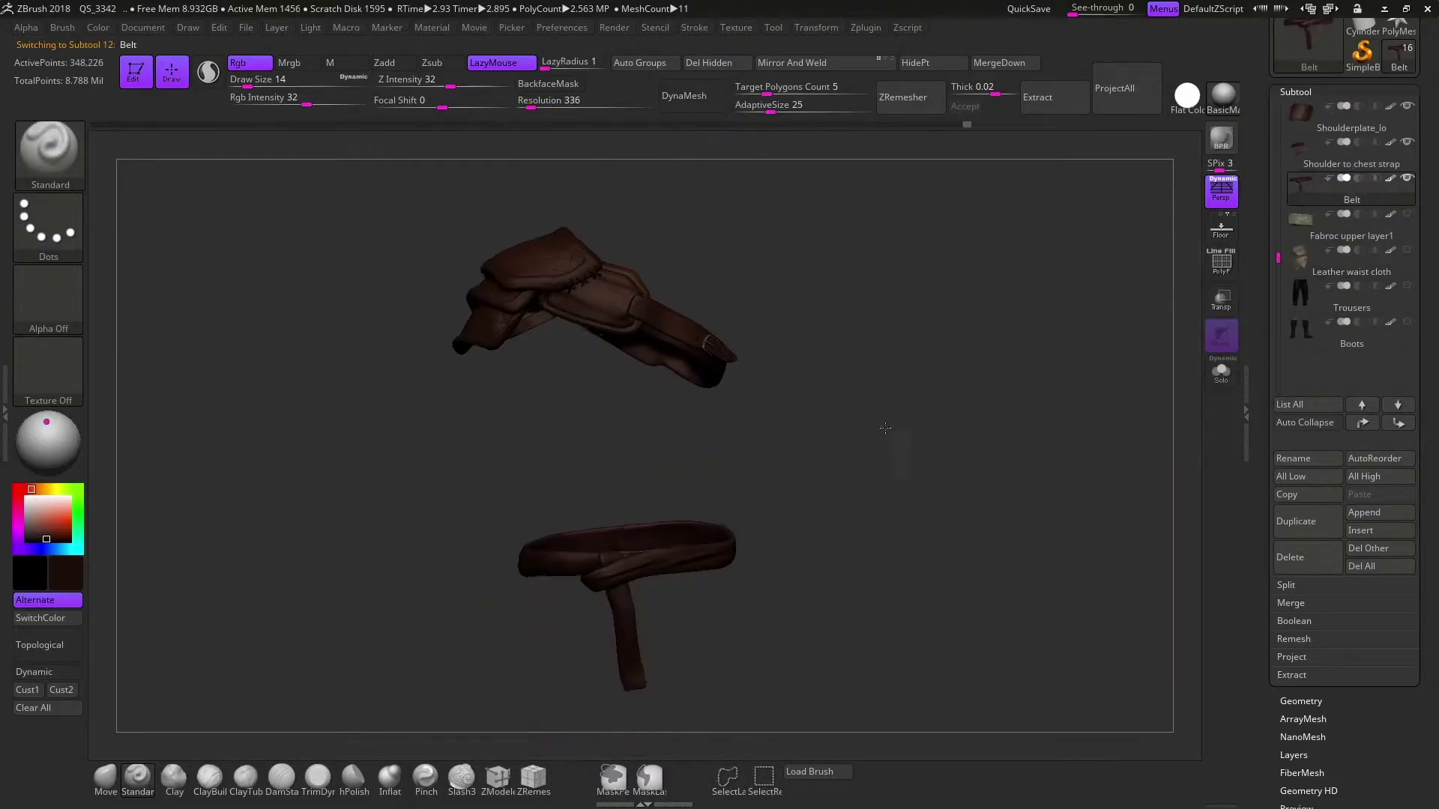
{"action": "left_click_drag", "start_coordinate": [285, 450], "coordinate": [208, 427]}
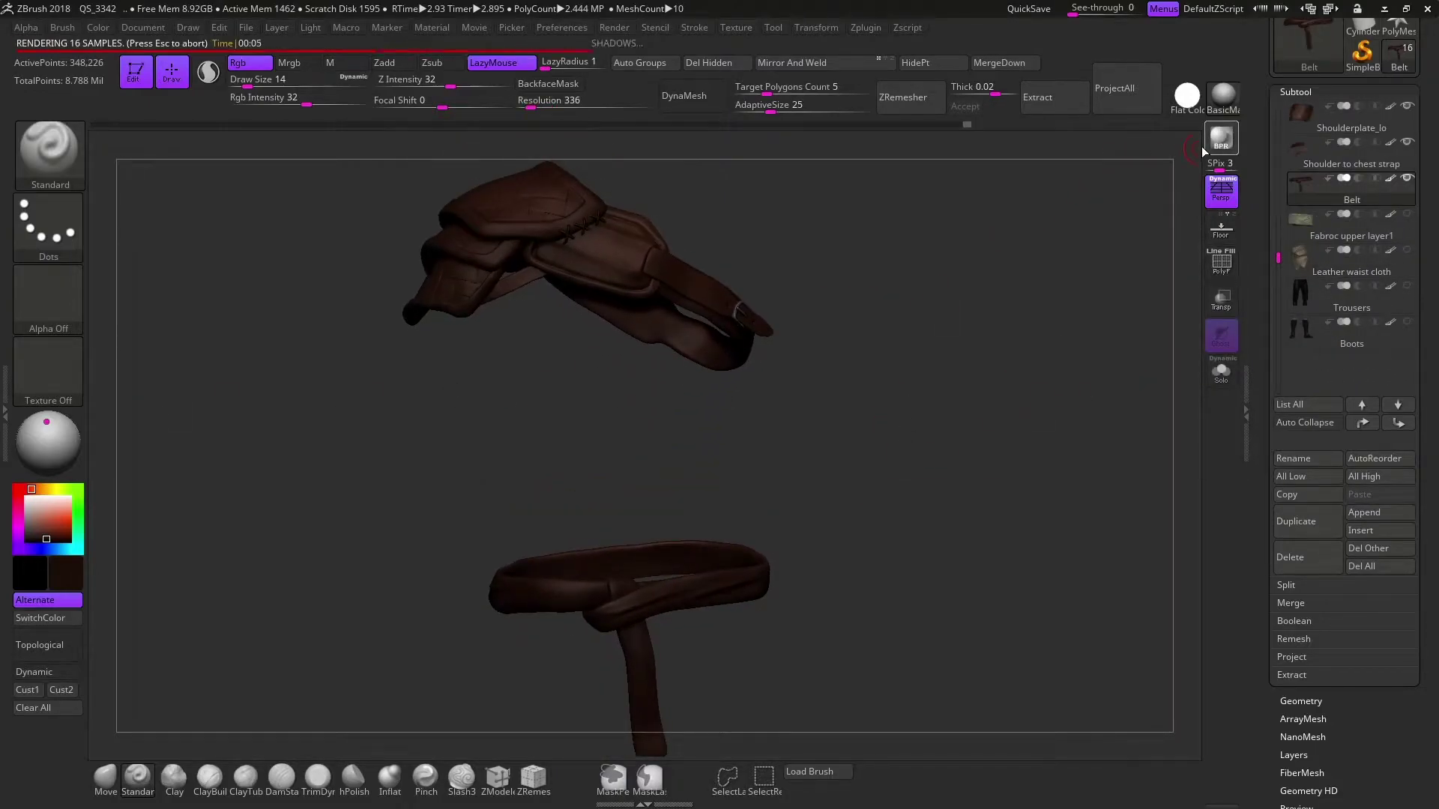
{"action": "left_click", "coordinate": [614, 27]}
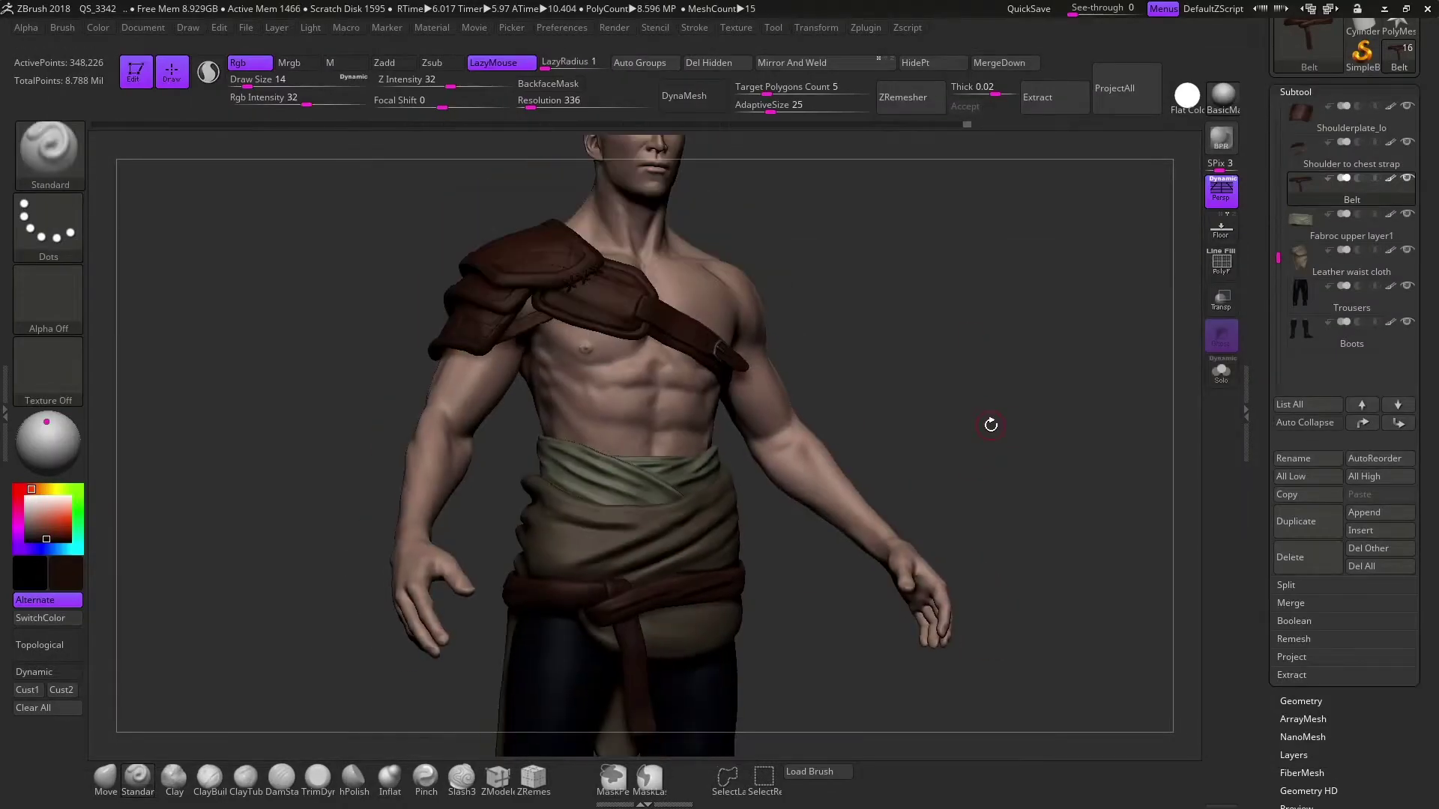
Set the DragRect stroke and choose a weave alpha for the isolated green waist cloth
{"action": "mouse_move", "coordinate": [841, 582]}
{"action": "left_mouse_down"}
{"action": "mouse_move", "coordinate": [867, 617]}
{"action": "mouse_move", "coordinate": [759, 660]}
{"action": "mouse_move", "coordinate": [487, 612]}
{"action": "left_mouse_up"}
{"action": "left_click", "coordinate": [48, 225]}
{"action": "left_click", "coordinate": [217, 233]}
{"action": "left_click", "coordinate": [60, 285]}
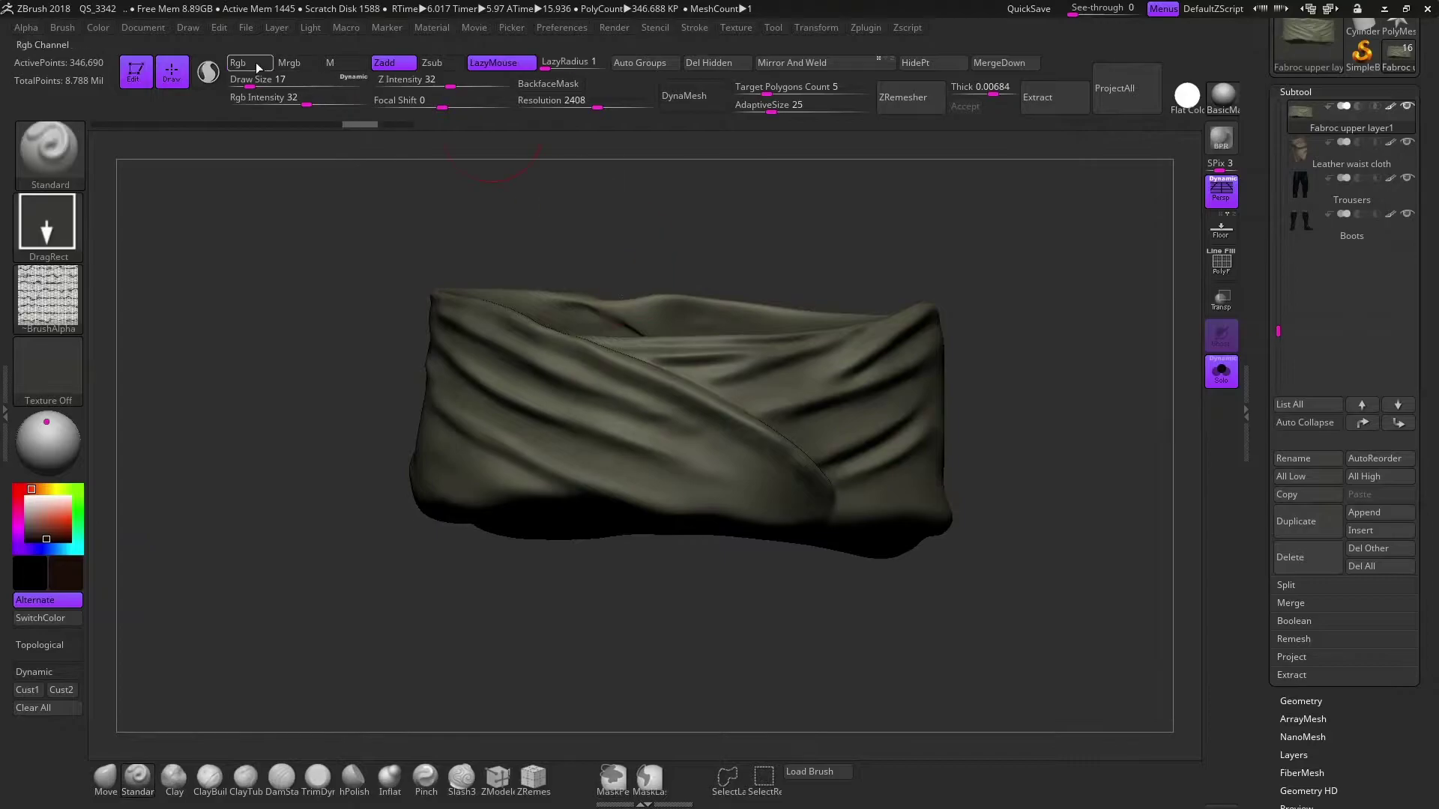
{"action": "scroll", "coordinate": [626, 315], "scroll_direction": "up", "scroll_amount": 2}
{"action": "scroll", "coordinate": [636, 449], "scroll_direction": "up", "scroll_amount": 2}
{"action": "left_click", "coordinate": [384, 62]}
{"action": "type", "text": "7"}
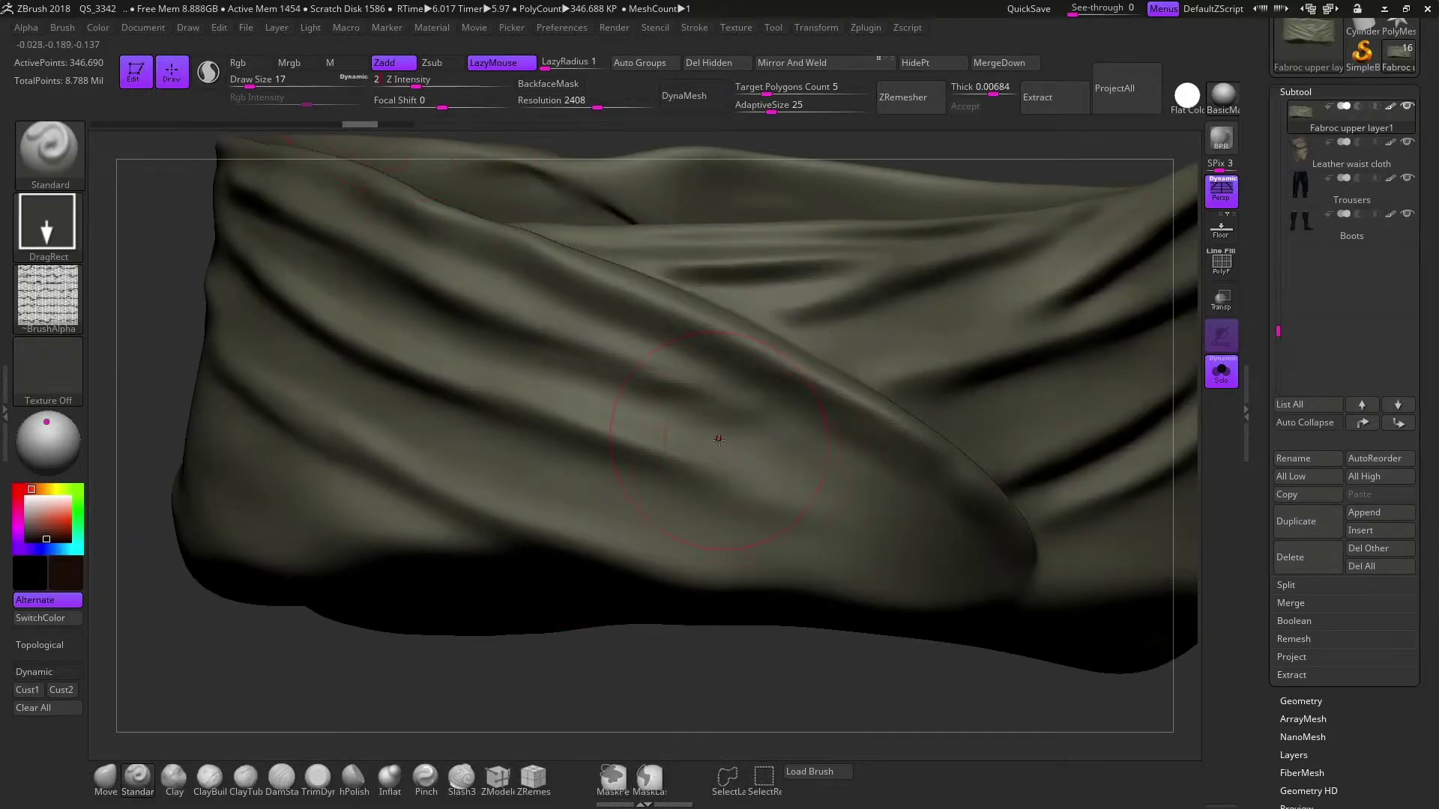
{"action": "left_click_drag", "start_coordinate": [760, 461], "coordinate": [820, 332]}
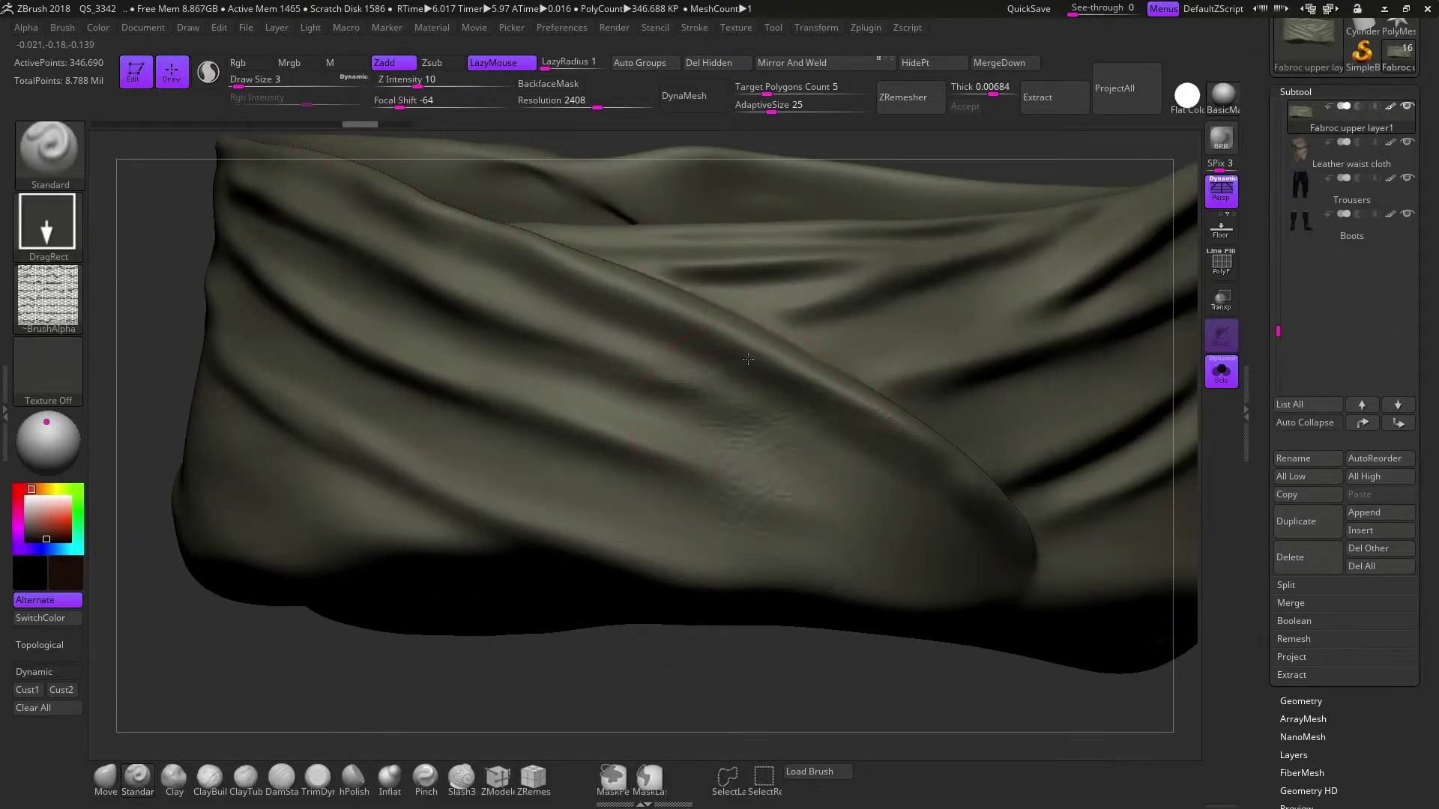
{"action": "left_click_drag", "start_coordinate": [748, 359], "coordinate": [1015, 150]}
{"action": "key", "text": "ctrl+z"}
{"action": "key", "text": "Return"}
{"action": "key", "text": "ctrl+d"}
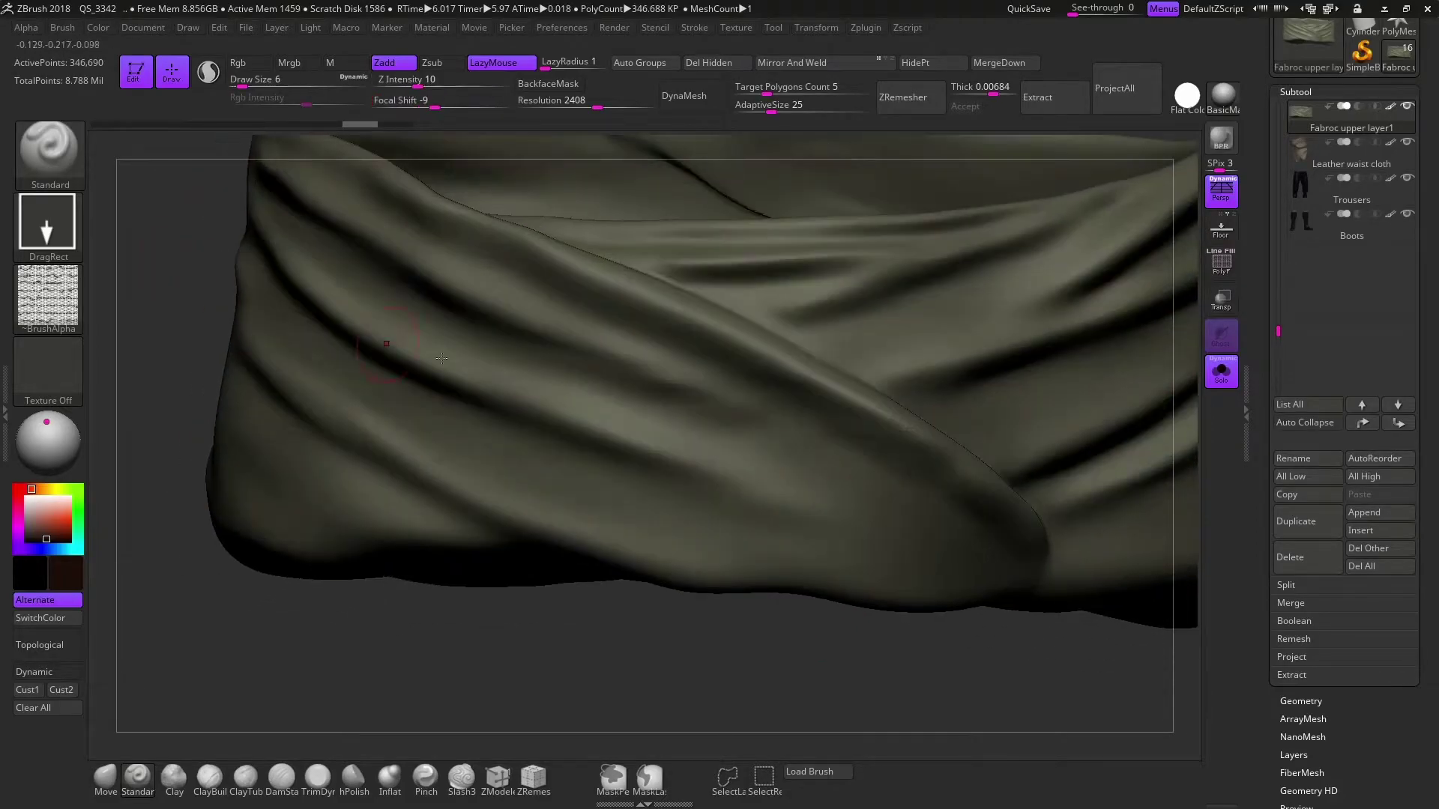
{"action": "left_click_drag", "start_coordinate": [787, 498], "coordinate": [943, 549]}
{"action": "right_click_drag", "start_coordinate": [942, 549], "coordinate": [1011, 425]}
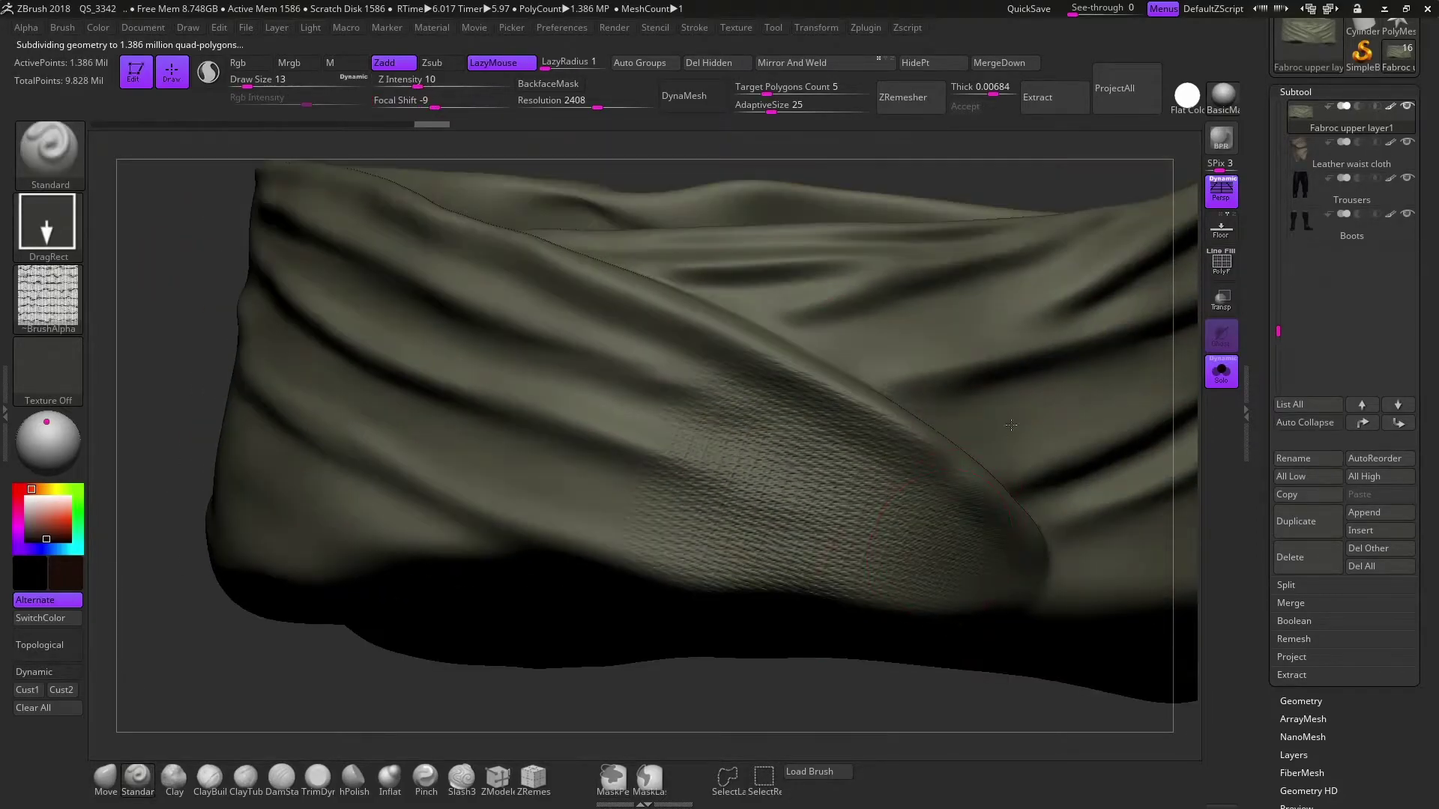
{"action": "left_click_drag", "start_coordinate": [568, 472], "coordinate": [723, 195]}
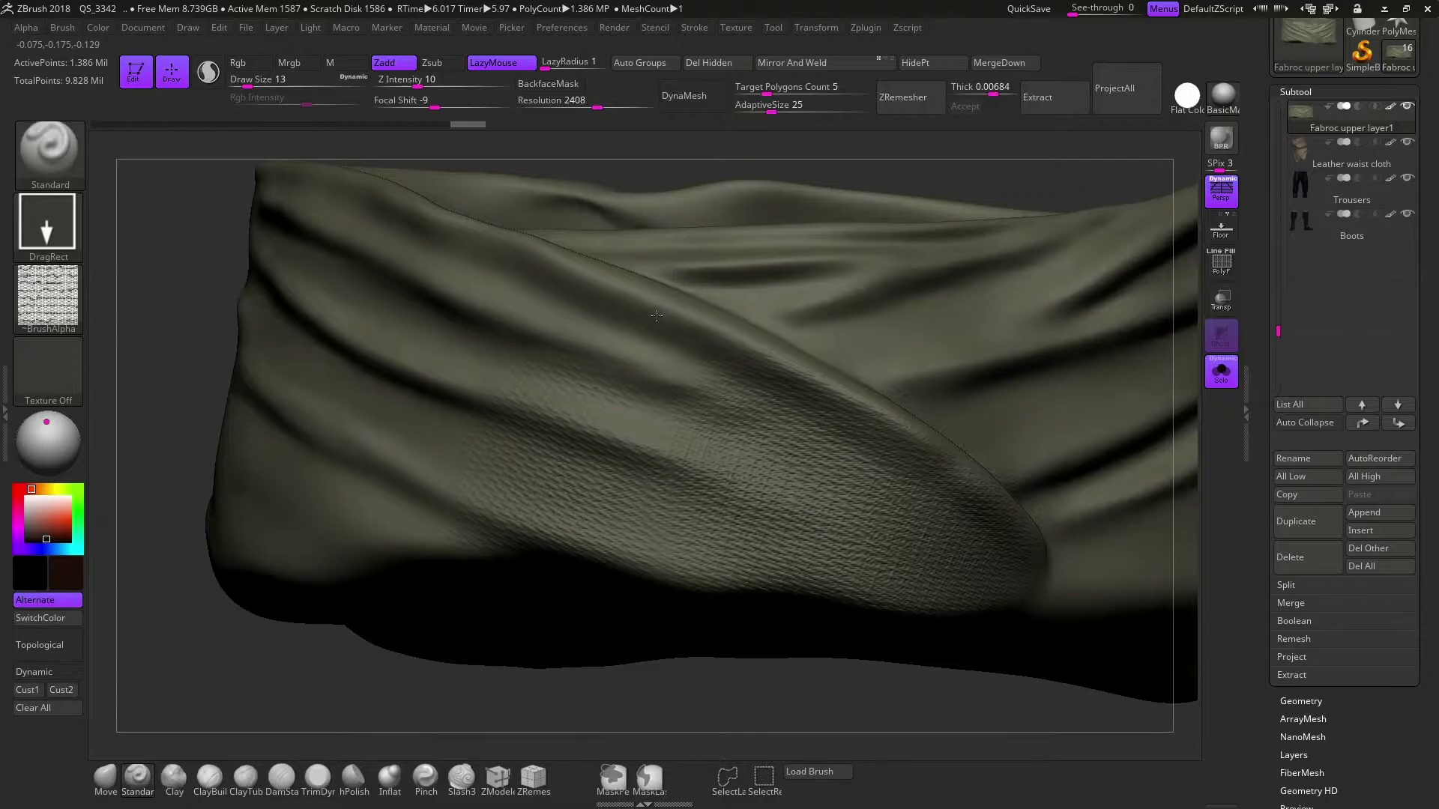
{"action": "right_click_drag", "start_coordinate": [428, 649], "coordinate": [721, 533]}
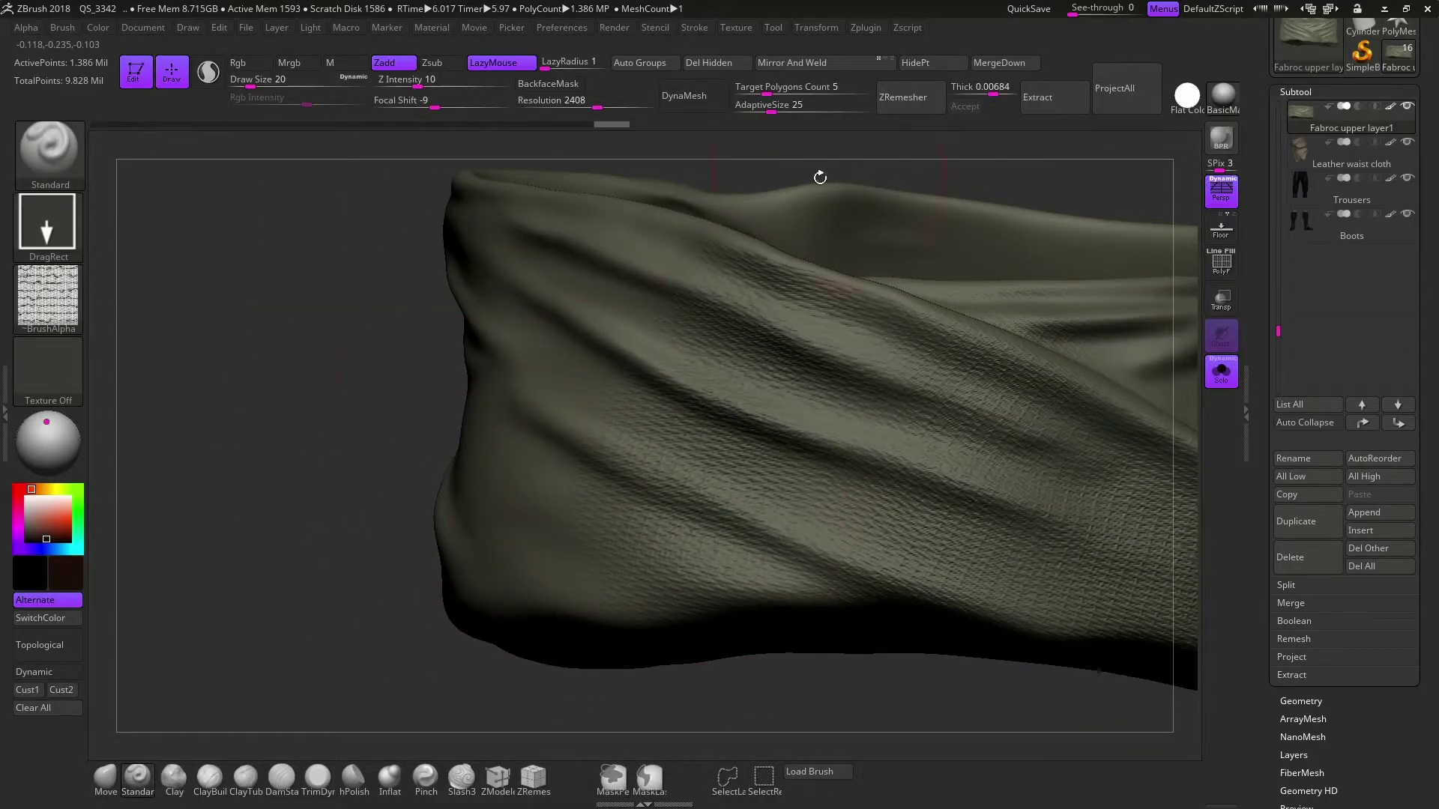
{"action": "right_click_drag", "start_coordinate": [820, 178], "coordinate": [575, 268]}
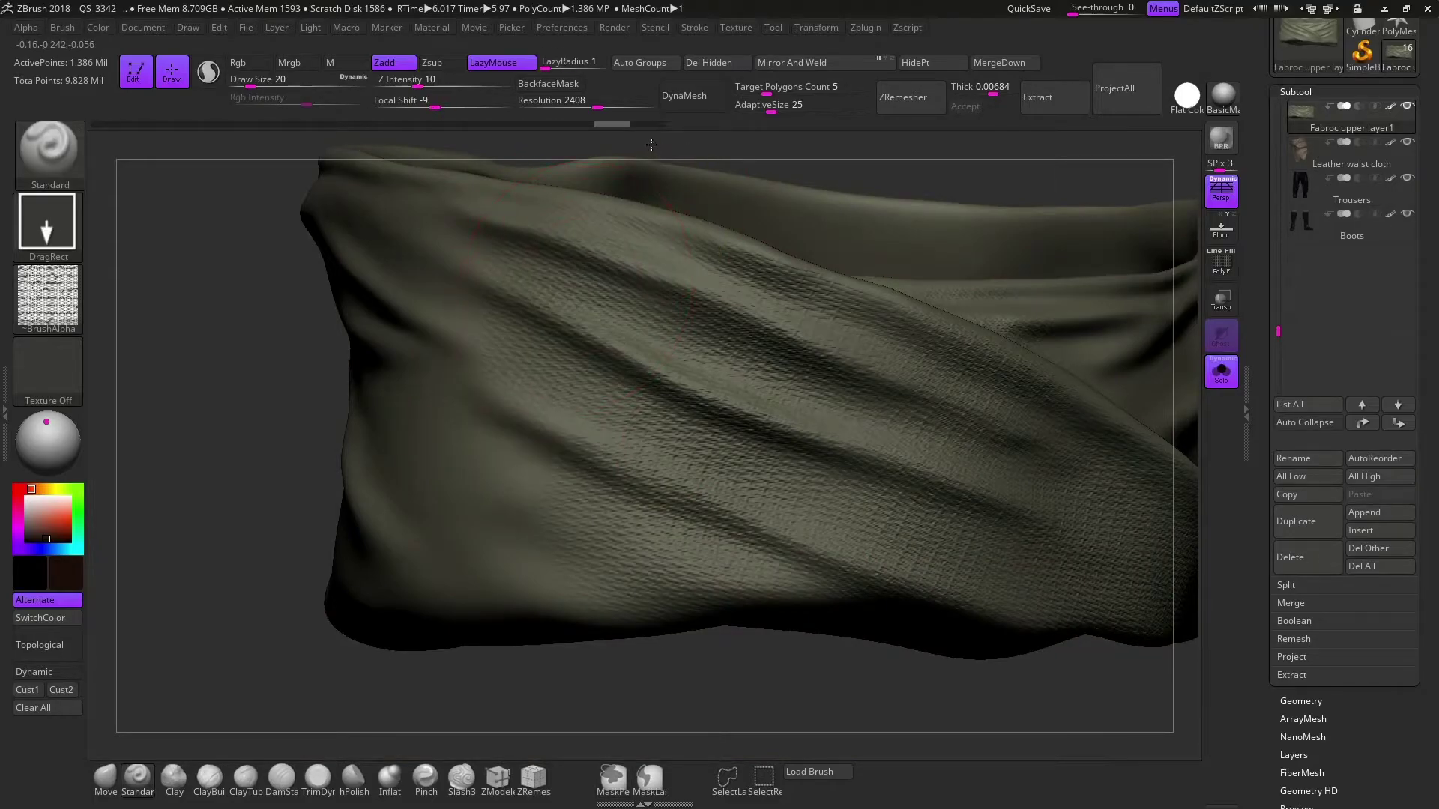
{"action": "mouse_move", "coordinate": [282, 472]}
{"action": "right_mouse_down"}
{"action": "mouse_move", "coordinate": [578, 339]}
{"action": "mouse_move", "coordinate": [539, 330]}
{"action": "mouse_move", "coordinate": [517, 357]}
{"action": "mouse_move", "coordinate": [1005, 331]}
{"action": "mouse_move", "coordinate": [597, 200]}
{"action": "mouse_move", "coordinate": [886, 399]}
{"action": "right_mouse_up"}
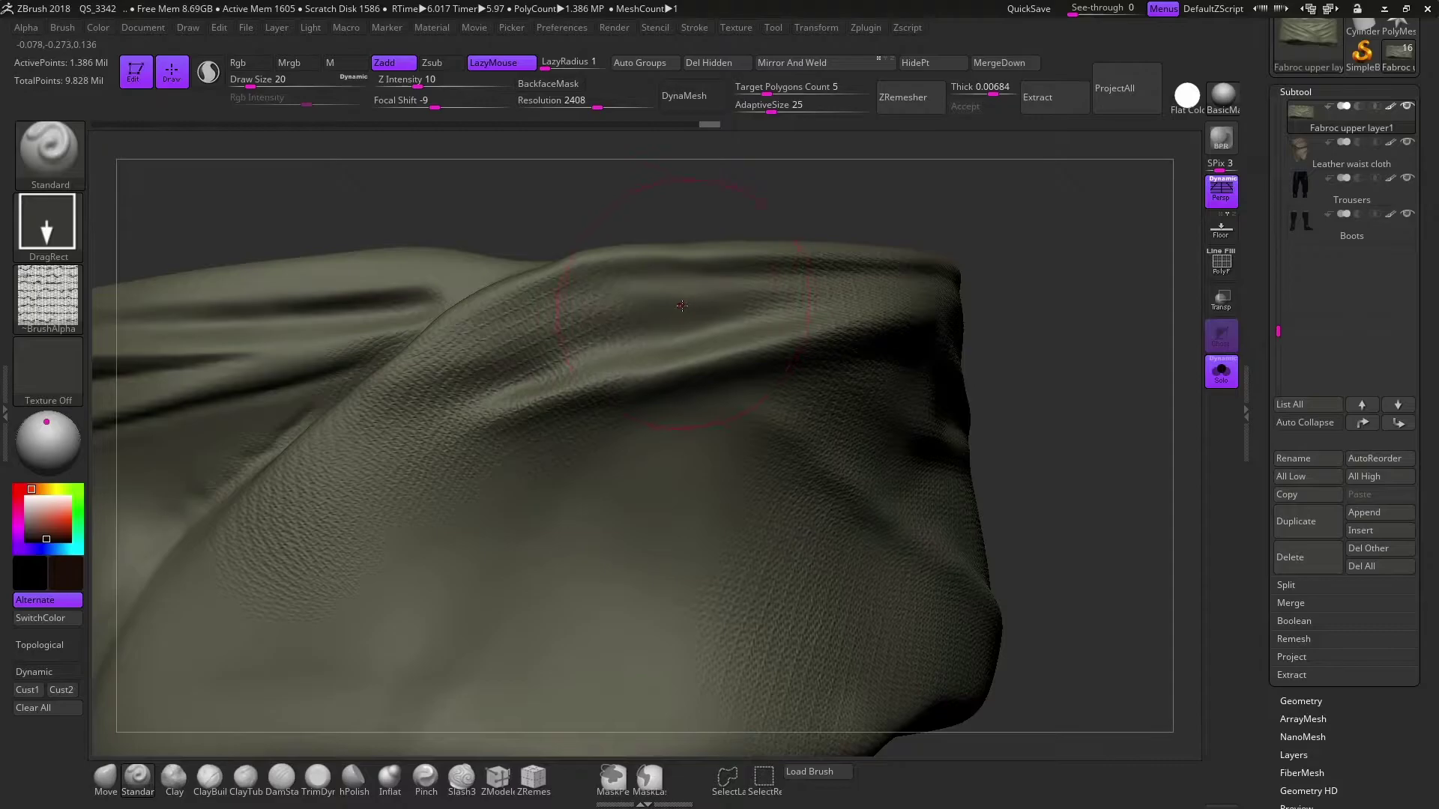
{"action": "right_click_drag", "start_coordinate": [682, 305], "coordinate": [721, 292]}
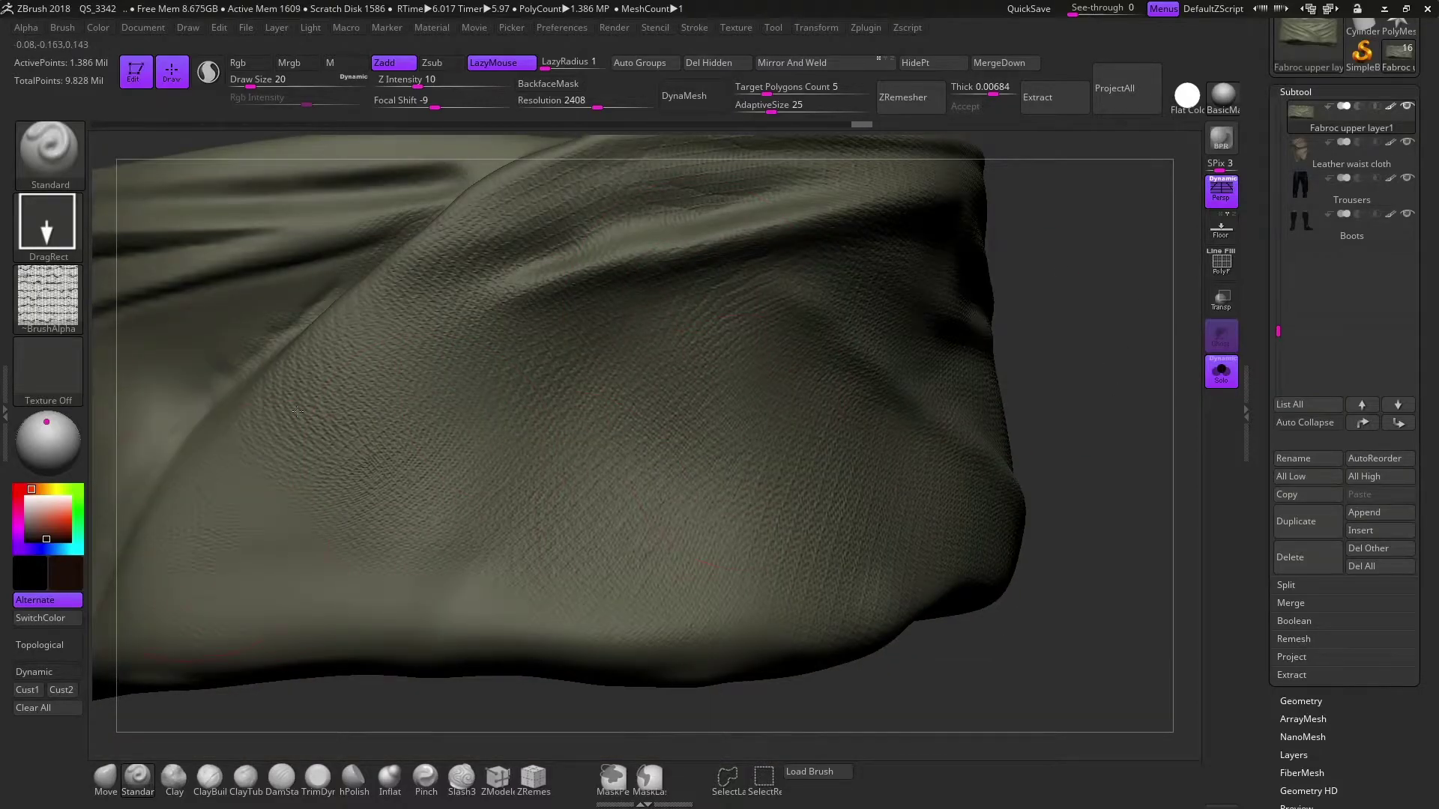
{"action": "key", "text": "f"}
{"action": "right_click_drag", "start_coordinate": [1022, 386], "coordinate": [512, 539]}
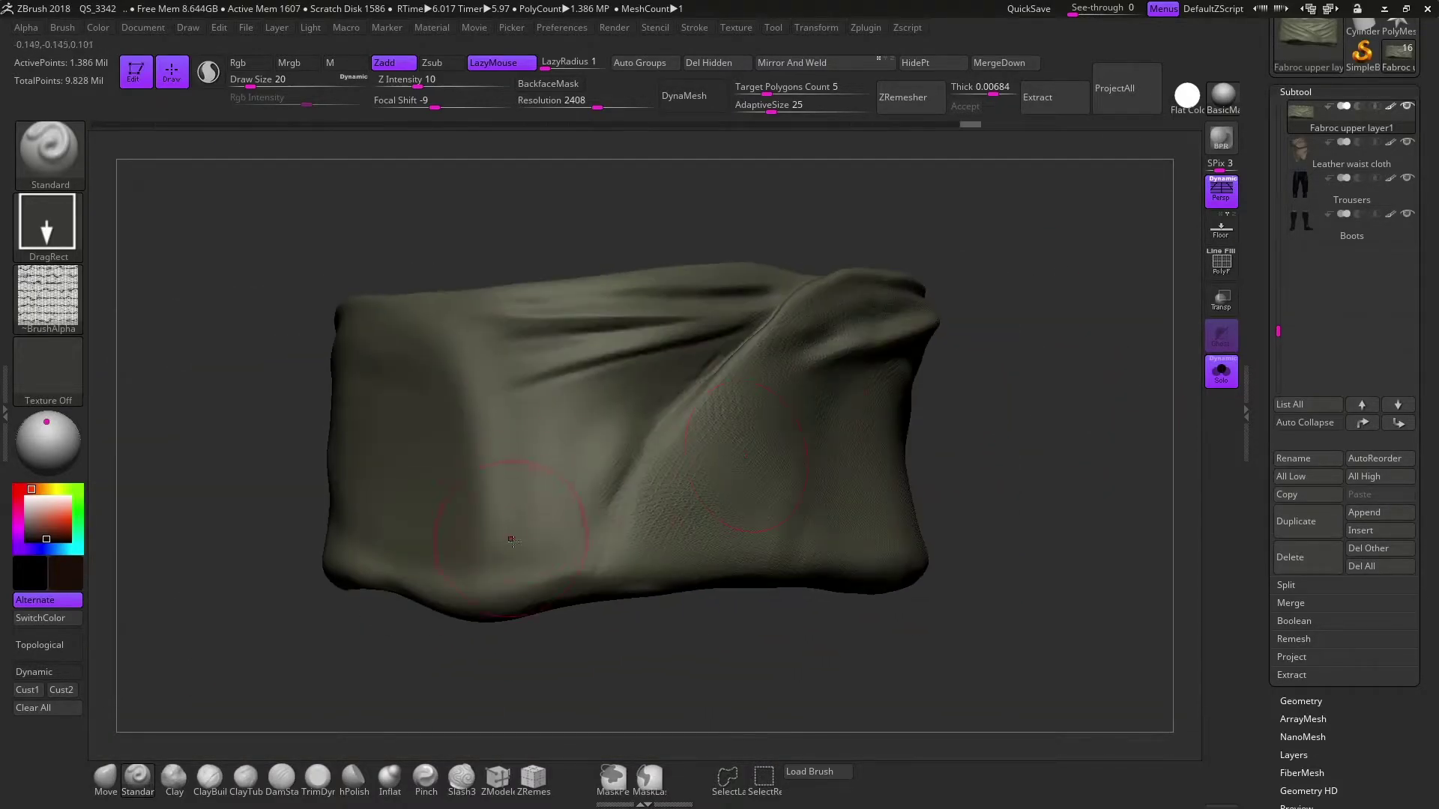
{"action": "right_click_drag", "start_coordinate": [757, 305], "coordinate": [608, 318]}
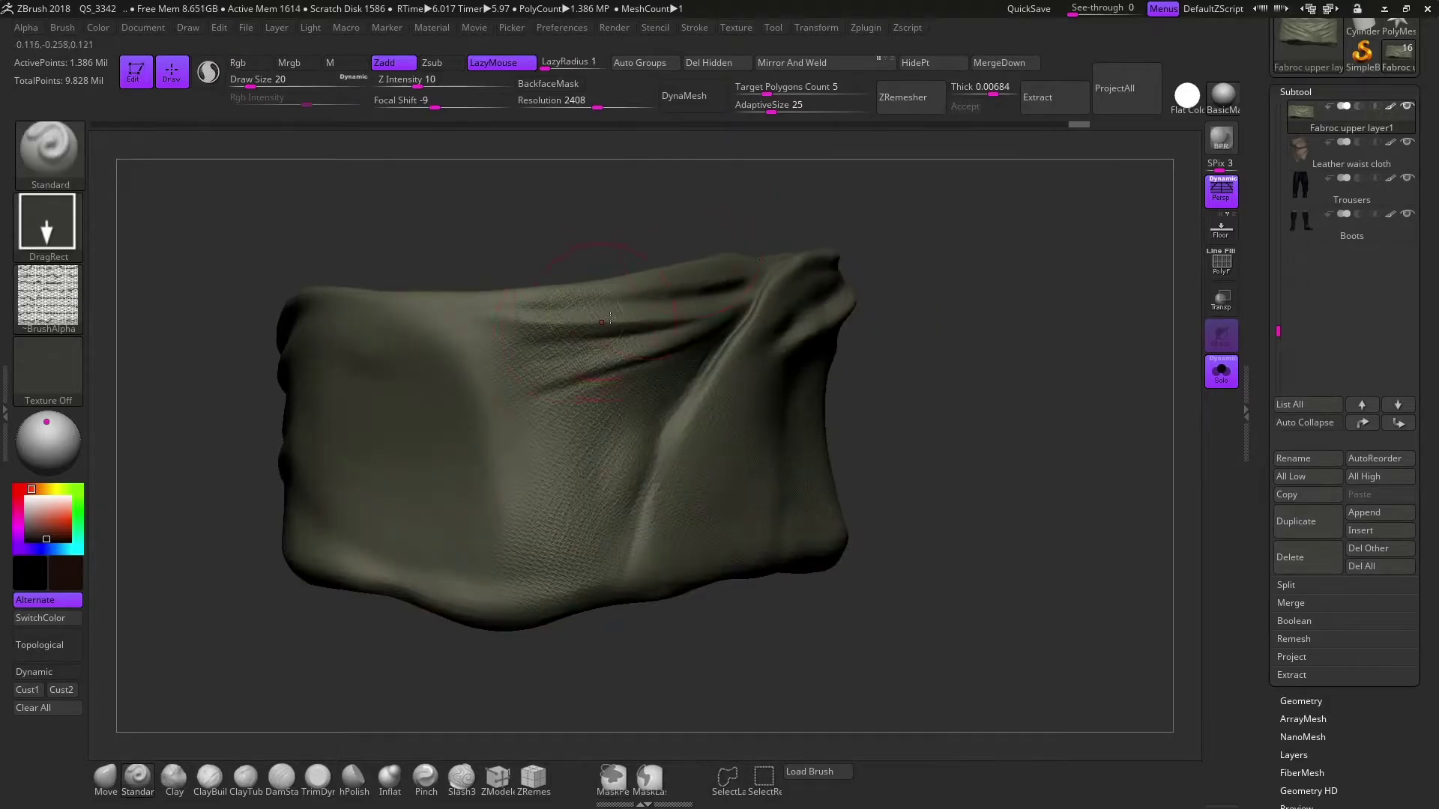
{"action": "right_click_drag", "start_coordinate": [692, 276], "coordinate": [762, 289]}
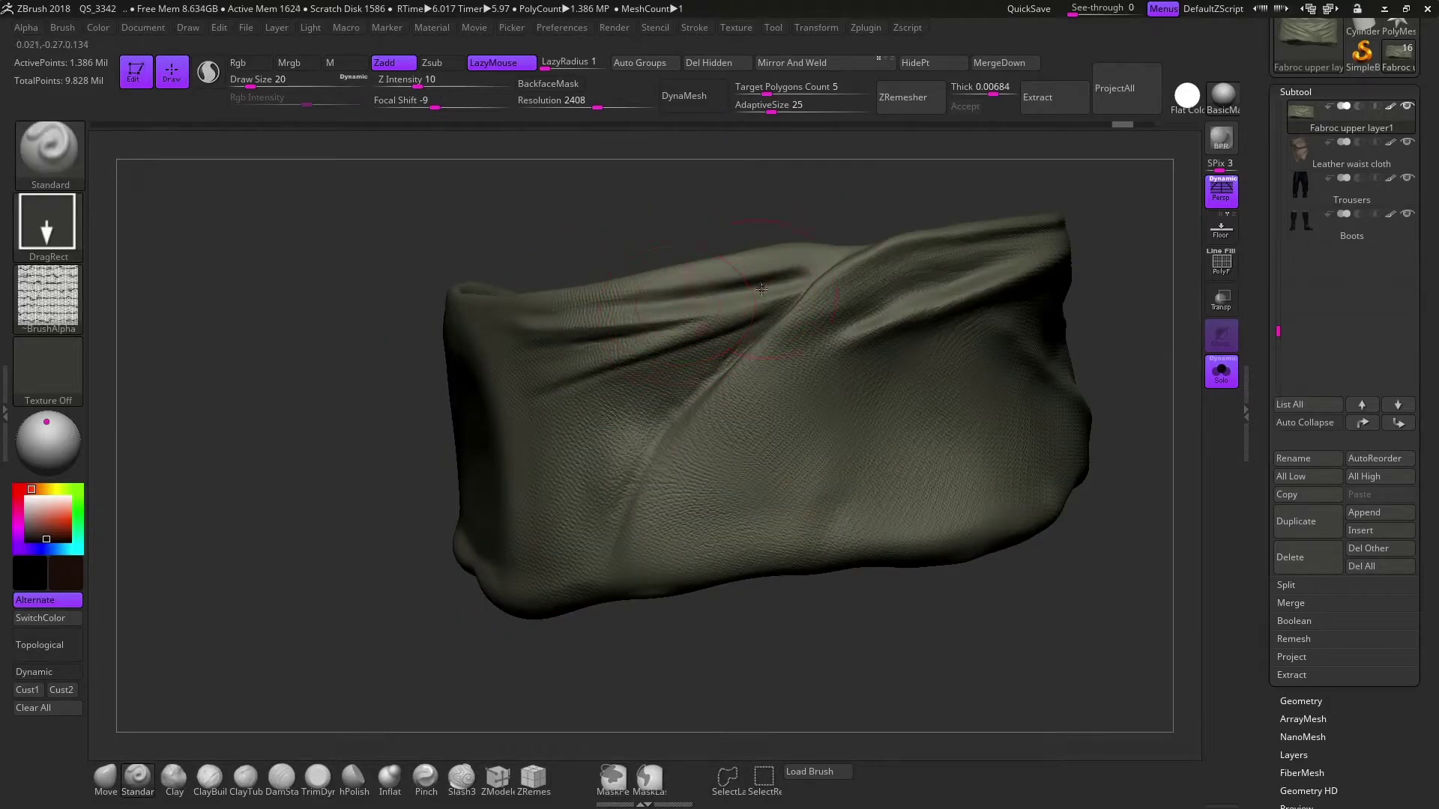
{"action": "right_click_drag", "start_coordinate": [650, 239], "coordinate": [969, 231]}
{"action": "right_click_drag", "start_coordinate": [499, 233], "coordinate": [664, 371]}
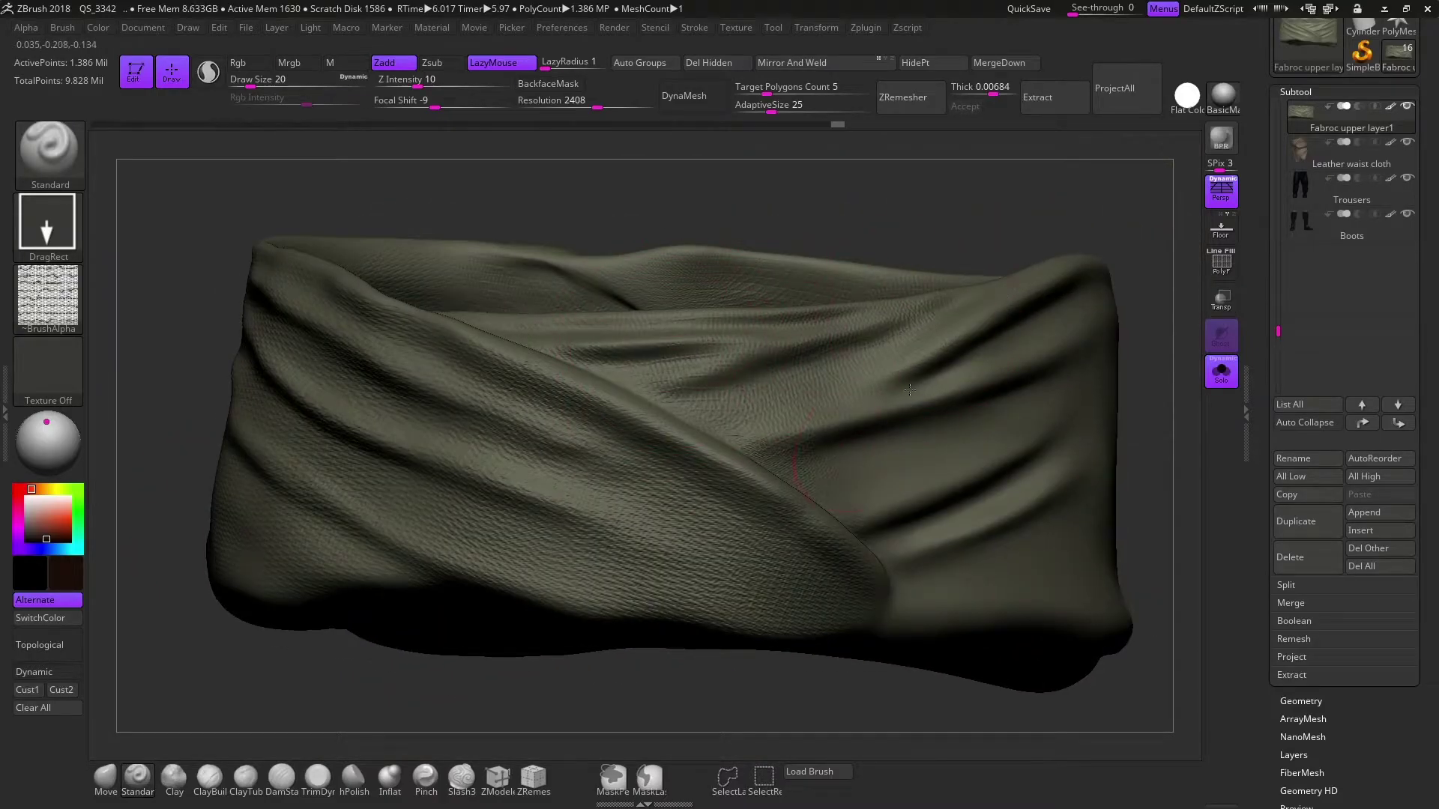
{"action": "right_click_drag", "start_coordinate": [909, 389], "coordinate": [1070, 360]}
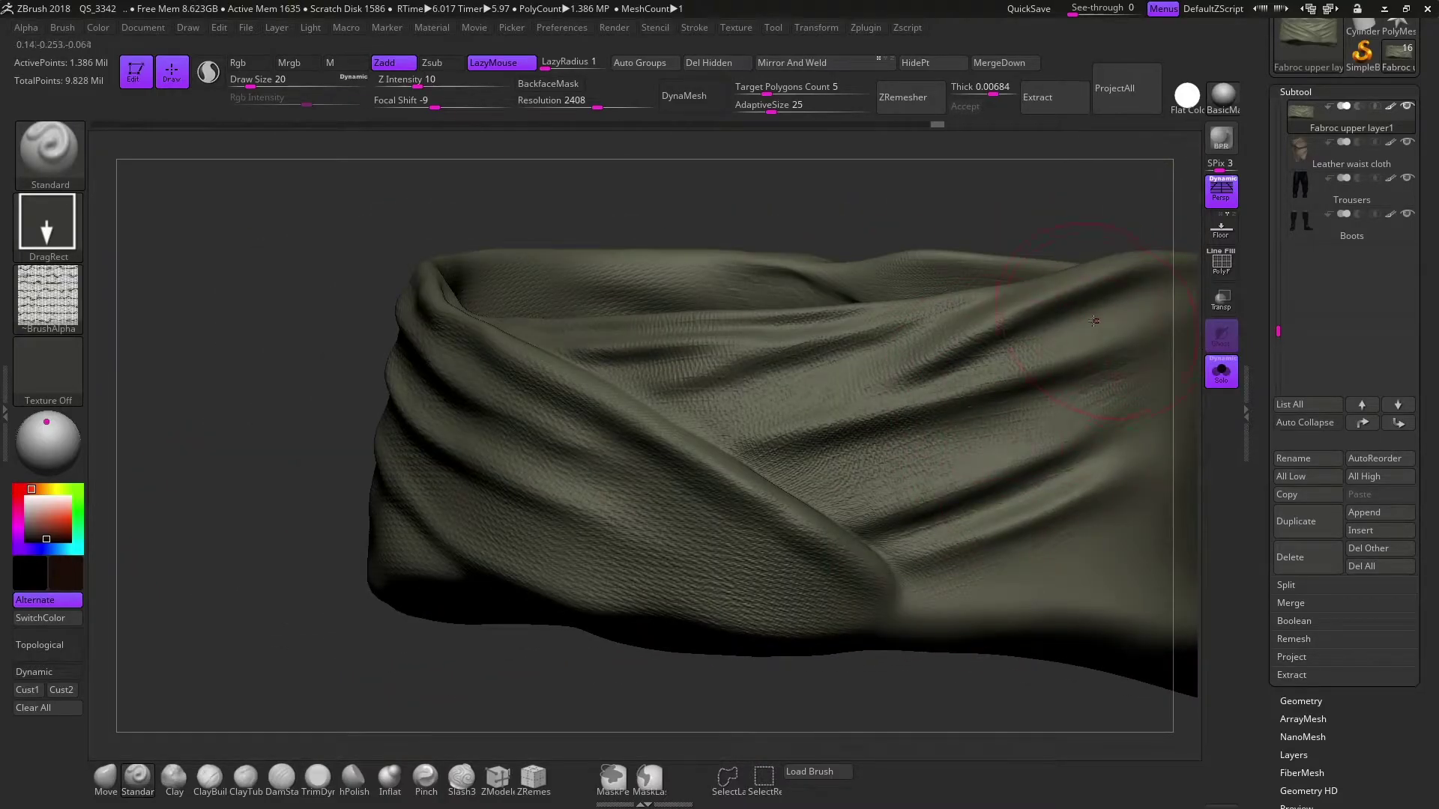
{"action": "mouse_move", "coordinate": [1147, 292]}
{"action": "right_mouse_down"}
{"action": "mouse_move", "coordinate": [916, 266]}
{"action": "mouse_move", "coordinate": [916, 477]}
{"action": "mouse_move", "coordinate": [967, 300]}
{"action": "mouse_move", "coordinate": [1082, 237]}
{"action": "right_mouse_up"}
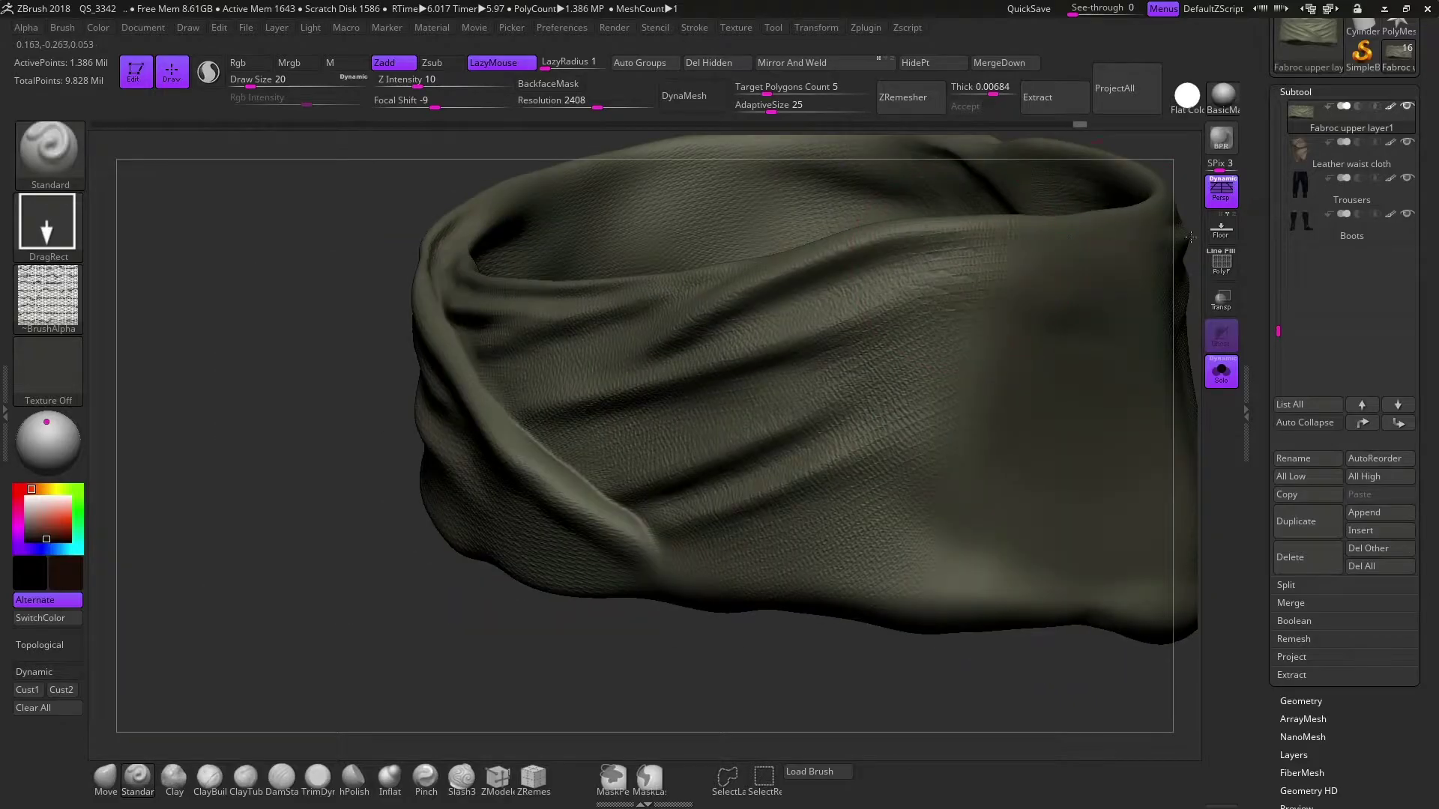
{"action": "right_click_drag", "start_coordinate": [1028, 427], "coordinate": [846, 446]}
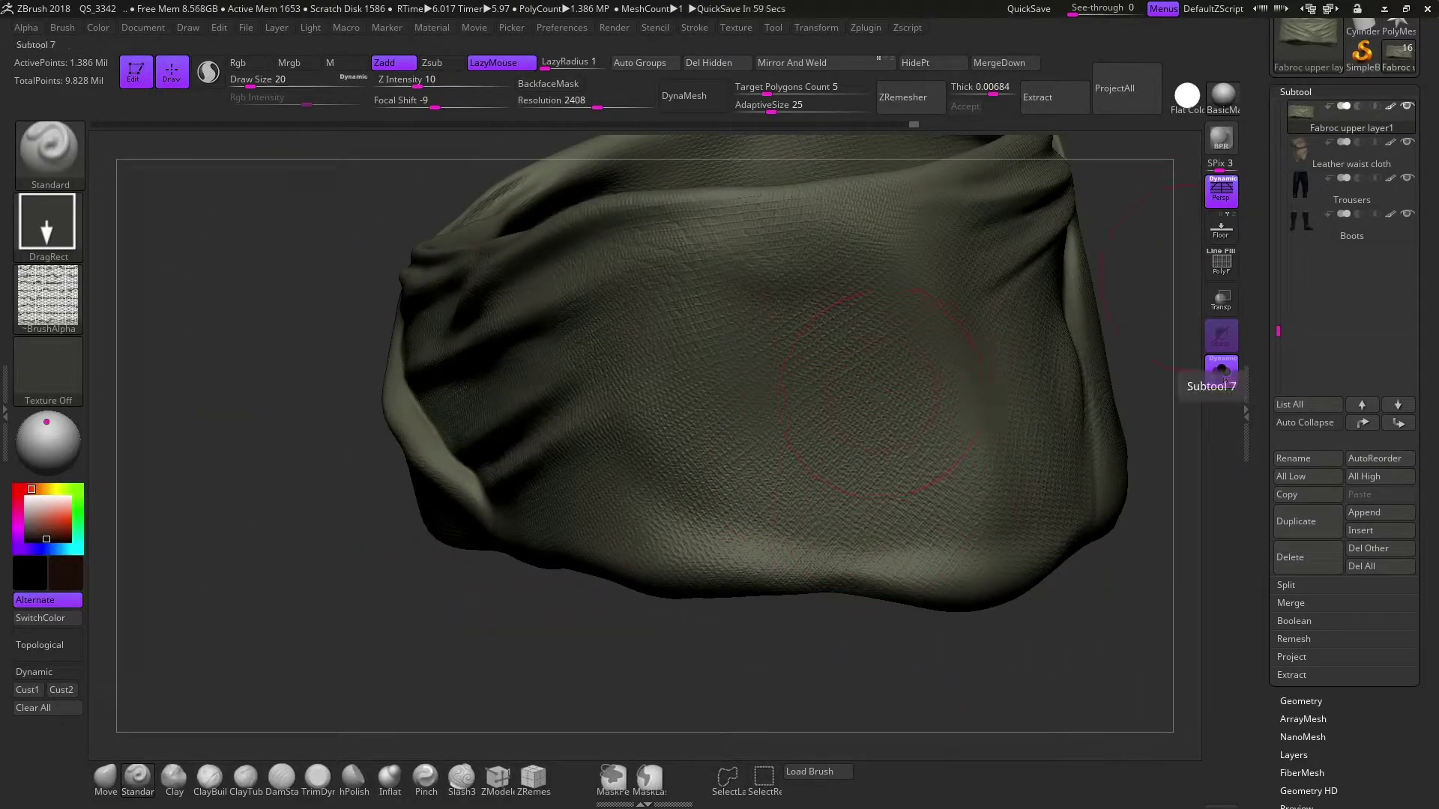
{"action": "mouse_move", "coordinate": [885, 397]}
{"action": "right_mouse_down"}
{"action": "mouse_move", "coordinate": [989, 475]}
{"action": "mouse_move", "coordinate": [1044, 411]}
{"action": "mouse_move", "coordinate": [1096, 427]}
{"action": "right_mouse_up"}
Mask the cloth by cavity, invert the mask, pick a dark colour and turn on Rgb
{"action": "scroll", "coordinate": [1329, 694], "scroll_direction": "down", "scroll_amount": 3}
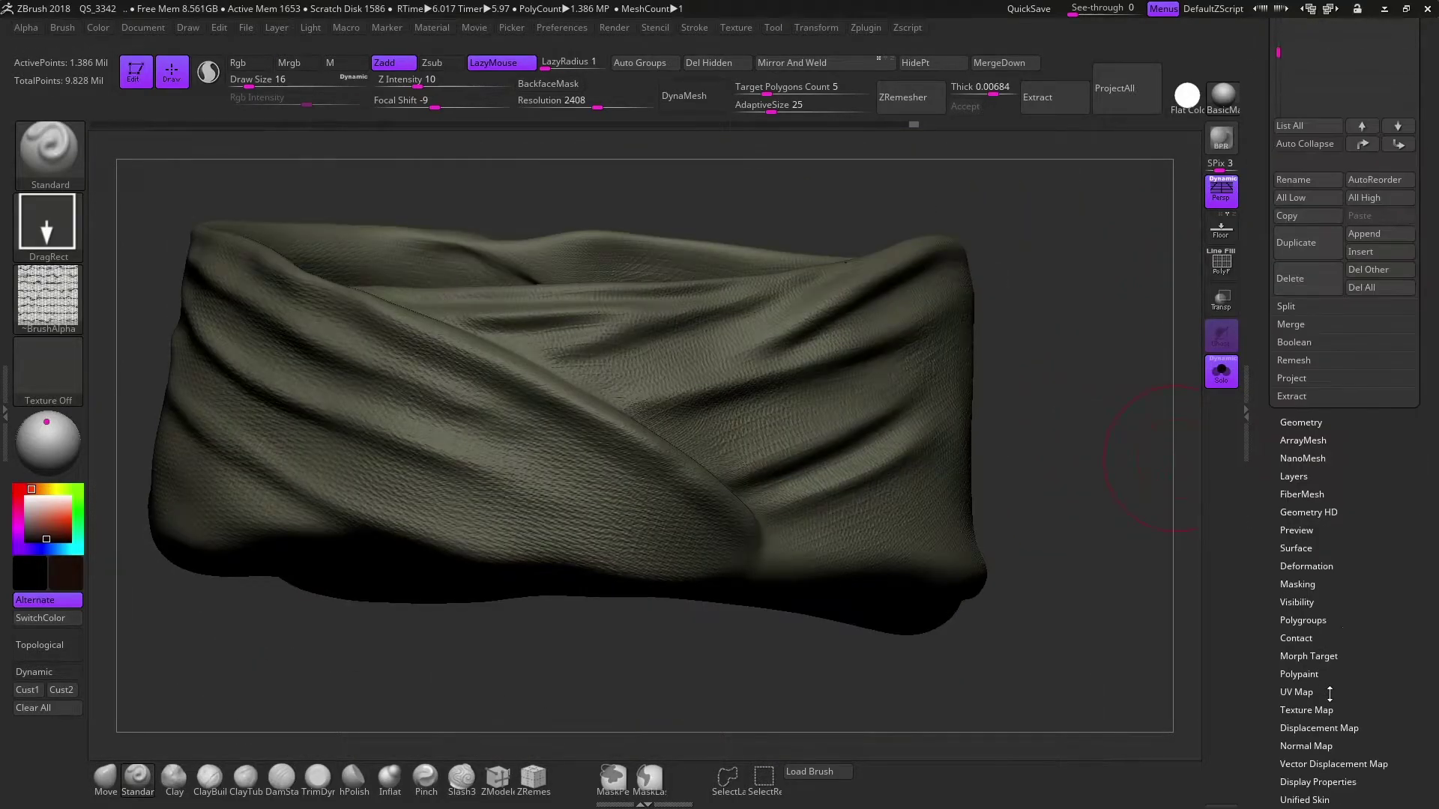
{"action": "left_click", "coordinate": [1297, 584]}
{"action": "left_click", "coordinate": [1308, 337]}
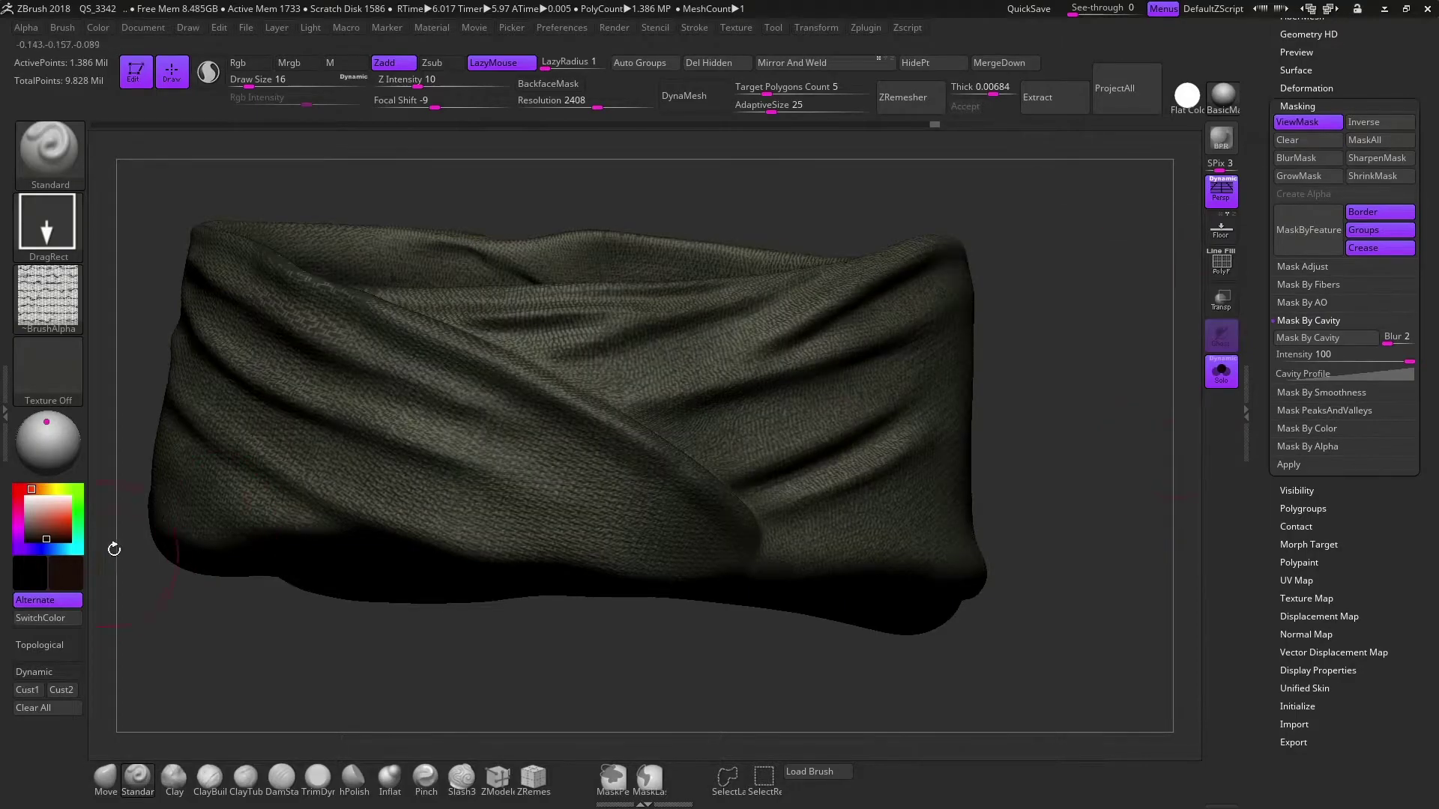
{"action": "left_click", "coordinate": [875, 234], "text": "ctrl"}
{"action": "left_click_drag", "start_coordinate": [30, 533], "coordinate": [70, 633]}
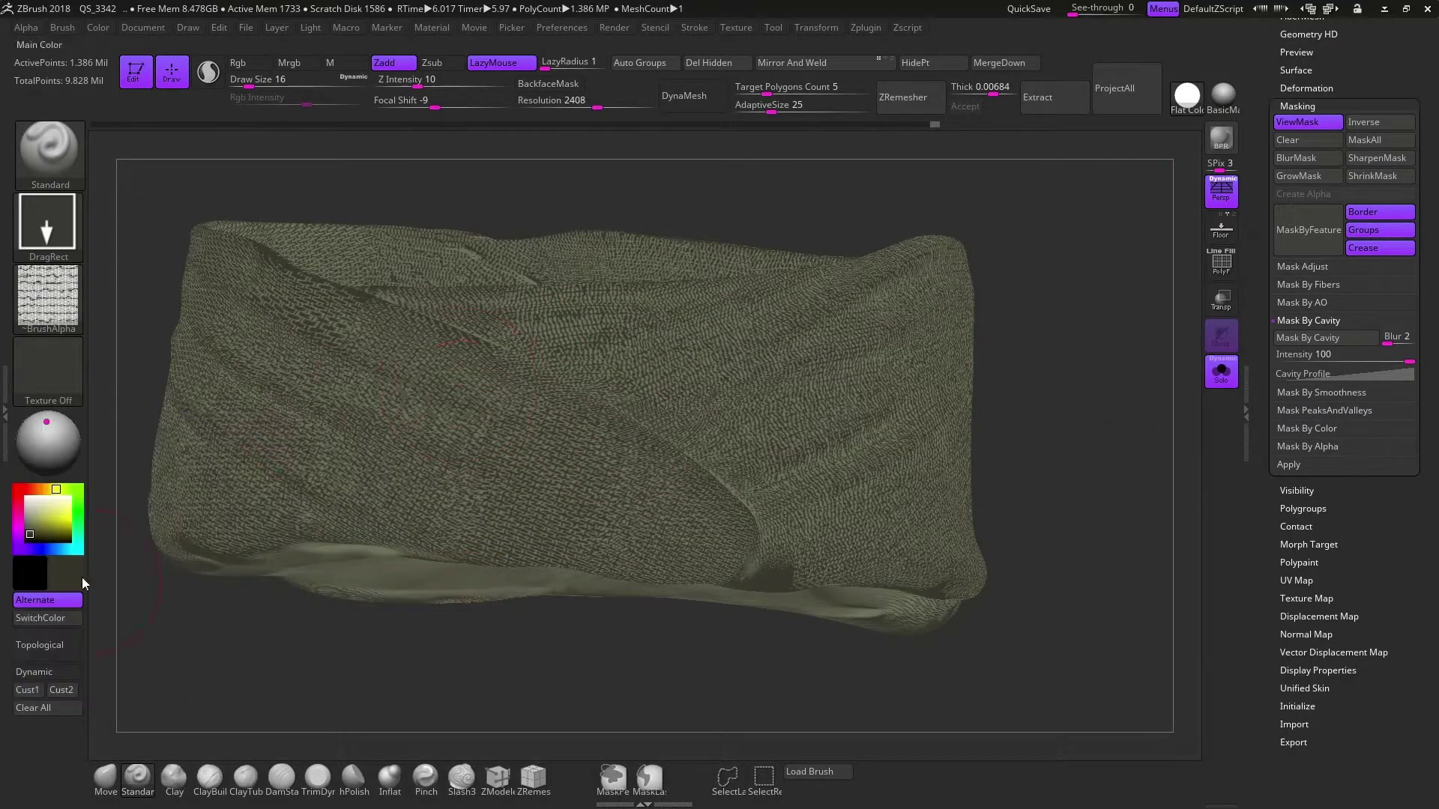
{"action": "left_click_drag", "start_coordinate": [30, 536], "coordinate": [70, 672]}
{"action": "left_click", "coordinate": [245, 62]}
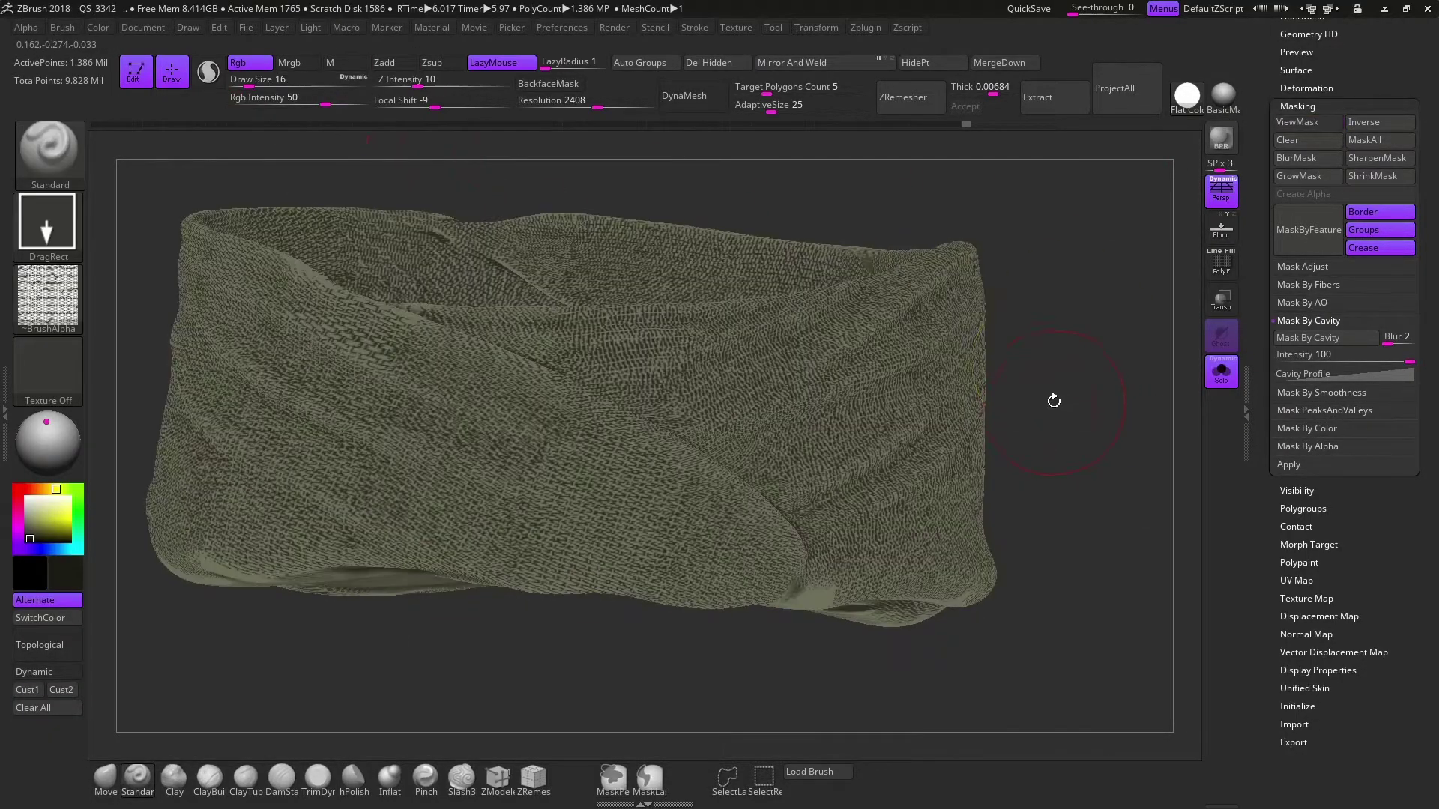
Check the cavity mask, then set a Color Spray stroke with a cellular pattern alpha
{"action": "key", "text": "ctrl+h"}
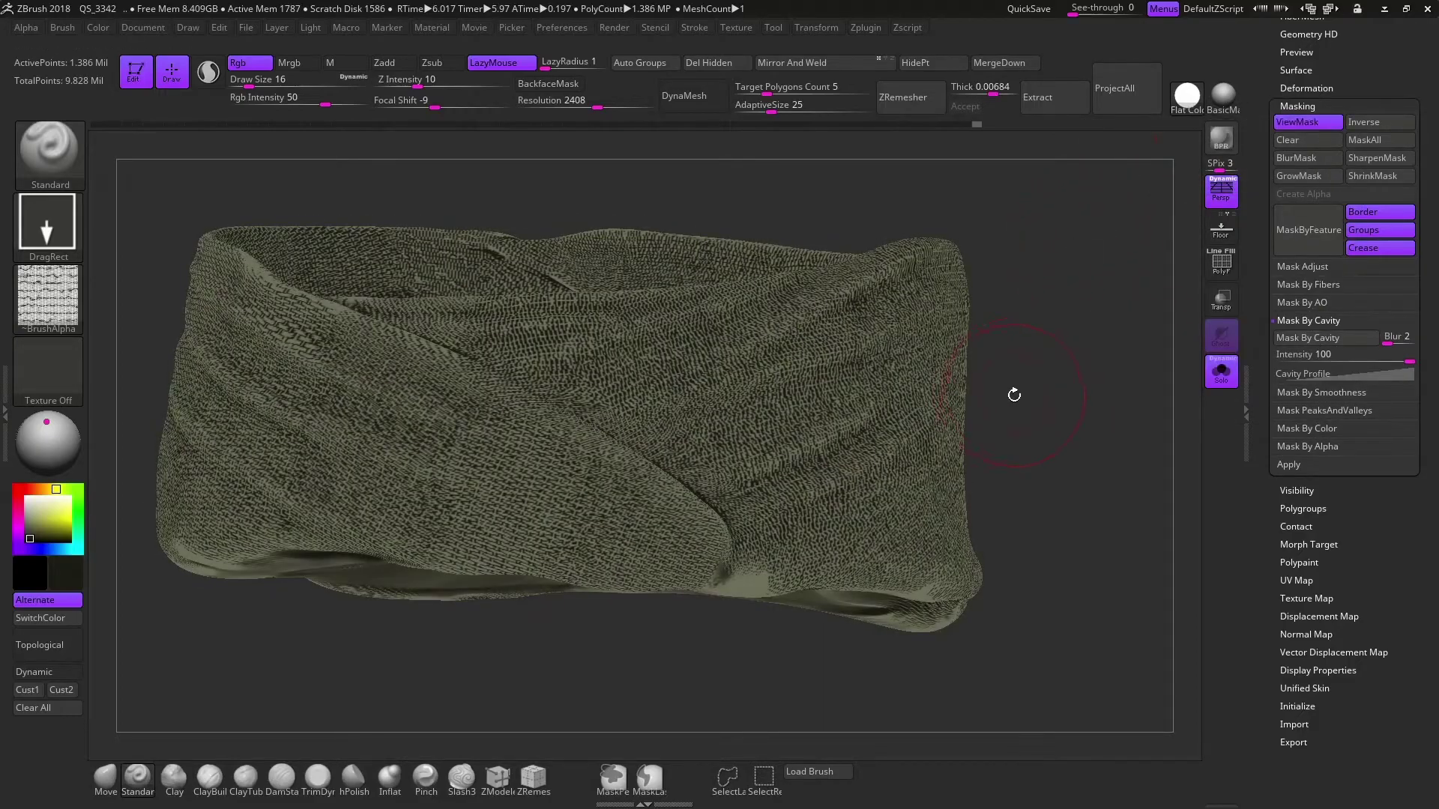
{"action": "left_click_drag", "start_coordinate": [1011, 392], "coordinate": [862, 353]}
{"action": "key", "text": "f"}
{"action": "left_click_drag", "start_coordinate": [1133, 337], "coordinate": [1085, 324]}
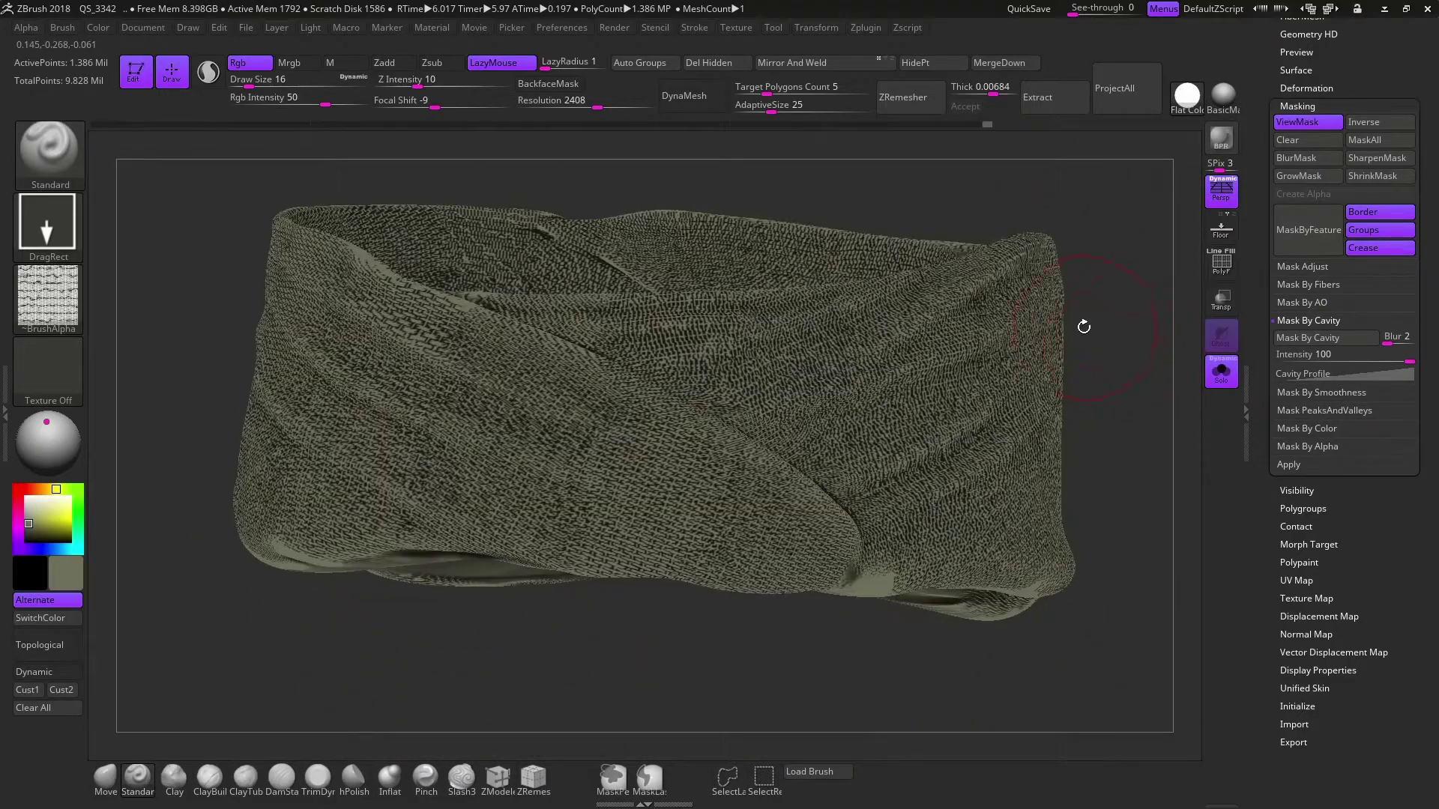
{"action": "key", "text": "ctrl+h"}
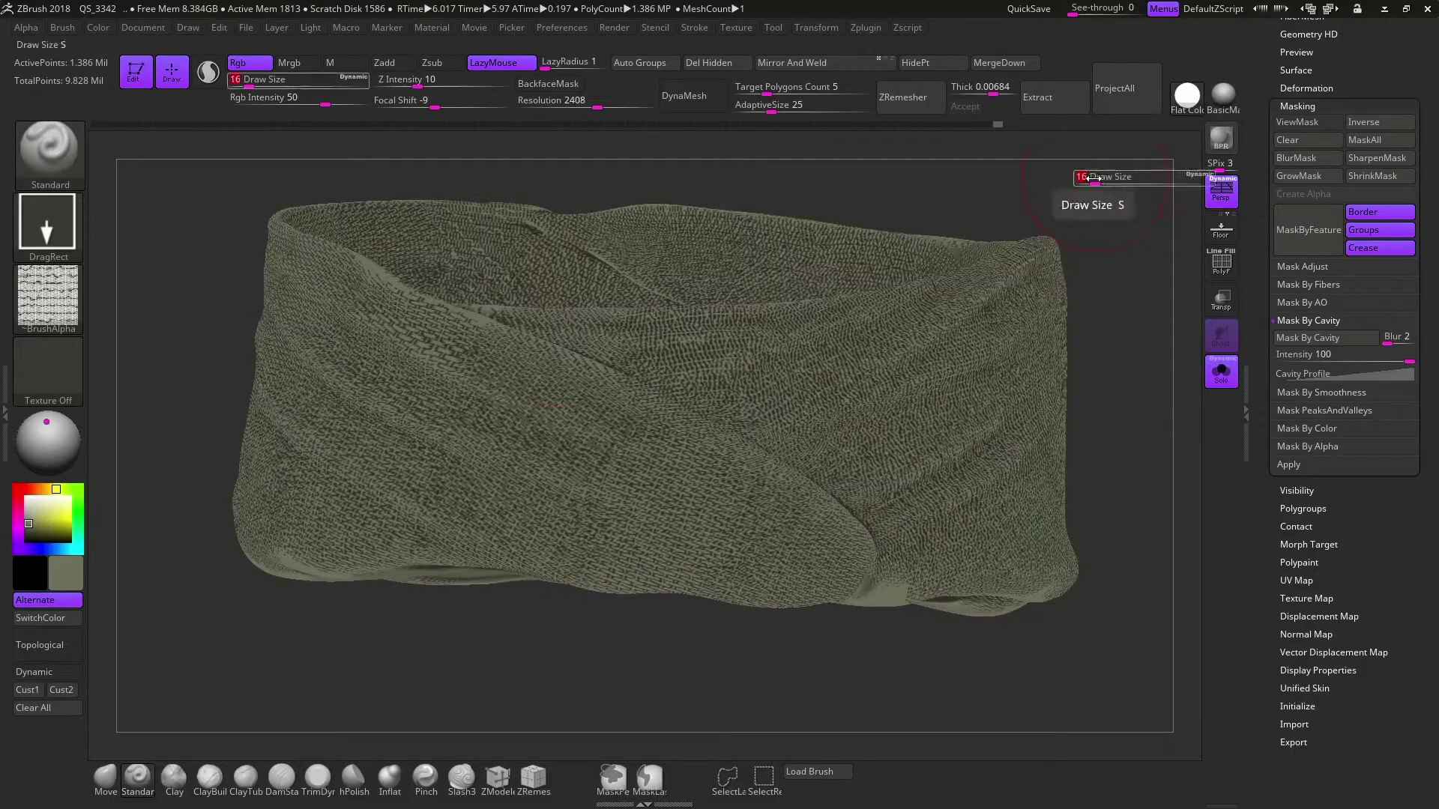
{"action": "left_click", "coordinate": [48, 221]}
{"action": "left_click", "coordinate": [504, 228]}
{"action": "left_click", "coordinate": [48, 299]}
{"action": "left_click", "coordinate": [787, 586]}
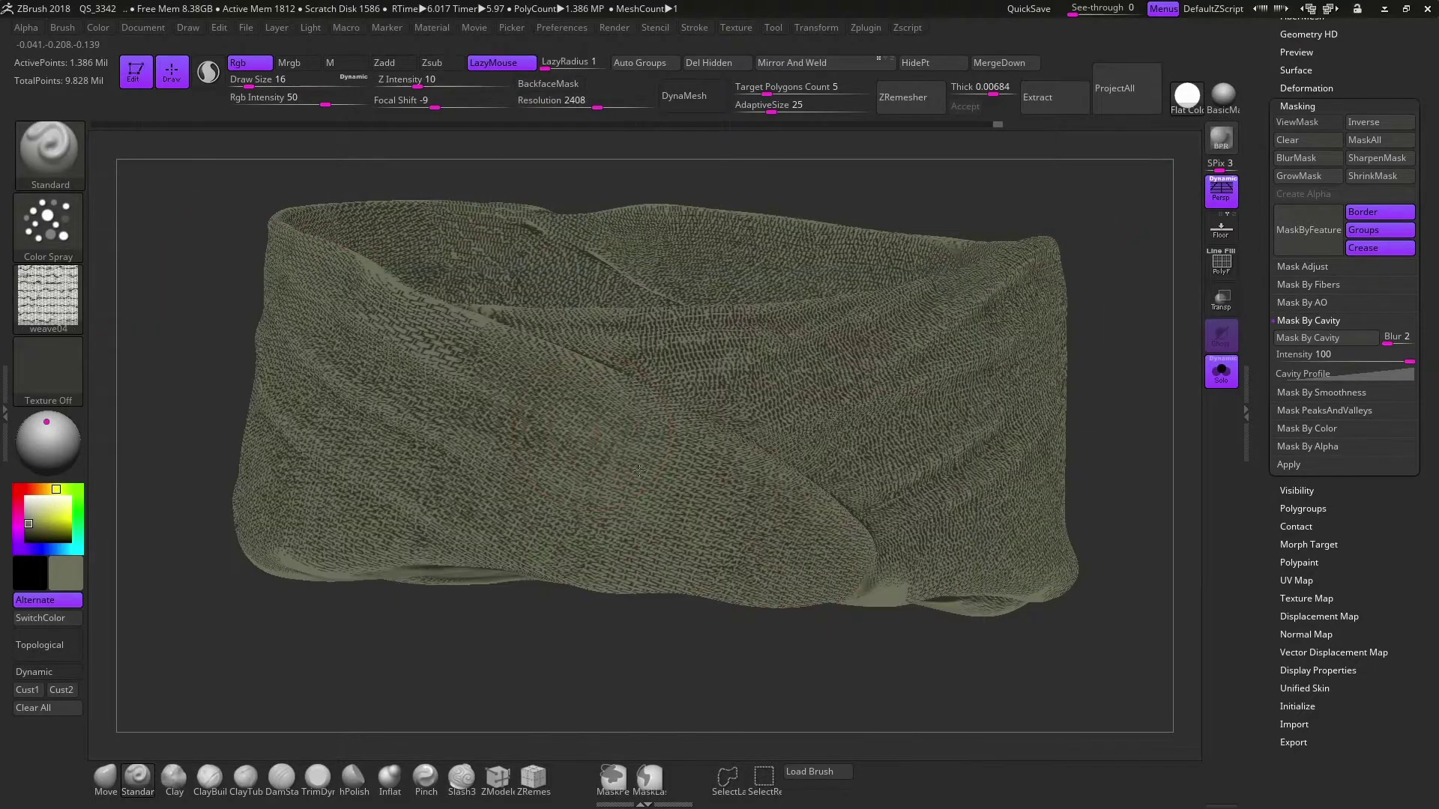
{"action": "left_click", "coordinate": [48, 298]}
{"action": "left_click", "coordinate": [571, 475]}
{"action": "key", "text": "ctrl+h"}
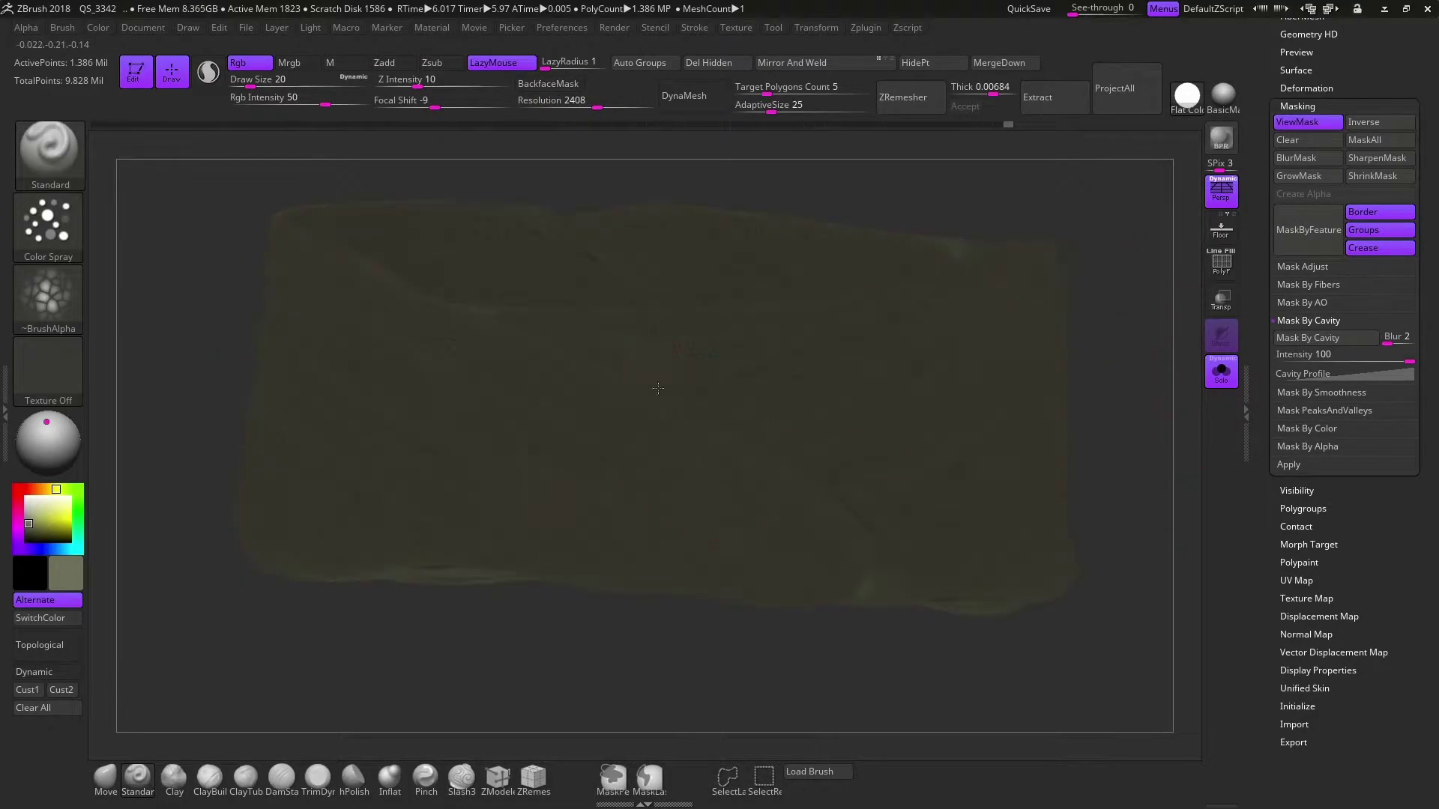
{"action": "key", "text": "ctrl+h"}
{"action": "key", "text": "ctrl+h"}
{"action": "key", "text": "ctrl+h"}
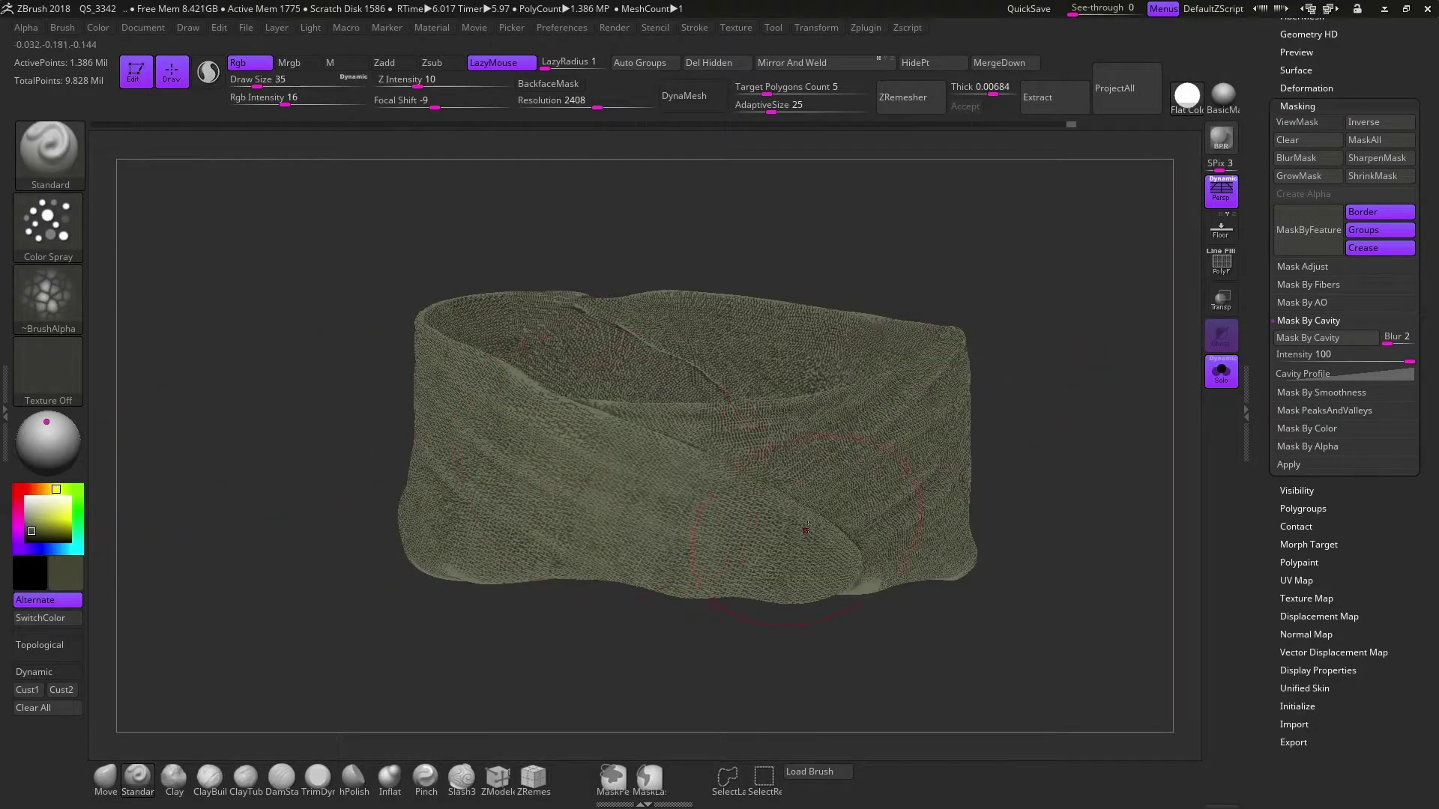
Spray the dark colour over the cloth from several angles, raising paint intensity slightly
{"action": "left_click_drag", "start_coordinate": [805, 530], "coordinate": [1086, 390]}
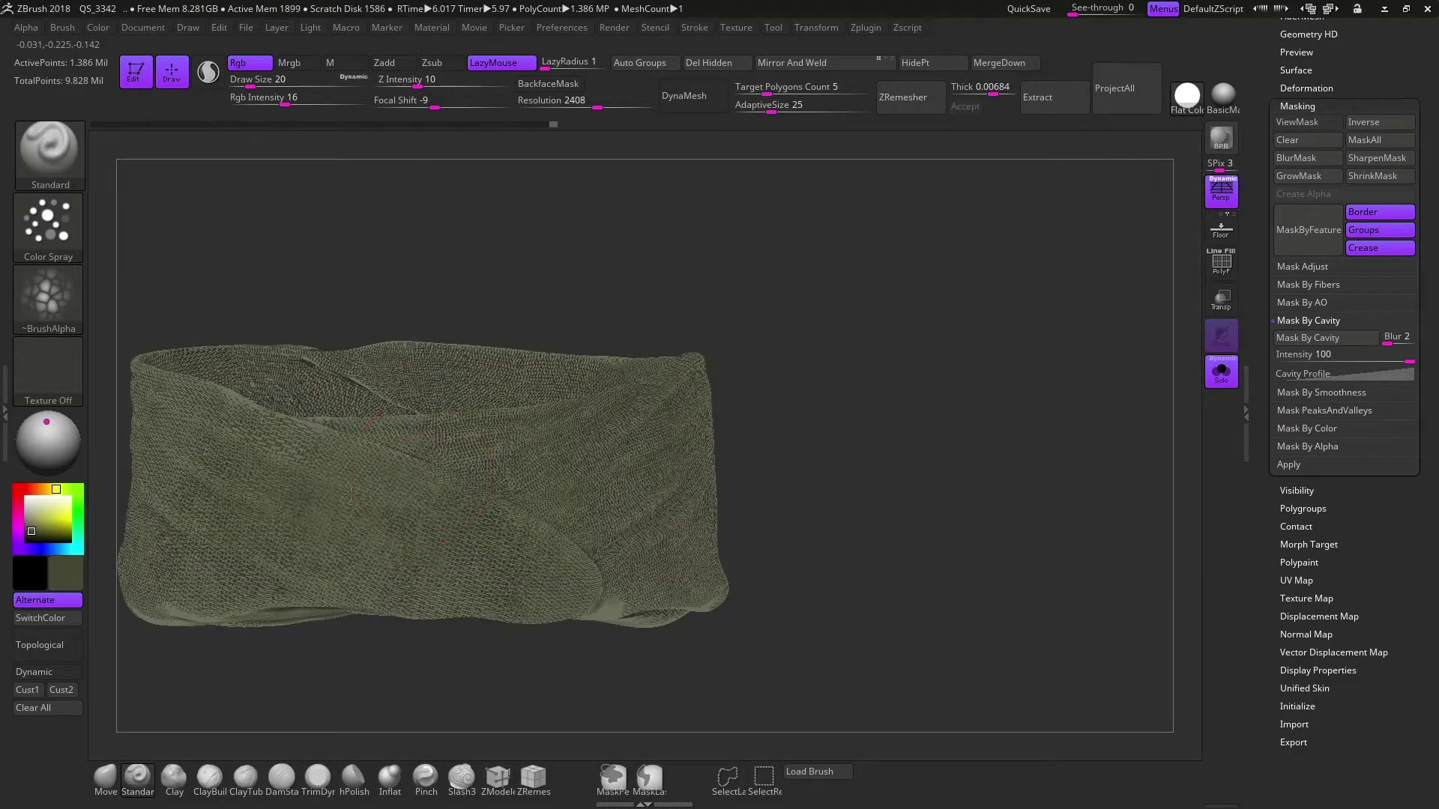
{"action": "right_click_drag", "start_coordinate": [350, 494], "coordinate": [650, 568]}
{"action": "right_click_drag", "start_coordinate": [927, 531], "coordinate": [780, 359]}
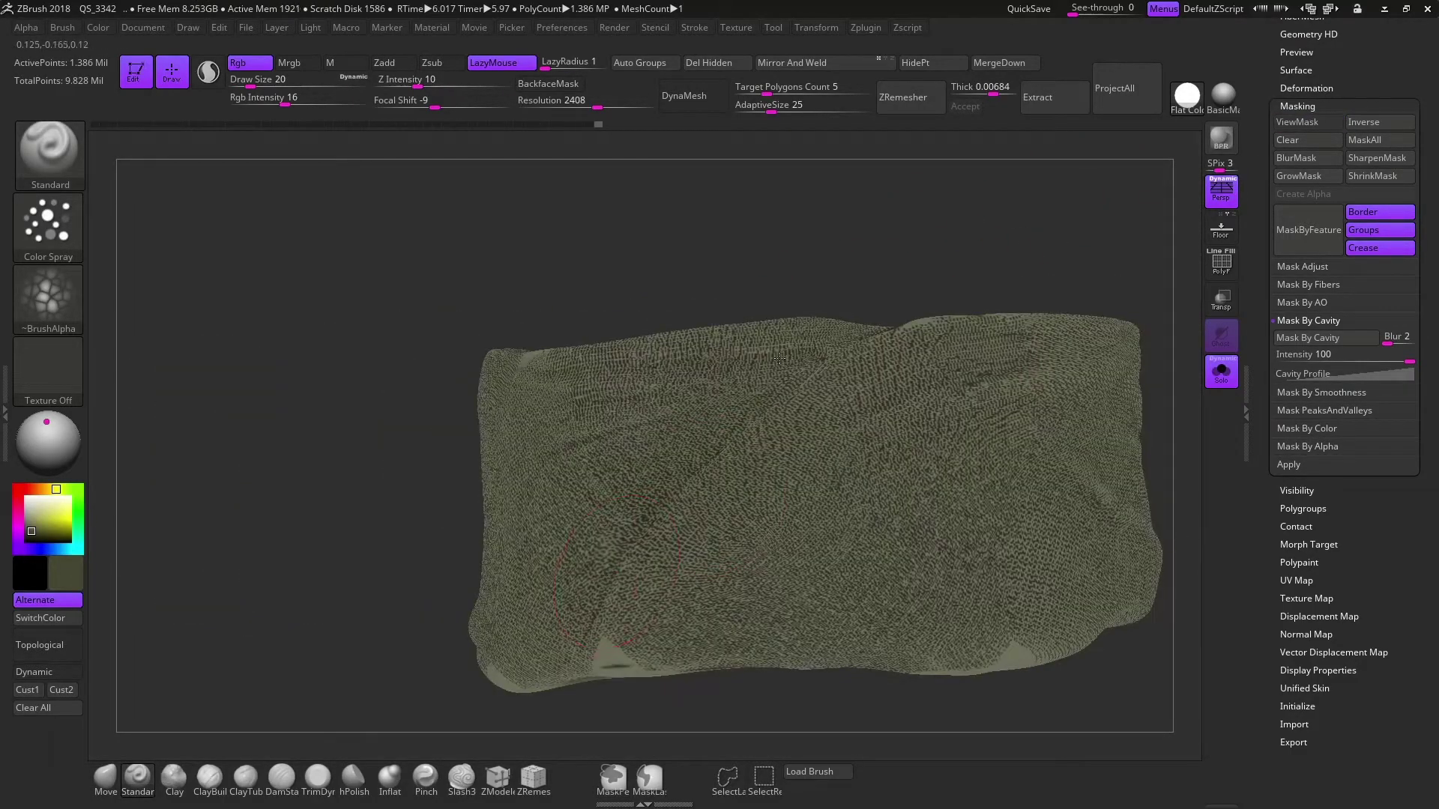
{"action": "mouse_move", "coordinate": [897, 412]}
{"action": "right_mouse_down"}
{"action": "mouse_move", "coordinate": [954, 334]}
{"action": "mouse_move", "coordinate": [825, 438]}
{"action": "right_mouse_up"}
{"action": "left_click_drag", "start_coordinate": [314, 103], "coordinate": [315, 102]}
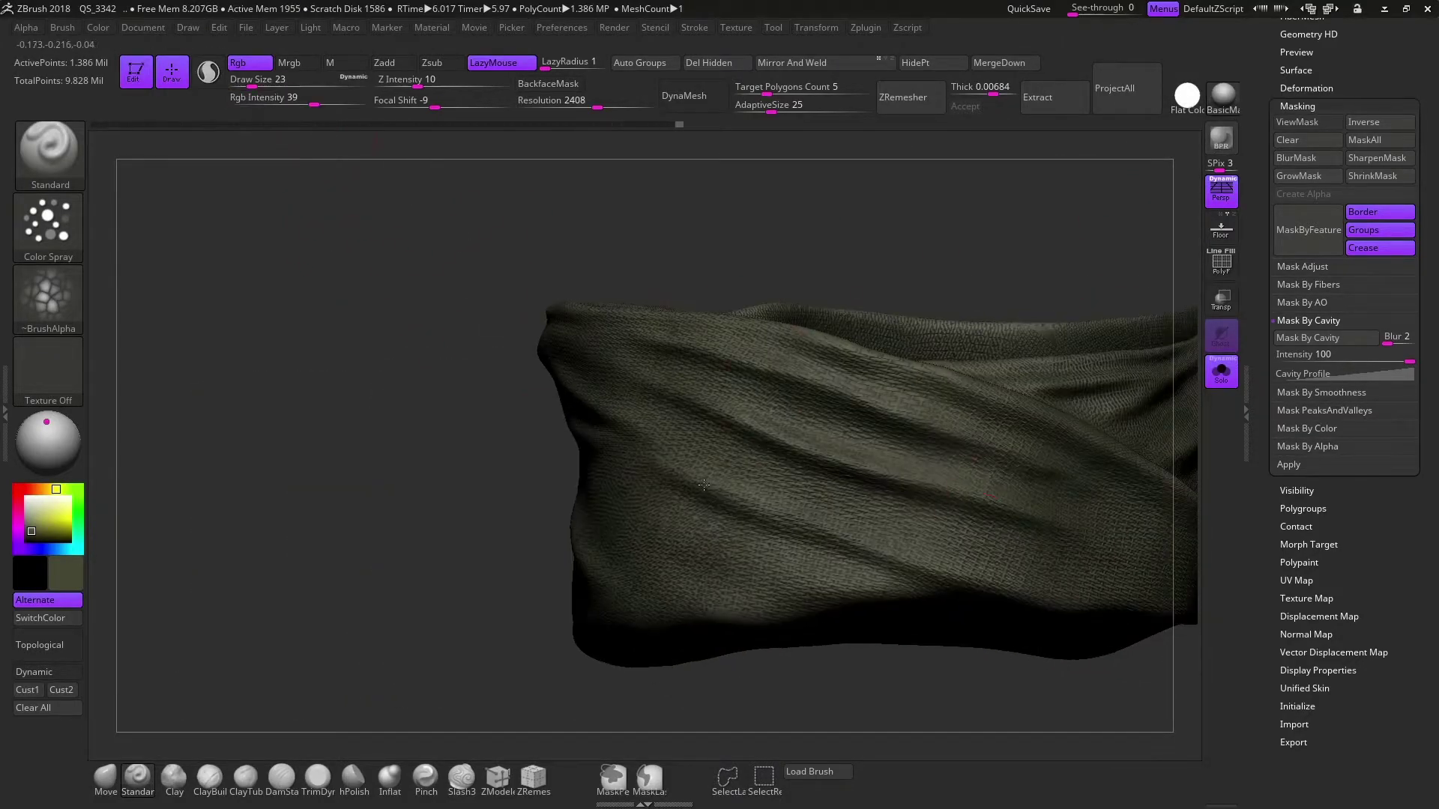
{"action": "right_click_drag", "start_coordinate": [477, 296], "coordinate": [993, 260]}
{"action": "key", "text": "f"}
Switch to a speckled alpha and set a dark olive secondary colour
{"action": "left_click", "coordinate": [48, 300]}
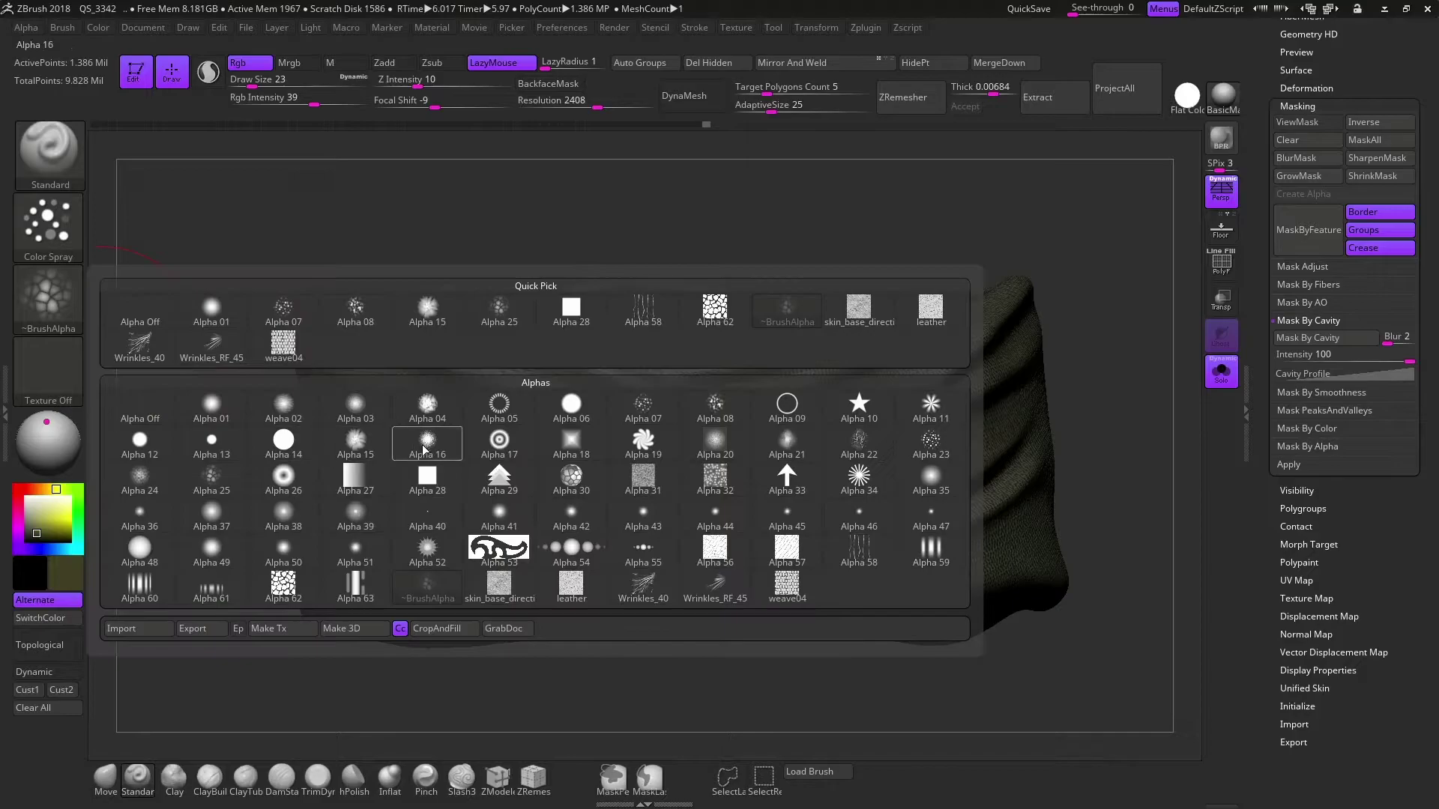
{"action": "left_click", "coordinate": [559, 411]}
{"action": "mouse_move", "coordinate": [199, 368]}
{"action": "right_mouse_down"}
{"action": "mouse_move", "coordinate": [438, 575]}
{"action": "mouse_move", "coordinate": [752, 360]}
{"action": "right_mouse_up"}
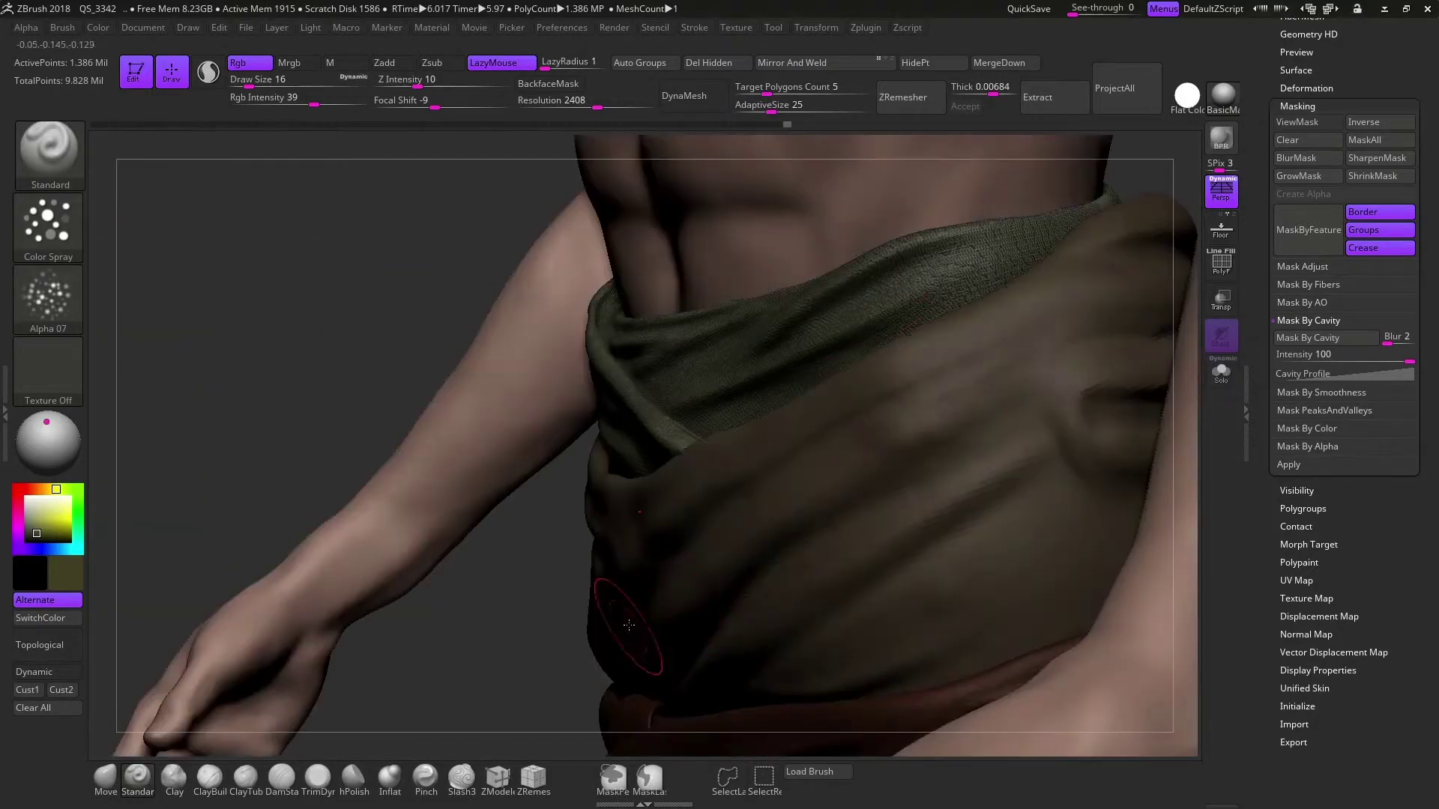
{"action": "key", "text": "c"}
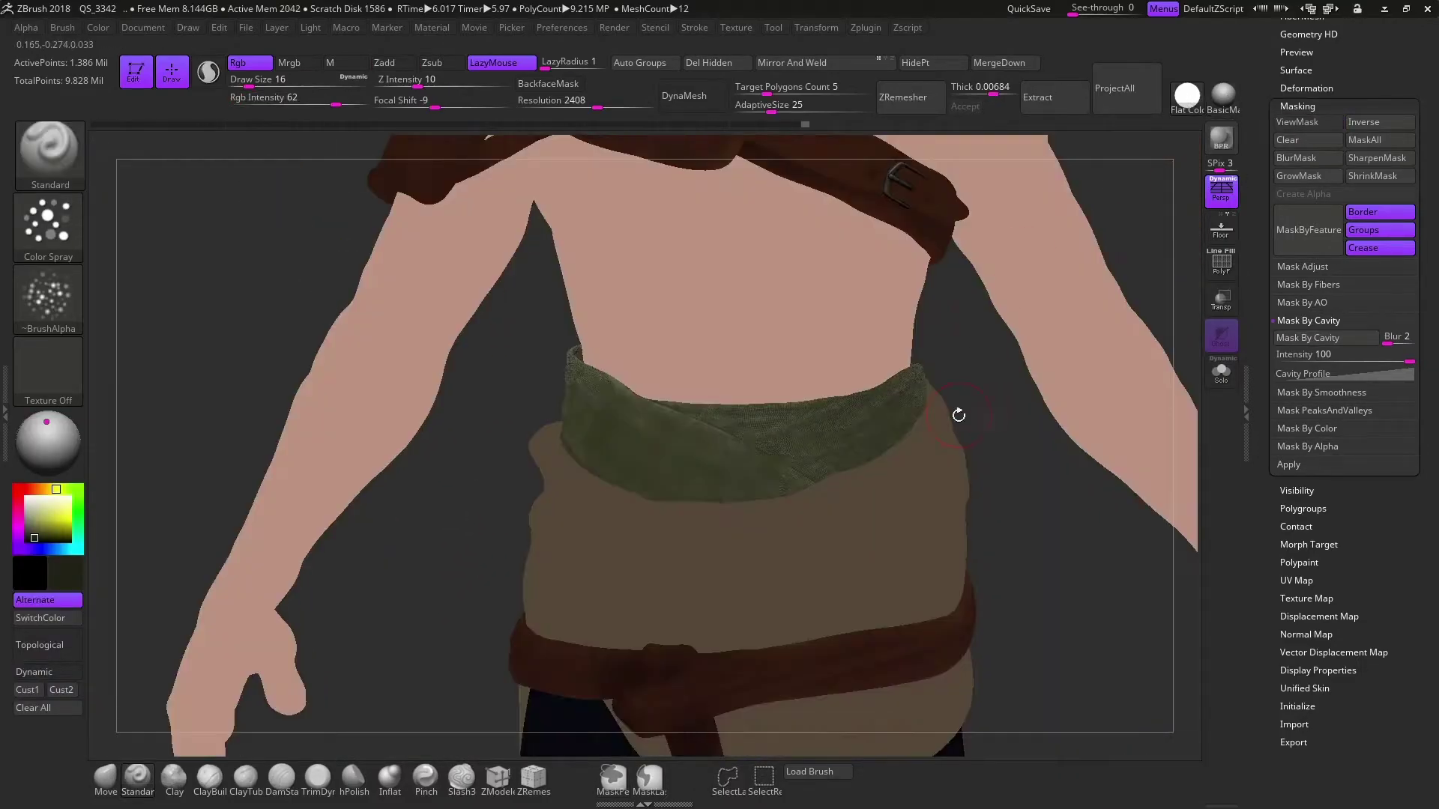
{"action": "key", "text": "c"}
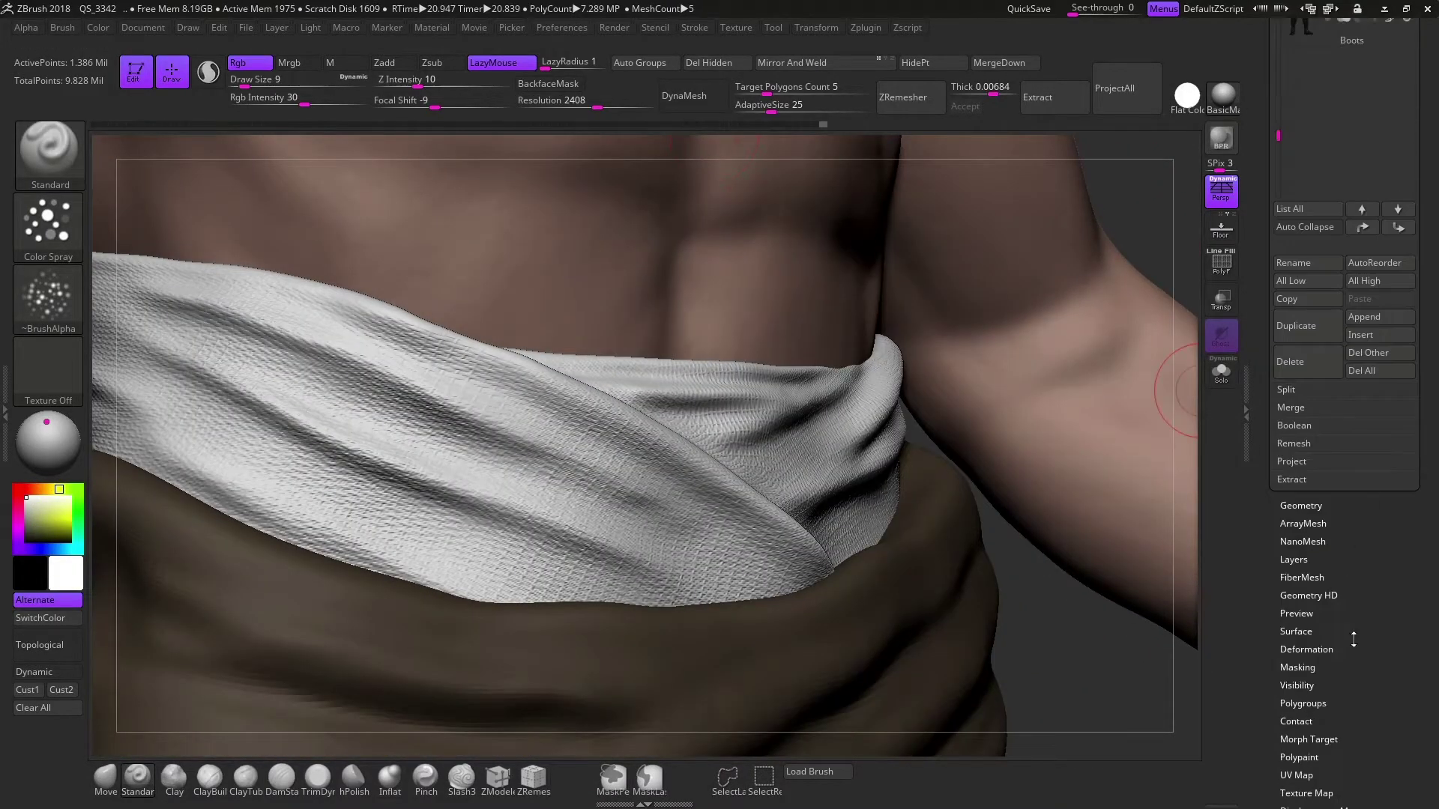
Apply Surface Noise to the cloth band with NoiseMaker ColorBlend set to 0
{"action": "left_click", "coordinate": [1353, 635]}
{"action": "left_click", "coordinate": [1397, 463]}
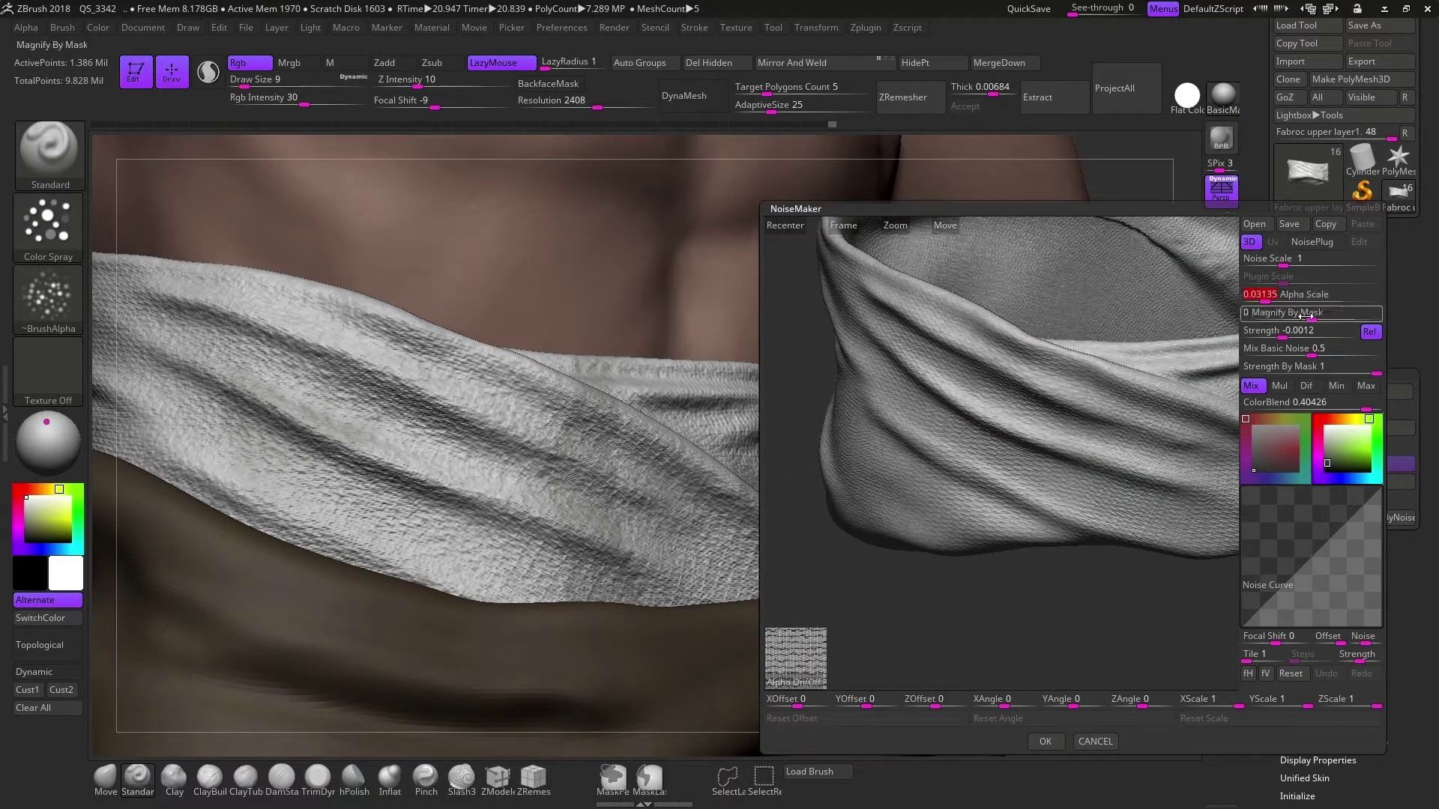
{"action": "mouse_move", "coordinate": [1034, 480]}
{"action": "left_mouse_down"}
{"action": "mouse_move", "coordinate": [1073, 581]}
{"action": "mouse_move", "coordinate": [1162, 343]}
{"action": "left_mouse_up"}
{"action": "left_click", "coordinate": [1307, 403]}
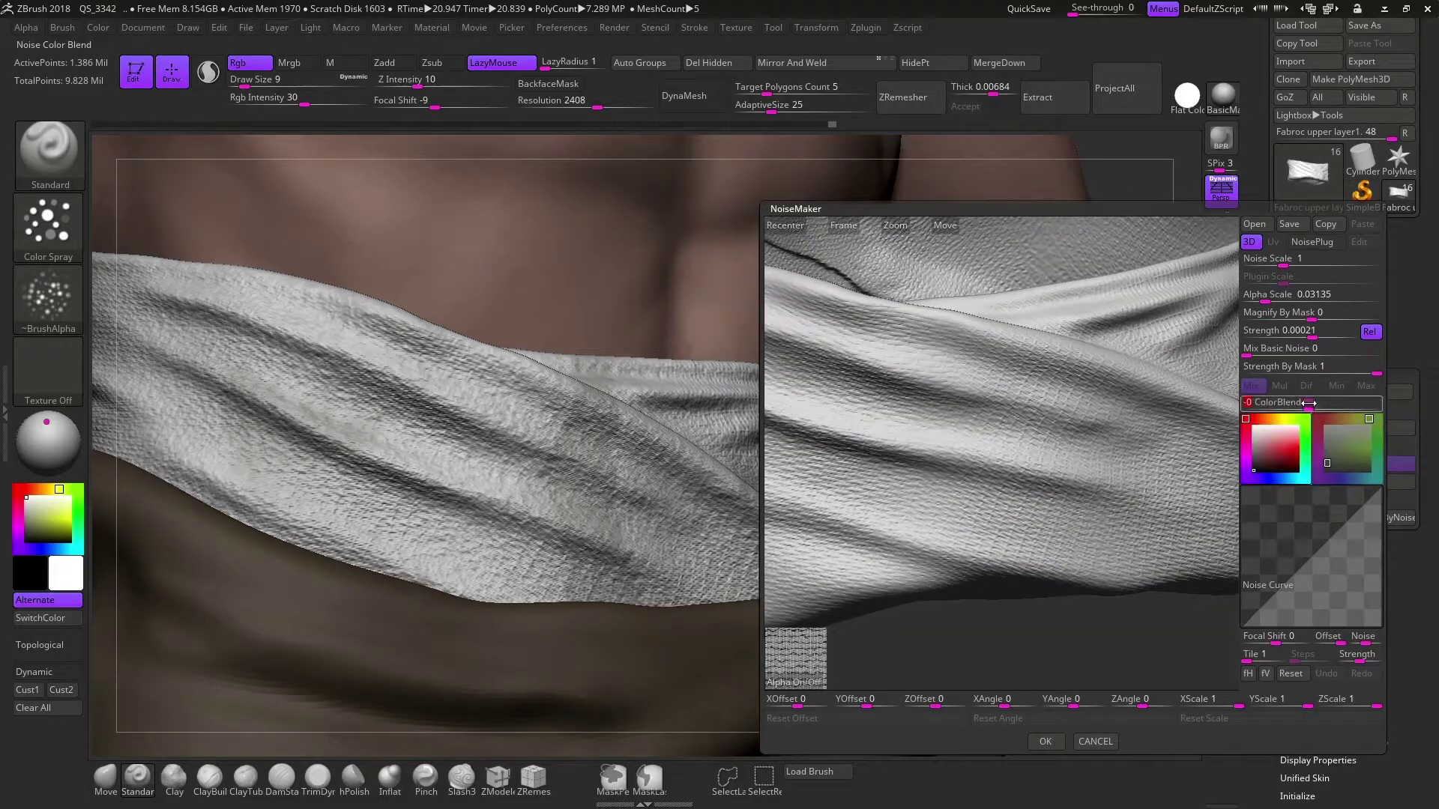
{"action": "left_click", "coordinate": [1045, 741]}
{"action": "left_click", "coordinate": [1284, 492]}
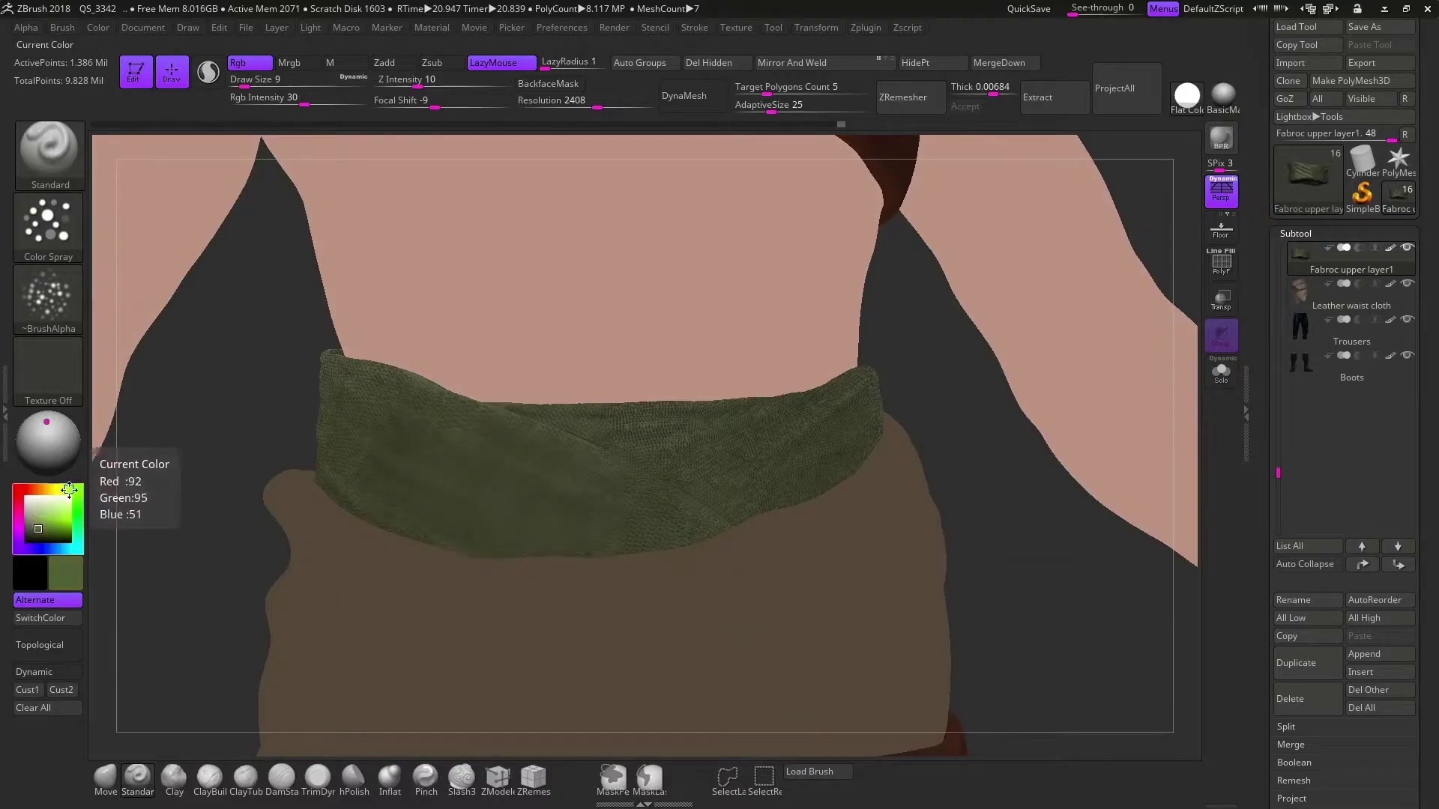
Pick a lighter olive paint colour
{"action": "left_click", "coordinate": [69, 490]}
{"action": "left_click", "coordinate": [72, 570]}
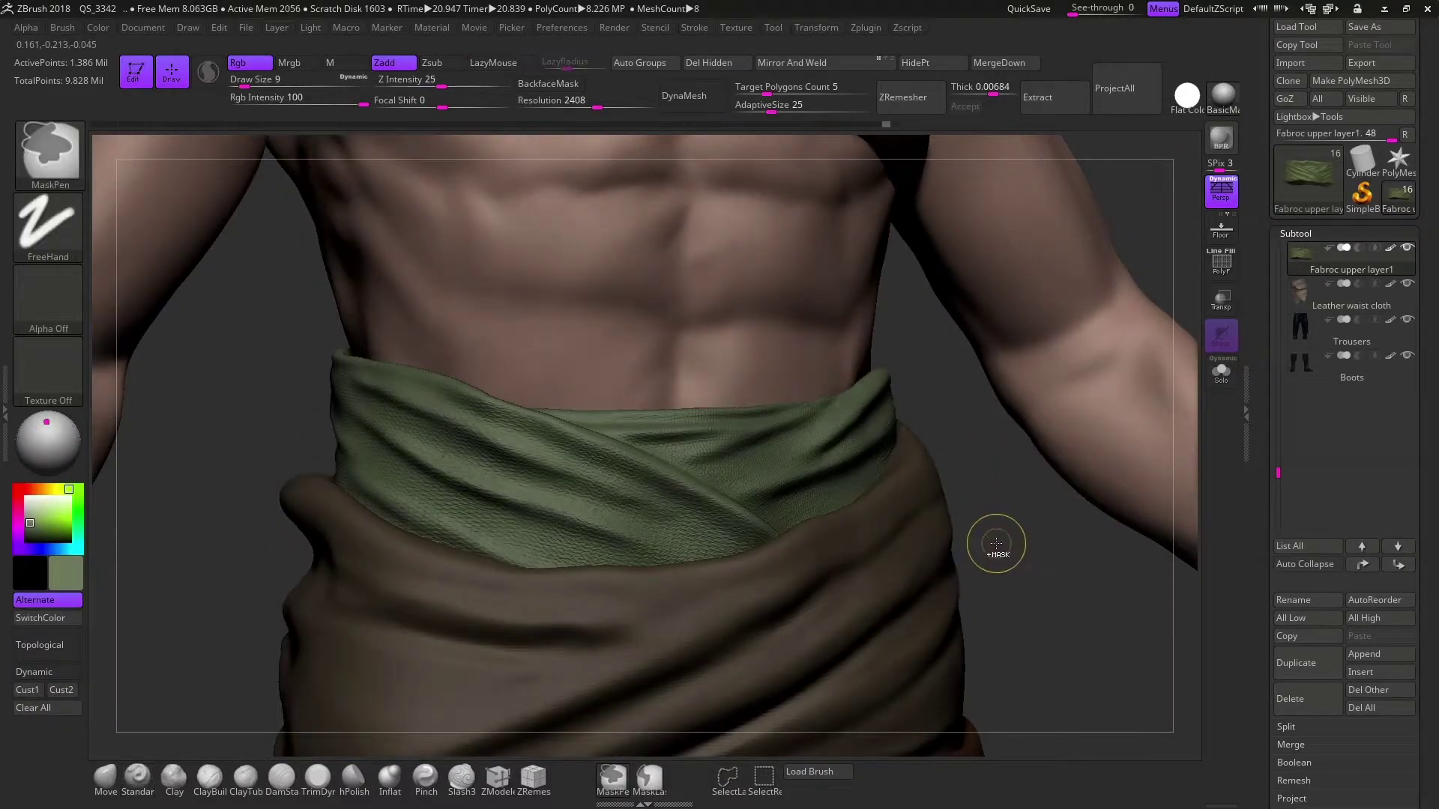
{"action": "left_click", "coordinate": [1003, 540], "text": "ctrl"}
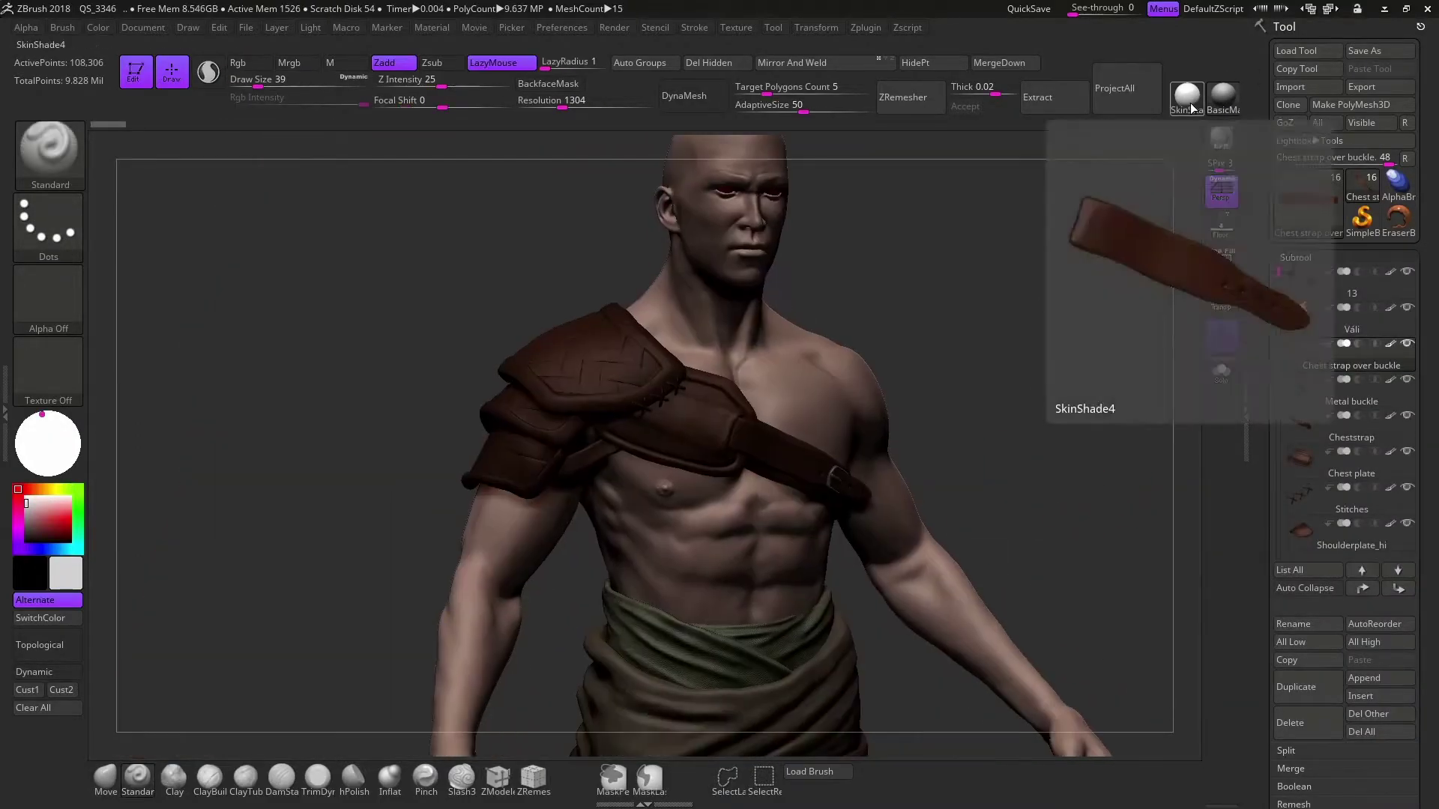
Switch to a flat colour material, set brush size 80, and unsolo to see the waist cloth in context
{"action": "left_click", "coordinate": [1190, 107]}
{"action": "left_click", "coordinate": [394, 161]}
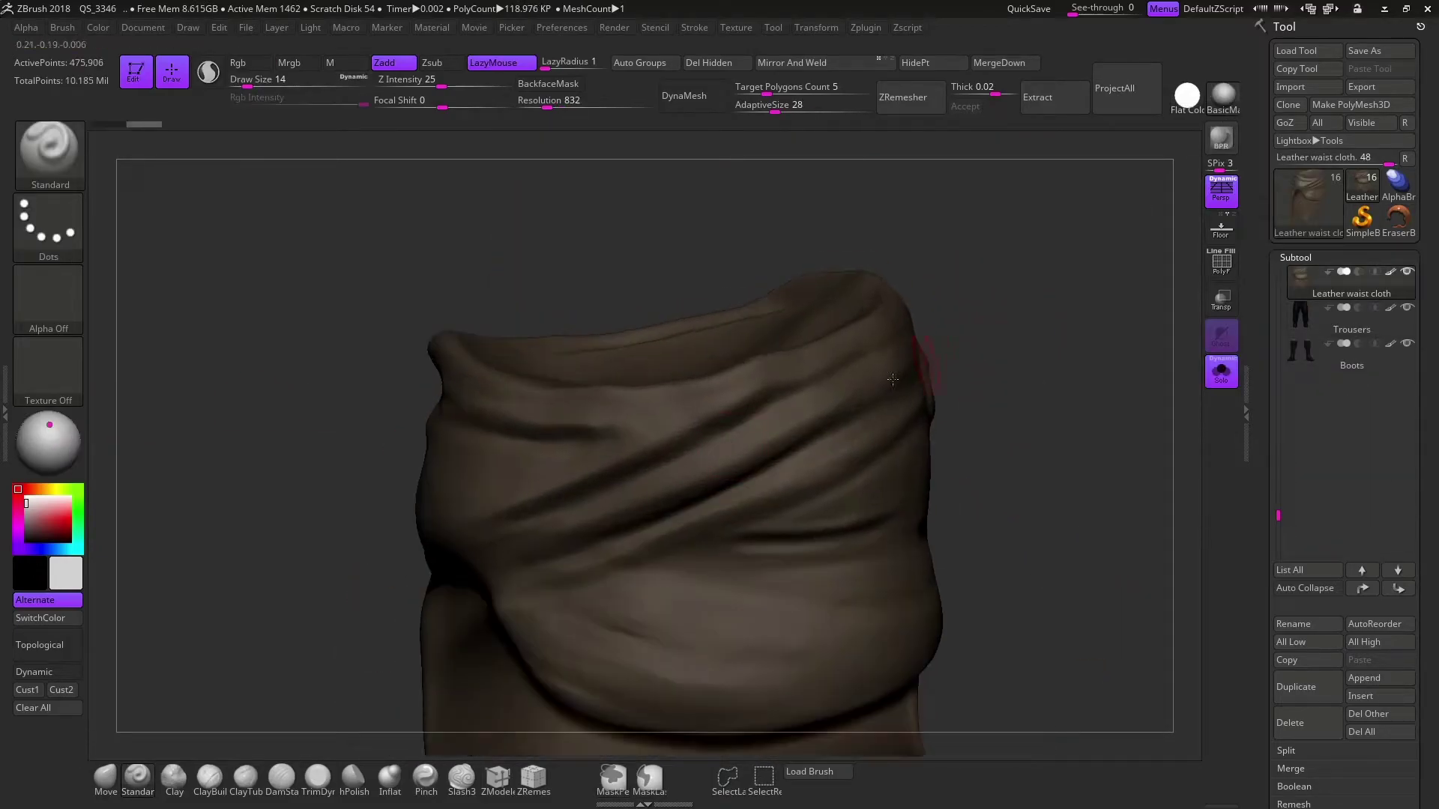
{"action": "key", "text": "s"}
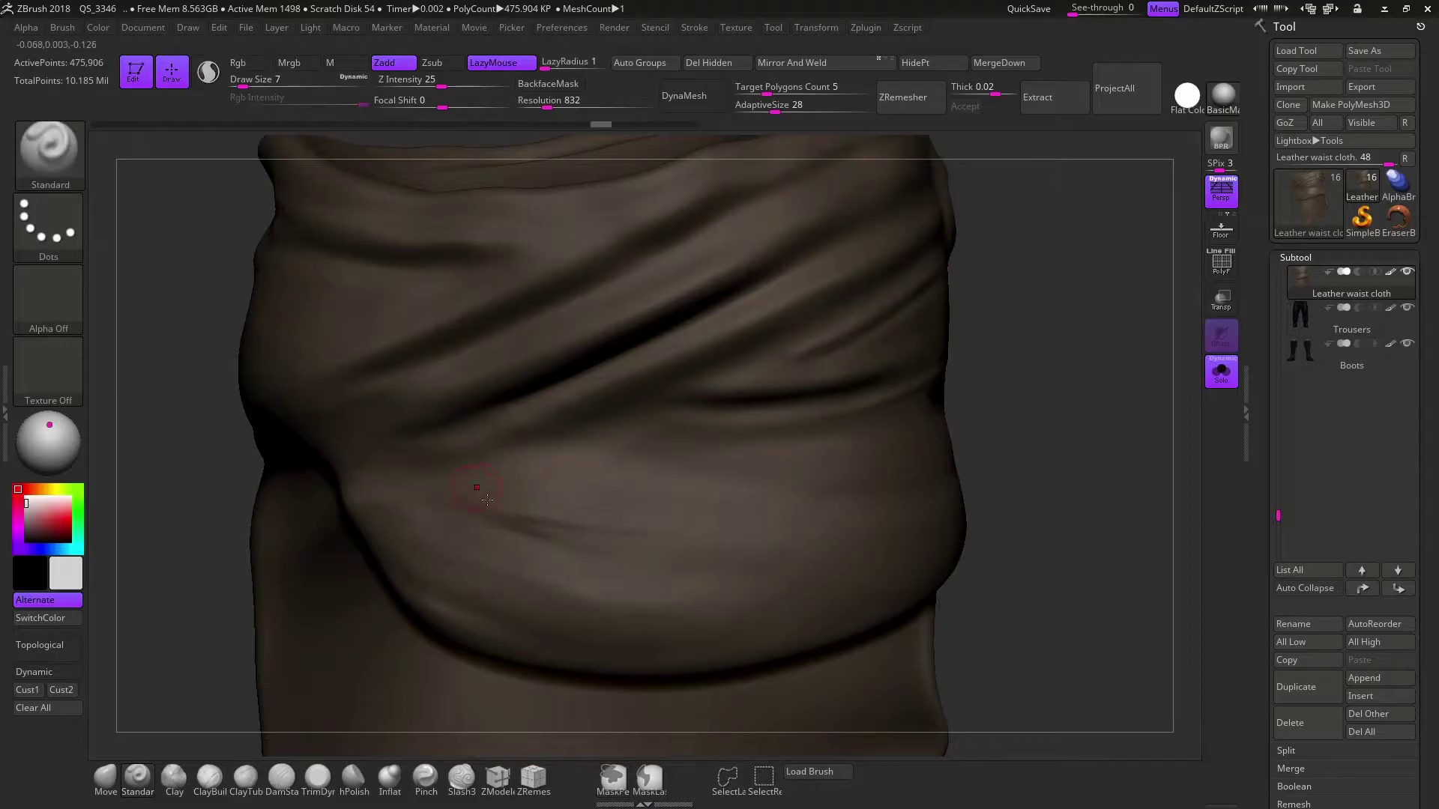
{"action": "mouse_move", "coordinate": [935, 532]}
{"action": "left_mouse_down"}
{"action": "mouse_move", "coordinate": [845, 321]}
{"action": "mouse_move", "coordinate": [680, 304]}
{"action": "left_mouse_up"}
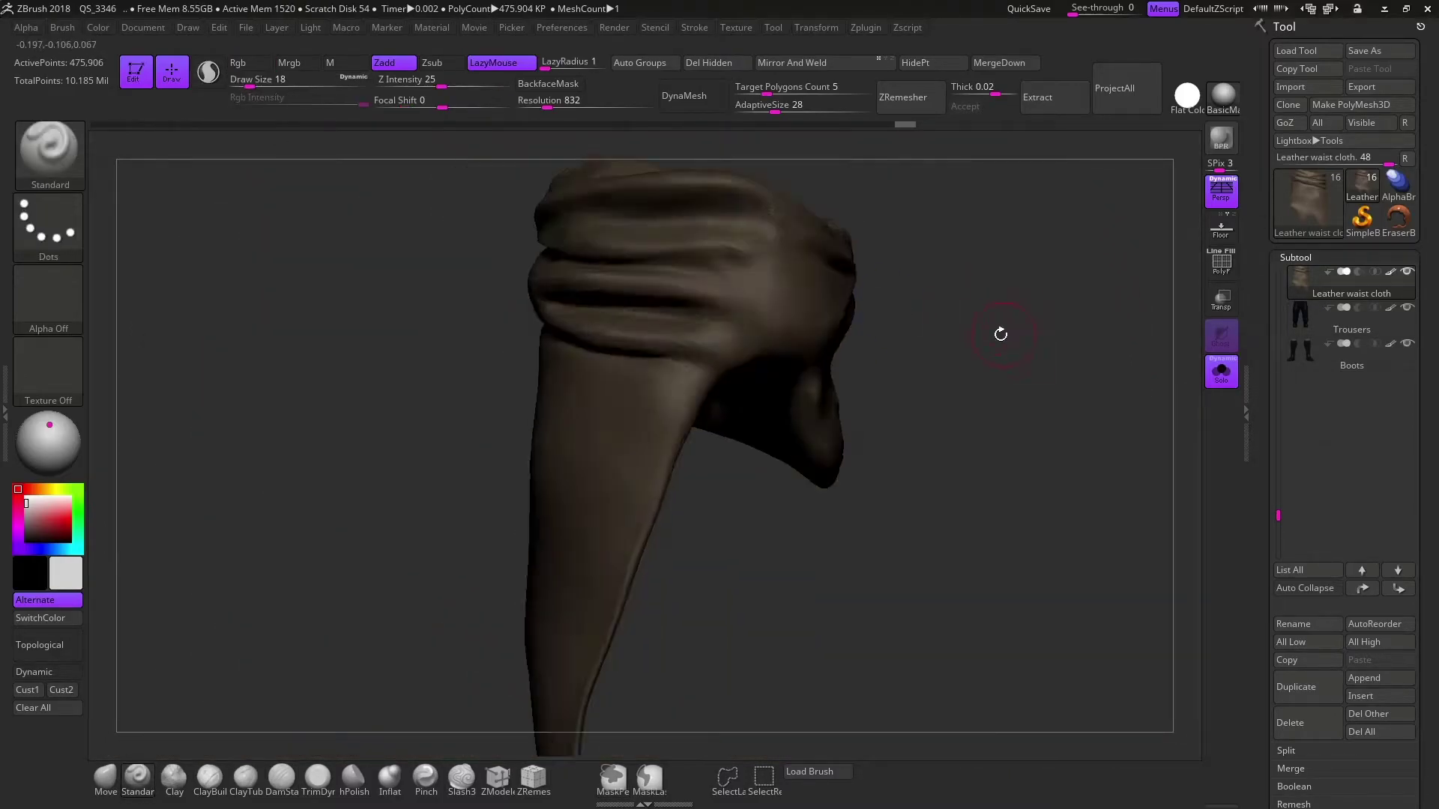
{"action": "mouse_move", "coordinate": [999, 330]}
{"action": "left_mouse_down"}
{"action": "mouse_move", "coordinate": [293, 370]}
{"action": "mouse_move", "coordinate": [619, 294]}
{"action": "mouse_move", "coordinate": [711, 342]}
{"action": "mouse_move", "coordinate": [1012, 414]}
{"action": "mouse_move", "coordinate": [844, 414]}
{"action": "mouse_move", "coordinate": [969, 308]}
{"action": "mouse_move", "coordinate": [997, 362]}
{"action": "left_mouse_up"}
{"action": "left_click", "coordinate": [1221, 371]}
{"action": "key", "text": "s"}
{"action": "mouse_move", "coordinate": [623, 369]}
{"action": "left_mouse_down"}
{"action": "mouse_move", "coordinate": [1031, 318]}
{"action": "mouse_move", "coordinate": [755, 392]}
{"action": "mouse_move", "coordinate": [223, 698]}
{"action": "left_mouse_up"}
Select DamStandard and solo the waist cloth, viewing it side-on with the belt
{"action": "key", "text": "b"}
{"action": "key", "text": "d"}
{"action": "key", "text": "s"}
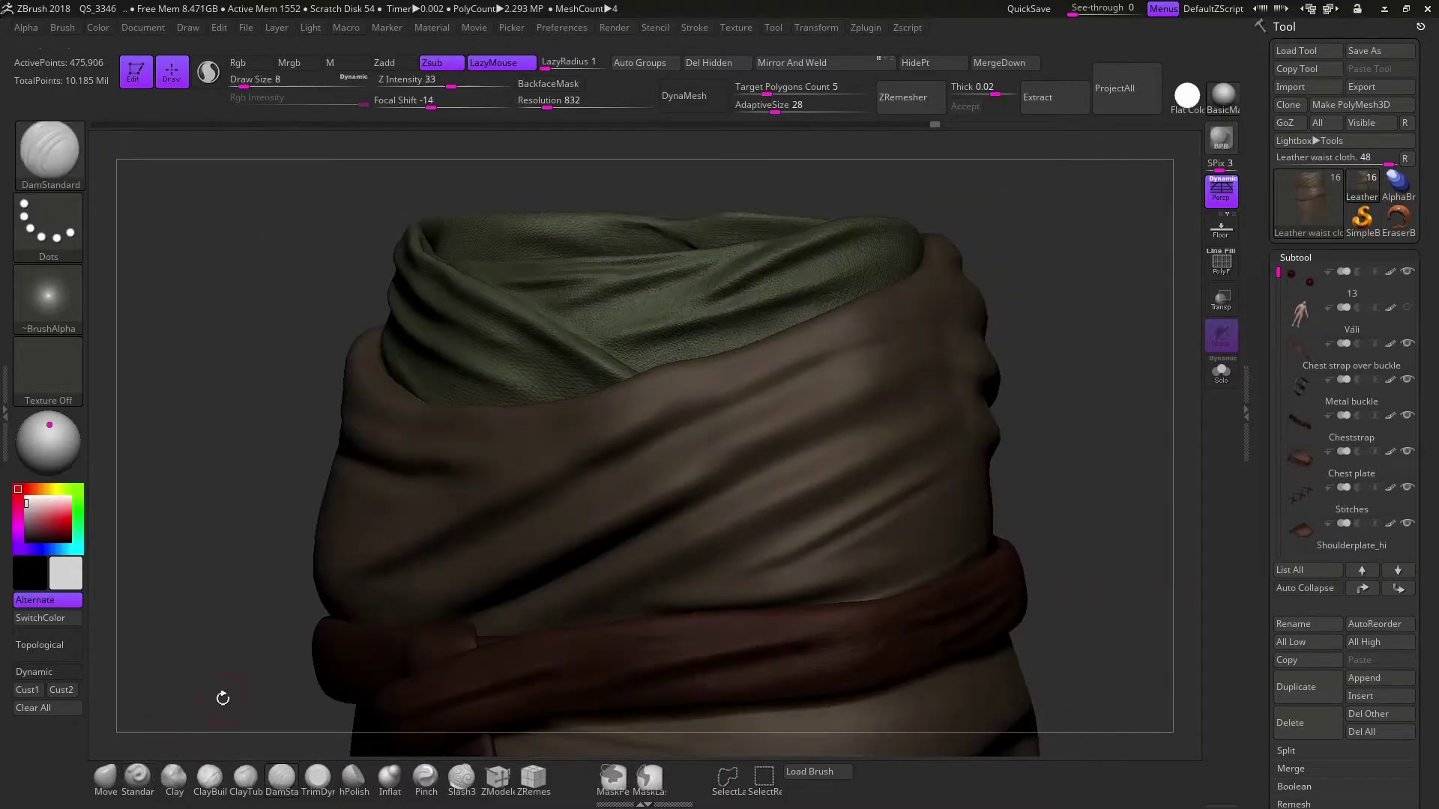
{"action": "left_click_drag", "start_coordinate": [916, 335], "coordinate": [684, 408]}
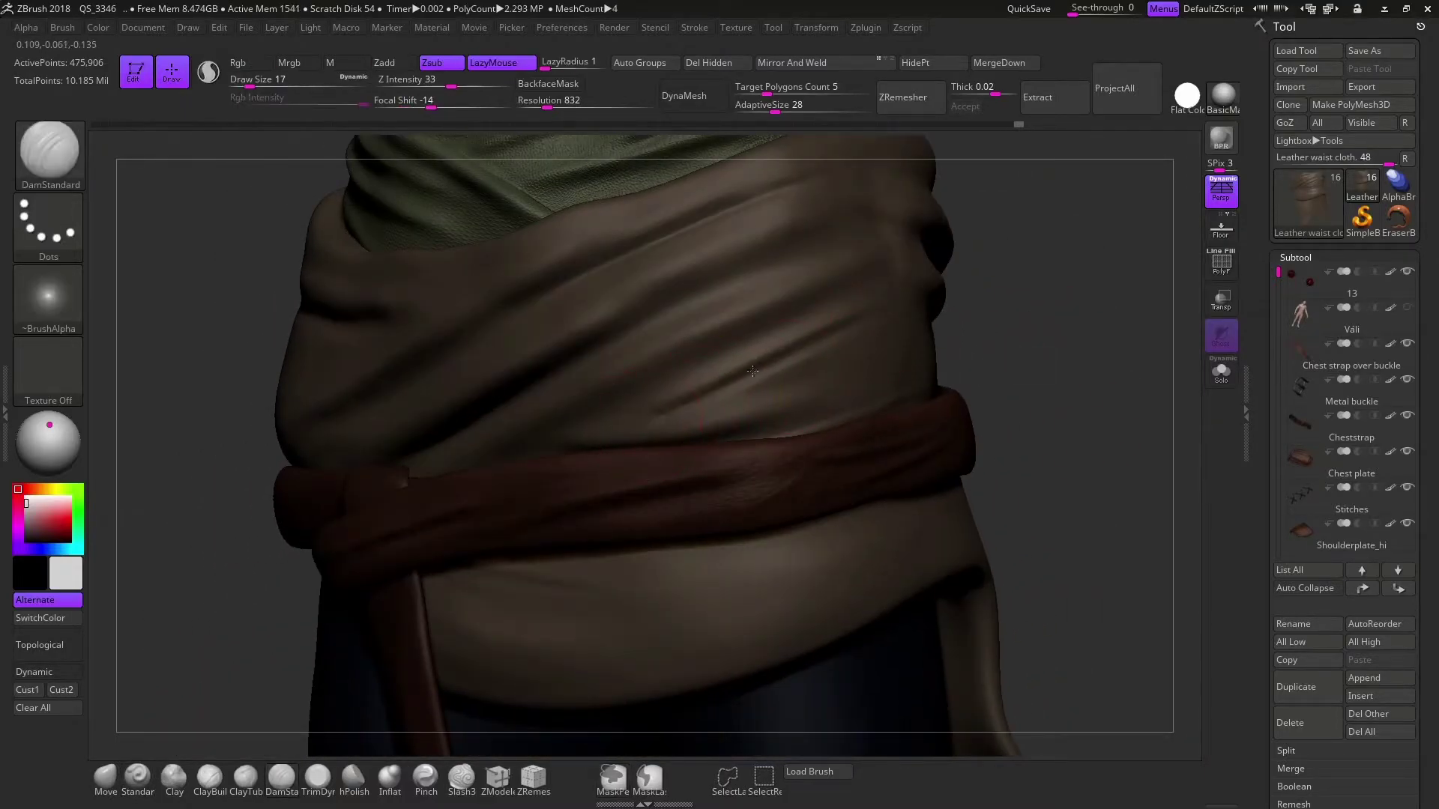
{"action": "left_click_drag", "start_coordinate": [752, 370], "coordinate": [1022, 322]}
{"action": "left_click", "coordinate": [1221, 371]}
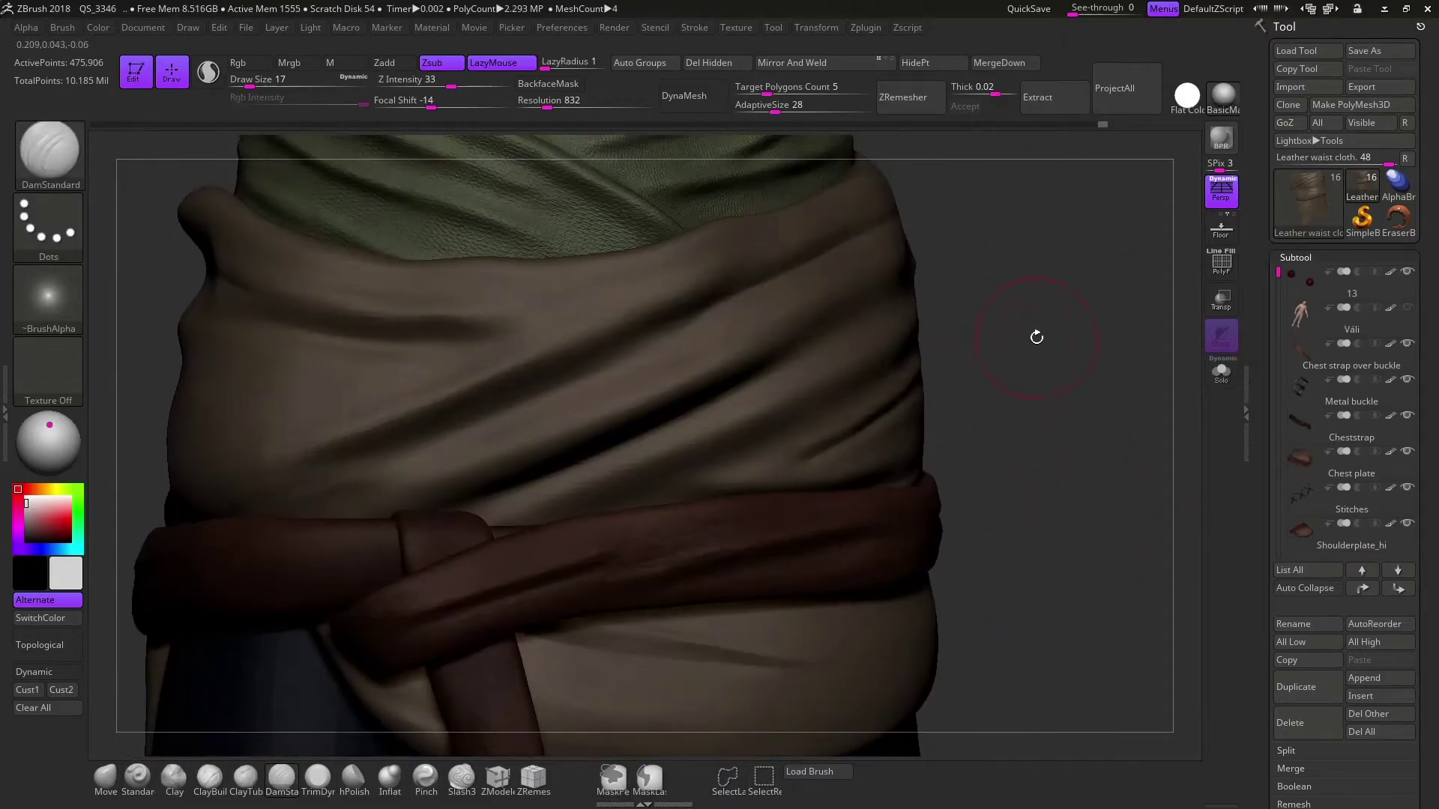
{"action": "mouse_move", "coordinate": [1035, 334]}
{"action": "left_mouse_down"}
{"action": "mouse_move", "coordinate": [771, 459]}
{"action": "mouse_move", "coordinate": [989, 401]}
{"action": "left_mouse_up"}
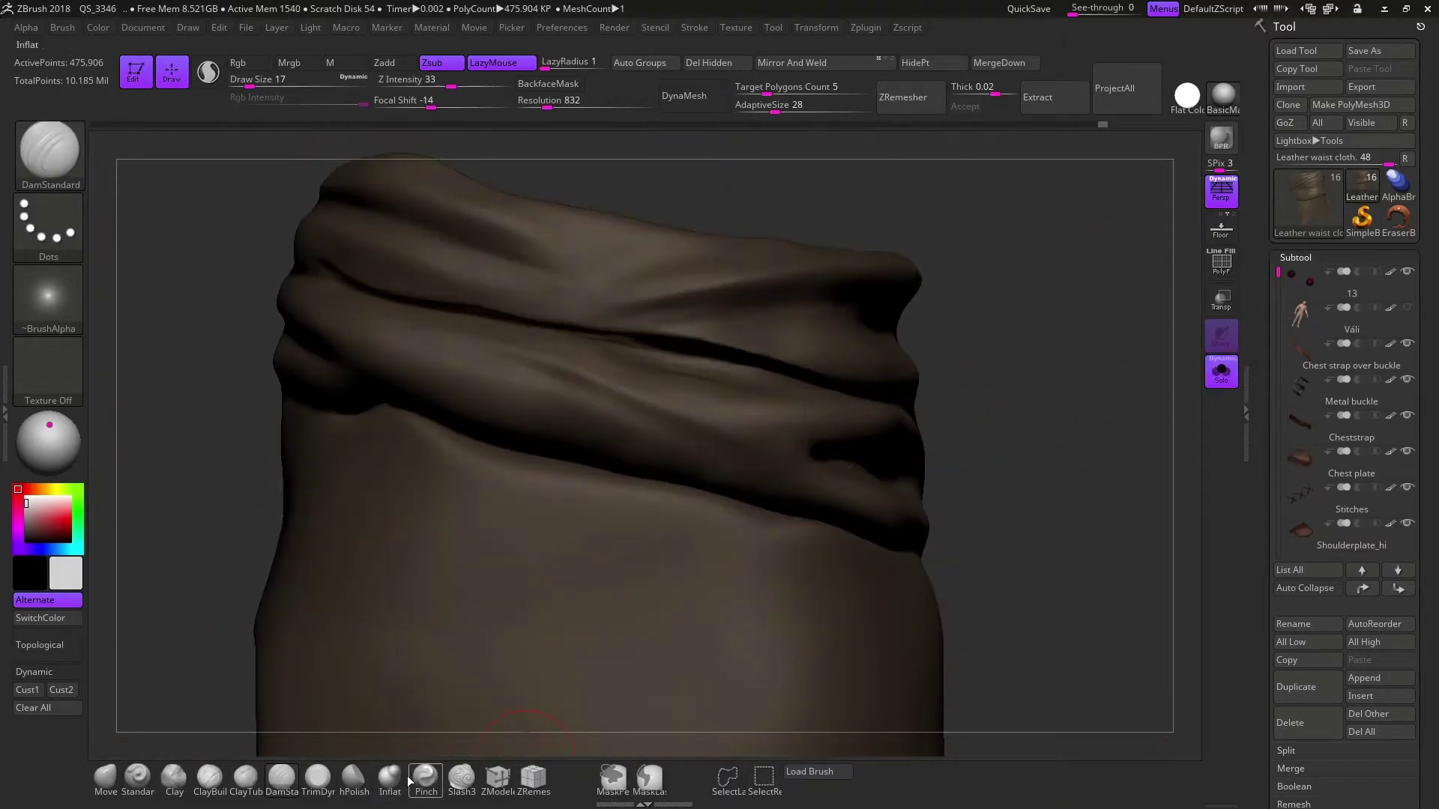
Lasso-mask the cloth strip below the lower fold, then enlarge the brush
{"action": "key", "text": "ctrl"}
{"action": "left_click_drag", "start_coordinate": [472, 447], "coordinate": [423, 423], "text": "ctrl"}
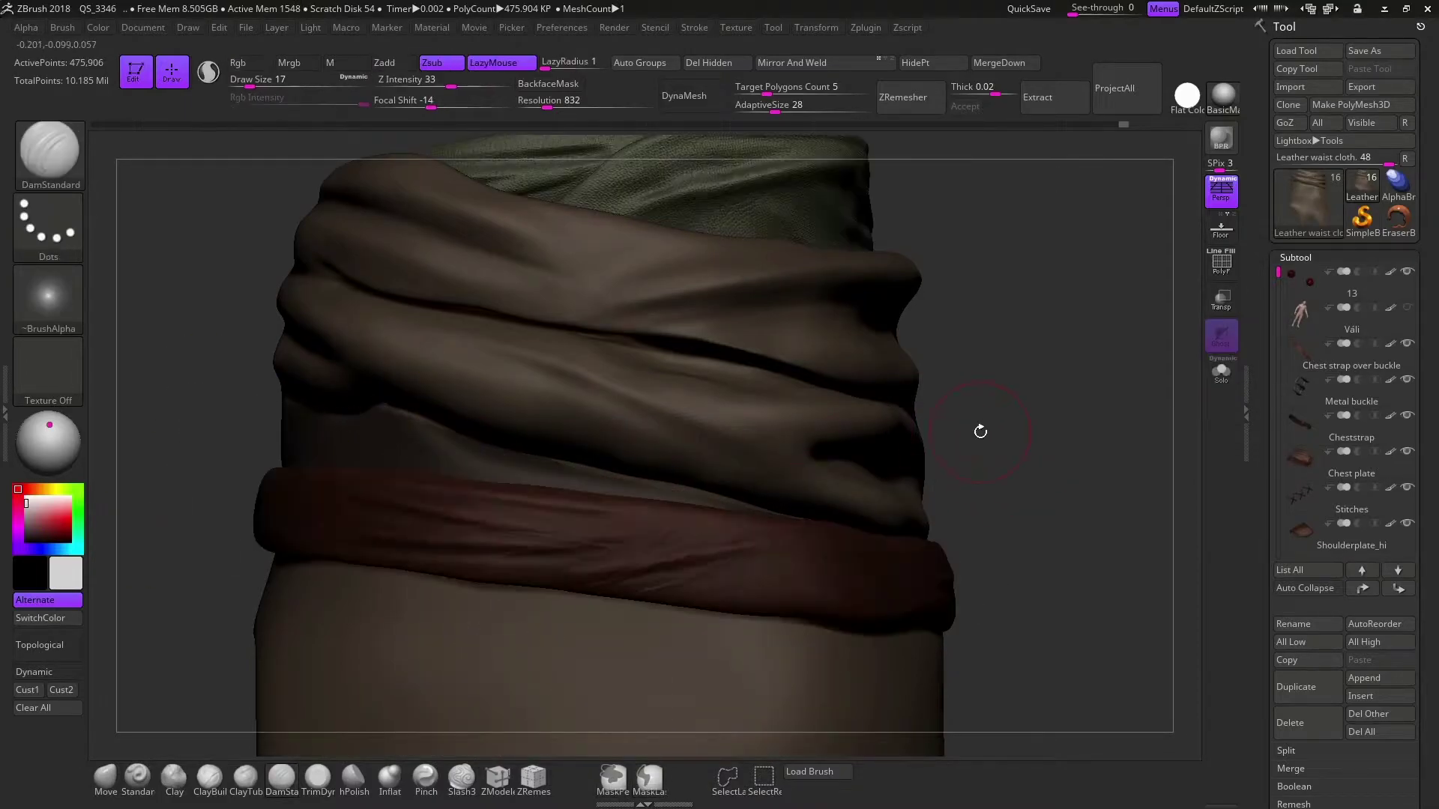
{"action": "left_click_drag", "start_coordinate": [251, 473], "coordinate": [1021, 638], "text": "ctrl"}
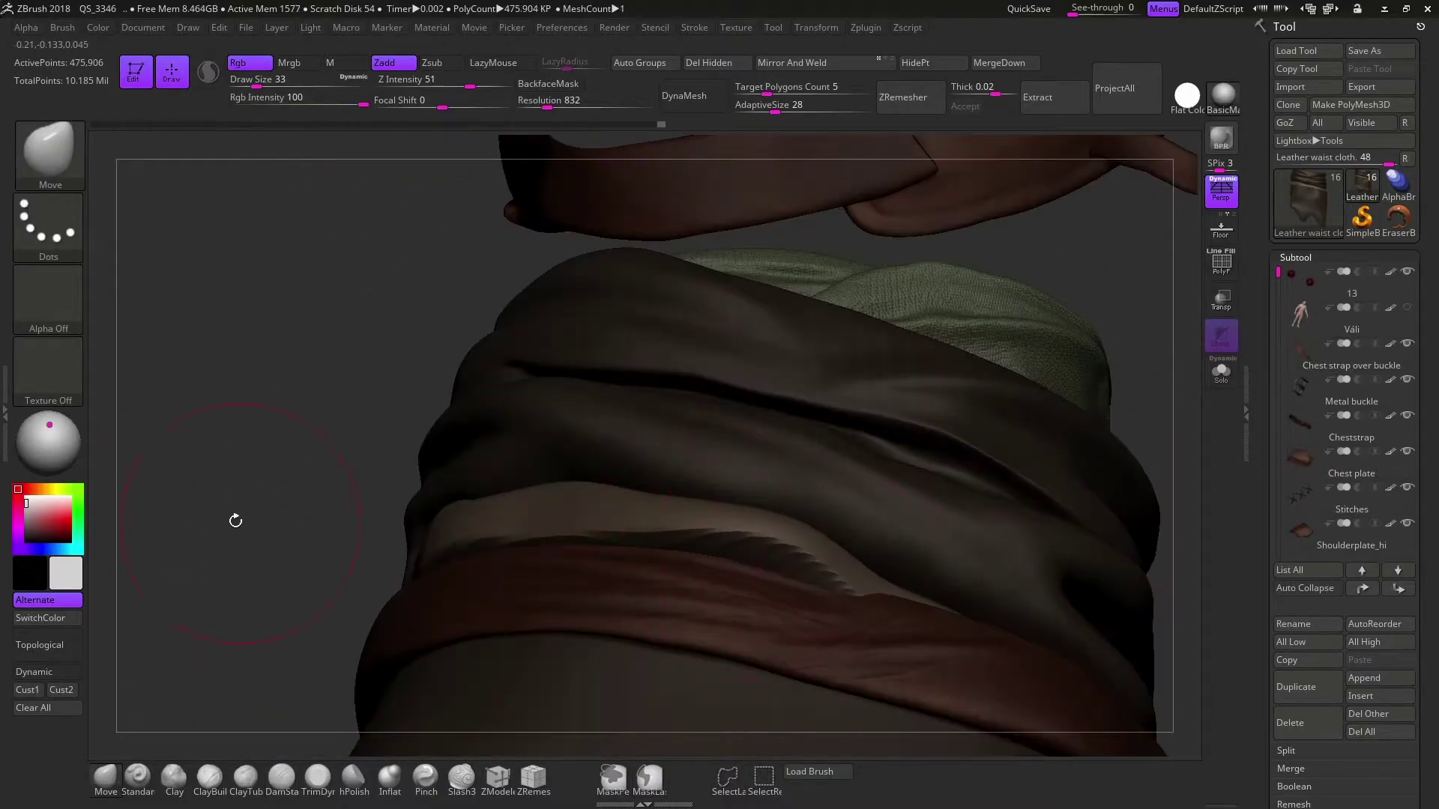
{"action": "left_click_drag", "start_coordinate": [235, 517], "coordinate": [800, 545]}
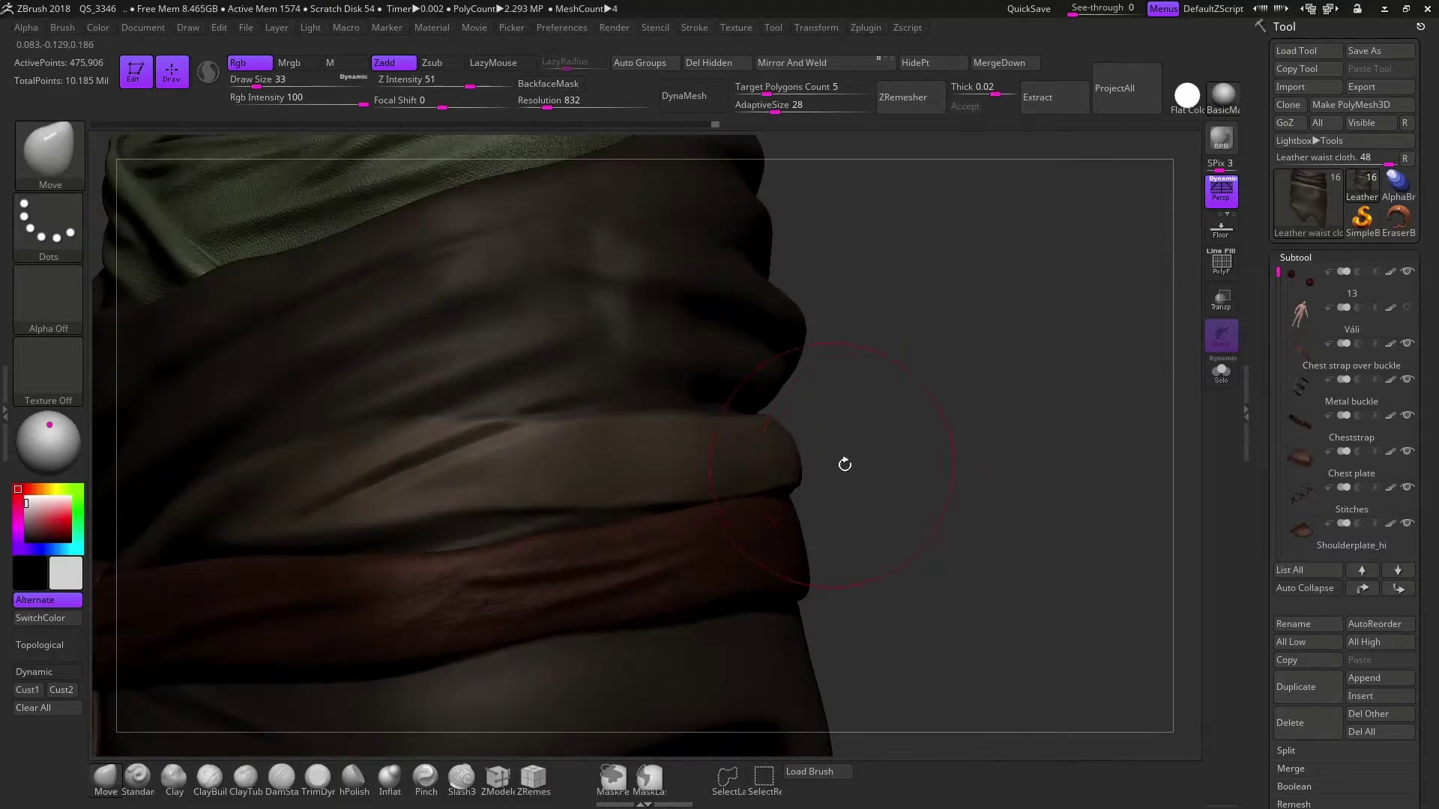
{"action": "left_click_drag", "start_coordinate": [420, 551], "coordinate": [621, 534], "text": "ctrl"}
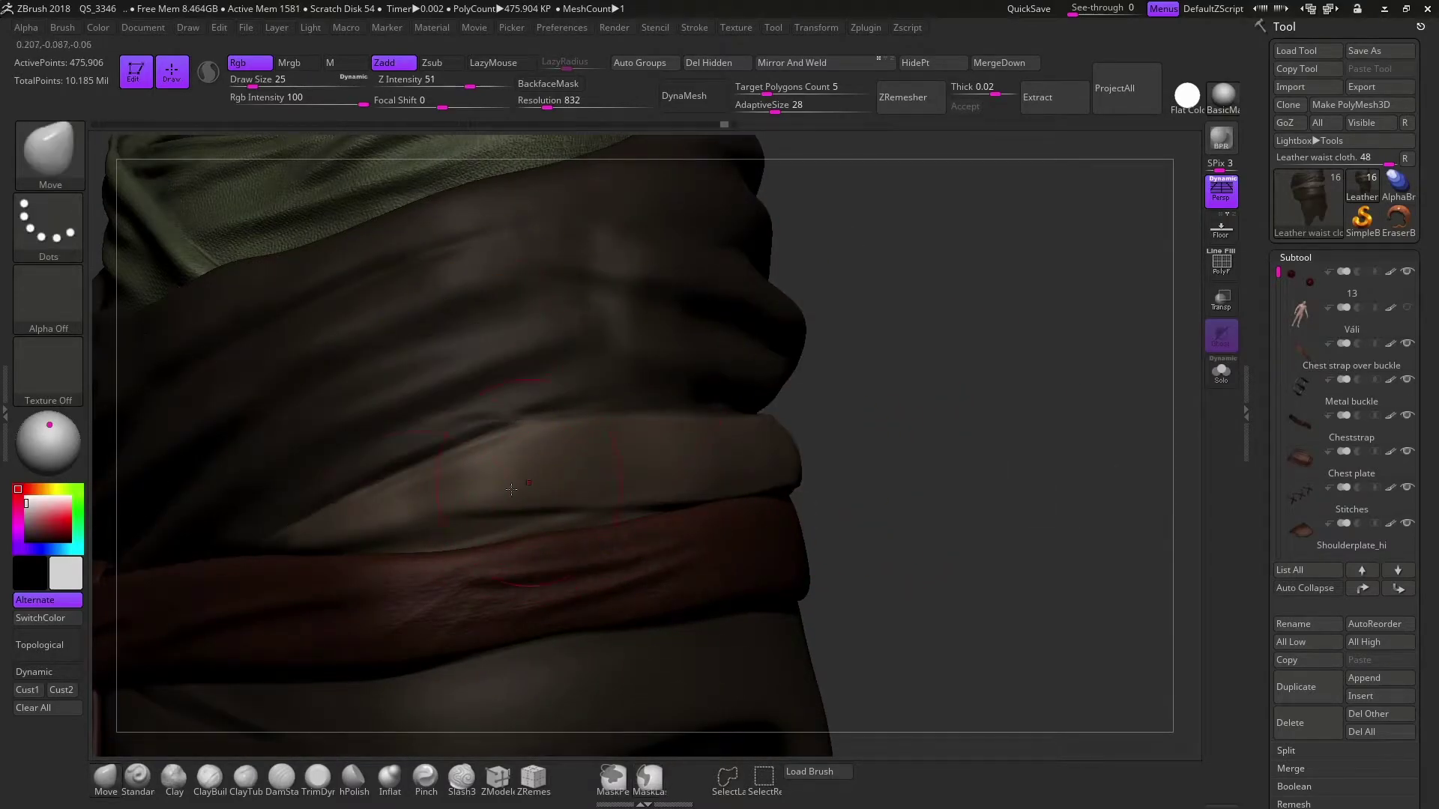
{"action": "key", "text": "bracketright"}
Mask more of the lower fold while orbiting around the cloth to side and front views
{"action": "mouse_move", "coordinate": [517, 498]}
{"action": "left_mouse_down"}
{"action": "mouse_move", "coordinate": [749, 455]}
{"action": "mouse_move", "coordinate": [765, 509]}
{"action": "left_mouse_up"}
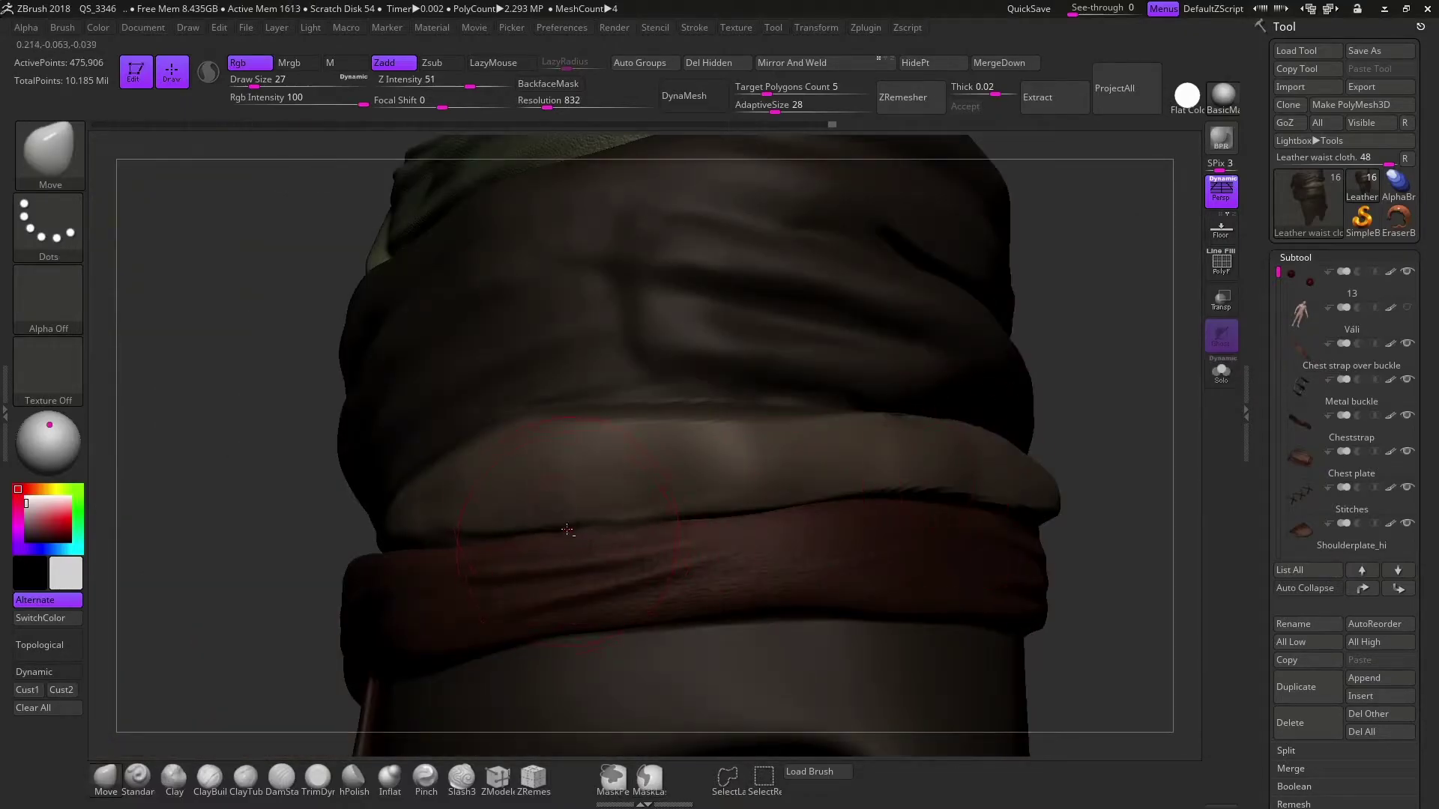
{"action": "left_click_drag", "start_coordinate": [601, 501], "coordinate": [373, 568], "text": "ctrl"}
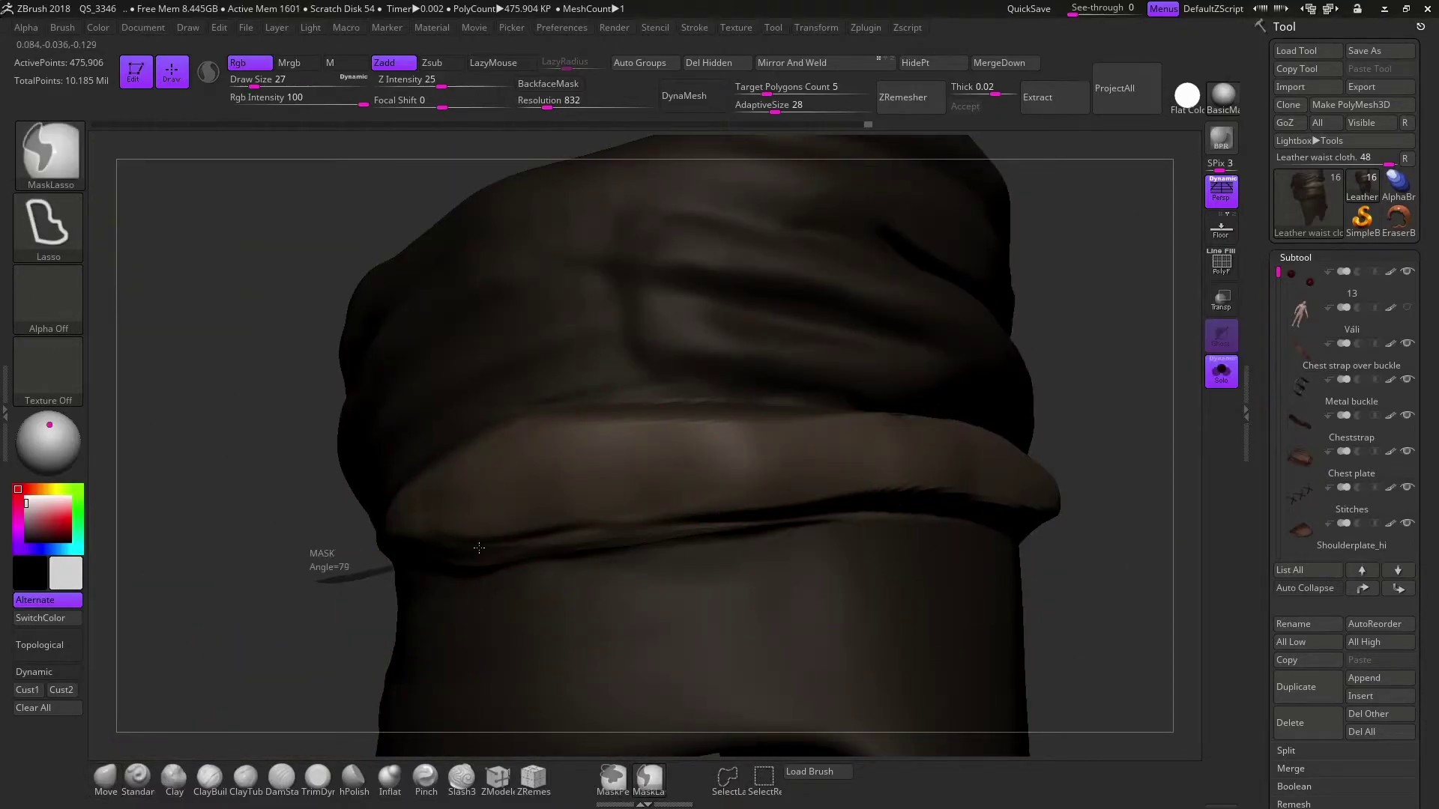
{"action": "left_click_drag", "start_coordinate": [1079, 556], "coordinate": [675, 491]}
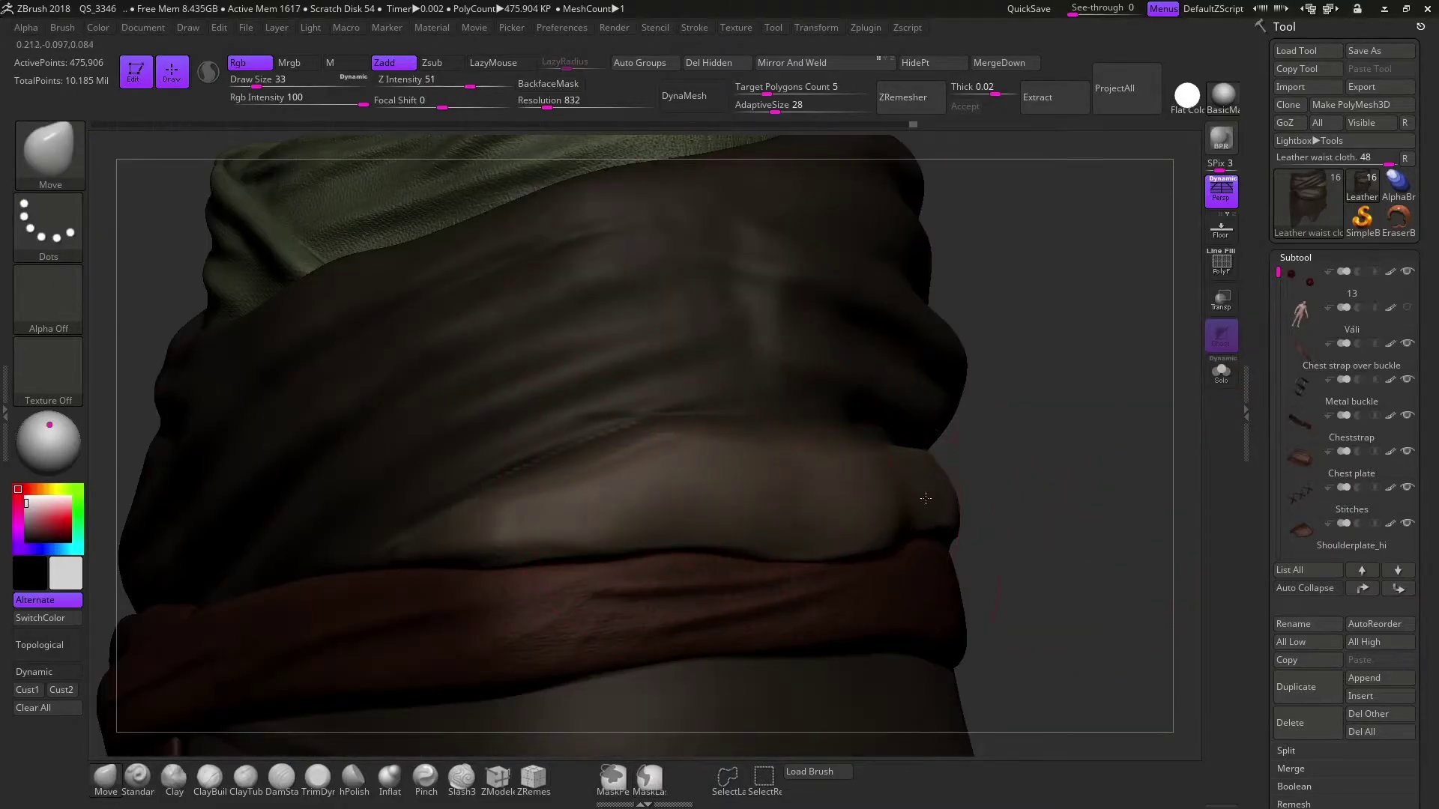
{"action": "left_click_drag", "start_coordinate": [925, 499], "coordinate": [689, 462]}
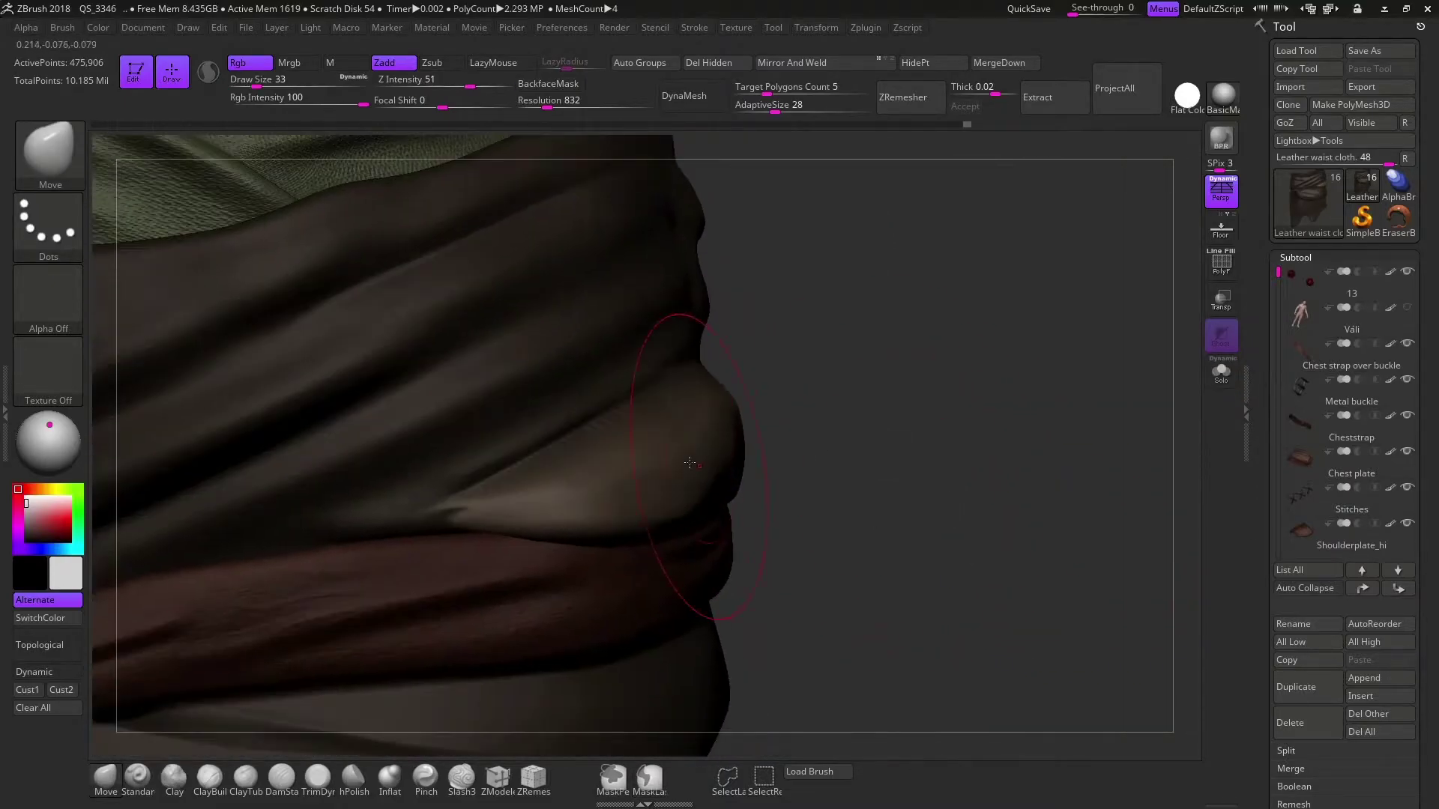
{"action": "left_click_drag", "start_coordinate": [446, 517], "coordinate": [697, 433]}
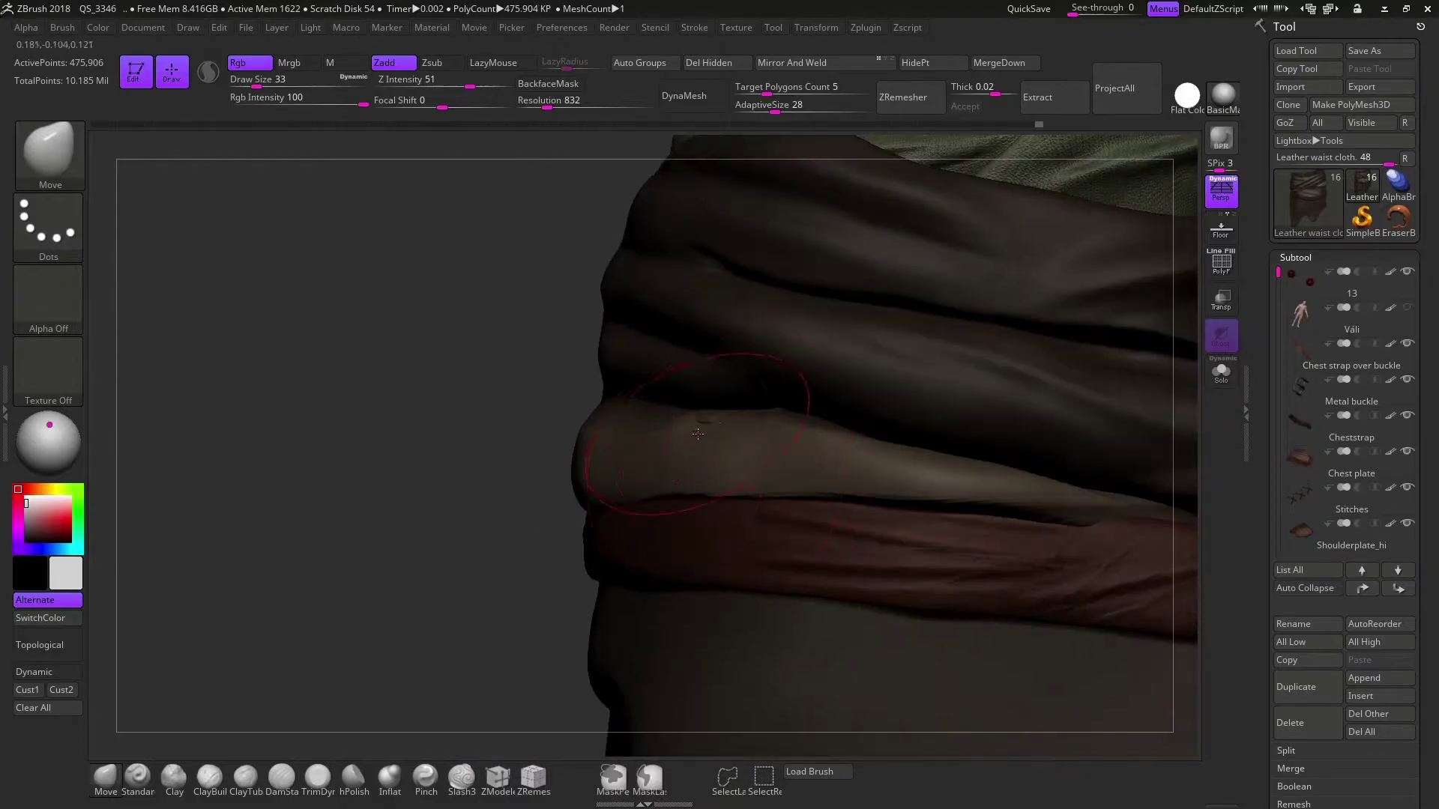
{"action": "left_click_drag", "start_coordinate": [536, 536], "coordinate": [674, 571]}
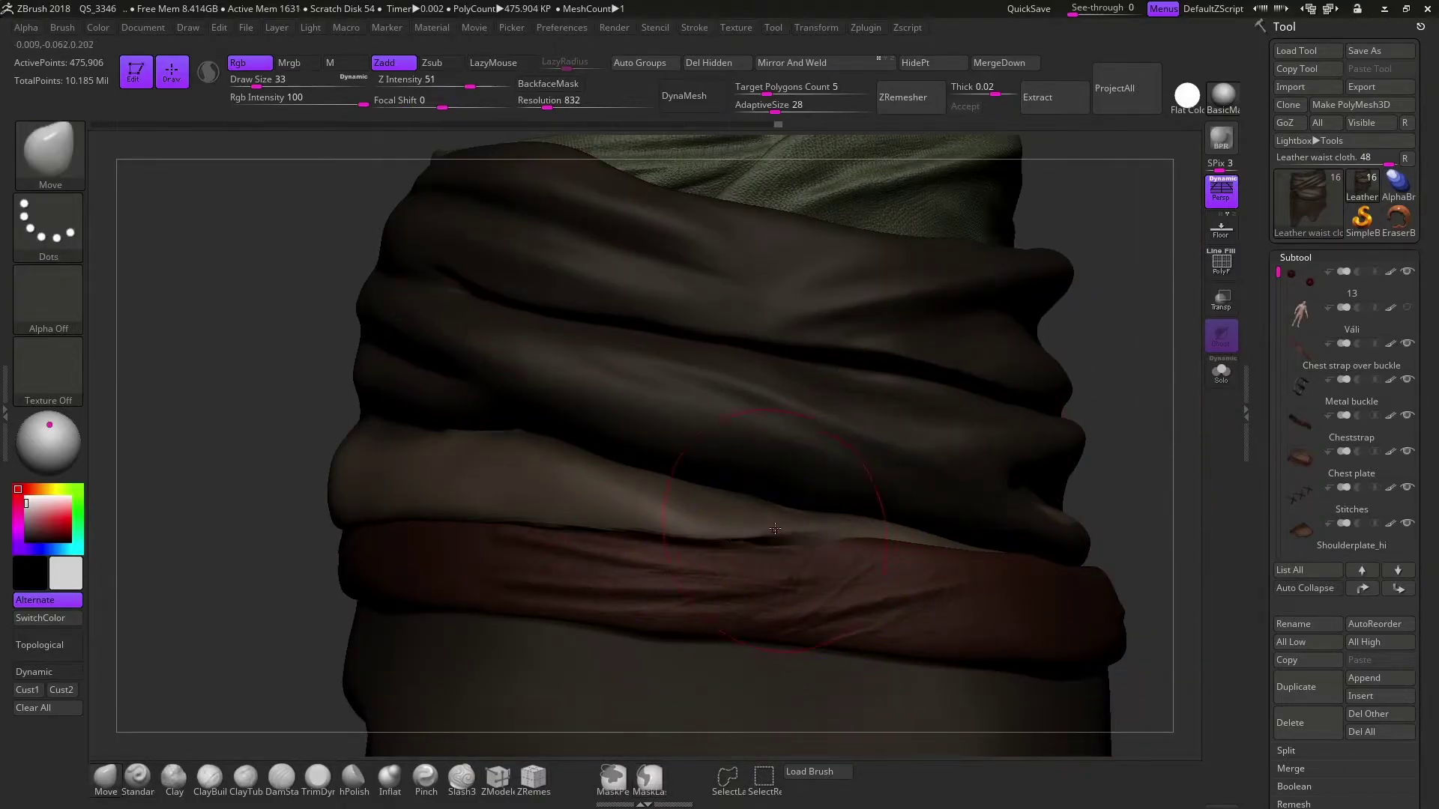
{"action": "left_click", "coordinate": [209, 779]}
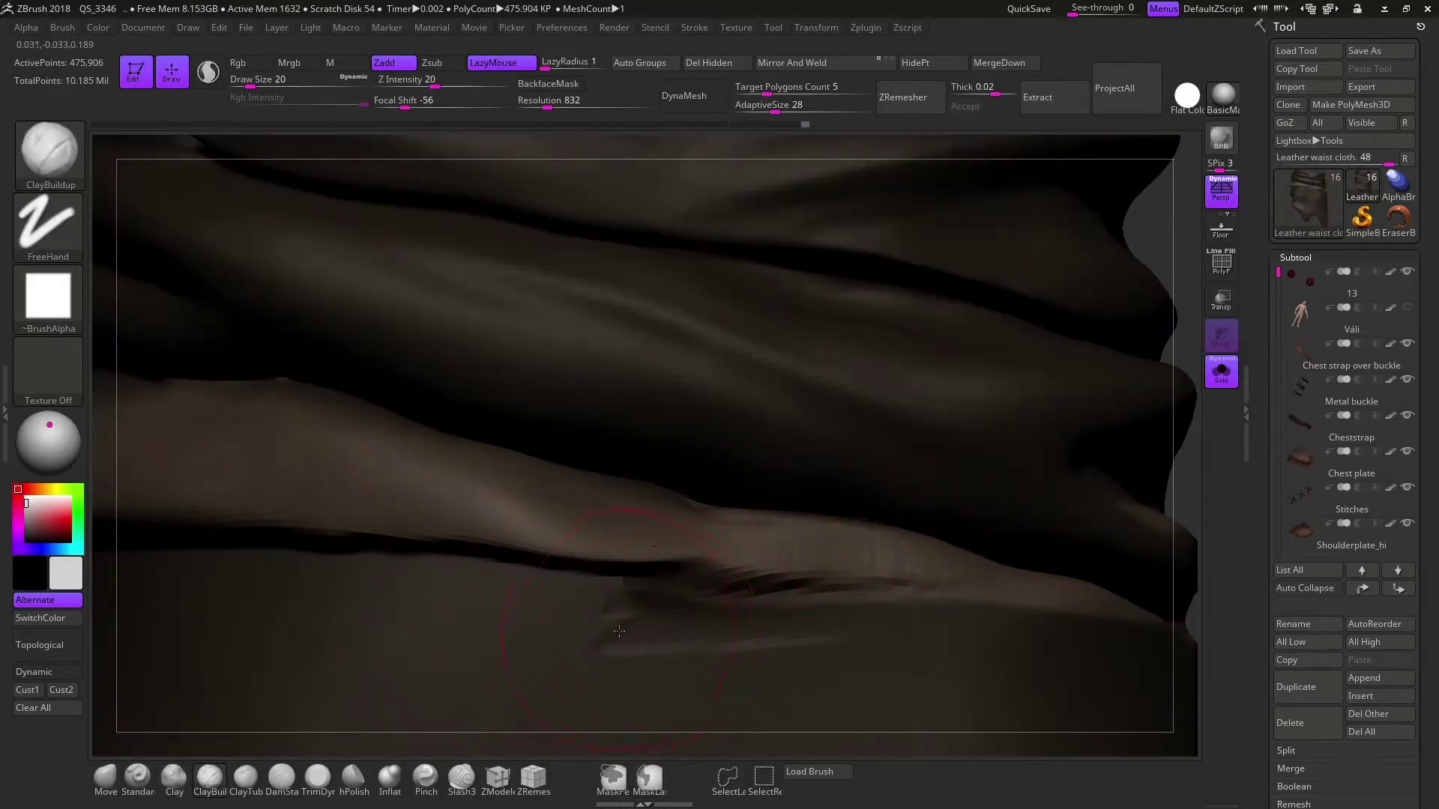
Smooth the lower fold's ridge and lasso-mask the lower cloth band above the belt
{"action": "left_click_drag", "start_coordinate": [525, 629], "coordinate": [610, 641], "text": "shift"}
{"action": "key", "text": "ctrl"}
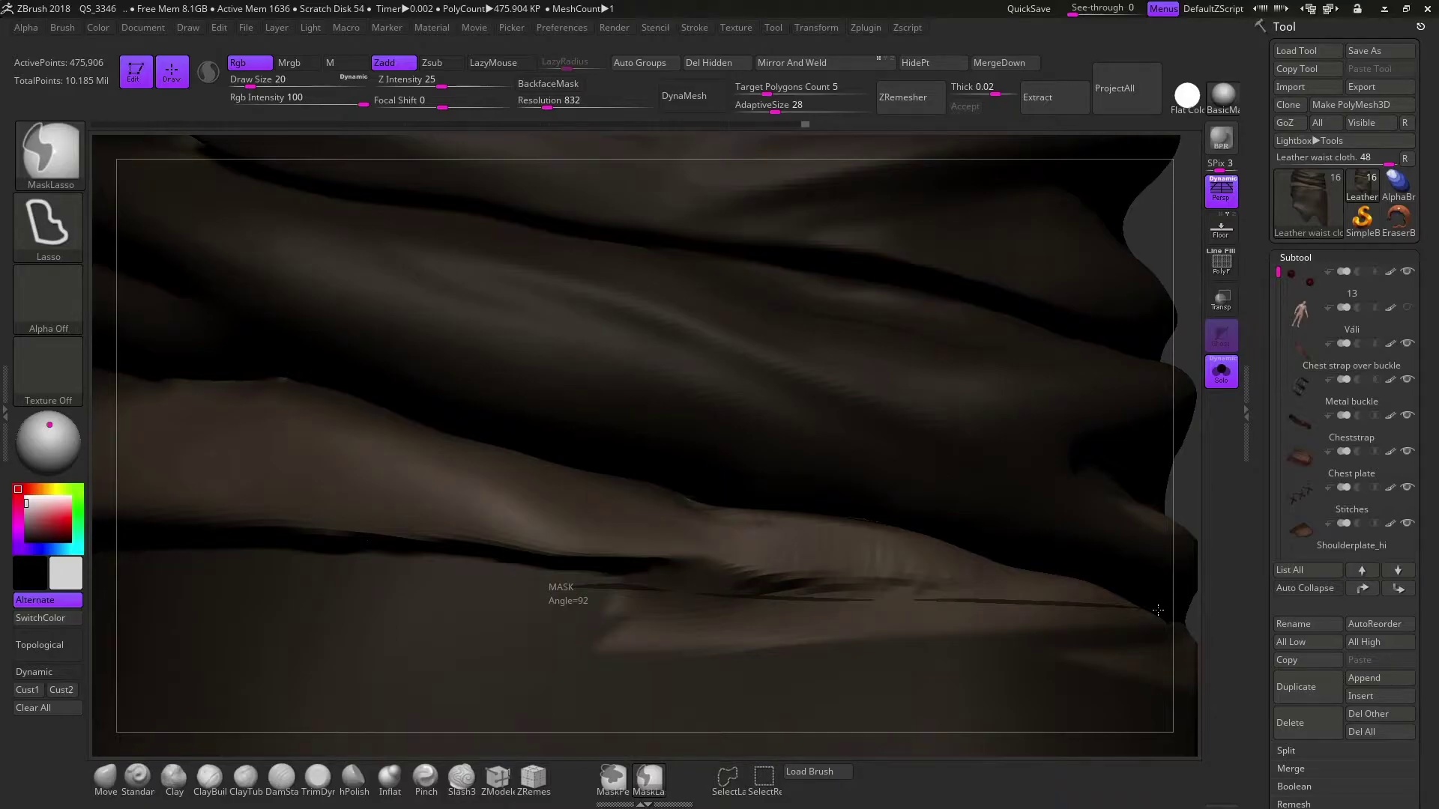
{"action": "left_click_drag", "start_coordinate": [1158, 610], "coordinate": [285, 742], "text": "ctrl"}
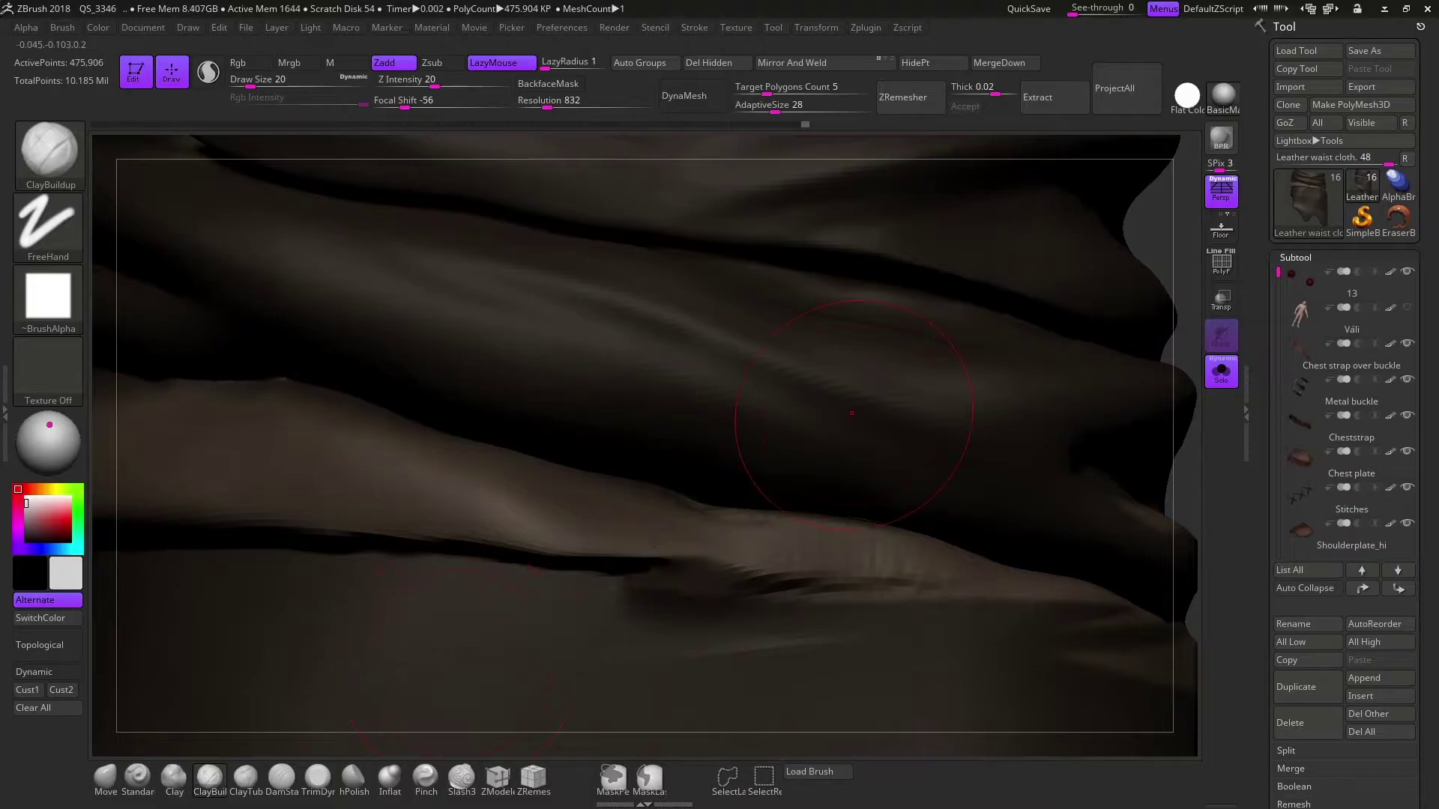
{"action": "left_click_drag", "start_coordinate": [517, 577], "coordinate": [1161, 678], "text": "ctrl"}
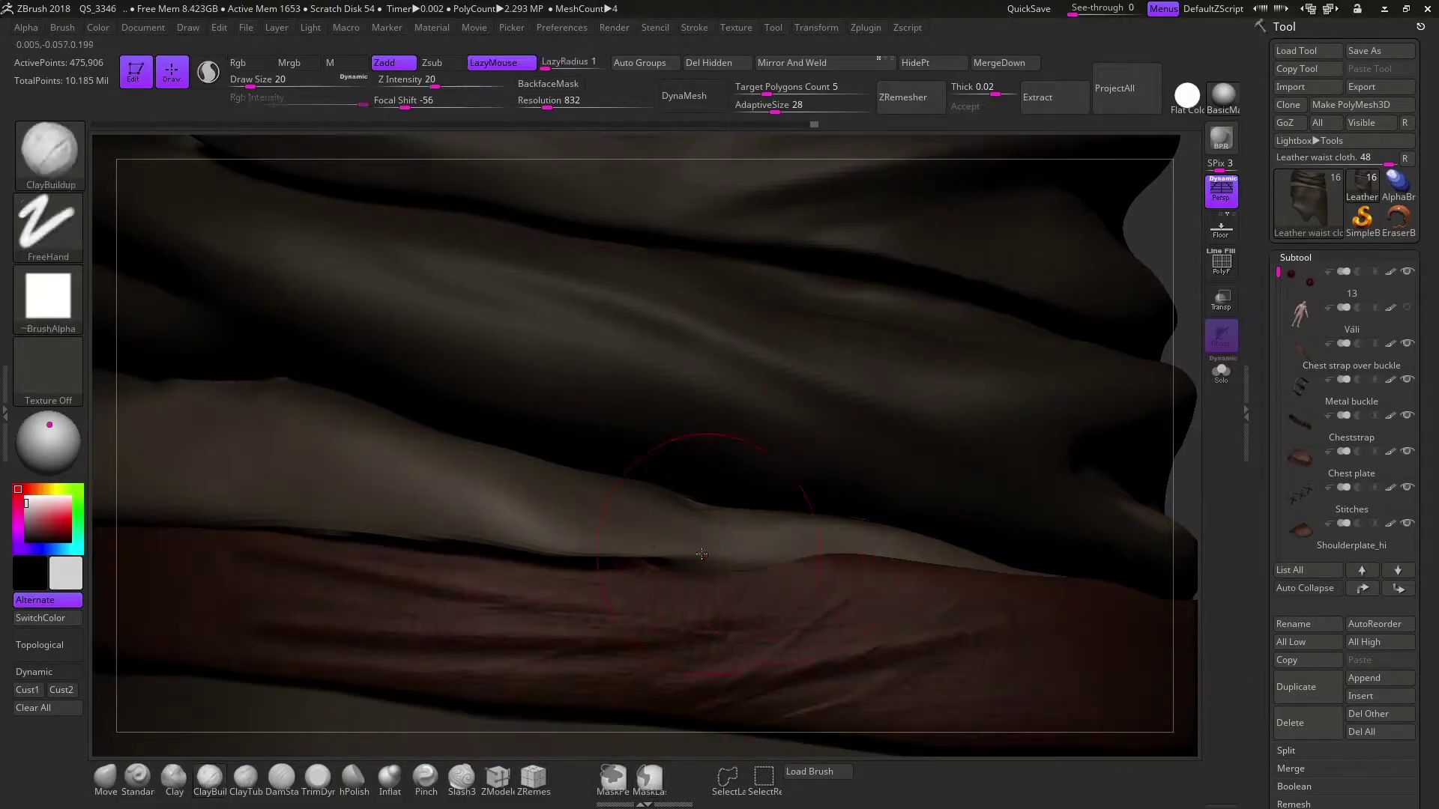
Set the brush size to 13 and build up ClayBuildup strokes along the lower fold
{"action": "key", "text": "b"}
{"action": "key", "text": "m"}
{"action": "key", "text": "v"}
{"action": "key", "text": "s"}
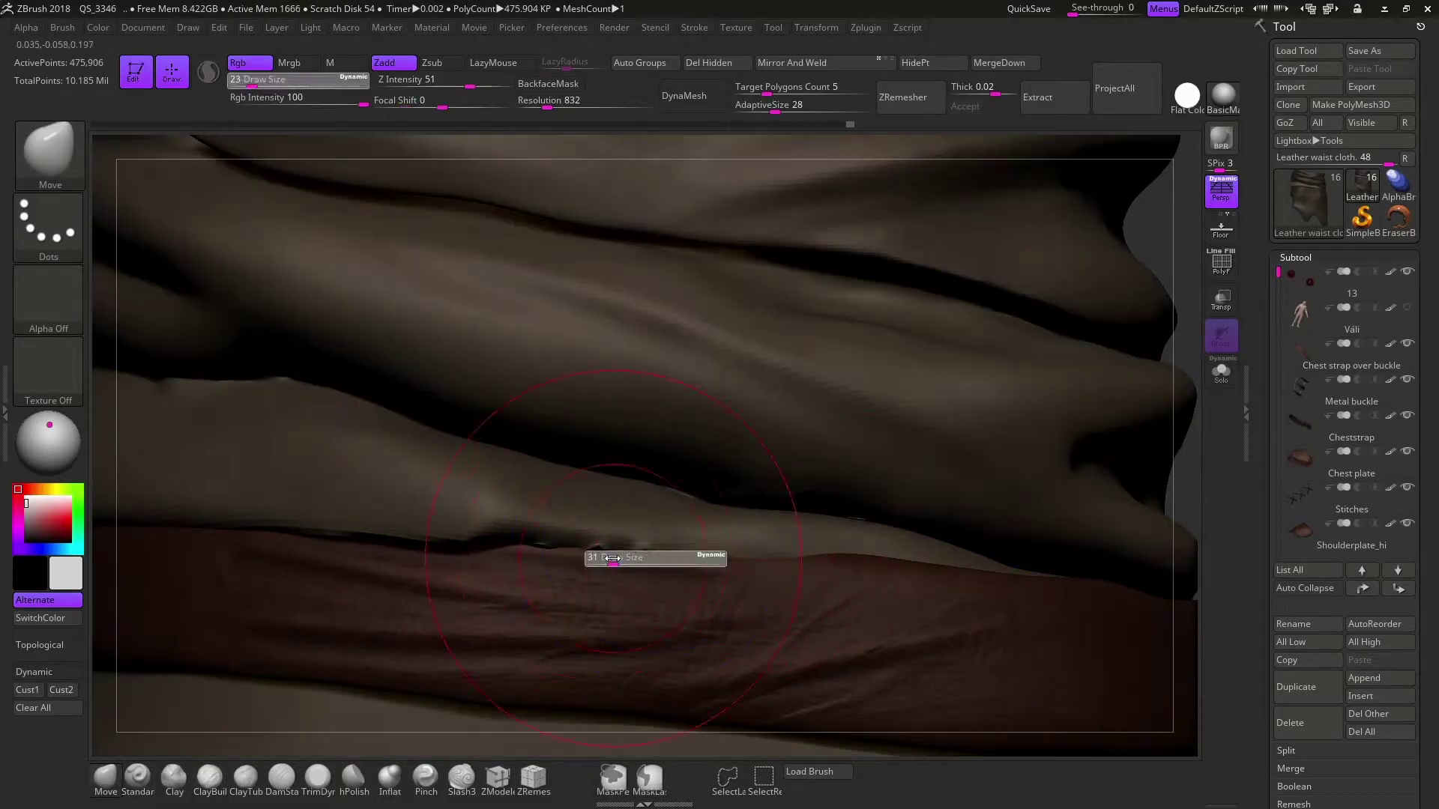
{"action": "left_click_drag", "start_coordinate": [612, 558], "coordinate": [591, 558]}
{"action": "left_click_drag", "start_coordinate": [750, 449], "coordinate": [966, 503], "text": "alt"}
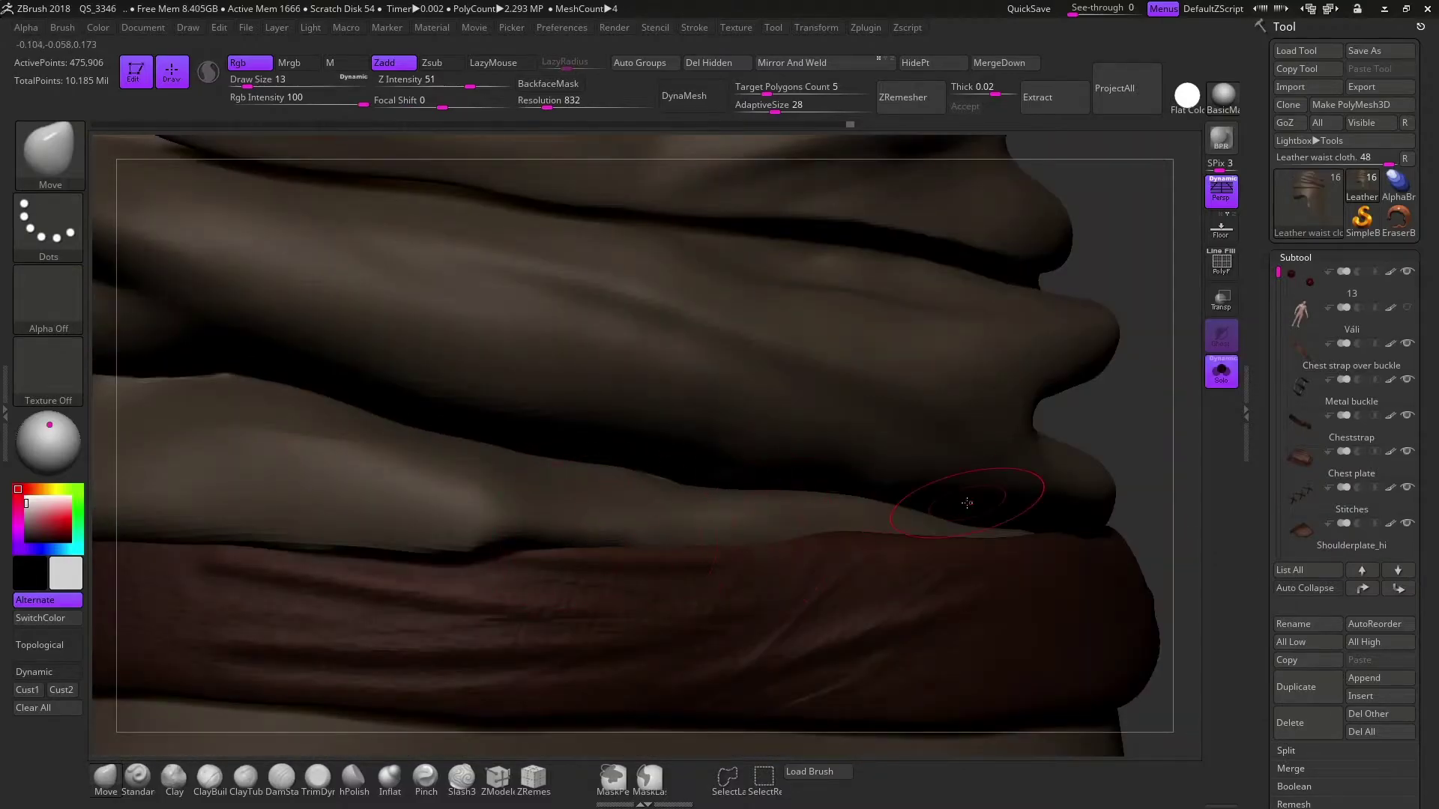
{"action": "key", "text": "b"}
{"action": "key", "text": "c"}
{"action": "key", "text": "b"}
{"action": "mouse_move", "coordinate": [385, 581]}
{"action": "left_mouse_down"}
{"action": "mouse_move", "coordinate": [1034, 581]}
{"action": "mouse_move", "coordinate": [851, 556]}
{"action": "left_mouse_up"}
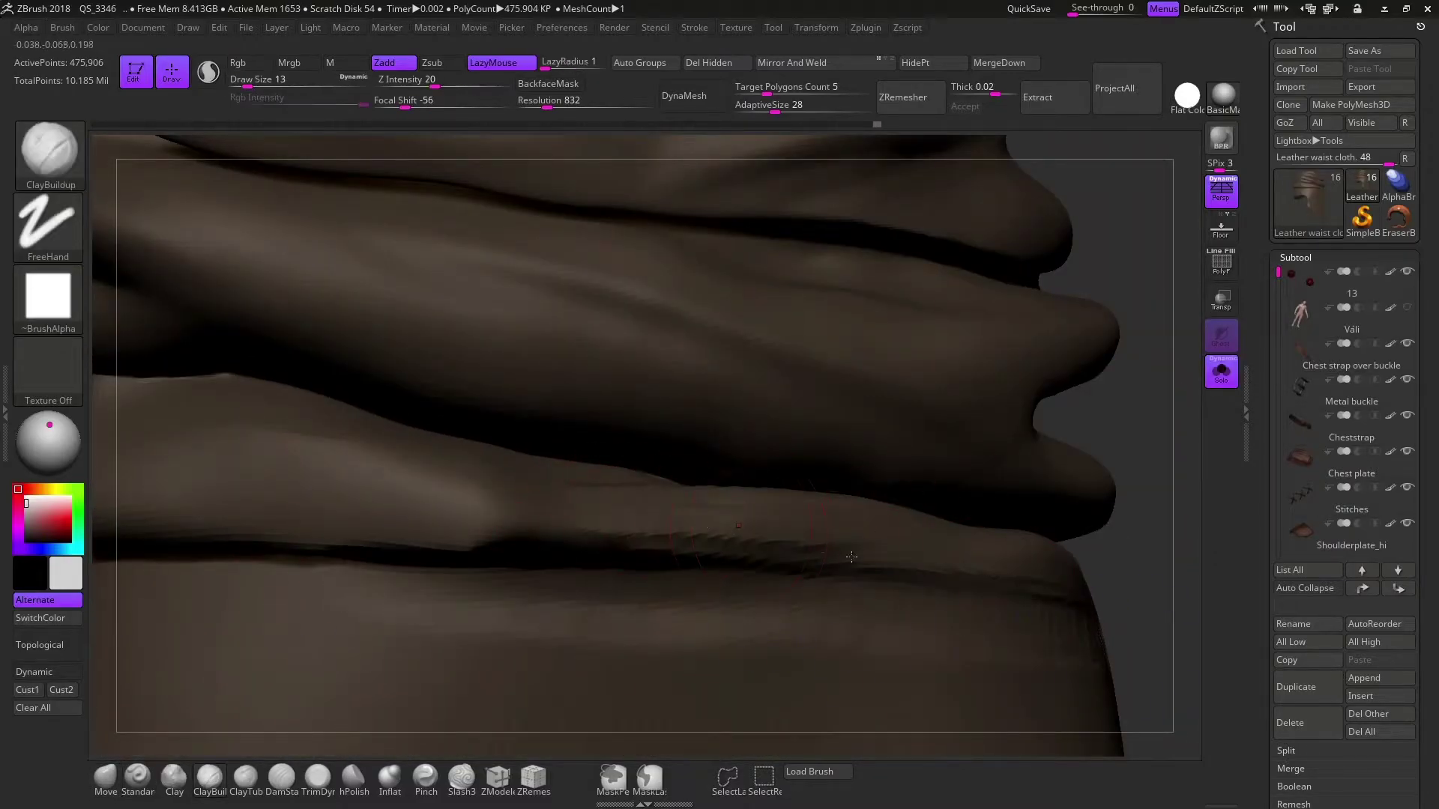
{"action": "left_click_drag", "start_coordinate": [676, 507], "coordinate": [1092, 588], "text": "alt"}
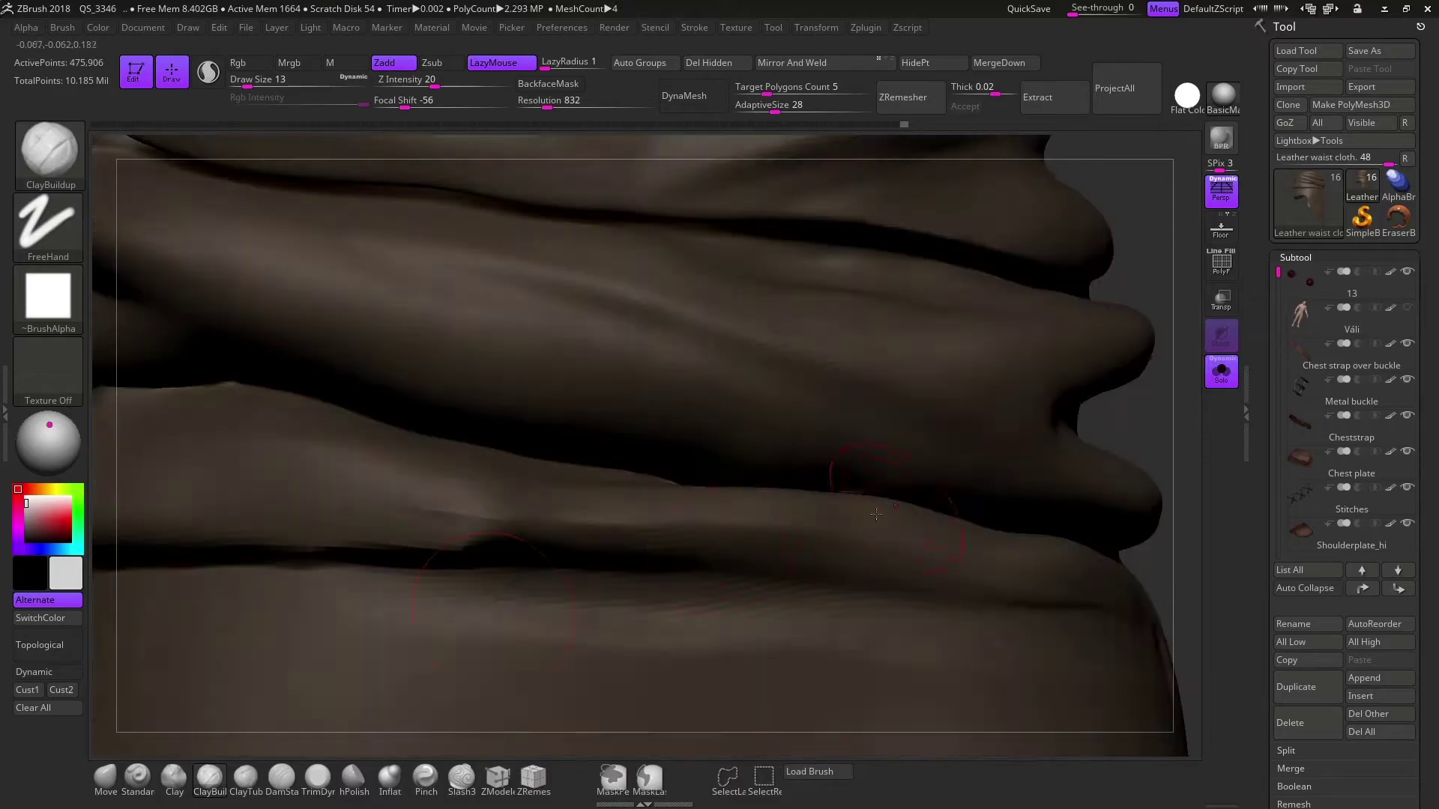
Switch to the Move brush at size 25 and view the fold from a close side angle
{"action": "key", "text": "b"}
{"action": "key", "text": "m"}
{"action": "key", "text": "v"}
{"action": "key", "text": "s"}
{"action": "left_click_drag", "start_coordinate": [828, 578], "coordinate": [855, 577]}
{"action": "mouse_move", "coordinate": [722, 572]}
{"action": "left_mouse_down"}
{"action": "mouse_move", "coordinate": [743, 470]}
{"action": "mouse_move", "coordinate": [569, 449]}
{"action": "mouse_move", "coordinate": [330, 471]}
{"action": "left_mouse_up"}
Carve the main crease into the waist cloth and sharpen it upward with a smaller brush
{"action": "key", "text": "b"}
{"action": "key", "text": "d"}
{"action": "key", "text": "s"}
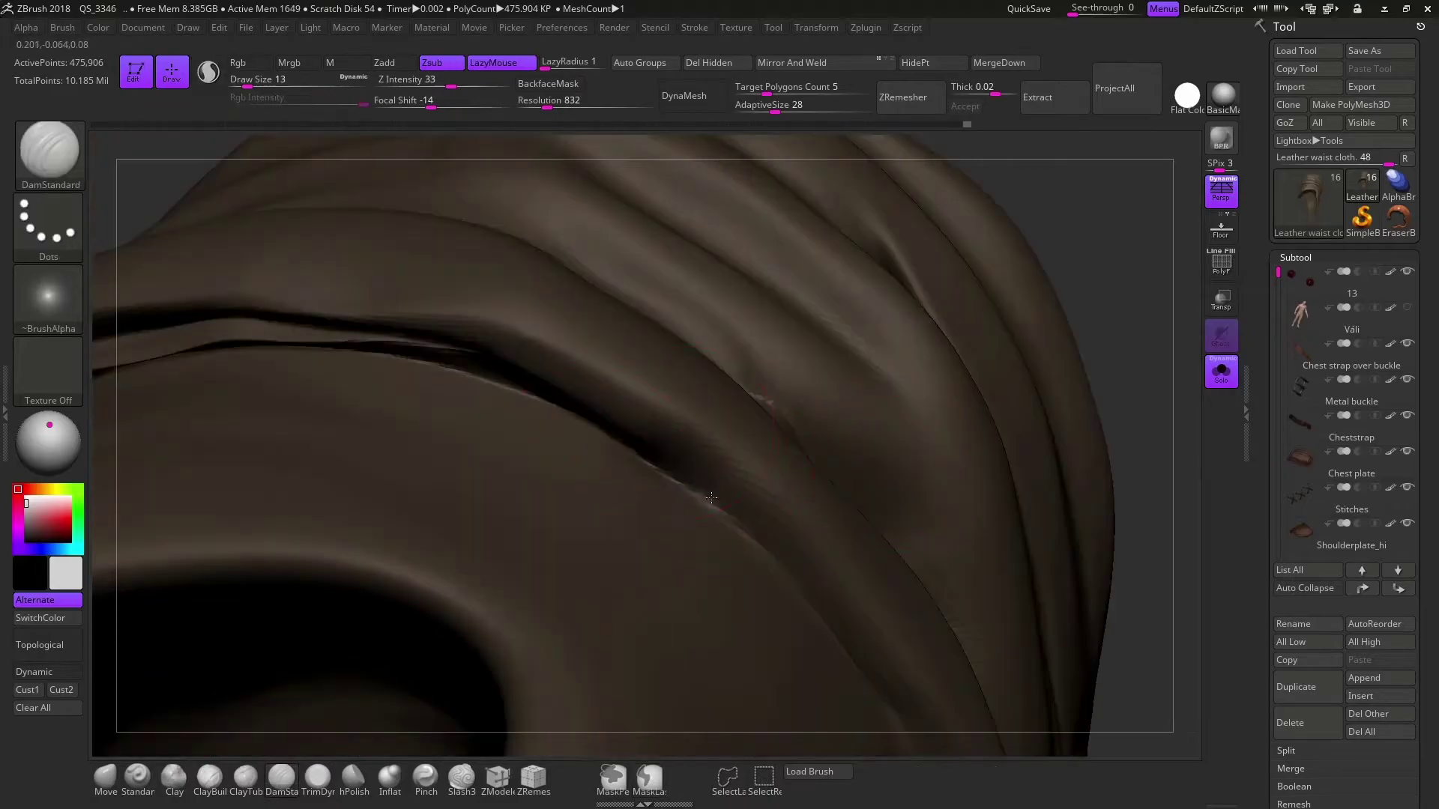
{"action": "mouse_move", "coordinate": [626, 432]}
{"action": "left_mouse_down"}
{"action": "mouse_move", "coordinate": [1172, 678]}
{"action": "mouse_move", "coordinate": [138, 718]}
{"action": "mouse_move", "coordinate": [299, 525]}
{"action": "mouse_move", "coordinate": [466, 446]}
{"action": "left_mouse_up"}
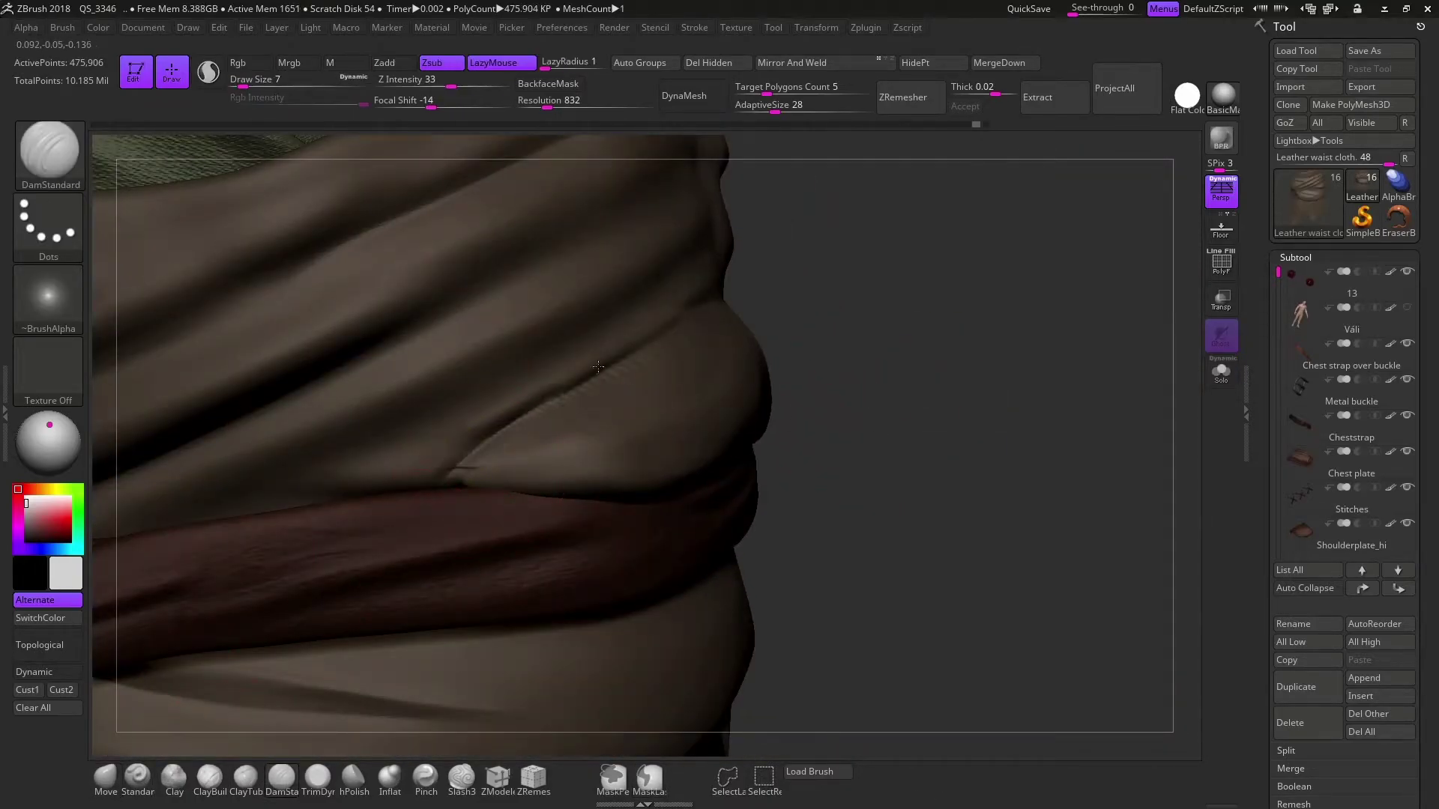
{"action": "key", "text": "b"}
{"action": "key", "text": "s"}
{"action": "key", "text": "t"}
{"action": "key", "text": "bracketleft"}
{"action": "mouse_move", "coordinate": [428, 507]}
{"action": "left_mouse_down"}
{"action": "mouse_move", "coordinate": [575, 380]}
{"action": "mouse_move", "coordinate": [623, 382]}
{"action": "left_mouse_up"}
{"action": "key", "text": "bracketright"}
Try the Move, ClayBuildup and Standard brushes while orbiting around the waist-cloth fold
{"action": "right_click_drag", "start_coordinate": [630, 371], "coordinate": [791, 372]}
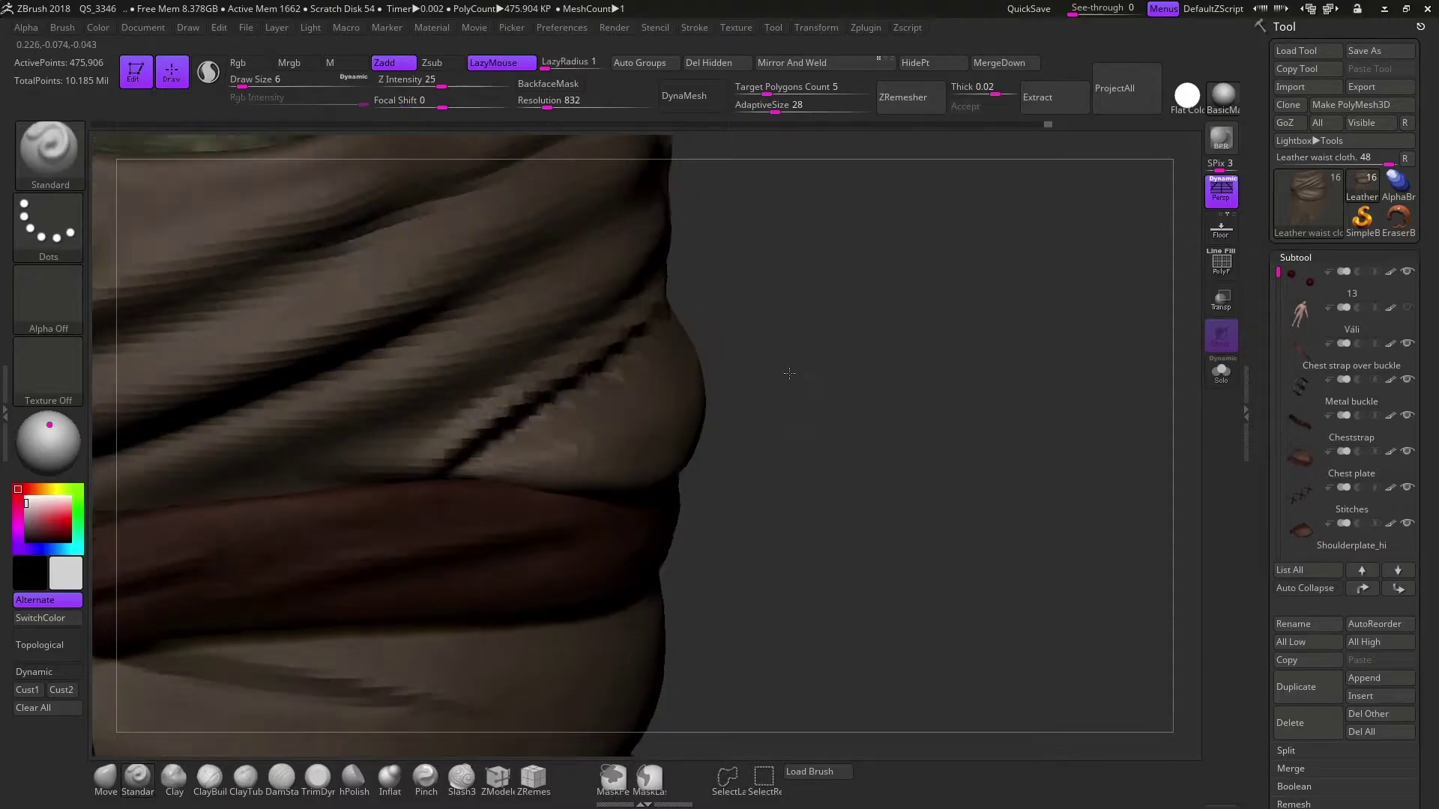
{"action": "key", "text": "b"}
{"action": "key", "text": "m"}
{"action": "key", "text": "v"}
{"action": "mouse_move", "coordinate": [759, 488]}
{"action": "right_mouse_down", "text": "ctrl"}
{"action": "mouse_move", "coordinate": [618, 455]}
{"action": "mouse_move", "coordinate": [607, 472]}
{"action": "mouse_move", "coordinate": [621, 506]}
{"action": "right_mouse_up", "text": "ctrl"}
{"action": "key", "text": "b"}
{"action": "key", "text": "c"}
{"action": "key", "text": "b"}
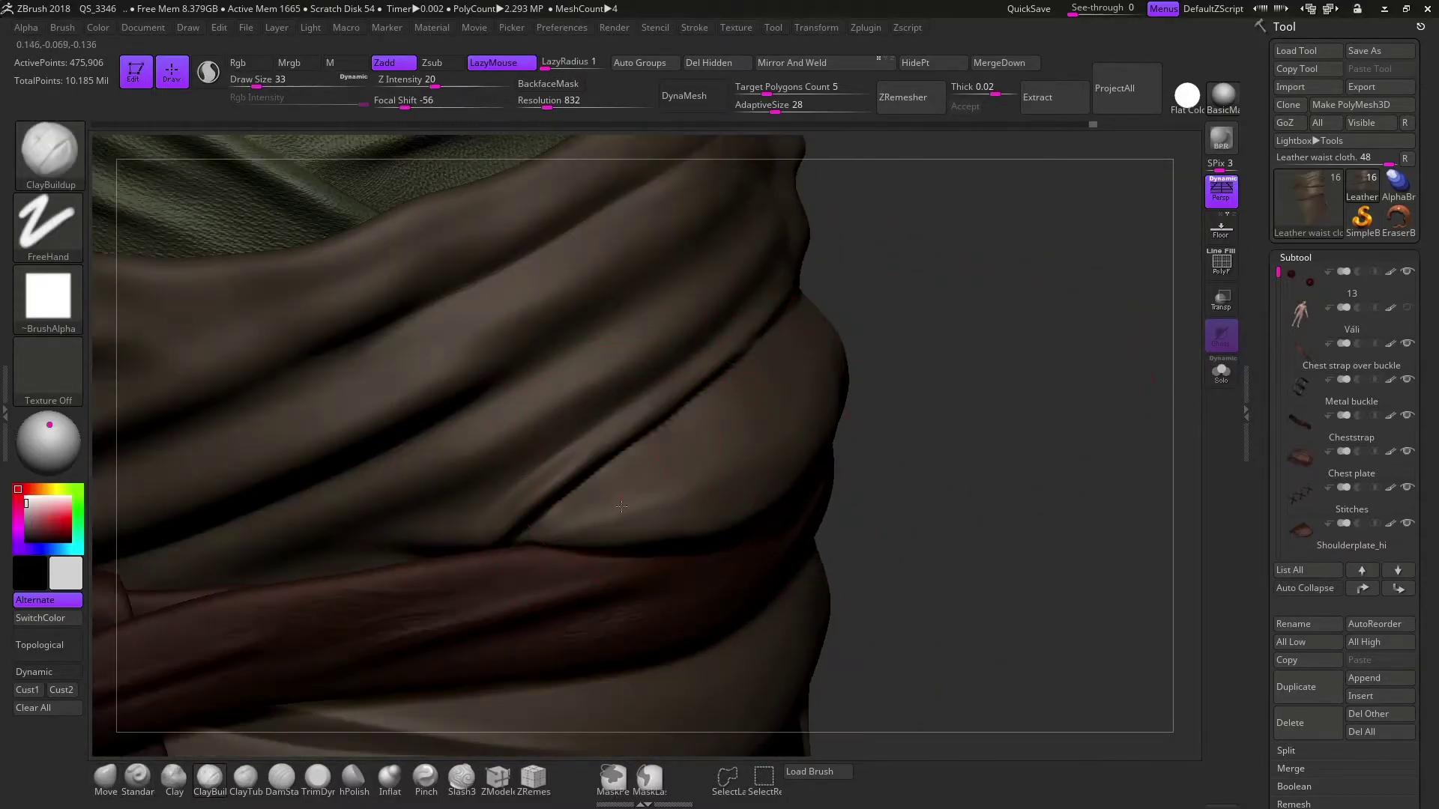
{"action": "right_click_drag", "start_coordinate": [804, 425], "coordinate": [987, 344]}
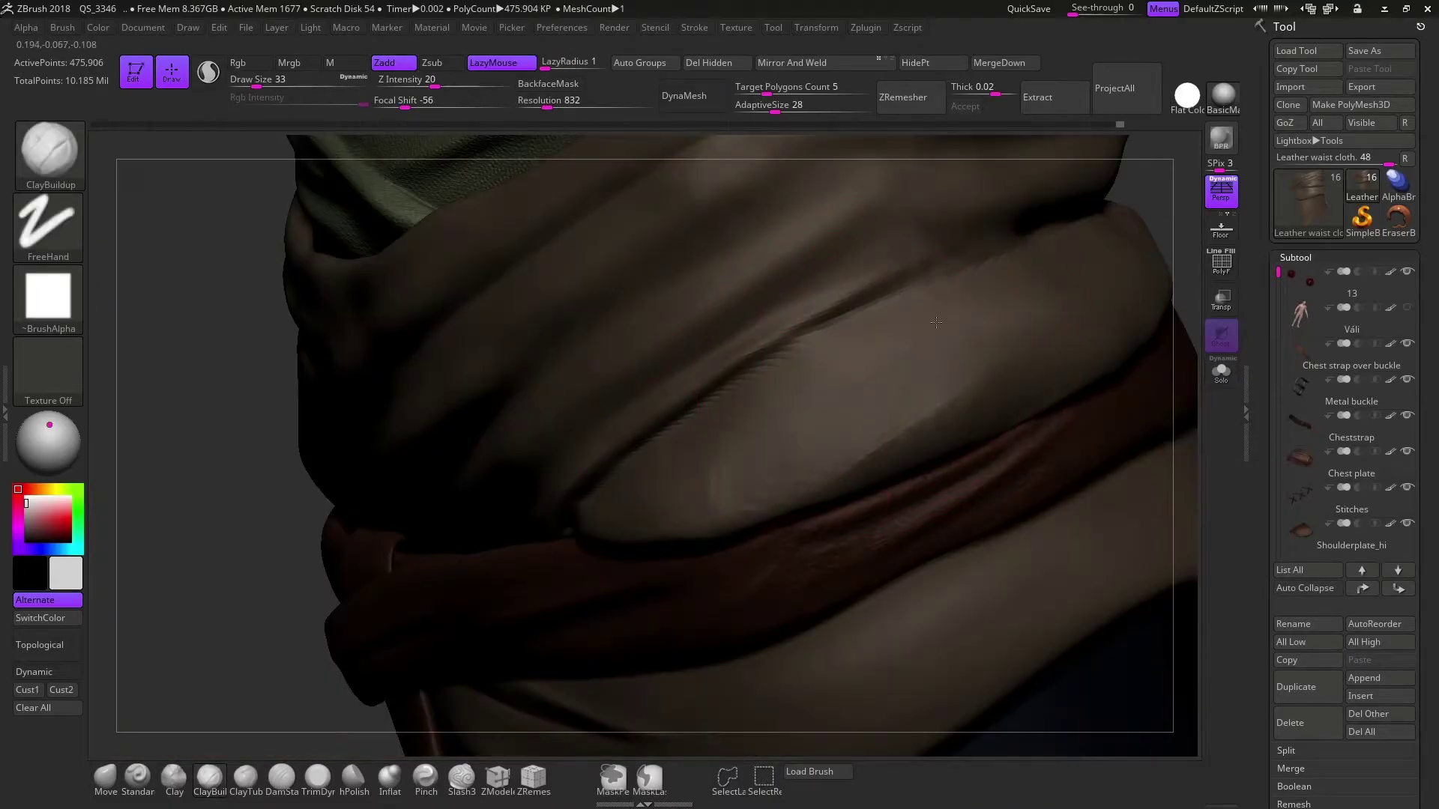
{"action": "key", "text": "b"}
{"action": "key", "text": "s"}
{"action": "key", "text": "t"}
{"action": "right_click_drag", "start_coordinate": [215, 642], "coordinate": [633, 453]}
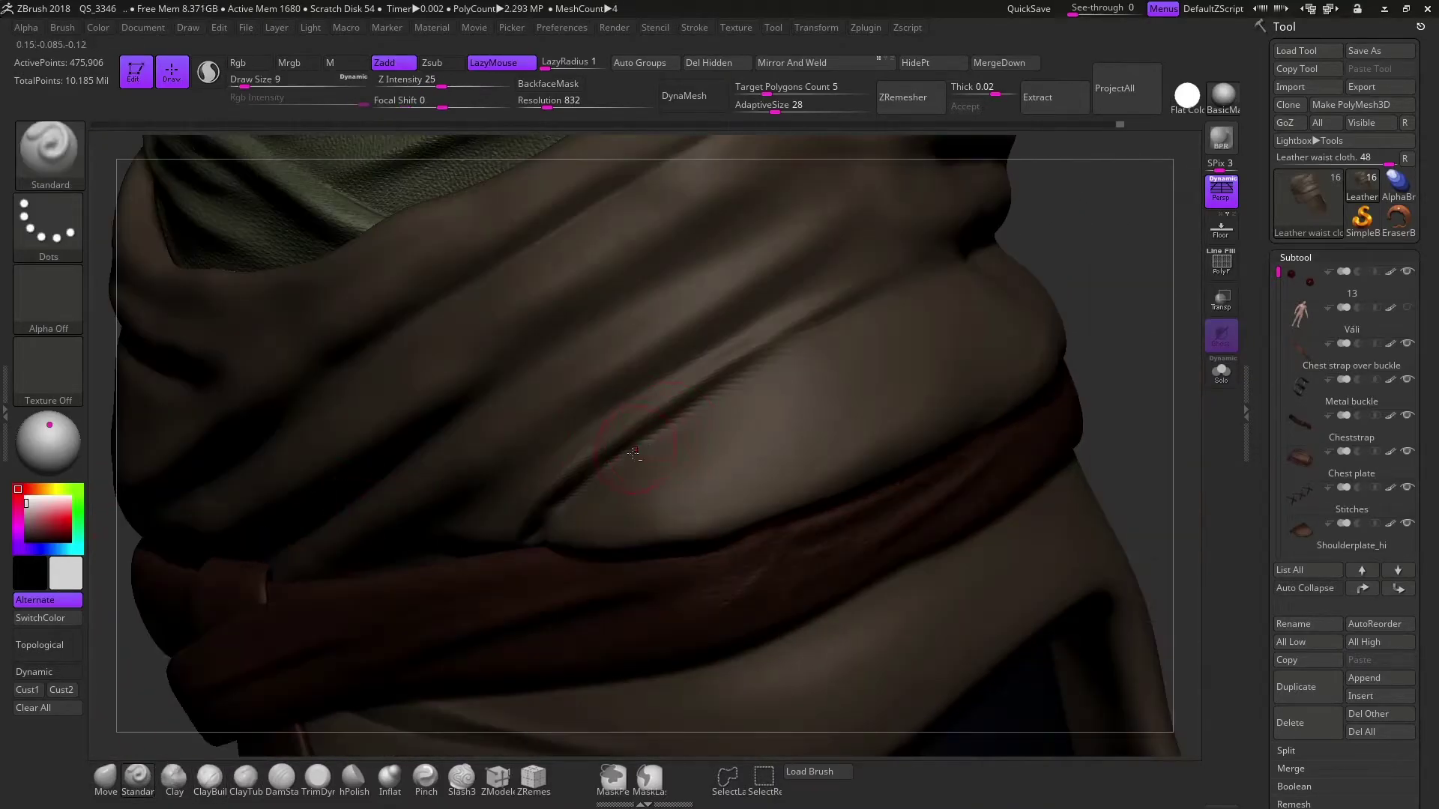
{"action": "mouse_move", "coordinate": [717, 362]}
{"action": "right_mouse_down"}
{"action": "mouse_move", "coordinate": [1060, 330]}
{"action": "mouse_move", "coordinate": [645, 420]}
{"action": "mouse_move", "coordinate": [740, 371]}
{"action": "mouse_move", "coordinate": [1117, 410]}
{"action": "mouse_move", "coordinate": [675, 450]}
{"action": "right_mouse_up"}
Build up clay along the fold with ClayBuildup
{"action": "key", "text": "s"}
{"action": "left_click", "coordinate": [209, 779]}
{"action": "right_click_drag", "start_coordinate": [375, 600], "coordinate": [289, 663]}
{"action": "left_click_drag", "start_coordinate": [750, 360], "coordinate": [600, 333]}
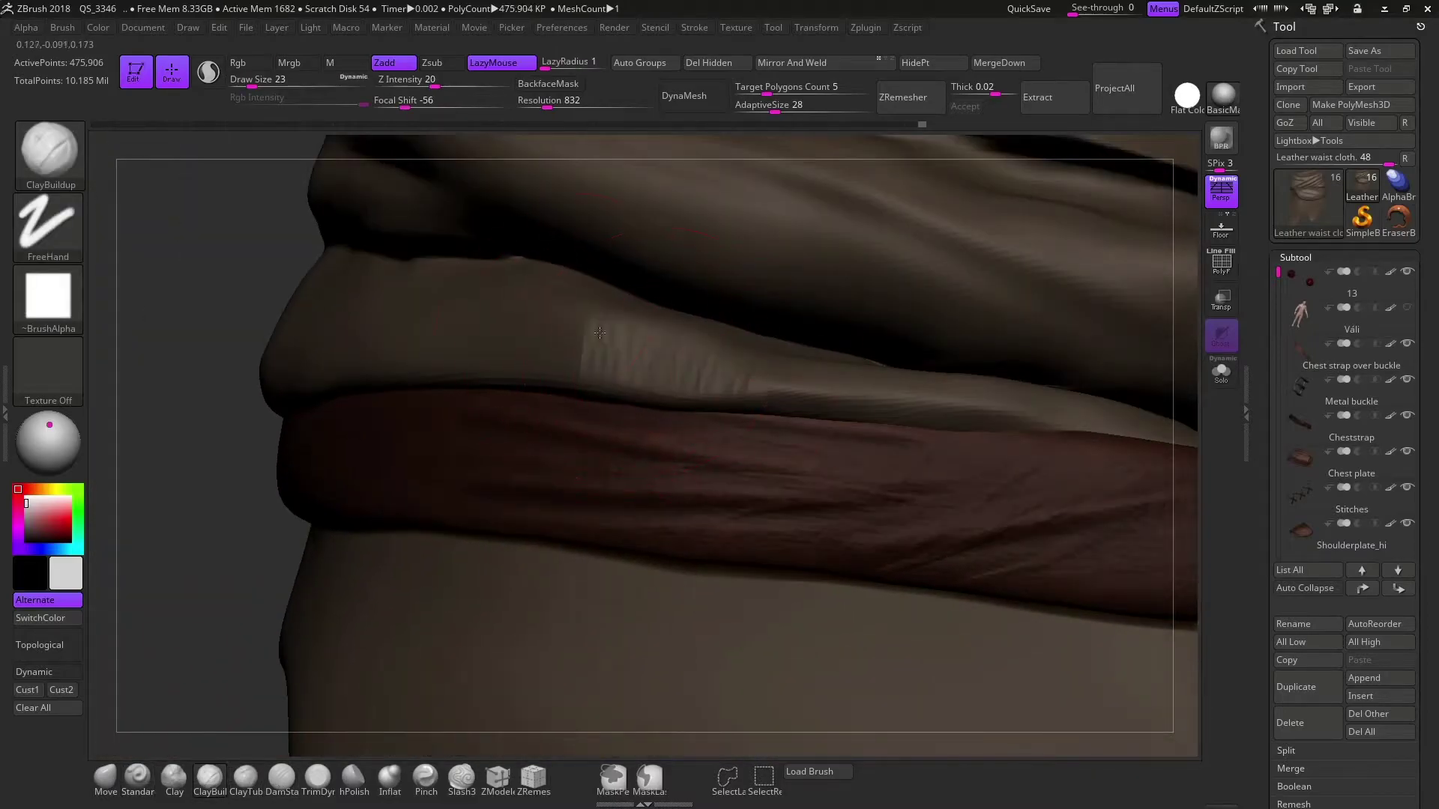
{"action": "right_click_drag", "start_coordinate": [862, 366], "coordinate": [587, 473]}
Sculpt a new crease into the cloth fold using ClayBuildup and Move brushes
{"action": "key", "text": "b"}
{"action": "key", "text": "m"}
{"action": "key", "text": "v"}
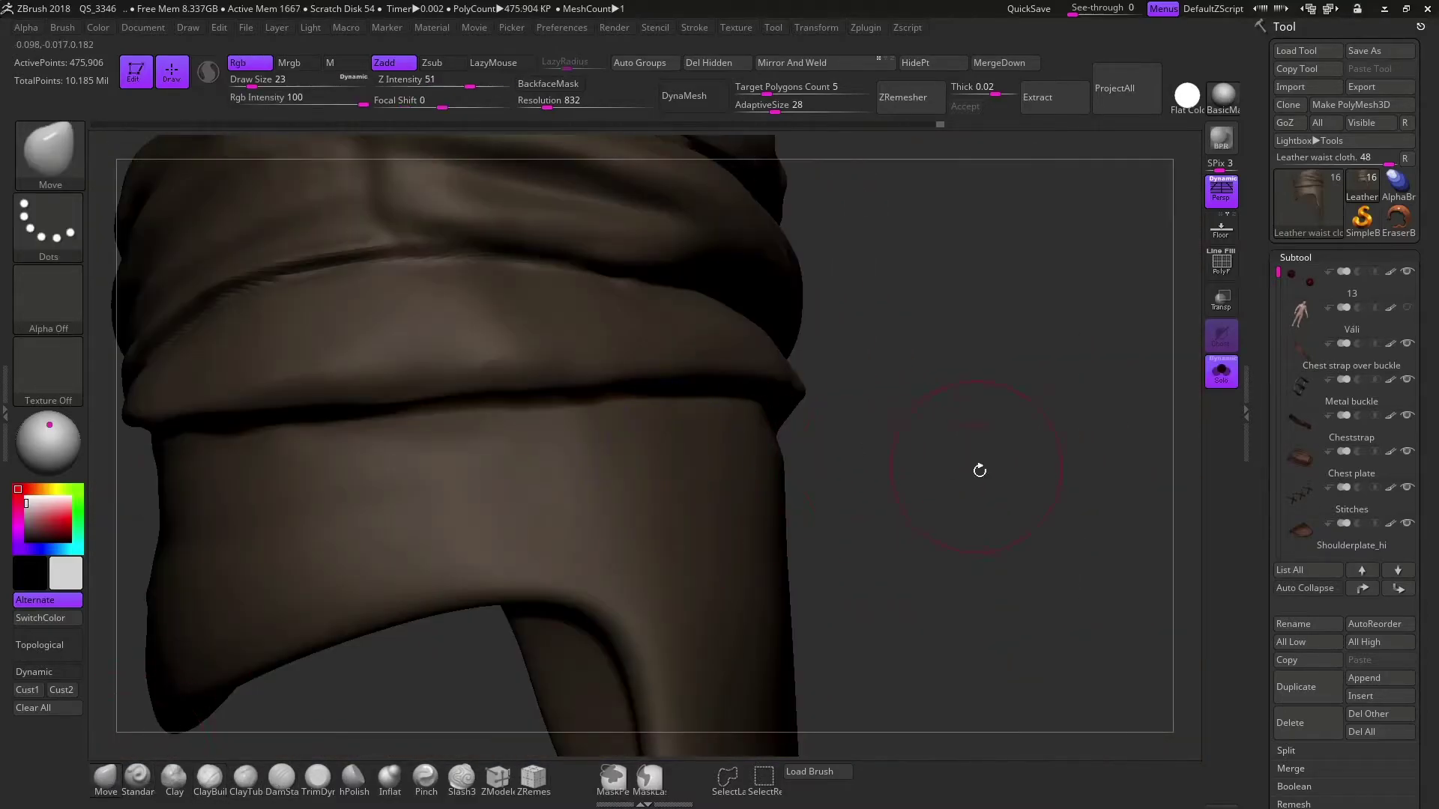
{"action": "mouse_move", "coordinate": [977, 469]}
{"action": "right_mouse_down"}
{"action": "mouse_move", "coordinate": [849, 410]}
{"action": "mouse_move", "coordinate": [749, 449]}
{"action": "mouse_move", "coordinate": [824, 420]}
{"action": "right_mouse_up"}
{"action": "key", "text": "b"}
{"action": "key", "text": "c"}
{"action": "key", "text": "b"}
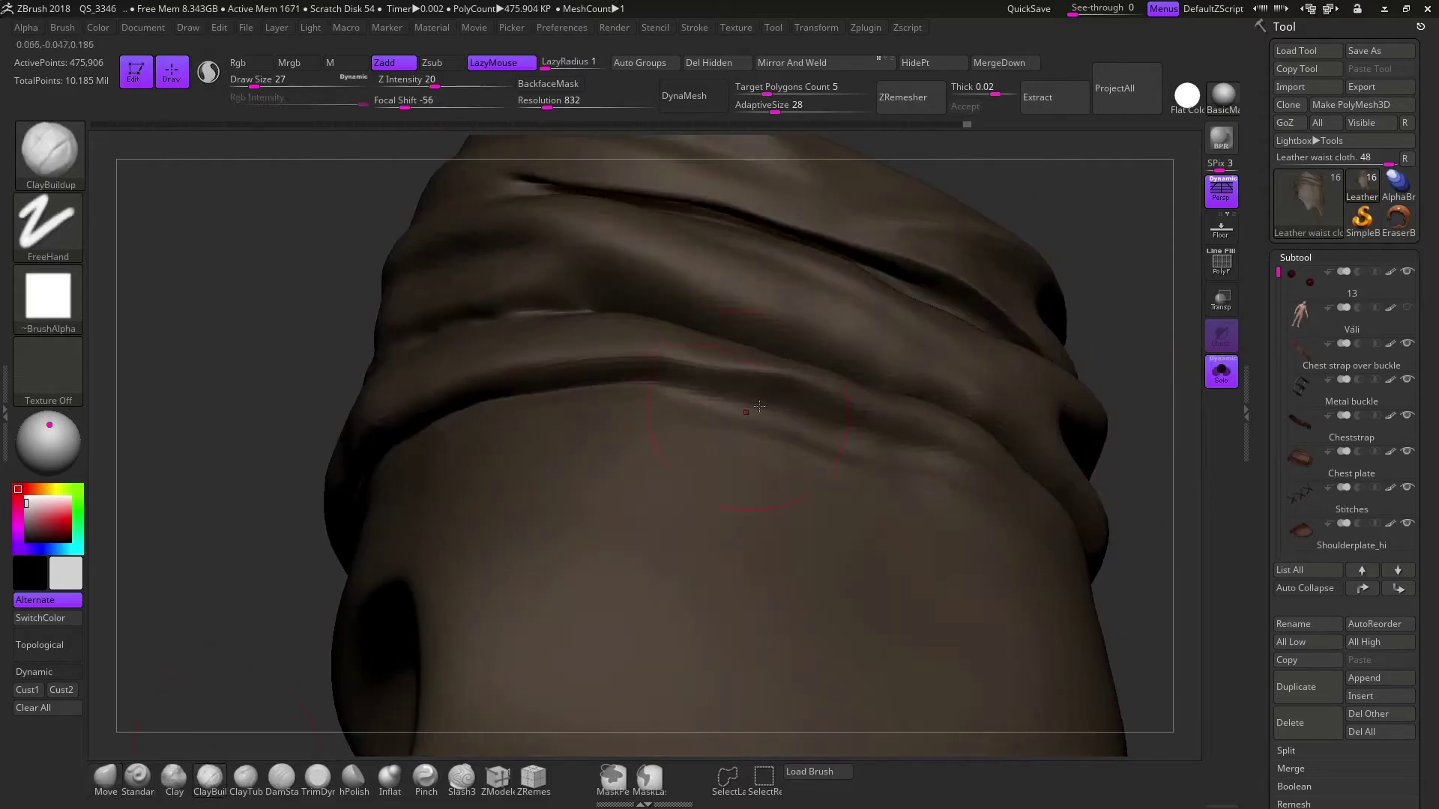
{"action": "mouse_move", "coordinate": [676, 375]}
{"action": "left_mouse_down"}
{"action": "mouse_move", "coordinate": [900, 435]}
{"action": "mouse_move", "coordinate": [789, 388]}
{"action": "left_mouse_up"}
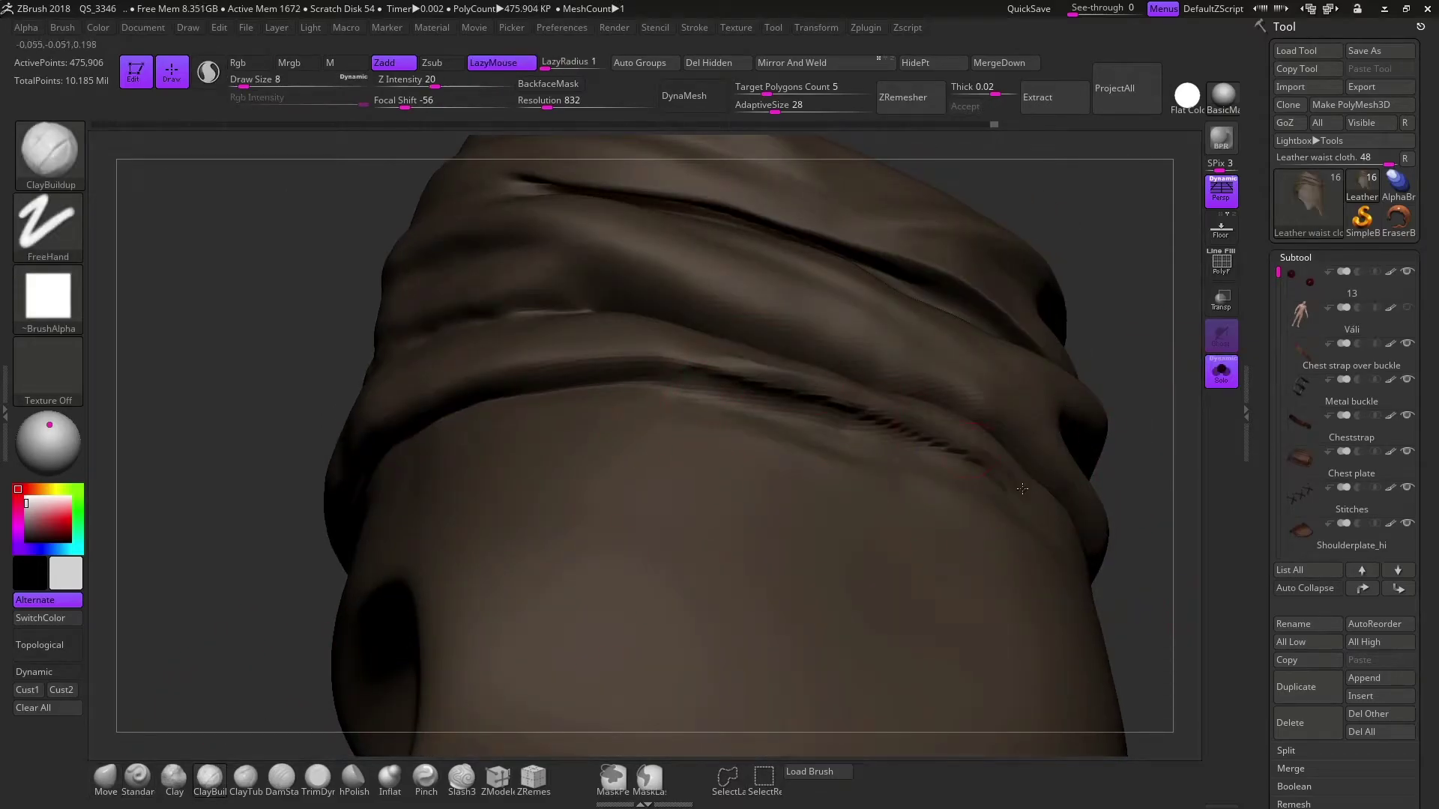
{"action": "right_click_drag", "start_coordinate": [1022, 489], "coordinate": [246, 601]}
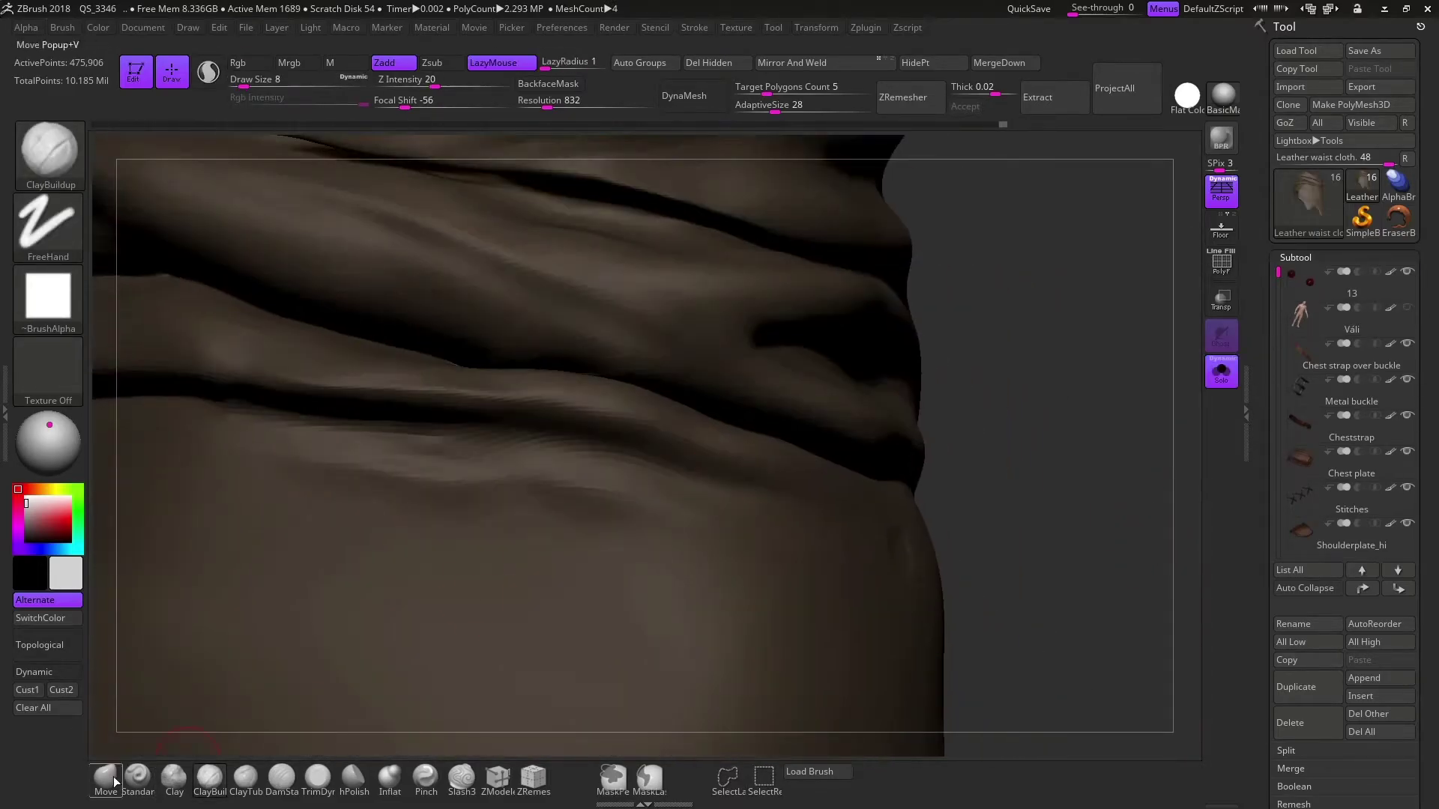
{"action": "left_click", "coordinate": [114, 782]}
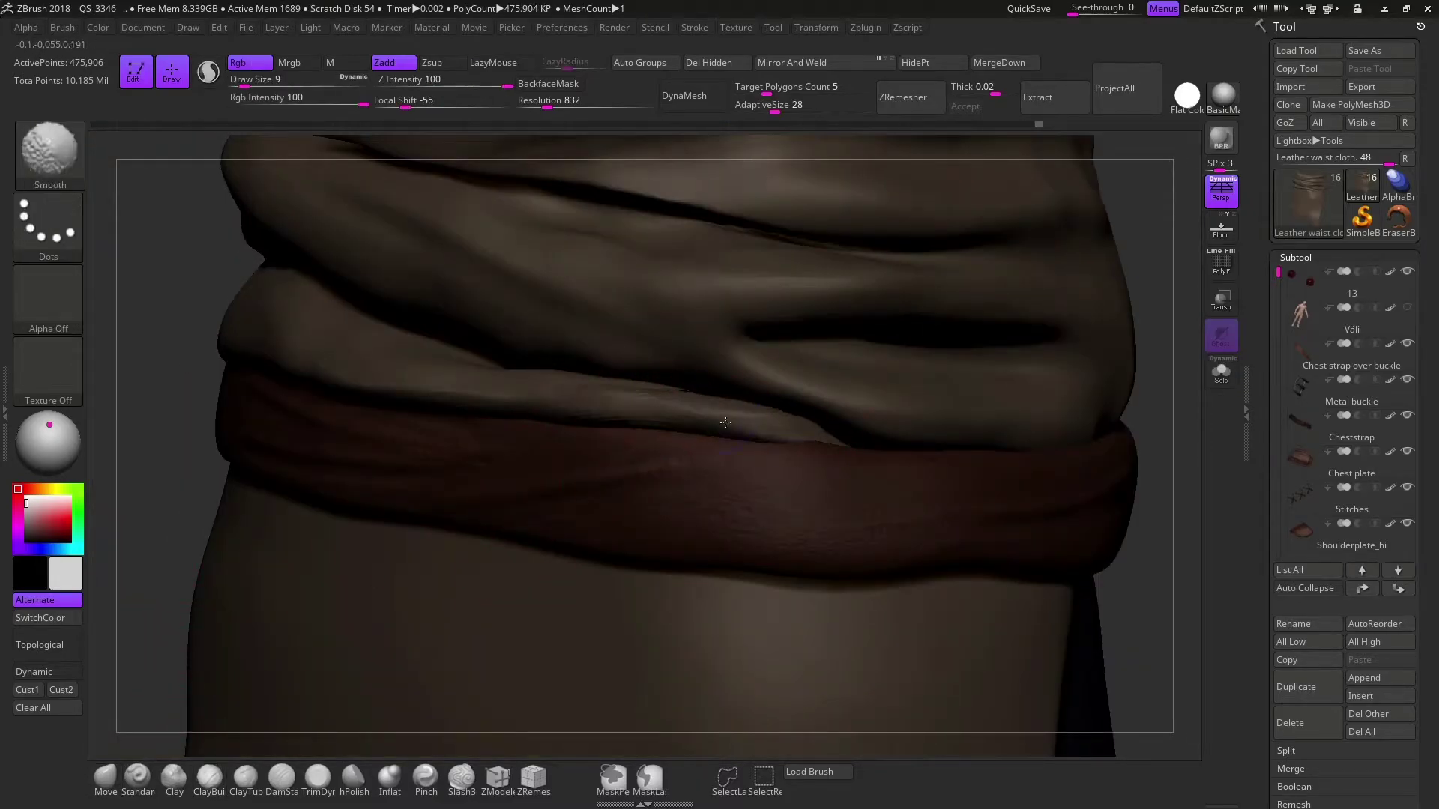
{"action": "right_click_drag", "start_coordinate": [812, 419], "coordinate": [495, 461]}
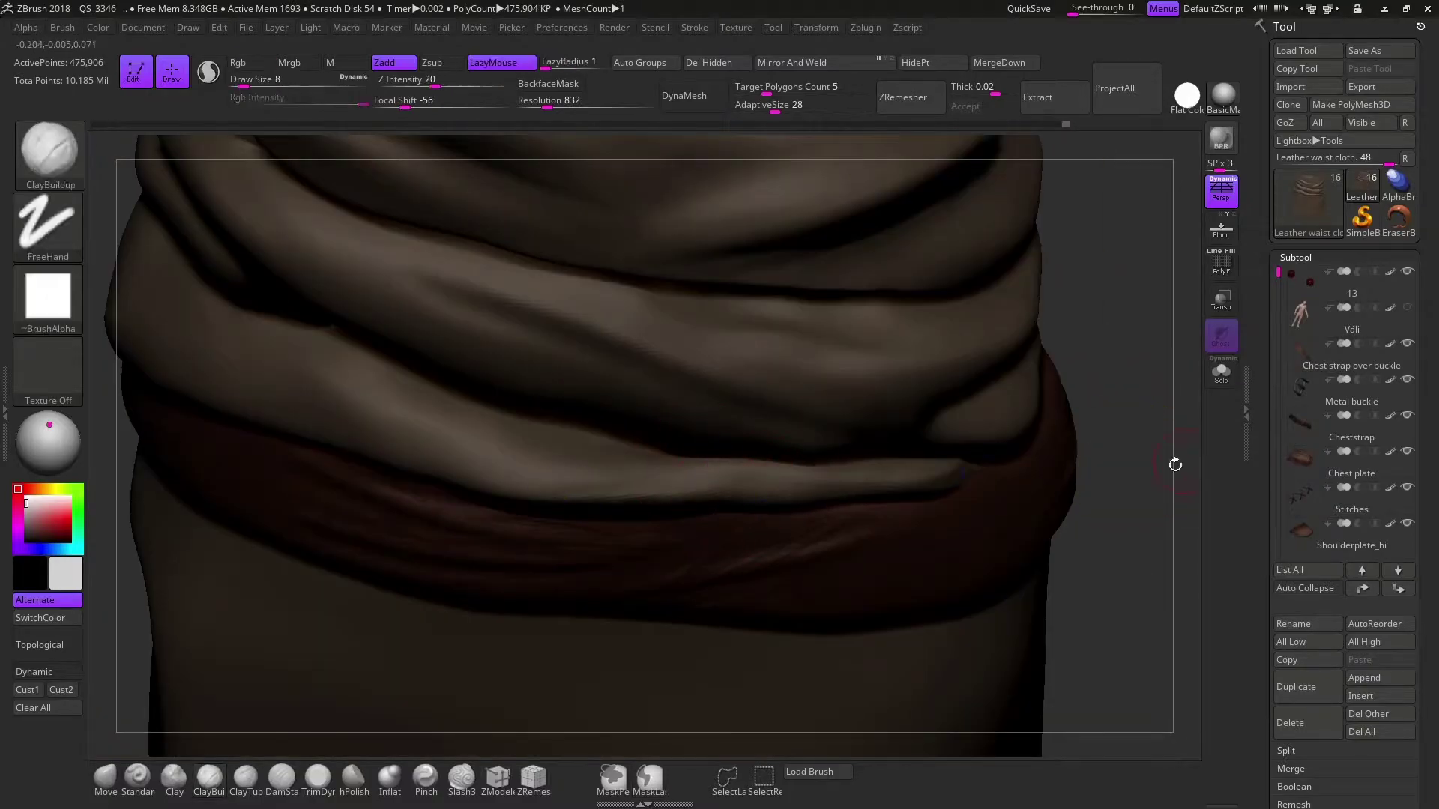
{"action": "left_click_drag", "start_coordinate": [1172, 463], "coordinate": [1004, 480], "text": "shift"}
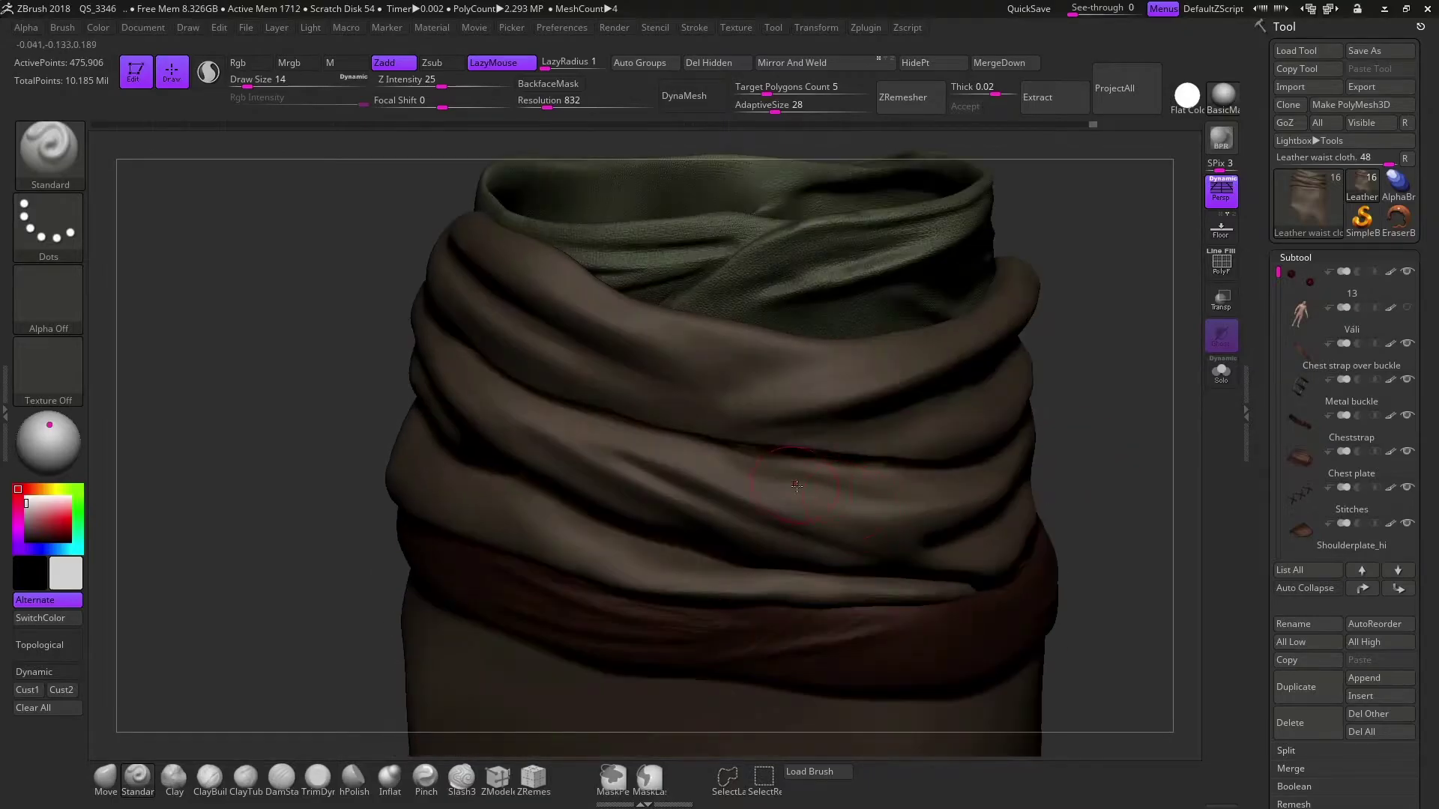
Smooth the cloth folds and top opening at brush sizes 5 and 7
{"action": "type", "text": "s"}
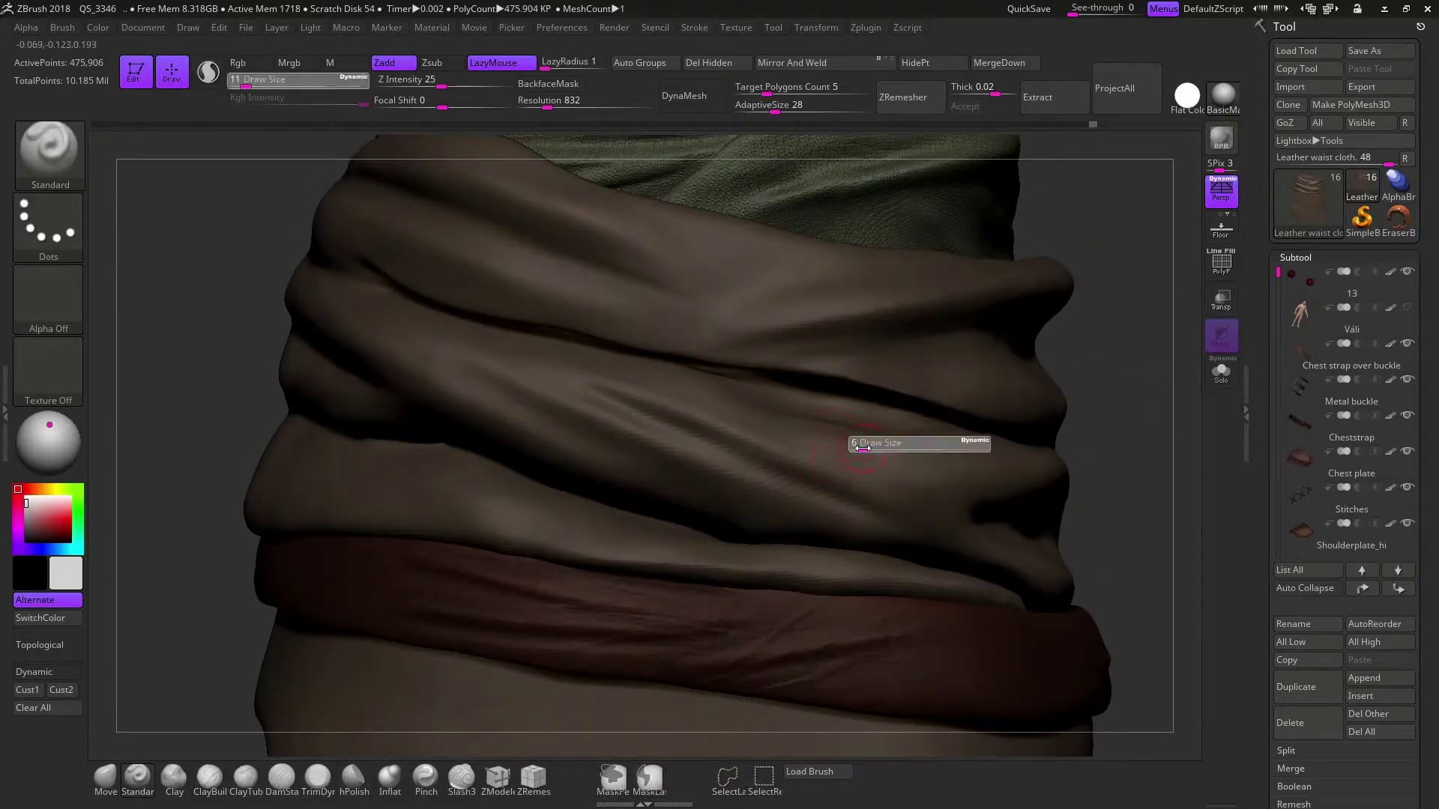
{"action": "type", "text": "5"}
{"action": "left_click_drag", "start_coordinate": [1108, 405], "coordinate": [1105, 418]}
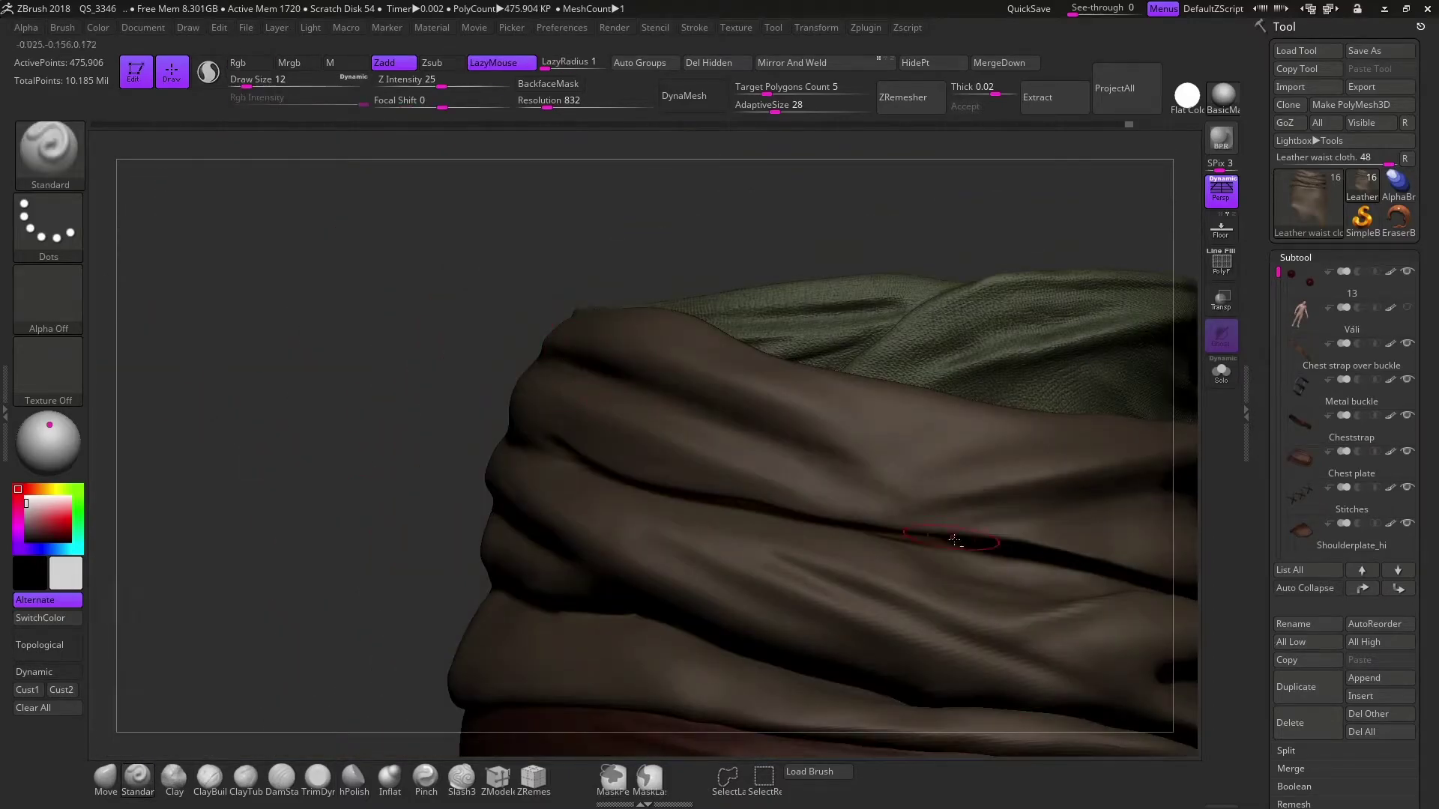
{"action": "left_click_drag", "start_coordinate": [248, 464], "coordinate": [565, 534]}
{"action": "key", "text": "shift"}
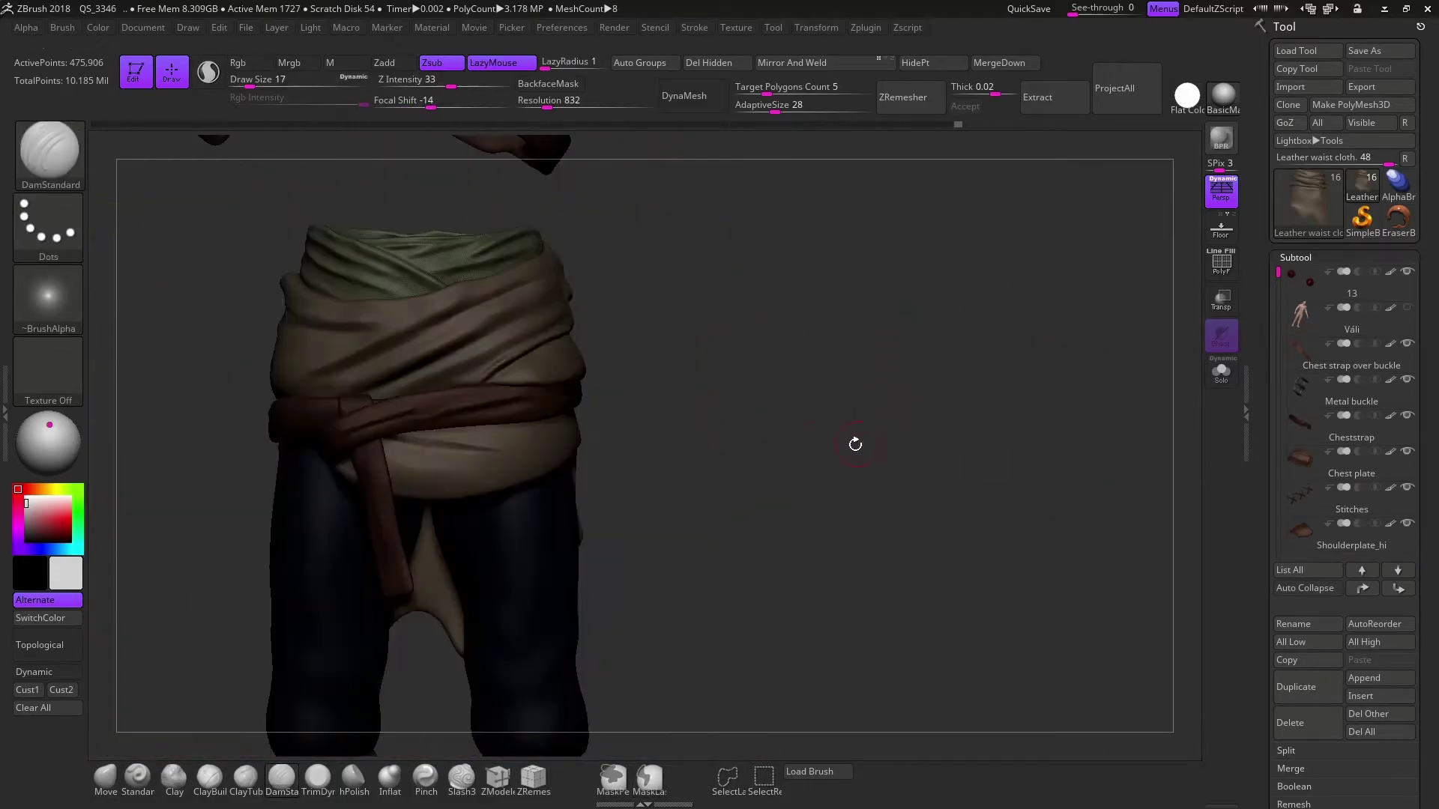
{"action": "type", "text": "s7"}
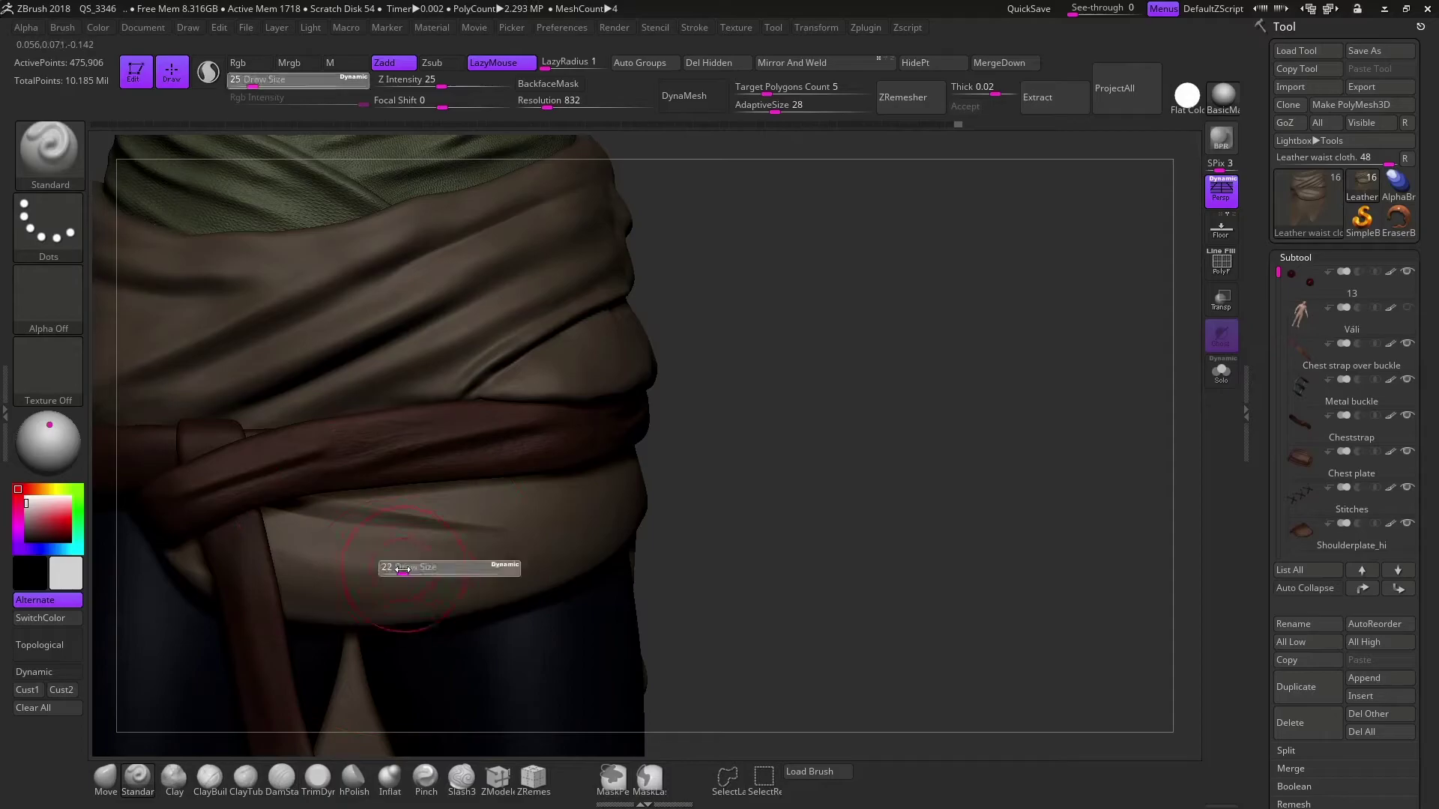
Turn Solo off to check the folds against belt and trousers, then reselect the waist cloth
{"action": "key", "text": "shift+alt+s"}
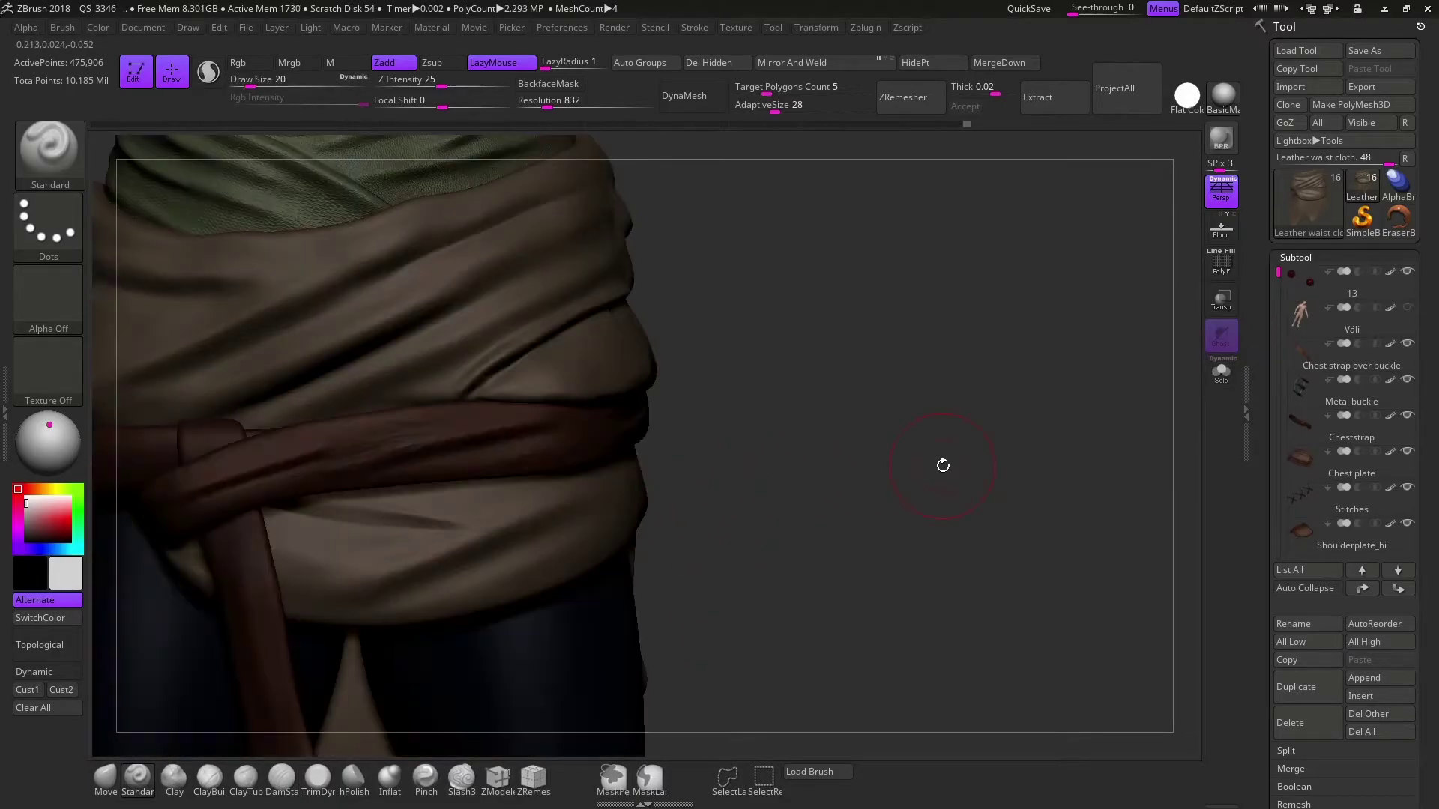
{"action": "left_click_drag", "start_coordinate": [942, 465], "coordinate": [563, 535]}
{"action": "key", "text": "s"}
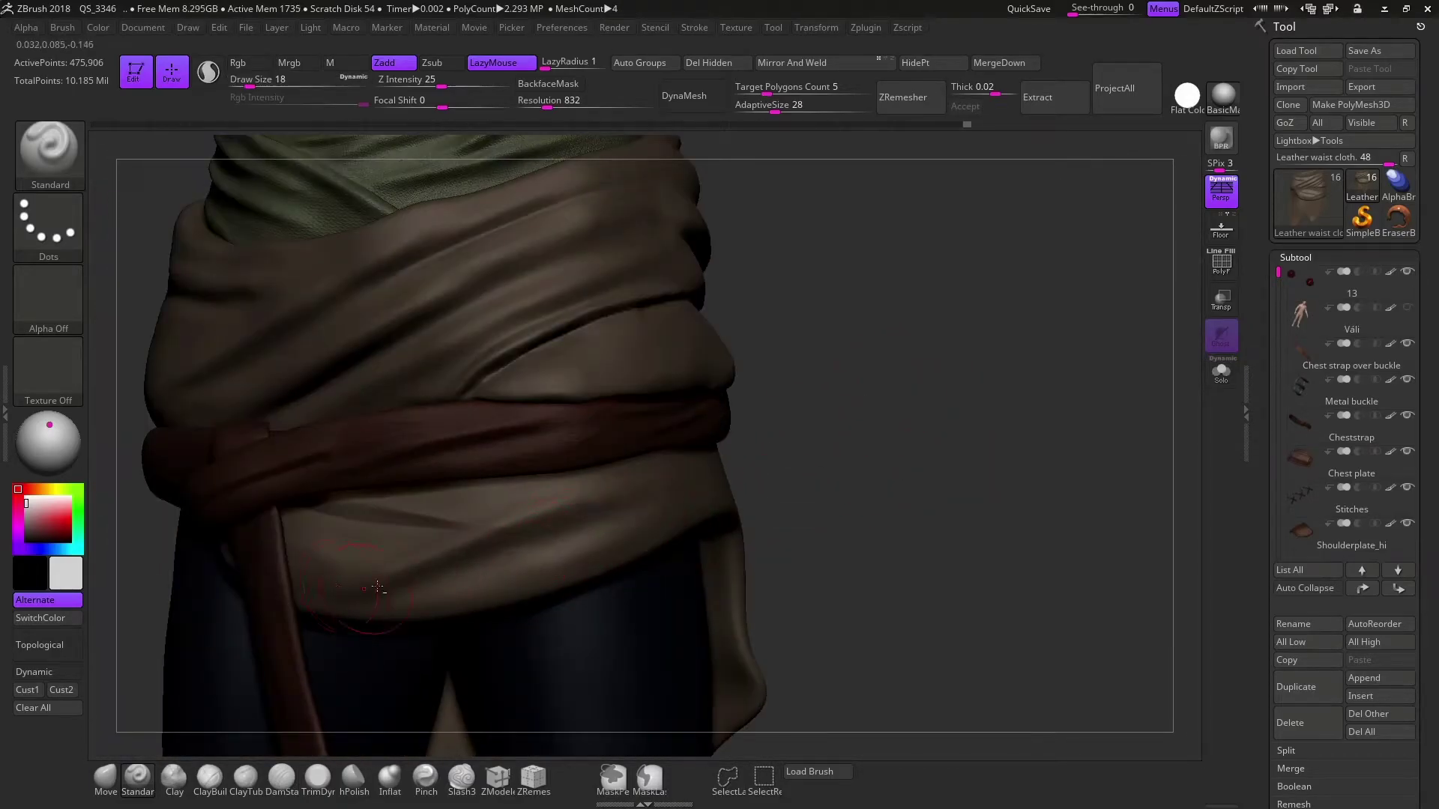
{"action": "left_click", "coordinate": [405, 563], "text": "alt"}
Solo the leather waist cloth and turn it to an upright front view with SelectLasso ready
{"action": "key", "text": "shift+alt+s"}
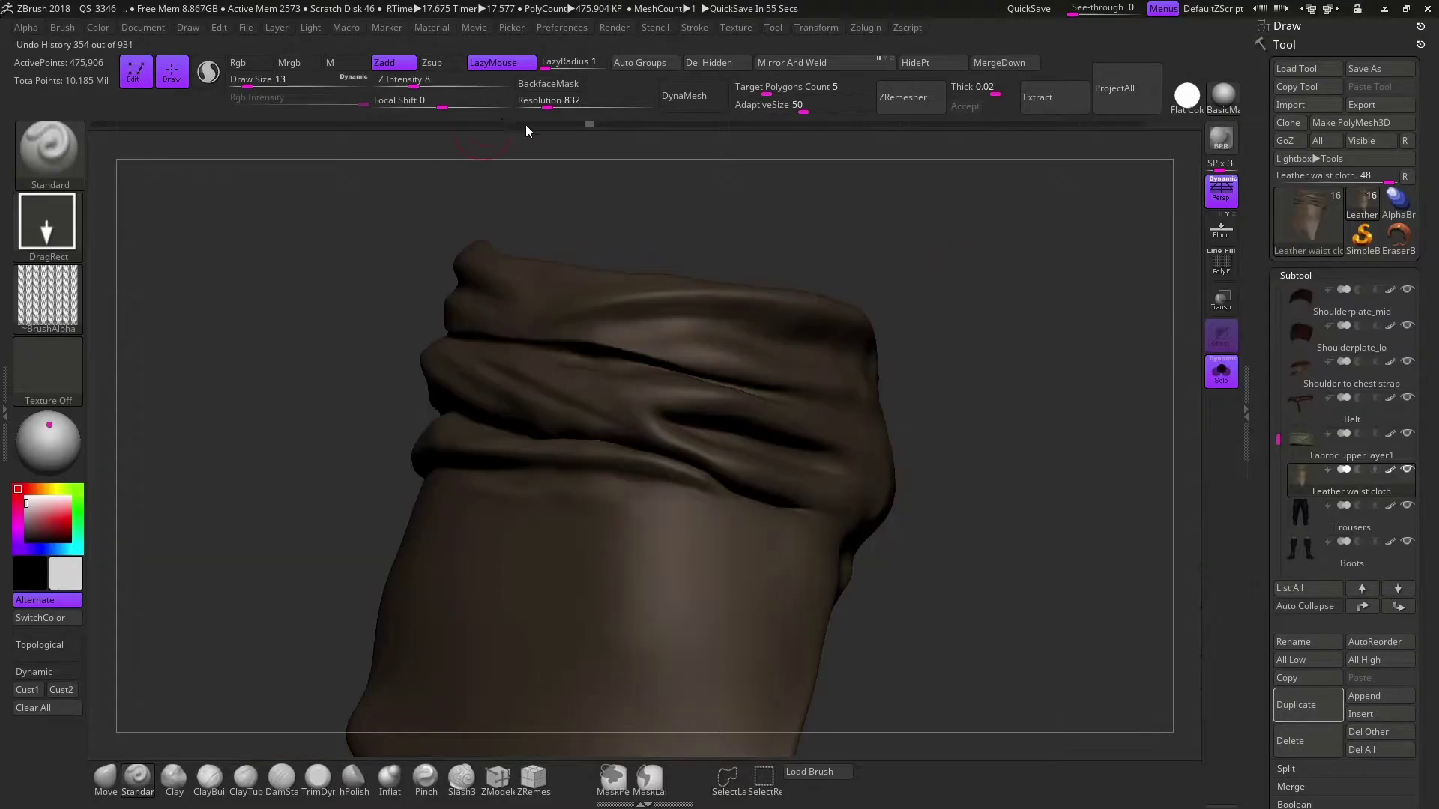
{"action": "left_click_drag", "start_coordinate": [527, 128], "coordinate": [840, 238]}
{"action": "key", "text": "ctrl+shift"}
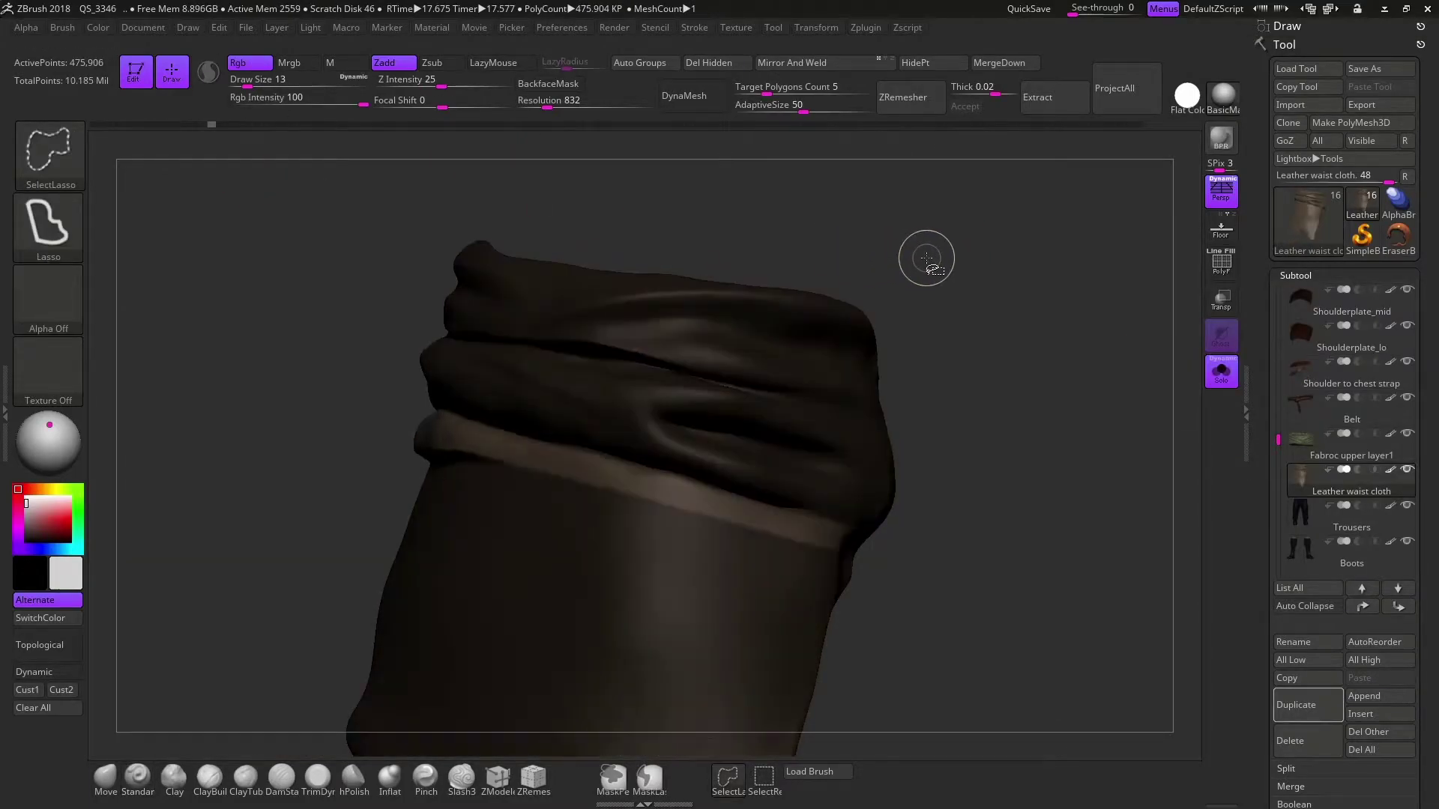
{"action": "mouse_move", "coordinate": [980, 263]}
{"action": "left_mouse_down"}
{"action": "mouse_move", "coordinate": [926, 322]}
{"action": "mouse_move", "coordinate": [1091, 332]}
{"action": "mouse_move", "coordinate": [970, 368]}
{"action": "mouse_move", "coordinate": [1120, 546]}
{"action": "mouse_move", "coordinate": [1174, 580]}
{"action": "mouse_move", "coordinate": [1009, 585]}
{"action": "mouse_move", "coordinate": [982, 469]}
{"action": "mouse_move", "coordinate": [991, 502]}
{"action": "left_mouse_up"}
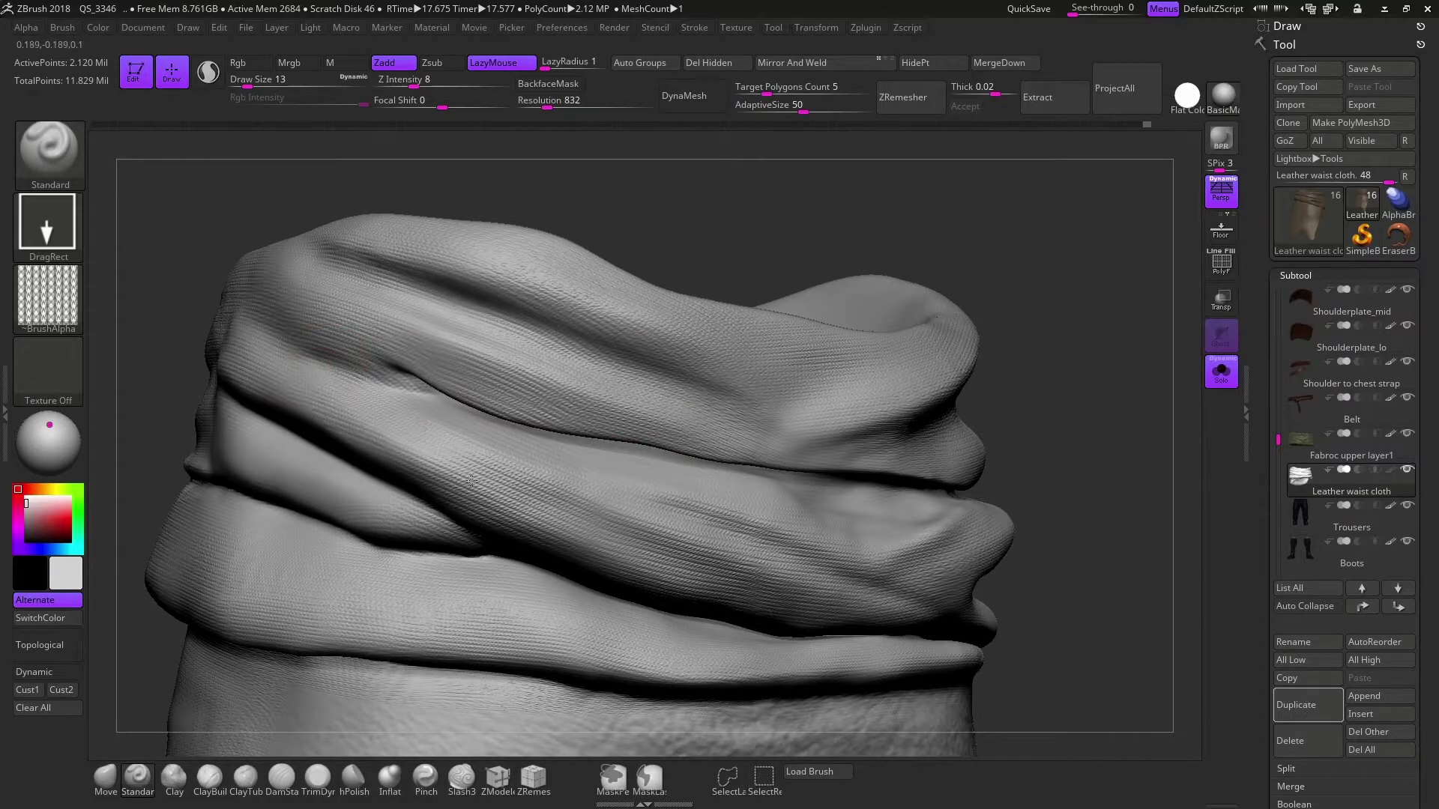
{"action": "right_click_drag", "start_coordinate": [471, 481], "coordinate": [599, 558]}
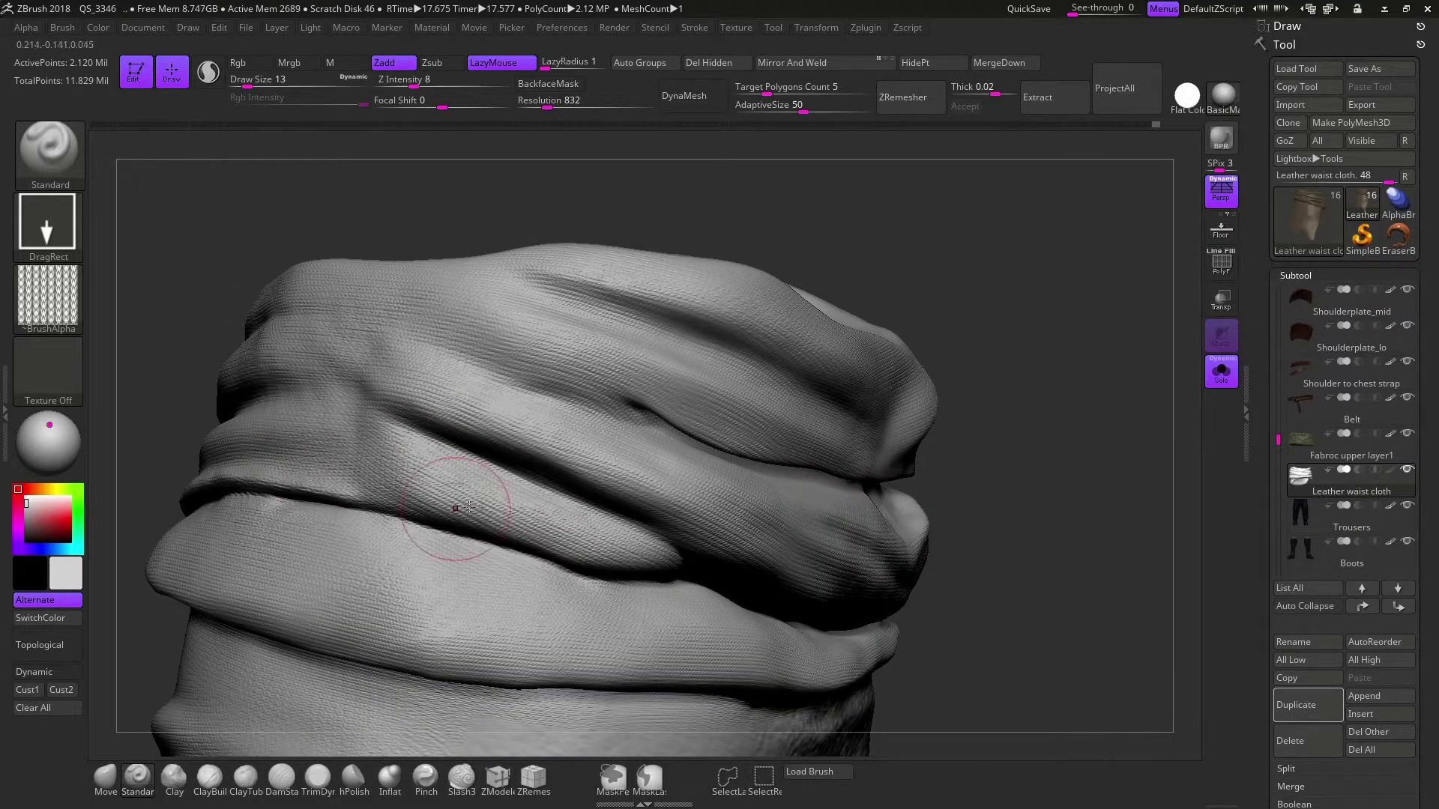
{"action": "mouse_move", "coordinate": [469, 507]}
{"action": "right_mouse_down"}
{"action": "mouse_move", "coordinate": [1092, 389]}
{"action": "mouse_move", "coordinate": [564, 526]}
{"action": "mouse_move", "coordinate": [607, 460]}
{"action": "right_mouse_up"}
{"action": "mouse_move", "coordinate": [736, 445]}
{"action": "right_mouse_down", "text": "alt"}
{"action": "mouse_move", "coordinate": [195, 497]}
{"action": "mouse_move", "coordinate": [915, 405]}
{"action": "mouse_move", "coordinate": [774, 483]}
{"action": "right_mouse_up", "text": "alt"}
{"action": "key", "text": "ctrl+shift"}
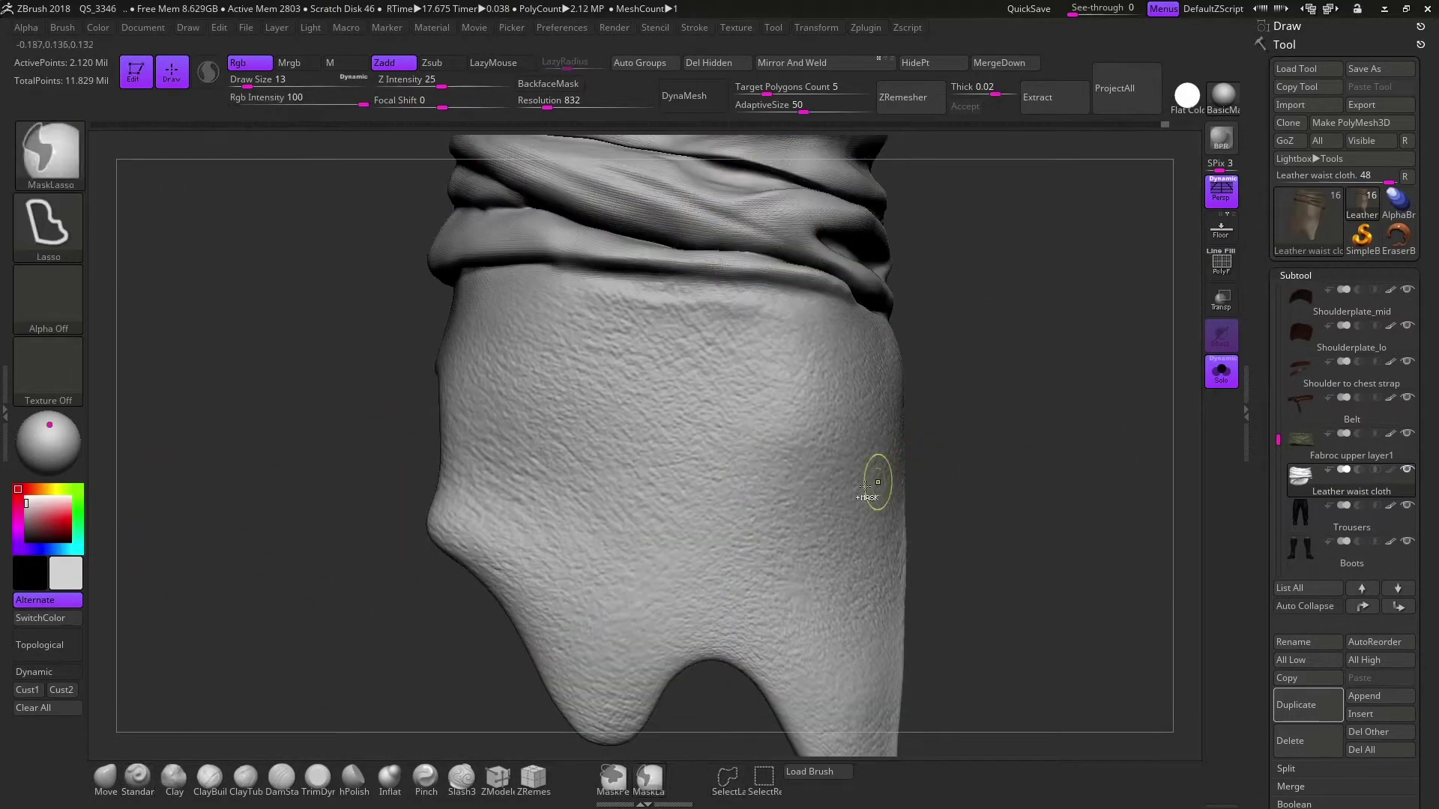
Hide the upper fold polygroup, then unhide all to restore the whole cloth
{"action": "left_click", "coordinate": [869, 480], "text": "ctrl+shift"}
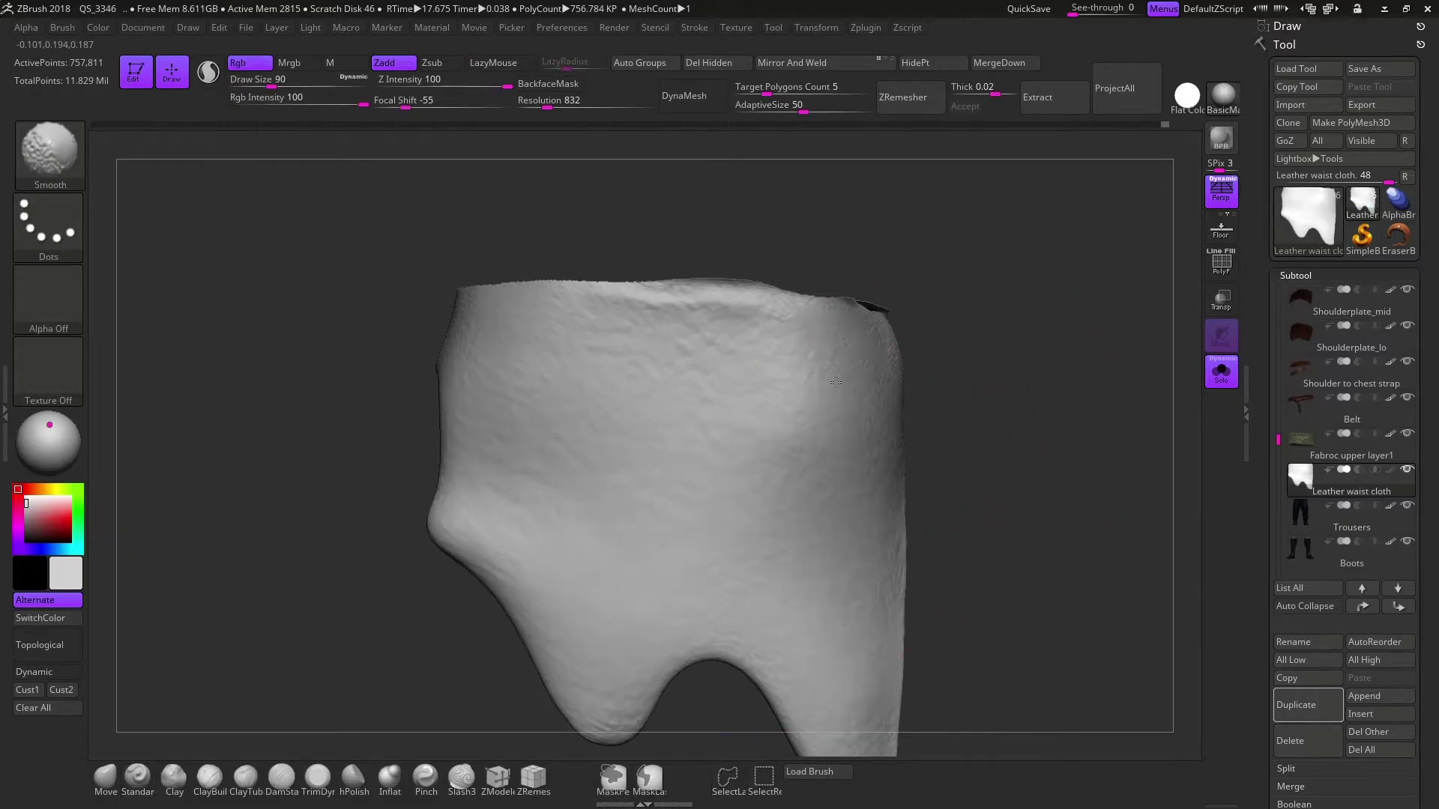
{"action": "left_click", "coordinate": [1053, 492], "text": "ctrl+shift"}
{"action": "left_click", "coordinate": [621, 525], "text": "ctrl+shift"}
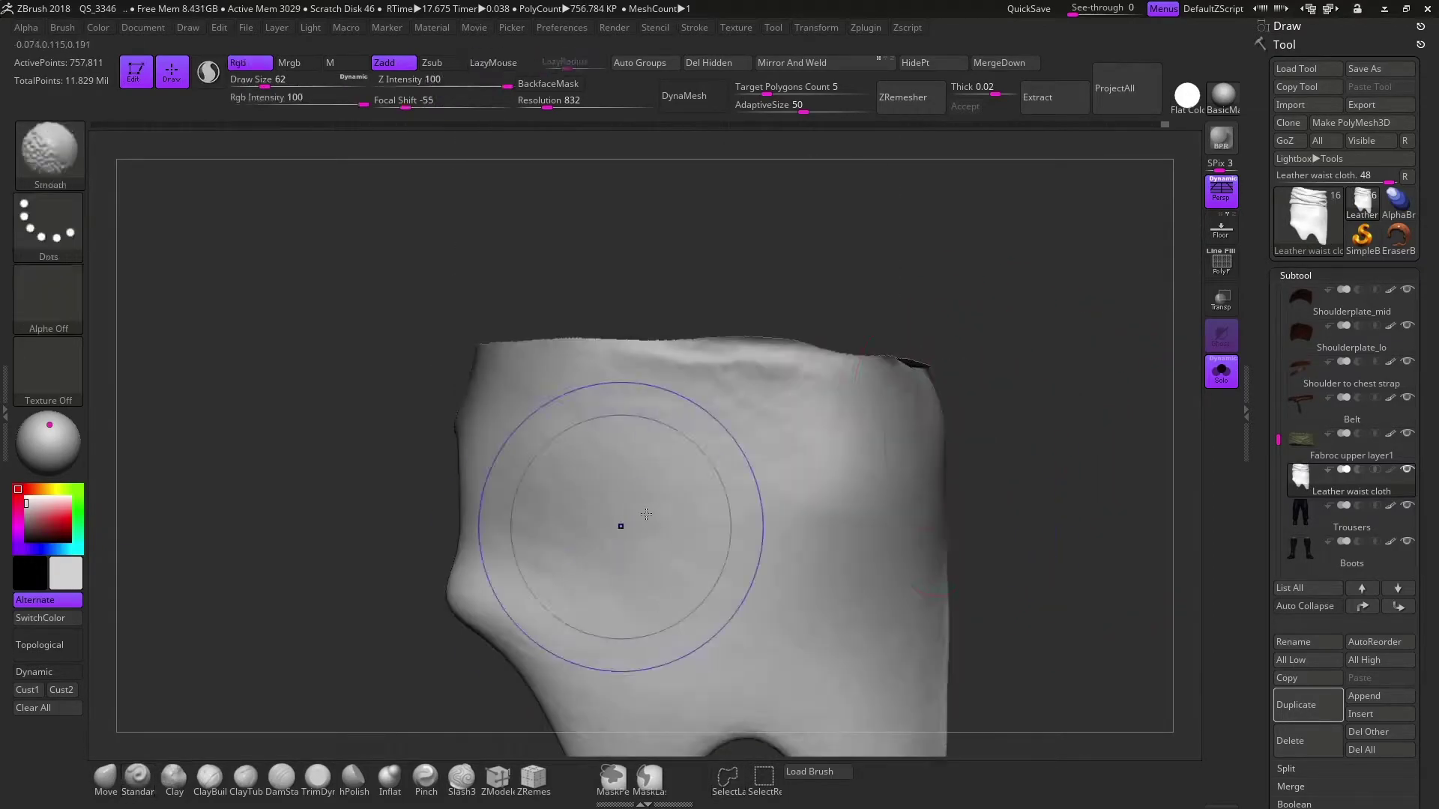
{"action": "left_click", "coordinate": [1015, 444], "text": "ctrl+shift"}
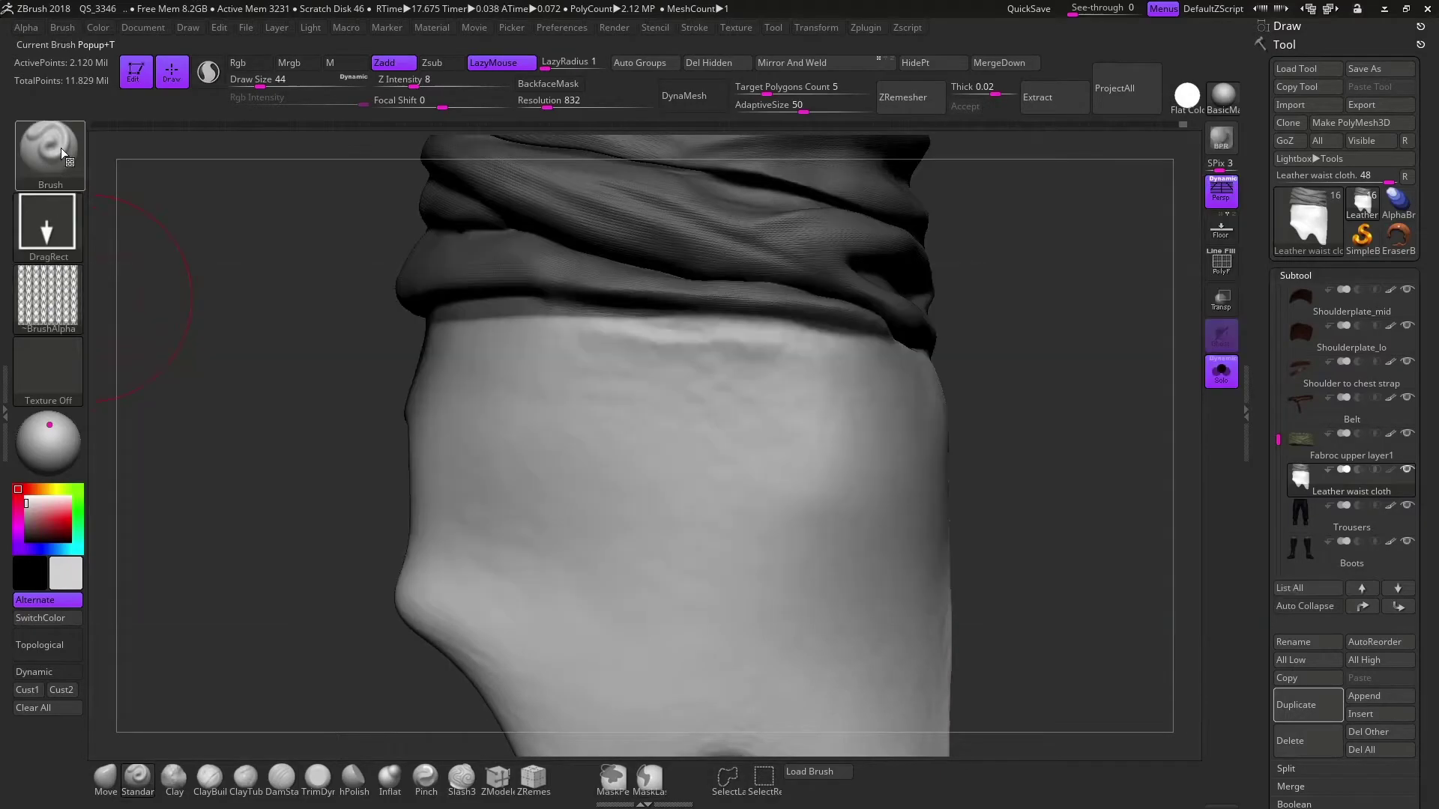
Stitch along the panel's top edge with StitchBasic and stamp weave texture on the lower edge
{"action": "left_click", "coordinate": [50, 154]}
{"action": "left_click", "coordinate": [642, 482]}
{"action": "left_click_drag", "start_coordinate": [432, 339], "coordinate": [726, 341]}
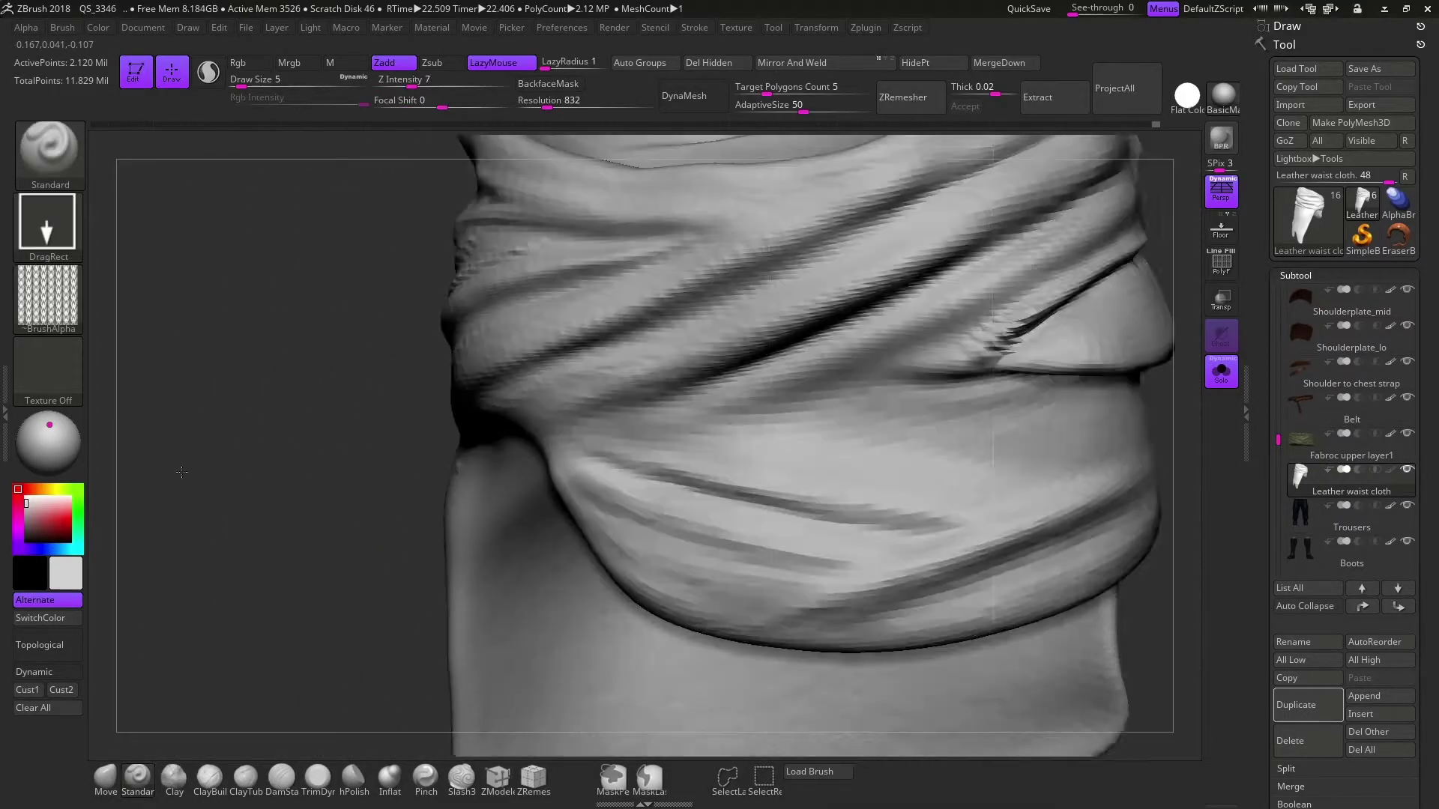
{"action": "left_click_drag", "start_coordinate": [182, 472], "coordinate": [1121, 437]}
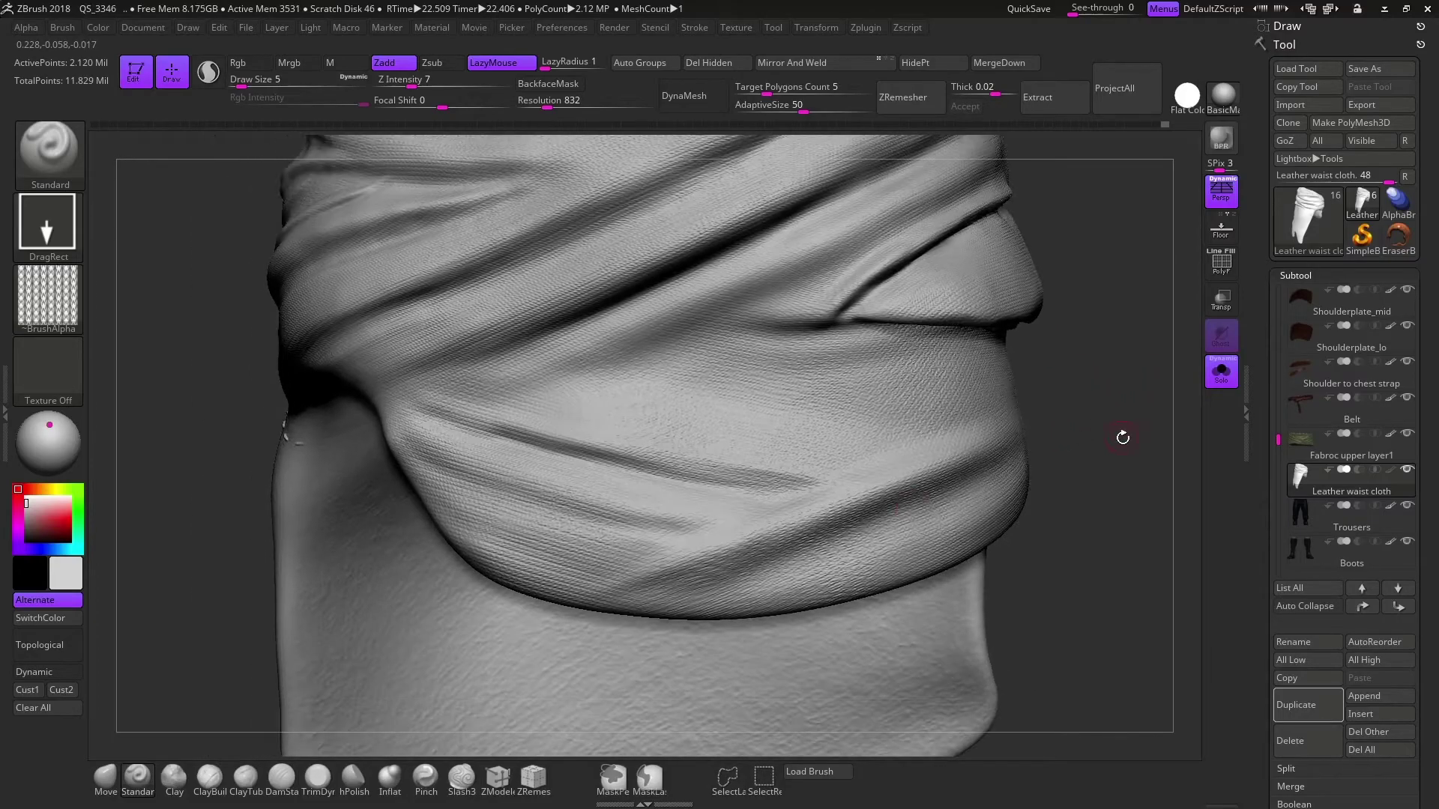
{"action": "left_click_drag", "start_coordinate": [815, 540], "coordinate": [845, 527]}
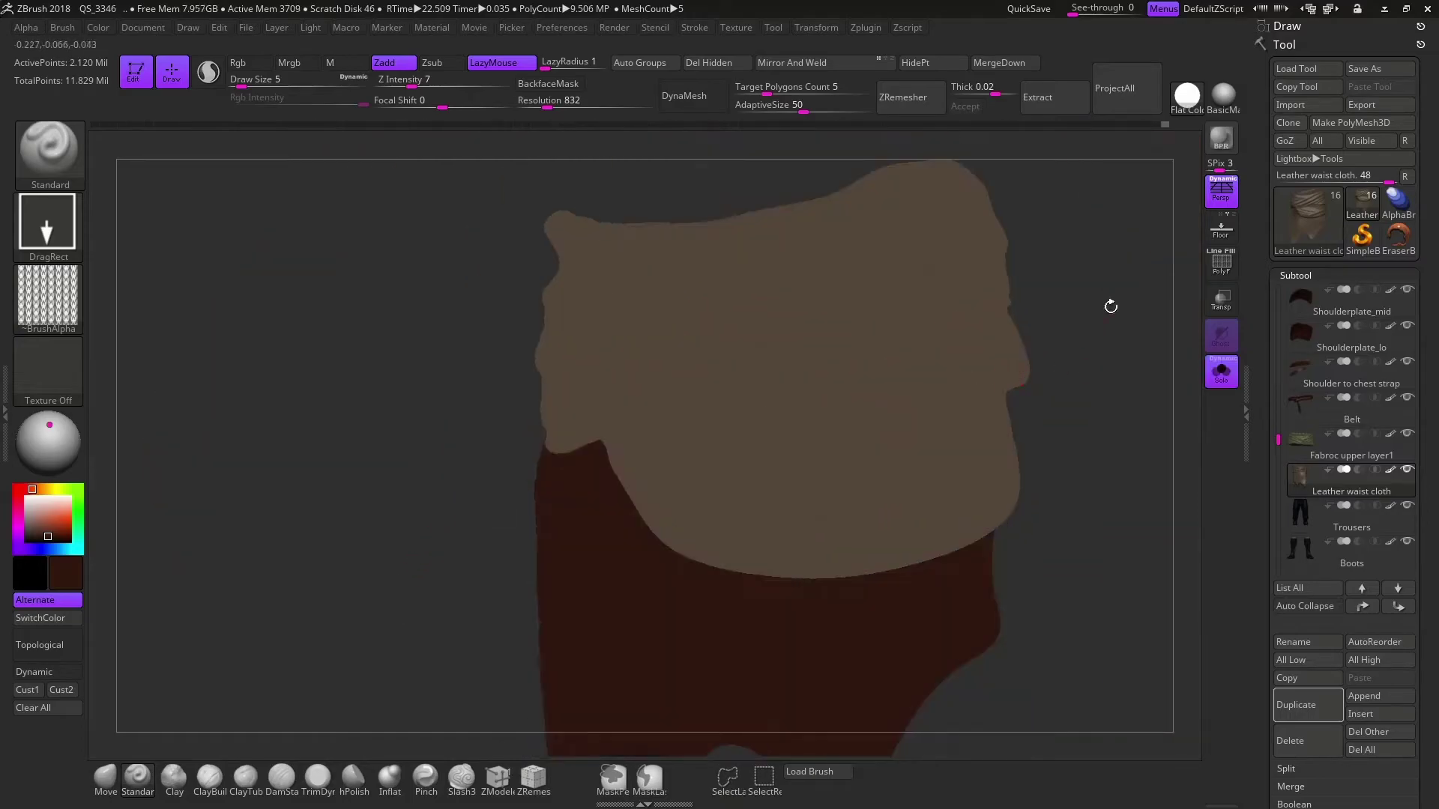
Cavity-mask the cloth wrap, fill it with a darker brown, then invert the mask
{"action": "scroll", "coordinate": [1297, 432], "scroll_direction": "down", "scroll_amount": 8}
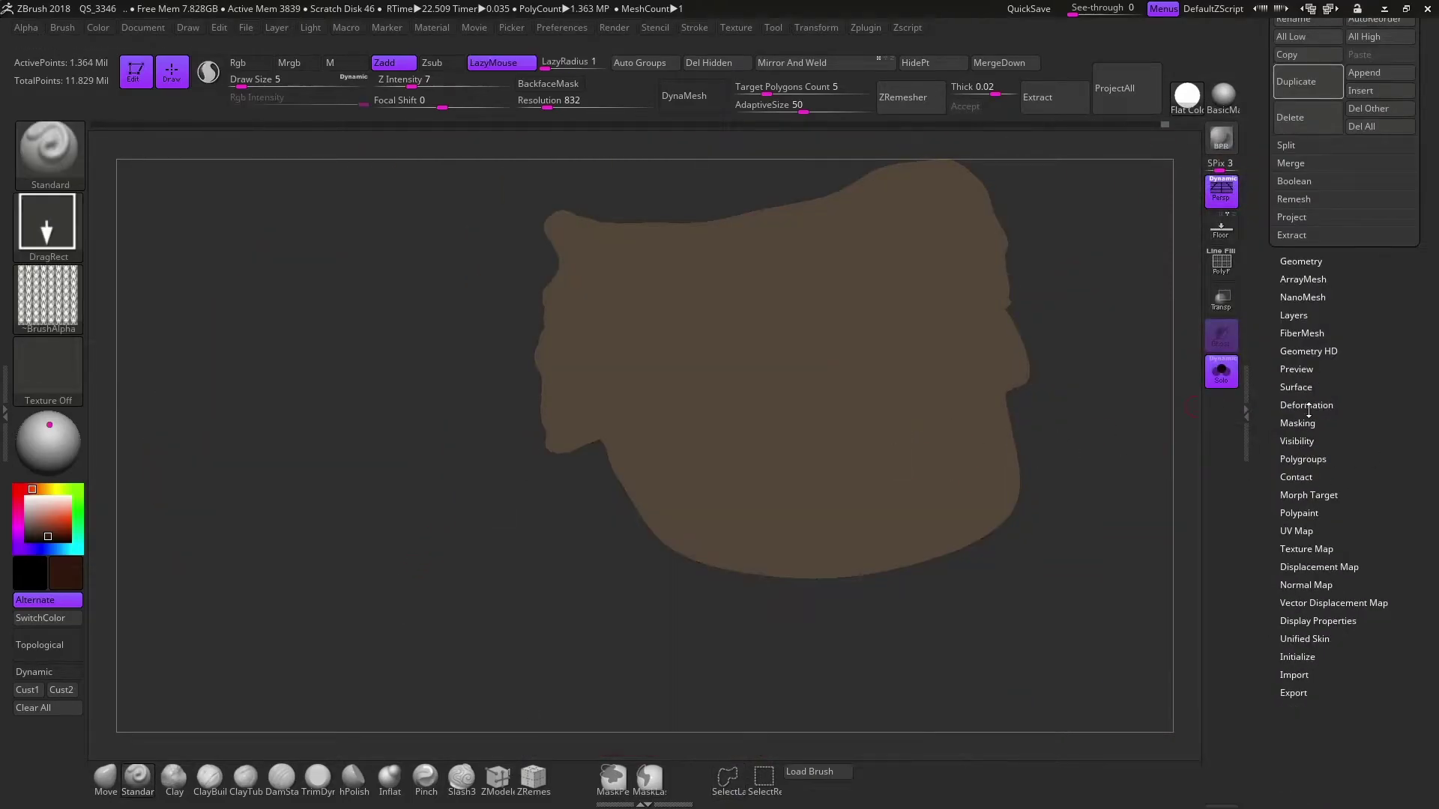
{"action": "left_click", "coordinate": [1296, 424]}
{"action": "left_click", "coordinate": [1307, 323]}
{"action": "left_click", "coordinate": [1308, 341]}
{"action": "left_click", "coordinate": [1306, 126]}
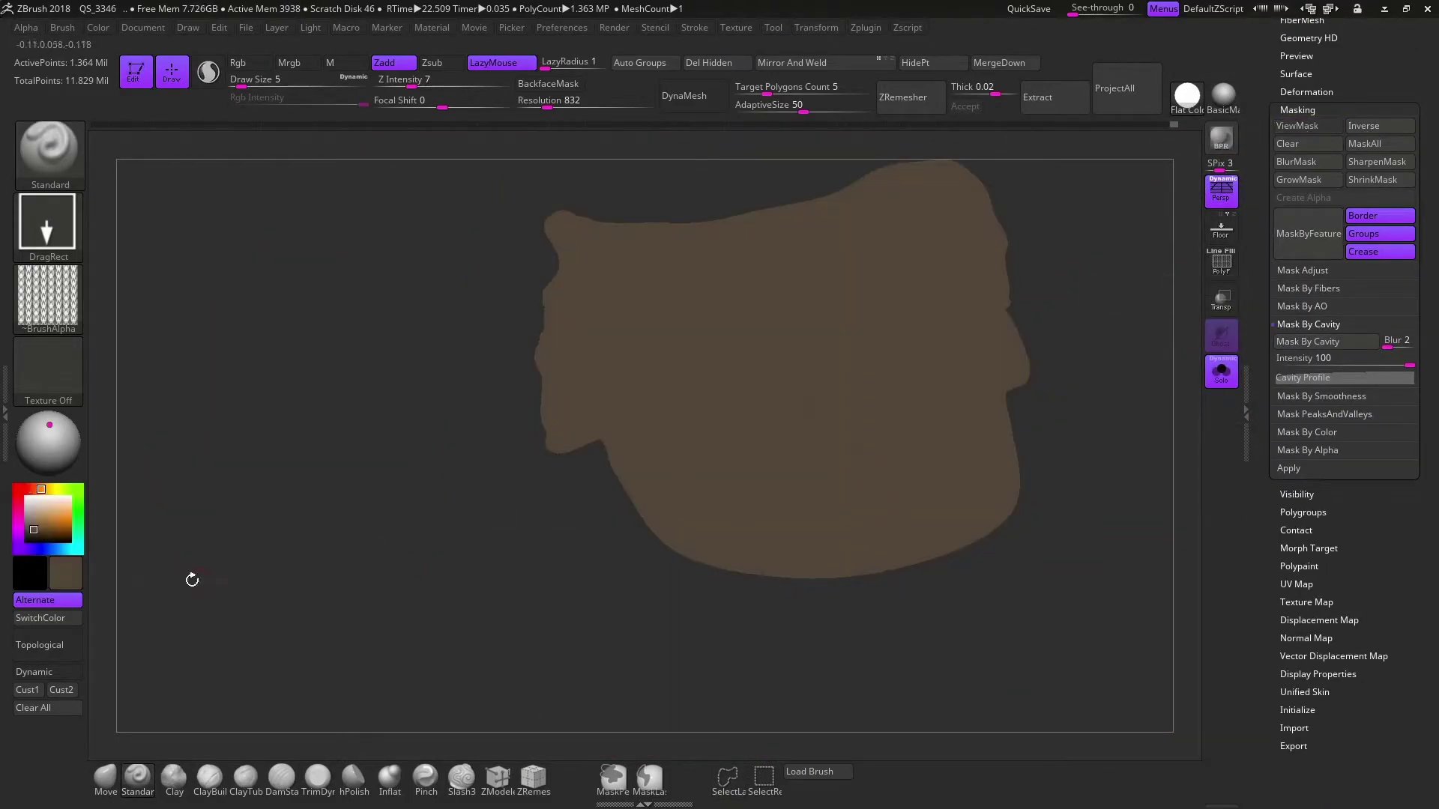
{"action": "left_click", "coordinate": [90, 642]}
{"action": "key", "text": "ctrl+f"}
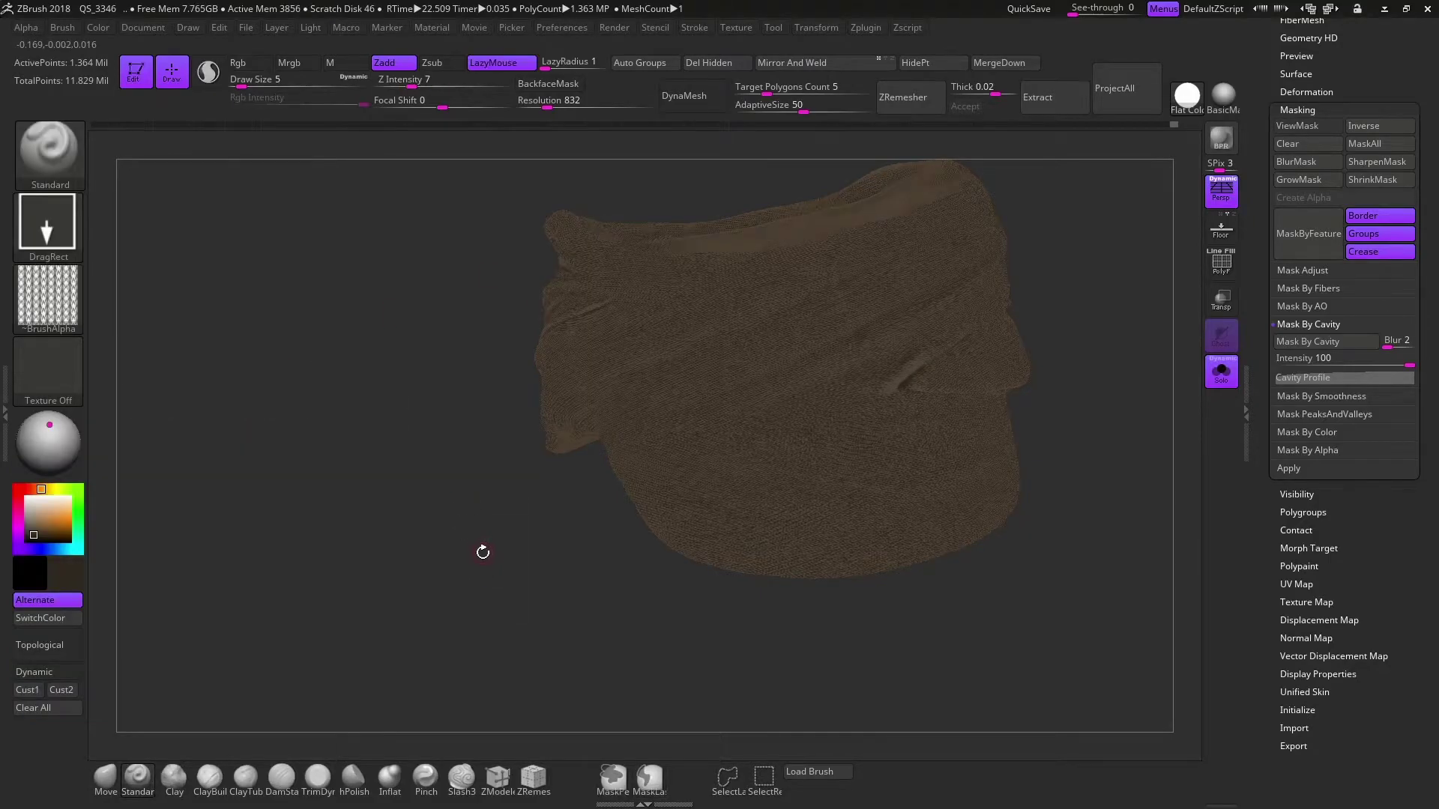
{"action": "key", "text": "ctrl+h"}
{"action": "scroll", "coordinate": [1191, 318], "scroll_direction": "up", "scroll_amount": 5}
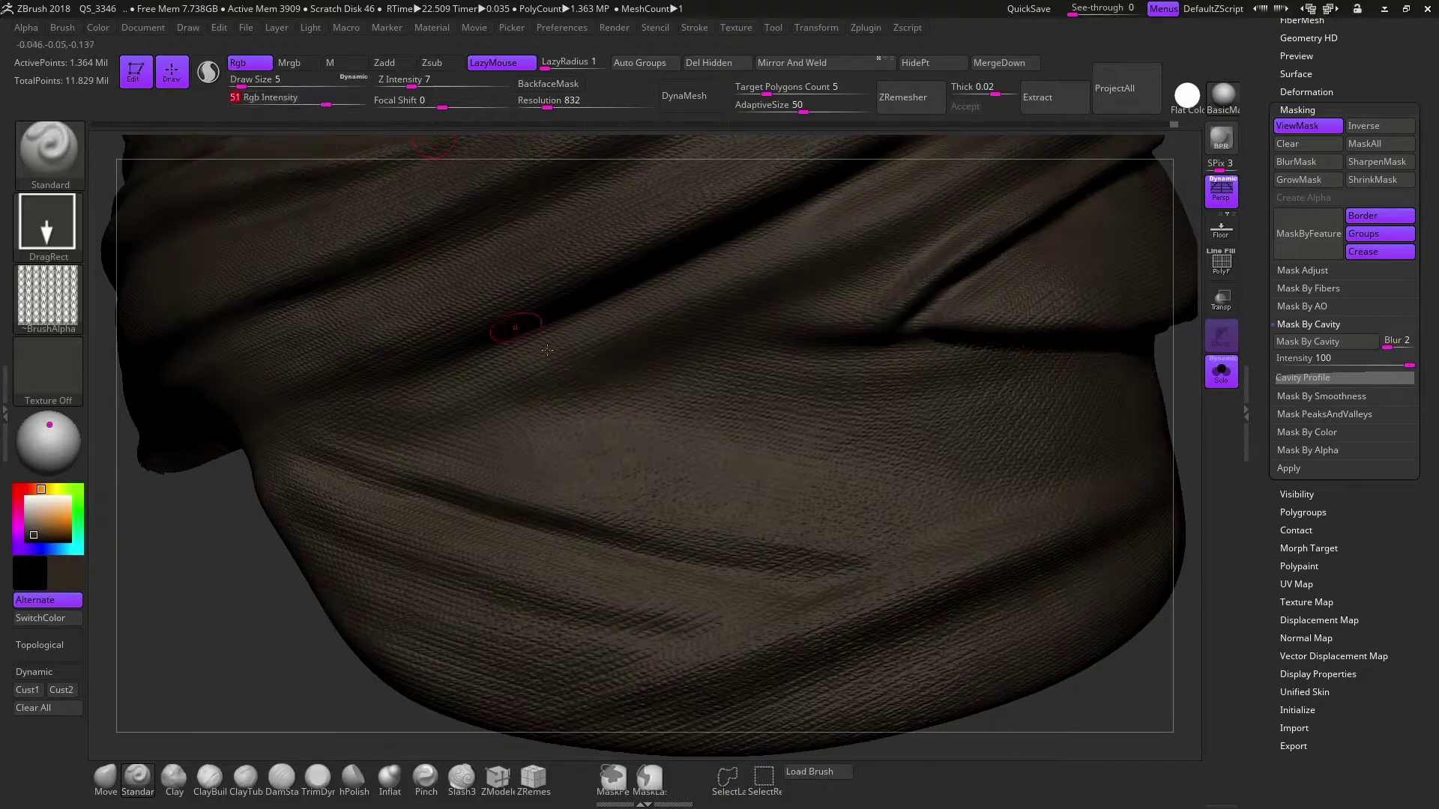
{"action": "key", "text": "f"}
{"action": "left_click", "coordinate": [1369, 126]}
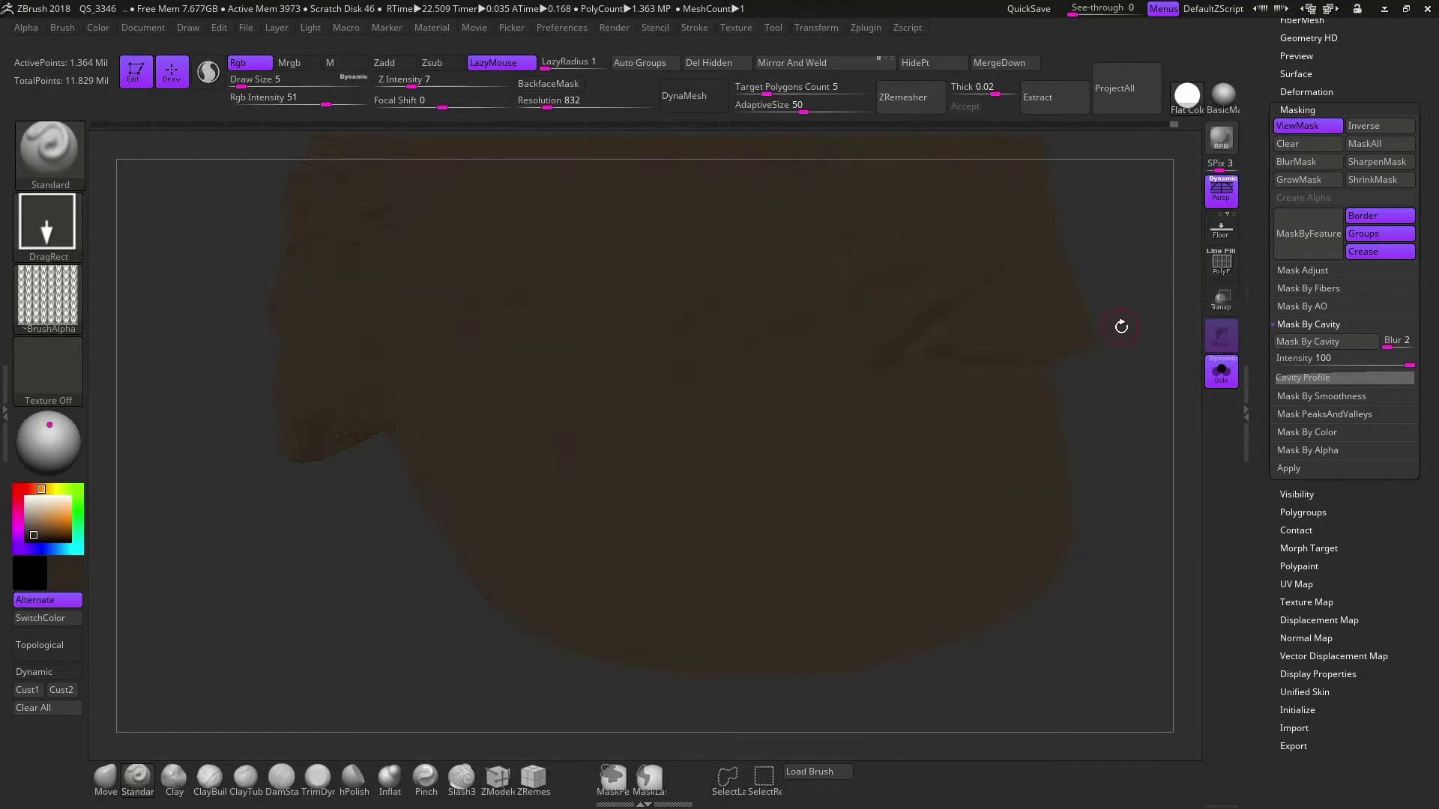
{"action": "left_click_drag", "start_coordinate": [1121, 327], "coordinate": [1107, 278]}
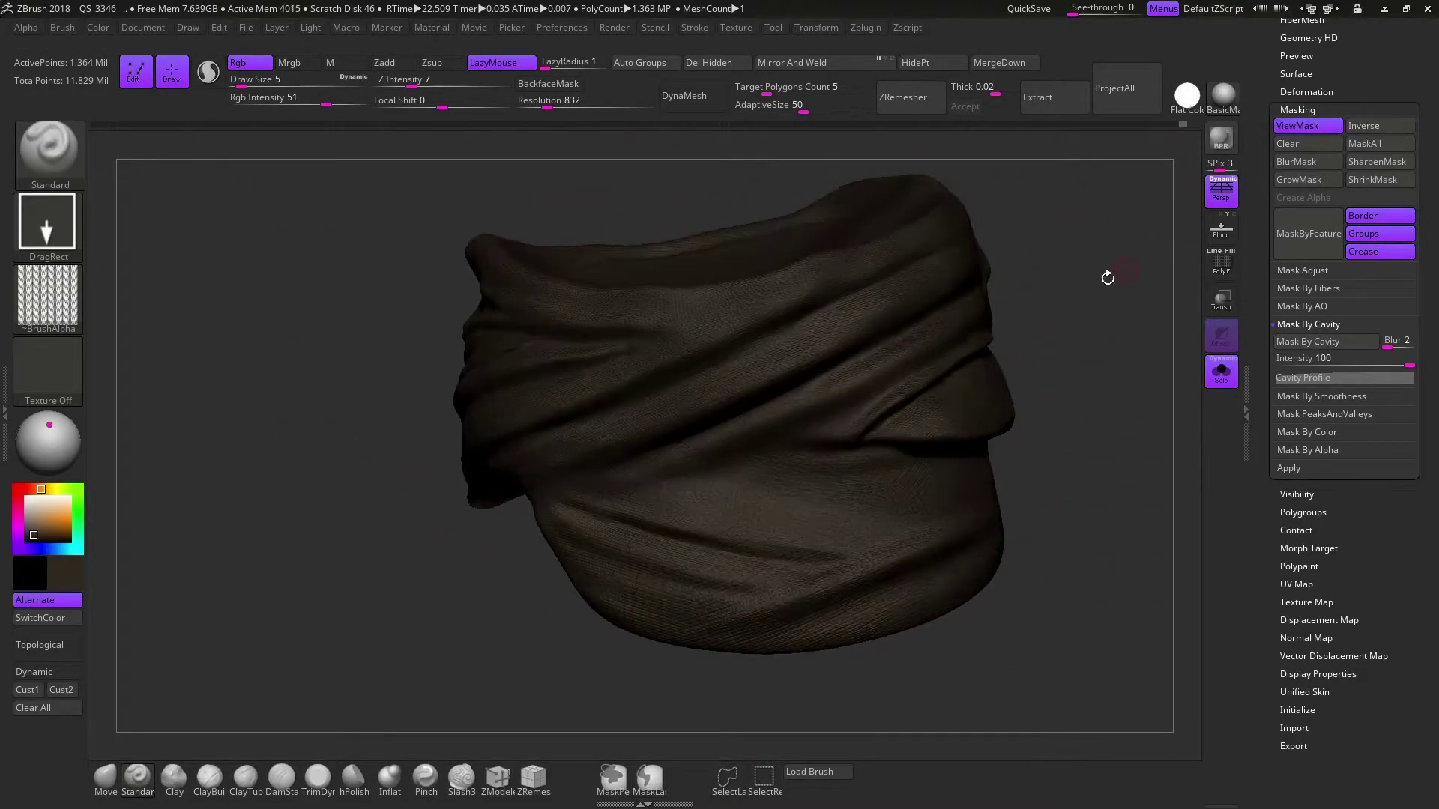
Set a Spray stroke with a soft alpha and shrink the brush size to 27
{"action": "left_click", "coordinate": [47, 296]}
{"action": "left_click", "coordinate": [498, 315]}
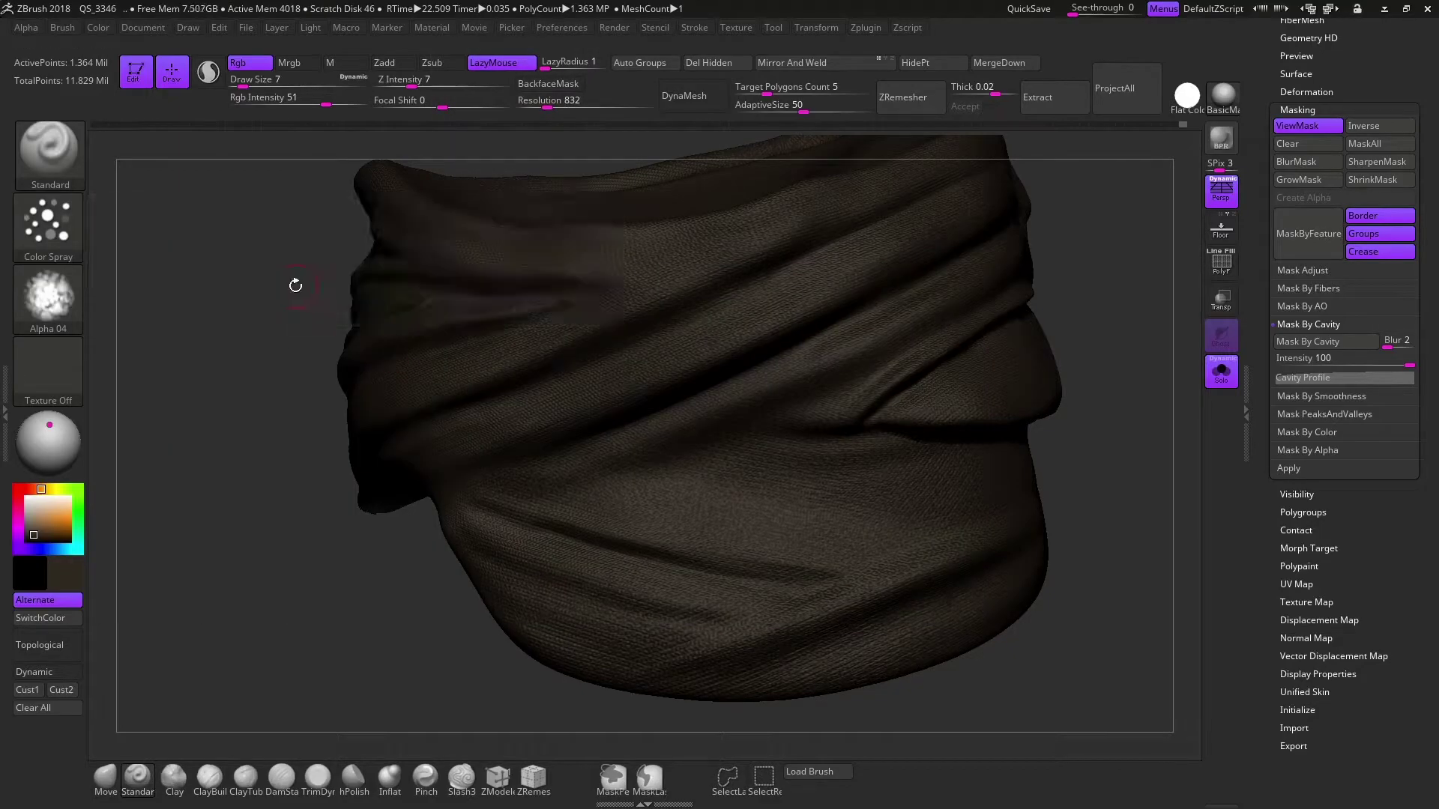
{"action": "left_click_drag", "start_coordinate": [295, 285], "coordinate": [571, 405]}
{"action": "key", "text": "ctrl+h"}
{"action": "left_click", "coordinate": [48, 228]}
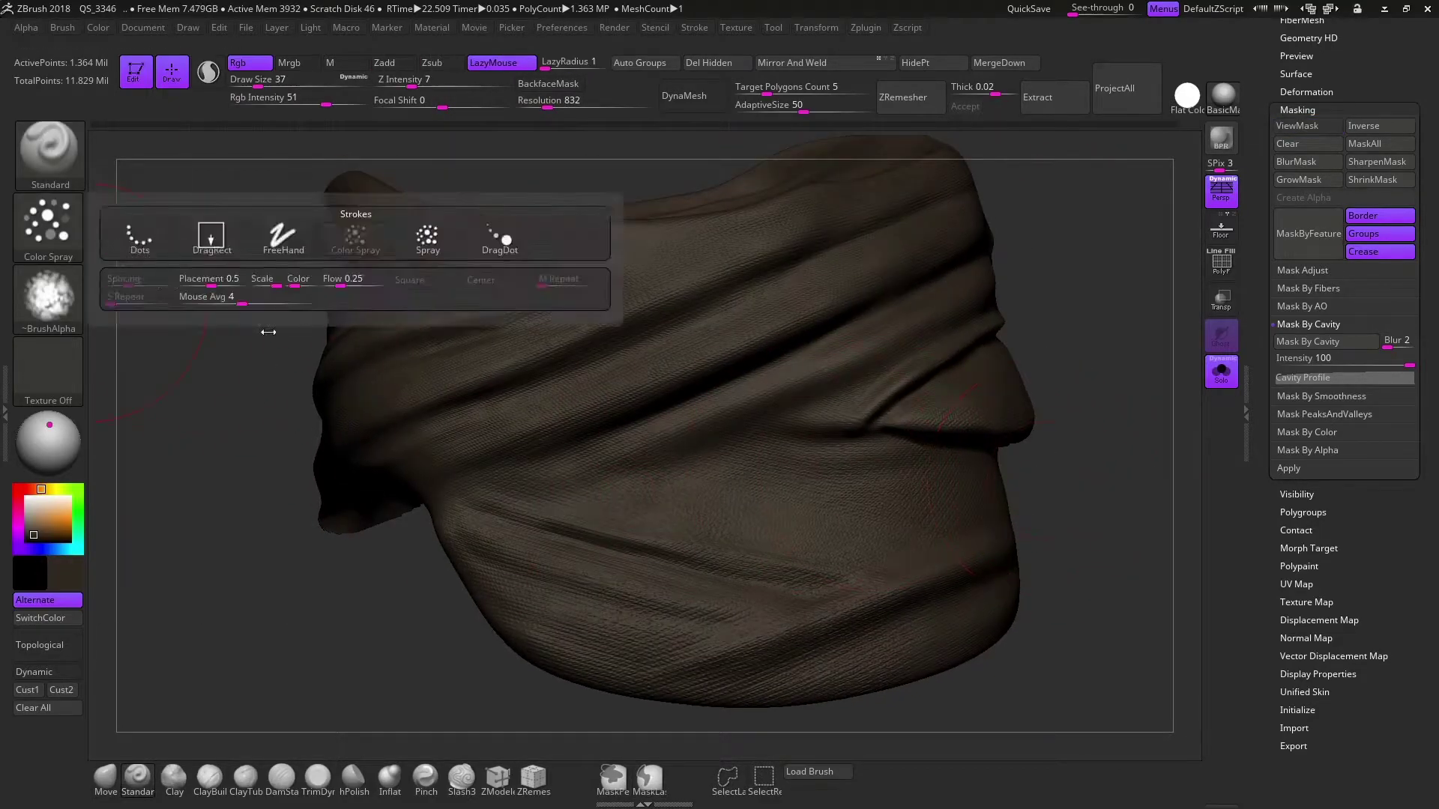
{"action": "mouse_move", "coordinate": [294, 282]}
{"action": "left_mouse_down"}
{"action": "mouse_move", "coordinate": [750, 491]}
{"action": "mouse_move", "coordinate": [539, 353]}
{"action": "left_mouse_up"}
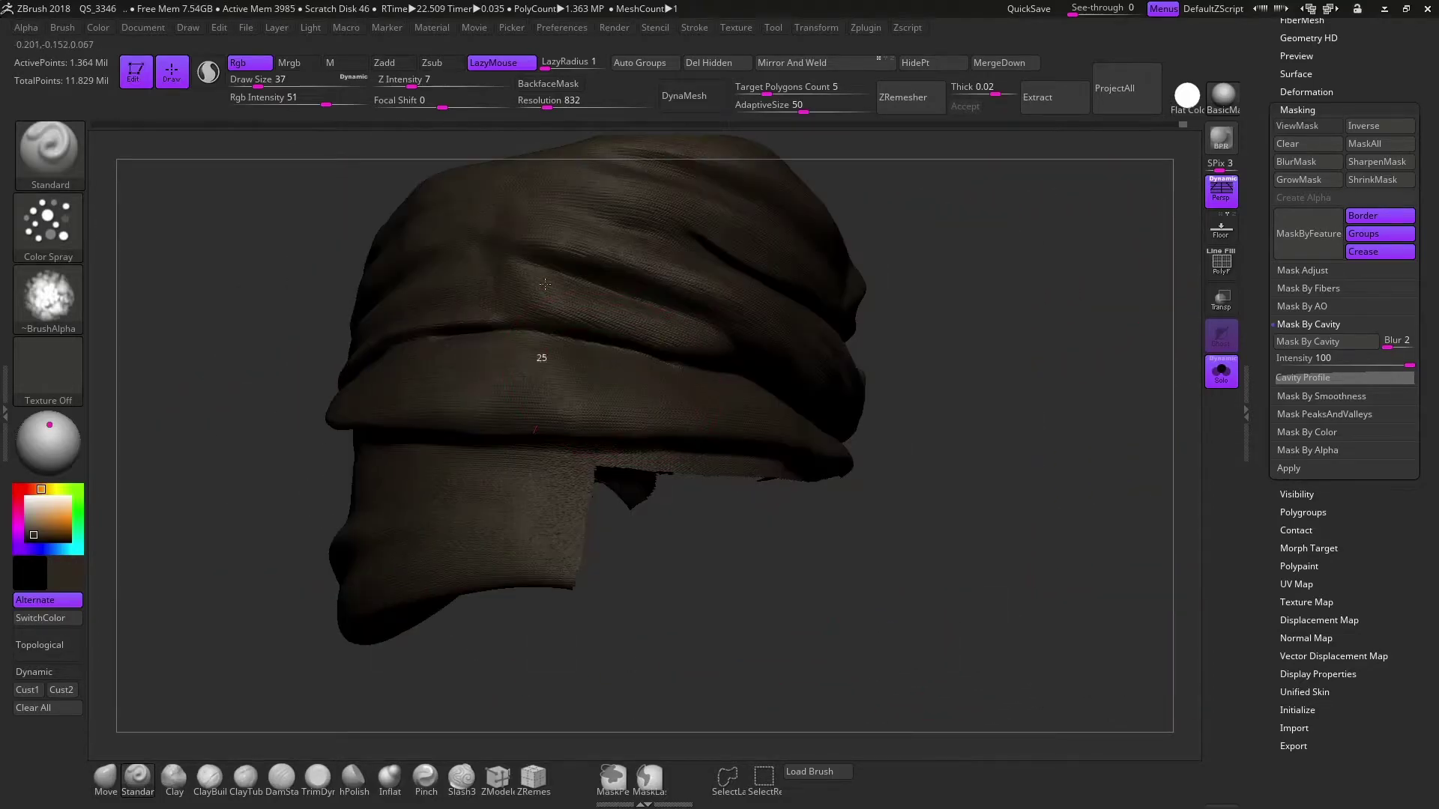
{"action": "key", "text": "s"}
{"action": "left_click_drag", "start_coordinate": [224, 349], "coordinate": [217, 349]}
{"action": "left_click_drag", "start_coordinate": [974, 449], "coordinate": [749, 420]}
{"action": "left_click", "coordinate": [48, 228]}
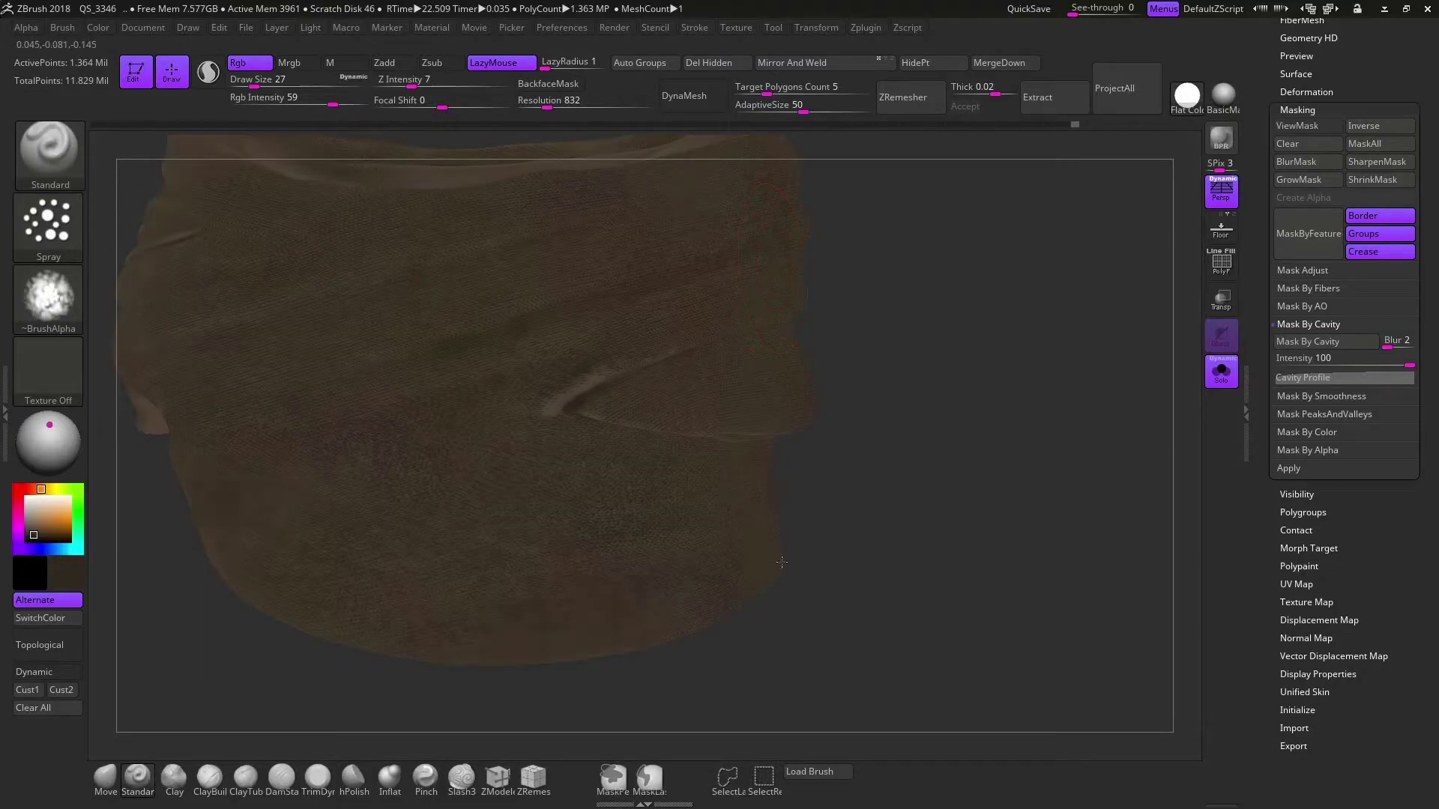
{"action": "mouse_move", "coordinate": [781, 562]}
{"action": "left_mouse_down"}
{"action": "mouse_move", "coordinate": [858, 373]}
{"action": "mouse_move", "coordinate": [1037, 671]}
{"action": "mouse_move", "coordinate": [576, 502]}
{"action": "left_mouse_up"}
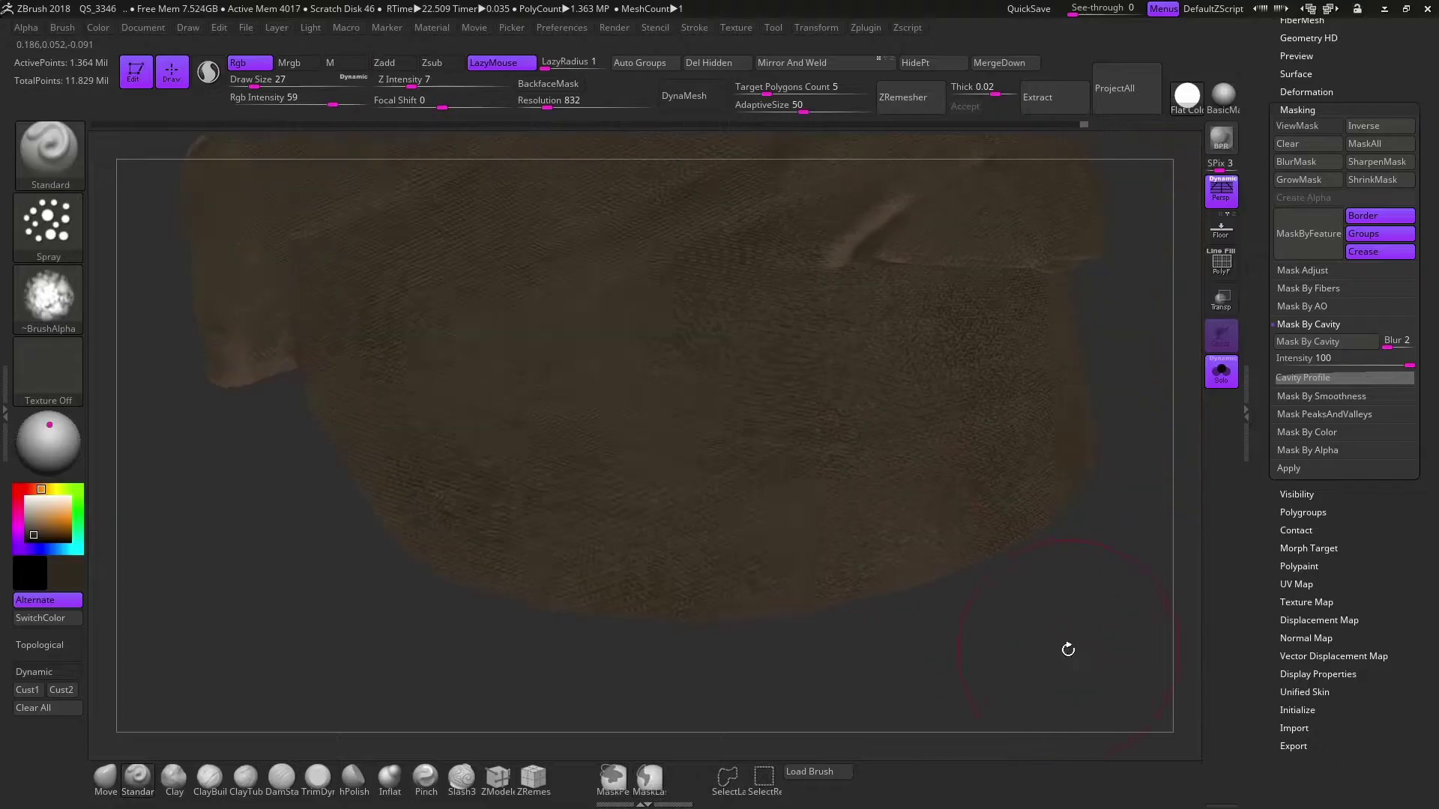
Choose Alpha 23 and lower the Rgb Intensity to 23
{"action": "left_click", "coordinate": [48, 225]}
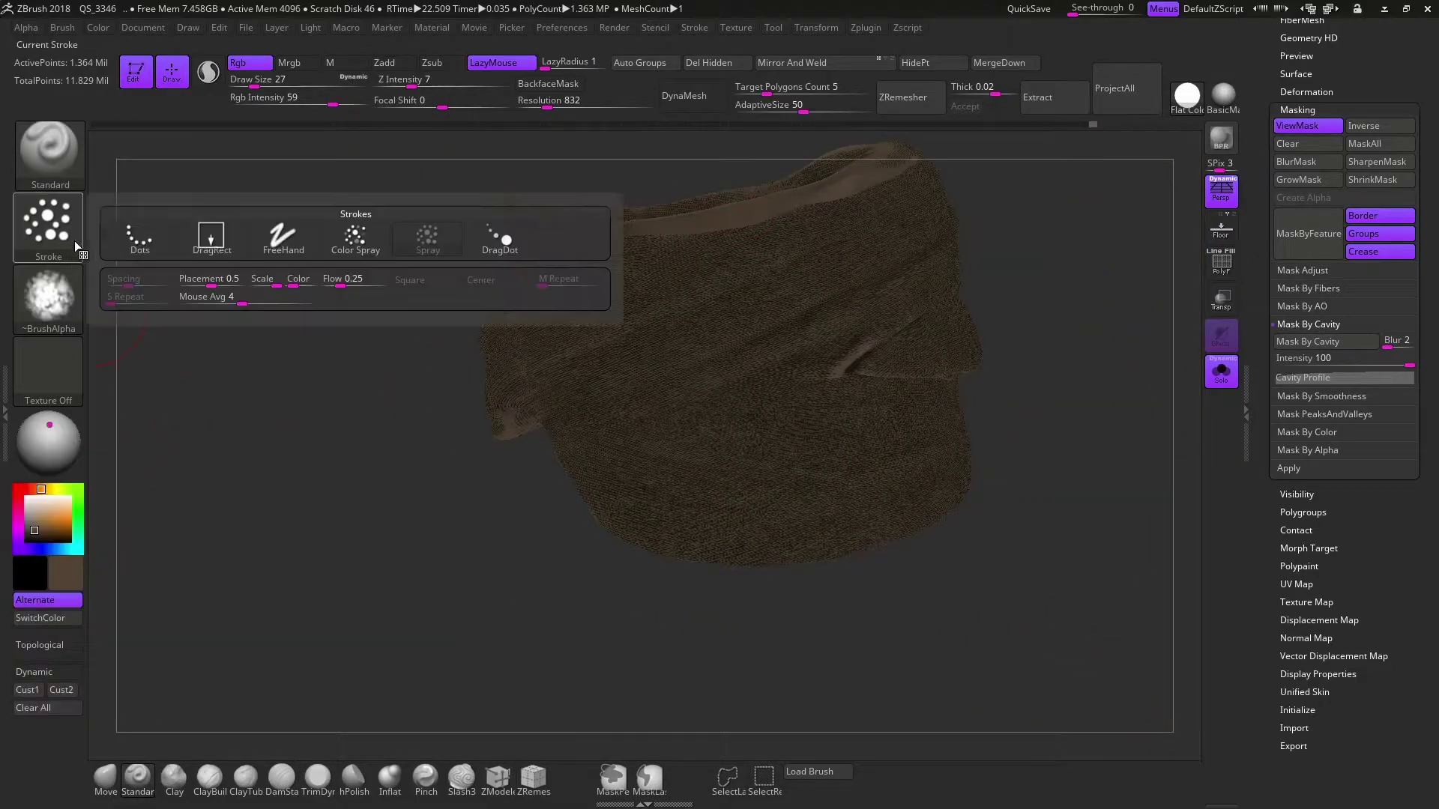
{"action": "left_click", "coordinate": [49, 300]}
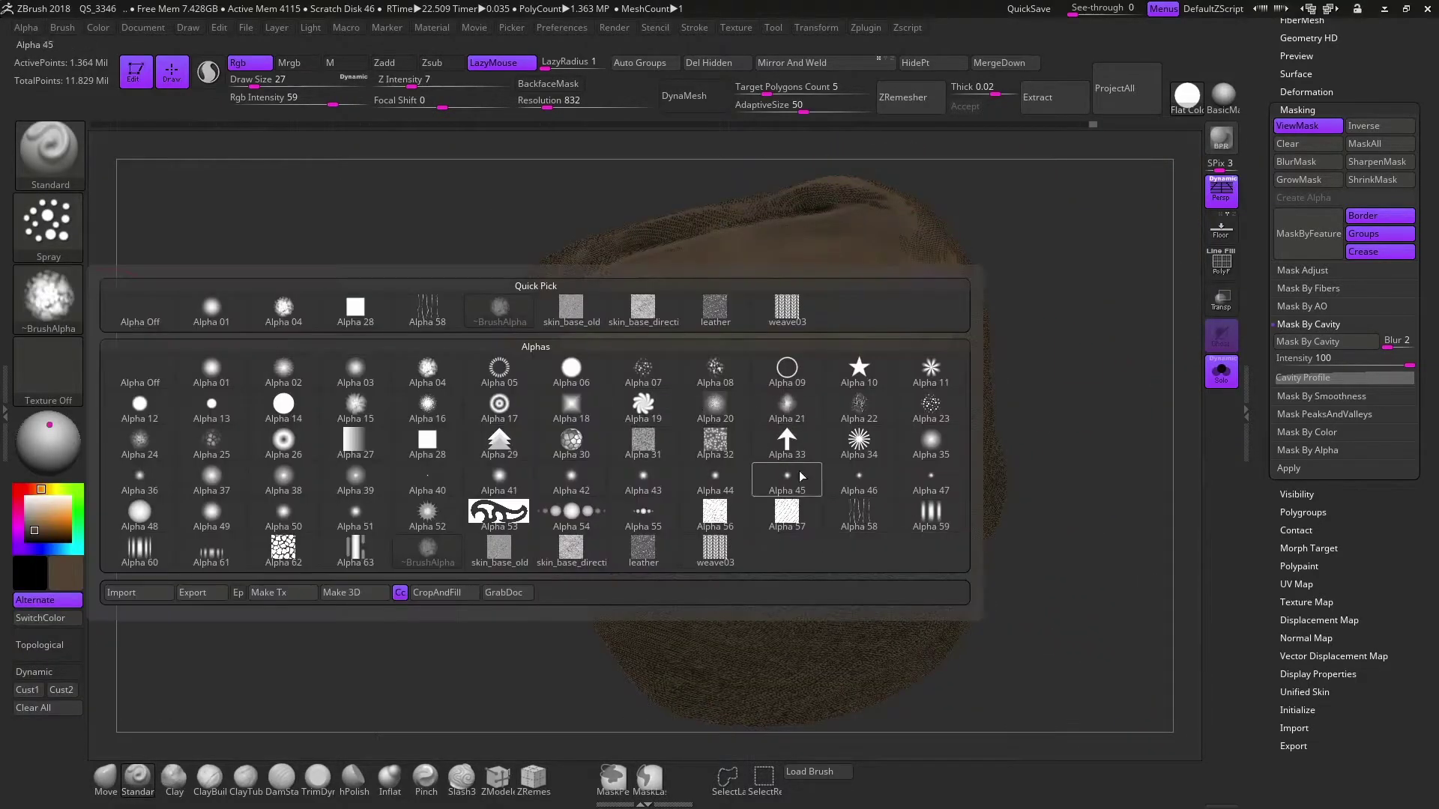
{"action": "left_click", "coordinate": [931, 405]}
{"action": "left_click_drag", "start_coordinate": [931, 405], "coordinate": [725, 599]}
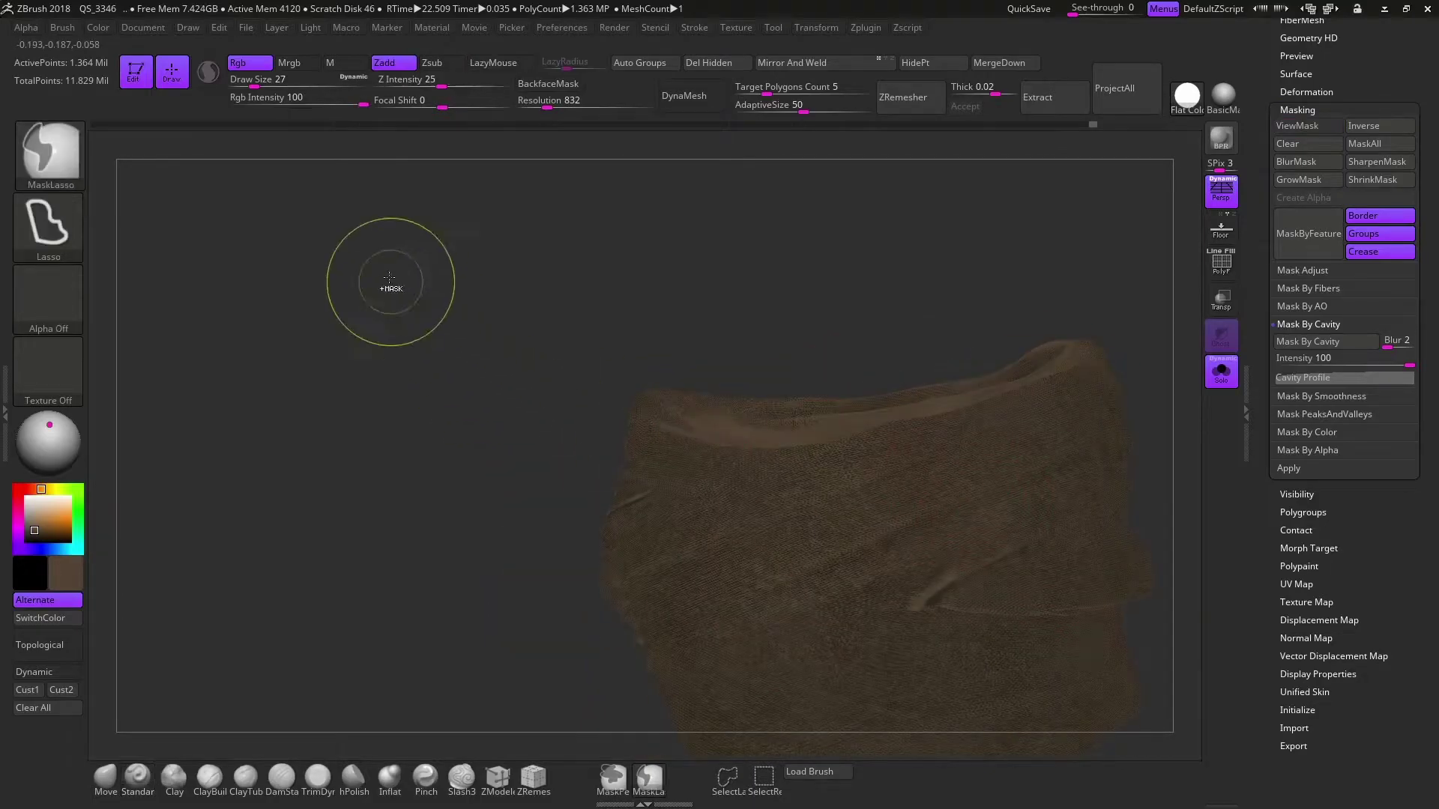
{"action": "left_click_drag", "start_coordinate": [332, 104], "coordinate": [300, 112]}
{"action": "mouse_move", "coordinate": [550, 689]}
{"action": "left_mouse_down"}
{"action": "mouse_move", "coordinate": [464, 320]}
{"action": "mouse_move", "coordinate": [408, 485]}
{"action": "left_mouse_up"}
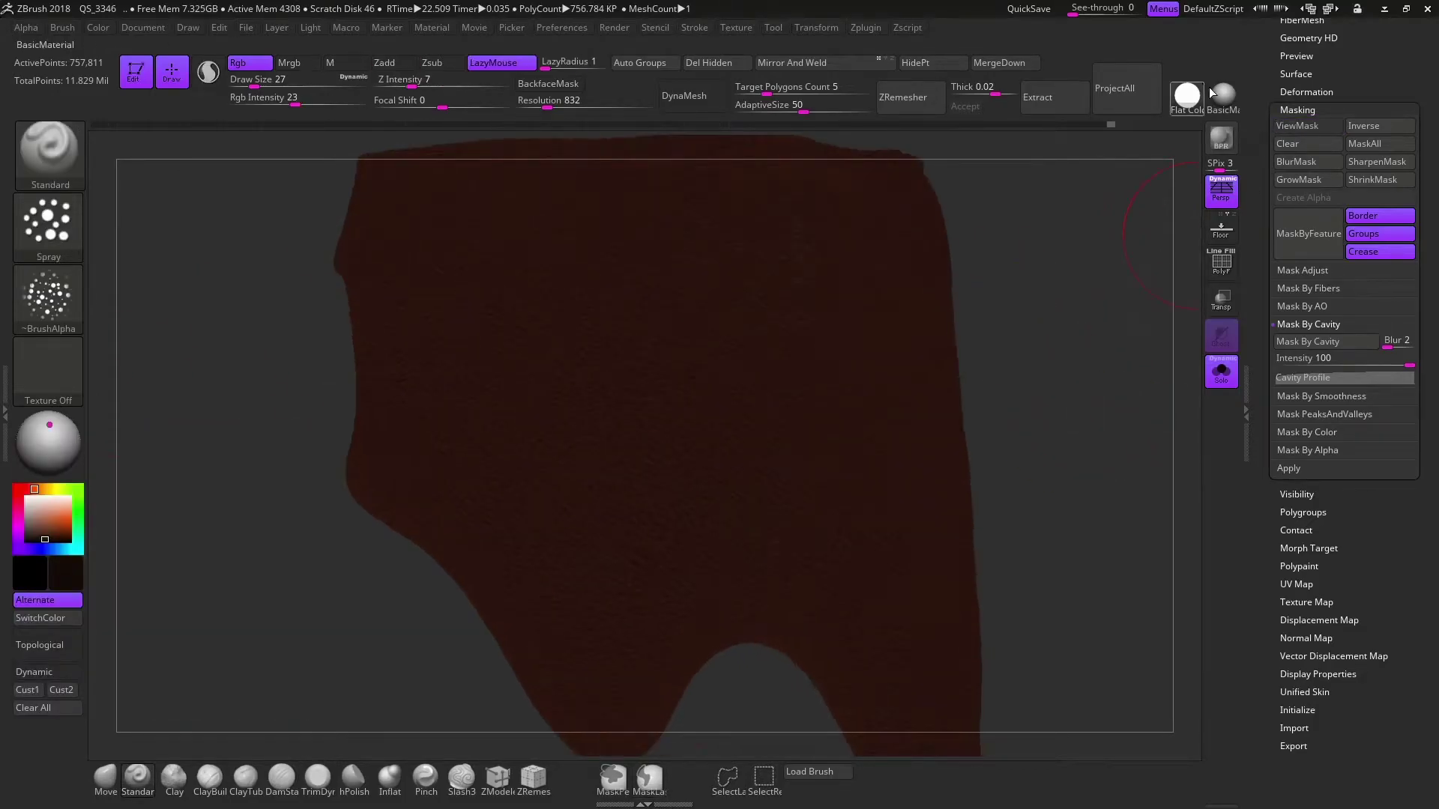
Pick a new speckled alpha and switch the paint stroke to Spray
{"action": "left_click_drag", "start_coordinate": [1021, 330], "coordinate": [1124, 247]}
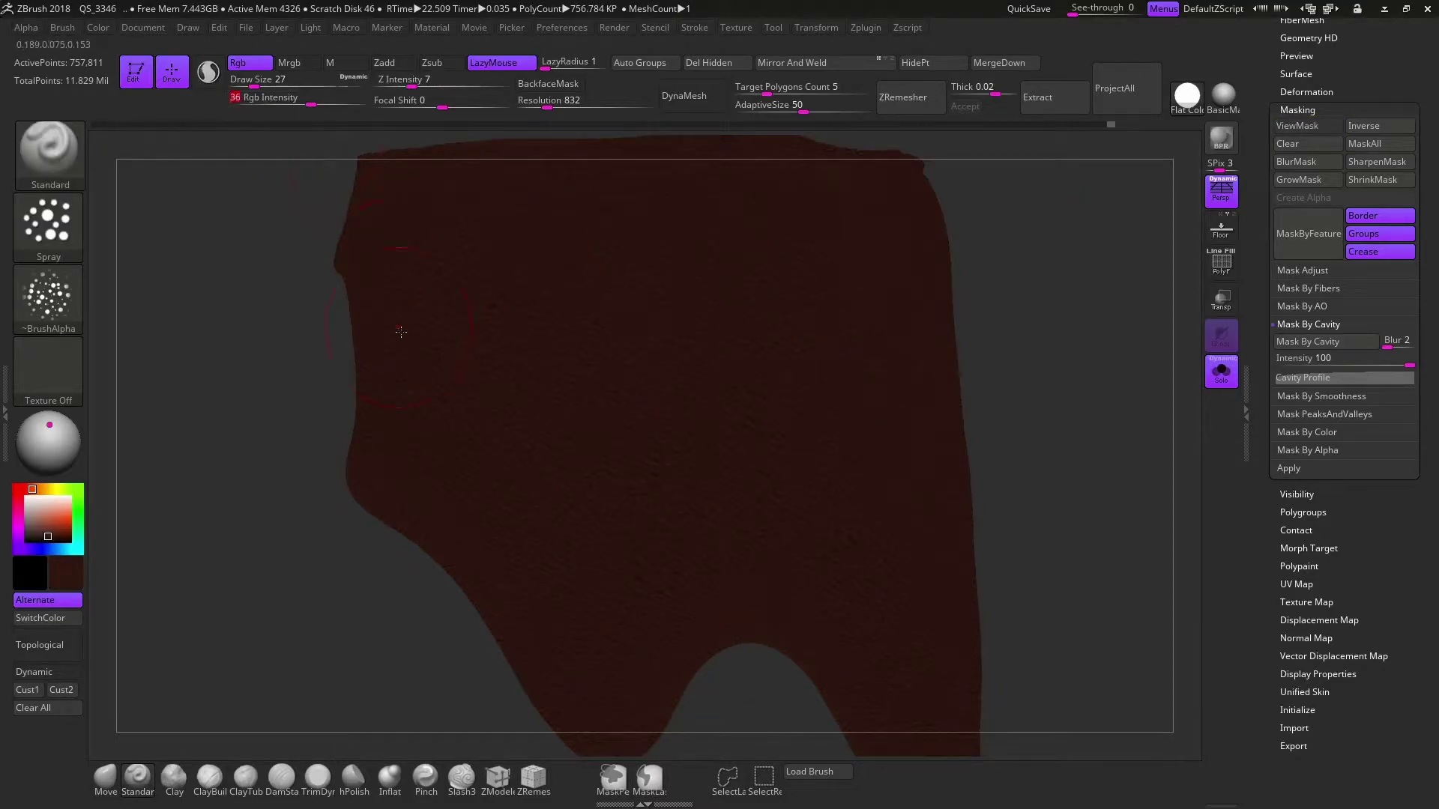
{"action": "left_click", "coordinate": [48, 298]}
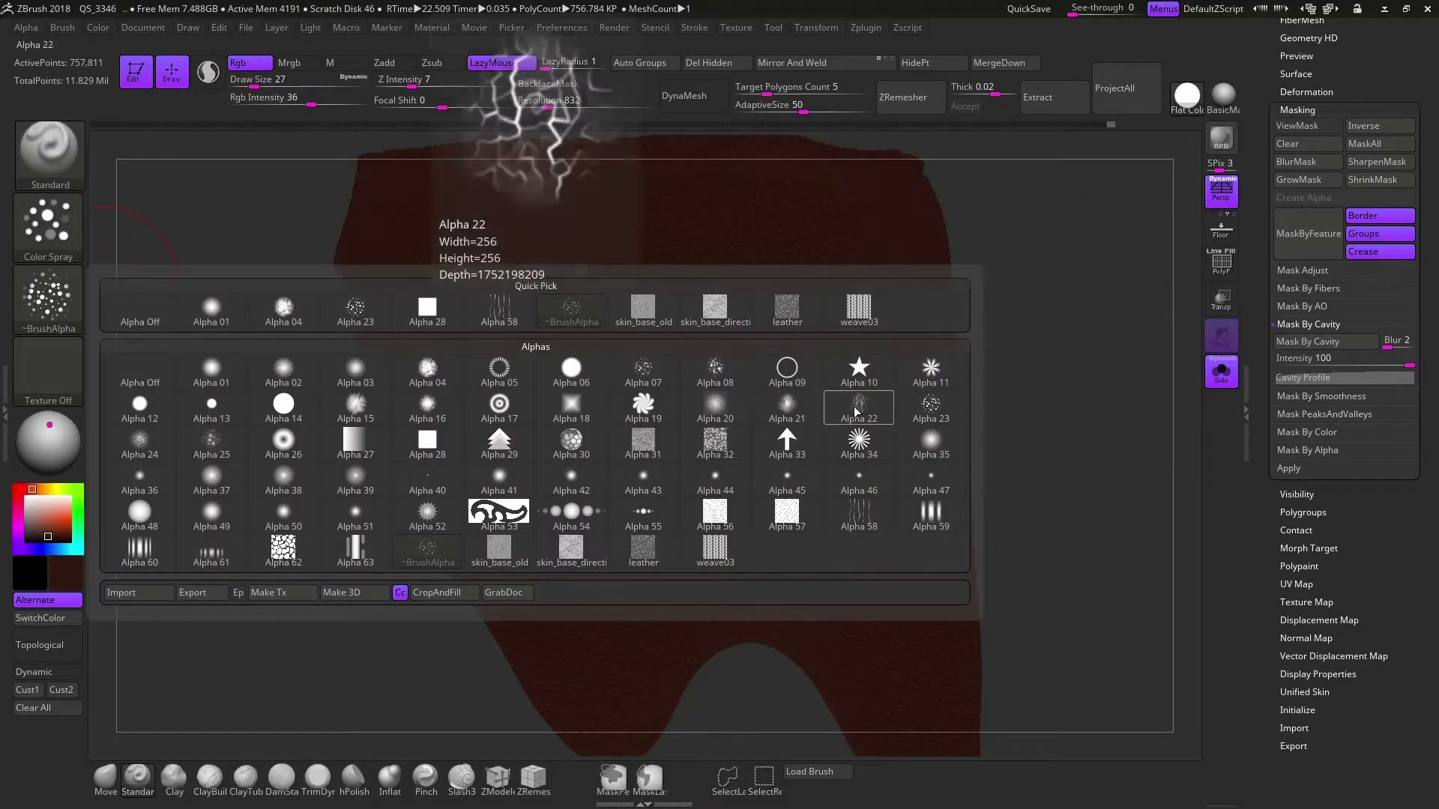
{"action": "left_click", "coordinate": [433, 417]}
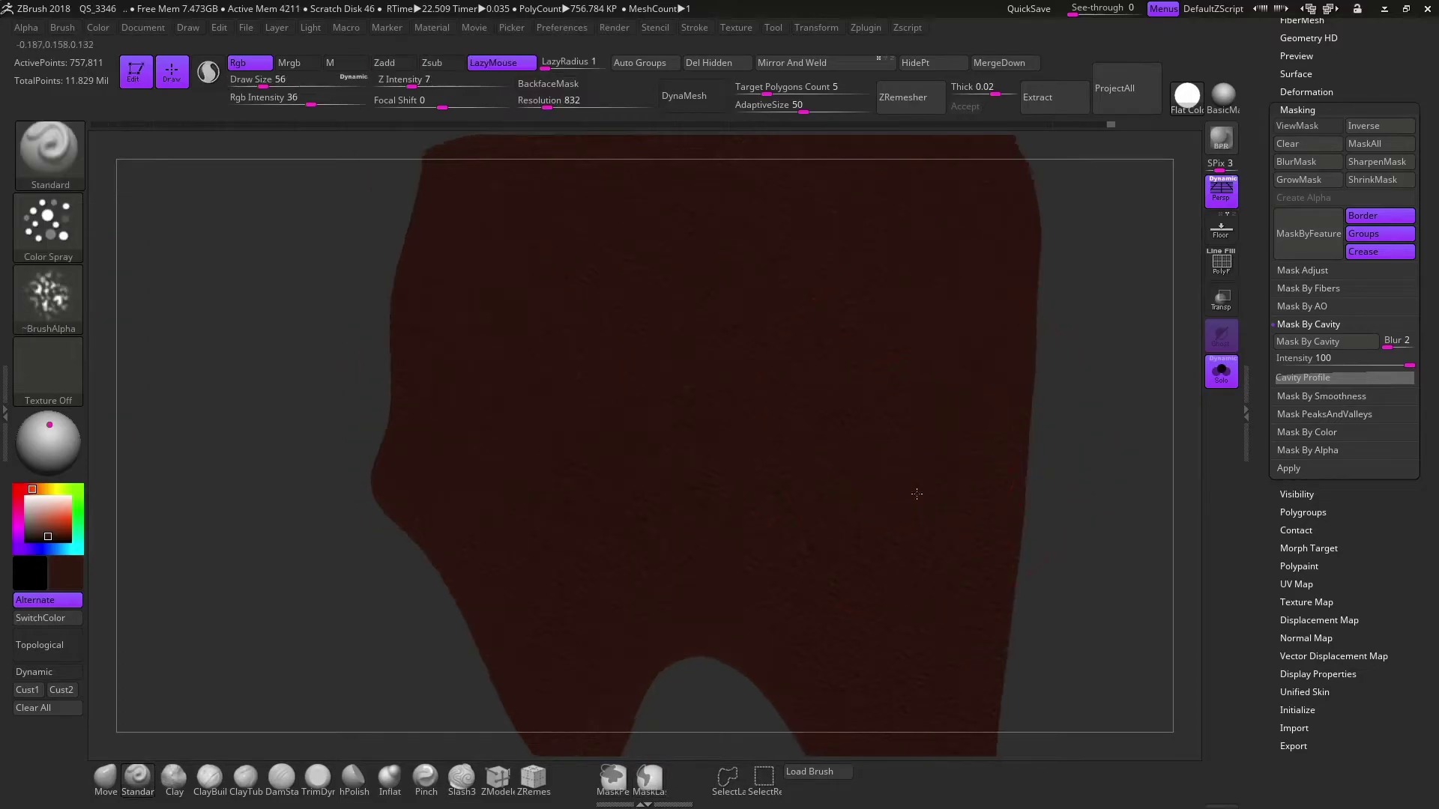
{"action": "left_click_drag", "start_coordinate": [1087, 487], "coordinate": [1193, 114]}
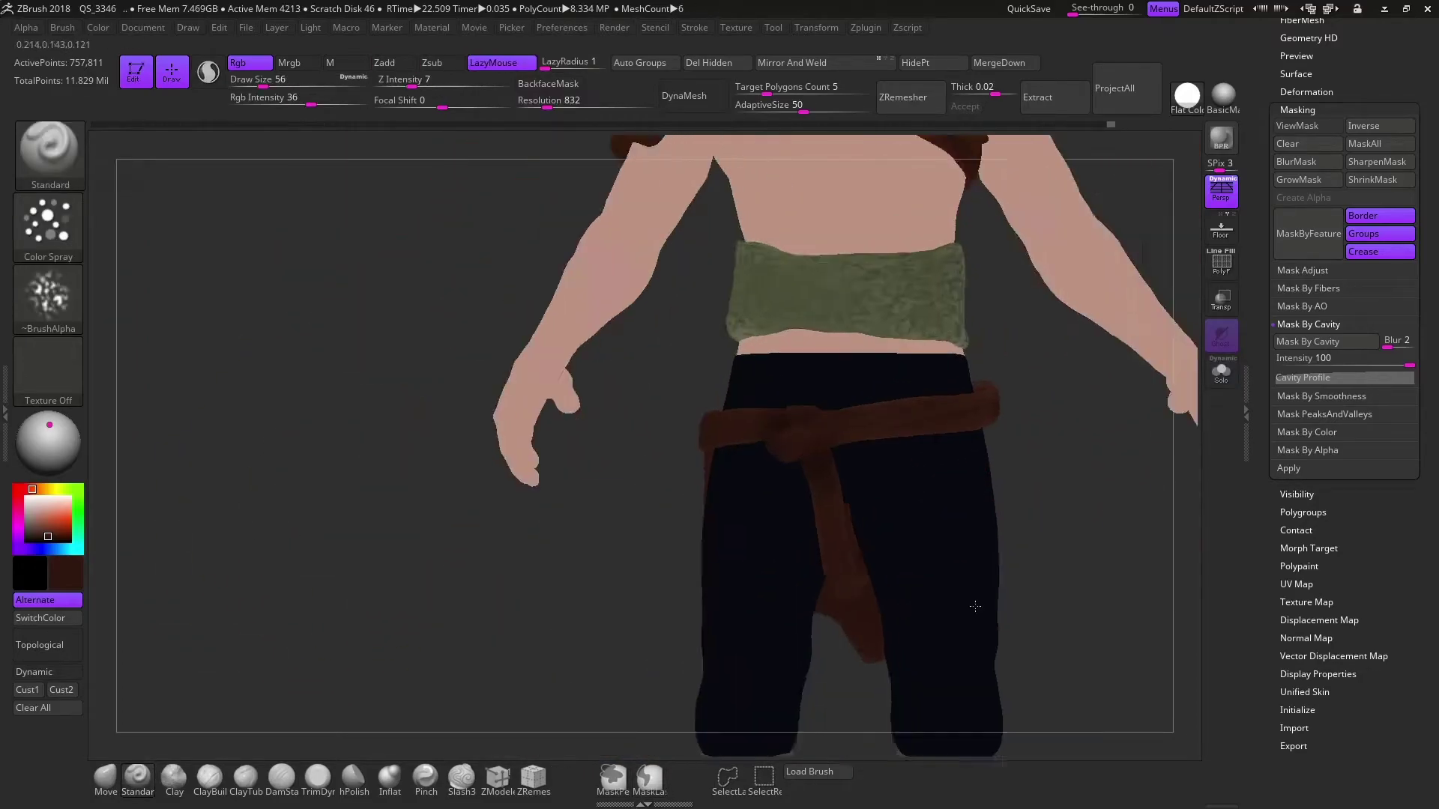
{"action": "left_click", "coordinate": [48, 225]}
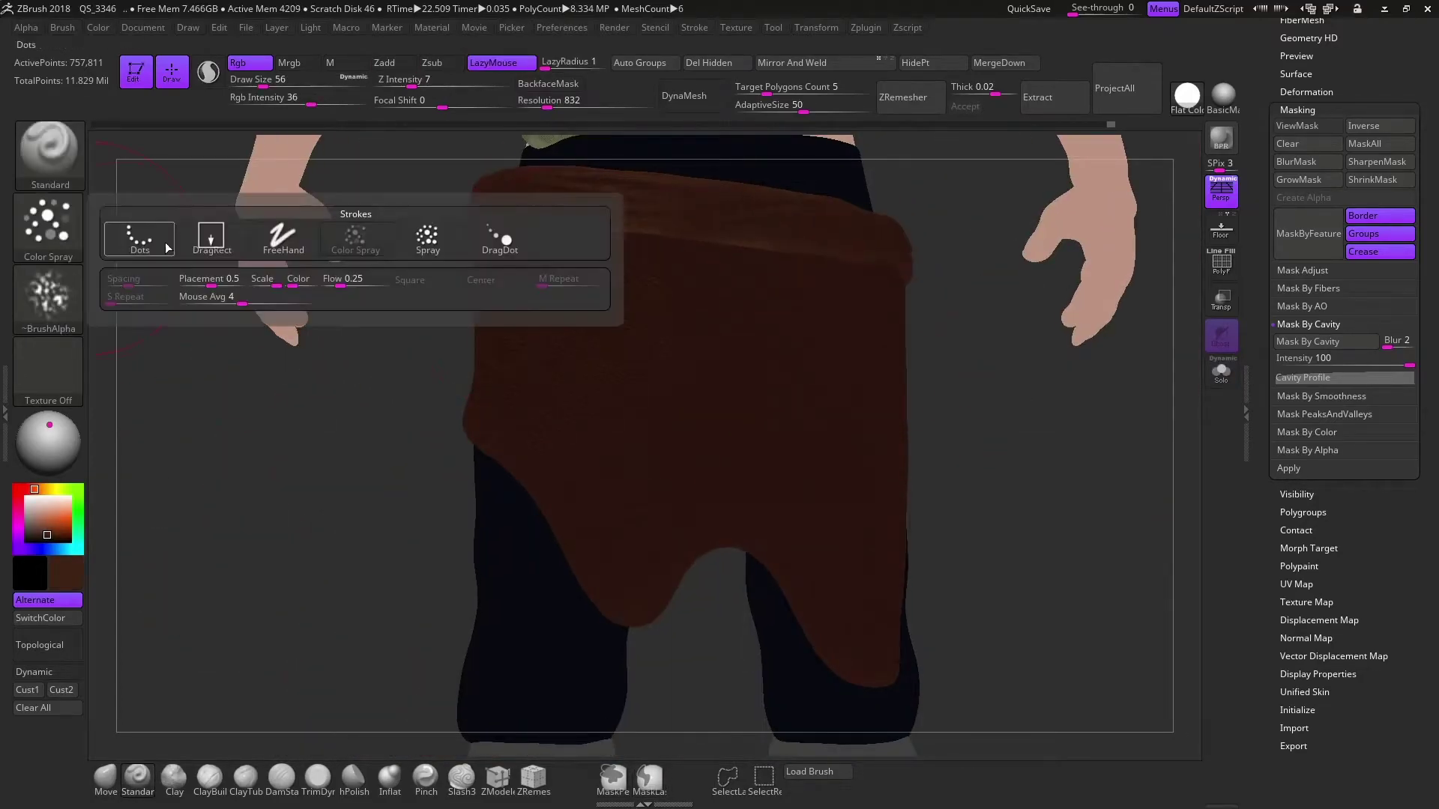
{"action": "left_click", "coordinate": [427, 236]}
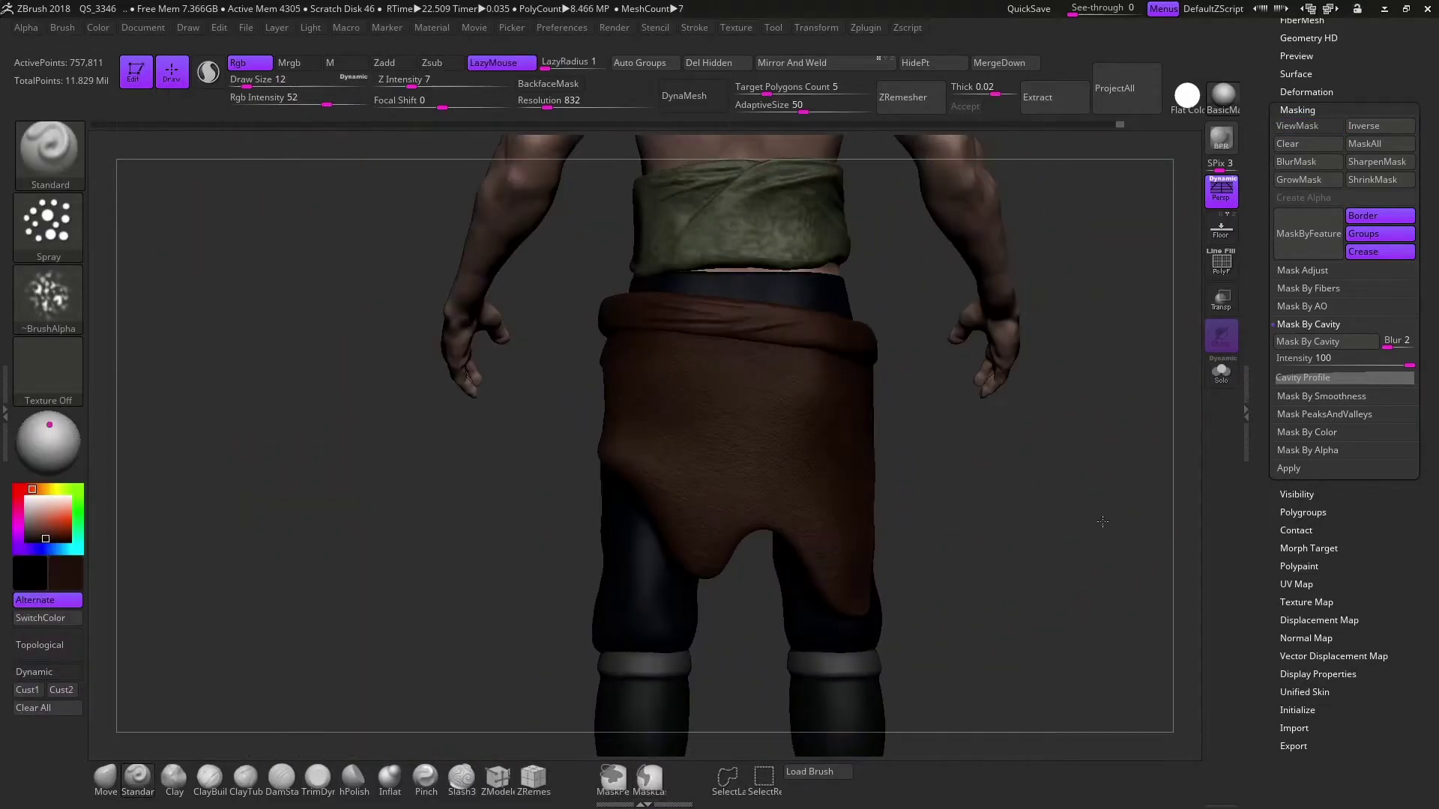
Select the StitchBasic brush and reduce its Draw Size to 7
{"action": "key", "text": "b"}
{"action": "left_click", "coordinate": [1221, 163]}
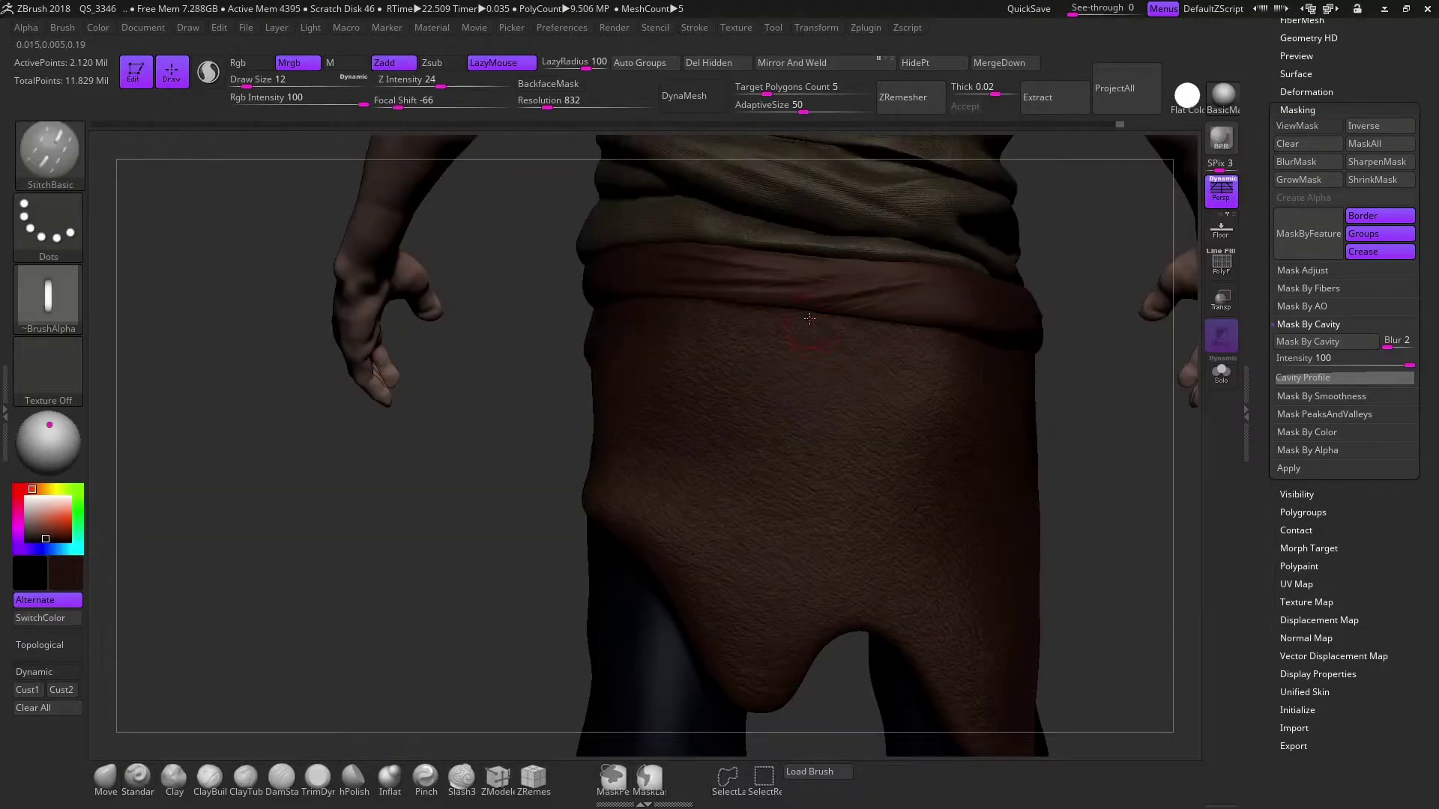
{"action": "key", "text": "c"}
{"action": "key", "text": "bracketleft"}
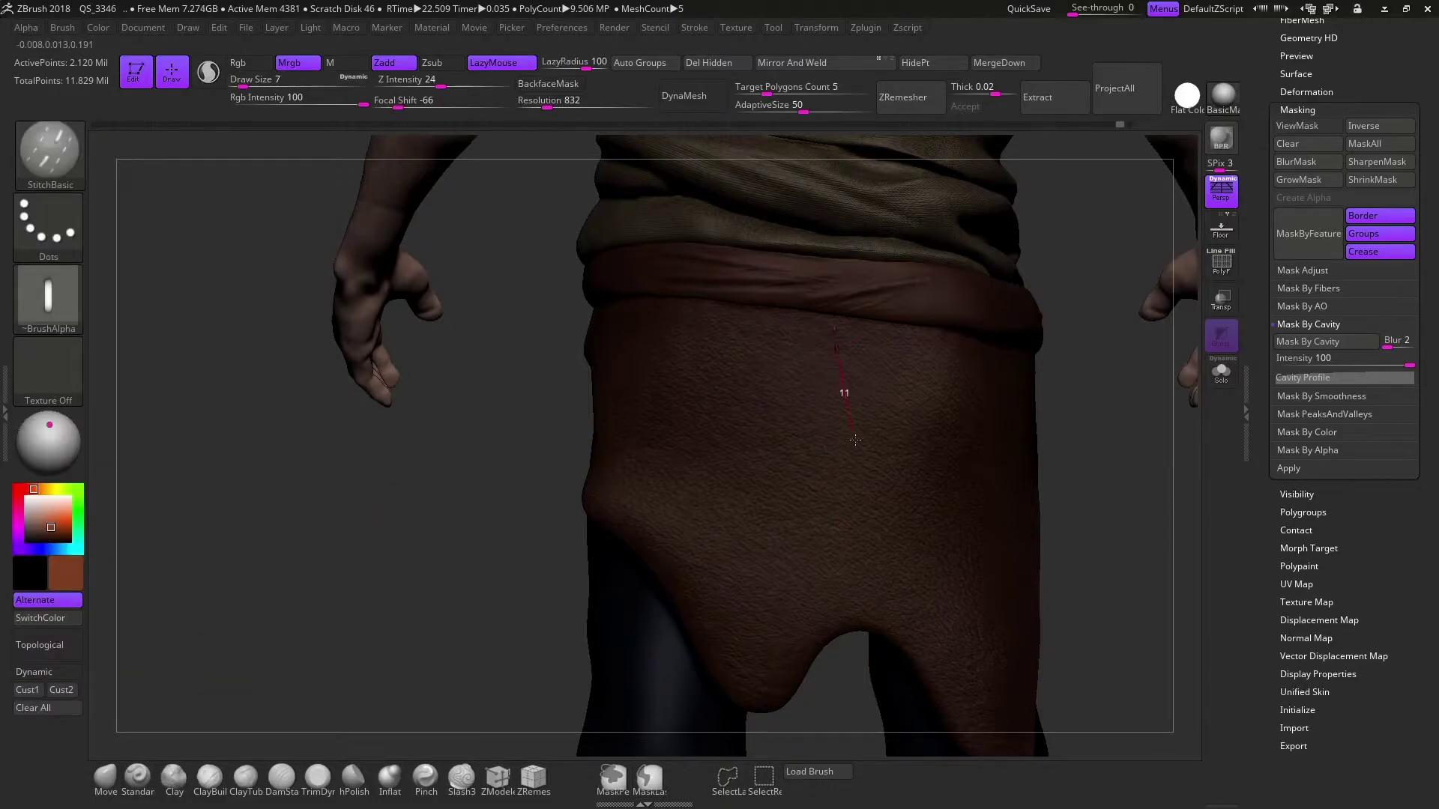
{"action": "key", "text": "c"}
{"action": "key", "text": "bracketleft"}
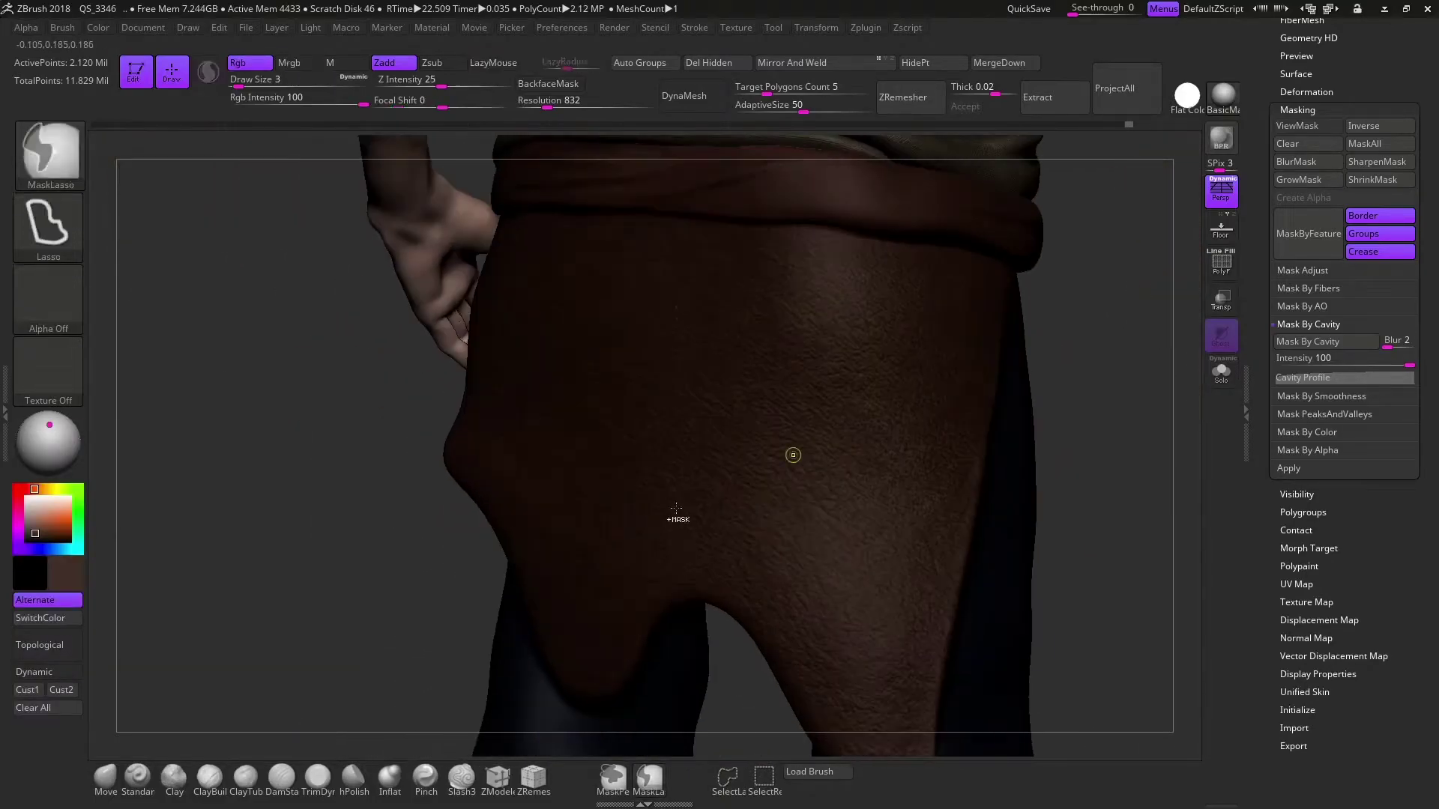
Stitch vertical, horizontal and diagonal seams along the apron and its side panel
{"action": "left_click_drag", "start_coordinate": [679, 404], "coordinate": [685, 320]}
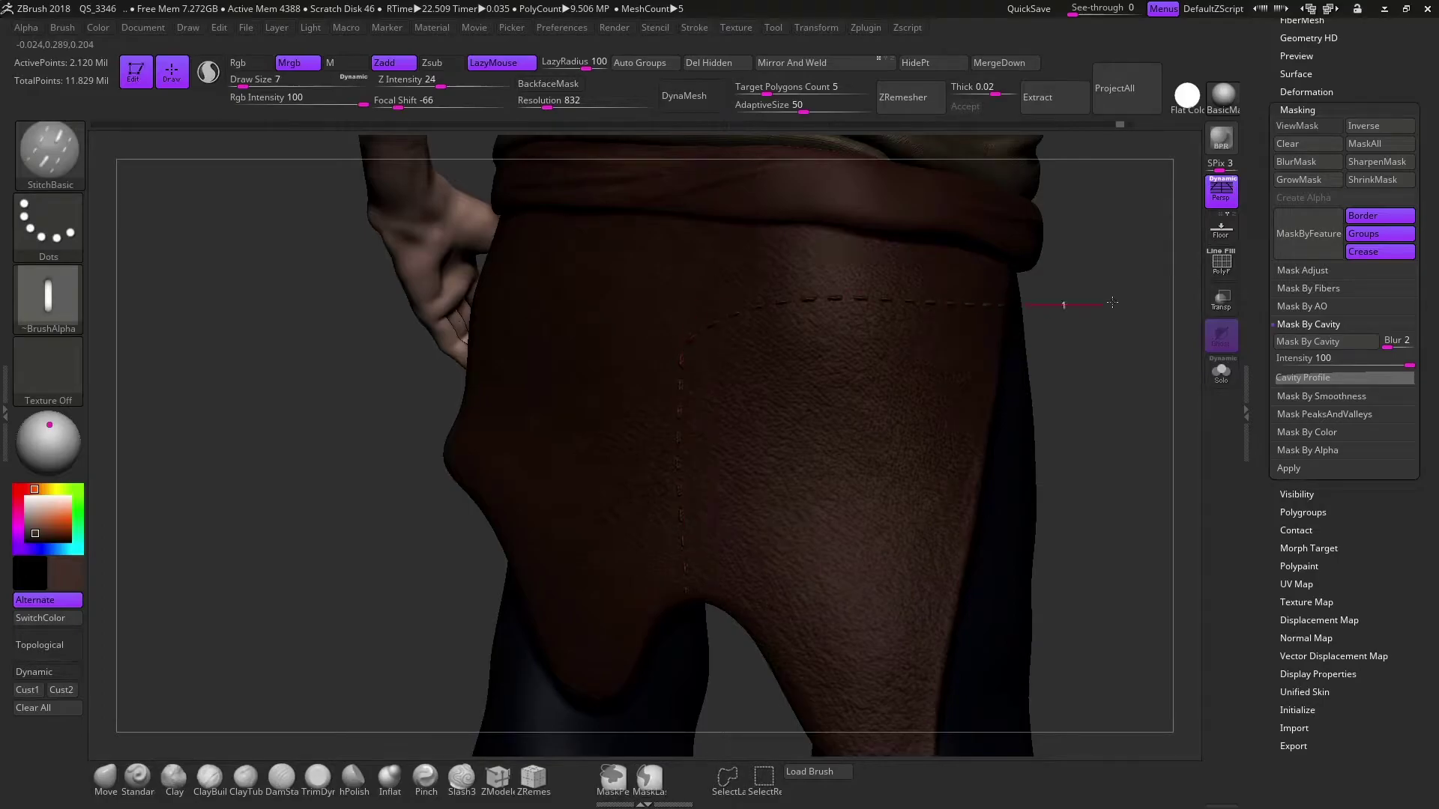
{"action": "left_click_drag", "start_coordinate": [1064, 358], "coordinate": [724, 406]}
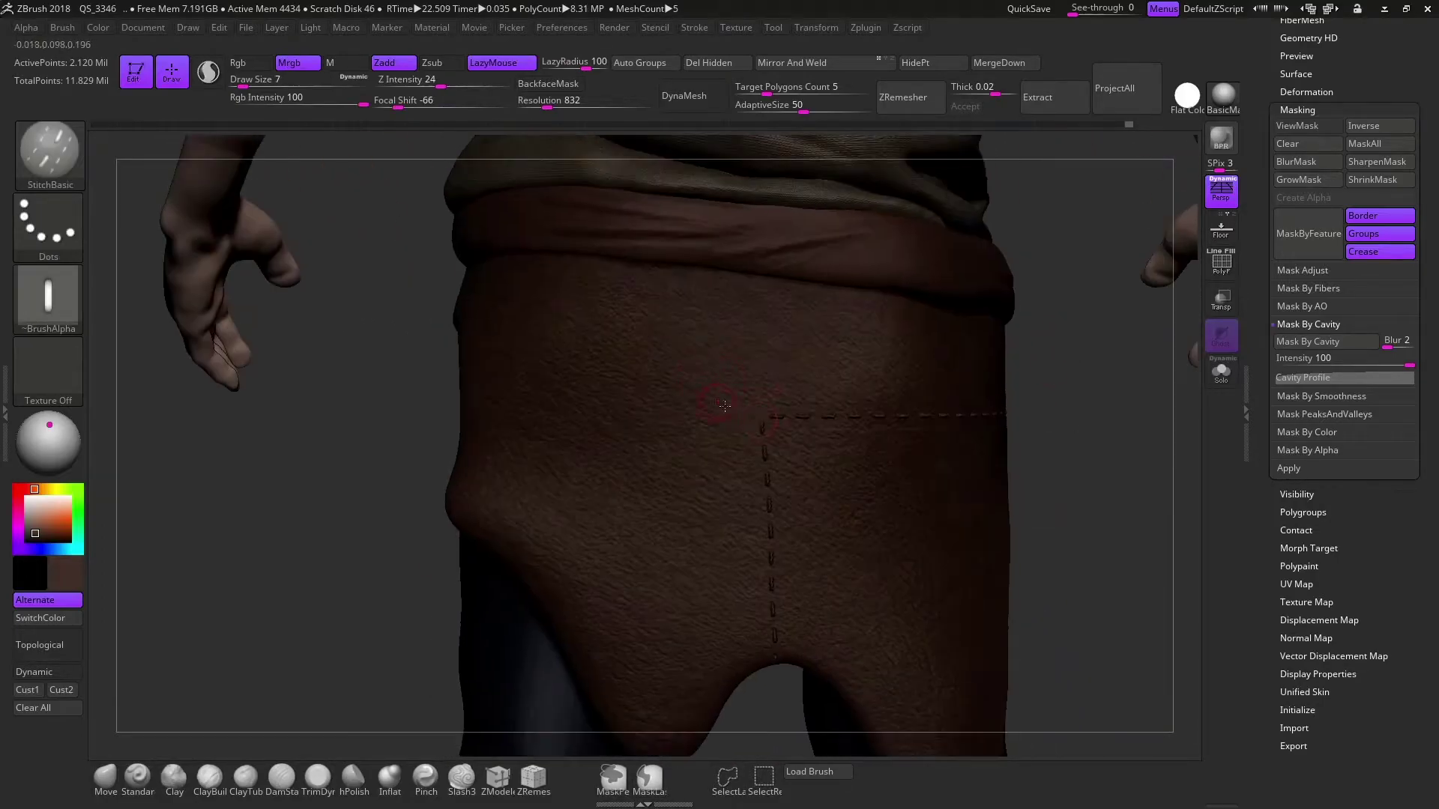
{"action": "mouse_move", "coordinate": [530, 582]}
{"action": "left_mouse_down"}
{"action": "mouse_move", "coordinate": [637, 500]}
{"action": "mouse_move", "coordinate": [619, 448]}
{"action": "left_mouse_up"}
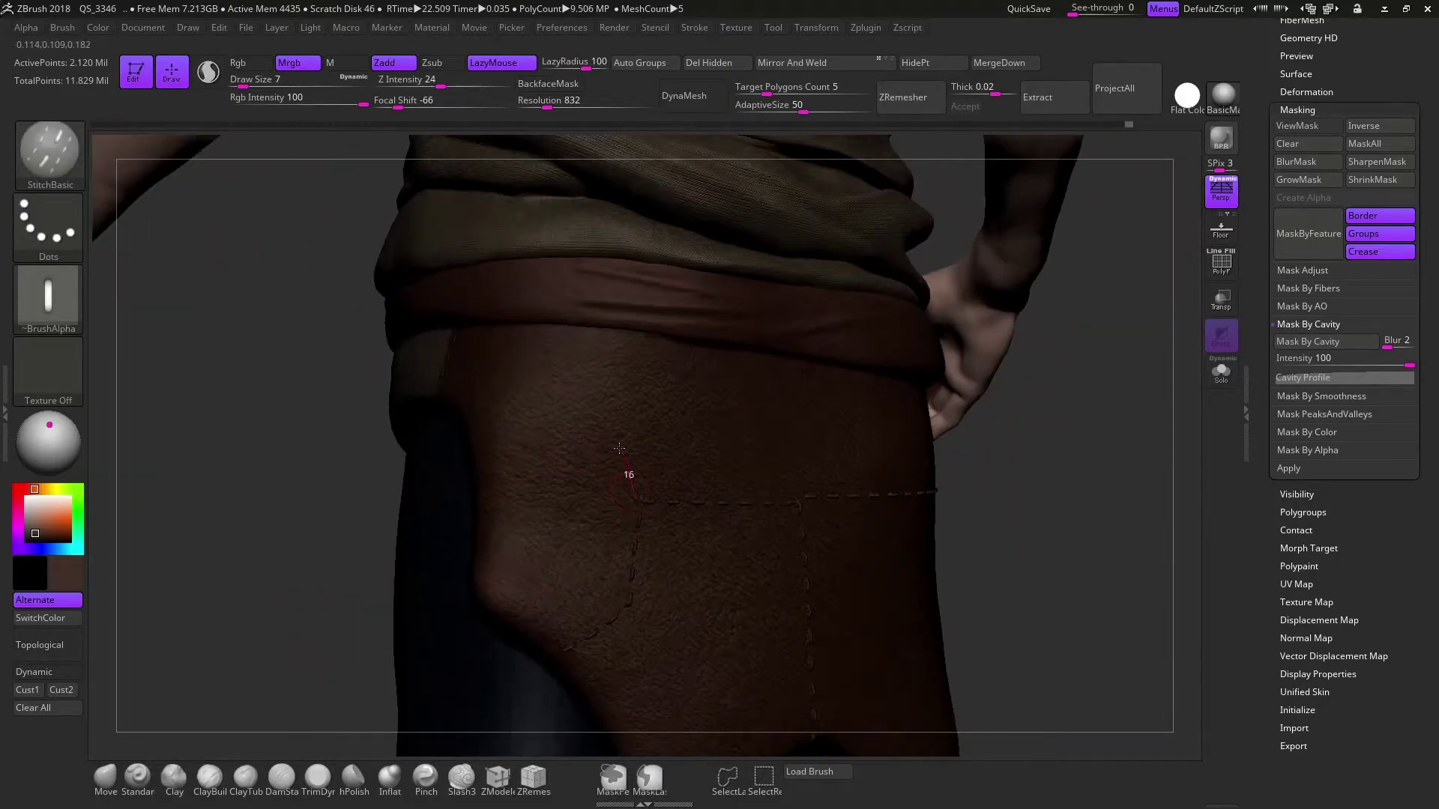
{"action": "left_click_drag", "start_coordinate": [335, 254], "coordinate": [470, 360]}
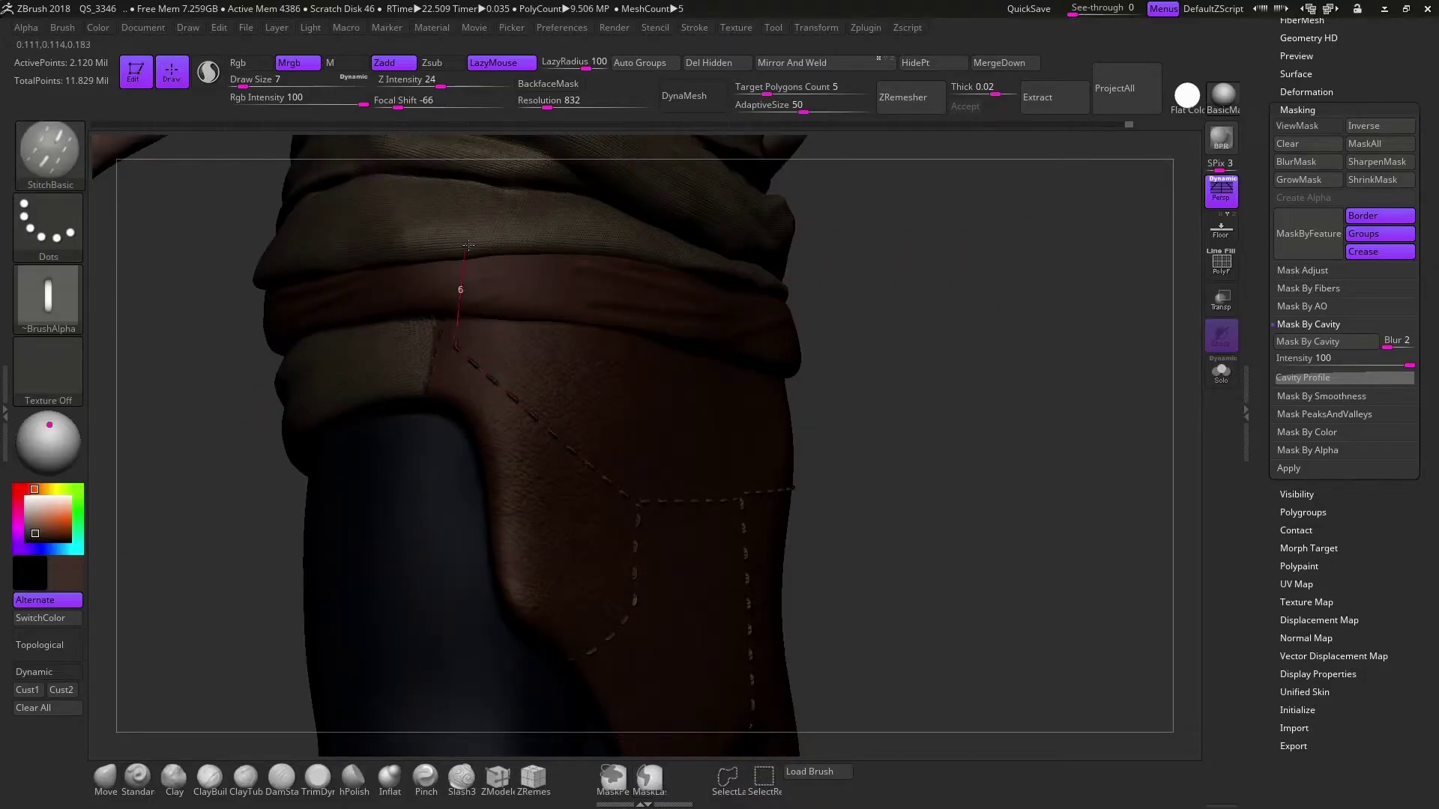
{"action": "left_click_drag", "start_coordinate": [862, 360], "coordinate": [820, 267]}
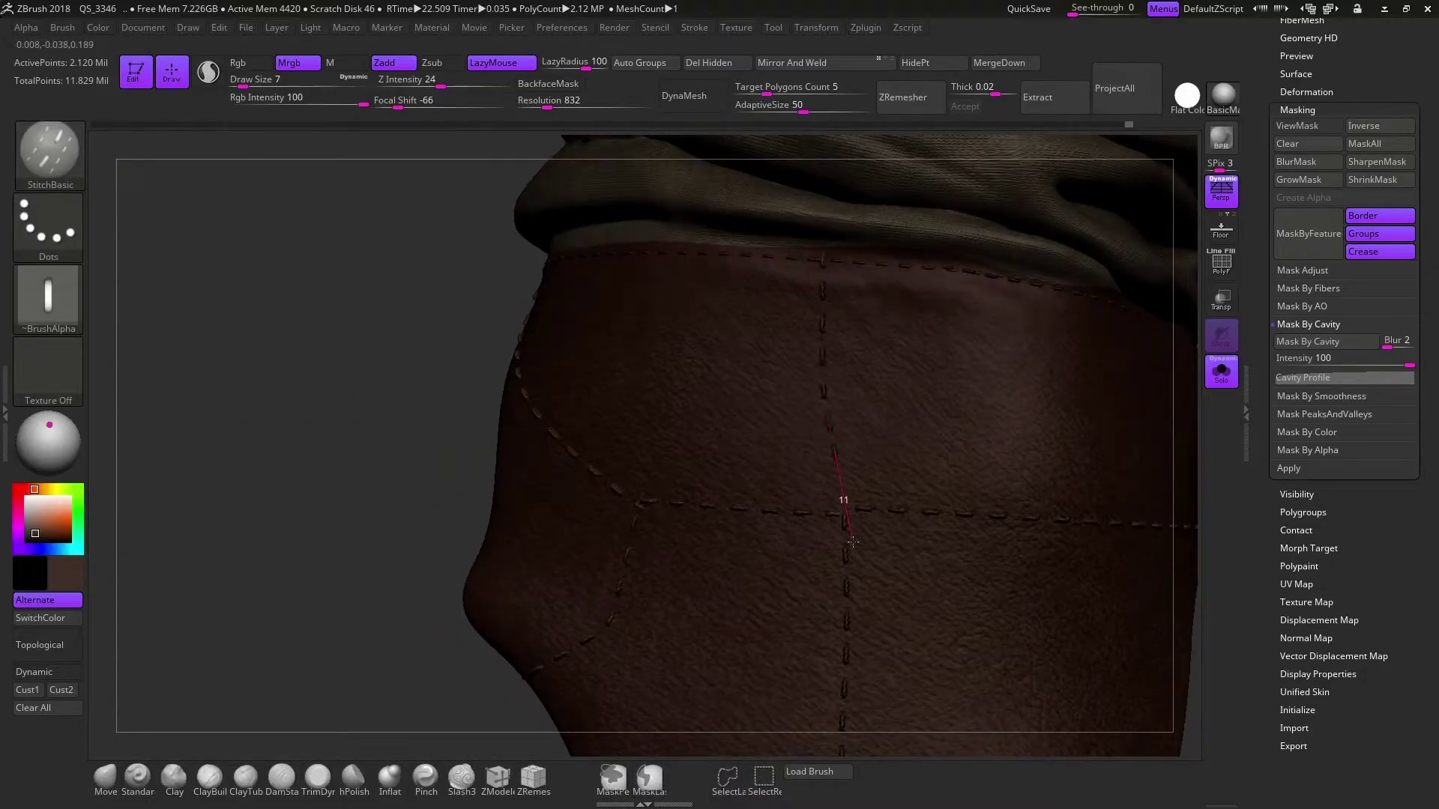
{"action": "mouse_move", "coordinate": [380, 642]}
{"action": "left_mouse_down"}
{"action": "mouse_move", "coordinate": [1045, 504]}
{"action": "mouse_move", "coordinate": [1038, 524]}
{"action": "mouse_move", "coordinate": [1078, 477]}
{"action": "mouse_move", "coordinate": [688, 315]}
{"action": "left_mouse_up"}
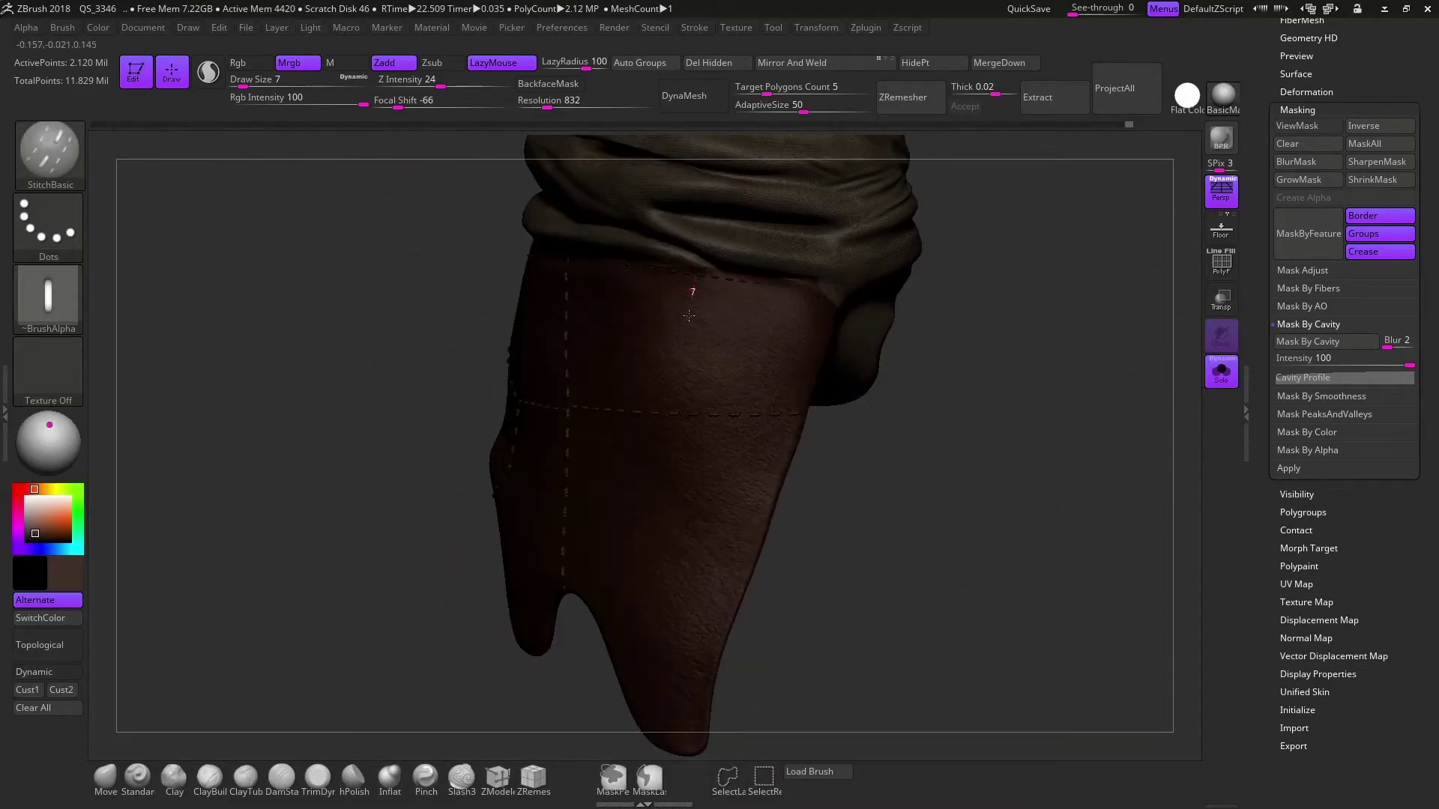
Orbit around the apron to inspect the stitched seams, lower edge and underside
{"action": "left_click_drag", "start_coordinate": [774, 397], "coordinate": [975, 509]}
{"action": "left_click_drag", "start_coordinate": [935, 483], "coordinate": [887, 487]}
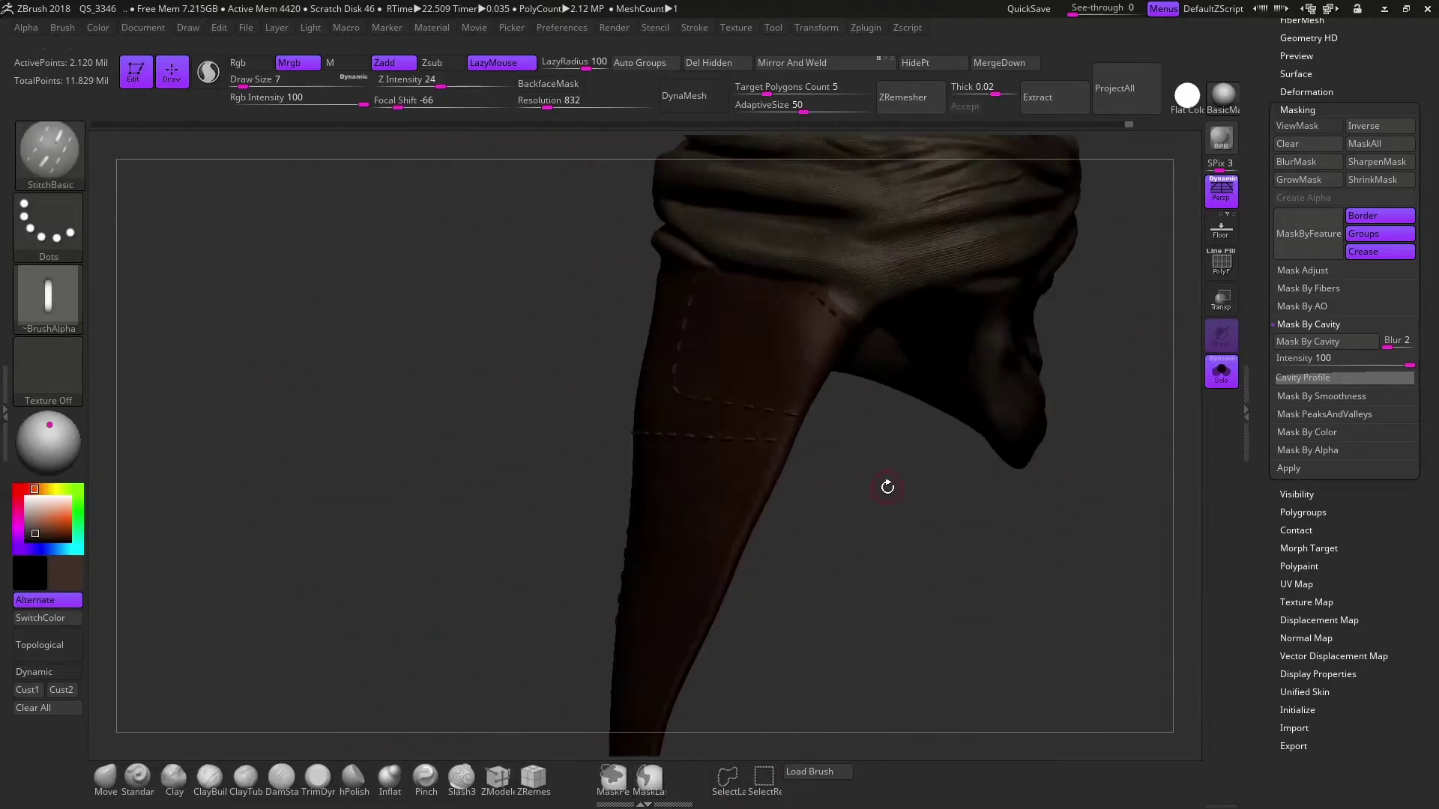
{"action": "left_click_drag", "start_coordinate": [836, 583], "coordinate": [611, 349]}
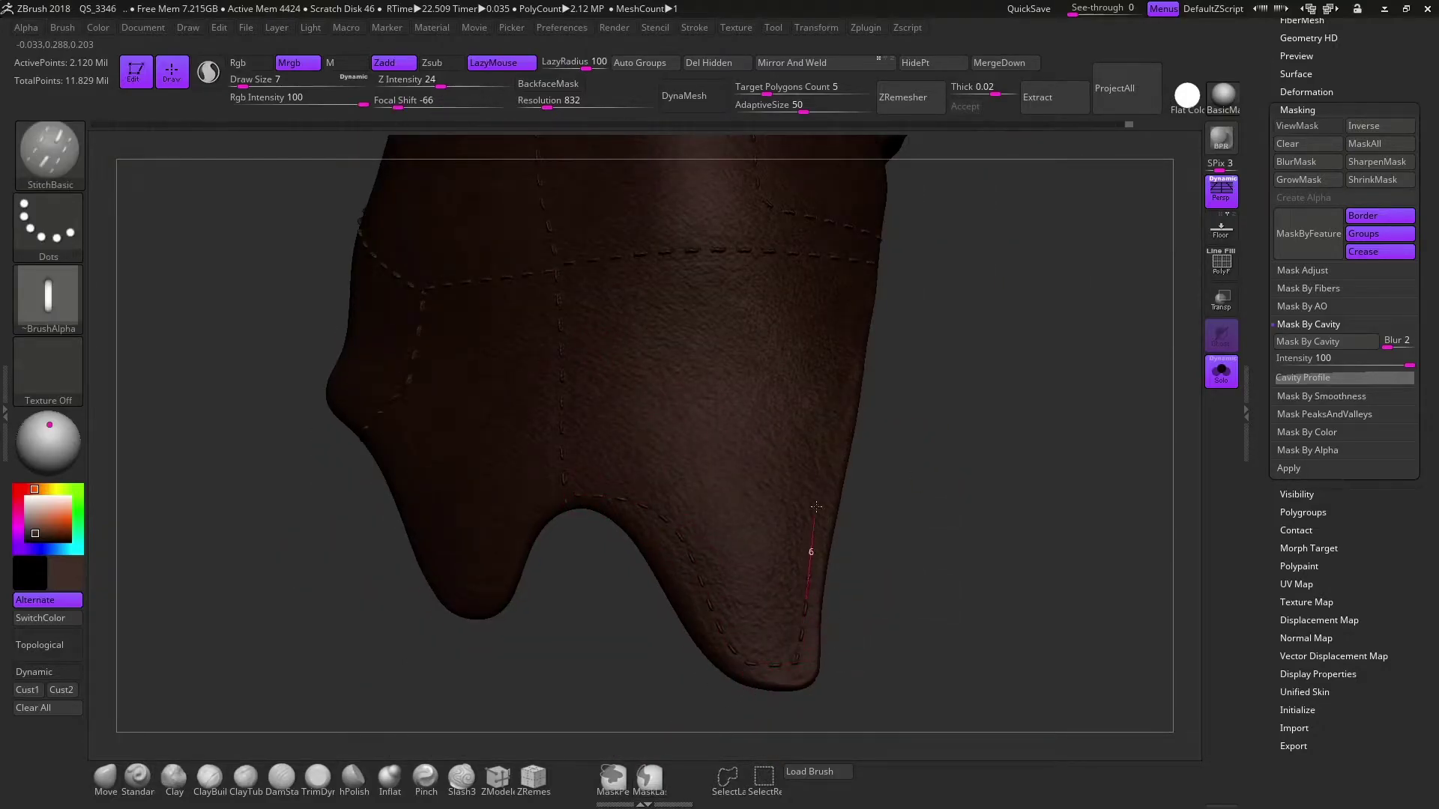
{"action": "left_click_drag", "start_coordinate": [887, 212], "coordinate": [692, 325]}
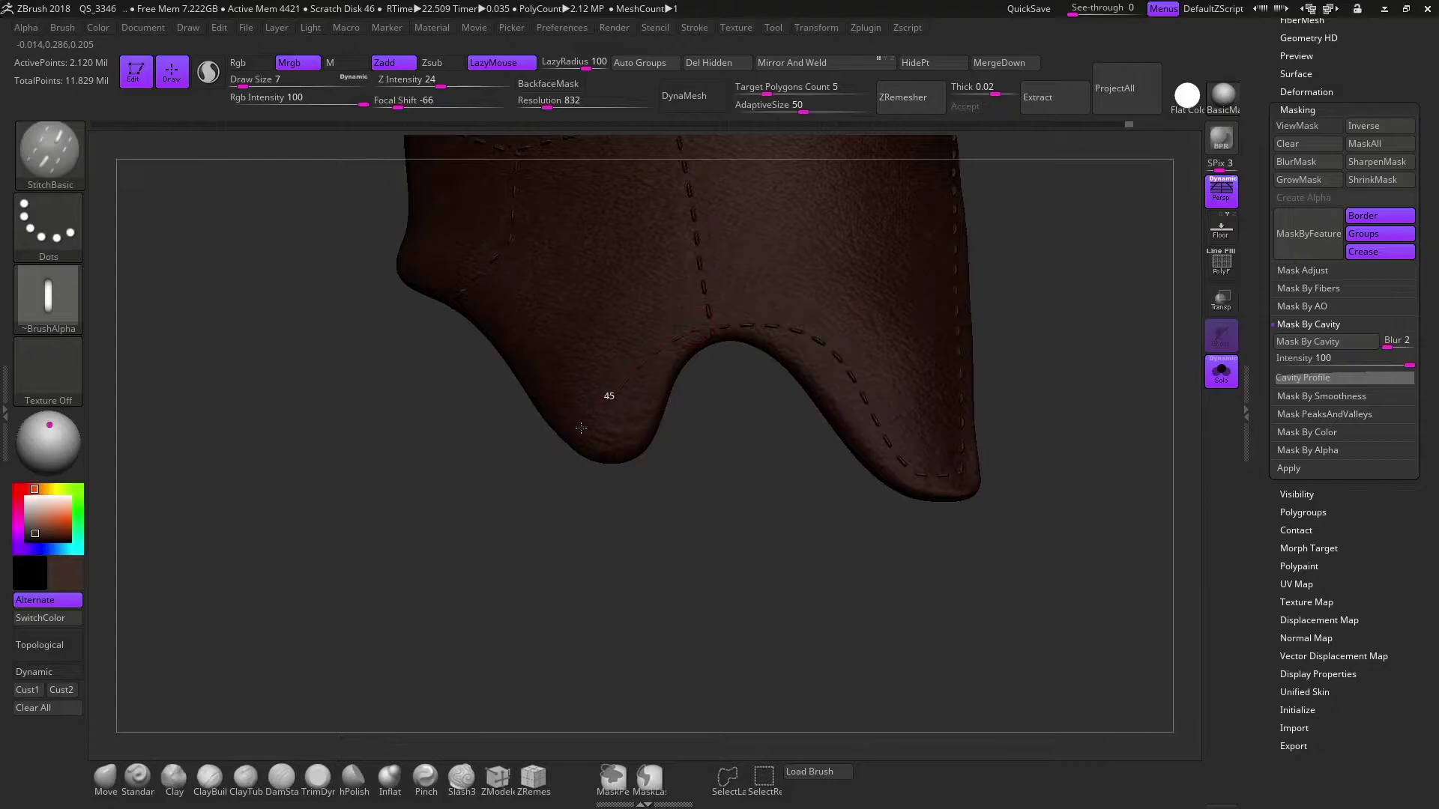
{"action": "left_click_drag", "start_coordinate": [360, 214], "coordinate": [616, 455]}
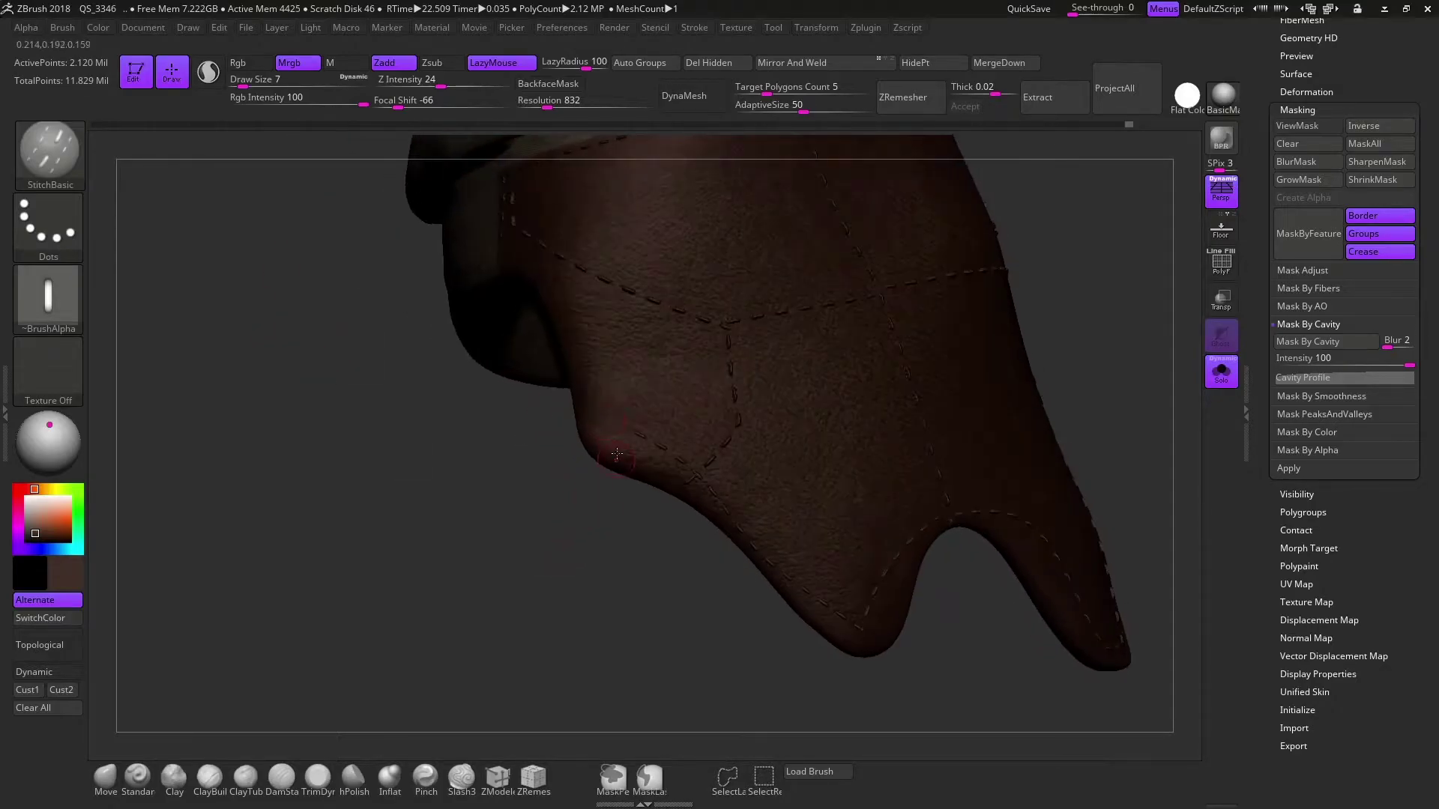
{"action": "left_click_drag", "start_coordinate": [534, 235], "coordinate": [612, 343]}
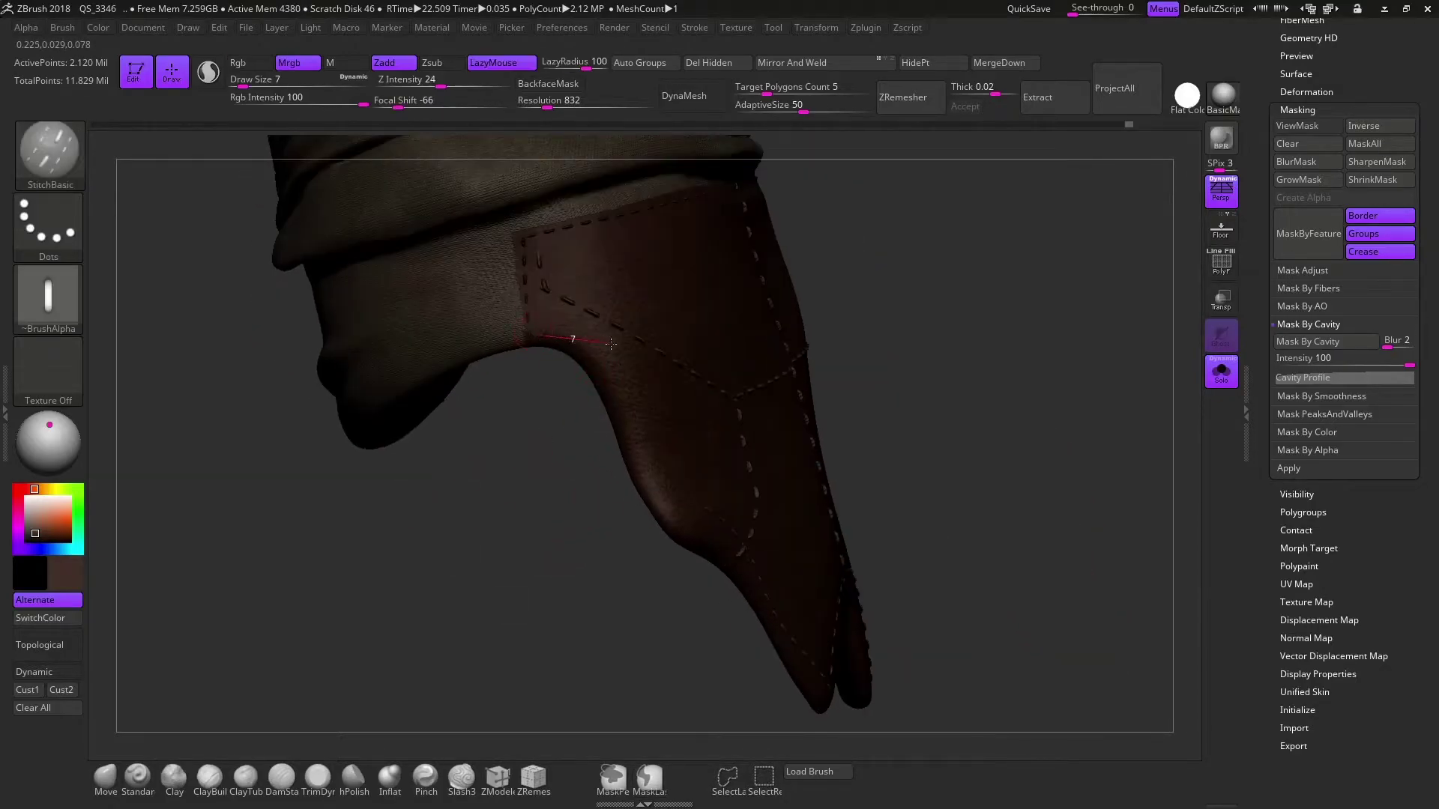
{"action": "left_click_drag", "start_coordinate": [778, 570], "coordinate": [829, 594]}
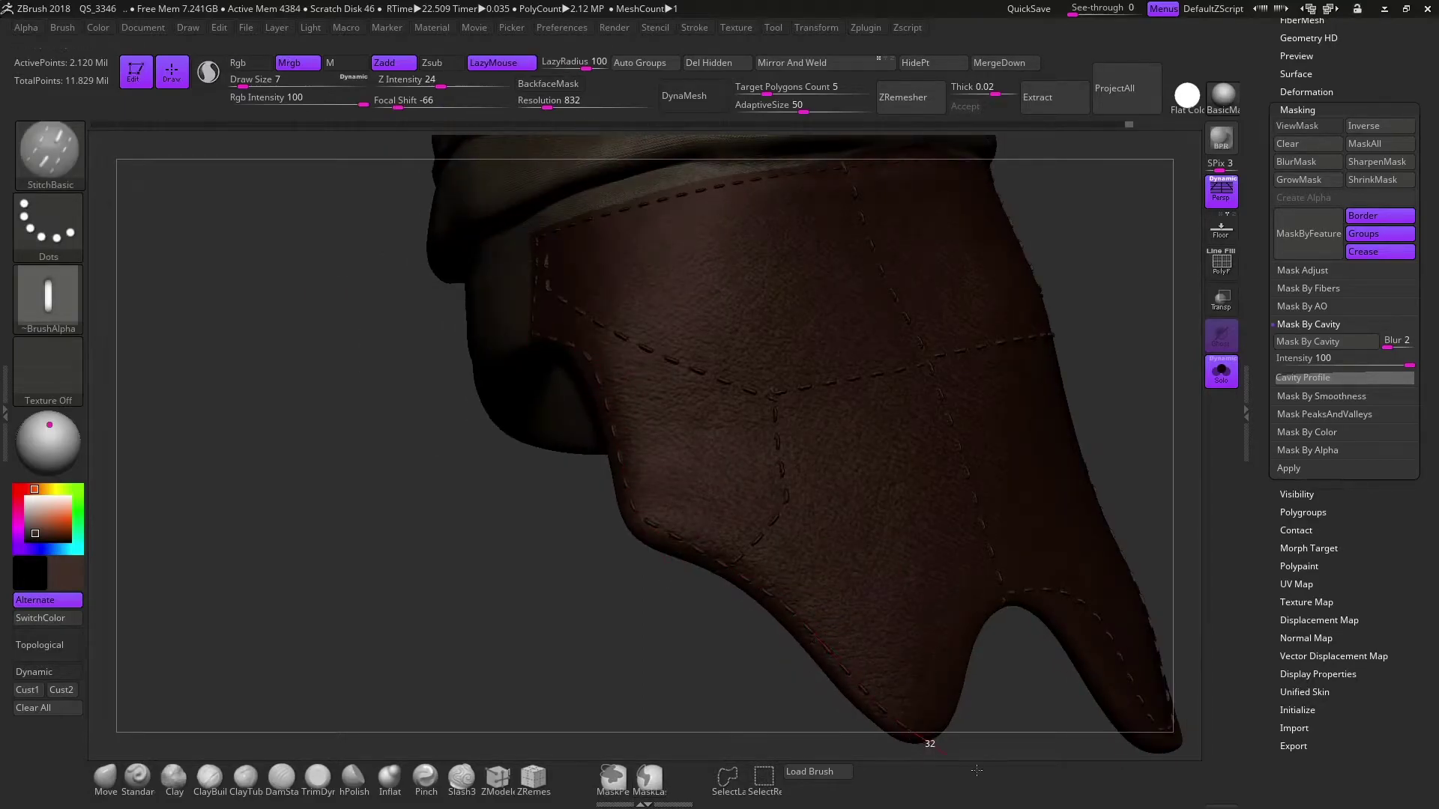
{"action": "mouse_move", "coordinate": [1030, 542]}
{"action": "left_mouse_down"}
{"action": "mouse_move", "coordinate": [546, 549]}
{"action": "mouse_move", "coordinate": [426, 425]}
{"action": "left_mouse_up"}
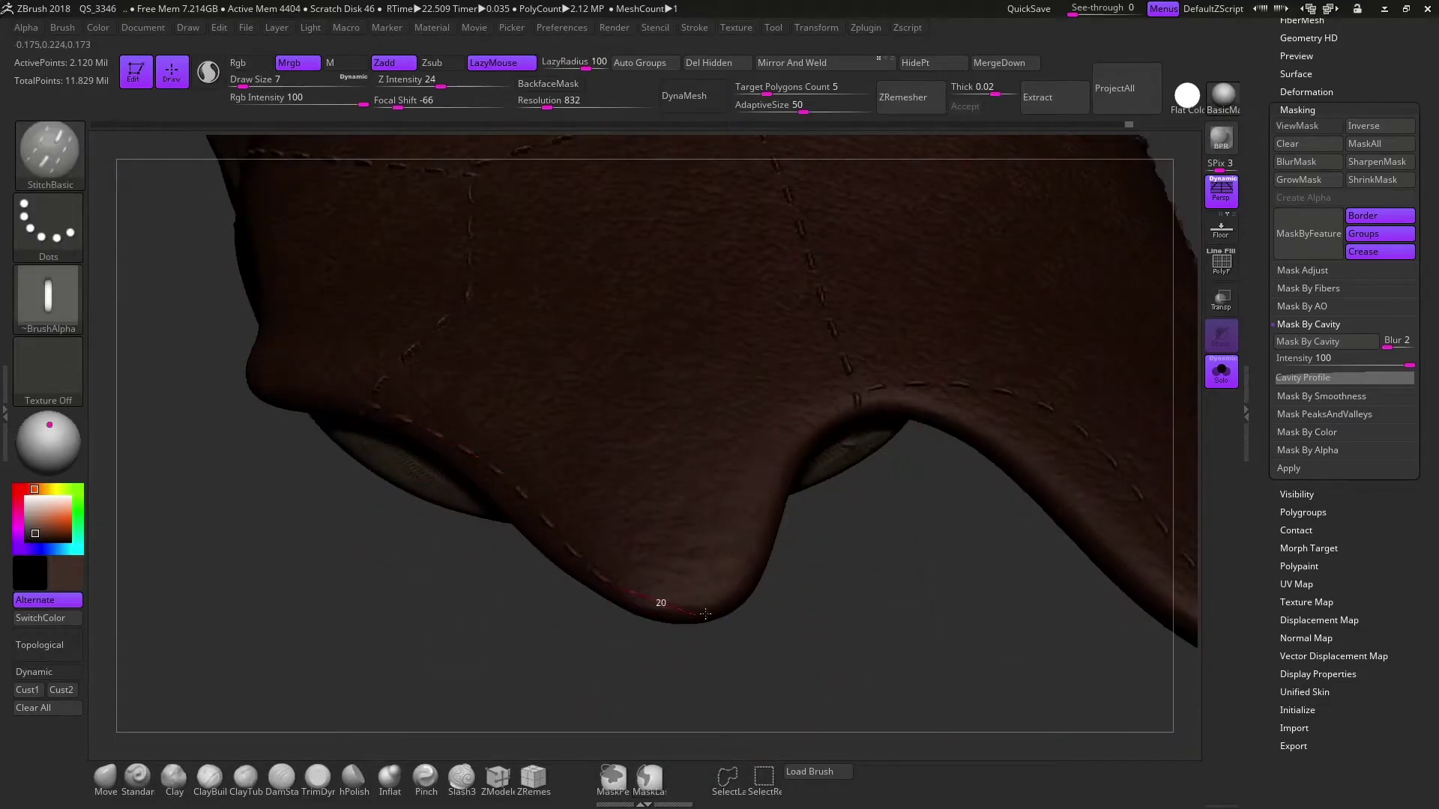
{"action": "left_click_drag", "start_coordinate": [925, 357], "coordinate": [678, 429]}
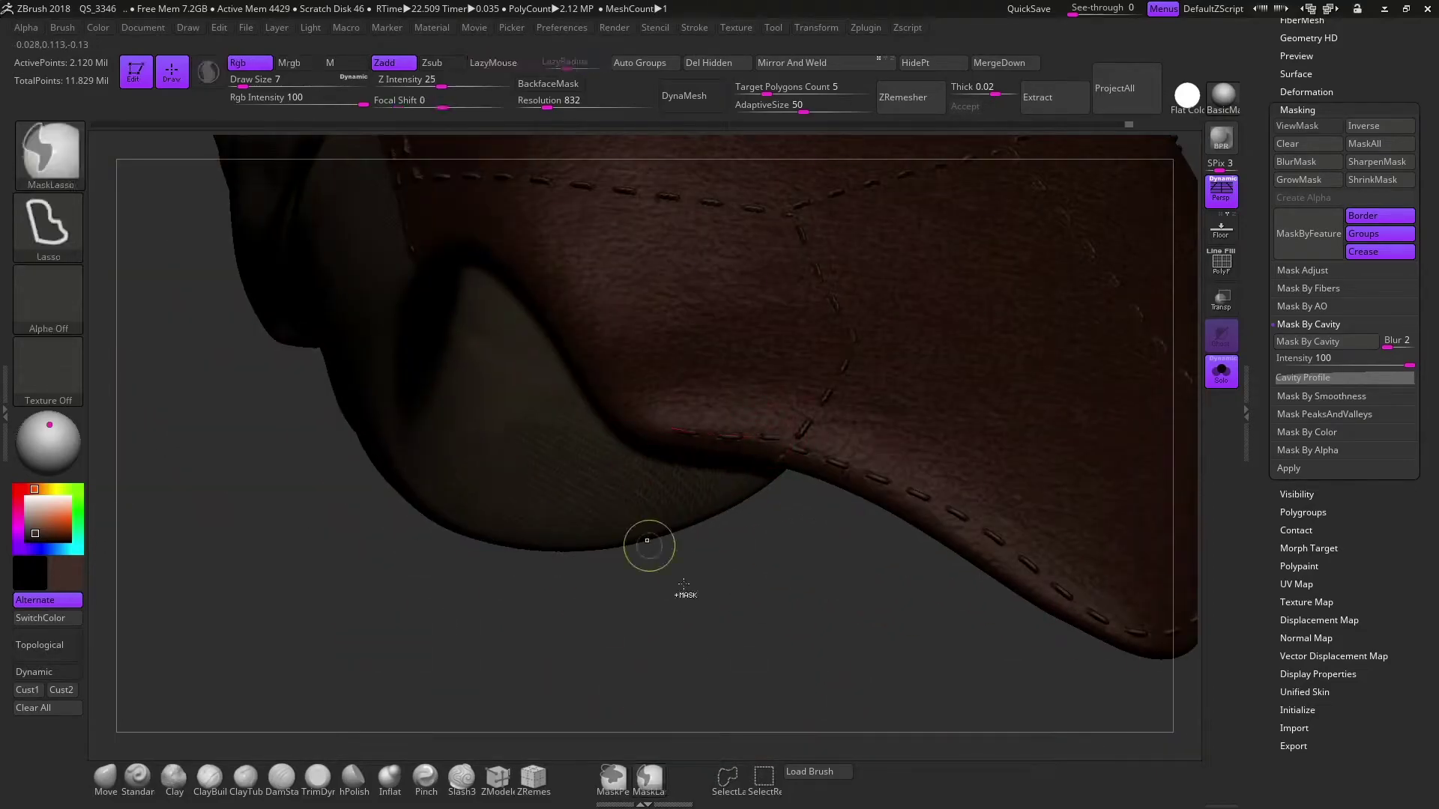
{"action": "left_click_drag", "start_coordinate": [646, 546], "coordinate": [674, 423]}
{"action": "mouse_move", "coordinate": [495, 629]}
{"action": "left_mouse_down"}
{"action": "mouse_move", "coordinate": [936, 474]}
{"action": "mouse_move", "coordinate": [752, 440]}
{"action": "mouse_move", "coordinate": [910, 477]}
{"action": "mouse_move", "coordinate": [879, 600]}
{"action": "mouse_move", "coordinate": [582, 456]}
{"action": "left_mouse_up"}
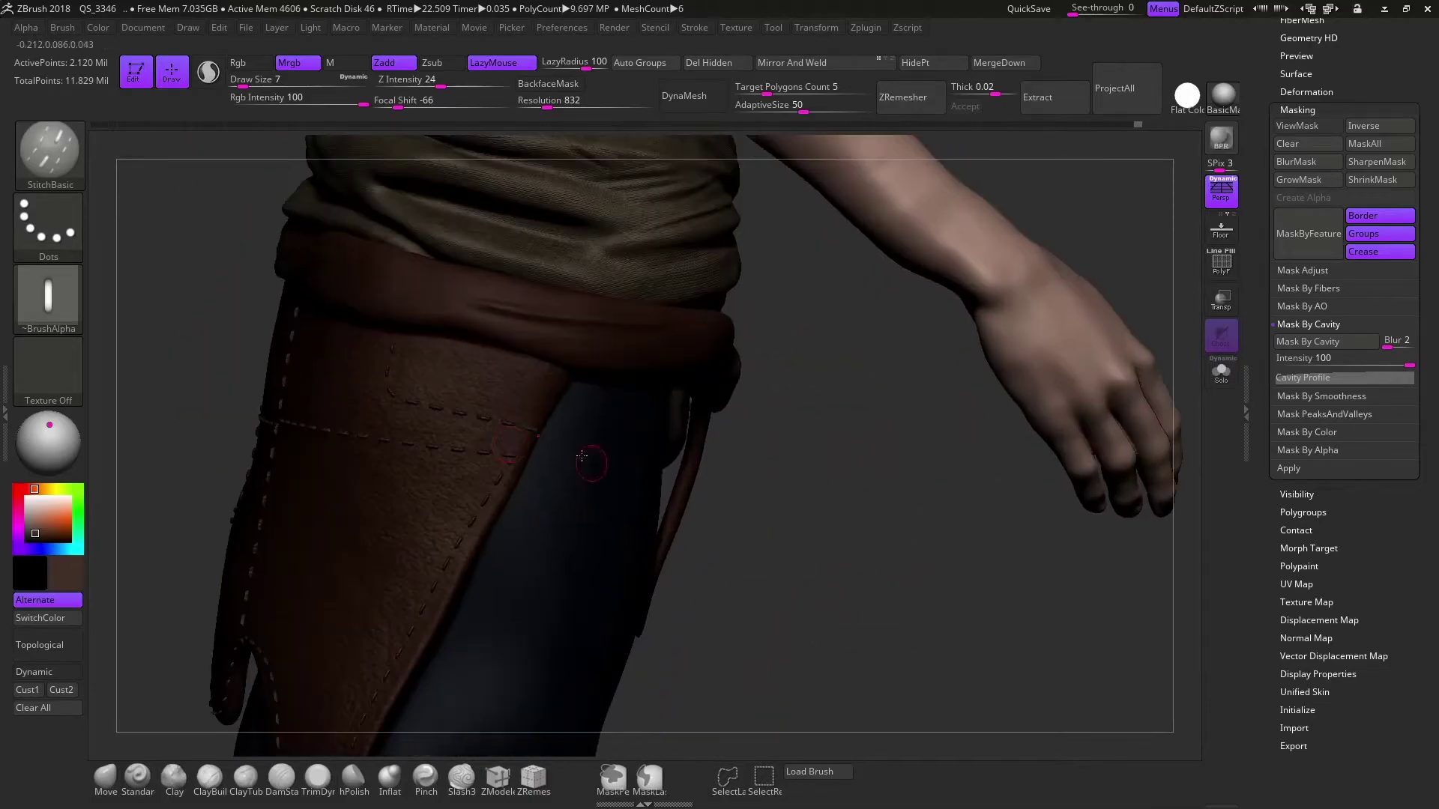
Bring back the whole character facing front and open the render settings
{"action": "key", "text": "ctrl+shift+f"}
{"action": "key", "text": "ctrl+shift+f"}
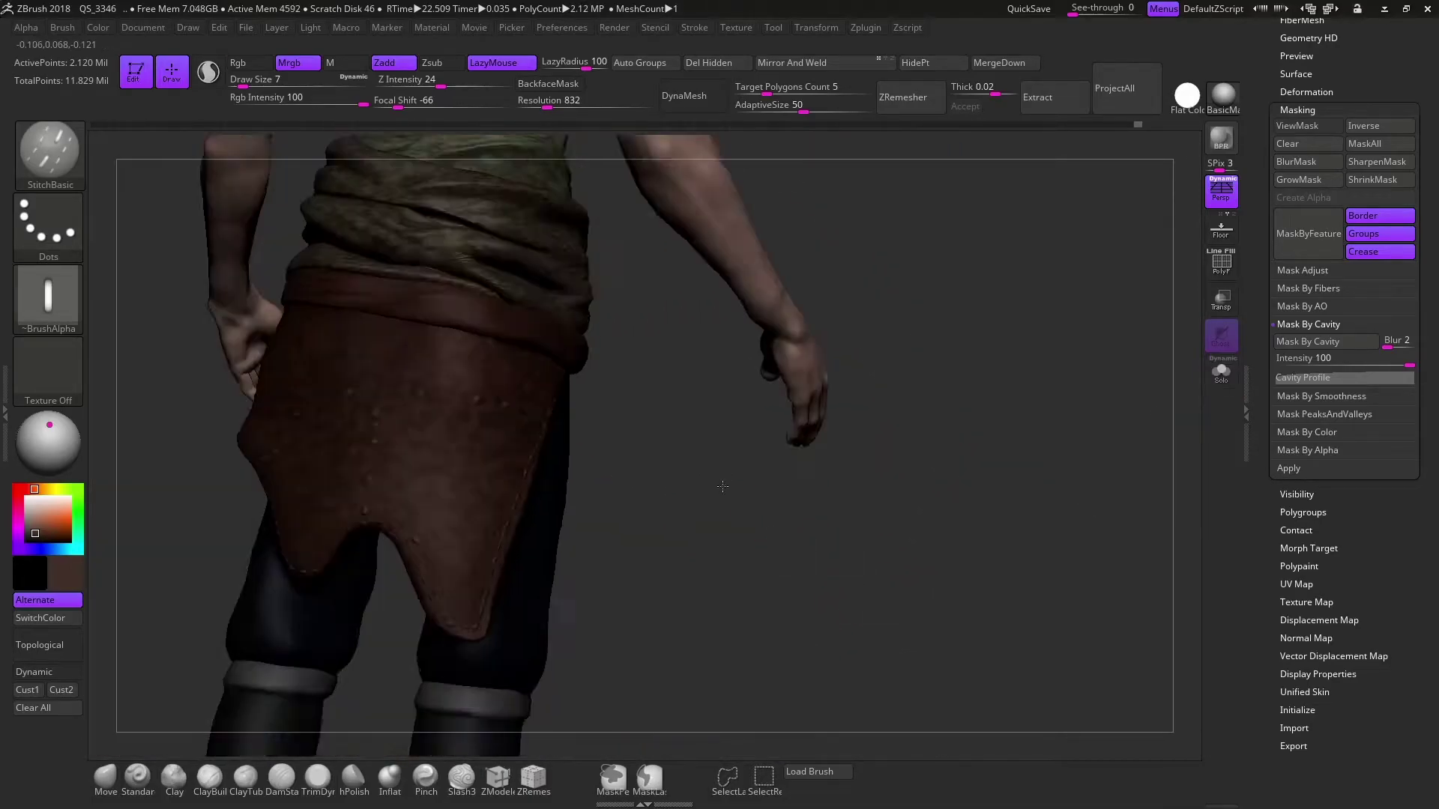
{"action": "left_click_drag", "start_coordinate": [625, 277], "coordinate": [732, 600]}
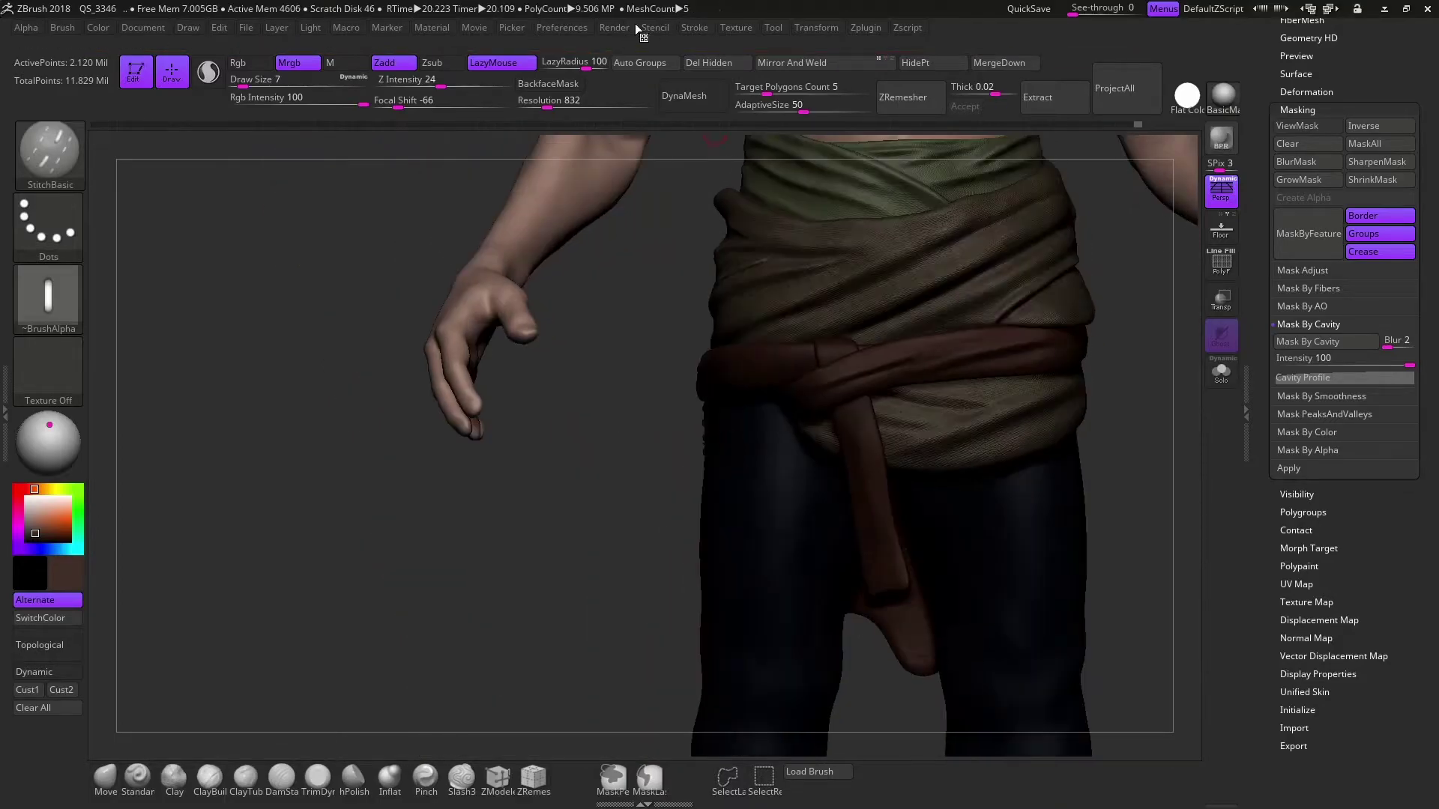
{"action": "left_click", "coordinate": [614, 27]}
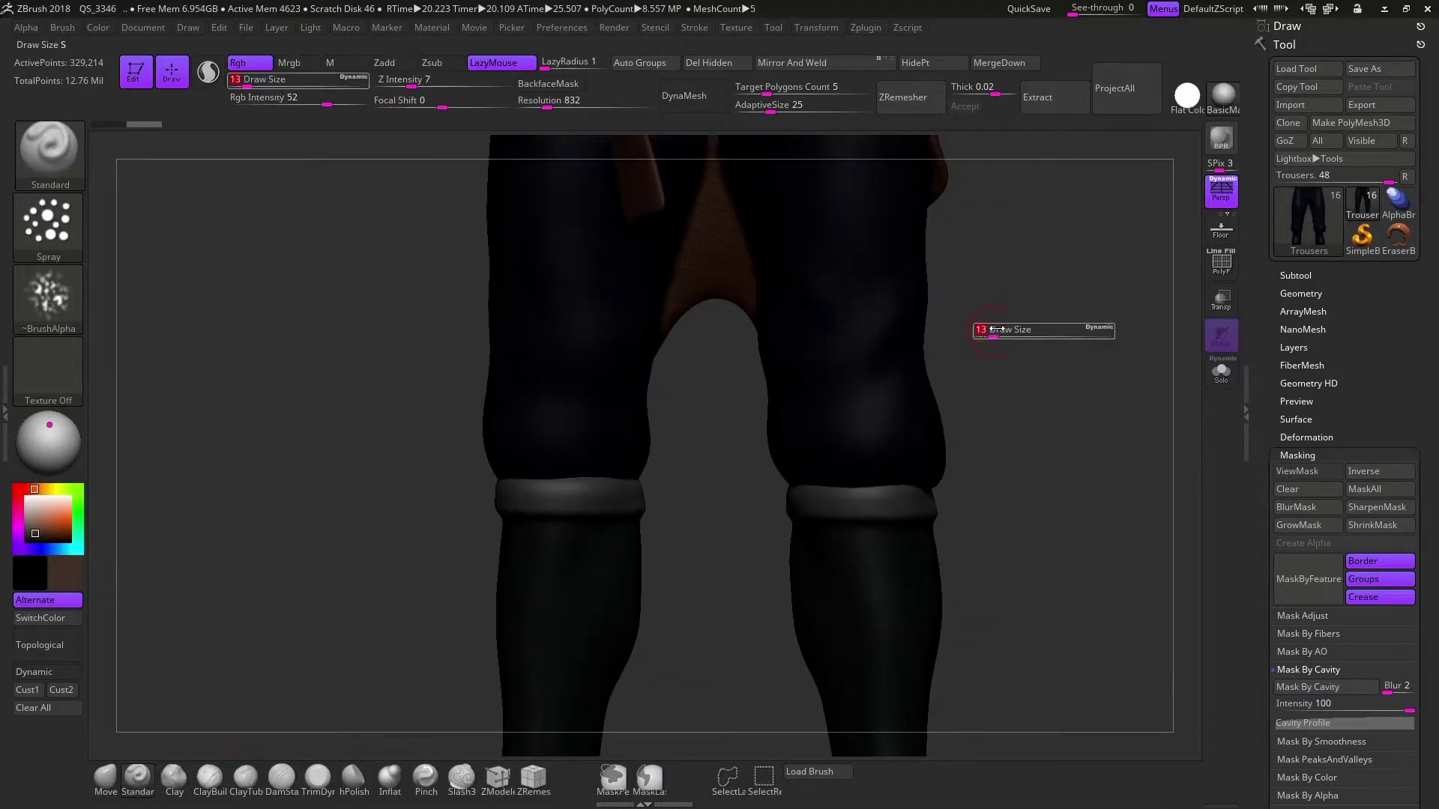
With polypaint hidden, carve diagonal creases above the right knee and two on the left leg
{"action": "key", "text": "s"}
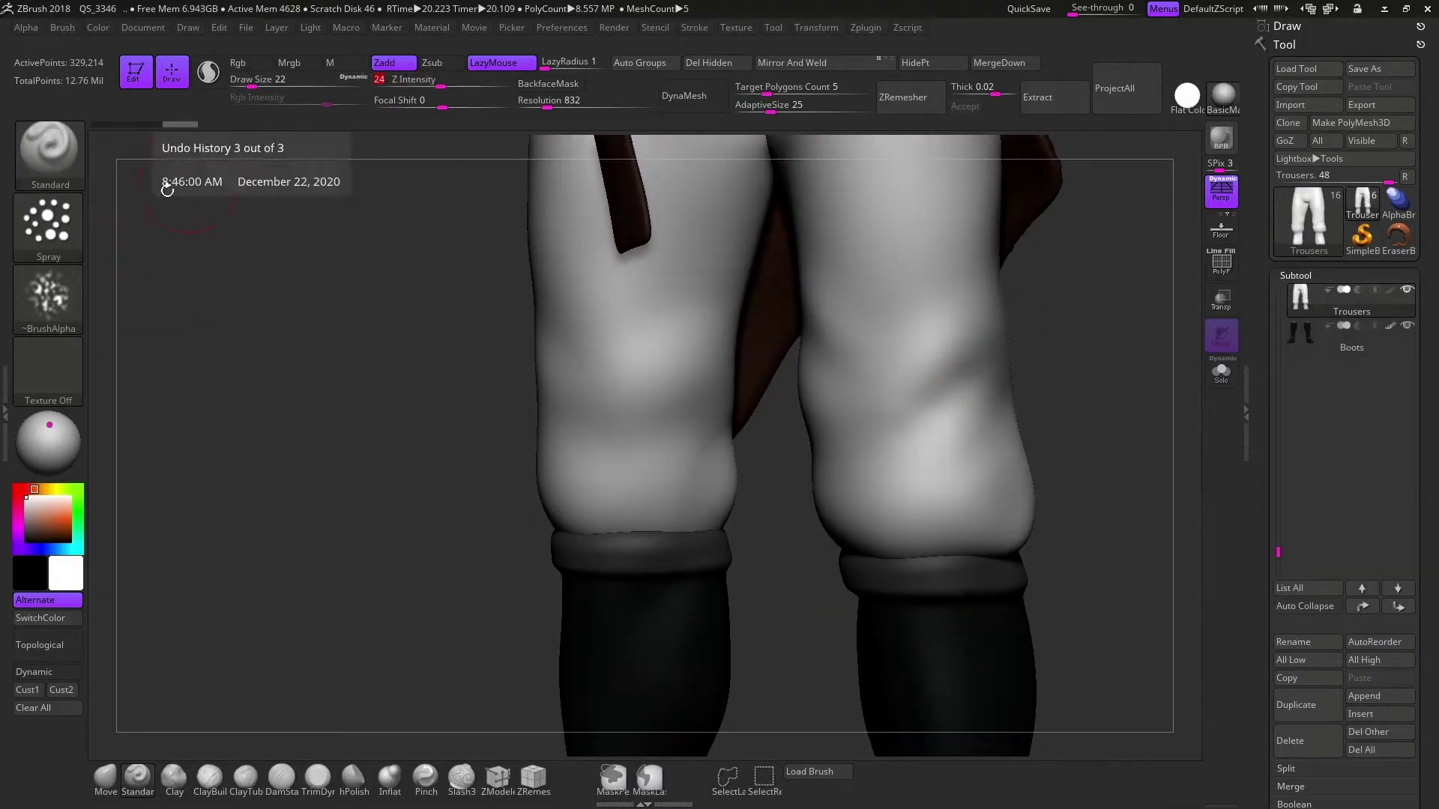
{"action": "left_click_drag", "start_coordinate": [761, 499], "coordinate": [888, 379]}
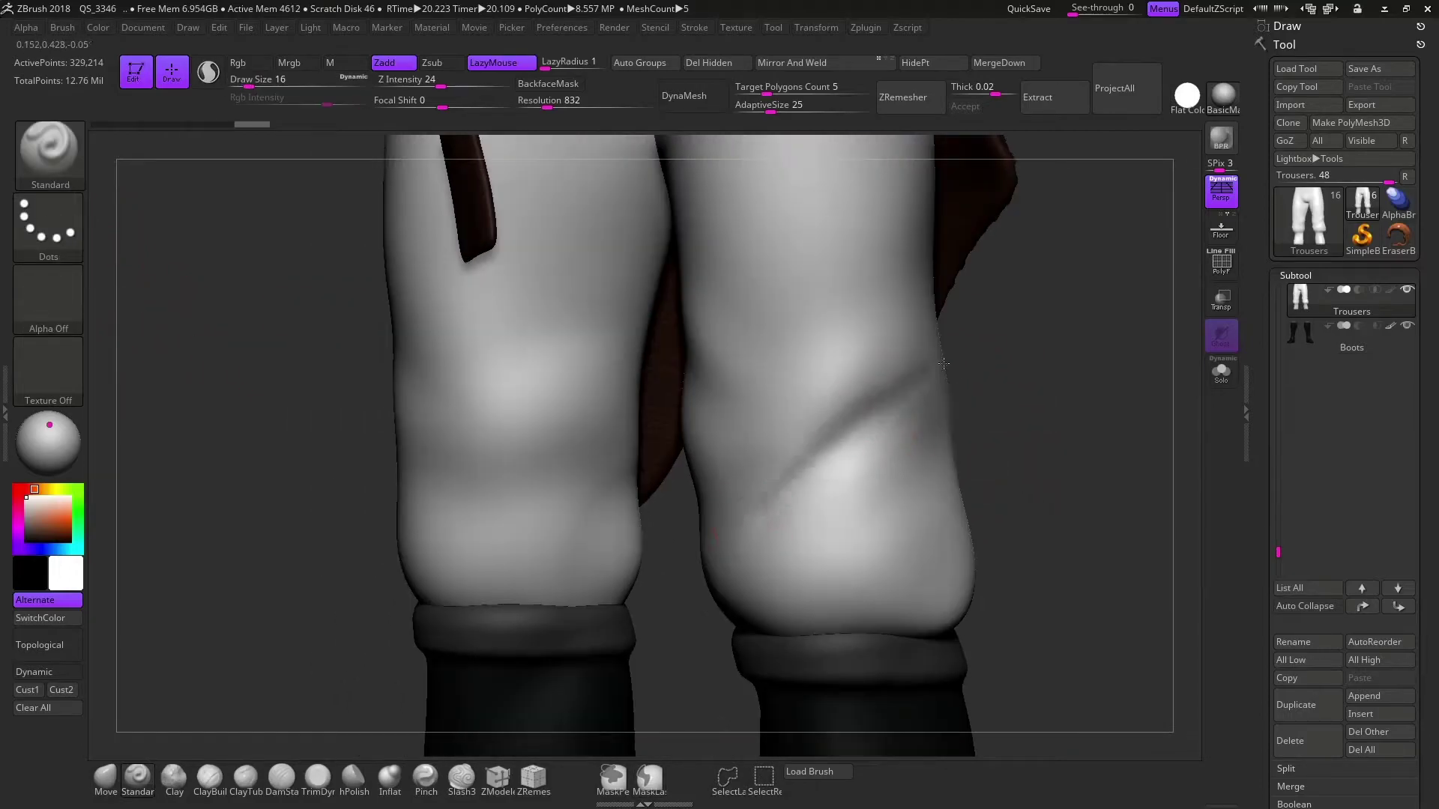
{"action": "left_click_drag", "start_coordinate": [772, 427], "coordinate": [696, 344]}
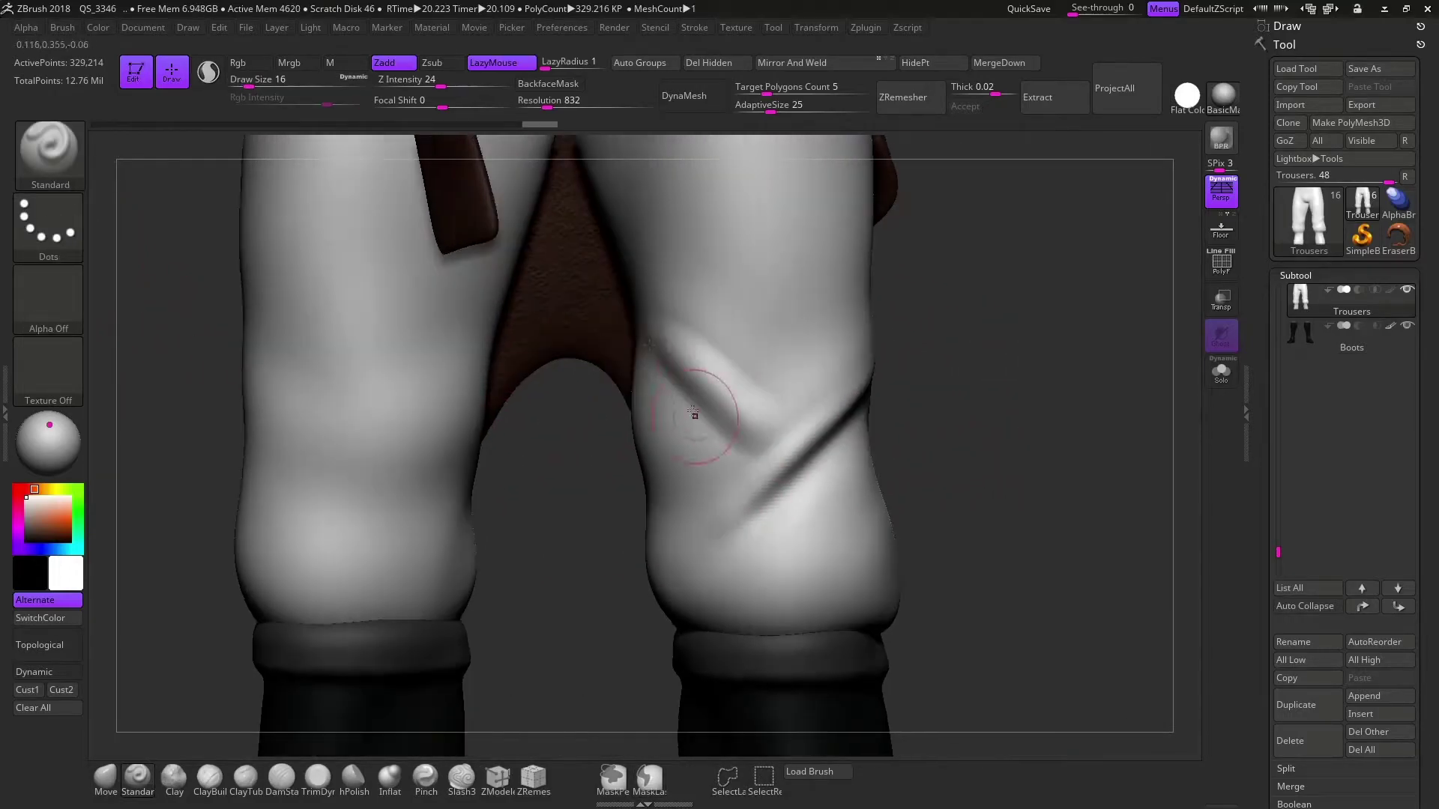
{"action": "left_click_drag", "start_coordinate": [966, 418], "coordinate": [558, 419], "text": "alt"}
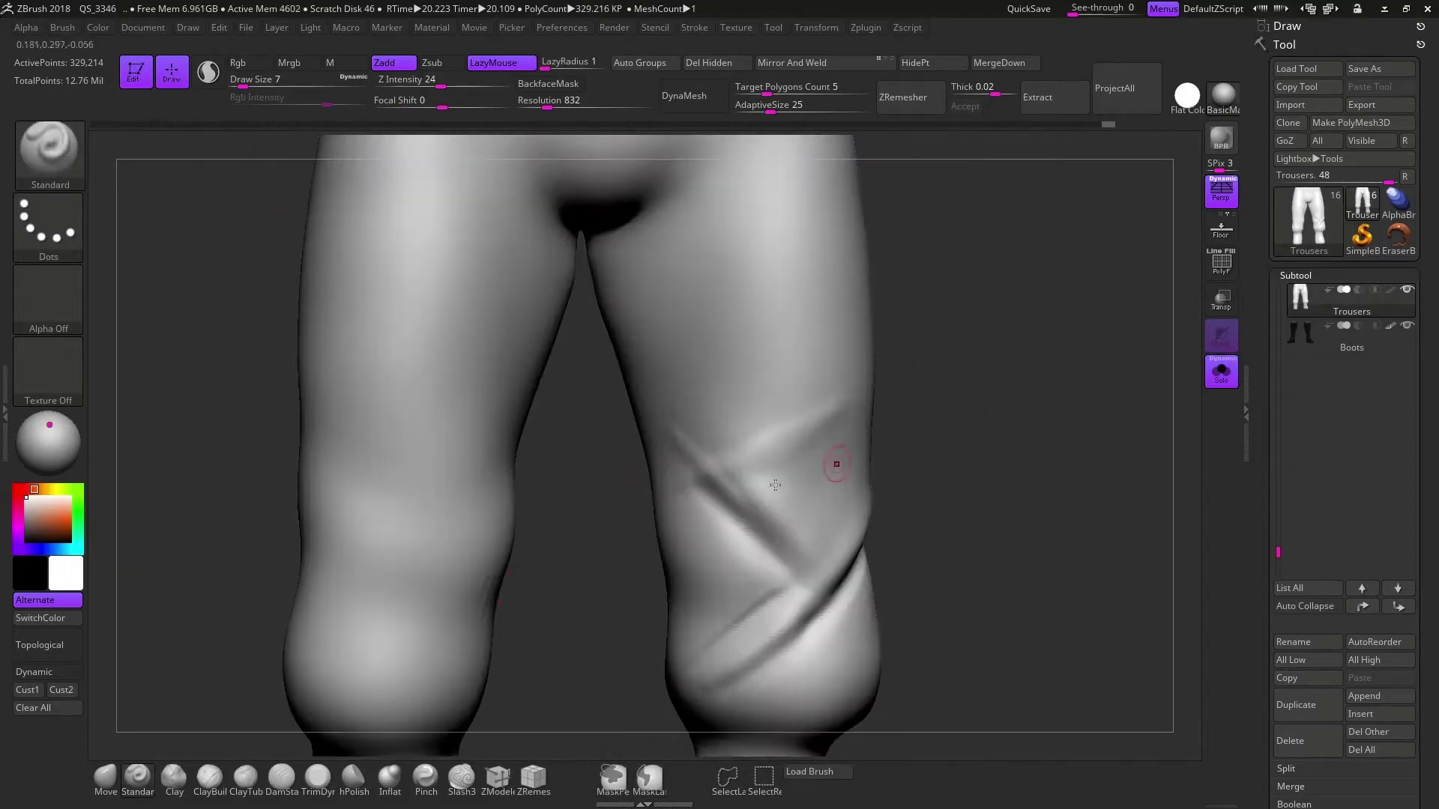
{"action": "left_click_drag", "start_coordinate": [300, 490], "coordinate": [408, 577]}
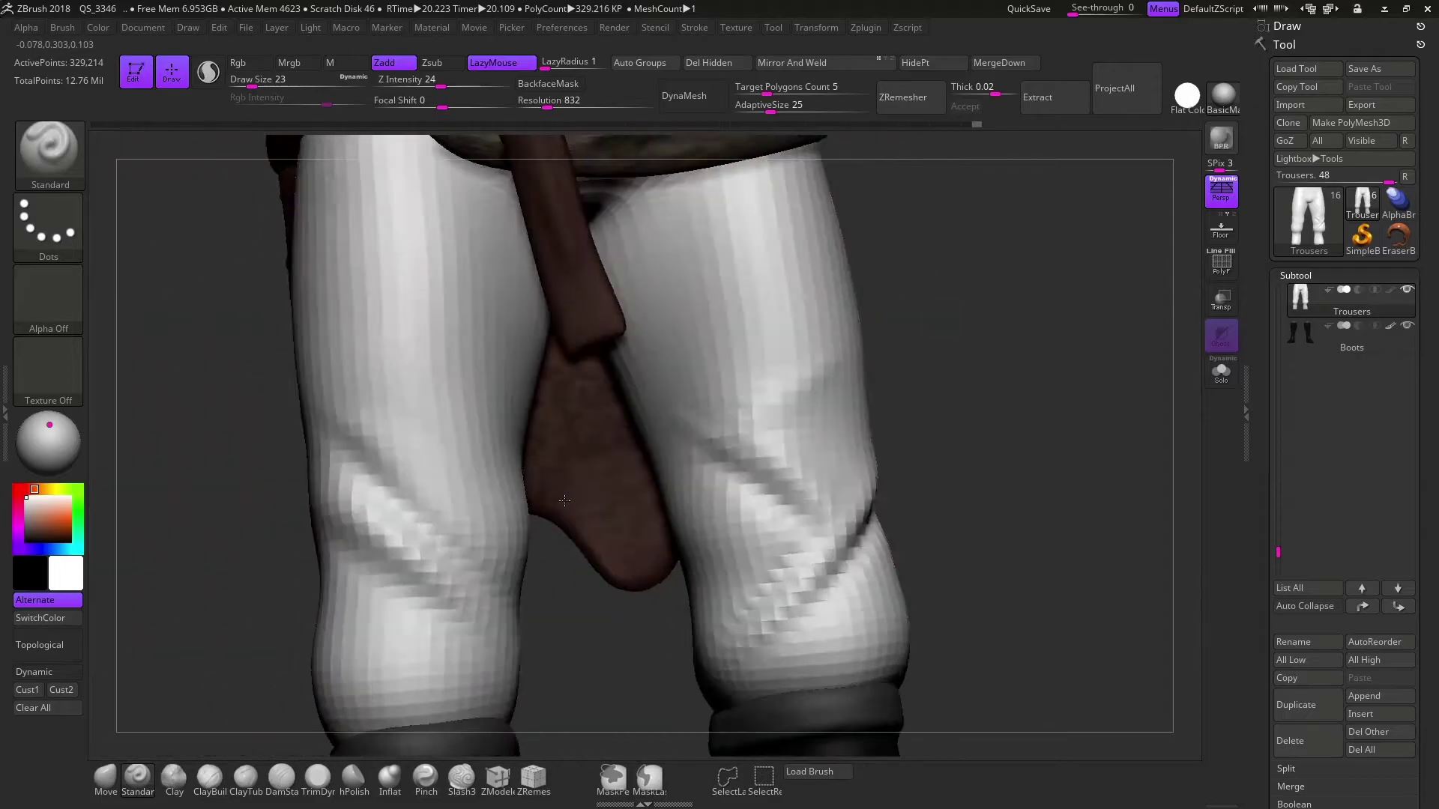
{"action": "left_click_drag", "start_coordinate": [457, 473], "coordinate": [581, 372]}
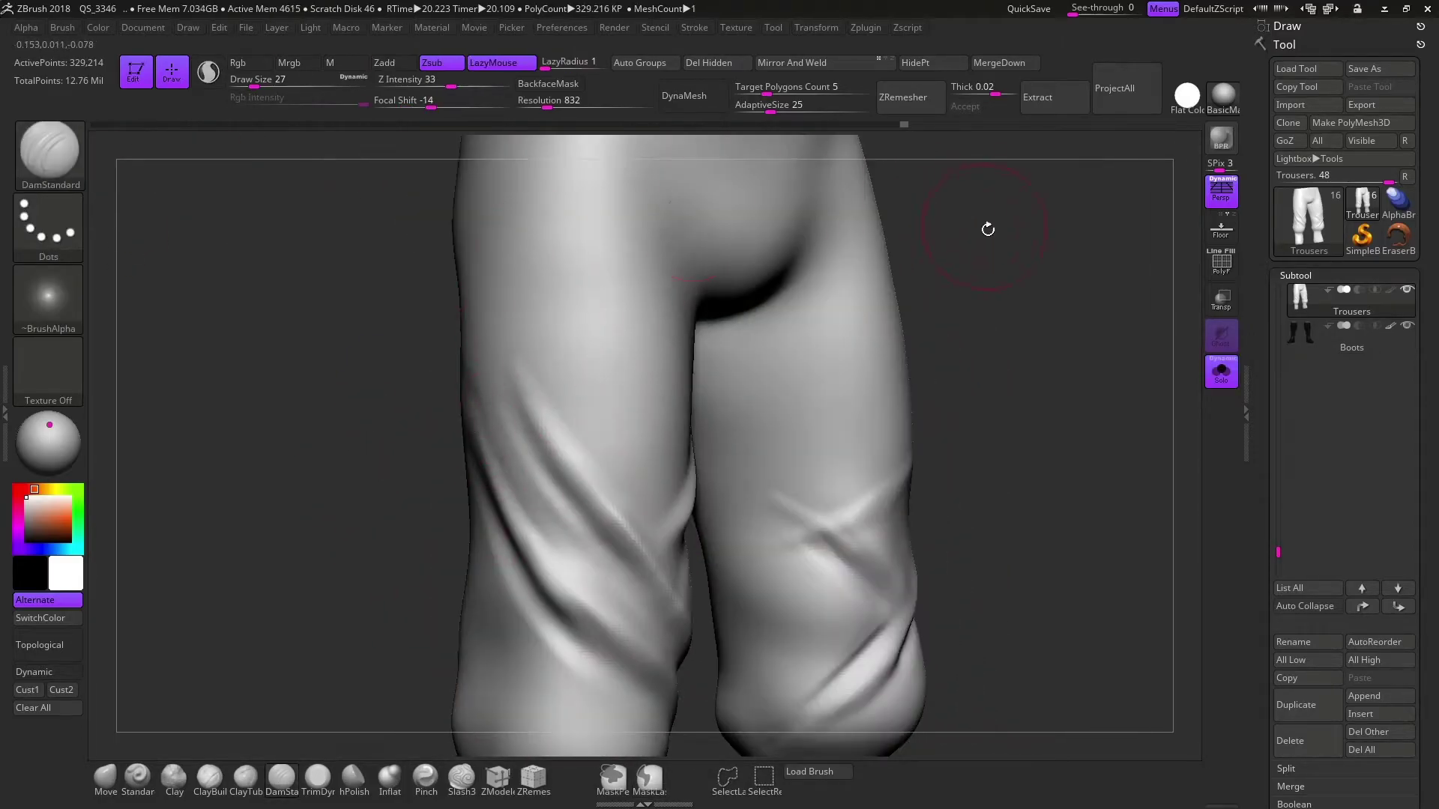
Carve a diagonal crease above the crotch and sculpt folds across the upper trousers
{"action": "left_click_drag", "start_coordinate": [988, 229], "coordinate": [974, 338]}
{"action": "left_click_drag", "start_coordinate": [787, 270], "coordinate": [580, 378]}
{"action": "left_click", "coordinate": [137, 775]}
{"action": "left_click_drag", "start_coordinate": [697, 374], "coordinate": [765, 285]}
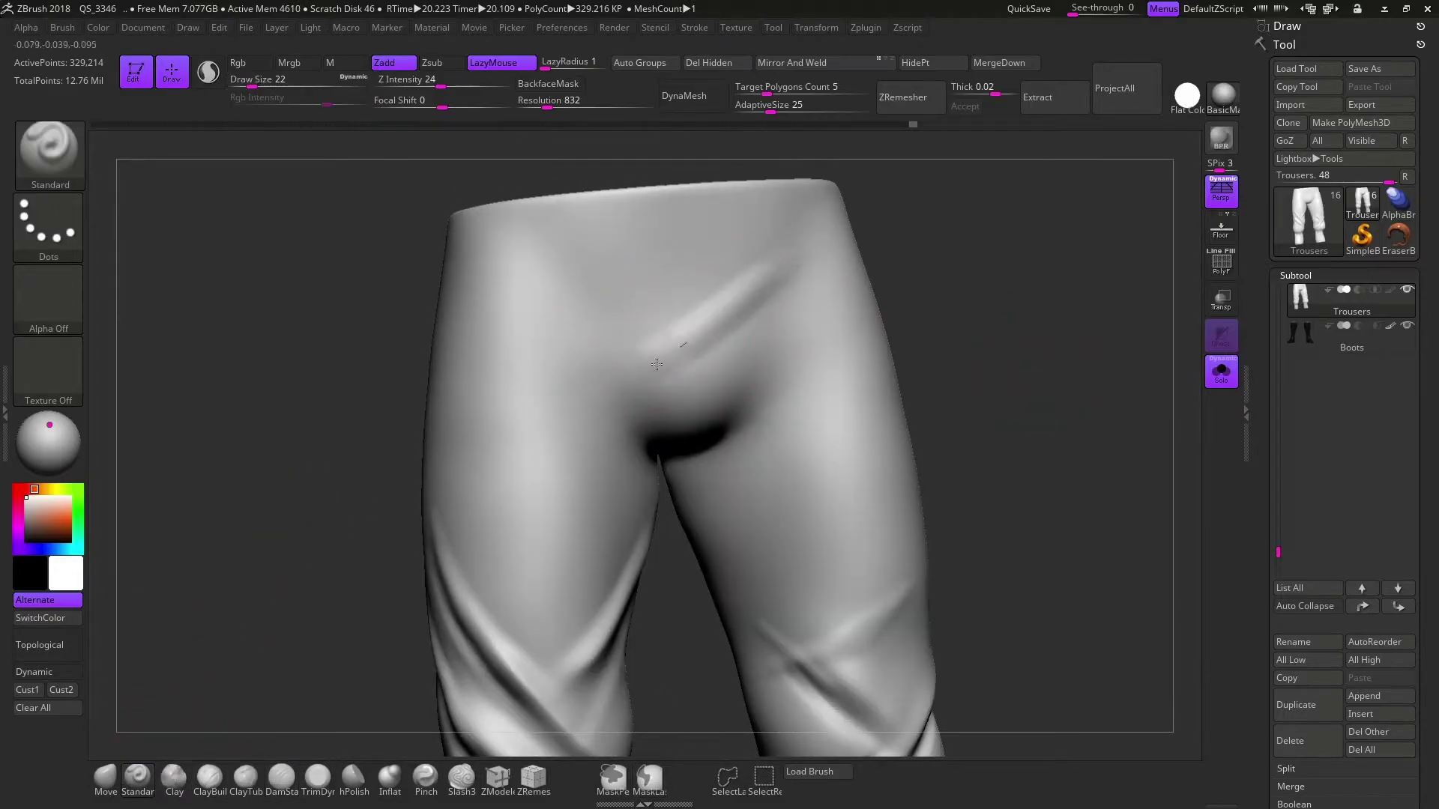
{"action": "left_click_drag", "start_coordinate": [543, 300], "coordinate": [726, 294]}
Hide the shirt, waist cloth and belt so the trousers can be viewed alone
{"action": "left_click", "coordinate": [1221, 371]}
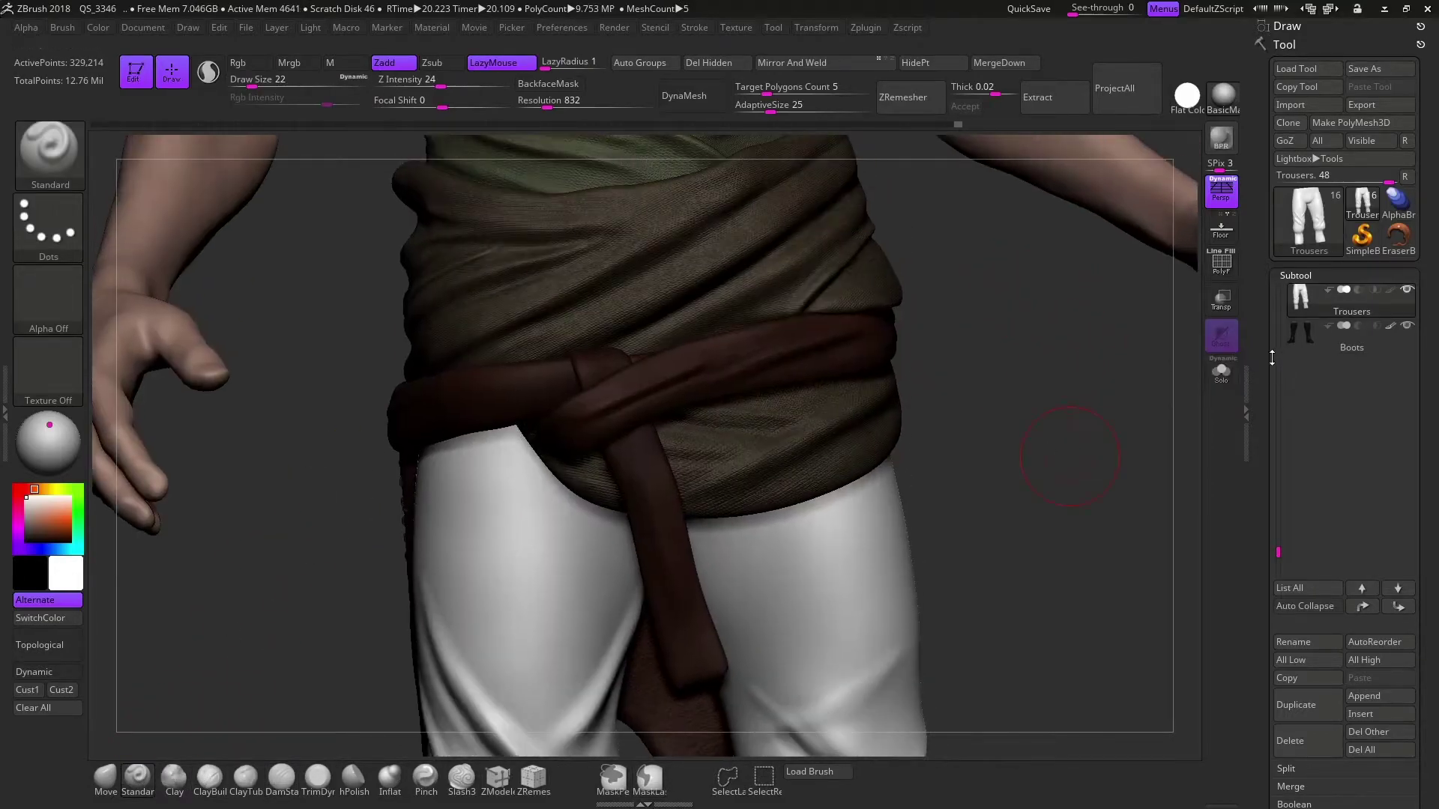
{"action": "left_click", "coordinate": [1406, 389]}
{"action": "left_click", "coordinate": [1407, 353]}
{"action": "left_click_drag", "start_coordinate": [922, 397], "coordinate": [884, 398]}
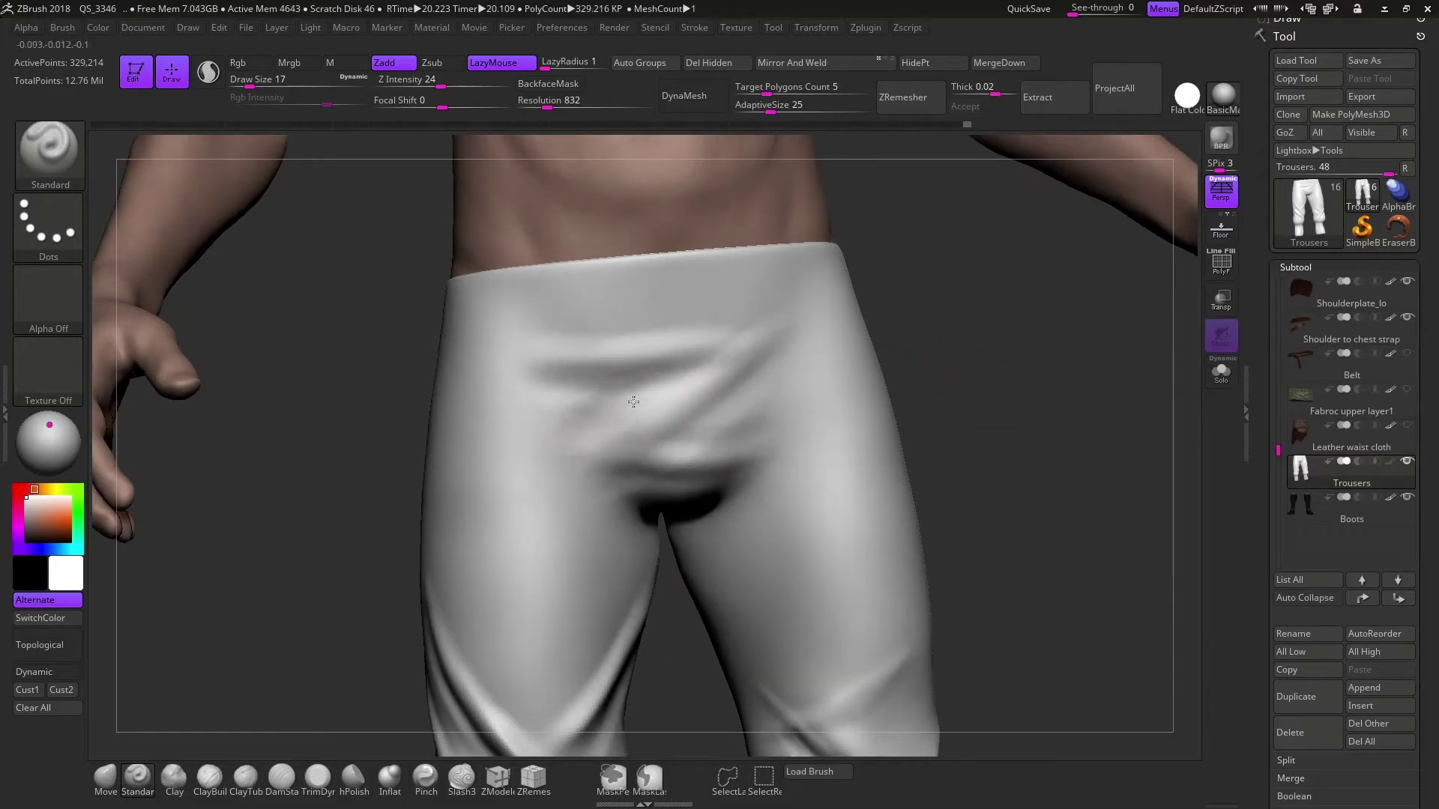
{"action": "left_click_drag", "start_coordinate": [751, 401], "coordinate": [854, 391]}
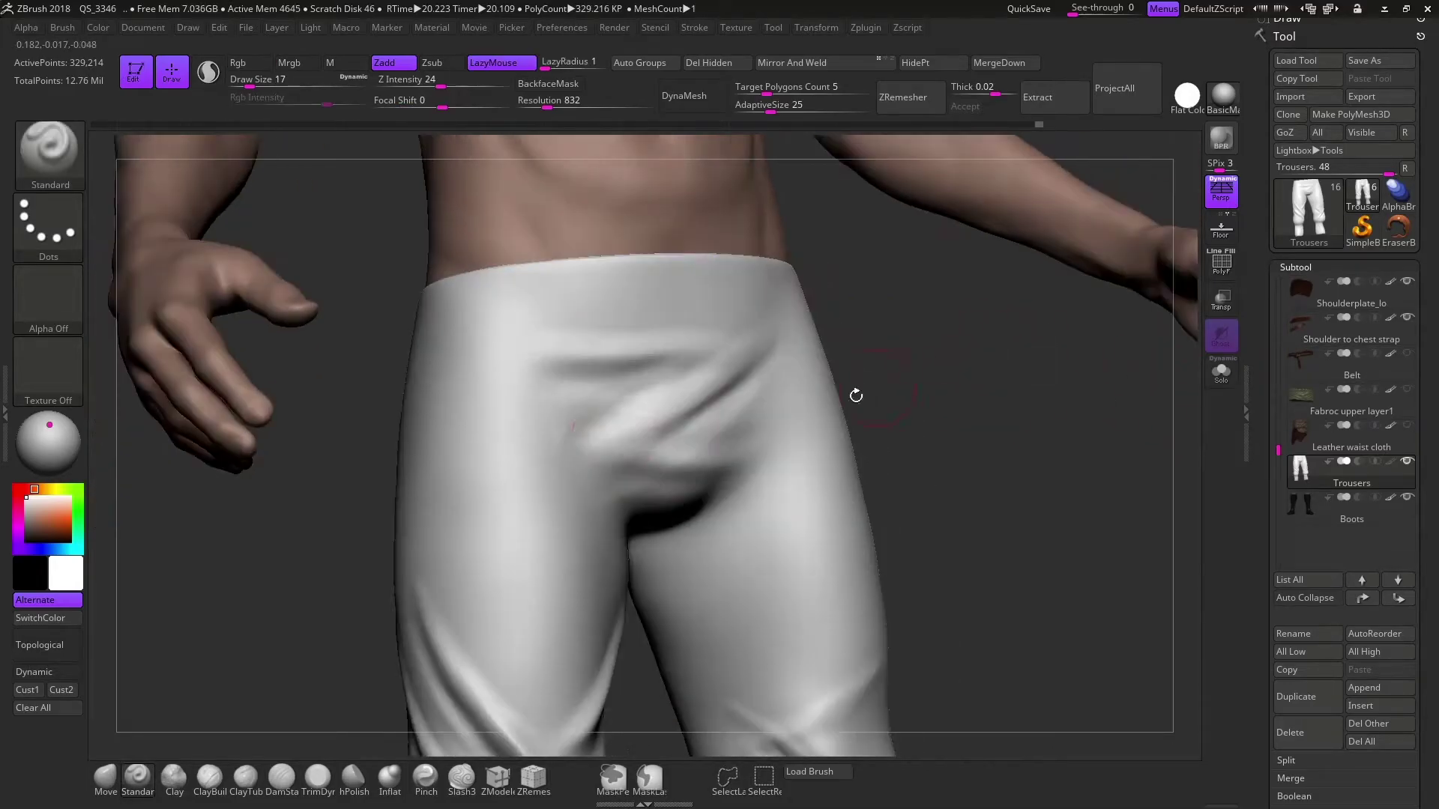
{"action": "left_click_drag", "start_coordinate": [498, 491], "coordinate": [434, 446]}
Carve a sharp crease across the trouser front with DamStandard
{"action": "key", "text": "b"}
{"action": "key", "text": "d"}
{"action": "key", "text": "s"}
{"action": "left_click_drag", "start_coordinate": [643, 397], "coordinate": [489, 424]}
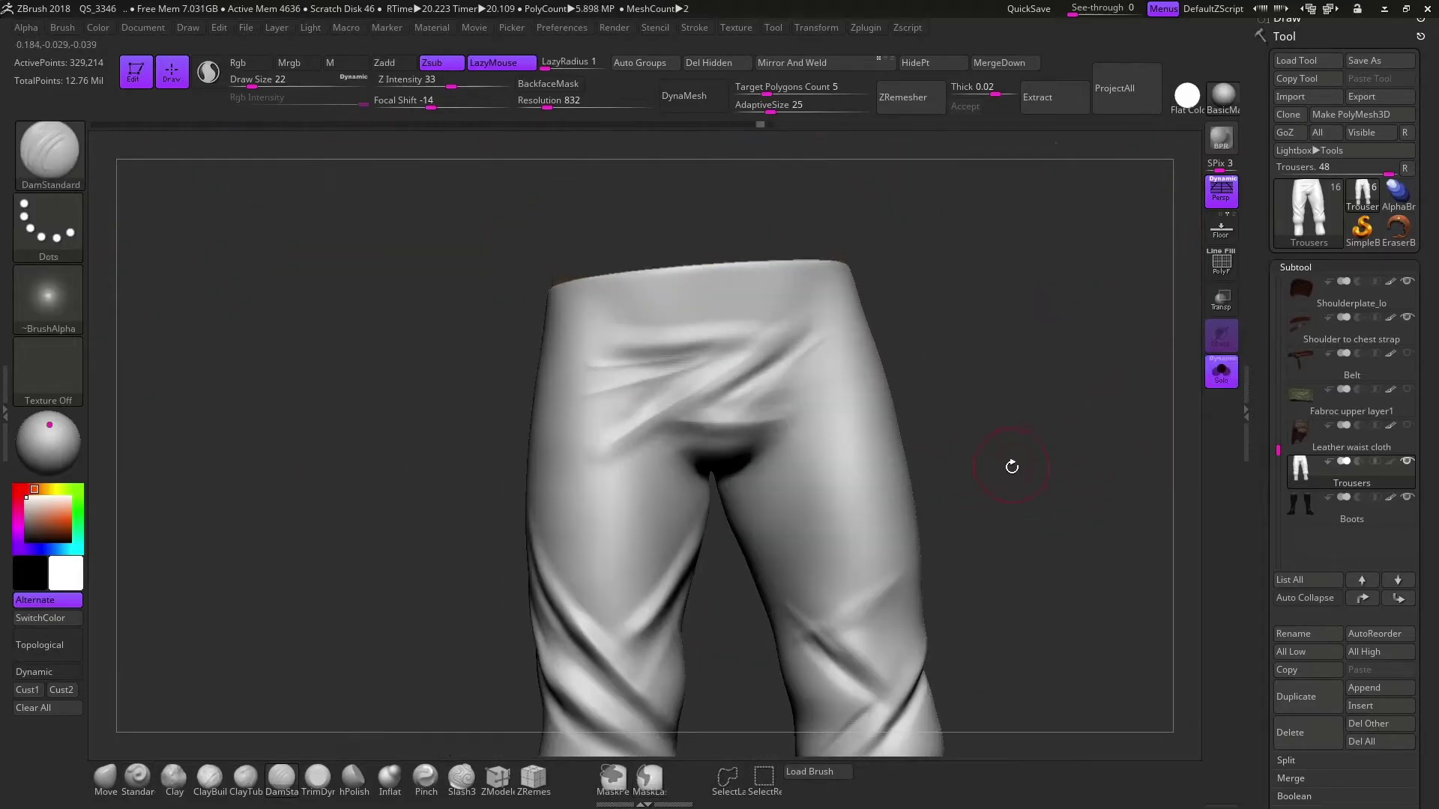
{"action": "mouse_move", "coordinate": [1011, 464]}
{"action": "left_mouse_down"}
{"action": "mouse_move", "coordinate": [1038, 483]}
{"action": "mouse_move", "coordinate": [1018, 537]}
{"action": "mouse_move", "coordinate": [793, 517]}
{"action": "left_mouse_up"}
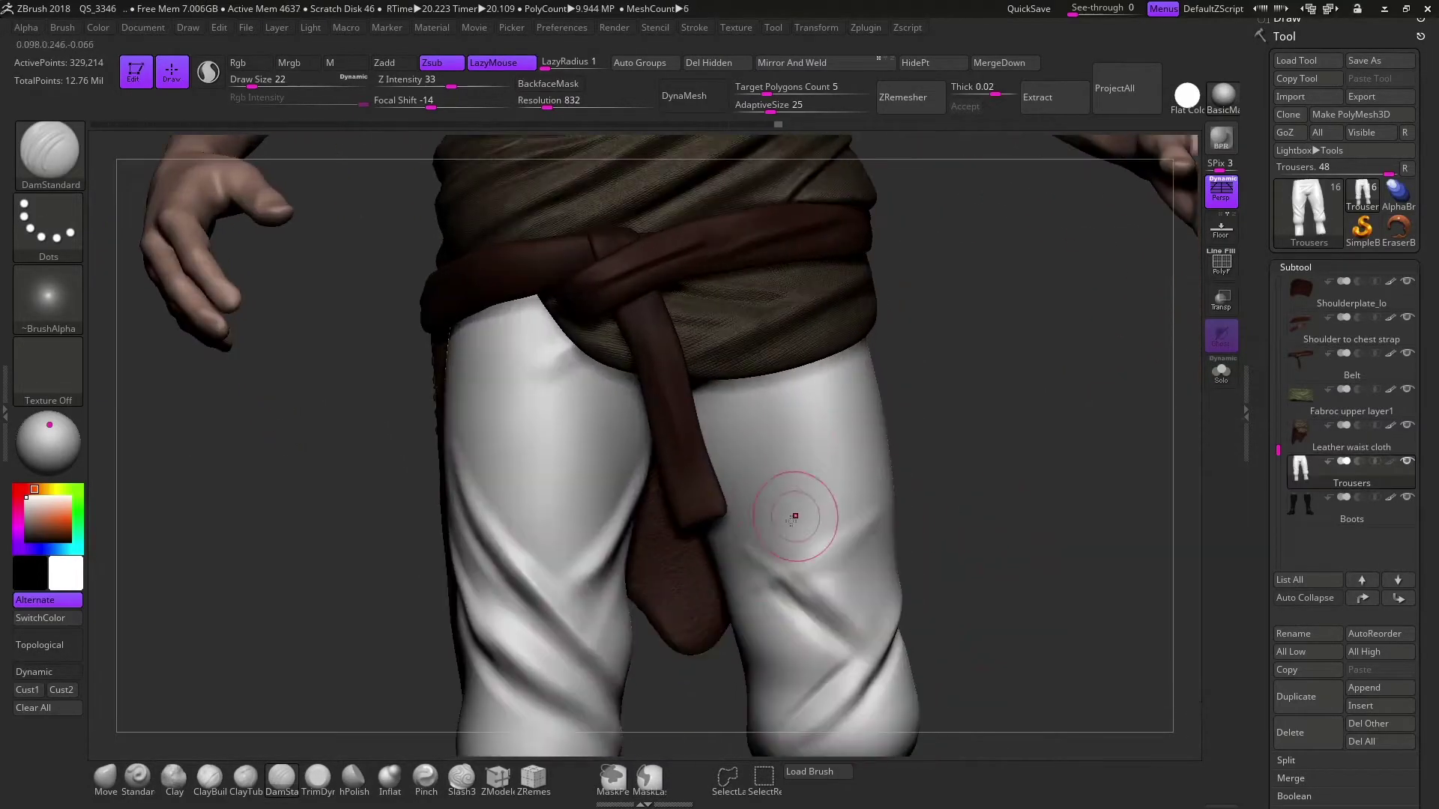
Sculpt a crease across the right trouser leg with Standard at size 17
{"action": "left_click", "coordinate": [138, 779]}
{"action": "left_click_drag", "start_coordinate": [192, 726], "coordinate": [778, 440], "text": "alt"}
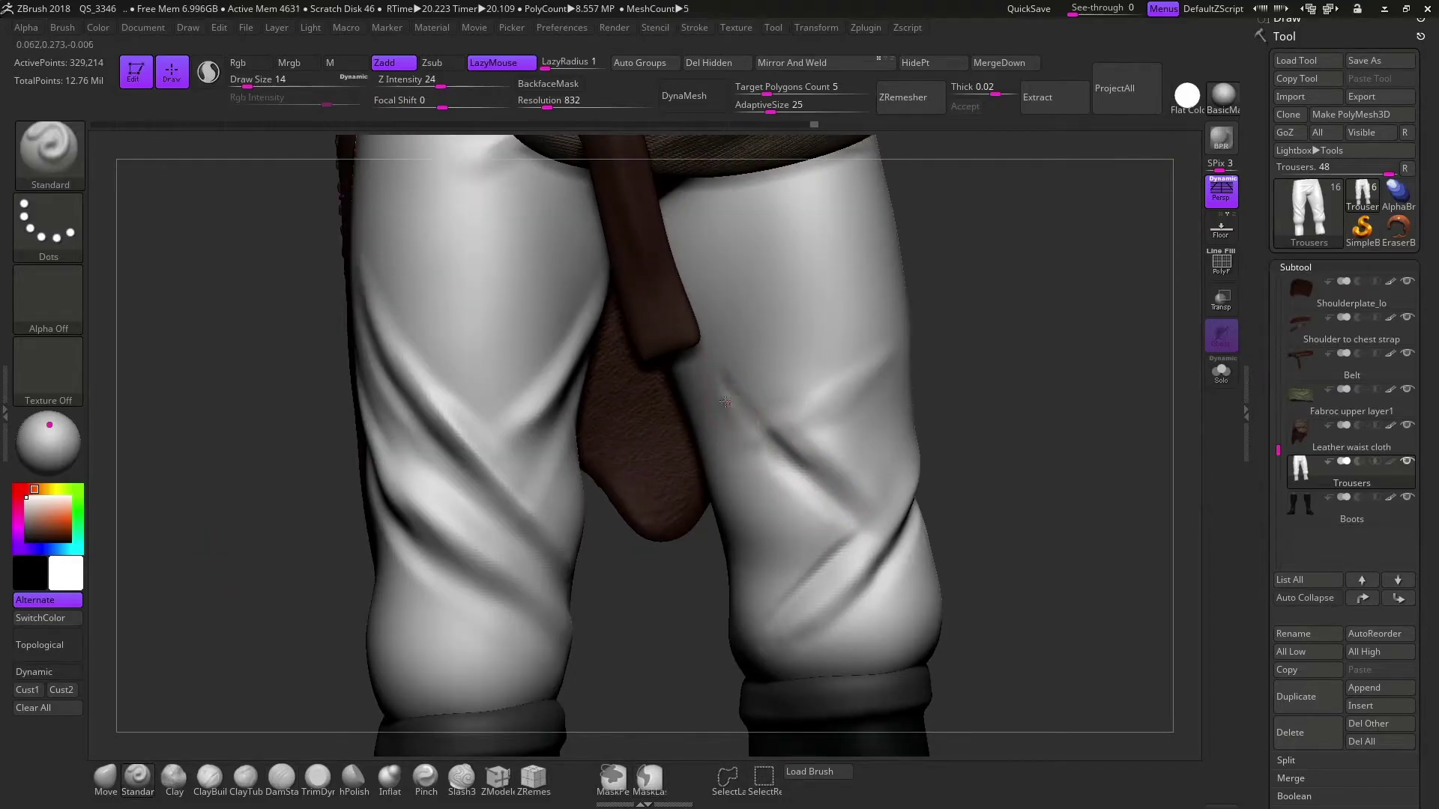
{"action": "mouse_move", "coordinate": [1086, 398]}
{"action": "left_mouse_down"}
{"action": "mouse_move", "coordinate": [1109, 403]}
{"action": "mouse_move", "coordinate": [427, 497]}
{"action": "left_mouse_up"}
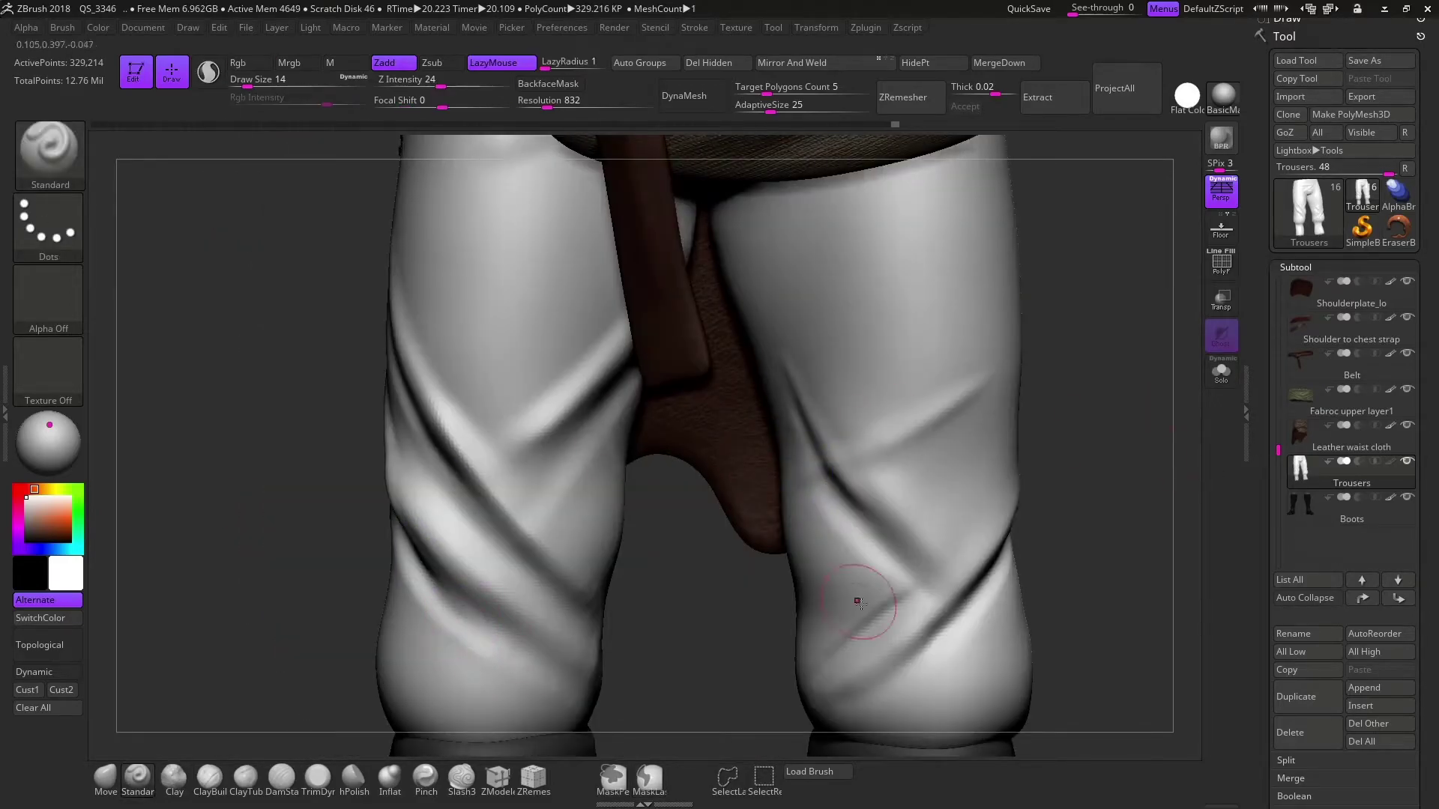
{"action": "key", "text": "s"}
{"action": "mouse_move", "coordinate": [816, 596]}
{"action": "left_mouse_down"}
{"action": "mouse_move", "coordinate": [911, 593]}
{"action": "mouse_move", "coordinate": [807, 703]}
{"action": "left_mouse_up"}
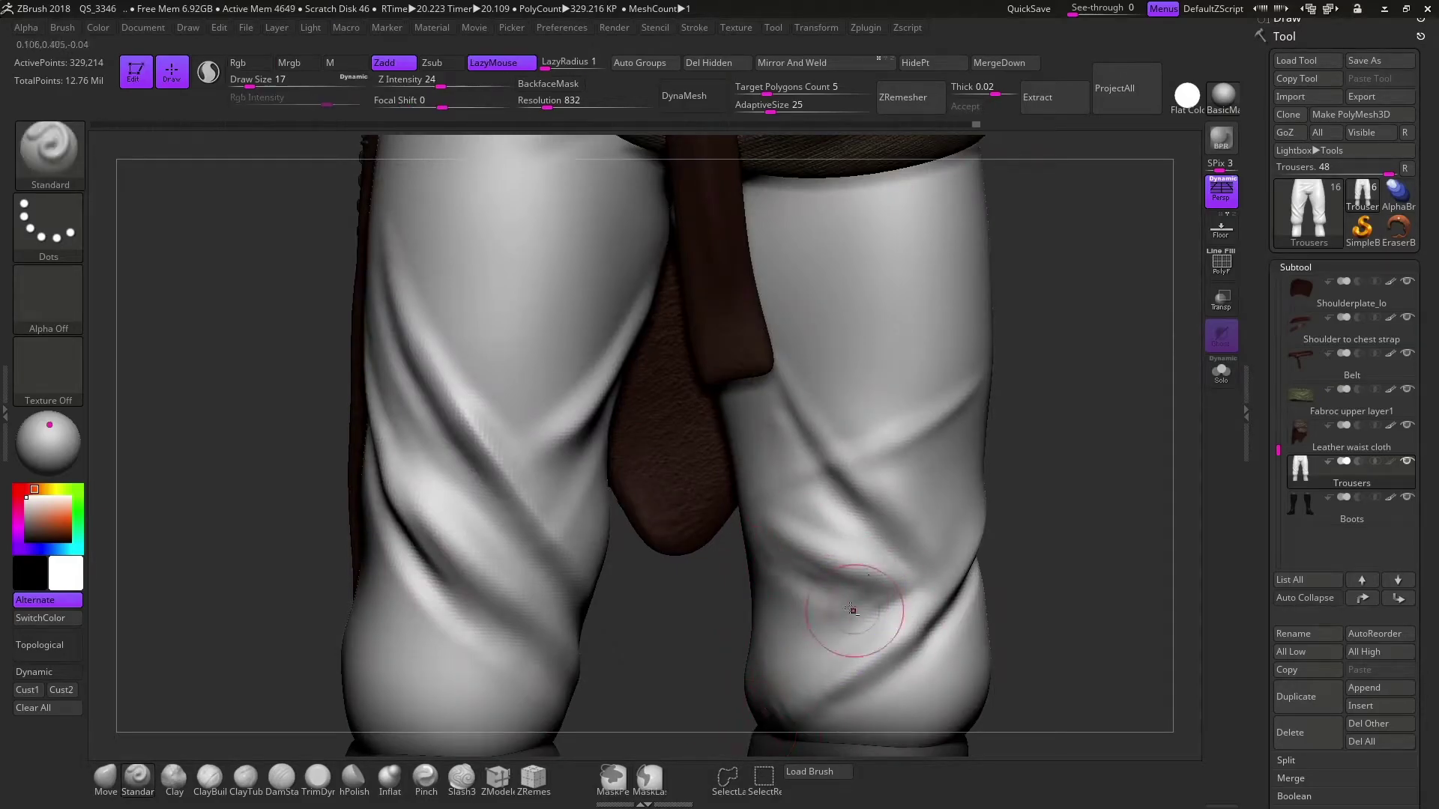
{"action": "key", "text": "f"}
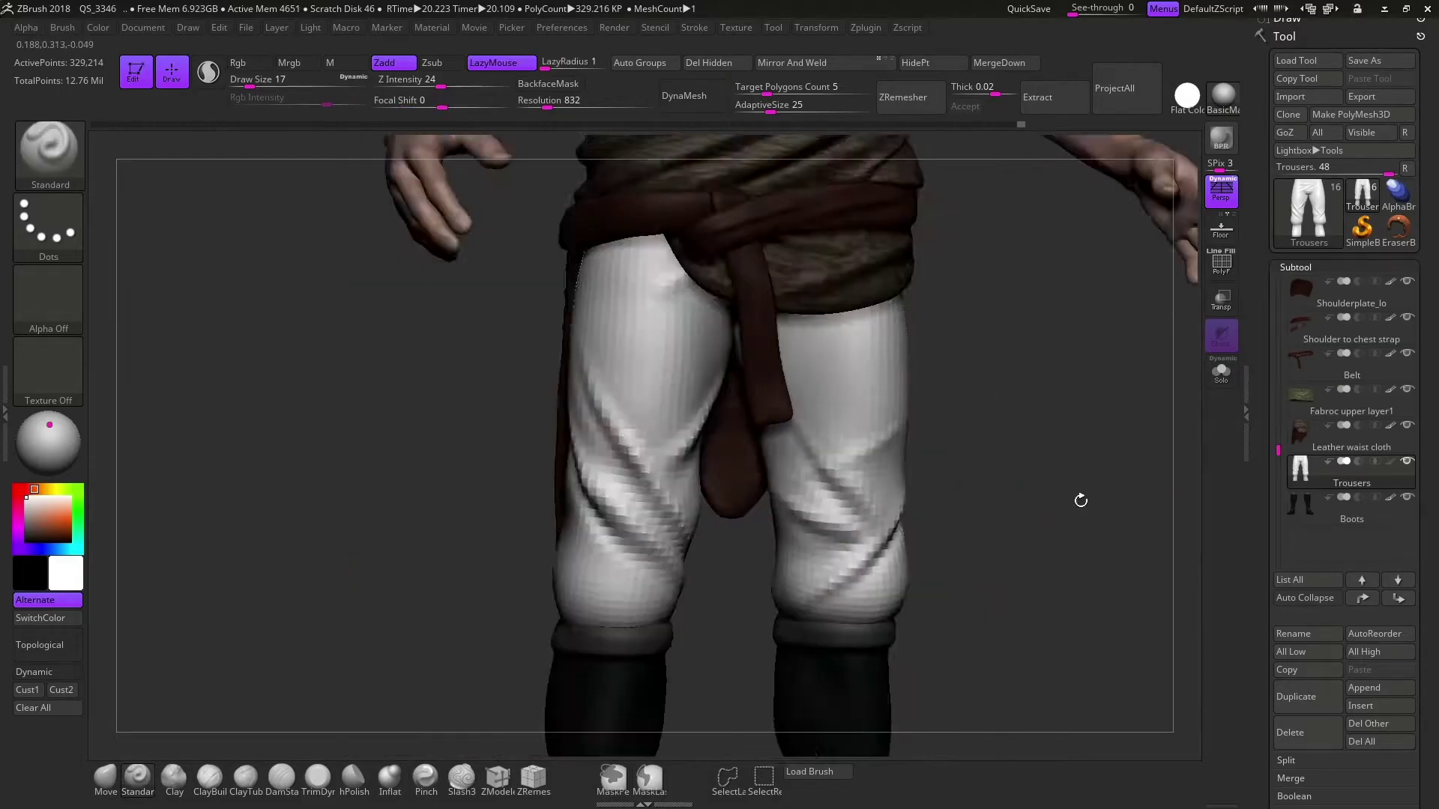
Check the trousers' mesh with PolyFrame on and off from a three-quarter view
{"action": "key", "text": "shift+f"}
{"action": "mouse_move", "coordinate": [1079, 498]}
{"action": "left_mouse_down"}
{"action": "mouse_move", "coordinate": [1137, 594]}
{"action": "mouse_move", "coordinate": [1101, 562]}
{"action": "left_mouse_up"}
{"action": "key", "text": "shift+f"}
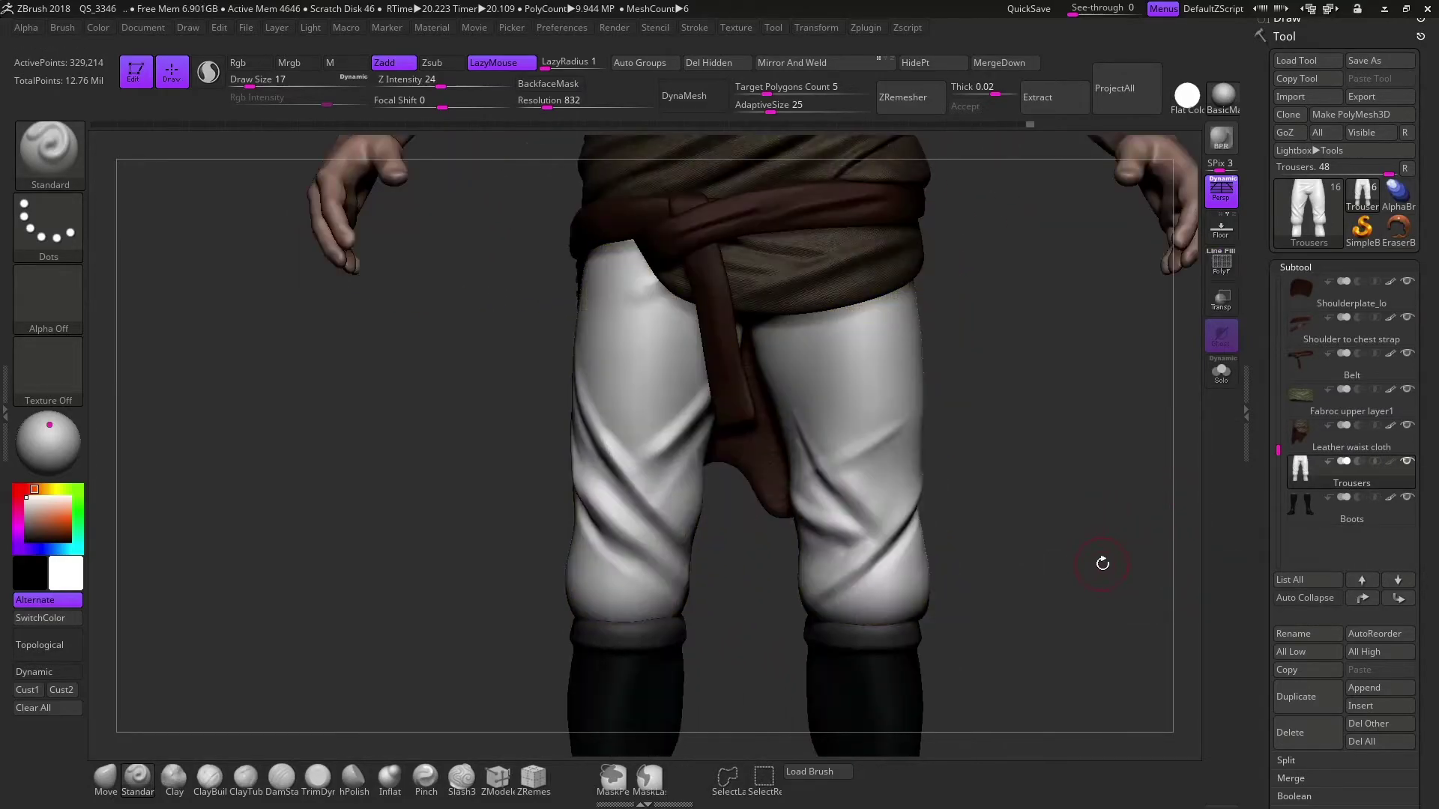
{"action": "left_click", "coordinate": [1295, 267]}
{"action": "scroll", "coordinate": [1317, 549], "scroll_direction": "down", "scroll_amount": 2}
In NoiseMaker for the trousers, adjust scale, strength 0.0408 and the response curve
{"action": "left_click", "coordinate": [1288, 290]}
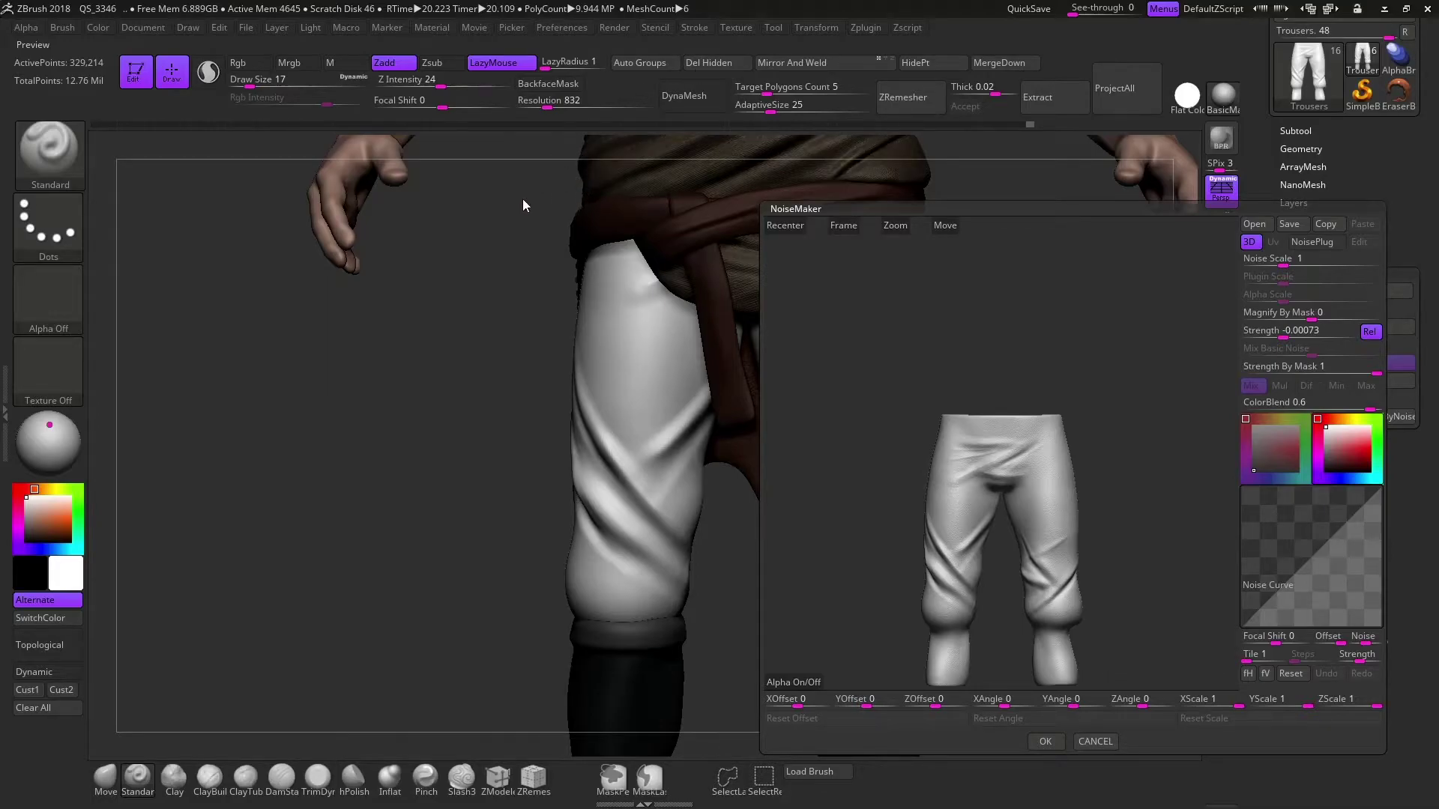
{"action": "mouse_move", "coordinate": [1274, 294]}
{"action": "left_mouse_down"}
{"action": "mouse_move", "coordinate": [1304, 303]}
{"action": "mouse_move", "coordinate": [1266, 299]}
{"action": "left_mouse_up"}
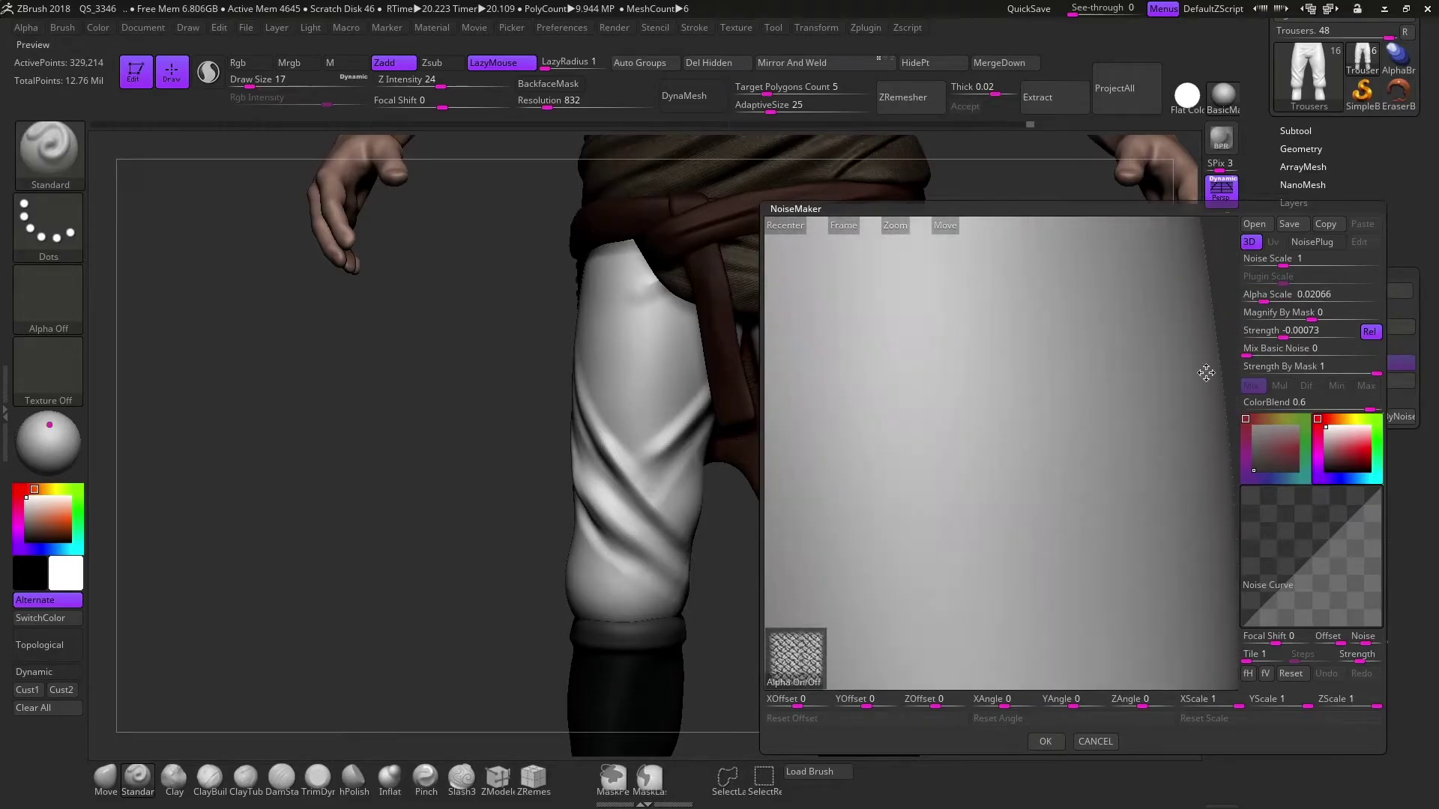
{"action": "left_click_drag", "start_coordinate": [1322, 339], "coordinate": [1332, 337]}
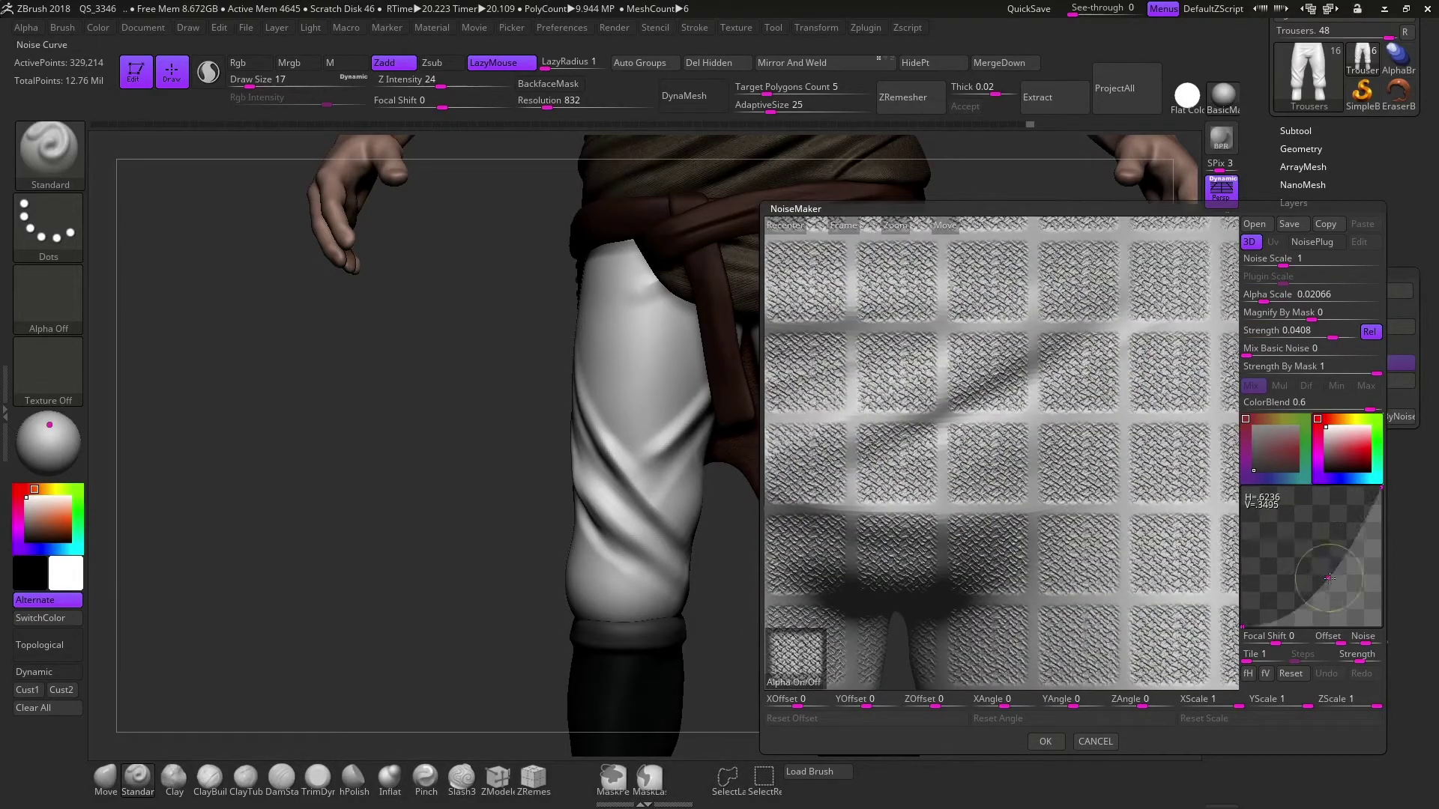
{"action": "left_click_drag", "start_coordinate": [1324, 575], "coordinate": [1317, 548]}
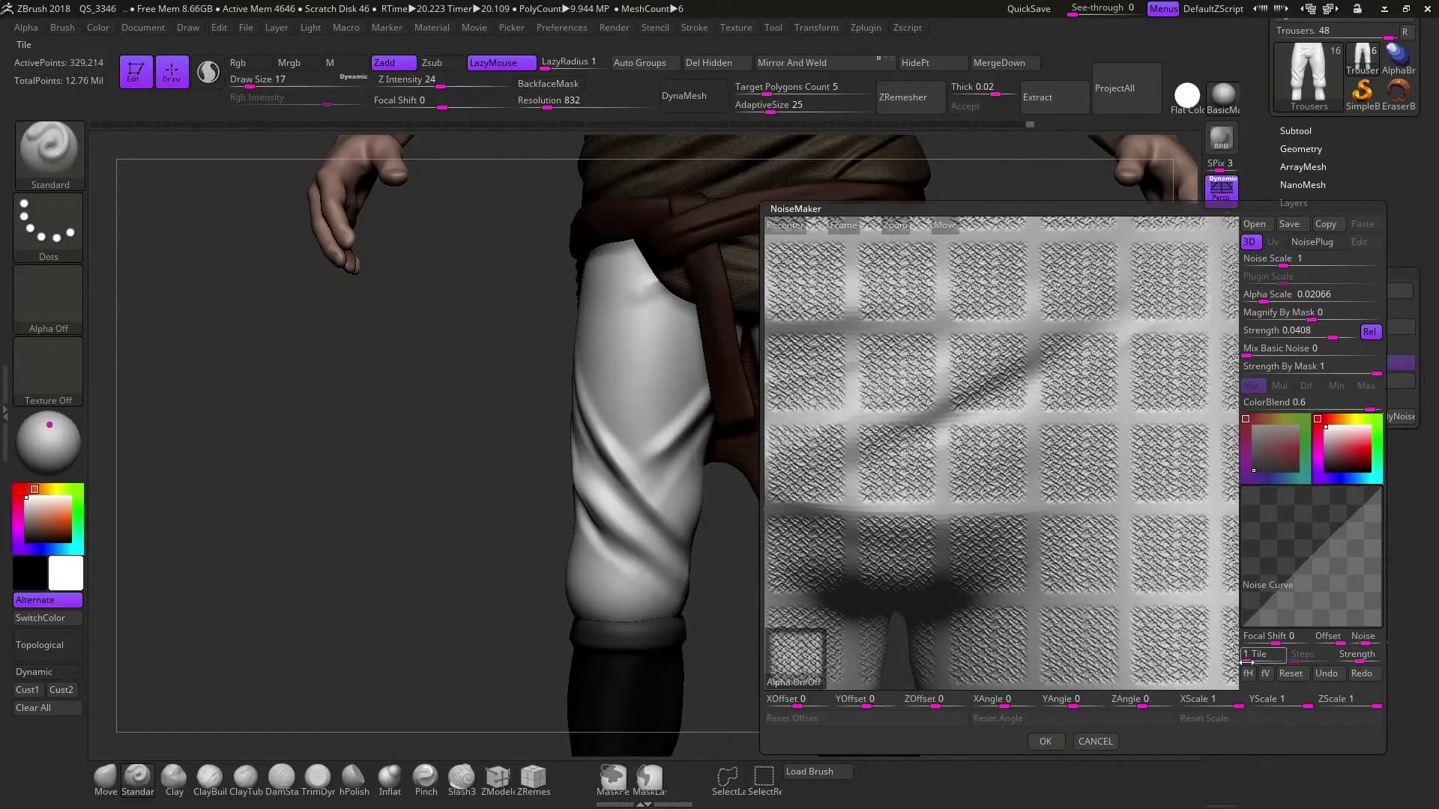
{"action": "left_click_drag", "start_coordinate": [1286, 301], "coordinate": [1305, 302]}
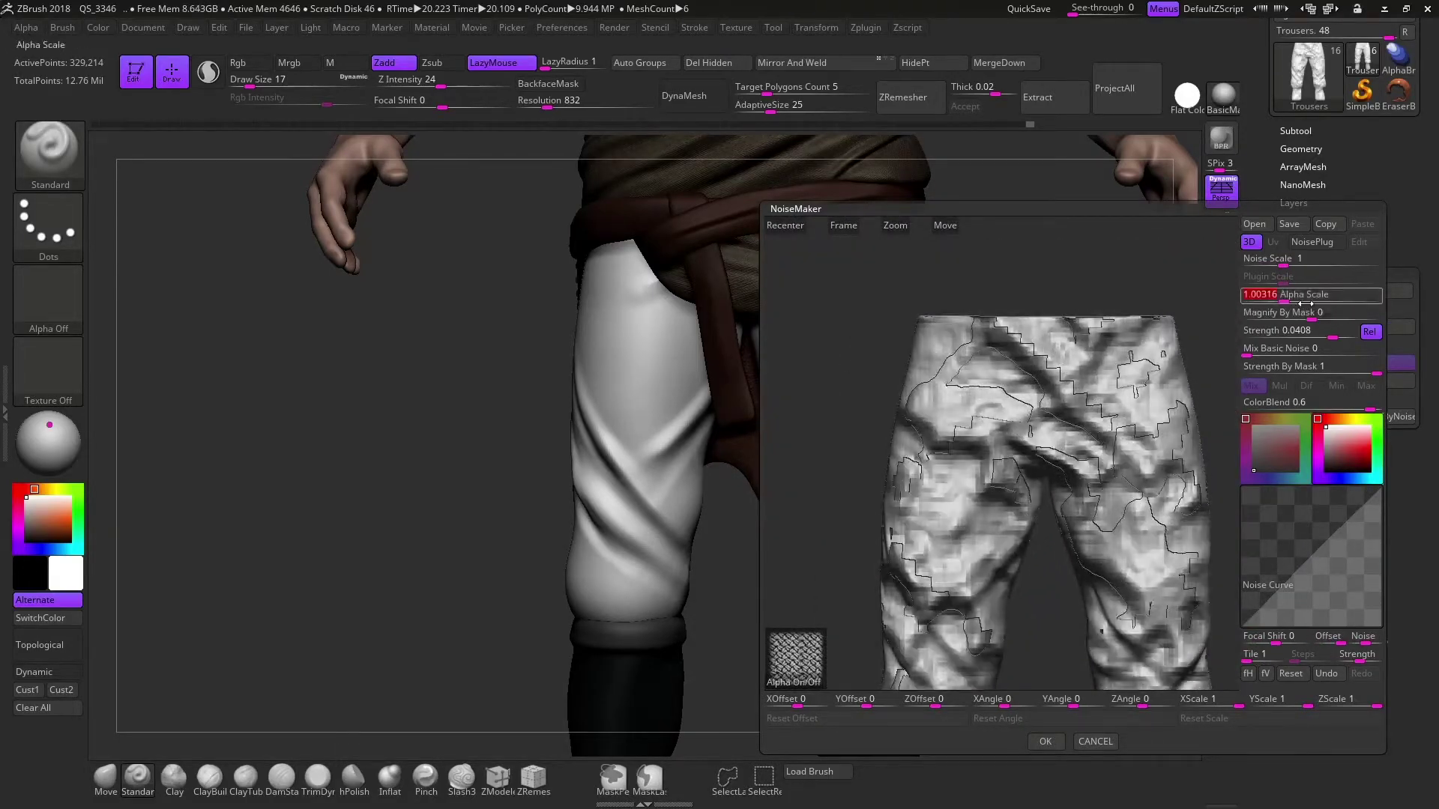
Use uniform noise at scale 0.03135, strength 0.04596, accept, then retune strength to 0.03187
{"action": "left_click", "coordinate": [799, 646]}
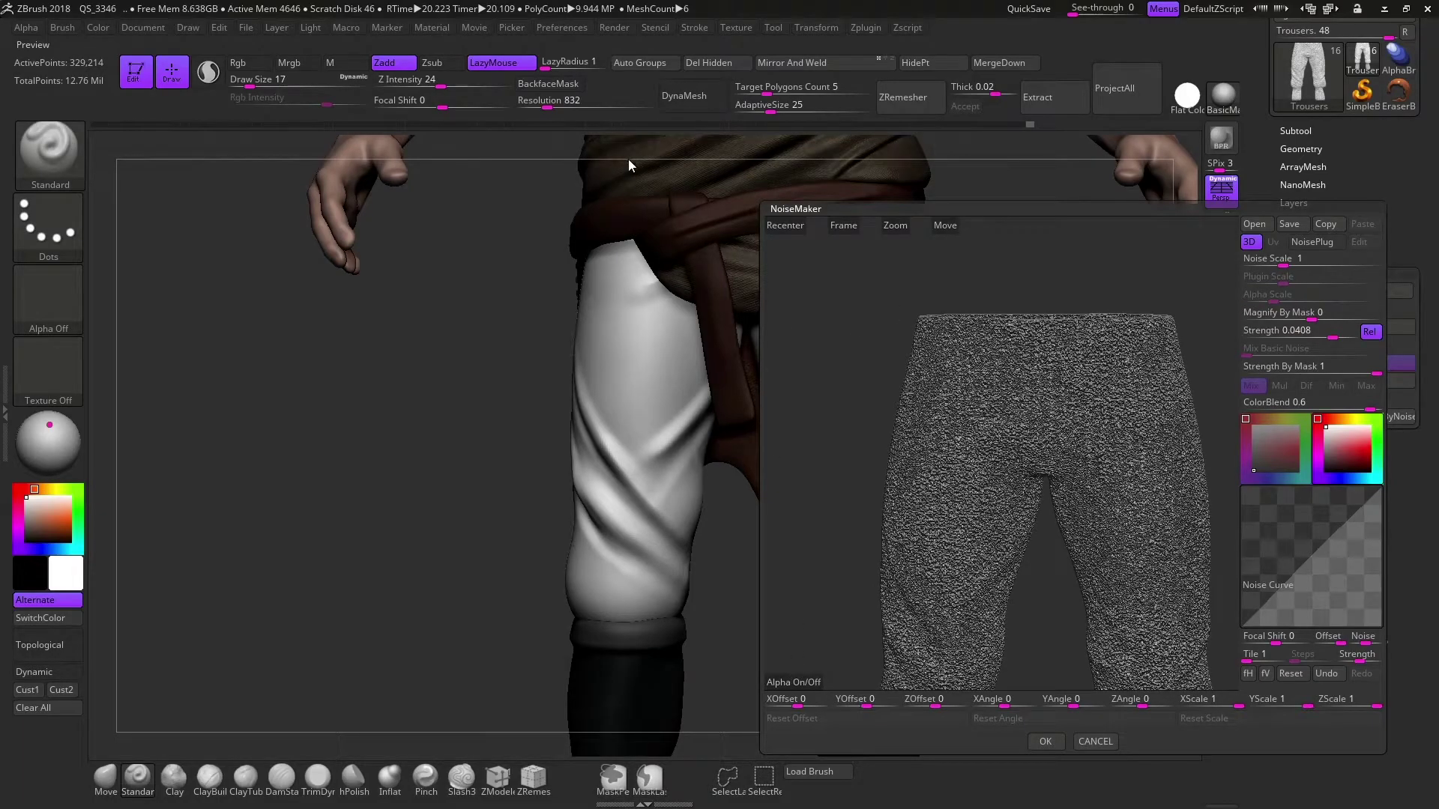
{"action": "left_click_drag", "start_coordinate": [1272, 295], "coordinate": [1261, 296]}
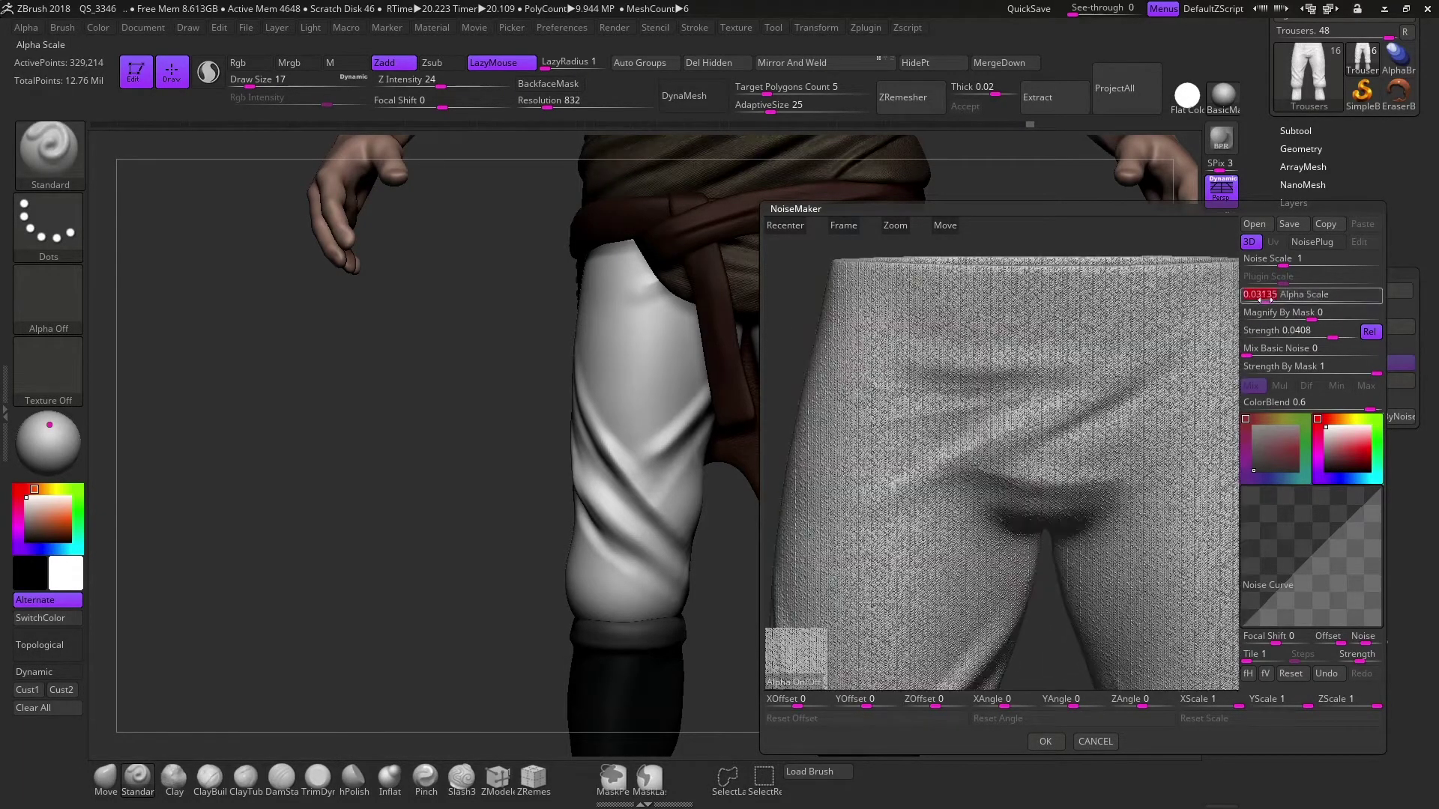
{"action": "left_click_drag", "start_coordinate": [1329, 333], "coordinate": [1335, 335]}
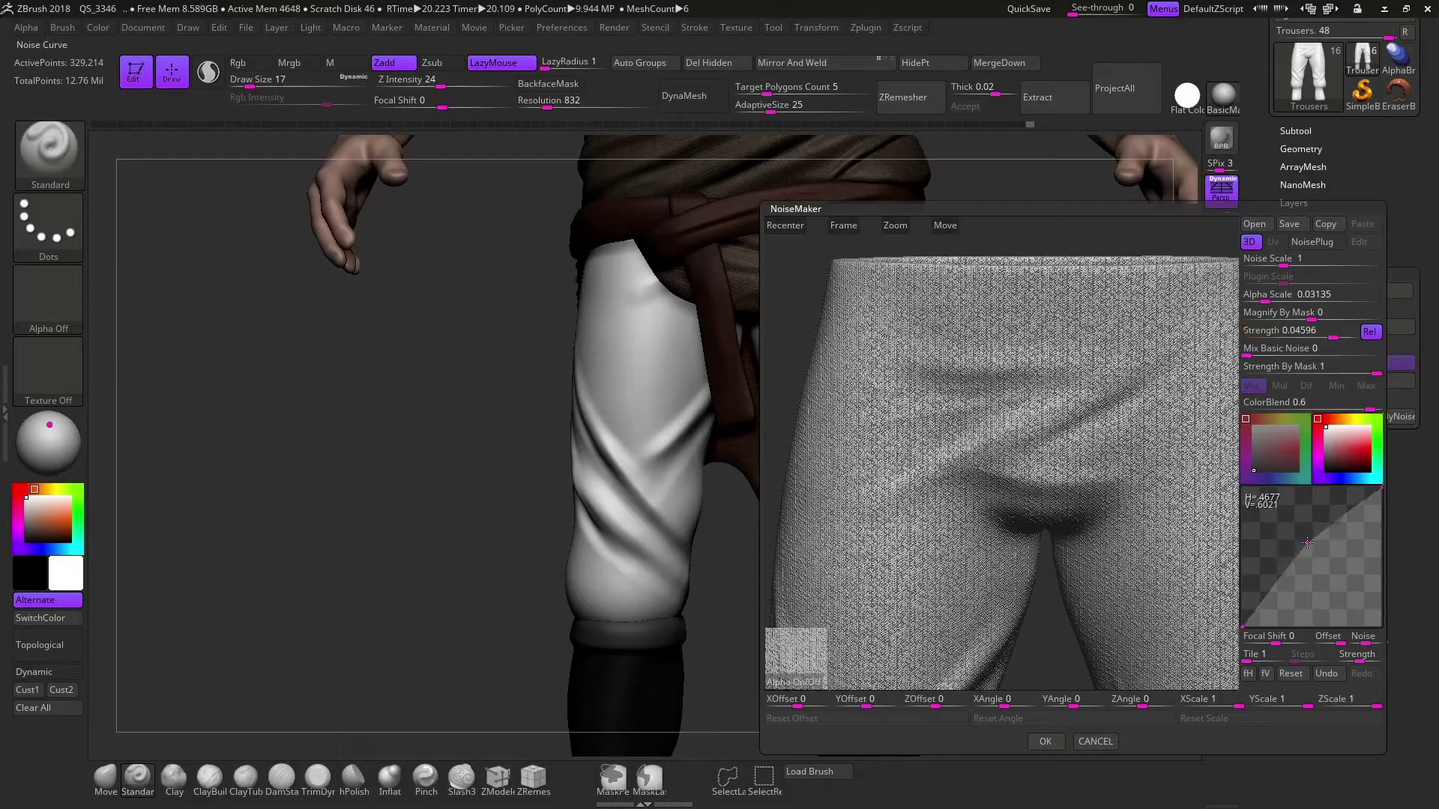
{"action": "left_click", "coordinate": [1305, 351]}
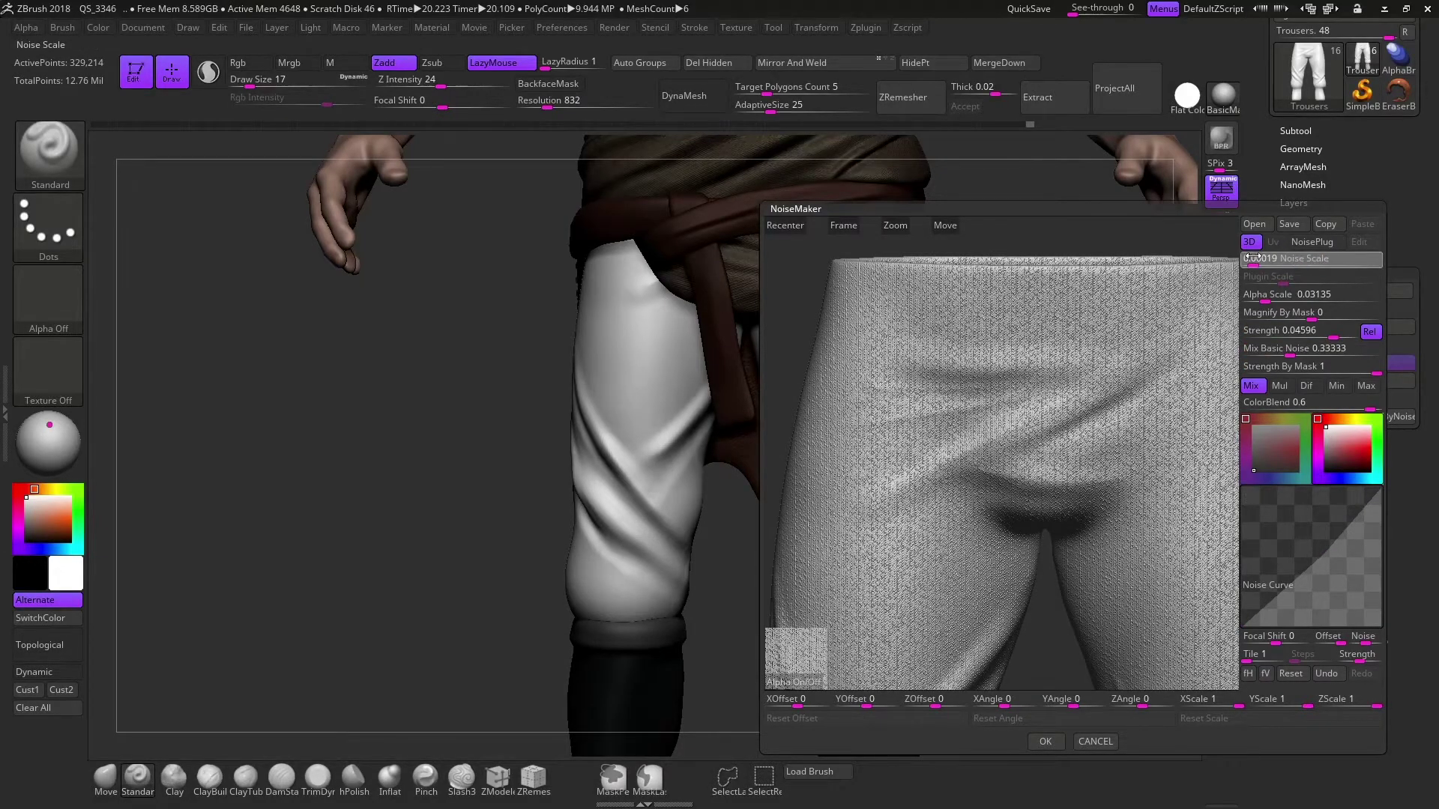
{"action": "left_click", "coordinate": [1045, 741]}
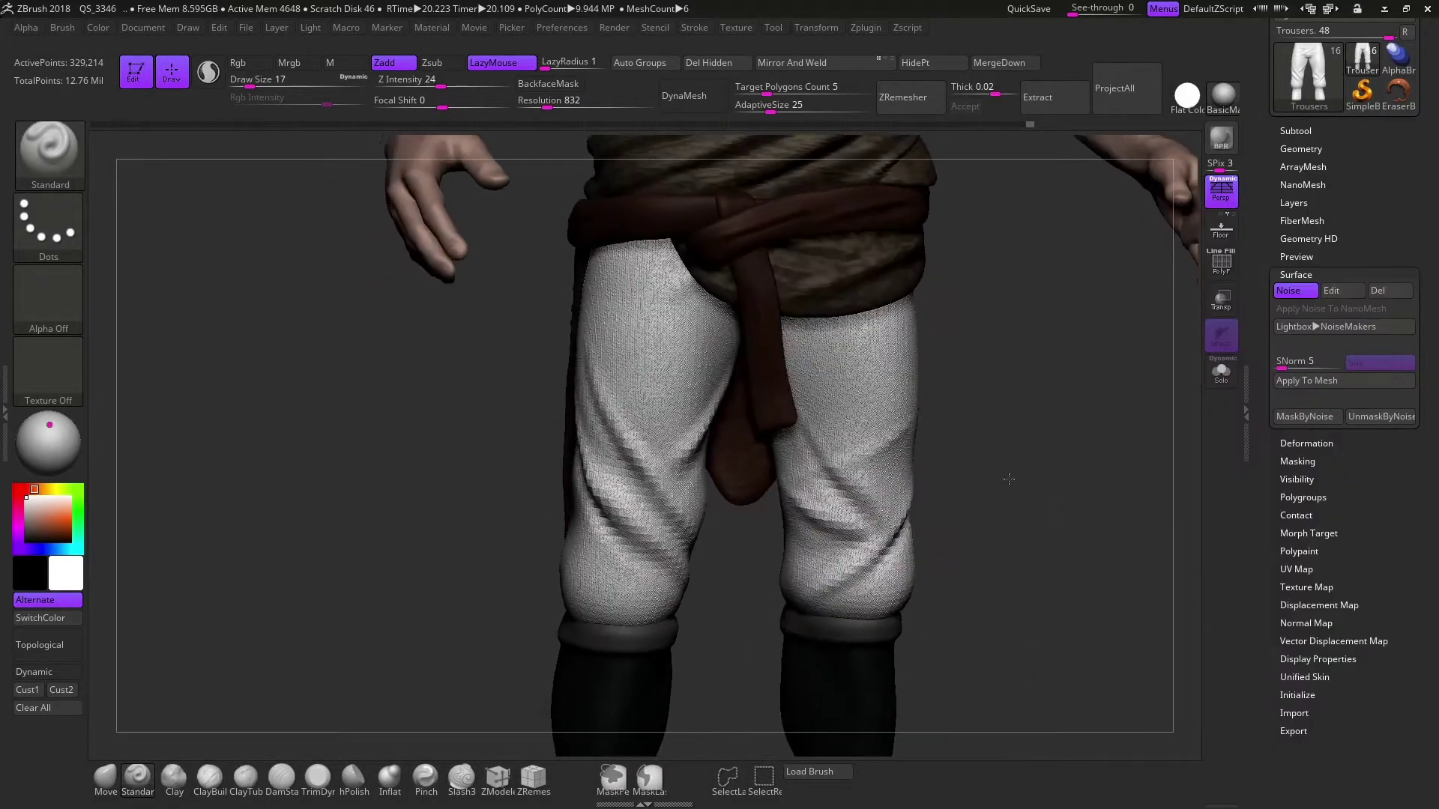
{"action": "mouse_move", "coordinate": [1078, 524]}
{"action": "left_mouse_down", "text": "alt"}
{"action": "mouse_move", "coordinate": [1078, 457]}
{"action": "mouse_move", "coordinate": [1078, 525]}
{"action": "left_mouse_up", "text": "alt"}
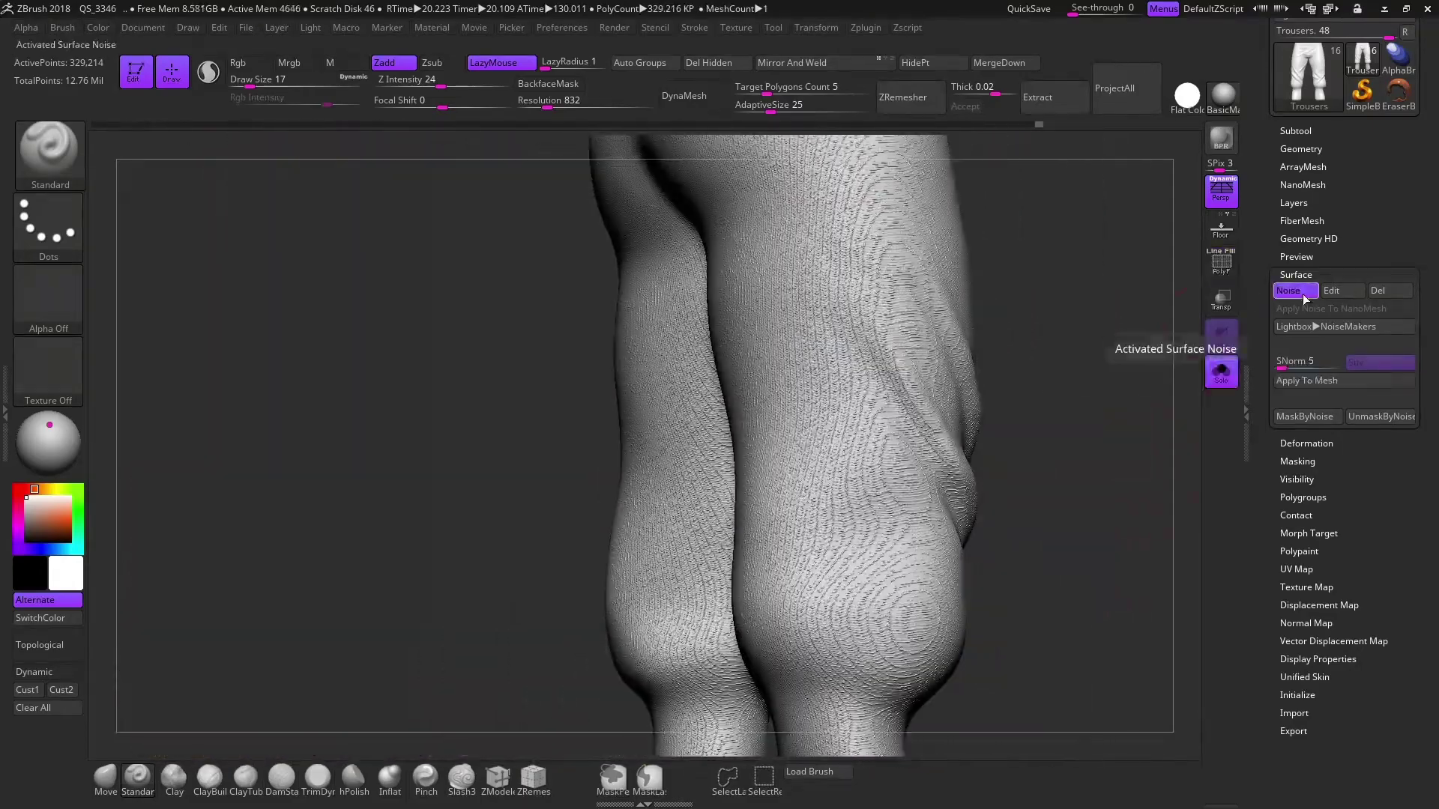
{"action": "left_click", "coordinate": [1342, 290]}
{"action": "left_click_drag", "start_coordinate": [1038, 586], "coordinate": [1174, 445], "text": "alt"}
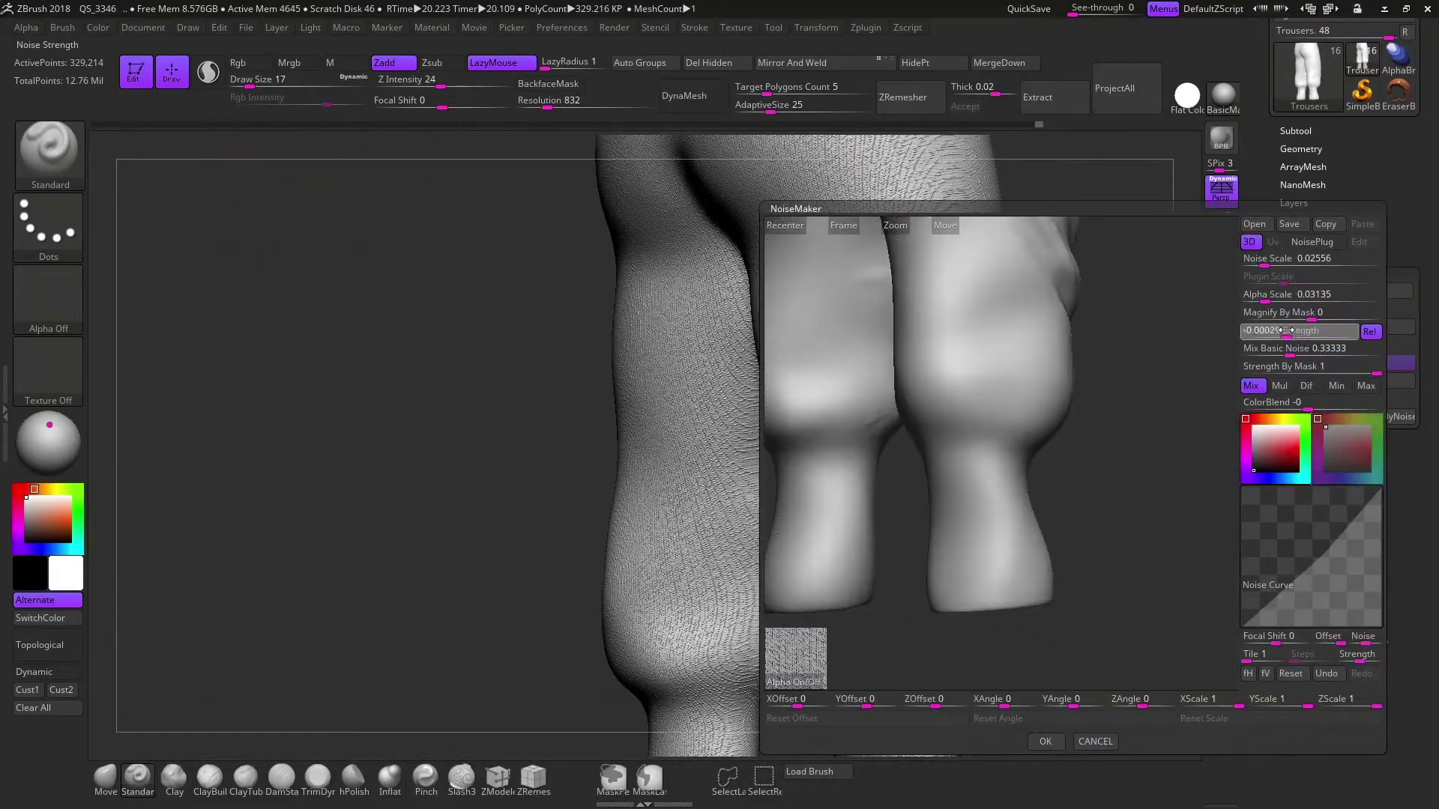
Accept the noise, then set up wool_weave alpha, Z Intensity 8 and DragRect stroke
{"action": "left_click", "coordinate": [1096, 741]}
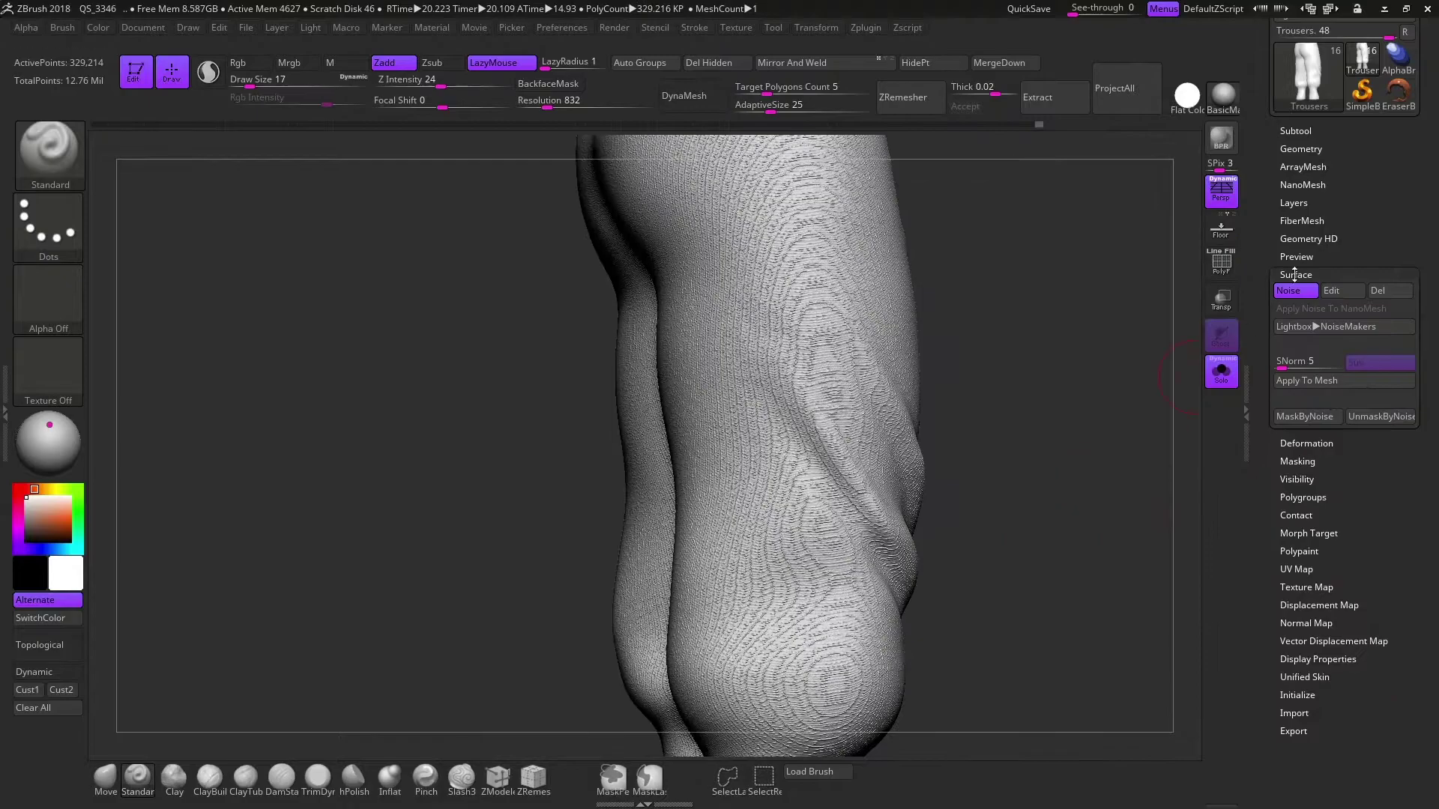
{"action": "left_click", "coordinate": [48, 300]}
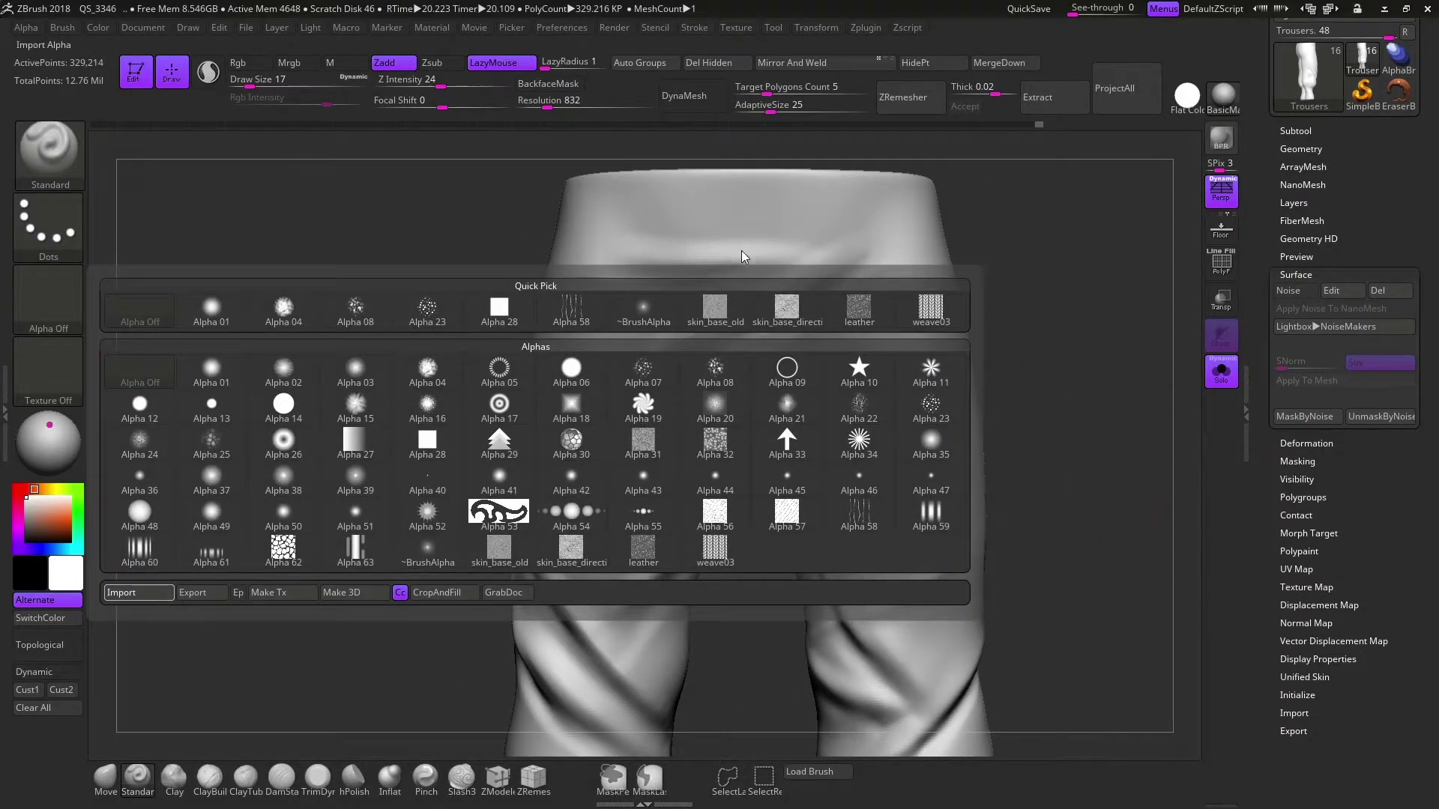
{"action": "left_click_drag", "start_coordinate": [417, 105], "coordinate": [413, 85]}
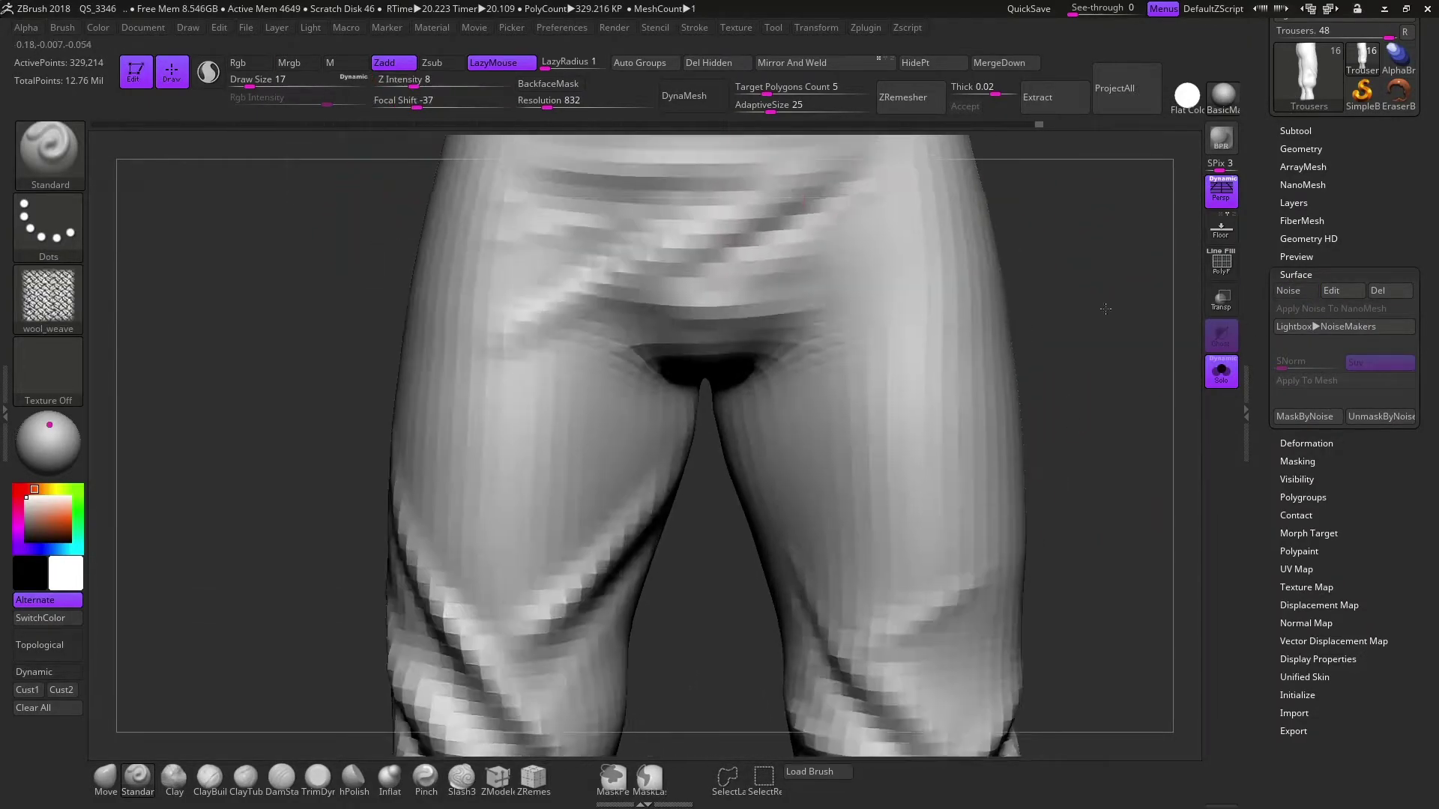
{"action": "left_click", "coordinate": [48, 225]}
{"action": "left_click", "coordinate": [216, 245]}
Stamp weave onto the trouser front and waist, then subdivide to 1.316 million polygons
{"action": "left_click_drag", "start_coordinate": [684, 305], "coordinate": [738, 233]}
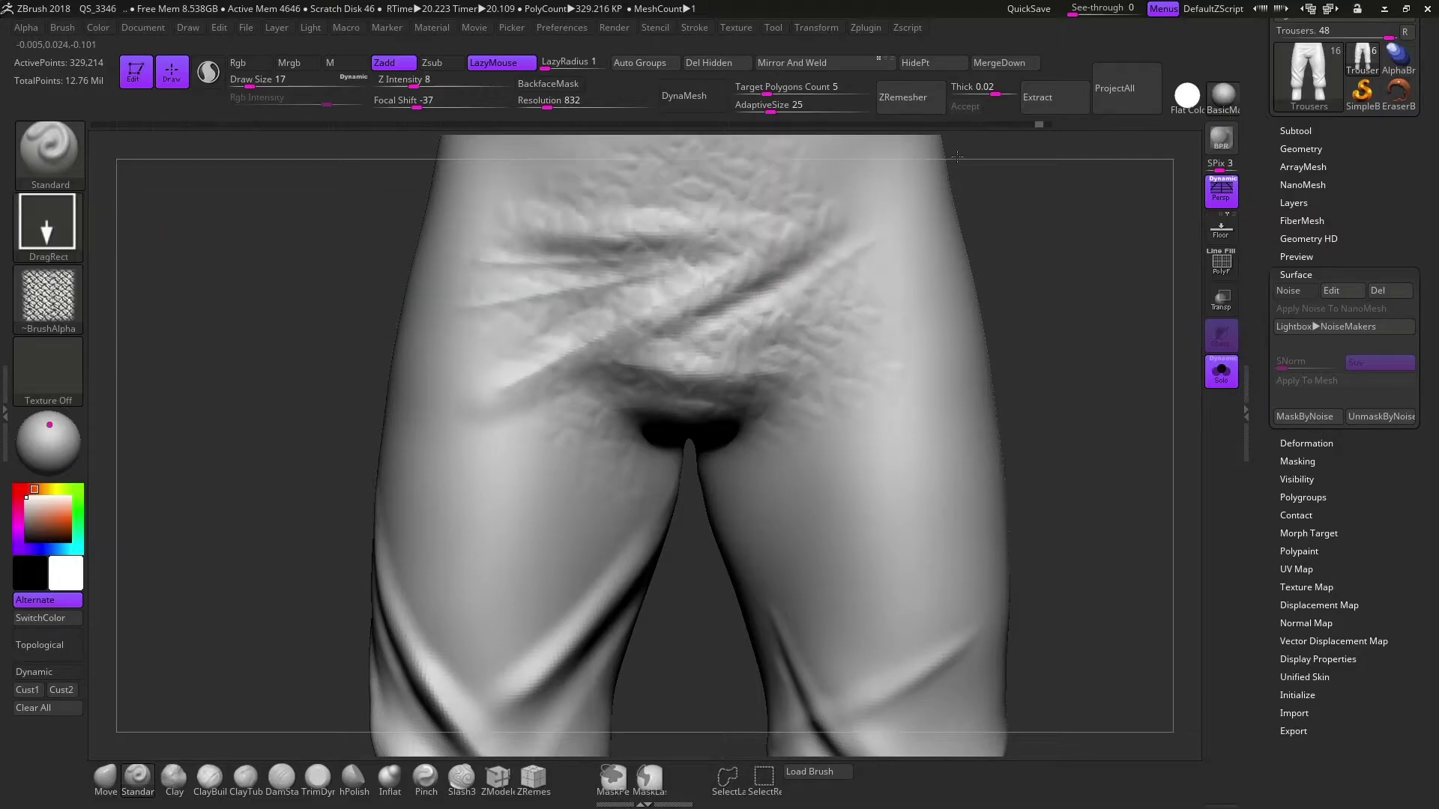
{"action": "left_click_drag", "start_coordinate": [1021, 263], "coordinate": [856, 249], "text": "alt"}
{"action": "key", "text": "ctrl+d"}
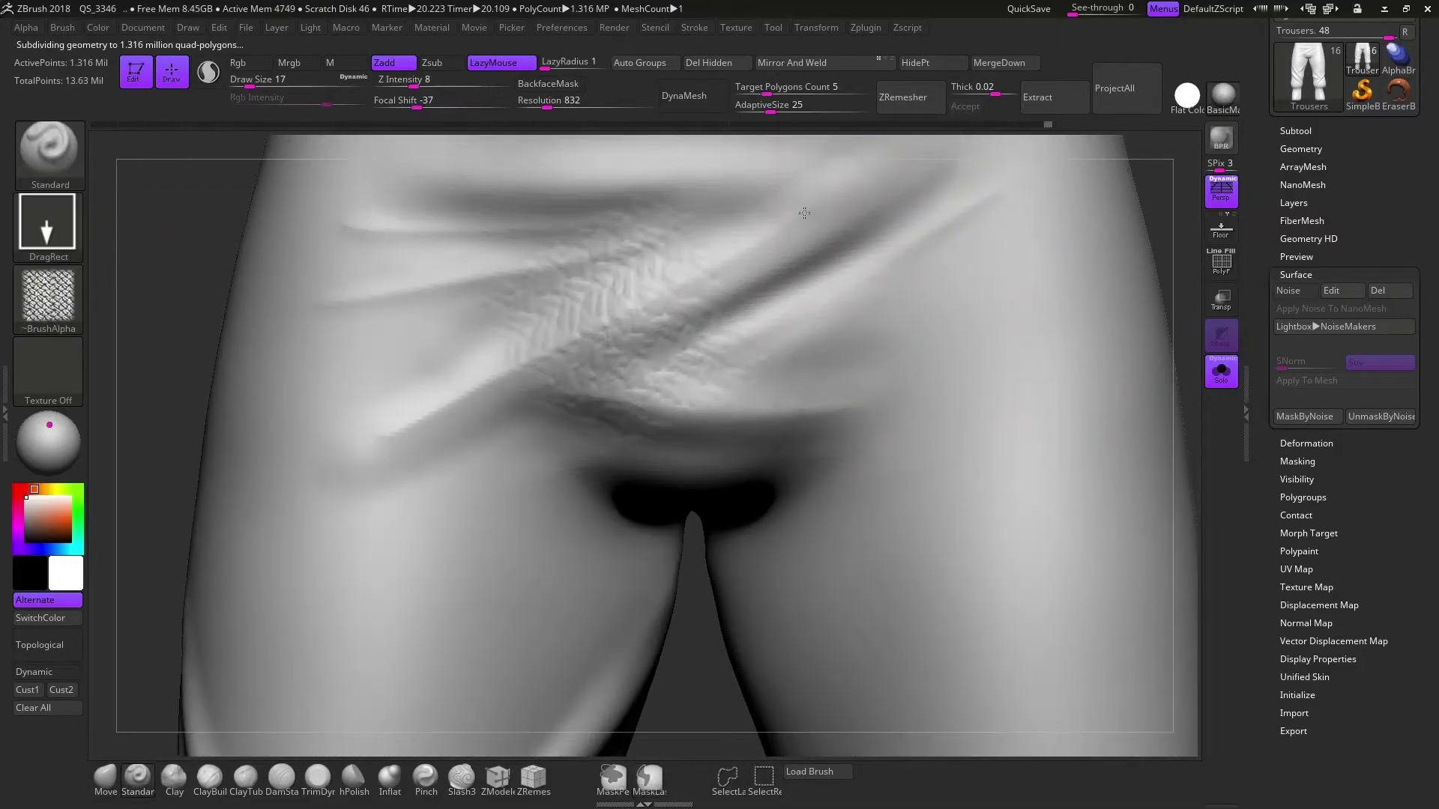
{"action": "mouse_move", "coordinate": [1146, 225]}
{"action": "right_mouse_down", "text": "ctrl"}
{"action": "mouse_move", "coordinate": [963, 381]}
{"action": "mouse_move", "coordinate": [382, 186]}
{"action": "right_mouse_up", "text": "ctrl"}
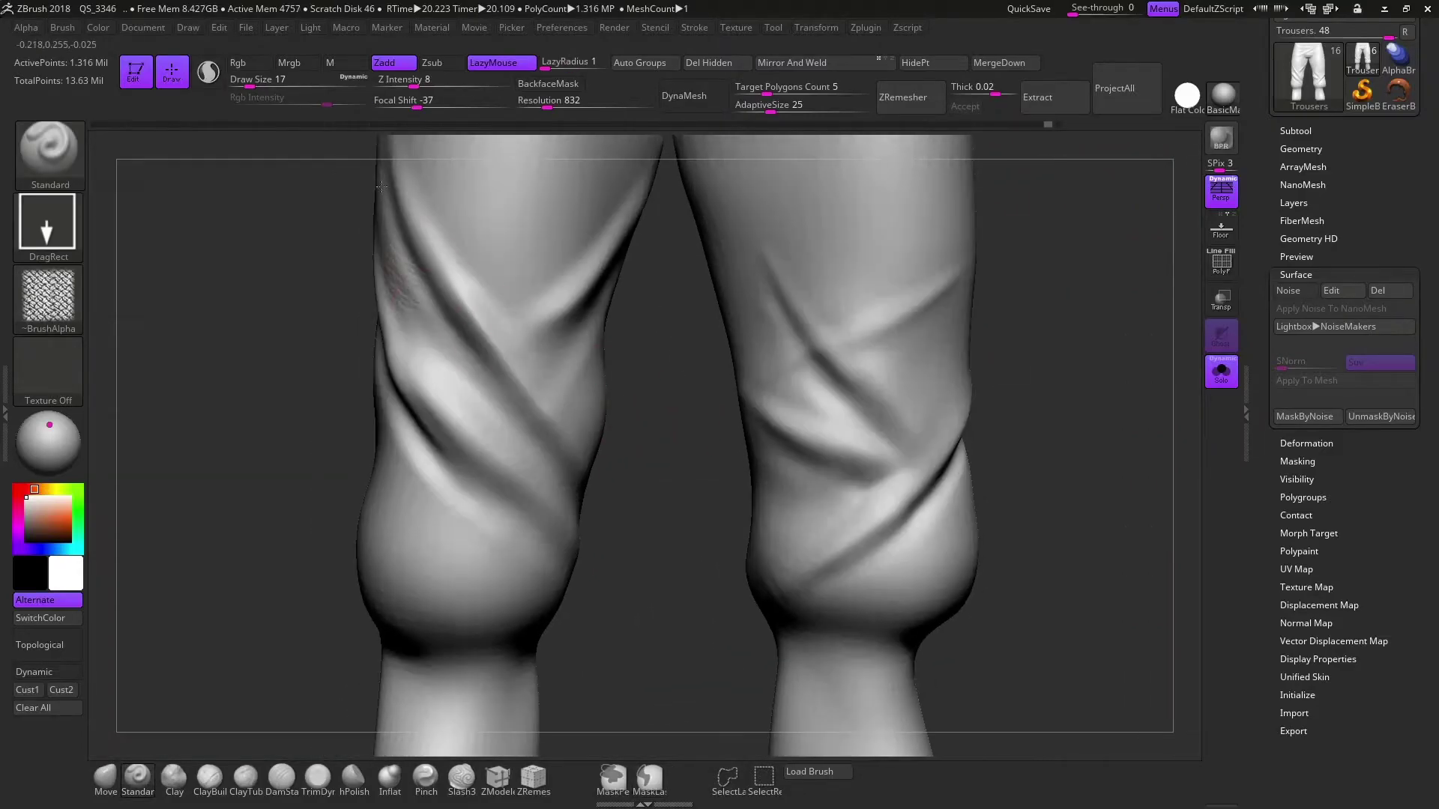
Stamp the wool weave texture over the left thigh
{"action": "right_click_drag", "start_coordinate": [502, 510], "coordinate": [441, 426]}
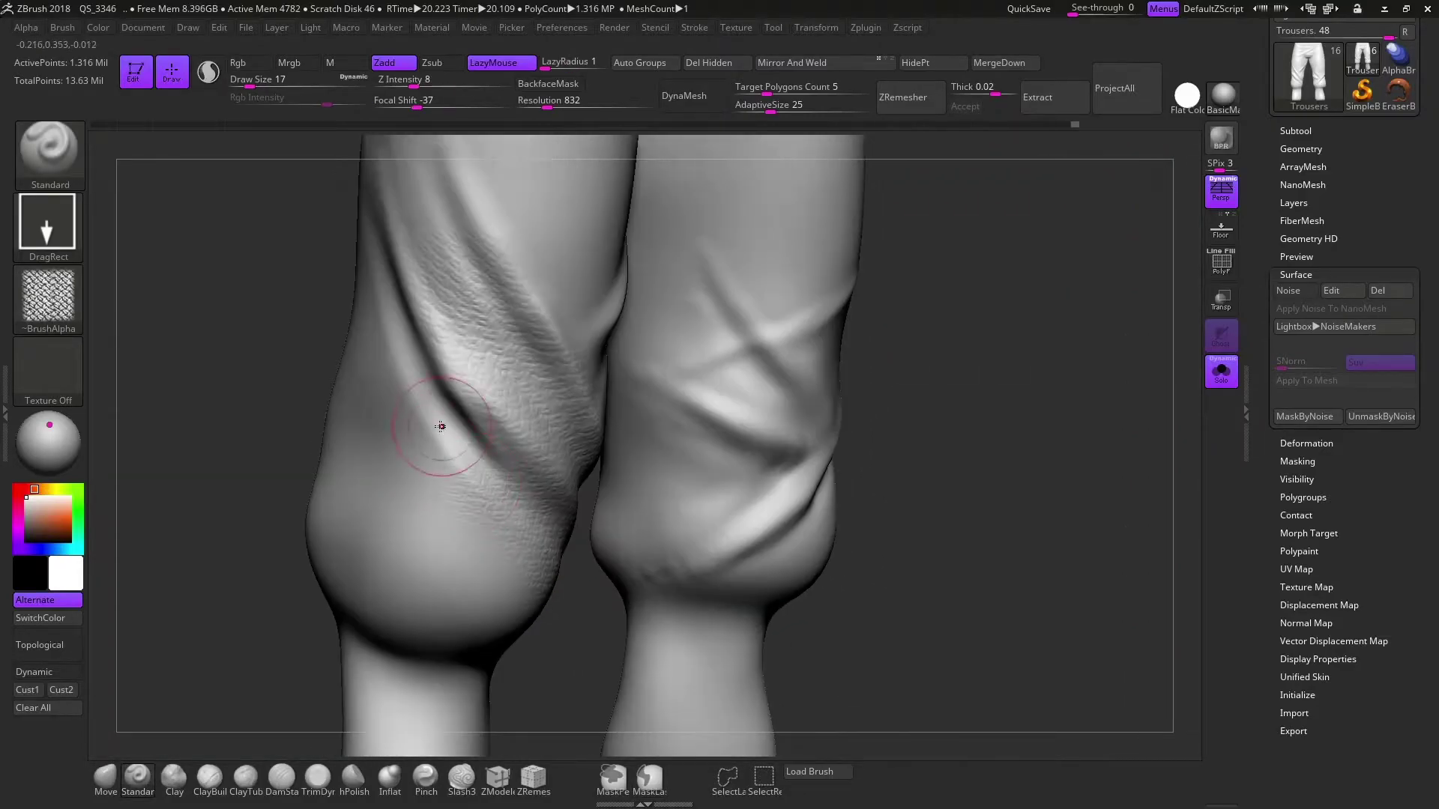
{"action": "right_click_drag", "start_coordinate": [322, 325], "coordinate": [487, 209]}
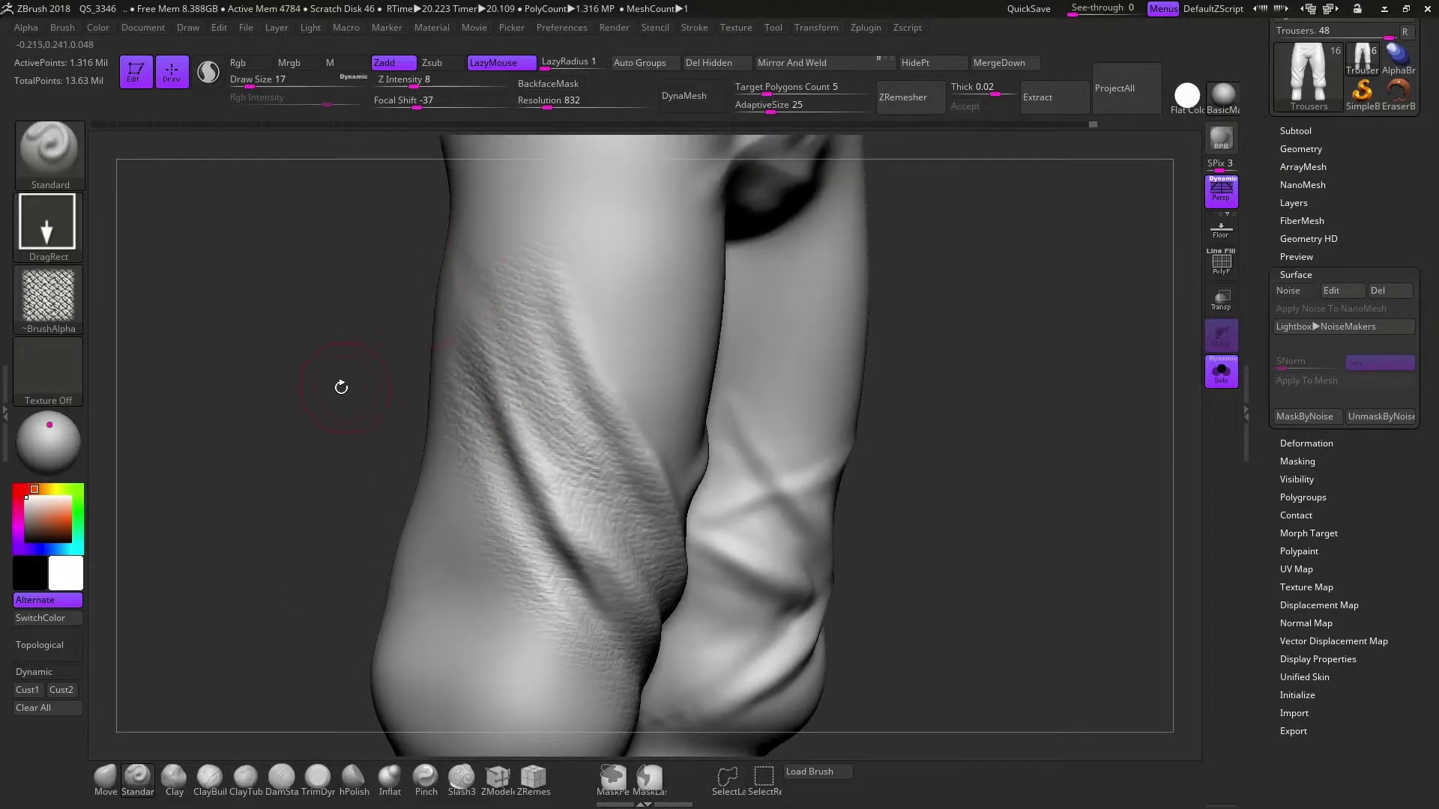
{"action": "mouse_move", "coordinate": [341, 387]}
{"action": "right_mouse_down"}
{"action": "mouse_move", "coordinate": [465, 509]}
{"action": "mouse_move", "coordinate": [559, 536]}
{"action": "mouse_move", "coordinate": [347, 437]}
{"action": "mouse_move", "coordinate": [398, 582]}
{"action": "right_mouse_up"}
{"action": "mouse_move", "coordinate": [817, 265]}
{"action": "right_mouse_down"}
{"action": "mouse_move", "coordinate": [577, 360]}
{"action": "mouse_move", "coordinate": [477, 208]}
{"action": "right_mouse_up"}
{"action": "mouse_move", "coordinate": [468, 341]}
{"action": "right_mouse_down"}
{"action": "mouse_move", "coordinate": [690, 215]}
{"action": "mouse_move", "coordinate": [620, 402]}
{"action": "mouse_move", "coordinate": [514, 322]}
{"action": "mouse_move", "coordinate": [711, 516]}
{"action": "mouse_move", "coordinate": [684, 337]}
{"action": "mouse_move", "coordinate": [744, 514]}
{"action": "mouse_move", "coordinate": [879, 364]}
{"action": "right_mouse_up"}
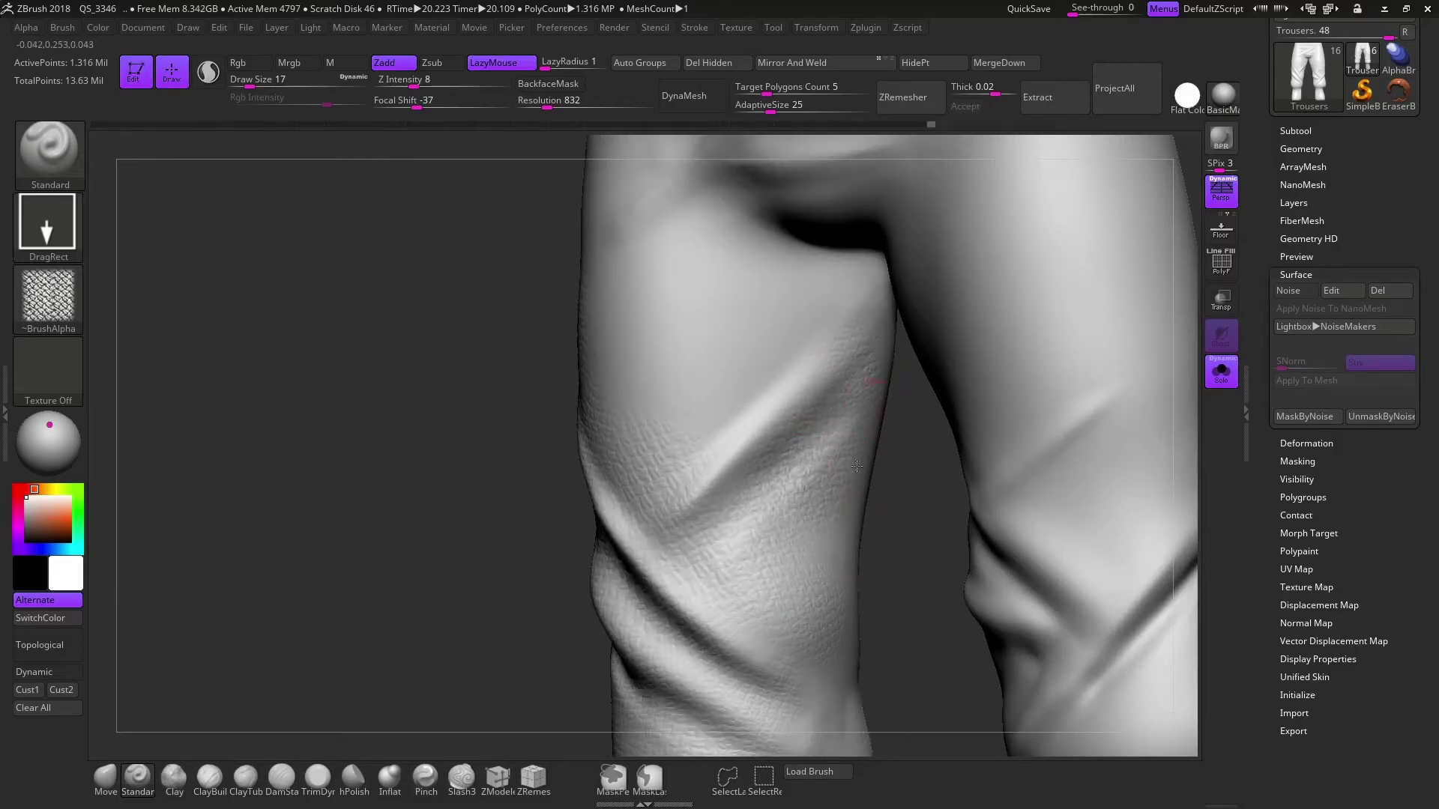
{"action": "mouse_move", "coordinate": [856, 466]}
{"action": "right_mouse_down"}
{"action": "mouse_move", "coordinate": [657, 449]}
{"action": "mouse_move", "coordinate": [756, 330]}
{"action": "right_mouse_up"}
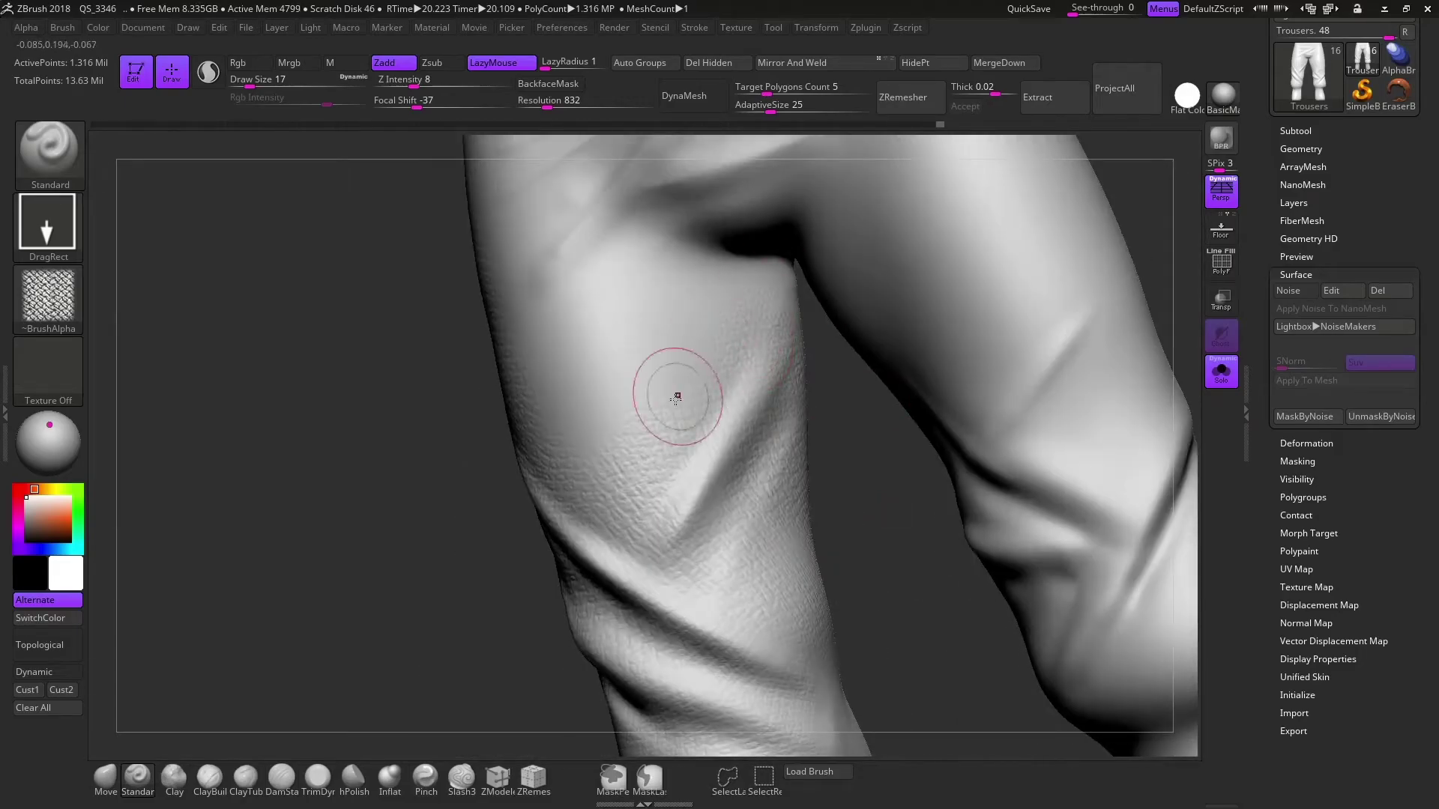
{"action": "right_click_drag", "start_coordinate": [684, 254], "coordinate": [633, 322]}
{"action": "mouse_move", "coordinate": [632, 375]}
{"action": "right_mouse_down"}
{"action": "mouse_move", "coordinate": [622, 423]}
{"action": "mouse_move", "coordinate": [868, 199]}
{"action": "right_mouse_up"}
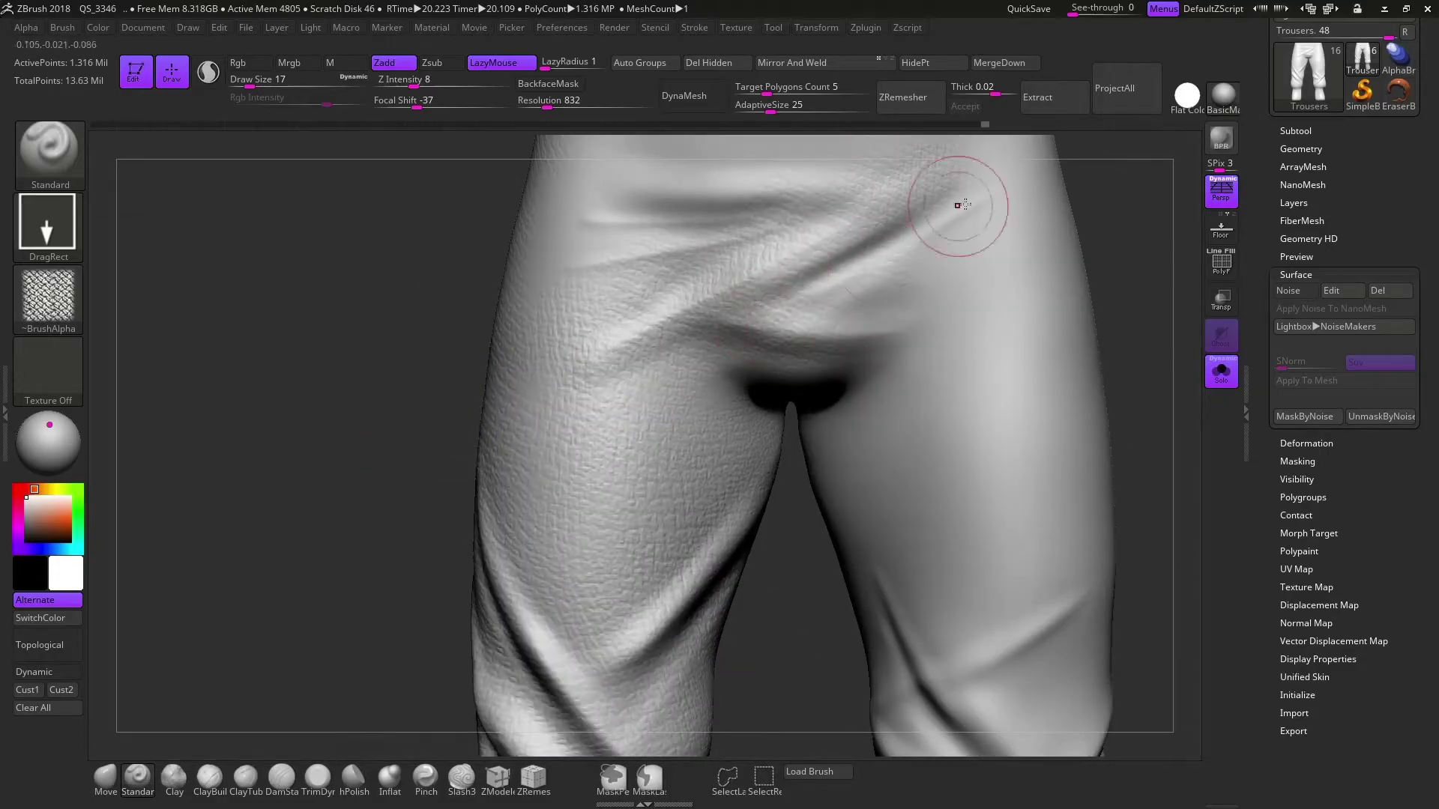
Stamp the wool weave texture onto the right thigh from a frontal view
{"action": "mouse_move", "coordinate": [976, 234]}
{"action": "right_mouse_down"}
{"action": "mouse_move", "coordinate": [665, 240]}
{"action": "mouse_move", "coordinate": [567, 306]}
{"action": "right_mouse_up"}
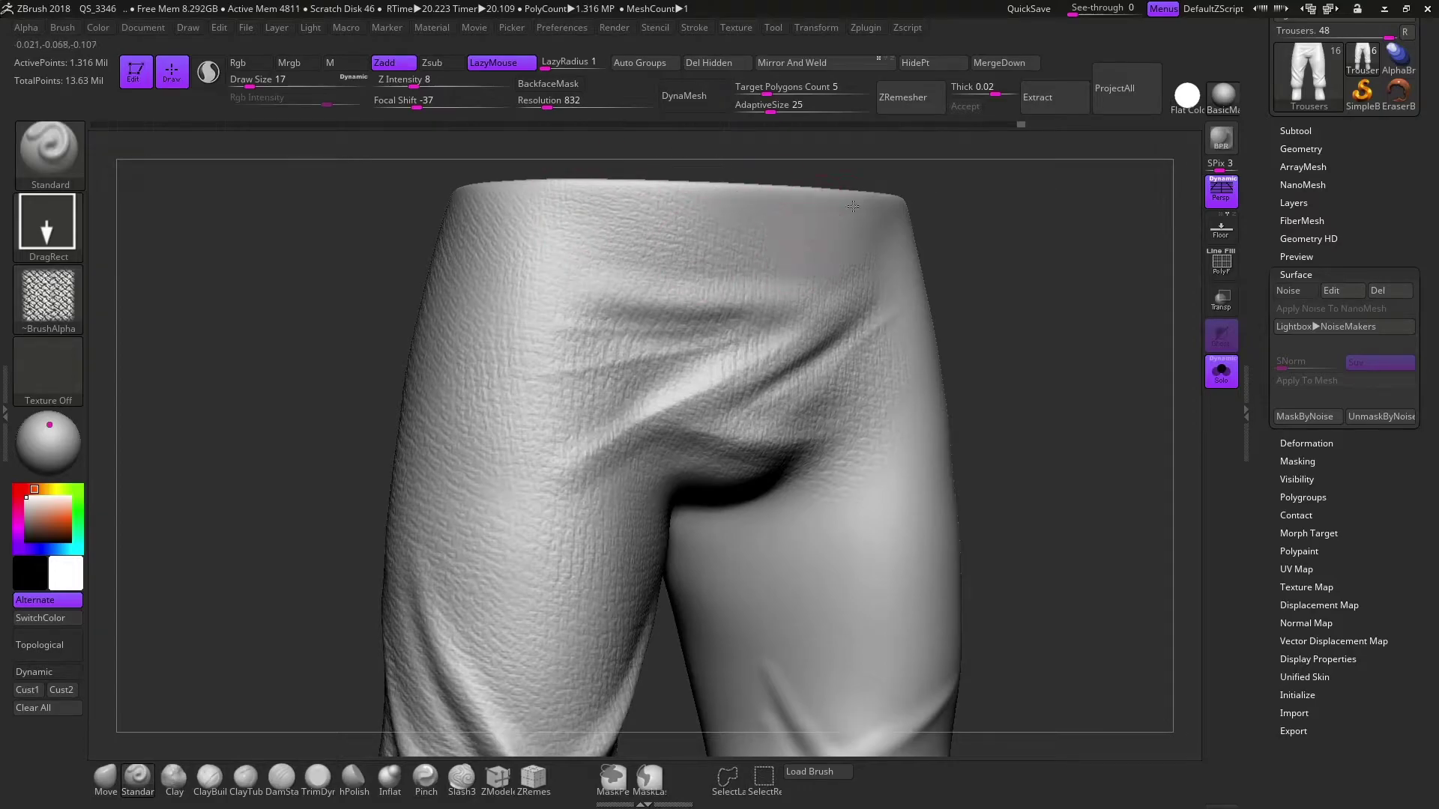
{"action": "right_click_drag", "start_coordinate": [803, 173], "coordinate": [841, 241]}
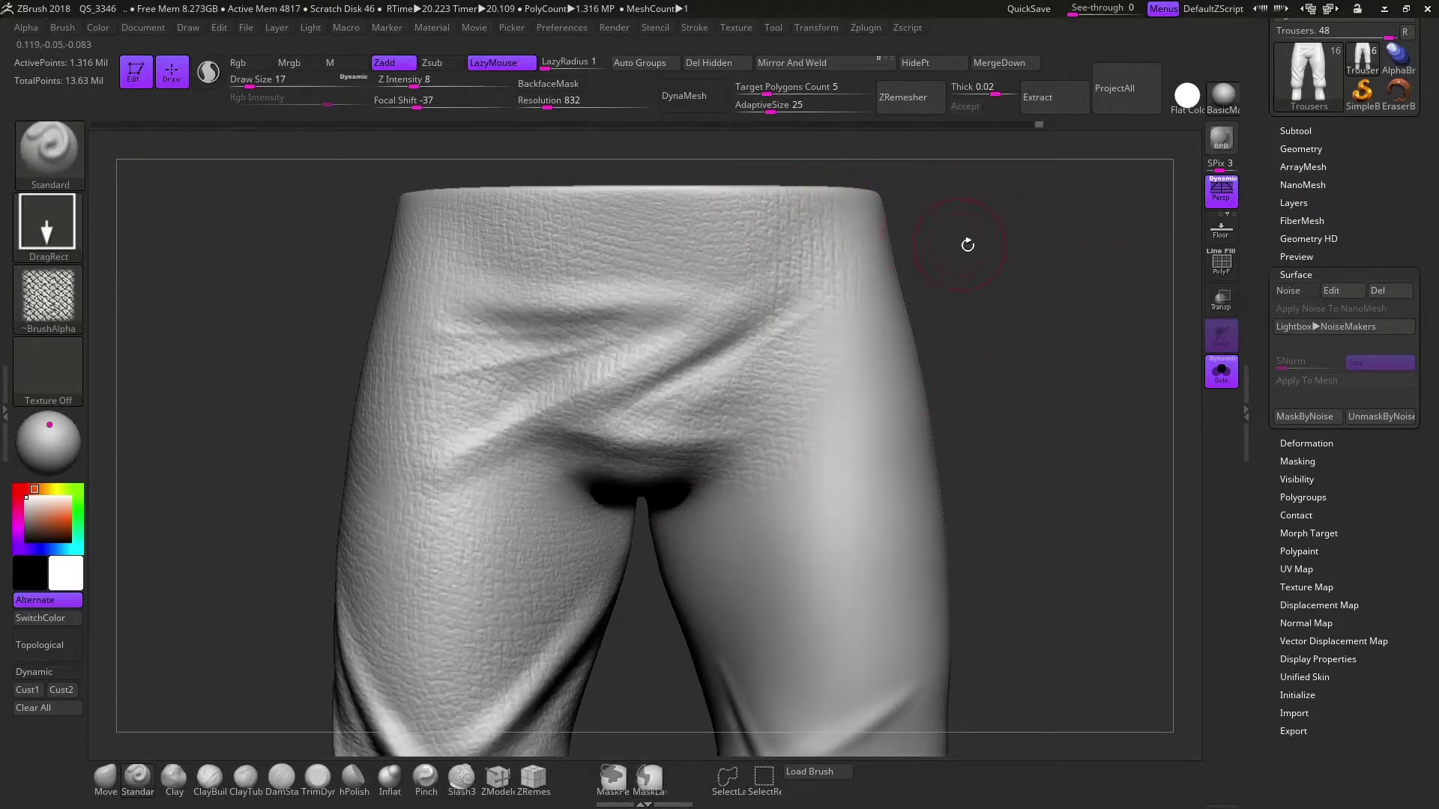
{"action": "mouse_move", "coordinate": [967, 245]}
{"action": "right_mouse_down"}
{"action": "mouse_move", "coordinate": [838, 339]}
{"action": "mouse_move", "coordinate": [941, 287]}
{"action": "right_mouse_up"}
{"action": "mouse_move", "coordinate": [1035, 160]}
{"action": "right_mouse_down"}
{"action": "mouse_move", "coordinate": [979, 305]}
{"action": "mouse_move", "coordinate": [1024, 278]}
{"action": "right_mouse_up"}
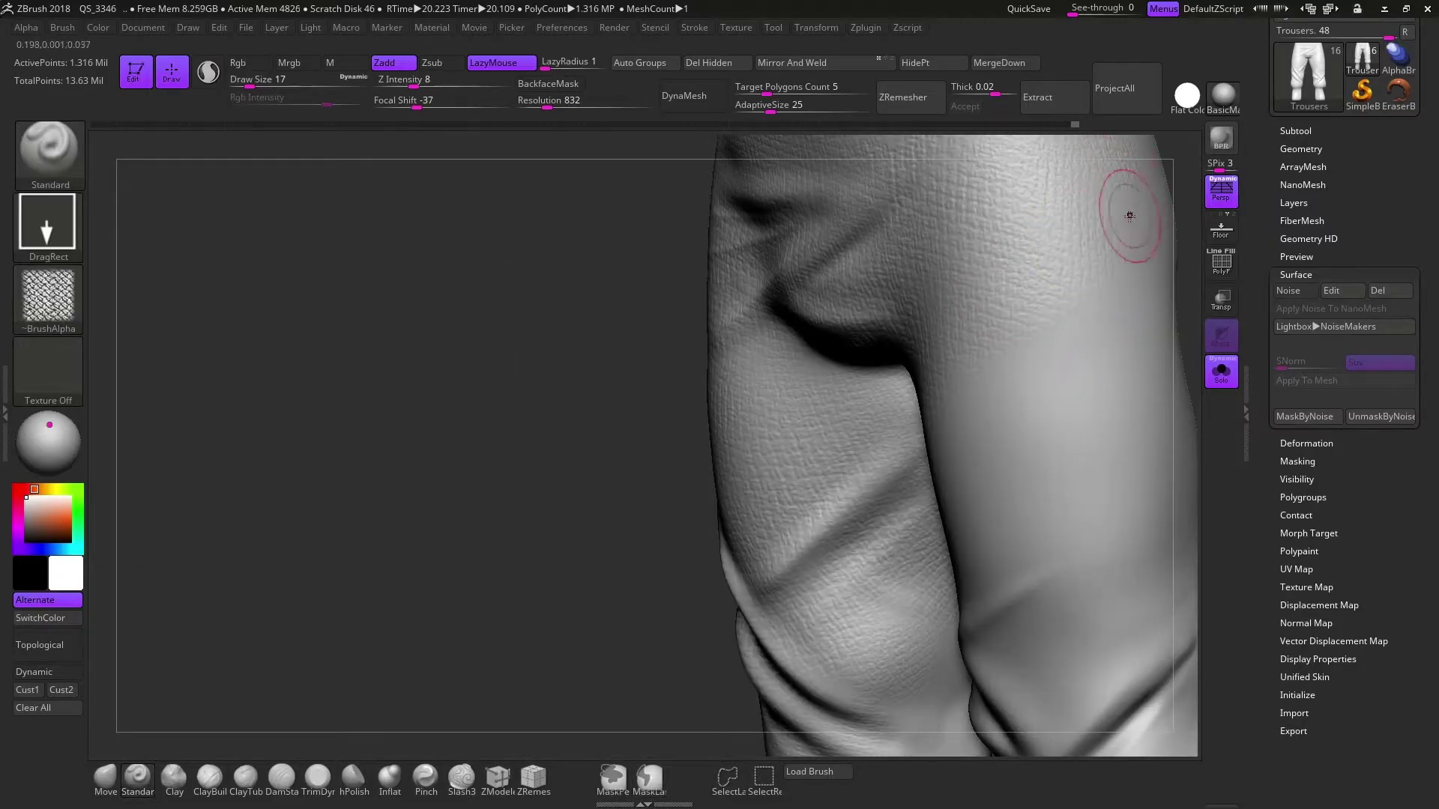
{"action": "mouse_move", "coordinate": [1130, 215]}
{"action": "right_mouse_down"}
{"action": "mouse_move", "coordinate": [922, 363]}
{"action": "mouse_move", "coordinate": [883, 481]}
{"action": "mouse_move", "coordinate": [839, 461]}
{"action": "right_mouse_up"}
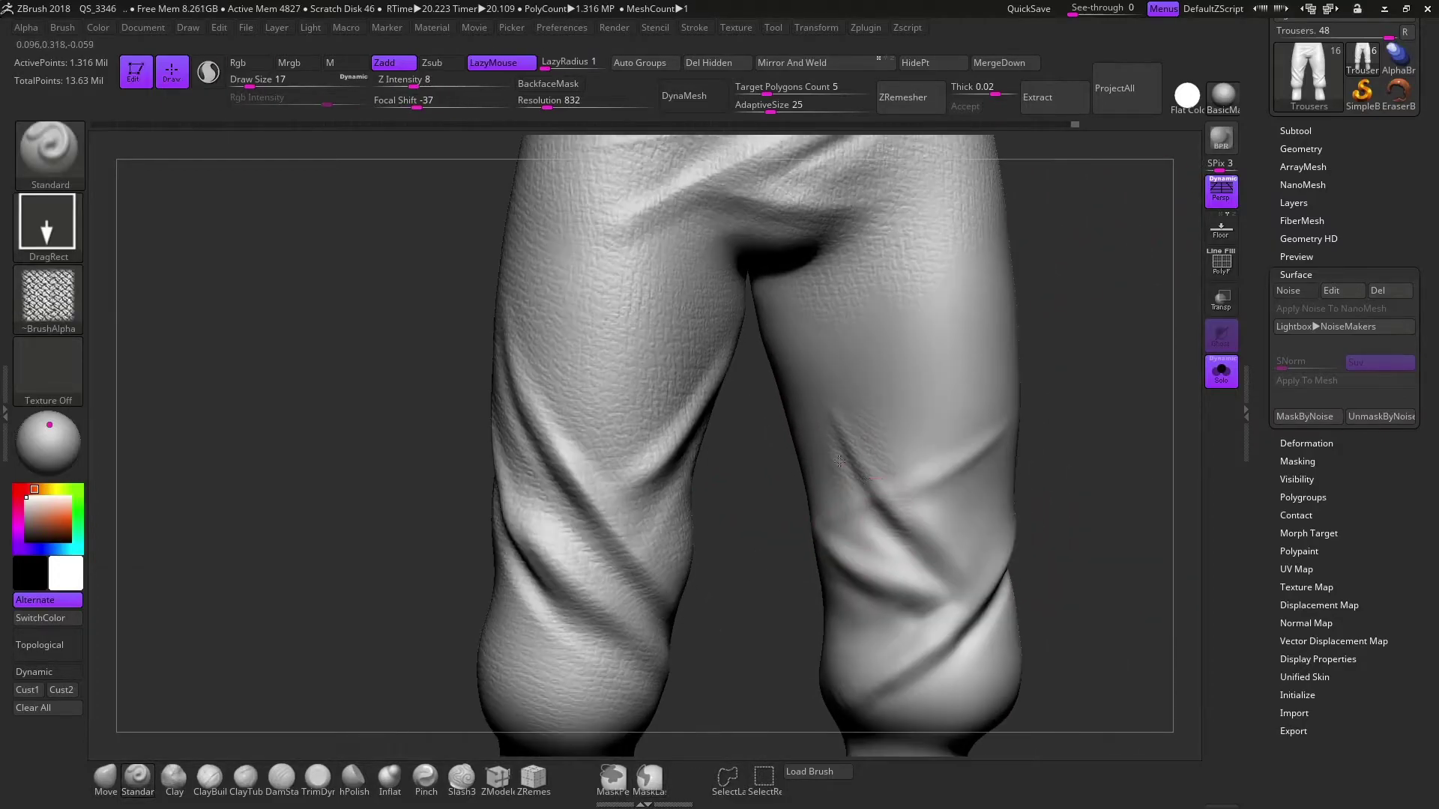
{"action": "right_click_drag", "start_coordinate": [932, 568], "coordinate": [923, 487]}
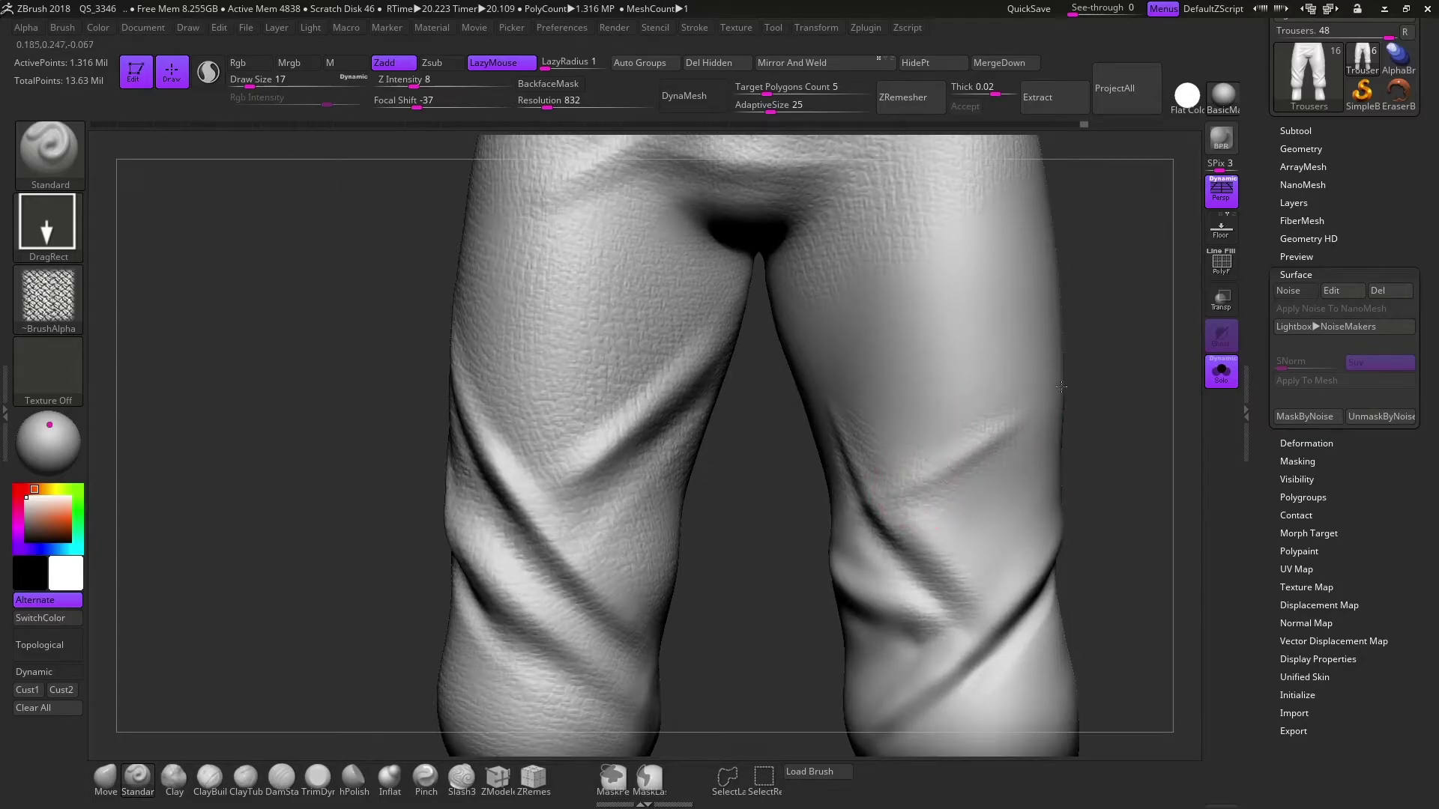
Orbit and zoom so the lower trouser legs fill the view
{"action": "right_click_drag", "start_coordinate": [995, 367], "coordinate": [899, 411]}
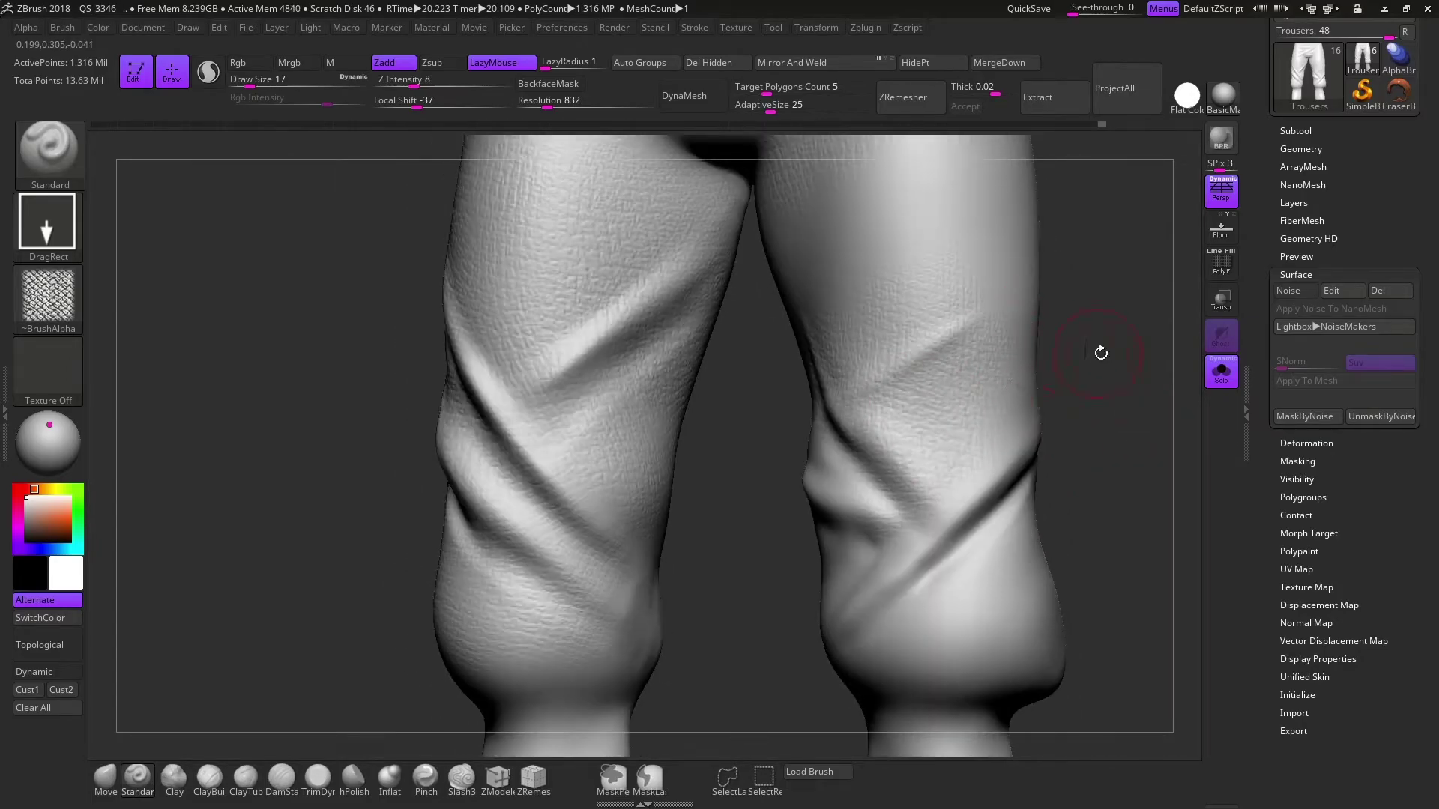
{"action": "mouse_move", "coordinate": [1101, 353]}
{"action": "right_mouse_down"}
{"action": "mouse_move", "coordinate": [1079, 340]}
{"action": "mouse_move", "coordinate": [957, 475]}
{"action": "right_mouse_up"}
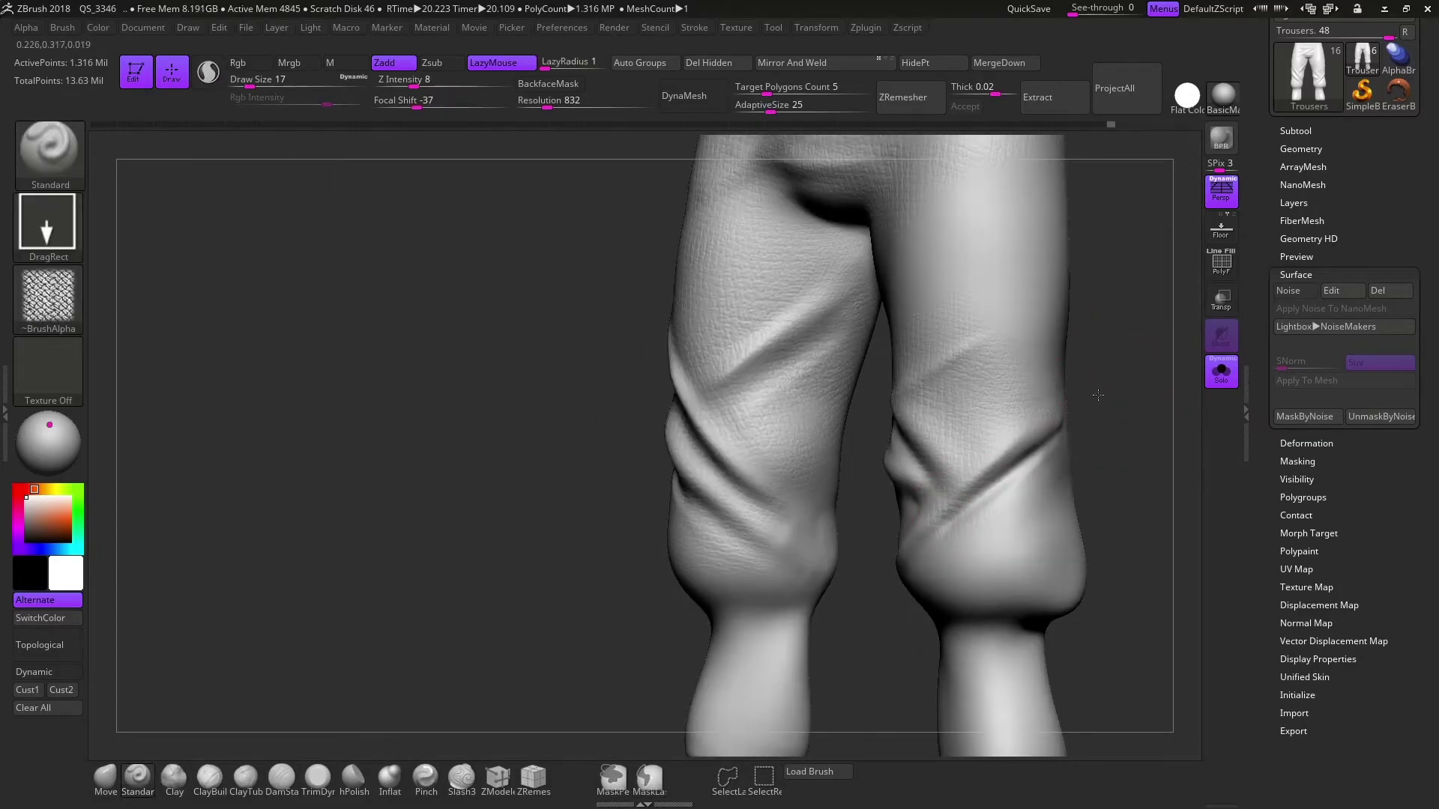
{"action": "right_click_drag", "start_coordinate": [1098, 395], "coordinate": [876, 580]}
{"action": "right_click_drag", "start_coordinate": [870, 519], "coordinate": [991, 511]}
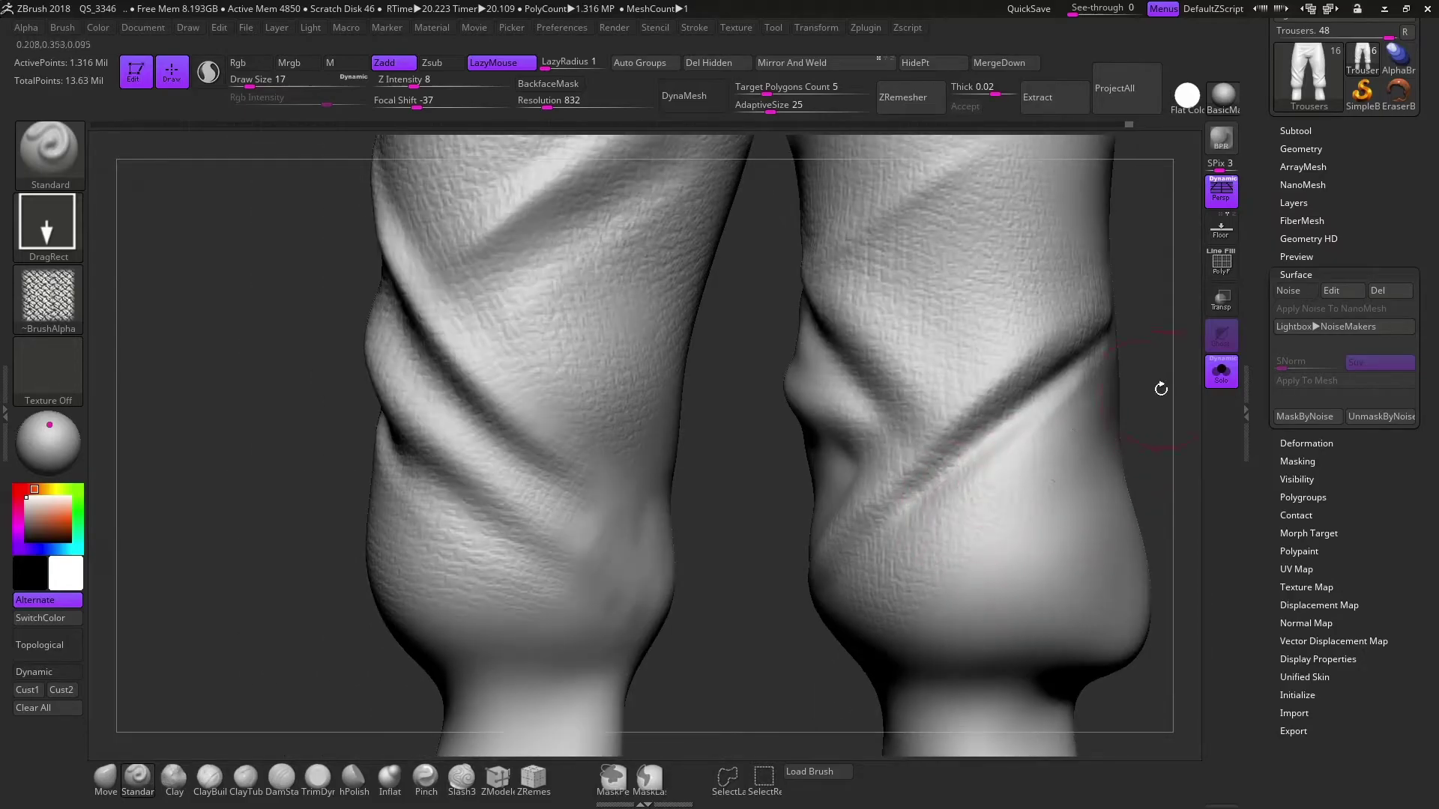
{"action": "mouse_move", "coordinate": [1161, 388]}
{"action": "right_mouse_down"}
{"action": "mouse_move", "coordinate": [1162, 355]}
{"action": "mouse_move", "coordinate": [1089, 517]}
{"action": "mouse_move", "coordinate": [1075, 436]}
{"action": "mouse_move", "coordinate": [1044, 466]}
{"action": "right_mouse_up"}
{"action": "right_click_drag", "start_coordinate": [1200, 448], "coordinate": [767, 448]}
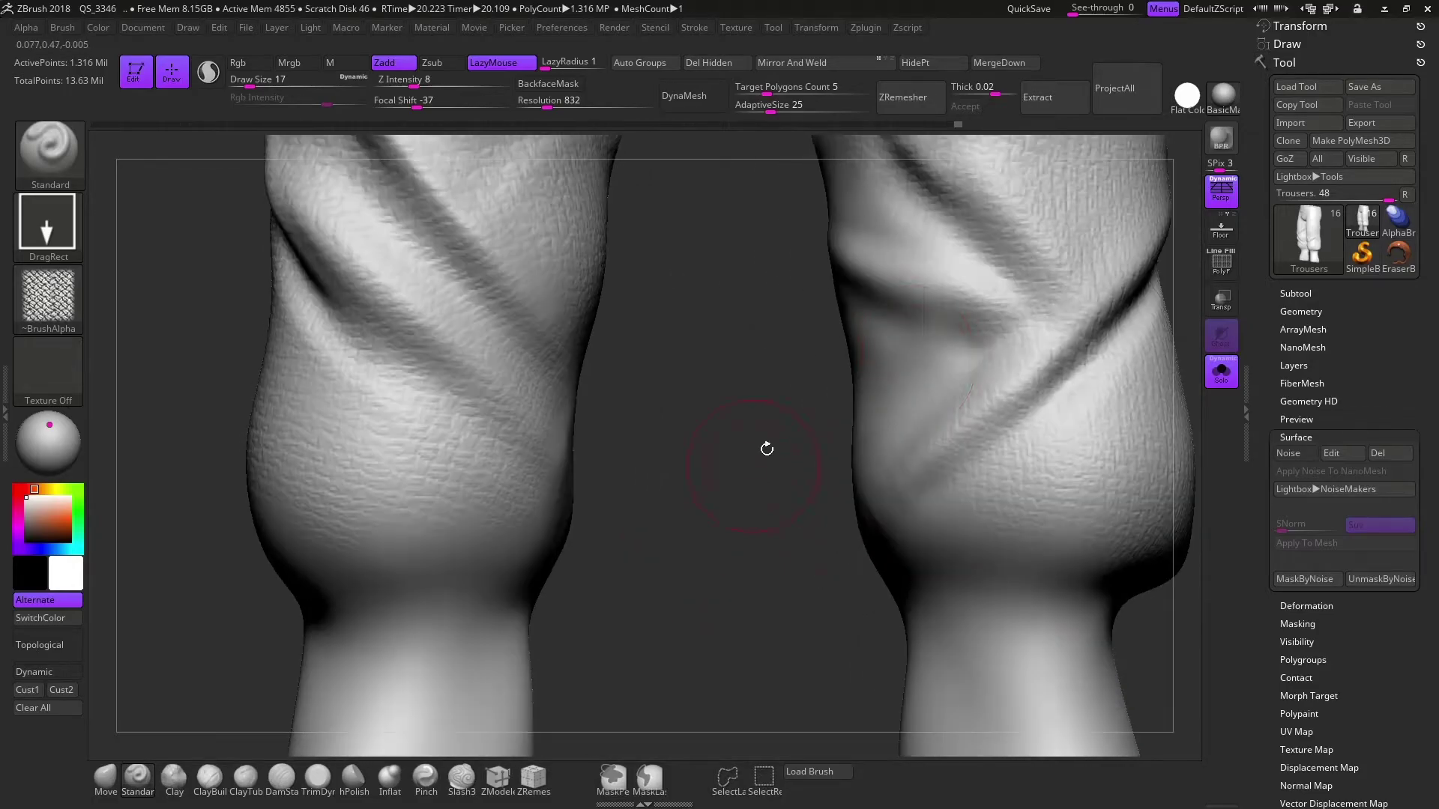
{"action": "right_click_drag", "start_coordinate": [839, 181], "coordinate": [930, 347]}
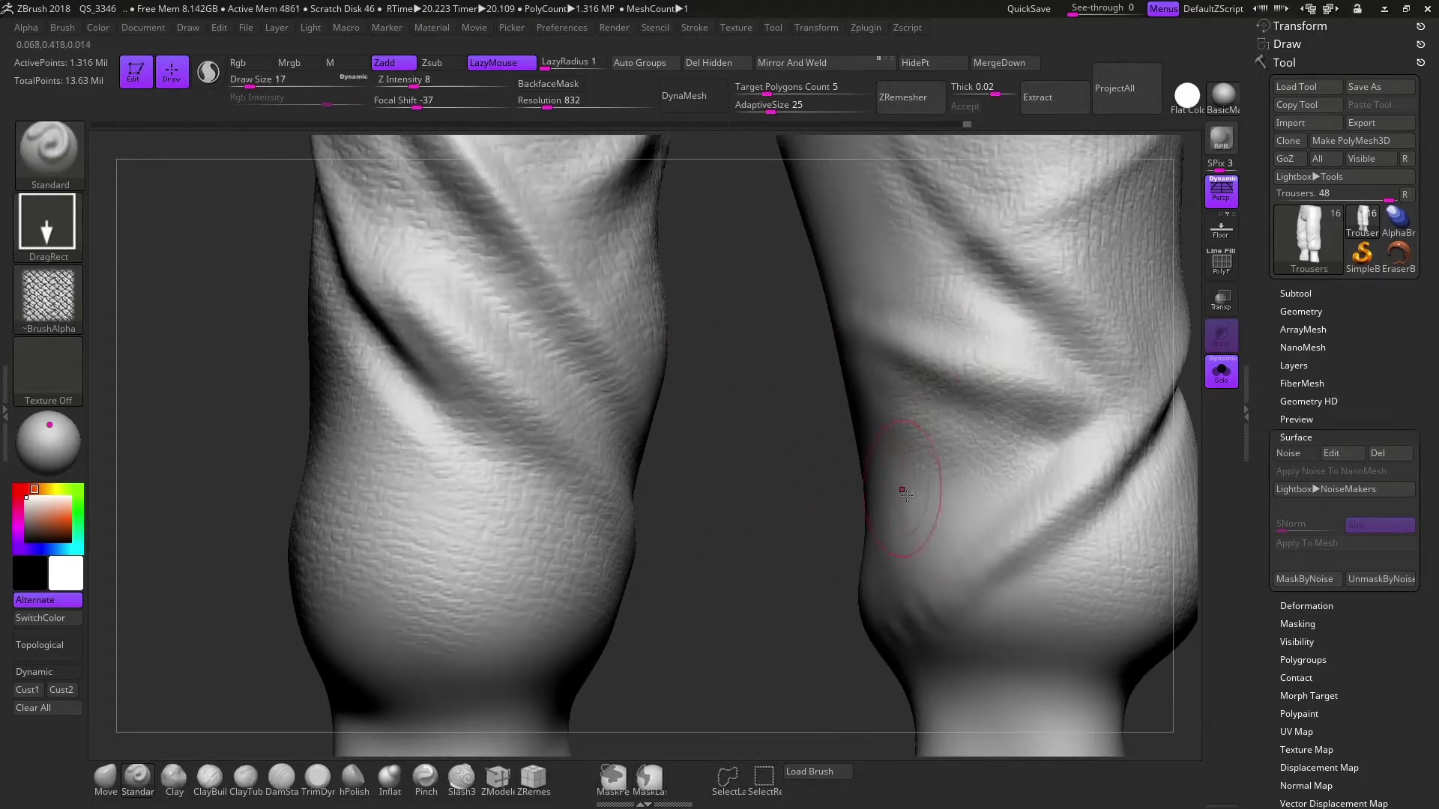
{"action": "right_click_drag", "start_coordinate": [1154, 525], "coordinate": [1026, 534]}
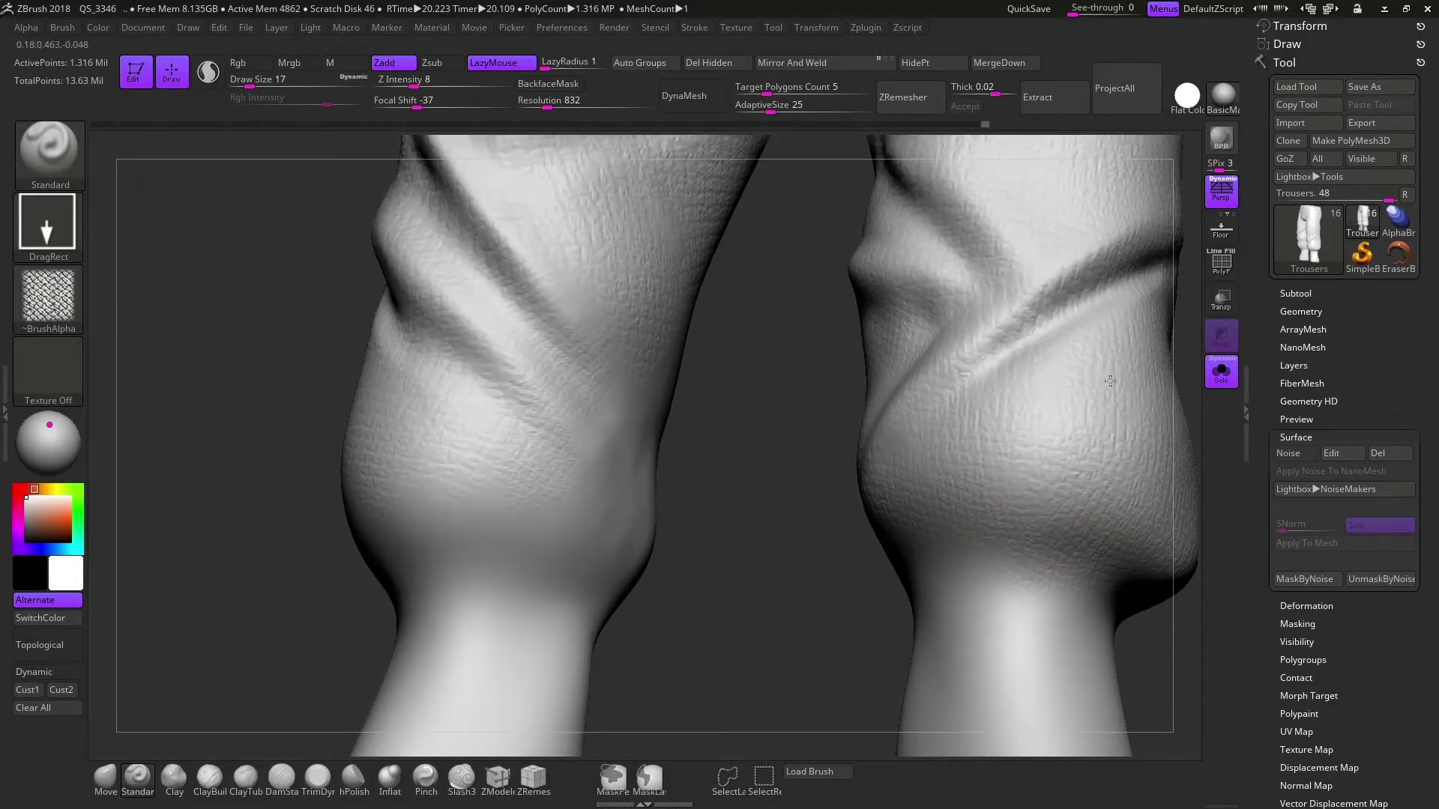
{"action": "right_click_drag", "start_coordinate": [1110, 381], "coordinate": [774, 399]}
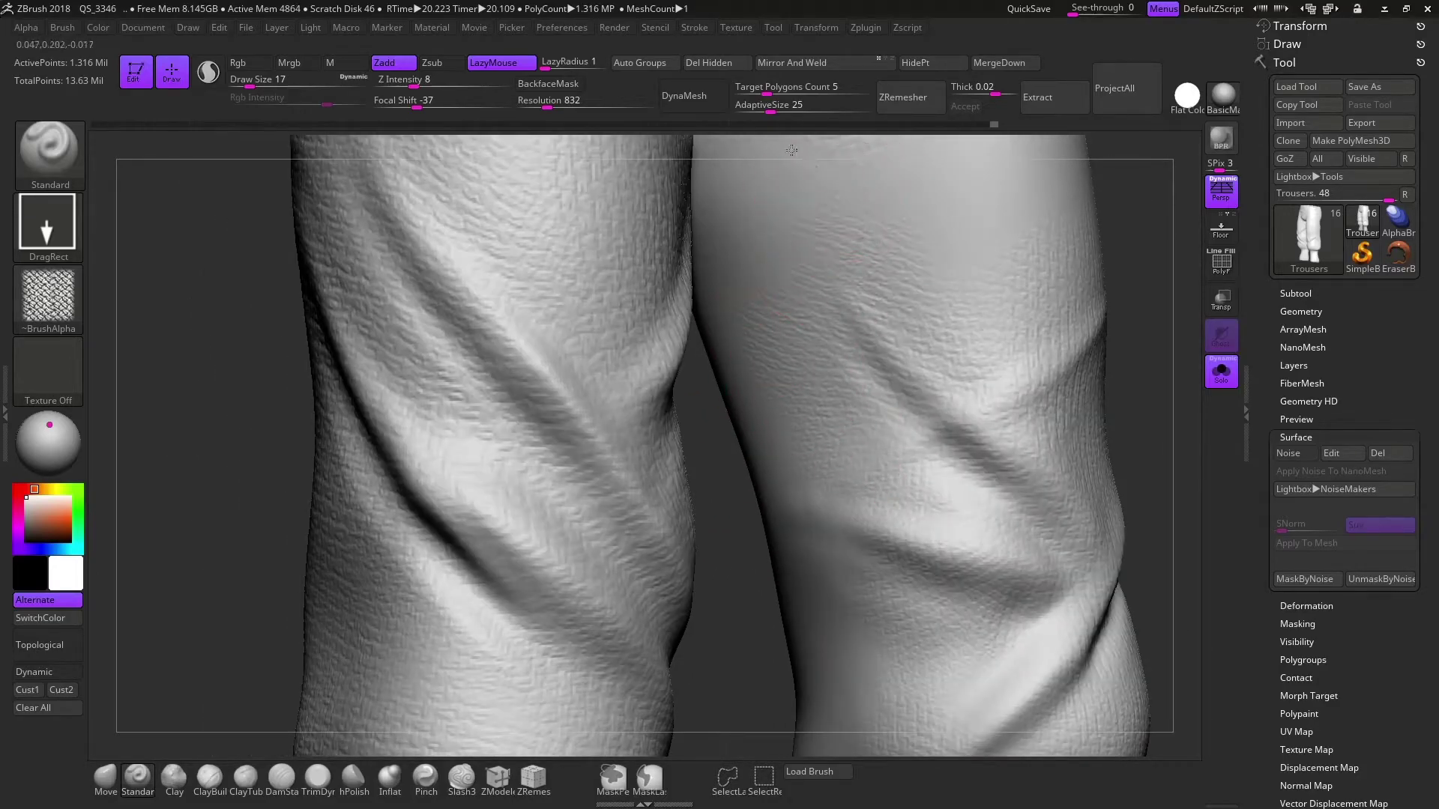
{"action": "mouse_move", "coordinate": [1122, 186]}
{"action": "right_mouse_down"}
{"action": "mouse_move", "coordinate": [961, 330]}
{"action": "mouse_move", "coordinate": [1063, 199]}
{"action": "mouse_move", "coordinate": [977, 209]}
{"action": "right_mouse_up"}
{"action": "right_click_drag", "start_coordinate": [980, 330], "coordinate": [1107, 178]}
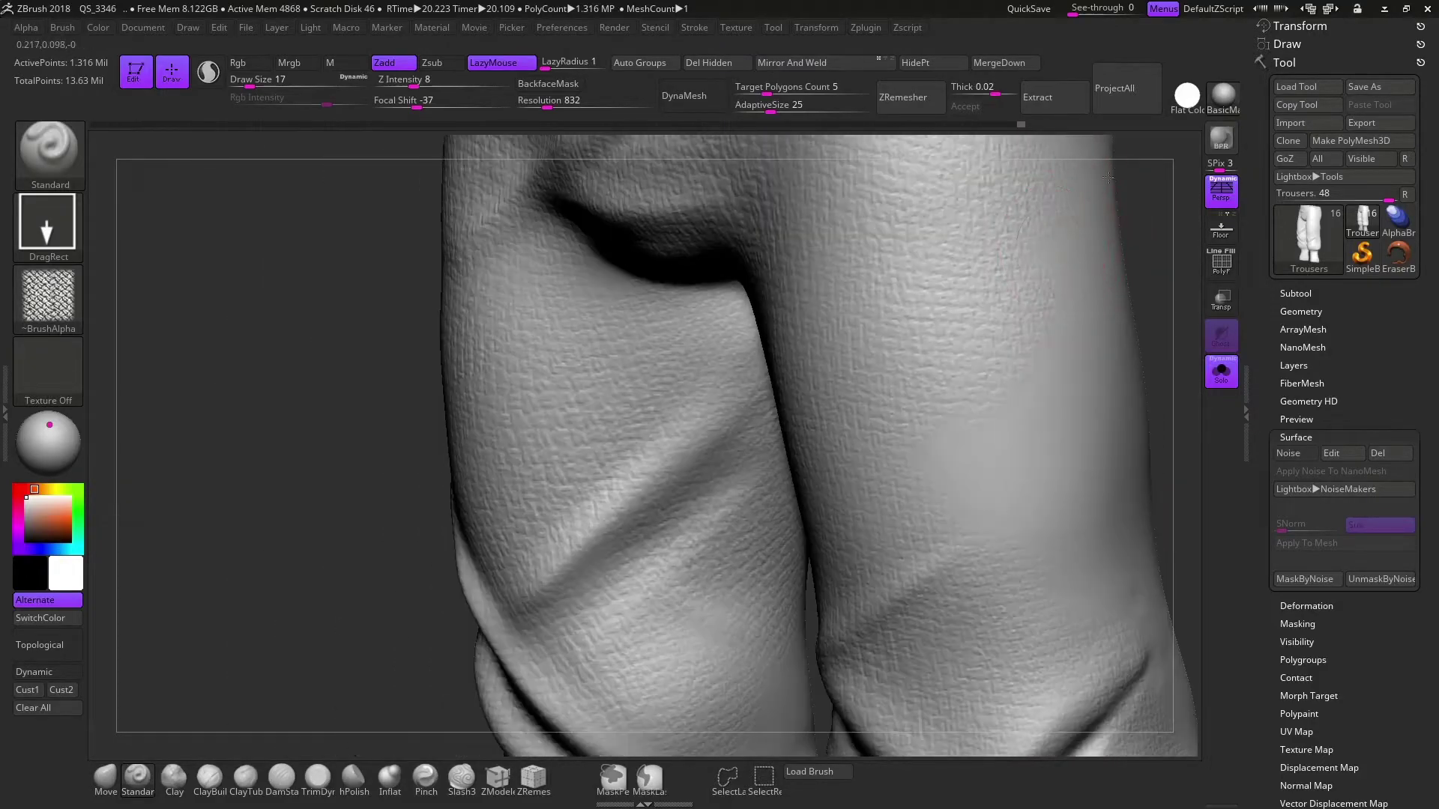
{"action": "mouse_move", "coordinate": [1127, 277]}
{"action": "right_mouse_down"}
{"action": "mouse_move", "coordinate": [1021, 392]}
{"action": "mouse_move", "coordinate": [1094, 405]}
{"action": "right_mouse_up"}
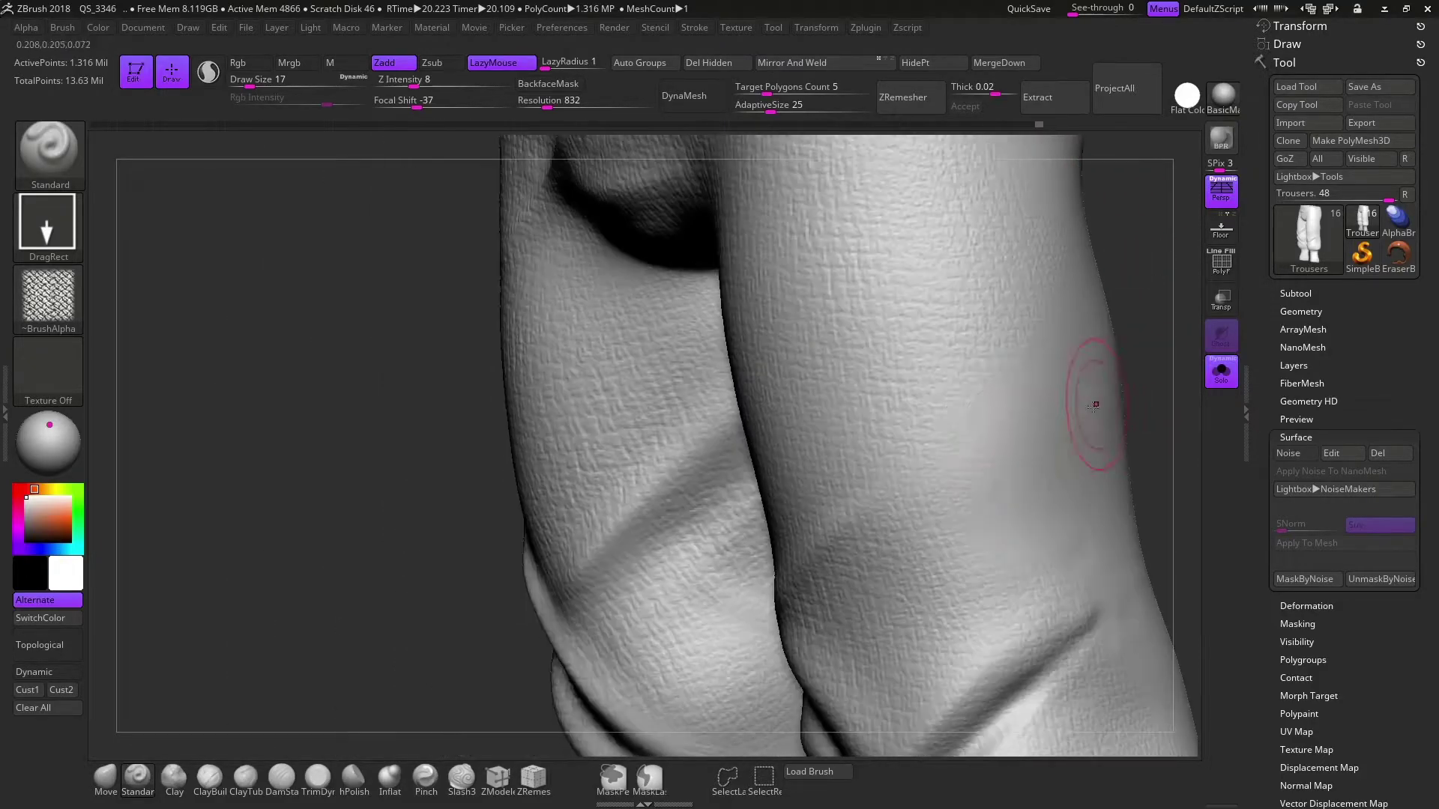
{"action": "mouse_move", "coordinate": [1079, 460]}
{"action": "right_mouse_down"}
{"action": "mouse_move", "coordinate": [945, 227]}
{"action": "mouse_move", "coordinate": [868, 343]}
{"action": "mouse_move", "coordinate": [975, 376]}
{"action": "right_mouse_up"}
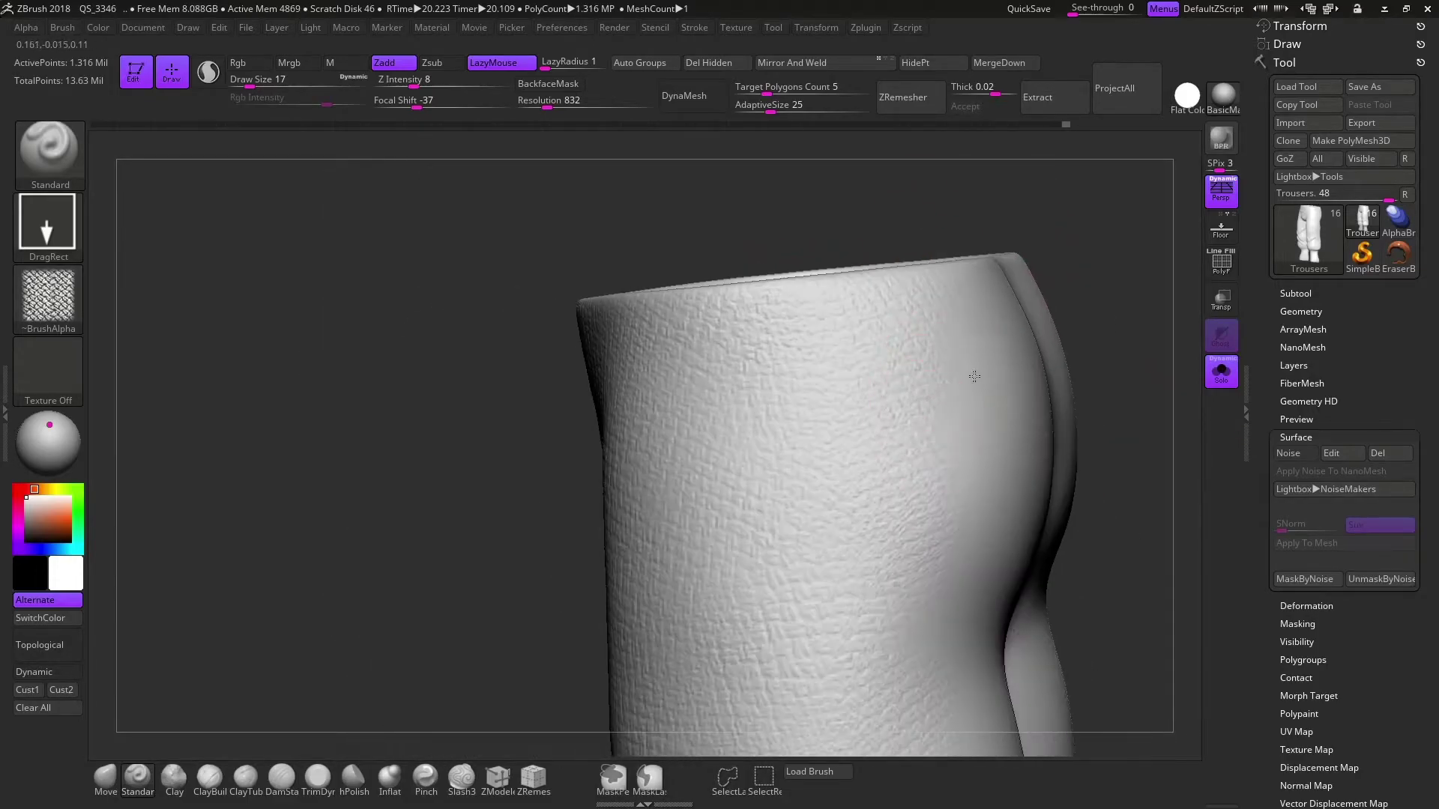
{"action": "mouse_move", "coordinate": [997, 253]}
{"action": "right_mouse_down"}
{"action": "mouse_move", "coordinate": [935, 370]}
{"action": "mouse_move", "coordinate": [1060, 241]}
{"action": "mouse_move", "coordinate": [997, 291]}
{"action": "right_mouse_up"}
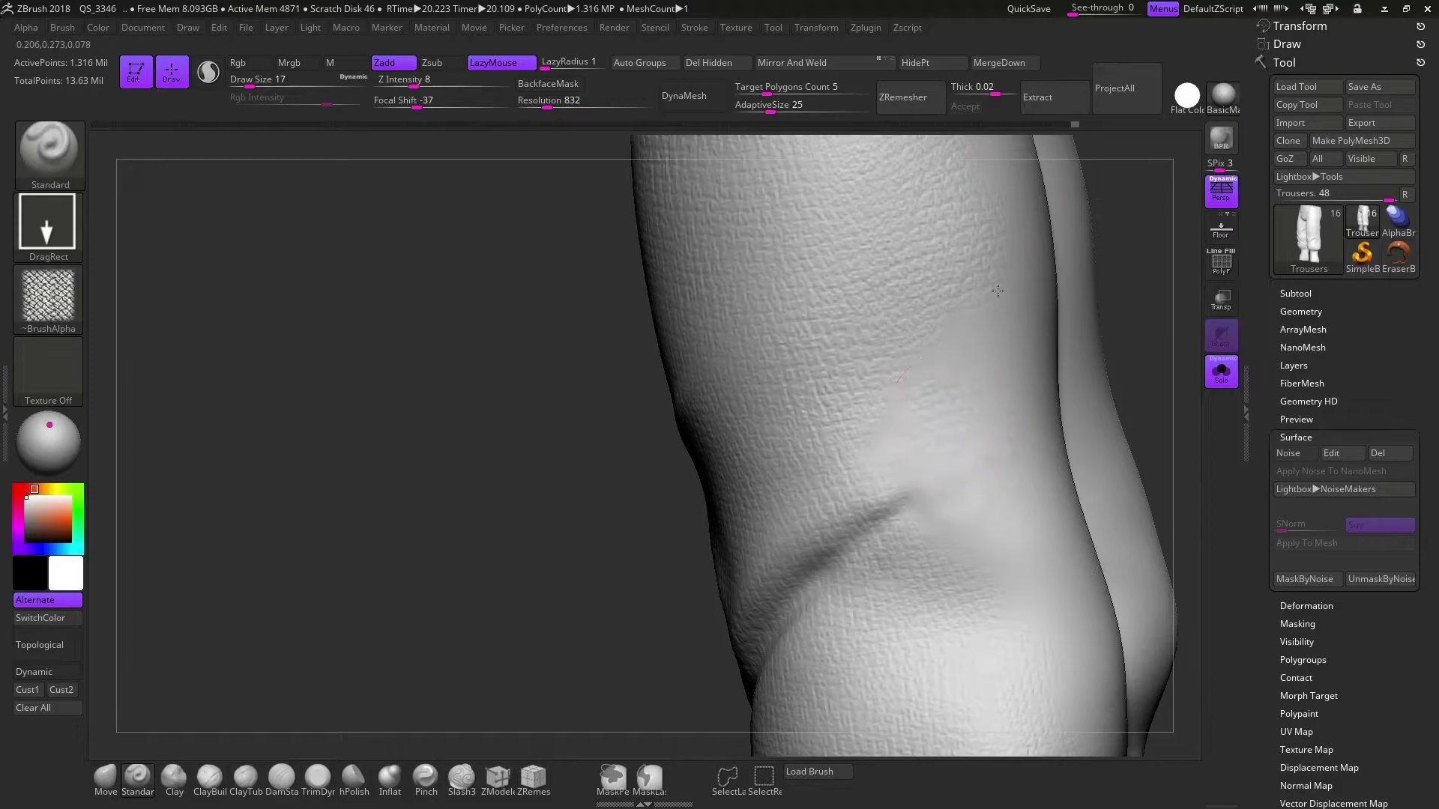
{"action": "mouse_move", "coordinate": [1127, 380]}
{"action": "right_mouse_down"}
{"action": "mouse_move", "coordinate": [578, 569]}
{"action": "mouse_move", "coordinate": [744, 421]}
{"action": "right_mouse_up"}
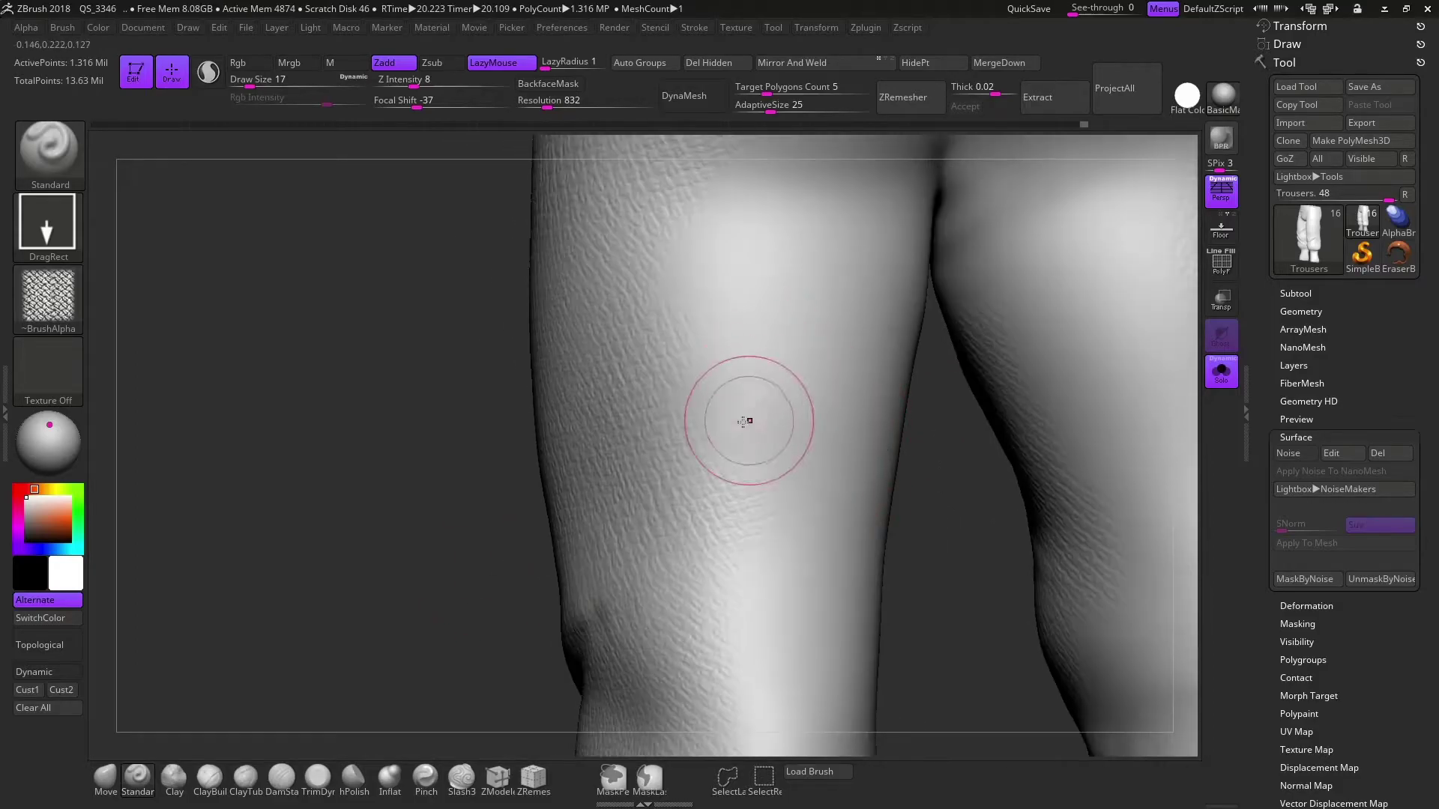
{"action": "mouse_move", "coordinate": [772, 196]}
{"action": "right_mouse_down"}
{"action": "mouse_move", "coordinate": [742, 333]}
{"action": "mouse_move", "coordinate": [752, 315]}
{"action": "right_mouse_up"}
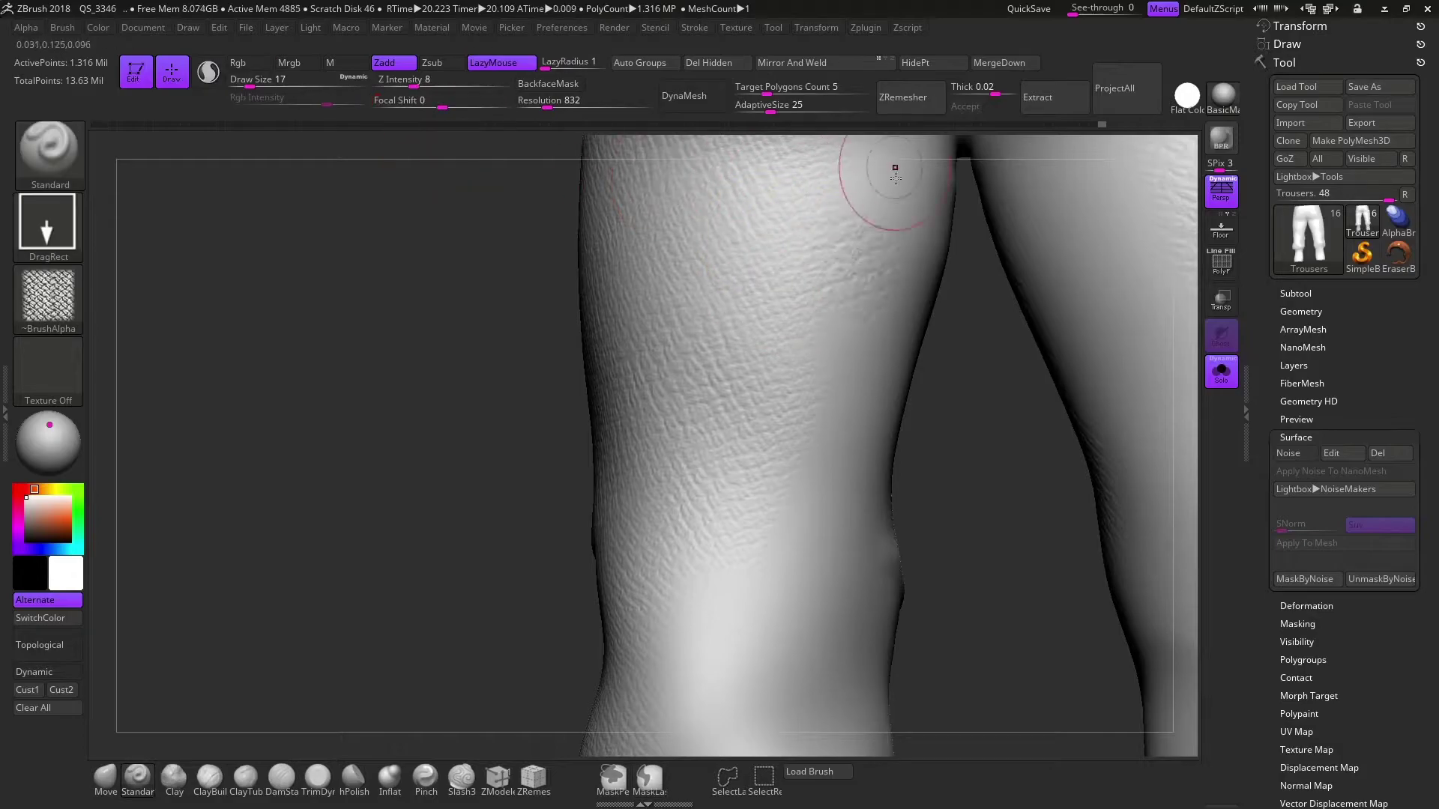
{"action": "mouse_move", "coordinate": [892, 167]}
{"action": "right_mouse_down"}
{"action": "mouse_move", "coordinate": [928, 401]}
{"action": "mouse_move", "coordinate": [737, 317]}
{"action": "right_mouse_up"}
{"action": "mouse_move", "coordinate": [823, 352]}
{"action": "right_mouse_down"}
{"action": "mouse_move", "coordinate": [498, 514]}
{"action": "mouse_move", "coordinate": [809, 225]}
{"action": "right_mouse_up"}
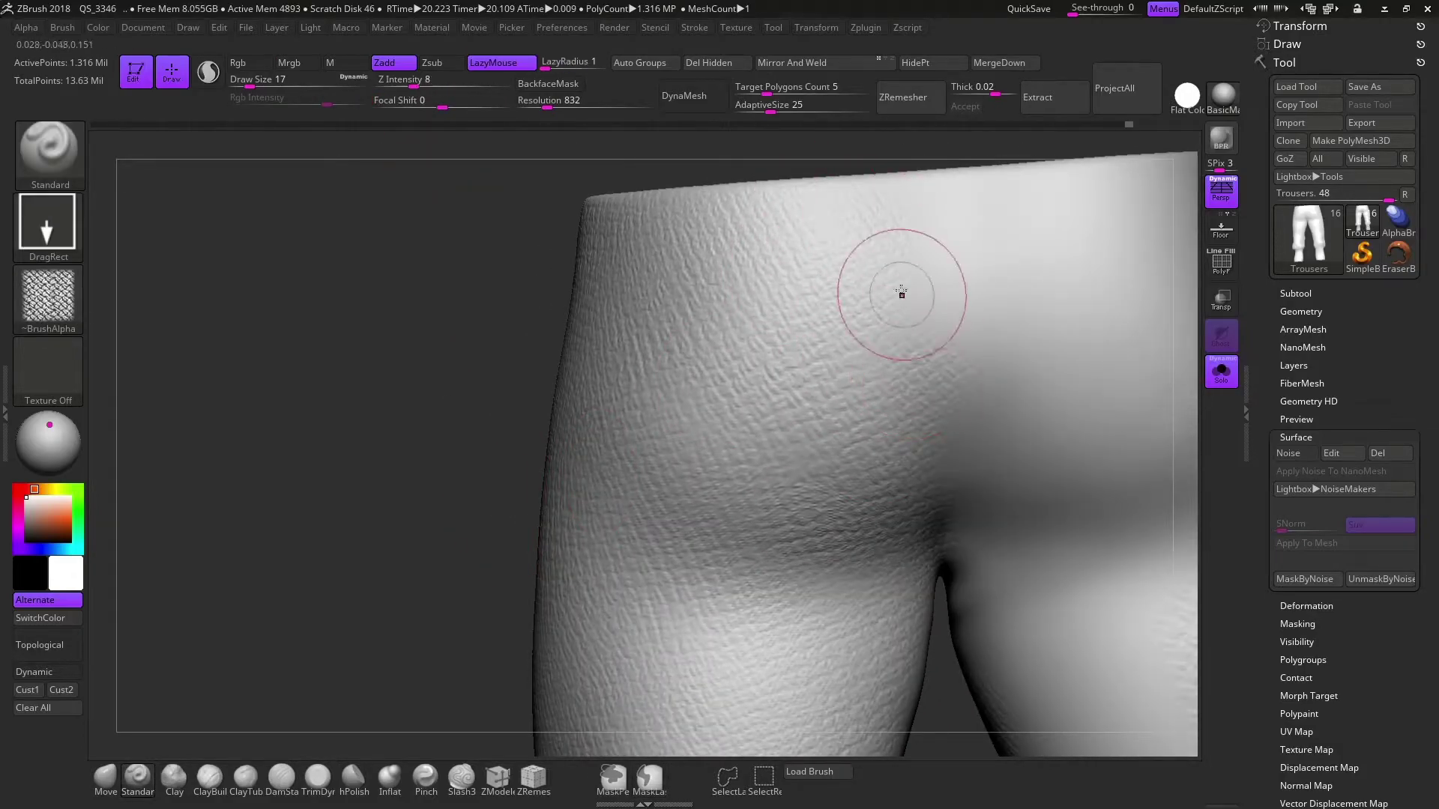
{"action": "right_click_drag", "start_coordinate": [901, 293], "coordinate": [722, 240]}
{"action": "mouse_move", "coordinate": [347, 552]}
{"action": "right_mouse_down", "text": "ctrl"}
{"action": "mouse_move", "coordinate": [344, 565]}
{"action": "mouse_move", "coordinate": [539, 500]}
{"action": "mouse_move", "coordinate": [707, 587]}
{"action": "mouse_move", "coordinate": [626, 518]}
{"action": "right_mouse_up", "text": "ctrl"}
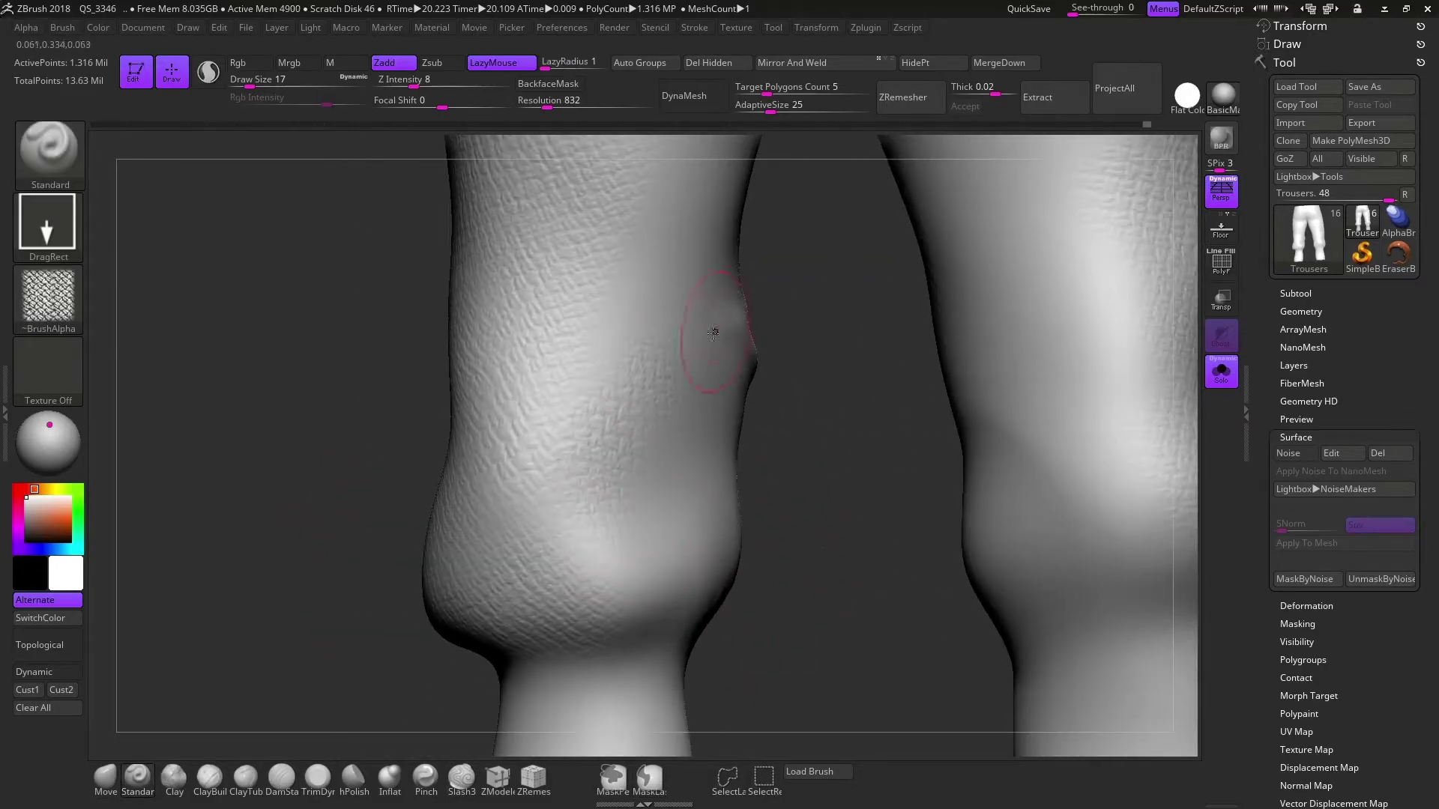
{"action": "mouse_move", "coordinate": [708, 220]}
{"action": "right_mouse_down"}
{"action": "mouse_move", "coordinate": [722, 234]}
{"action": "mouse_move", "coordinate": [774, 183]}
{"action": "right_mouse_up"}
{"action": "right_click_drag", "start_coordinate": [741, 381], "coordinate": [662, 453]}
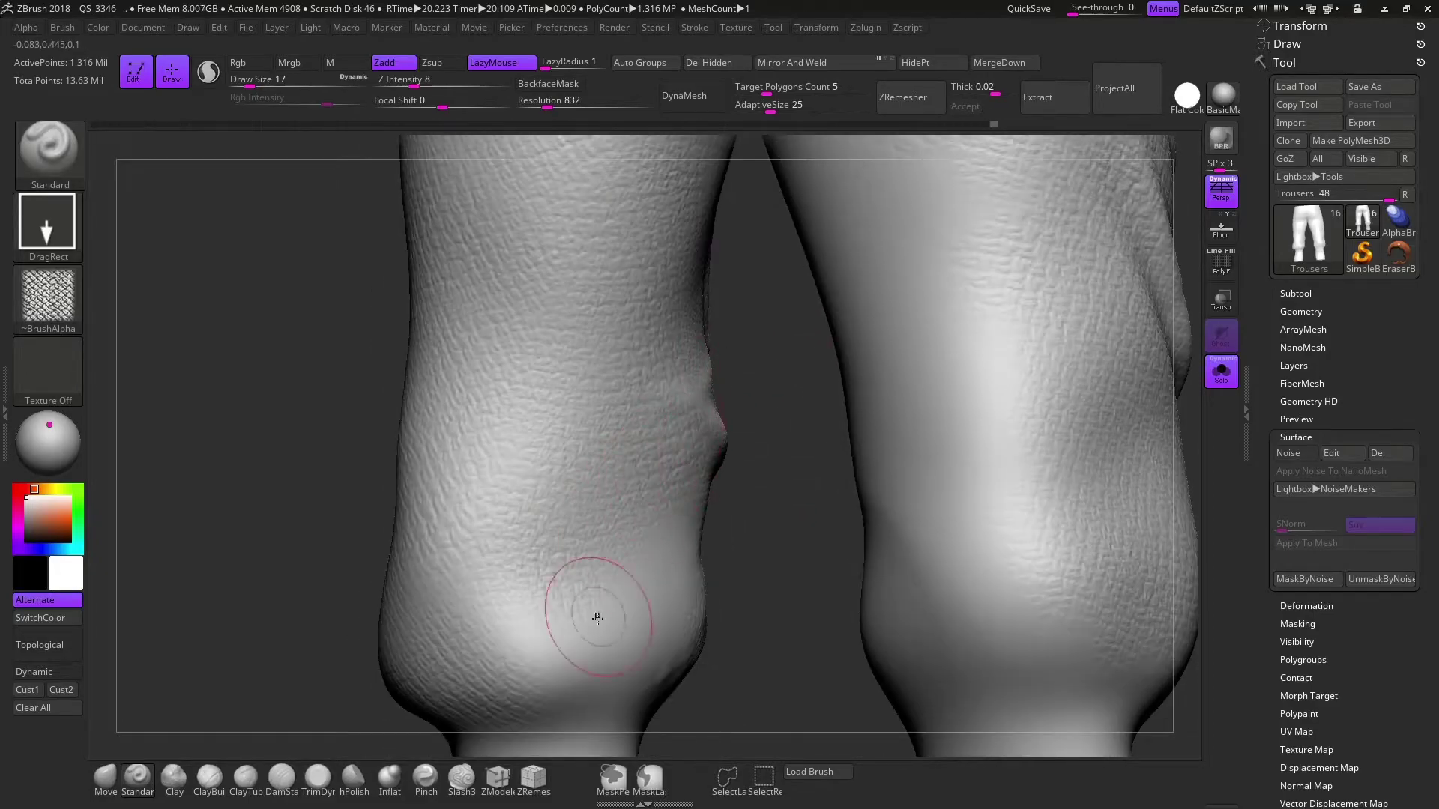
{"action": "mouse_move", "coordinate": [597, 618]}
{"action": "right_mouse_down"}
{"action": "mouse_move", "coordinate": [511, 543]}
{"action": "mouse_move", "coordinate": [645, 472]}
{"action": "mouse_move", "coordinate": [748, 472]}
{"action": "mouse_move", "coordinate": [587, 264]}
{"action": "right_mouse_up"}
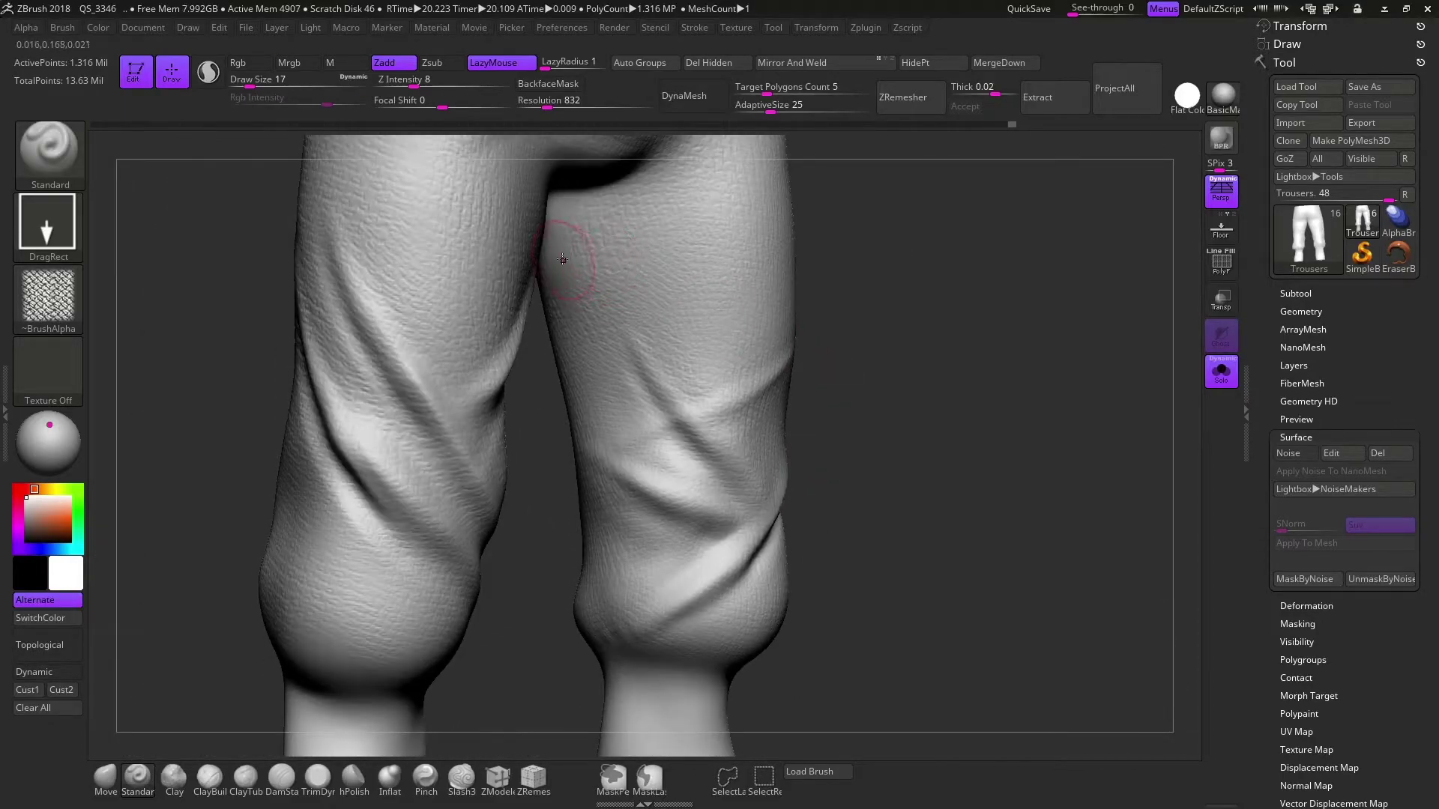
{"action": "mouse_move", "coordinate": [736, 429]}
{"action": "right_mouse_down"}
{"action": "mouse_move", "coordinate": [941, 398]}
{"action": "mouse_move", "coordinate": [501, 554]}
{"action": "mouse_move", "coordinate": [776, 471]}
{"action": "right_mouse_up"}
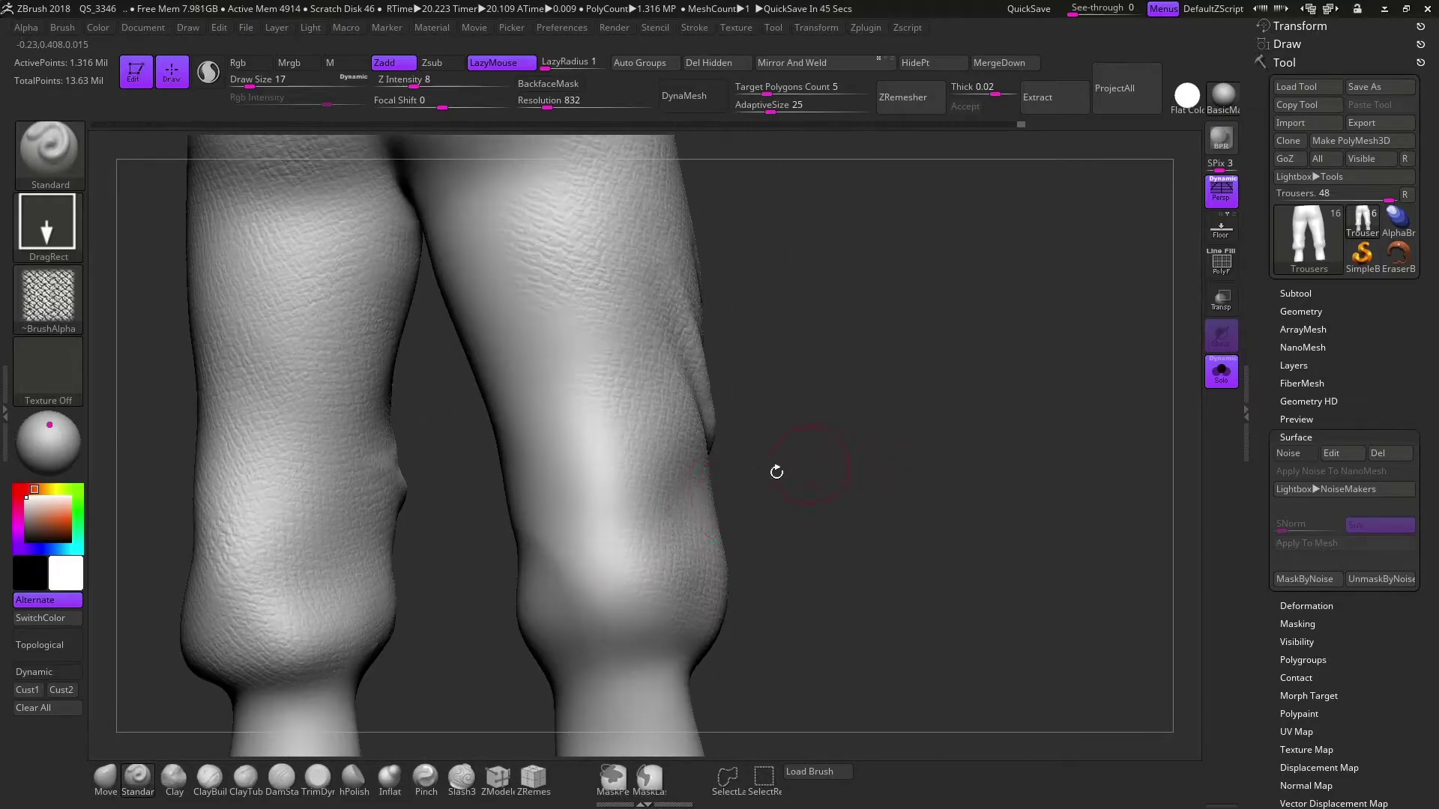
{"action": "mouse_move", "coordinate": [569, 370]}
{"action": "right_mouse_down"}
{"action": "mouse_move", "coordinate": [588, 547]}
{"action": "mouse_move", "coordinate": [619, 545]}
{"action": "right_mouse_up"}
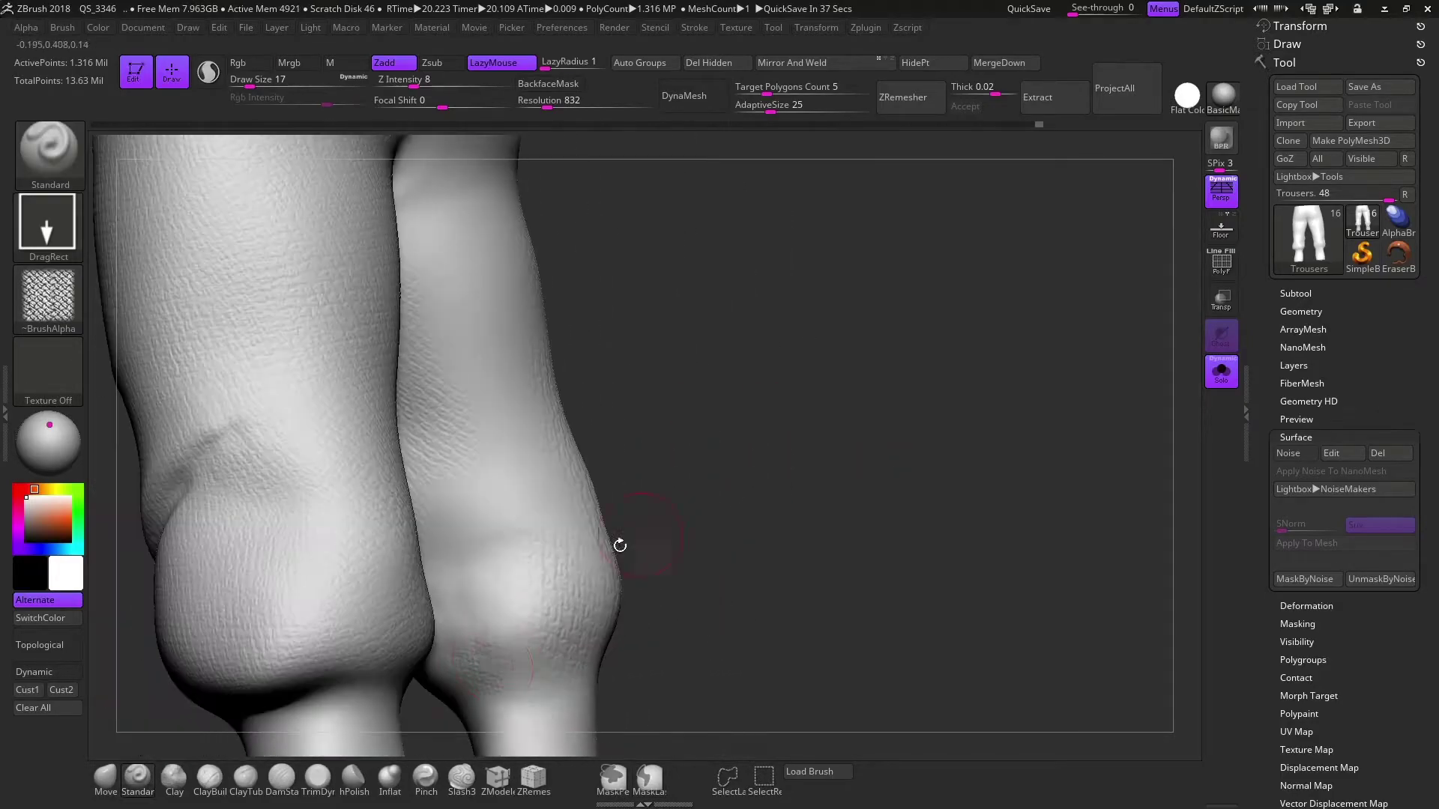
{"action": "right_click_drag", "start_coordinate": [550, 435], "coordinate": [463, 547]}
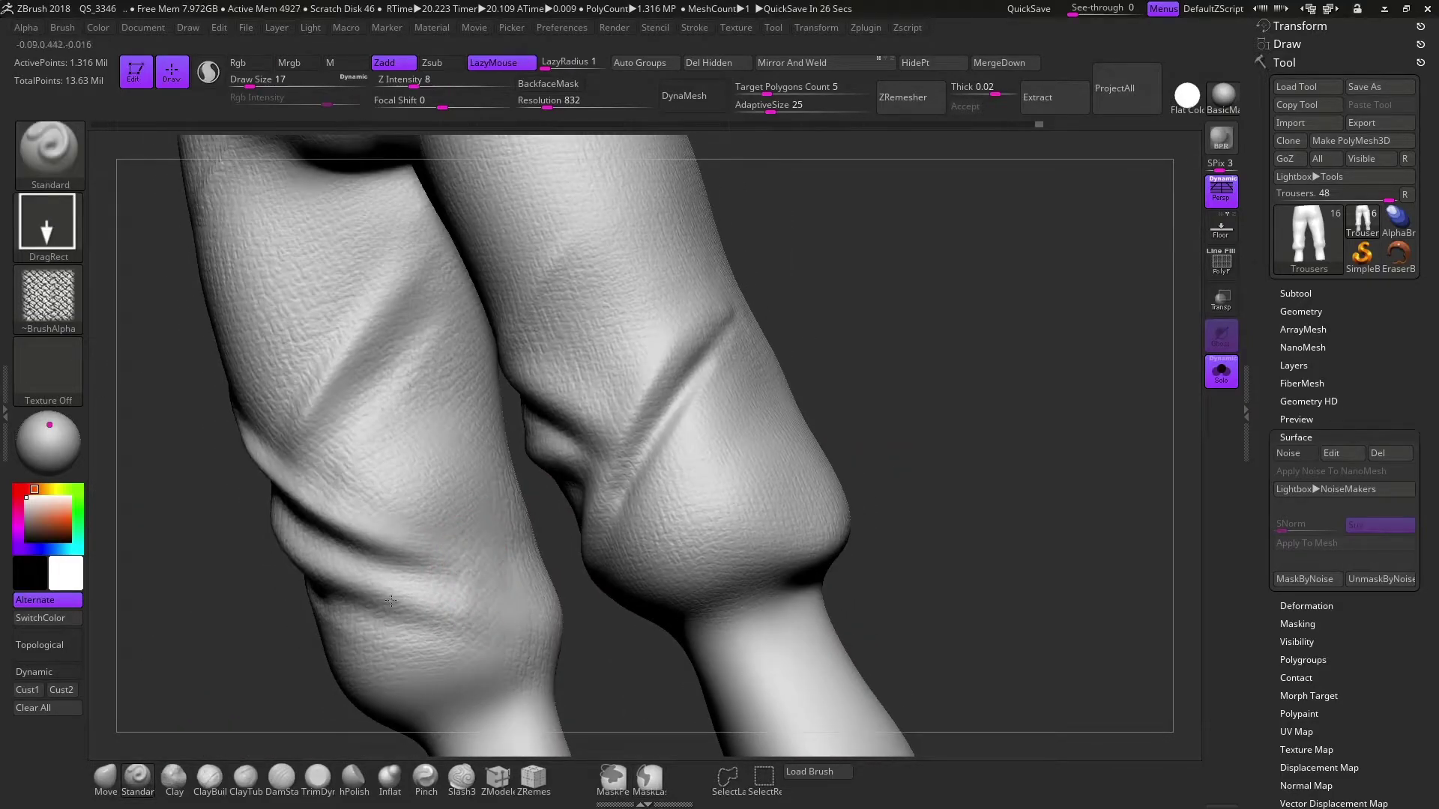
{"action": "mouse_move", "coordinate": [454, 596]}
{"action": "right_mouse_down"}
{"action": "mouse_move", "coordinate": [581, 475]}
{"action": "mouse_move", "coordinate": [427, 600]}
{"action": "mouse_move", "coordinate": [777, 489]}
{"action": "mouse_move", "coordinate": [523, 327]}
{"action": "right_mouse_up"}
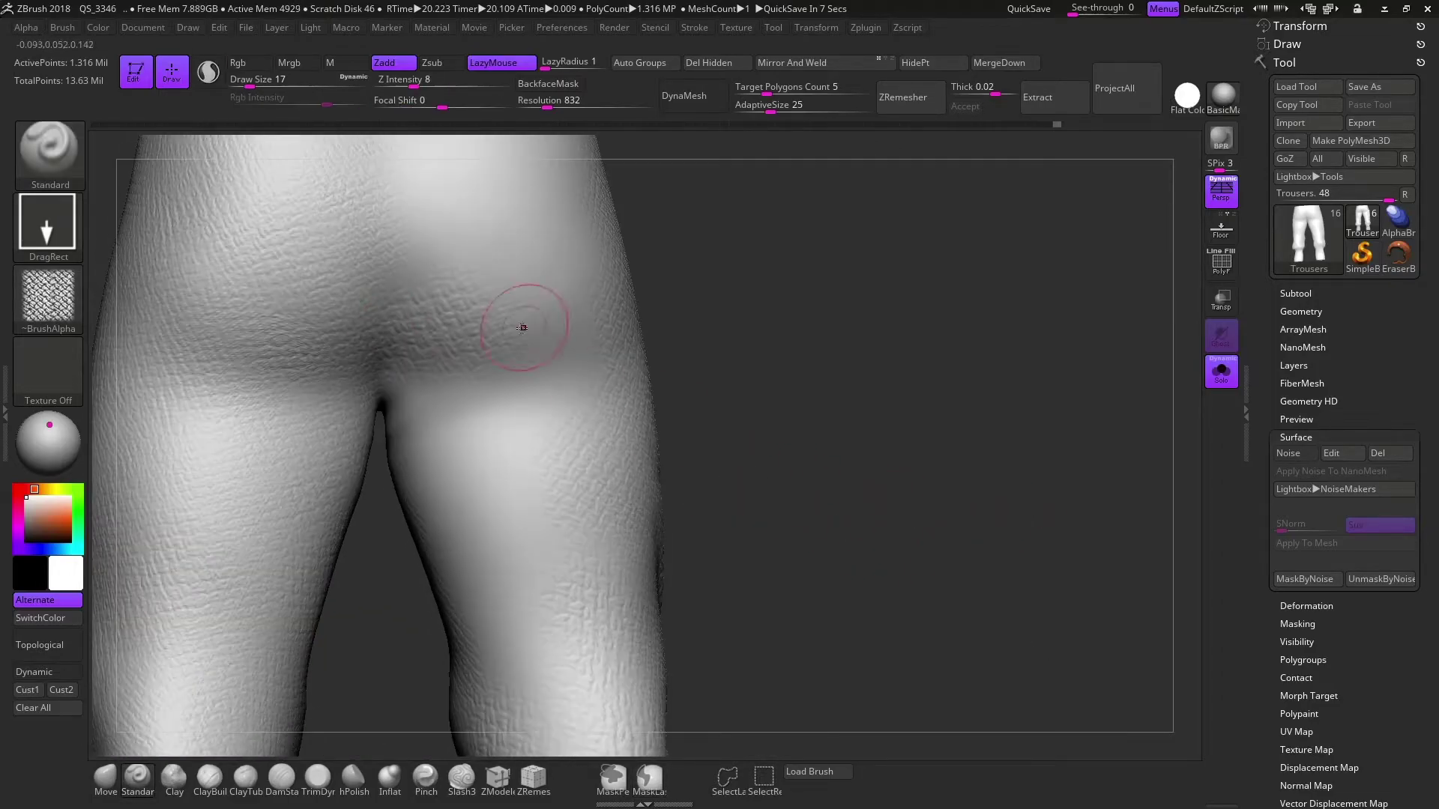
{"action": "right_click_drag", "start_coordinate": [497, 427], "coordinate": [450, 559]}
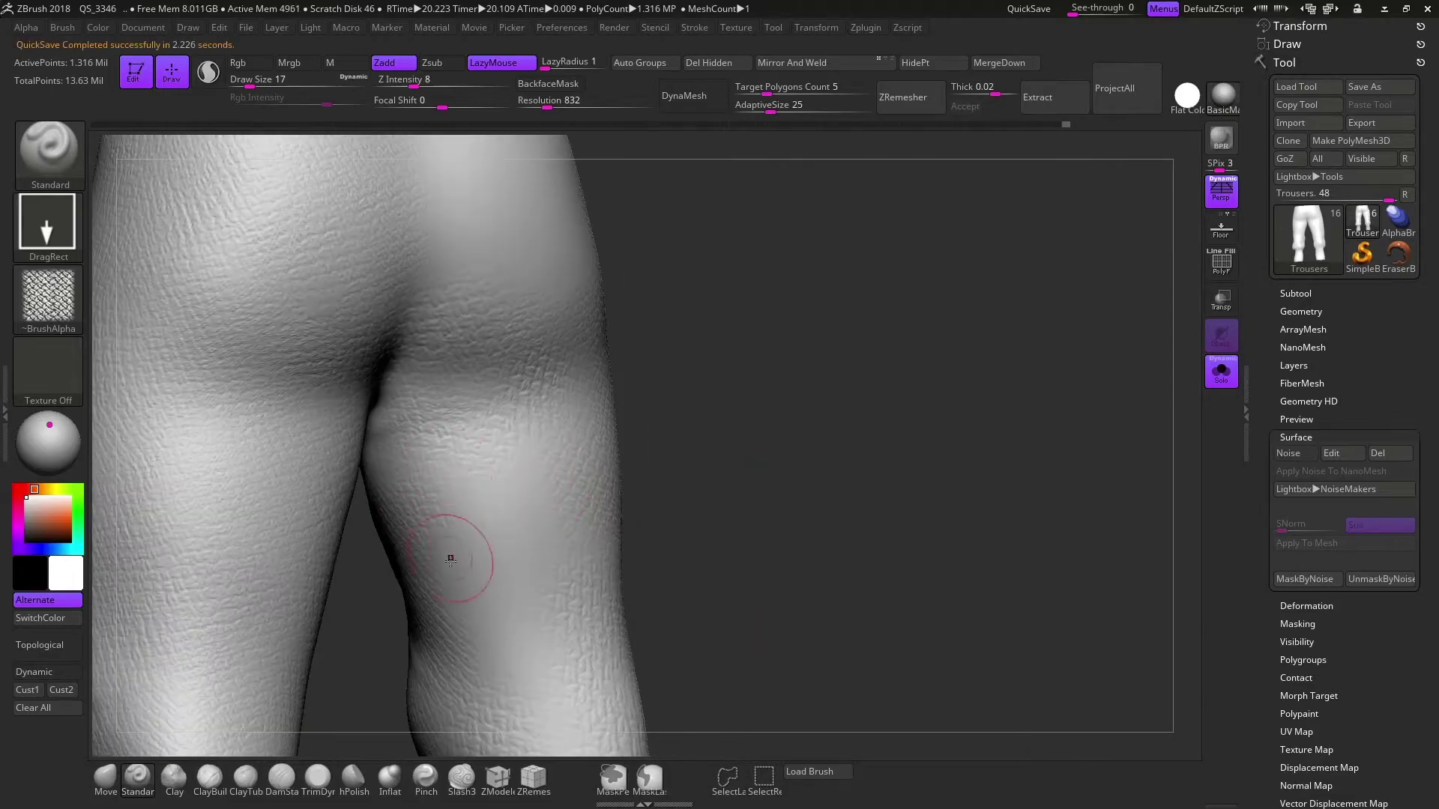
{"action": "right_click_drag", "start_coordinate": [691, 542], "coordinate": [442, 407]}
{"action": "mouse_move", "coordinate": [527, 523]}
{"action": "right_mouse_down"}
{"action": "mouse_move", "coordinate": [840, 591]}
{"action": "mouse_move", "coordinate": [1005, 428]}
{"action": "right_mouse_up"}
{"action": "left_click", "coordinate": [1221, 371]}
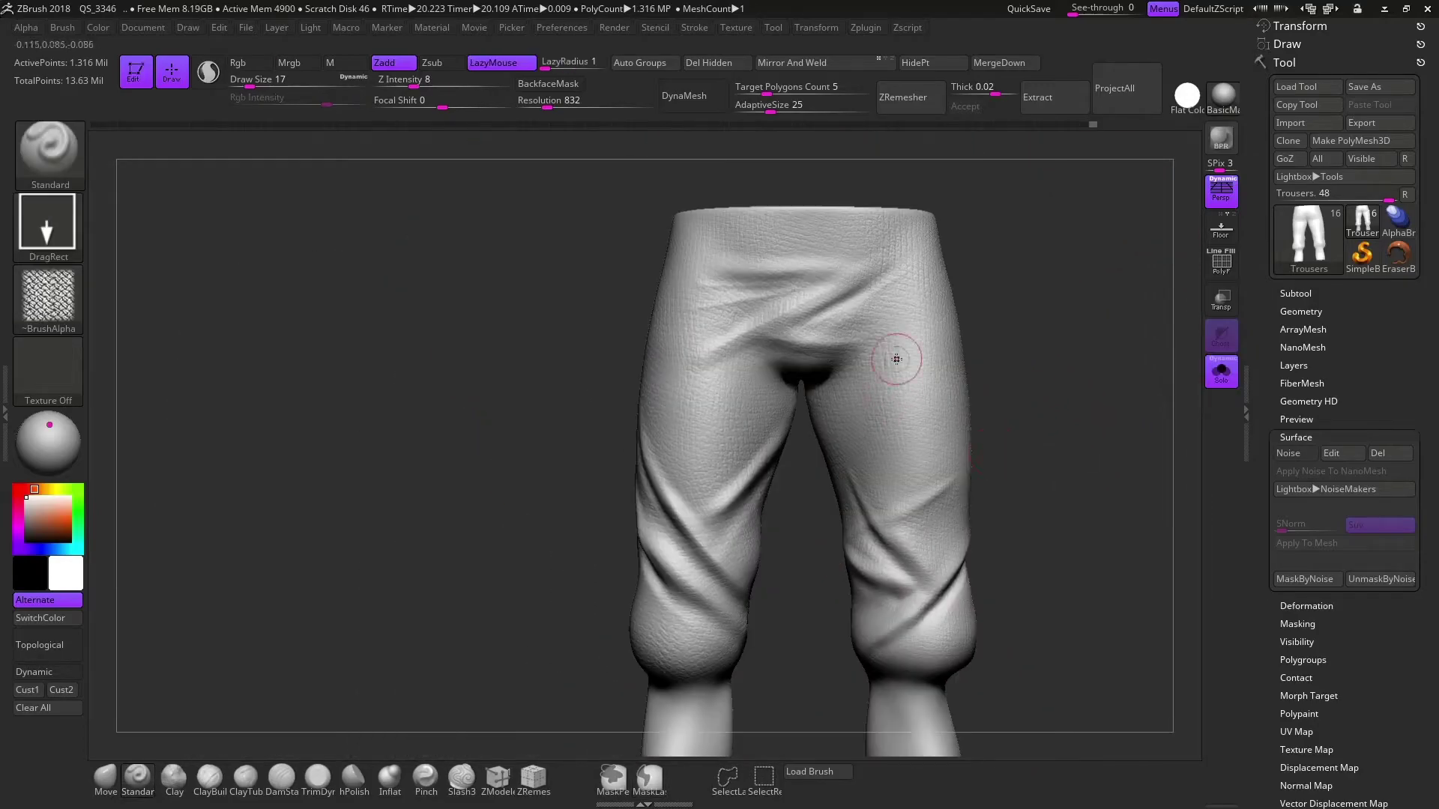
{"action": "right_click_drag", "start_coordinate": [895, 356], "coordinate": [1017, 453]}
{"action": "mouse_move", "coordinate": [934, 268]}
{"action": "right_mouse_down"}
{"action": "mouse_move", "coordinate": [1031, 428]}
{"action": "mouse_move", "coordinate": [819, 632]}
{"action": "right_mouse_up"}
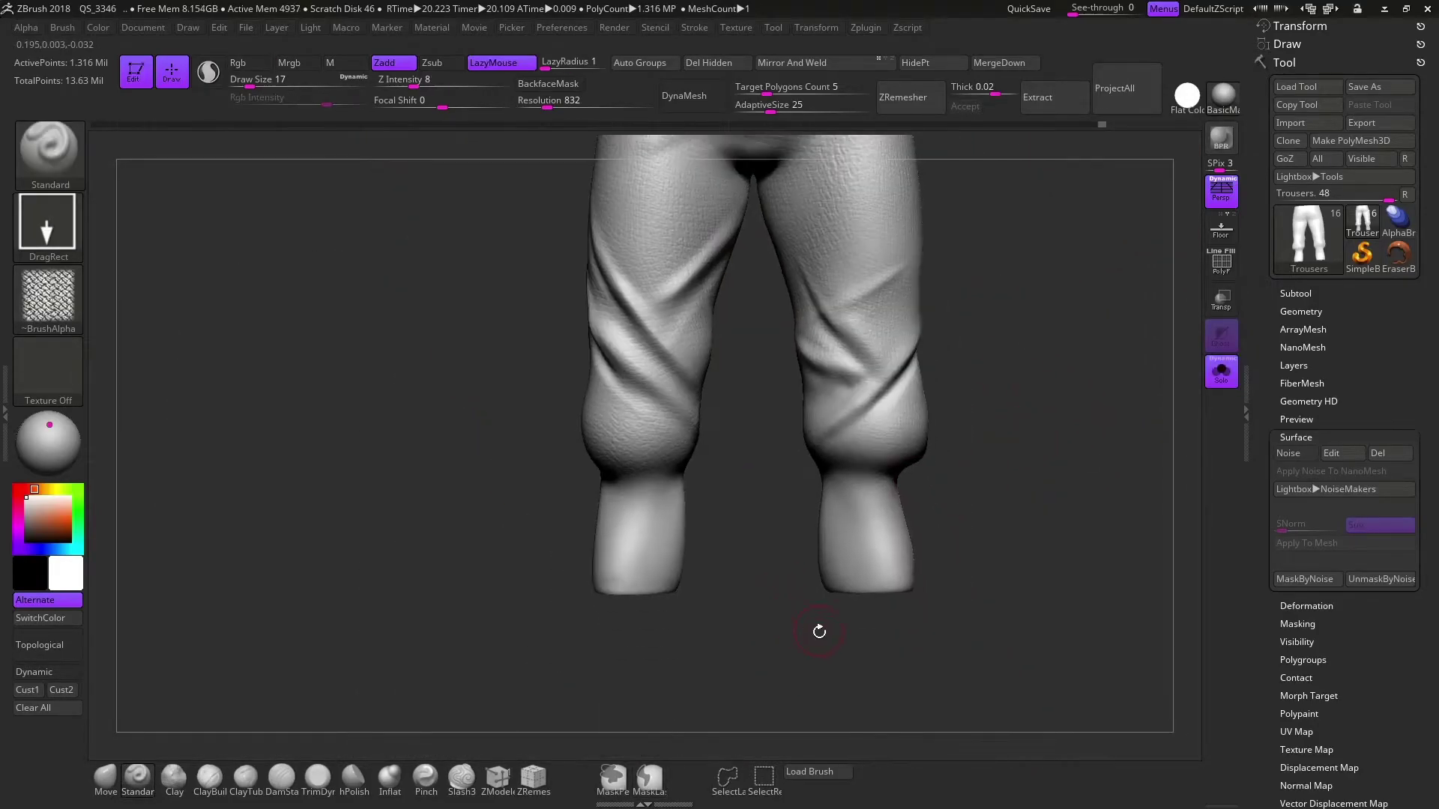
{"action": "key", "text": "shift+d"}
{"action": "mouse_move", "coordinate": [772, 487]}
{"action": "left_mouse_down", "text": "ctrl+alt+shift"}
{"action": "mouse_move", "coordinate": [786, 494]}
{"action": "mouse_move", "coordinate": [569, 481]}
{"action": "left_mouse_up", "text": "ctrl+alt+shift"}
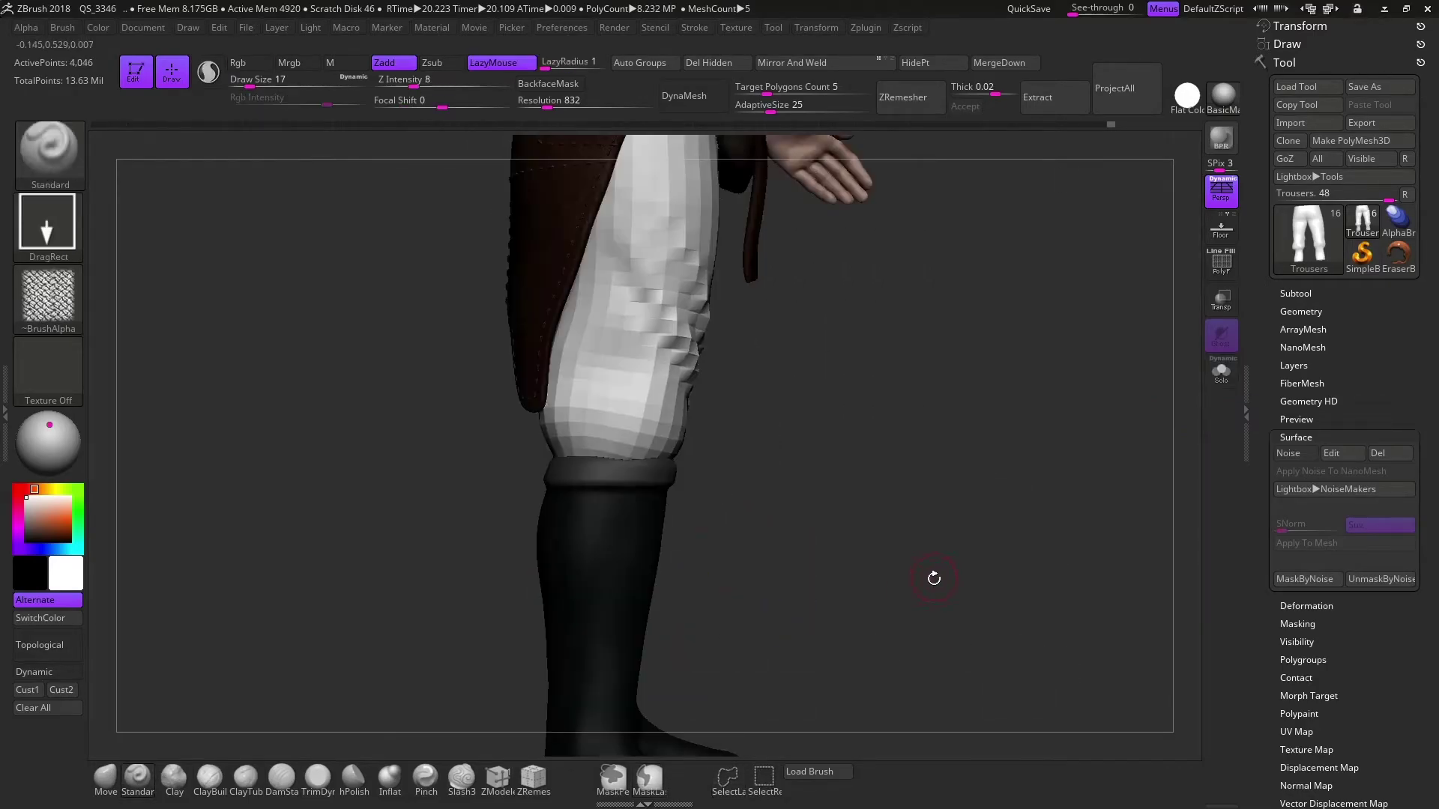
{"action": "left_click", "coordinate": [718, 63]}
{"action": "key", "text": "ctrl"}
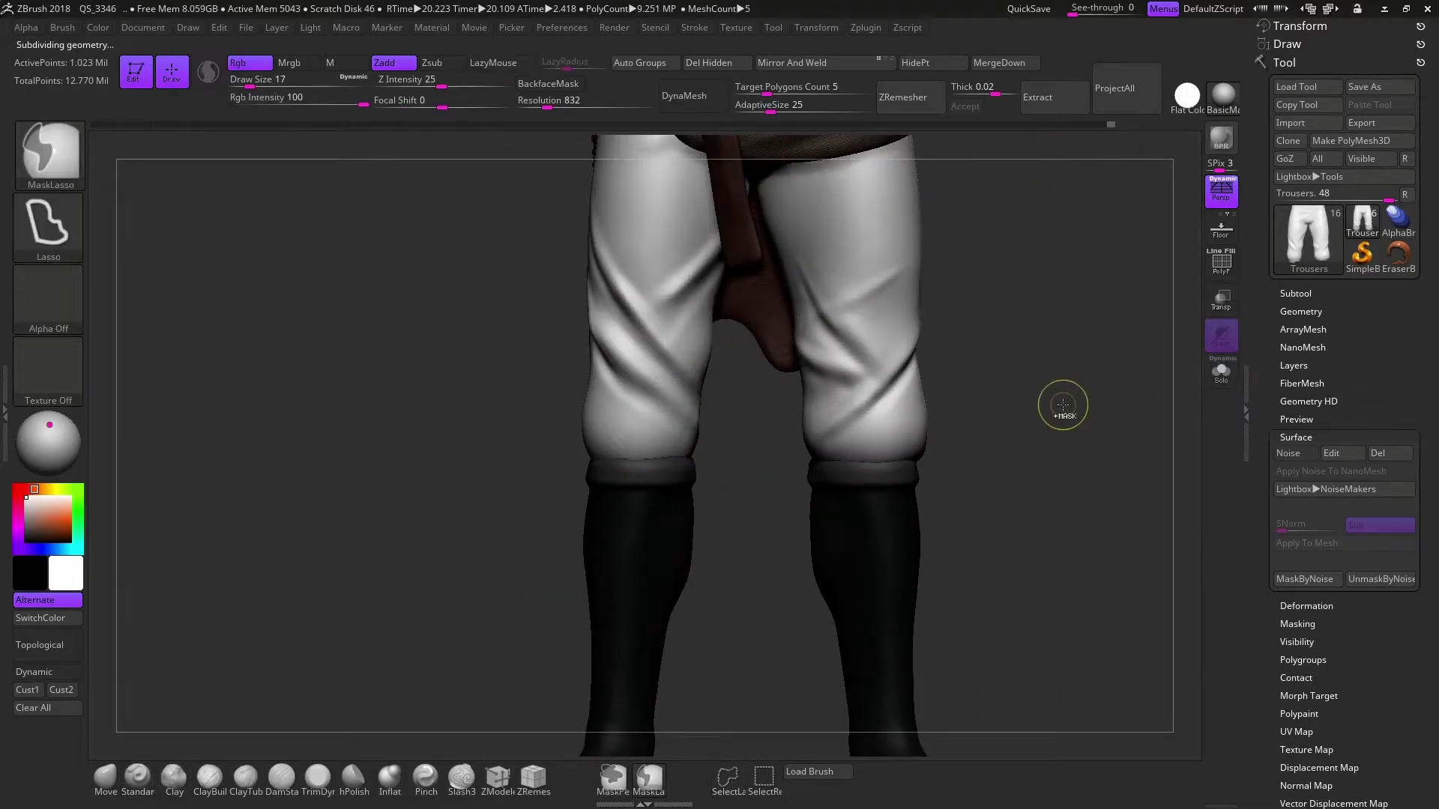
{"action": "left_click", "coordinate": [1221, 371]}
{"action": "mouse_move", "coordinate": [1121, 194]}
{"action": "left_mouse_down"}
{"action": "mouse_move", "coordinate": [924, 437]}
{"action": "mouse_move", "coordinate": [874, 532]}
{"action": "left_mouse_up"}
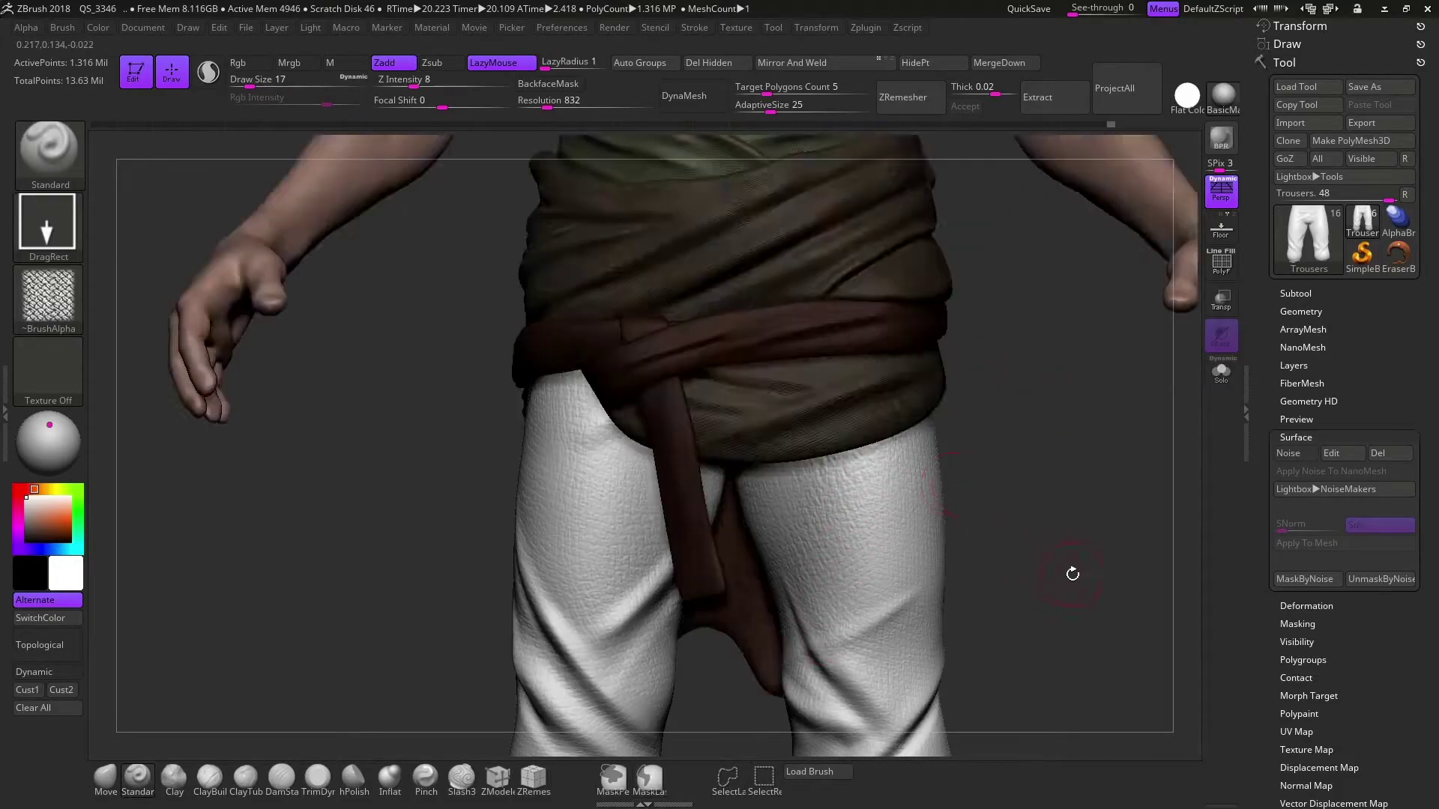
{"action": "left_click_drag", "start_coordinate": [1070, 572], "coordinate": [921, 511]}
{"action": "mouse_move", "coordinate": [1048, 416]}
{"action": "left_mouse_down"}
{"action": "mouse_move", "coordinate": [1067, 398]}
{"action": "mouse_move", "coordinate": [999, 453]}
{"action": "left_mouse_up"}
Fill the trousers with dark navy, mask their cavities, and solo them
{"action": "left_click", "coordinate": [1220, 371]}
{"action": "left_click", "coordinate": [1295, 293]}
{"action": "left_click", "coordinate": [1388, 458]}
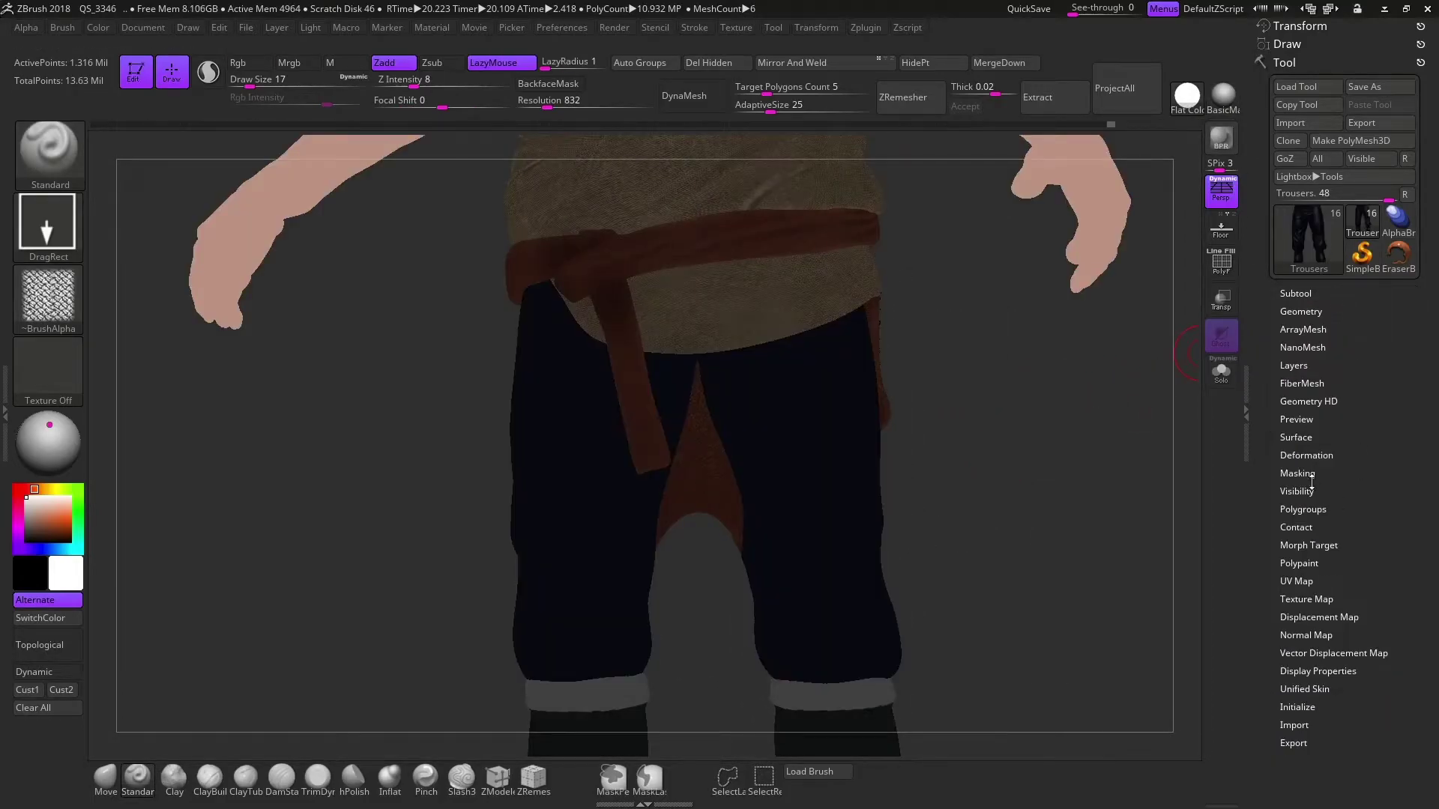
{"action": "left_click", "coordinate": [1297, 473]}
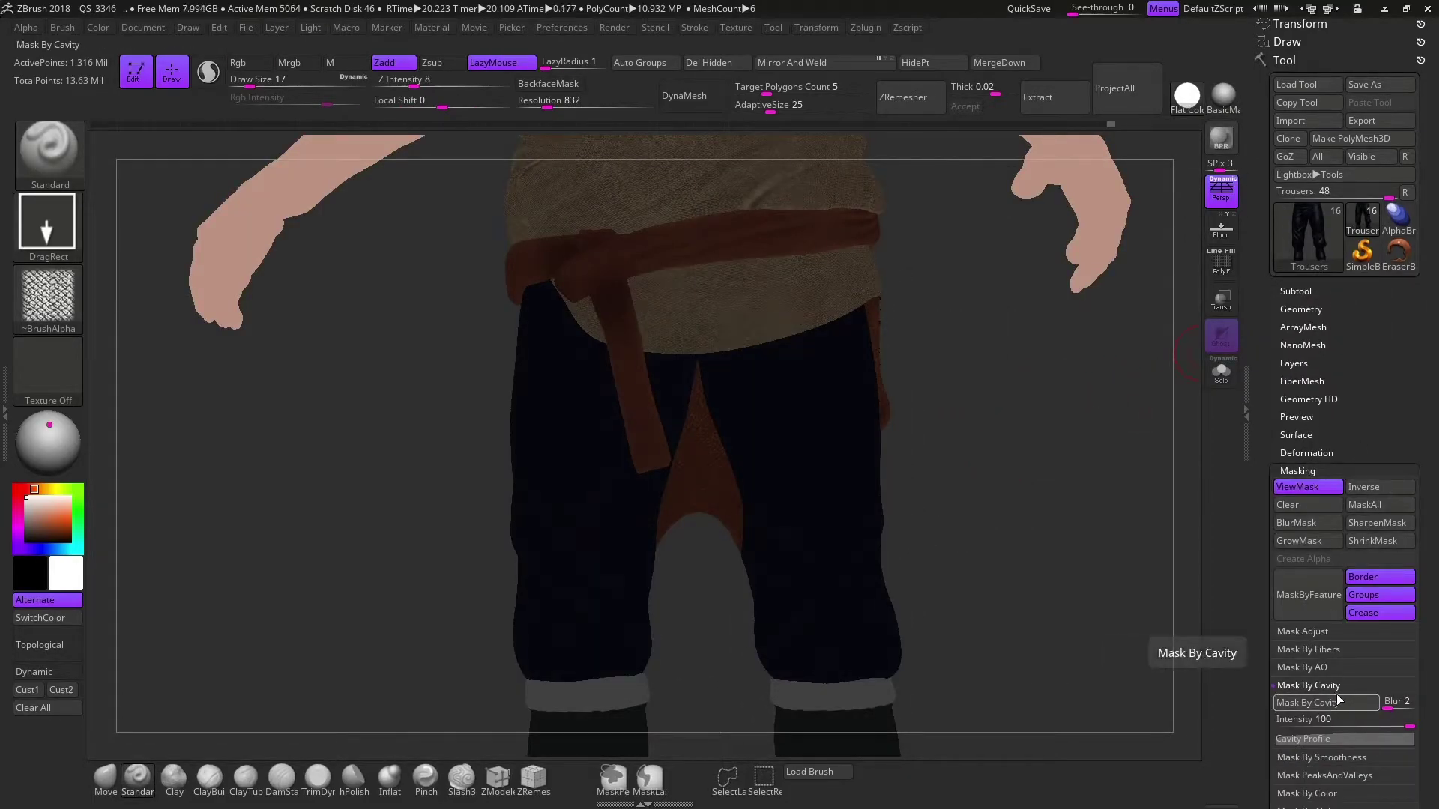
{"action": "left_click", "coordinate": [1388, 702]}
{"action": "key", "text": "ctrl+shift+s"}
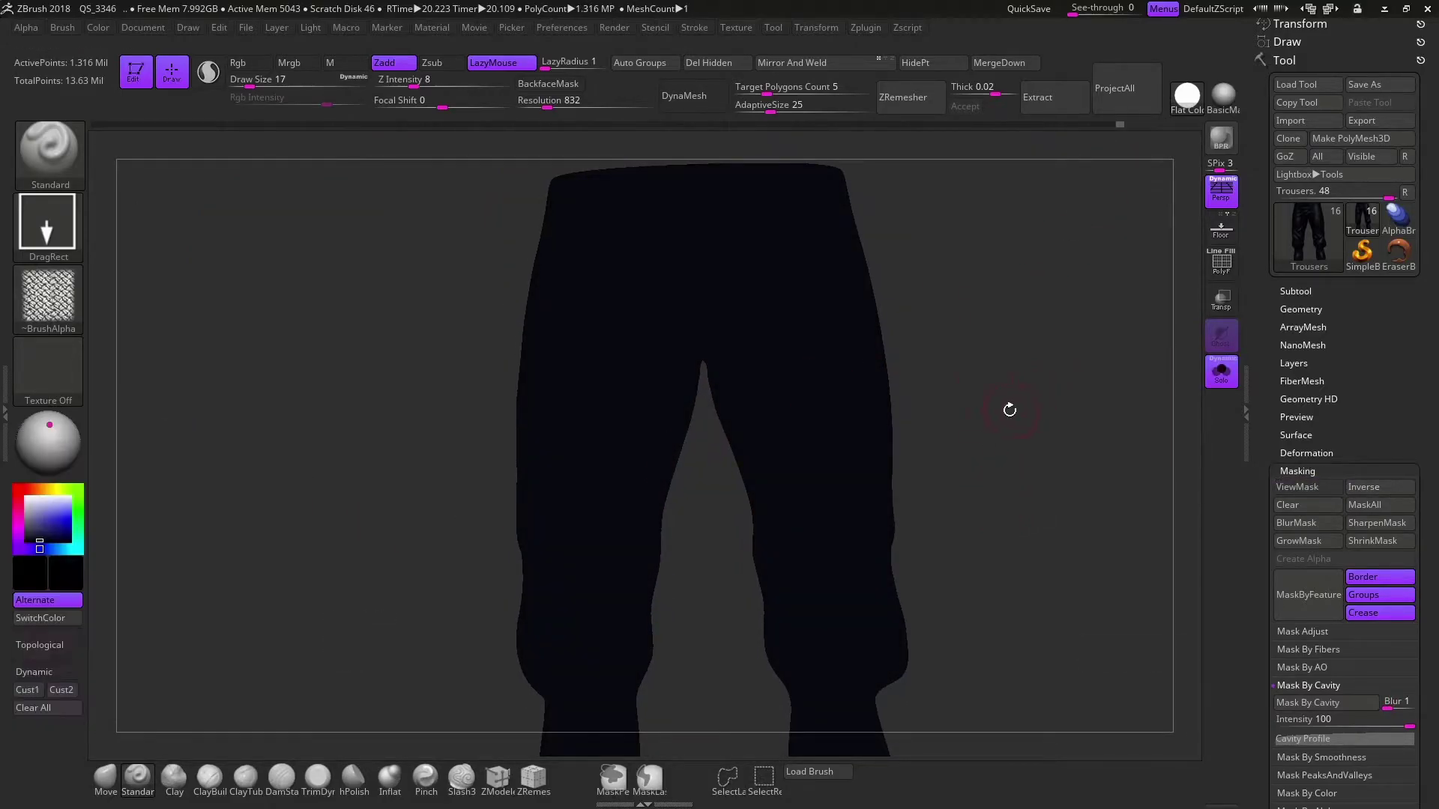
Set up a dark Rgb-only Color Spray brush using Alpha 23
{"action": "left_click", "coordinate": [240, 62]}
{"action": "left_click", "coordinate": [1223, 95]}
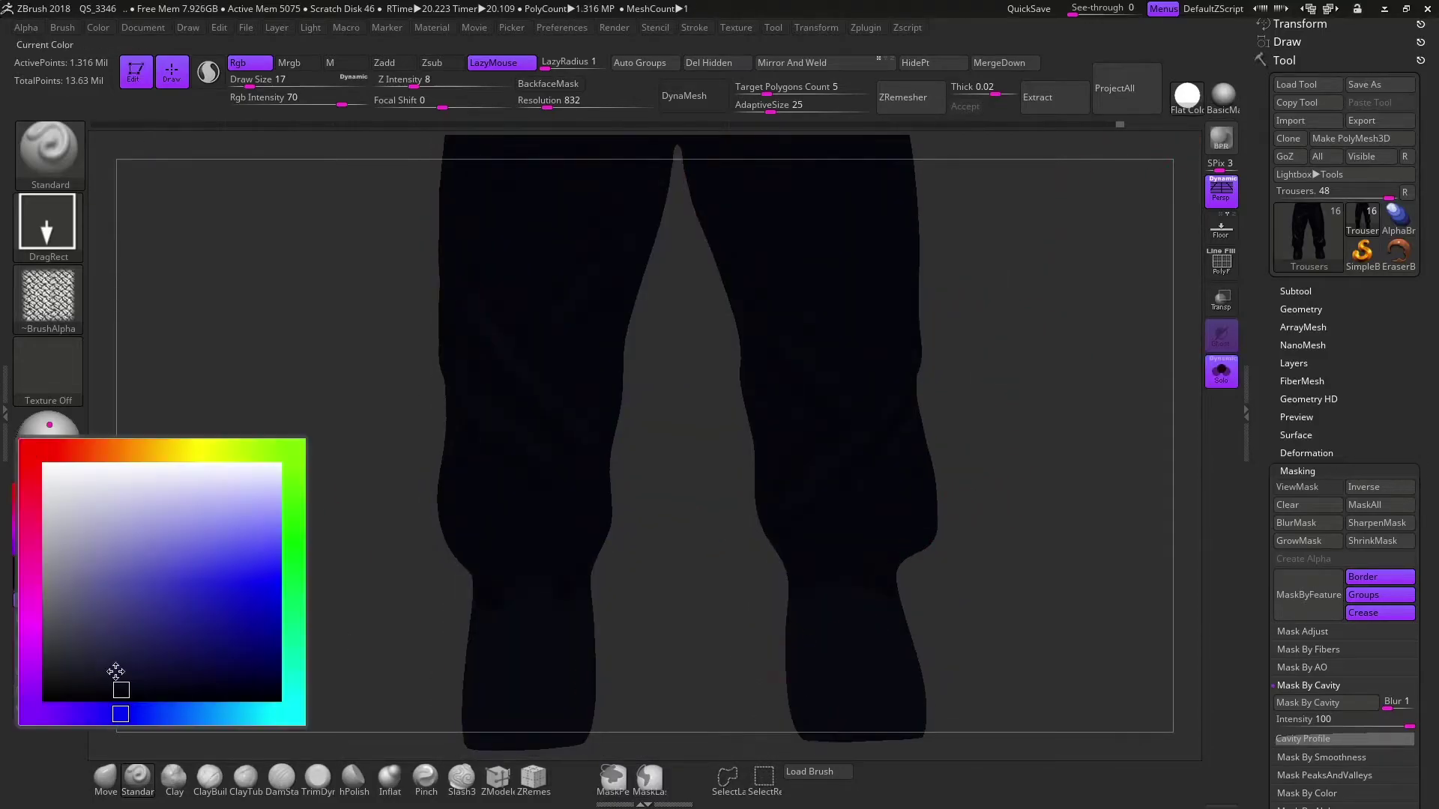
{"action": "left_click", "coordinate": [49, 222]}
{"action": "left_click", "coordinate": [141, 234]}
{"action": "left_click", "coordinate": [49, 297]}
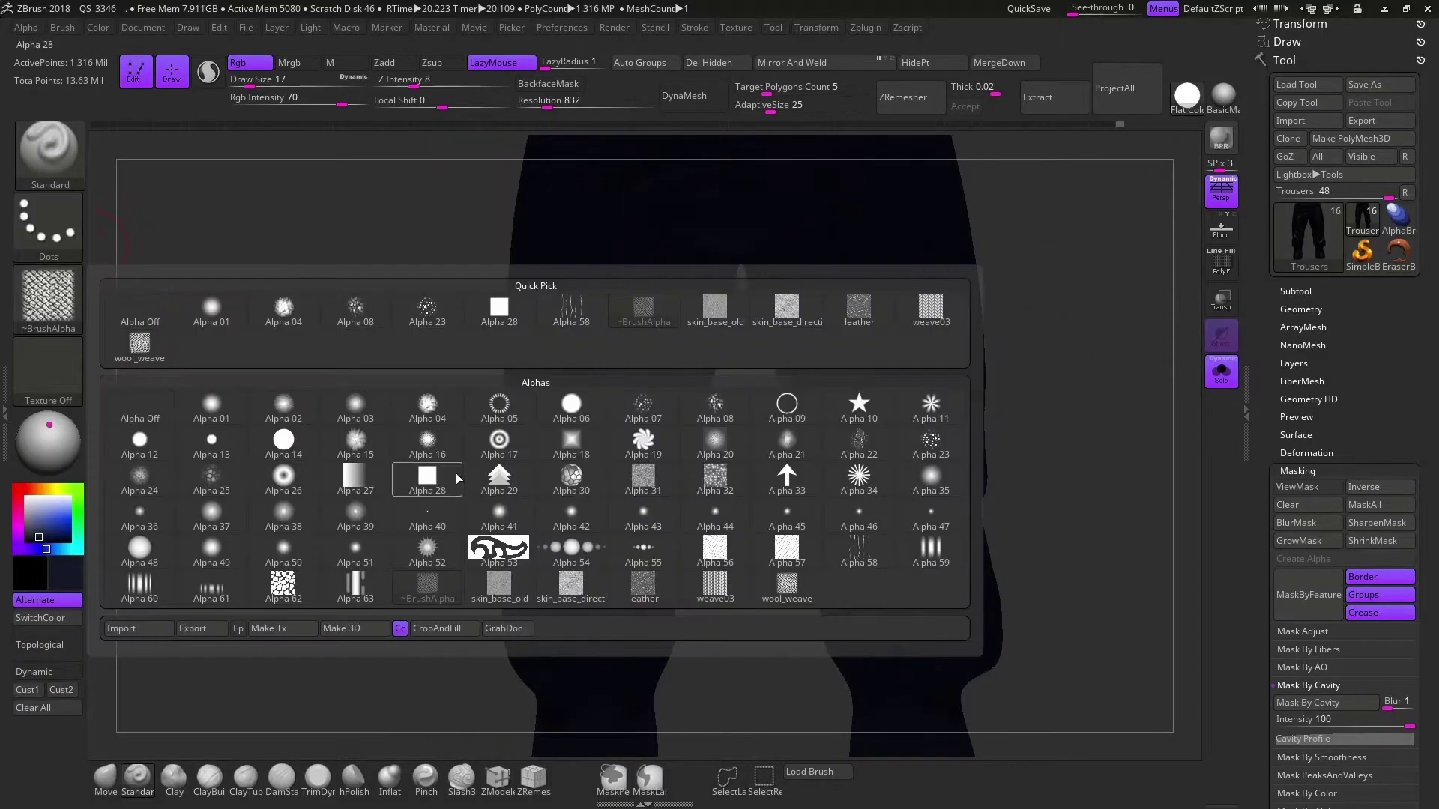
{"action": "left_click", "coordinate": [902, 446]}
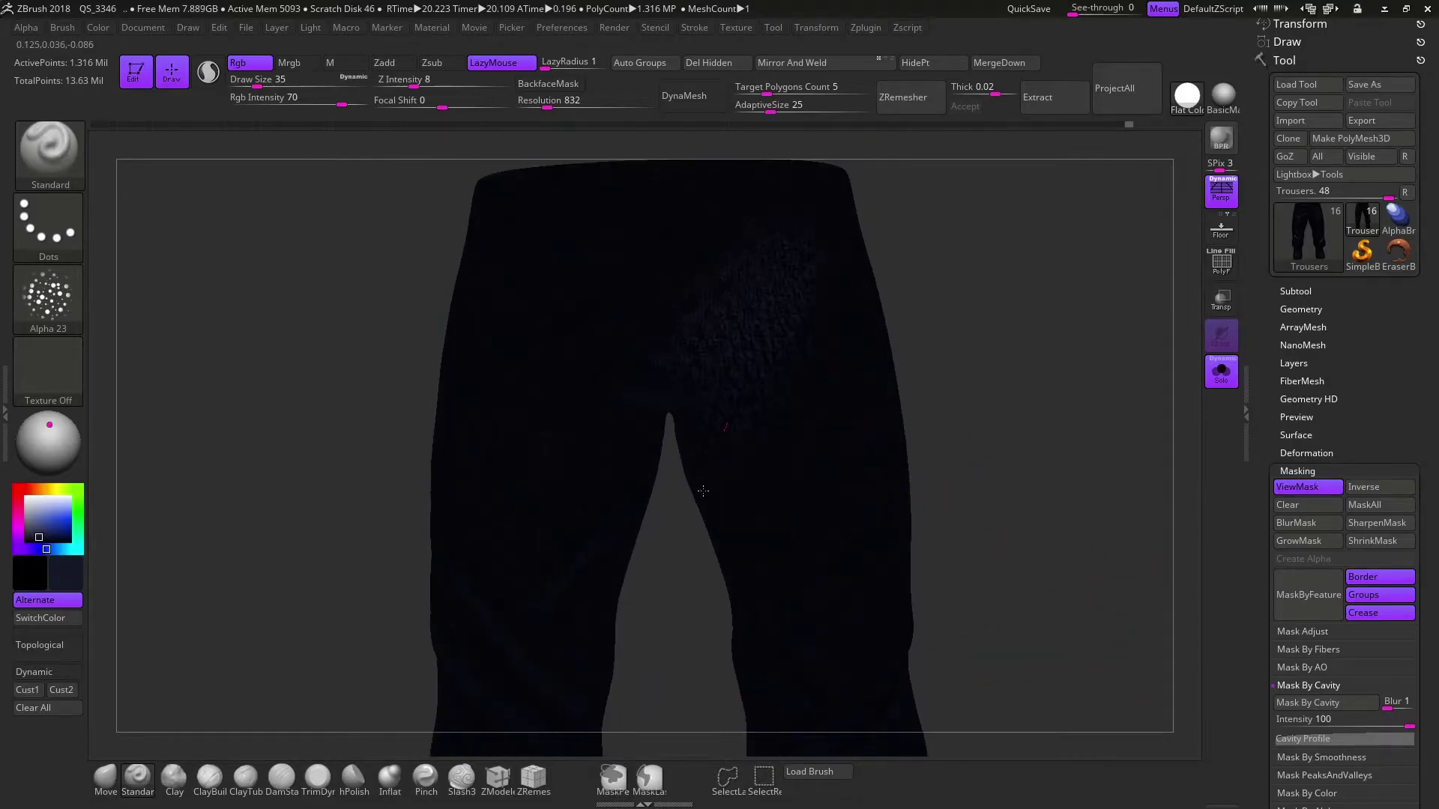
{"action": "left_click", "coordinate": [49, 224]}
{"action": "left_click", "coordinate": [285, 238]}
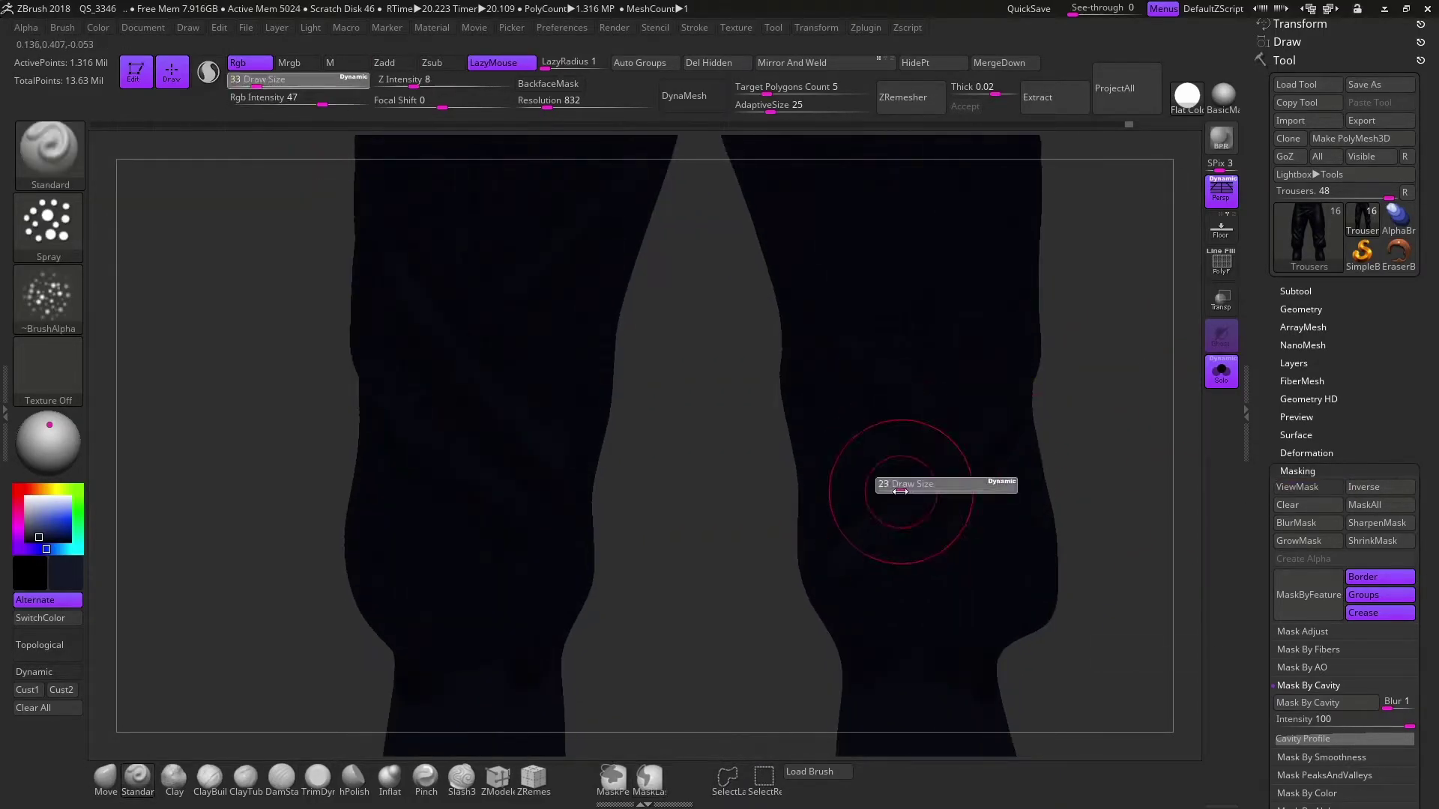
Set the brush size to 49 and work around the legs and waist
{"action": "key", "text": "s"}
{"action": "mouse_move", "coordinate": [1072, 434]}
{"action": "left_mouse_down"}
{"action": "mouse_move", "coordinate": [802, 474]}
{"action": "mouse_move", "coordinate": [618, 378]}
{"action": "left_mouse_up"}
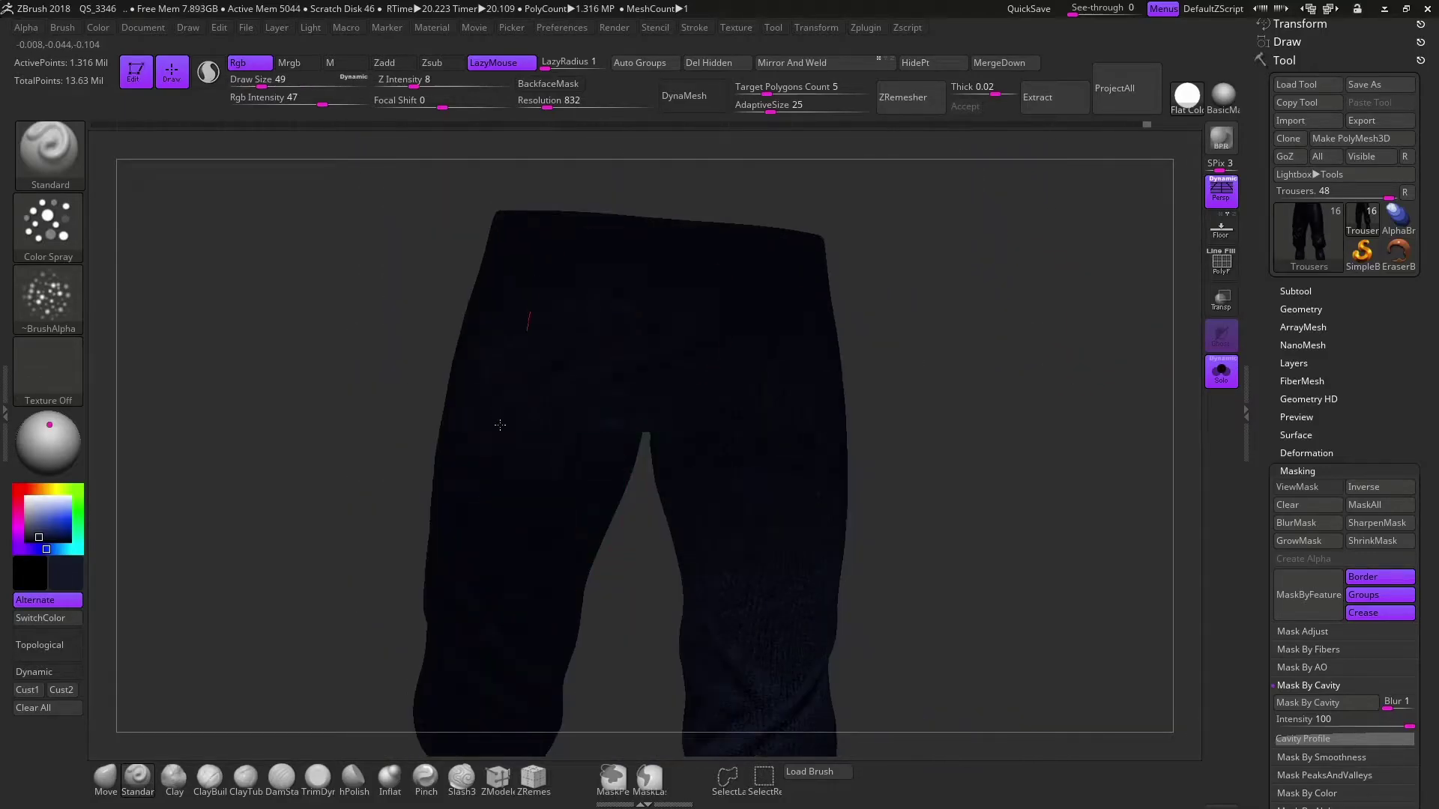
{"action": "mouse_move", "coordinate": [681, 328]}
{"action": "left_mouse_down"}
{"action": "mouse_move", "coordinate": [642, 582]}
{"action": "mouse_move", "coordinate": [430, 400]}
{"action": "left_mouse_up"}
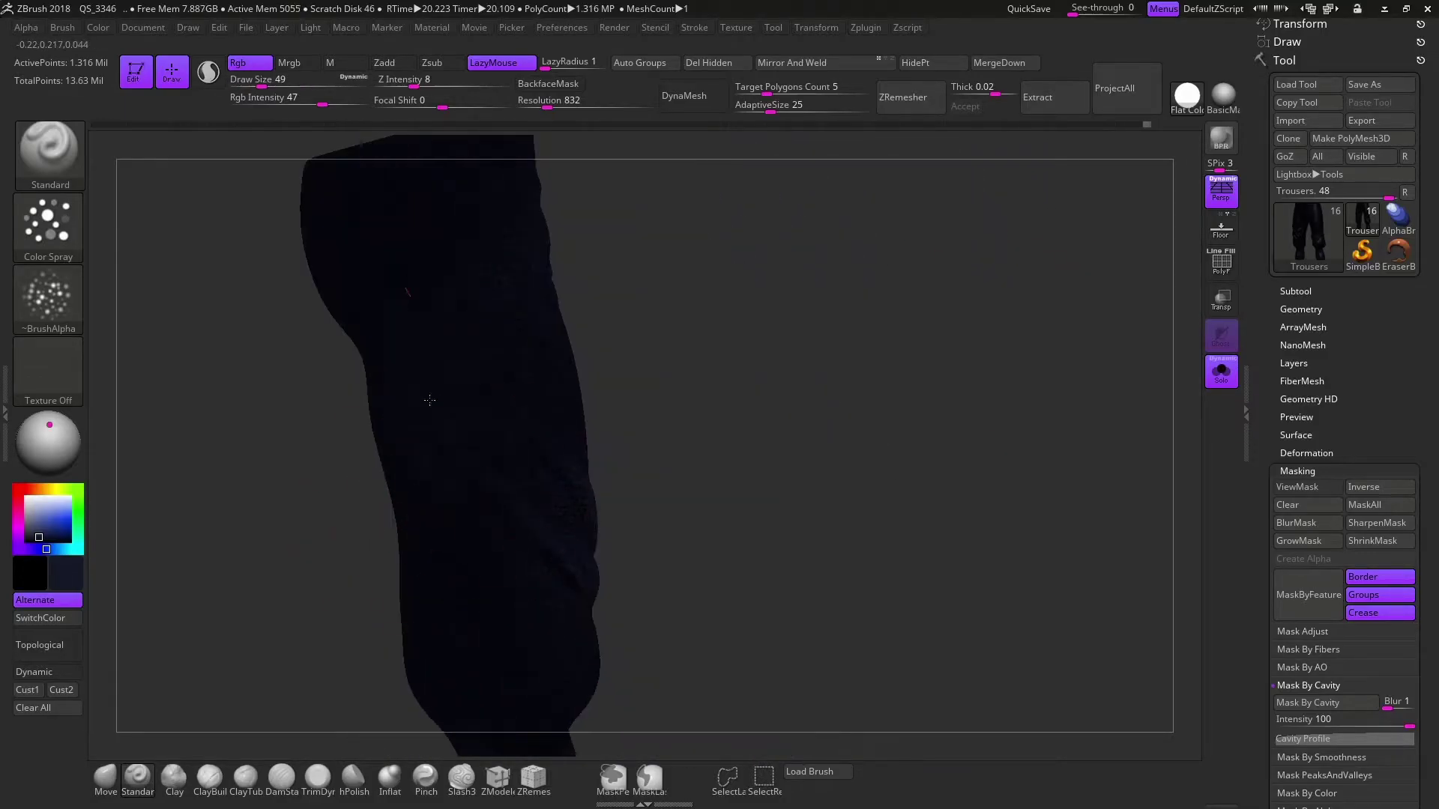
{"action": "mouse_move", "coordinate": [469, 639]}
{"action": "left_mouse_down"}
{"action": "mouse_move", "coordinate": [578, 337]}
{"action": "mouse_move", "coordinate": [765, 535]}
{"action": "left_mouse_up"}
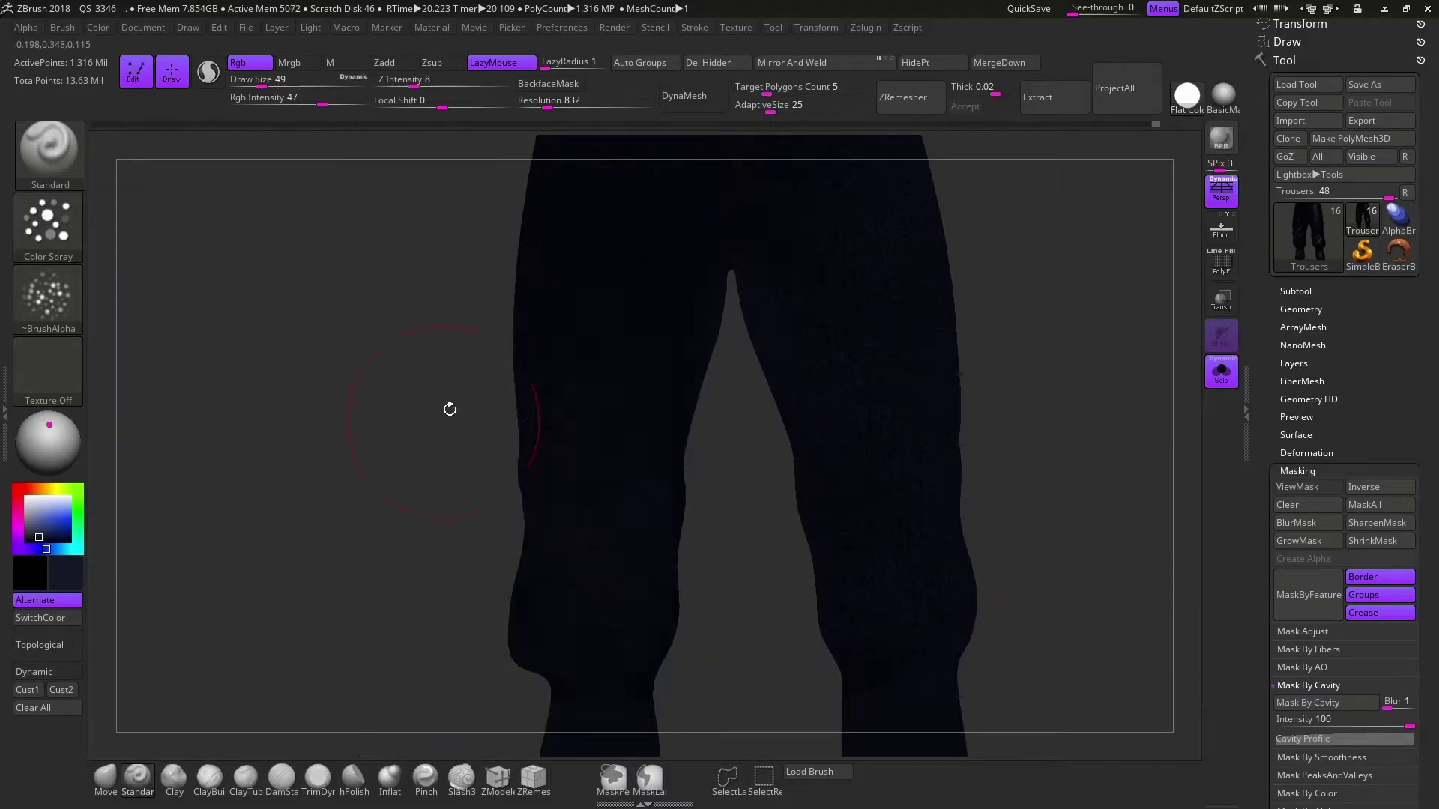
{"action": "mouse_move", "coordinate": [450, 408]}
{"action": "left_mouse_down"}
{"action": "mouse_move", "coordinate": [687, 411]}
{"action": "mouse_move", "coordinate": [626, 320]}
{"action": "mouse_move", "coordinate": [741, 393]}
{"action": "mouse_move", "coordinate": [987, 337]}
{"action": "mouse_move", "coordinate": [932, 417]}
{"action": "mouse_move", "coordinate": [921, 411]}
{"action": "mouse_move", "coordinate": [922, 505]}
{"action": "mouse_move", "coordinate": [1161, 149]}
{"action": "left_mouse_up"}
{"action": "mouse_move", "coordinate": [928, 523]}
{"action": "left_mouse_down"}
{"action": "mouse_move", "coordinate": [1102, 215]}
{"action": "mouse_move", "coordinate": [964, 295]}
{"action": "mouse_move", "coordinate": [873, 433]}
{"action": "mouse_move", "coordinate": [896, 481]}
{"action": "left_mouse_up"}
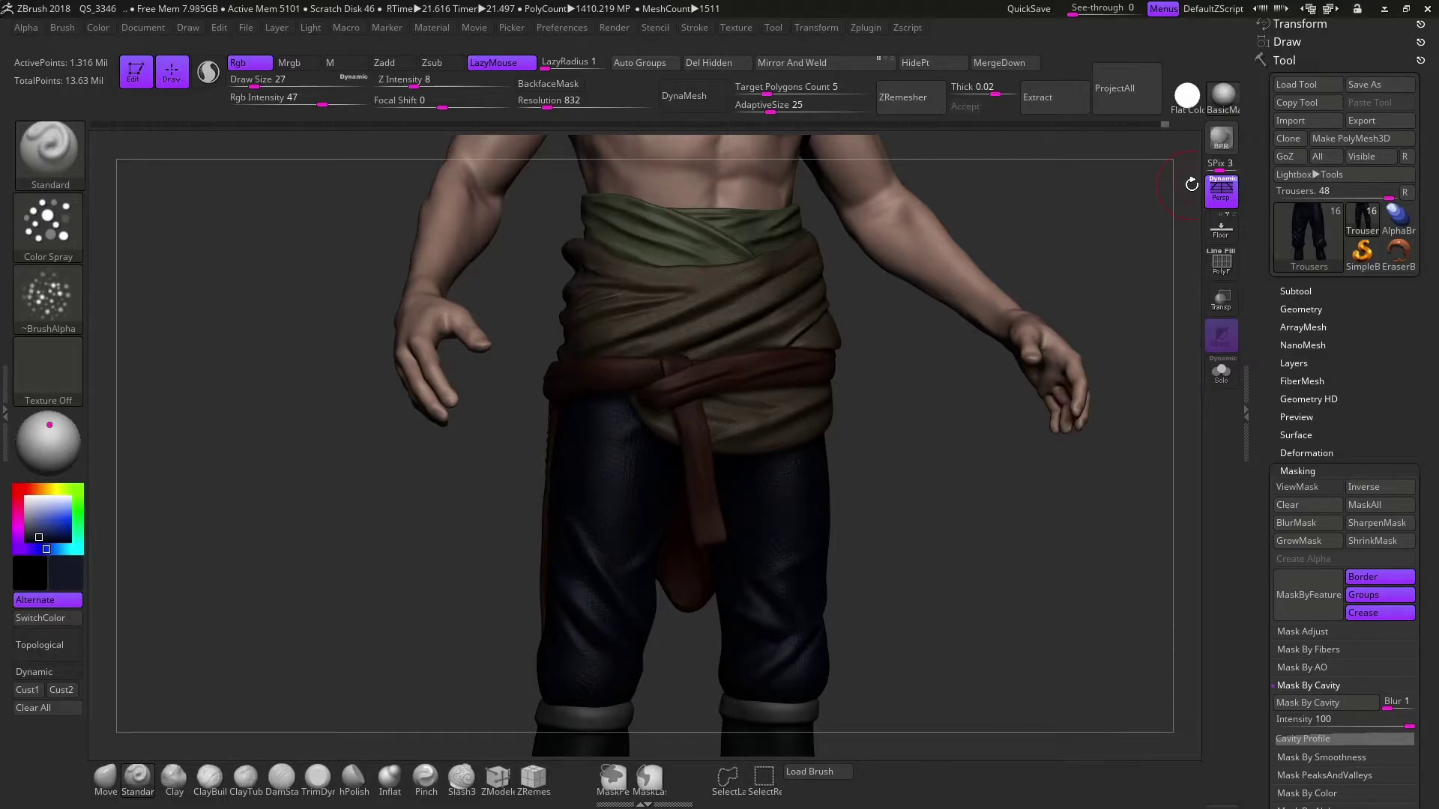
Lower colour intensity to 19, clear the cavity mask, and show the whole character
{"action": "left_click", "coordinate": [1220, 371]}
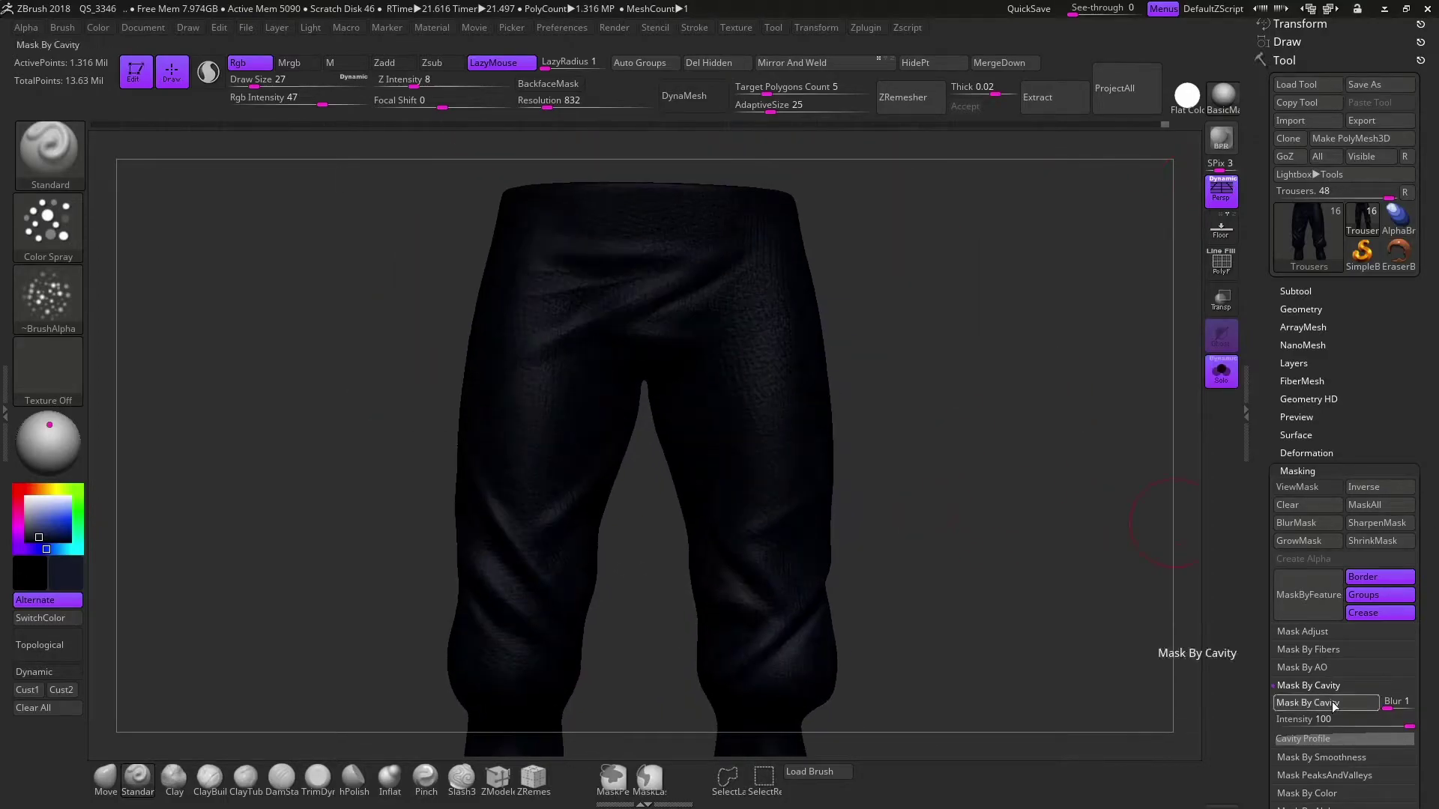
{"action": "left_click", "coordinate": [1308, 703]}
{"action": "left_click_drag", "start_coordinate": [322, 104], "coordinate": [288, 104]}
{"action": "key", "text": "ctrl+h"}
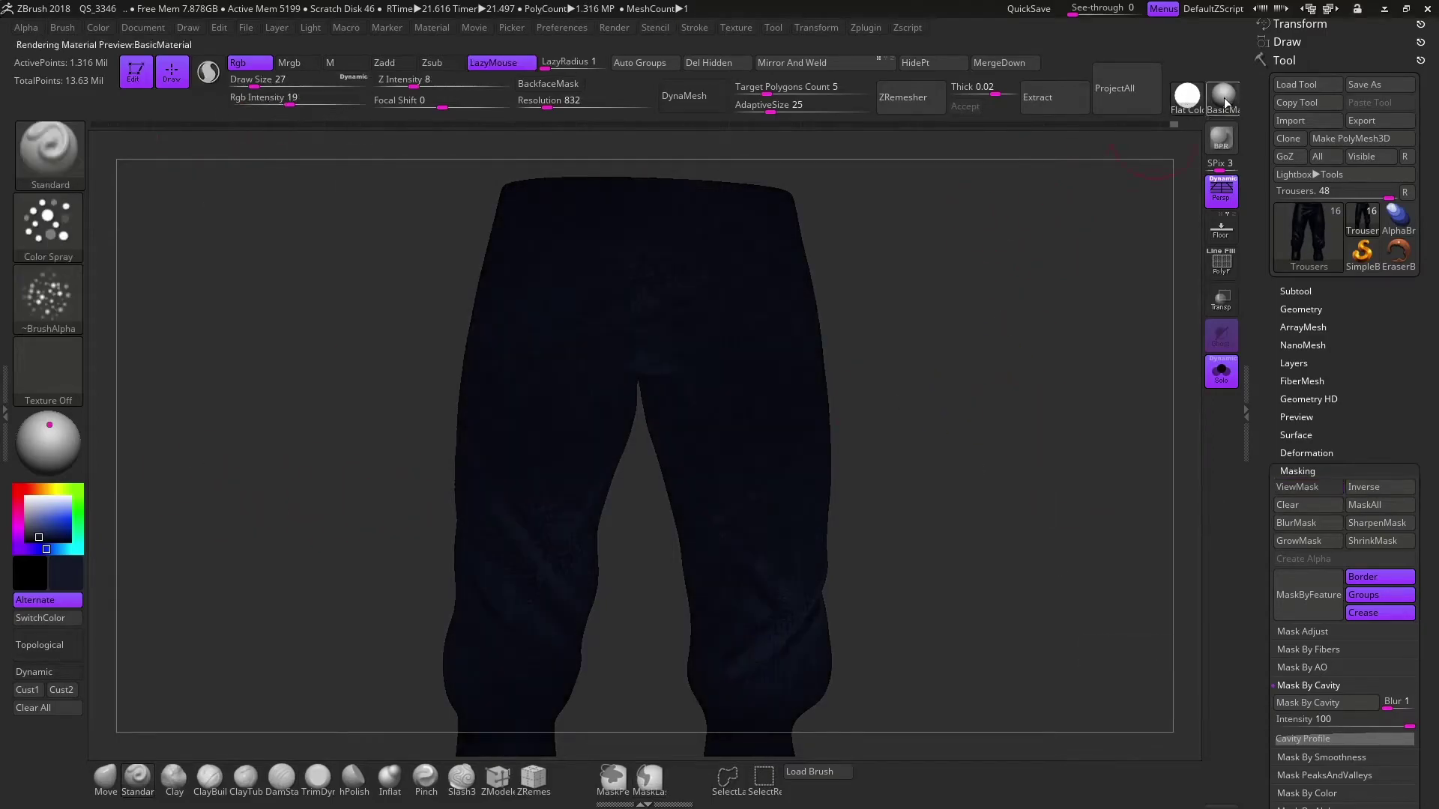
{"action": "left_click", "coordinate": [1221, 370]}
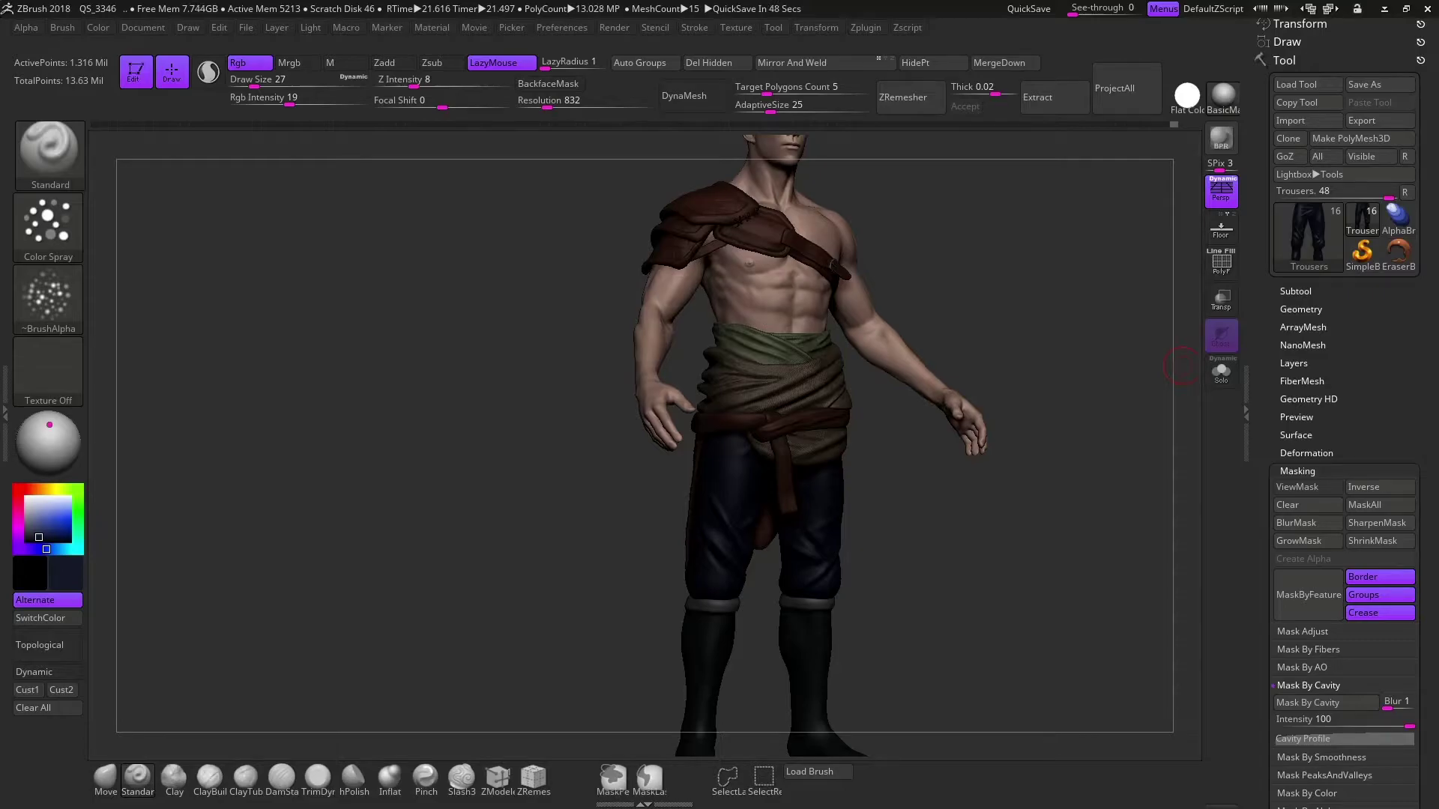
{"action": "mouse_move", "coordinate": [1181, 367]}
{"action": "left_mouse_down", "text": "alt"}
{"action": "mouse_move", "coordinate": [1086, 449]}
{"action": "mouse_move", "coordinate": [1062, 337]}
{"action": "left_mouse_up", "text": "alt"}
{"action": "left_click", "coordinate": [1296, 291]}
Select and solo the boots, then give them surface noise at scale 0.10771
{"action": "left_click", "coordinate": [921, 600], "text": "alt"}
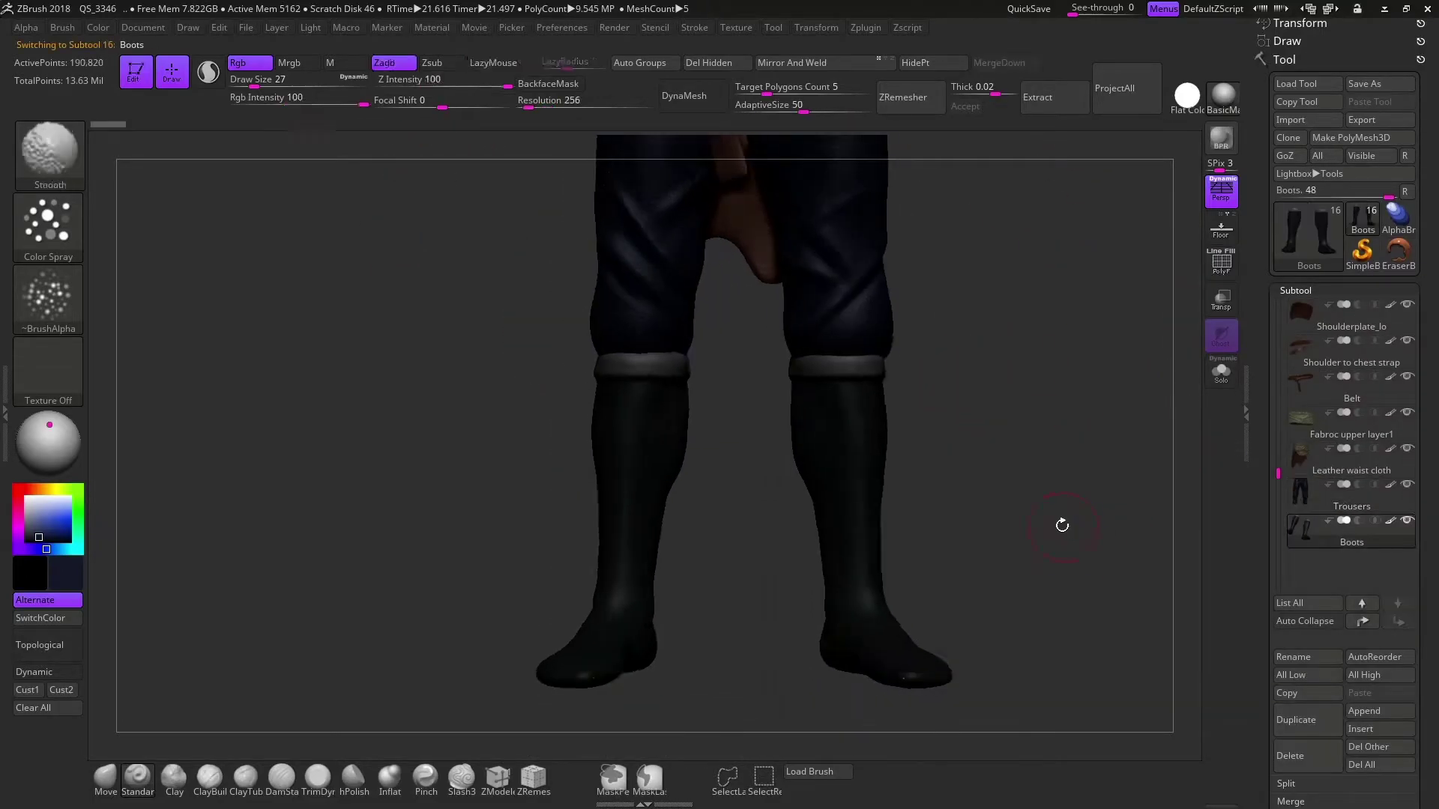
{"action": "left_click", "coordinate": [1220, 371]}
{"action": "left_click_drag", "start_coordinate": [1049, 450], "coordinate": [1056, 482], "text": "alt"}
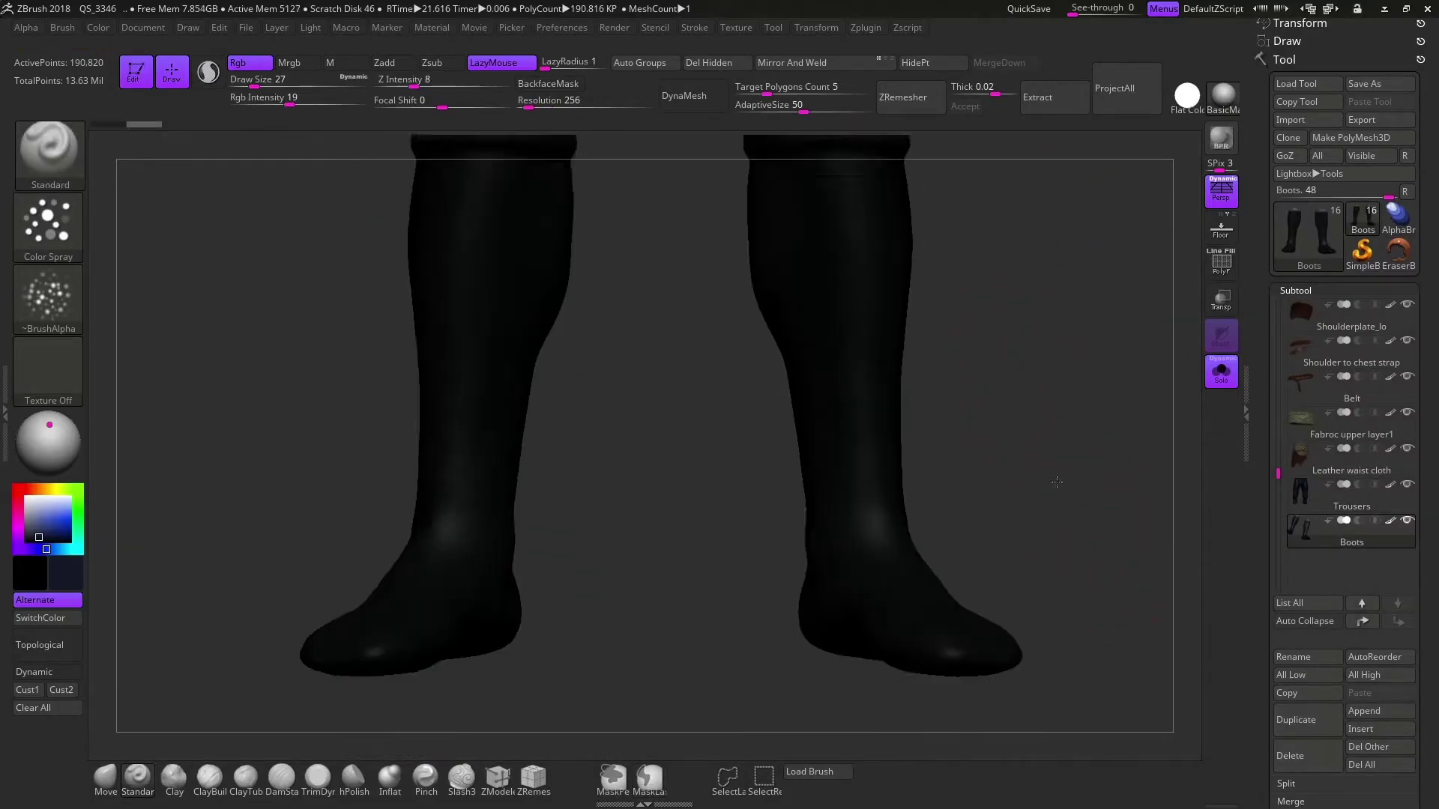
{"action": "left_click", "coordinate": [1296, 290]}
{"action": "left_click", "coordinate": [1300, 375]}
{"action": "left_click", "coordinate": [1399, 323]}
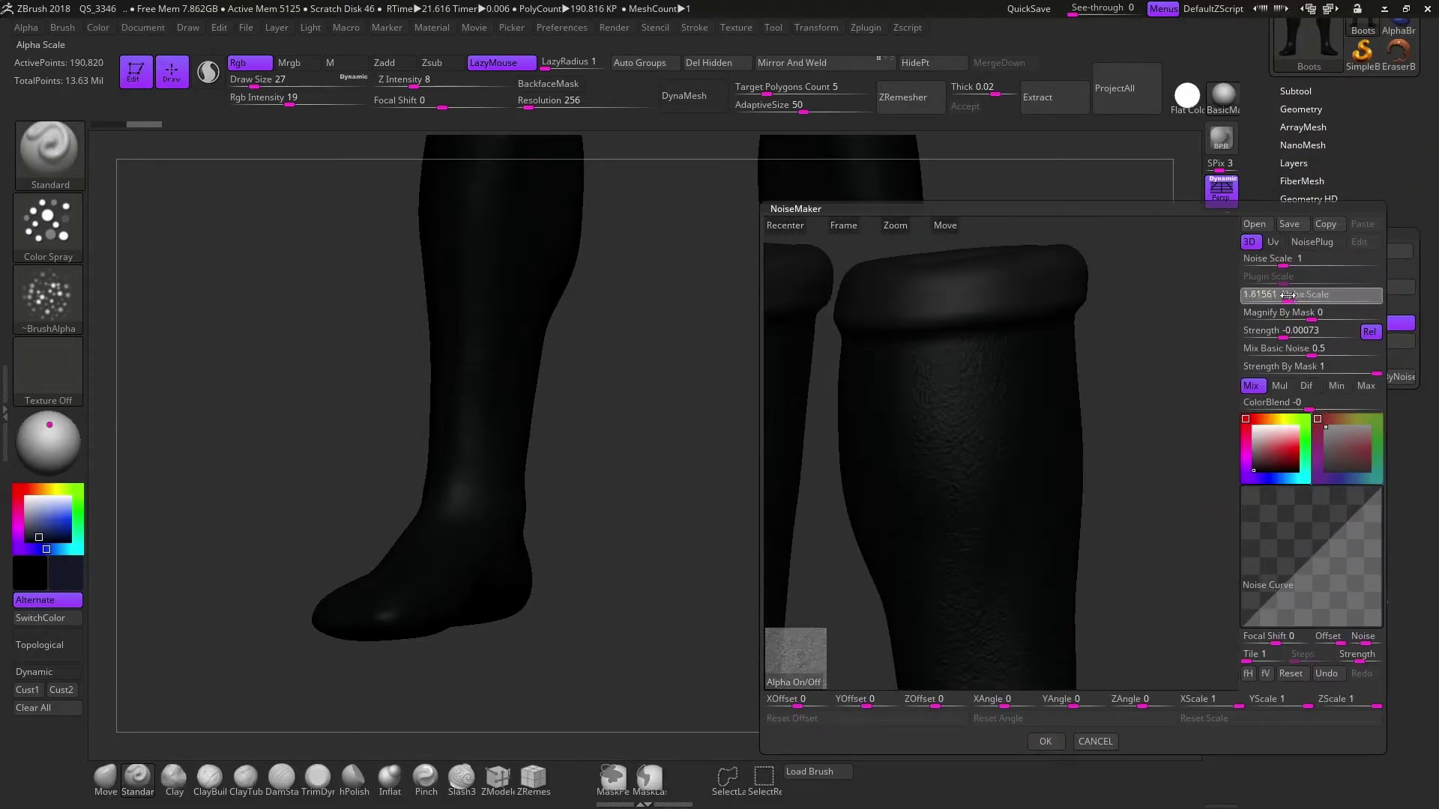
{"action": "mouse_move", "coordinate": [1287, 295]}
{"action": "left_mouse_down"}
{"action": "mouse_move", "coordinate": [1270, 295]}
{"action": "mouse_move", "coordinate": [1265, 334]}
{"action": "mouse_move", "coordinate": [1268, 300]}
{"action": "left_mouse_up"}
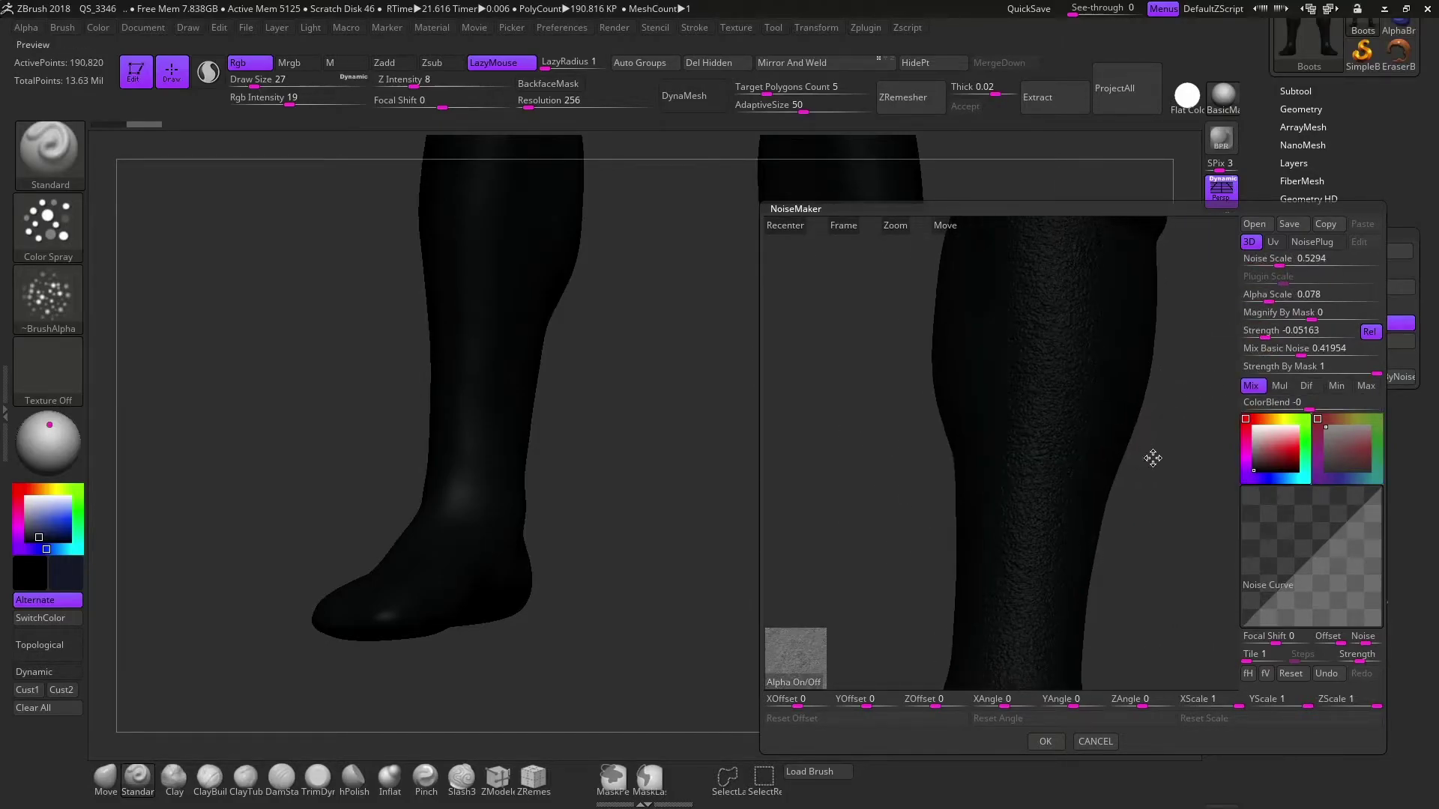
{"action": "left_click", "coordinate": [1044, 741]}
Load the skin_base_old alpha and reopen the noise editor to preview it
{"action": "mouse_move", "coordinate": [992, 452]}
{"action": "left_mouse_down"}
{"action": "mouse_move", "coordinate": [1018, 403]}
{"action": "mouse_move", "coordinate": [635, 279]}
{"action": "left_mouse_up"}
{"action": "left_click", "coordinate": [58, 298]}
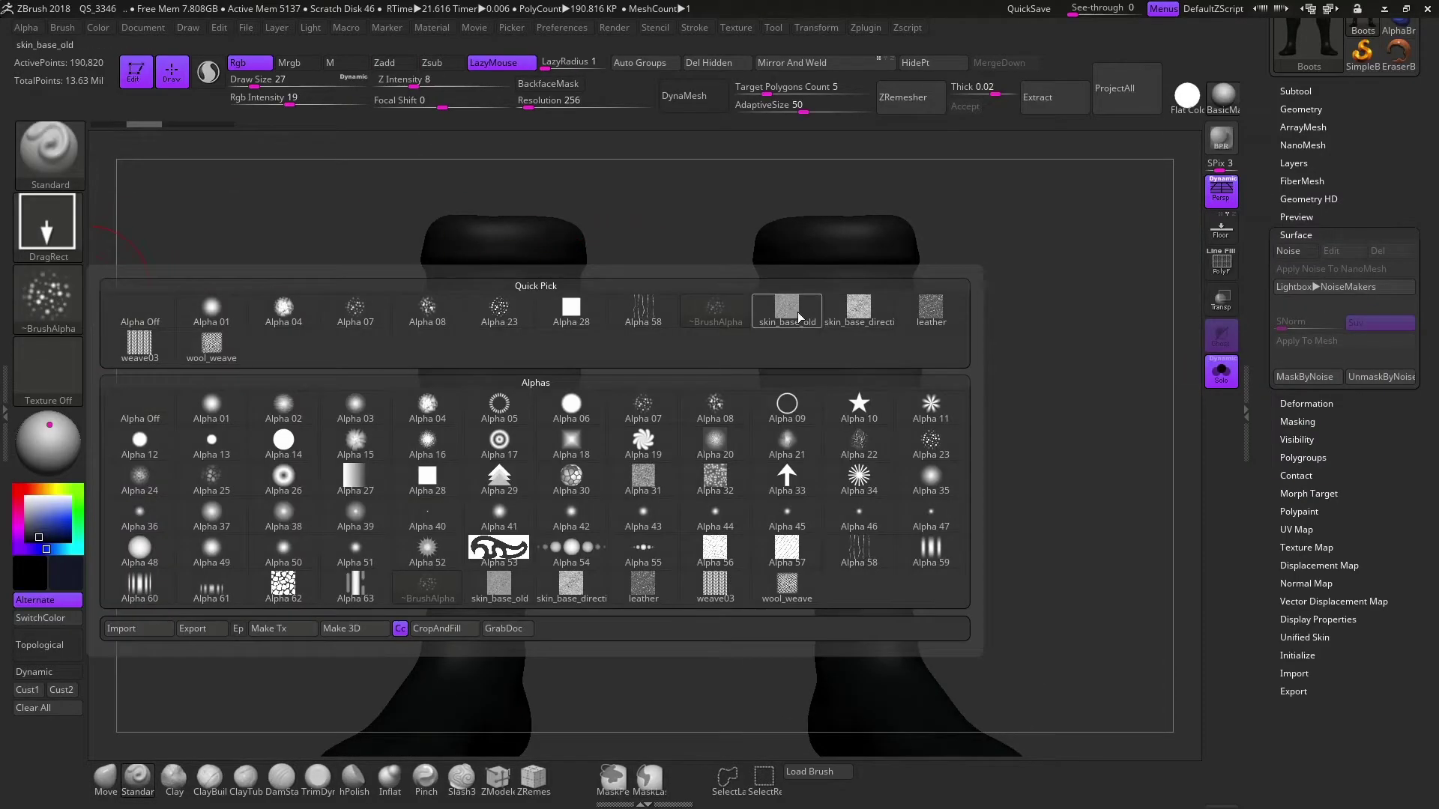
{"action": "left_click", "coordinate": [781, 305]}
{"action": "left_click", "coordinate": [1295, 91]}
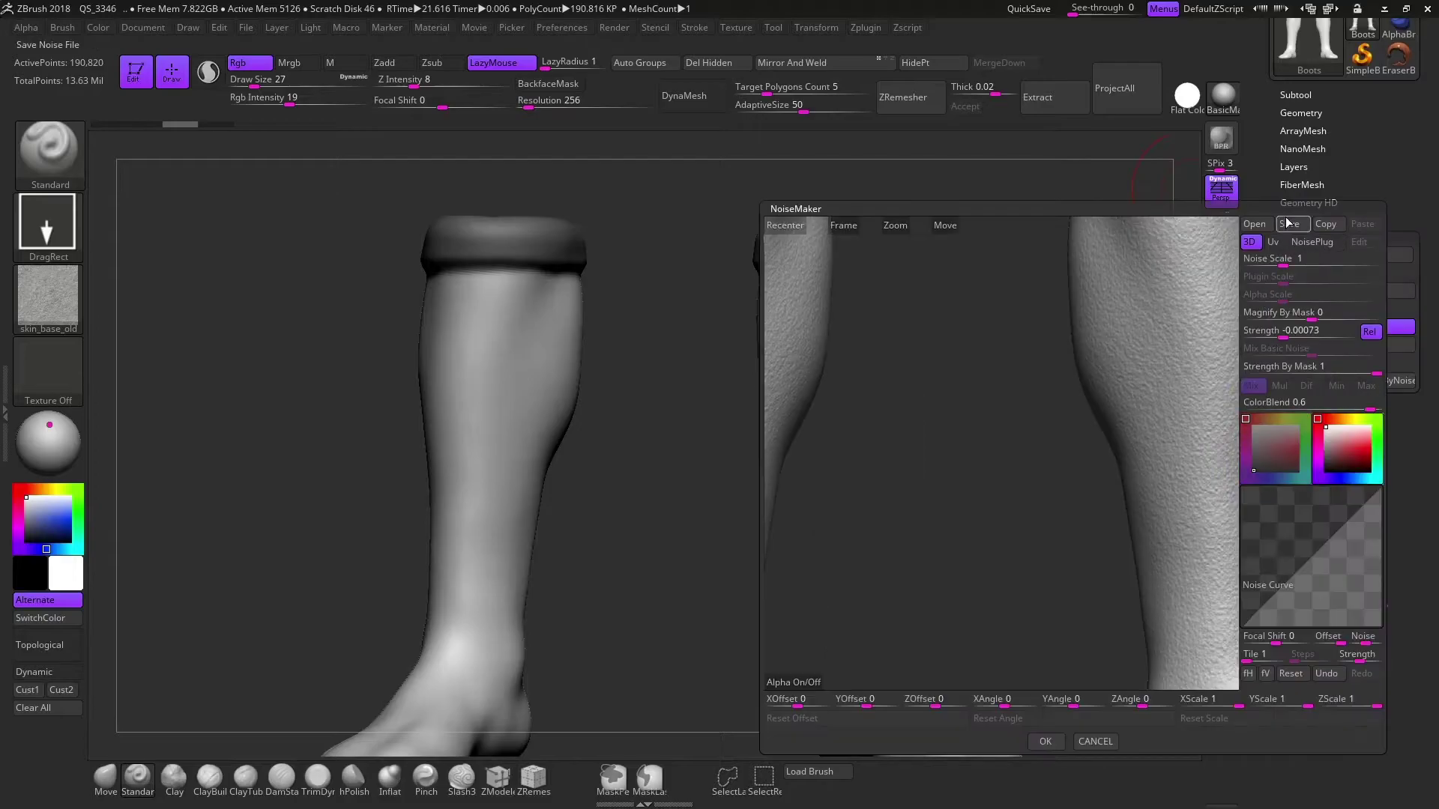
Bake the surface noise into the boots and subdivide them one more level
{"action": "left_click", "coordinate": [1318, 346]}
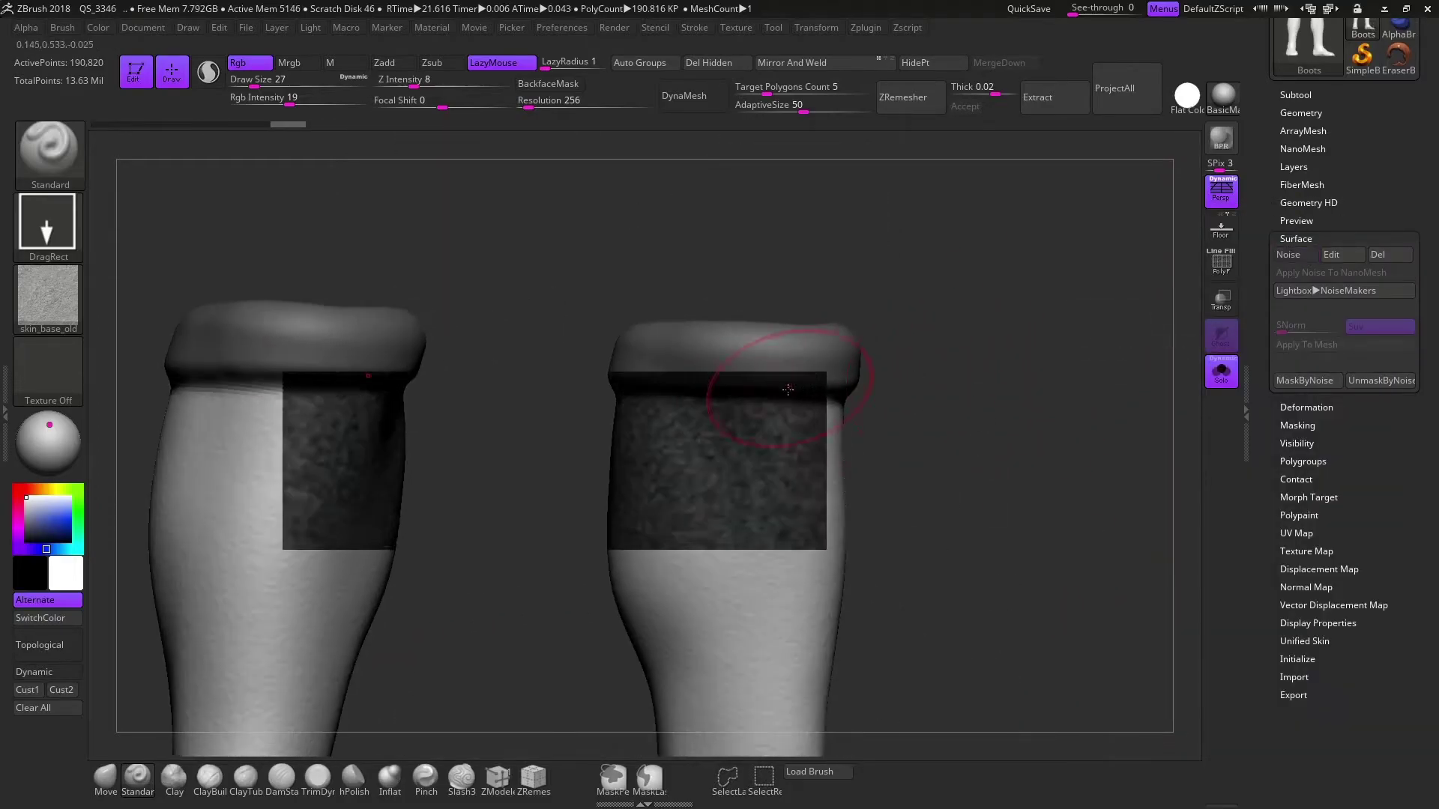
{"action": "left_click", "coordinate": [393, 63]}
{"action": "key", "text": "ctrl+d"}
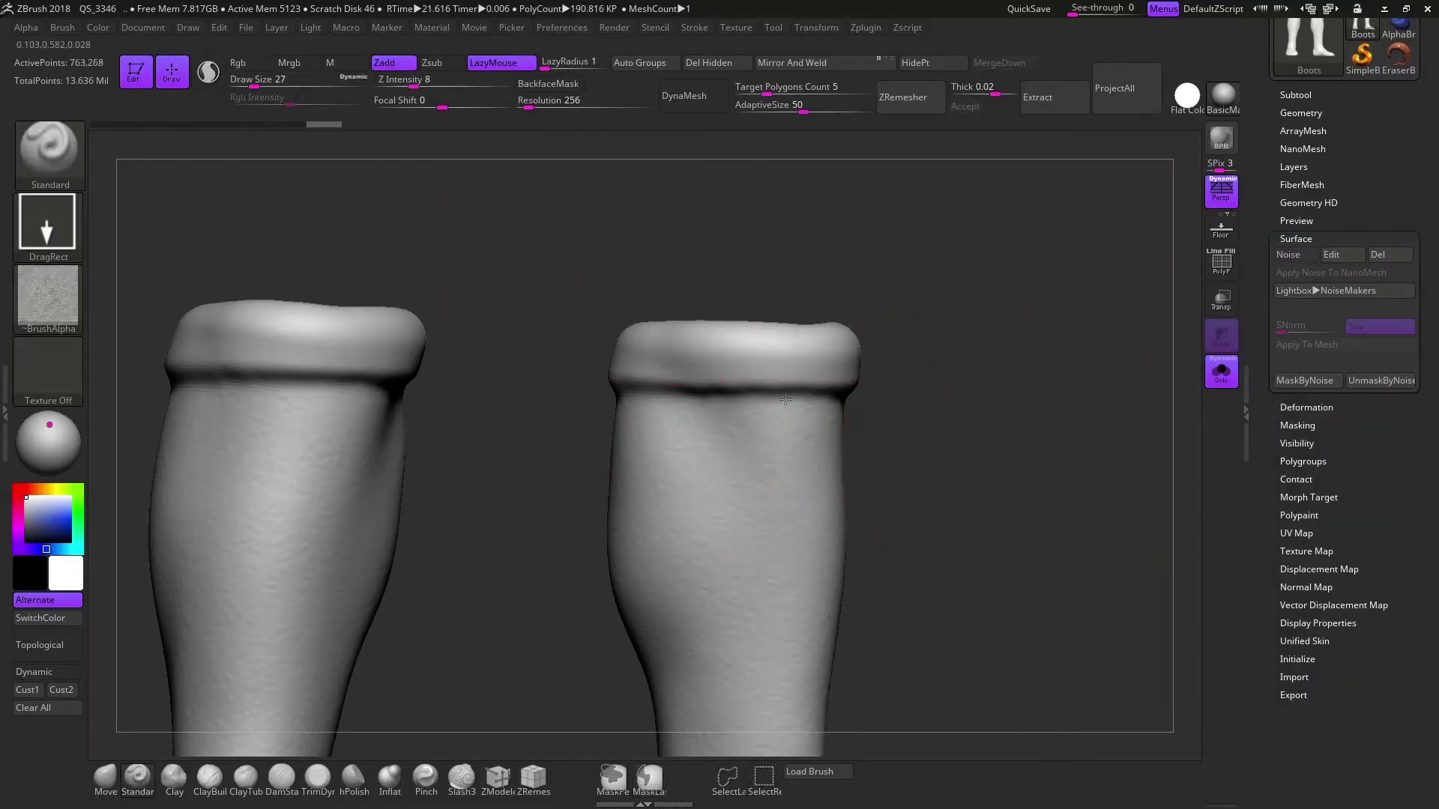
{"action": "left_click_drag", "start_coordinate": [749, 408], "coordinate": [676, 381]}
{"action": "right_click_drag", "start_coordinate": [677, 381], "coordinate": [787, 352]}
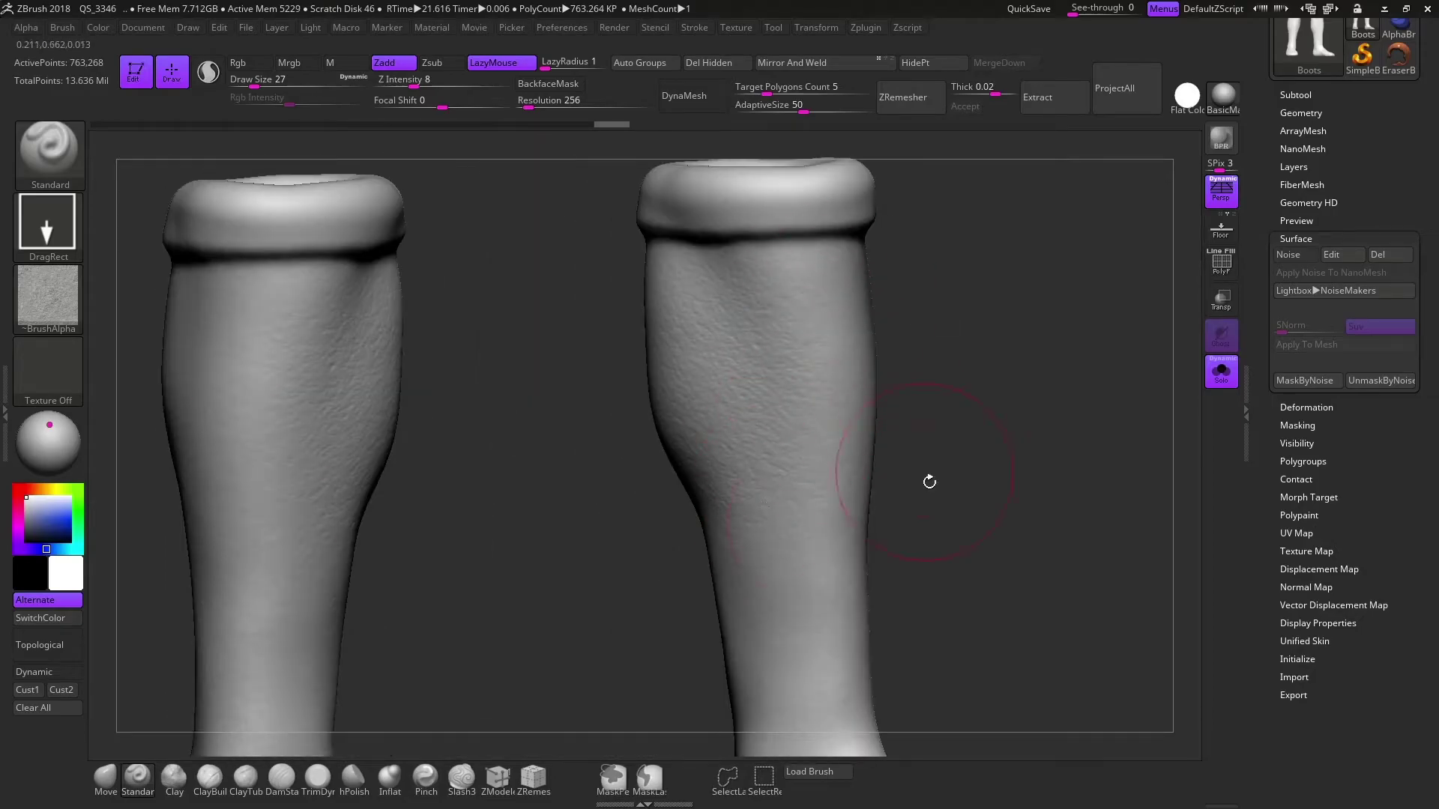
Orbit and zoom to a close, tilted view of one boot top
{"action": "right_click_drag", "start_coordinate": [929, 481], "coordinate": [1004, 261]}
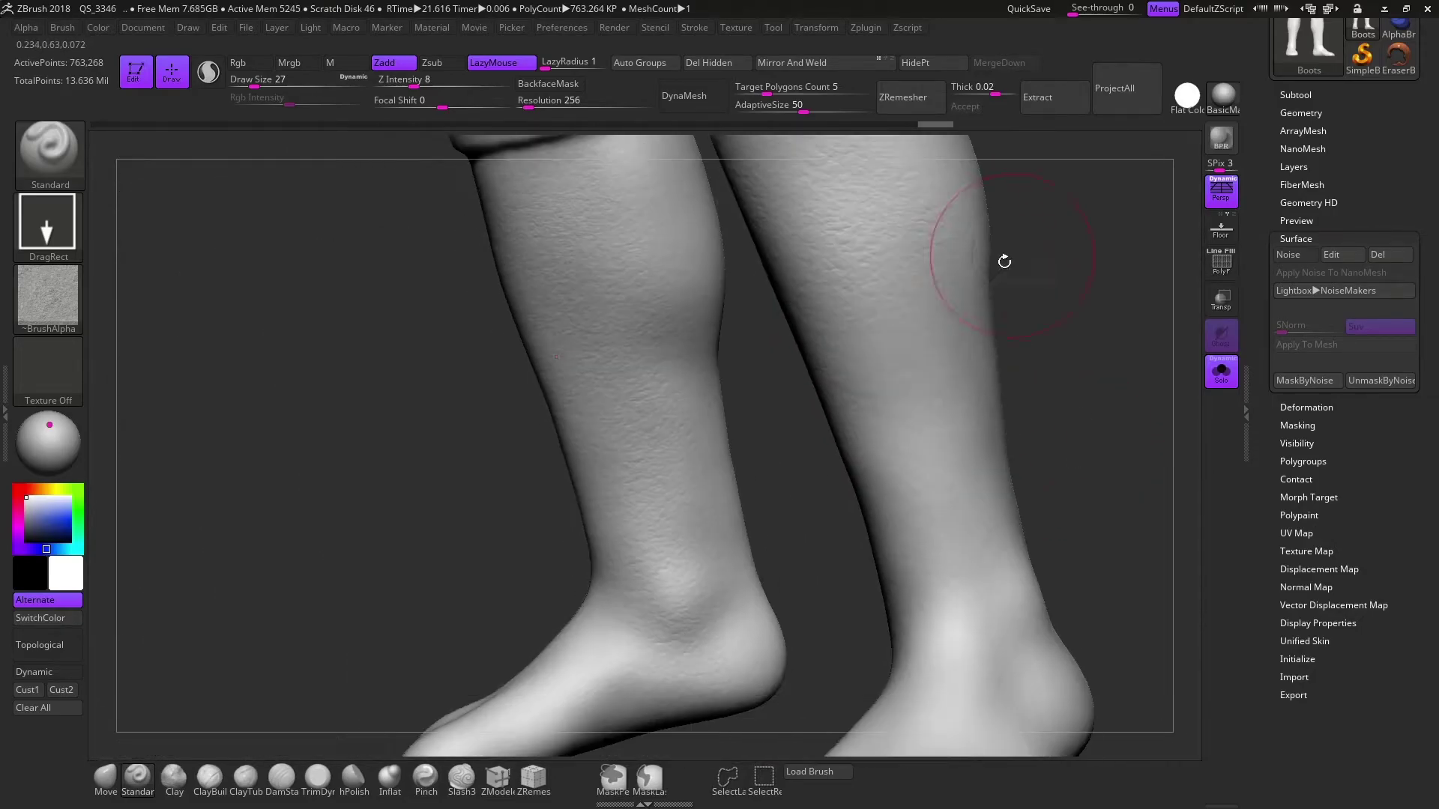
{"action": "mouse_move", "coordinate": [1004, 260]}
{"action": "right_mouse_down"}
{"action": "mouse_move", "coordinate": [626, 595]}
{"action": "mouse_move", "coordinate": [923, 614]}
{"action": "mouse_move", "coordinate": [862, 453]}
{"action": "mouse_move", "coordinate": [811, 523]}
{"action": "right_mouse_up"}
{"action": "mouse_move", "coordinate": [978, 233]}
{"action": "left_mouse_down"}
{"action": "mouse_move", "coordinate": [923, 571]}
{"action": "mouse_move", "coordinate": [949, 460]}
{"action": "mouse_move", "coordinate": [519, 432]}
{"action": "left_mouse_up"}
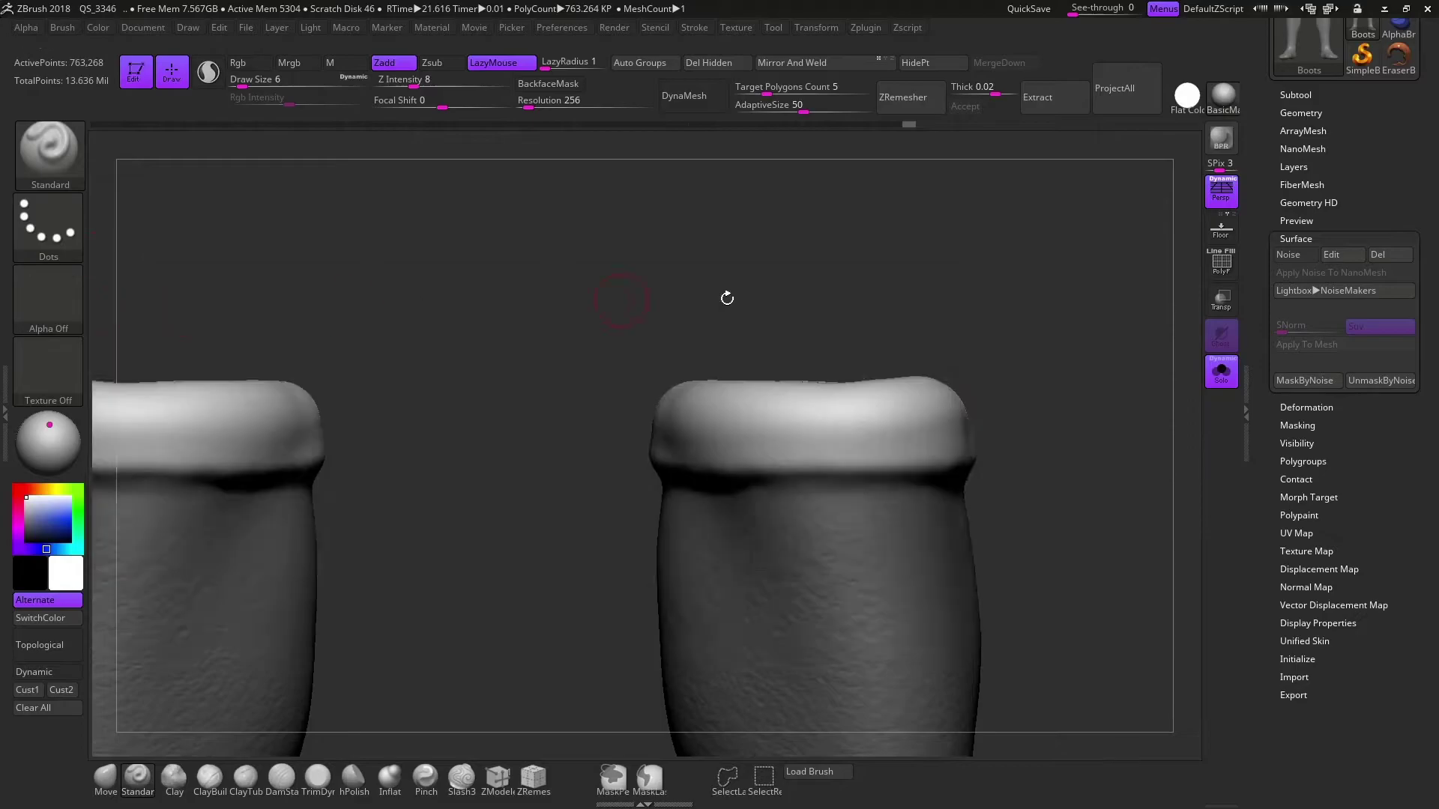
{"action": "mouse_move", "coordinate": [823, 433]}
{"action": "left_mouse_down"}
{"action": "mouse_move", "coordinate": [462, 465]}
{"action": "mouse_move", "coordinate": [530, 449]}
{"action": "left_mouse_up"}
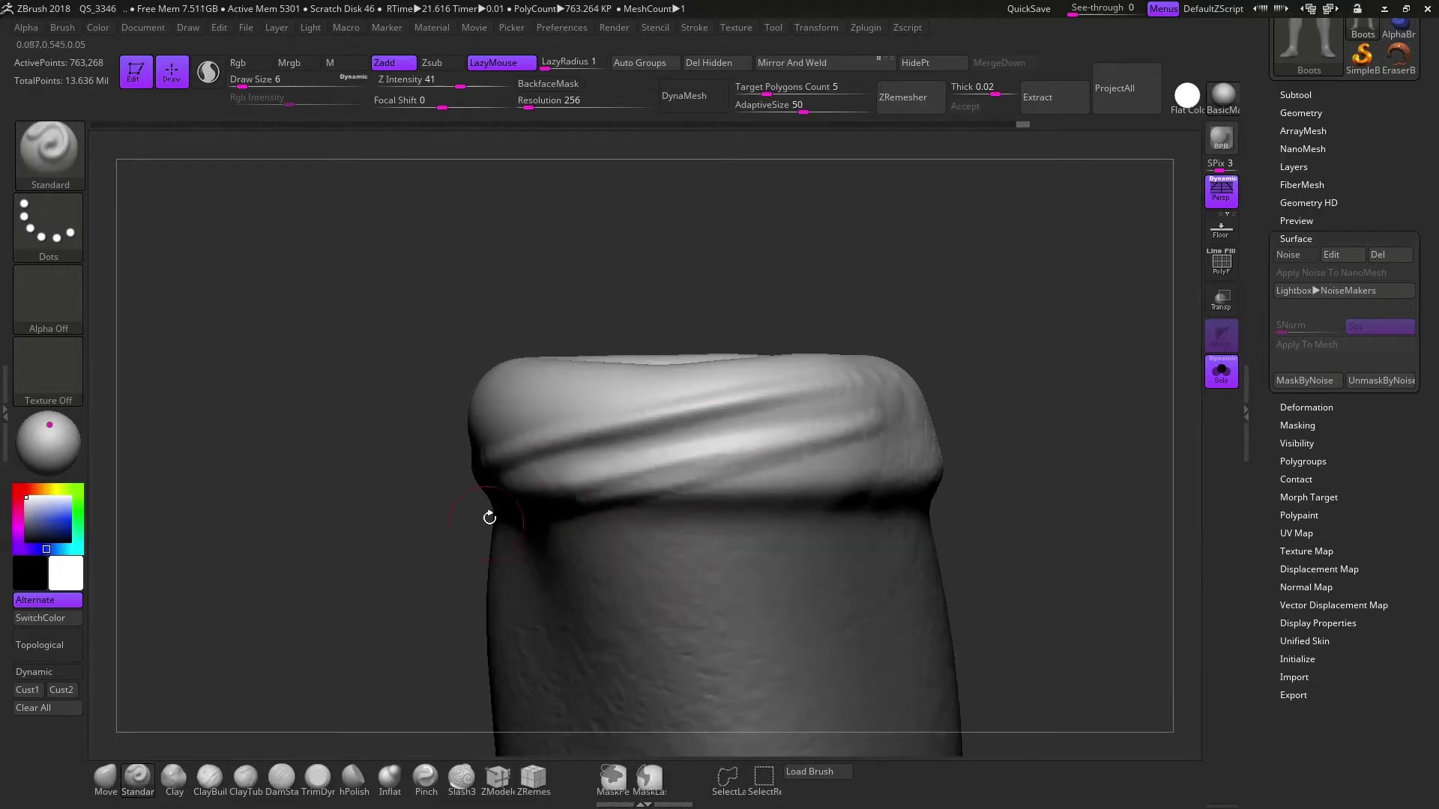
{"action": "mouse_move", "coordinate": [488, 514]}
{"action": "left_mouse_down"}
{"action": "mouse_move", "coordinate": [821, 445]}
{"action": "mouse_move", "coordinate": [1086, 328]}
{"action": "mouse_move", "coordinate": [982, 352]}
{"action": "mouse_move", "coordinate": [959, 430]}
{"action": "left_mouse_up"}
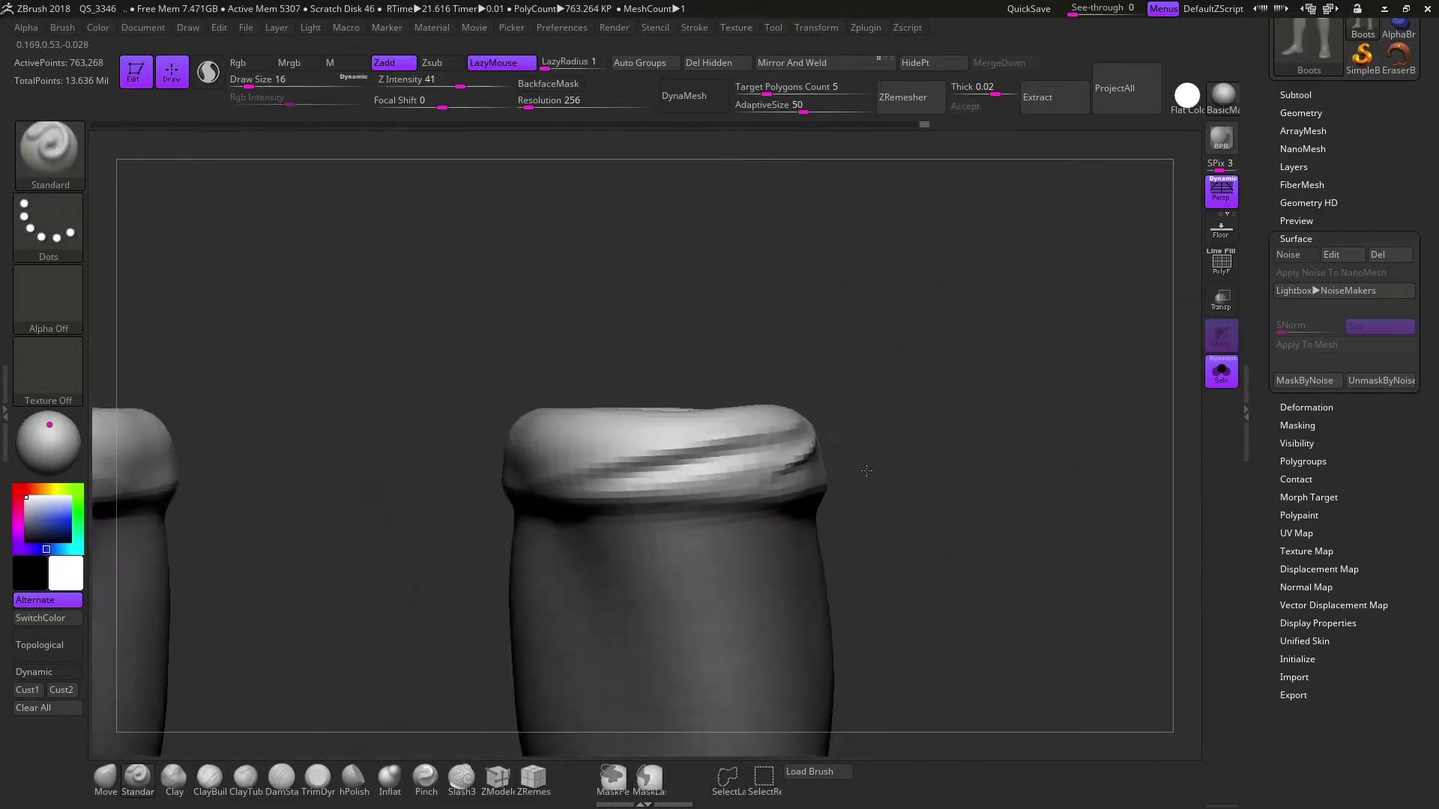
{"action": "mouse_move", "coordinate": [798, 477]}
{"action": "left_mouse_down"}
{"action": "mouse_move", "coordinate": [518, 508]}
{"action": "mouse_move", "coordinate": [479, 420]}
{"action": "left_mouse_up"}
Stamp skin_base_directional texture on the right boot's cuff at Z Intensity 10 with DragRect
{"action": "left_click", "coordinate": [48, 299]}
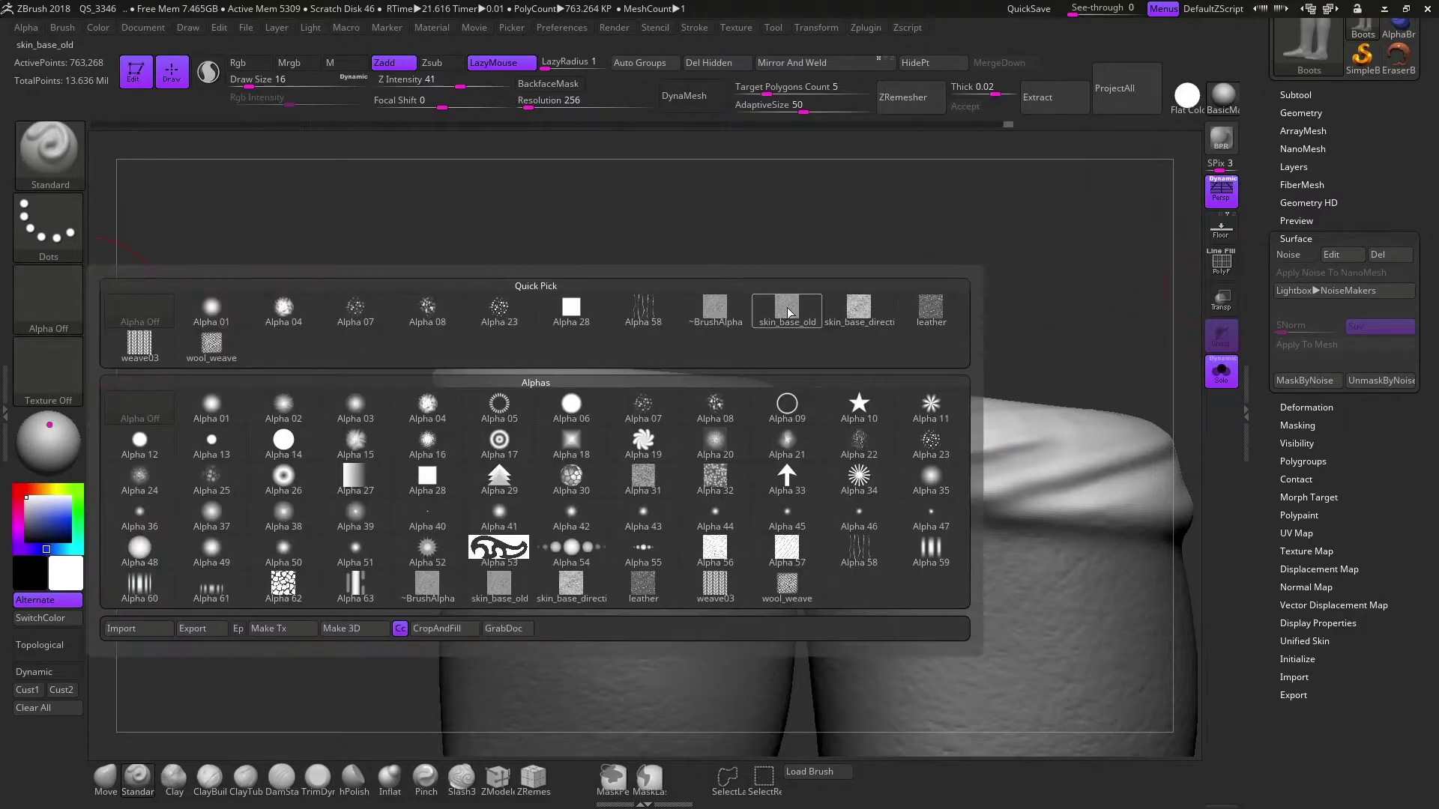
{"action": "left_click", "coordinate": [48, 300]}
{"action": "left_click", "coordinate": [715, 308]}
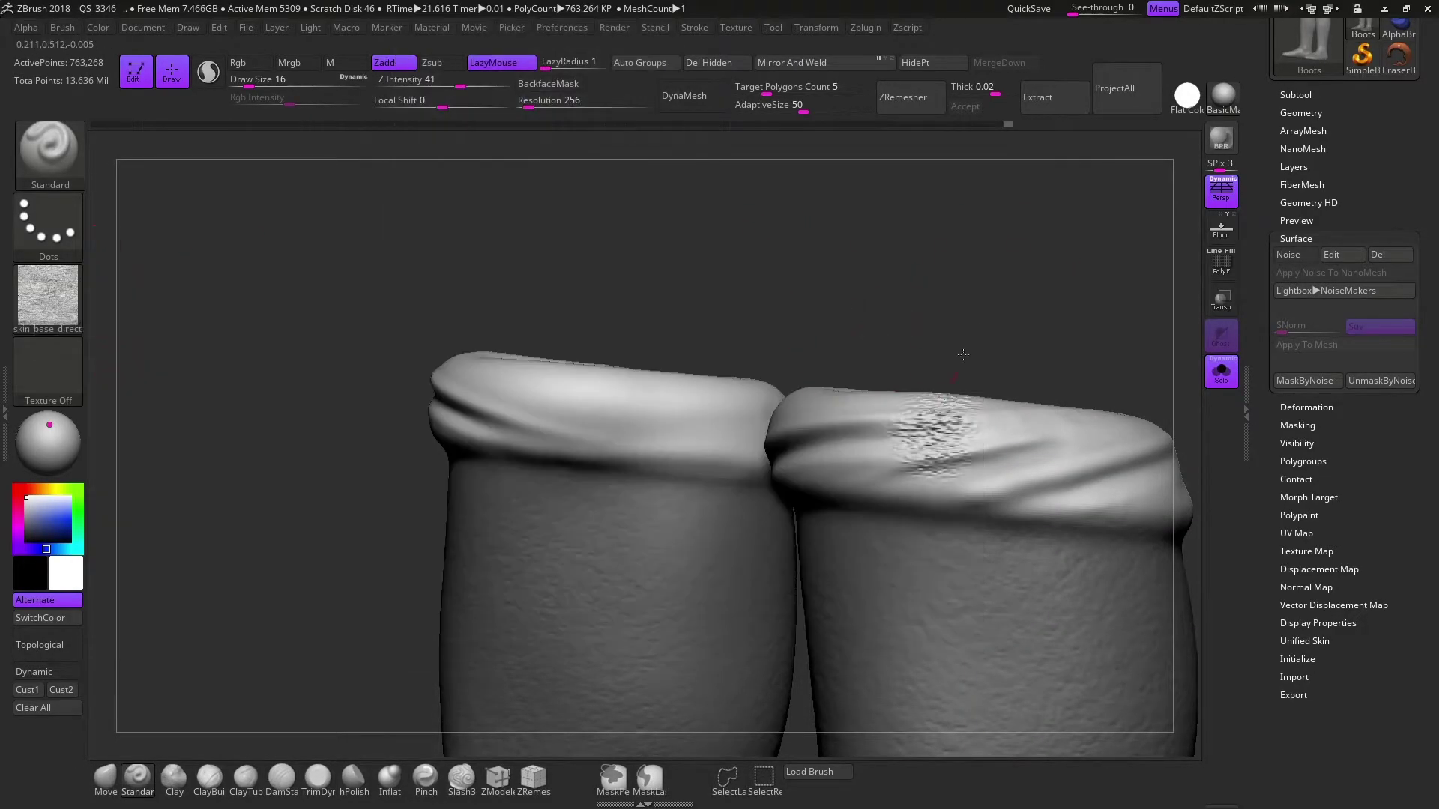
{"action": "left_click", "coordinate": [418, 78]}
{"action": "type", "text": "10"}
{"action": "key", "text": "Return"}
{"action": "left_click", "coordinate": [48, 225]}
{"action": "left_click", "coordinate": [212, 236]}
{"action": "mouse_move", "coordinate": [599, 225]}
{"action": "left_mouse_down", "text": "alt"}
{"action": "mouse_move", "coordinate": [703, 276]}
{"action": "mouse_move", "coordinate": [498, 353]}
{"action": "mouse_move", "coordinate": [289, 331]}
{"action": "mouse_move", "coordinate": [352, 222]}
{"action": "mouse_move", "coordinate": [851, 327]}
{"action": "left_mouse_up", "text": "alt"}
Mask the boots by cavity and drag a mask over their upper parts
{"action": "left_click", "coordinate": [1295, 94]}
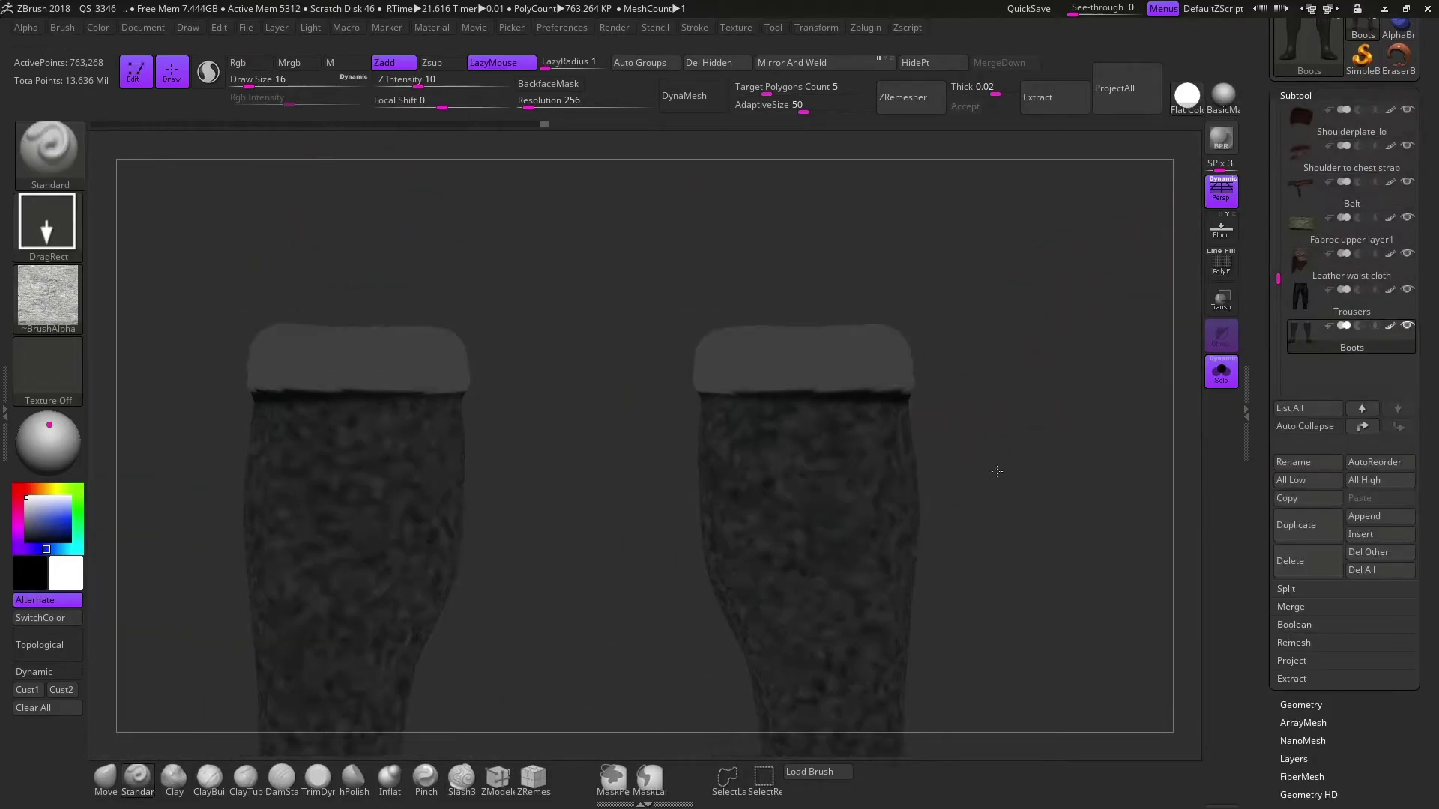
{"action": "left_click", "coordinate": [1294, 94]}
{"action": "left_click", "coordinate": [1297, 327]}
{"action": "left_click", "coordinate": [1308, 541]}
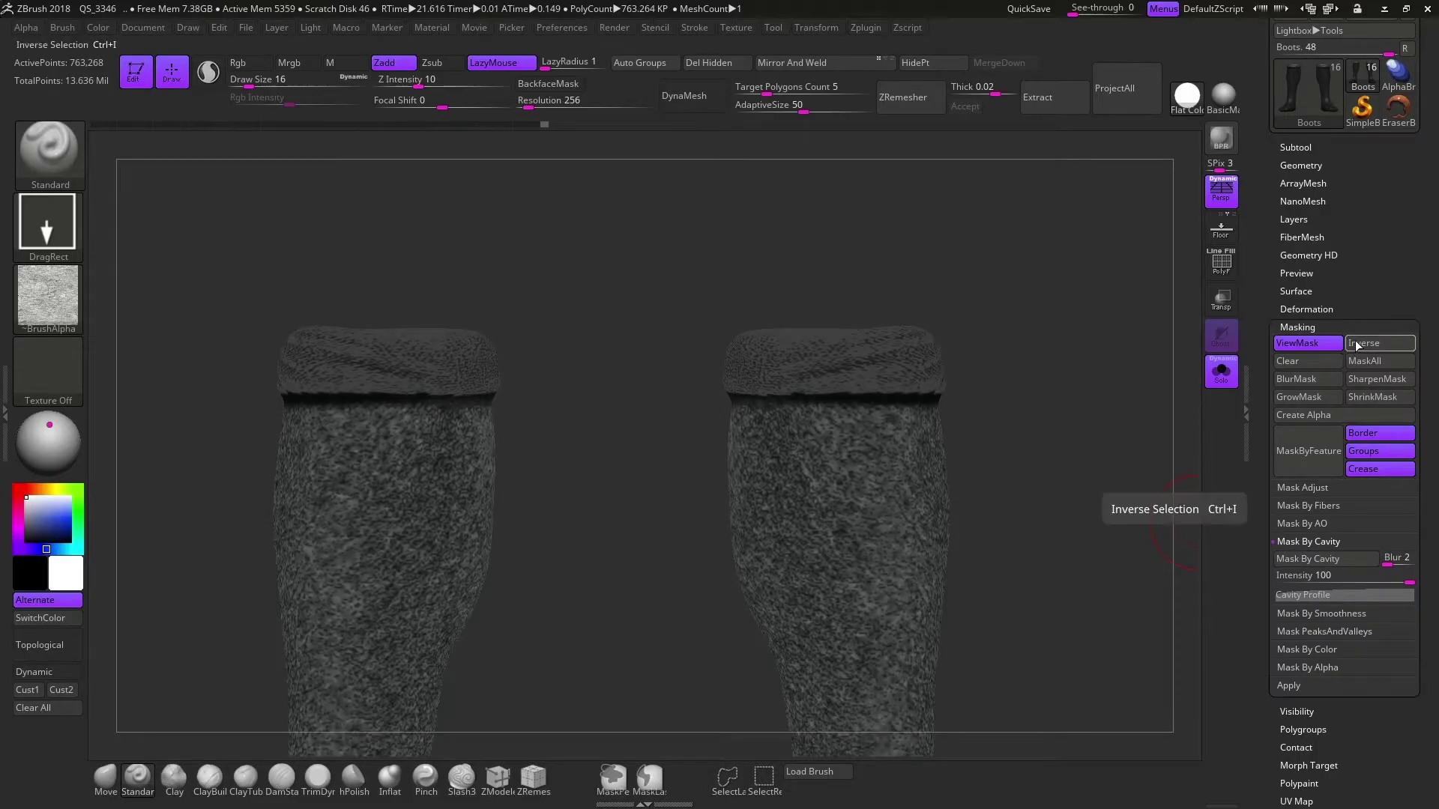
{"action": "left_click_drag", "start_coordinate": [635, 569], "coordinate": [861, 367], "text": "ctrl"}
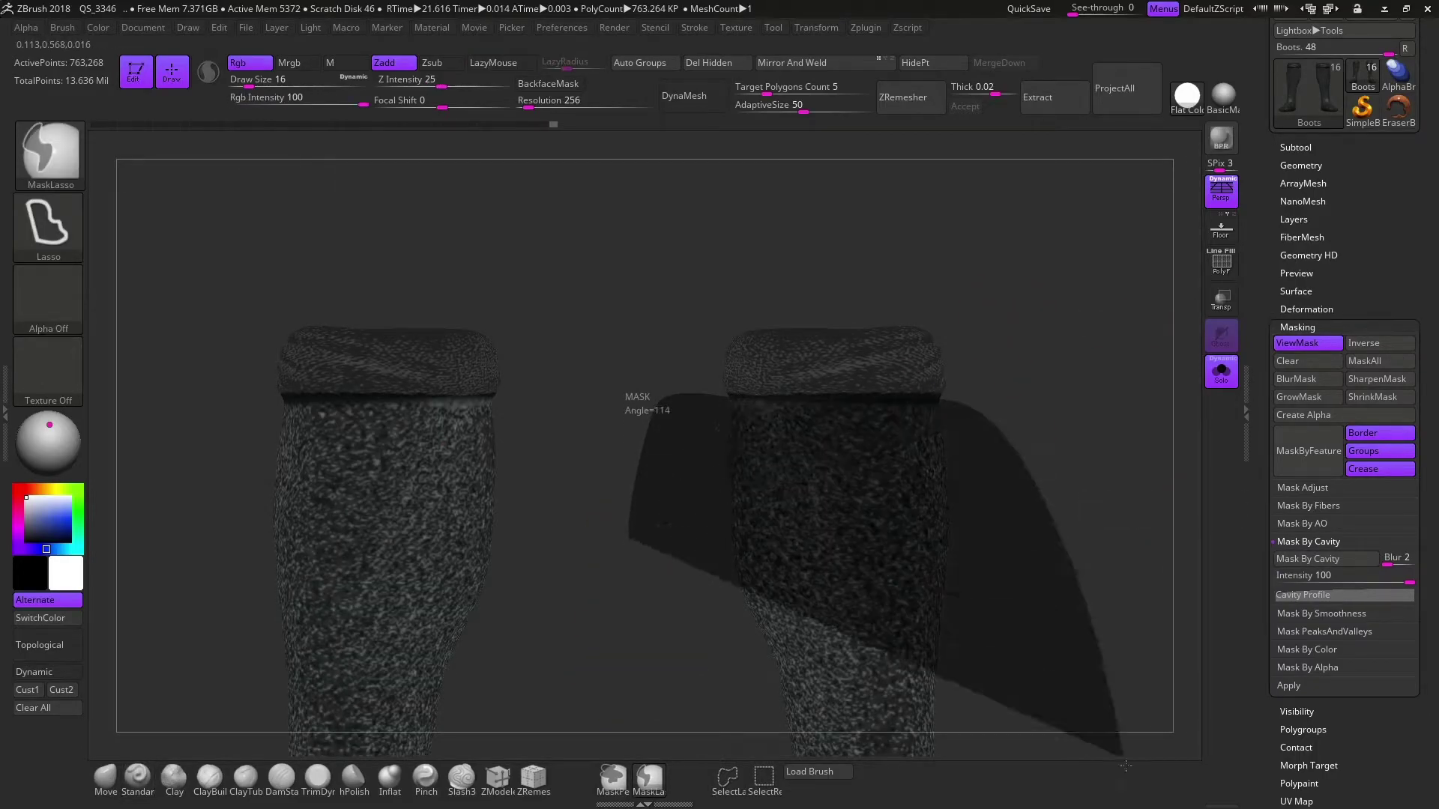
{"action": "key", "text": "ctrl+h"}
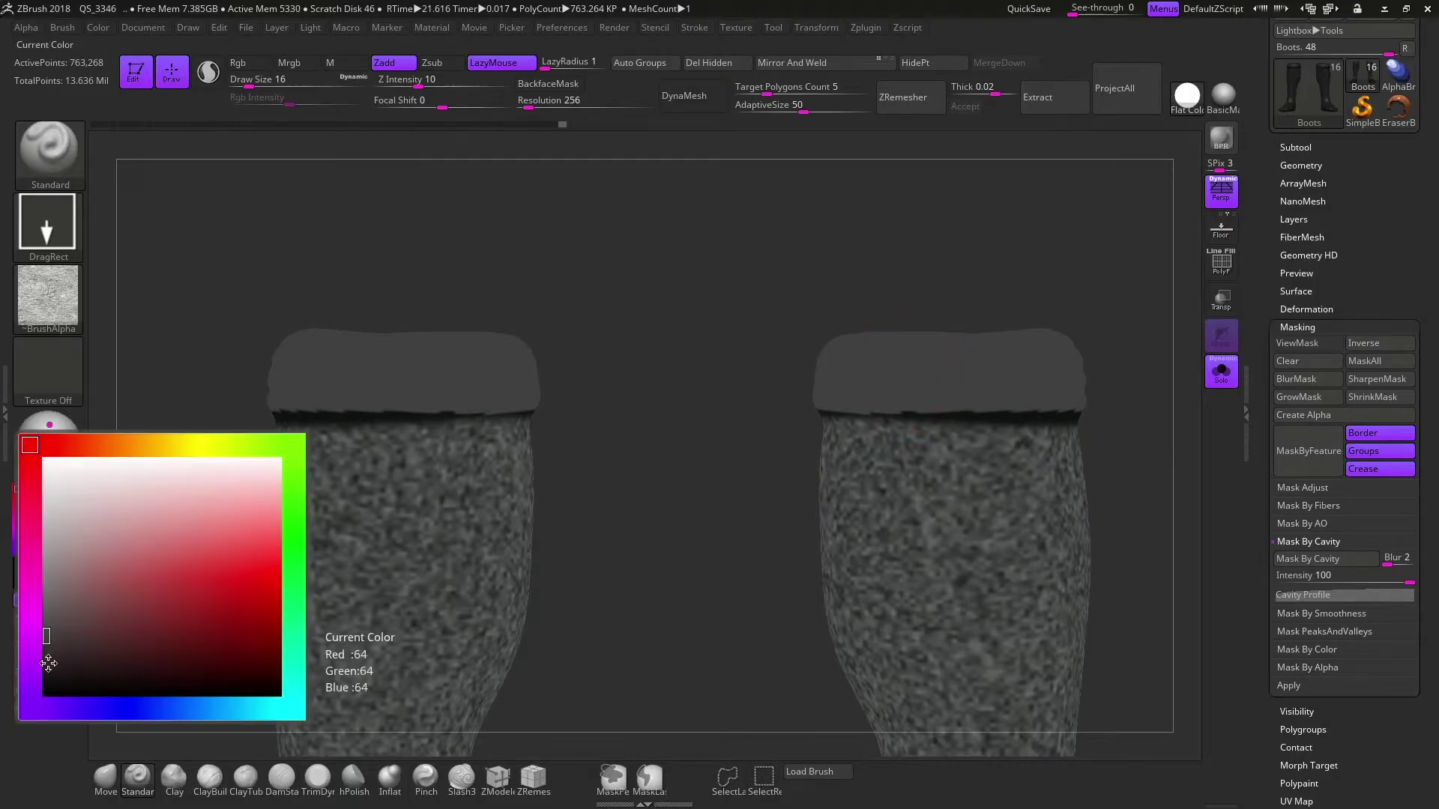
Enable Rgb colour painting and choose the Alpha 08 speckle alpha
{"action": "left_click", "coordinate": [244, 63]}
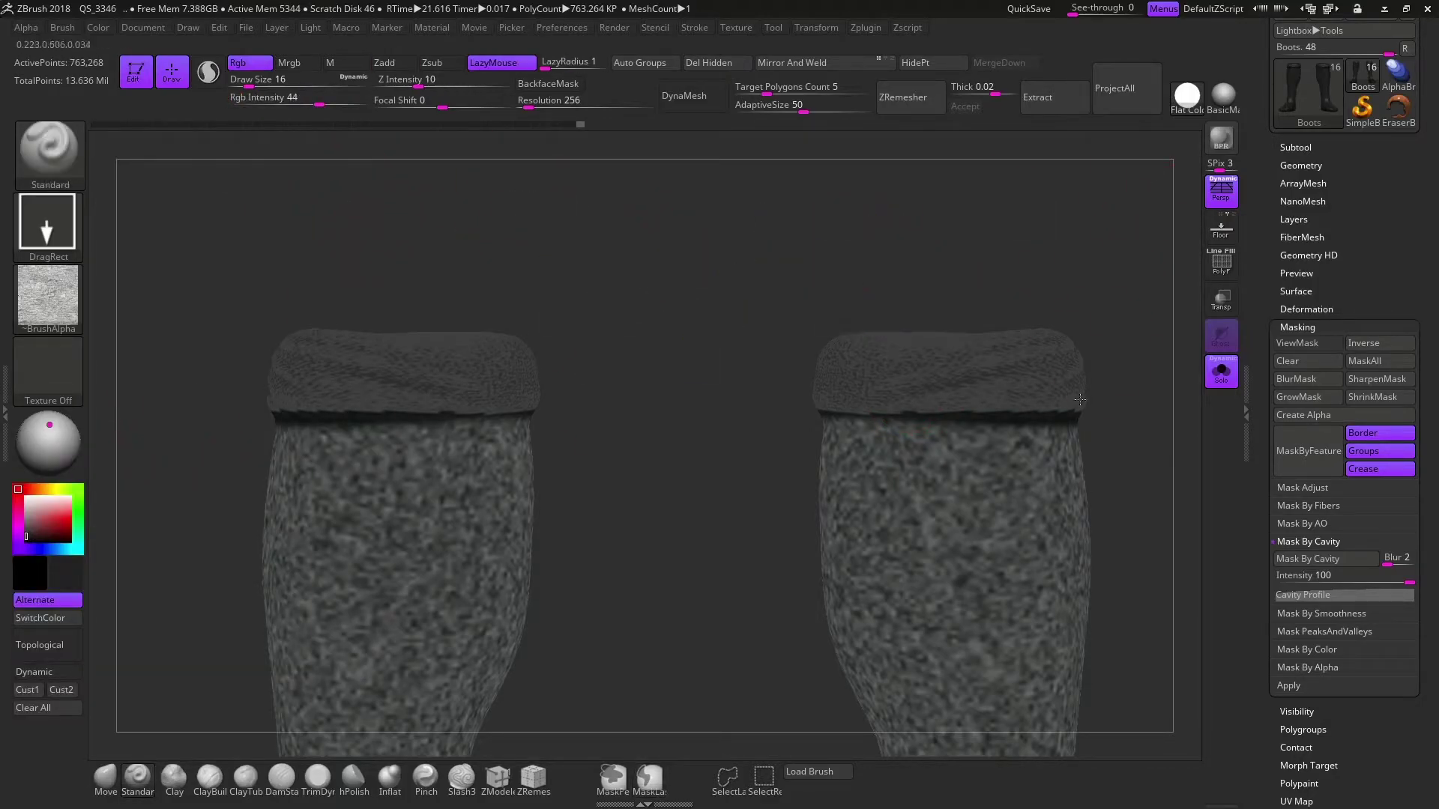
{"action": "left_click", "coordinate": [1381, 349]}
{"action": "key", "text": "ctrl+h"}
{"action": "left_click_drag", "start_coordinate": [1146, 594], "coordinate": [1046, 464]}
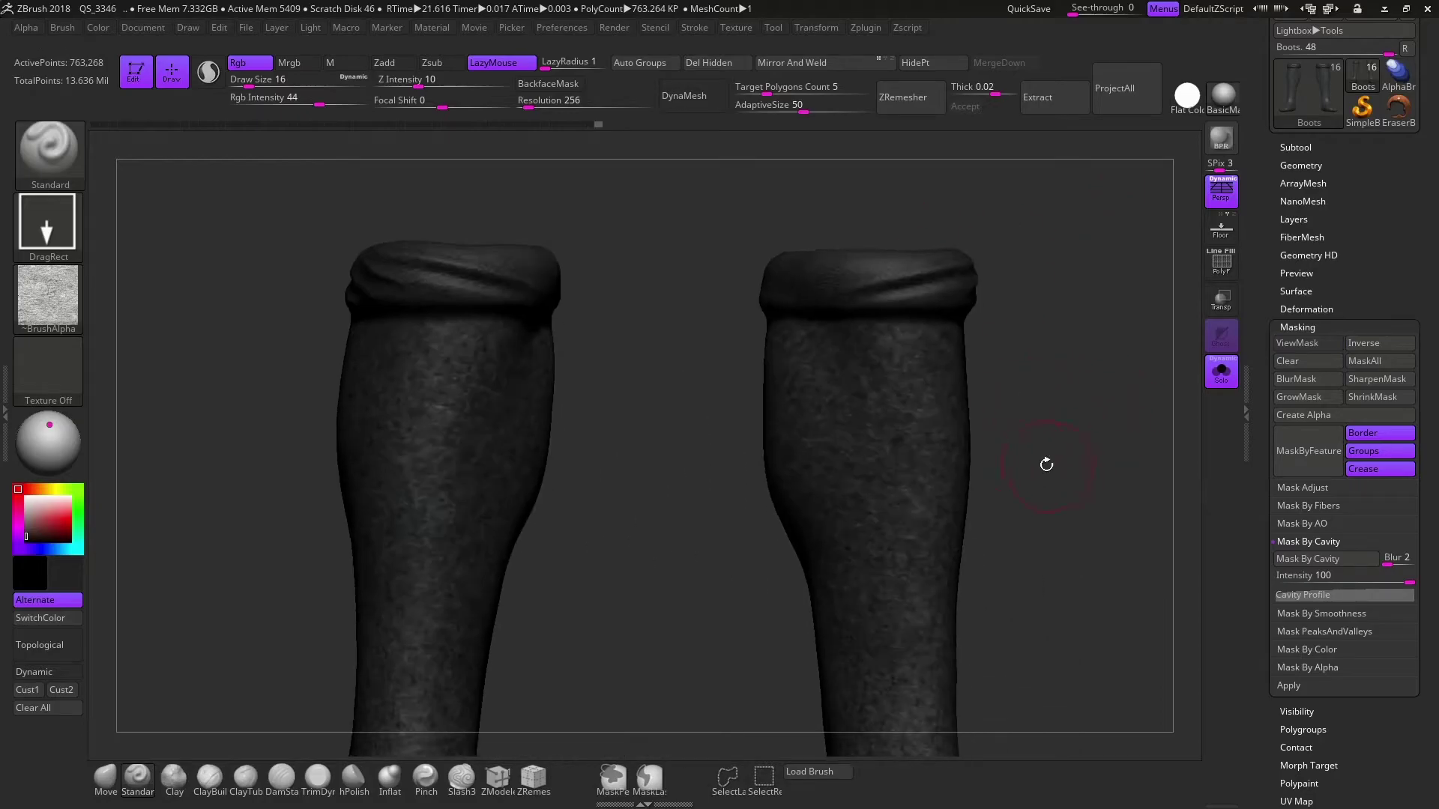
{"action": "left_click", "coordinate": [48, 296]}
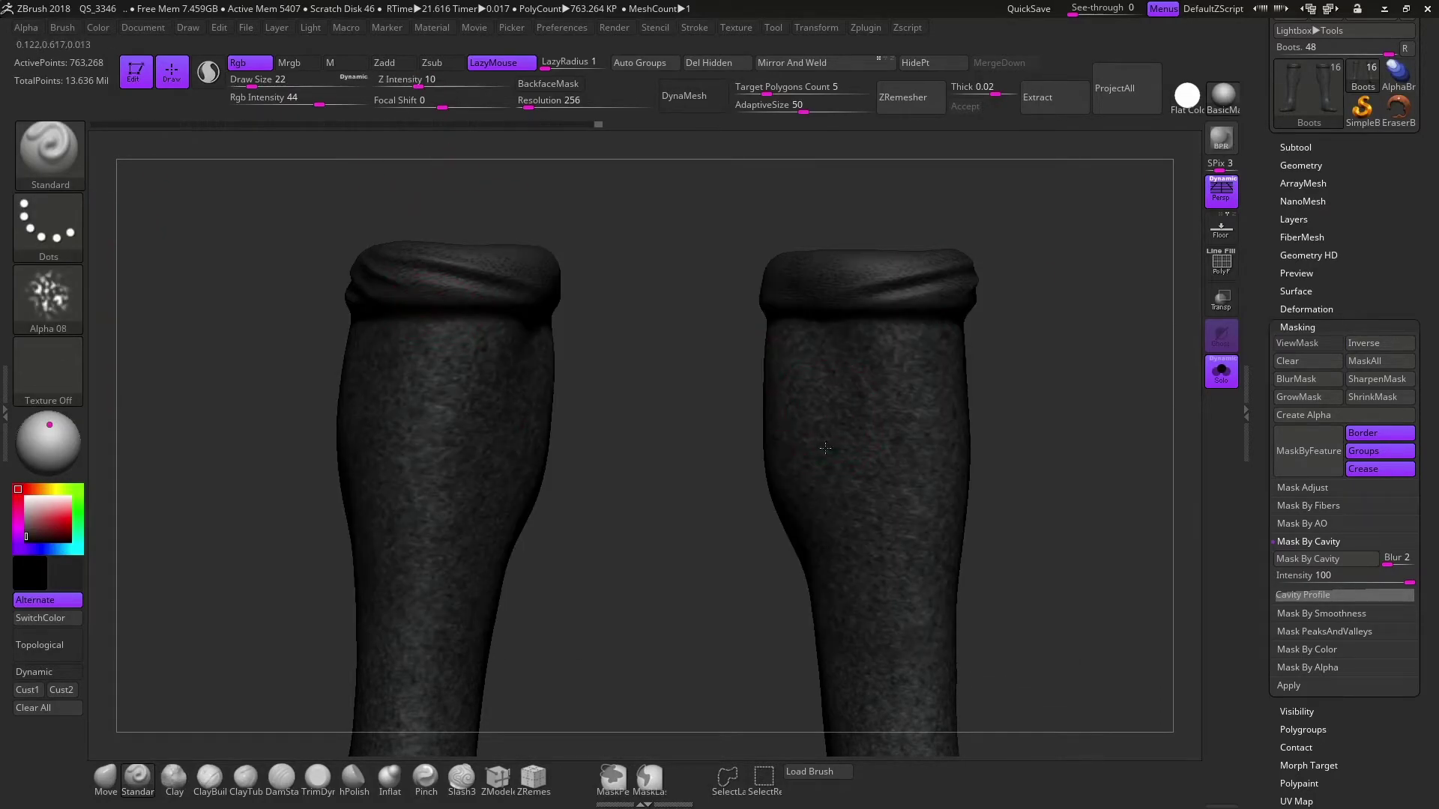
{"action": "mouse_move", "coordinate": [825, 448]}
{"action": "right_mouse_down"}
{"action": "mouse_move", "coordinate": [963, 434]}
{"action": "mouse_move", "coordinate": [522, 478]}
{"action": "right_mouse_up"}
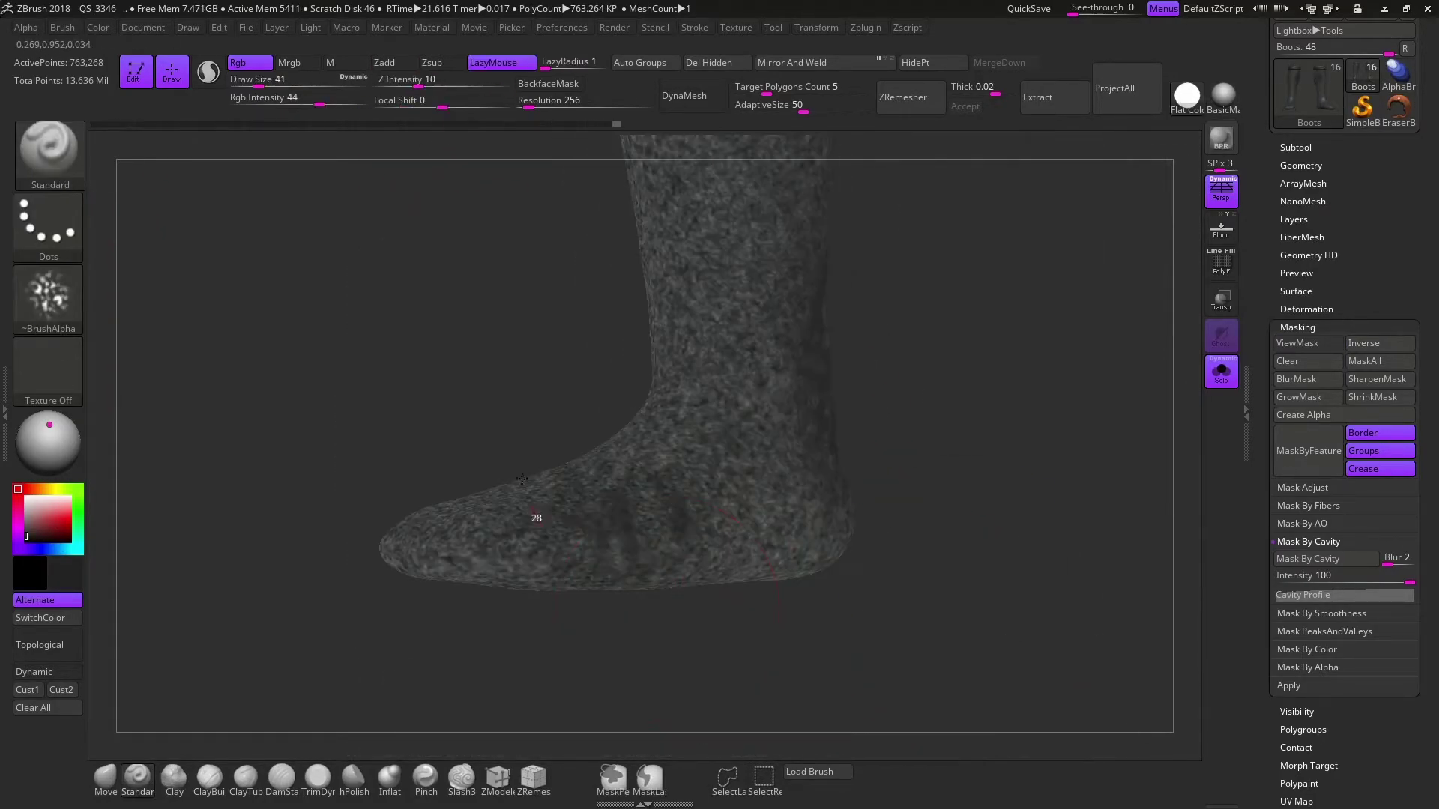
Spray dark near-black colour onto the boot with the Color Spray stroke
{"action": "left_click", "coordinate": [48, 225]}
{"action": "left_click", "coordinate": [48, 225]}
{"action": "left_click", "coordinate": [522, 245]}
{"action": "left_click_drag", "start_coordinate": [675, 449], "coordinate": [460, 430]}
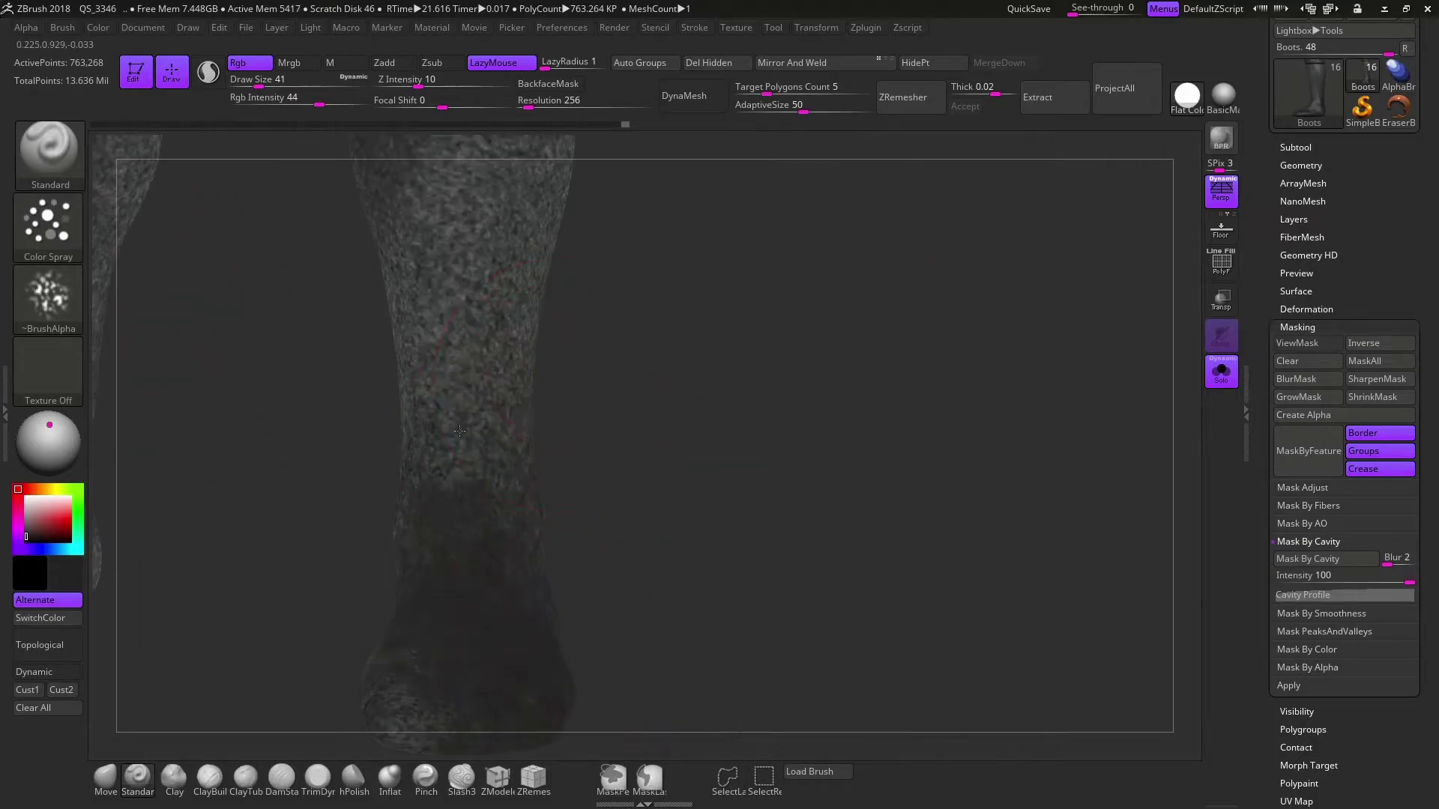
{"action": "mouse_move", "coordinate": [460, 431]}
{"action": "right_mouse_down"}
{"action": "mouse_move", "coordinate": [976, 553]}
{"action": "mouse_move", "coordinate": [658, 368]}
{"action": "mouse_move", "coordinate": [932, 363]}
{"action": "mouse_move", "coordinate": [512, 378]}
{"action": "mouse_move", "coordinate": [894, 480]}
{"action": "mouse_move", "coordinate": [745, 379]}
{"action": "mouse_move", "coordinate": [831, 320]}
{"action": "mouse_move", "coordinate": [963, 273]}
{"action": "mouse_move", "coordinate": [739, 321]}
{"action": "mouse_move", "coordinate": [824, 337]}
{"action": "right_mouse_up"}
Grow the mask to fill the boot and bring the whole character back into view
{"action": "key", "text": "ctrl+h"}
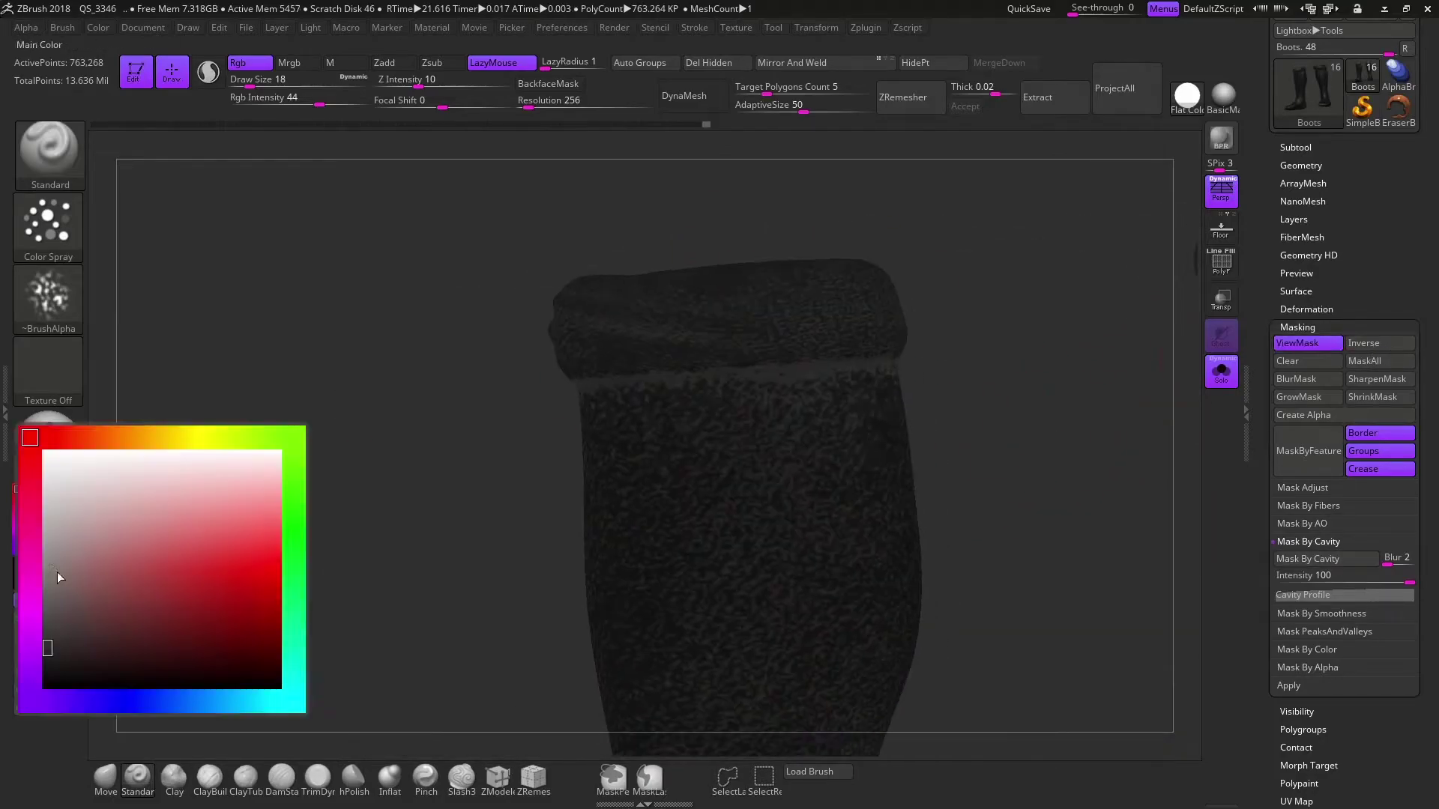
{"action": "key", "text": "ctrl+h"}
{"action": "mouse_move", "coordinate": [367, 334]}
{"action": "right_mouse_down"}
{"action": "mouse_move", "coordinate": [1056, 309]}
{"action": "mouse_move", "coordinate": [797, 330]}
{"action": "mouse_move", "coordinate": [861, 338]}
{"action": "right_mouse_up"}
{"action": "key", "text": "ctrl+h"}
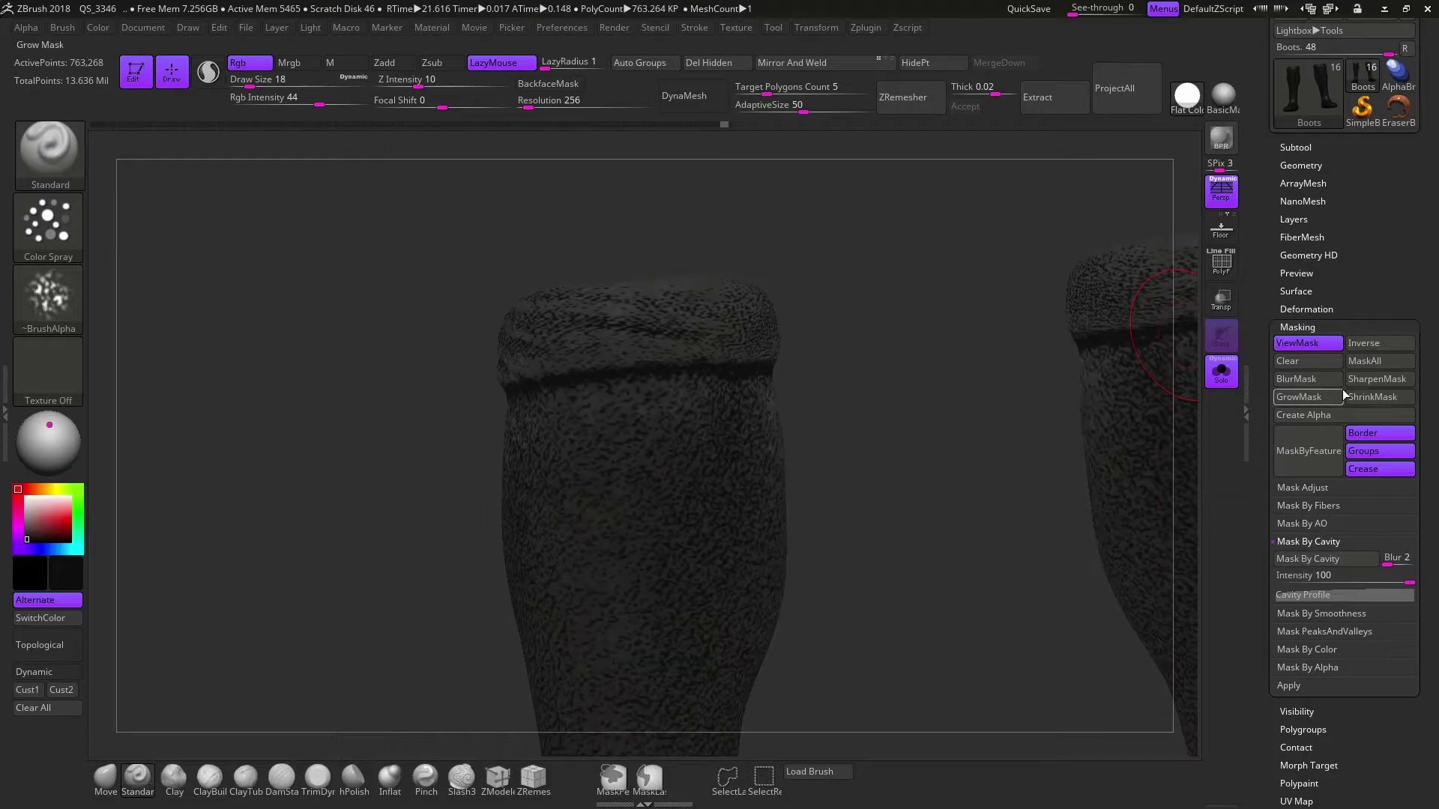
{"action": "left_click", "coordinate": [1343, 396]}
{"action": "key", "text": "ctrl+h"}
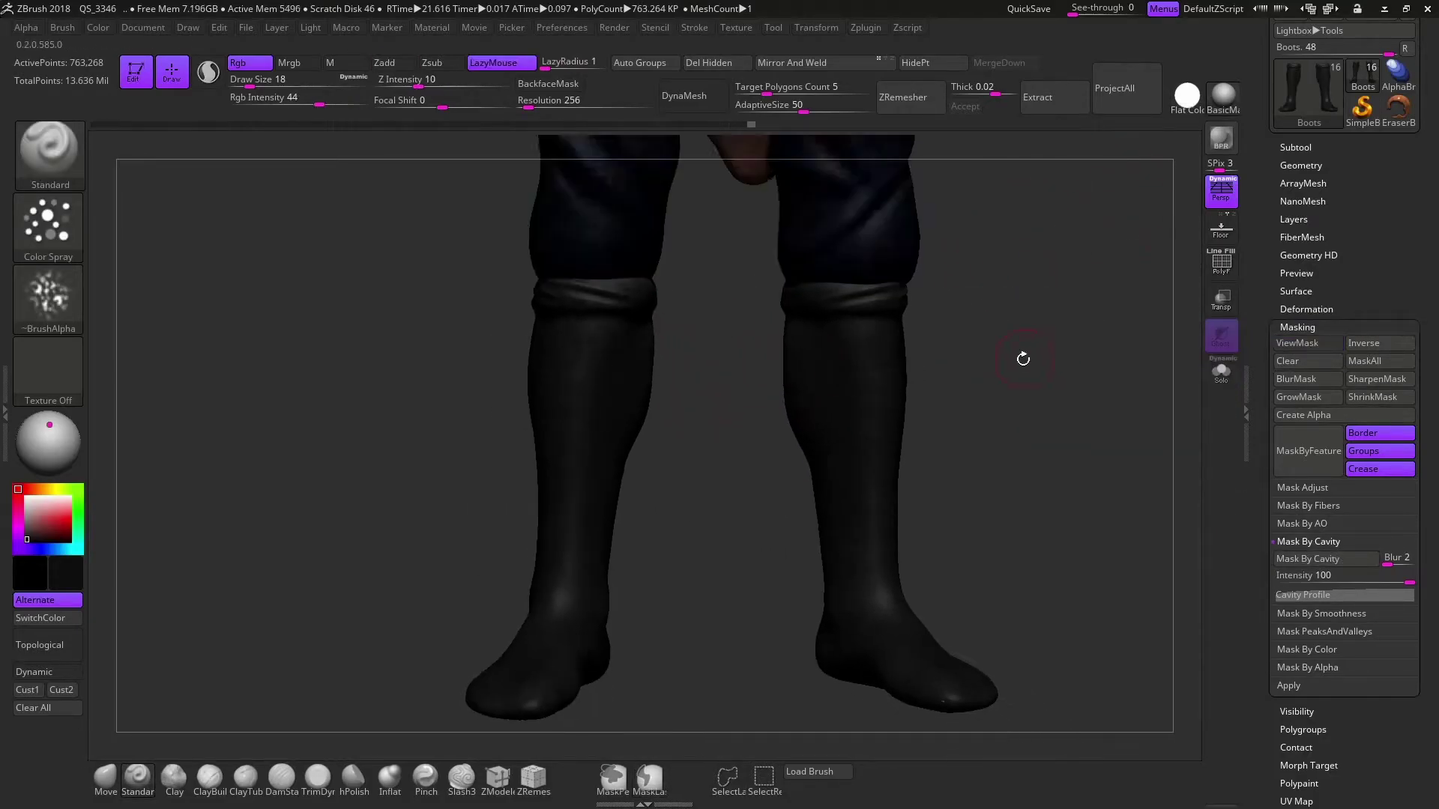
Select the bare body subtool, zoom onto the torso and isolate it with Solo
{"action": "mouse_move", "coordinate": [867, 398]}
{"action": "right_mouse_down", "text": "alt"}
{"action": "mouse_move", "coordinate": [860, 524]}
{"action": "mouse_move", "coordinate": [970, 441]}
{"action": "mouse_move", "coordinate": [952, 312]}
{"action": "mouse_move", "coordinate": [1005, 329]}
{"action": "mouse_move", "coordinate": [1092, 200]}
{"action": "mouse_move", "coordinate": [893, 460]}
{"action": "mouse_move", "coordinate": [935, 507]}
{"action": "mouse_move", "coordinate": [877, 504]}
{"action": "mouse_move", "coordinate": [893, 537]}
{"action": "right_mouse_up", "text": "alt"}
{"action": "left_click", "coordinate": [1296, 147]}
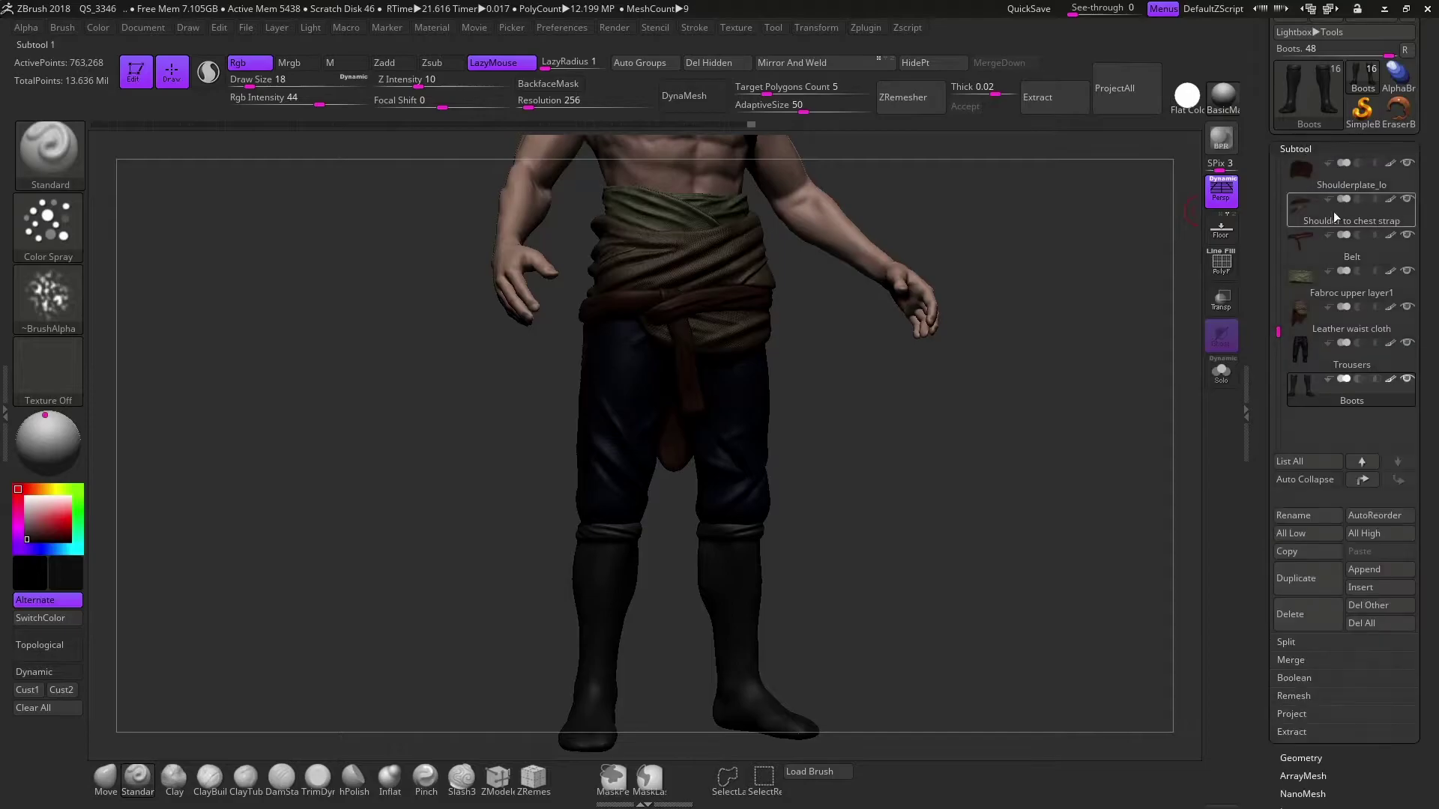
{"action": "left_click", "coordinate": [1408, 198]}
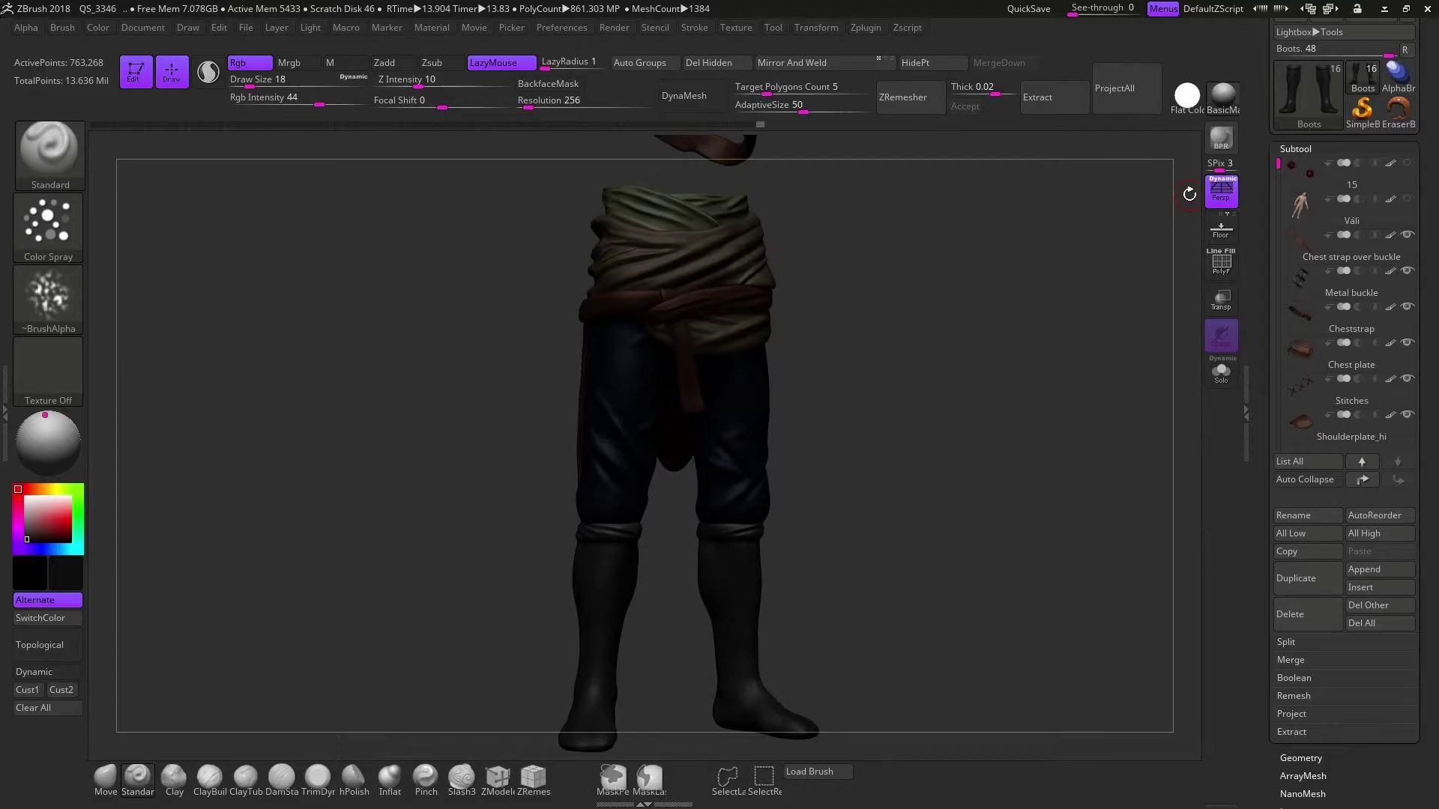
{"action": "right_click_drag", "start_coordinate": [1190, 194], "coordinate": [1169, 315], "text": "alt"}
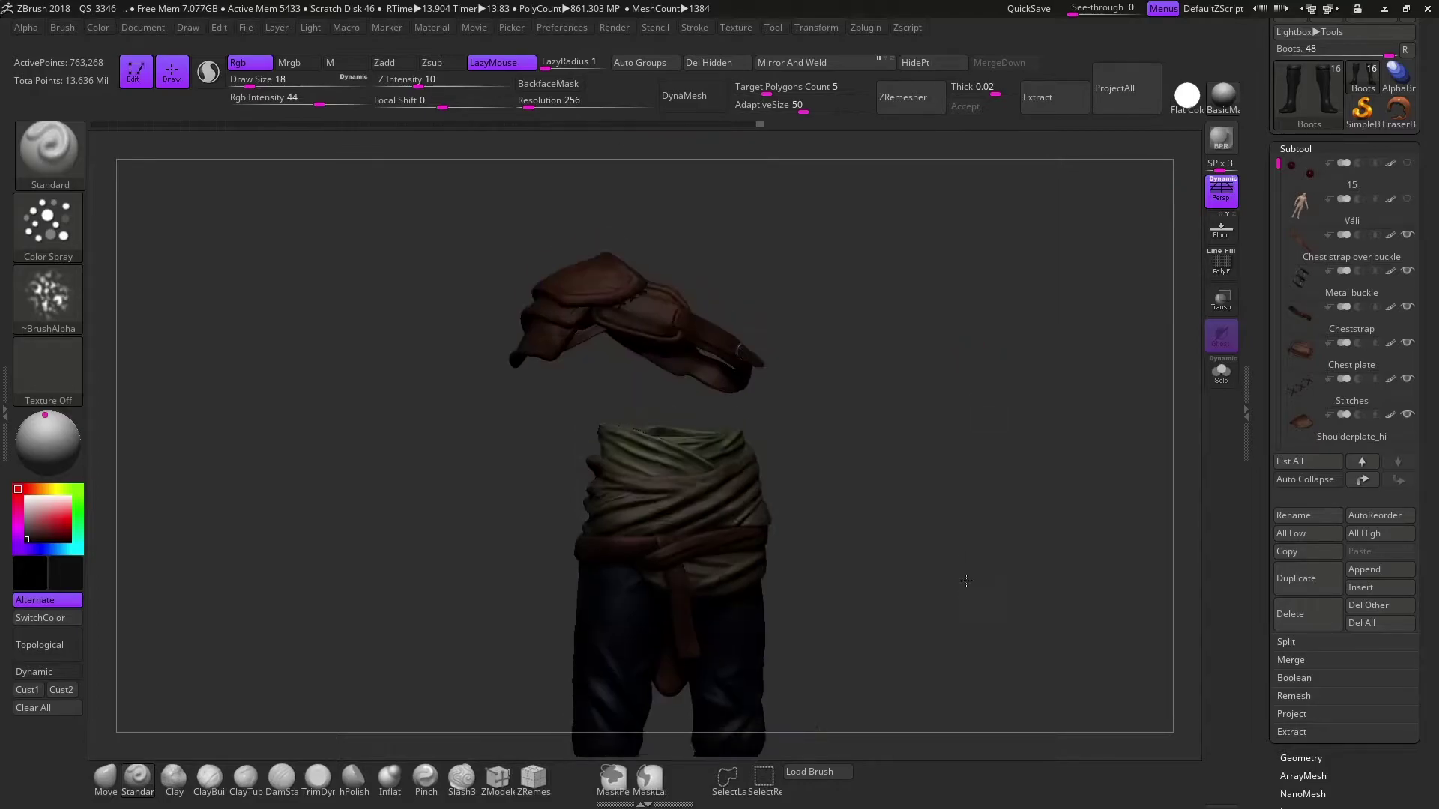
{"action": "left_click", "coordinate": [1407, 199]}
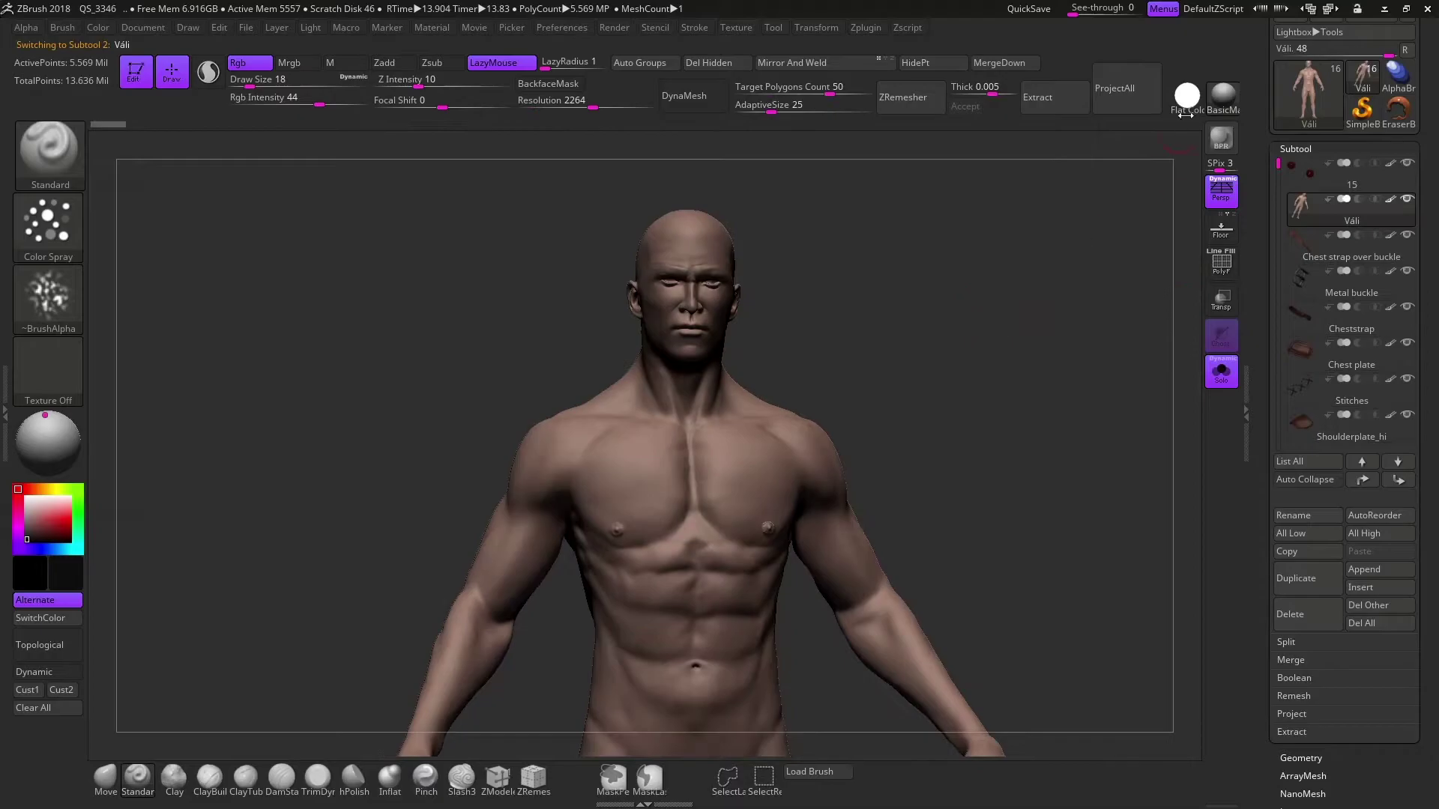
{"action": "right_click_drag", "start_coordinate": [1044, 334], "coordinate": [1104, 180], "text": "alt"}
{"action": "left_click", "coordinate": [1221, 371]}
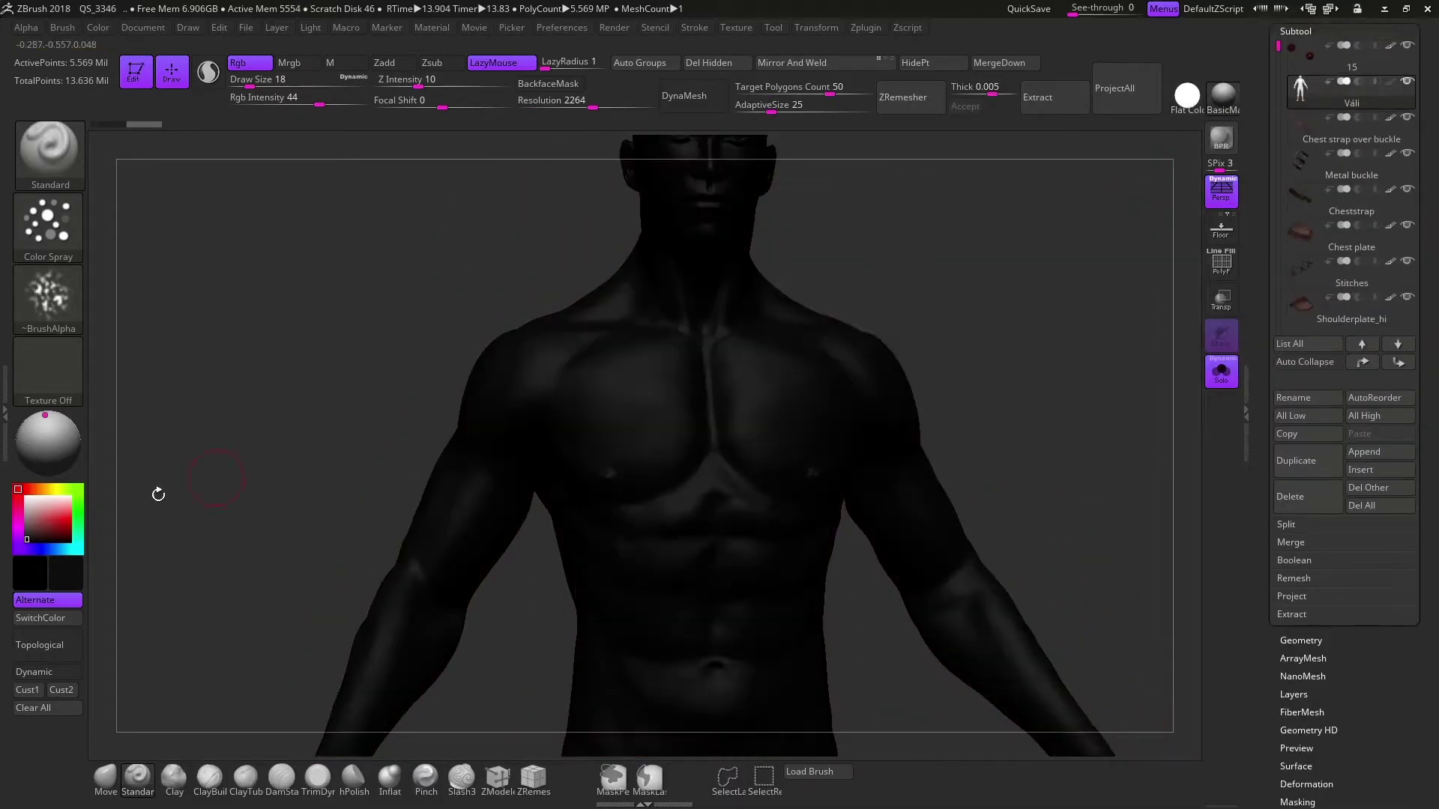
Set the DragRect stroke and import the chest skin - psd alpha
{"action": "left_click", "coordinate": [48, 224]}
{"action": "left_click", "coordinate": [279, 239]}
{"action": "left_click", "coordinate": [48, 296]}
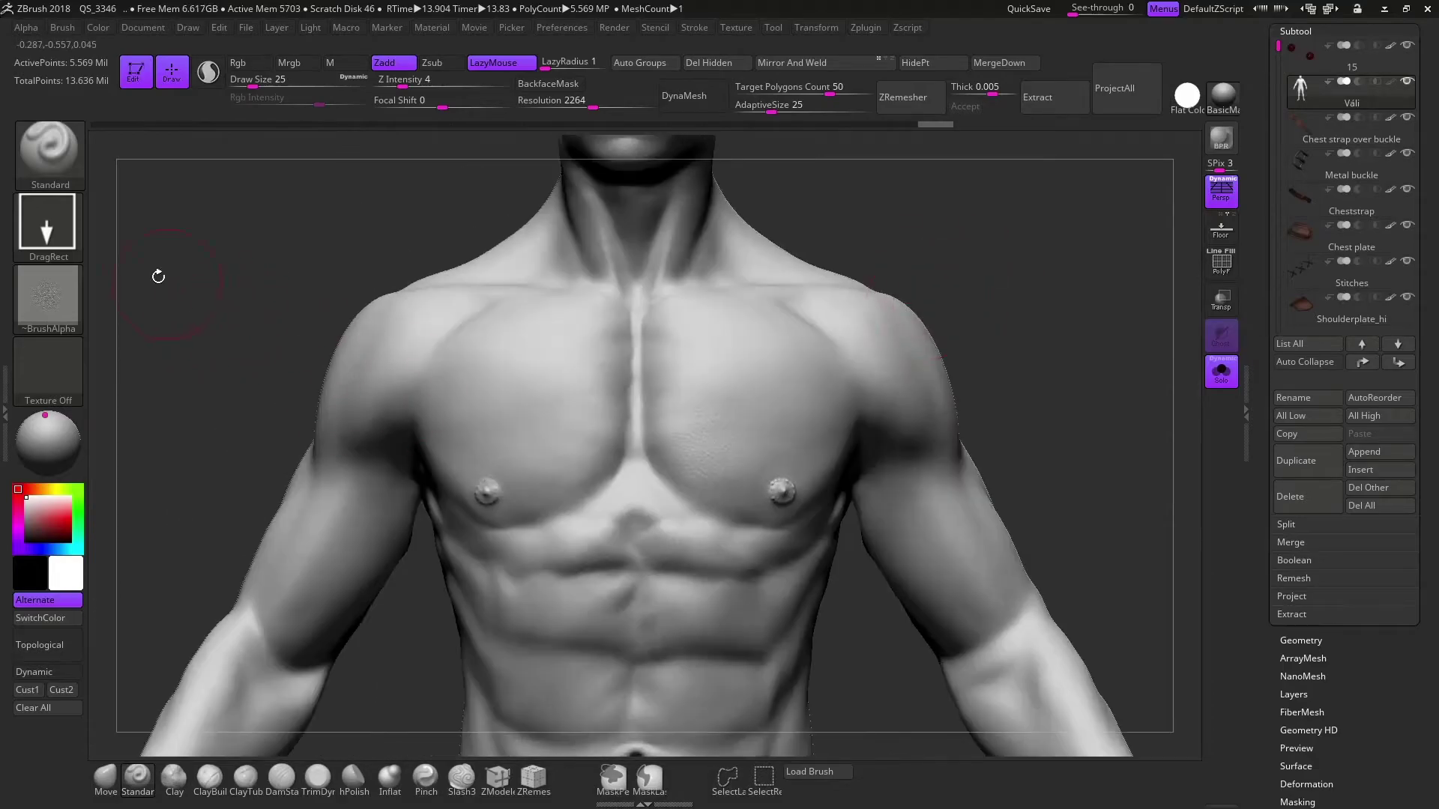
{"action": "left_click", "coordinate": [48, 299]}
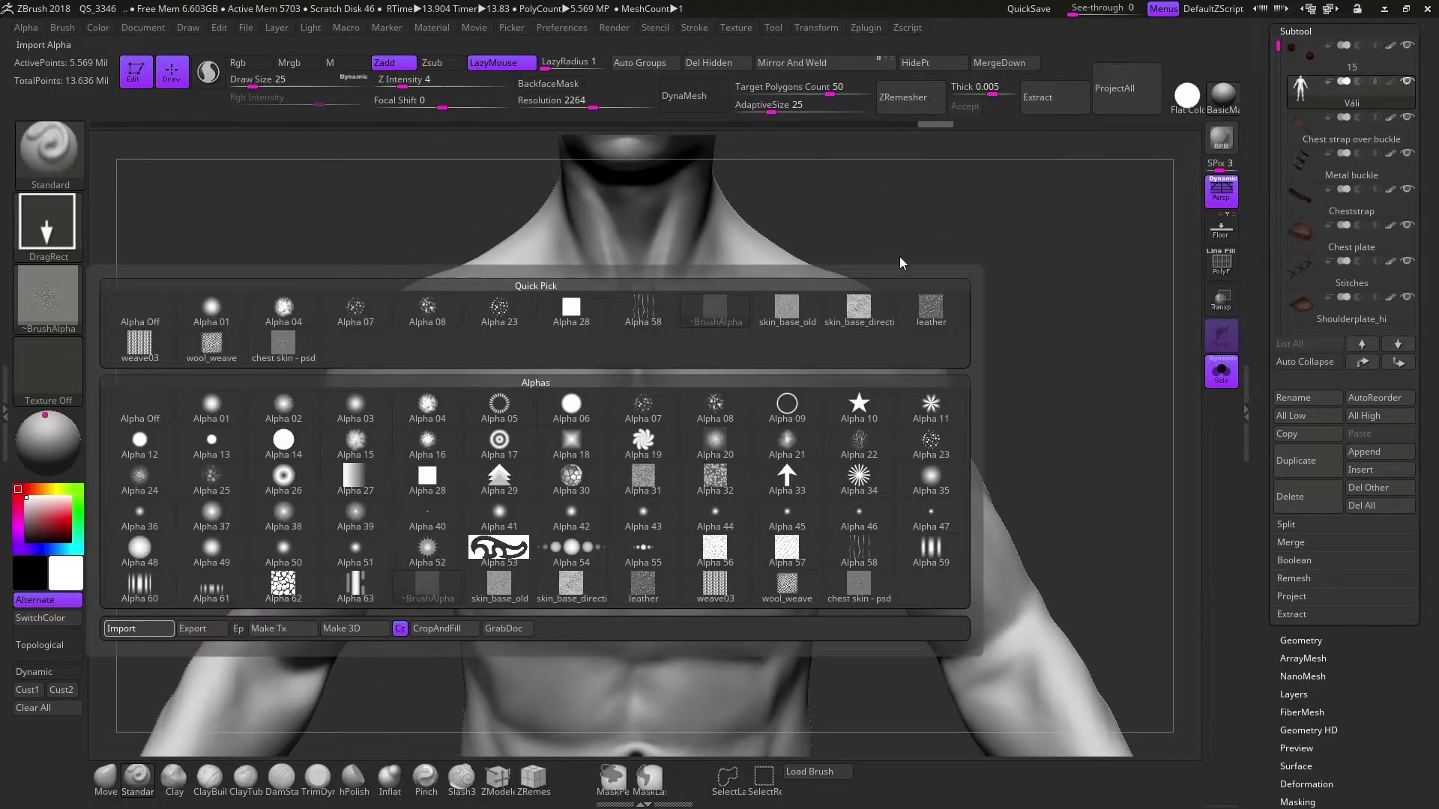
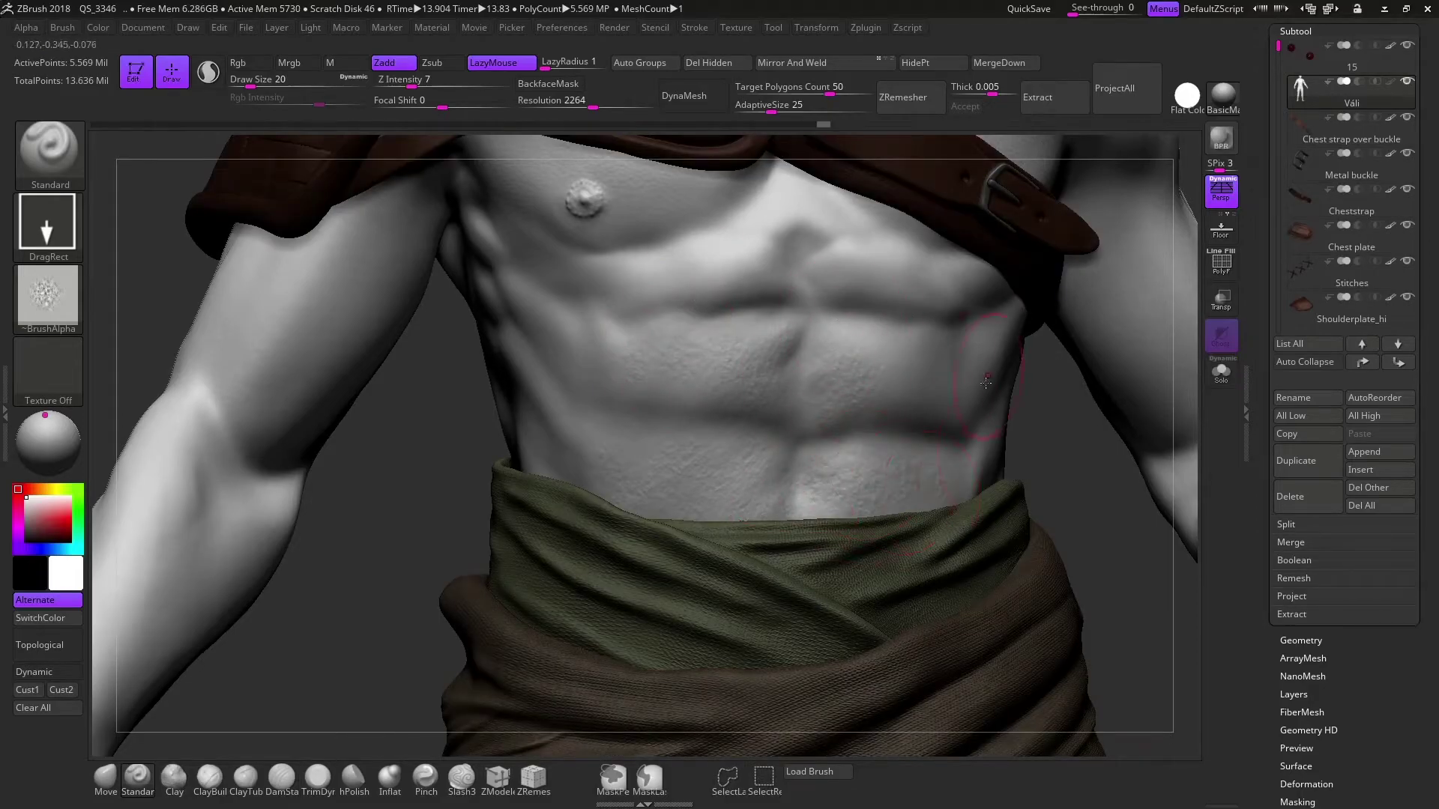
Set the brush alpha to skin 1 - psd with Z Intensity 5
{"action": "left_click", "coordinate": [61, 302]}
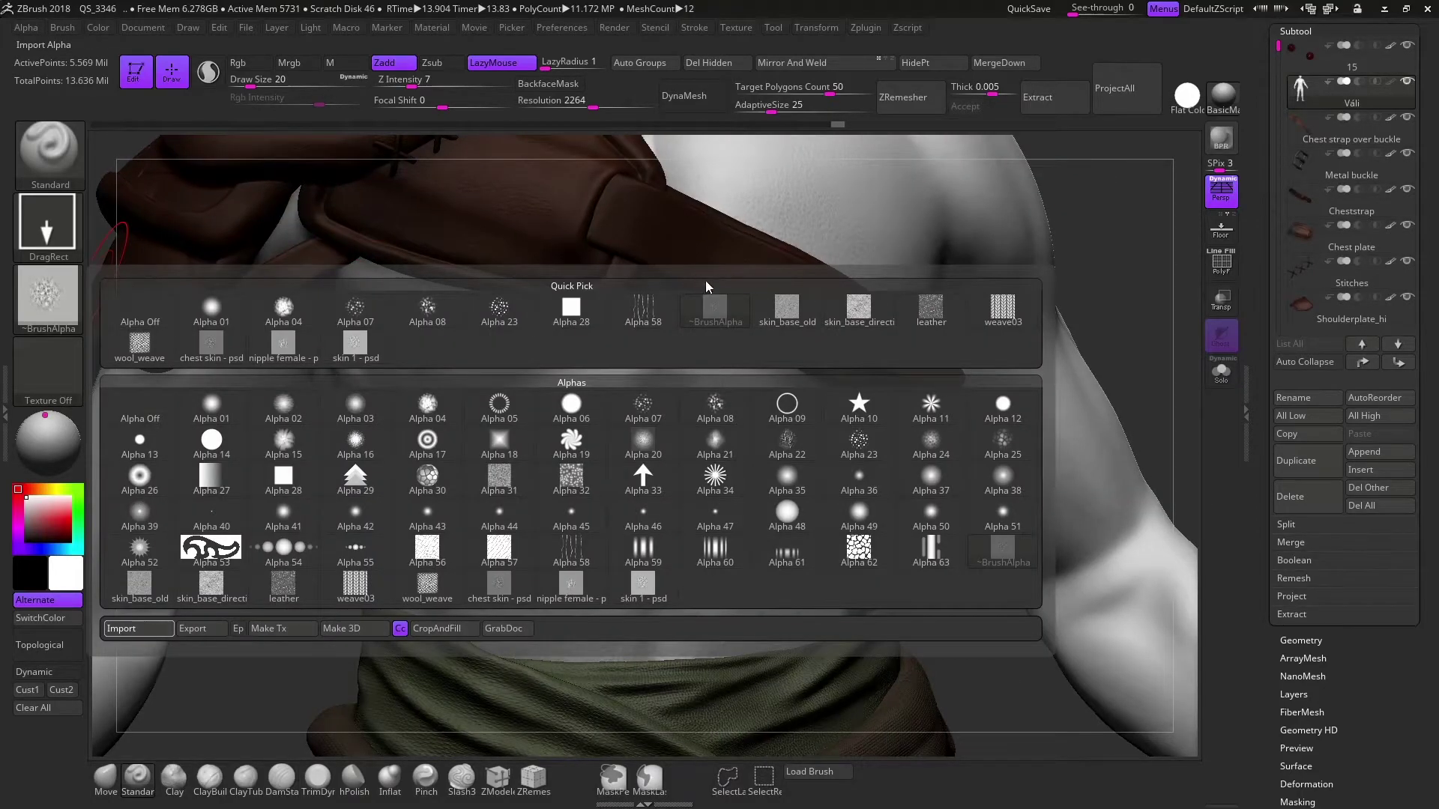
{"action": "left_click", "coordinate": [712, 303]}
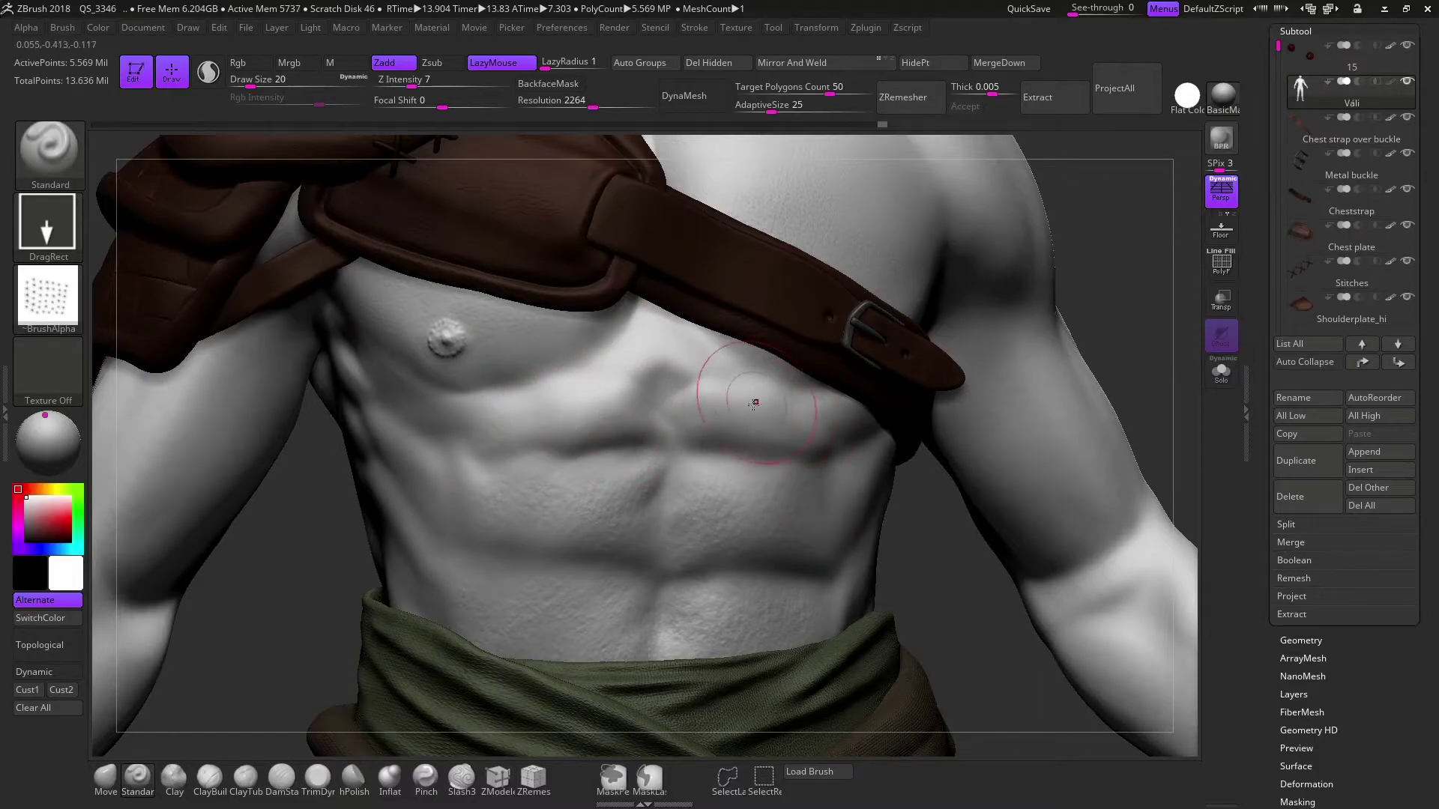
{"action": "left_click", "coordinate": [46, 296]}
{"action": "left_click", "coordinate": [593, 400]}
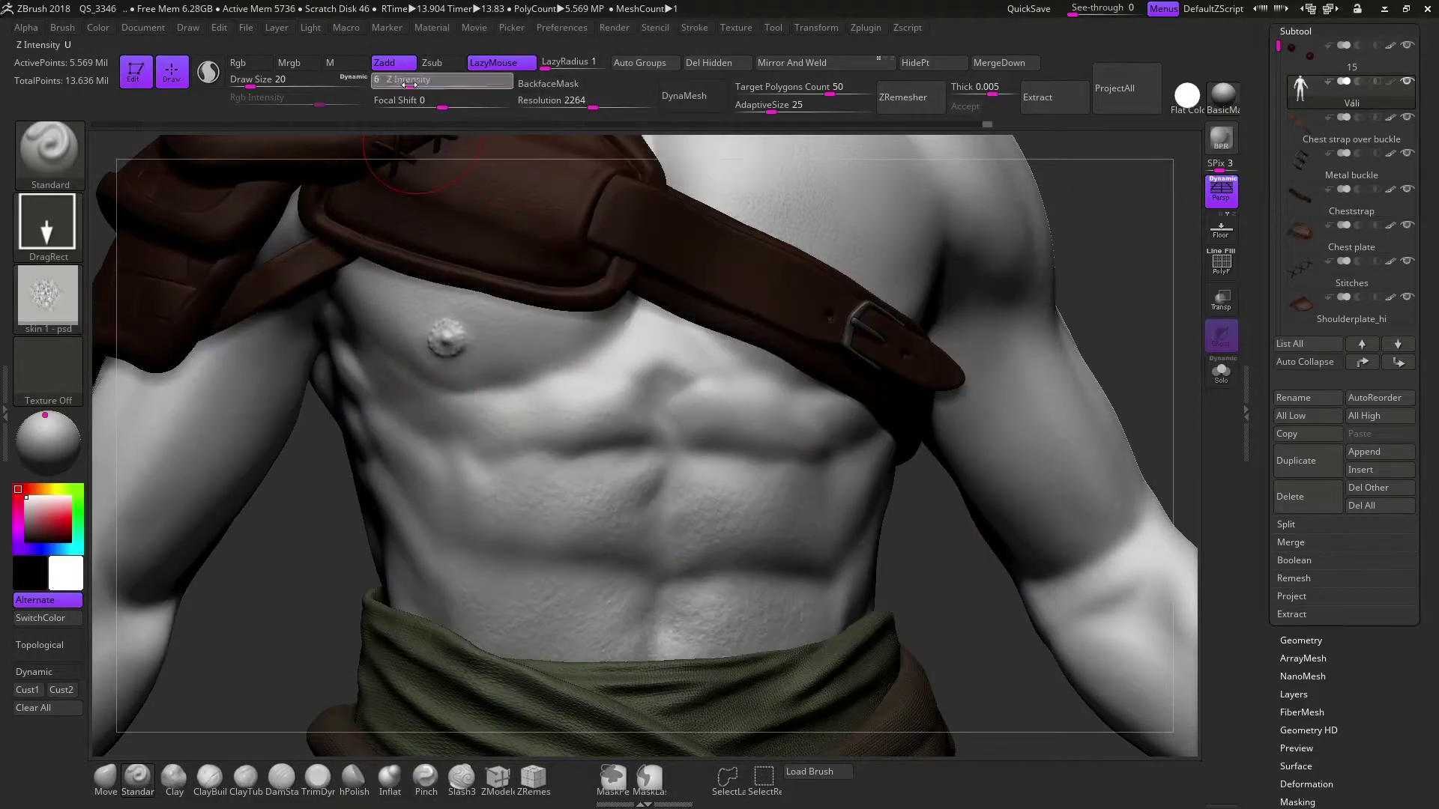
{"action": "type", "text": "5"}
{"action": "key", "text": "Return"}
Stamp skin texture over the chest and abdomen from several angles
{"action": "right_click_drag", "start_coordinate": [761, 506], "coordinate": [810, 427]}
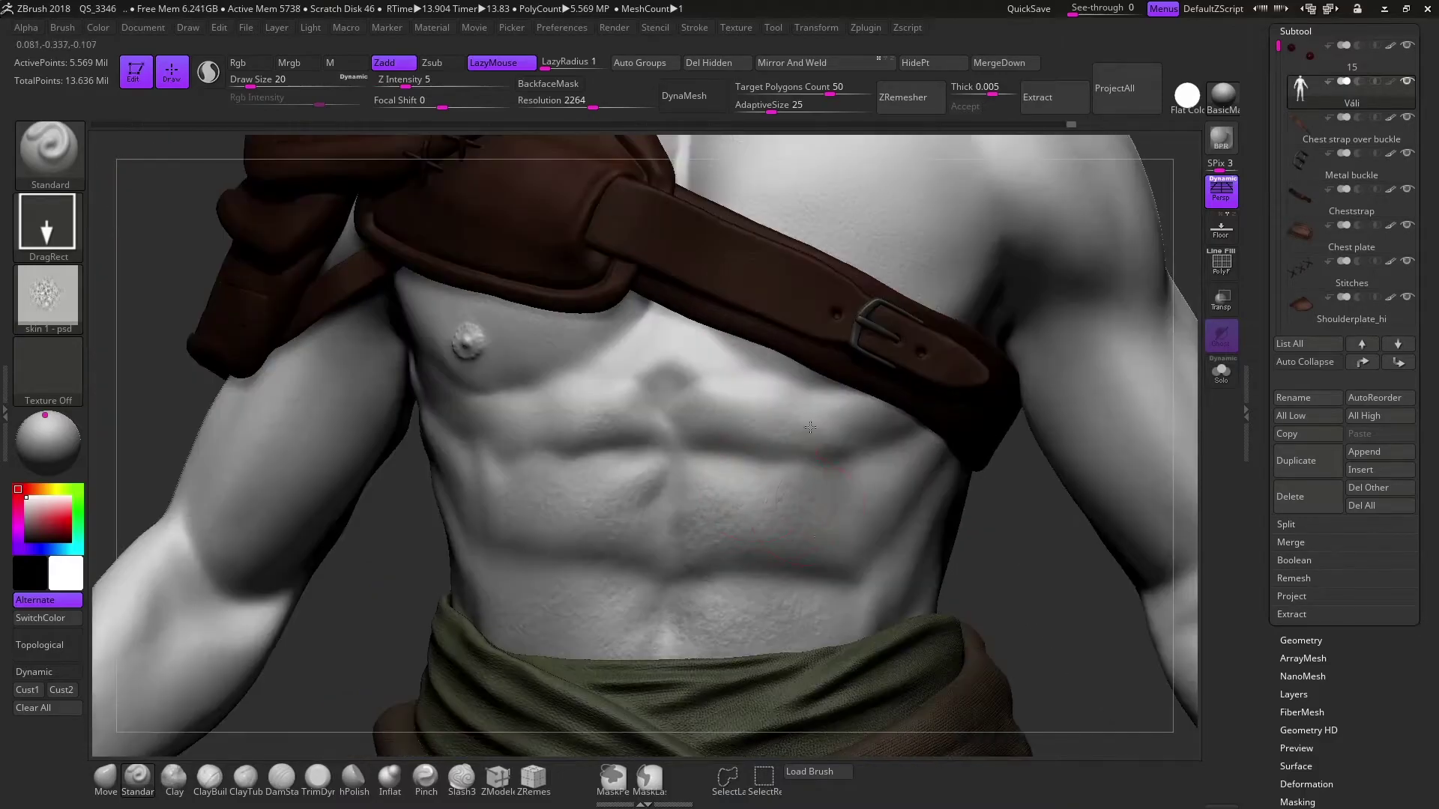
{"action": "right_click_drag", "start_coordinate": [765, 375], "coordinate": [609, 487]}
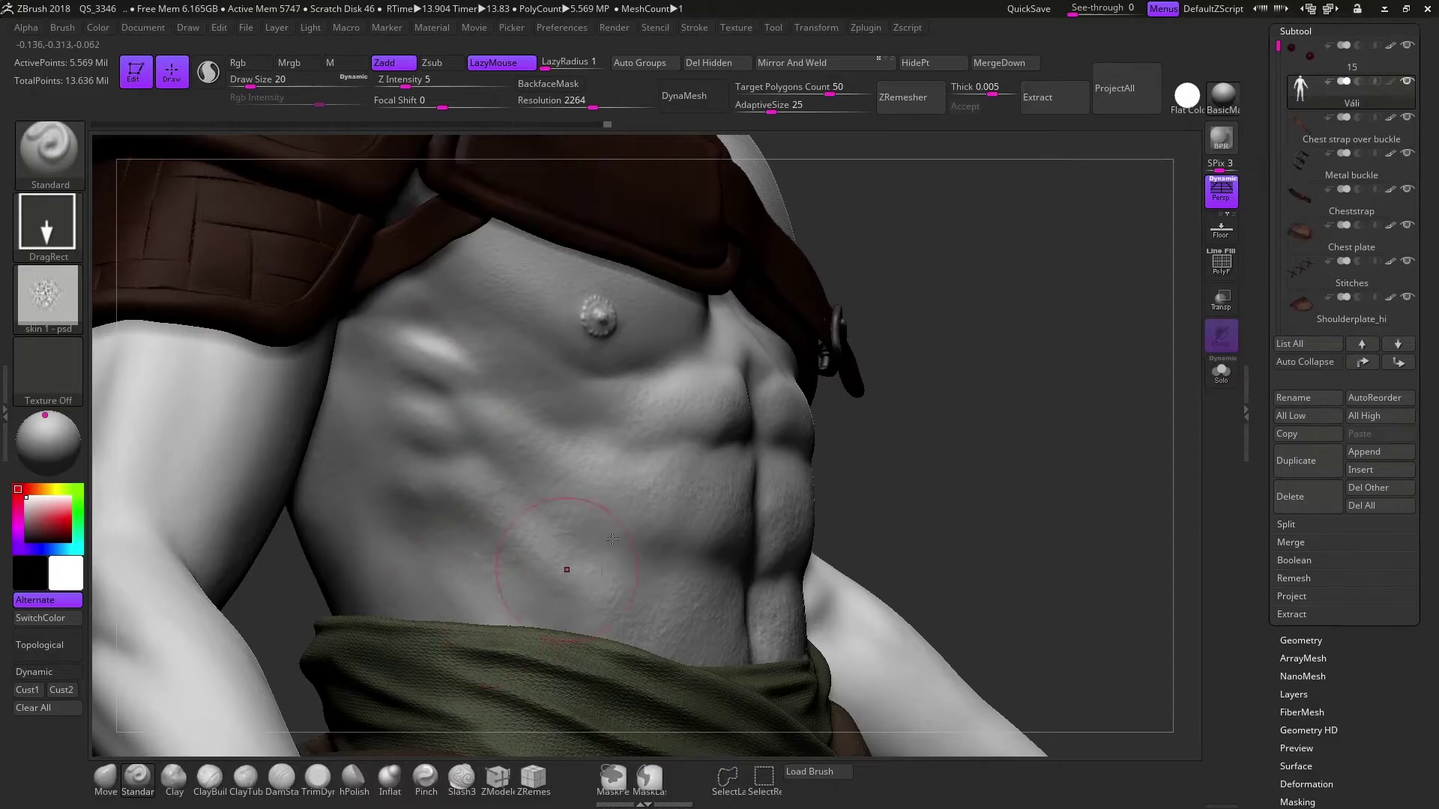
{"action": "right_click_drag", "start_coordinate": [613, 539], "coordinate": [825, 375]}
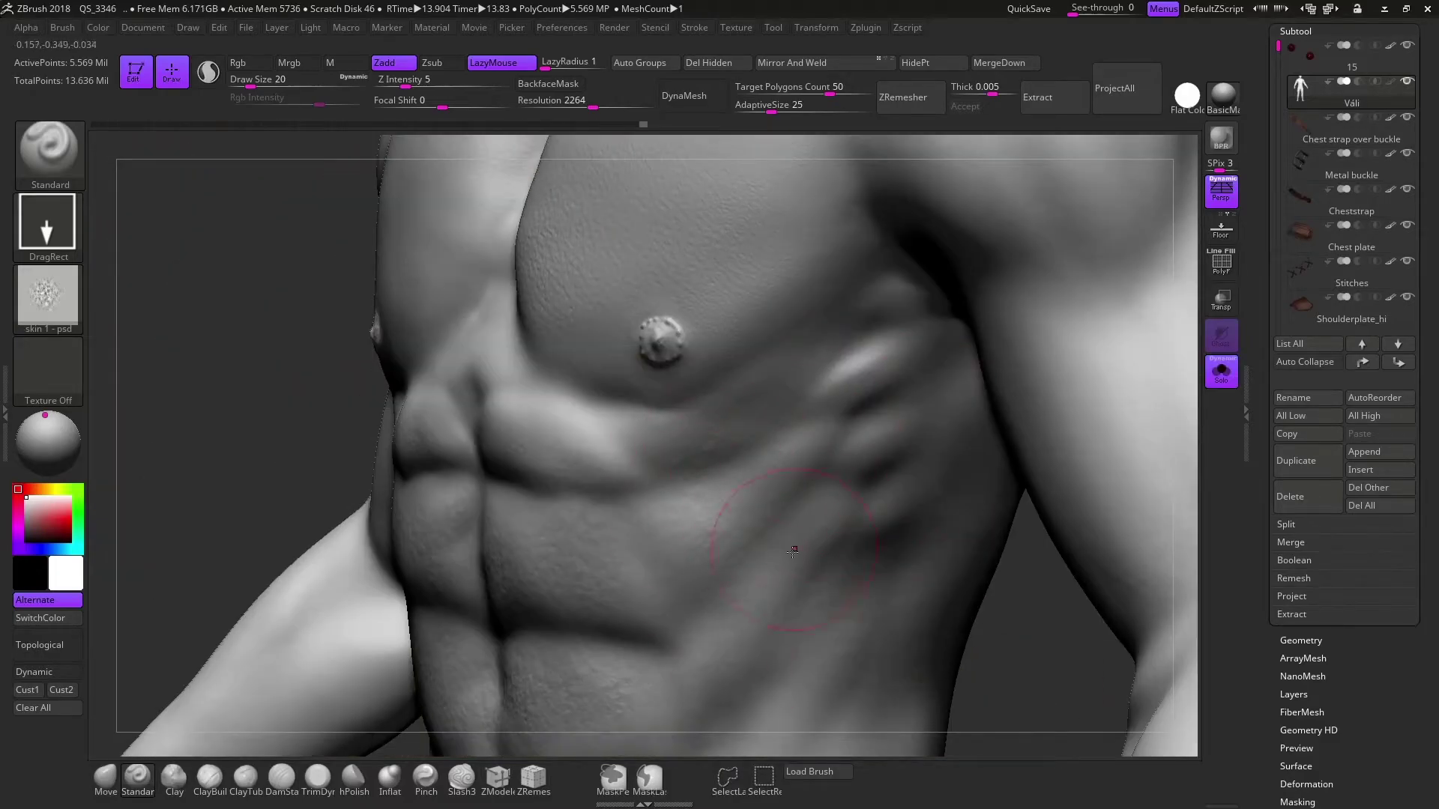
{"action": "right_click_drag", "start_coordinate": [967, 644], "coordinate": [807, 507]}
{"action": "right_click_drag", "start_coordinate": [901, 352], "coordinate": [607, 538]}
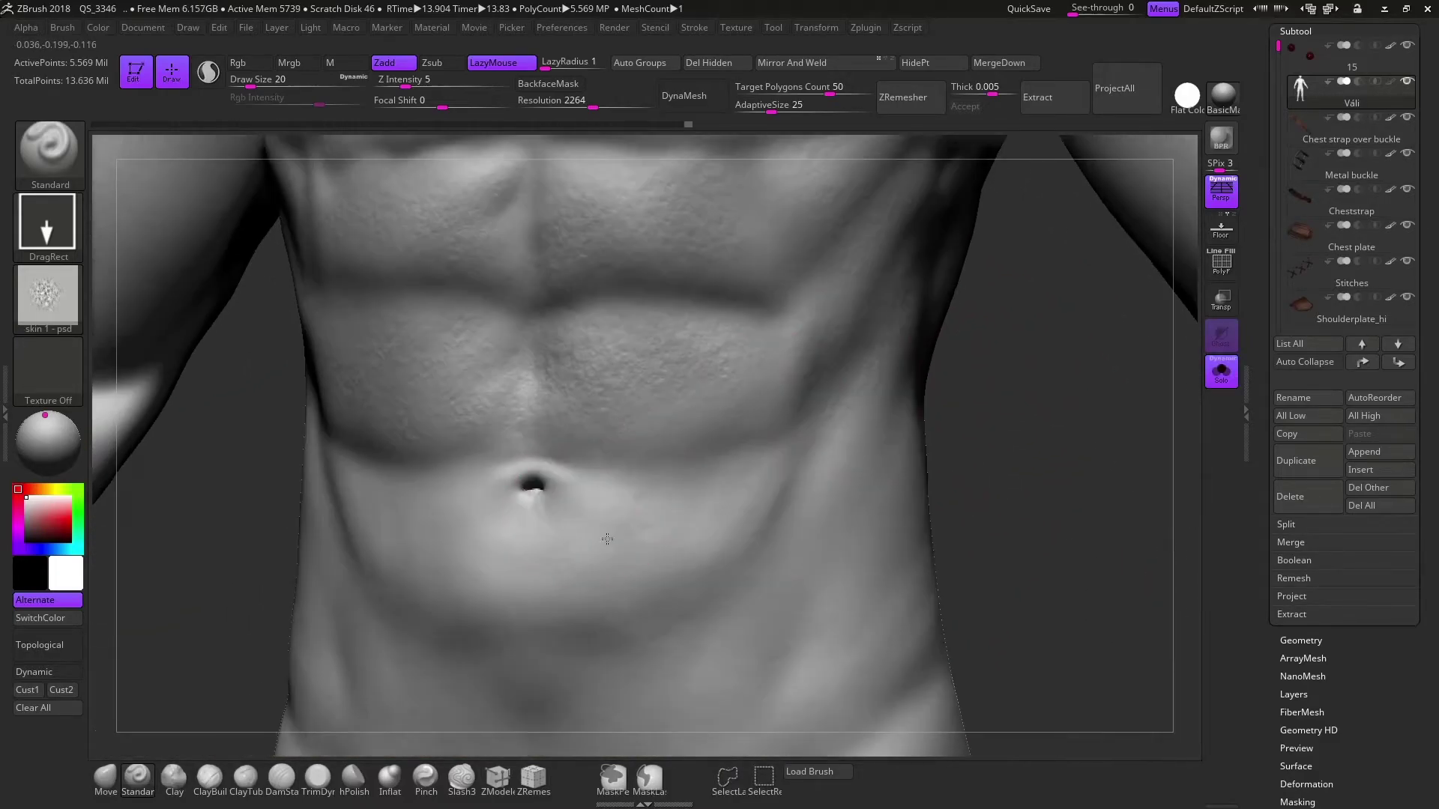
{"action": "right_click_drag", "start_coordinate": [488, 674], "coordinate": [541, 453]}
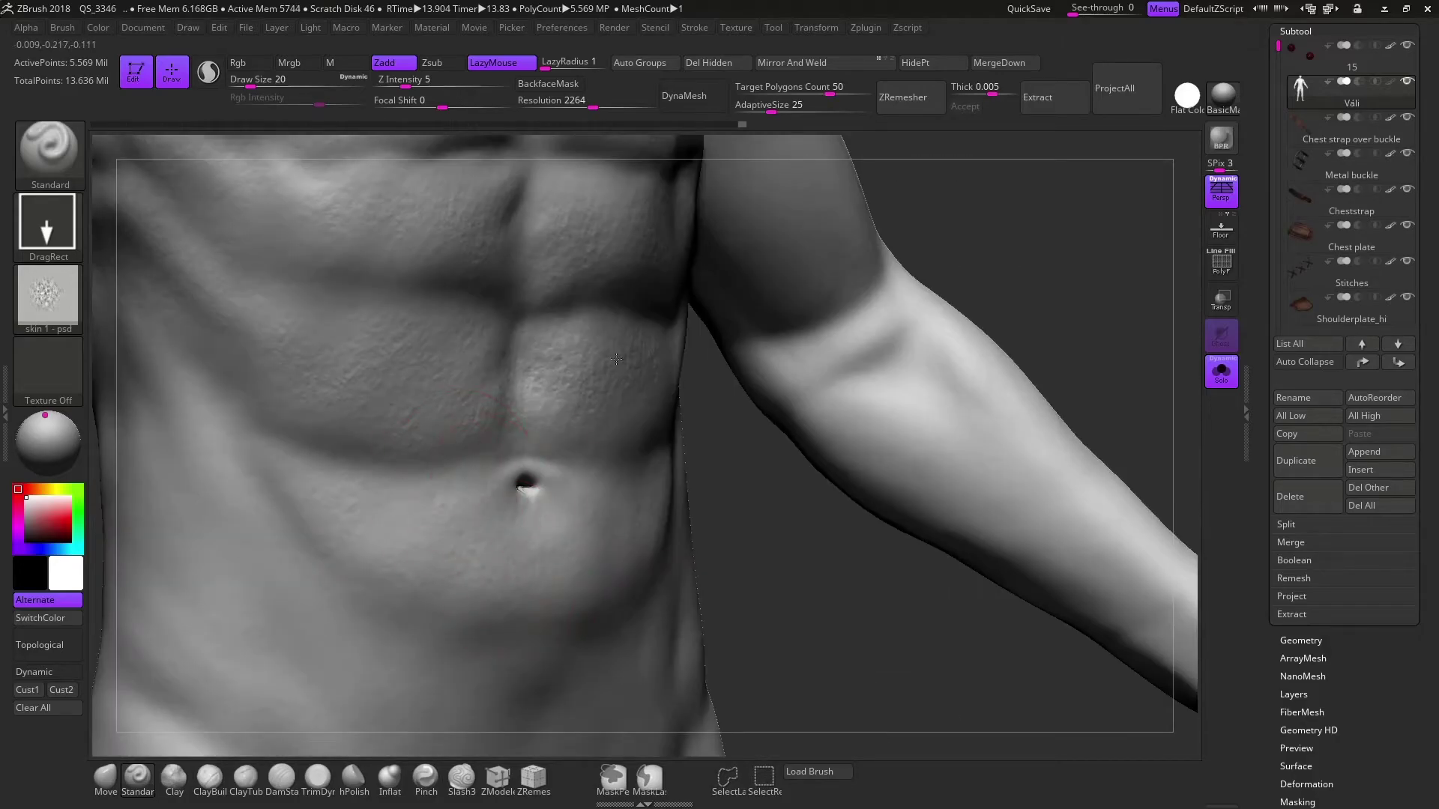
{"action": "key", "text": "f"}
Stamp skin texture over the shoulder, upper arm and back
{"action": "right_click_drag", "start_coordinate": [846, 365], "coordinate": [680, 285]}
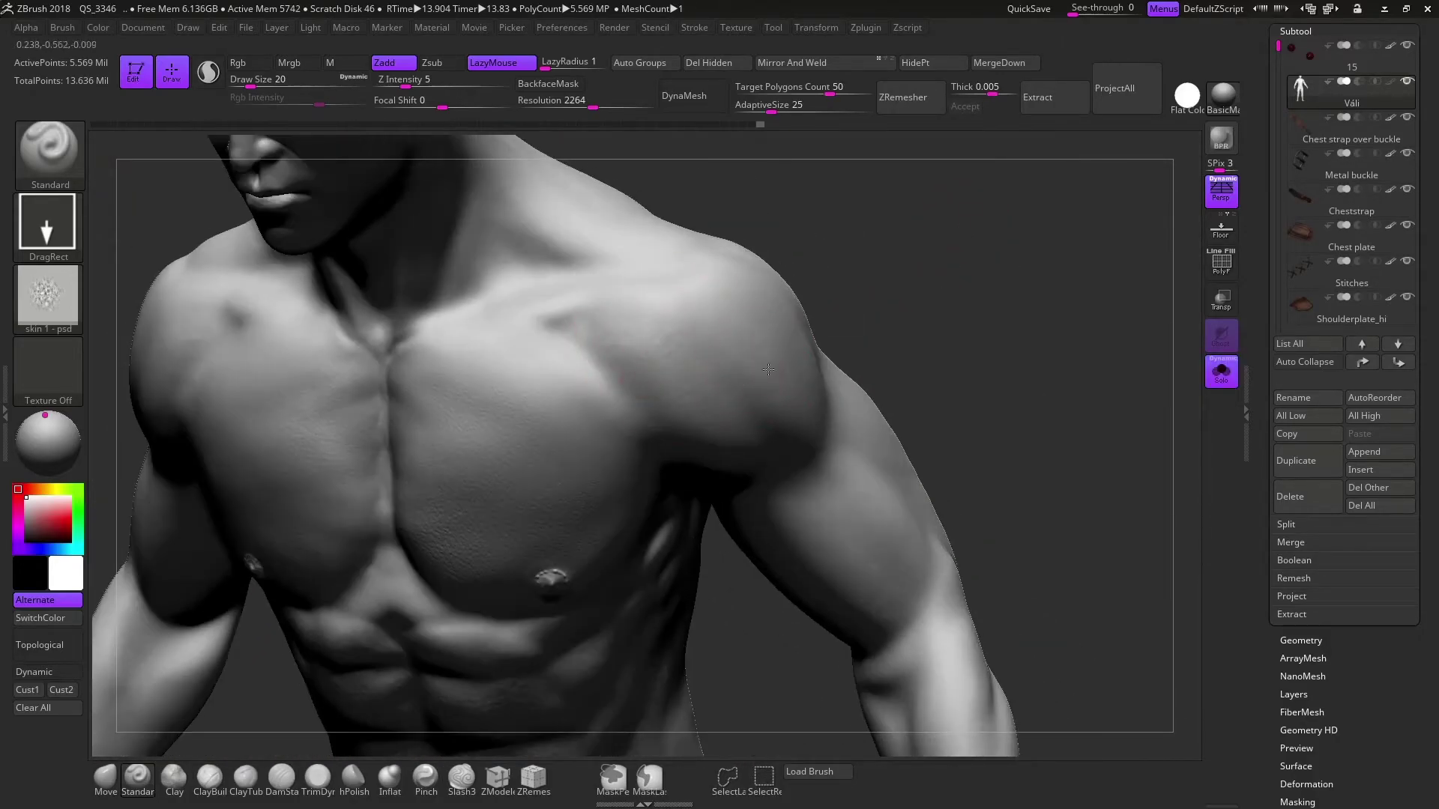
{"action": "right_click_drag", "start_coordinate": [768, 370], "coordinate": [726, 351]}
{"action": "mouse_move", "coordinate": [836, 345]}
{"action": "right_mouse_down"}
{"action": "mouse_move", "coordinate": [860, 299]}
{"action": "mouse_move", "coordinate": [745, 474]}
{"action": "right_mouse_up"}
{"action": "mouse_move", "coordinate": [837, 382]}
{"action": "right_mouse_down"}
{"action": "mouse_move", "coordinate": [777, 443]}
{"action": "mouse_move", "coordinate": [807, 485]}
{"action": "mouse_move", "coordinate": [932, 577]}
{"action": "mouse_move", "coordinate": [1093, 420]}
{"action": "mouse_move", "coordinate": [1021, 306]}
{"action": "mouse_move", "coordinate": [1009, 382]}
{"action": "mouse_move", "coordinate": [884, 488]}
{"action": "right_mouse_up"}
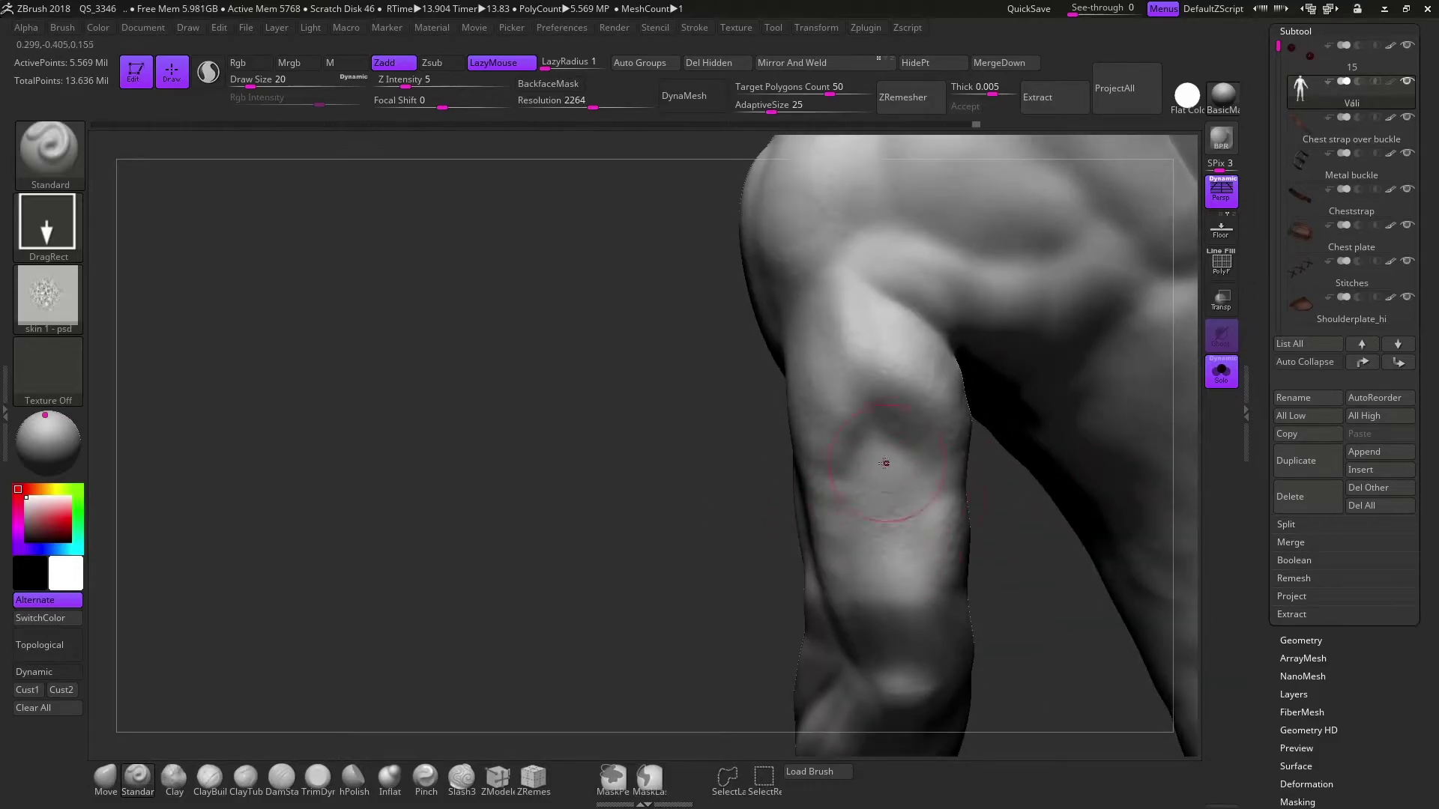
{"action": "mouse_move", "coordinate": [994, 384]}
{"action": "right_mouse_down"}
{"action": "mouse_move", "coordinate": [787, 475]}
{"action": "mouse_move", "coordinate": [932, 289]}
{"action": "mouse_move", "coordinate": [851, 333]}
{"action": "mouse_move", "coordinate": [950, 287]}
{"action": "mouse_move", "coordinate": [874, 385]}
{"action": "right_mouse_up"}
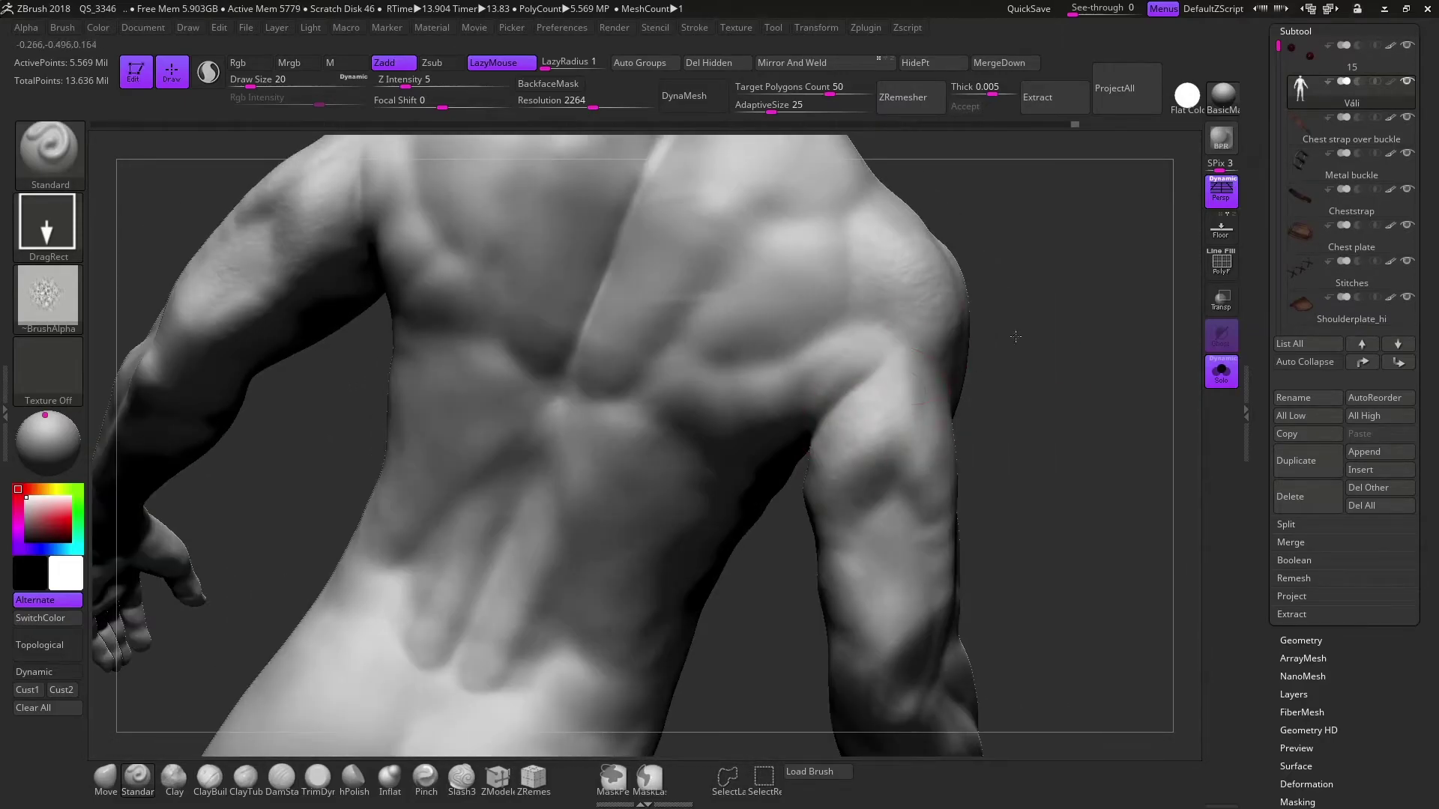
{"action": "right_click_drag", "start_coordinate": [1016, 336], "coordinate": [981, 420]}
{"action": "right_click_drag", "start_coordinate": [1031, 378], "coordinate": [955, 383]}
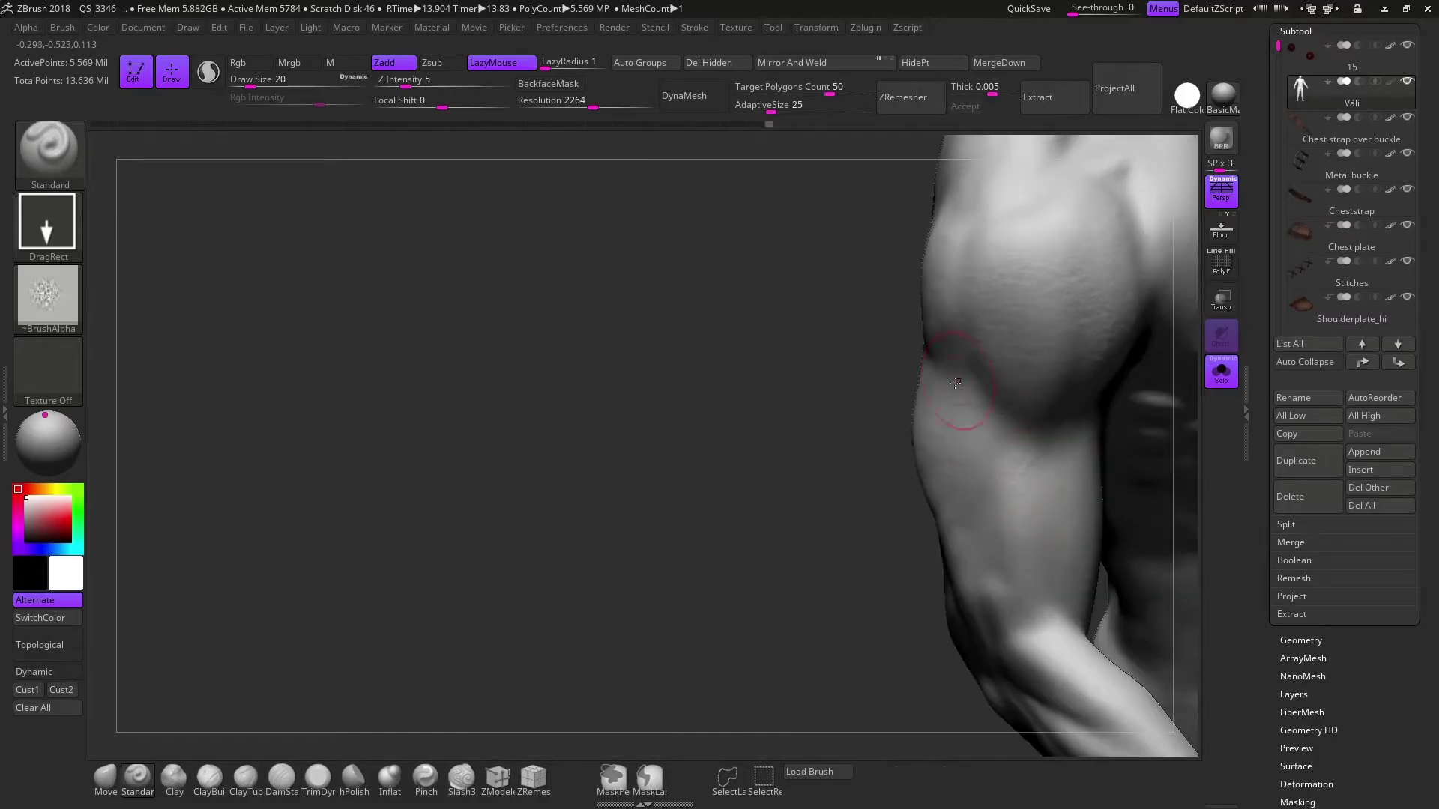
{"action": "mouse_move", "coordinate": [1078, 457]}
{"action": "right_mouse_down"}
{"action": "mouse_move", "coordinate": [1131, 429]}
{"action": "mouse_move", "coordinate": [828, 275]}
{"action": "mouse_move", "coordinate": [673, 367]}
{"action": "right_mouse_up"}
{"action": "mouse_move", "coordinate": [757, 278]}
{"action": "right_mouse_down"}
{"action": "mouse_move", "coordinate": [740, 481]}
{"action": "mouse_move", "coordinate": [915, 418]}
{"action": "mouse_move", "coordinate": [987, 210]}
{"action": "right_mouse_up"}
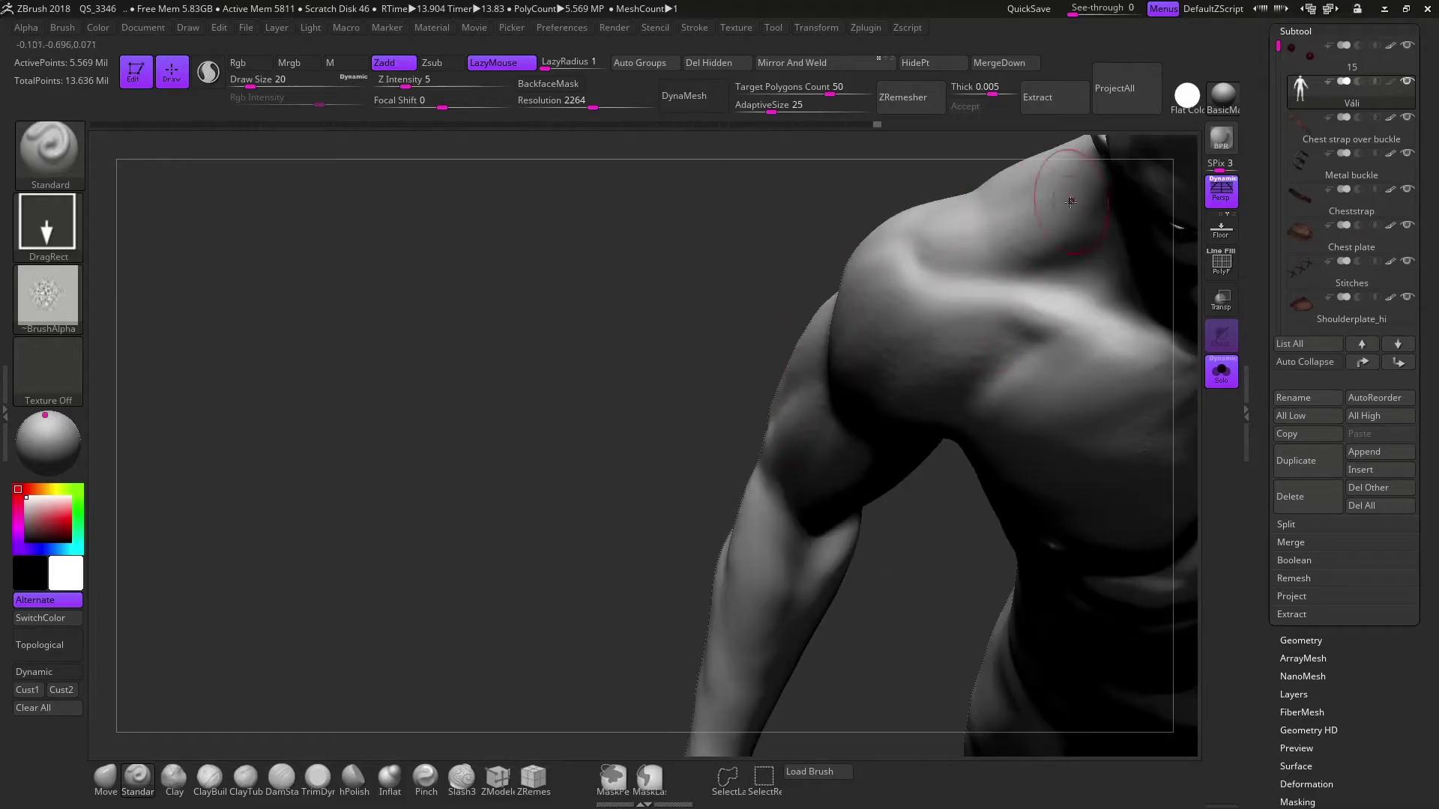
{"action": "mouse_move", "coordinate": [999, 262]}
{"action": "right_mouse_down"}
{"action": "mouse_move", "coordinate": [599, 450]}
{"action": "mouse_move", "coordinate": [161, 732]}
{"action": "right_mouse_up"}
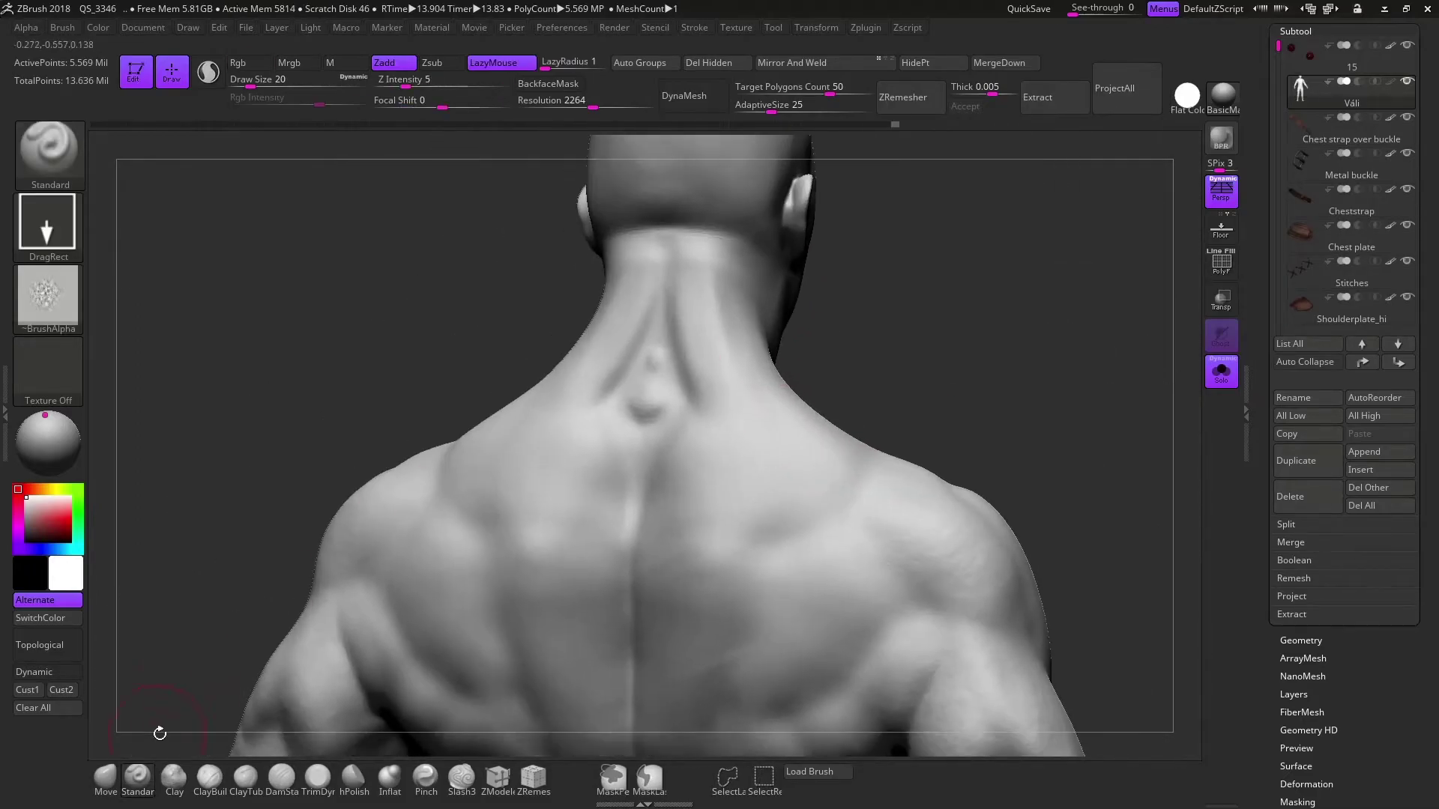
Briefly switch to a clay buildup brush and view the back of the neck
{"action": "left_click", "coordinate": [209, 779]}
{"action": "left_click", "coordinate": [48, 296]}
{"action": "left_click", "coordinate": [187, 298]}
{"action": "right_click_drag", "start_coordinate": [867, 417], "coordinate": [562, 482]}
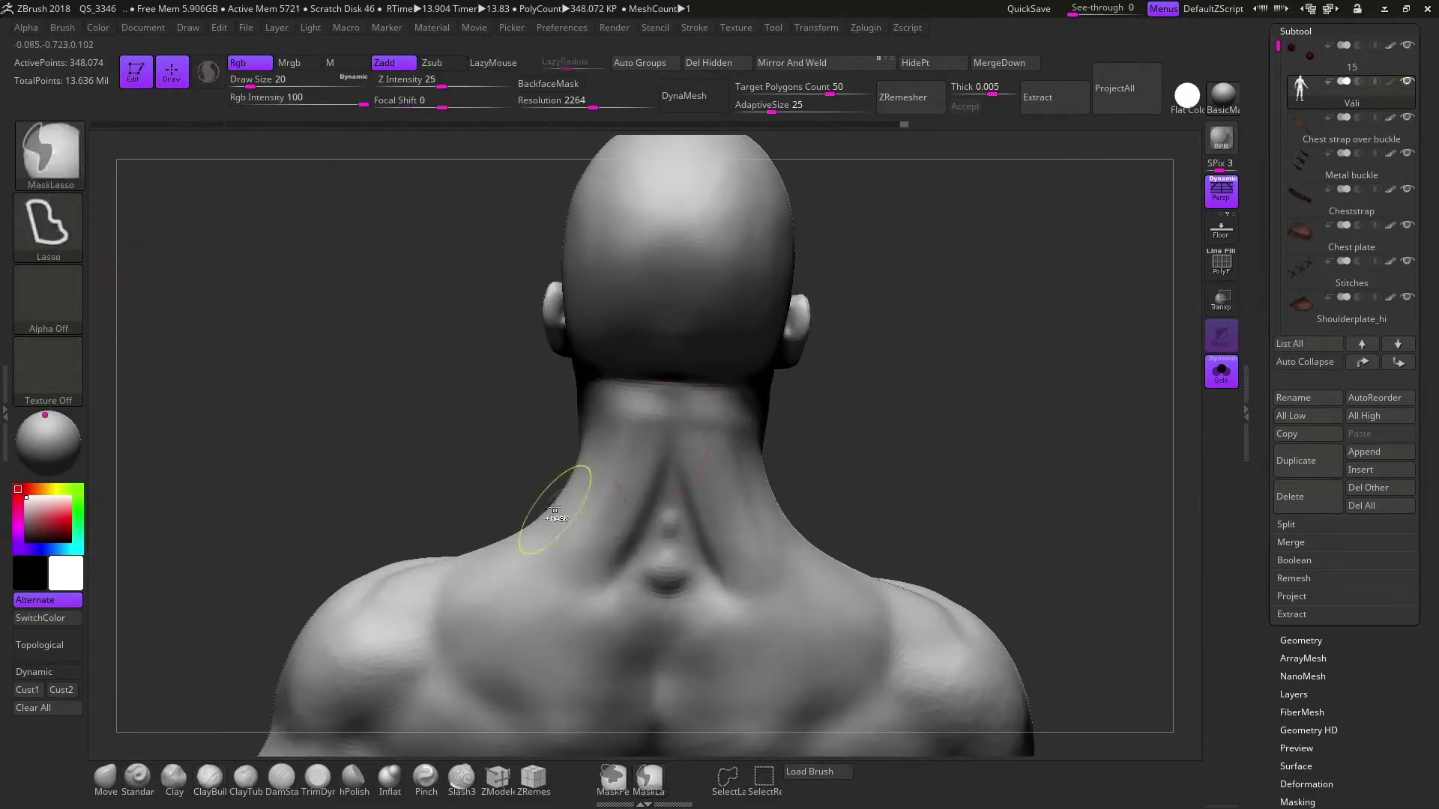
{"action": "mouse_move", "coordinate": [924, 434]}
{"action": "right_mouse_down"}
{"action": "mouse_move", "coordinate": [1044, 283]}
{"action": "mouse_move", "coordinate": [899, 446]}
{"action": "mouse_move", "coordinate": [732, 455]}
{"action": "right_mouse_up"}
Return to the Standard brush and review the neck, shoulders and chest from several angles
{"action": "key", "text": "b"}
{"action": "key", "text": "s"}
{"action": "key", "text": "t"}
{"action": "right_click_drag", "start_coordinate": [893, 430], "coordinate": [744, 236]}
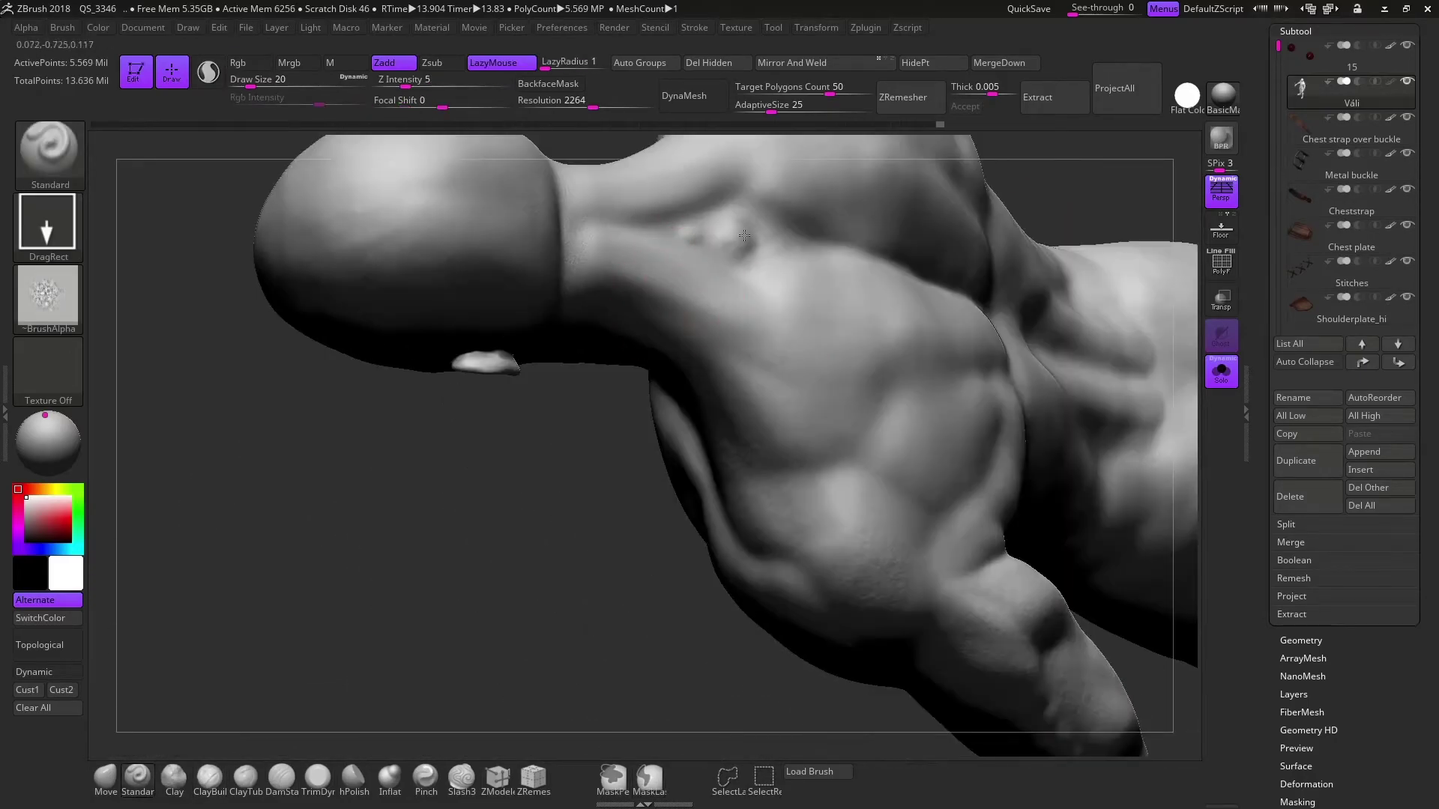
{"action": "right_click_drag", "start_coordinate": [862, 339], "coordinate": [611, 395]}
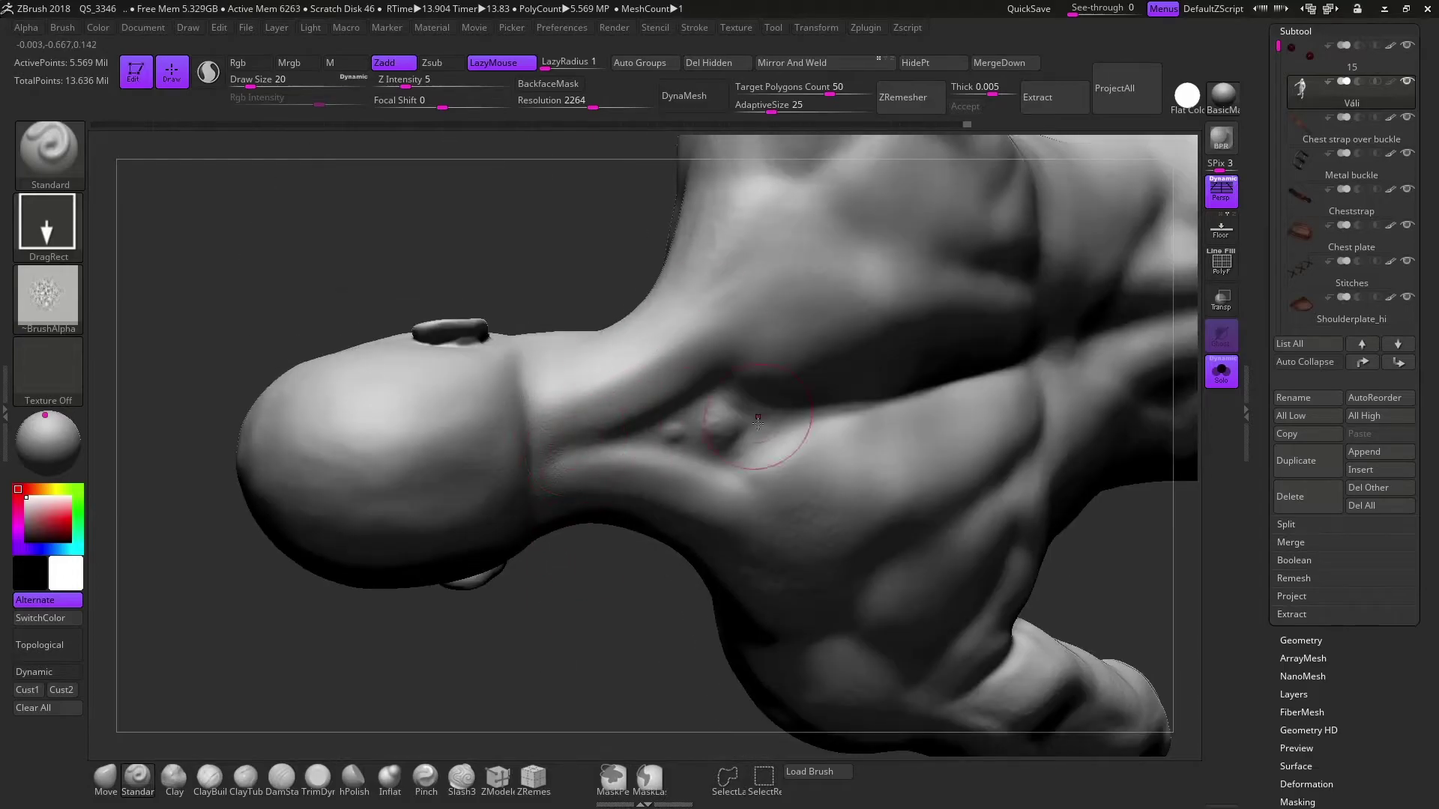
{"action": "right_click_drag", "start_coordinate": [758, 422], "coordinate": [601, 363]}
{"action": "right_click_drag", "start_coordinate": [607, 489], "coordinate": [890, 335]}
{"action": "right_click_drag", "start_coordinate": [1010, 324], "coordinate": [149, 601]}
Bring up the alpha library and inspect the head profile and back of the neck
{"action": "key", "text": "alt+a"}
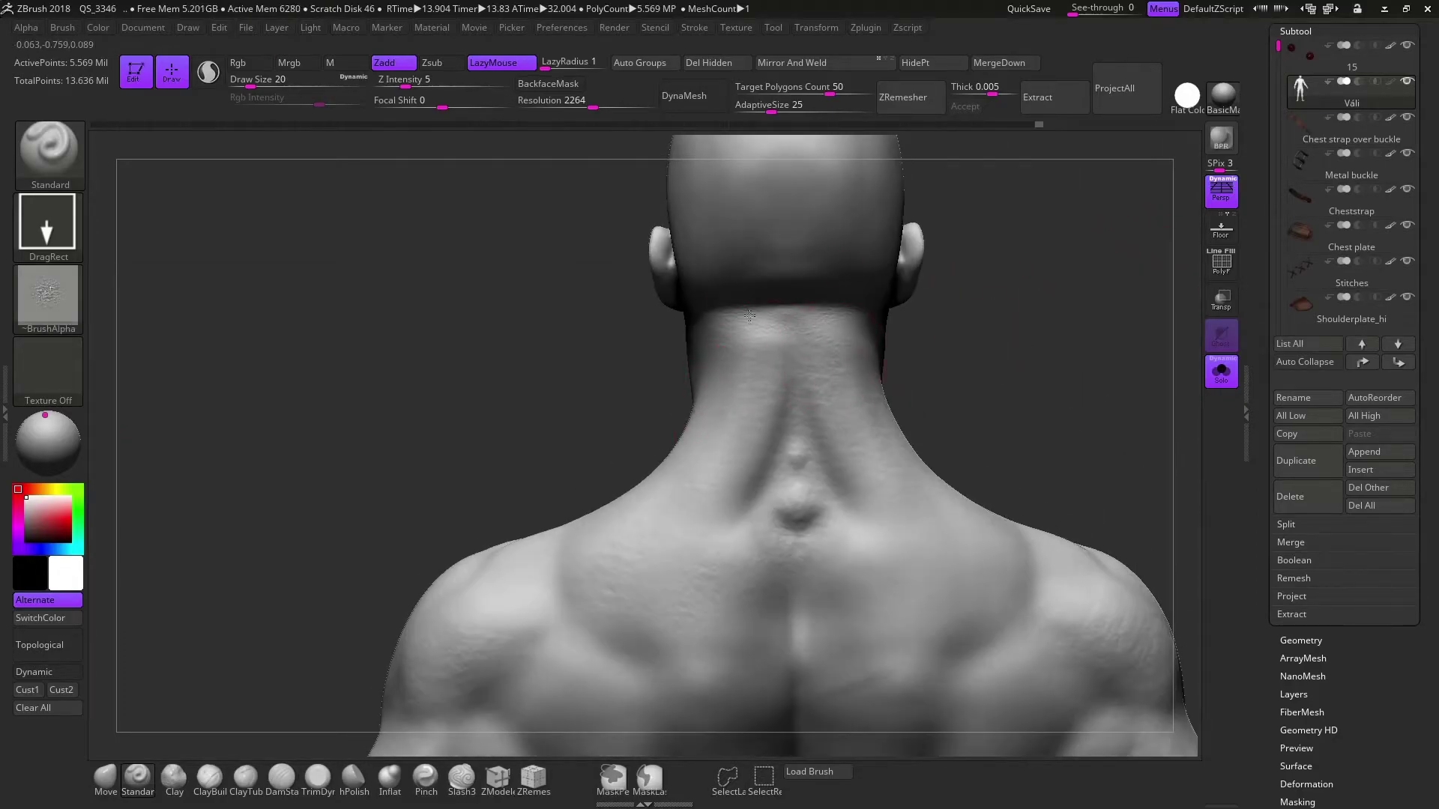
{"action": "right_click_drag", "start_coordinate": [750, 315], "coordinate": [916, 404]}
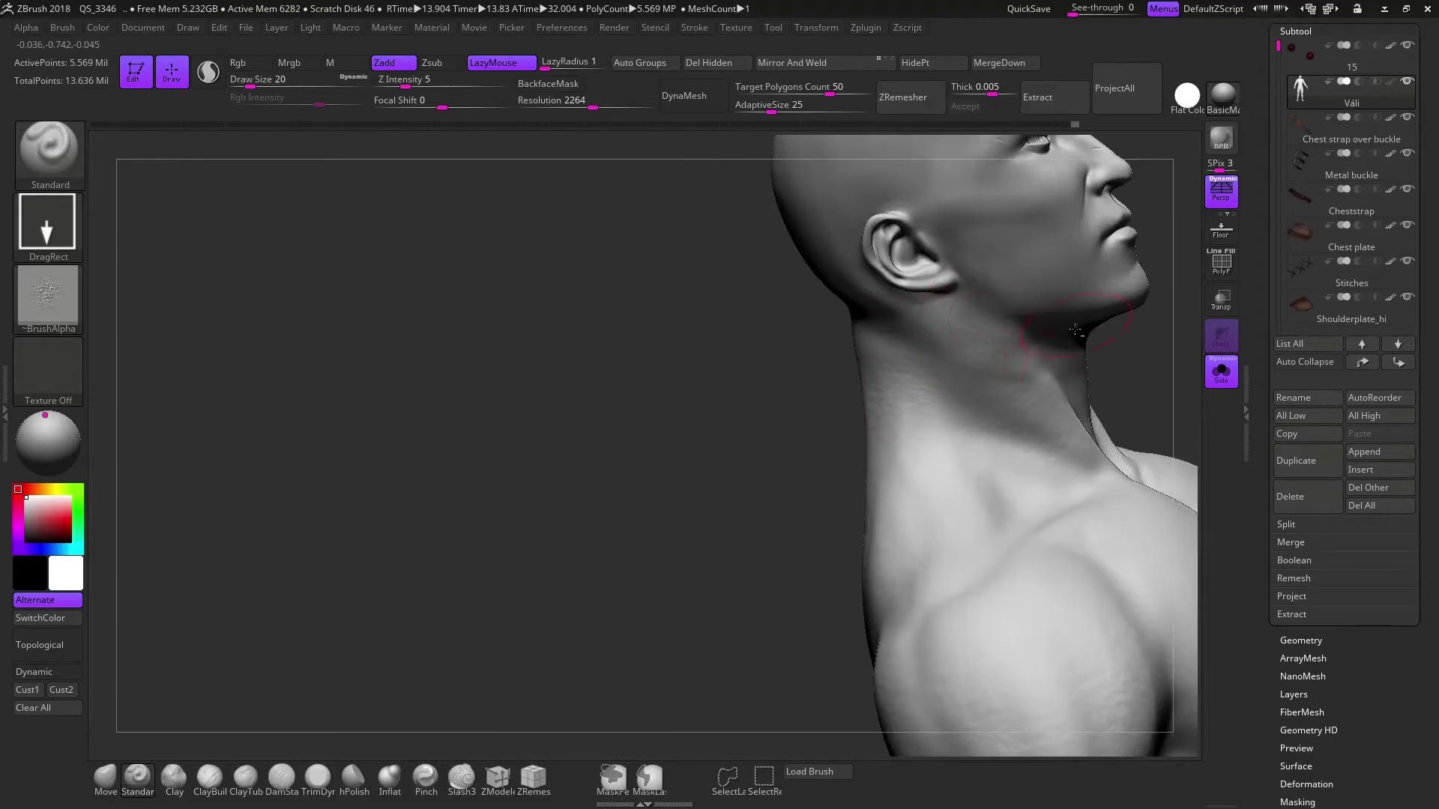
{"action": "mouse_move", "coordinate": [1075, 330]}
{"action": "right_mouse_down"}
{"action": "mouse_move", "coordinate": [922, 408]}
{"action": "mouse_move", "coordinate": [720, 384]}
{"action": "mouse_move", "coordinate": [914, 384]}
{"action": "mouse_move", "coordinate": [979, 350]}
{"action": "mouse_move", "coordinate": [736, 534]}
{"action": "right_mouse_up"}
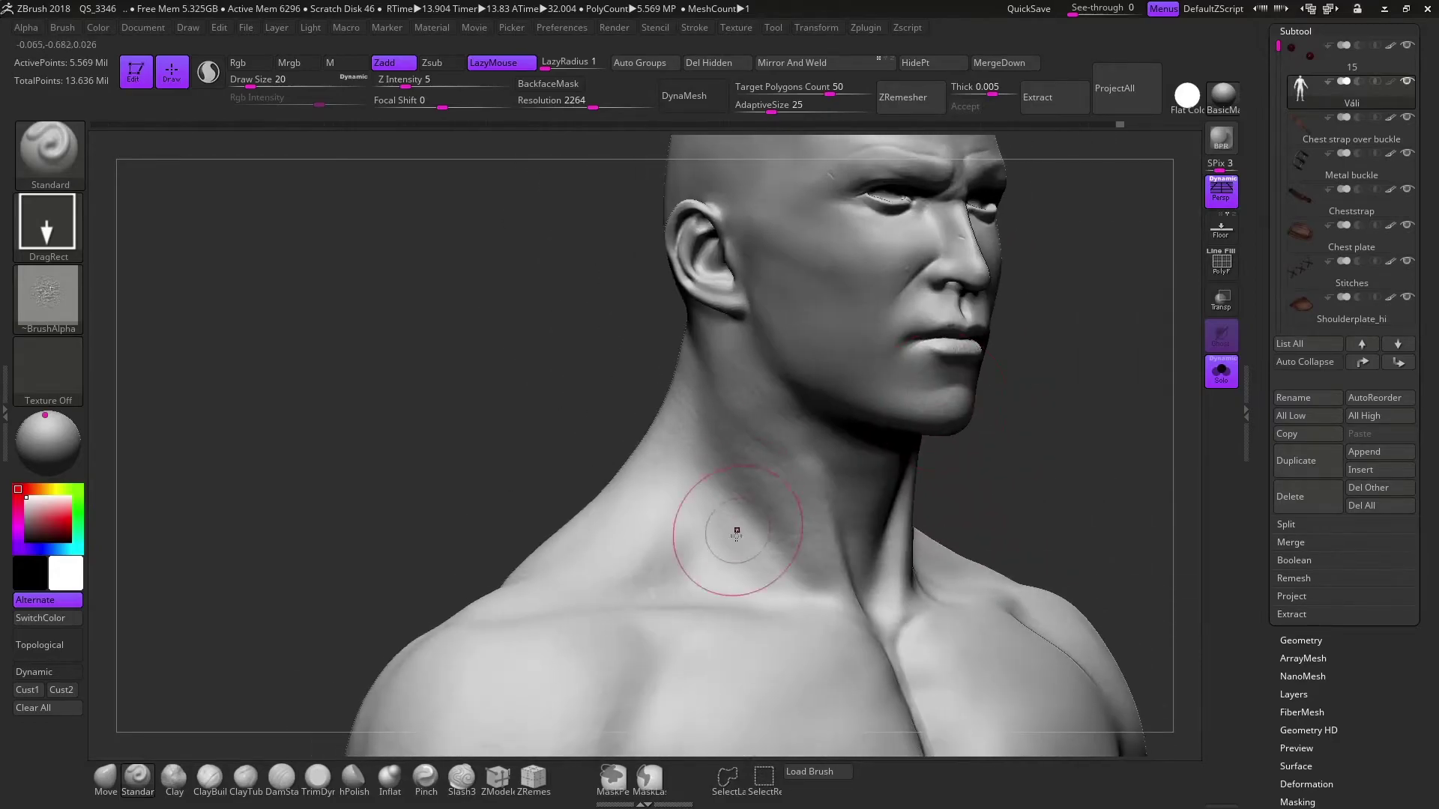
{"action": "right_click_drag", "start_coordinate": [895, 515], "coordinate": [944, 480]}
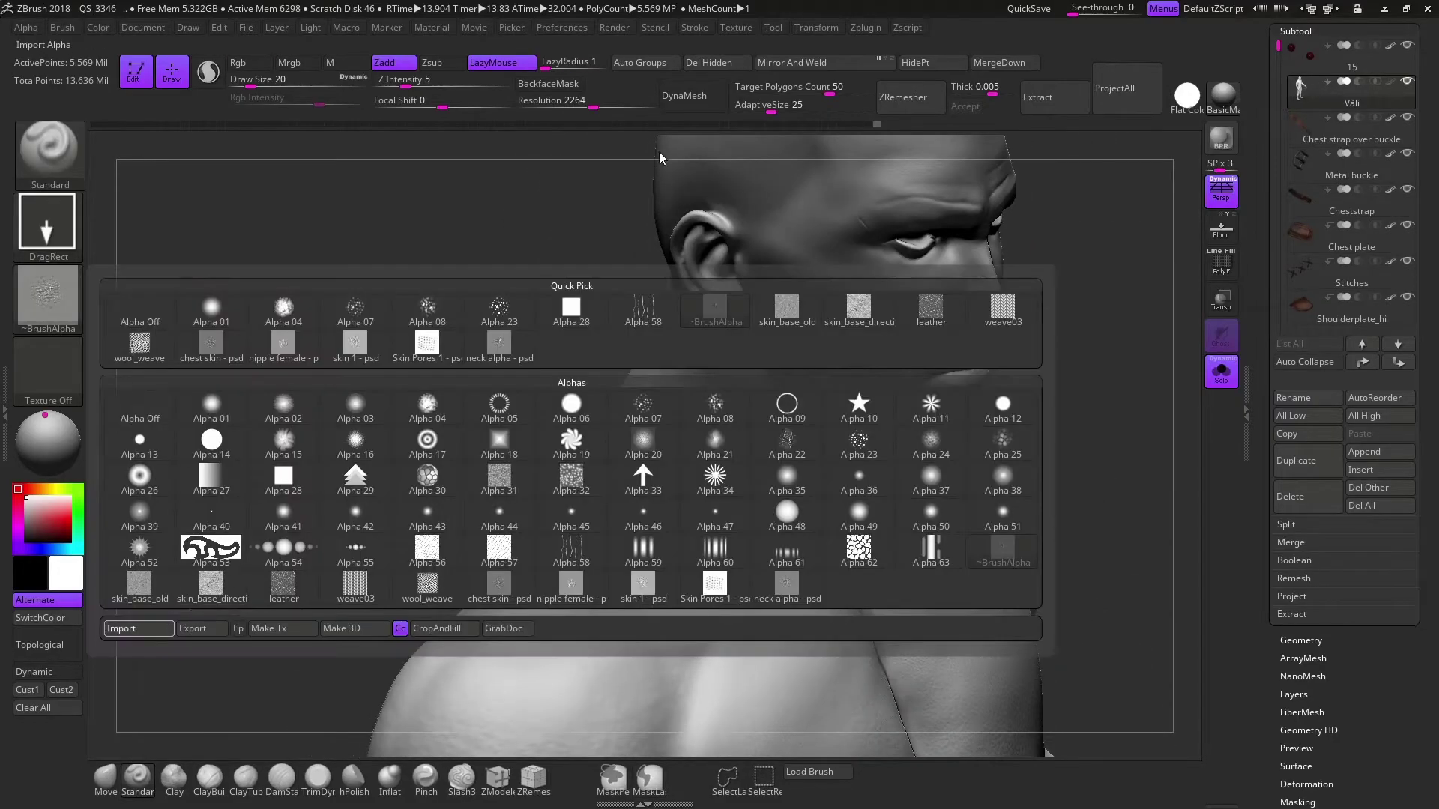
{"action": "mouse_move", "coordinate": [824, 449]}
{"action": "right_mouse_down", "text": "shift"}
{"action": "mouse_move", "coordinate": [994, 376]}
{"action": "mouse_move", "coordinate": [833, 557]}
{"action": "right_mouse_up", "text": "shift"}
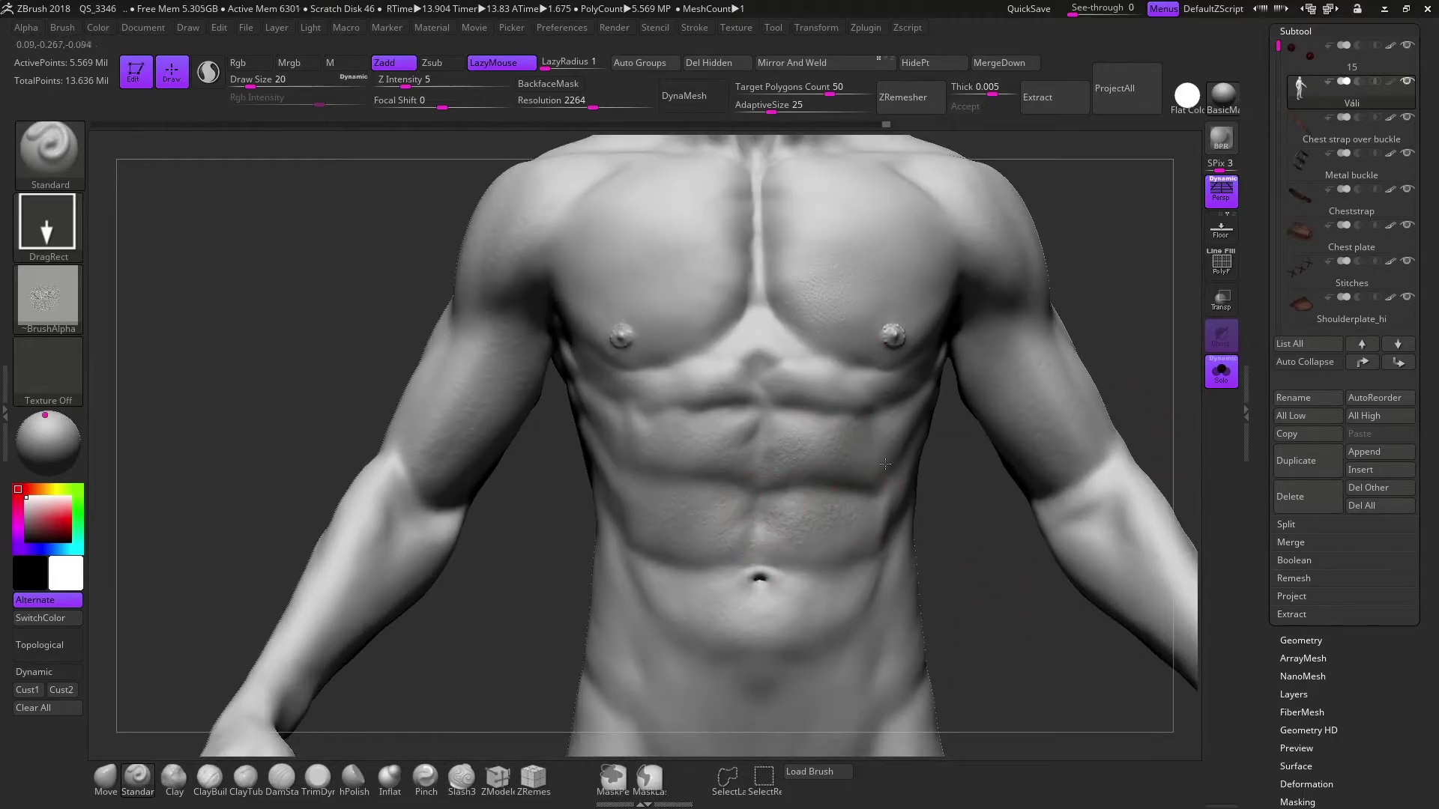
{"action": "left_click_drag", "start_coordinate": [528, 531], "coordinate": [730, 286]}
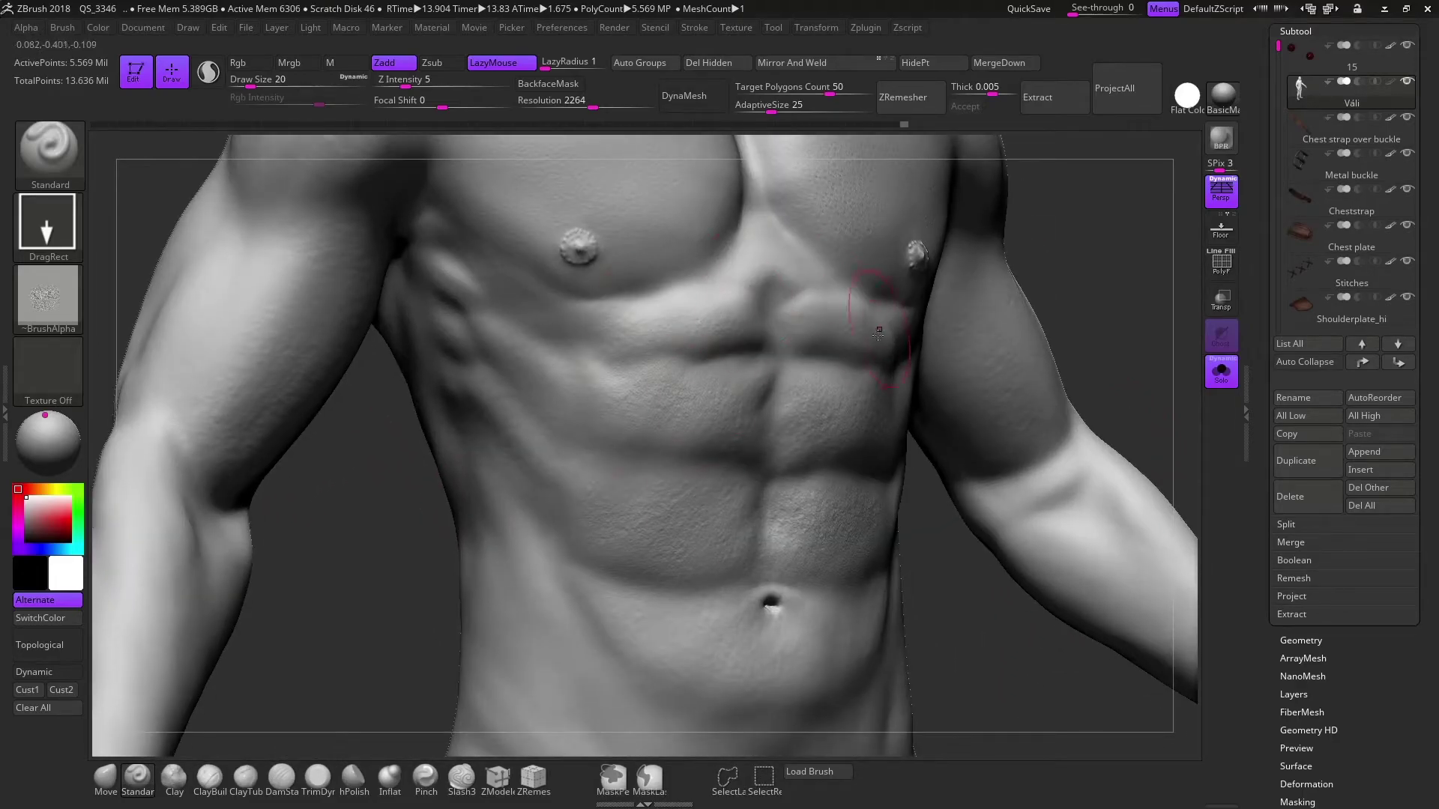
{"action": "left_click_drag", "start_coordinate": [717, 625], "coordinate": [877, 618]}
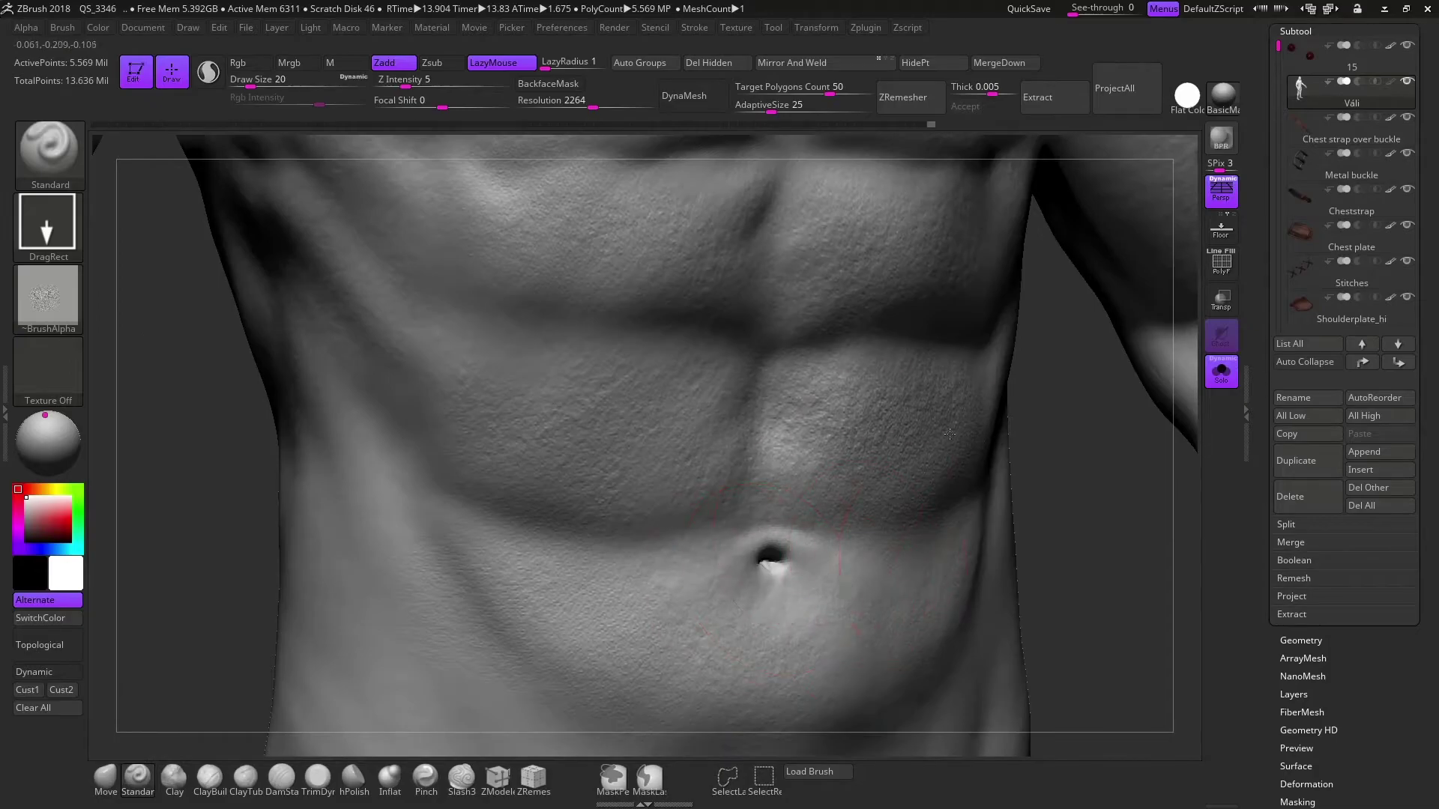
{"action": "left_click_drag", "start_coordinate": [517, 329], "coordinate": [1057, 335]}
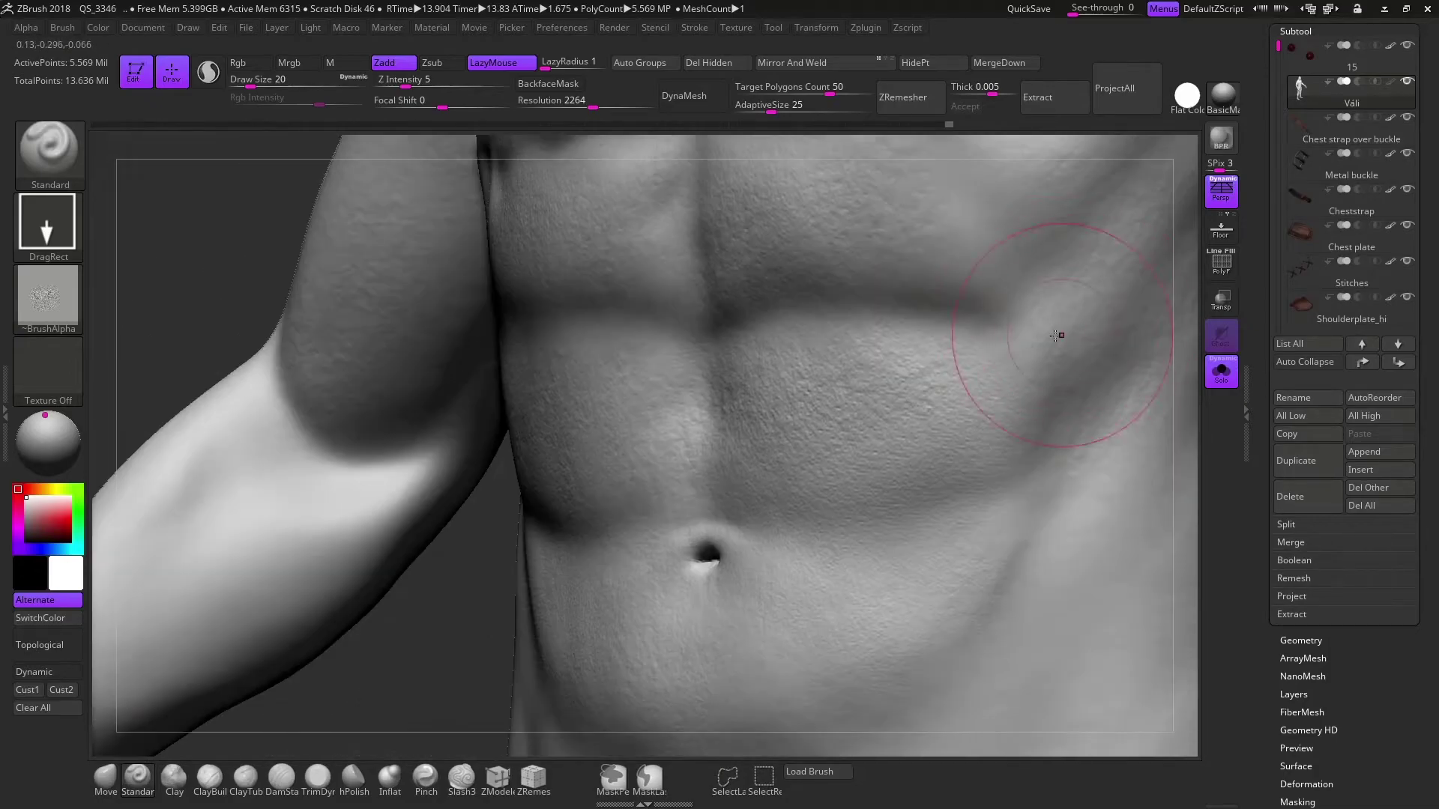
{"action": "left_click_drag", "start_coordinate": [1114, 176], "coordinate": [927, 353]}
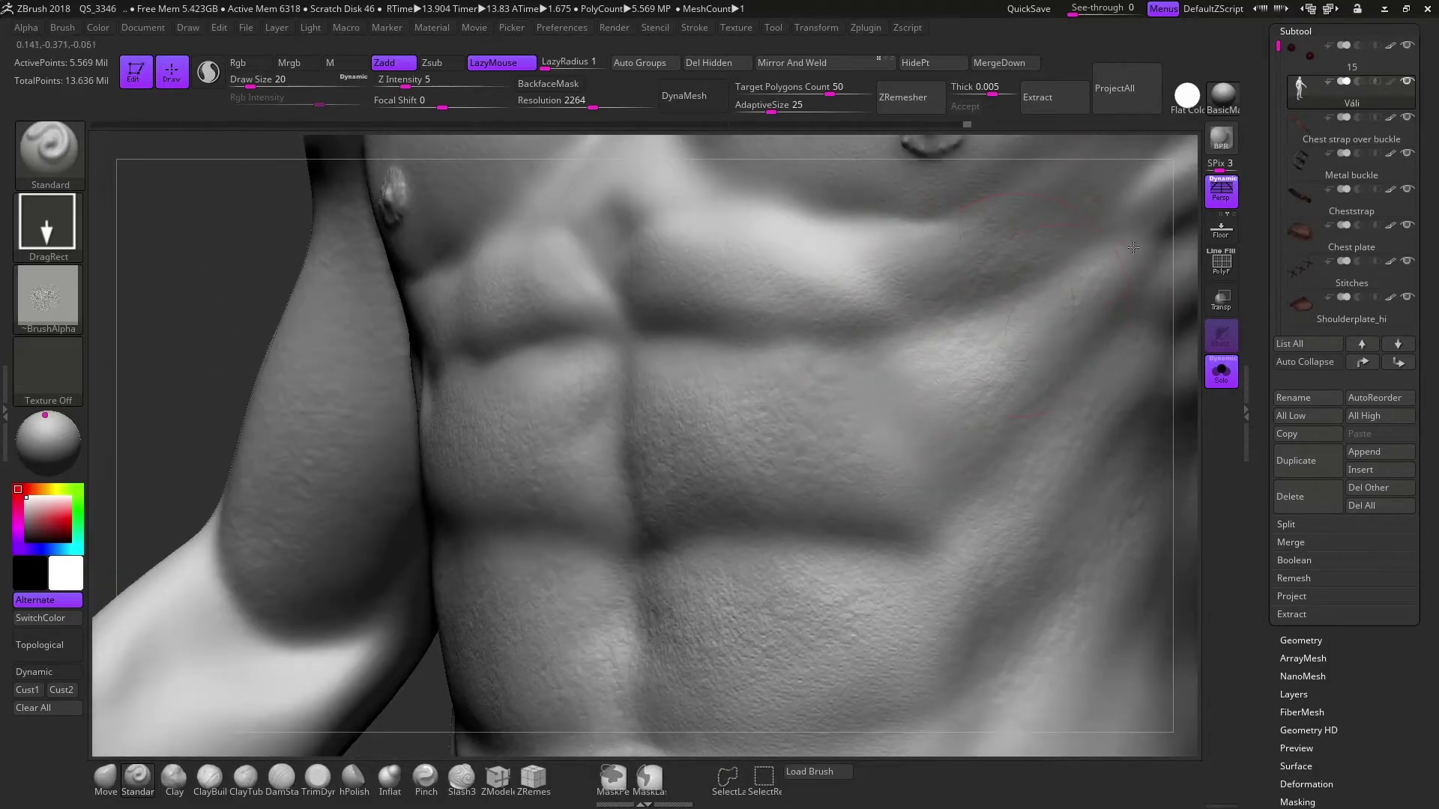
{"action": "left_click_drag", "start_coordinate": [1122, 390], "coordinate": [960, 495]}
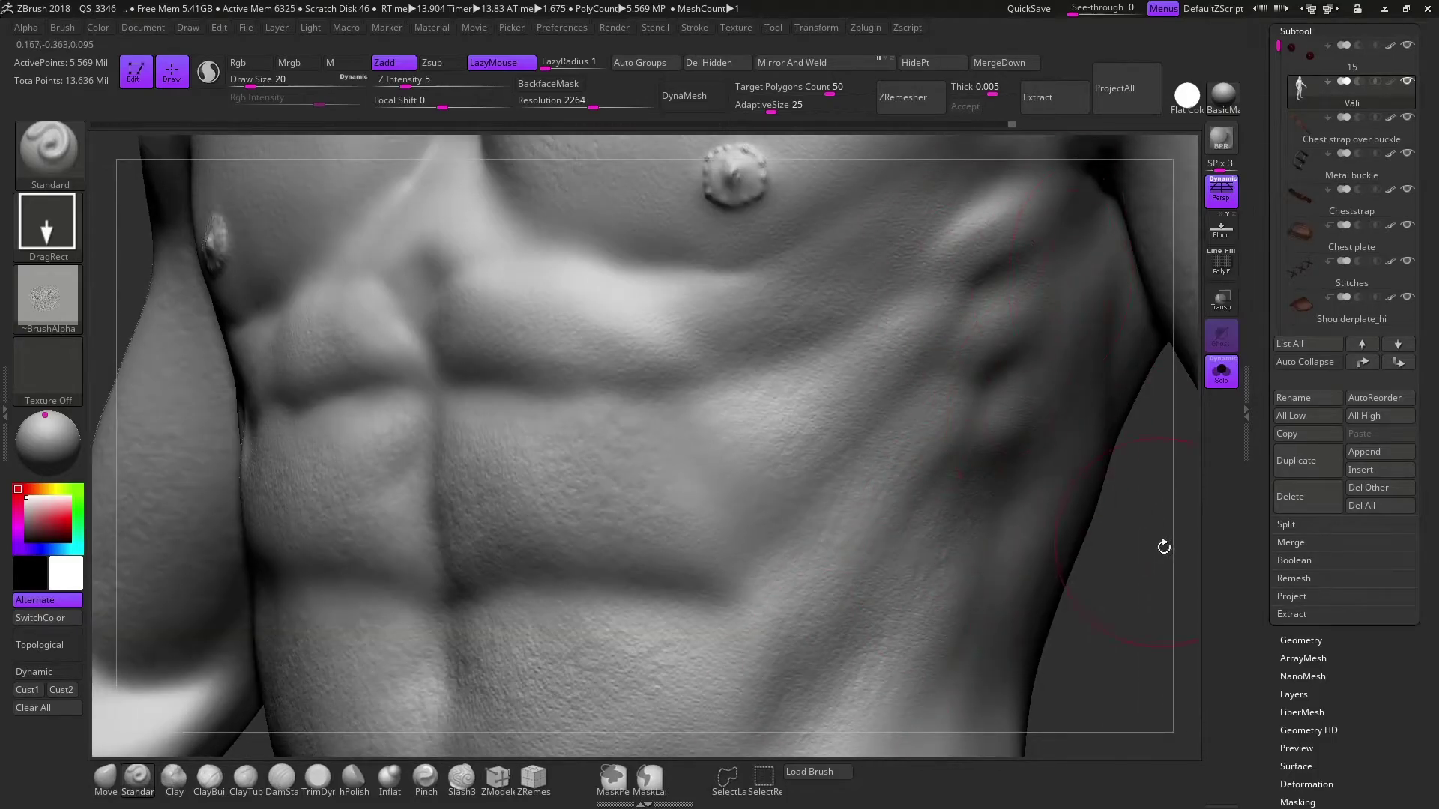
{"action": "mouse_move", "coordinate": [1162, 543]}
{"action": "left_mouse_down"}
{"action": "mouse_move", "coordinate": [1124, 487]}
{"action": "mouse_move", "coordinate": [892, 407]}
{"action": "mouse_move", "coordinate": [622, 275]}
{"action": "mouse_move", "coordinate": [636, 406]}
{"action": "left_mouse_up"}
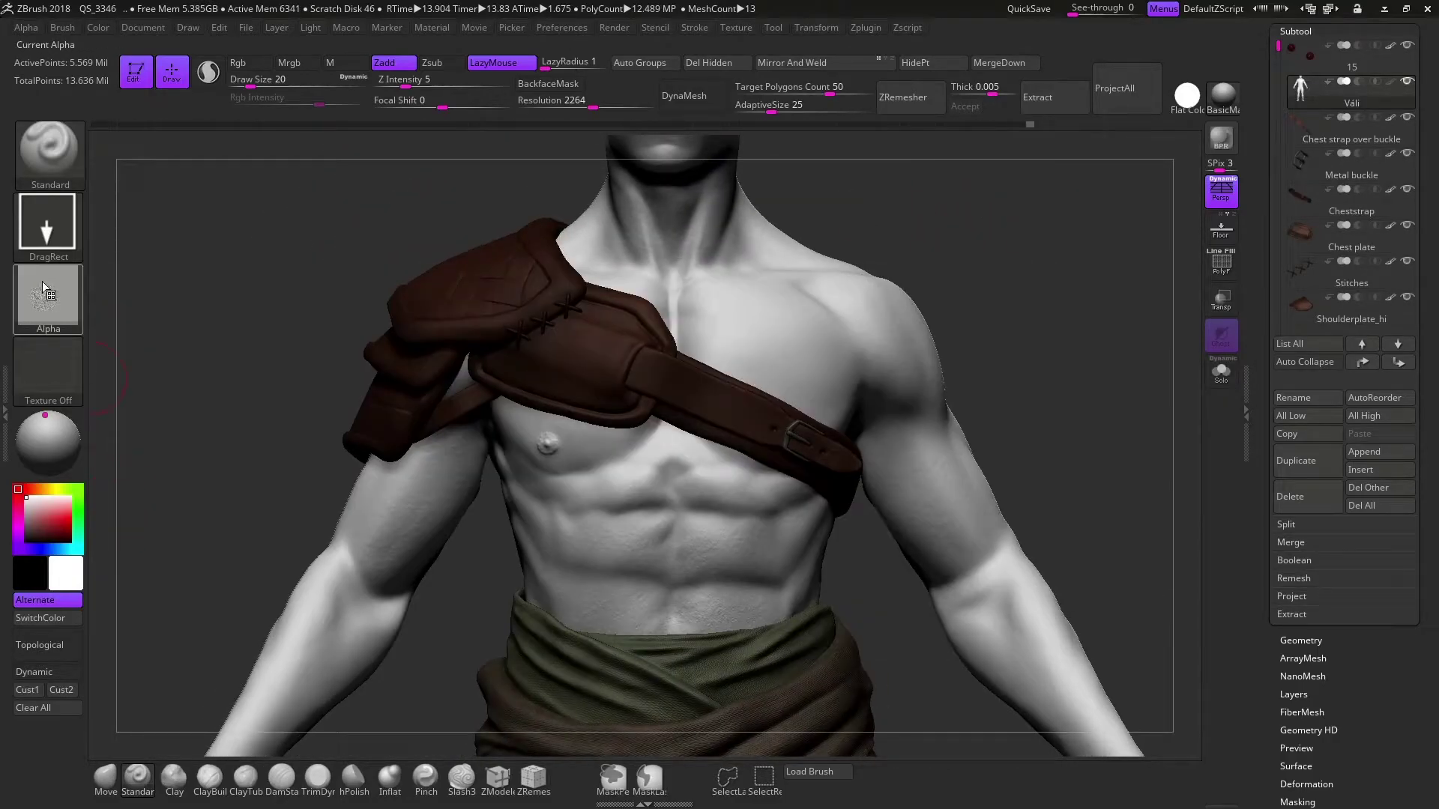
{"action": "left_click", "coordinate": [42, 281]}
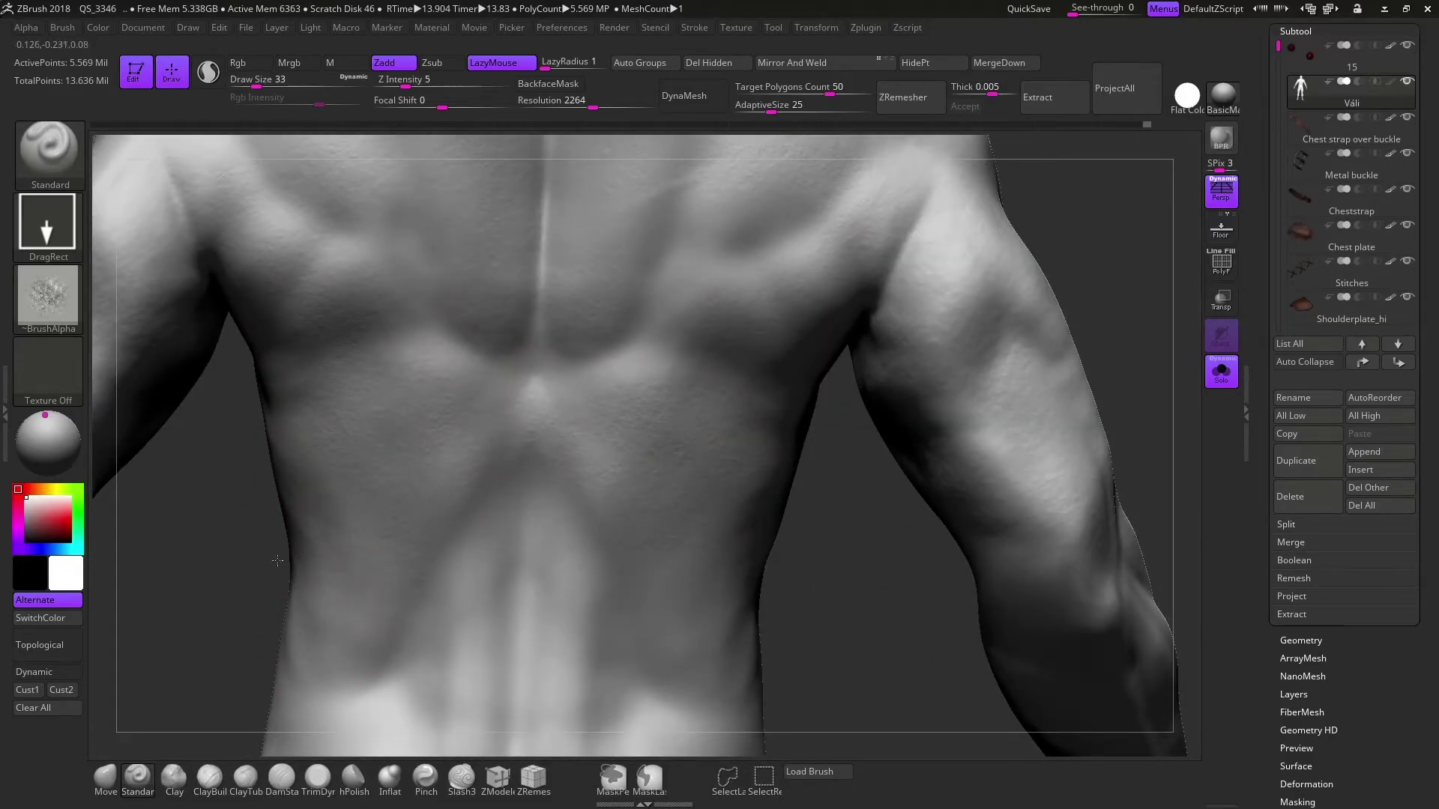
{"action": "left_click_drag", "start_coordinate": [278, 561], "coordinate": [741, 451]}
{"action": "left_click_drag", "start_coordinate": [861, 554], "coordinate": [751, 526]}
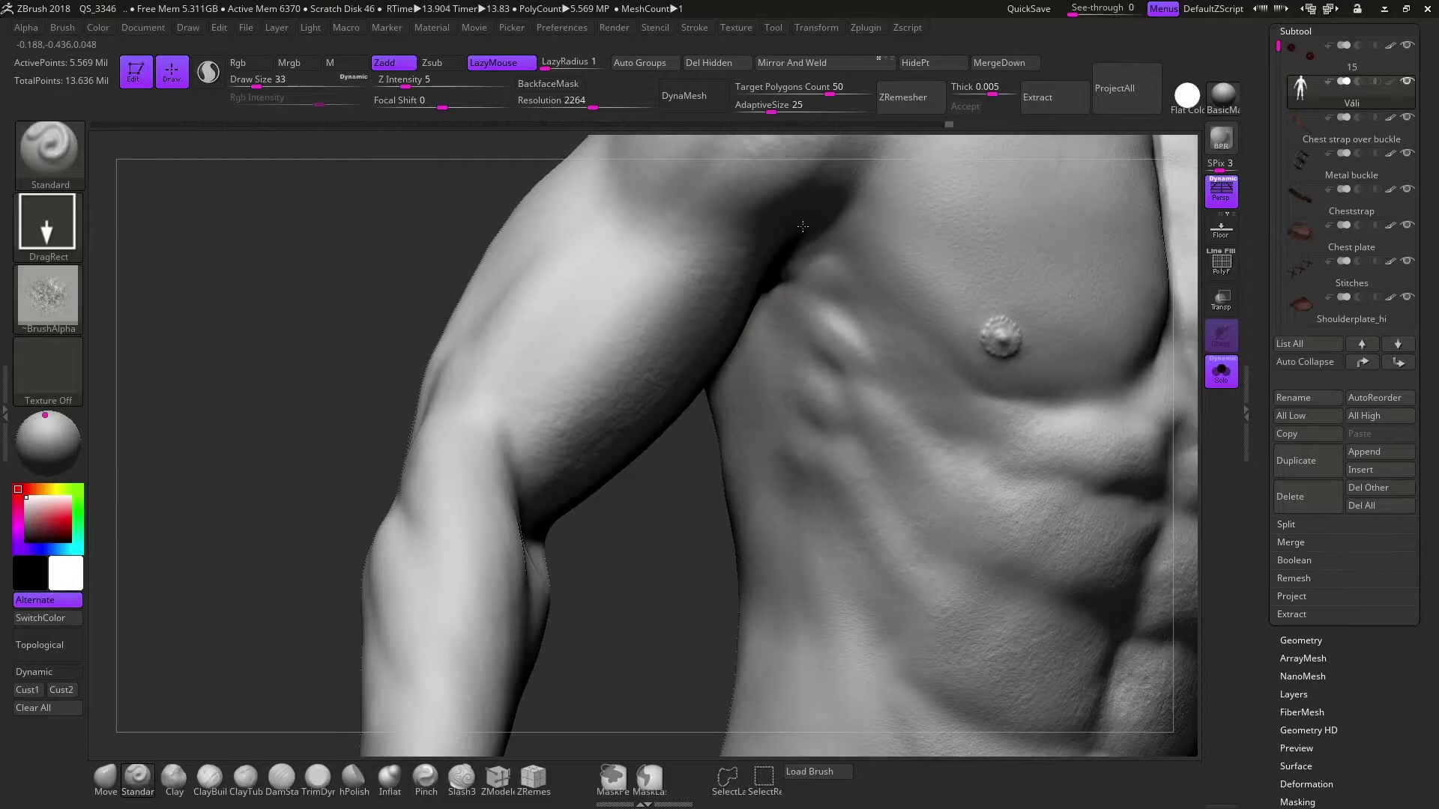
{"action": "mouse_move", "coordinate": [741, 589]}
{"action": "left_mouse_down"}
{"action": "mouse_move", "coordinate": [741, 479]}
{"action": "mouse_move", "coordinate": [782, 473]}
{"action": "left_mouse_up"}
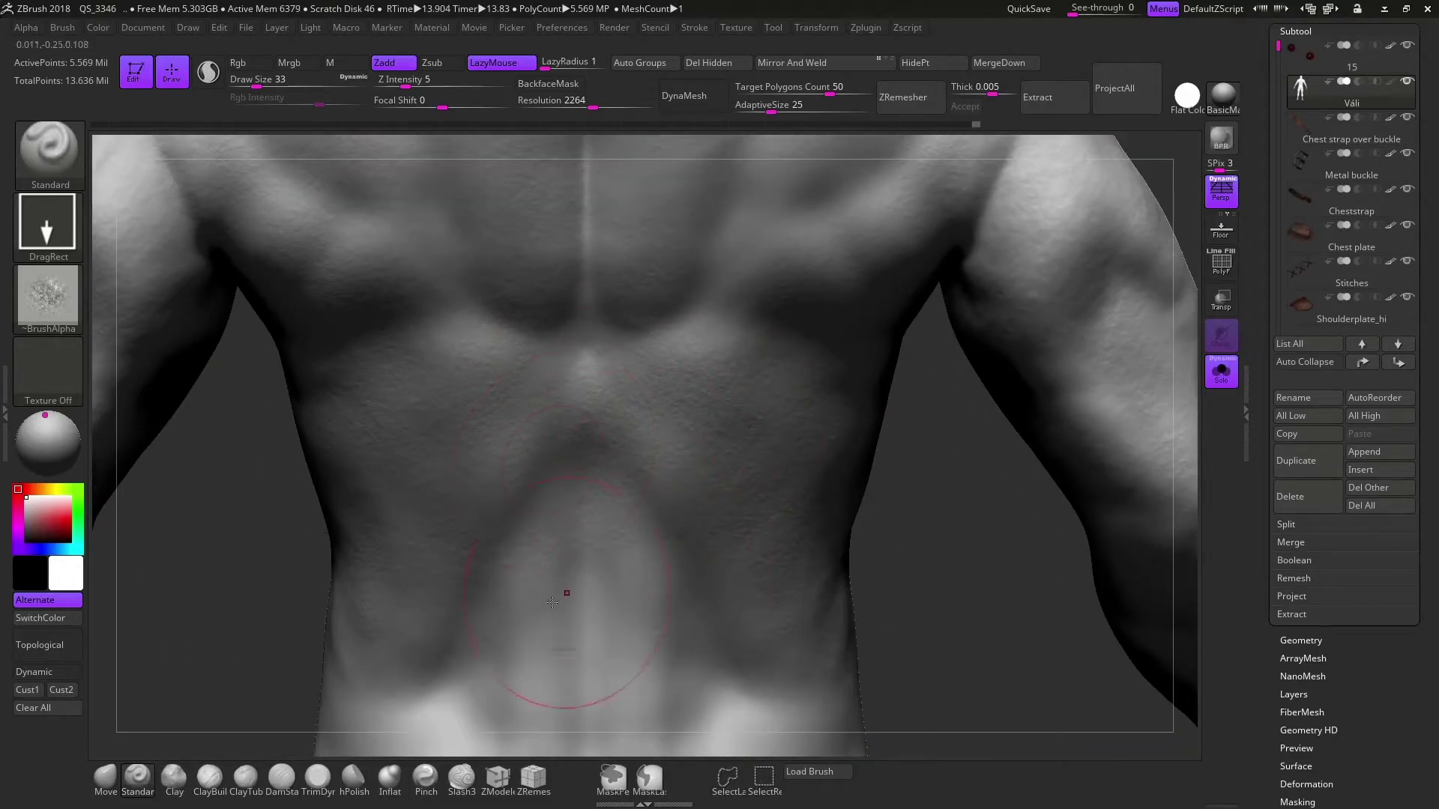
{"action": "left_click_drag", "start_coordinate": [622, 395], "coordinate": [849, 294]}
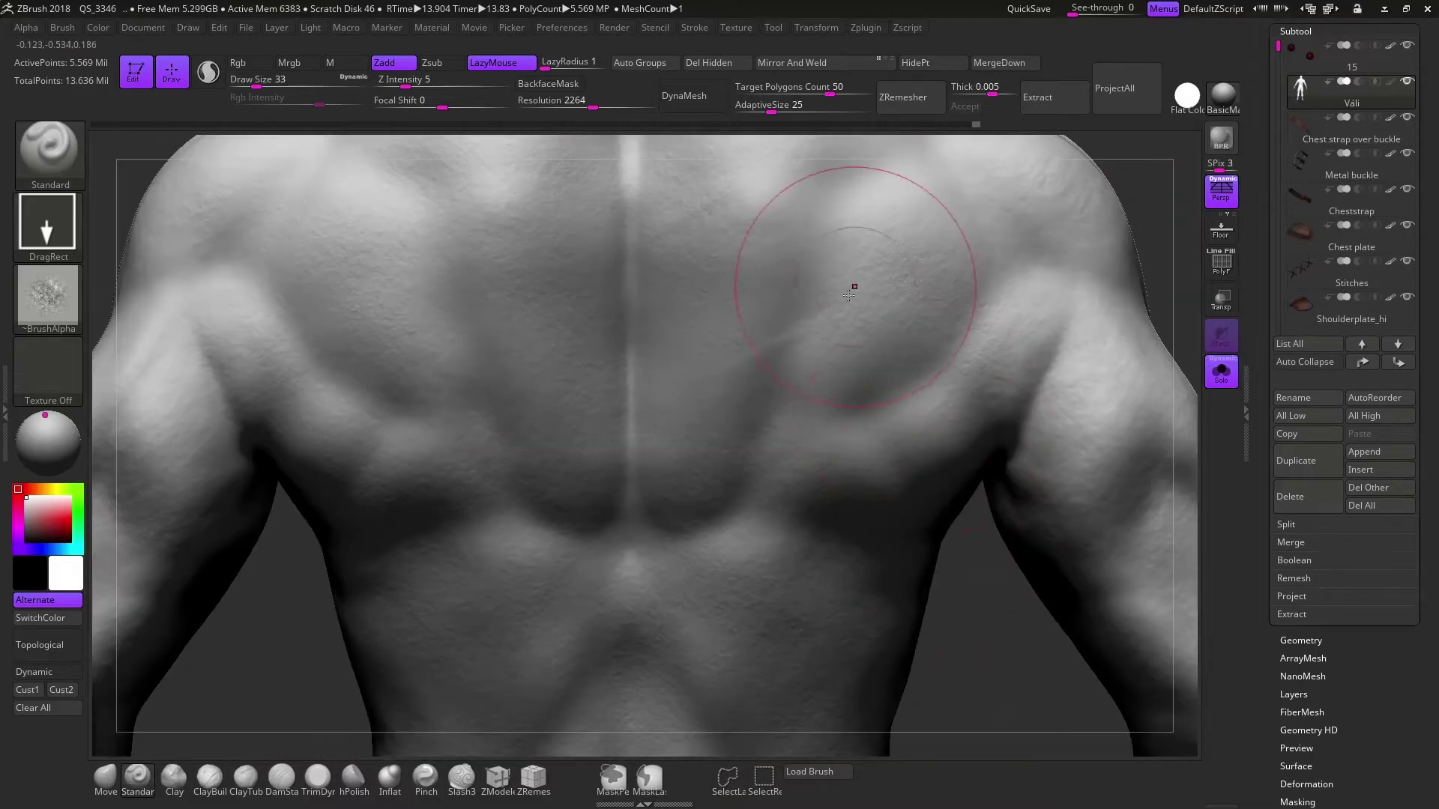
{"action": "mouse_move", "coordinate": [1173, 247]}
{"action": "left_mouse_down"}
{"action": "mouse_move", "coordinate": [352, 435]}
{"action": "mouse_move", "coordinate": [254, 343]}
{"action": "left_mouse_up"}
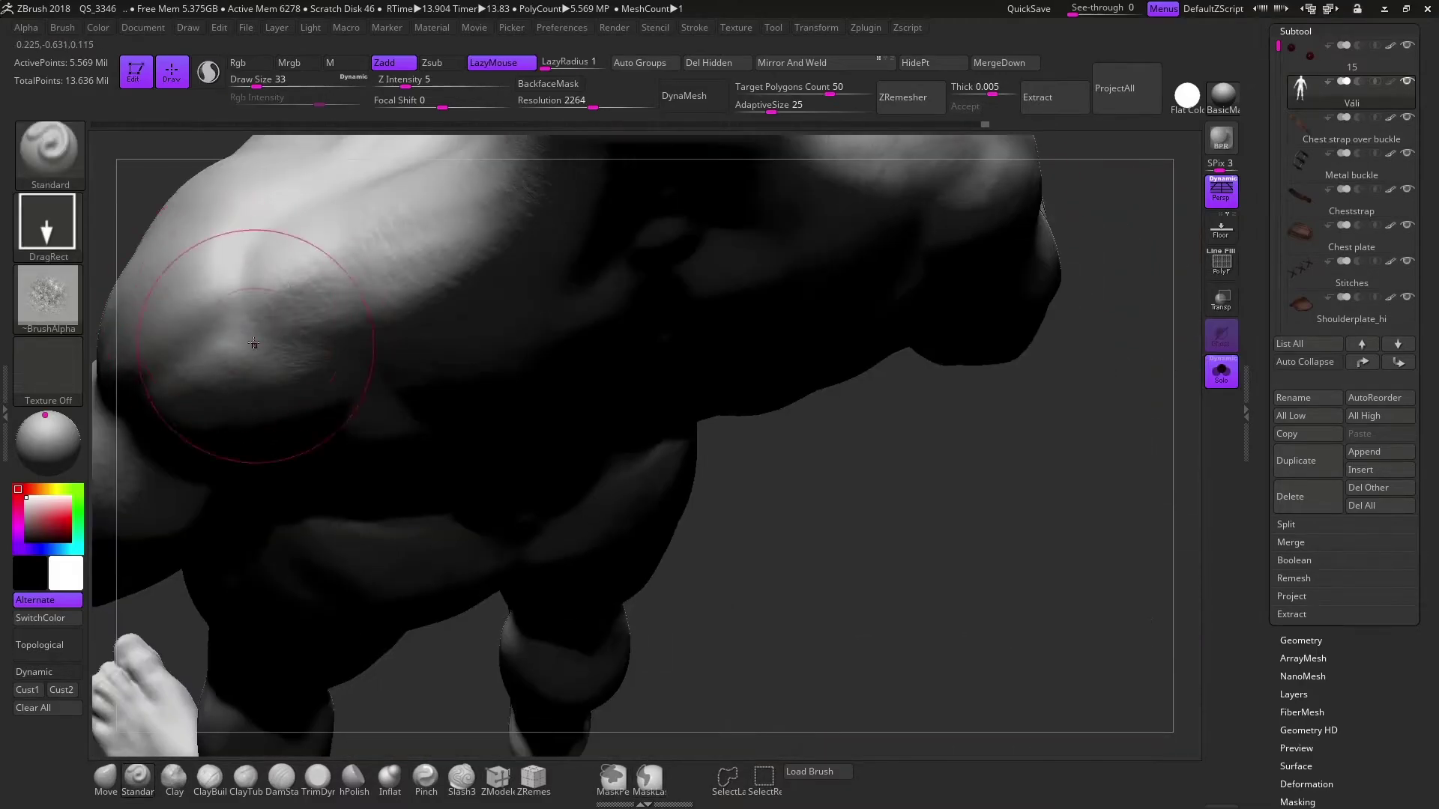
{"action": "mouse_move", "coordinate": [424, 178]}
{"action": "left_mouse_down"}
{"action": "mouse_move", "coordinate": [1088, 290]}
{"action": "mouse_move", "coordinate": [937, 260]}
{"action": "left_mouse_up"}
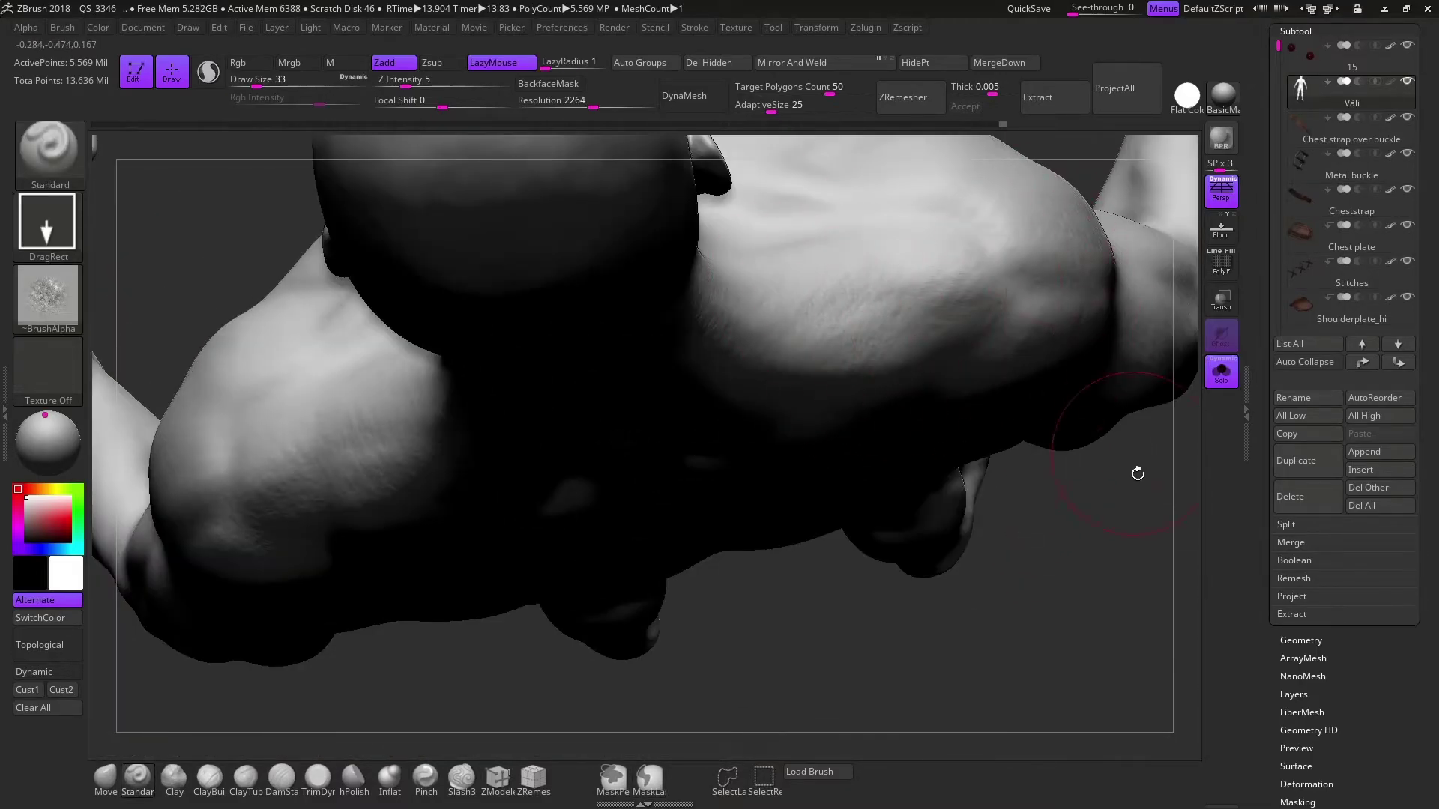
{"action": "mouse_move", "coordinate": [1136, 472]}
{"action": "left_mouse_down"}
{"action": "mouse_move", "coordinate": [1086, 242]}
{"action": "mouse_move", "coordinate": [751, 391]}
{"action": "left_mouse_up"}
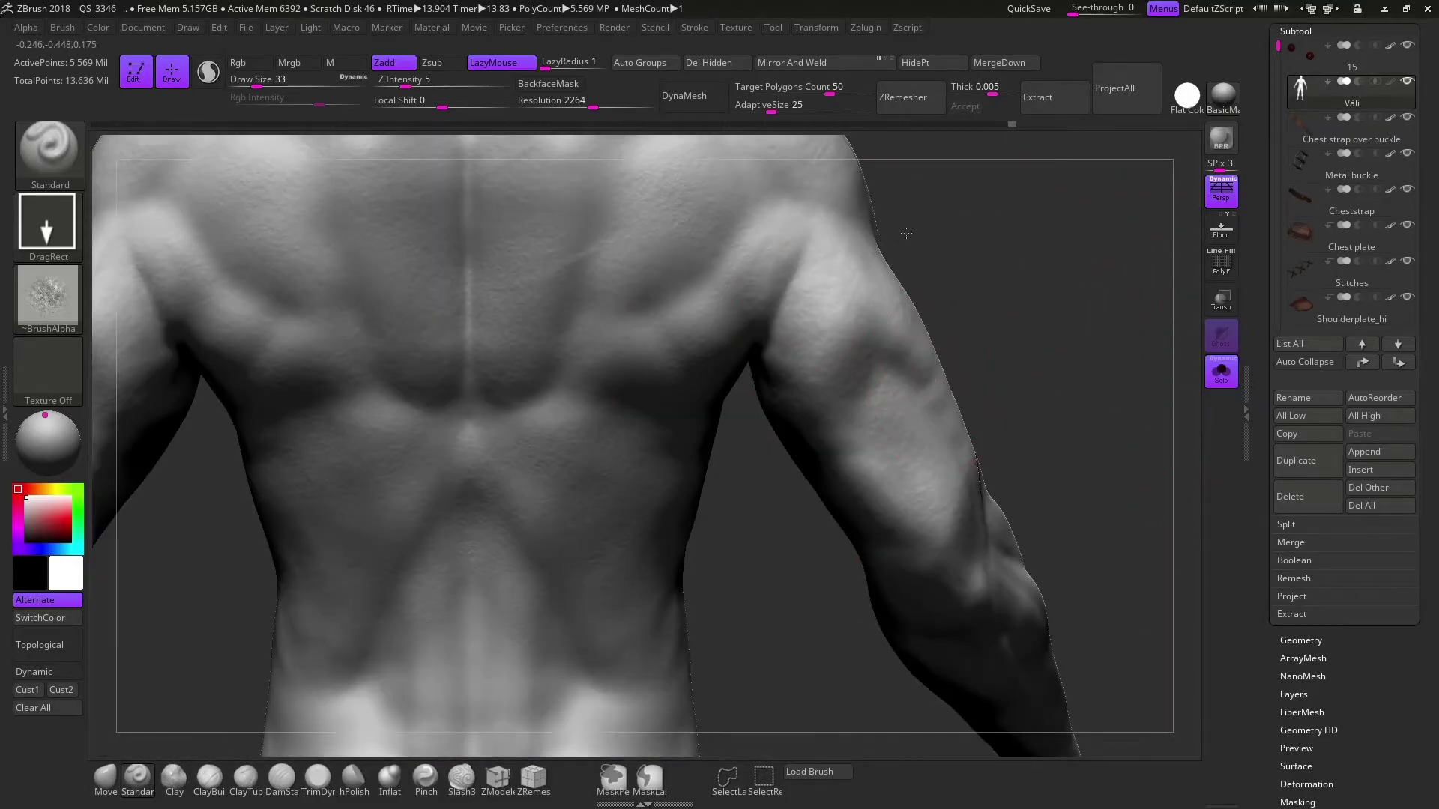
{"action": "left_click_drag", "start_coordinate": [823, 350], "coordinate": [885, 305]}
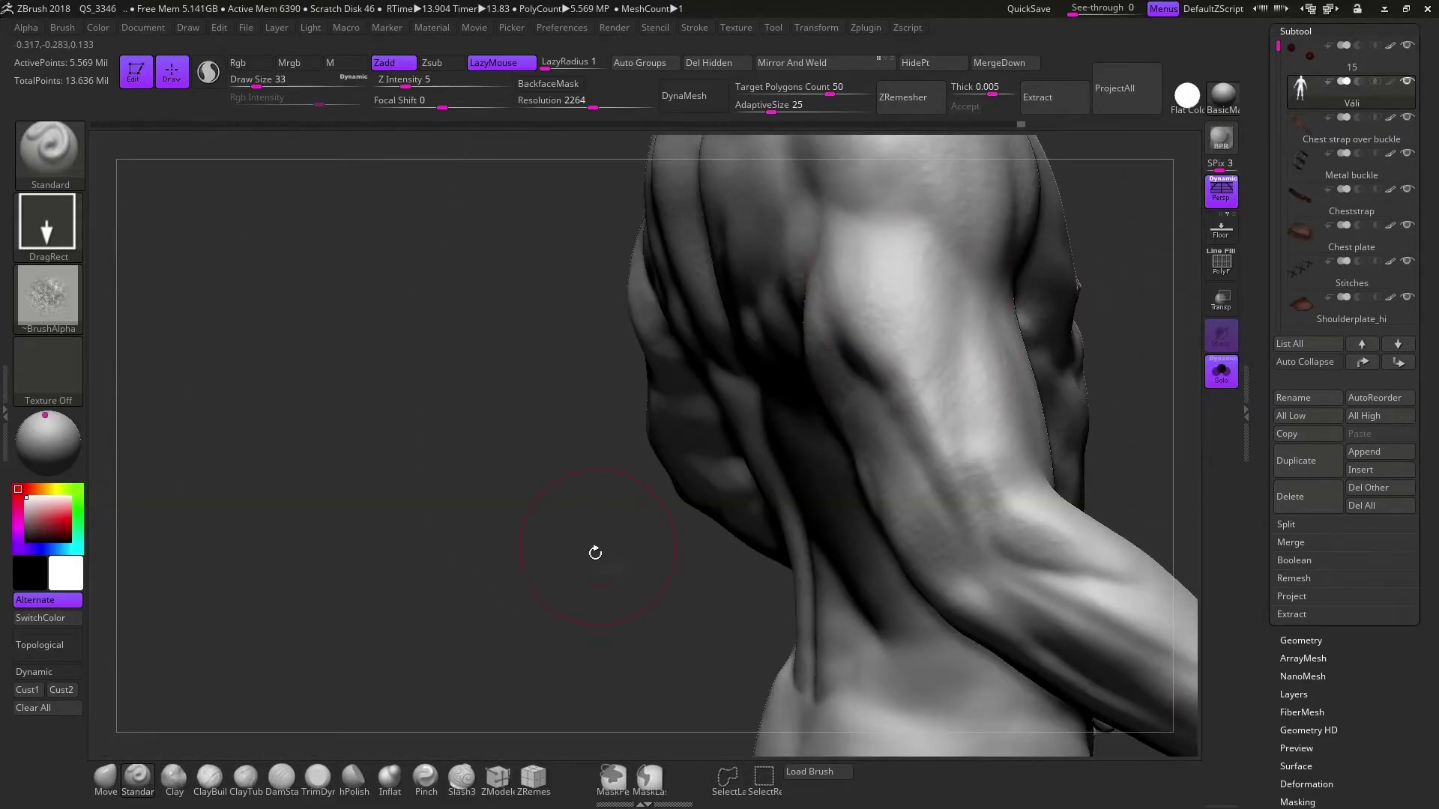
{"action": "mouse_move", "coordinate": [595, 553]}
{"action": "left_mouse_down"}
{"action": "mouse_move", "coordinate": [433, 456]}
{"action": "mouse_move", "coordinate": [556, 486]}
{"action": "mouse_move", "coordinate": [941, 632]}
{"action": "left_mouse_up"}
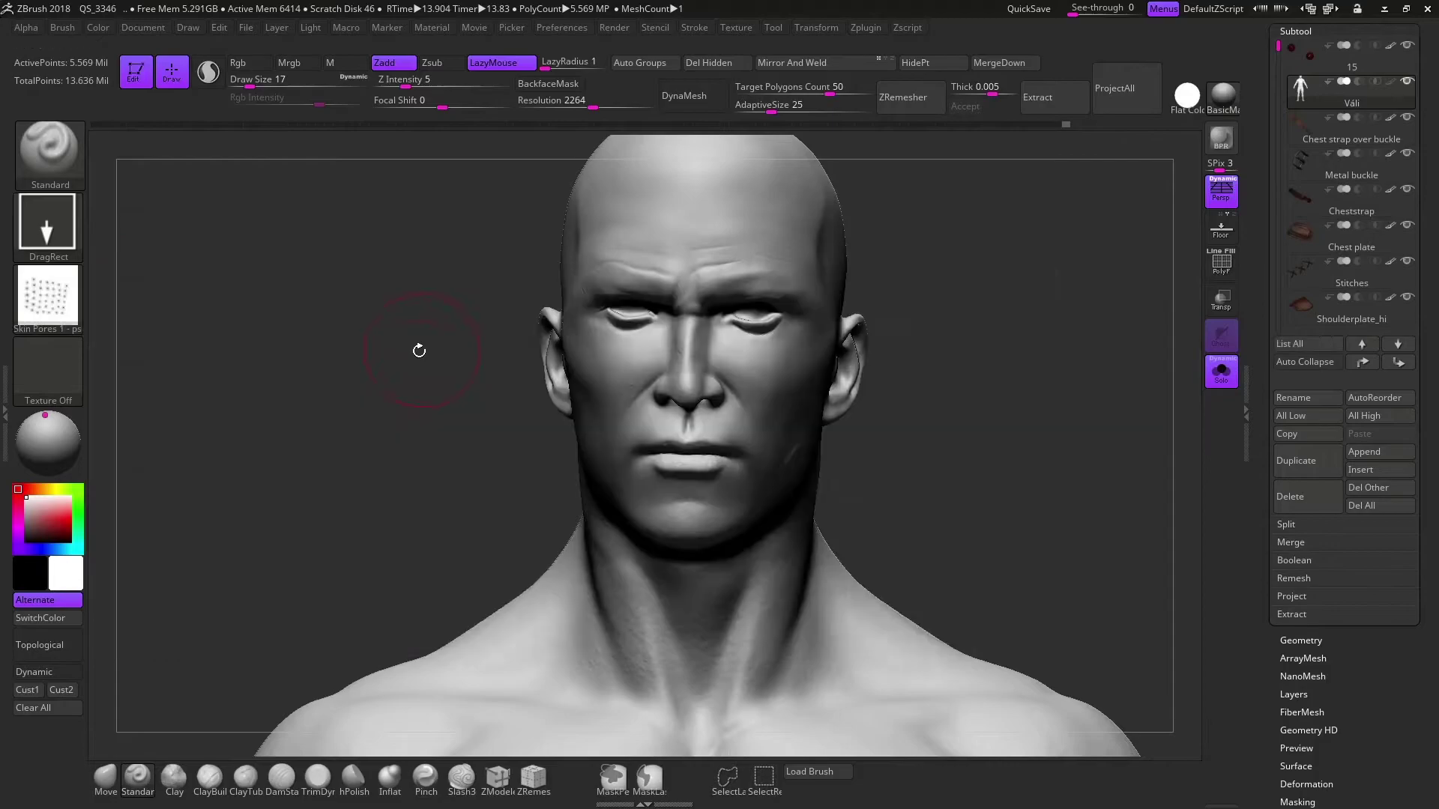
Choose the Skin Main Face alpha for cheek pores, then switch to the Pinch brush for the lips
{"action": "left_click", "coordinate": [48, 298]}
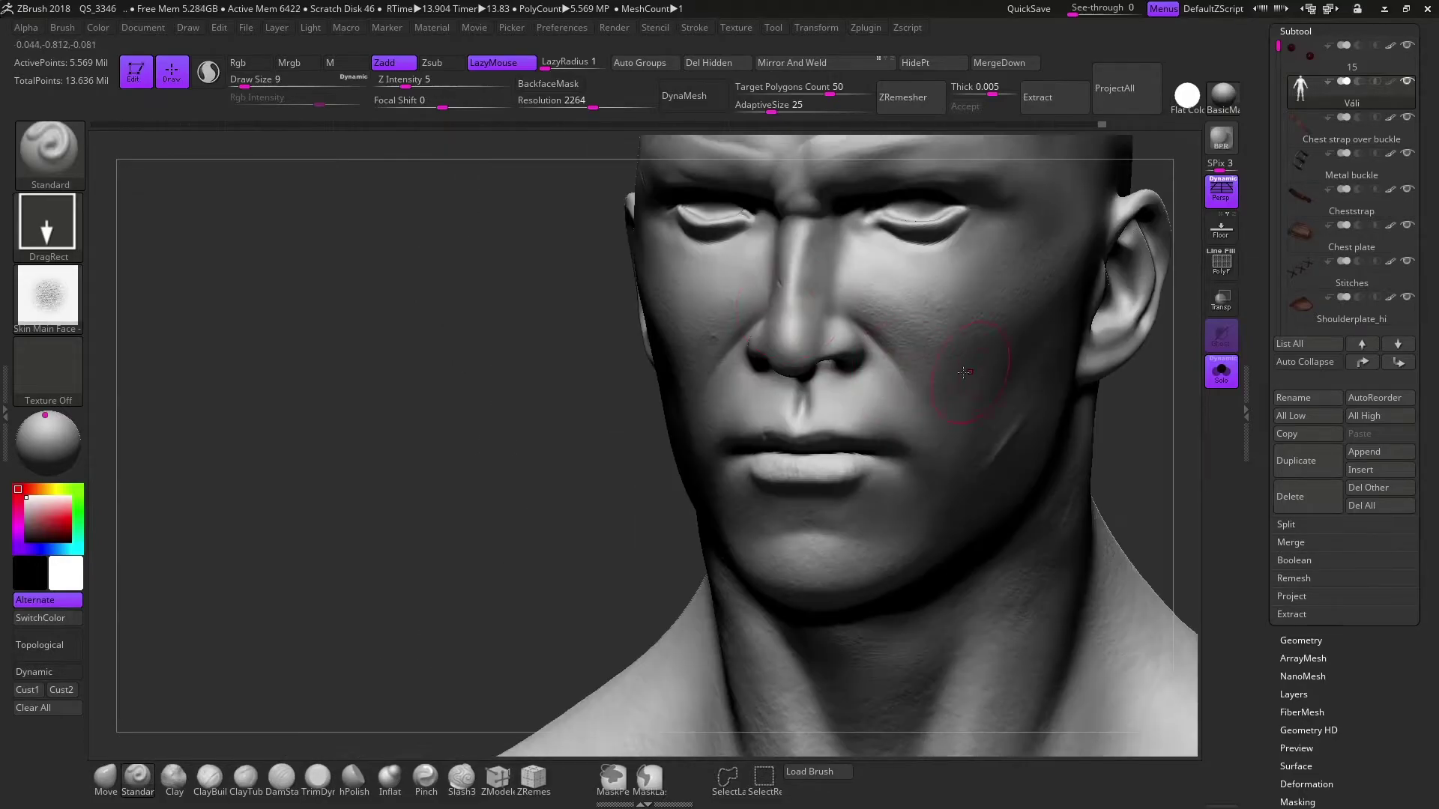
{"action": "left_click", "coordinate": [45, 312]}
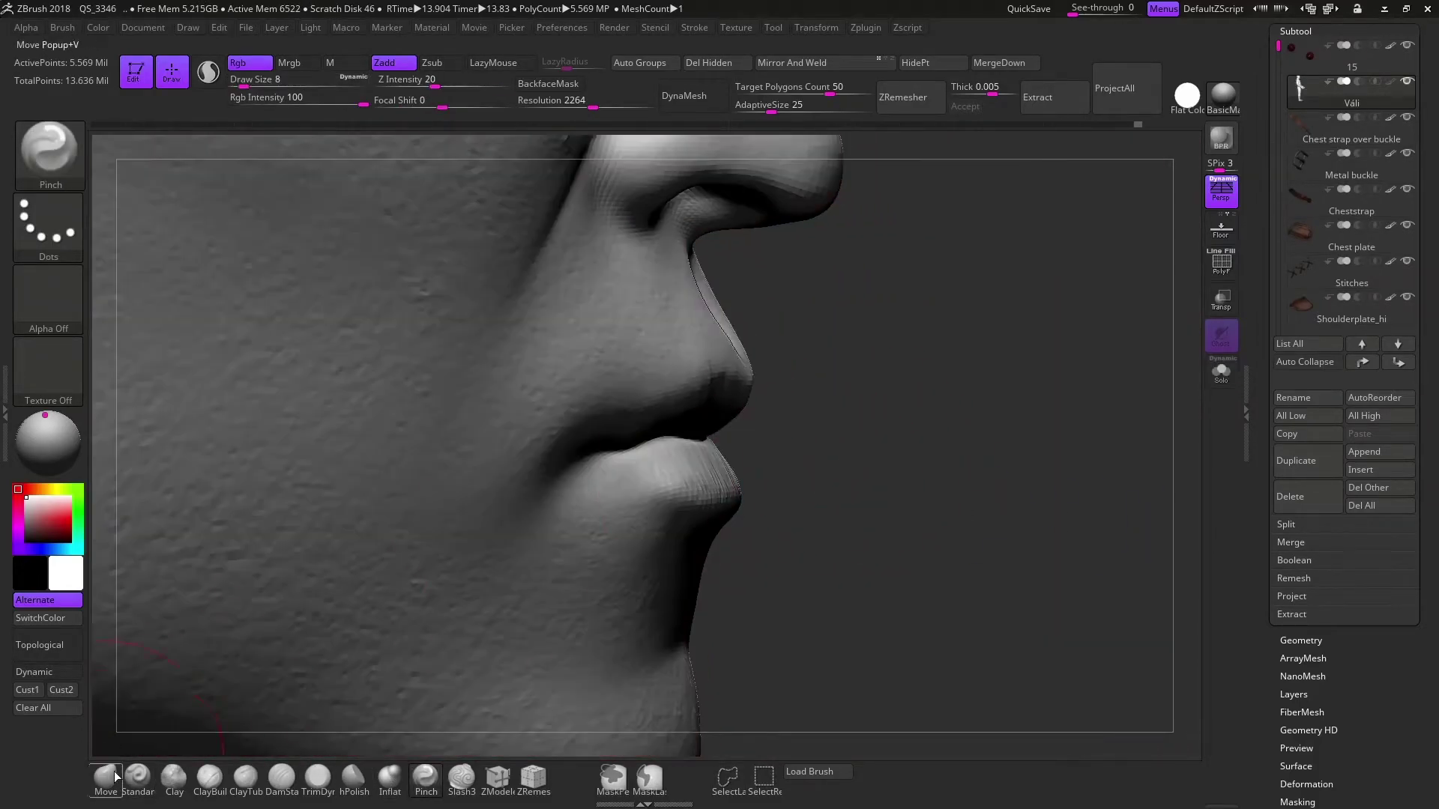
{"action": "left_click", "coordinate": [109, 777]}
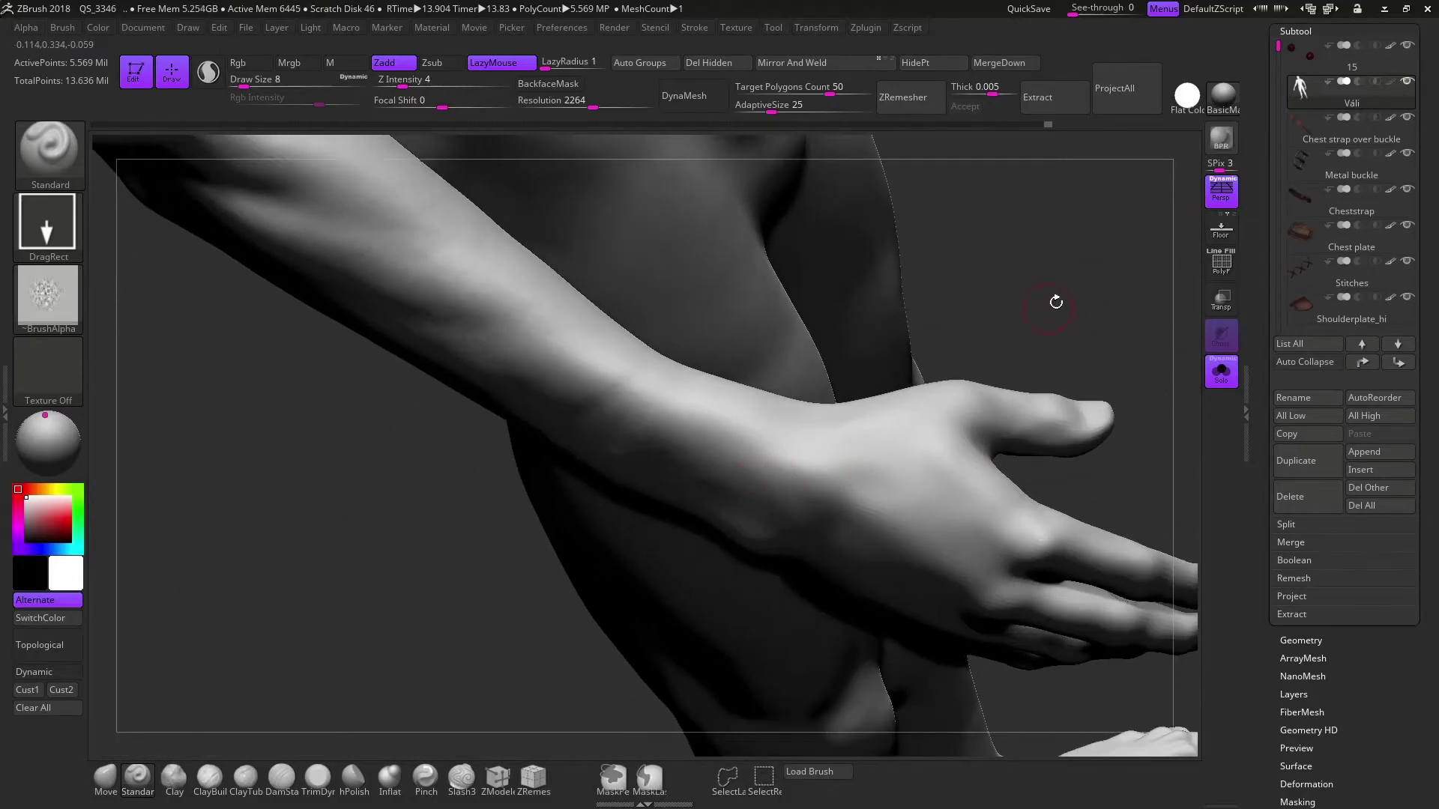
Frame the body and pick the skin_base_direct alpha for the arm and abdomen
{"action": "left_click_drag", "start_coordinate": [1055, 302], "coordinate": [986, 462]}
{"action": "left_click_drag", "start_coordinate": [1026, 218], "coordinate": [927, 415]}
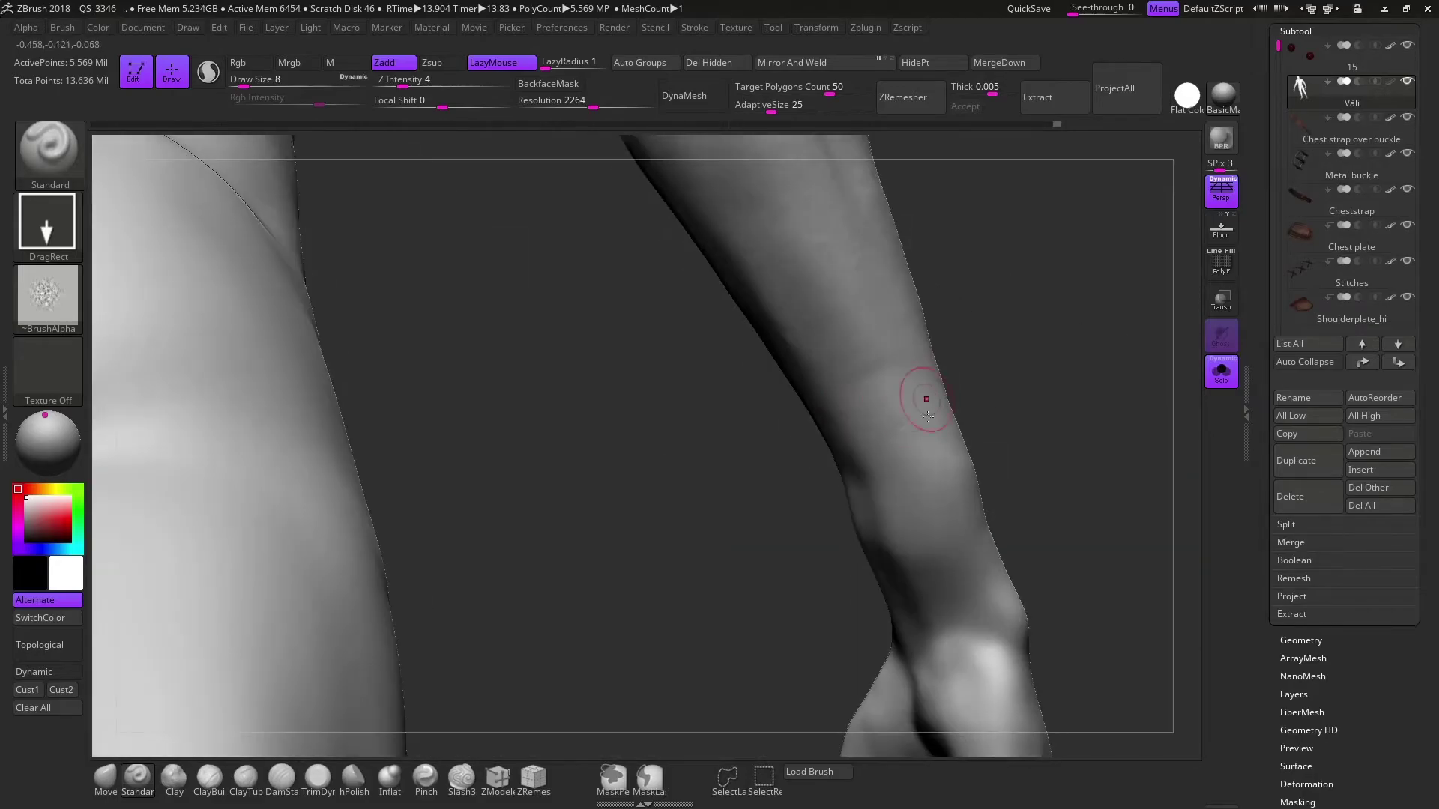
{"action": "mouse_move", "coordinate": [1124, 453]}
{"action": "left_mouse_down"}
{"action": "mouse_move", "coordinate": [921, 402]}
{"action": "mouse_move", "coordinate": [693, 481]}
{"action": "mouse_move", "coordinate": [1158, 619]}
{"action": "left_mouse_up"}
{"action": "key", "text": "f"}
{"action": "left_click_drag", "start_coordinate": [1001, 514], "coordinate": [495, 372]}
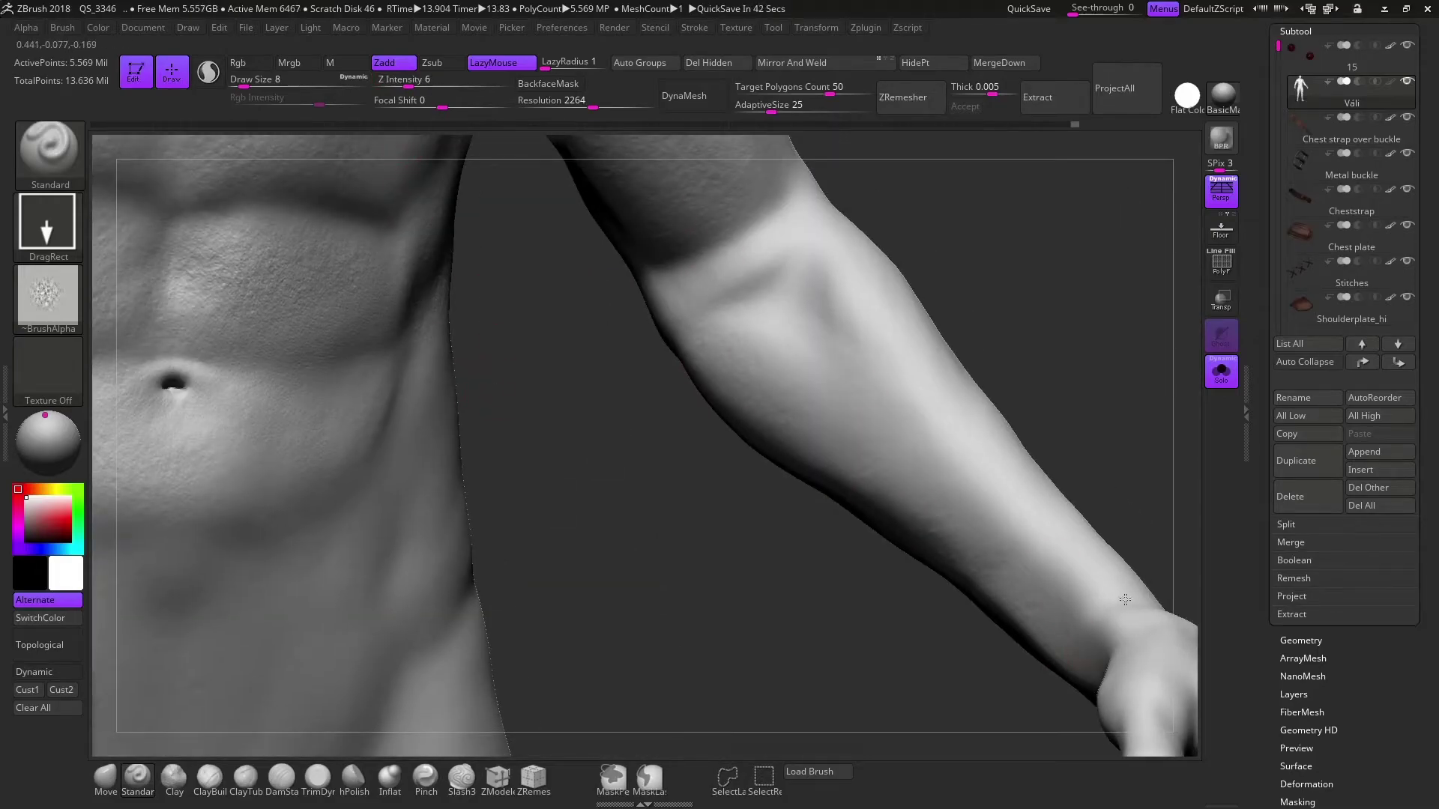
{"action": "left_click", "coordinate": [46, 296]}
{"action": "left_click", "coordinate": [853, 310]}
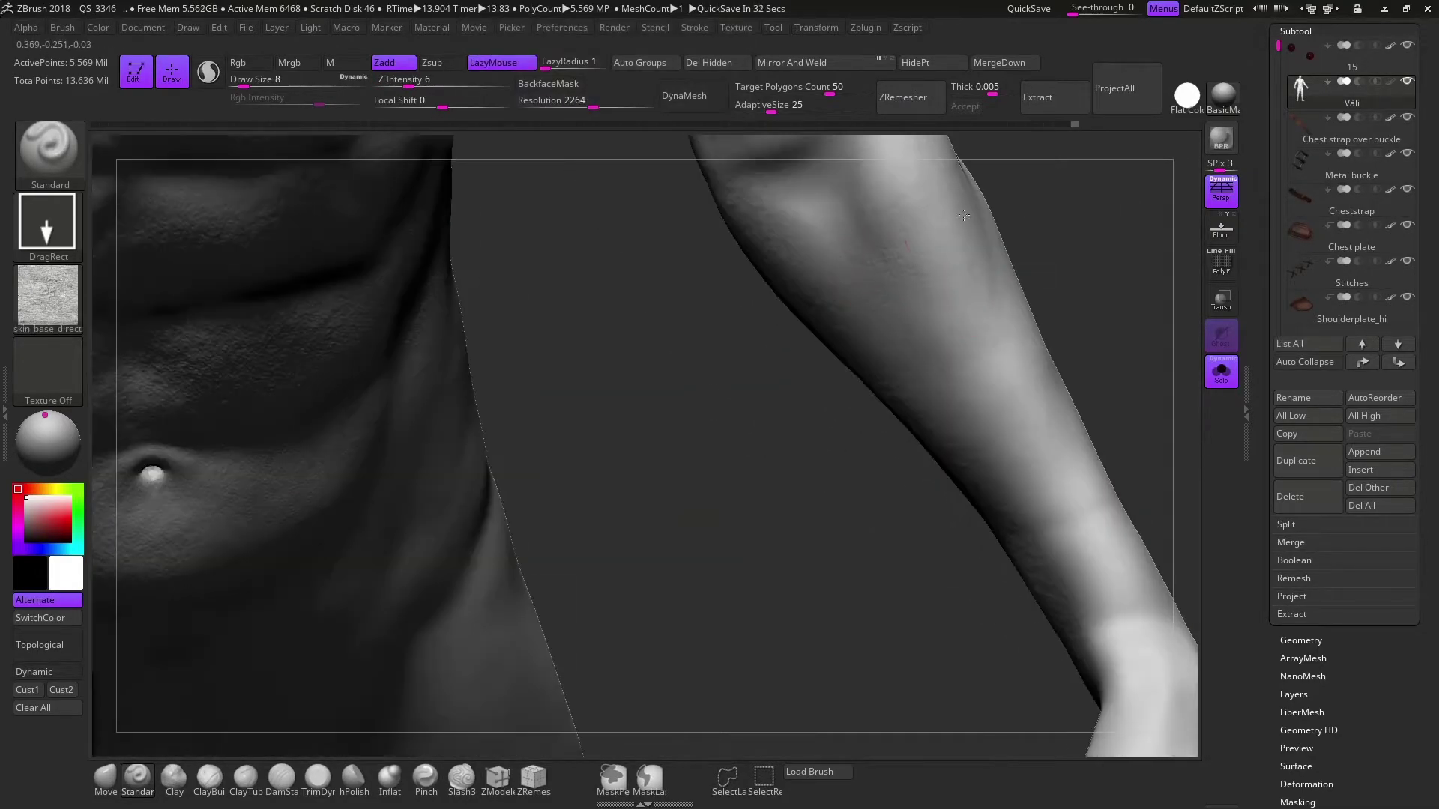
{"action": "left_click_drag", "start_coordinate": [1081, 325], "coordinate": [815, 171]}
Switch to the skin 1 - psd alpha and stamp it across the torso, upper arm and back
{"action": "left_click", "coordinate": [47, 296]}
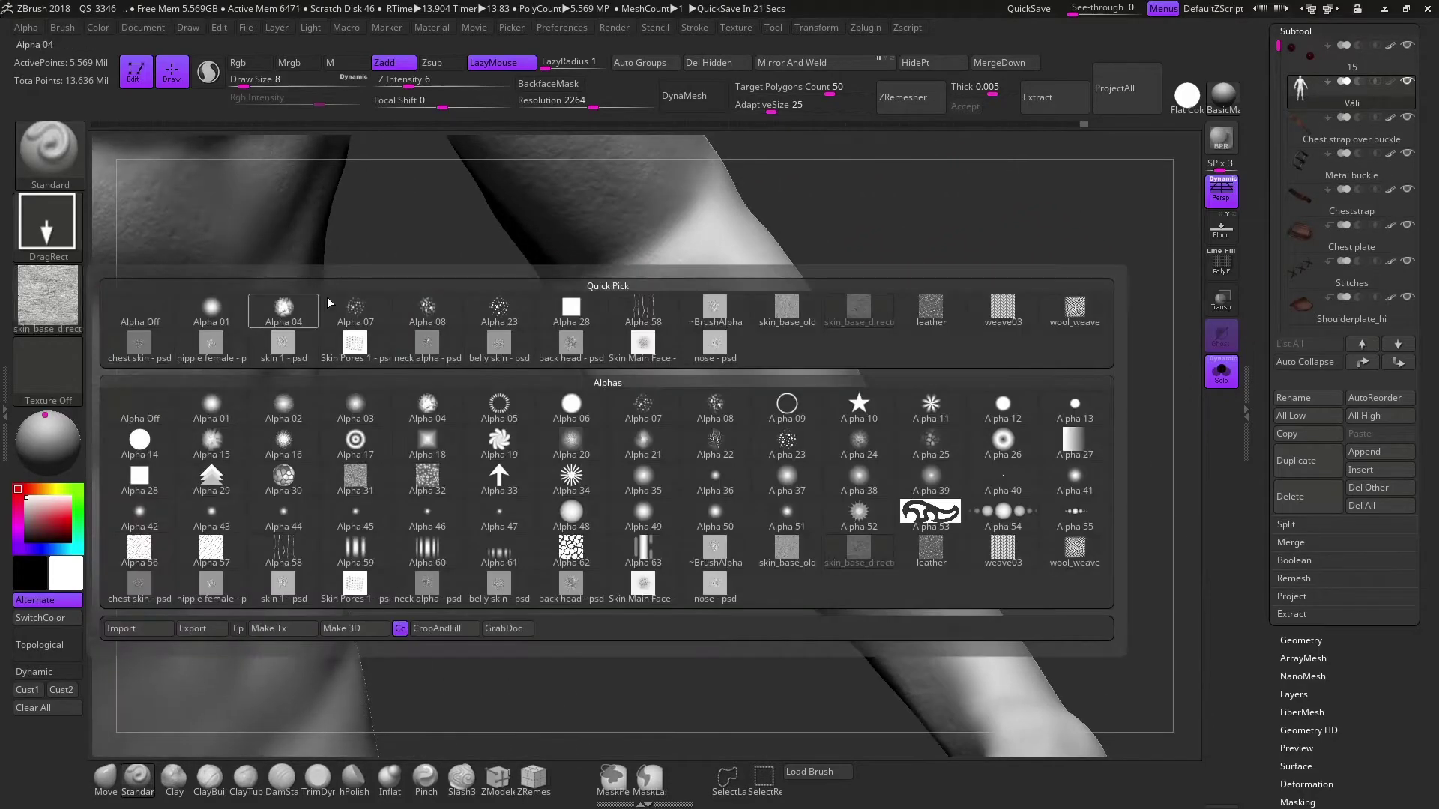
{"action": "left_click", "coordinate": [789, 428]}
{"action": "left_click_drag", "start_coordinate": [789, 428], "coordinate": [842, 211]}
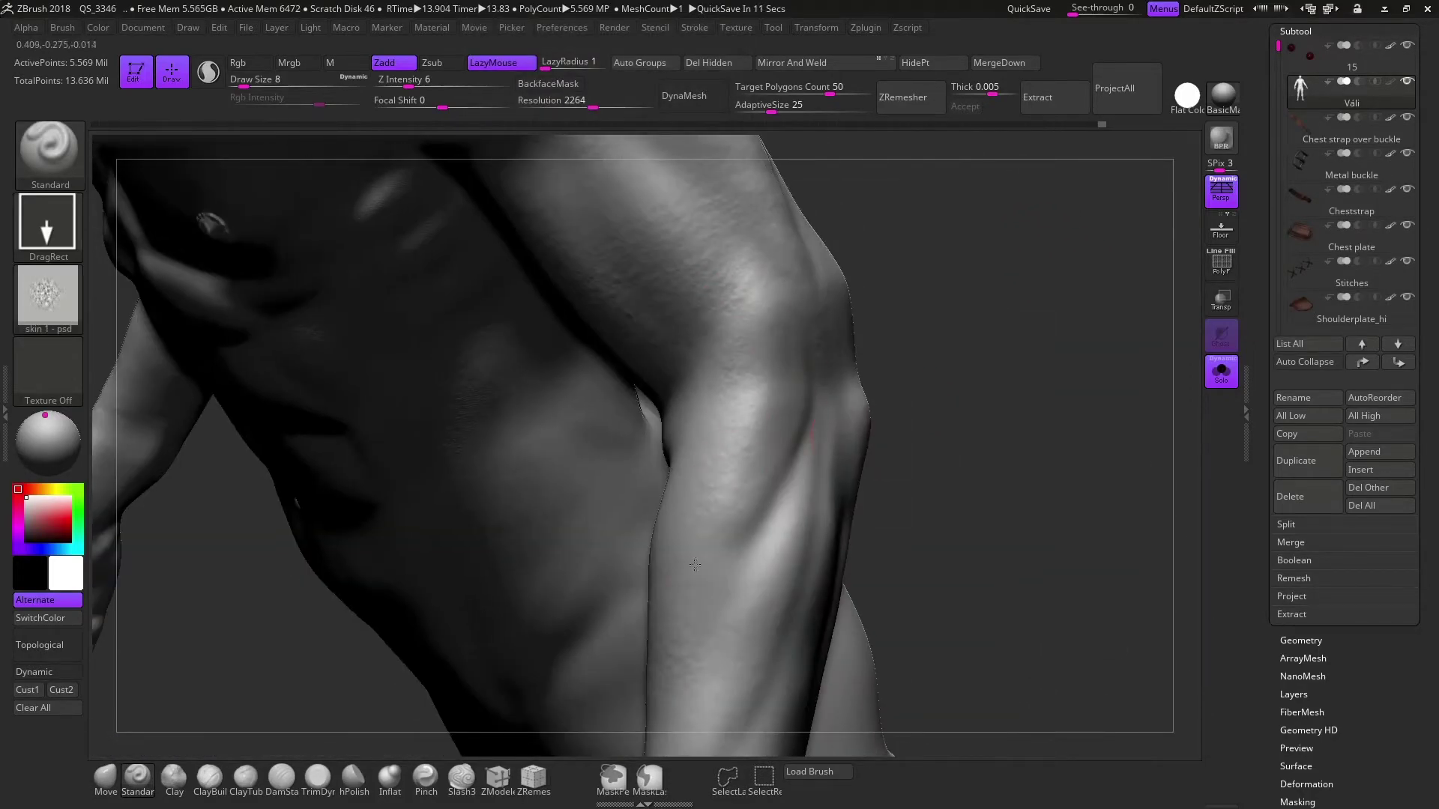
{"action": "mouse_move", "coordinate": [716, 712]}
{"action": "left_mouse_down"}
{"action": "mouse_move", "coordinate": [517, 462]}
{"action": "mouse_move", "coordinate": [738, 305]}
{"action": "mouse_move", "coordinate": [855, 468]}
{"action": "left_mouse_up"}
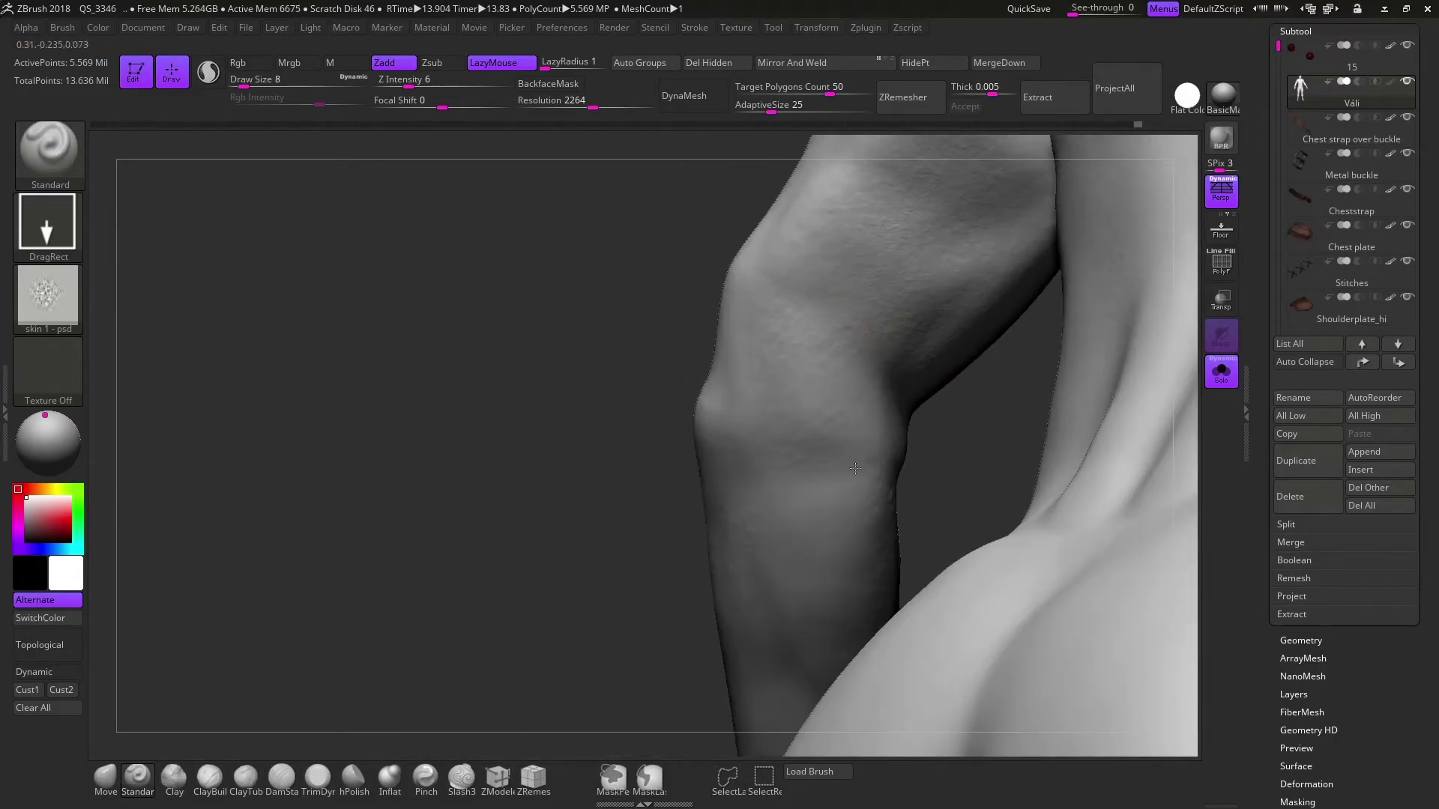
{"action": "mouse_move", "coordinate": [833, 625]}
{"action": "left_mouse_down"}
{"action": "mouse_move", "coordinate": [709, 523]}
{"action": "mouse_move", "coordinate": [969, 447]}
{"action": "mouse_move", "coordinate": [754, 553]}
{"action": "mouse_move", "coordinate": [902, 552]}
{"action": "left_mouse_up"}
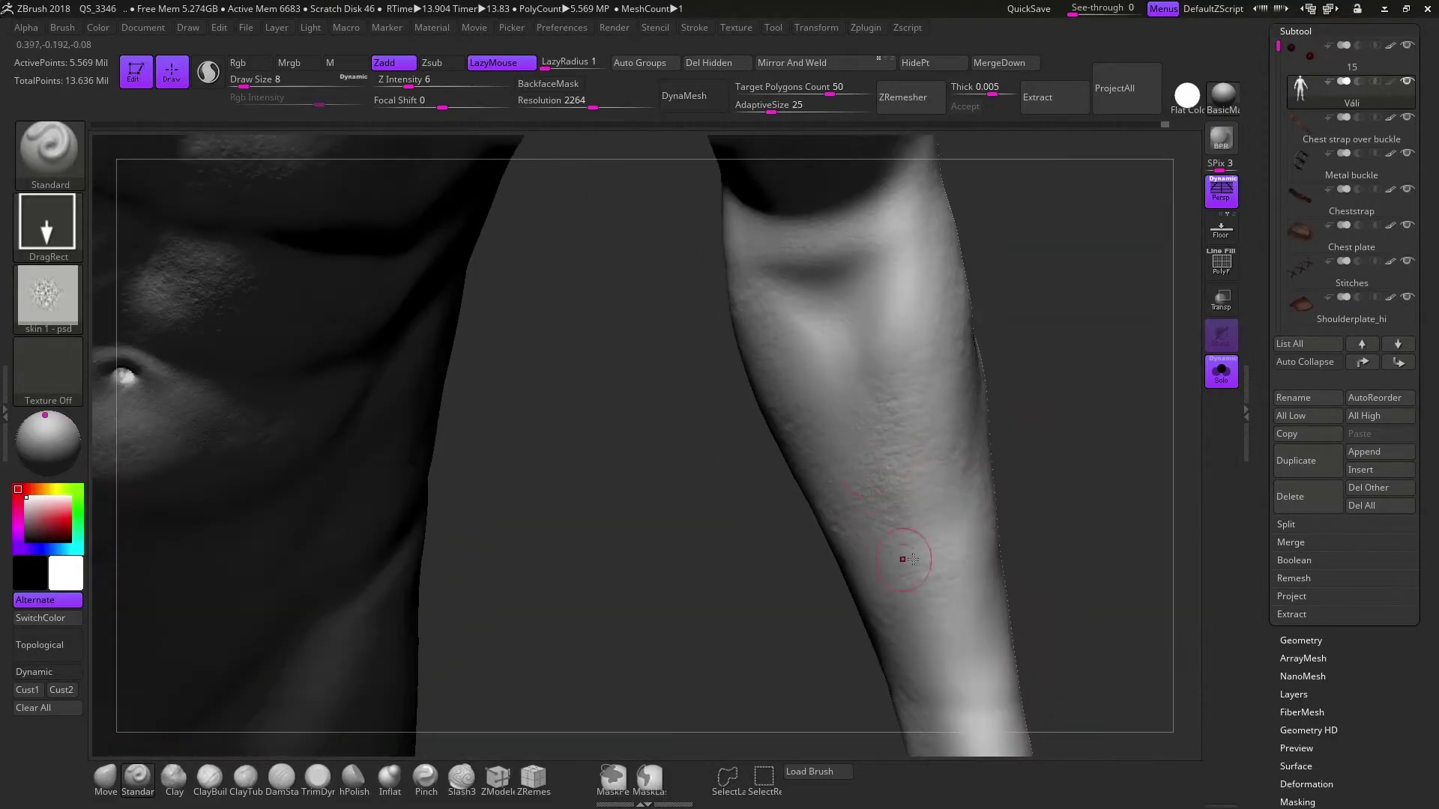
{"action": "left_click", "coordinate": [46, 297]}
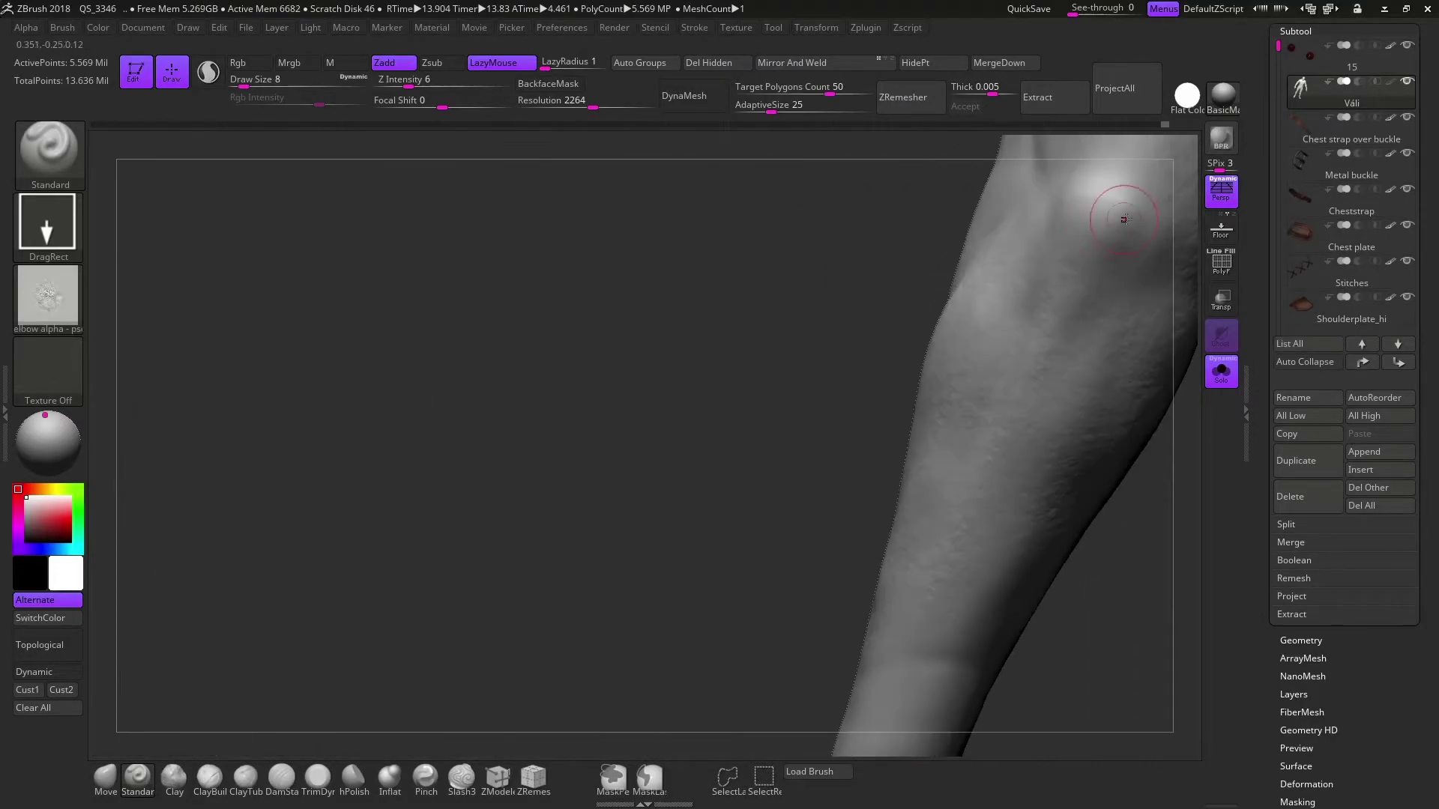
{"action": "mouse_move", "coordinate": [1124, 150]}
{"action": "left_mouse_down"}
{"action": "mouse_move", "coordinate": [827, 213]}
{"action": "mouse_move", "coordinate": [954, 237]}
{"action": "mouse_move", "coordinate": [611, 488]}
{"action": "mouse_move", "coordinate": [825, 318]}
{"action": "mouse_move", "coordinate": [870, 405]}
{"action": "mouse_move", "coordinate": [436, 411]}
{"action": "mouse_move", "coordinate": [360, 436]}
{"action": "mouse_move", "coordinate": [774, 314]}
{"action": "left_mouse_up"}
Briefly reshape the arm with the Move brush, then resume stamping at brush size 20
{"action": "key", "text": "b"}
{"action": "key", "text": "m"}
{"action": "key", "text": "v"}
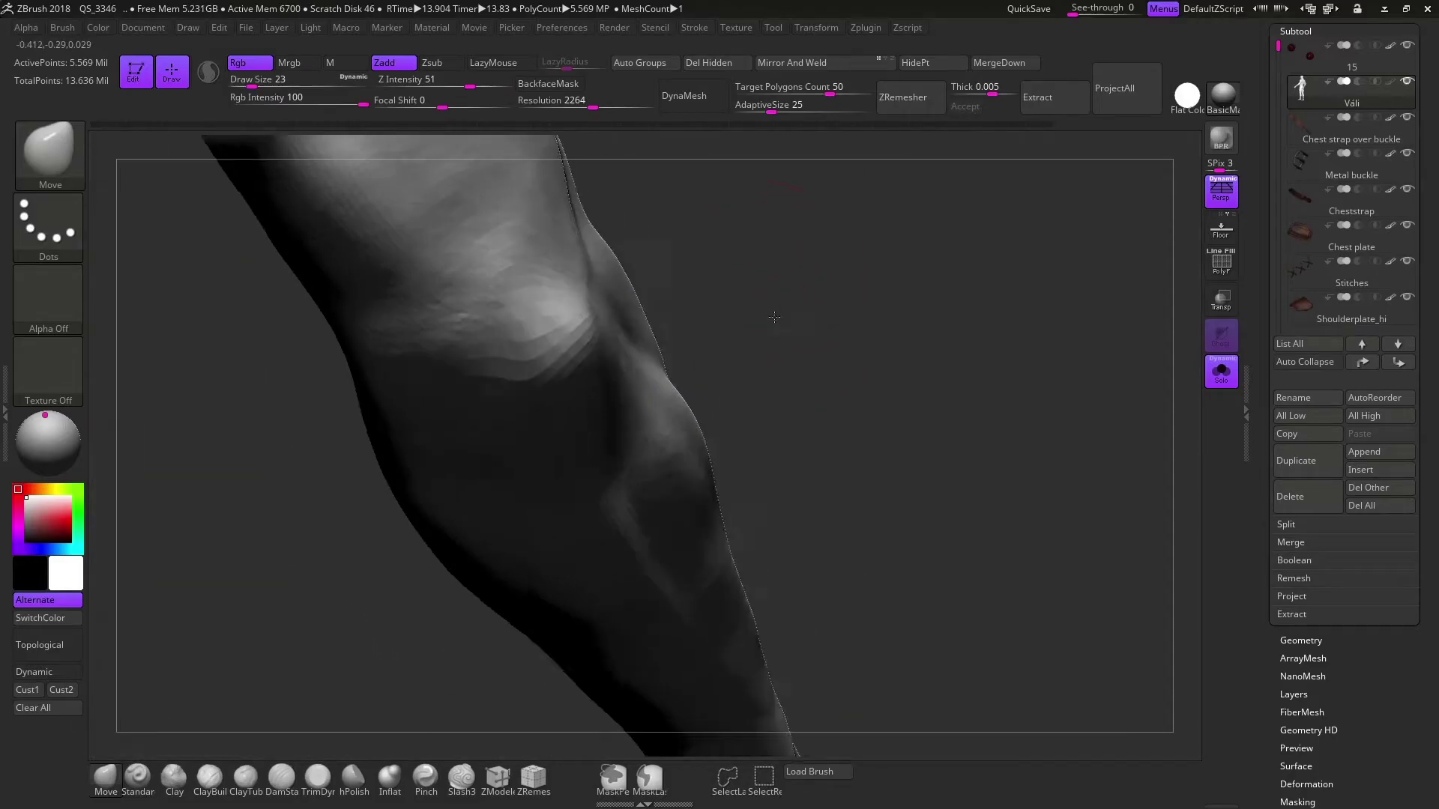
{"action": "left_click", "coordinate": [138, 780]}
{"action": "key", "text": "shift+f"}
{"action": "key", "text": "shift+f"}
{"action": "mouse_move", "coordinate": [674, 248]}
{"action": "left_mouse_down"}
{"action": "mouse_move", "coordinate": [691, 312]}
{"action": "mouse_move", "coordinate": [570, 334]}
{"action": "left_mouse_up"}
{"action": "key", "text": "shift+f"}
{"action": "key", "text": "shift+f"}
Reselect skin 1 - psd, then switch to the elbow alpha - psd for the elbow
{"action": "left_click", "coordinate": [48, 300]}
{"action": "left_click", "coordinate": [283, 345]}
{"action": "mouse_move", "coordinate": [749, 338]}
{"action": "left_mouse_down"}
{"action": "mouse_move", "coordinate": [882, 260]}
{"action": "mouse_move", "coordinate": [525, 300]}
{"action": "left_mouse_up"}
{"action": "left_click", "coordinate": [60, 310]}
{"action": "left_click", "coordinate": [787, 344]}
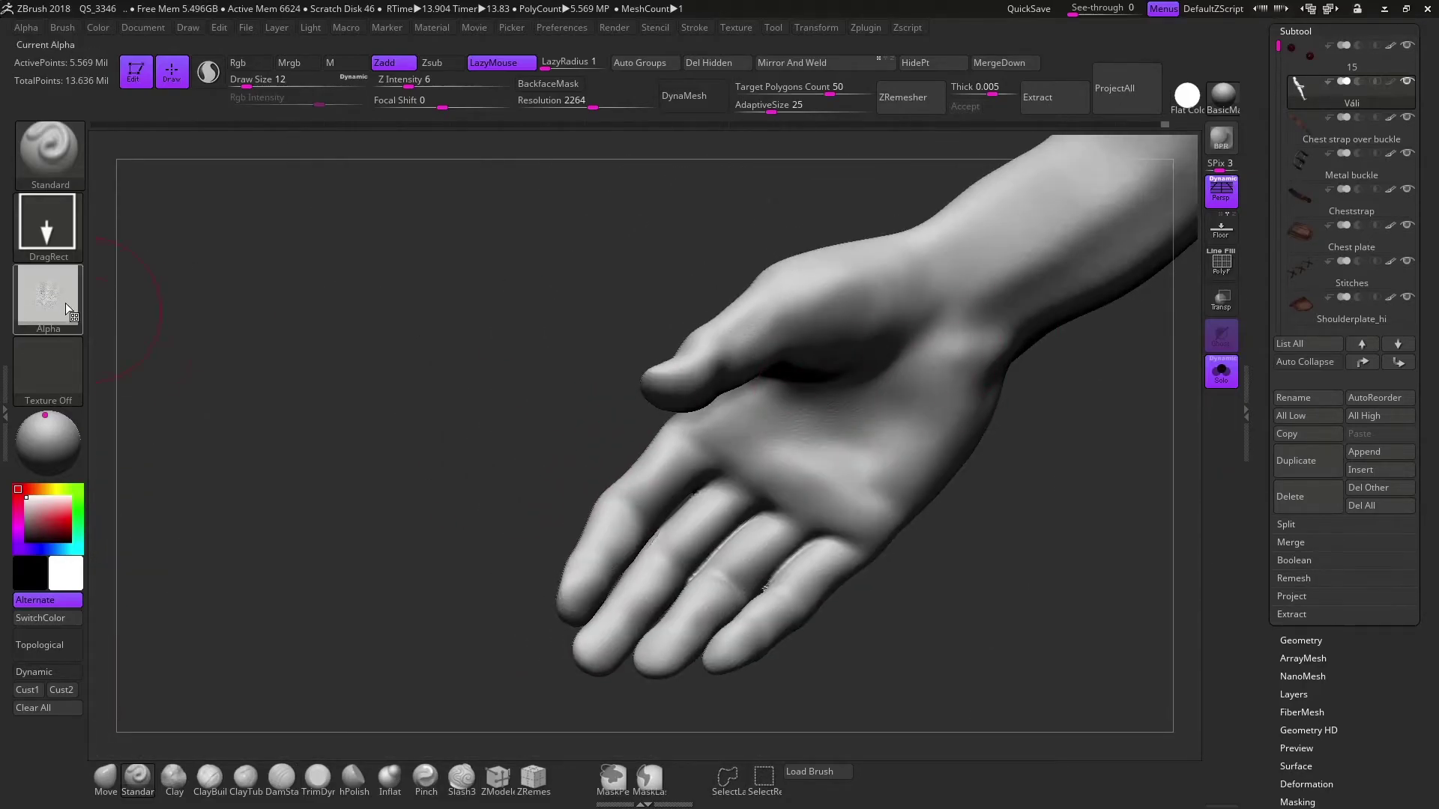
{"action": "left_click", "coordinate": [65, 302]}
{"action": "left_click", "coordinate": [713, 604]}
{"action": "left_click", "coordinate": [69, 310]}
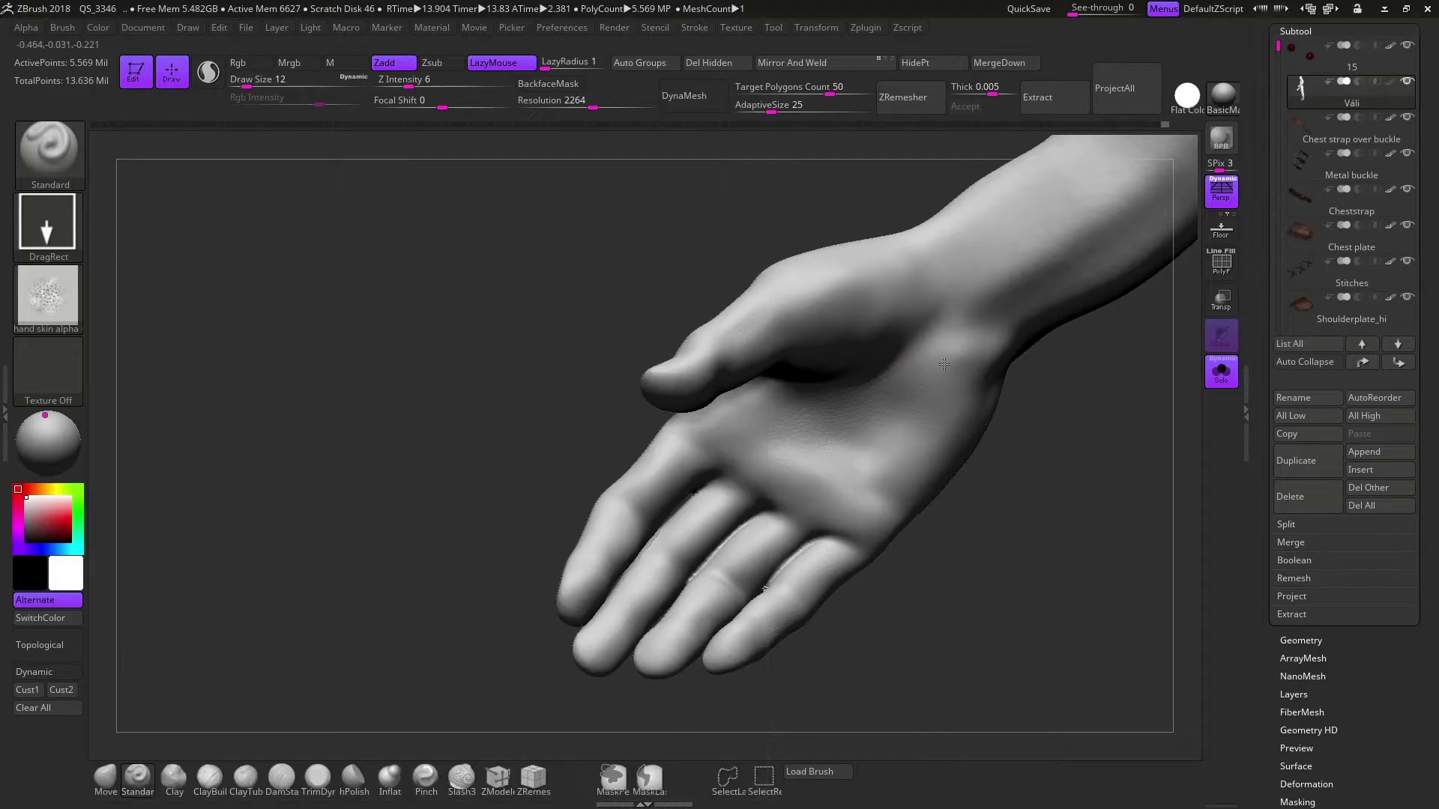
{"action": "right_click_drag", "start_coordinate": [944, 364], "coordinate": [937, 472], "text": "alt"}
{"action": "mouse_move", "coordinate": [1044, 378]}
{"action": "right_mouse_down"}
{"action": "mouse_move", "coordinate": [427, 405]}
{"action": "mouse_move", "coordinate": [705, 476]}
{"action": "mouse_move", "coordinate": [753, 375]}
{"action": "right_mouse_up"}
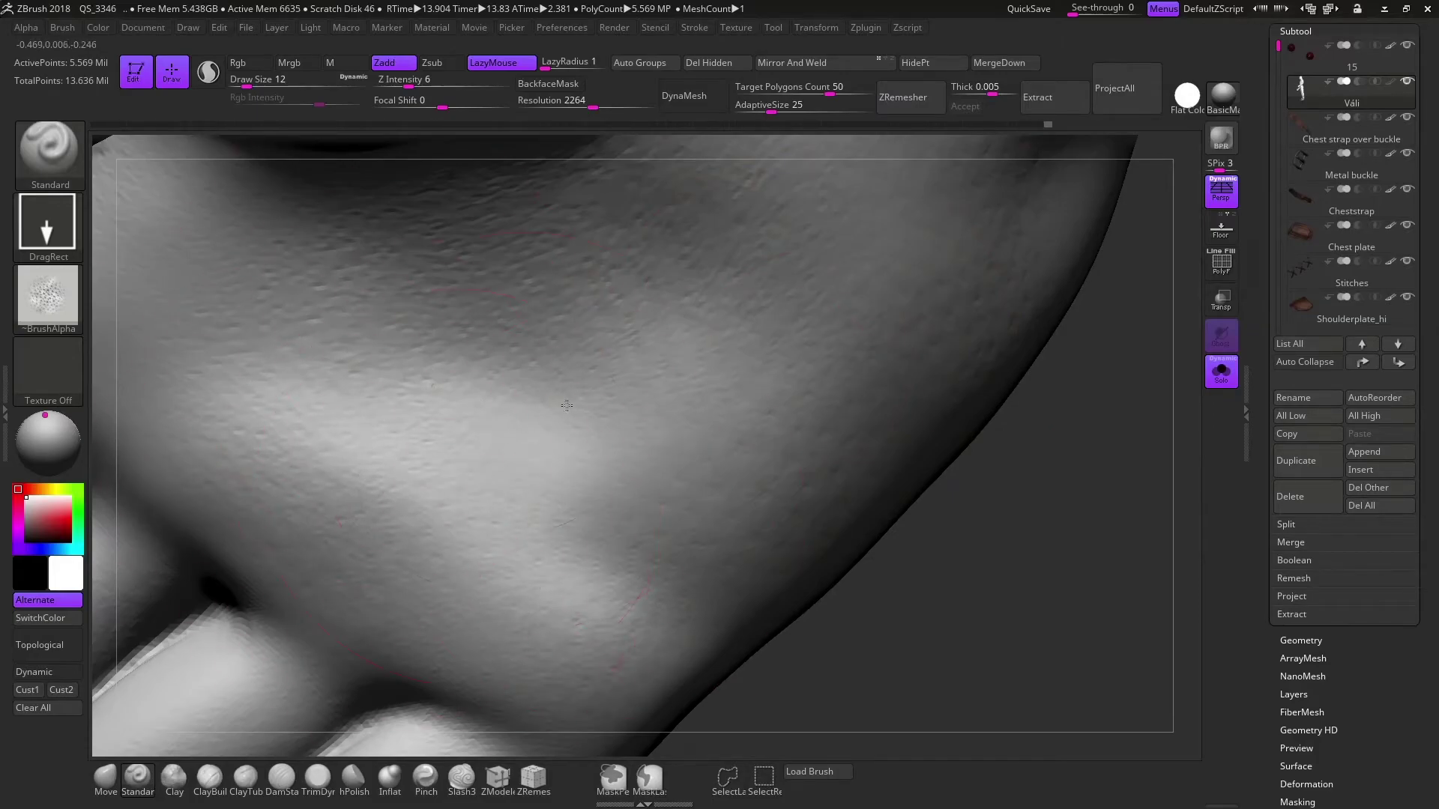
{"action": "mouse_move", "coordinate": [567, 405]}
{"action": "right_mouse_down", "text": "alt"}
{"action": "mouse_move", "coordinate": [507, 321]}
{"action": "mouse_move", "coordinate": [615, 324]}
{"action": "mouse_move", "coordinate": [525, 360]}
{"action": "mouse_move", "coordinate": [521, 295]}
{"action": "mouse_move", "coordinate": [812, 540]}
{"action": "mouse_move", "coordinate": [854, 552]}
{"action": "mouse_move", "coordinate": [739, 337]}
{"action": "mouse_move", "coordinate": [805, 333]}
{"action": "right_mouse_up", "text": "alt"}
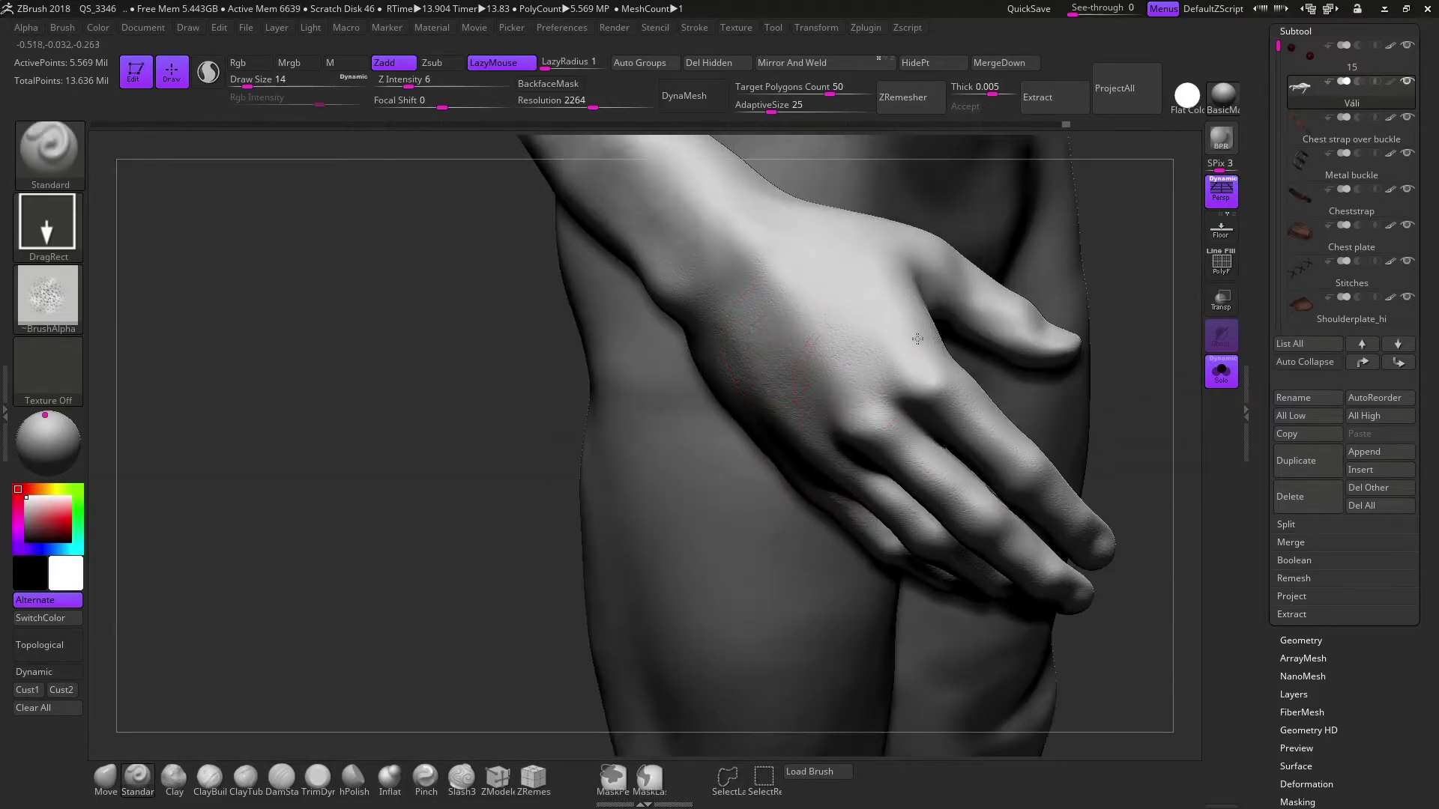
{"action": "mouse_move", "coordinate": [664, 265]}
{"action": "right_mouse_down"}
{"action": "mouse_move", "coordinate": [909, 330]}
{"action": "mouse_move", "coordinate": [872, 243]}
{"action": "right_mouse_up"}
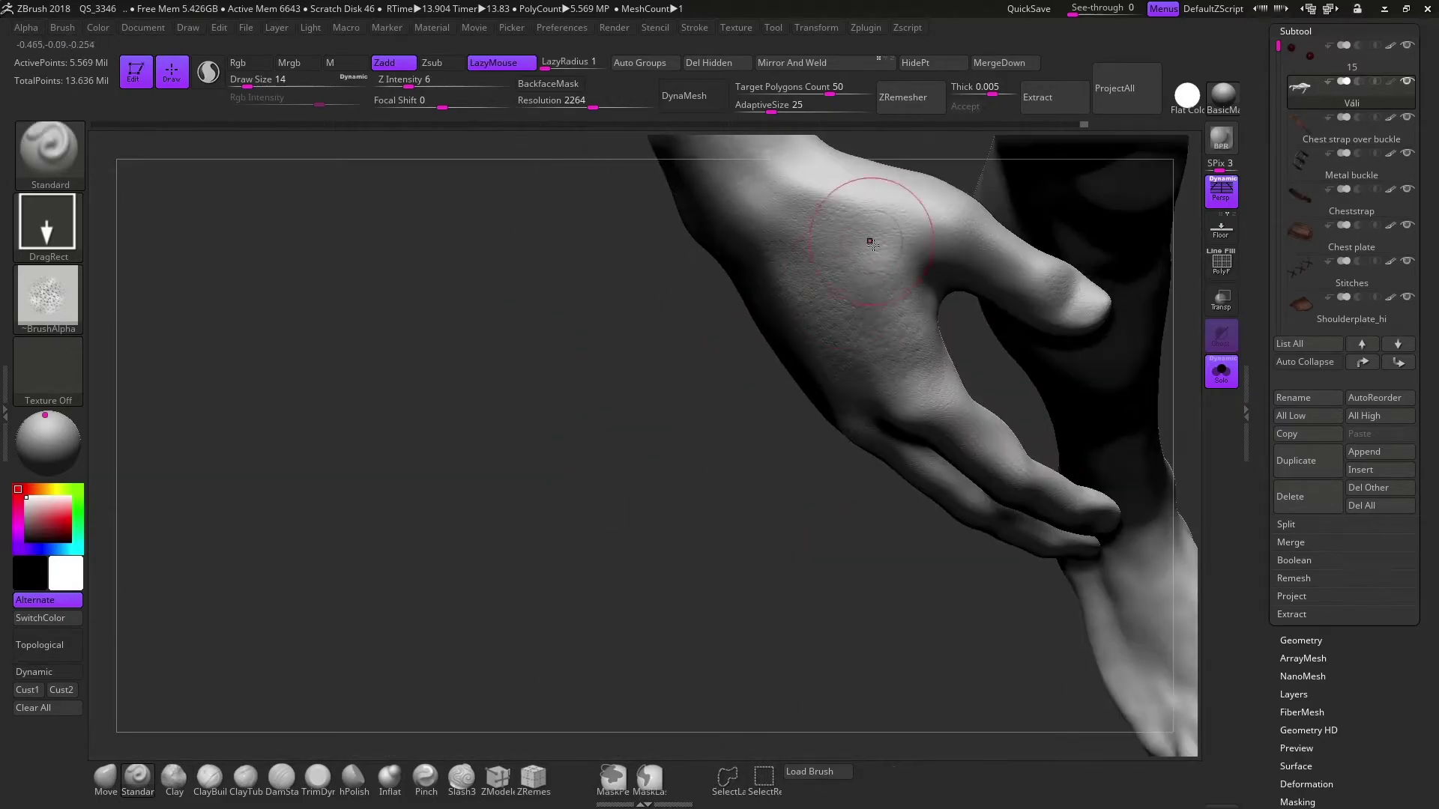
{"action": "mouse_move", "coordinate": [742, 235]}
{"action": "right_mouse_down"}
{"action": "mouse_move", "coordinate": [1028, 409]}
{"action": "mouse_move", "coordinate": [899, 375]}
{"action": "right_mouse_up"}
{"action": "left_click", "coordinate": [48, 294]}
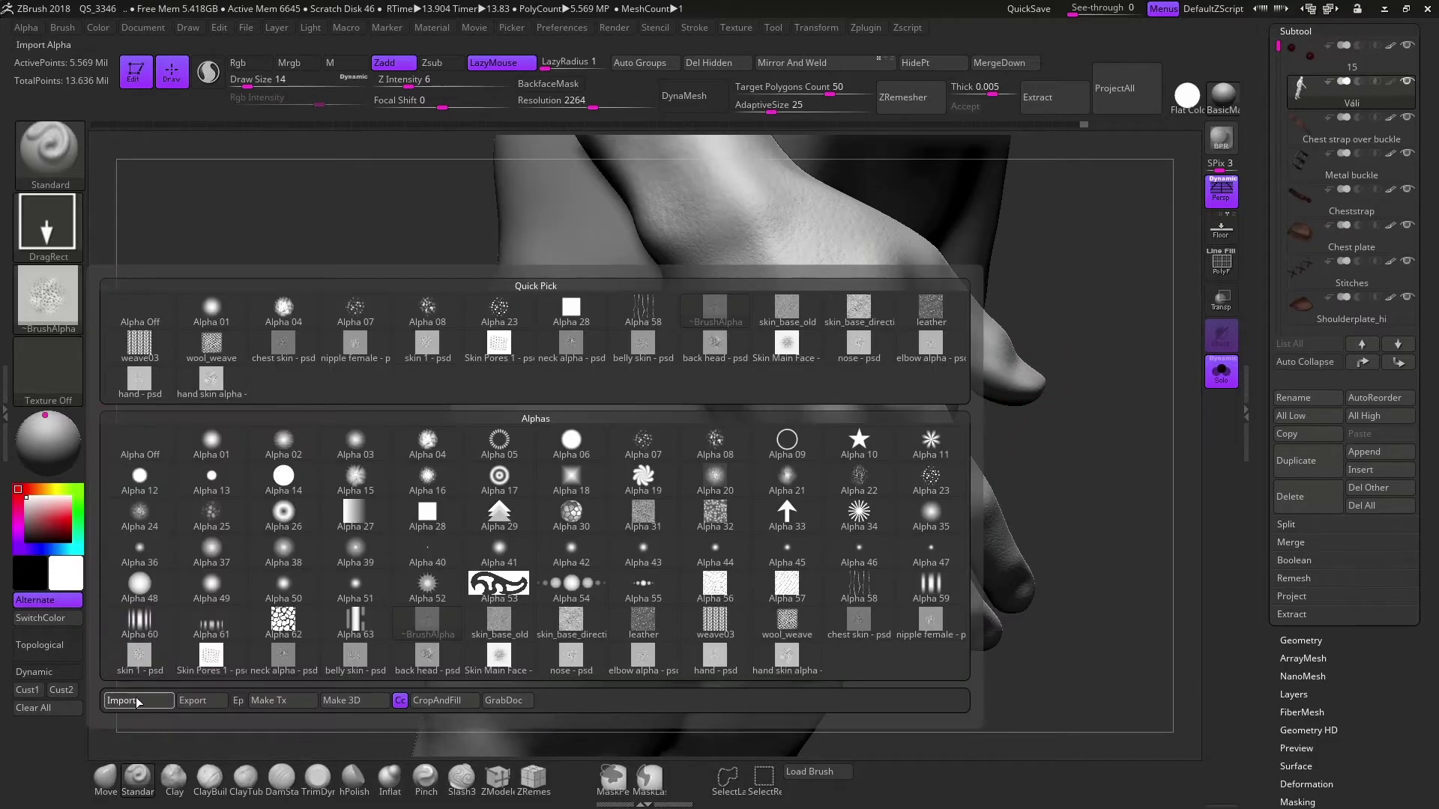
{"action": "left_click", "coordinate": [920, 446]}
{"action": "right_click_drag", "start_coordinate": [920, 446], "coordinate": [749, 374]}
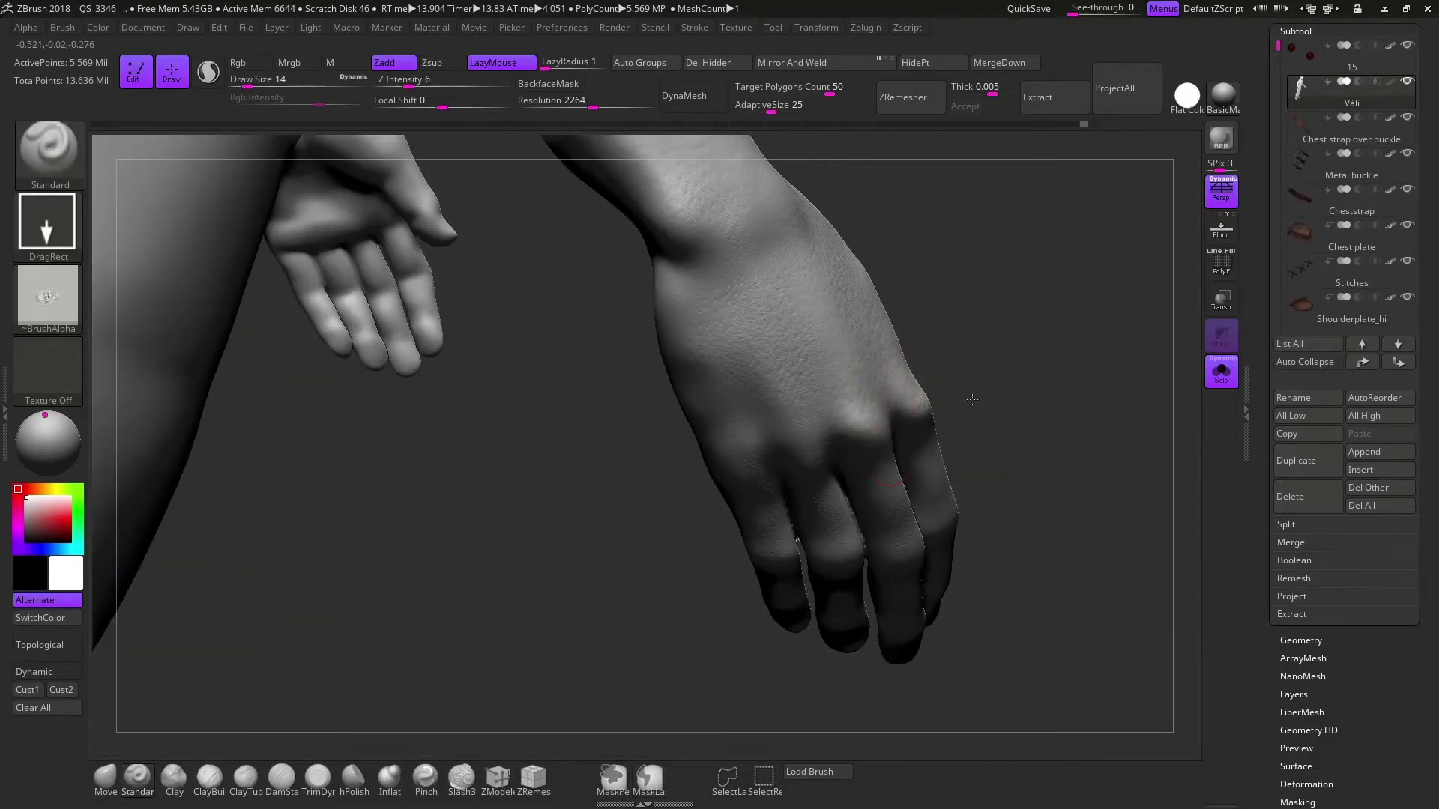
{"action": "left_click_drag", "start_coordinate": [416, 91], "coordinate": [420, 91]}
{"action": "right_click_drag", "start_coordinate": [674, 375], "coordinate": [792, 453]}
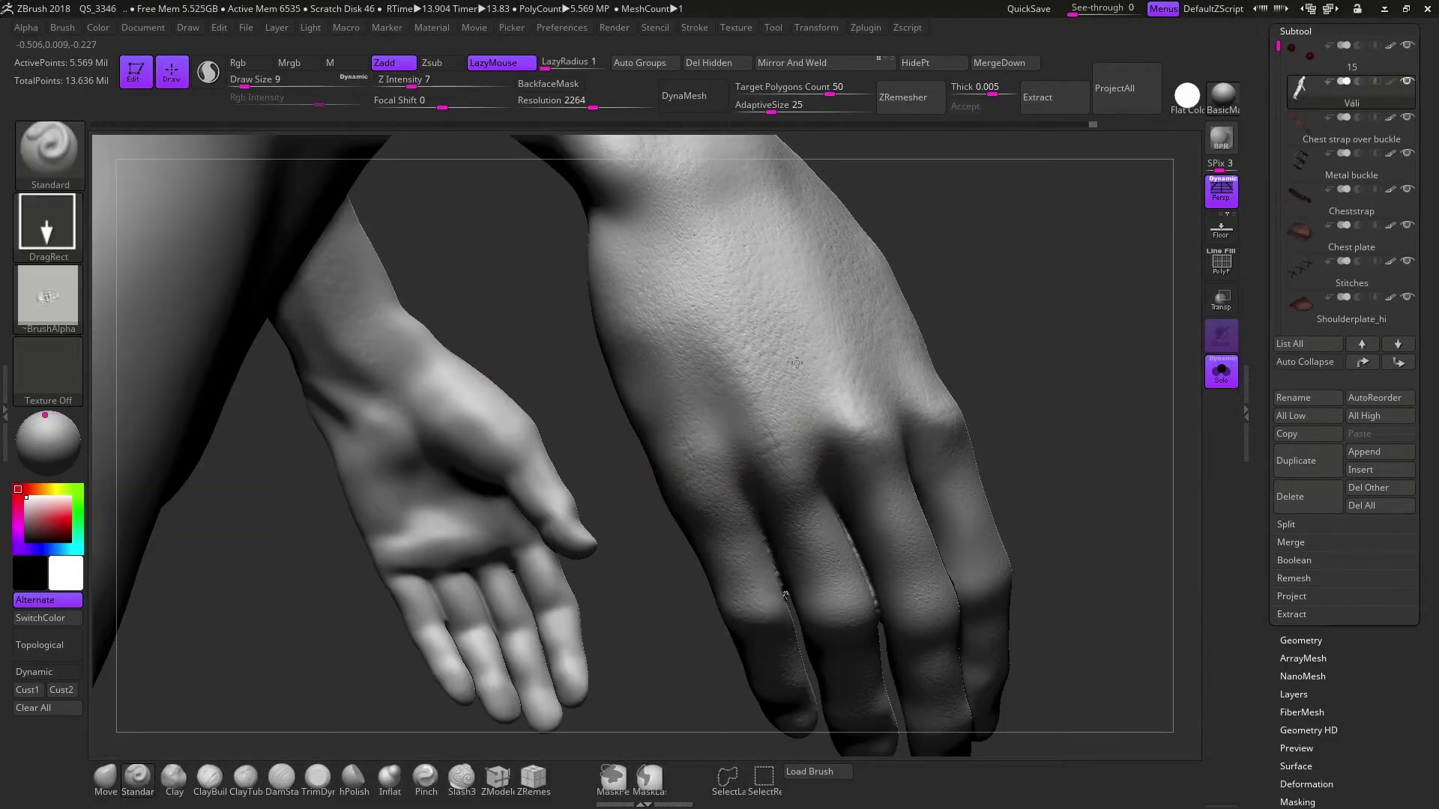
{"action": "right_click_drag", "start_coordinate": [747, 346], "coordinate": [1007, 537]}
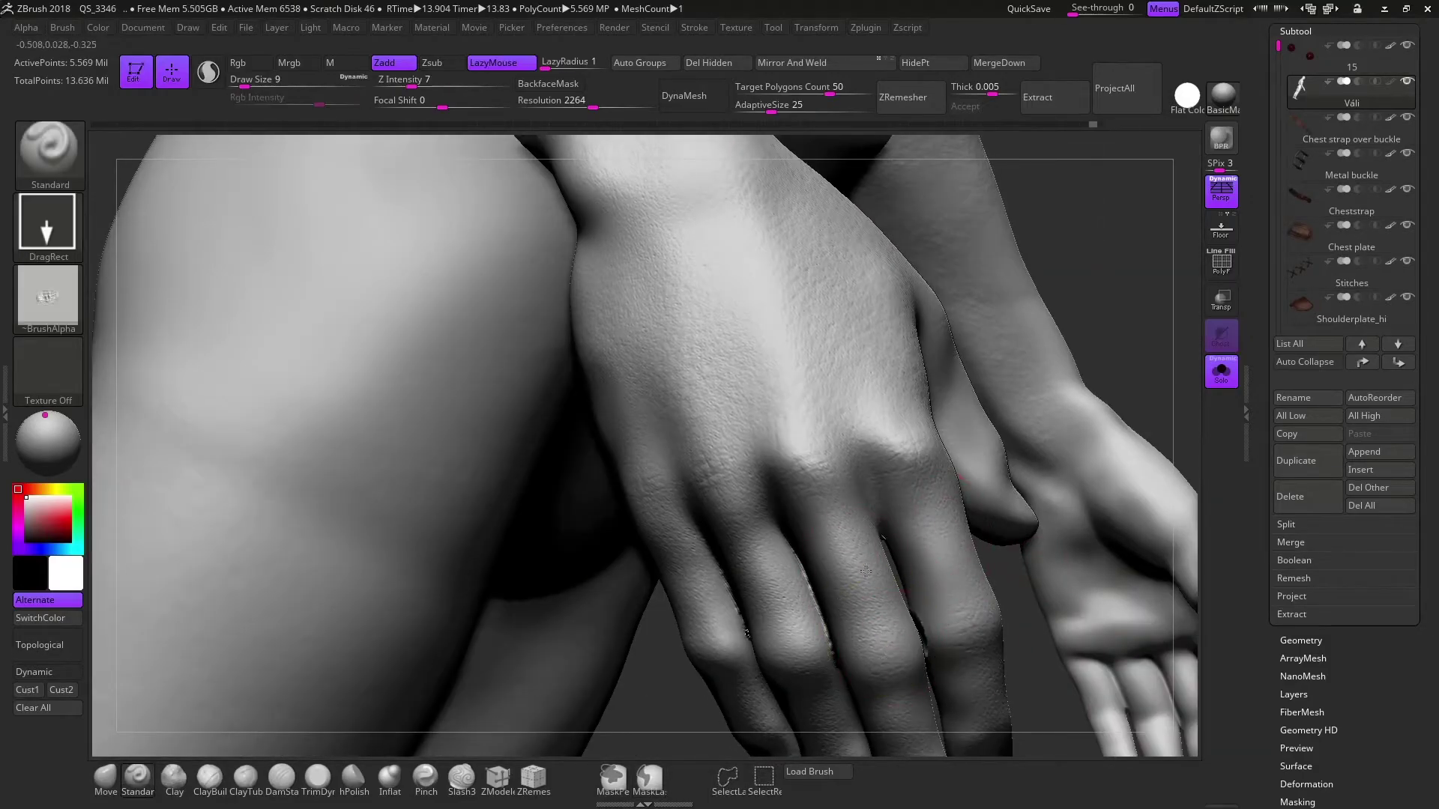
{"action": "right_click_drag", "start_coordinate": [865, 571], "coordinate": [780, 666]}
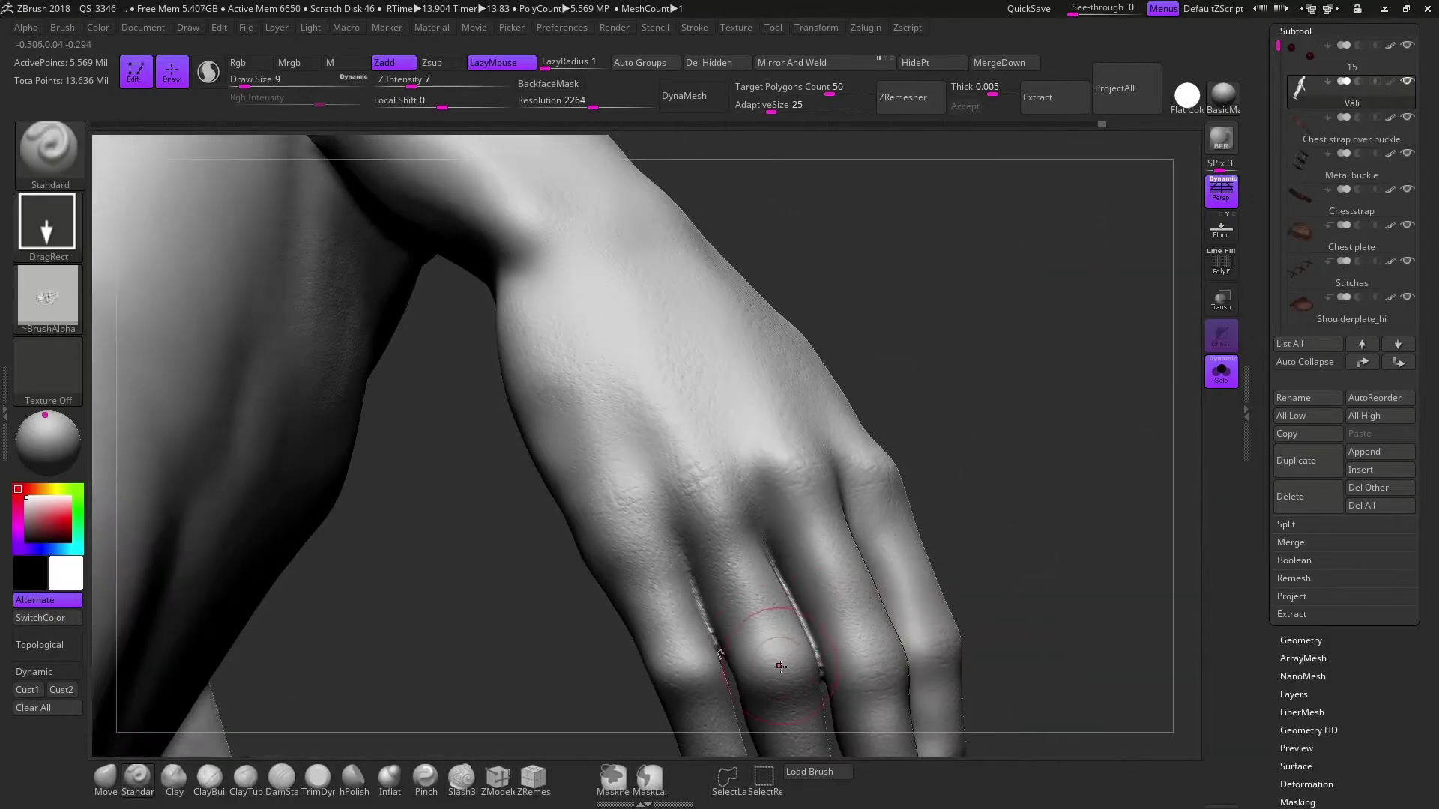
{"action": "right_click_drag", "start_coordinate": [660, 584], "coordinate": [674, 482]}
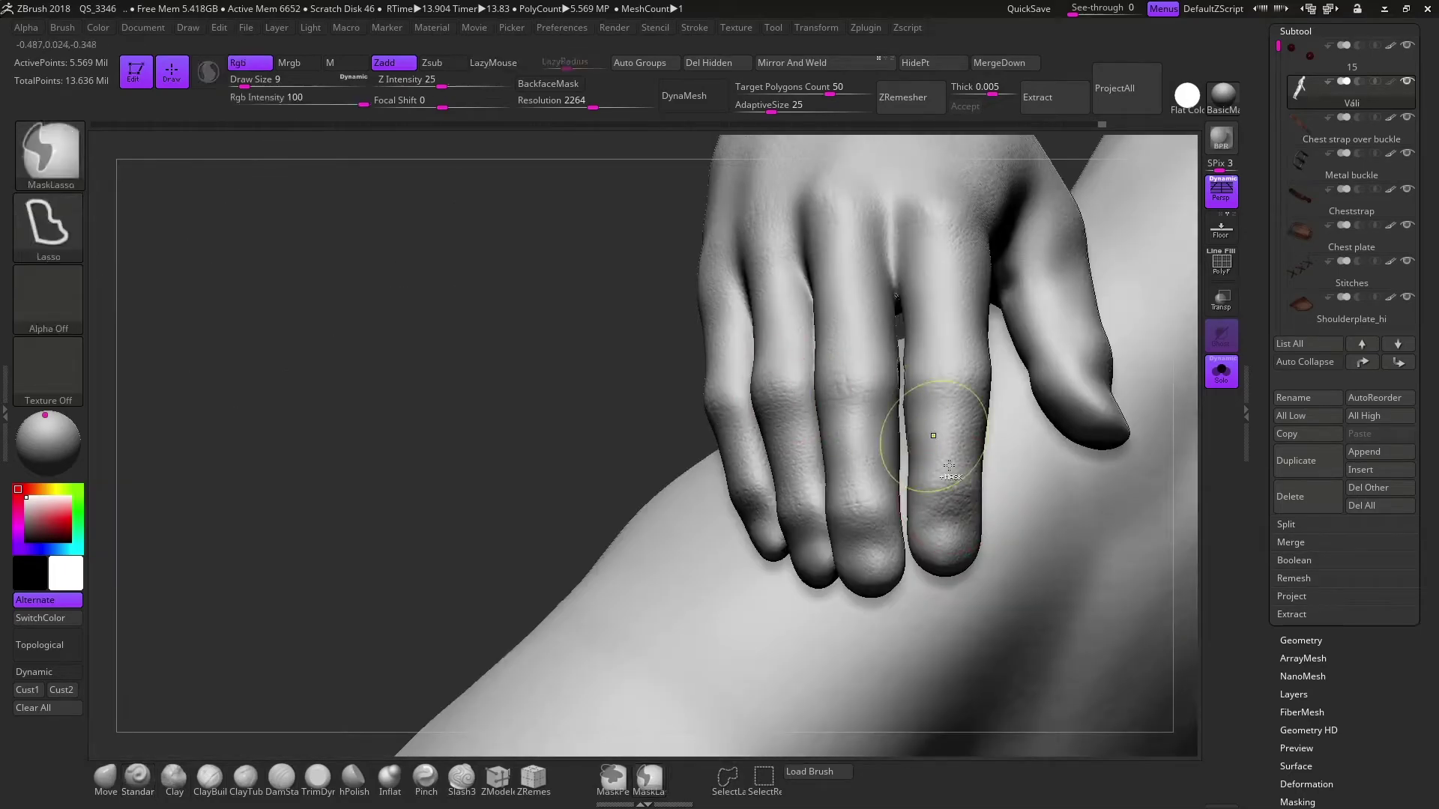
{"action": "left_click", "coordinate": [48, 298]}
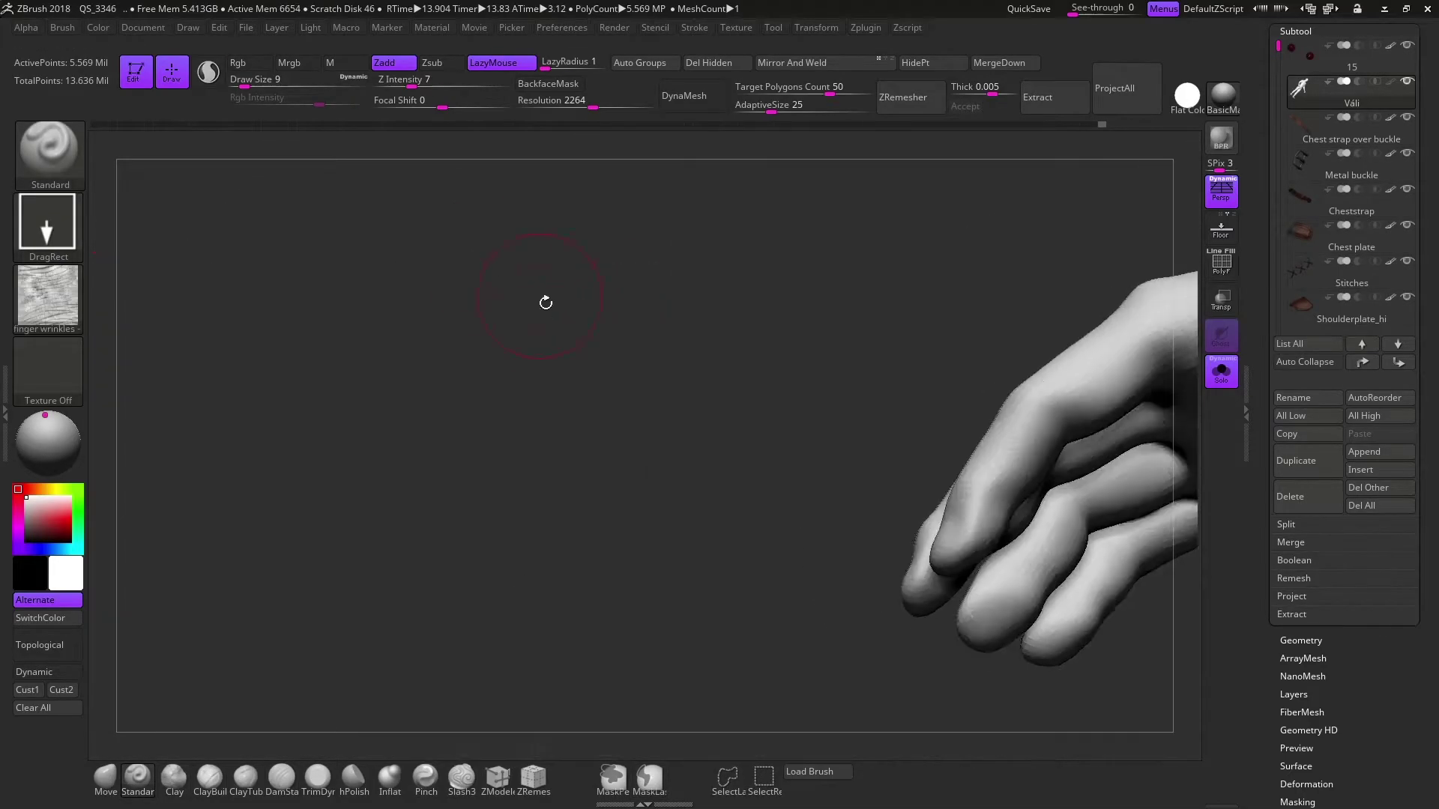
{"action": "mouse_move", "coordinate": [1013, 367]}
{"action": "right_mouse_down"}
{"action": "mouse_move", "coordinate": [989, 524]}
{"action": "mouse_move", "coordinate": [1073, 390]}
{"action": "right_mouse_up"}
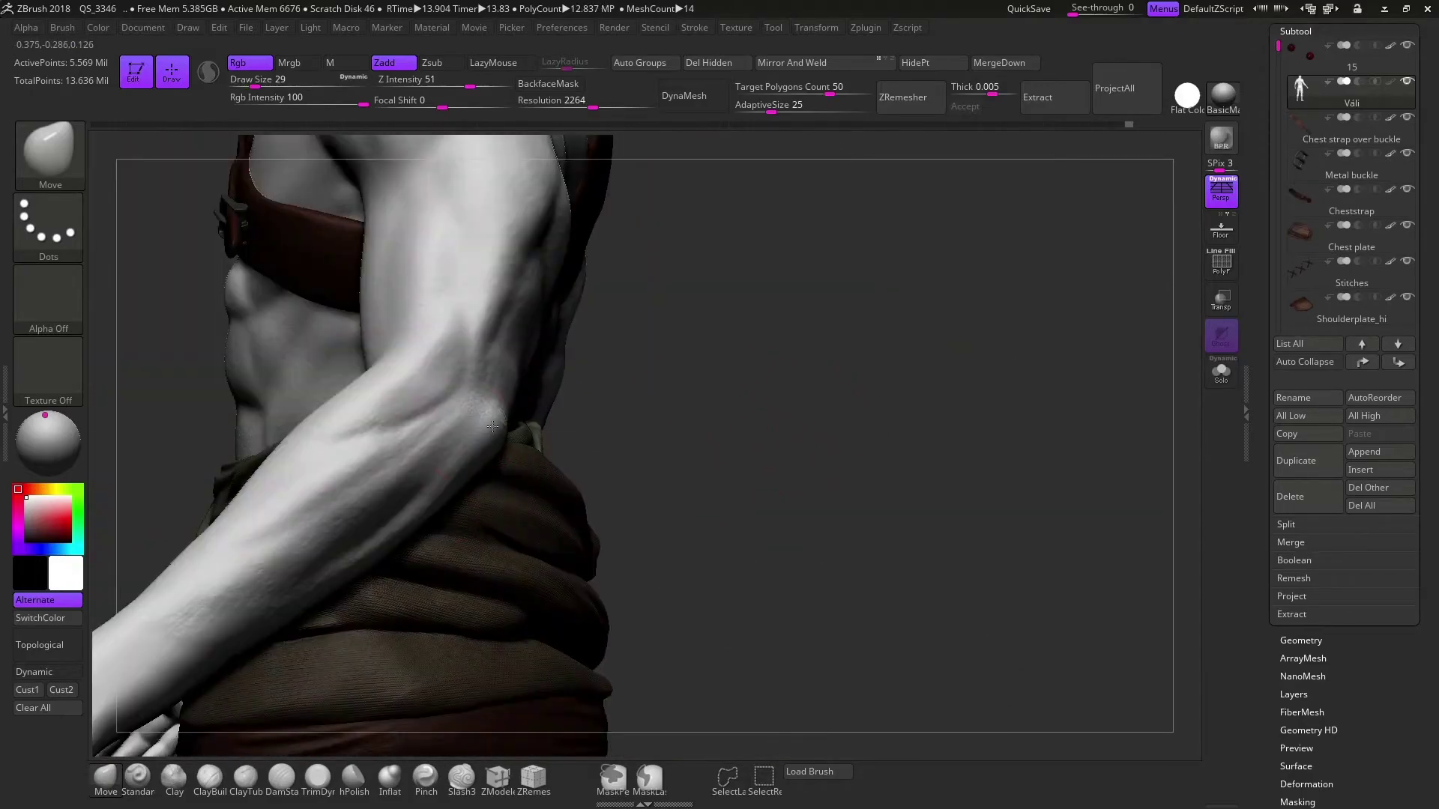
{"action": "left_click_drag", "start_coordinate": [492, 426], "coordinate": [1013, 342]}
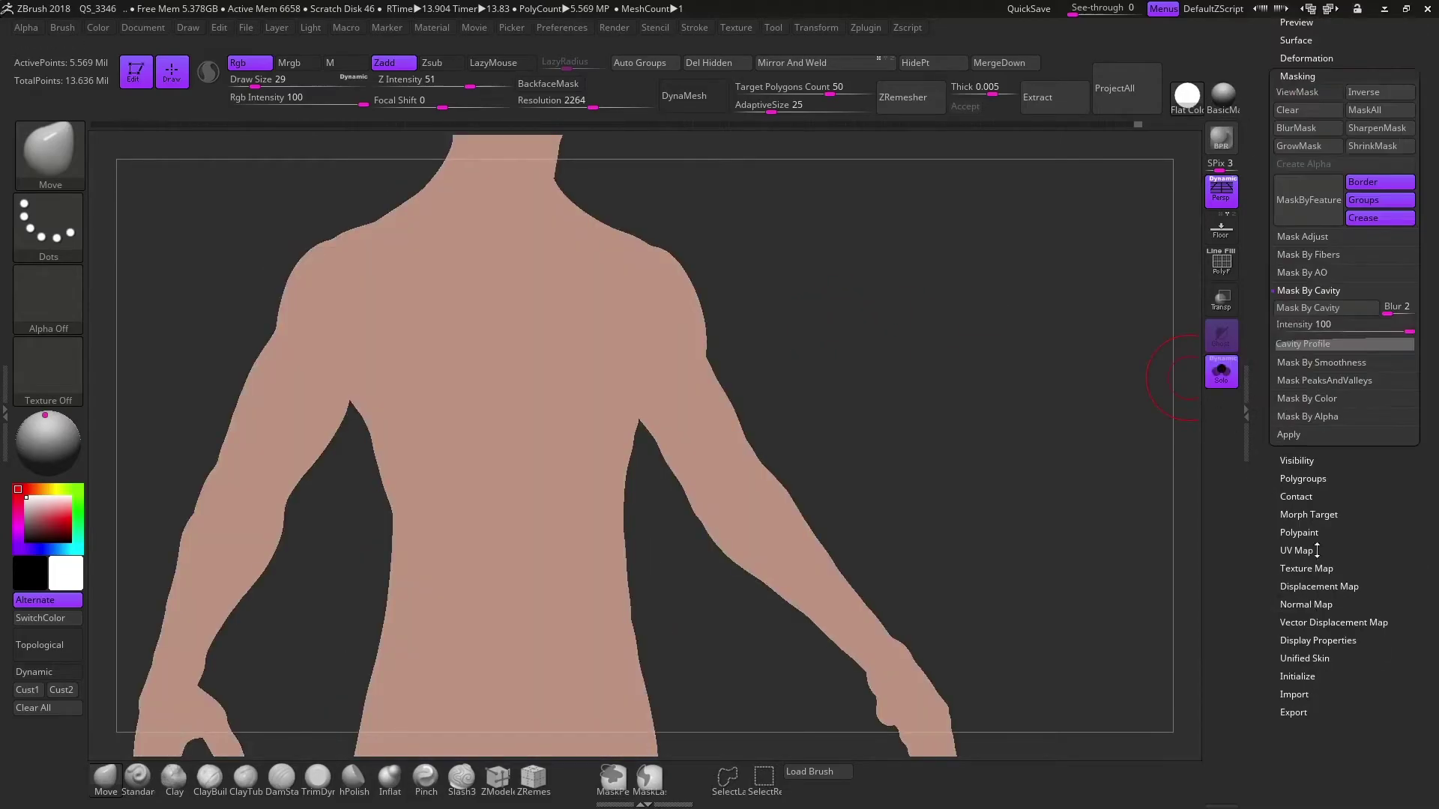
Mask the body by cavity, hide the mask, and sample the skin colour from the shoulder
{"action": "left_click", "coordinate": [1307, 308]}
{"action": "left_click", "coordinate": [1294, 93]}
{"action": "key", "text": "ctrl+h"}
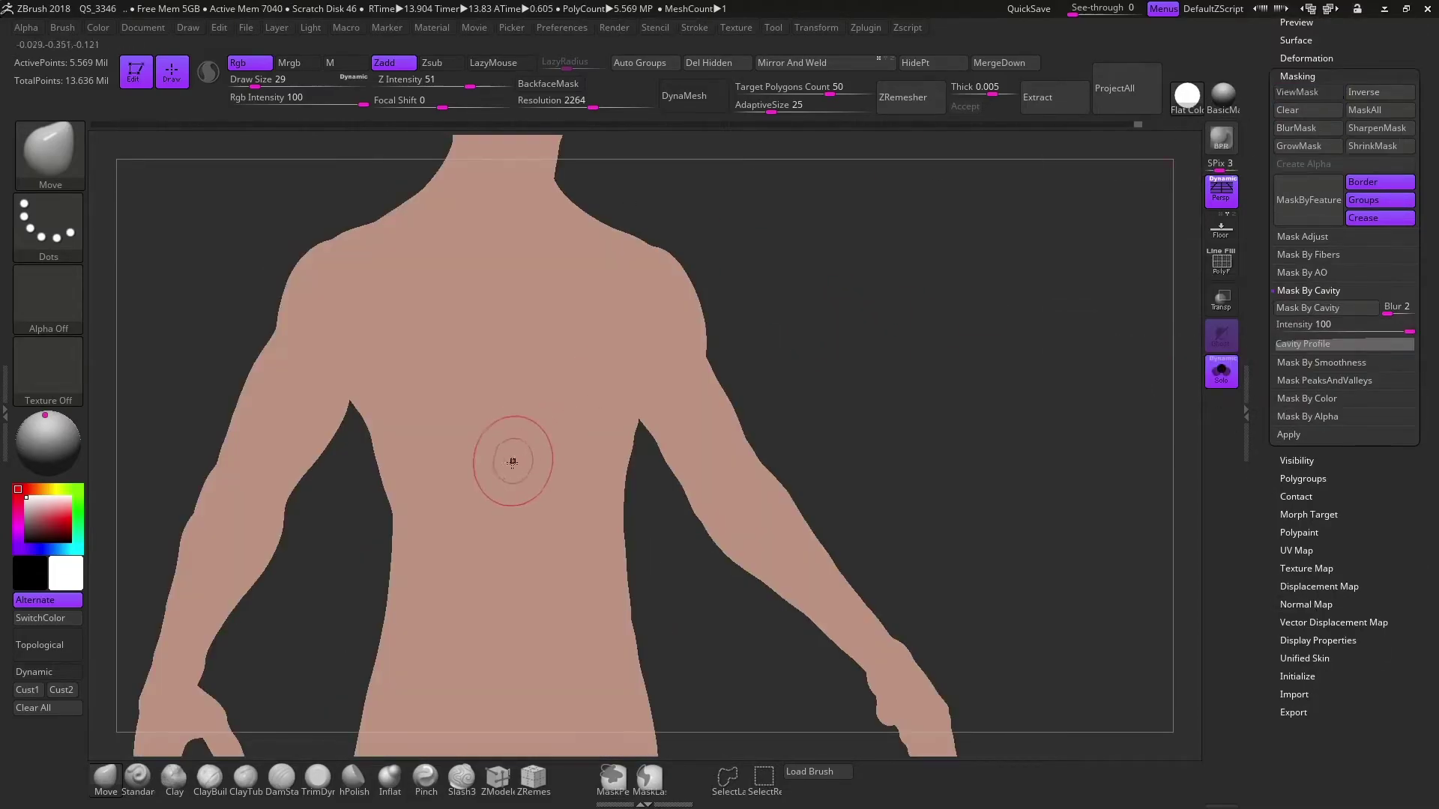
{"action": "left_click_drag", "start_coordinate": [105, 570], "coordinate": [680, 311]}
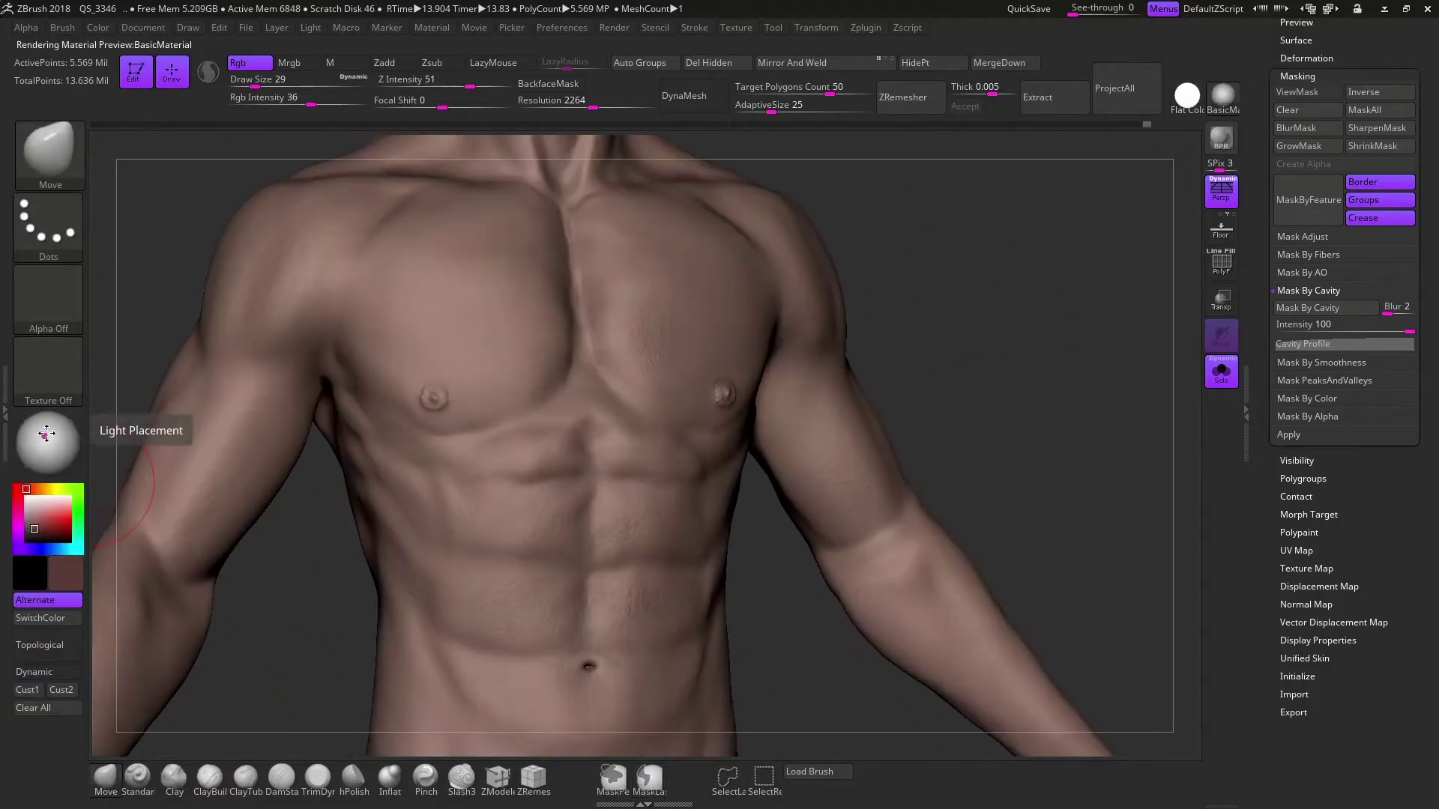
{"action": "left_click", "coordinate": [1185, 97]}
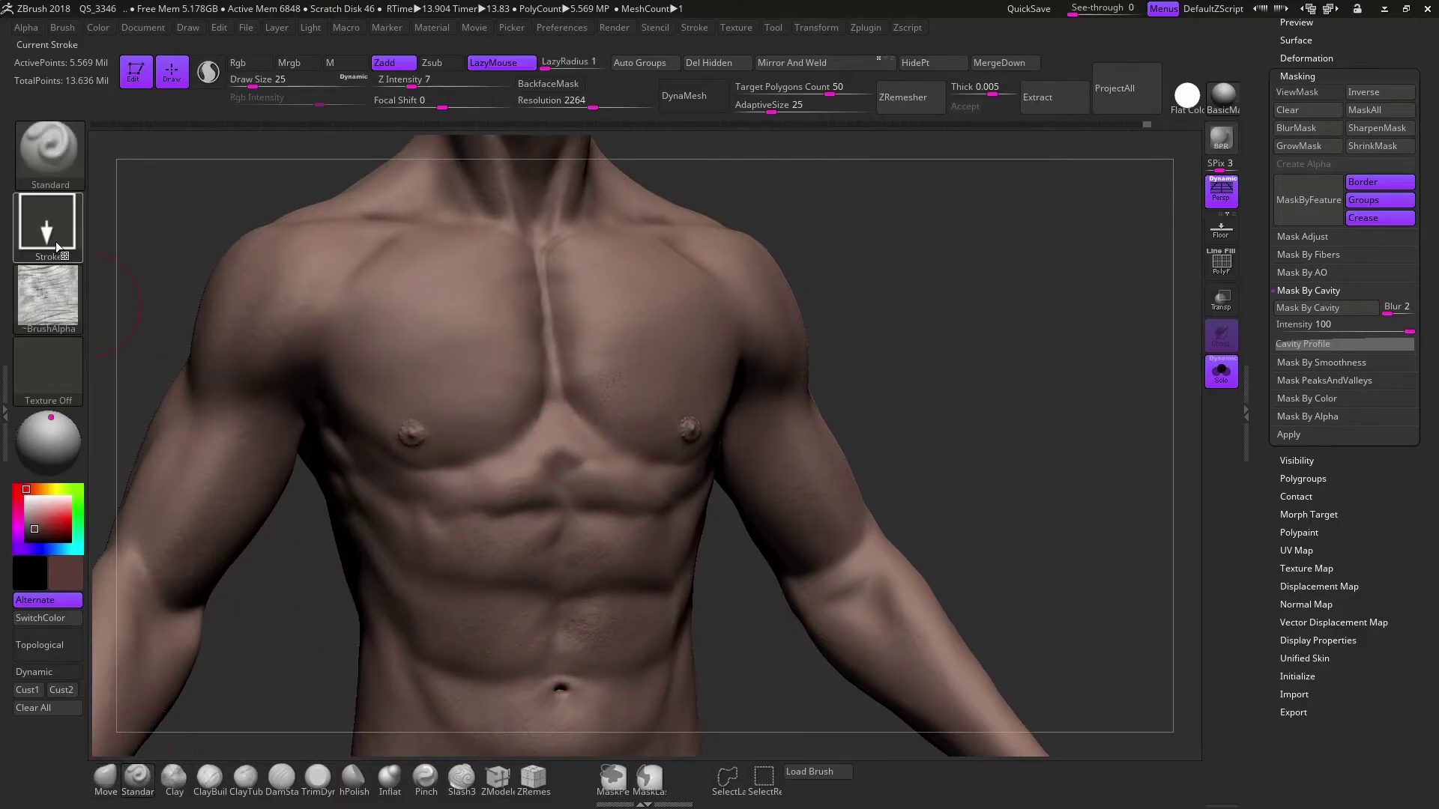
Set up a Color Spray stroke with Alpha 07 and frame the nipples for darker painting
{"action": "left_click", "coordinate": [55, 241]}
{"action": "left_click", "coordinate": [355, 237]}
{"action": "left_click", "coordinate": [48, 296]}
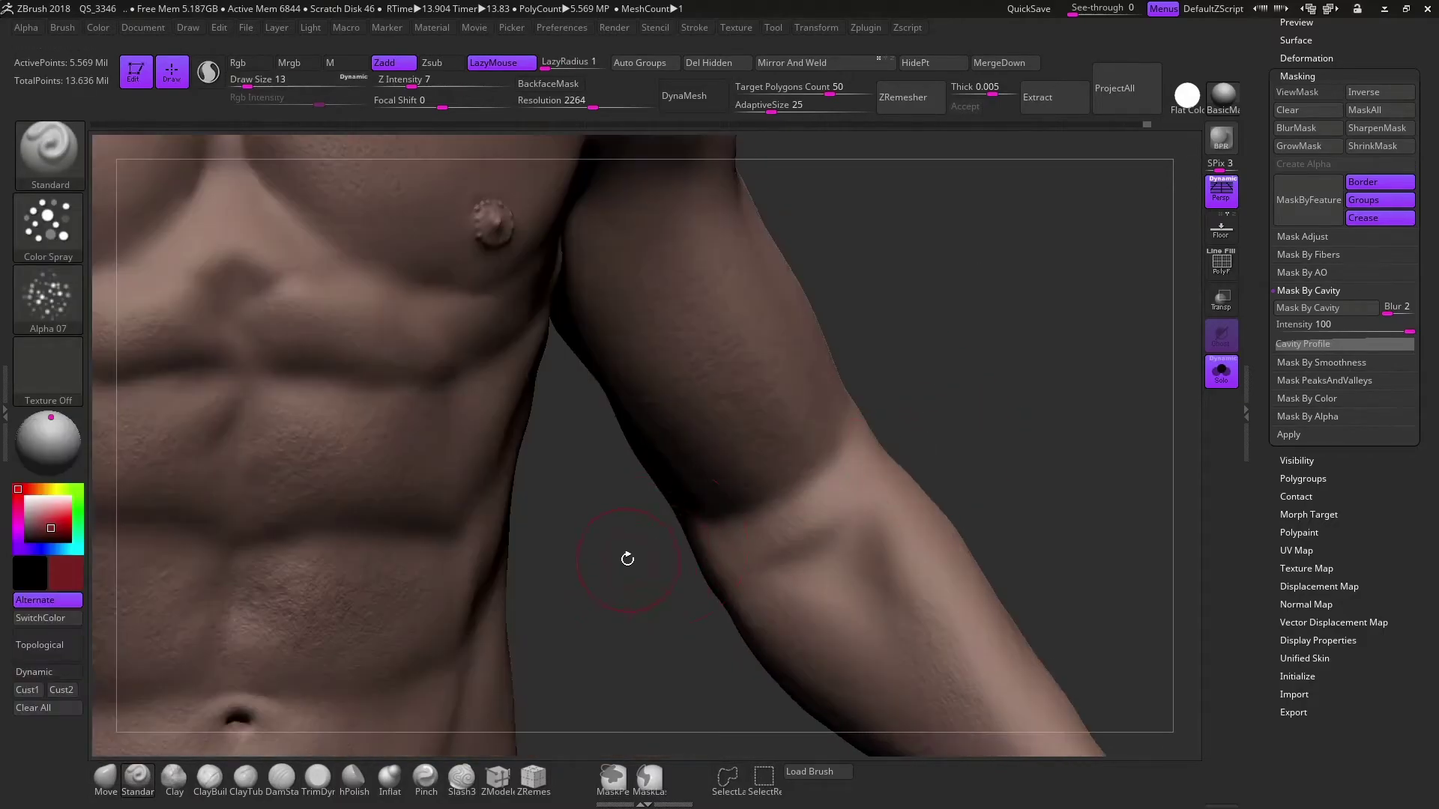
{"action": "left_click_drag", "start_coordinate": [627, 559], "coordinate": [427, 368]}
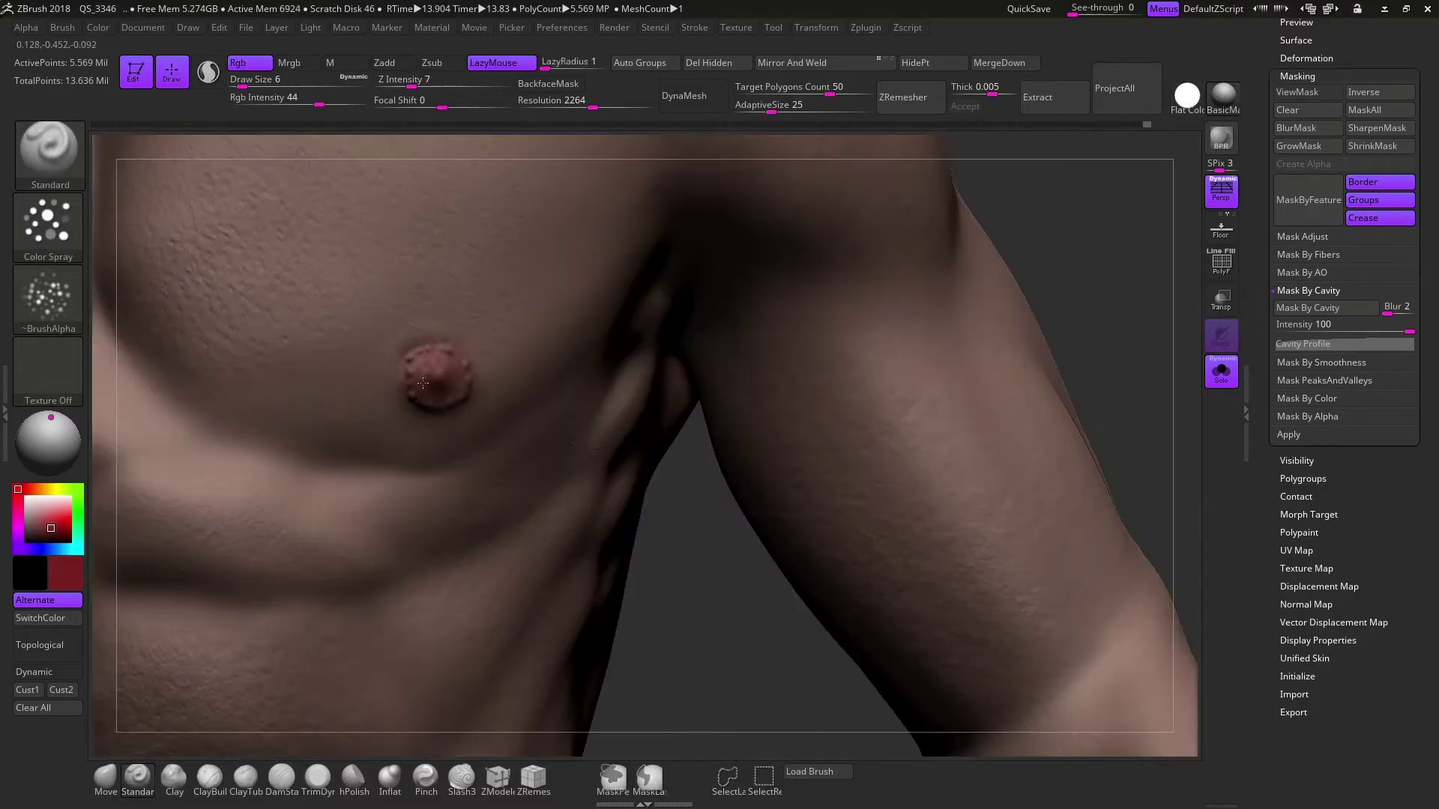
{"action": "key", "text": "ctrl"}
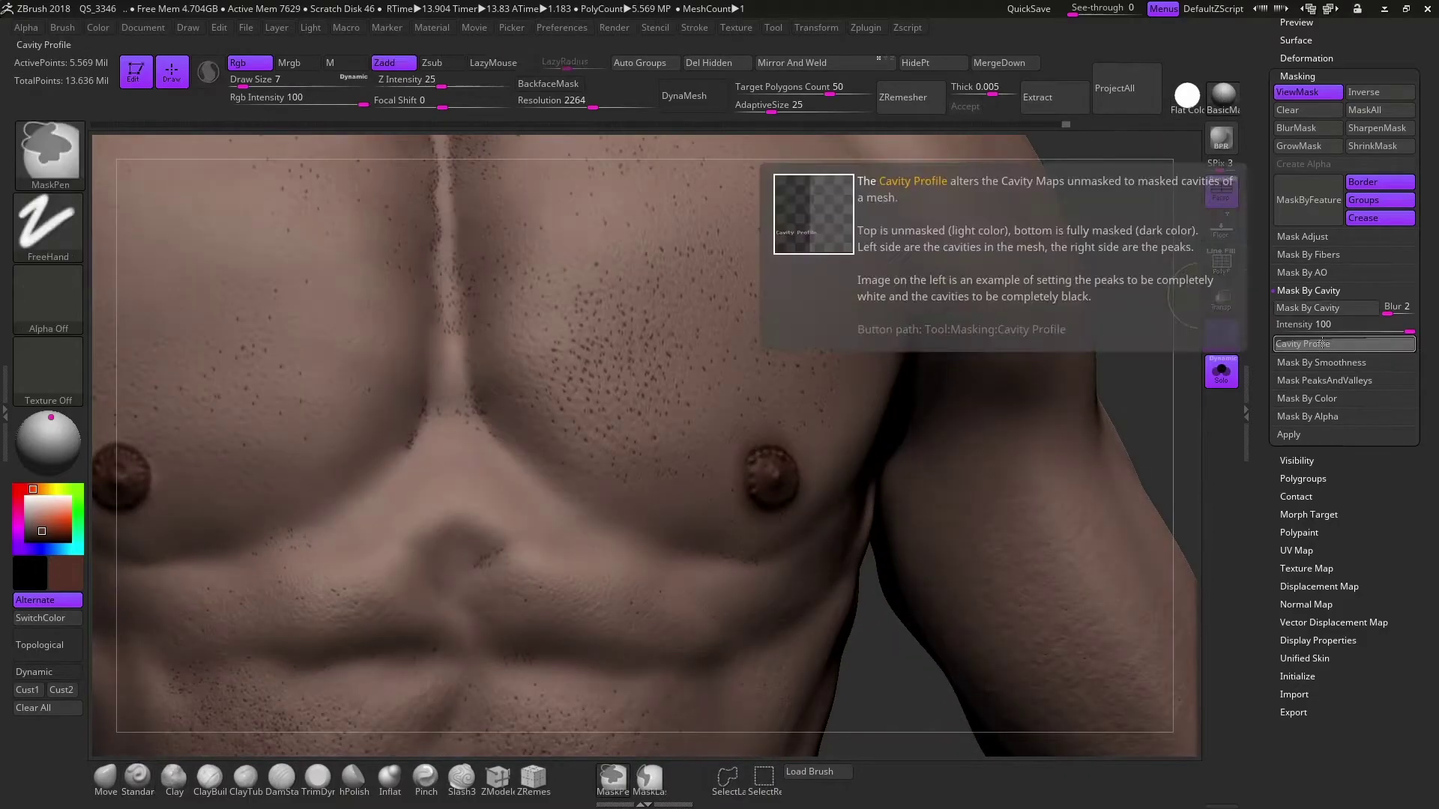
Show the cavity mask, pick a dark red, and spray red blotches over both pecs
{"action": "left_click", "coordinate": [1307, 343]}
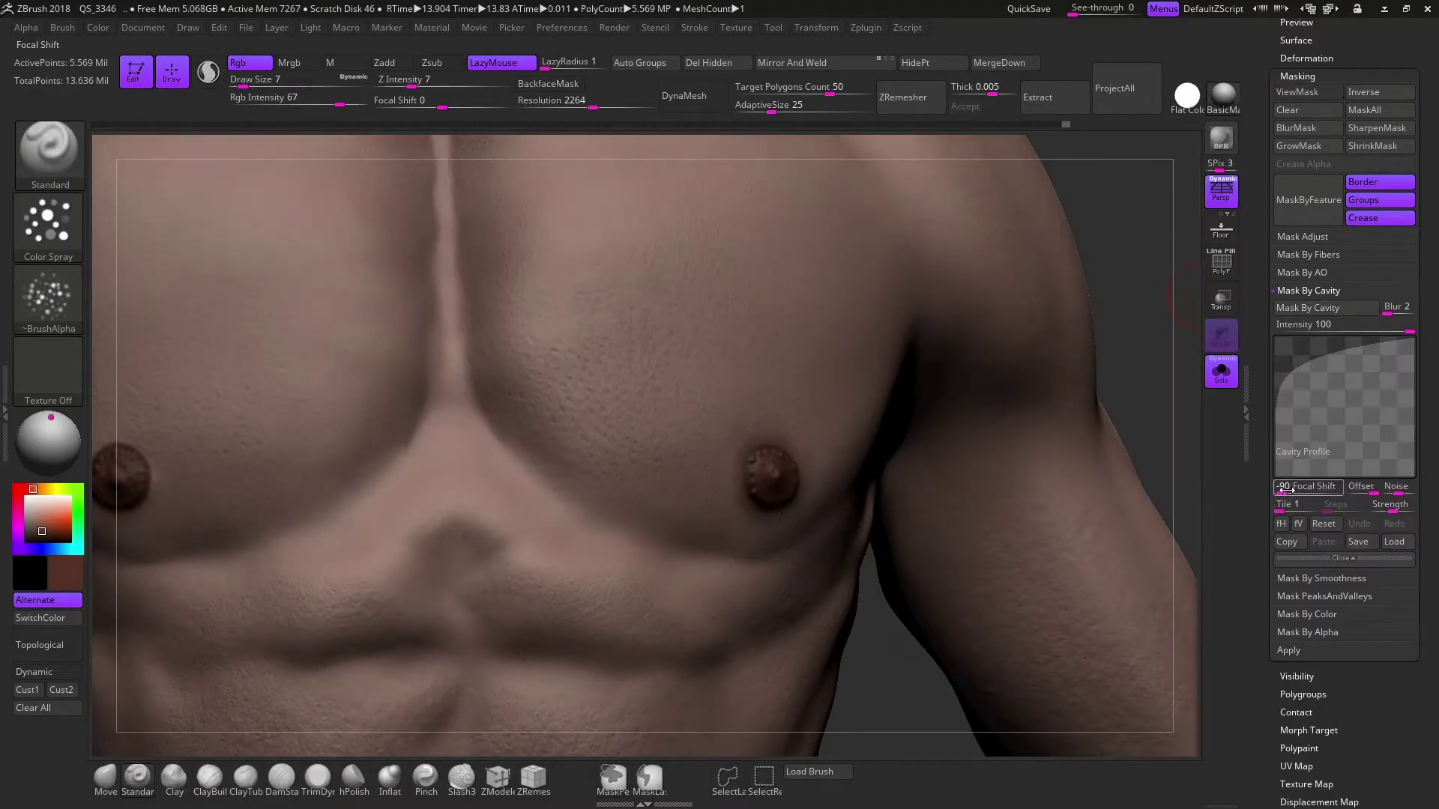
{"action": "left_click", "coordinate": [1316, 93]}
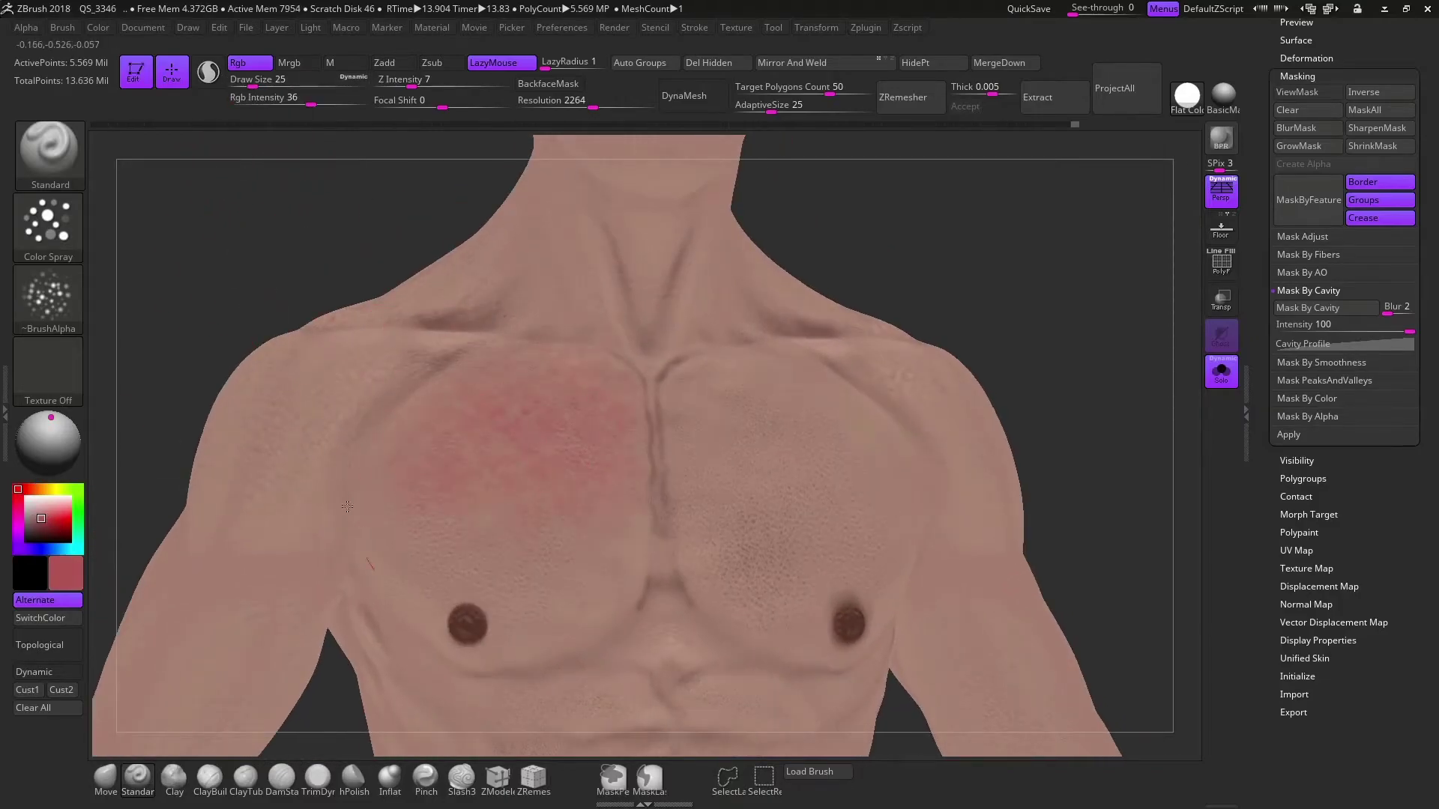
{"action": "left_click", "coordinate": [55, 519]}
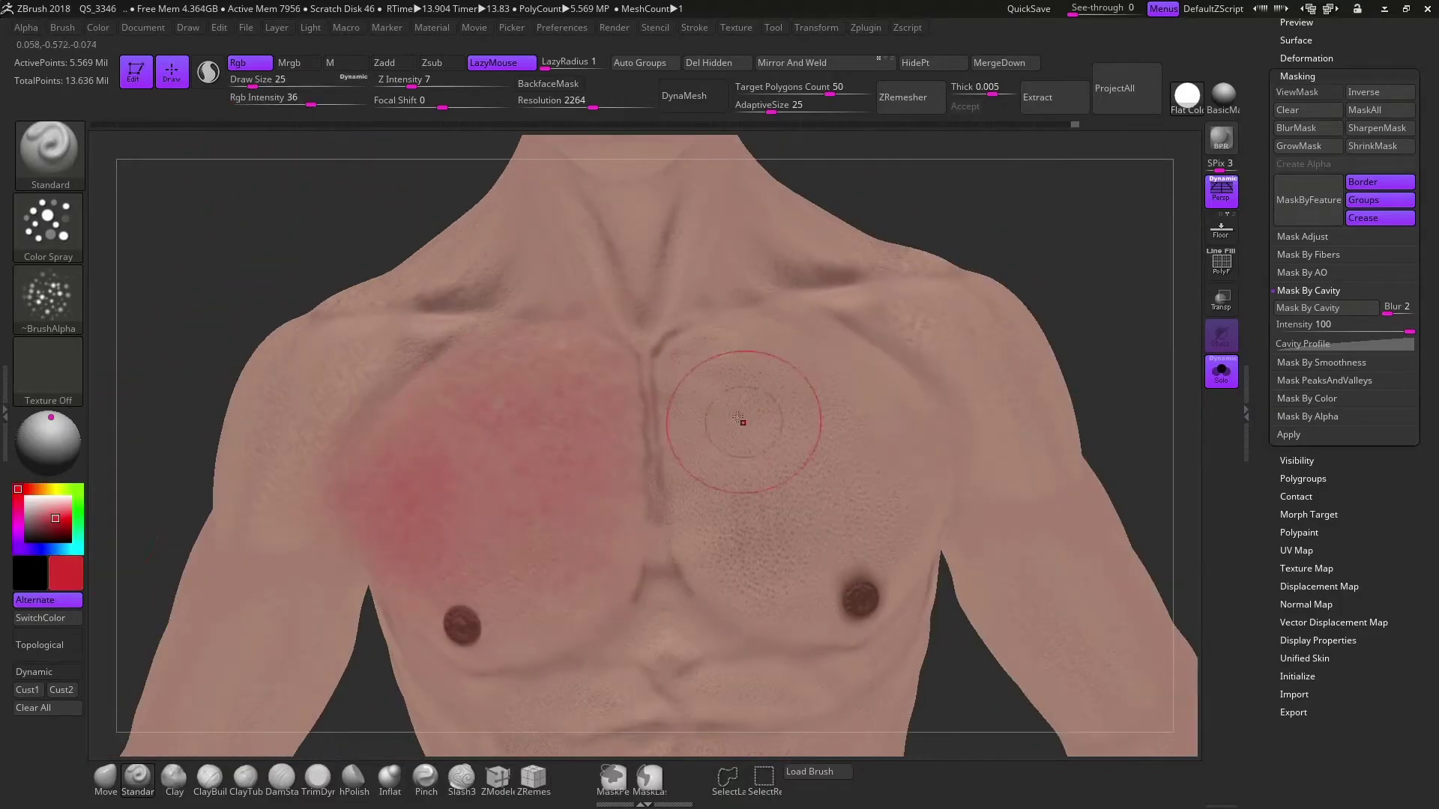
{"action": "left_click", "coordinate": [62, 530]}
{"action": "left_click_drag", "start_coordinate": [749, 420], "coordinate": [840, 510]}
{"action": "left_click_drag", "start_coordinate": [420, 420], "coordinate": [524, 570]}
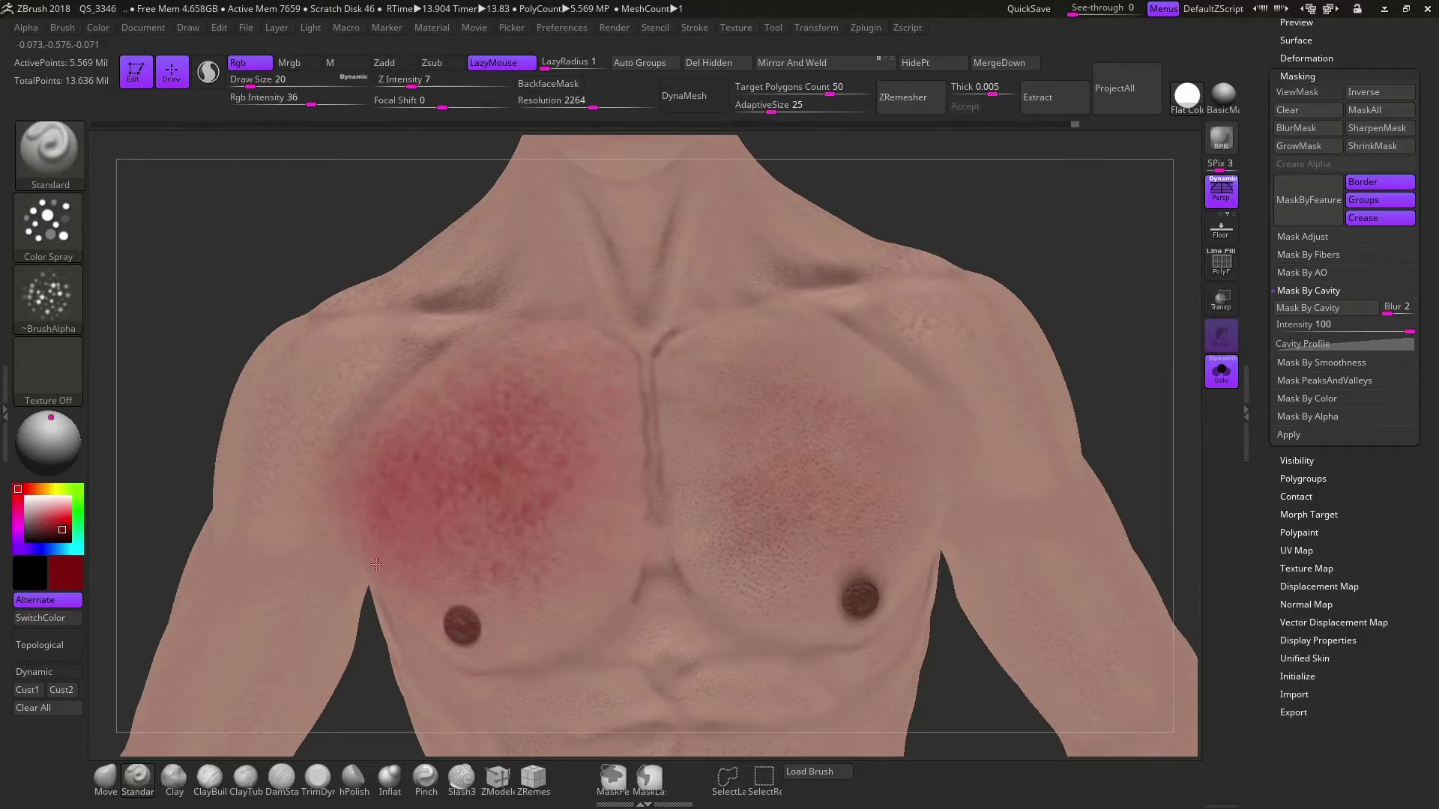
{"action": "mouse_move", "coordinate": [465, 614]}
{"action": "left_mouse_down"}
{"action": "mouse_move", "coordinate": [560, 472]}
{"action": "mouse_move", "coordinate": [787, 592]}
{"action": "left_mouse_up"}
{"action": "right_click_drag", "start_coordinate": [787, 592], "coordinate": [824, 610]}
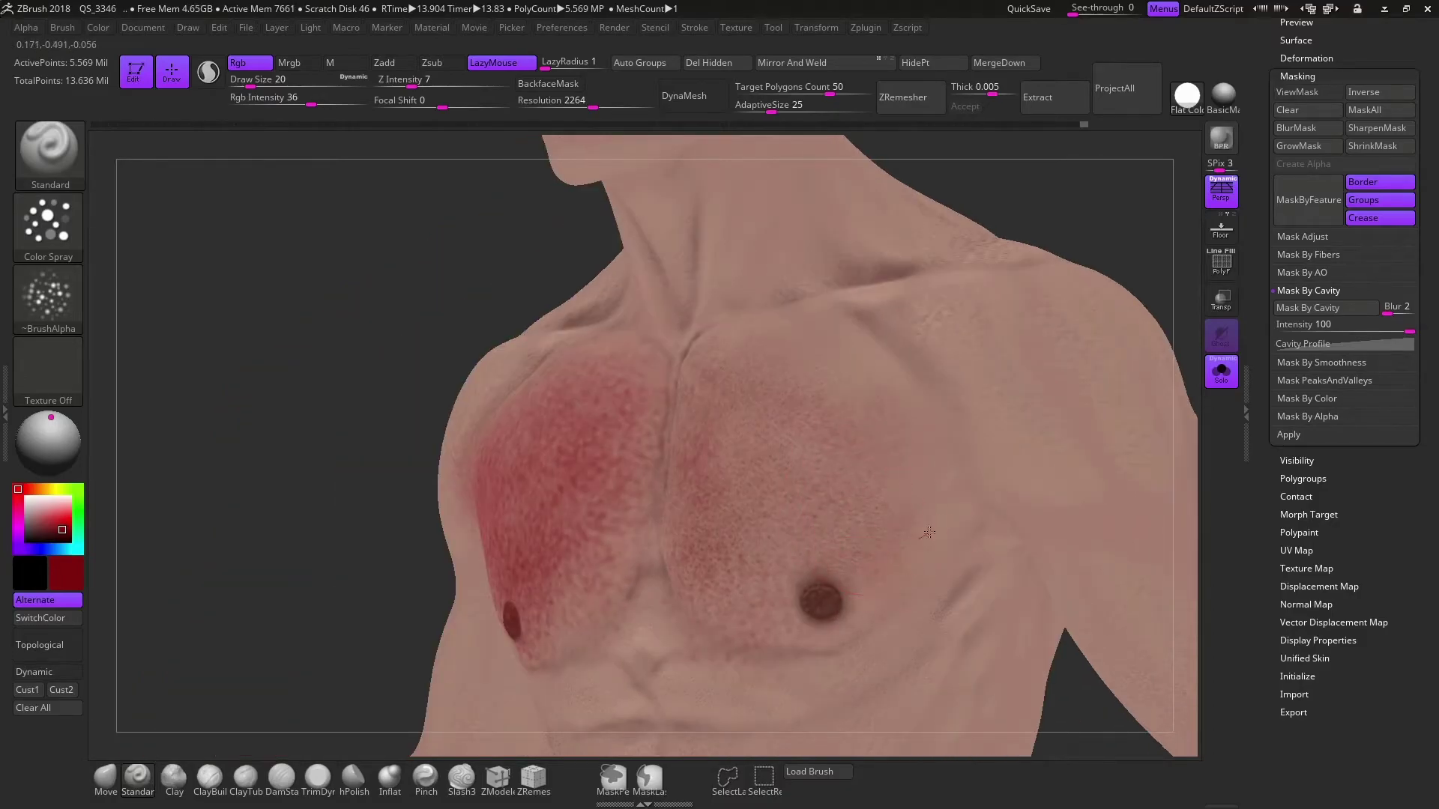
Spray red over the sternum, abdomen and chest with a smaller brush
{"action": "mouse_move", "coordinate": [928, 532]}
{"action": "right_mouse_down"}
{"action": "mouse_move", "coordinate": [750, 449]}
{"action": "mouse_move", "coordinate": [712, 345]}
{"action": "mouse_move", "coordinate": [614, 225]}
{"action": "right_mouse_up"}
{"action": "left_click_drag", "start_coordinate": [584, 315], "coordinate": [606, 467]}
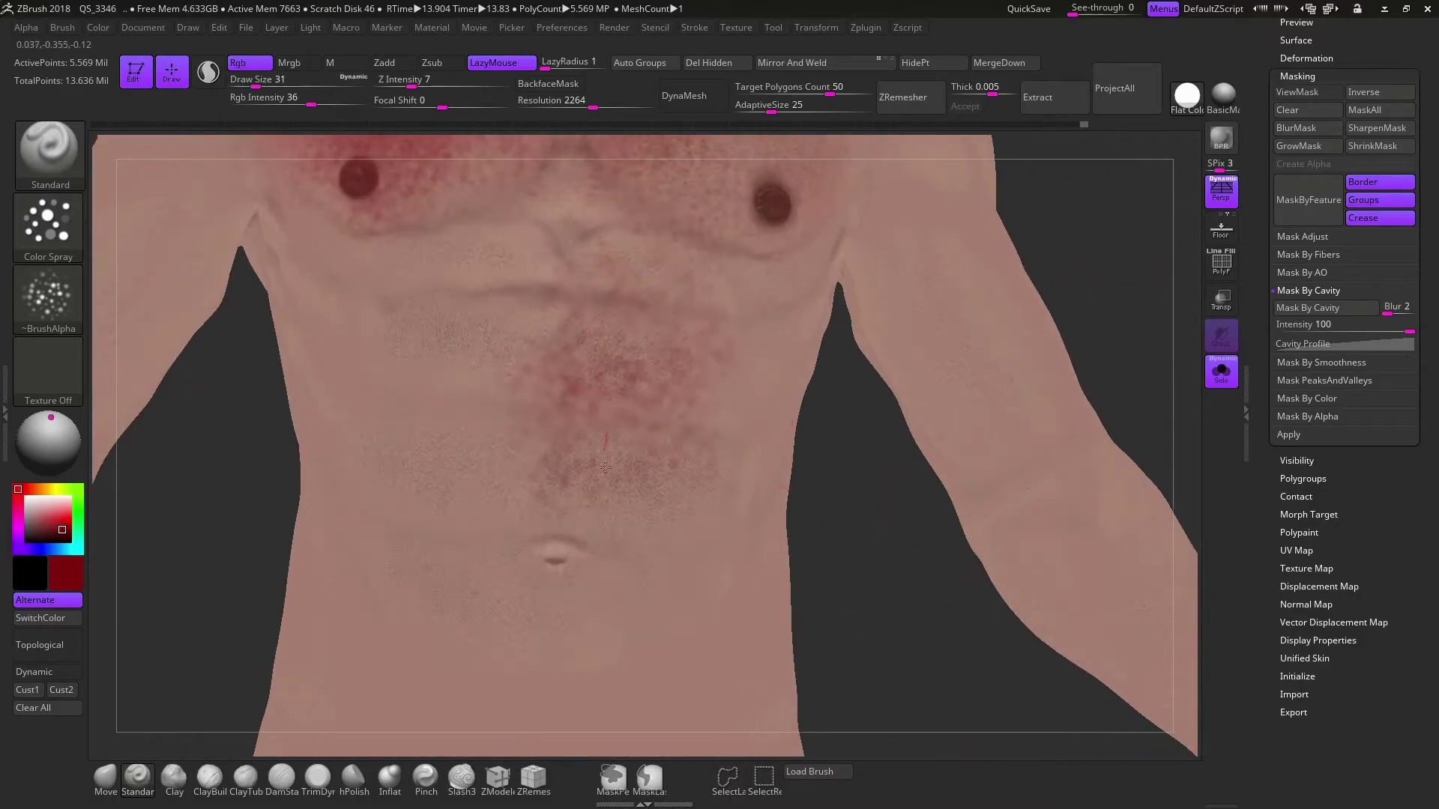
{"action": "key", "text": "s"}
{"action": "left_click_drag", "start_coordinate": [570, 315], "coordinate": [659, 480]}
{"action": "left_click_drag", "start_coordinate": [360, 292], "coordinate": [405, 502]}
{"action": "mouse_move", "coordinate": [338, 353]}
{"action": "left_mouse_down"}
{"action": "mouse_move", "coordinate": [465, 600]}
{"action": "mouse_move", "coordinate": [487, 270]}
{"action": "left_mouse_up"}
{"action": "key", "text": "bracketleft"}
{"action": "right_click_drag", "start_coordinate": [524, 449], "coordinate": [712, 420]}
{"action": "left_click_drag", "start_coordinate": [659, 240], "coordinate": [910, 283]}
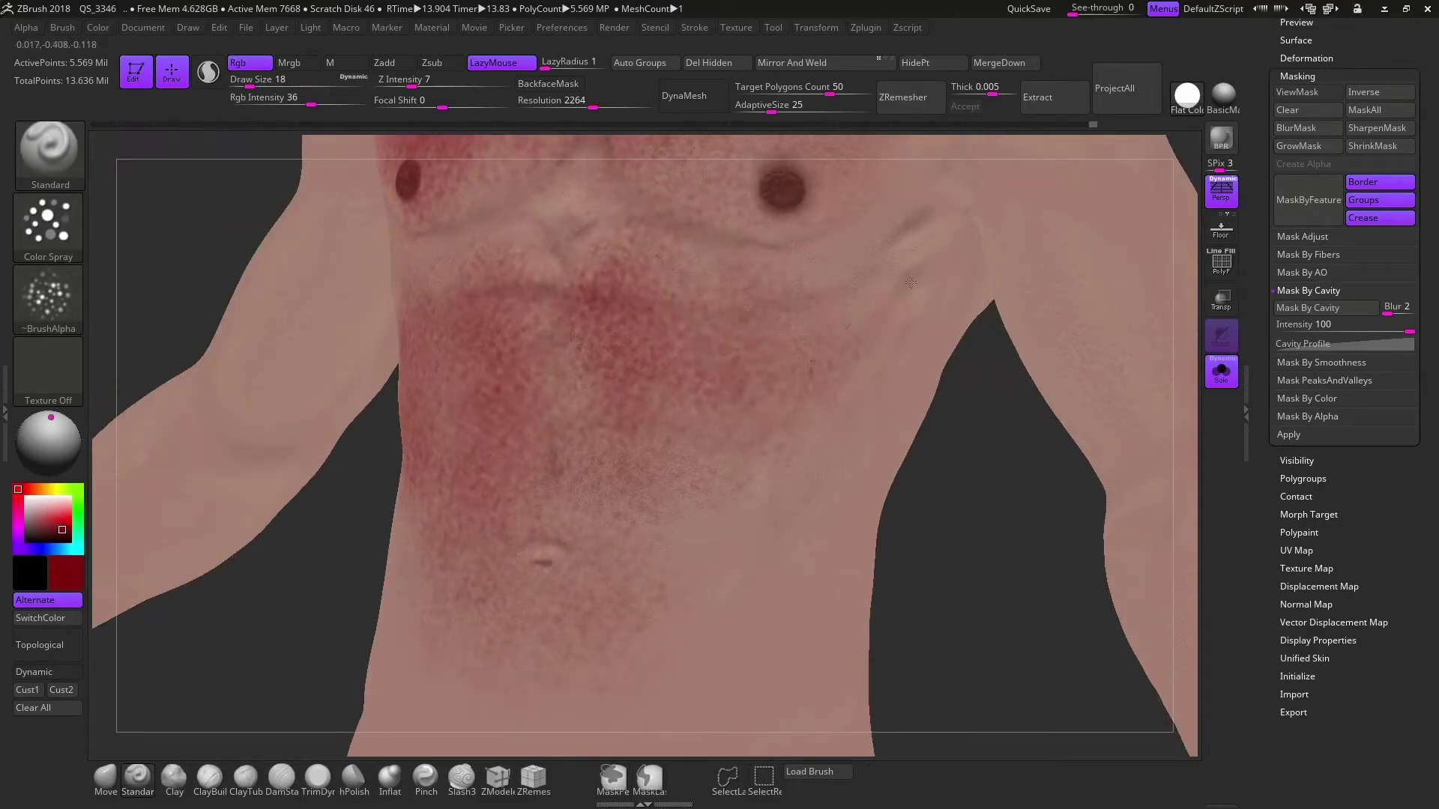
{"action": "left_click_drag", "start_coordinate": [824, 420], "coordinate": [615, 644]}
{"action": "right_click_drag", "start_coordinate": [524, 374], "coordinate": [675, 360]}
Enlarge the brush and review the painted torso from the side and front
{"action": "left_click_drag", "start_coordinate": [749, 262], "coordinate": [569, 450]}
{"action": "right_click_drag", "start_coordinate": [983, 495], "coordinate": [602, 282], "text": "alt"}
{"action": "key", "text": "bracketright"}
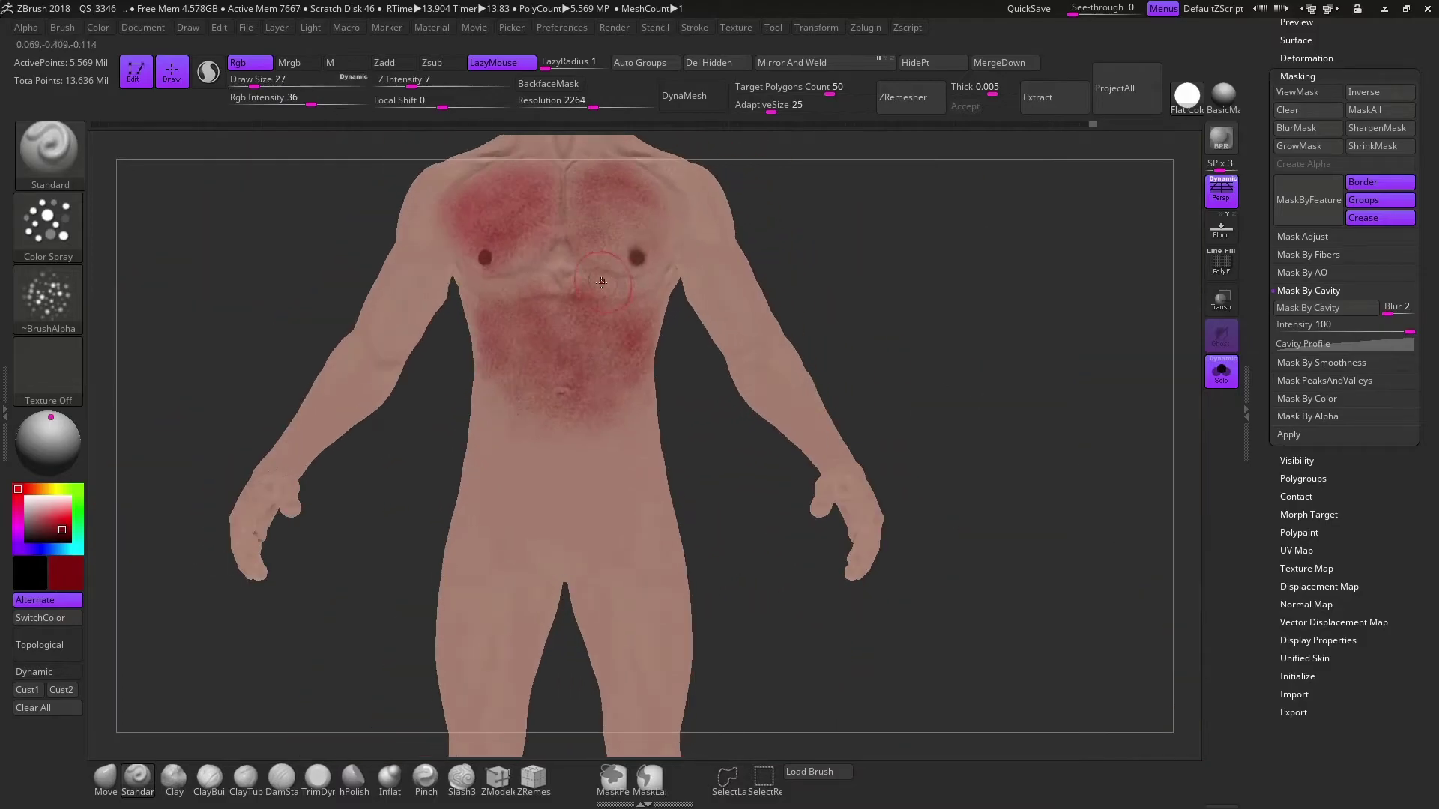
{"action": "mouse_move", "coordinate": [531, 387]}
{"action": "right_mouse_down", "text": "alt"}
{"action": "mouse_move", "coordinate": [540, 420]}
{"action": "mouse_move", "coordinate": [738, 252]}
{"action": "mouse_move", "coordinate": [889, 267]}
{"action": "mouse_move", "coordinate": [509, 363]}
{"action": "right_mouse_up", "text": "alt"}
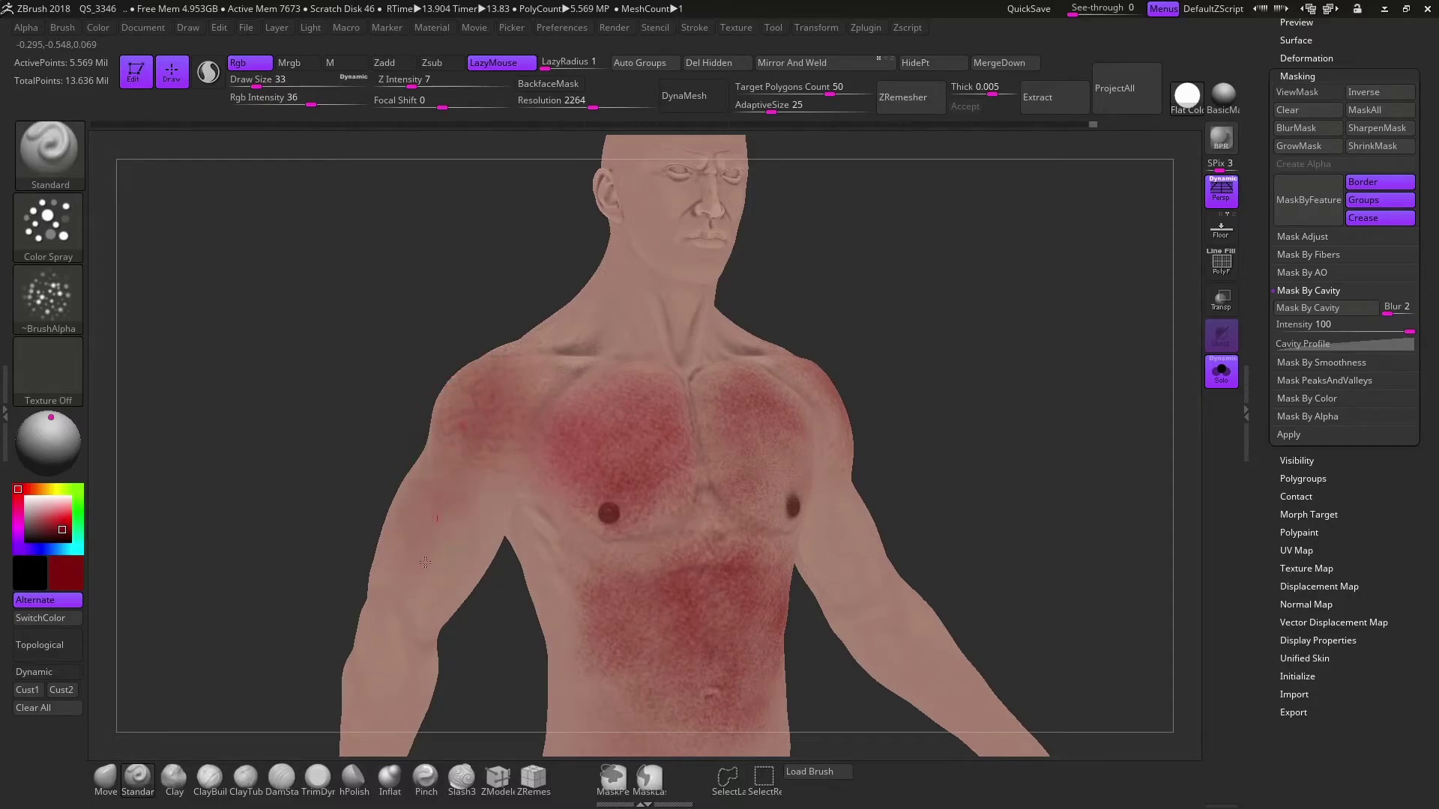
{"action": "mouse_move", "coordinate": [425, 562]}
{"action": "right_mouse_down"}
{"action": "mouse_move", "coordinate": [902, 442]}
{"action": "mouse_move", "coordinate": [648, 350]}
{"action": "mouse_move", "coordinate": [340, 385]}
{"action": "mouse_move", "coordinate": [392, 327]}
{"action": "mouse_move", "coordinate": [434, 325]}
{"action": "right_mouse_up"}
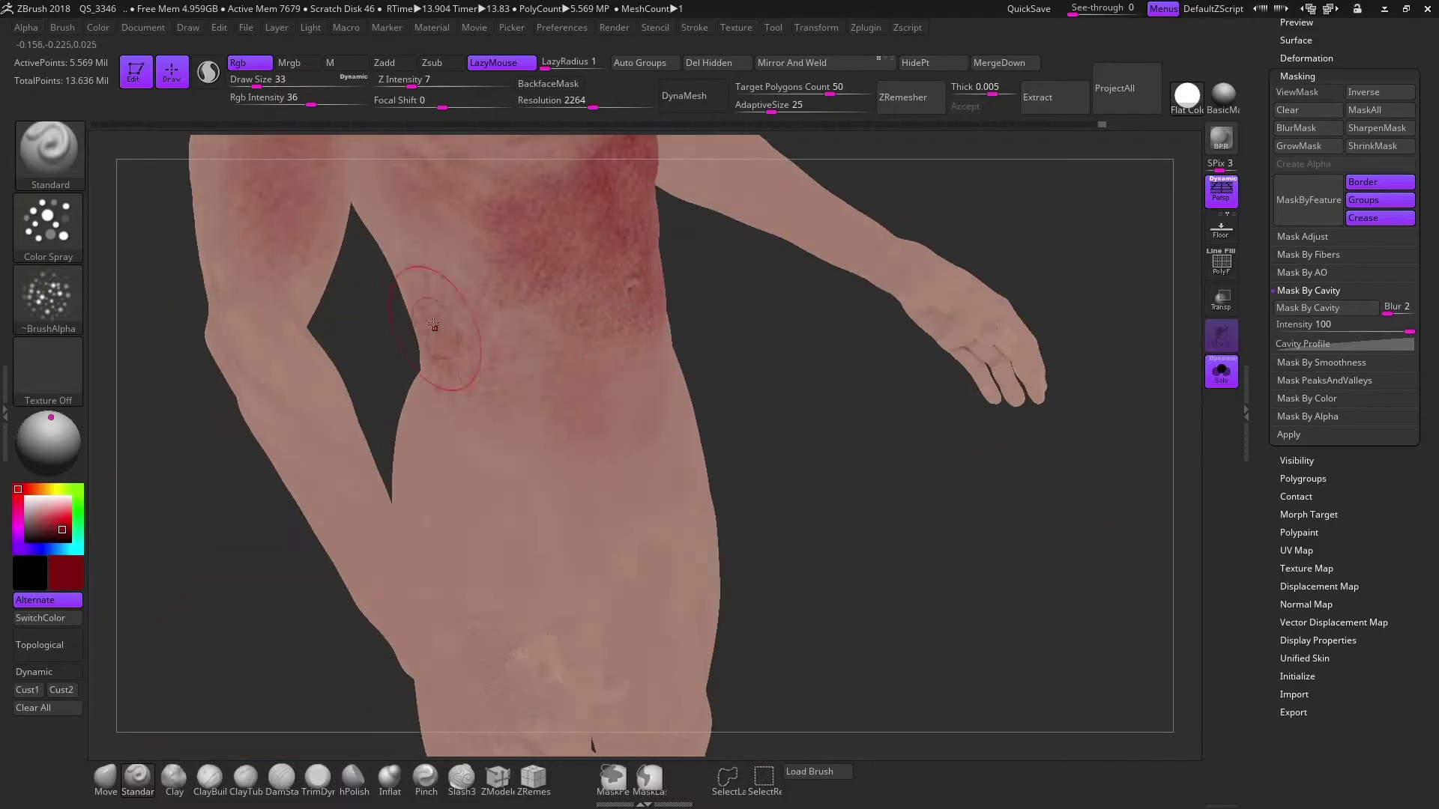
{"action": "right_click_drag", "start_coordinate": [862, 299], "coordinate": [513, 271]}
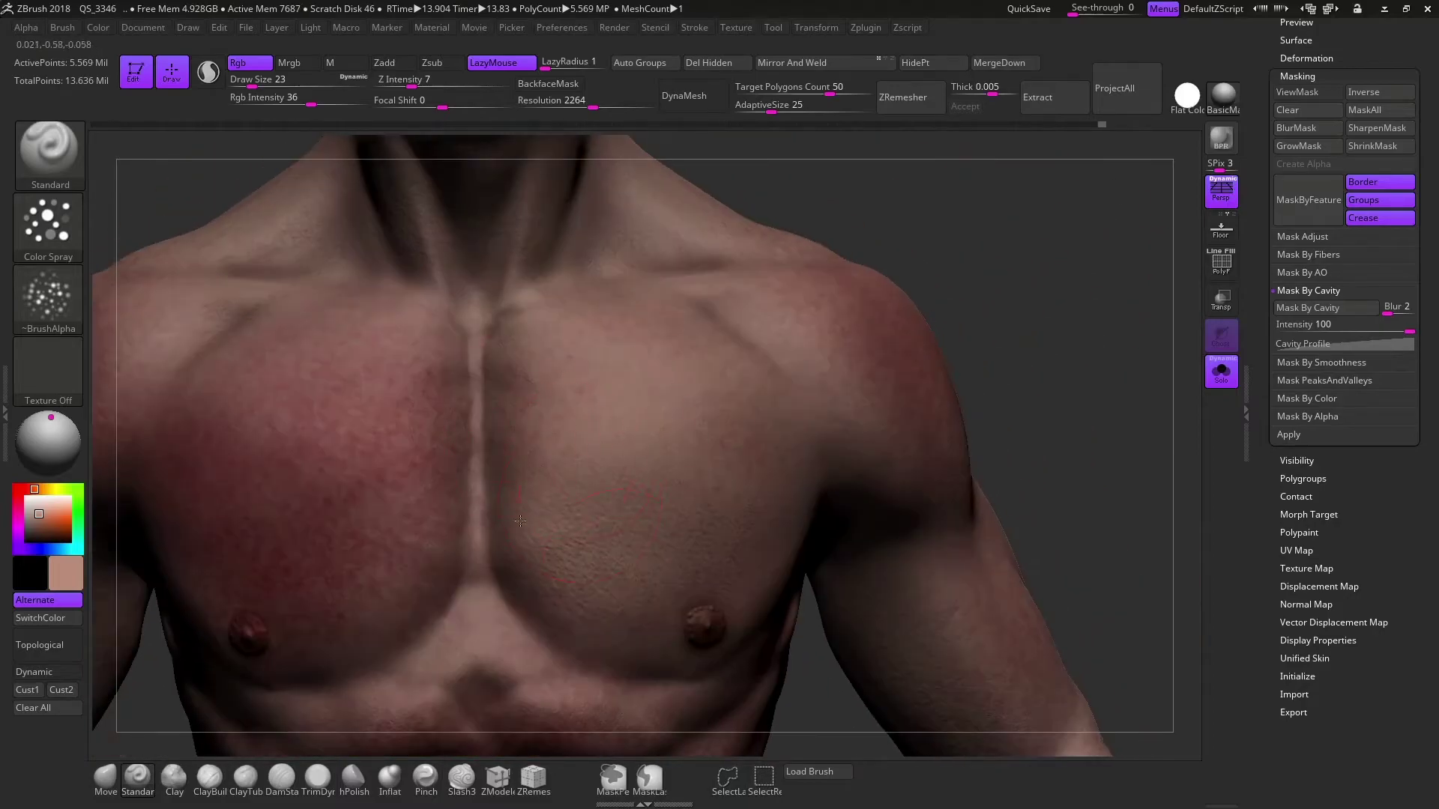
At brush size 16 on BasicMaterial, lighten the left pec and add a redder upper patch
{"action": "key", "text": "s"}
{"action": "left_click_drag", "start_coordinate": [735, 622], "coordinate": [716, 621]}
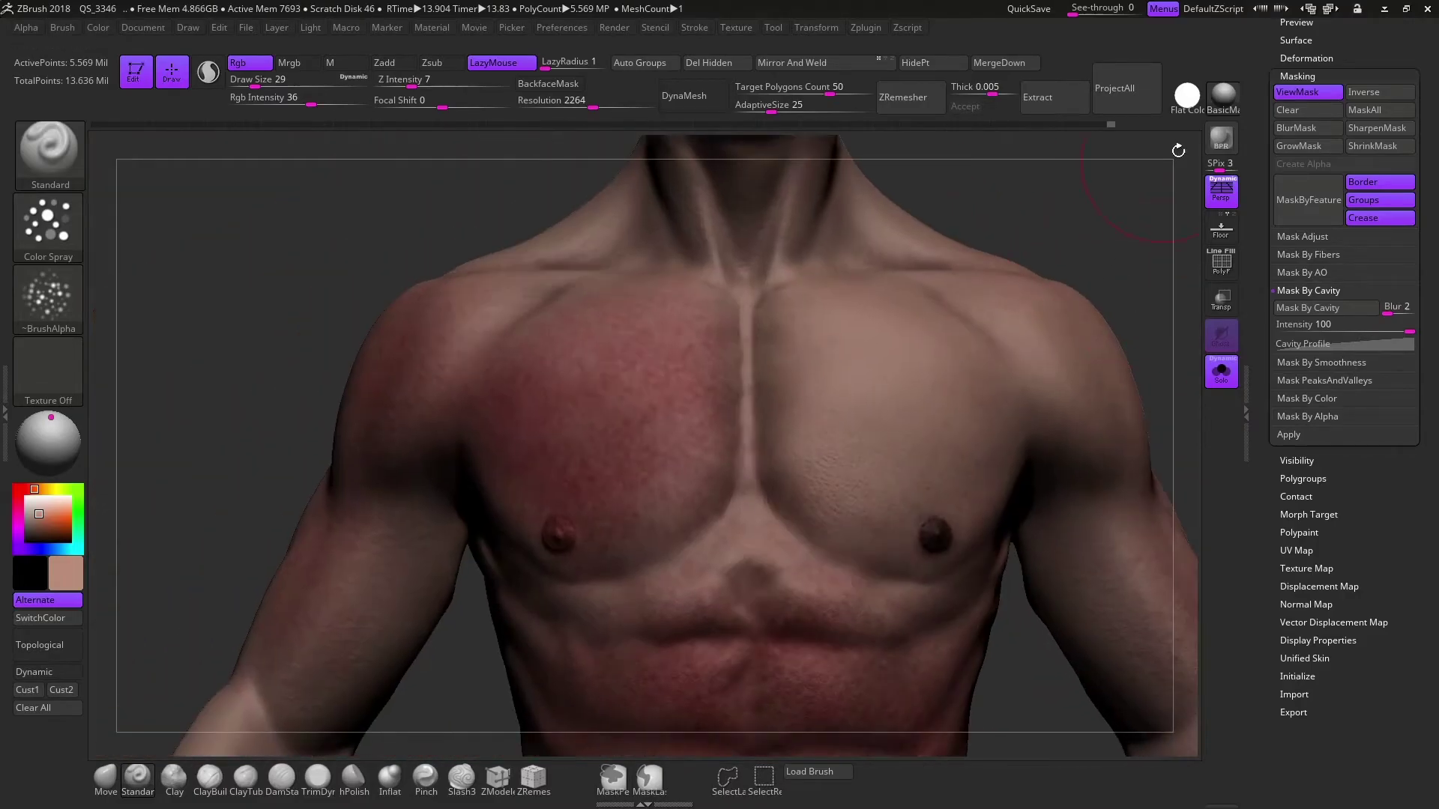
{"action": "left_click", "coordinate": [1221, 104]}
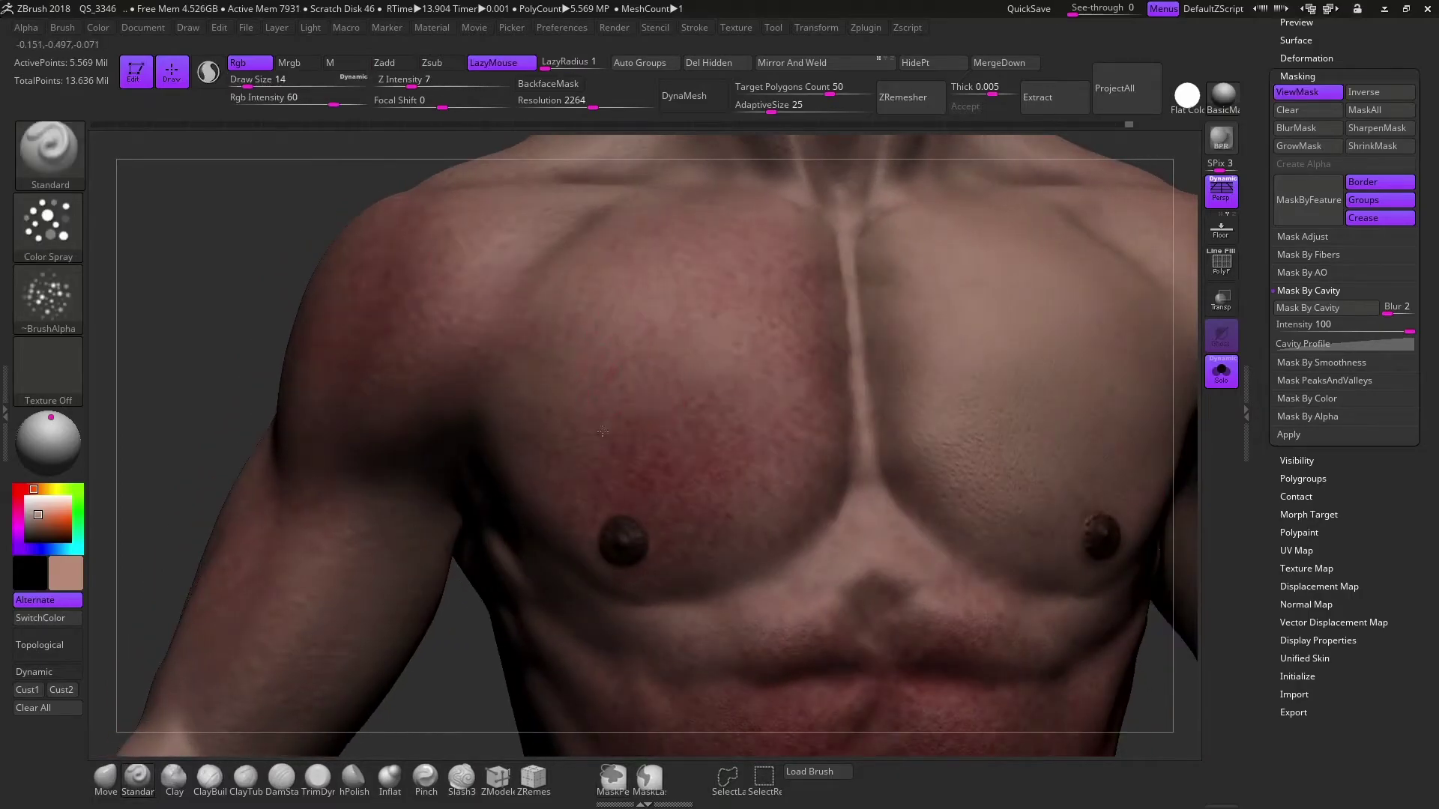
{"action": "left_click_drag", "start_coordinate": [602, 431], "coordinate": [781, 481]}
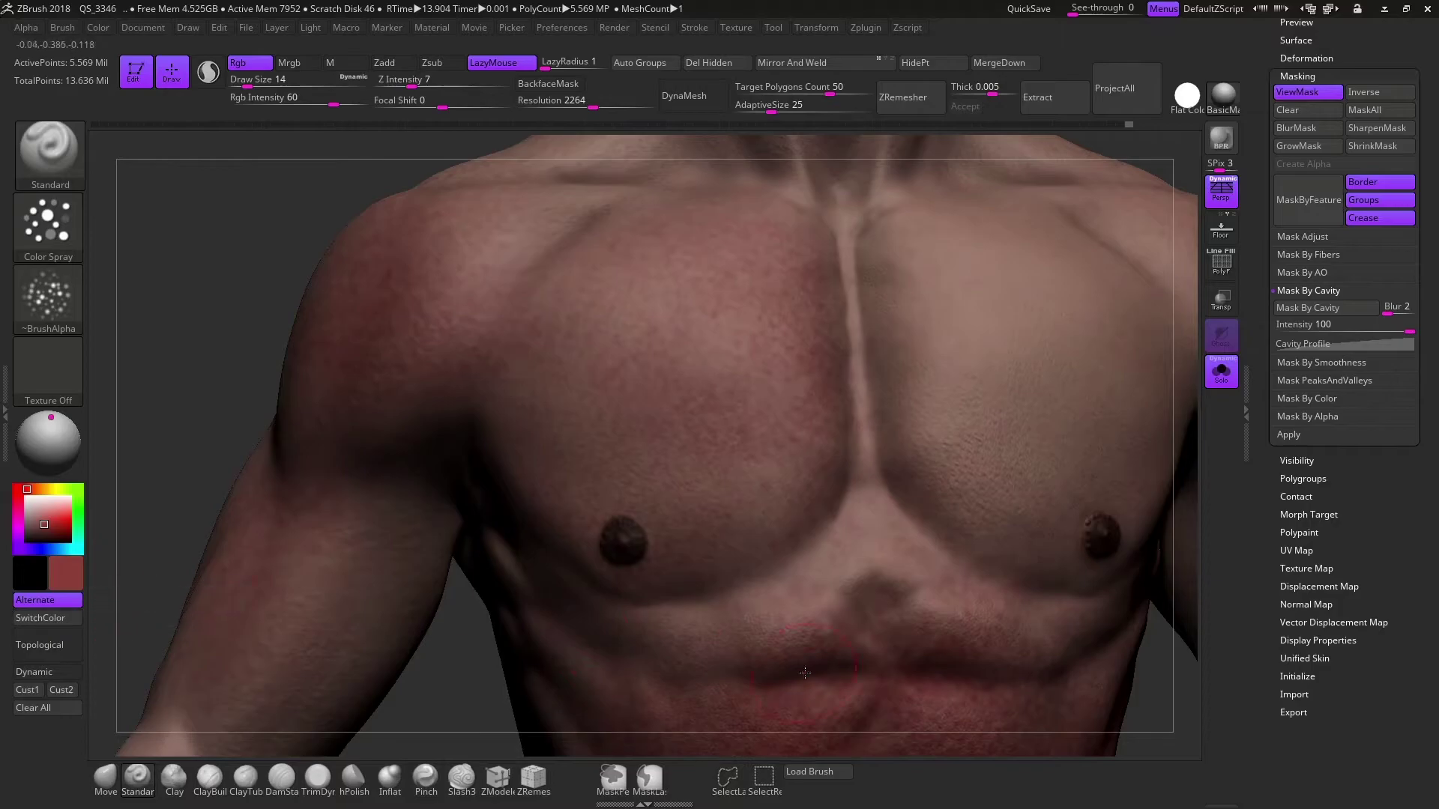
{"action": "left_click_drag", "start_coordinate": [771, 380], "coordinate": [687, 369]}
{"action": "key", "text": "v"}
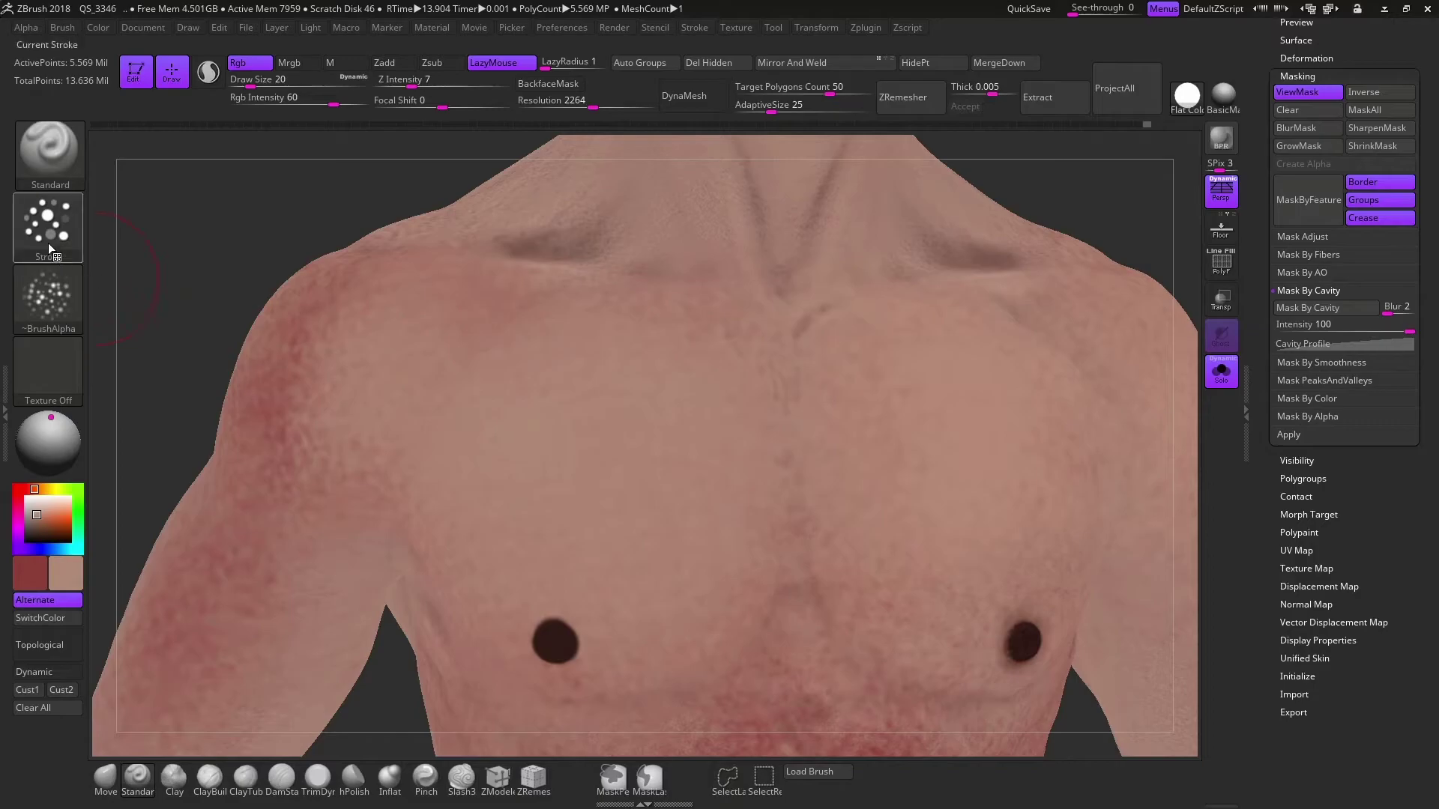
{"action": "left_click", "coordinate": [48, 225]}
{"action": "left_click", "coordinate": [1224, 101]}
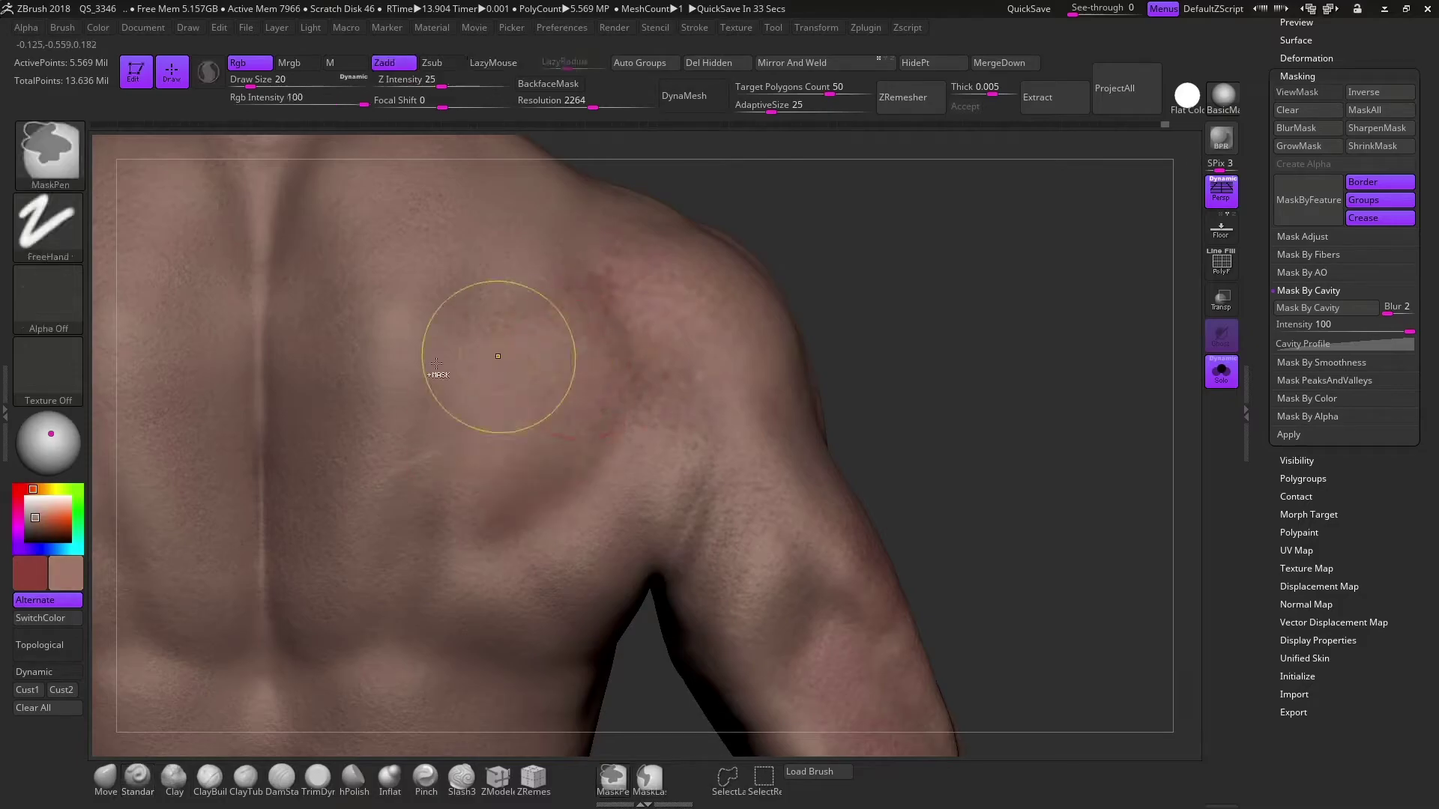
Open the stroke settings and turn the model round to face its back
{"action": "left_click", "coordinate": [48, 223]}
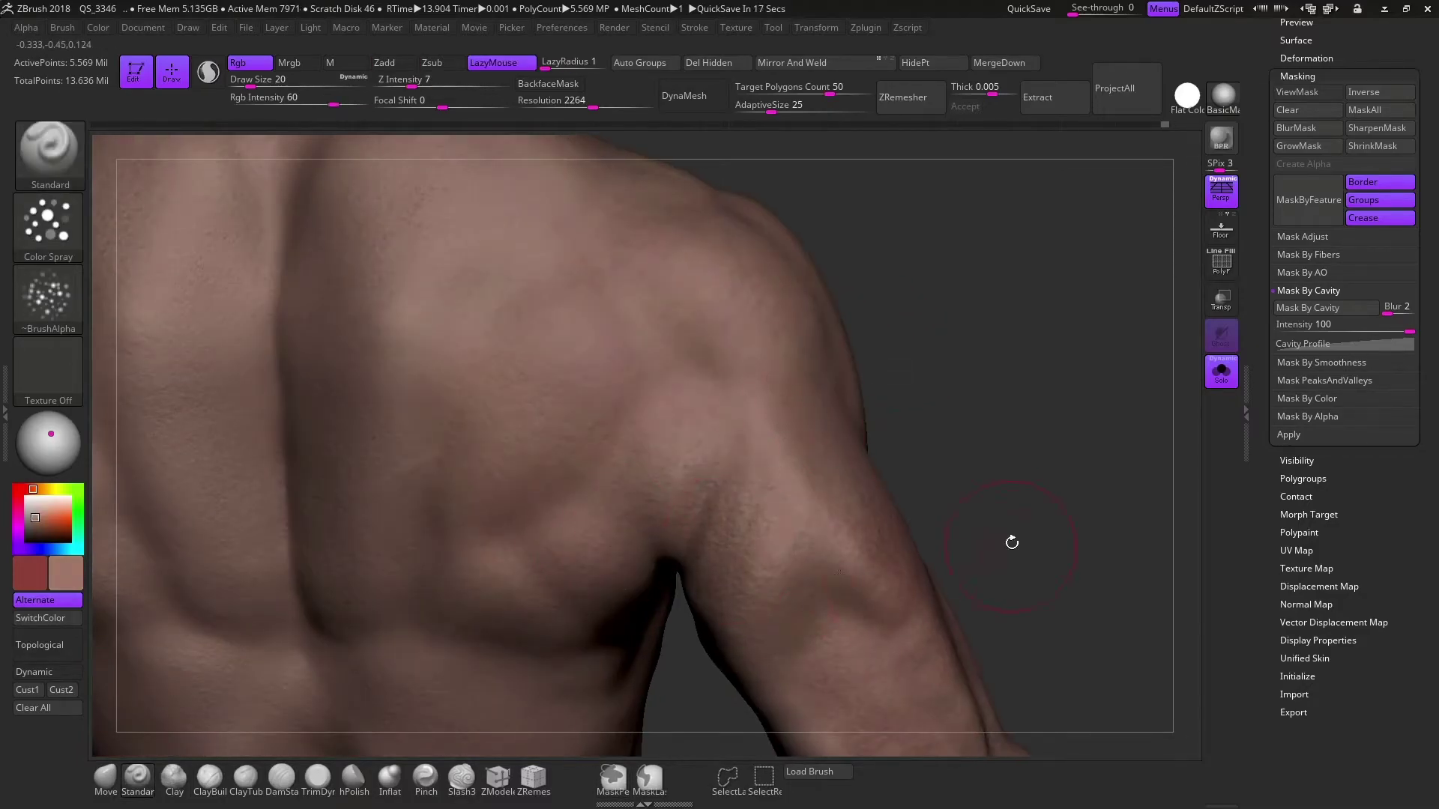
{"action": "mouse_move", "coordinate": [1012, 542]}
{"action": "left_mouse_down"}
{"action": "mouse_move", "coordinate": [1083, 219]}
{"action": "mouse_move", "coordinate": [830, 507]}
{"action": "left_mouse_up"}
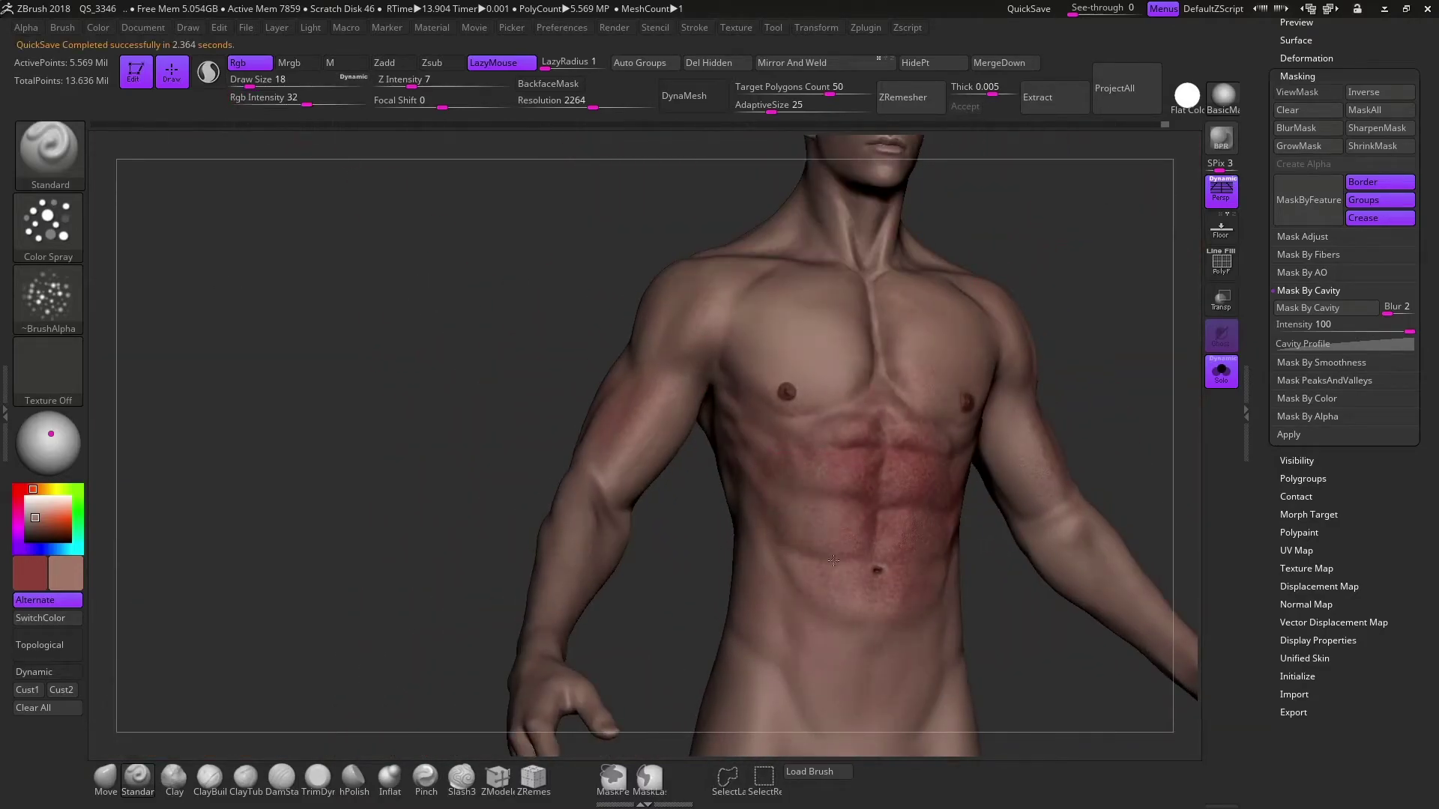
{"action": "left_click_drag", "start_coordinate": [833, 560], "coordinate": [880, 519]}
{"action": "left_click_drag", "start_coordinate": [1049, 536], "coordinate": [1003, 499]}
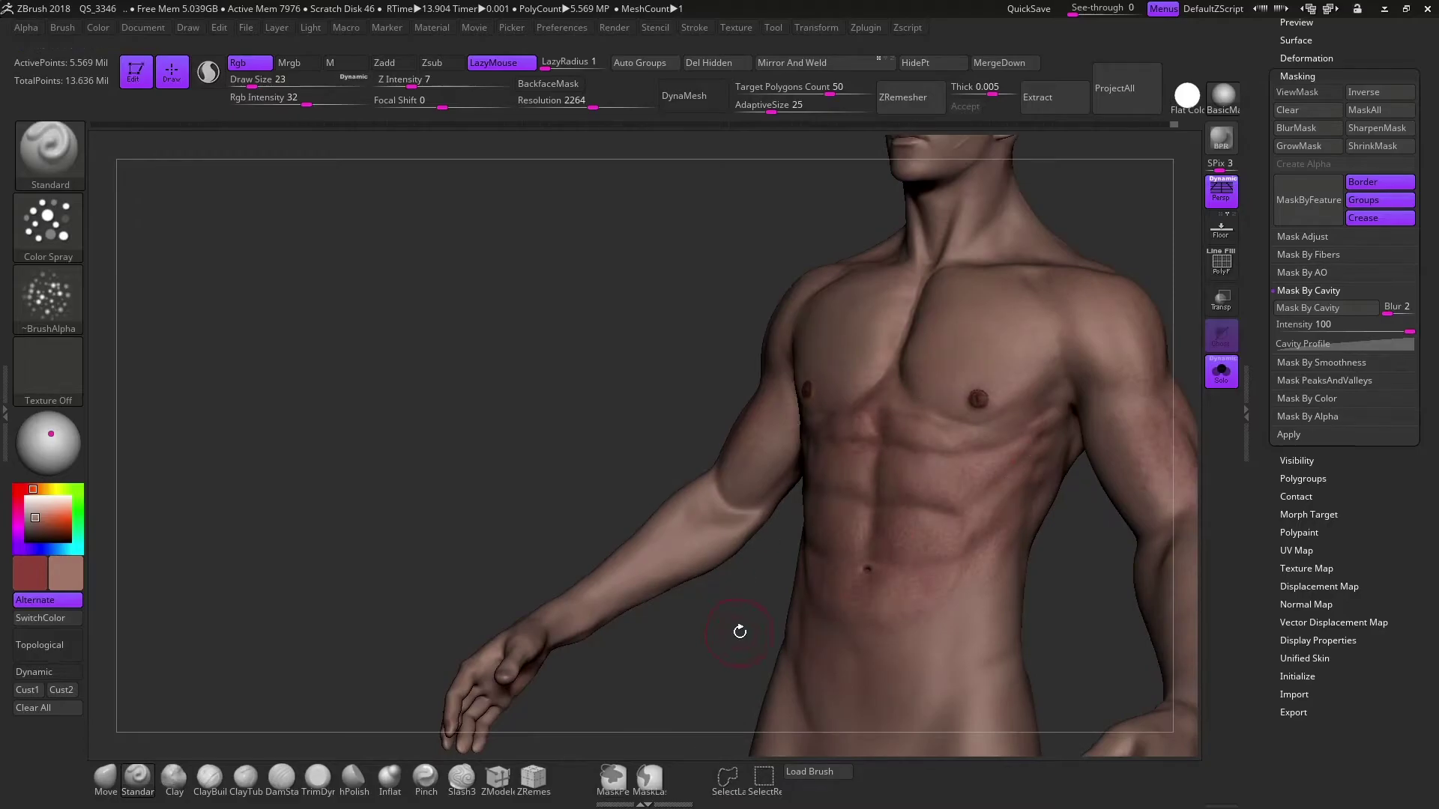
{"action": "left_click_drag", "start_coordinate": [740, 632], "coordinate": [640, 373]}
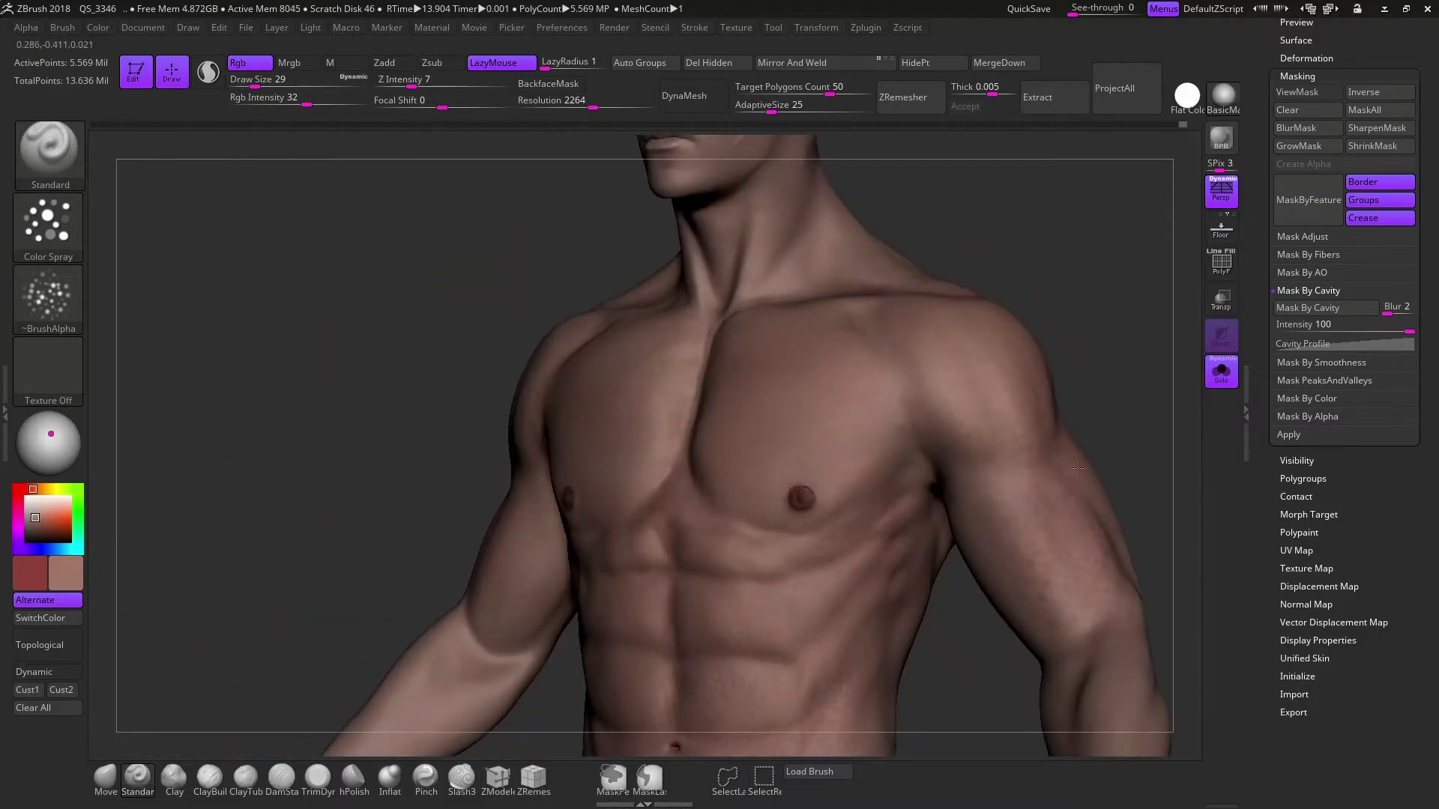
{"action": "left_click_drag", "start_coordinate": [1078, 468], "coordinate": [879, 571]}
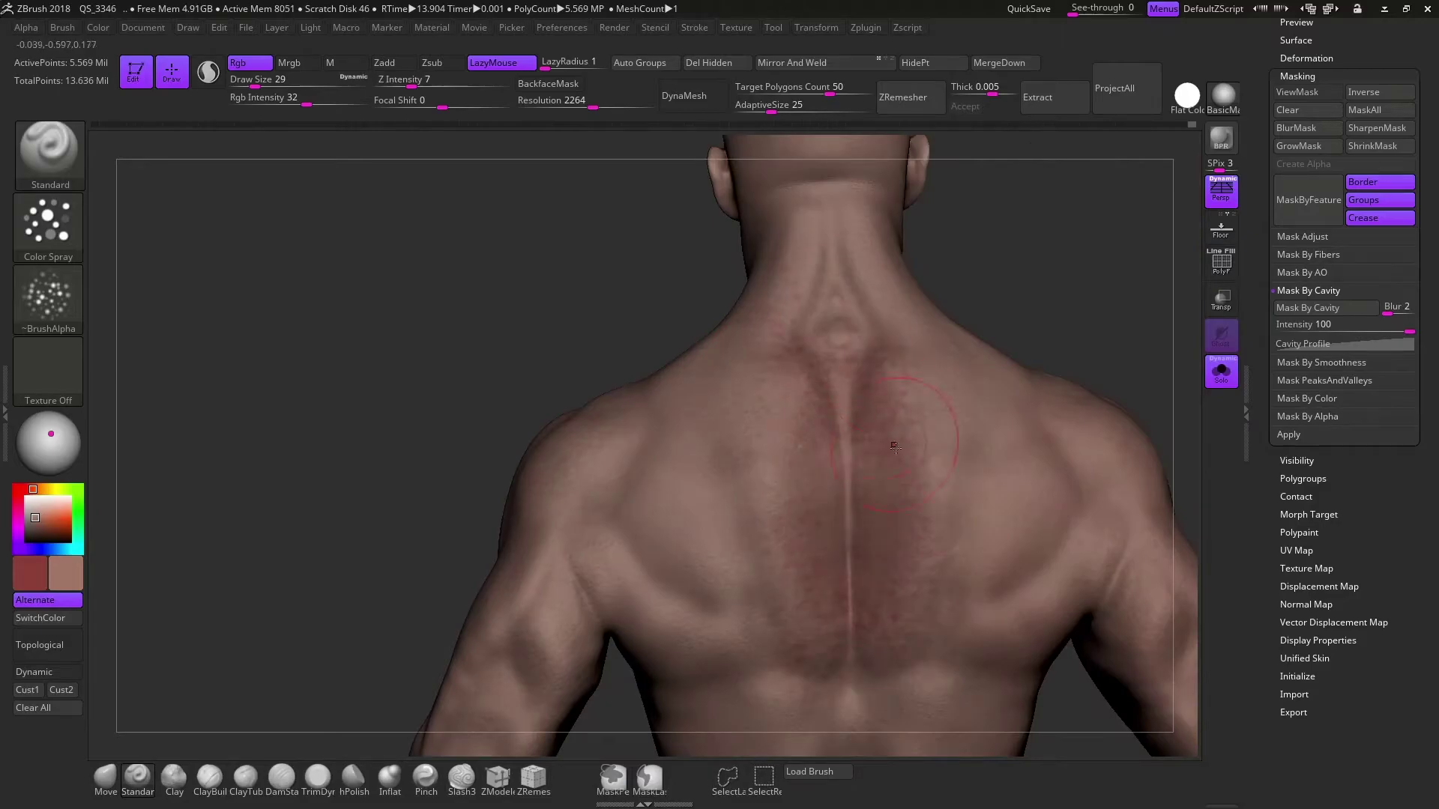
Spray reddish tones on the left shoulder blade and upper arm, swap the alpha, and toggle Solo
{"action": "left_click_drag", "start_coordinate": [674, 360], "coordinate": [524, 525]}
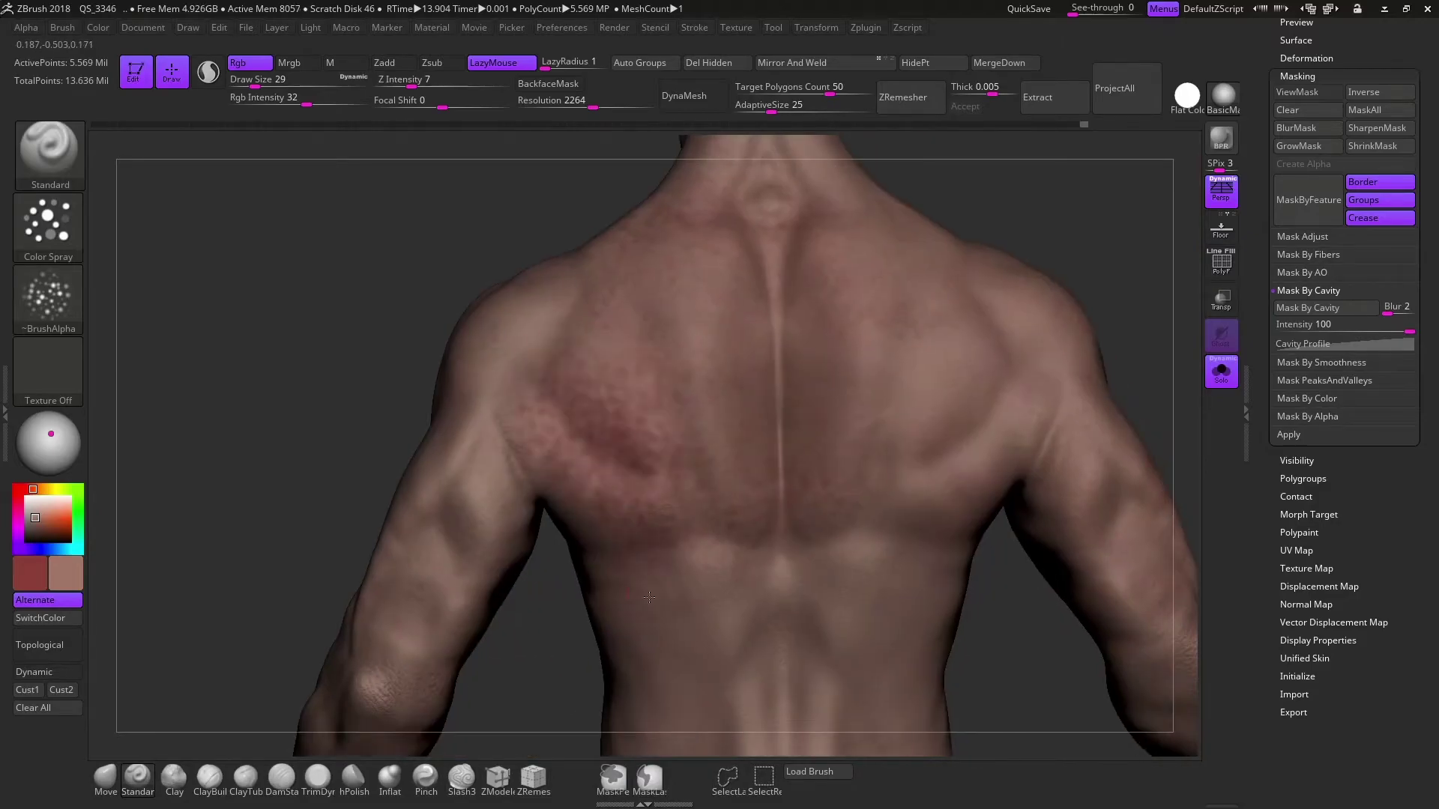
{"action": "left_click_drag", "start_coordinate": [420, 652], "coordinate": [451, 513]}
{"action": "left_click", "coordinate": [48, 295]}
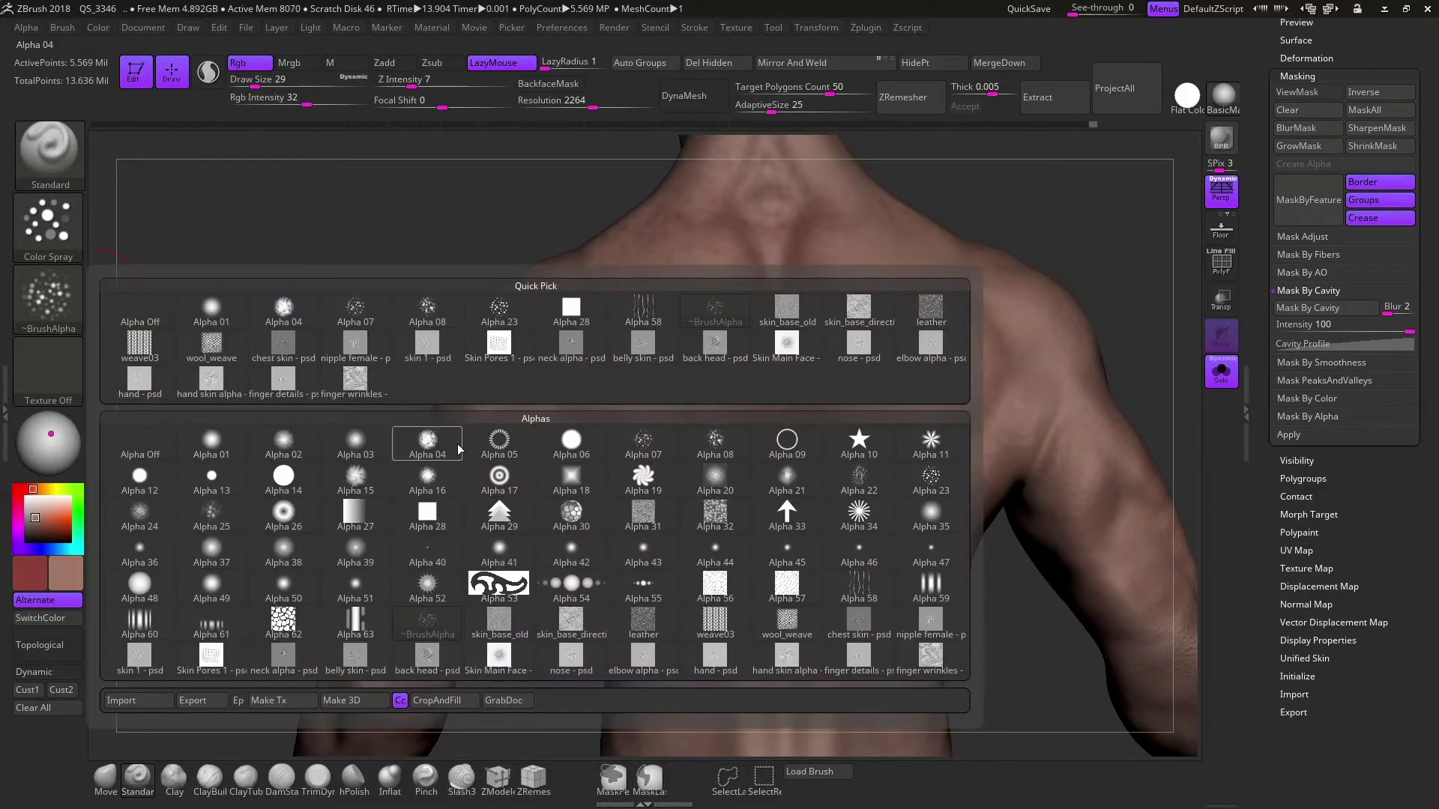
{"action": "left_click", "coordinate": [497, 585]}
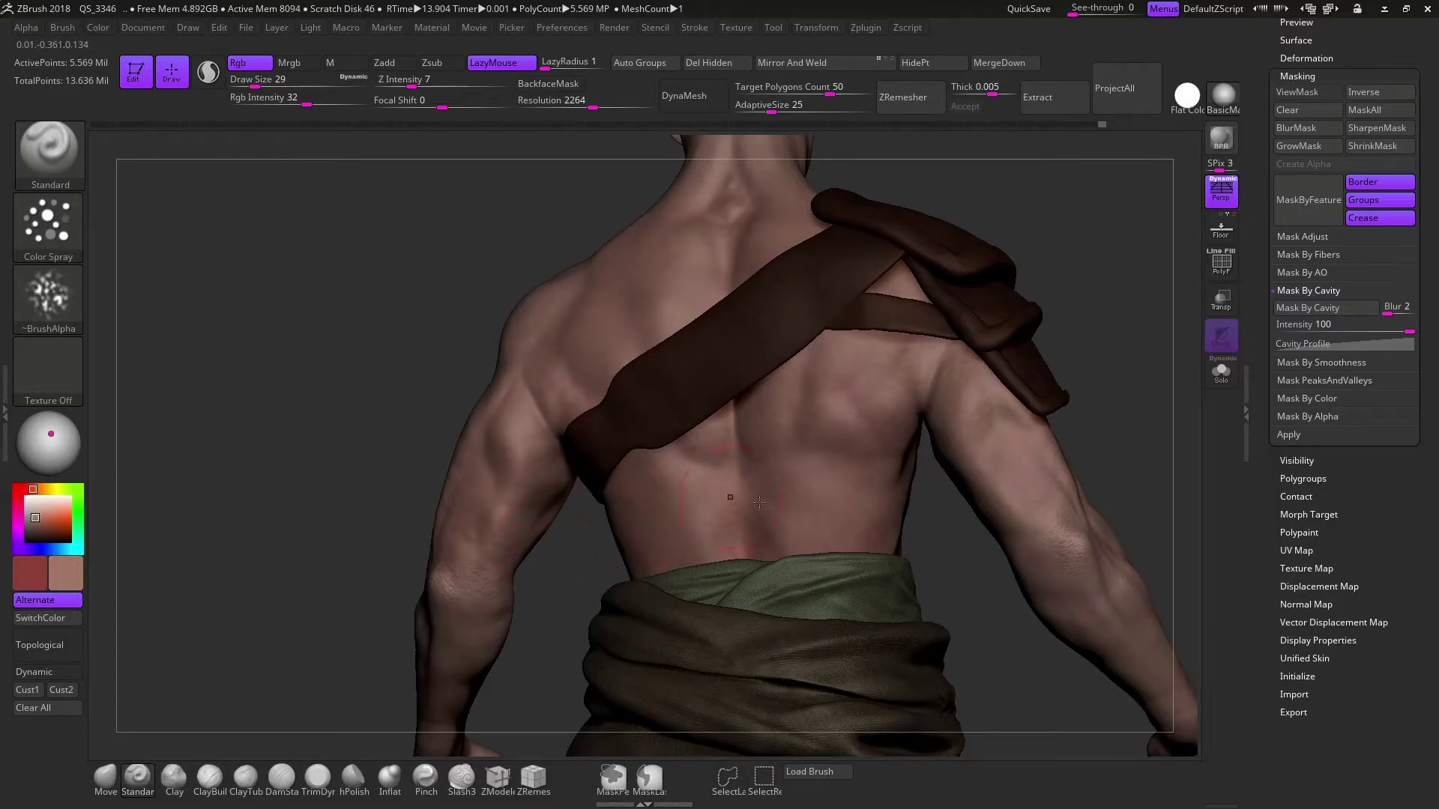
{"action": "key", "text": "alt+s"}
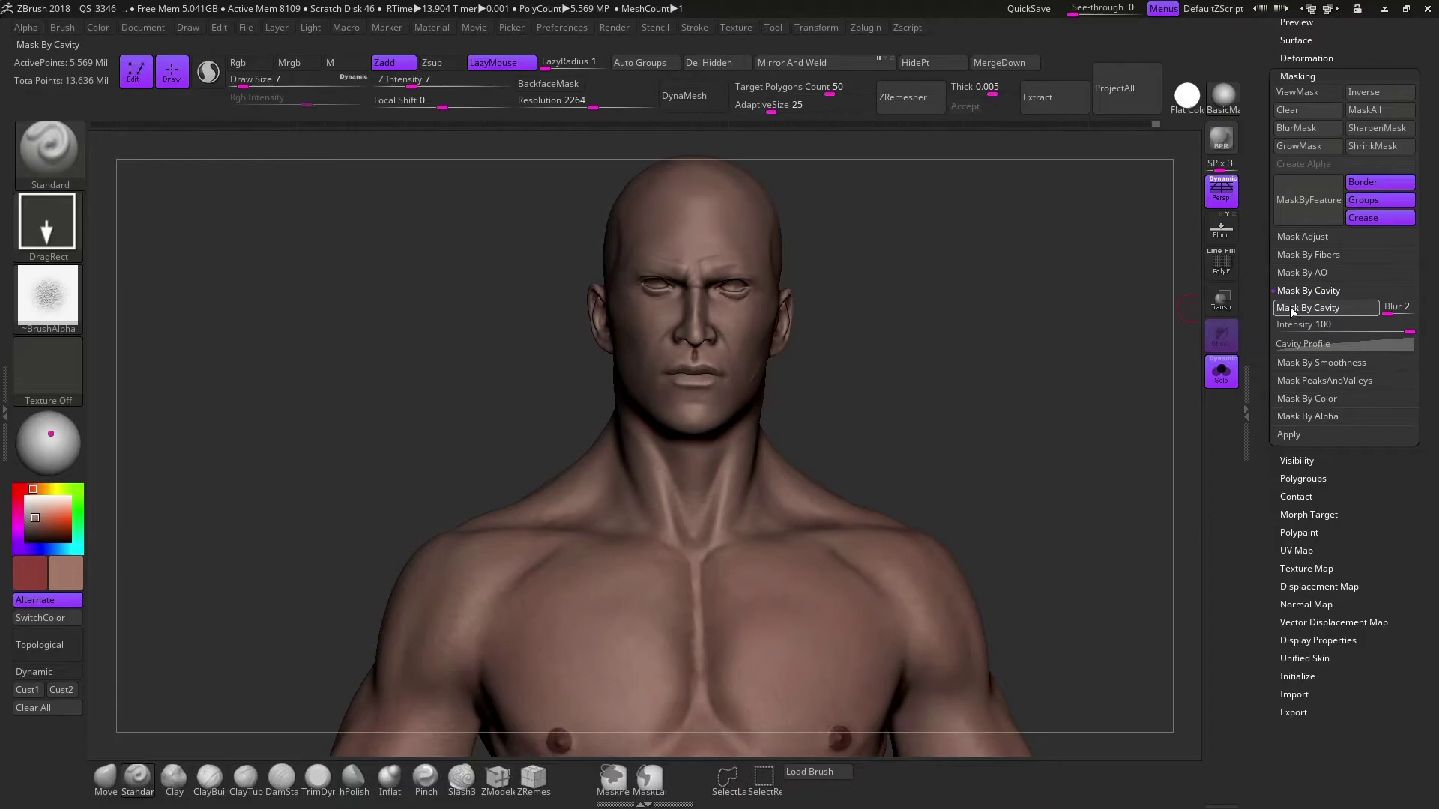
Mask the body by cavity, preview a BPR render with the armour, then return to Solo
{"action": "left_click", "coordinate": [1308, 308]}
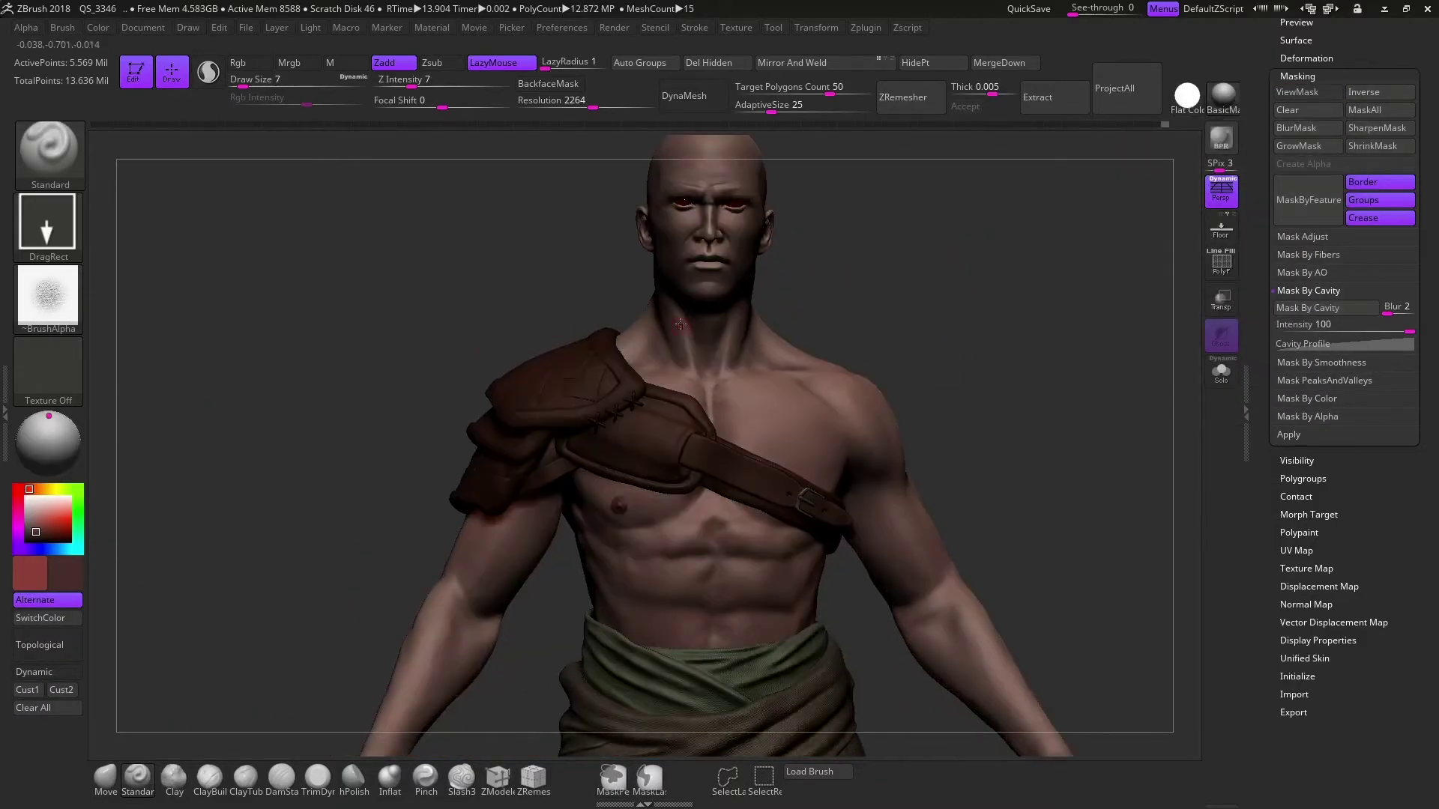
{"action": "left_click_drag", "start_coordinate": [911, 270], "coordinate": [1147, 132]}
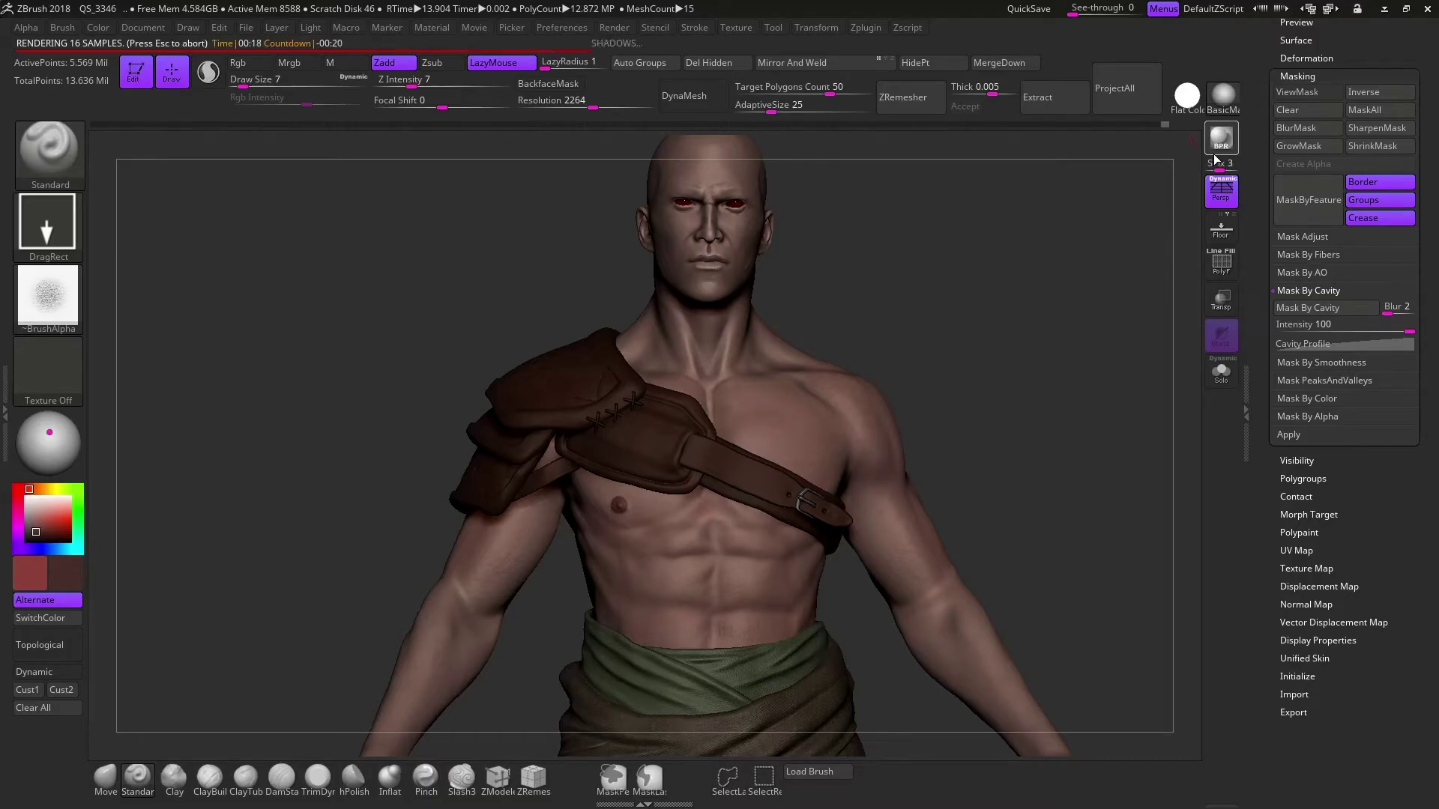
{"action": "left_click_drag", "start_coordinate": [992, 363], "coordinate": [996, 365]}
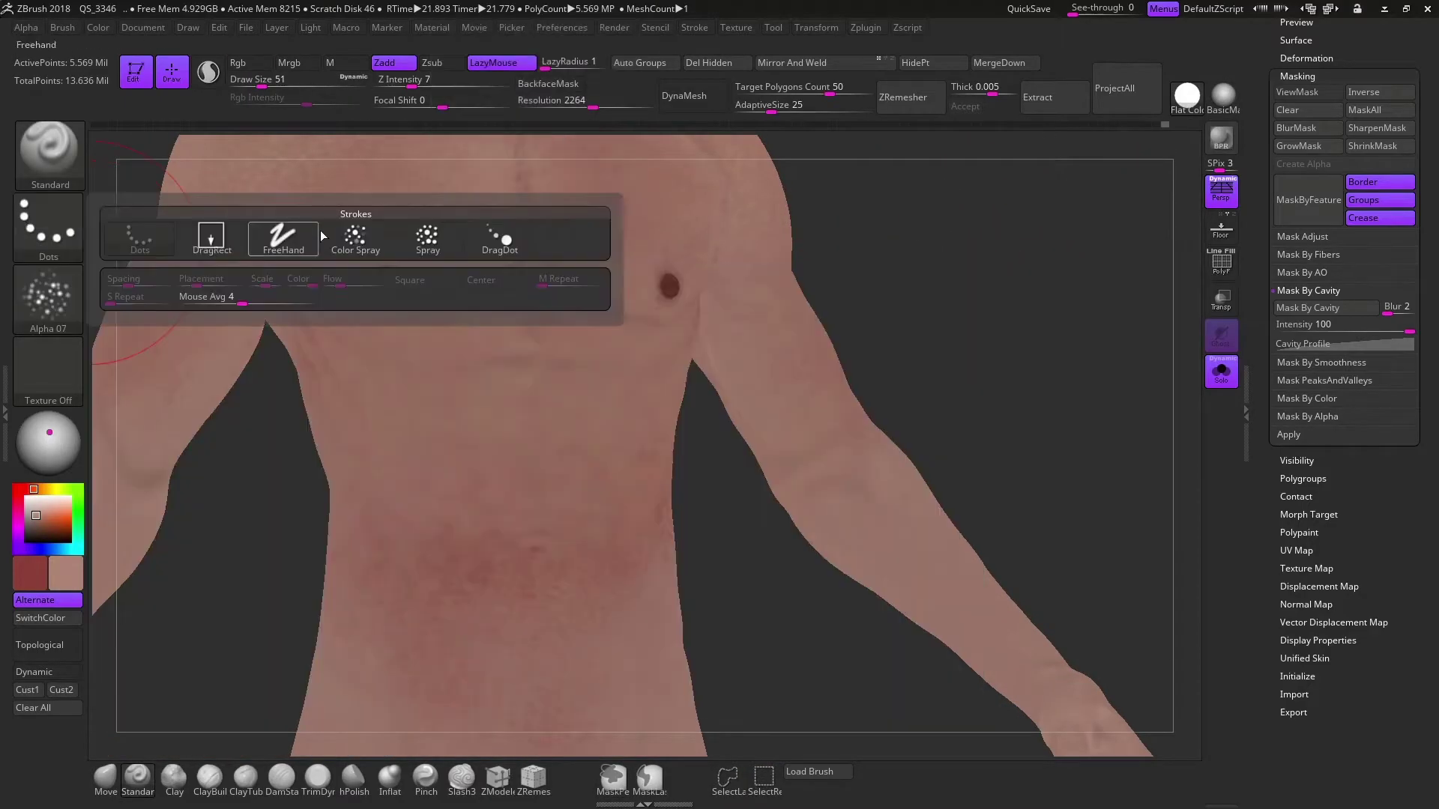
Spray darker red along the forearm and around the left eye, cheek and nose
{"action": "left_click_drag", "start_coordinate": [758, 345], "coordinate": [1078, 550]}
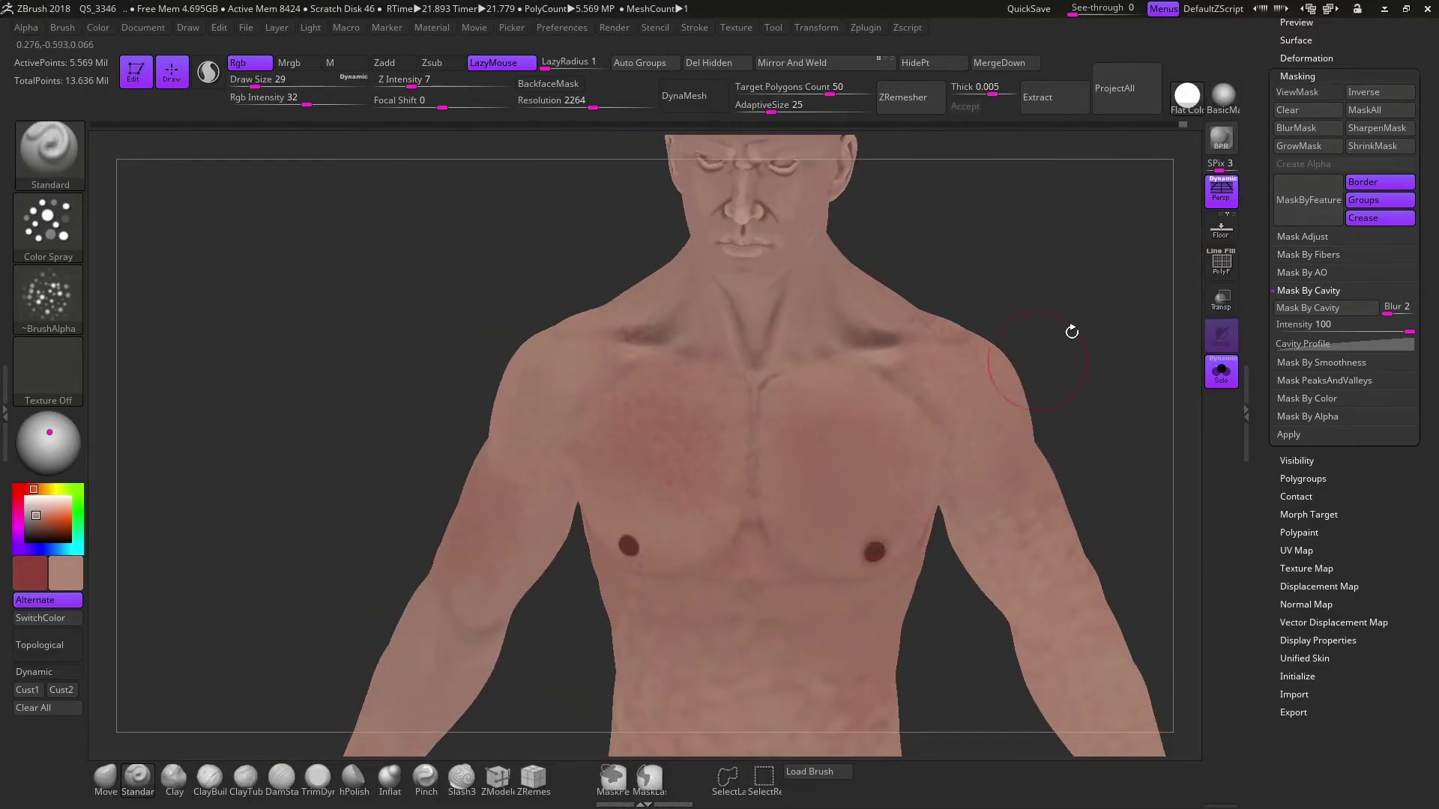
{"action": "left_click_drag", "start_coordinate": [1071, 331], "coordinate": [845, 395], "text": "alt"}
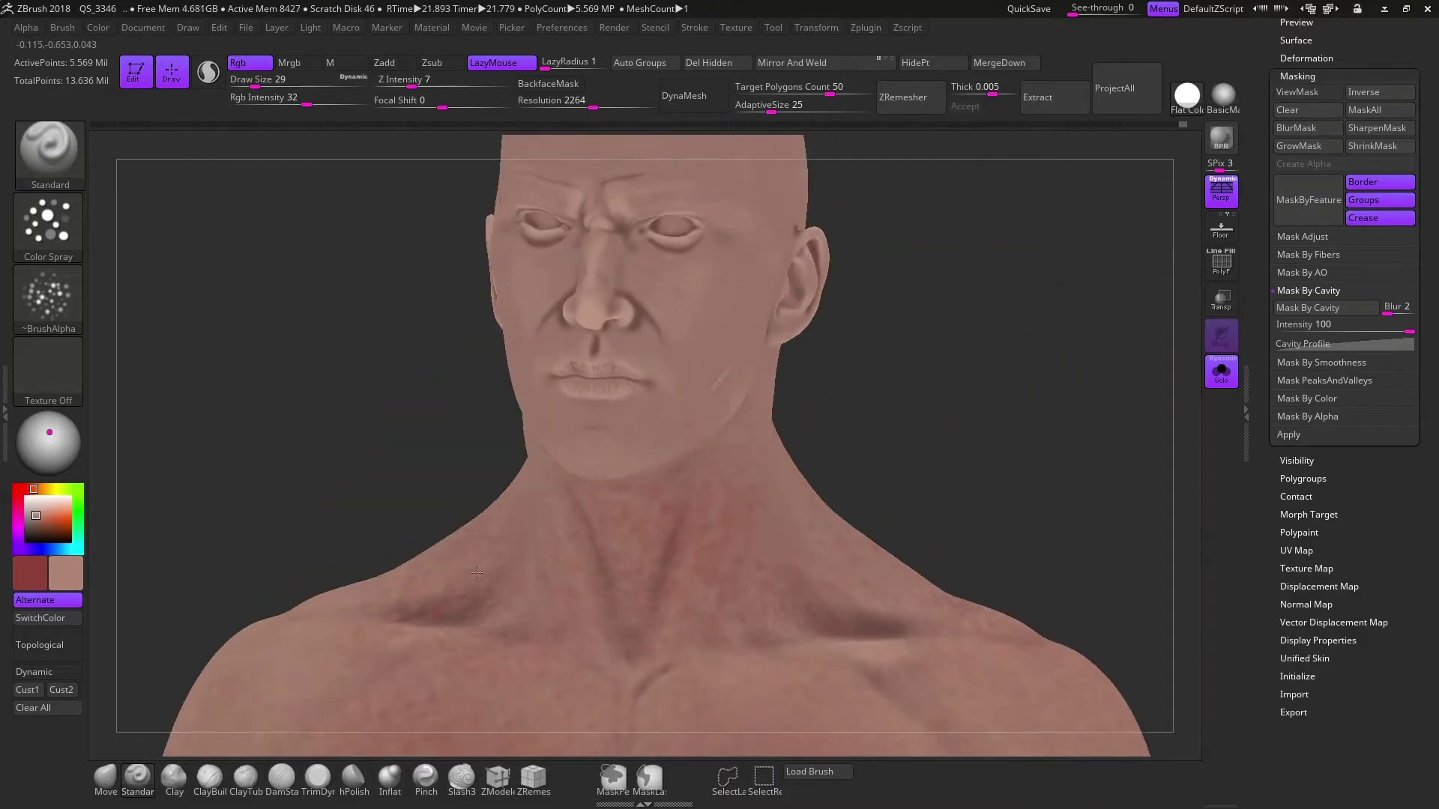
{"action": "right_click_drag", "start_coordinate": [477, 572], "coordinate": [352, 596]}
{"action": "mouse_move", "coordinate": [698, 260]}
{"action": "right_mouse_down"}
{"action": "mouse_move", "coordinate": [1002, 345]}
{"action": "mouse_move", "coordinate": [629, 375]}
{"action": "right_mouse_up"}
{"action": "left_click_drag", "start_coordinate": [645, 405], "coordinate": [584, 345]}
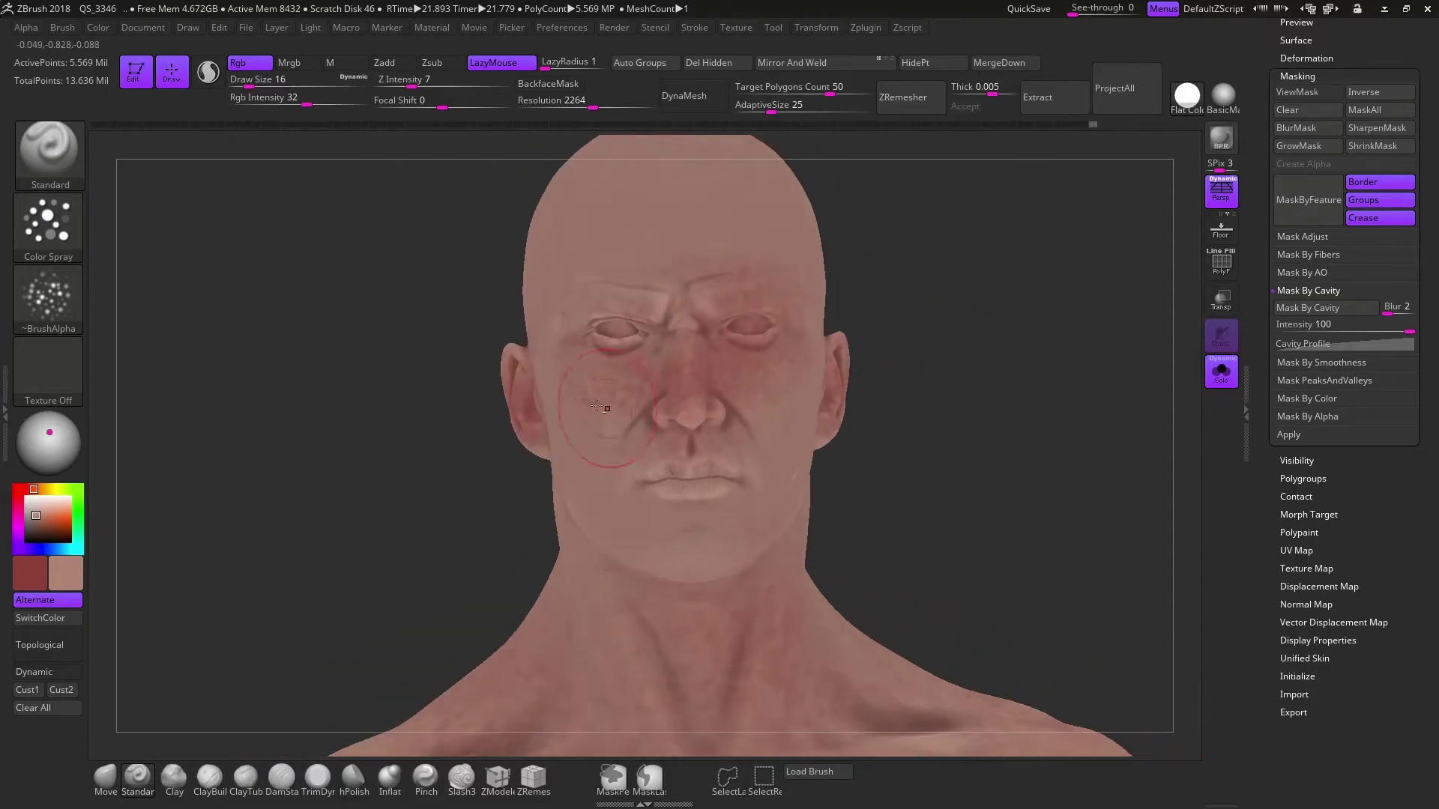
{"action": "left_click_drag", "start_coordinate": [637, 412], "coordinate": [594, 351]}
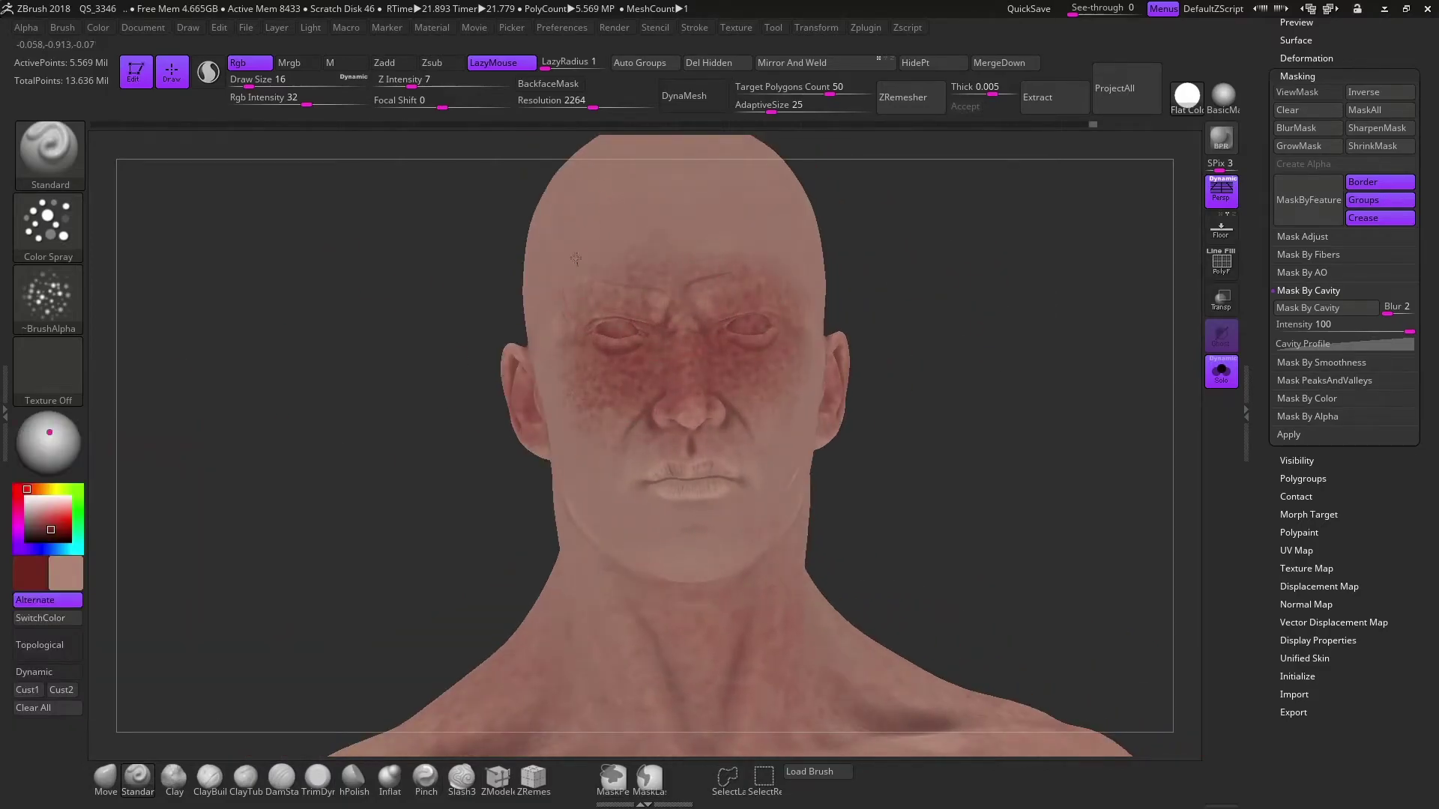
{"action": "right_click_drag", "start_coordinate": [521, 401], "coordinate": [587, 424]}
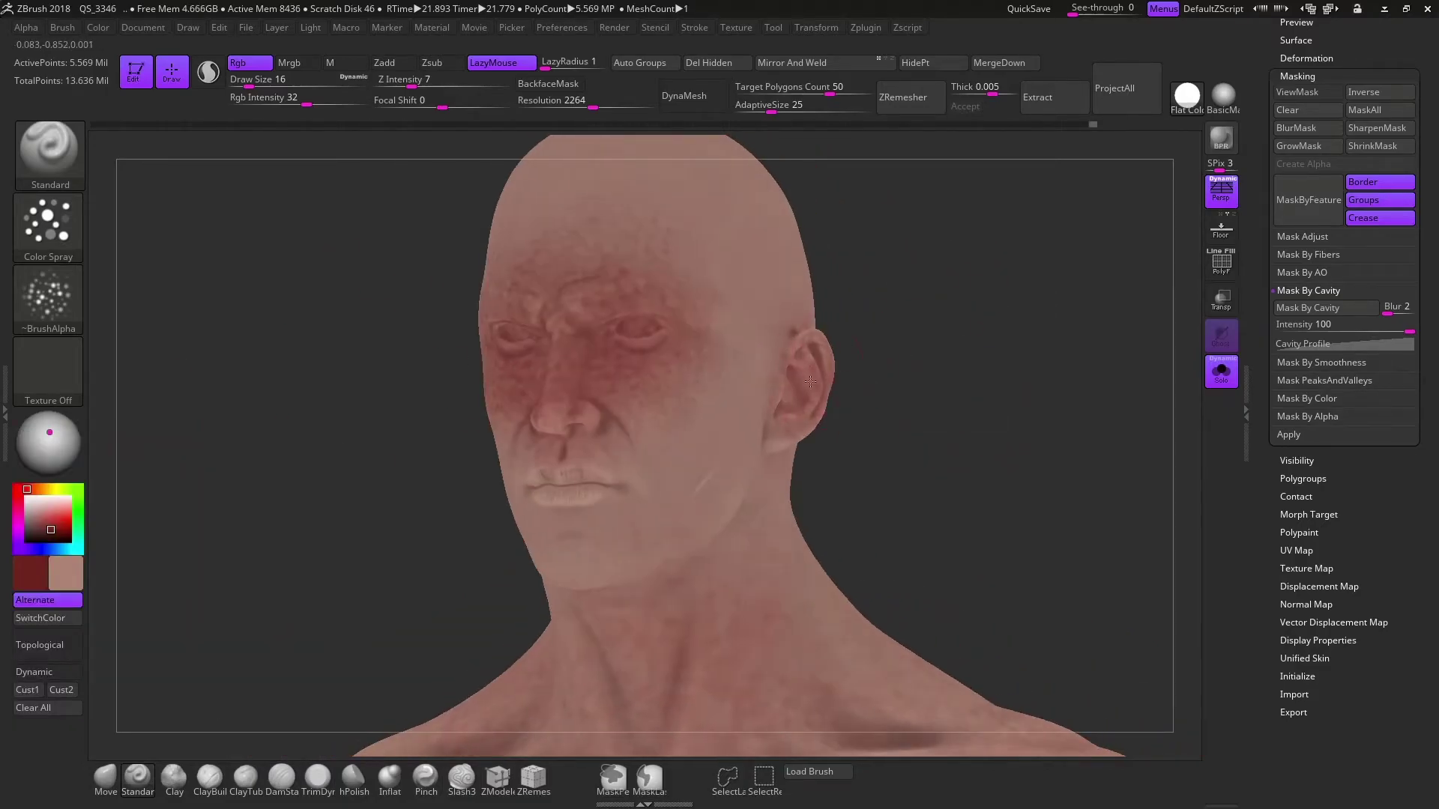
Turn the head to a frontal close-up and preview it in the SkinShade4 material
{"action": "right_click_drag", "start_coordinate": [724, 392], "coordinate": [378, 333]}
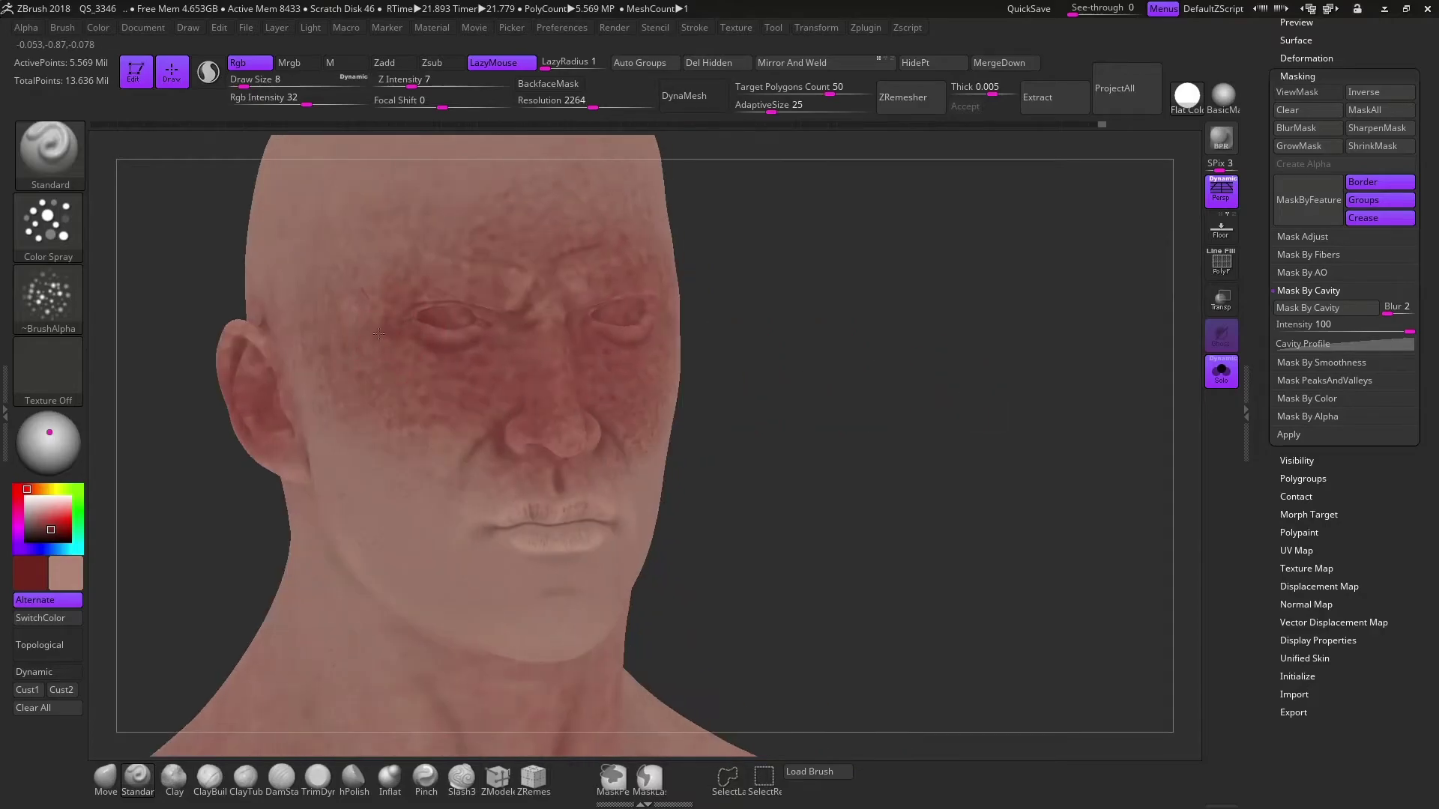
{"action": "right_click_drag", "start_coordinate": [517, 307], "coordinate": [626, 341]}
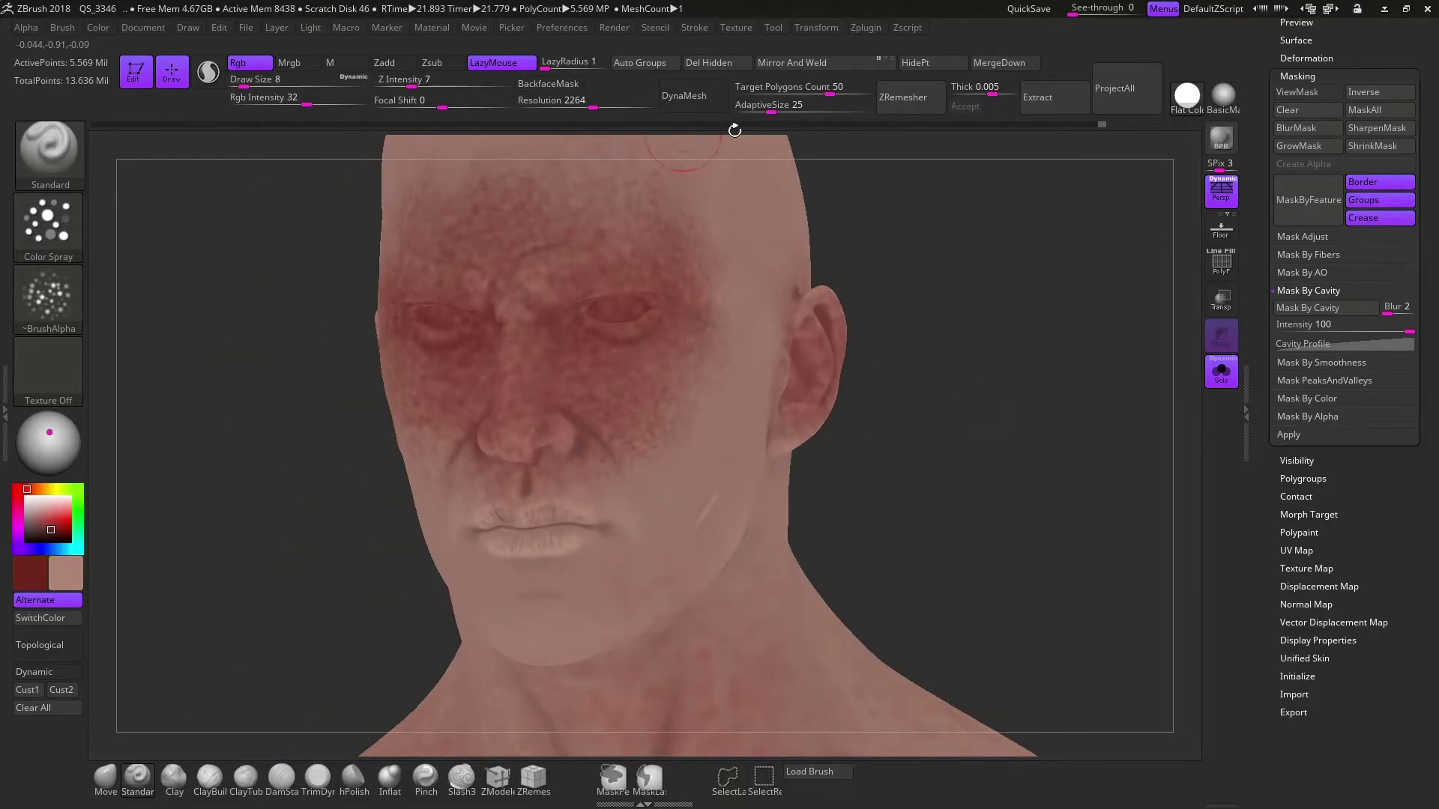
{"action": "right_click_drag", "start_coordinate": [735, 128], "coordinate": [458, 347]}
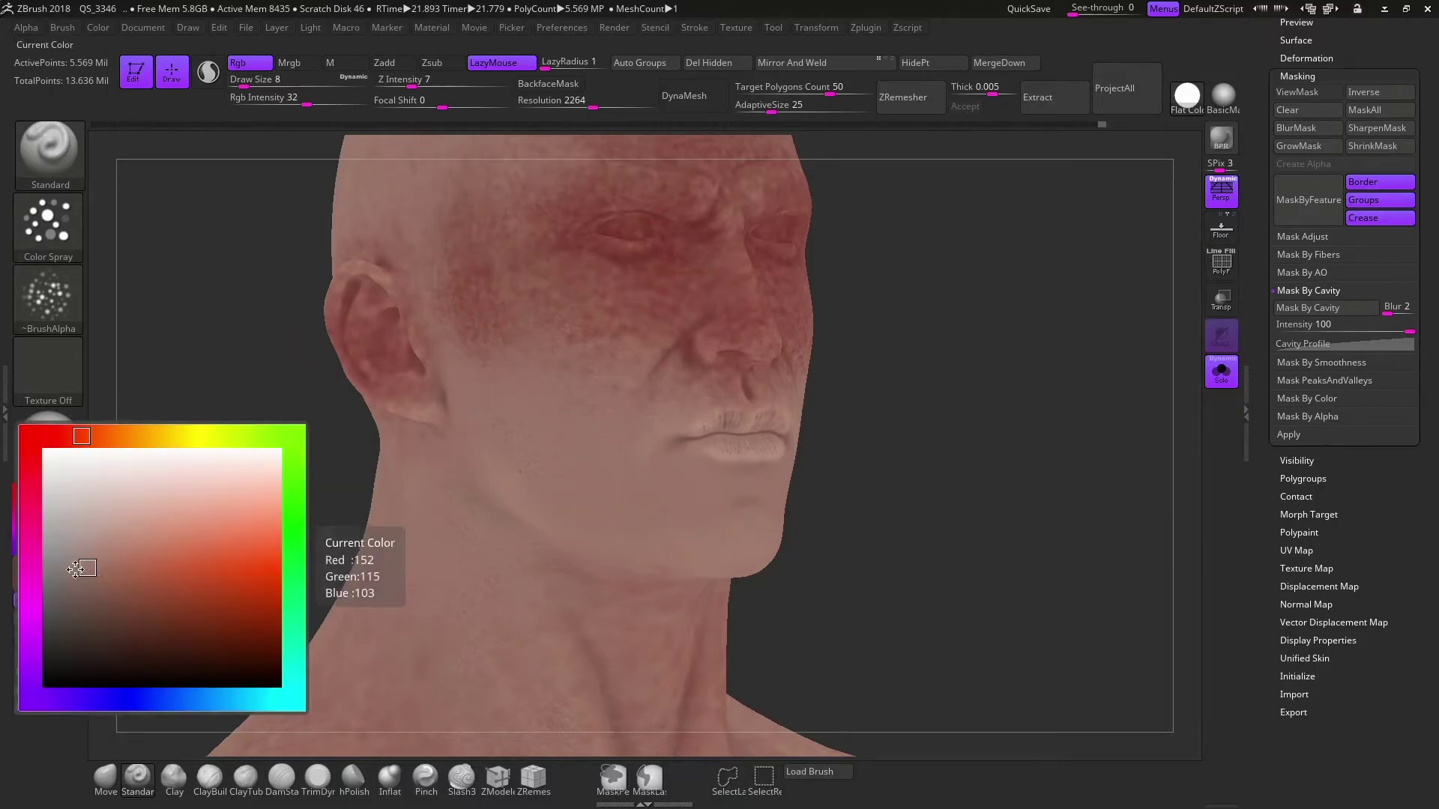
{"action": "right_click_drag", "start_coordinate": [322, 330], "coordinate": [269, 307]}
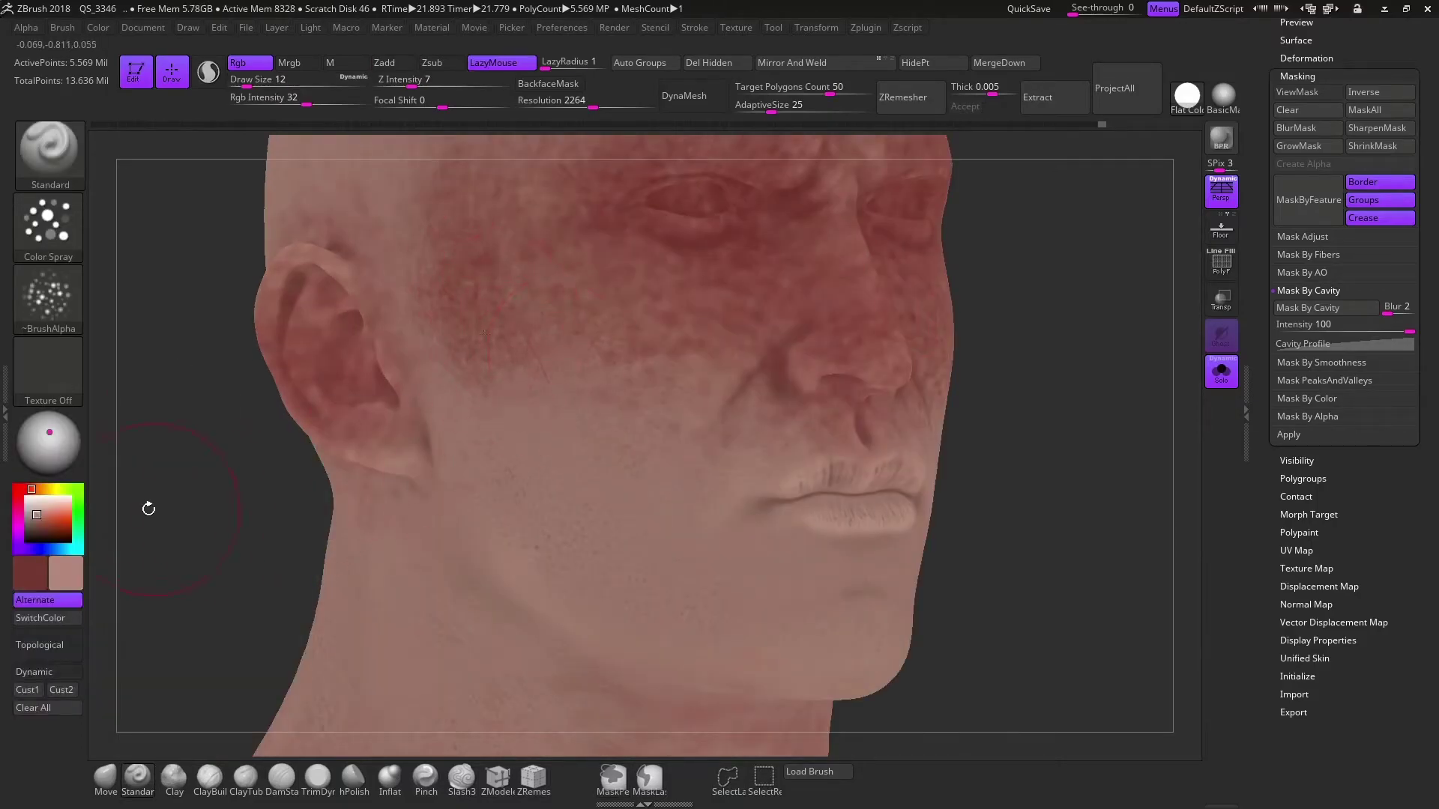
{"action": "mouse_move", "coordinate": [148, 509]}
{"action": "right_mouse_down"}
{"action": "mouse_move", "coordinate": [450, 421]}
{"action": "mouse_move", "coordinate": [671, 274]}
{"action": "mouse_move", "coordinate": [951, 408]}
{"action": "mouse_move", "coordinate": [559, 457]}
{"action": "right_mouse_up"}
{"action": "left_click", "coordinate": [1221, 96]}
{"action": "left_click", "coordinate": [516, 394]}
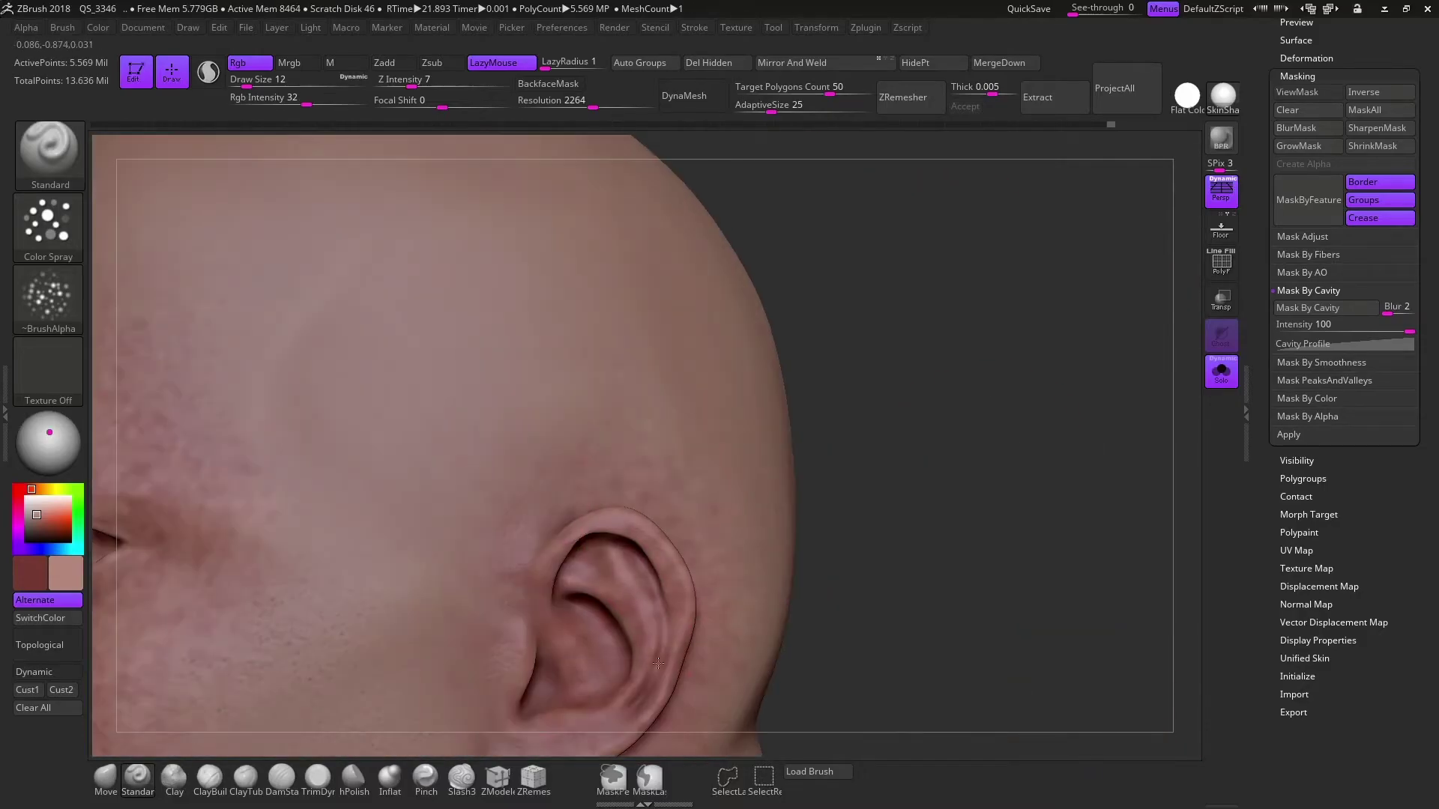
Return to the base material and set the brush alpha to Alpha 07
{"action": "mouse_move", "coordinate": [1171, 366]}
{"action": "right_mouse_down"}
{"action": "mouse_move", "coordinate": [857, 337]}
{"action": "mouse_move", "coordinate": [674, 360]}
{"action": "right_mouse_up"}
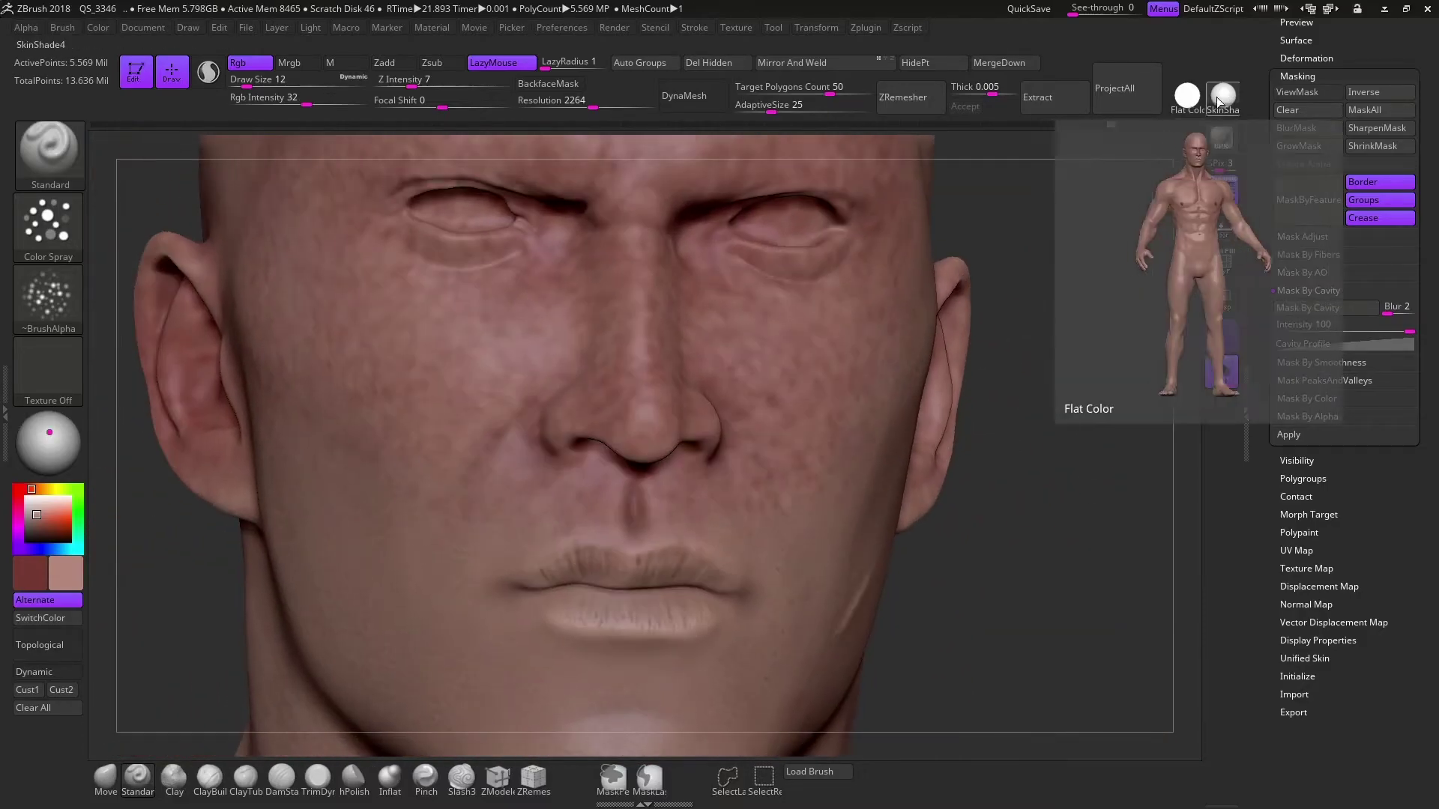
{"action": "left_click", "coordinate": [1221, 95]}
{"action": "mouse_move", "coordinate": [1017, 337]}
{"action": "right_mouse_down", "text": "alt"}
{"action": "mouse_move", "coordinate": [1017, 405]}
{"action": "mouse_move", "coordinate": [775, 253]}
{"action": "right_mouse_up", "text": "alt"}
{"action": "left_click", "coordinate": [48, 300]}
{"action": "left_click", "coordinate": [492, 582]}
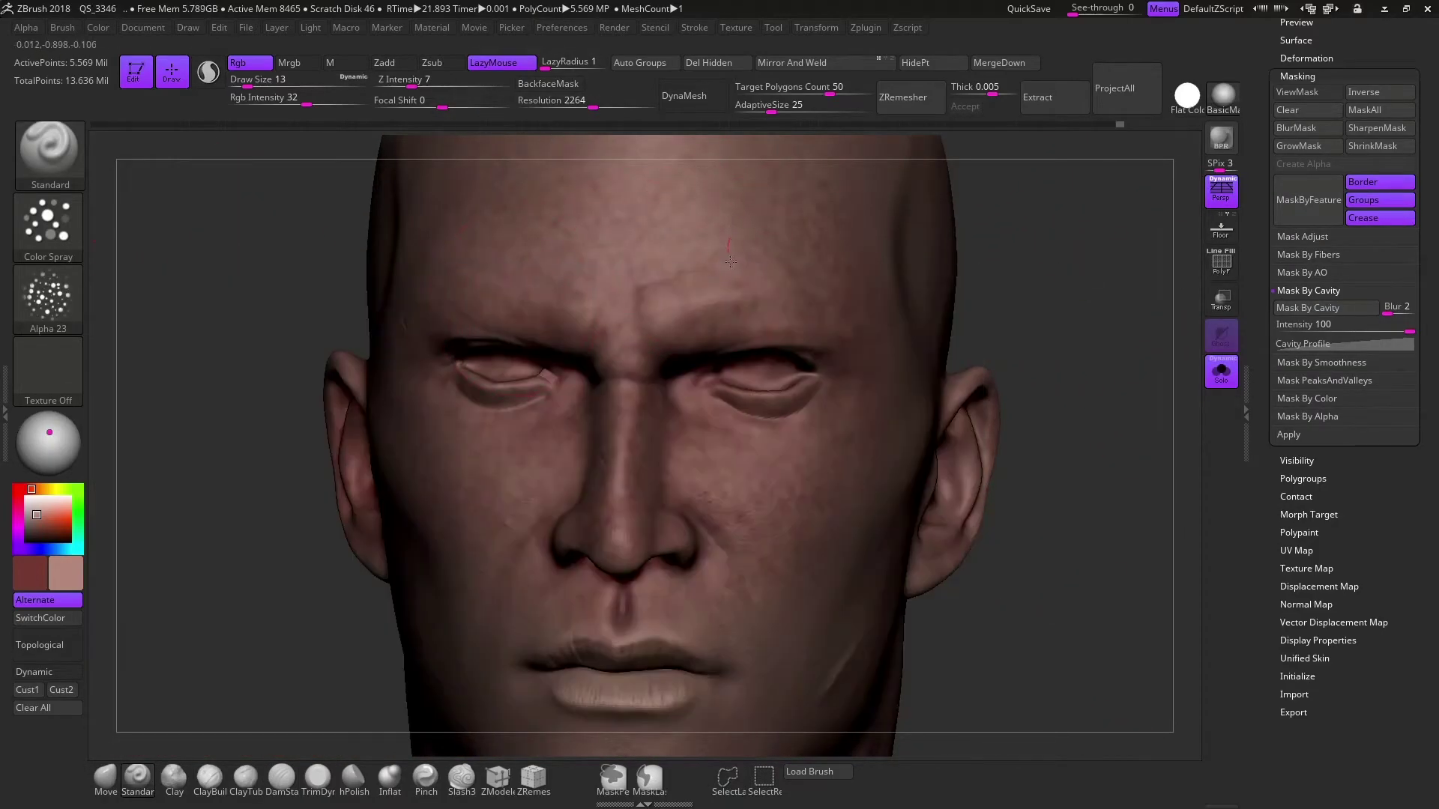
{"action": "mouse_move", "coordinate": [266, 546]}
{"action": "right_mouse_down"}
{"action": "mouse_move", "coordinate": [249, 358]}
{"action": "mouse_move", "coordinate": [364, 503]}
{"action": "right_mouse_up"}
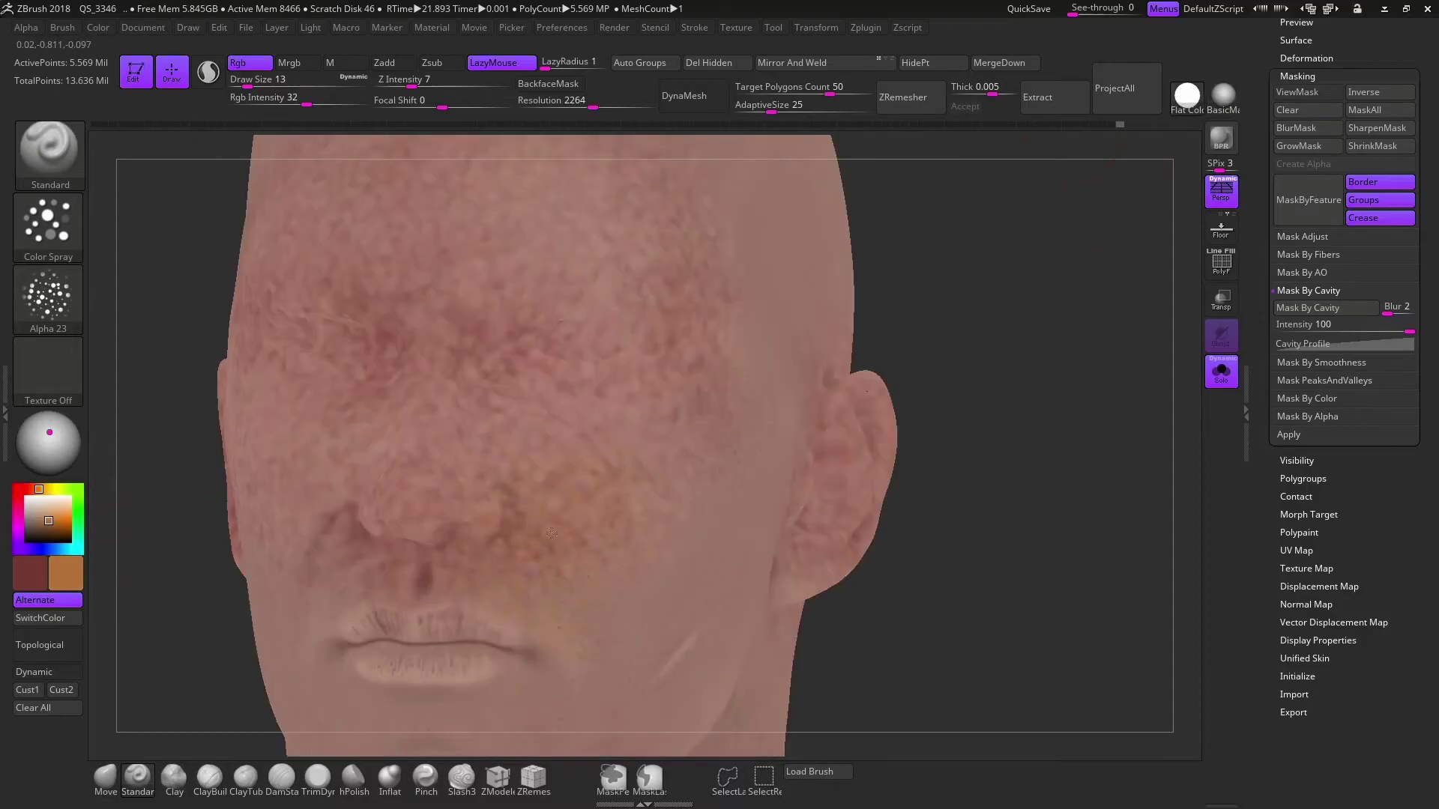
{"action": "left_click", "coordinate": [48, 300]}
{"action": "left_click", "coordinate": [554, 537]}
{"action": "right_click_drag", "start_coordinate": [759, 491], "coordinate": [65, 516]}
Spray orange across both cheeks and the nose
{"action": "left_click_drag", "start_coordinate": [494, 411], "coordinate": [296, 372]}
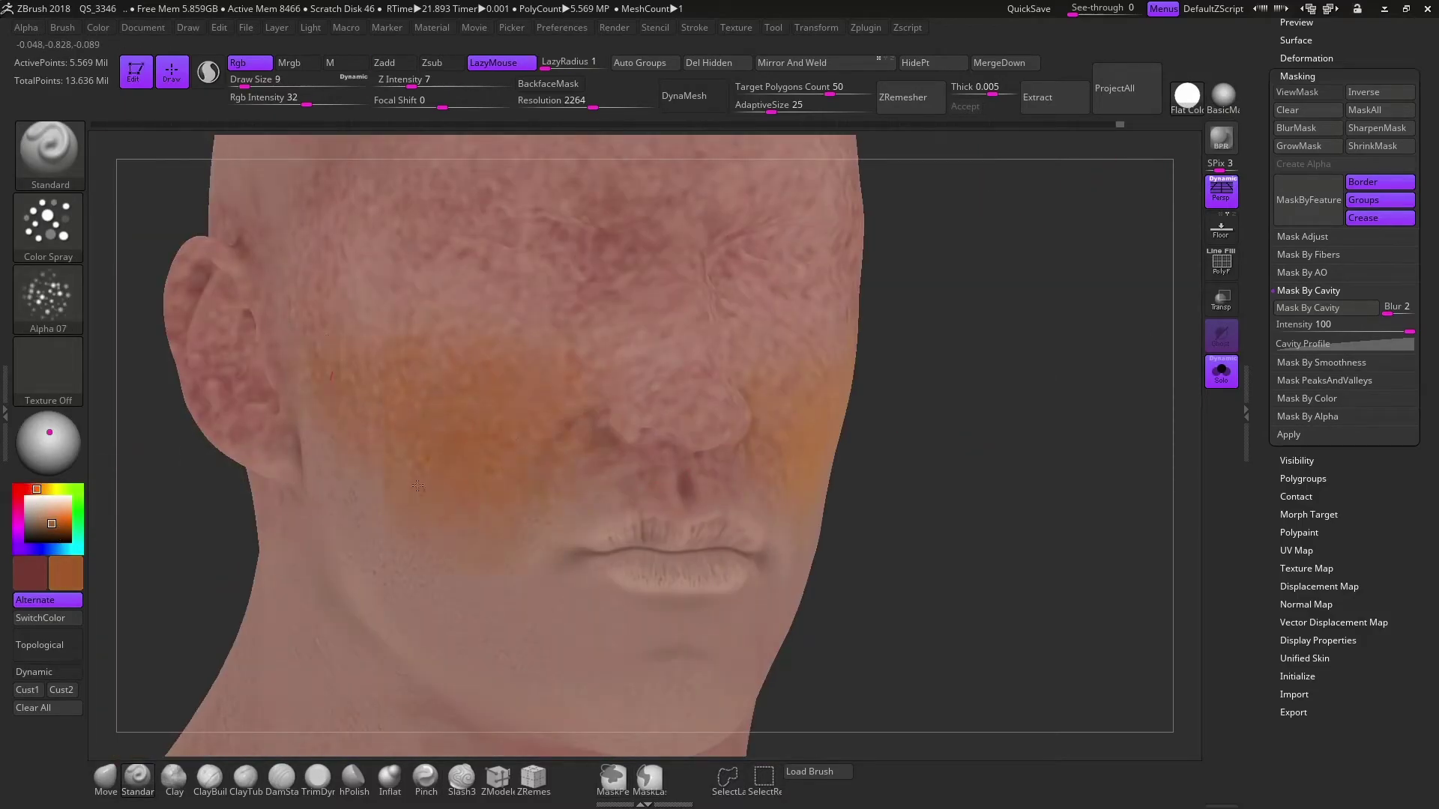
{"action": "right_click_drag", "start_coordinate": [418, 485], "coordinate": [787, 417]}
{"action": "left_click_drag", "start_coordinate": [786, 417], "coordinate": [834, 351]}
{"action": "right_click_drag", "start_coordinate": [1031, 242], "coordinate": [416, 299]}
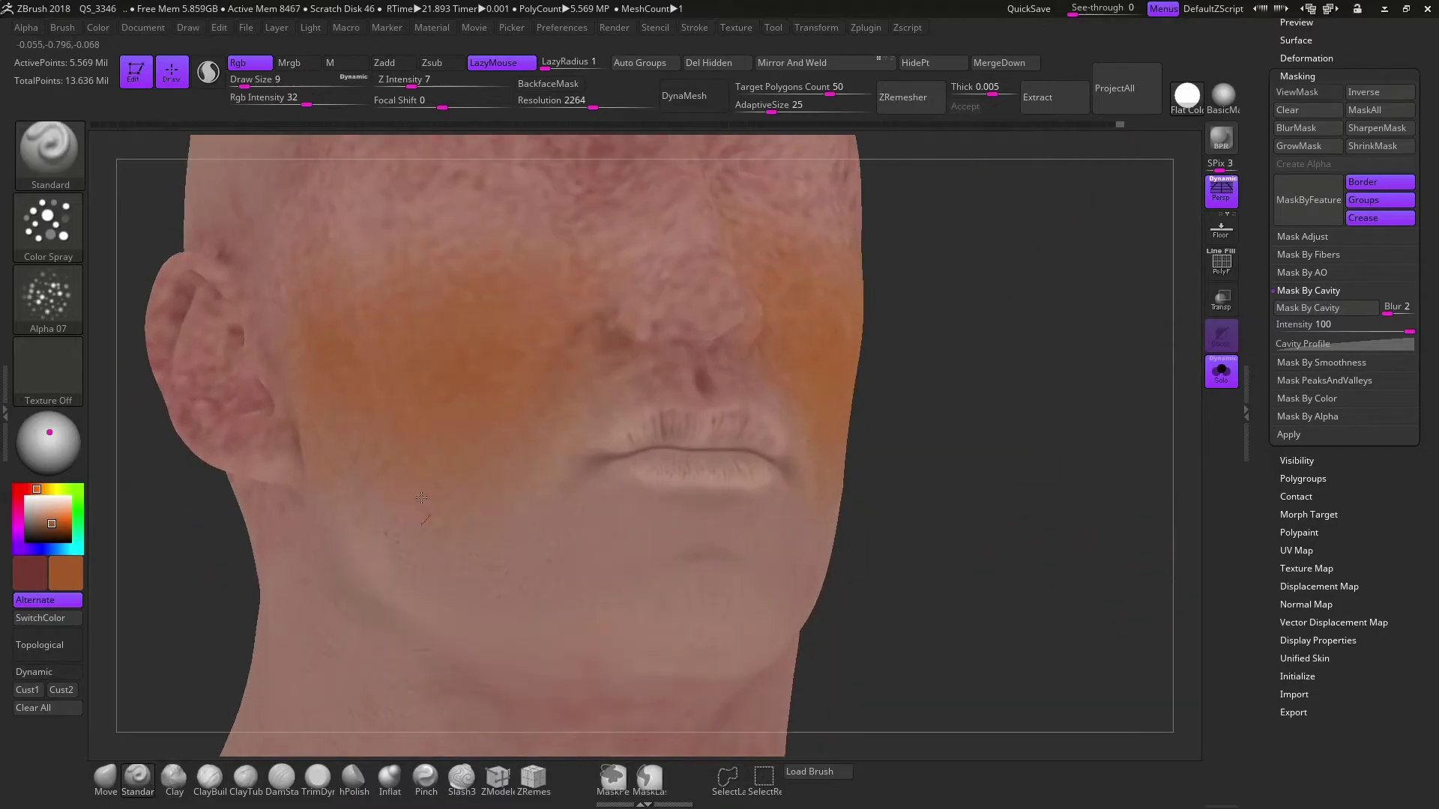
{"action": "right_click_drag", "start_coordinate": [667, 265], "coordinate": [718, 266]}
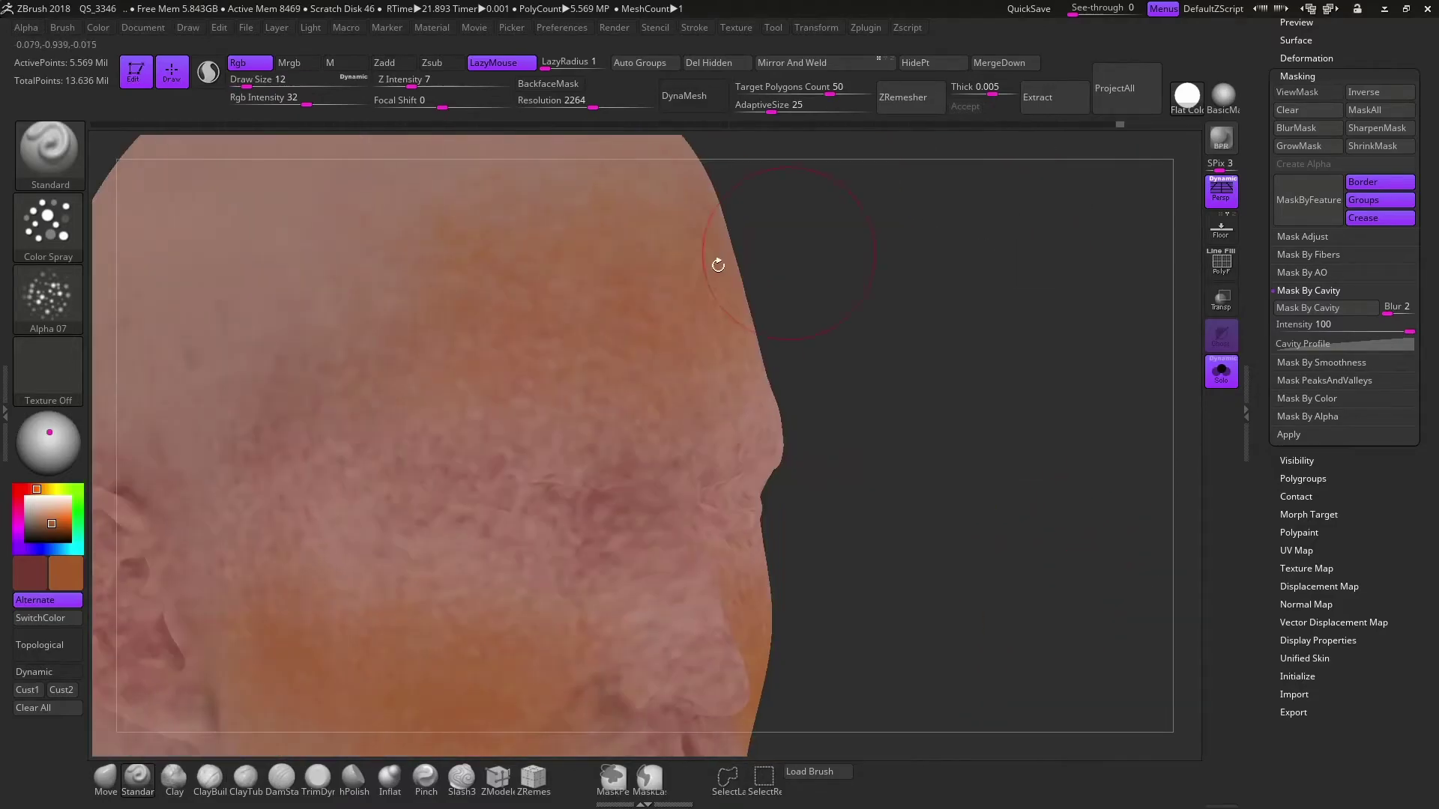
{"action": "right_click_drag", "start_coordinate": [669, 317], "coordinate": [449, 314]}
Raise Rgb Intensity and spray mottled darker red over the forehead and cheeks
{"action": "left_click_drag", "start_coordinate": [374, 300], "coordinate": [637, 299]}
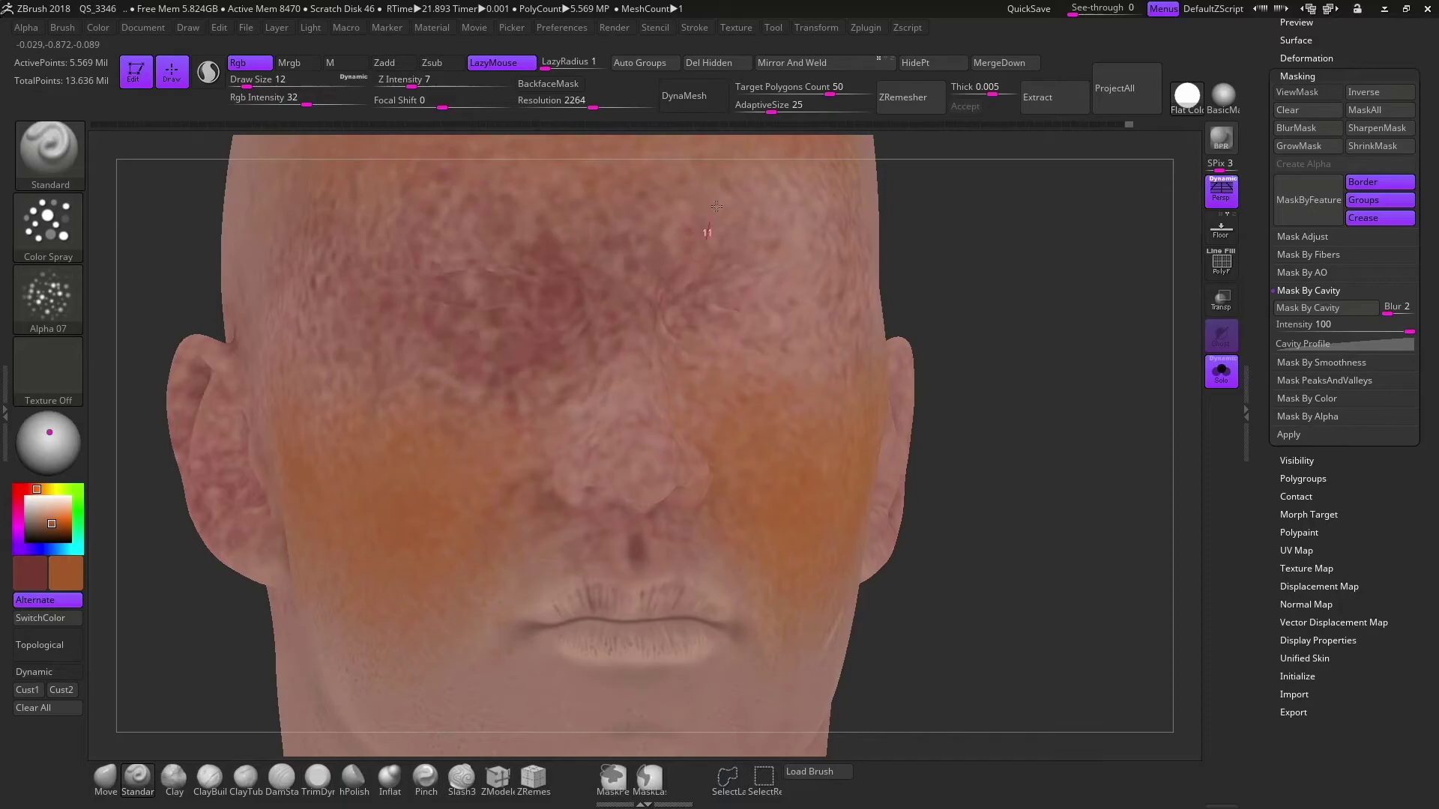
{"action": "left_click_drag", "start_coordinate": [749, 262], "coordinate": [599, 419]}
{"action": "left_click_drag", "start_coordinate": [307, 104], "coordinate": [319, 104]}
{"action": "left_click_drag", "start_coordinate": [300, 225], "coordinate": [412, 360]}
{"action": "left_click_drag", "start_coordinate": [434, 210], "coordinate": [824, 338]}
{"action": "left_click", "coordinate": [52, 523]}
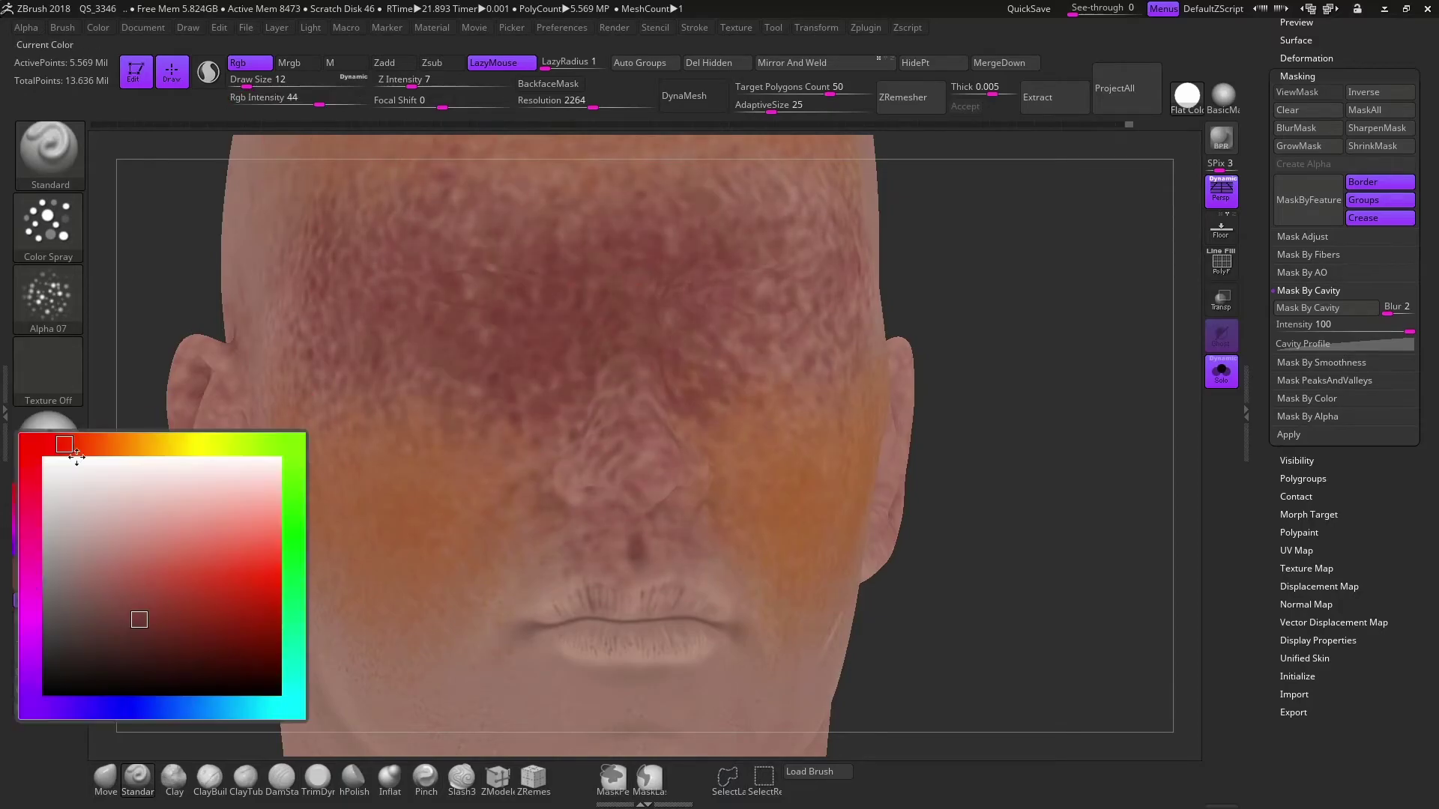
{"action": "left_click", "coordinate": [45, 442]}
{"action": "left_click_drag", "start_coordinate": [420, 390], "coordinate": [599, 225]}
{"action": "left_click_drag", "start_coordinate": [712, 225], "coordinate": [637, 524]}
Enlarge the brush and spray blue mottling over the chin, cheek and jaw
{"action": "right_click_drag", "start_coordinate": [637, 524], "coordinate": [370, 419]}
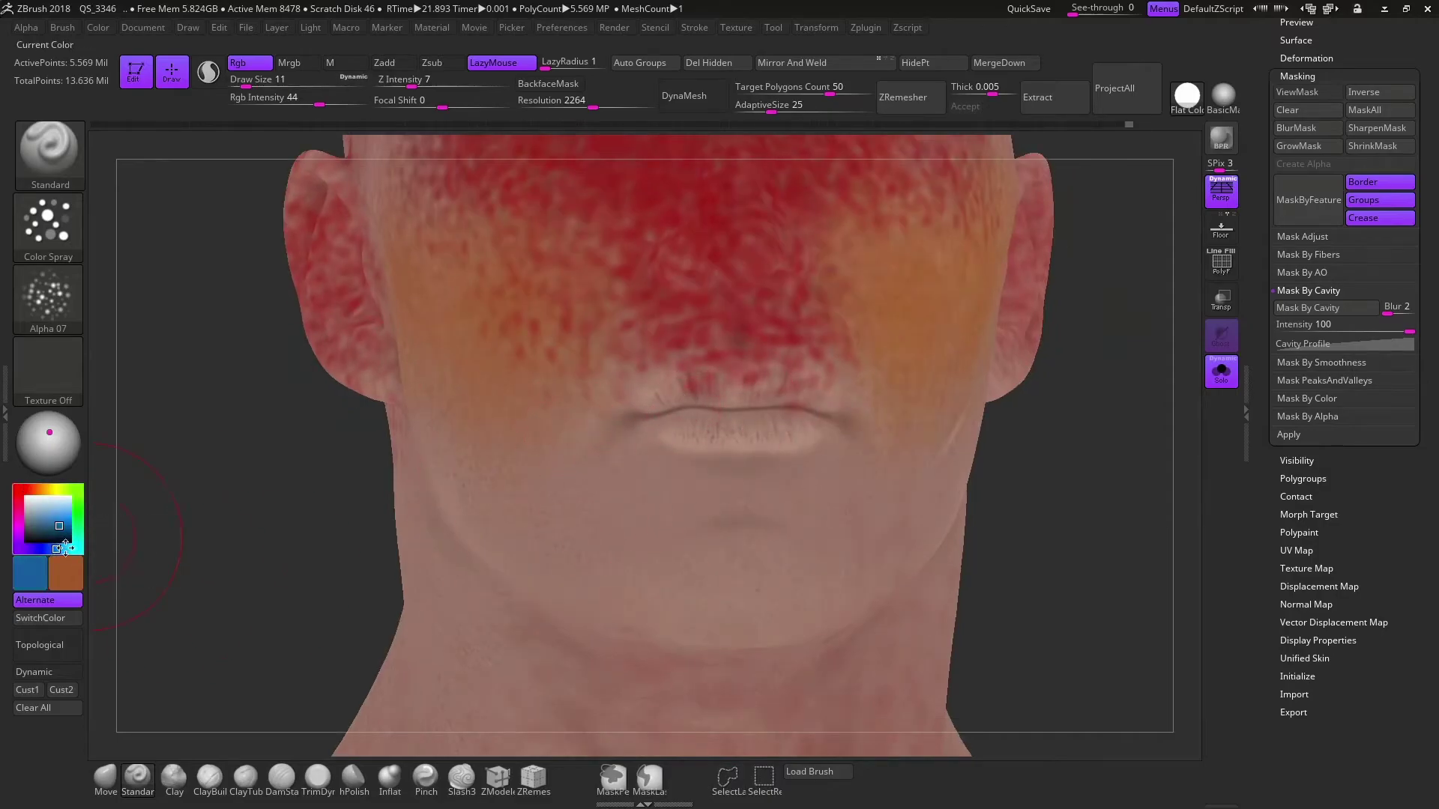
{"action": "right_click_drag", "start_coordinate": [225, 525], "coordinate": [285, 464]}
{"action": "mouse_move", "coordinate": [449, 435]}
{"action": "left_mouse_down"}
{"action": "mouse_move", "coordinate": [539, 502]}
{"action": "mouse_move", "coordinate": [899, 644]}
{"action": "left_mouse_up"}
{"action": "right_click_drag", "start_coordinate": [225, 450], "coordinate": [315, 449]}
{"action": "left_click_drag", "start_coordinate": [675, 465], "coordinate": [892, 629]}
{"action": "left_click_drag", "start_coordinate": [862, 419], "coordinate": [510, 460]}
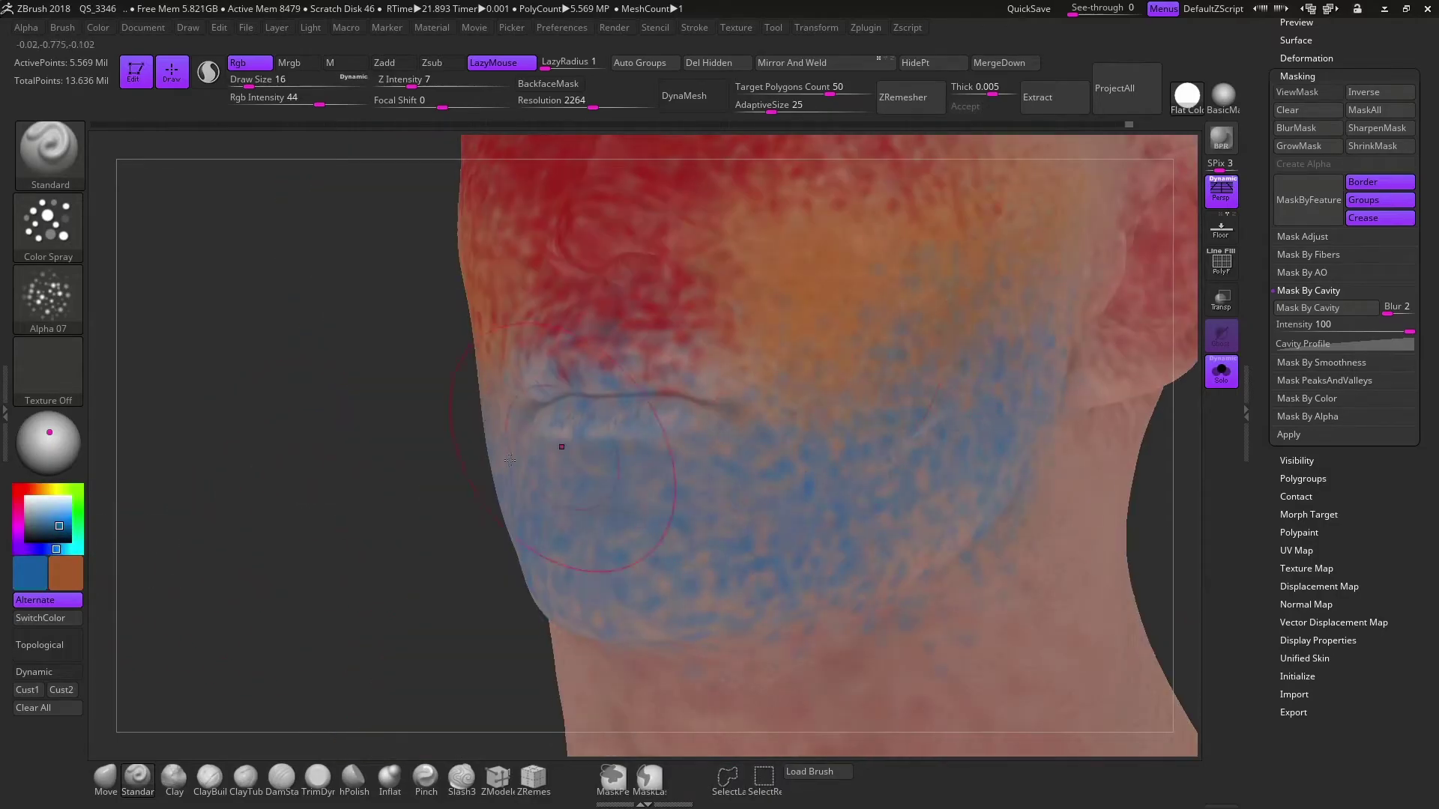
{"action": "mouse_move", "coordinate": [510, 459]}
{"action": "right_mouse_down"}
{"action": "mouse_move", "coordinate": [903, 356]}
{"action": "mouse_move", "coordinate": [1010, 262]}
{"action": "right_mouse_up"}
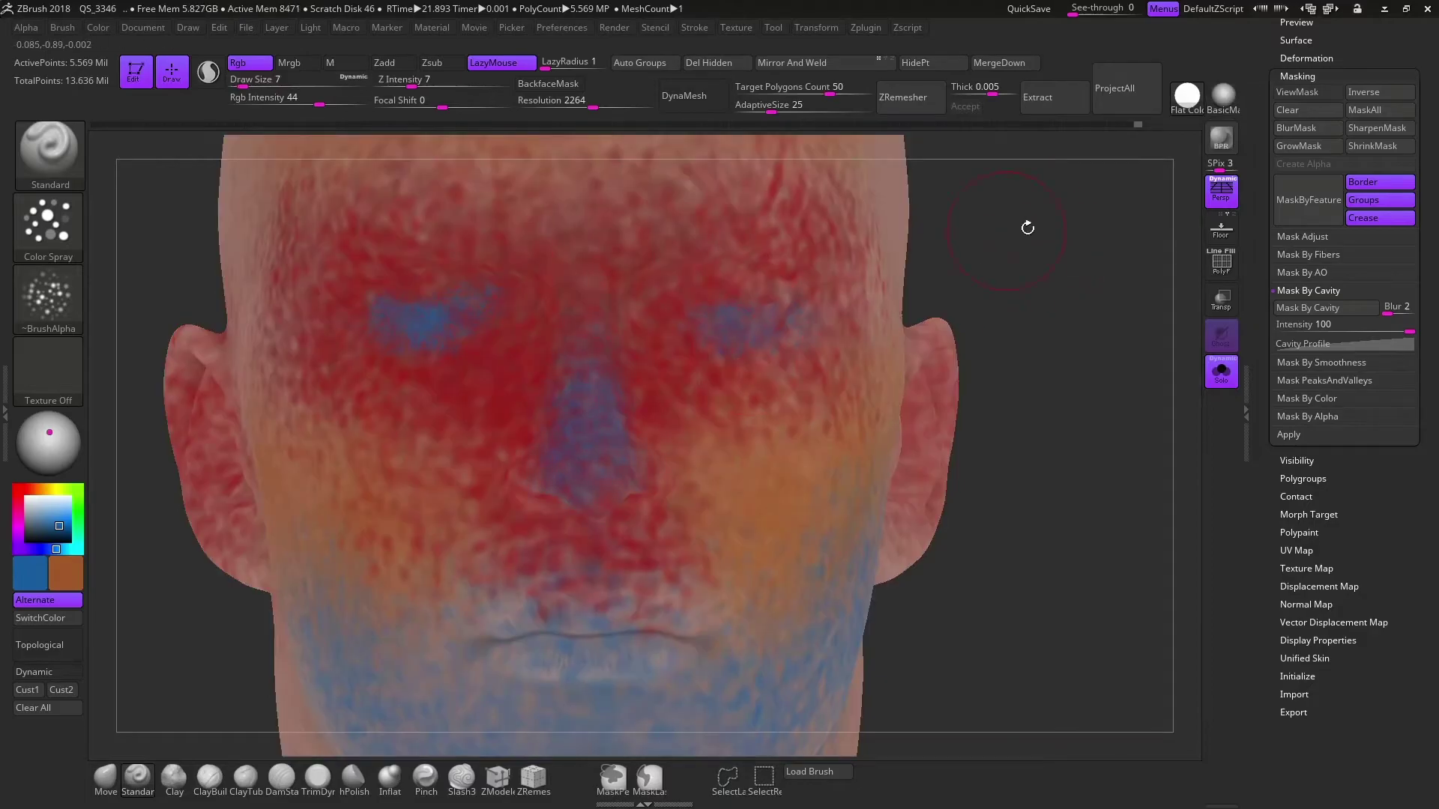
Switch the paint colour from red to skin pink and prepare for mask painting
{"action": "left_click_drag", "start_coordinate": [1027, 227], "coordinate": [836, 359]}
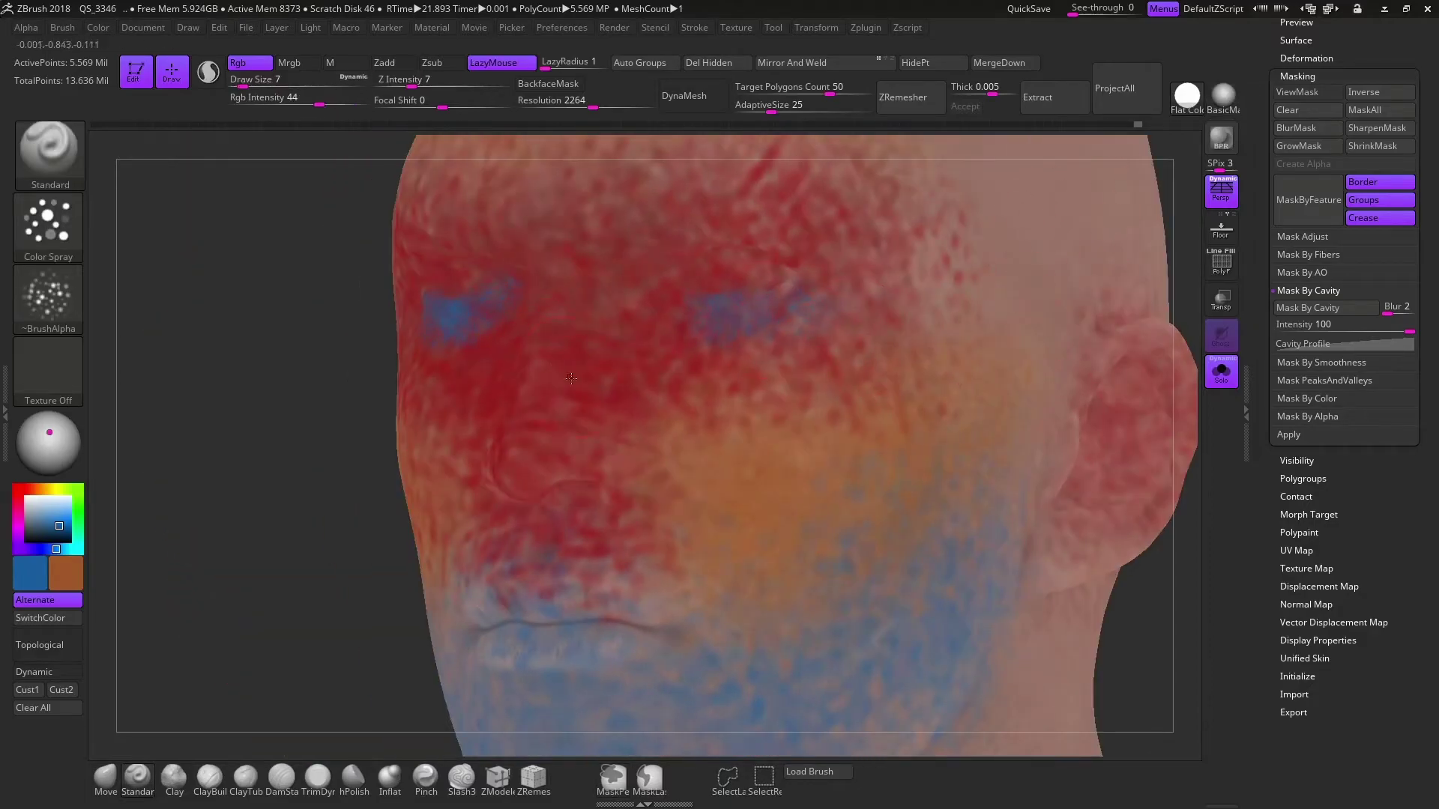
{"action": "key", "text": "c"}
{"action": "mouse_move", "coordinate": [571, 379]}
{"action": "right_mouse_down"}
{"action": "mouse_move", "coordinate": [931, 240]}
{"action": "mouse_move", "coordinate": [481, 386]}
{"action": "mouse_move", "coordinate": [773, 603]}
{"action": "right_mouse_up"}
{"action": "key", "text": "c"}
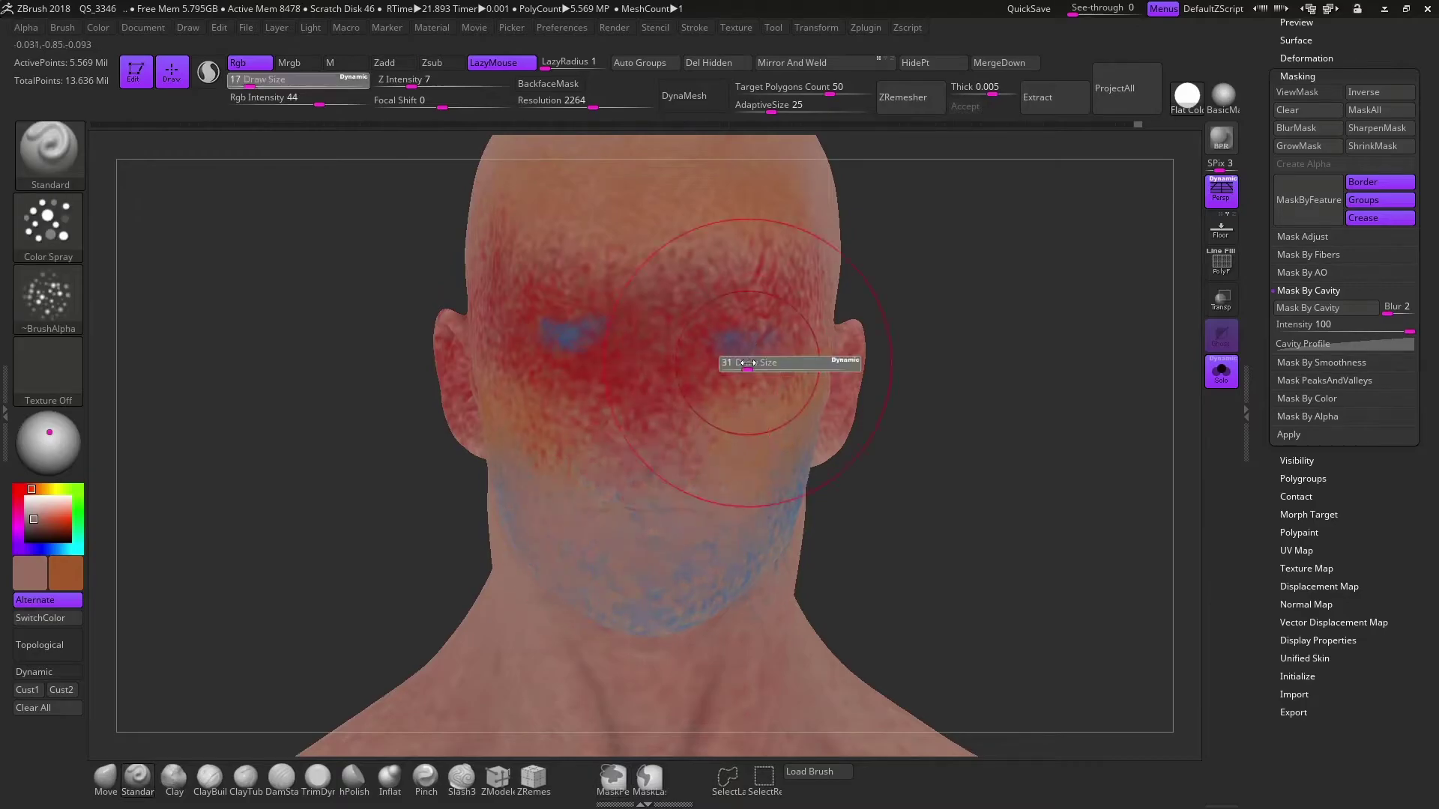
{"action": "key", "text": "ctrl"}
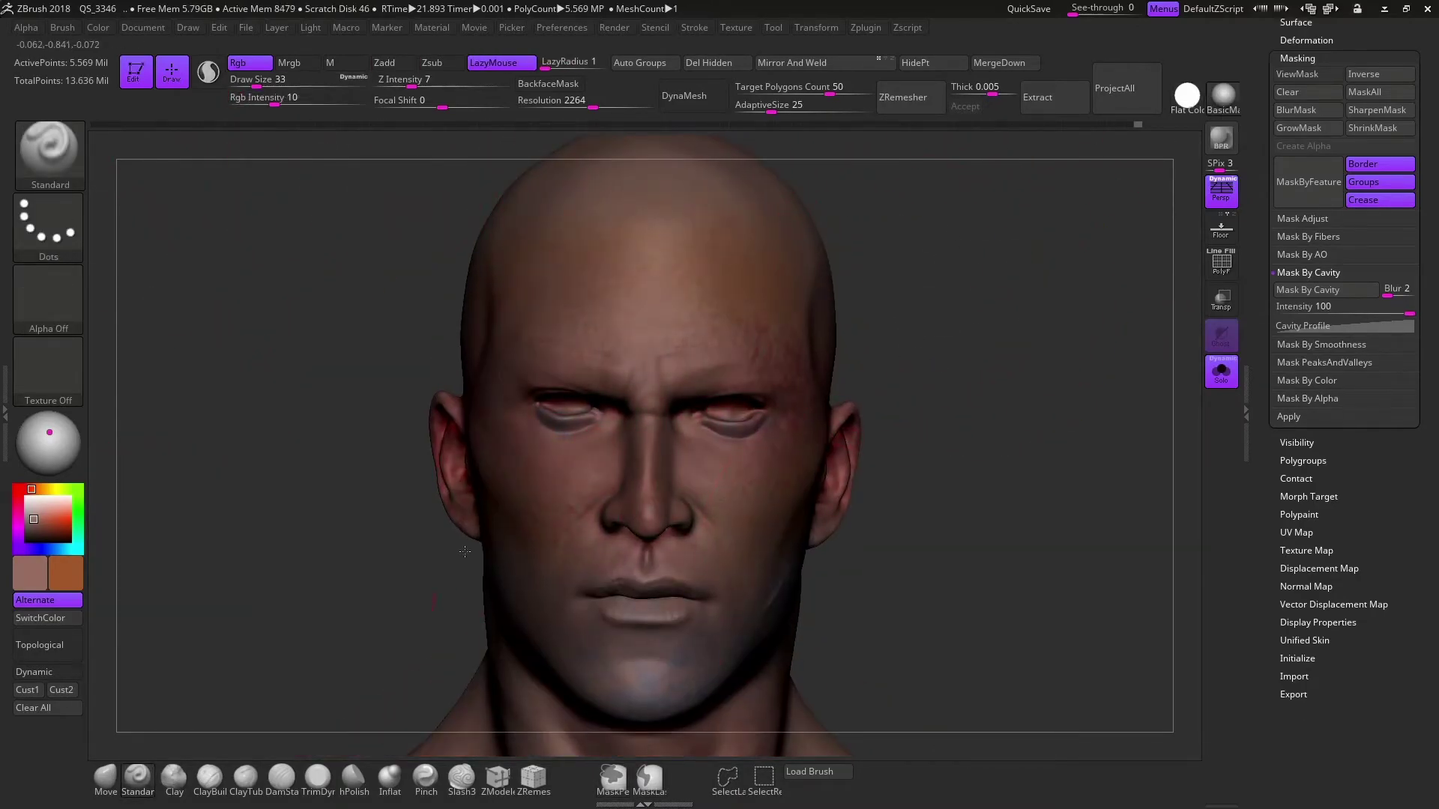
Mask the face by cavity, soften the mask, swap colours and hide ViewMask
{"action": "mouse_move", "coordinate": [516, 391]}
{"action": "left_mouse_down", "text": "shift"}
{"action": "mouse_move", "coordinate": [651, 520]}
{"action": "mouse_move", "coordinate": [600, 458]}
{"action": "left_mouse_up", "text": "shift"}
{"action": "left_click_drag", "start_coordinate": [624, 535], "coordinate": [611, 193]}
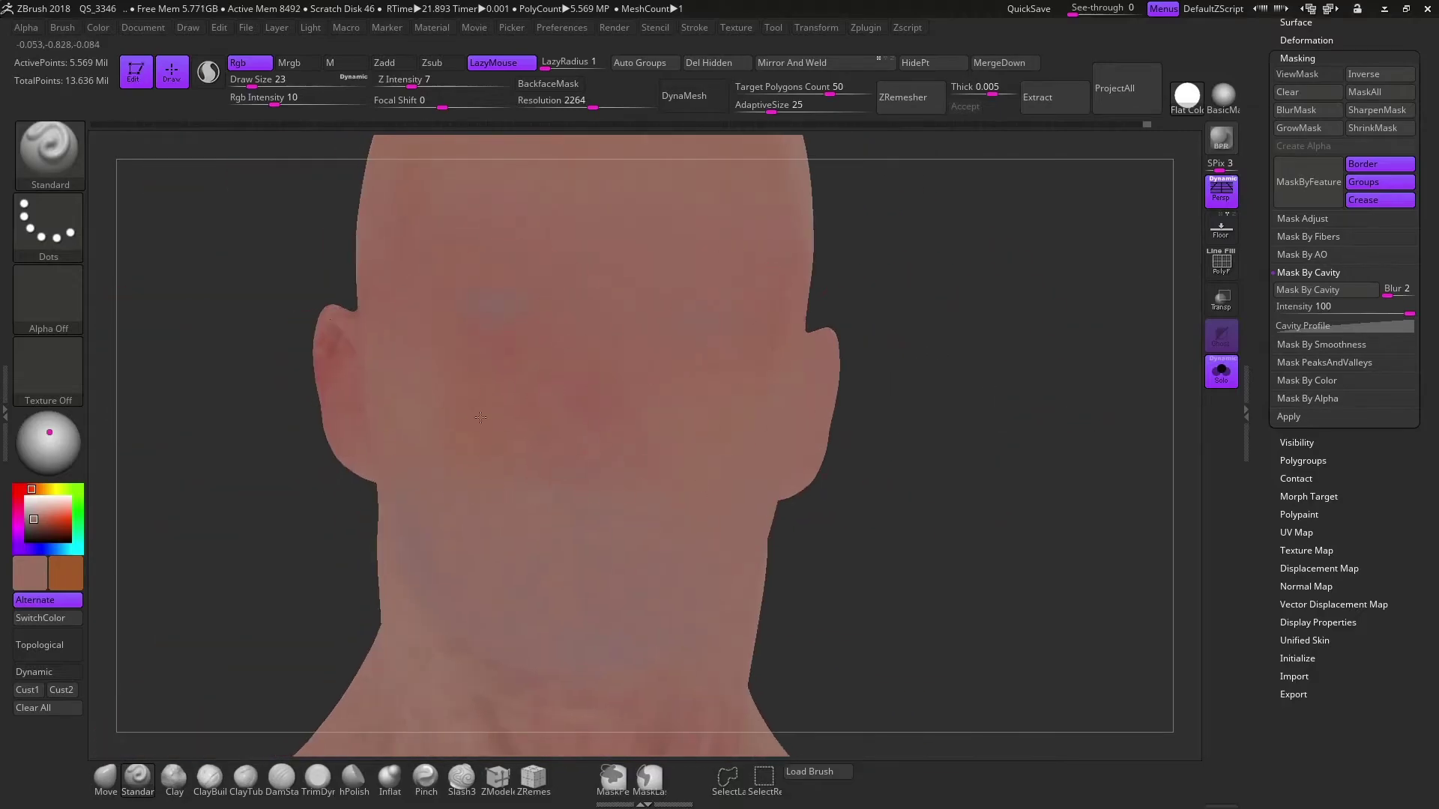
{"action": "left_click", "coordinate": [1325, 289]}
{"action": "left_click", "coordinate": [432, 450], "text": "ctrl"}
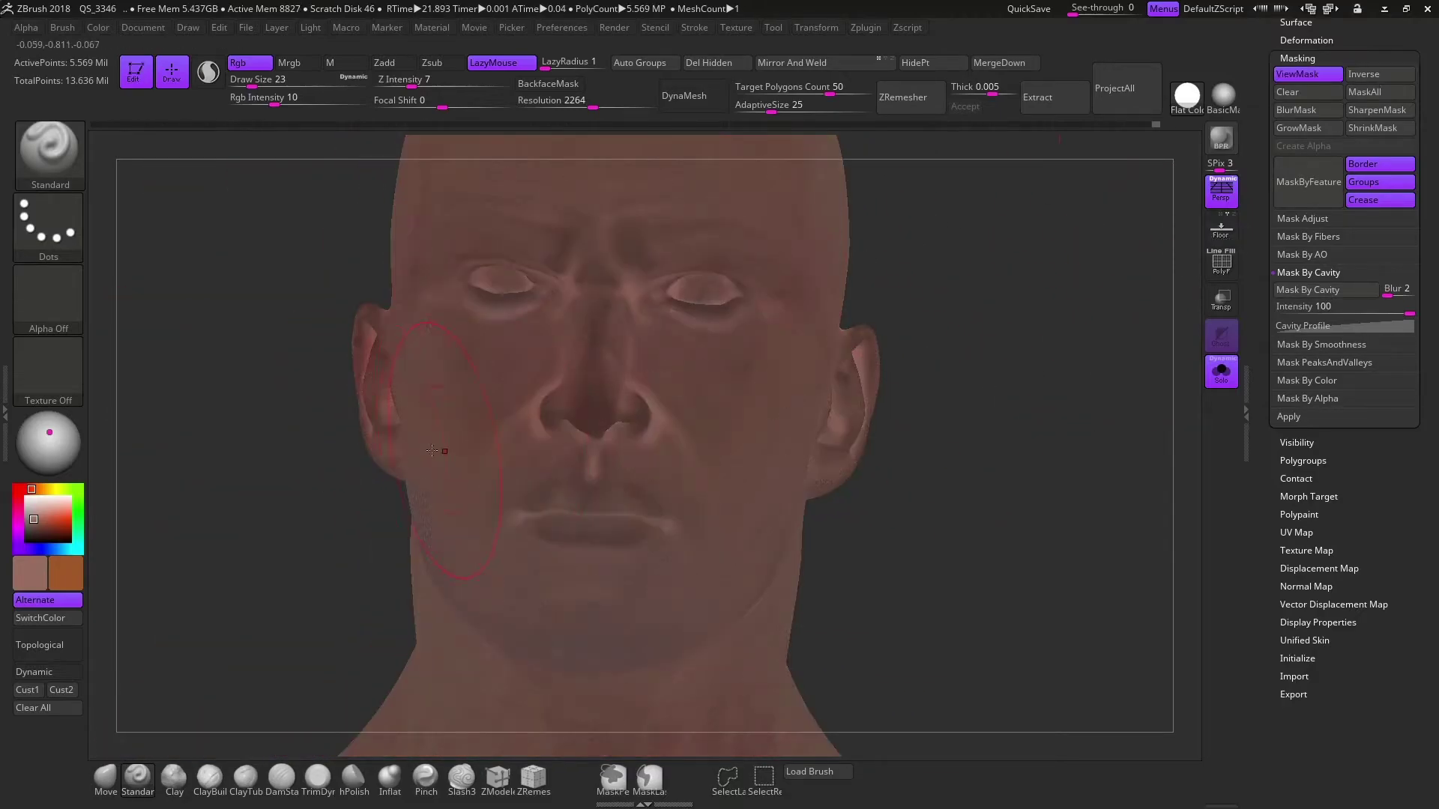
{"action": "left_click", "coordinate": [58, 618]}
{"action": "left_click", "coordinate": [1307, 75]}
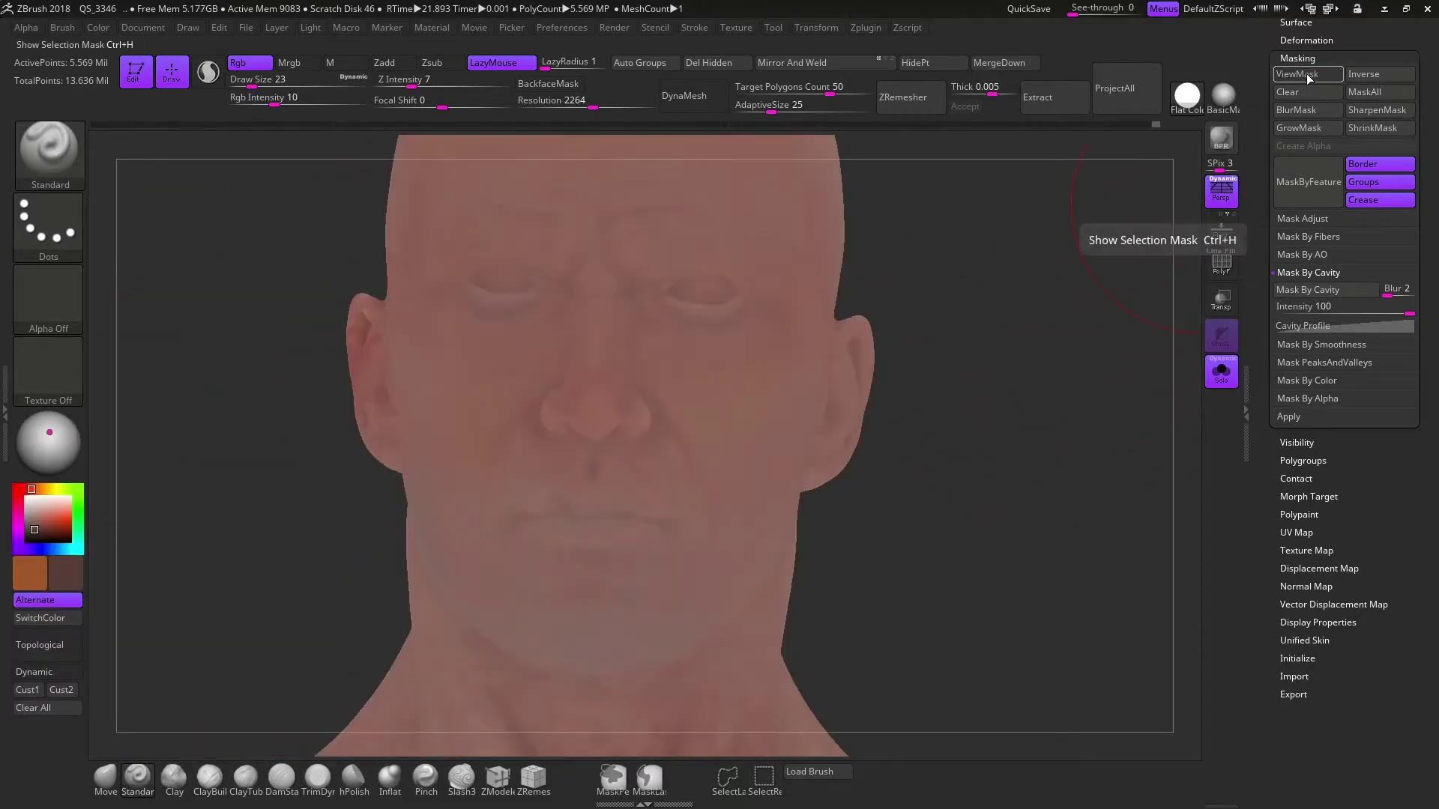
Frame the whole body and pick a deep red for the eyes
{"action": "mouse_move", "coordinate": [866, 420]}
{"action": "left_mouse_down", "text": "alt"}
{"action": "mouse_move", "coordinate": [889, 397]}
{"action": "mouse_move", "coordinate": [786, 600]}
{"action": "mouse_move", "coordinate": [866, 447]}
{"action": "mouse_move", "coordinate": [177, 424]}
{"action": "left_mouse_up", "text": "alt"}
{"action": "key", "text": "c"}
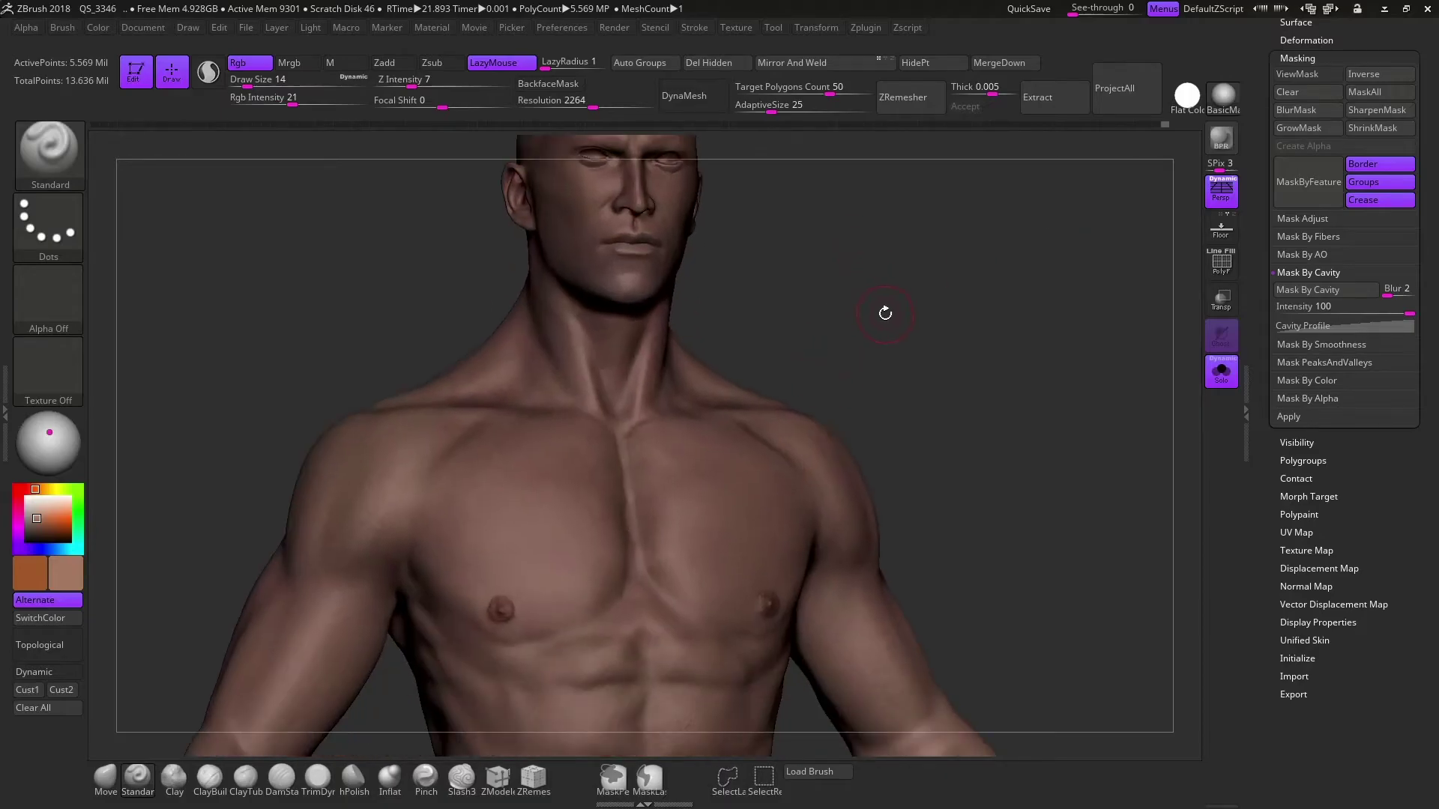
{"action": "left_click_drag", "start_coordinate": [808, 317], "coordinate": [966, 314], "text": "alt"}
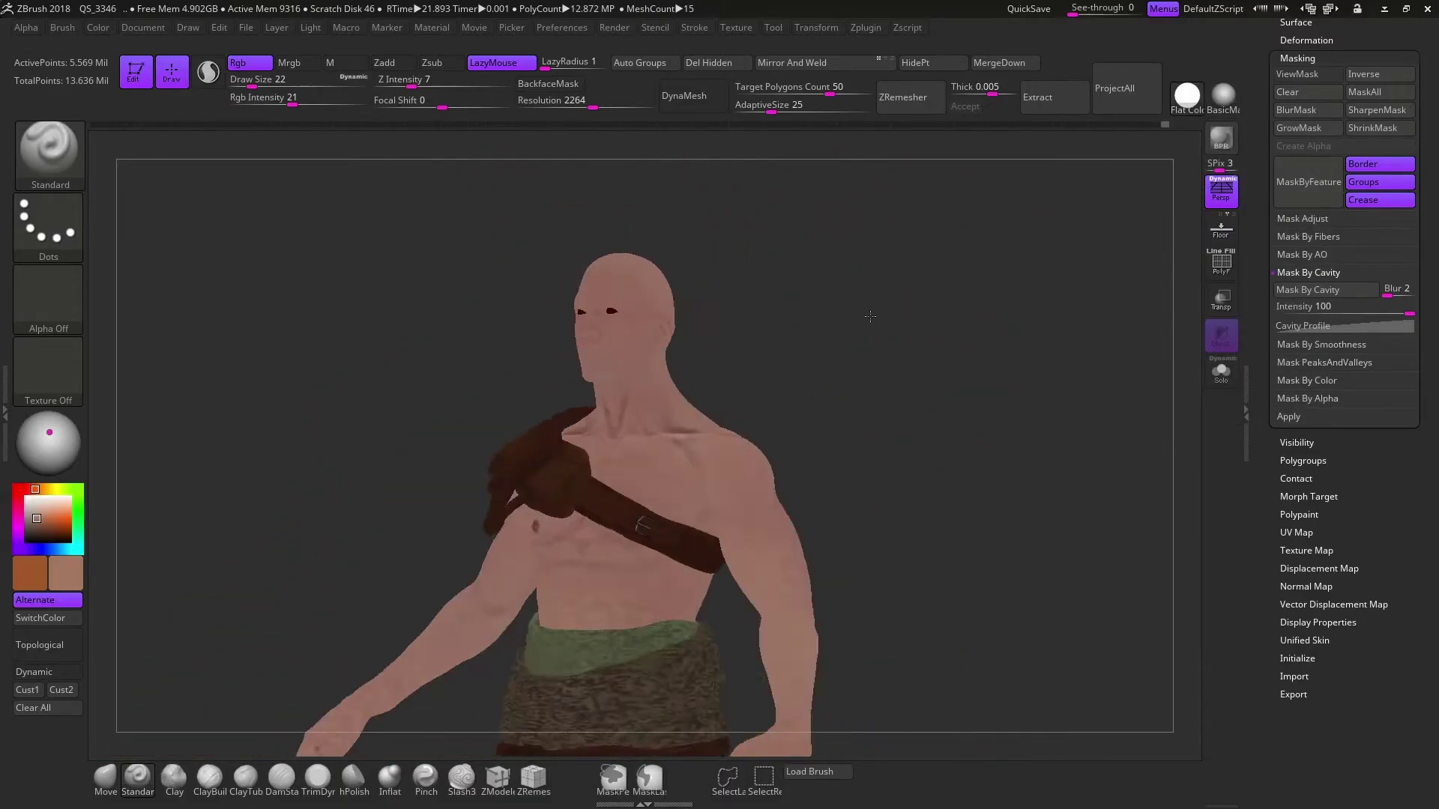
{"action": "mouse_move", "coordinate": [966, 314]}
{"action": "left_mouse_down"}
{"action": "mouse_move", "coordinate": [1052, 185]}
{"action": "mouse_move", "coordinate": [145, 518]}
{"action": "left_mouse_up"}
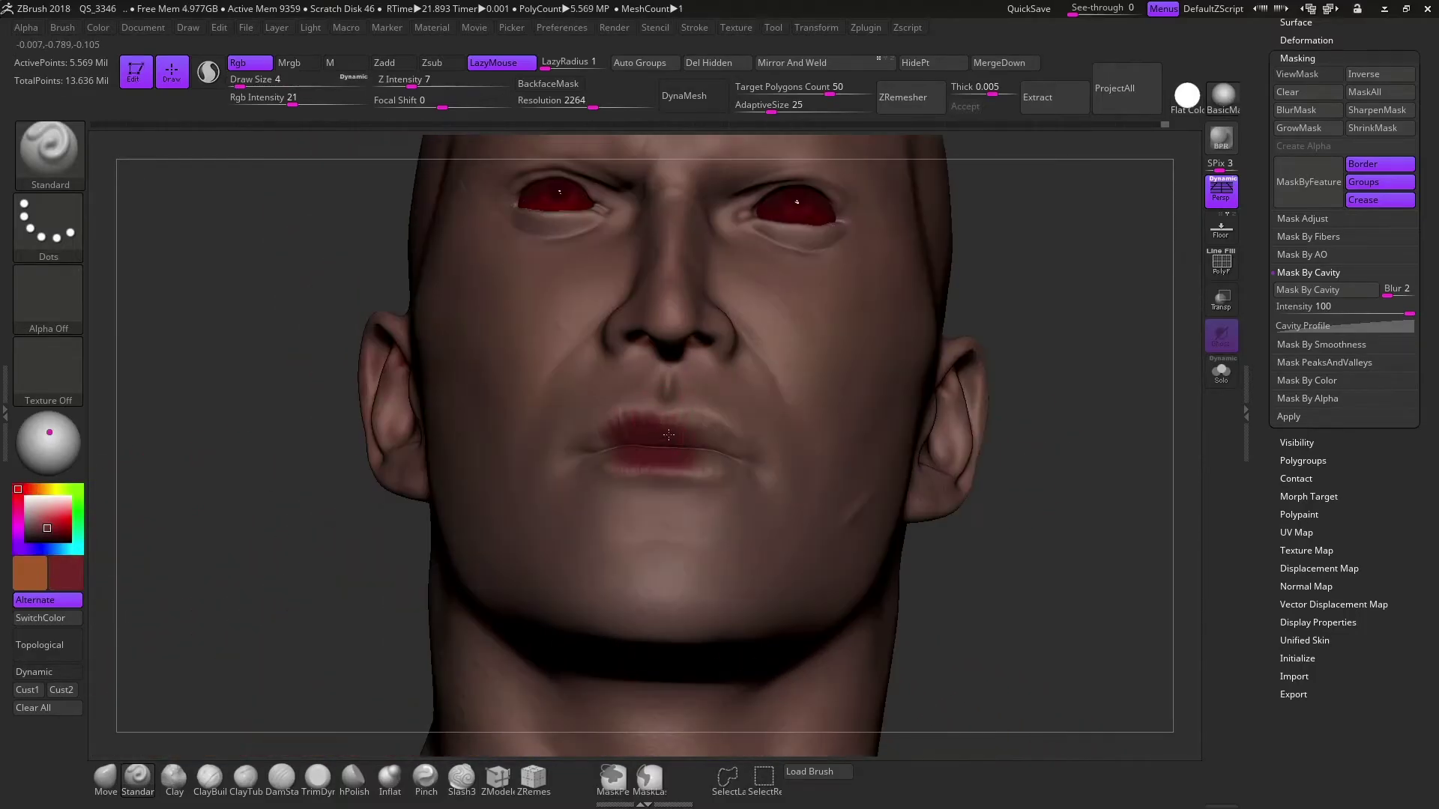
{"action": "left_click", "coordinate": [75, 509]}
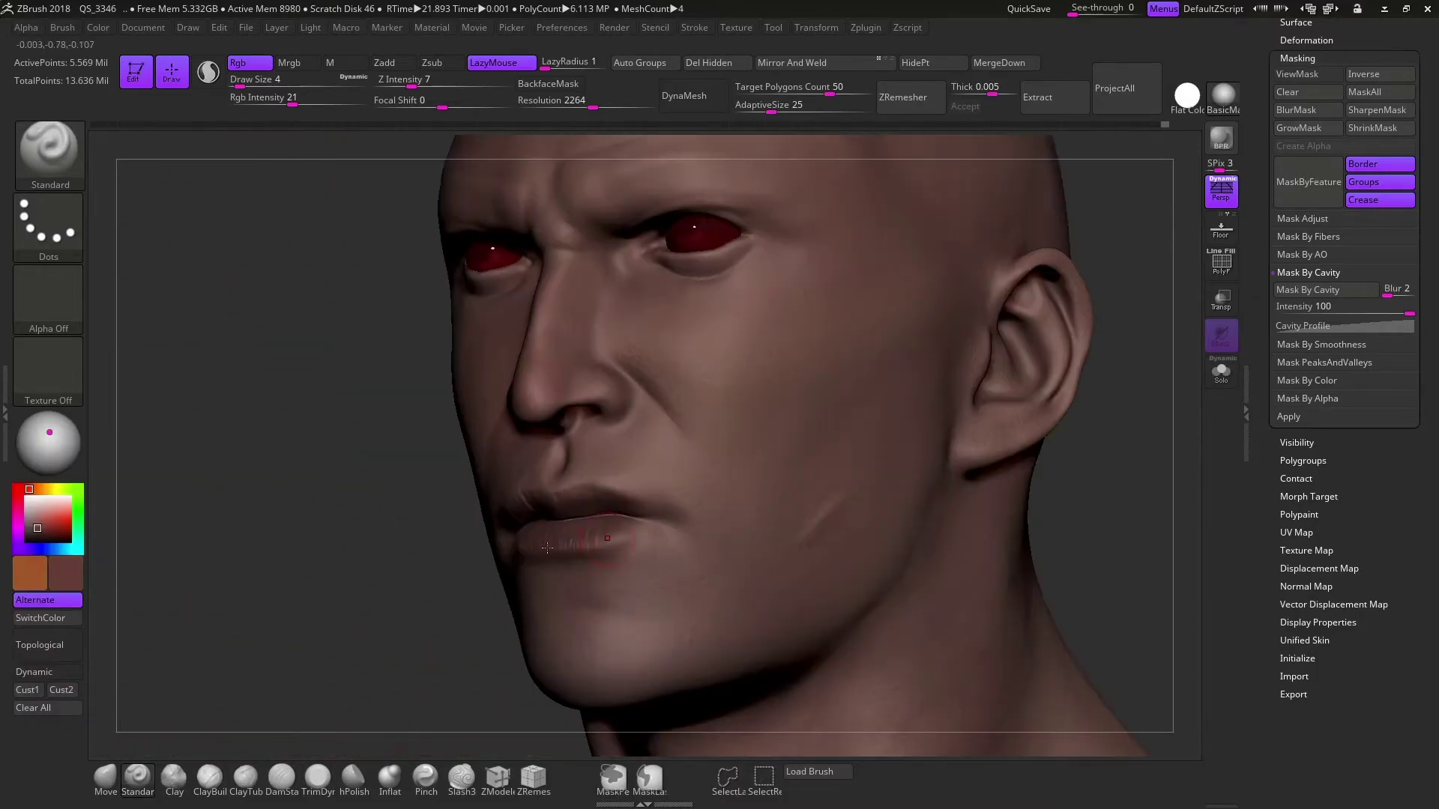
{"action": "key", "text": "c"}
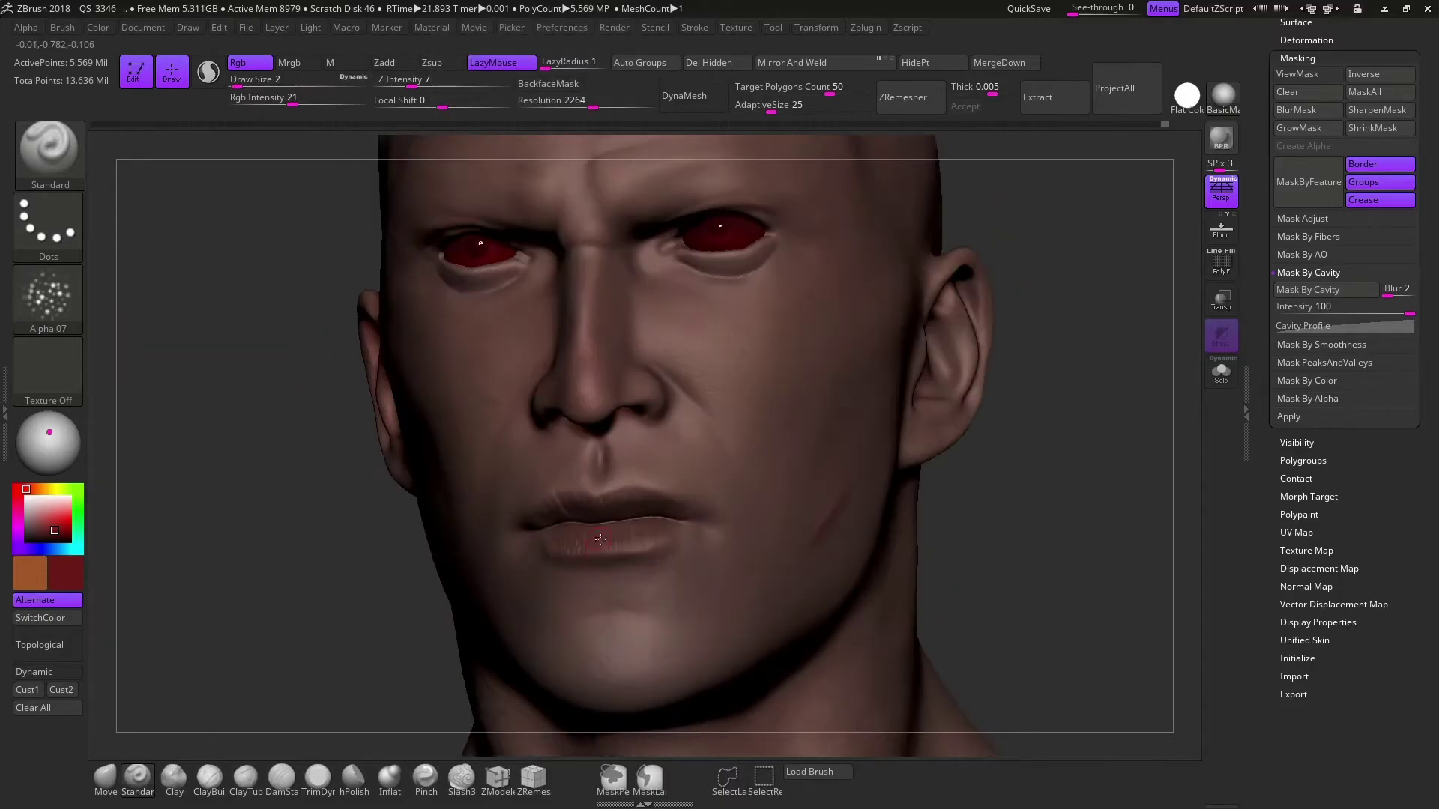
Sharpen the lip crease with DamStandard, then return to colour painting on the bust
{"action": "right_click_drag", "start_coordinate": [674, 523], "coordinate": [681, 548]}
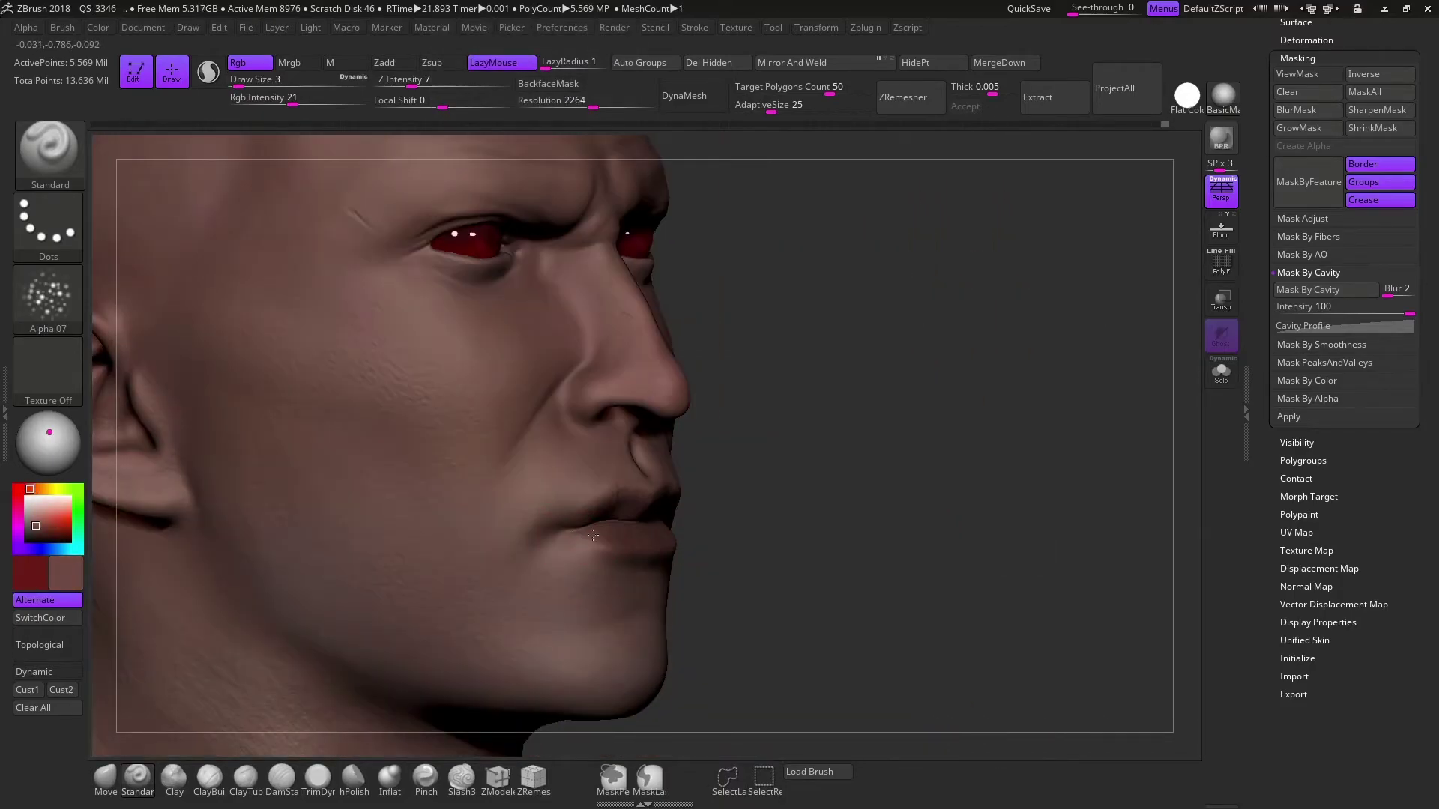
{"action": "right_click_drag", "start_coordinate": [592, 535], "coordinate": [626, 519], "text": "ctrl"}
{"action": "key", "text": "b"}
{"action": "key", "text": "d"}
{"action": "key", "text": "s"}
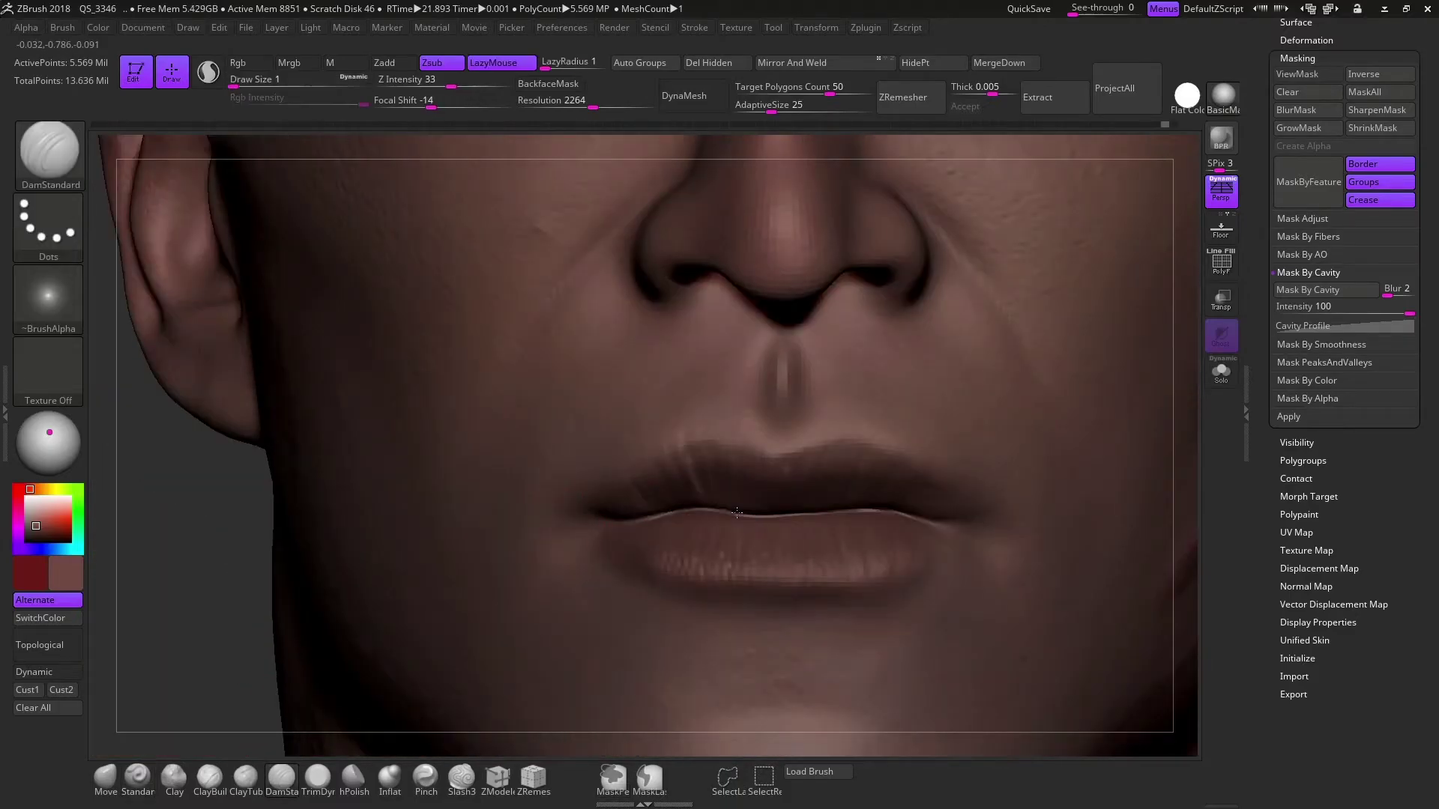
{"action": "right_click_drag", "start_coordinate": [1144, 485], "coordinate": [922, 469], "text": "ctrl"}
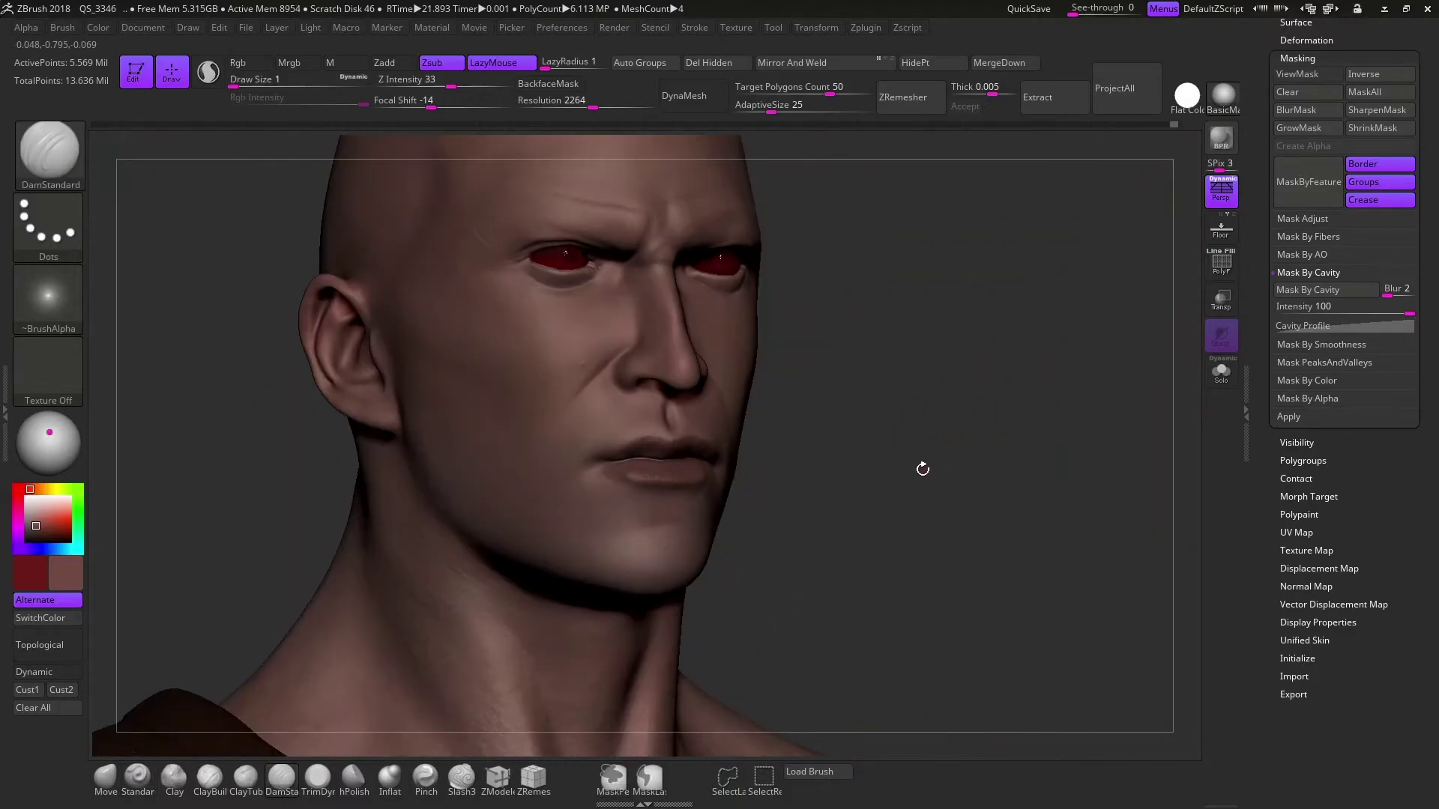
{"action": "left_click", "coordinate": [137, 779]}
{"action": "mouse_move", "coordinate": [839, 464]}
{"action": "left_mouse_down"}
{"action": "mouse_move", "coordinate": [822, 472]}
{"action": "mouse_move", "coordinate": [888, 432]}
{"action": "left_mouse_up"}
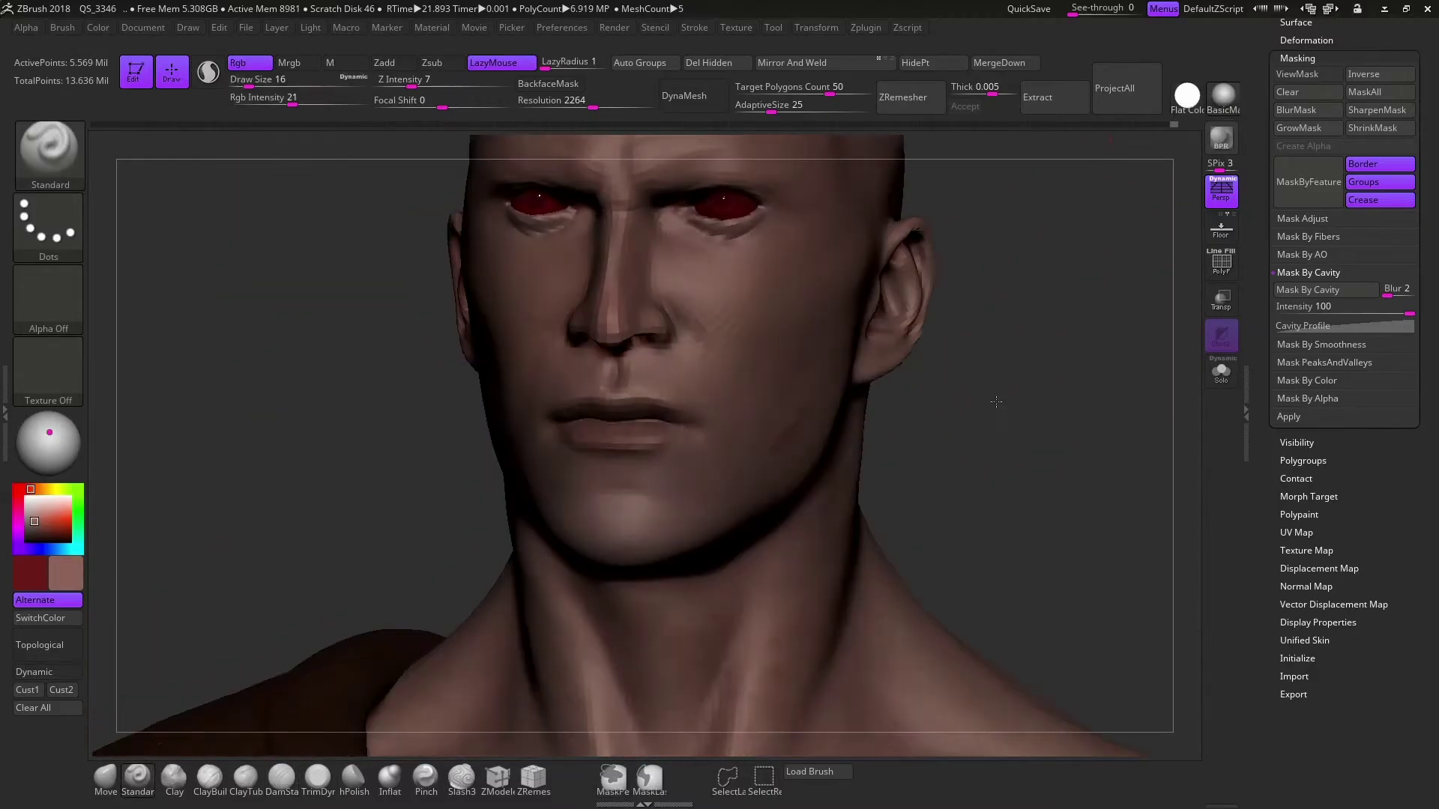
{"action": "right_click_drag", "start_coordinate": [888, 420], "coordinate": [877, 344], "text": "ctrl"}
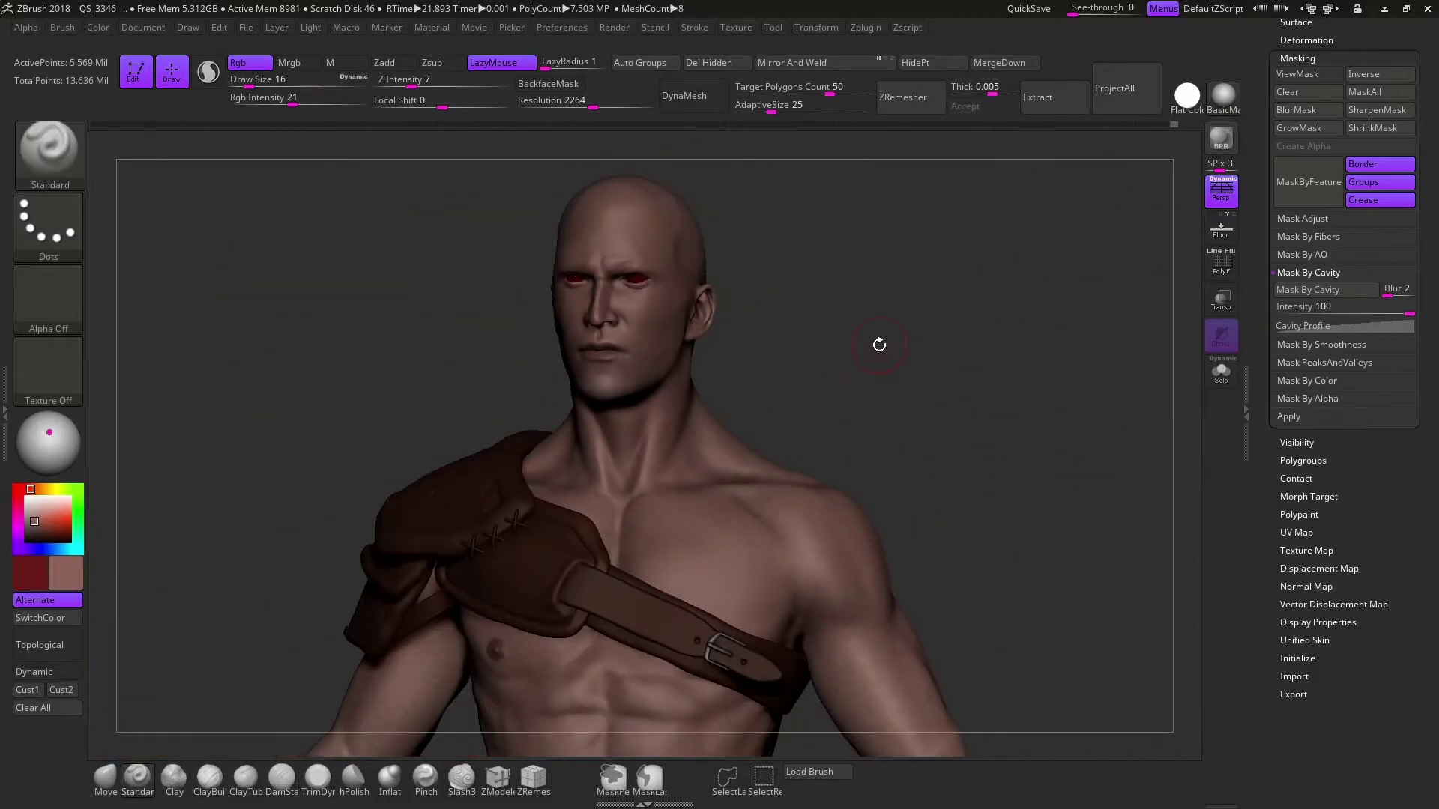
{"action": "right_click_drag", "start_coordinate": [906, 396], "coordinate": [903, 475], "text": "ctrl"}
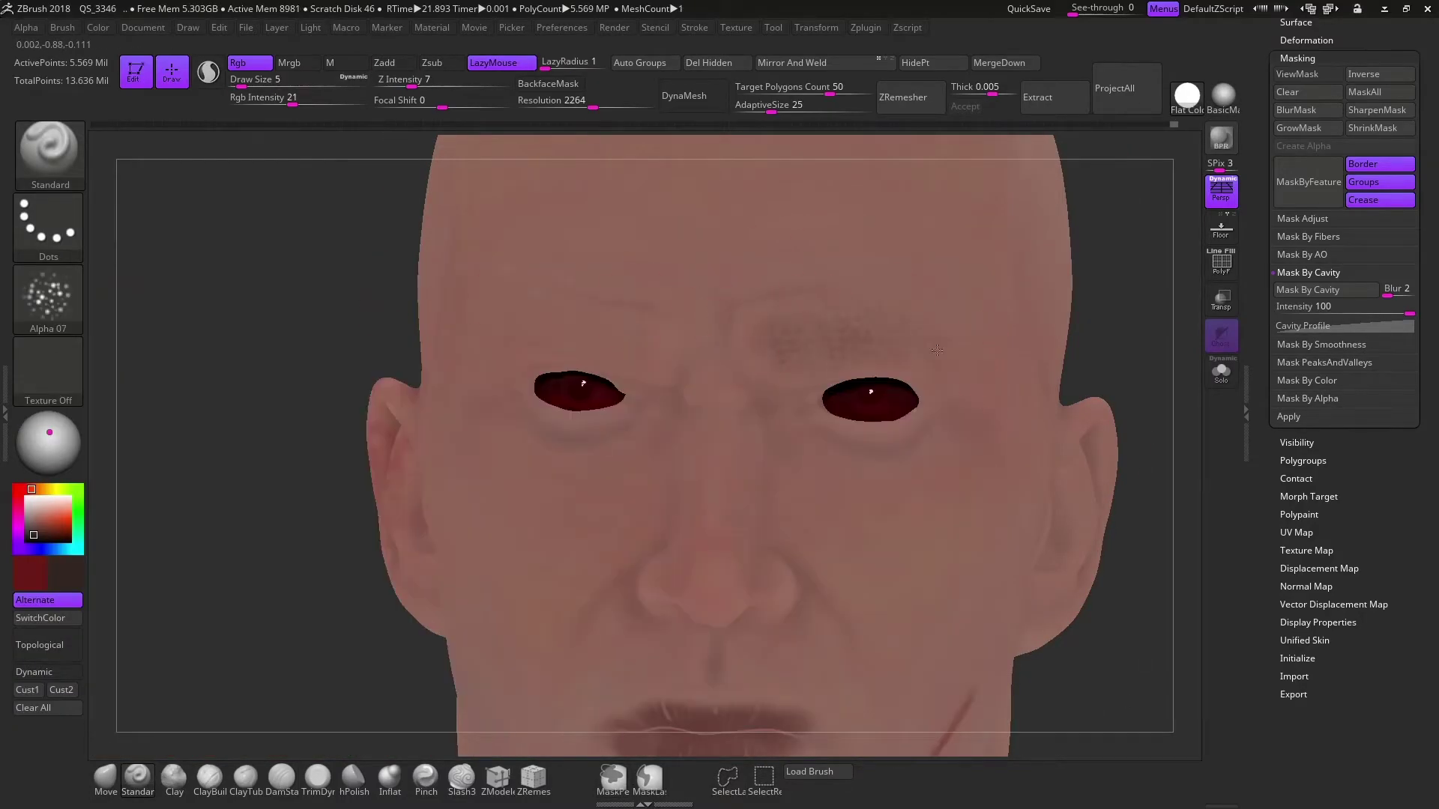
Switch to a spray stroke and darken the stubble around the cheek scar
{"action": "right_click_drag", "start_coordinate": [936, 350], "coordinate": [705, 355]}
{"action": "left_click", "coordinate": [558, 324]}
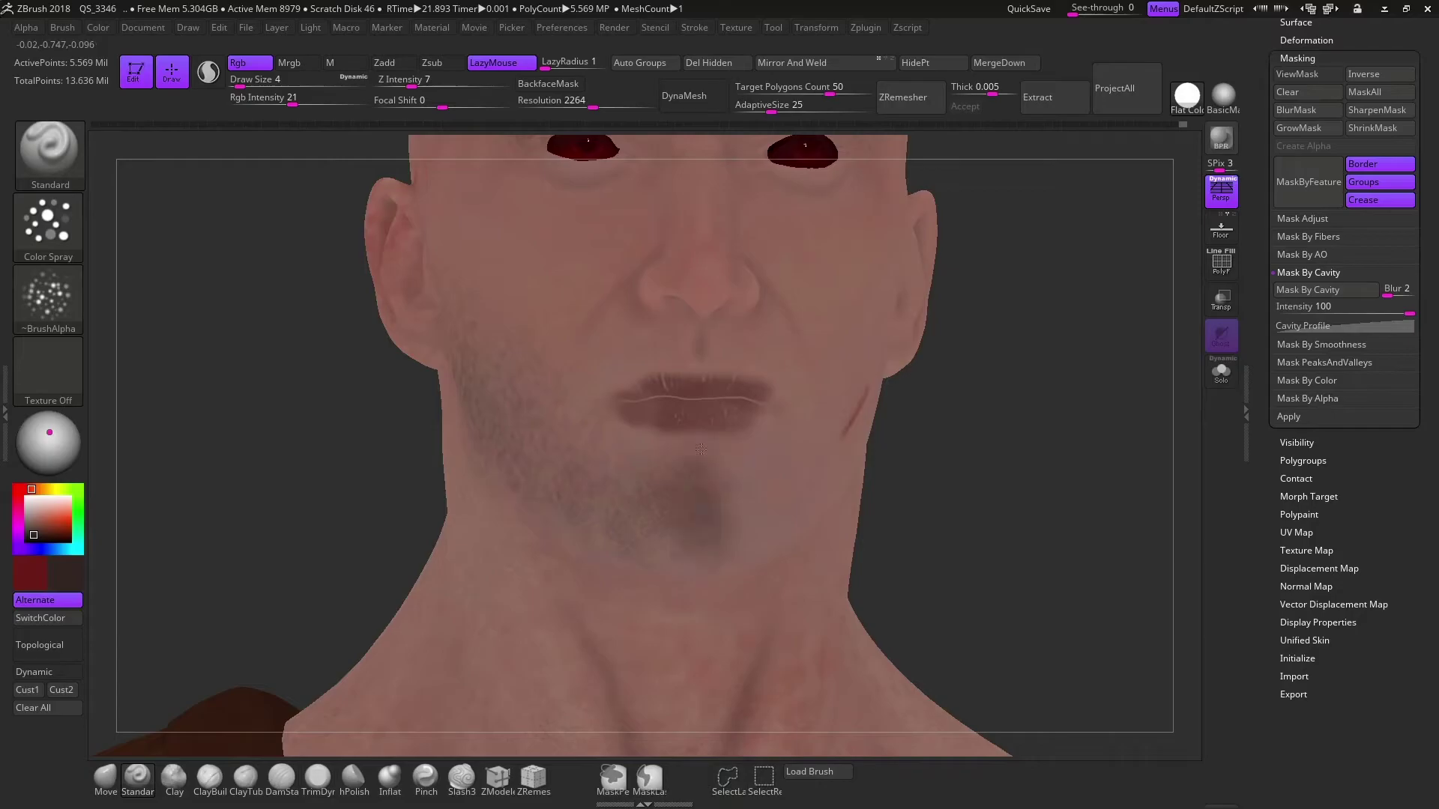
{"action": "mouse_move", "coordinate": [701, 448]}
{"action": "right_mouse_down"}
{"action": "mouse_move", "coordinate": [676, 533]}
{"action": "mouse_move", "coordinate": [852, 489]}
{"action": "right_mouse_up"}
{"action": "left_click_drag", "start_coordinate": [994, 399], "coordinate": [954, 459]}
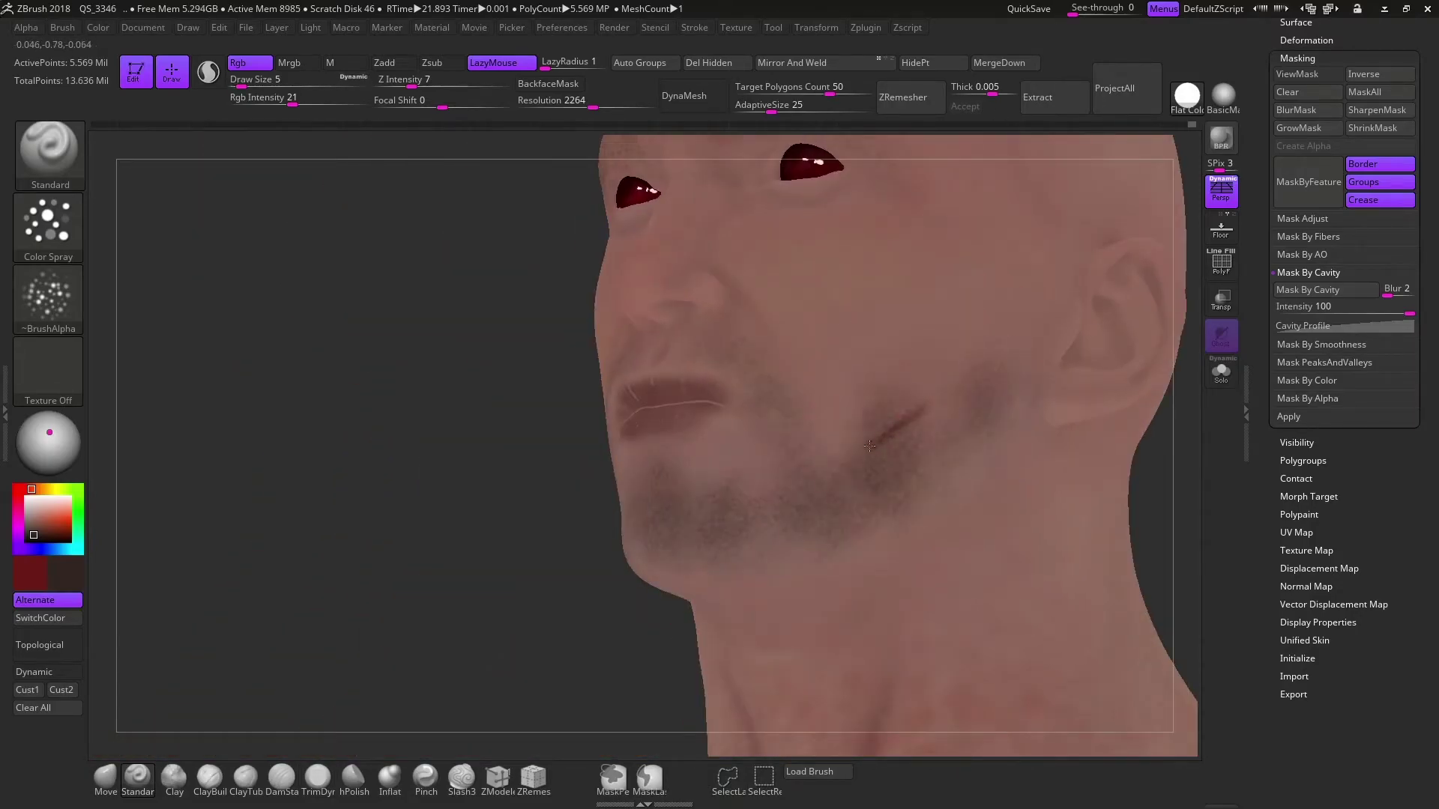
{"action": "mouse_move", "coordinate": [1014, 361]}
{"action": "right_mouse_down"}
{"action": "mouse_move", "coordinate": [632, 548]}
{"action": "mouse_move", "coordinate": [749, 674]}
{"action": "mouse_move", "coordinate": [733, 433]}
{"action": "mouse_move", "coordinate": [885, 385]}
{"action": "mouse_move", "coordinate": [832, 473]}
{"action": "mouse_move", "coordinate": [684, 562]}
{"action": "right_mouse_up"}
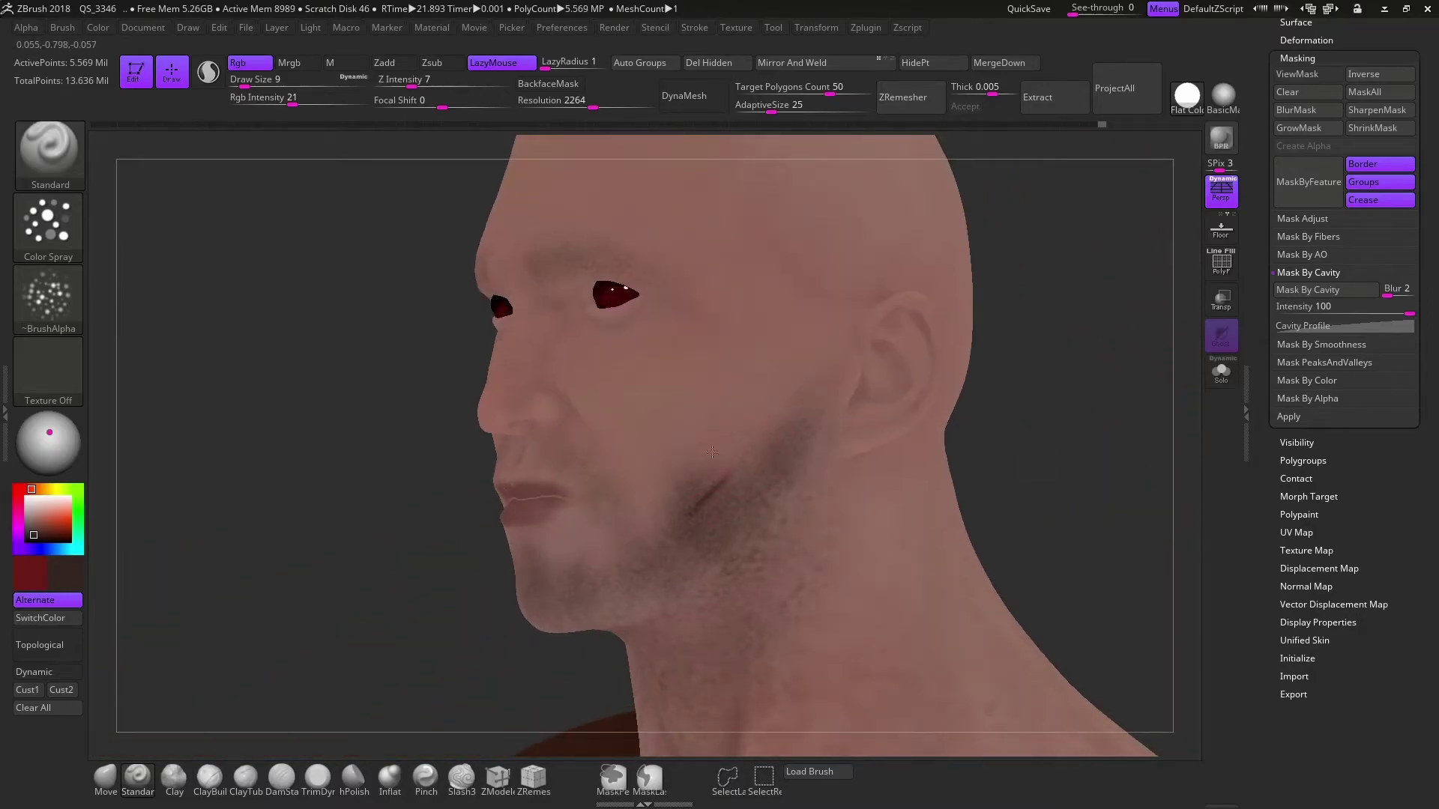
{"action": "right_click_drag", "start_coordinate": [1060, 298], "coordinate": [667, 238]}
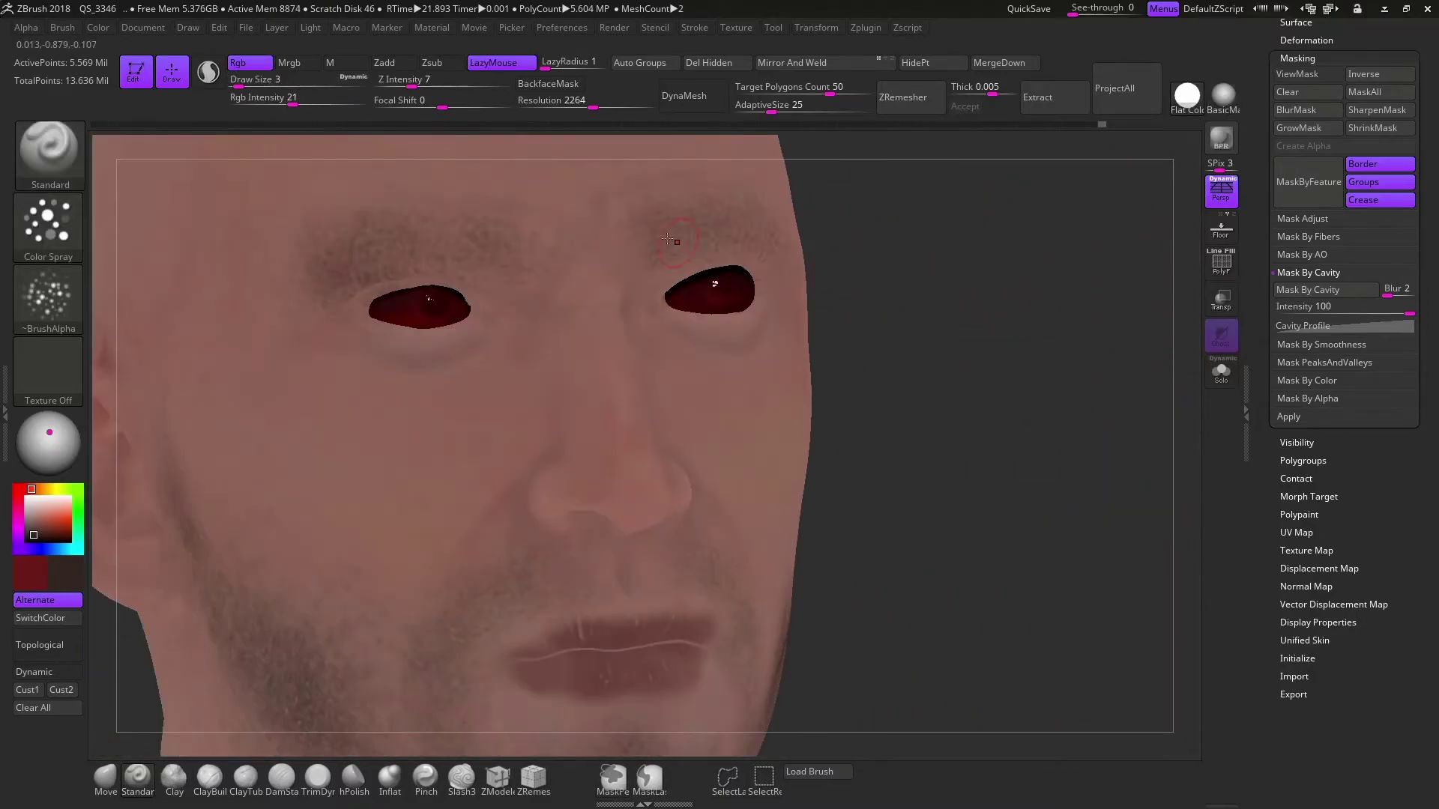
{"action": "right_click_drag", "start_coordinate": [389, 260], "coordinate": [612, 542]}
{"action": "mouse_move", "coordinate": [1085, 368]}
{"action": "right_mouse_down"}
{"action": "mouse_move", "coordinate": [982, 372]}
{"action": "mouse_move", "coordinate": [1004, 401]}
{"action": "mouse_move", "coordinate": [935, 366]}
{"action": "mouse_move", "coordinate": [1067, 248]}
{"action": "mouse_move", "coordinate": [738, 279]}
{"action": "mouse_move", "coordinate": [1130, 331]}
{"action": "mouse_move", "coordinate": [649, 401]}
{"action": "right_mouse_up"}
Enlarge the brush slightly and inspect the ear and temple in flat colour
{"action": "key", "text": "s"}
{"action": "left_click_drag", "start_coordinate": [649, 402], "coordinate": [652, 402]}
{"action": "mouse_move", "coordinate": [652, 330]}
{"action": "right_mouse_down"}
{"action": "mouse_move", "coordinate": [525, 315]}
{"action": "mouse_move", "coordinate": [467, 241]}
{"action": "mouse_move", "coordinate": [725, 441]}
{"action": "right_mouse_up"}
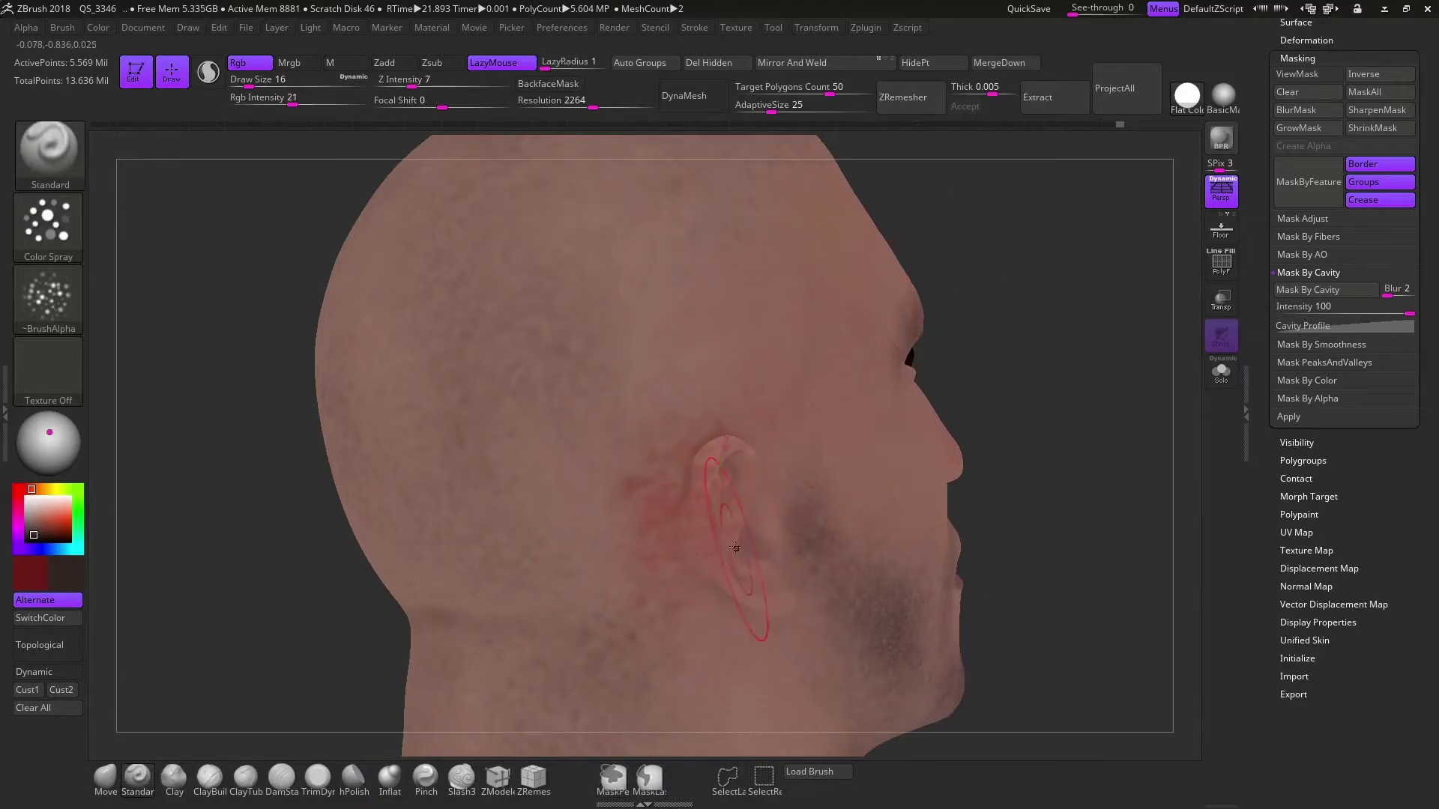
{"action": "right_click_drag", "start_coordinate": [900, 480], "coordinate": [749, 374], "text": "ctrl"}
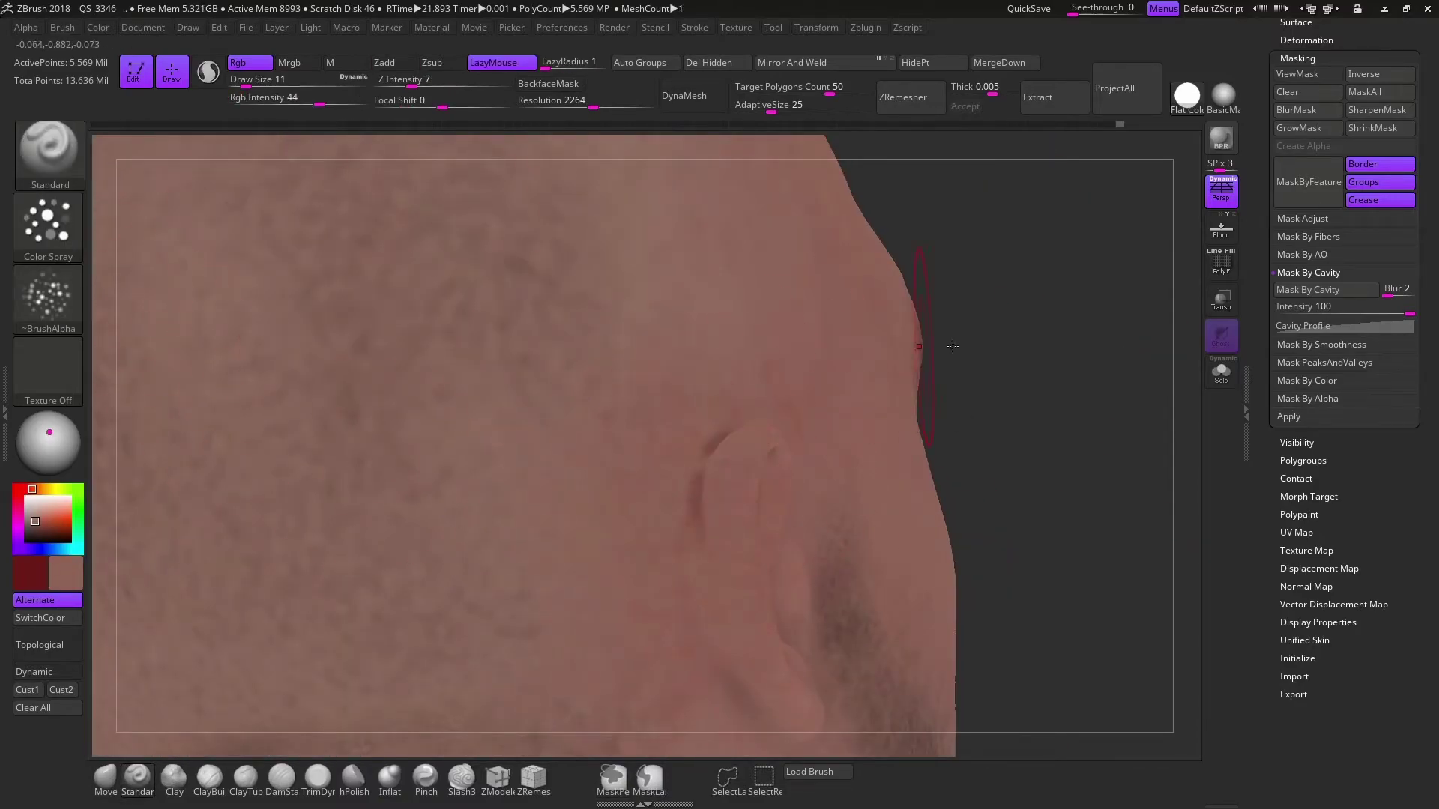
{"action": "key", "text": "f"}
{"action": "right_click_drag", "start_coordinate": [749, 374], "coordinate": [504, 511], "text": "ctrl"}
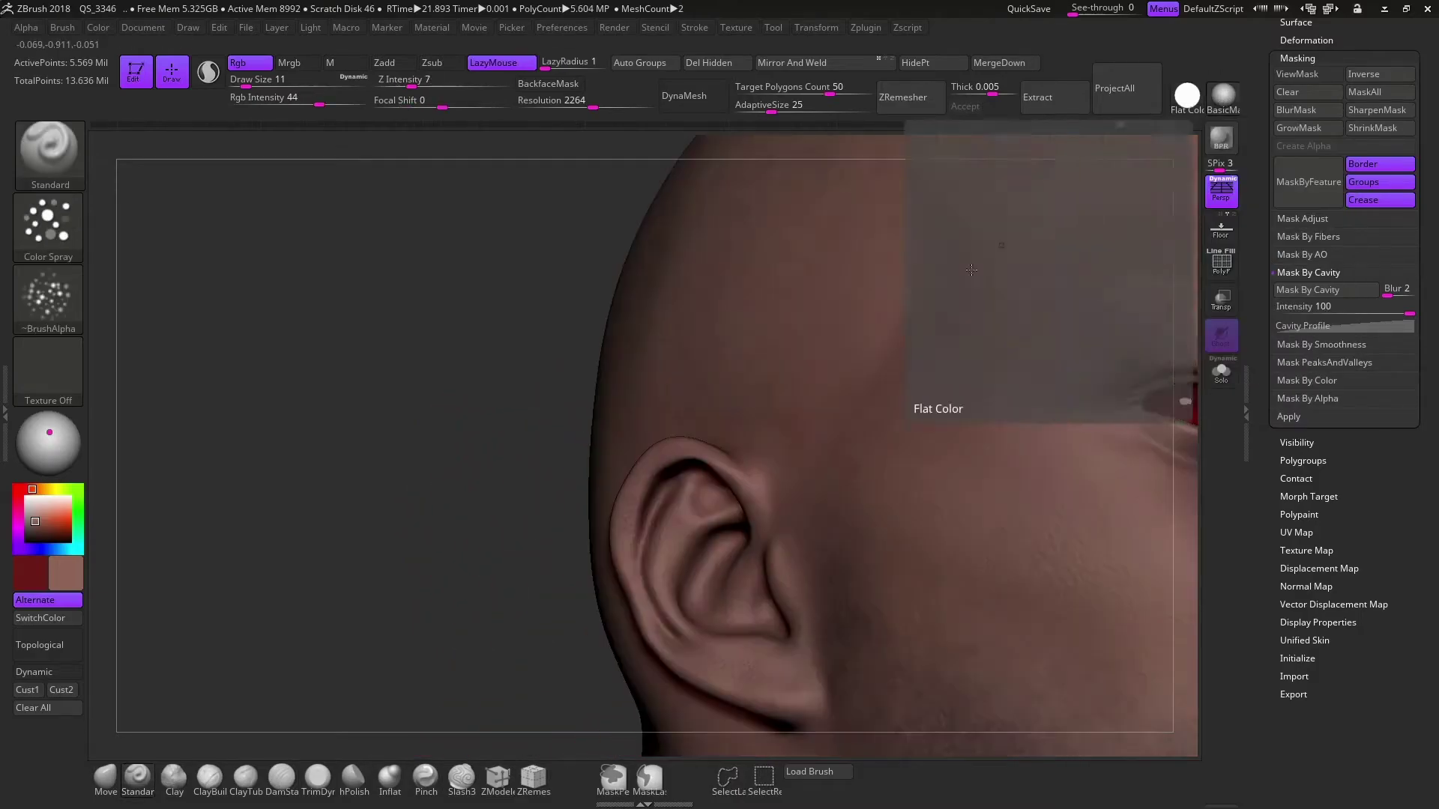
{"action": "left_click", "coordinate": [1184, 97]}
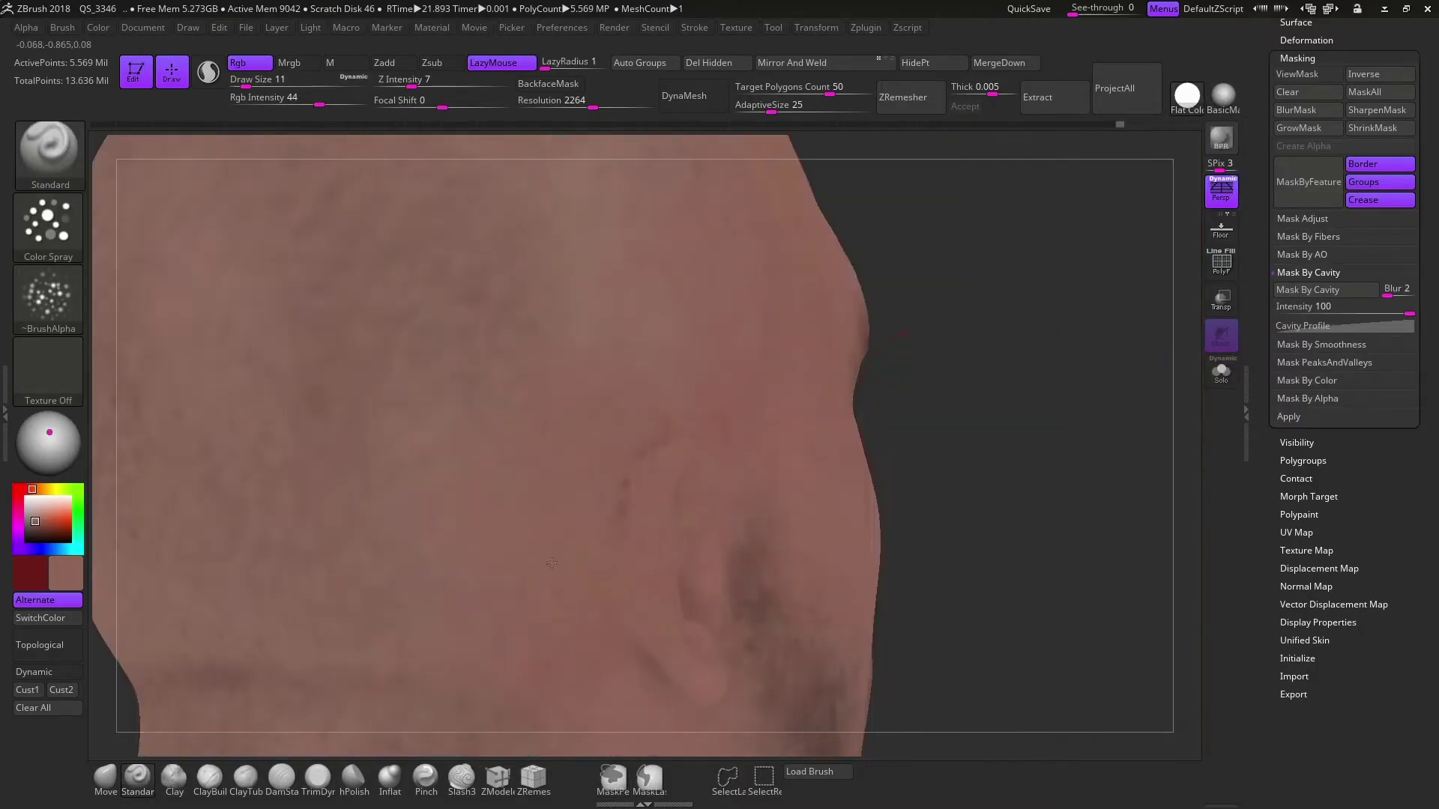
Orbit the armored figure, smooth with Shift, and pick a pinkish skin tone
{"action": "right_click_drag", "start_coordinate": [677, 483], "coordinate": [650, 474]}
{"action": "right_click_drag", "start_coordinate": [825, 370], "coordinate": [801, 343]}
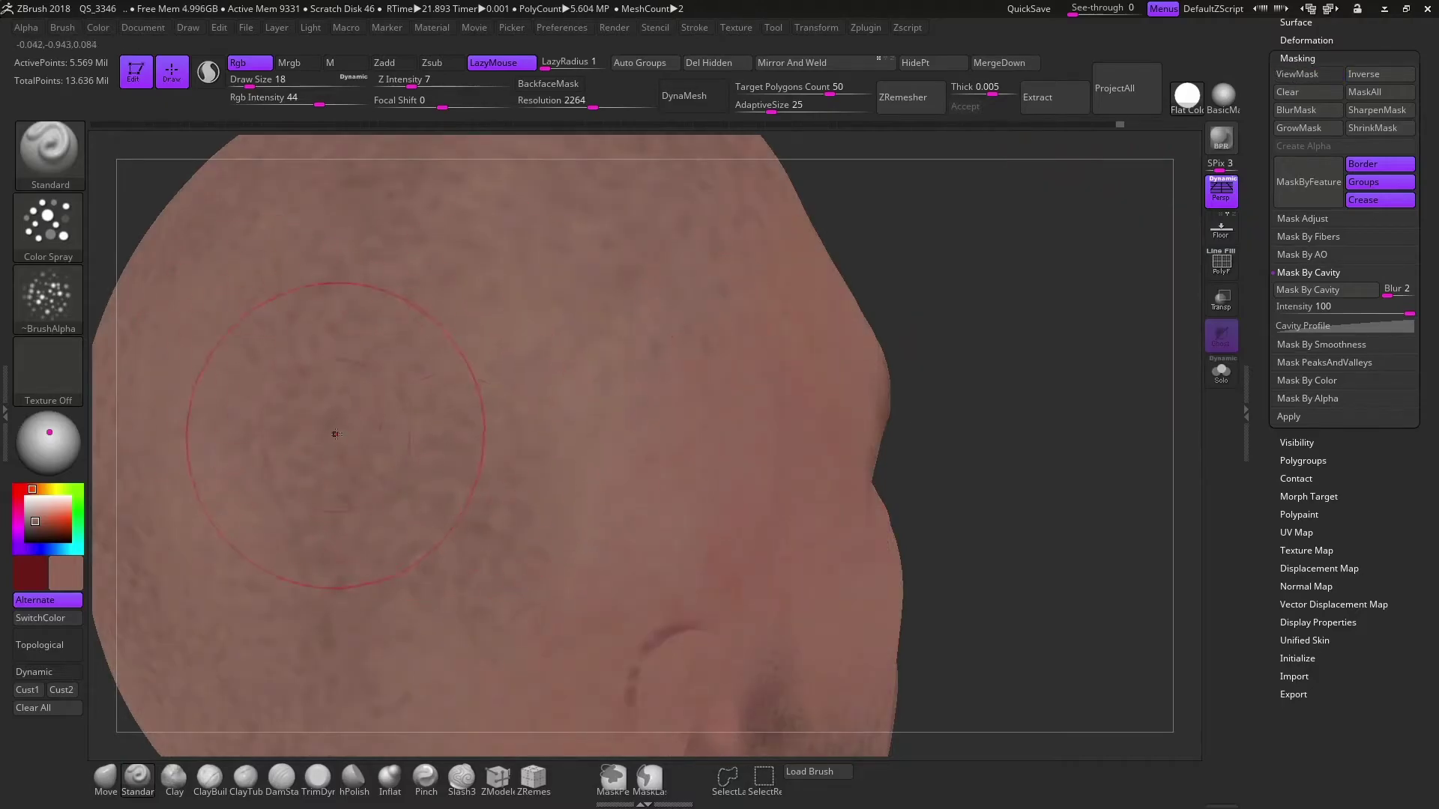
{"action": "right_click_drag", "start_coordinate": [576, 375], "coordinate": [1146, 317]}
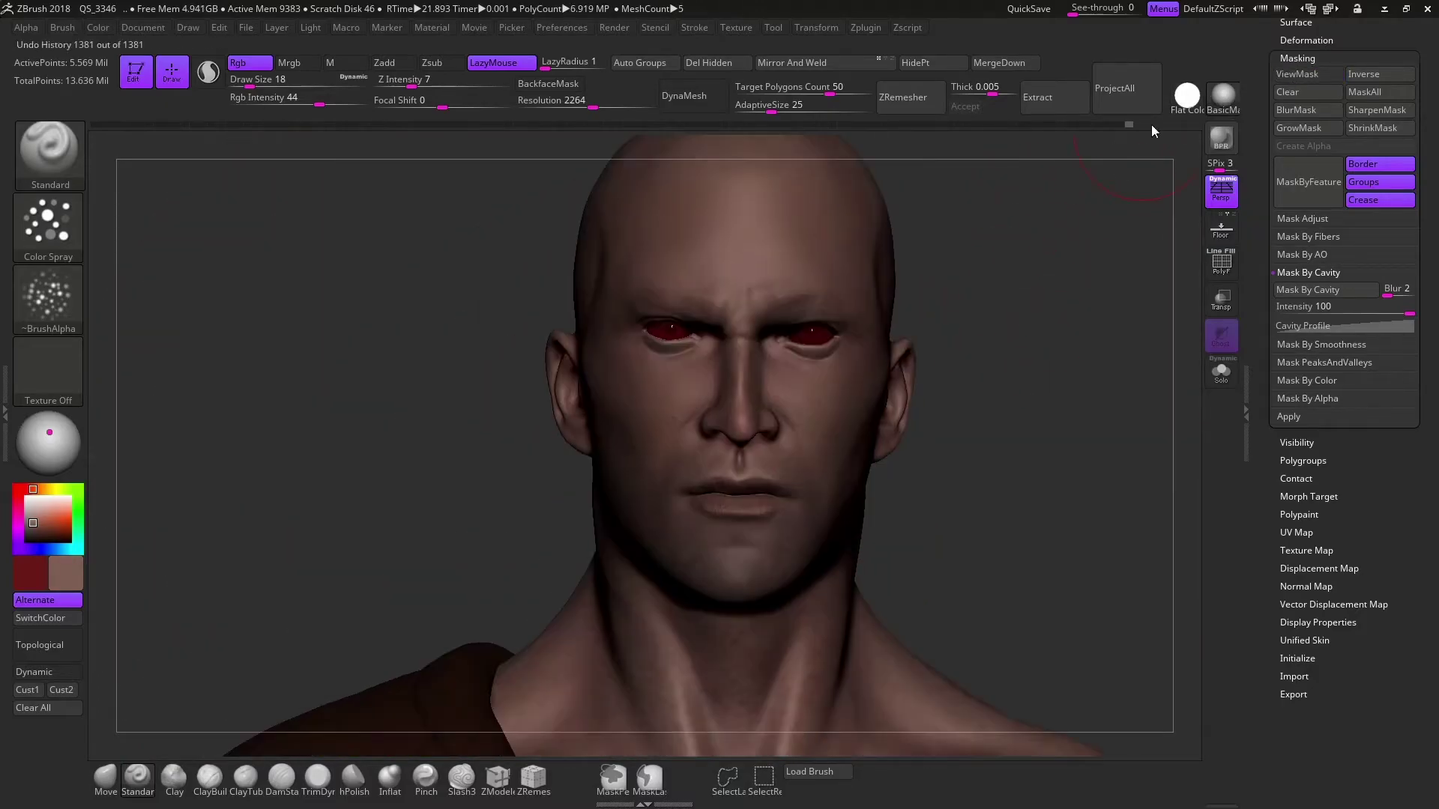
{"action": "right_click_drag", "start_coordinate": [934, 315], "coordinate": [740, 455]}
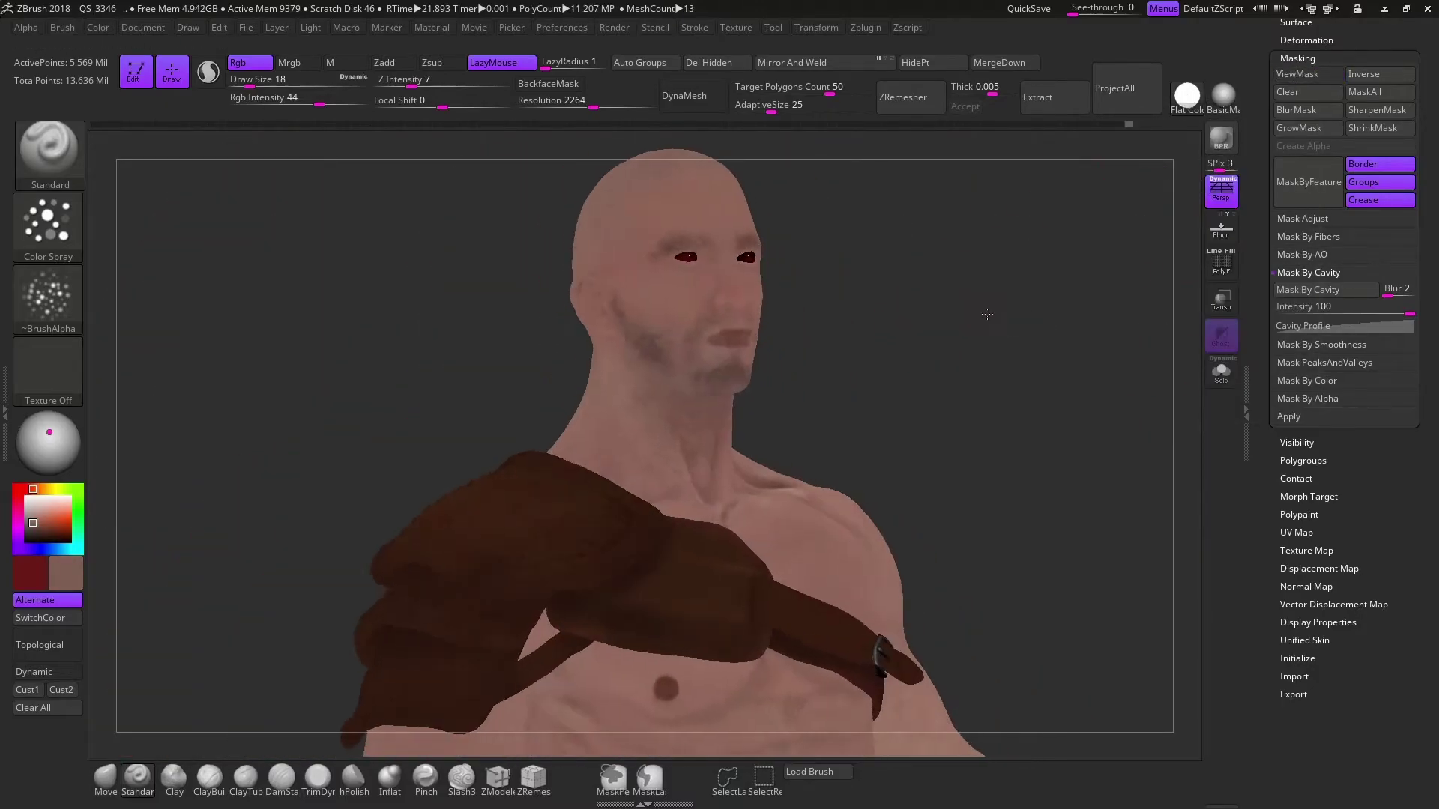
{"action": "key", "text": "s"}
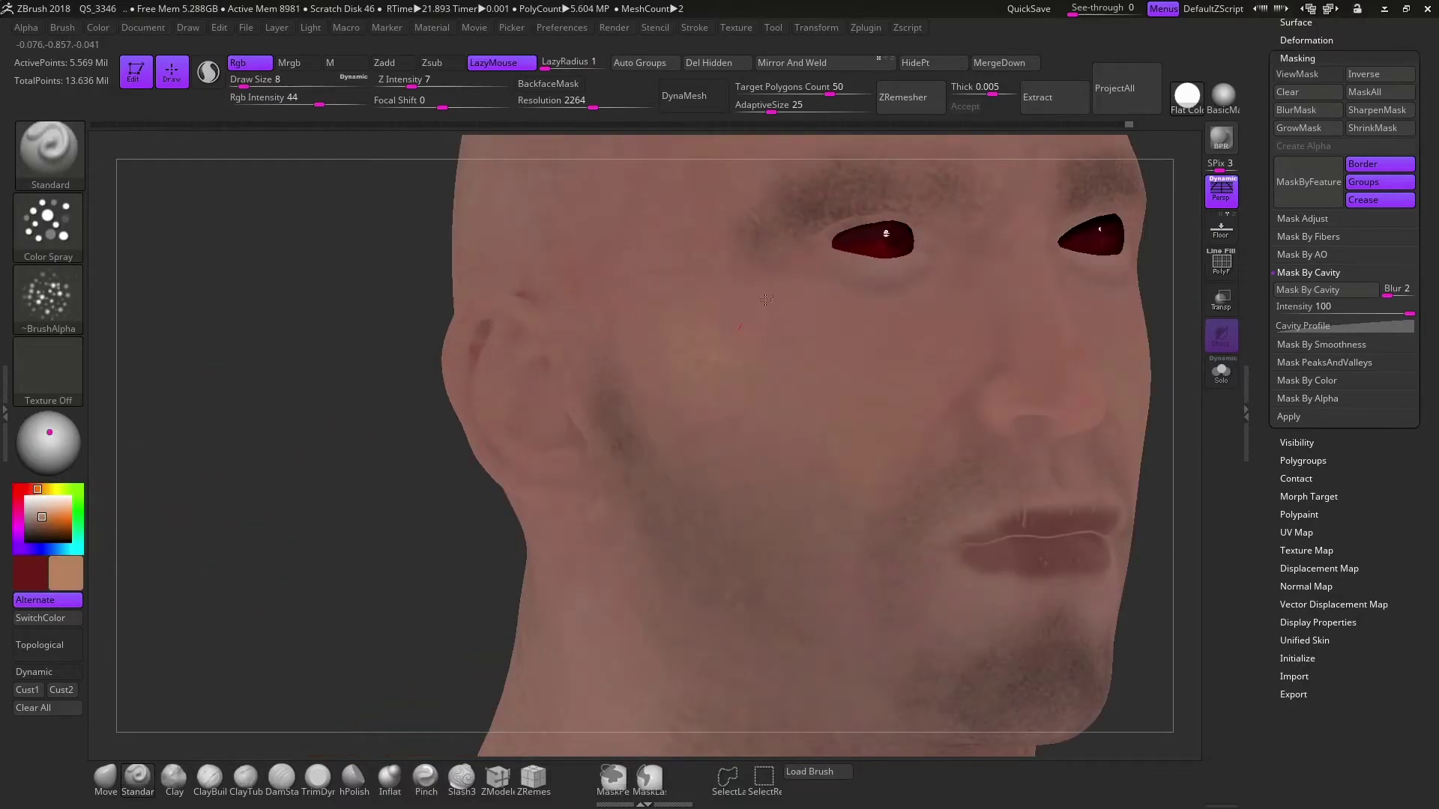
{"action": "key", "text": "shift"}
{"action": "right_click_drag", "start_coordinate": [669, 361], "coordinate": [706, 318]}
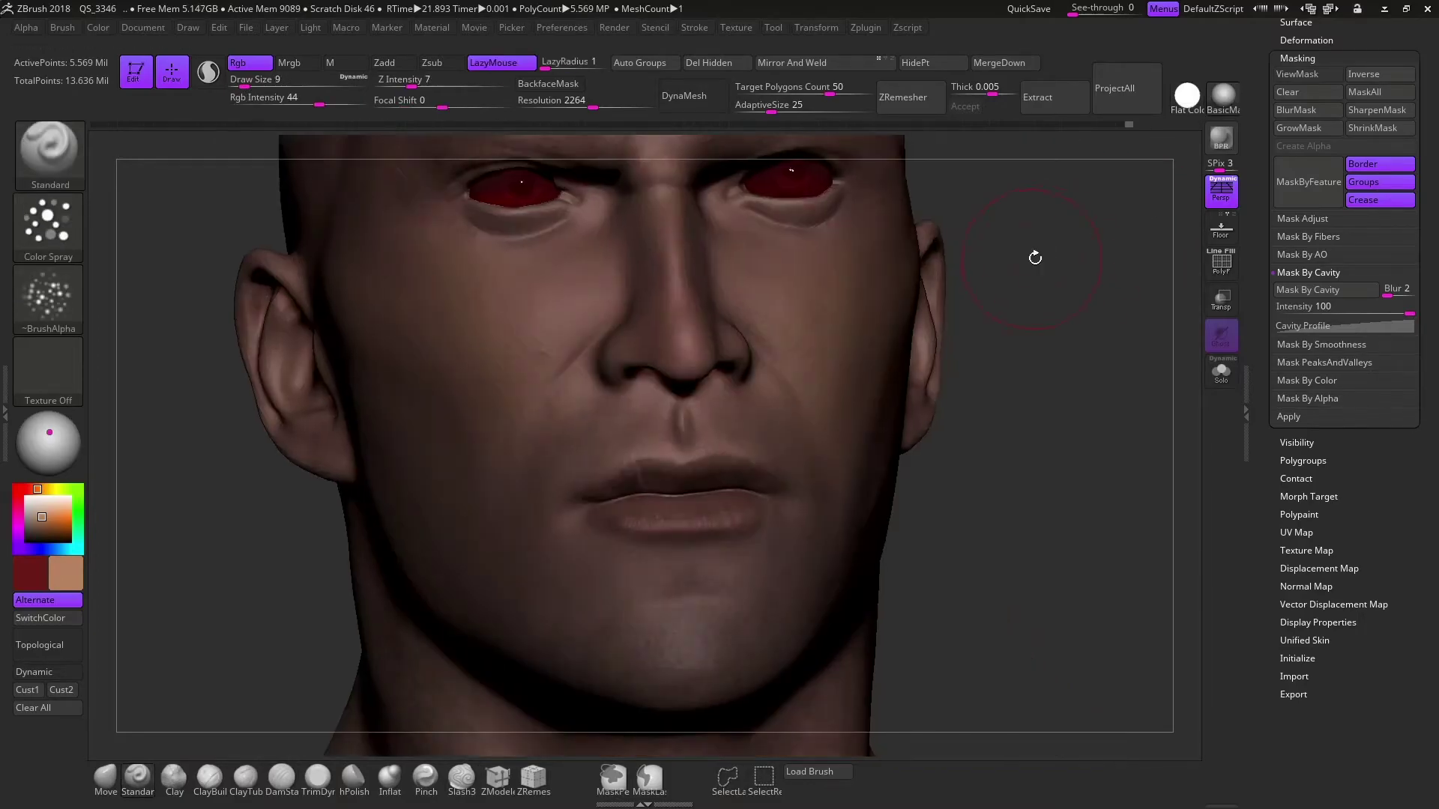
{"action": "left_click", "coordinate": [44, 509]}
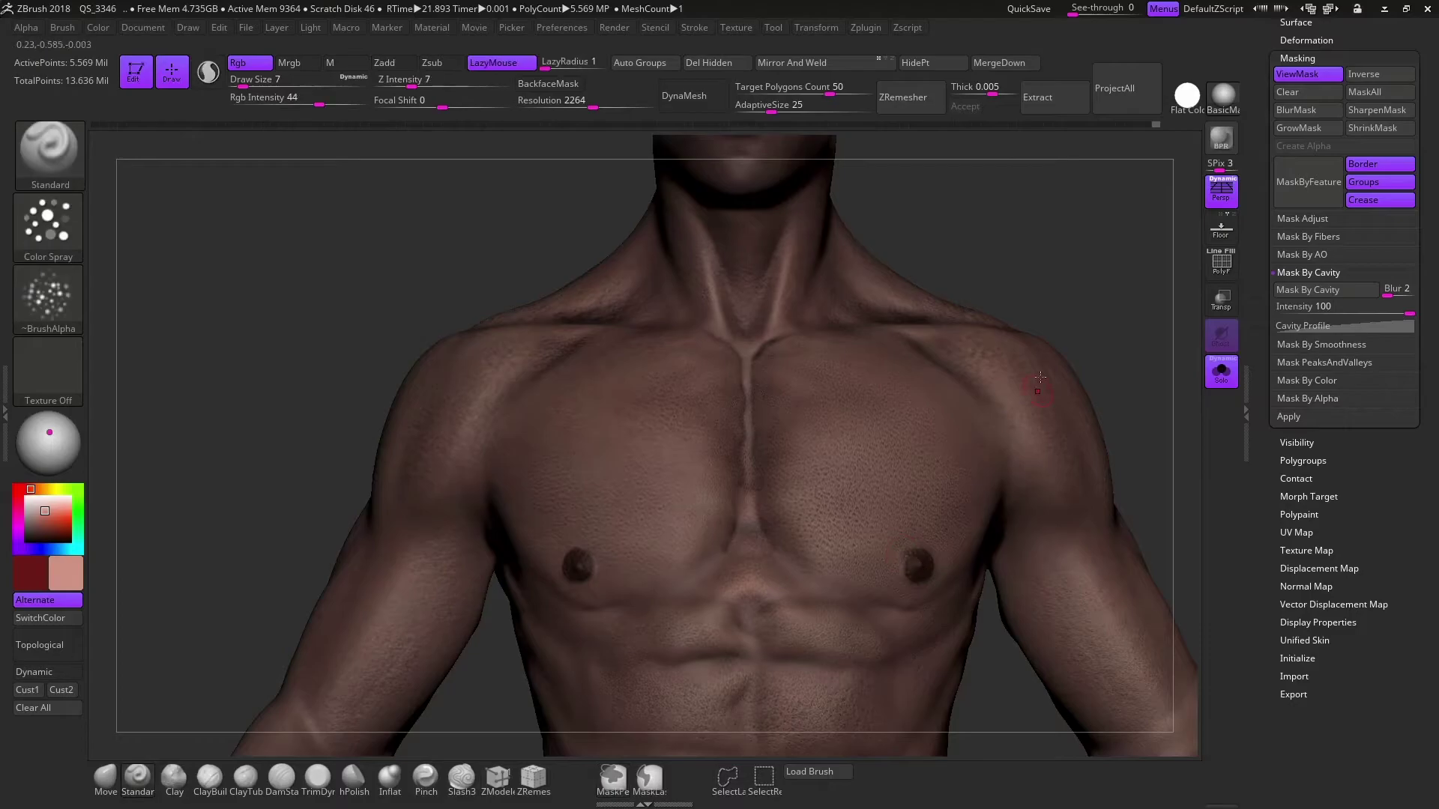
Apply Mask By Cavity with ViewMask toggled while orbiting the head to three-quarter view
{"action": "mouse_move", "coordinate": [1034, 379]}
{"action": "left_mouse_down"}
{"action": "mouse_move", "coordinate": [1034, 250]}
{"action": "mouse_move", "coordinate": [990, 312]}
{"action": "left_mouse_up"}
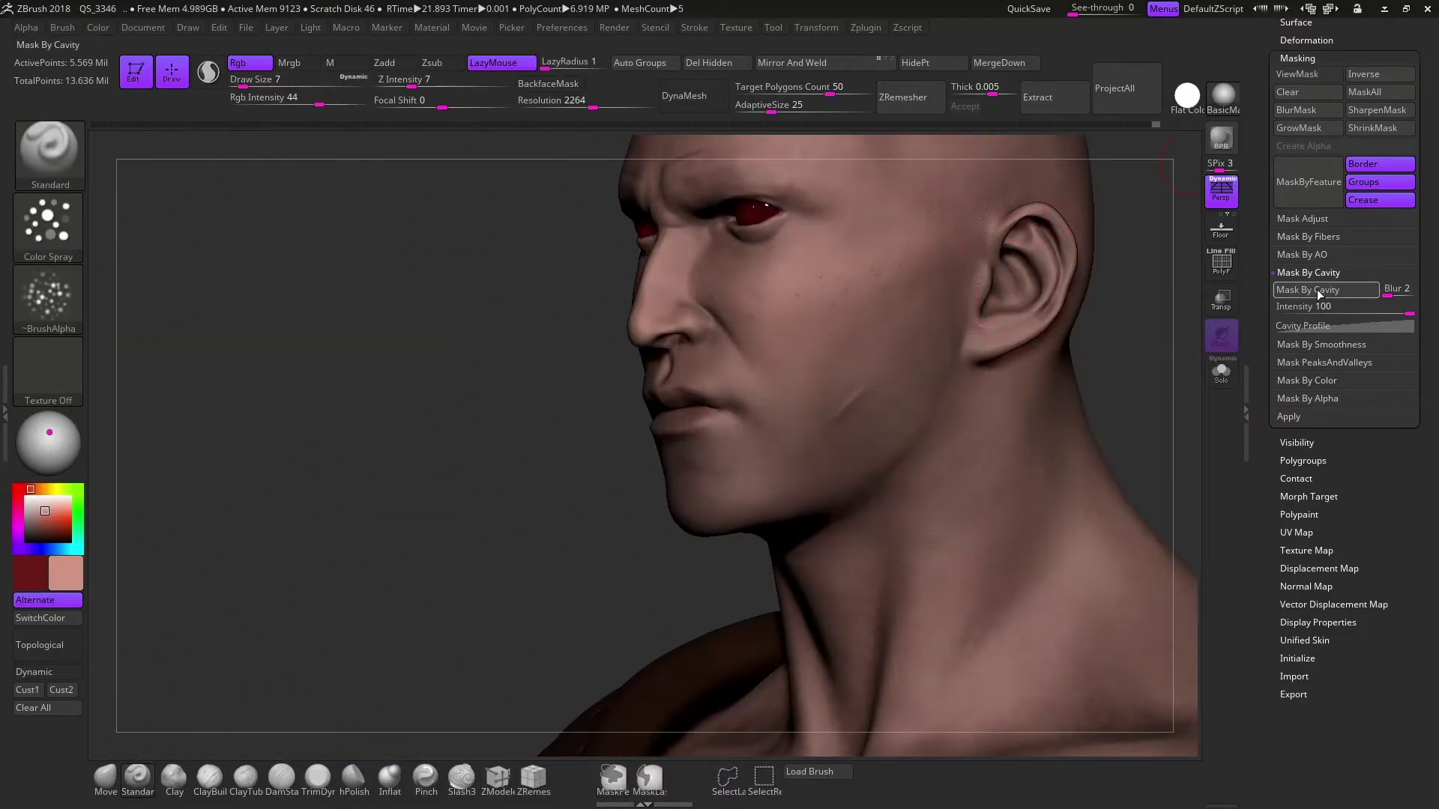
{"action": "left_click", "coordinate": [1318, 291]}
{"action": "left_click", "coordinate": [1307, 73]}
{"action": "left_click_drag", "start_coordinate": [600, 300], "coordinate": [464, 300]}
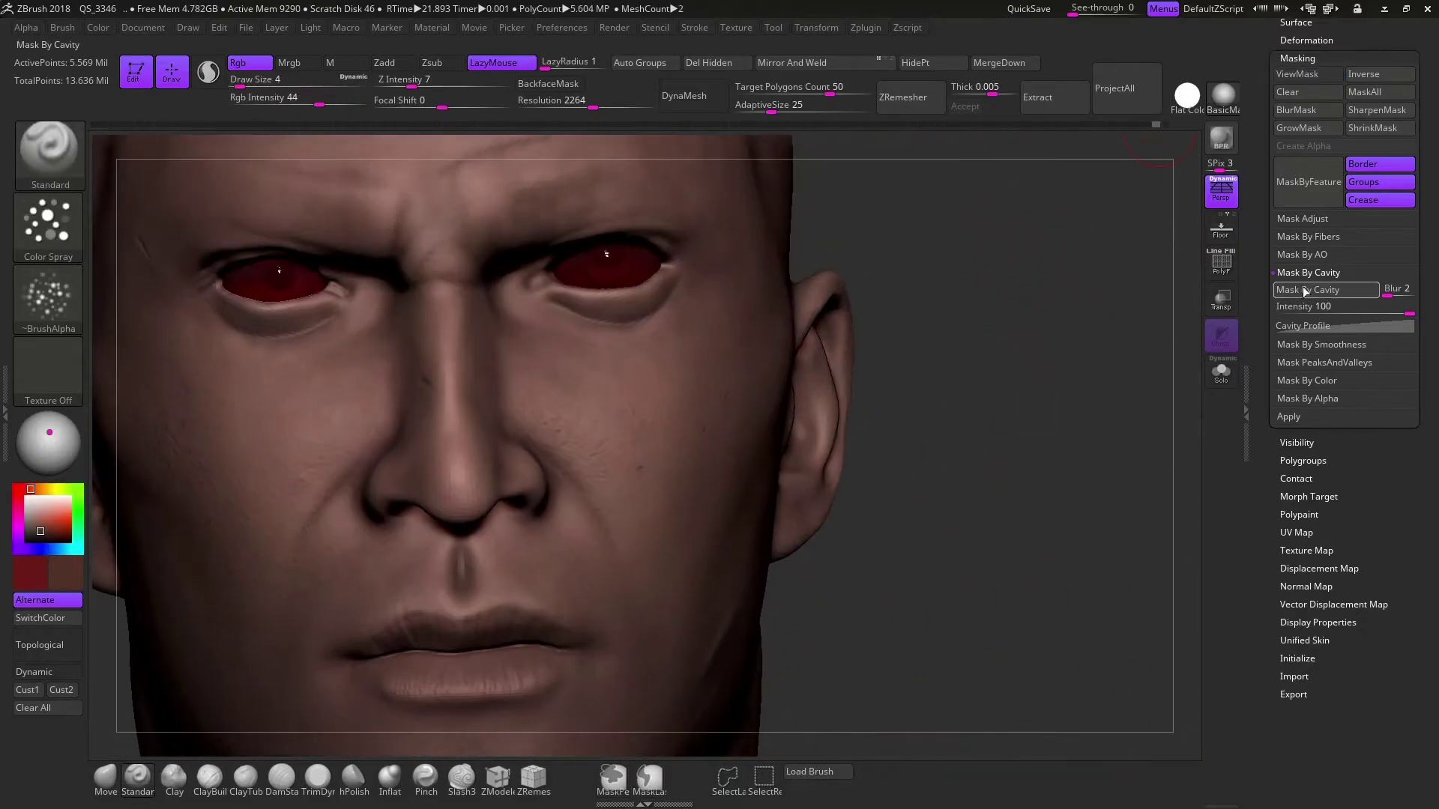
{"action": "left_click", "coordinate": [1306, 291]}
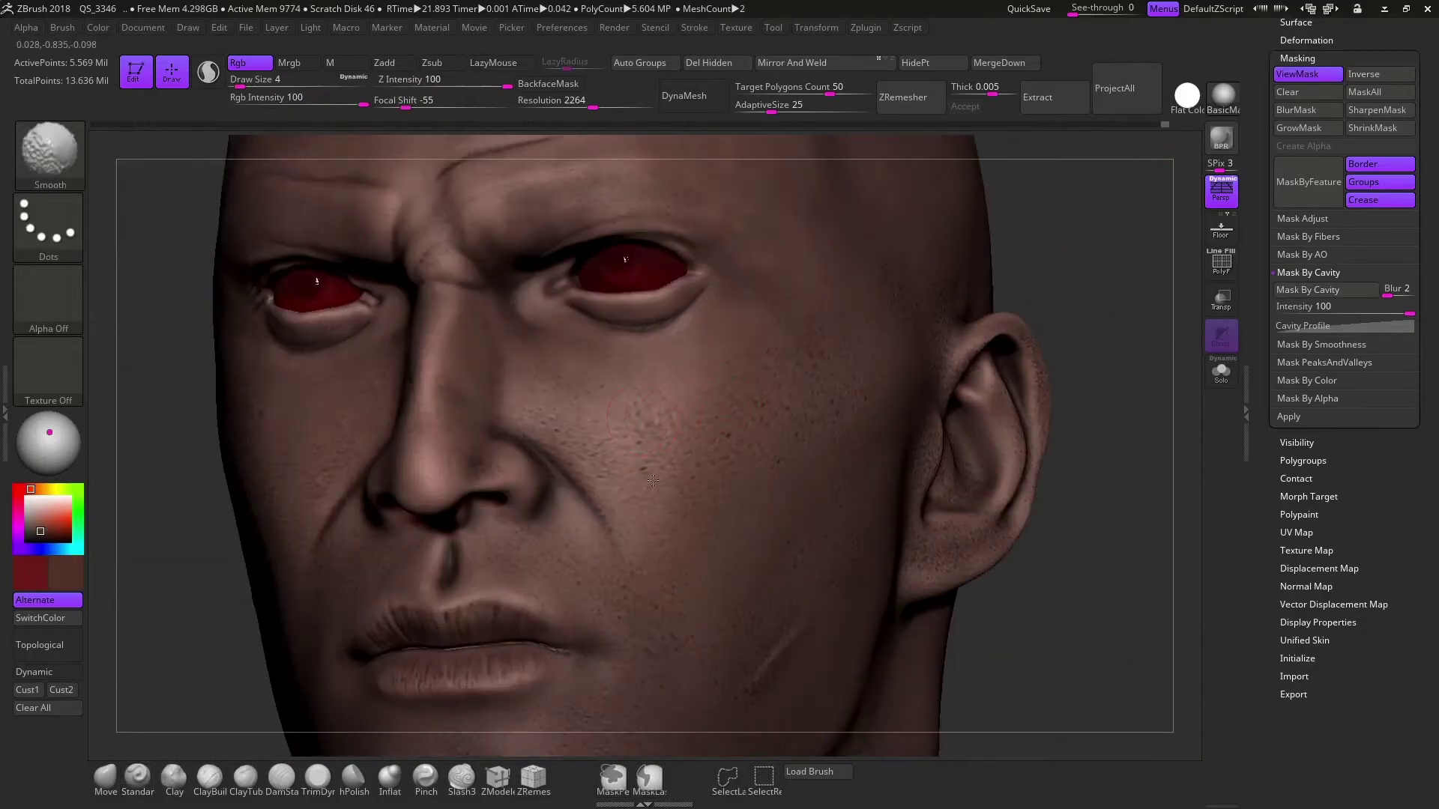
{"action": "left_click", "coordinate": [1319, 73]}
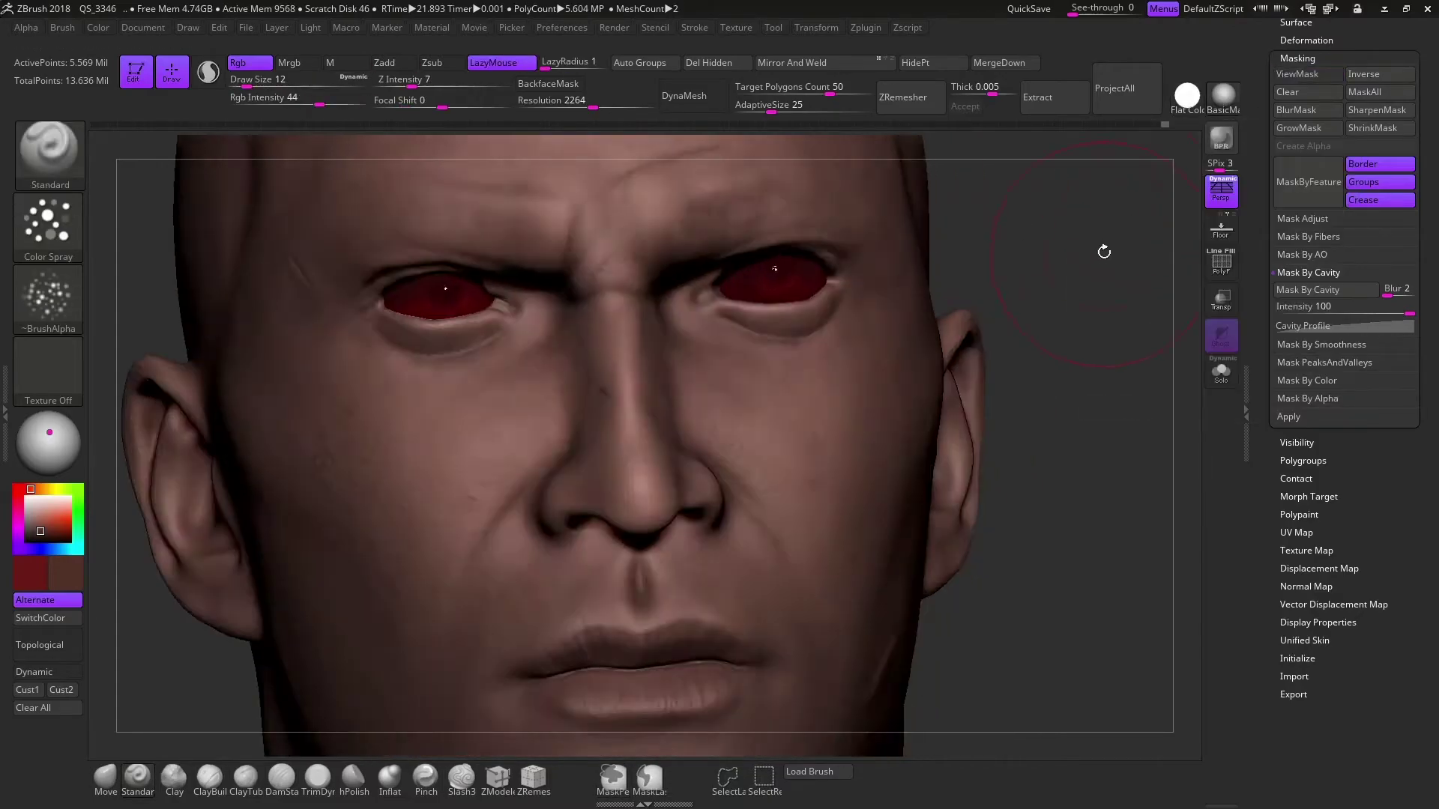
{"action": "left_click_drag", "start_coordinate": [1103, 252], "coordinate": [917, 408]}
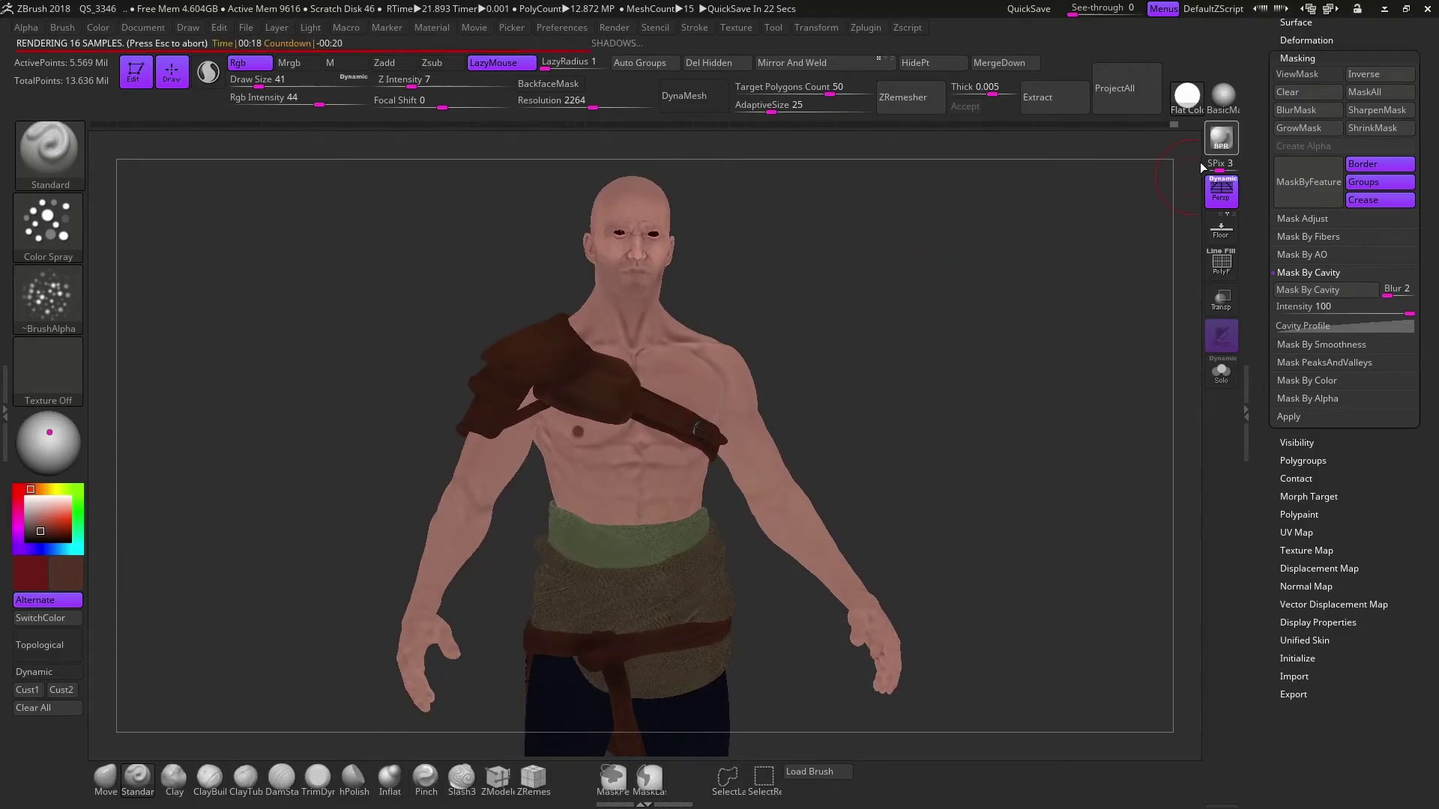
Show the BPR RenderPass thumbnails, solo the body and render it with BPR
{"action": "left_click", "coordinate": [626, 27]}
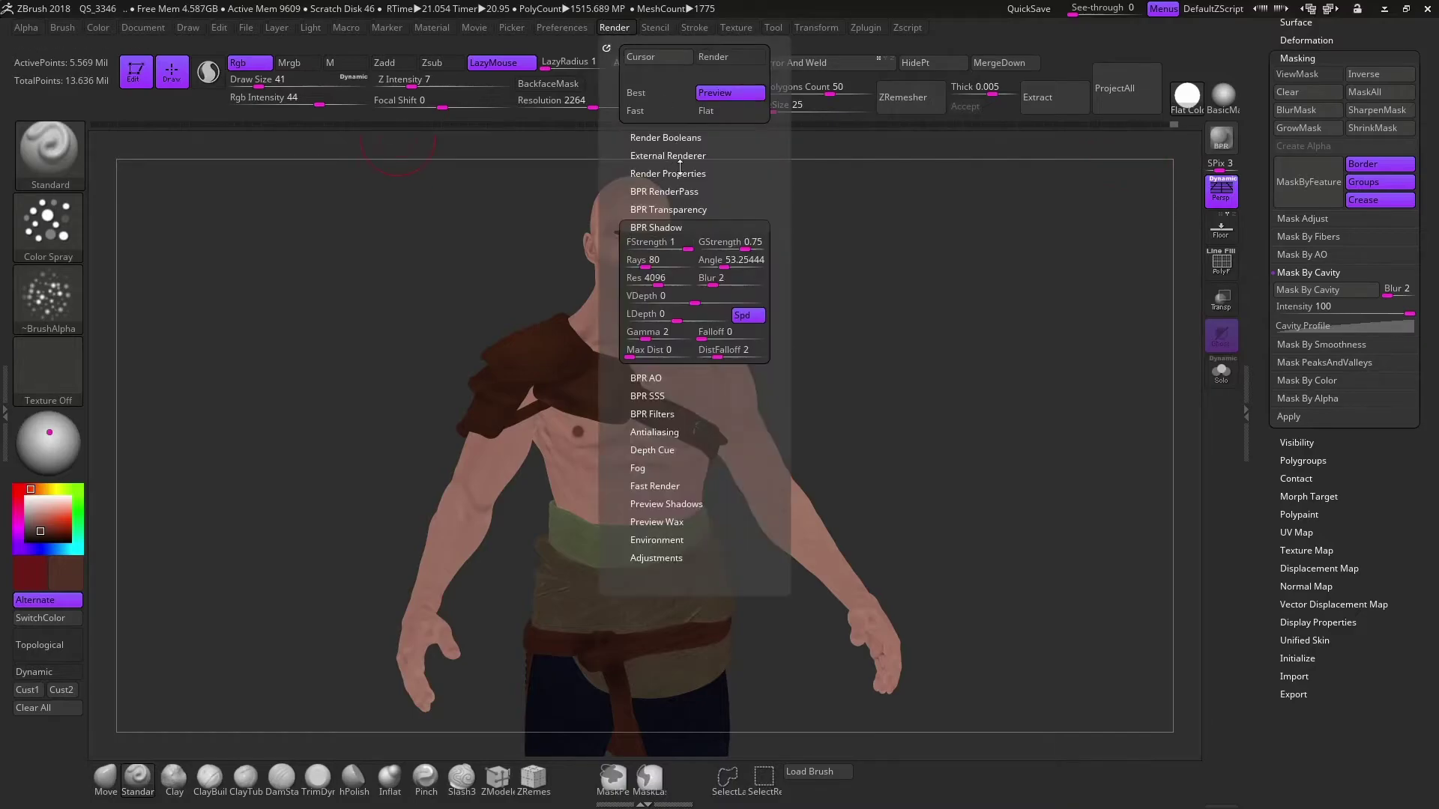
{"action": "left_click", "coordinate": [662, 191]}
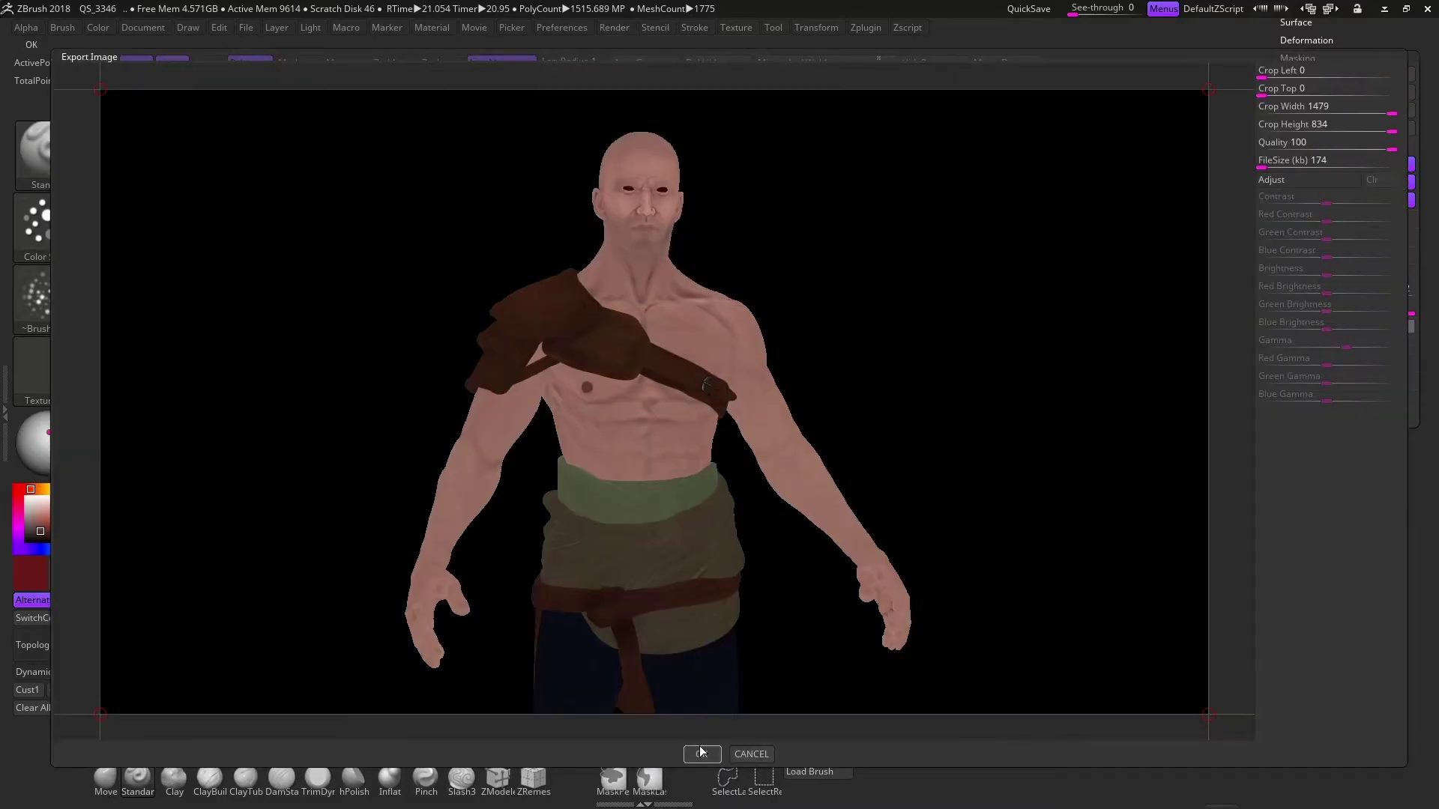
{"action": "key", "text": "shift+ctrl+s"}
{"action": "mouse_move", "coordinate": [891, 372]}
{"action": "left_mouse_down"}
{"action": "mouse_move", "coordinate": [879, 379]}
{"action": "mouse_move", "coordinate": [892, 352]}
{"action": "left_mouse_up"}
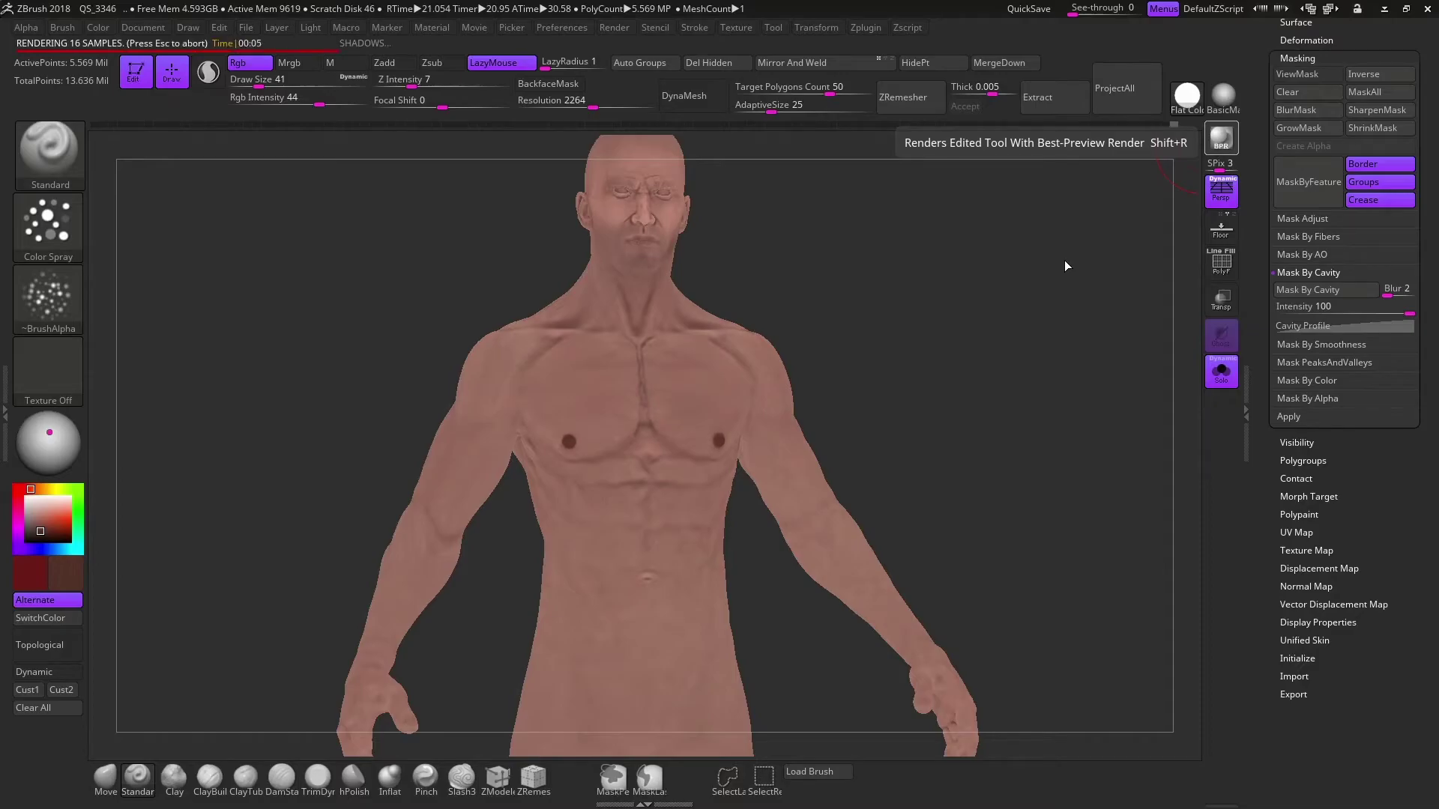
{"action": "left_click", "coordinate": [632, 29]}
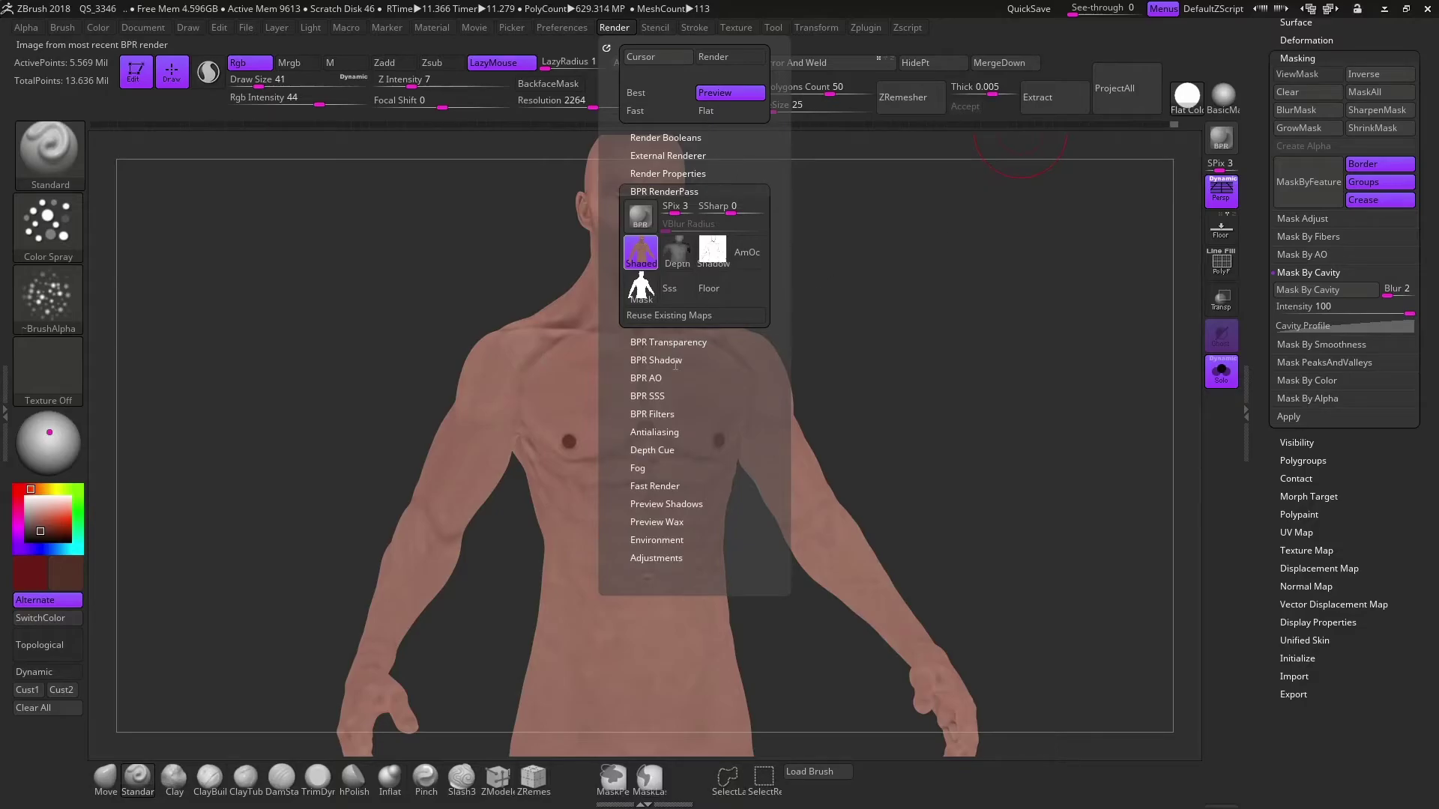
{"action": "key", "text": "s"}
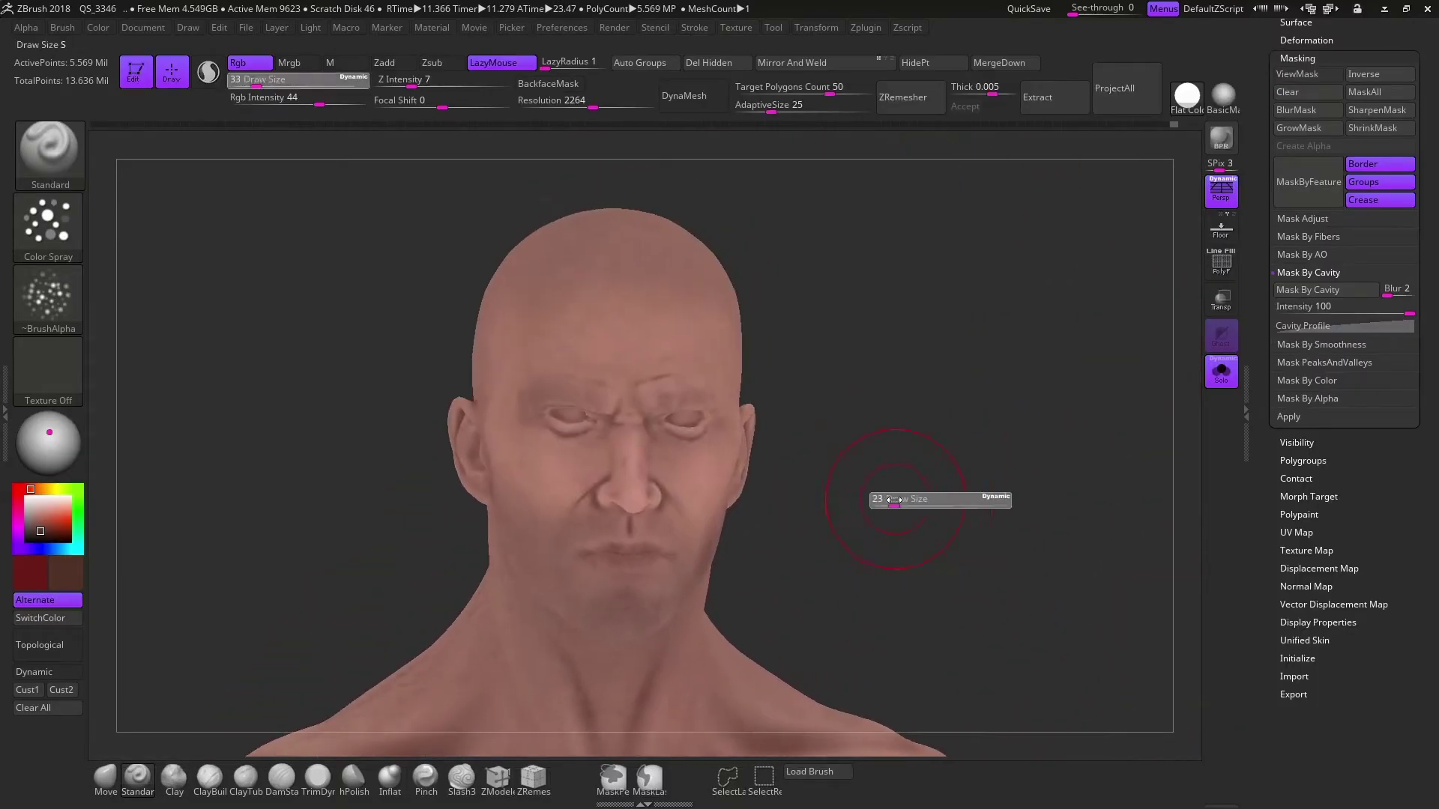
{"action": "left_click", "coordinate": [893, 500]}
{"action": "key", "text": "shift+r"}
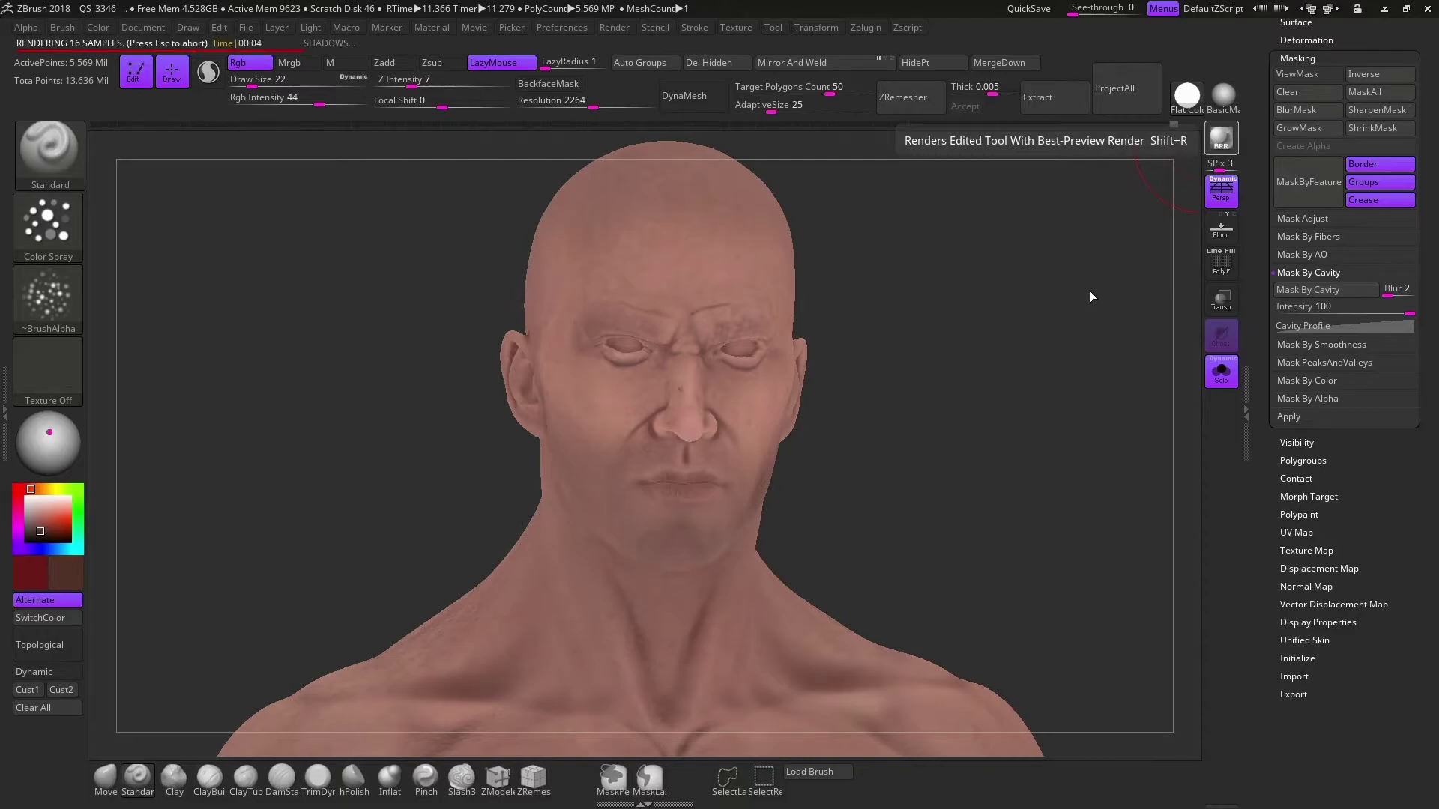
Restore BasicMaterial, re-render the head with armor, and export the Shaded pass
{"action": "left_click", "coordinate": [613, 27]}
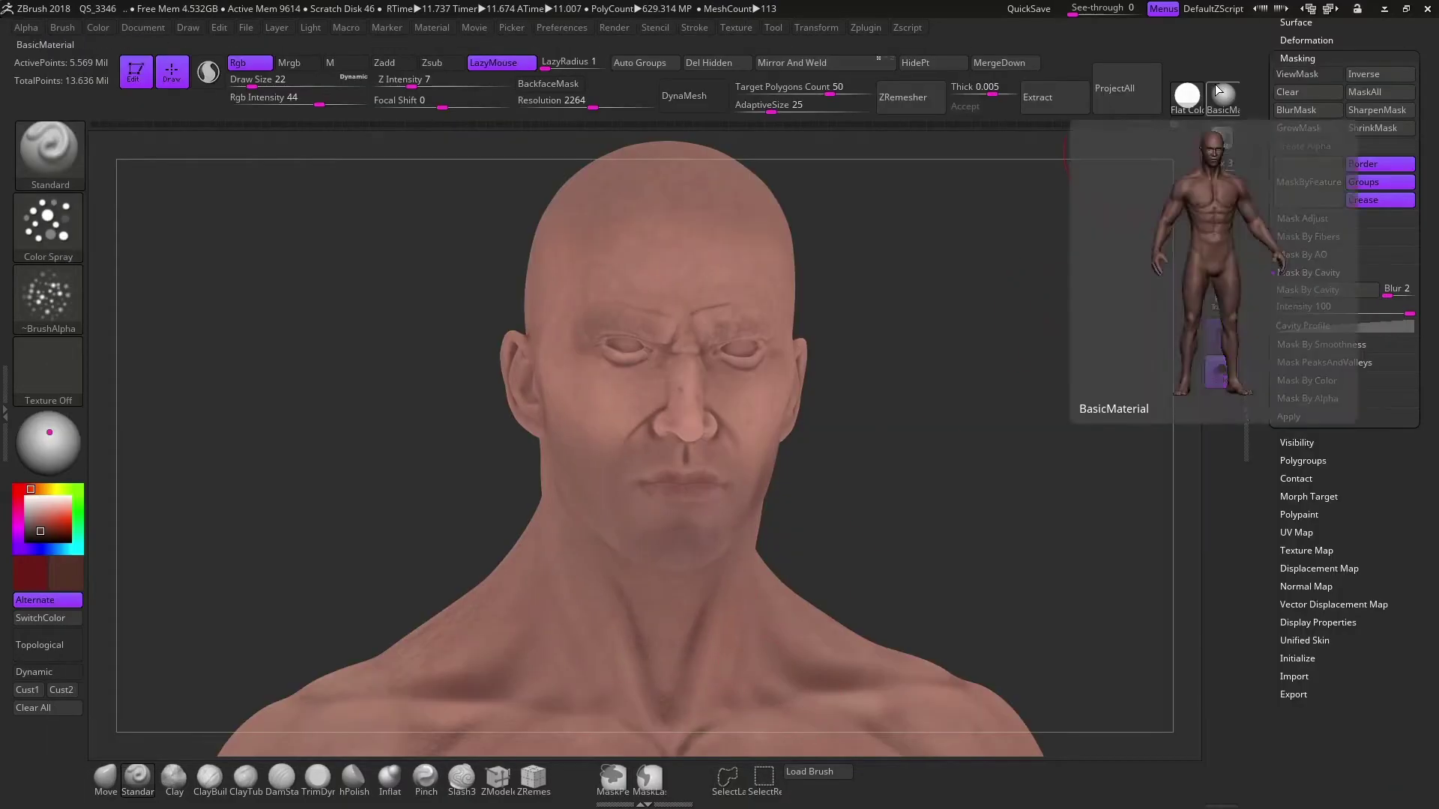
{"action": "left_click", "coordinate": [1223, 94]}
{"action": "left_click", "coordinate": [457, 430]}
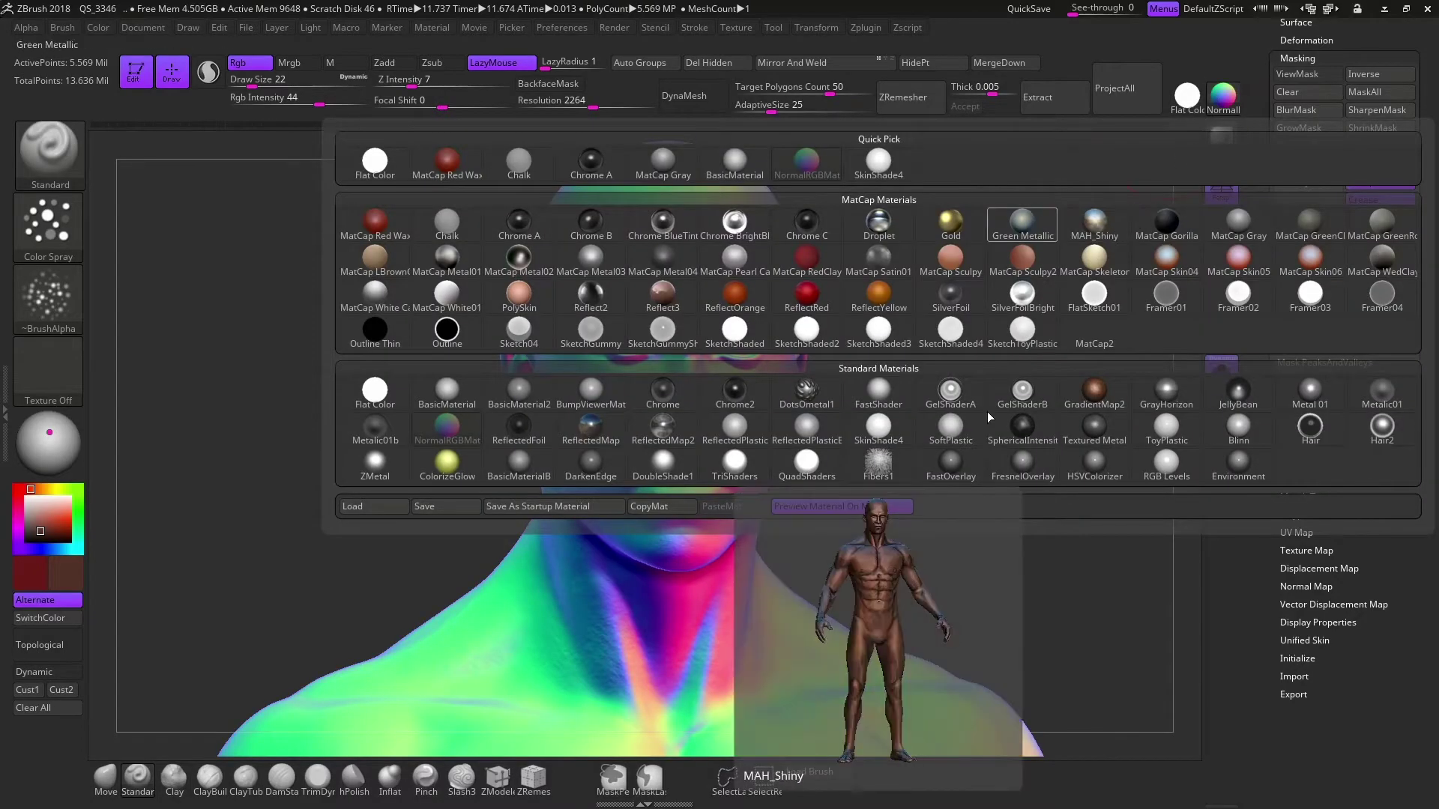
{"action": "left_click", "coordinate": [1229, 109]}
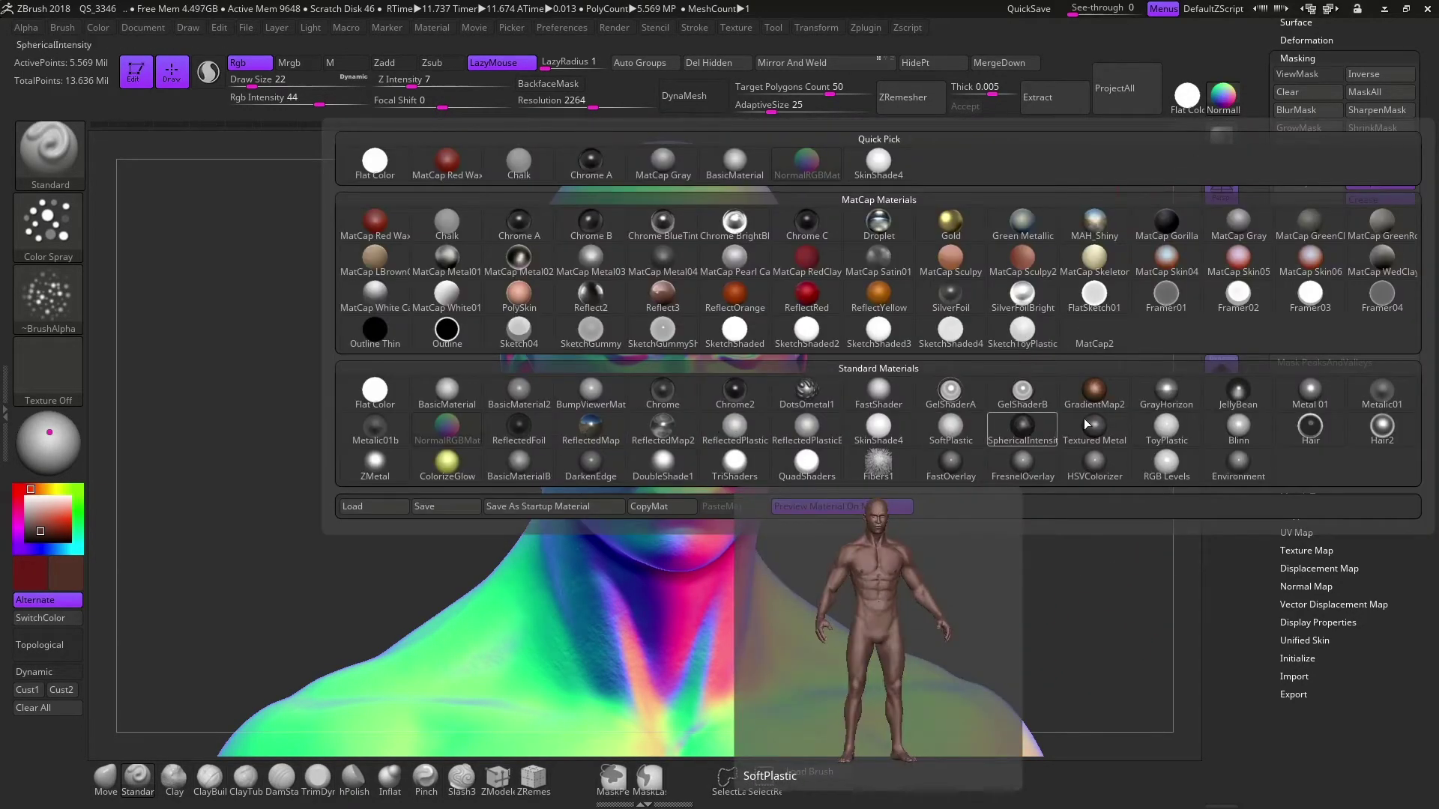
{"action": "mouse_move", "coordinate": [374, 425]}
{"action": "left_click", "coordinate": [446, 389]}
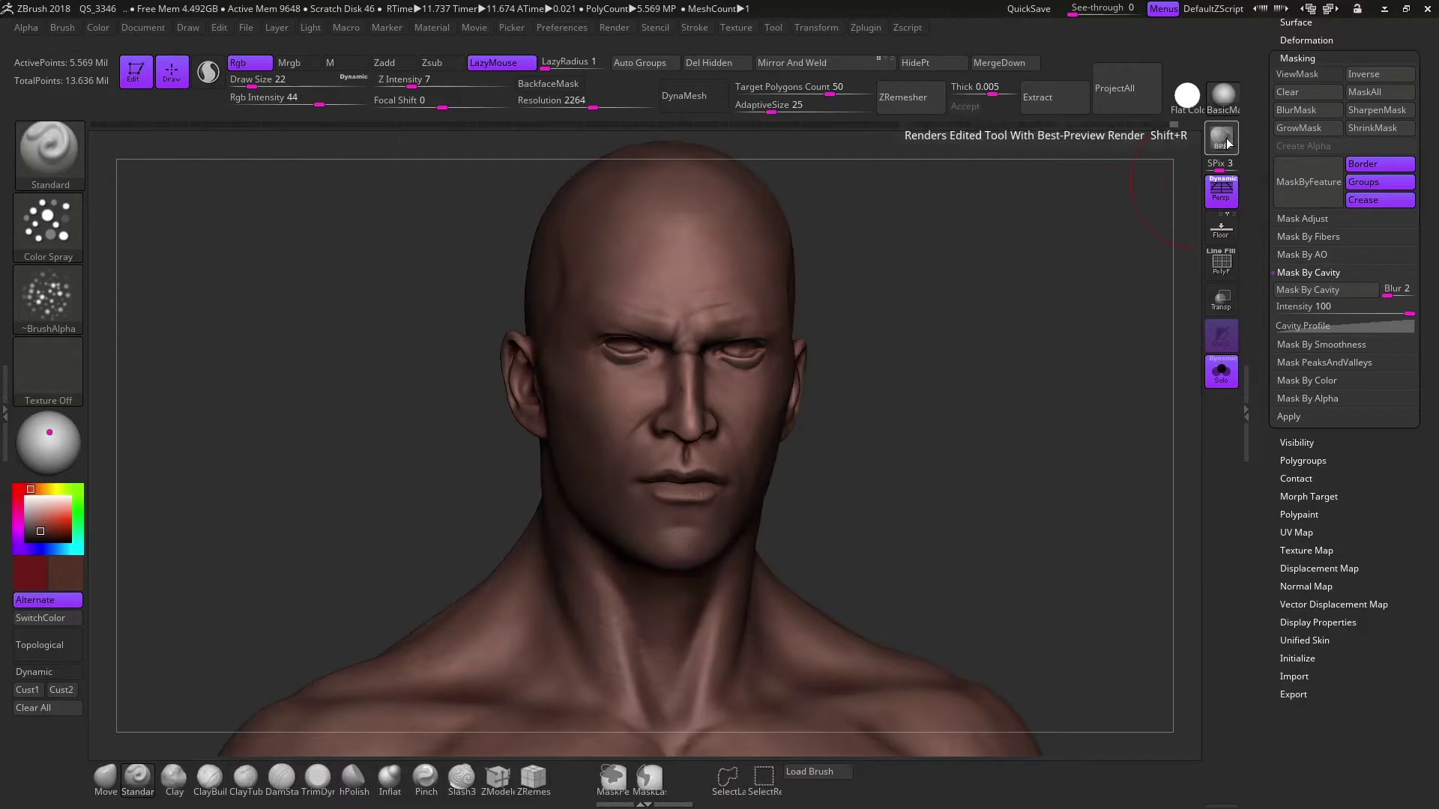
{"action": "left_click", "coordinate": [613, 27]}
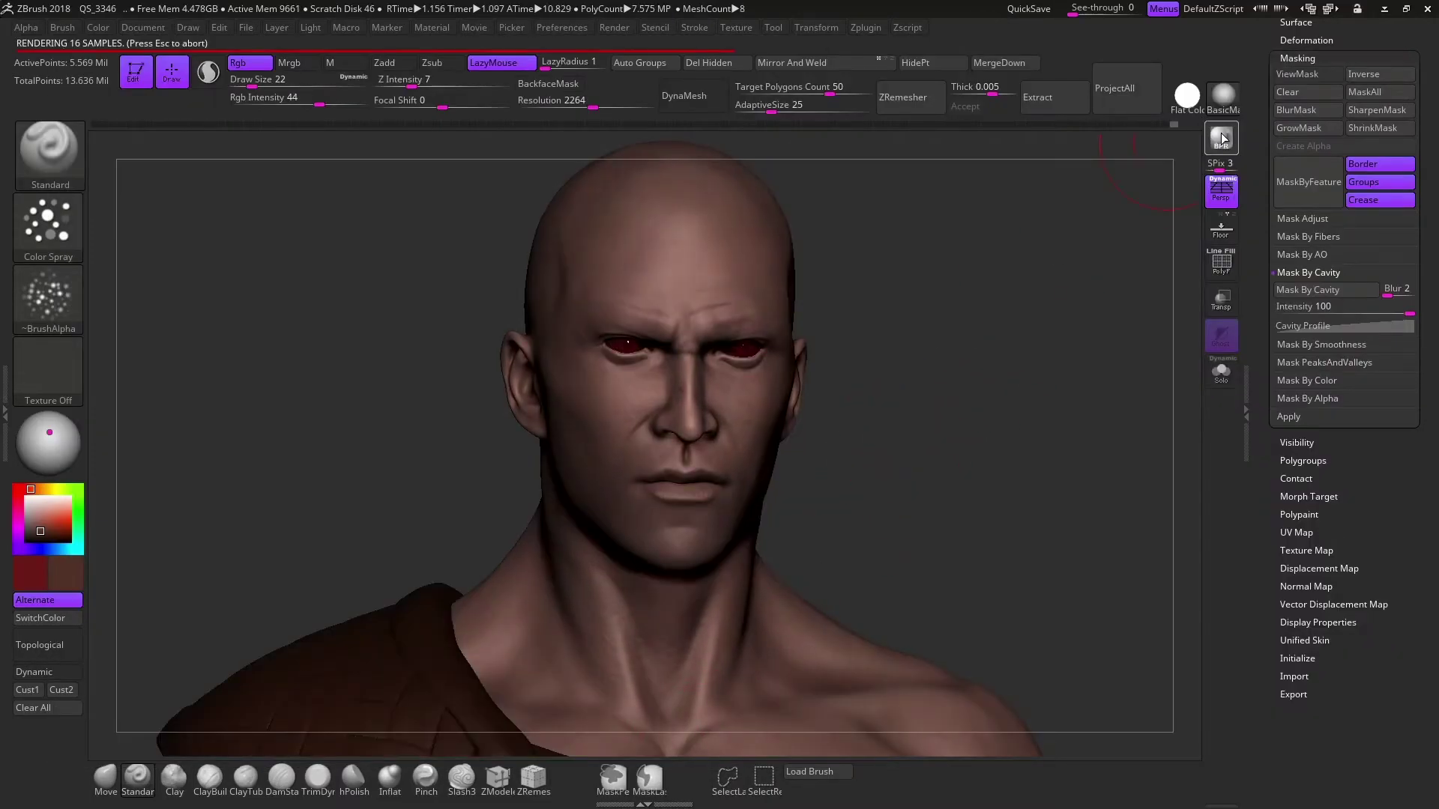
{"action": "left_click", "coordinate": [1210, 149]}
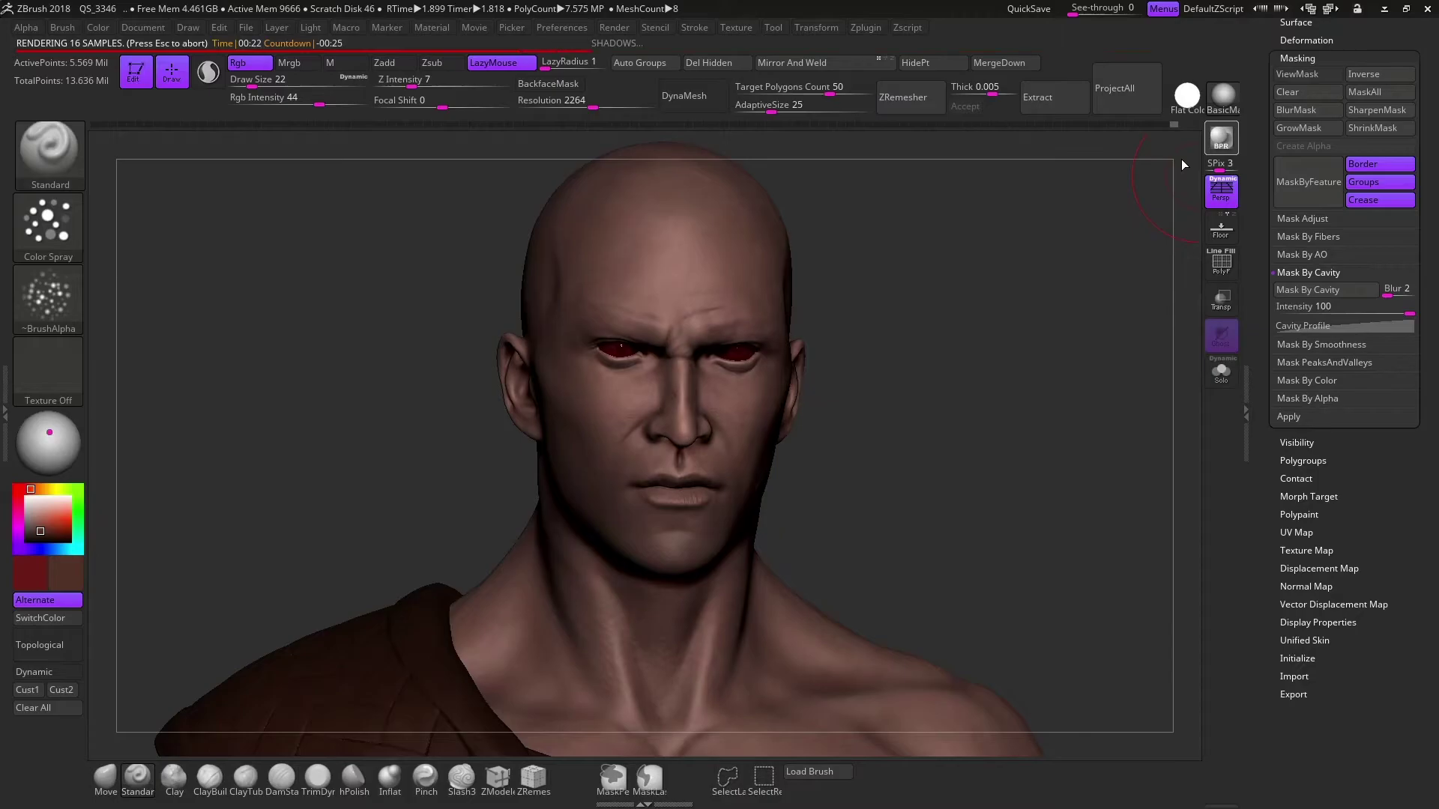
{"action": "left_click", "coordinate": [613, 27]}
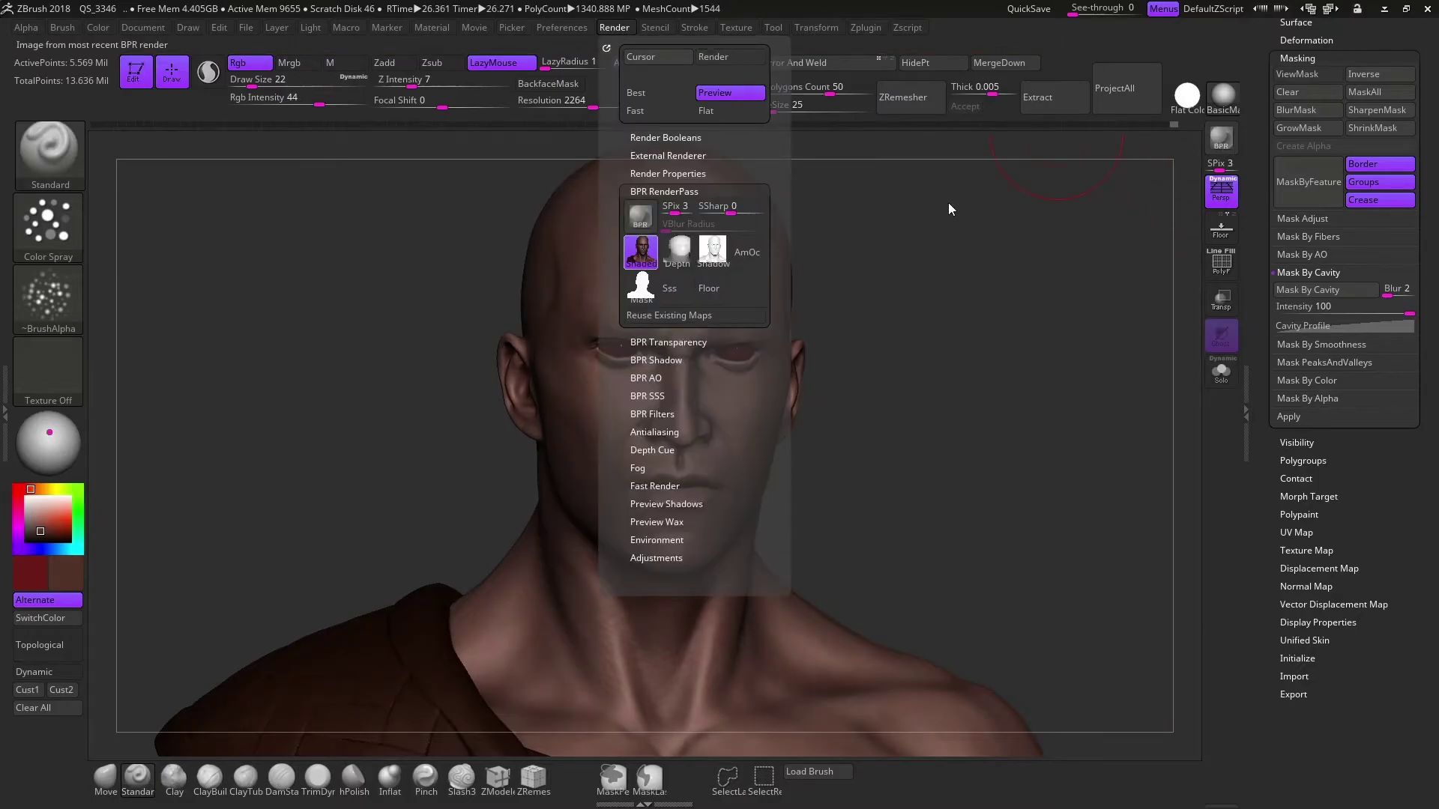
{"action": "left_click", "coordinate": [640, 251]}
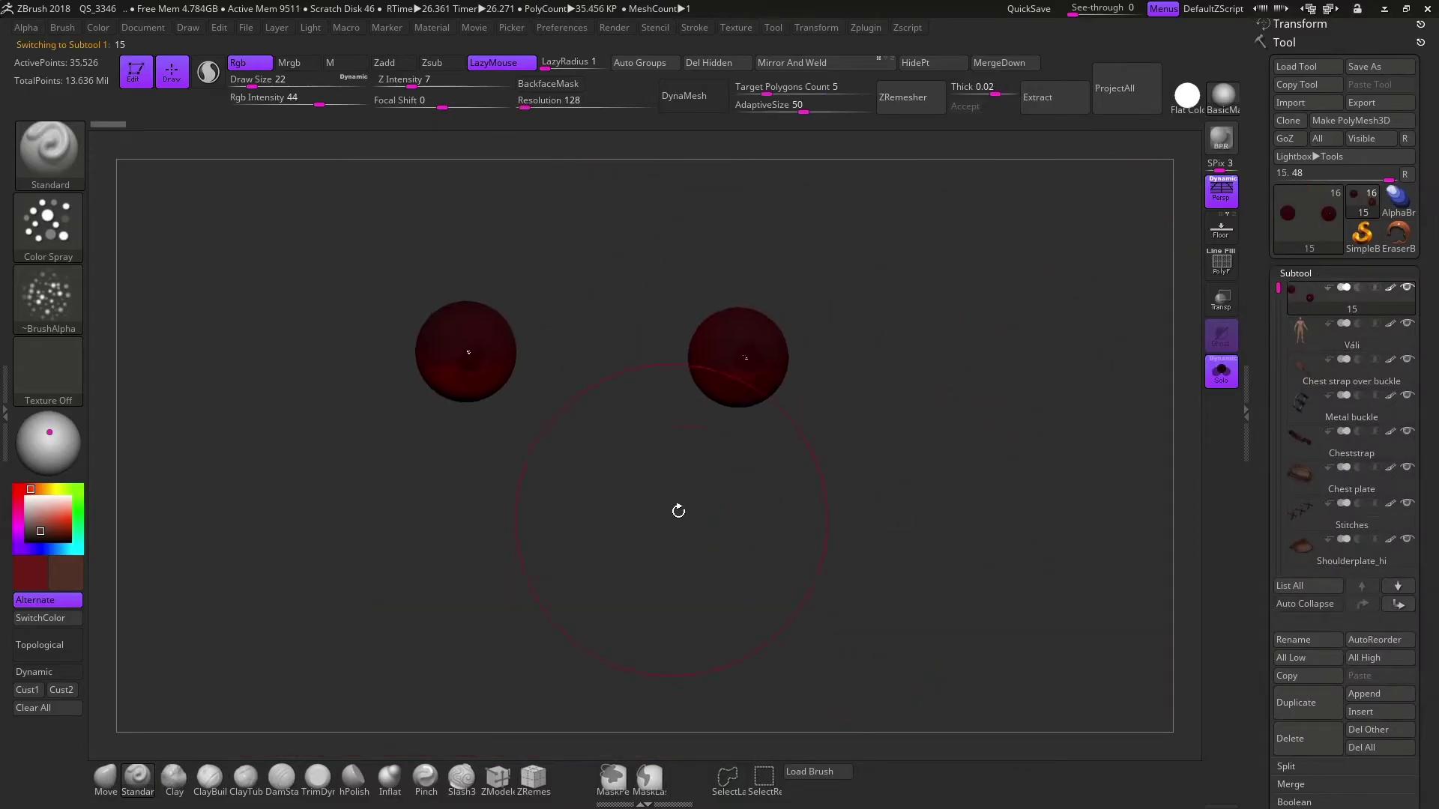
Solo the eye spheres and back, check the render passes, and select the body subtool
{"action": "key", "text": "bracketleft"}
{"action": "key", "text": "bracketleft"}
{"action": "key", "text": "bracketleft"}
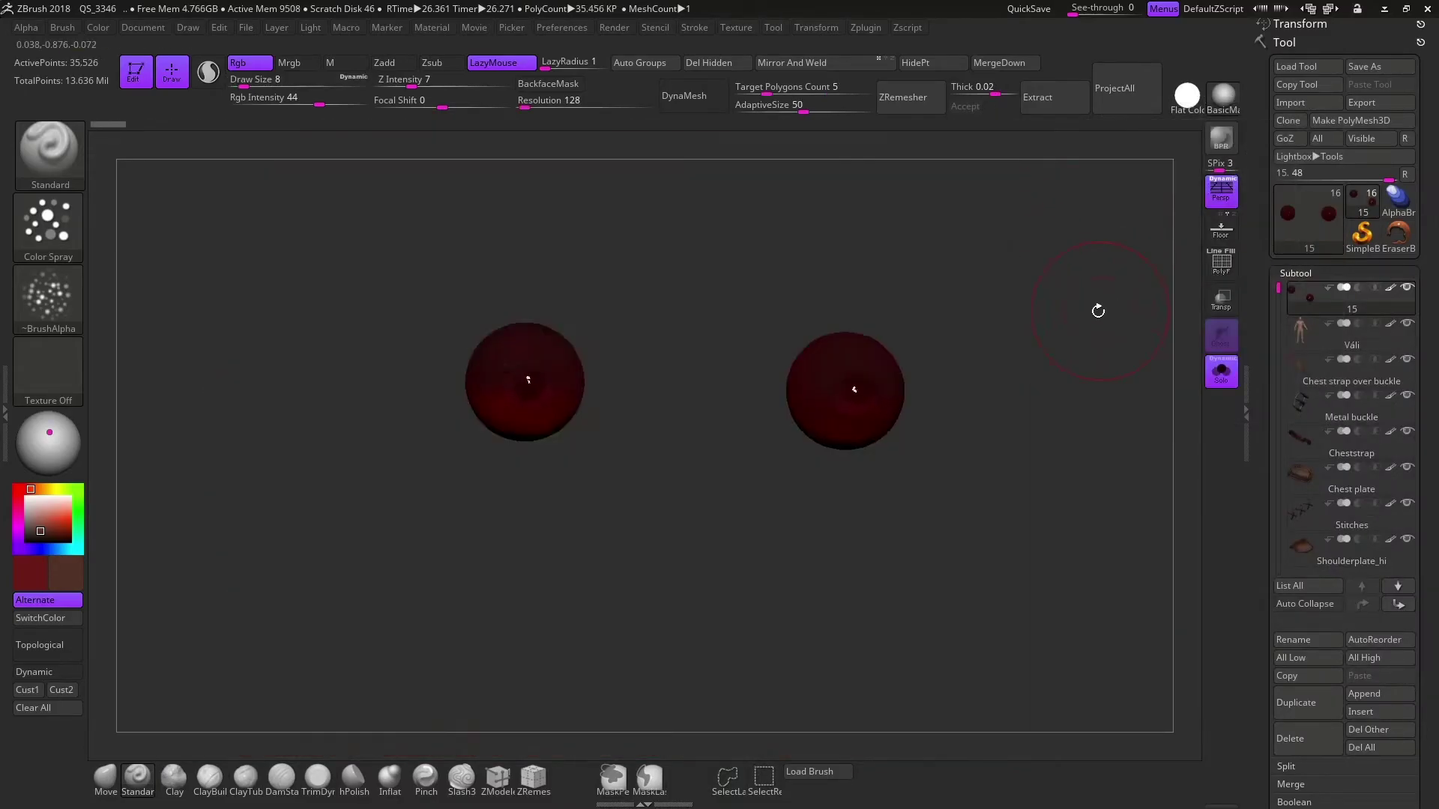
{"action": "key", "text": "bracketleft"}
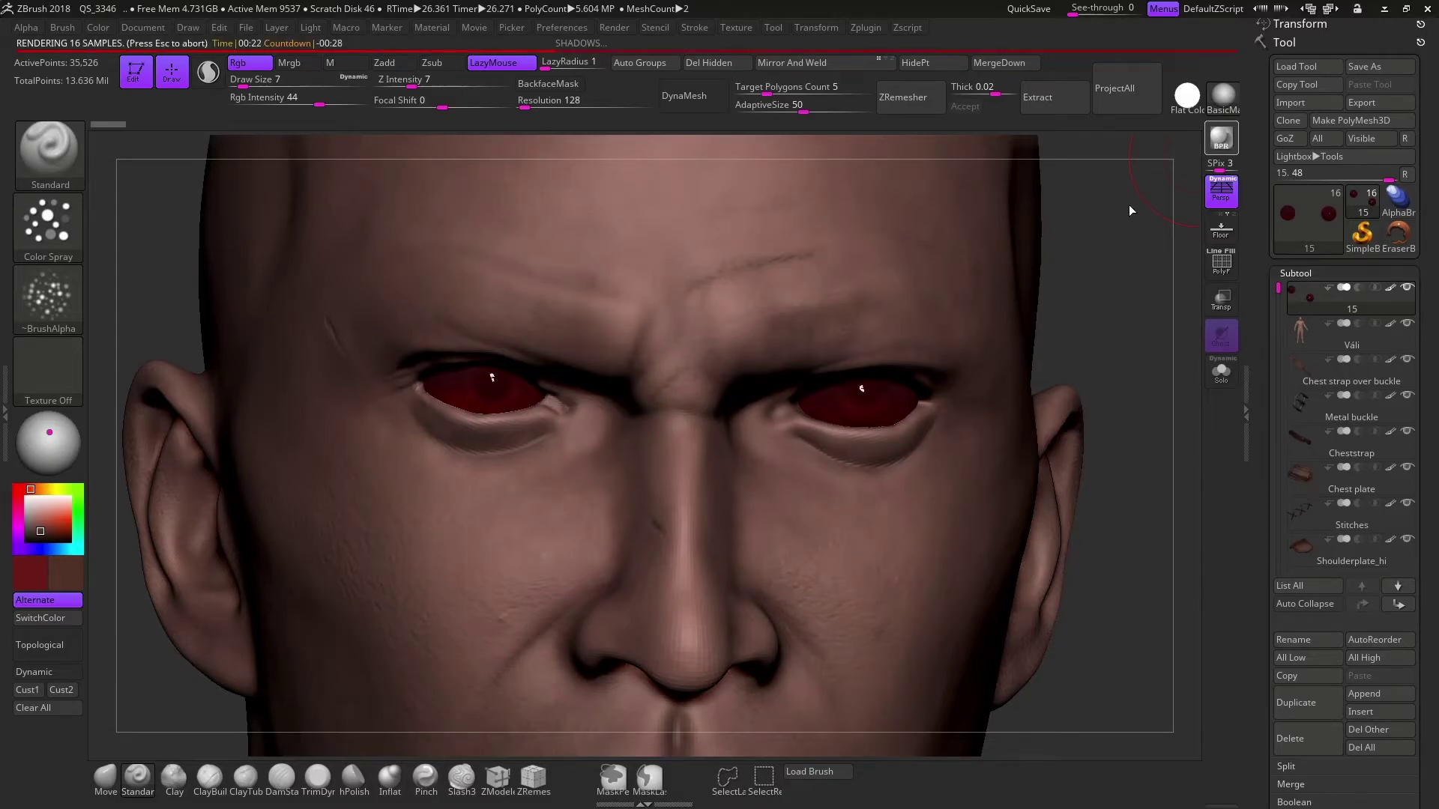
{"action": "left_click", "coordinate": [614, 27]}
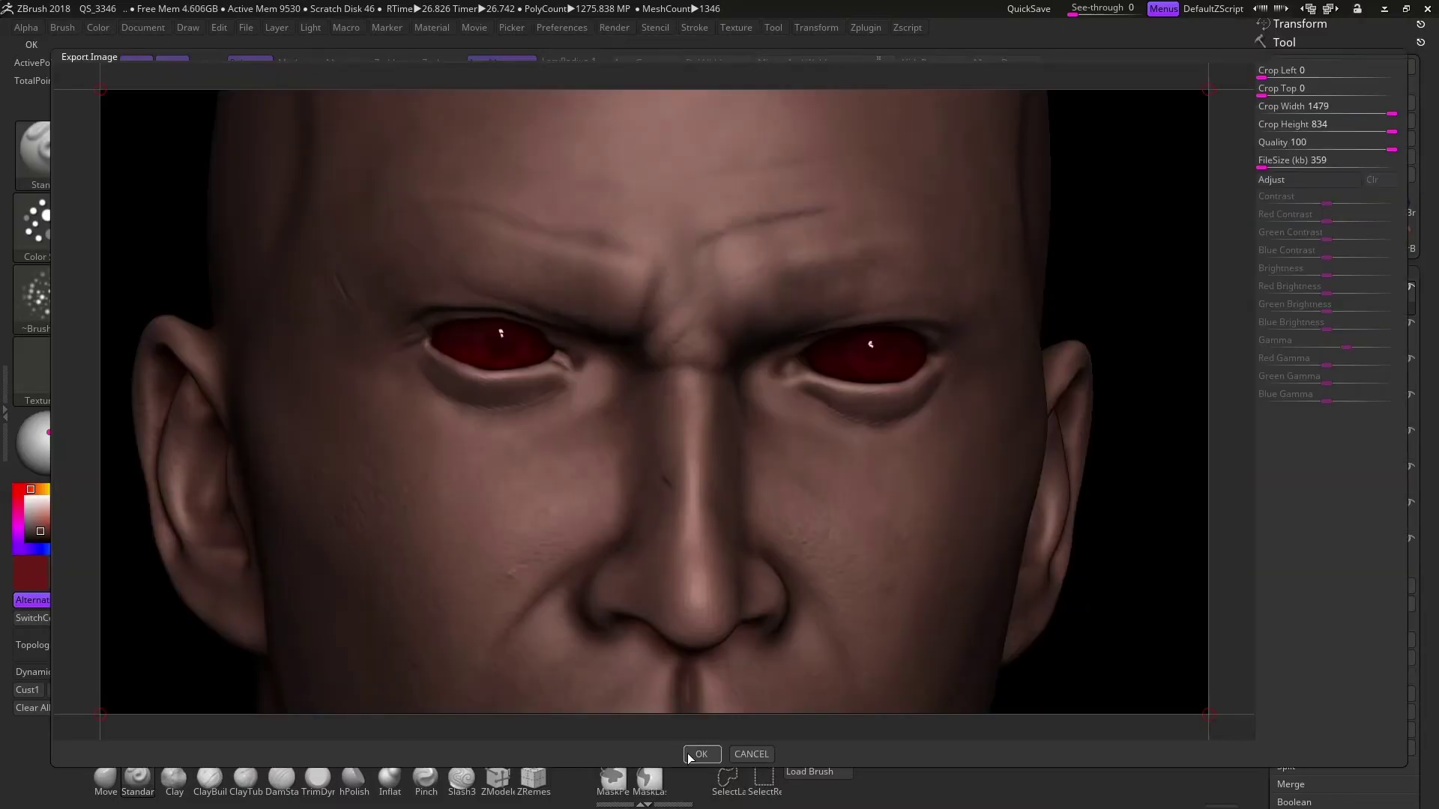
{"action": "mouse_move", "coordinate": [630, 343]}
{"action": "left_mouse_down"}
{"action": "mouse_move", "coordinate": [563, 525]}
{"action": "mouse_move", "coordinate": [1176, 552]}
{"action": "mouse_move", "coordinate": [690, 504]}
{"action": "mouse_move", "coordinate": [518, 554]}
{"action": "mouse_move", "coordinate": [678, 547]}
{"action": "left_mouse_up"}
{"action": "left_click", "coordinate": [674, 510], "text": "alt"}
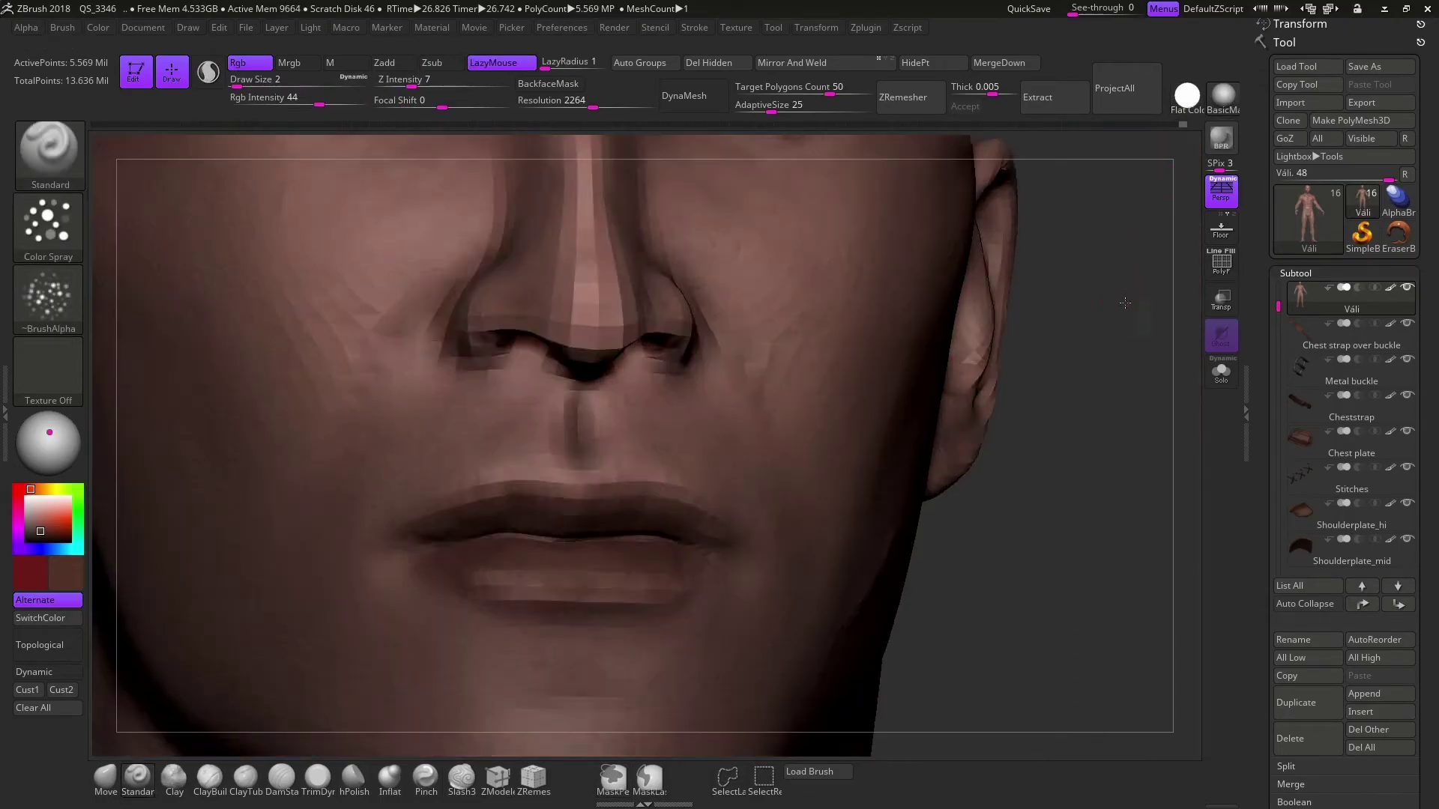
Frame the head and chest, apply MatCap Gray and adjust its Wax fresnel modifier
{"action": "key", "text": "shift"}
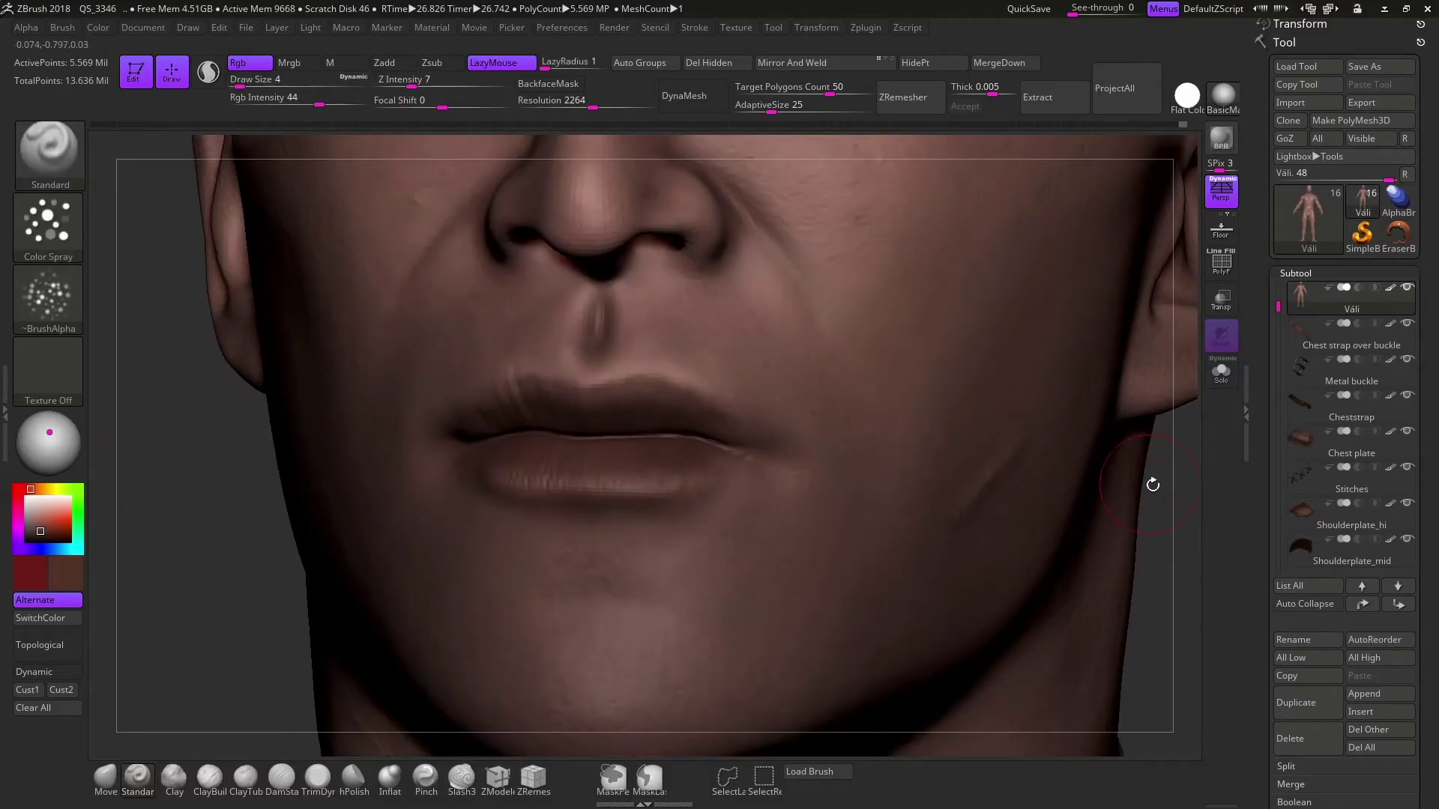
{"action": "mouse_move", "coordinate": [1152, 482]}
{"action": "right_mouse_down", "text": "ctrl"}
{"action": "mouse_move", "coordinate": [1185, 408]}
{"action": "mouse_move", "coordinate": [1175, 211]}
{"action": "mouse_move", "coordinate": [942, 431]}
{"action": "mouse_move", "coordinate": [931, 402]}
{"action": "mouse_move", "coordinate": [308, 530]}
{"action": "right_mouse_up", "text": "ctrl"}
{"action": "key", "text": "f"}
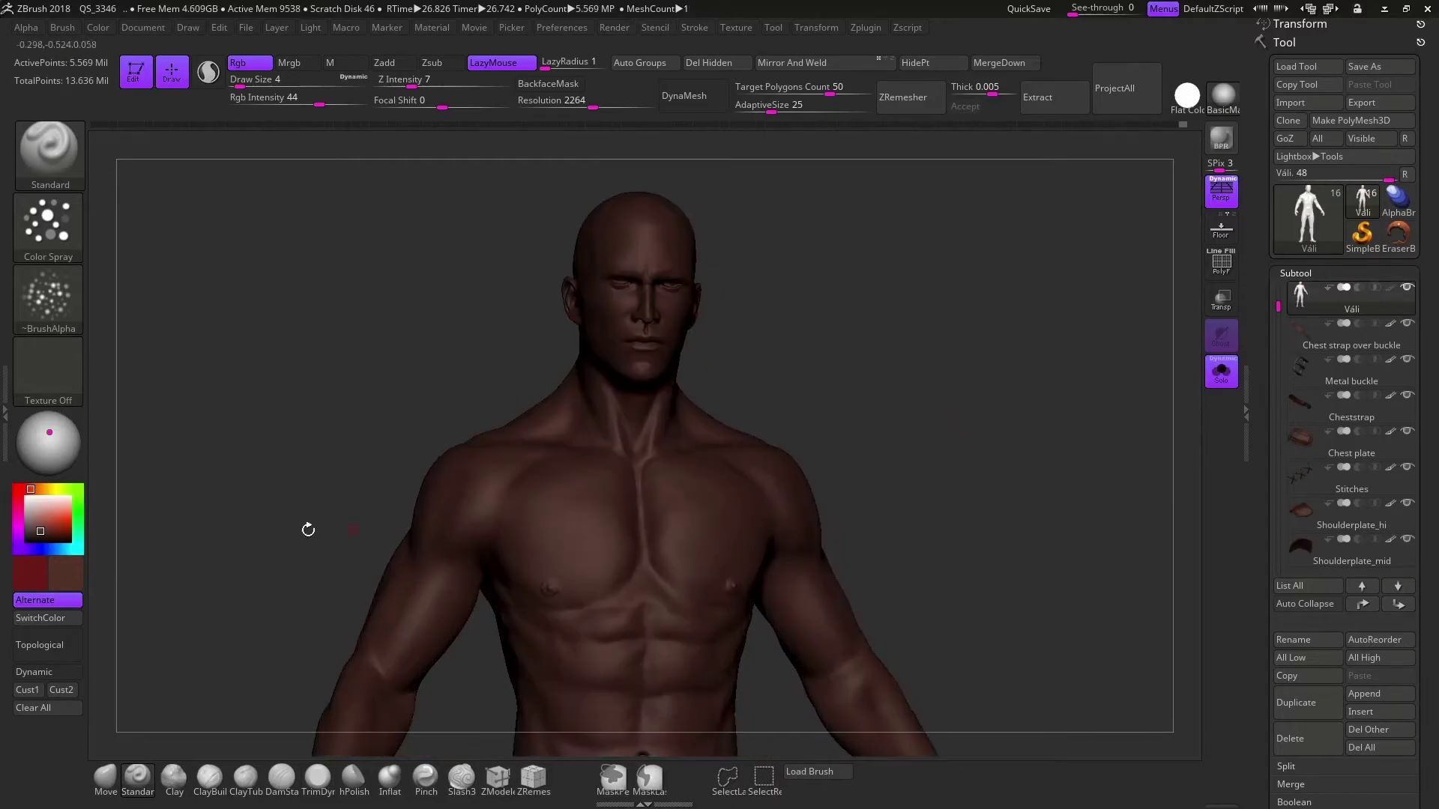
{"action": "key", "text": "v"}
{"action": "left_click", "coordinate": [1217, 97]}
{"action": "left_click", "coordinate": [410, 274]}
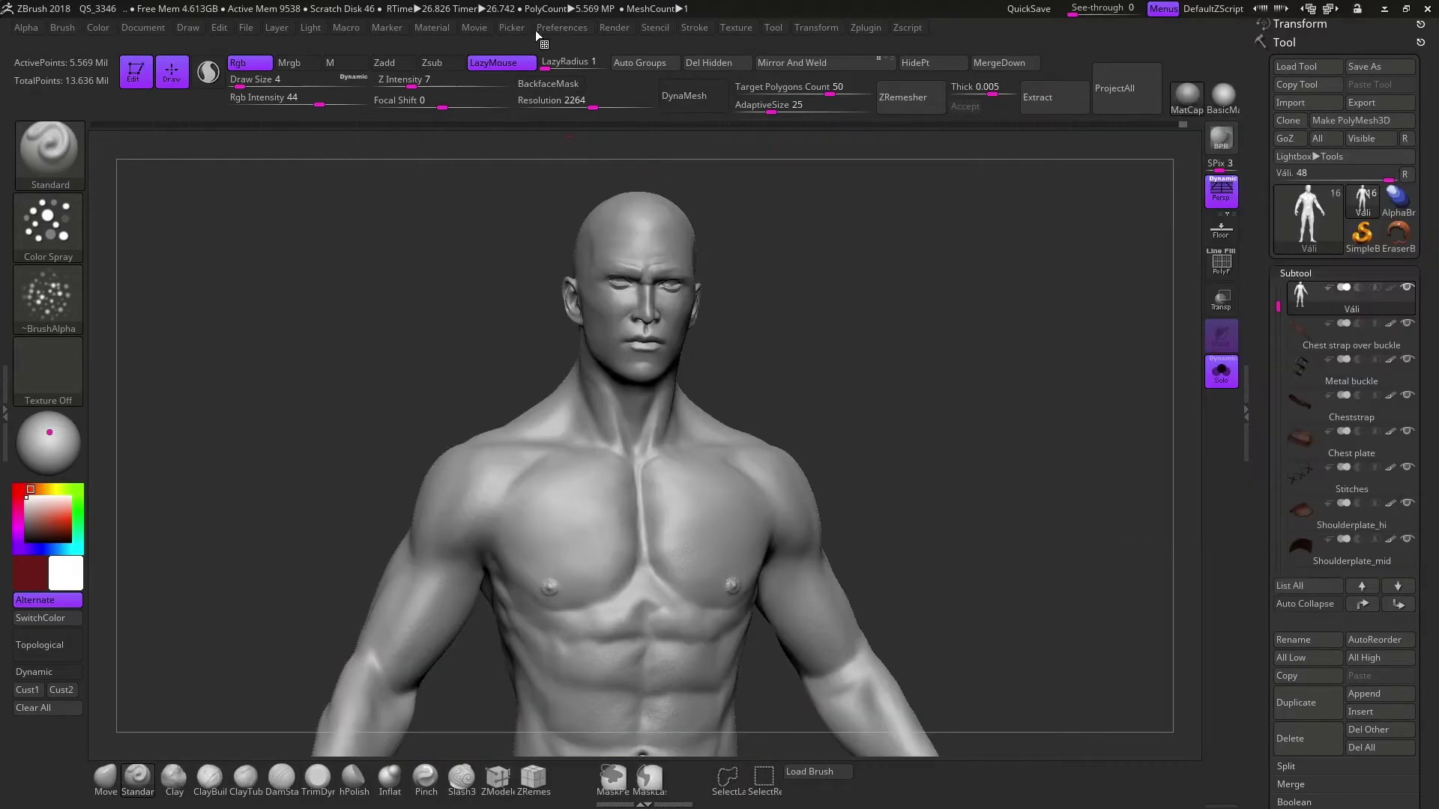
{"action": "left_click", "coordinate": [537, 36]}
{"action": "left_click", "coordinate": [432, 27]}
{"action": "left_click", "coordinate": [475, 295]}
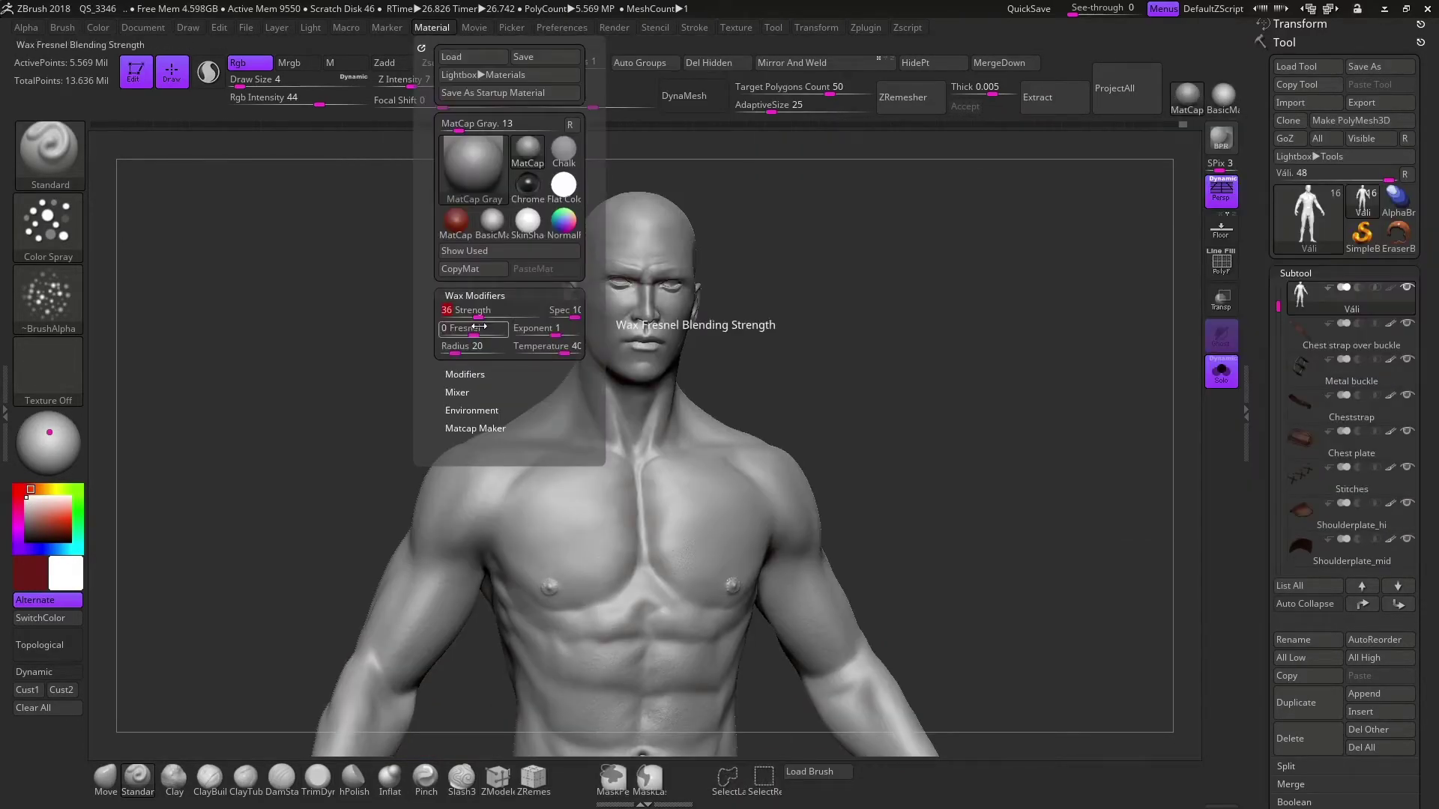
{"action": "left_click", "coordinate": [50, 422]}
Raise the light, turn the torso front-on, and BPR-render it for Shaded pass export
{"action": "left_click_drag", "start_coordinate": [824, 360], "coordinate": [870, 304]}
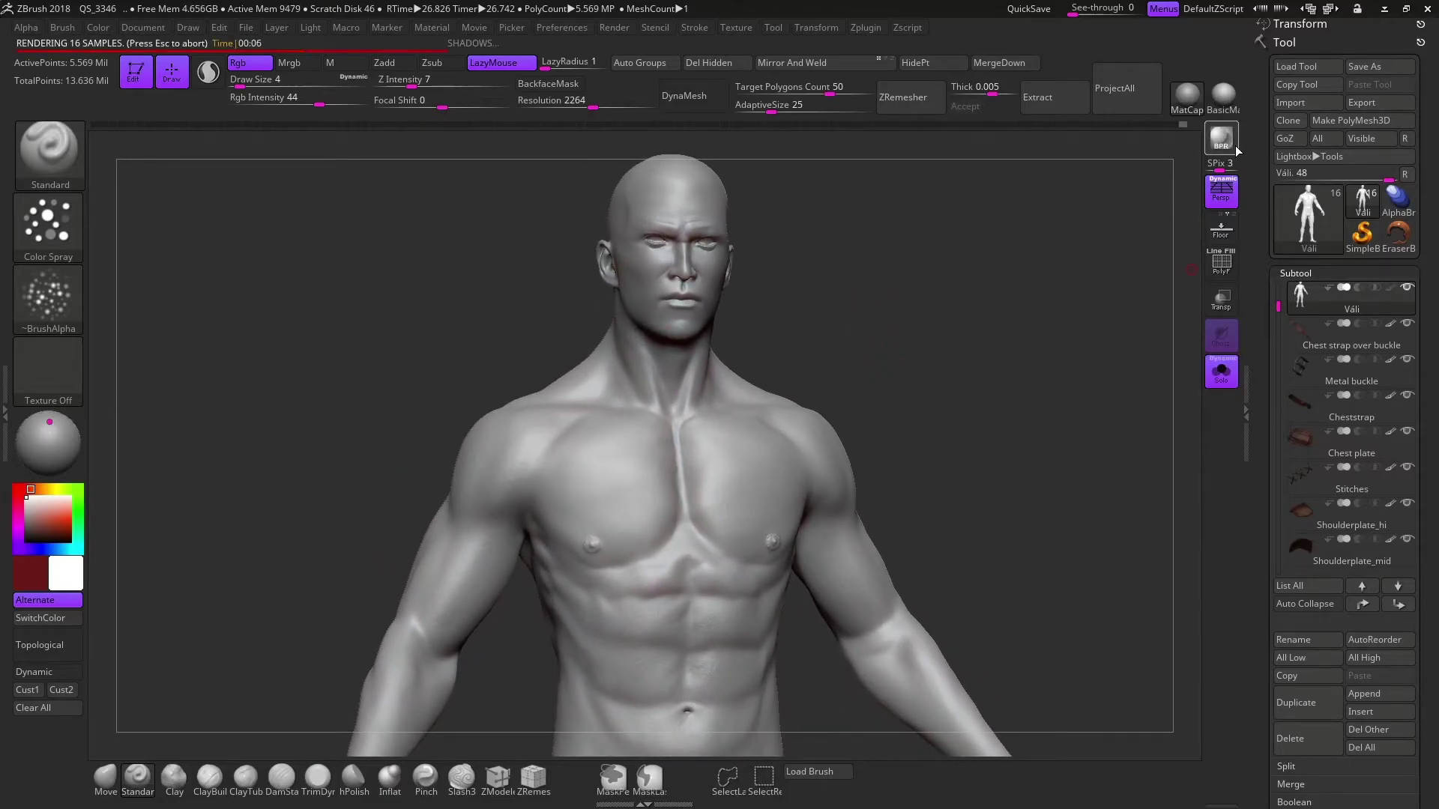
{"action": "left_click", "coordinate": [615, 27]}
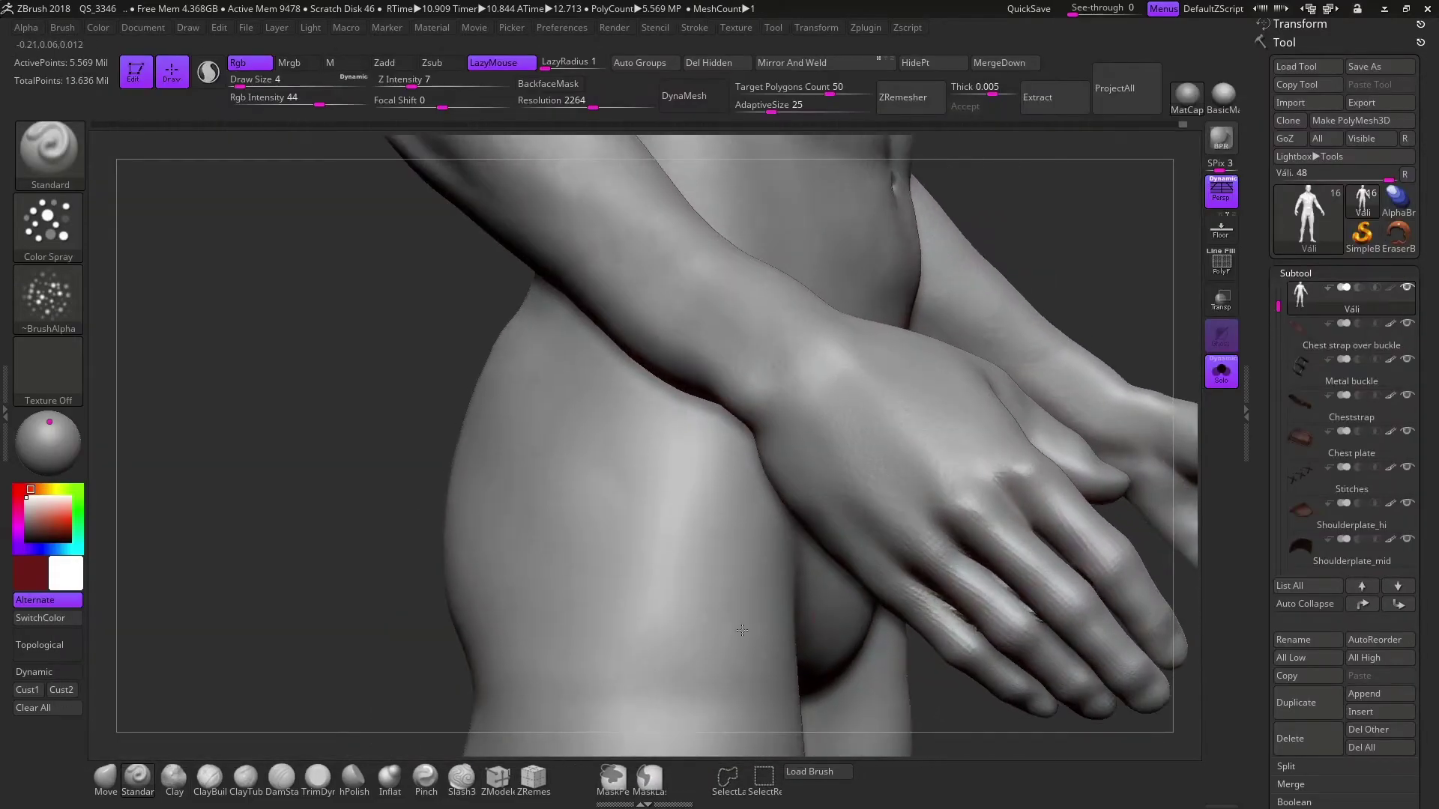
{"action": "mouse_move", "coordinate": [741, 630]}
{"action": "left_mouse_down"}
{"action": "mouse_move", "coordinate": [1036, 295]}
{"action": "mouse_move", "coordinate": [1064, 285]}
{"action": "left_mouse_up"}
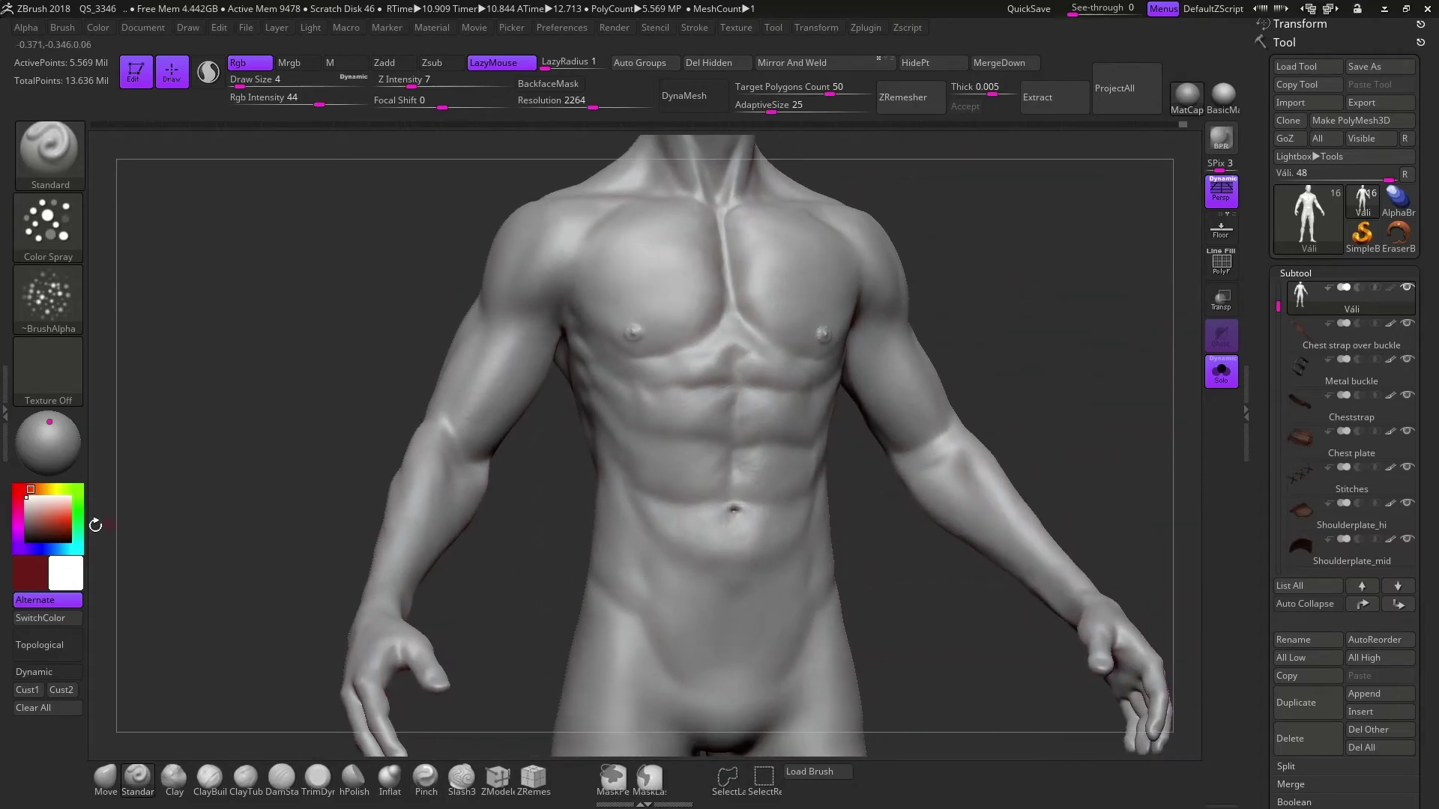
{"action": "key", "text": "shift+r"}
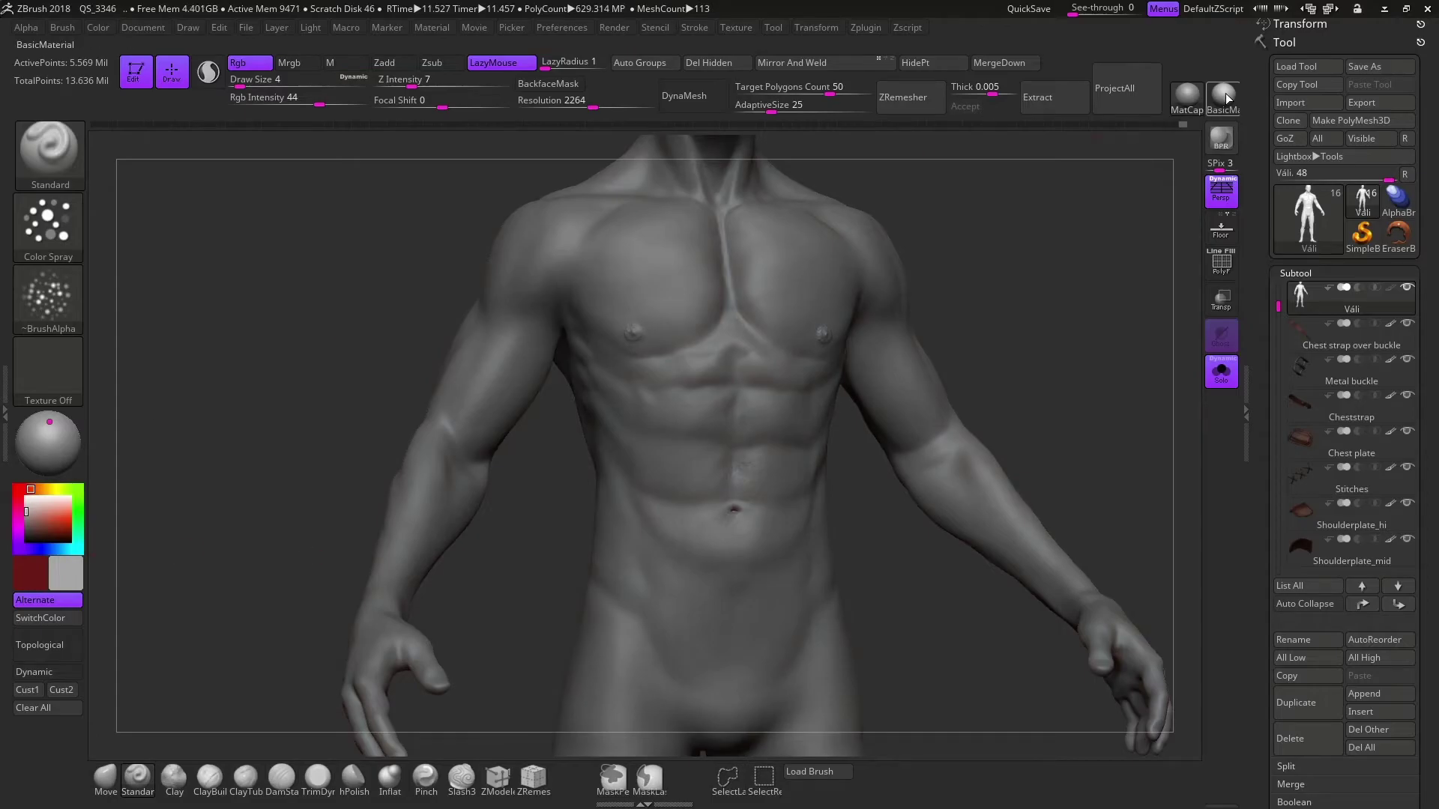
{"action": "left_click", "coordinate": [1181, 141]}
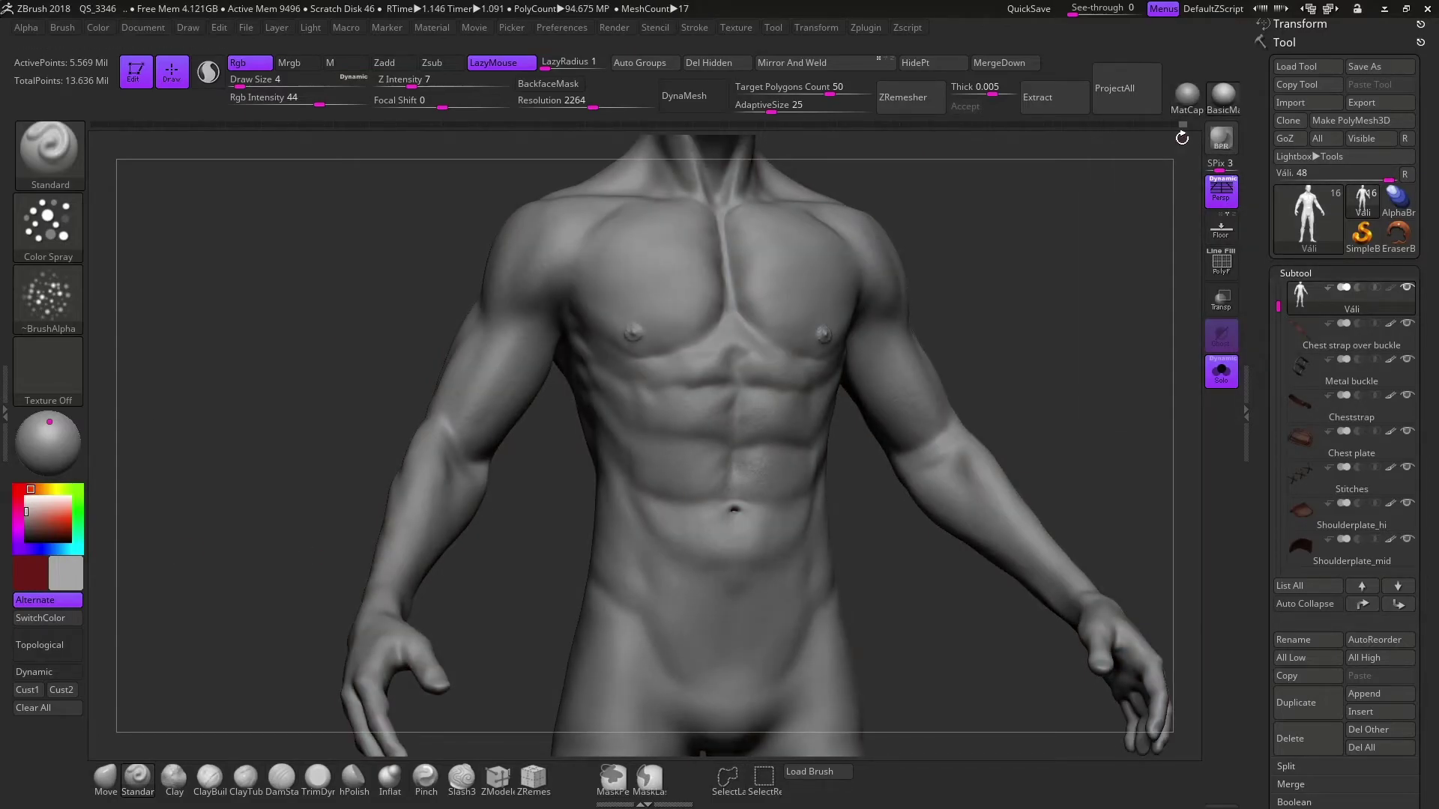
{"action": "left_click", "coordinate": [613, 27]}
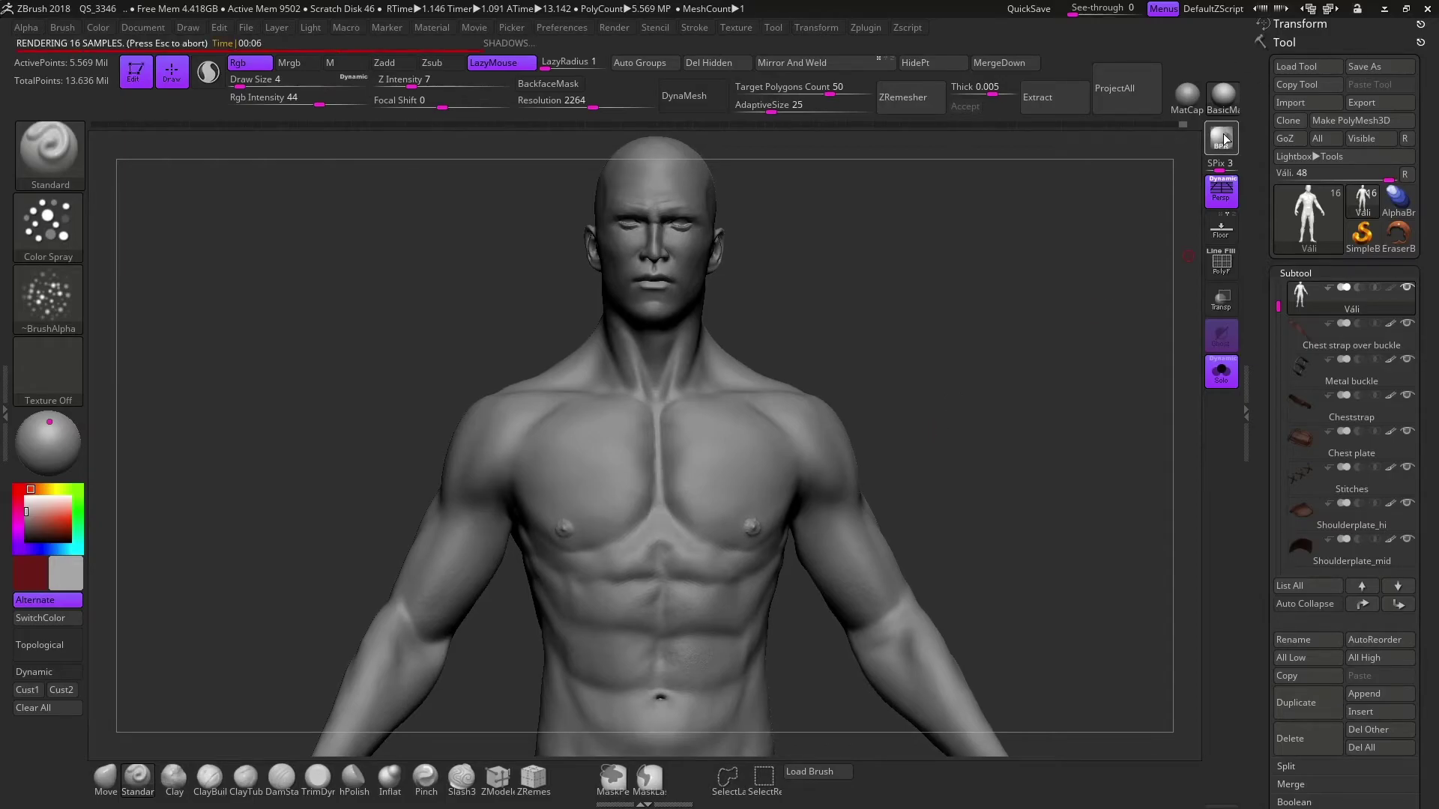
Switch the body to Flat Color material, BPR render it and export the Shaded pass
{"action": "left_click", "coordinate": [613, 27]}
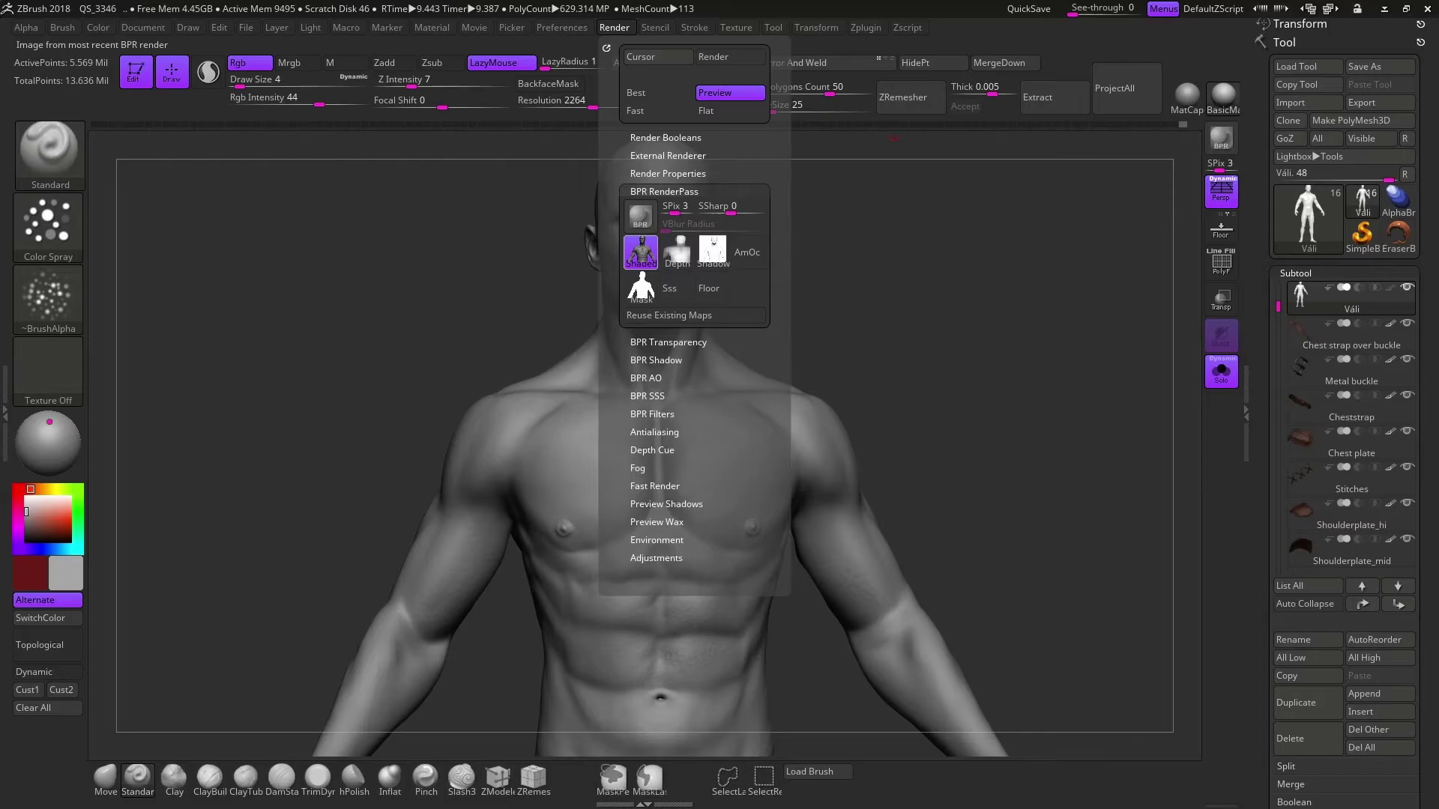
{"action": "left_click", "coordinate": [641, 251]}
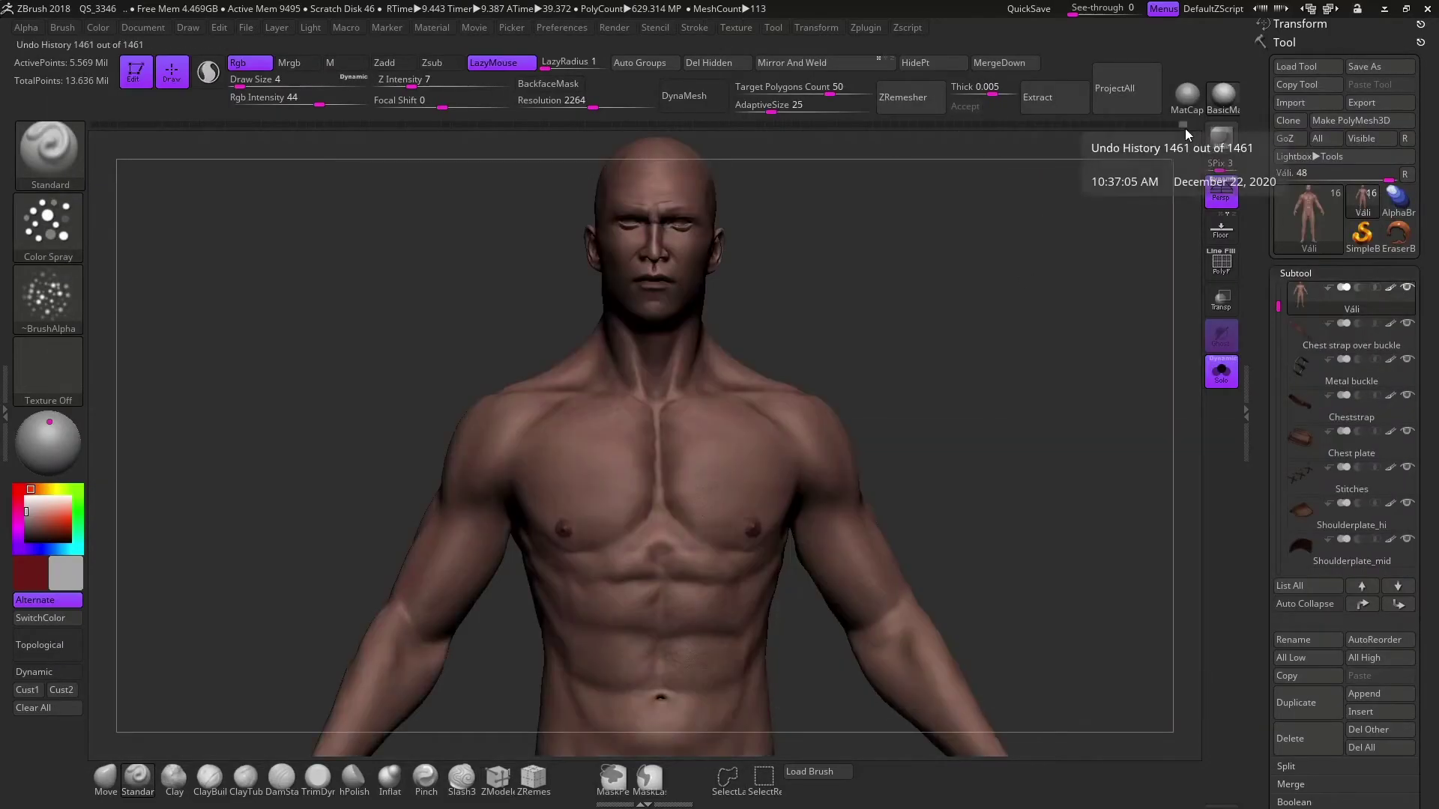
{"action": "left_click", "coordinate": [1185, 96]}
{"action": "left_click", "coordinate": [375, 157]}
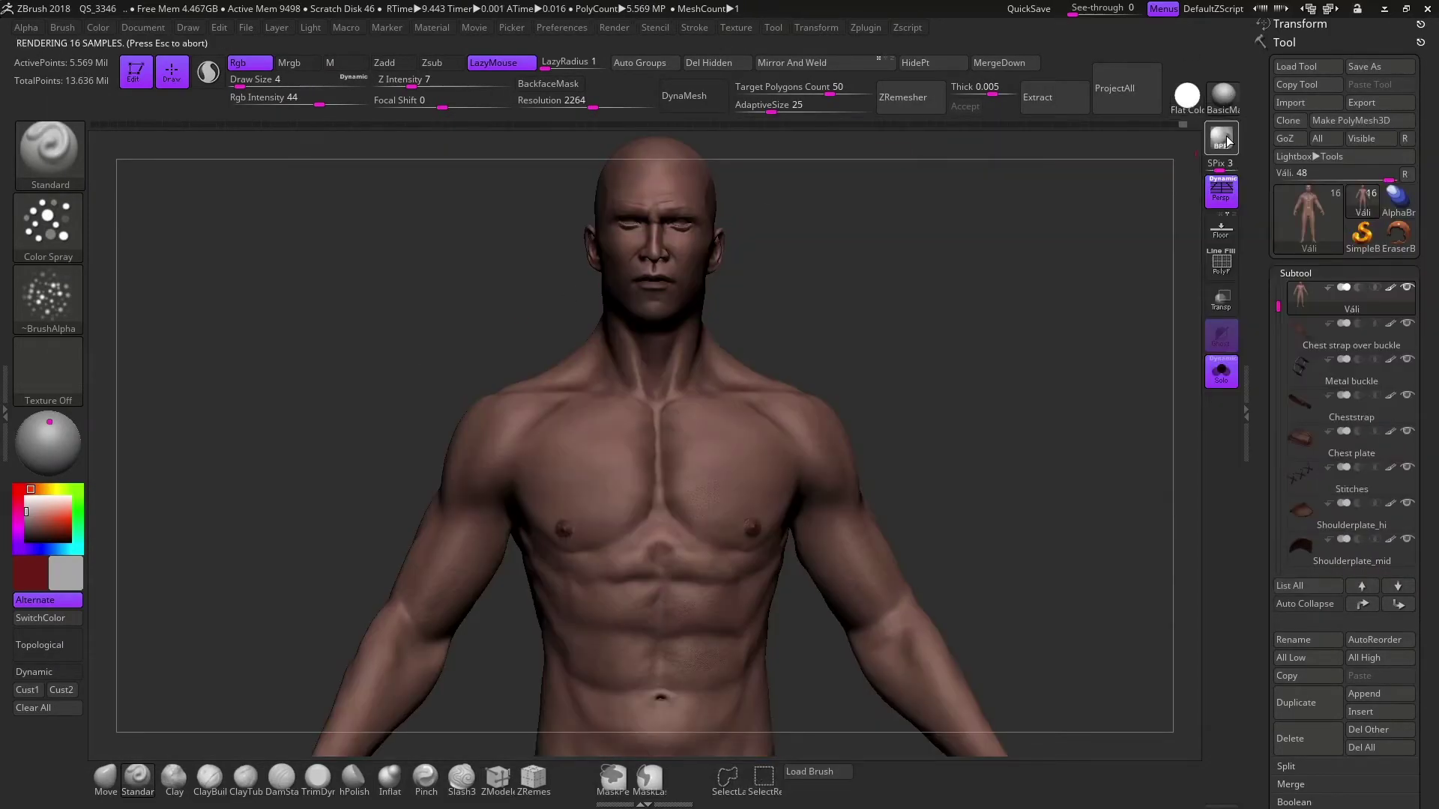
{"action": "left_click", "coordinate": [613, 27]}
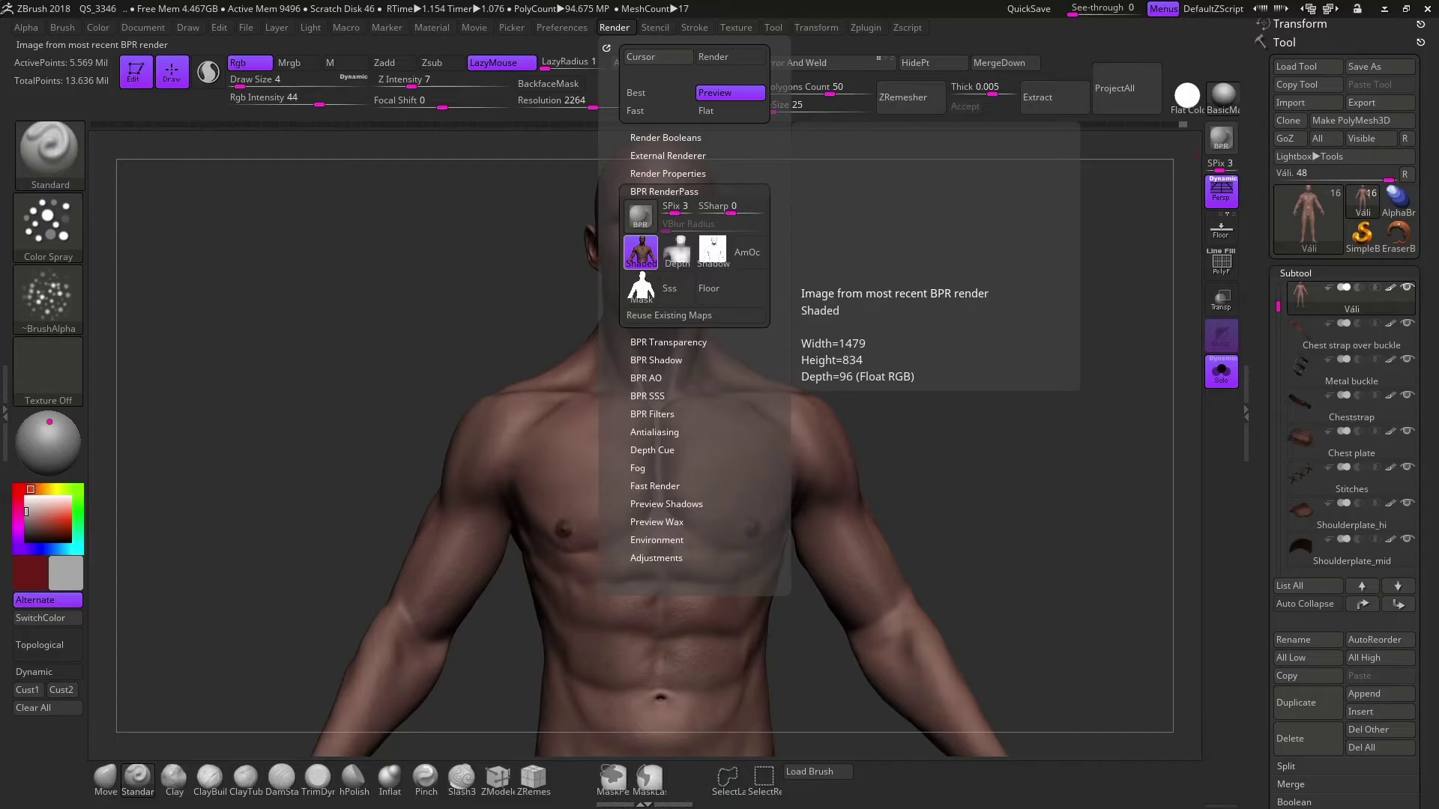
{"action": "left_click", "coordinate": [578, 363]}
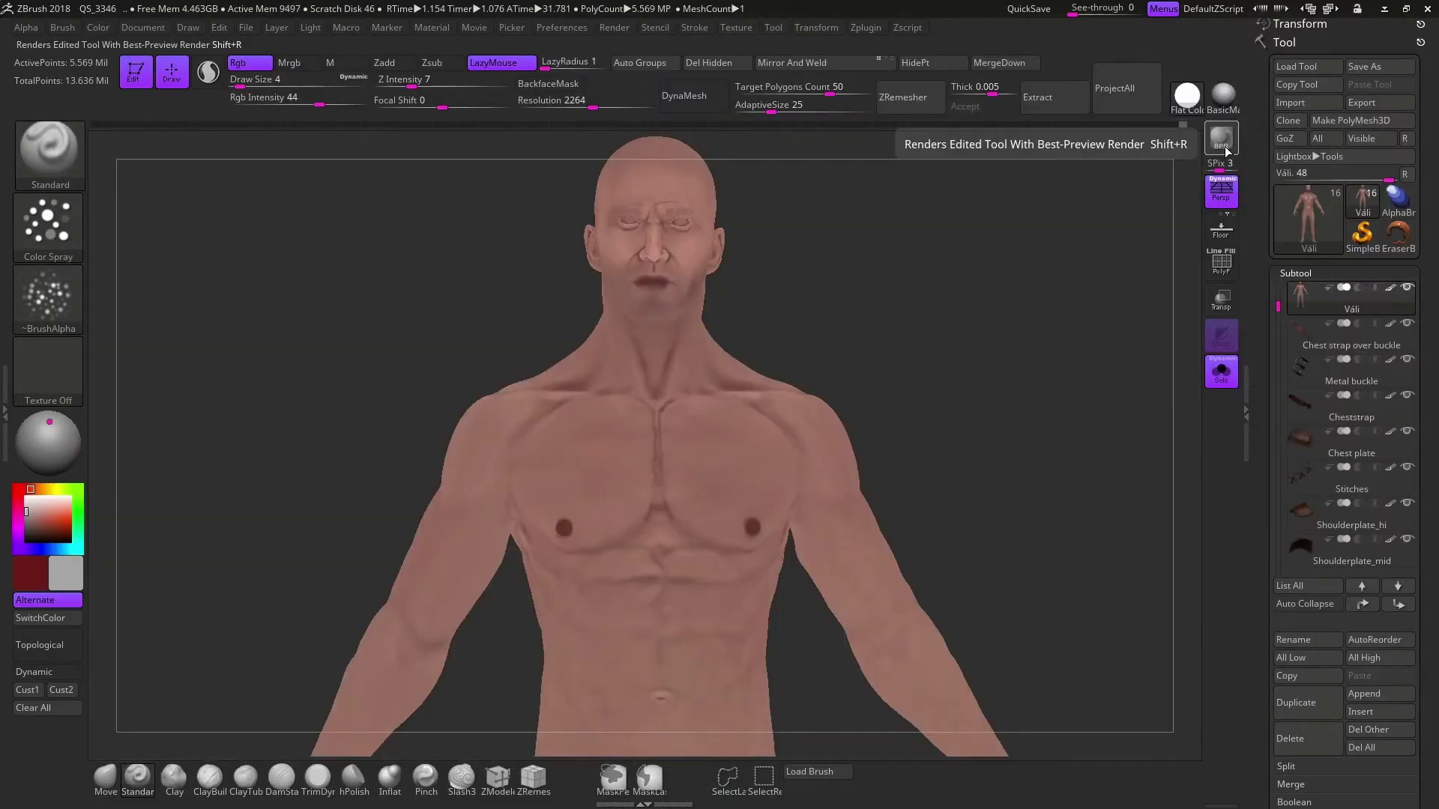
{"action": "left_click", "coordinate": [614, 27]}
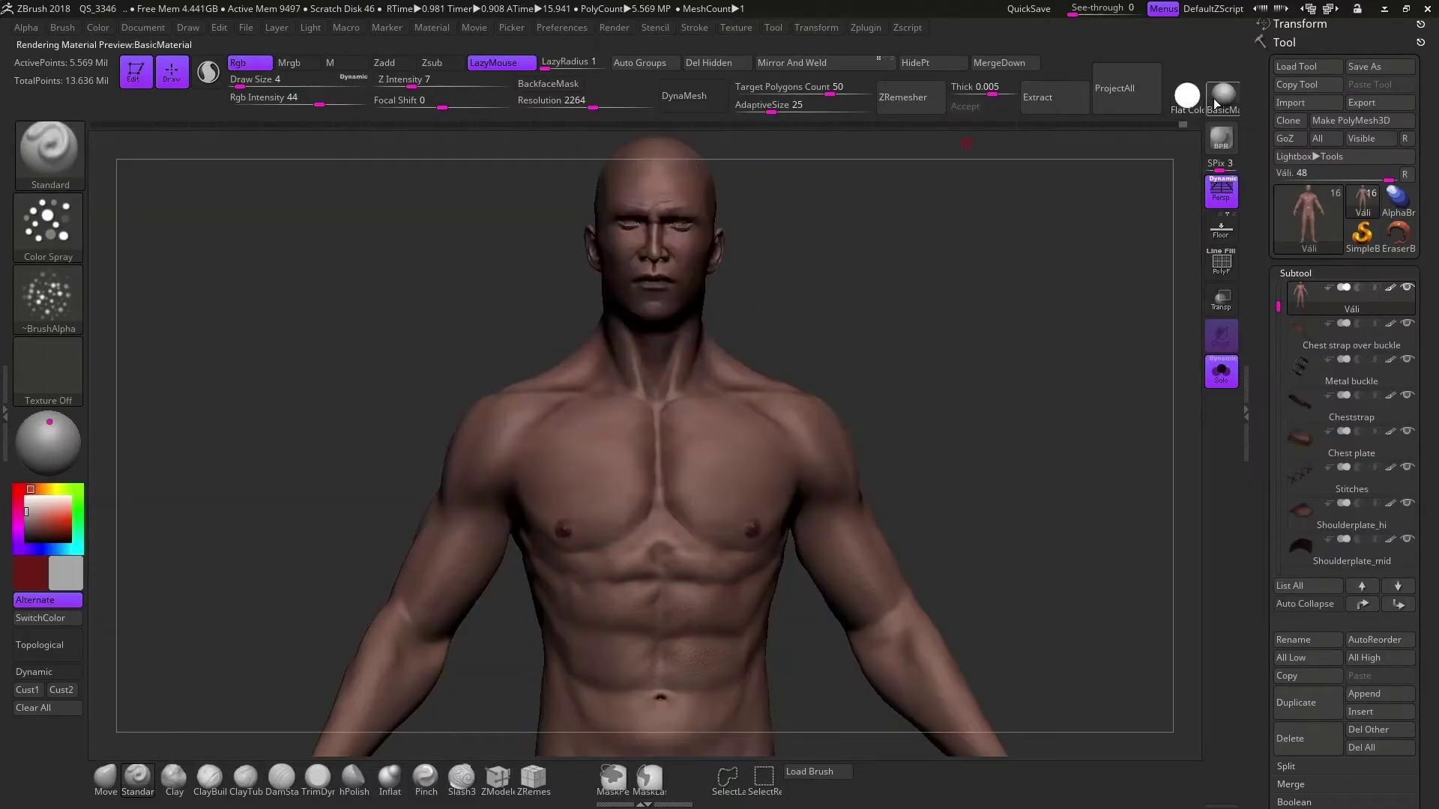
{"action": "left_click", "coordinate": [1214, 96]}
{"action": "mouse_move", "coordinate": [950, 427]}
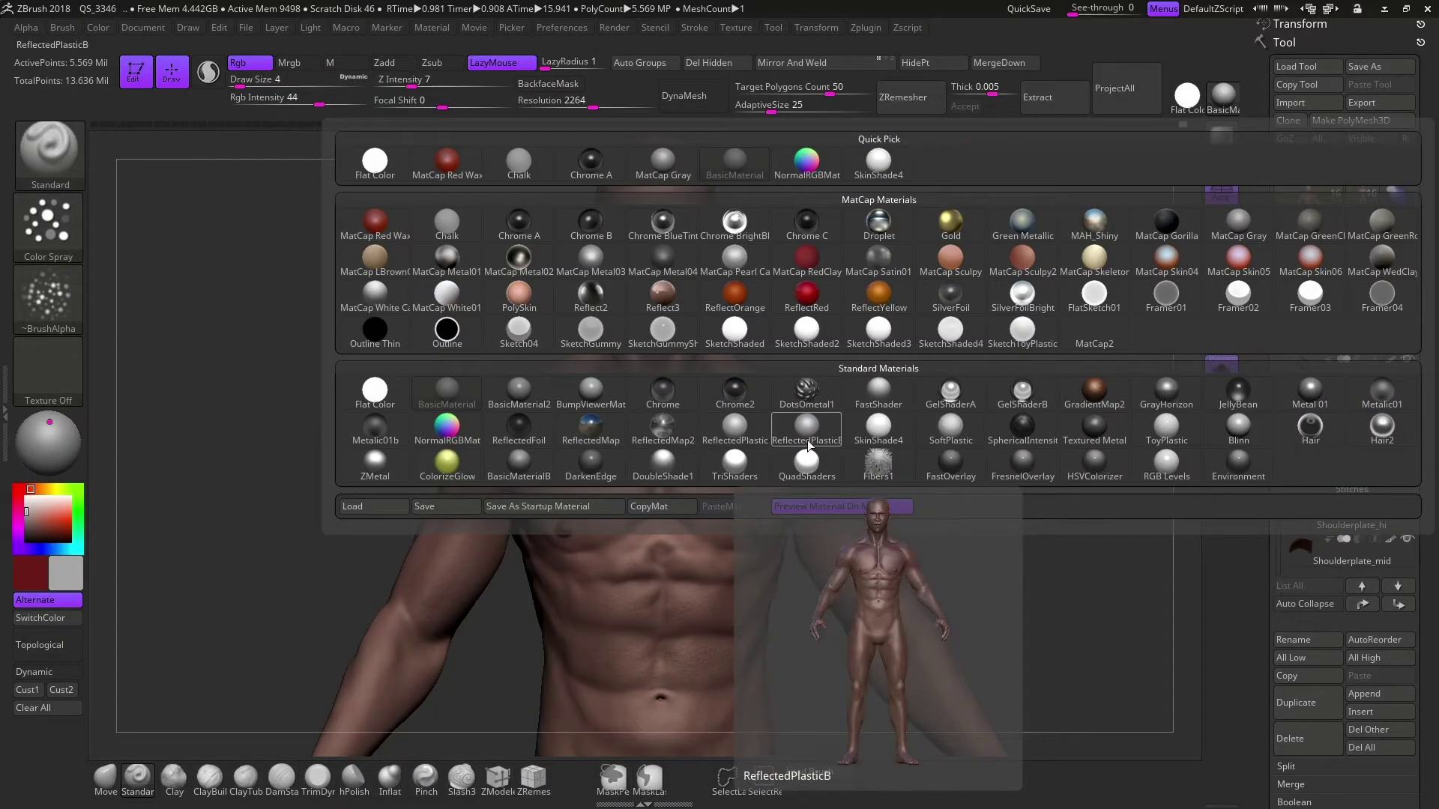
Apply NormalRGBMat to the body, BPR render it and export its Shaded pass
{"action": "left_click", "coordinate": [447, 427]}
{"action": "left_click", "coordinate": [432, 27]}
{"action": "left_click", "coordinate": [463, 374]}
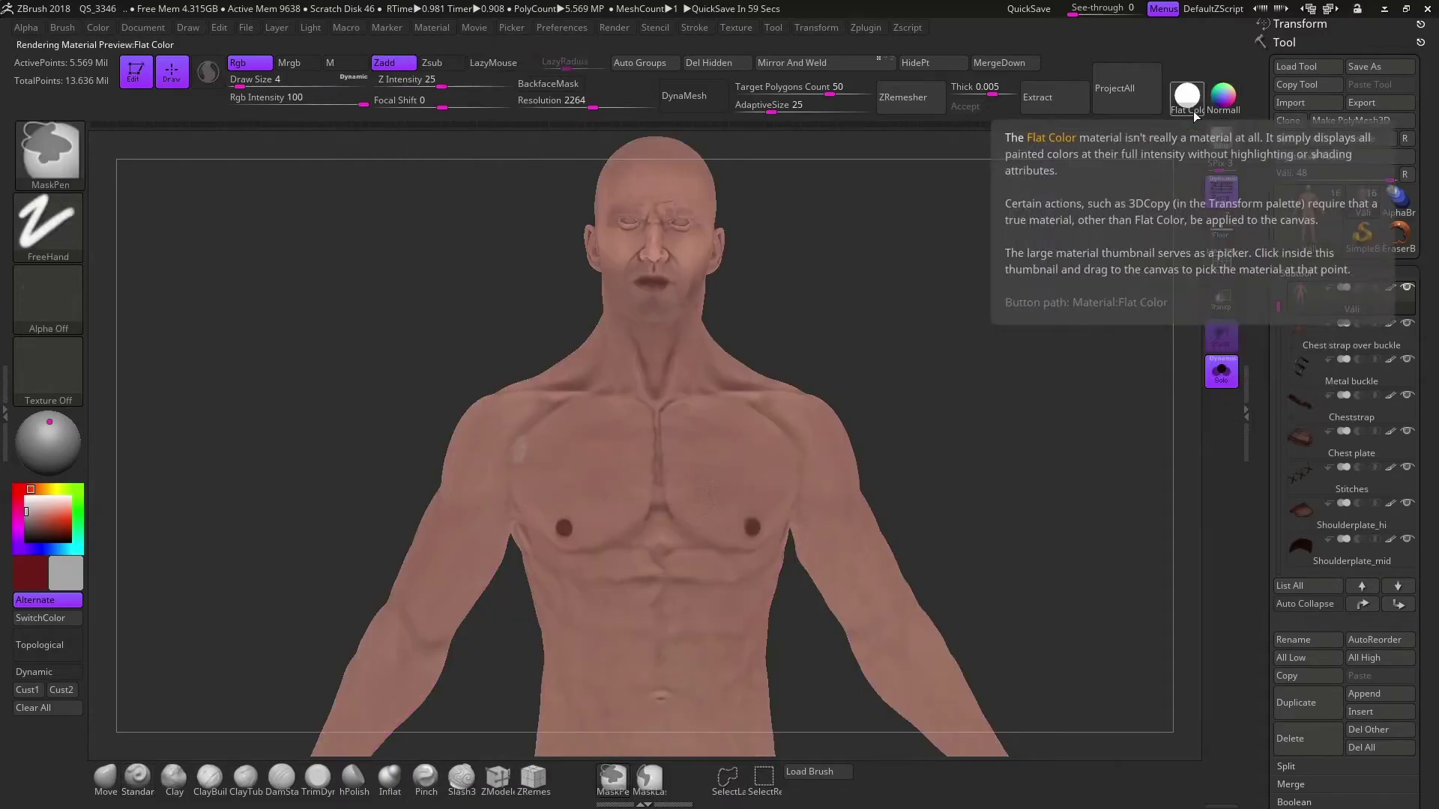
{"action": "left_click", "coordinate": [432, 27]}
{"action": "left_click", "coordinate": [454, 368]}
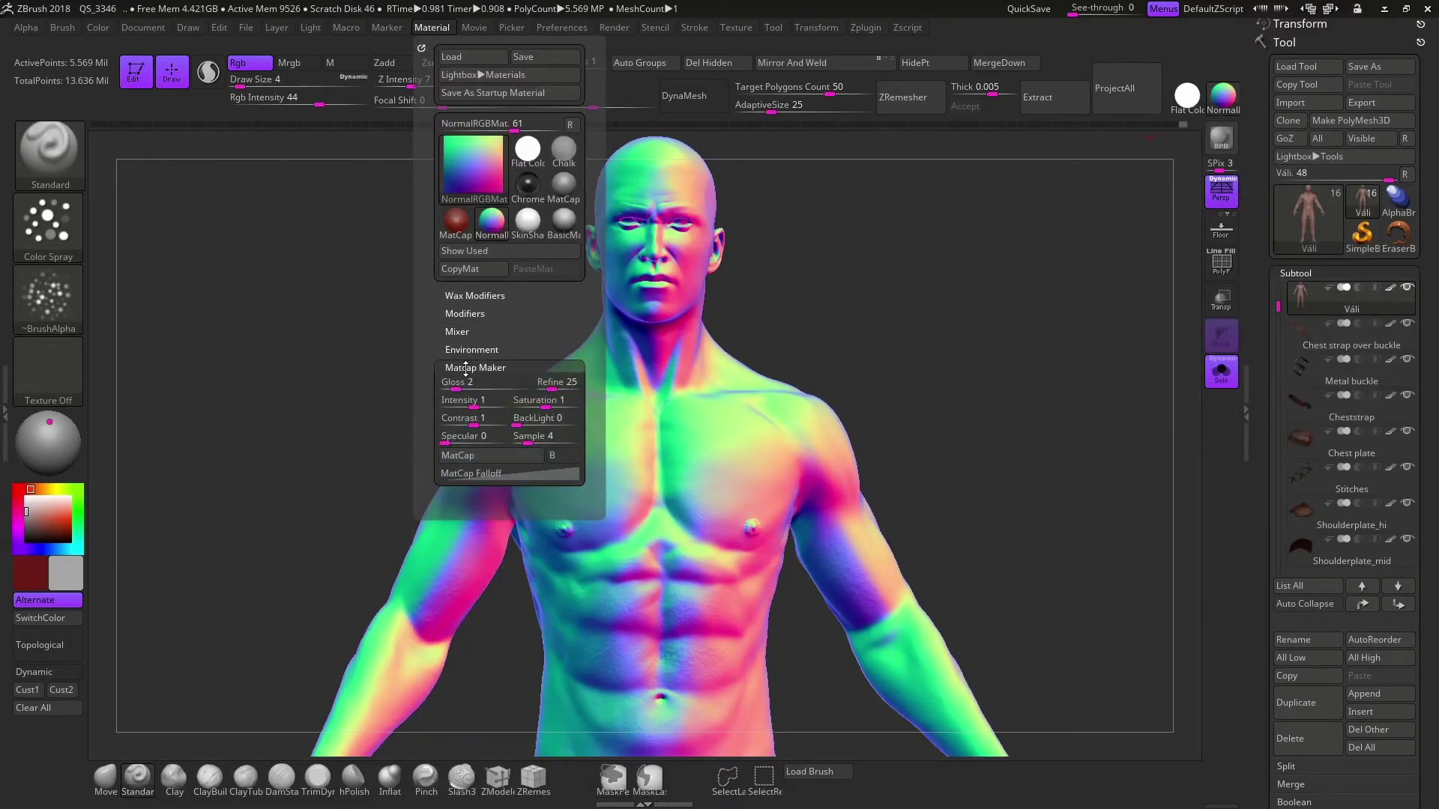
{"action": "left_click", "coordinate": [613, 28]}
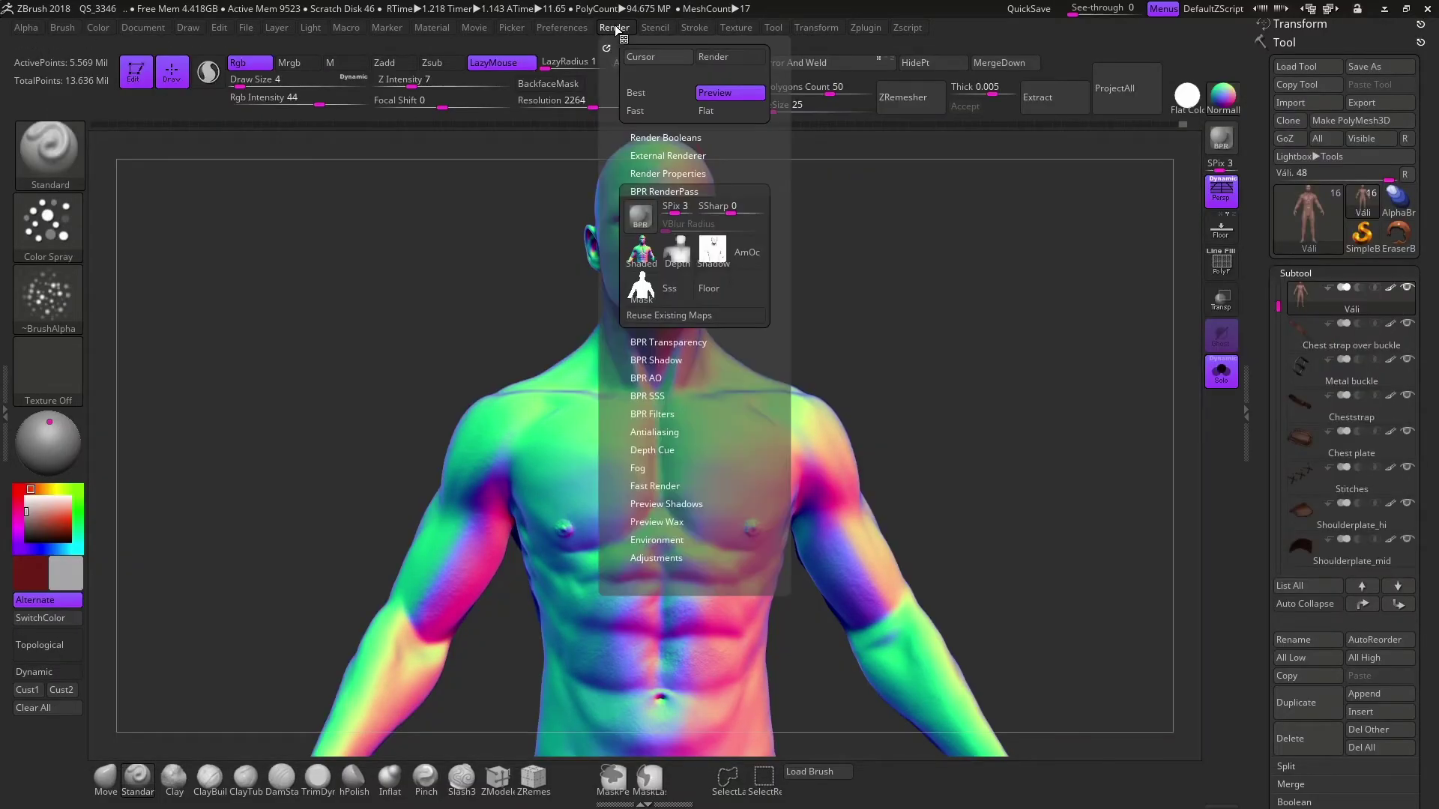
{"action": "left_click", "coordinate": [667, 173]}
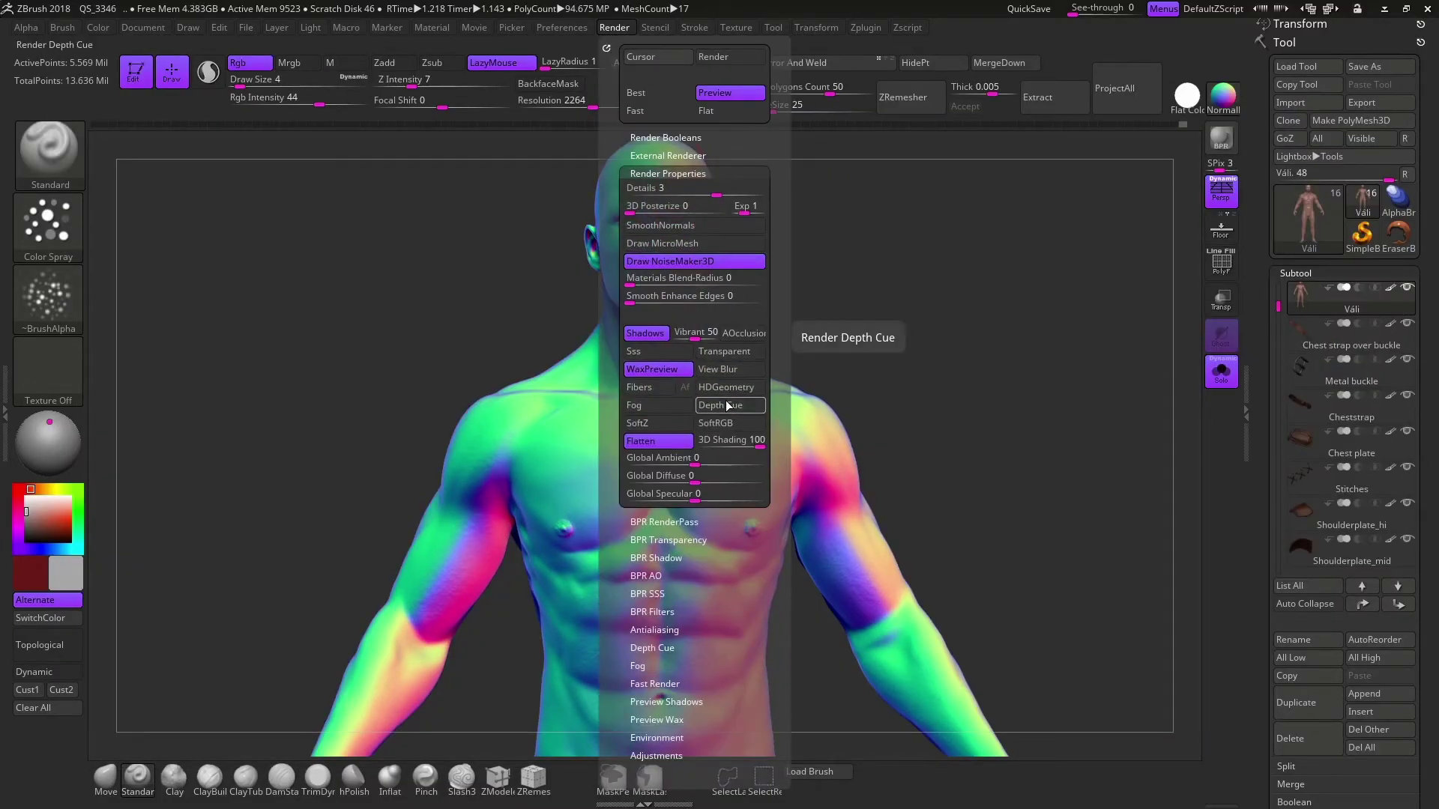
Enable ambient occlusion and subsurface scattering, then run a new BPR render
{"action": "left_click", "coordinate": [745, 333]}
{"action": "left_click", "coordinate": [652, 352]}
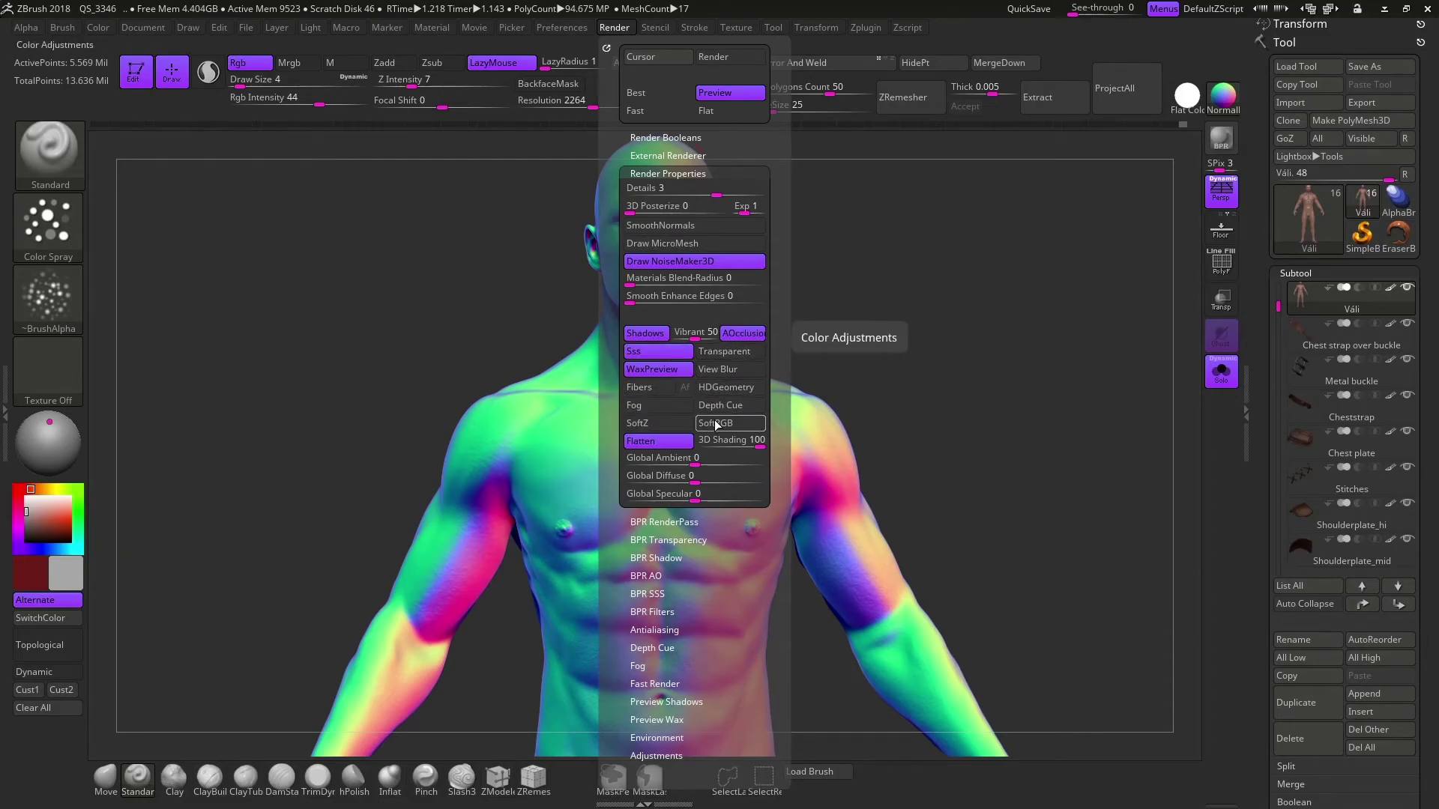
{"action": "left_click", "coordinate": [1219, 140]}
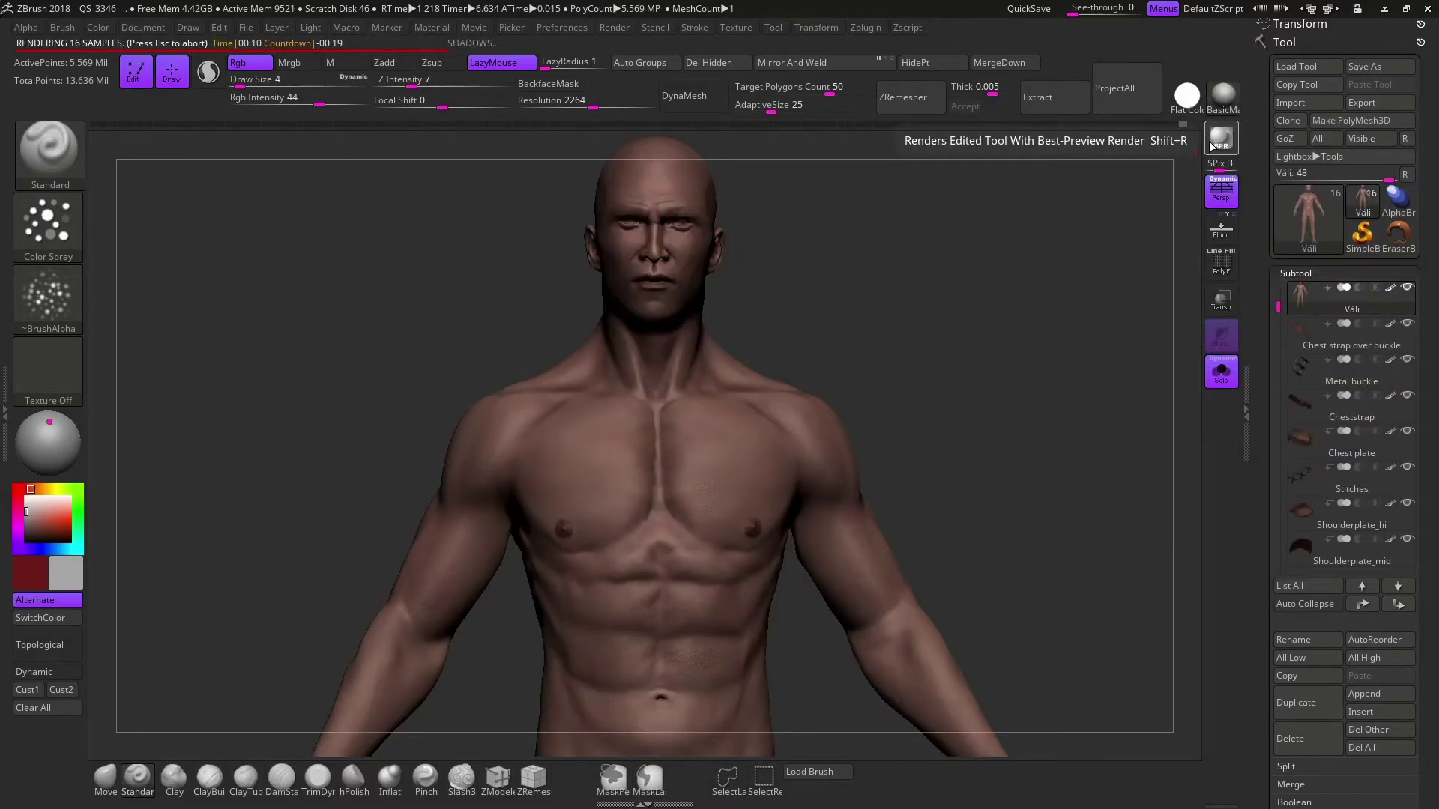
{"action": "left_click", "coordinate": [613, 27]}
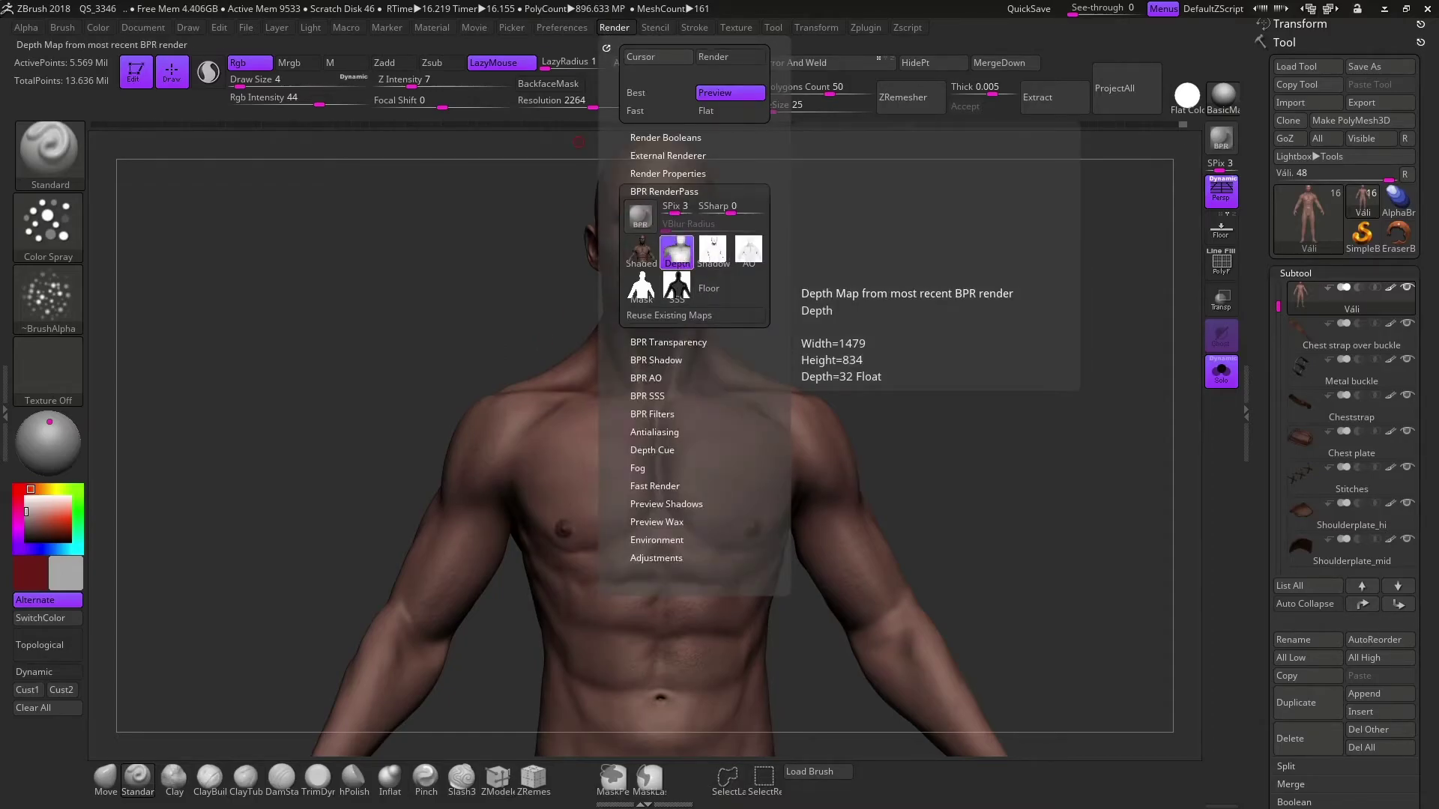
{"action": "left_click", "coordinate": [648, 414]}
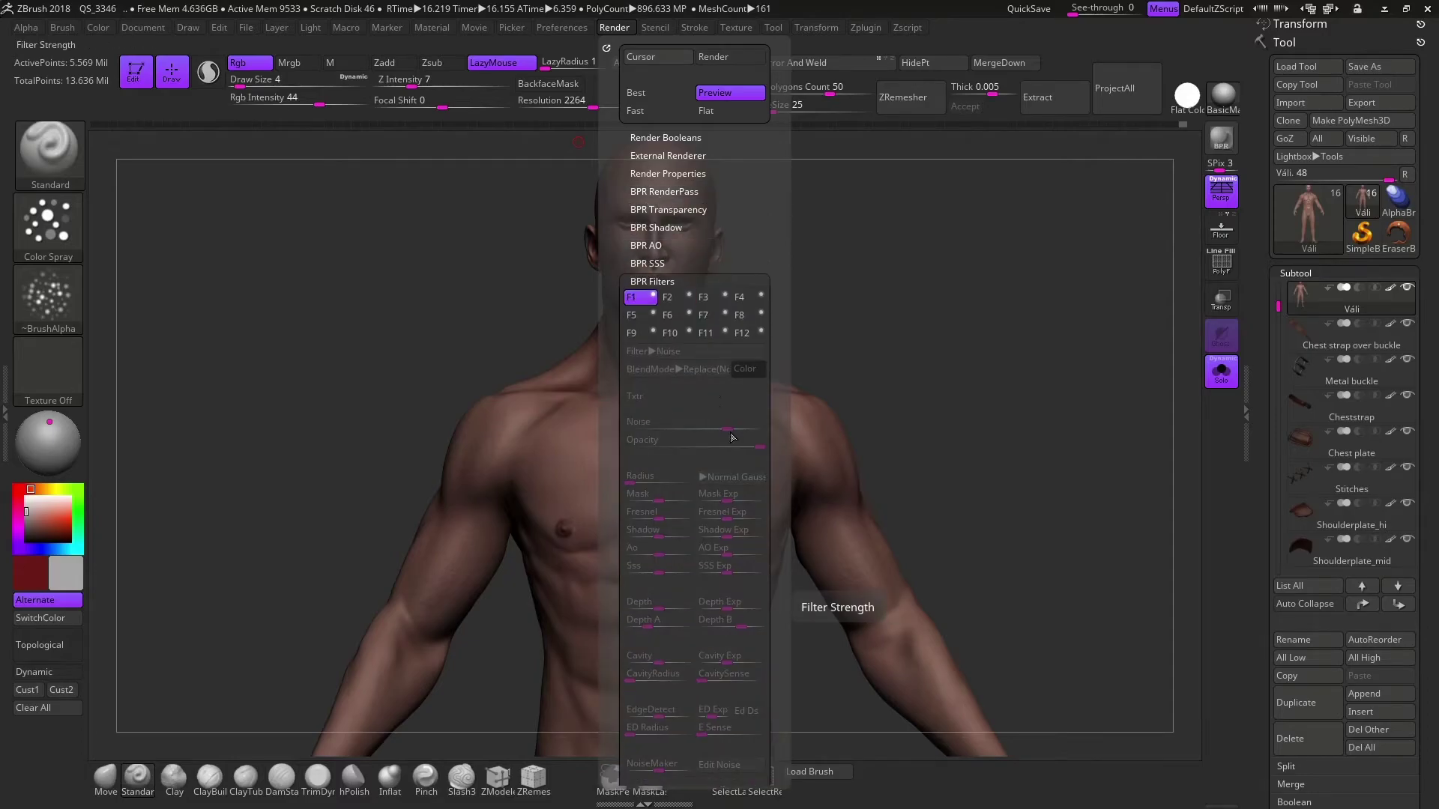
Browse the LightBox texture, noise and material libraries, then re-render and view the BPR filter slots
{"action": "key", "text": "comma"}
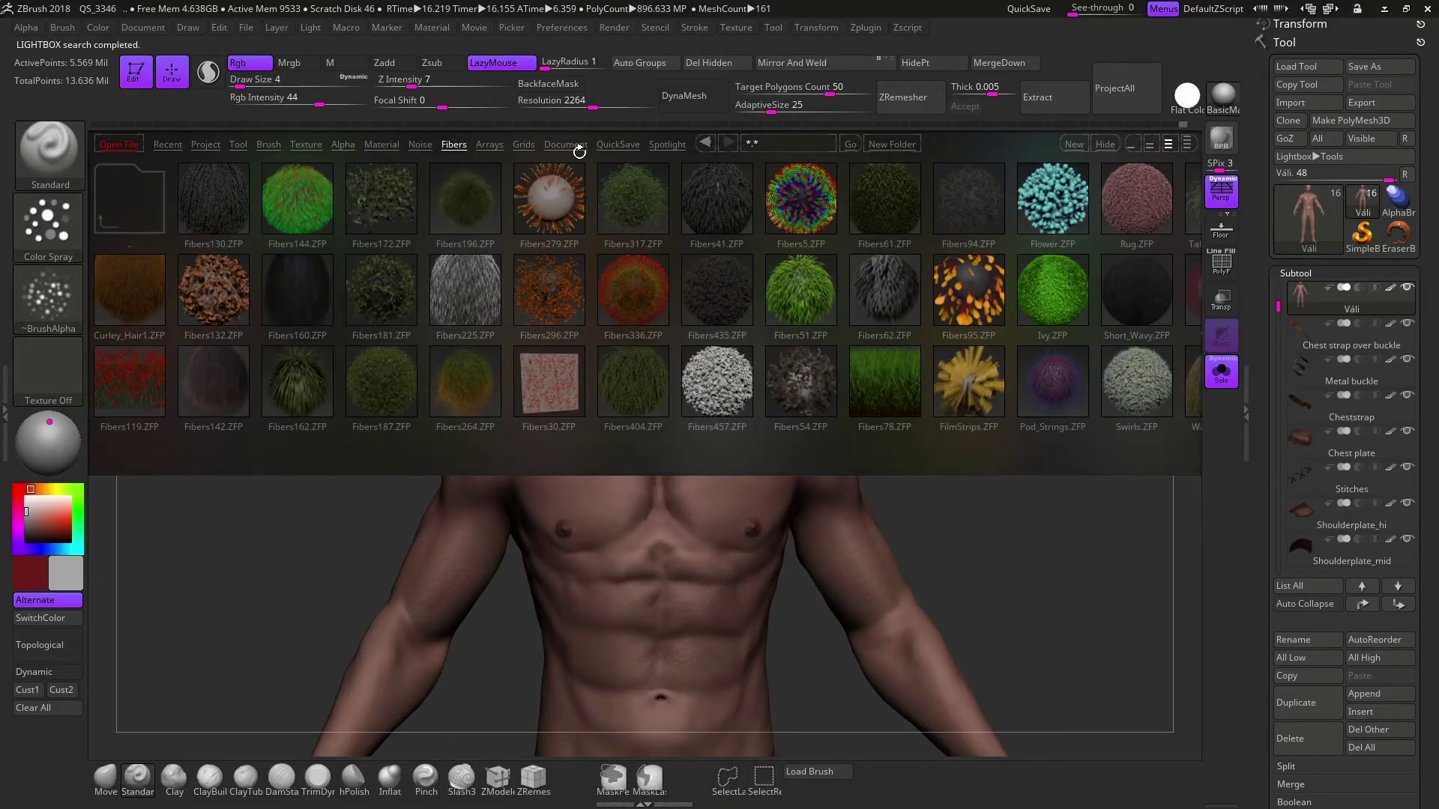
{"action": "left_click", "coordinate": [268, 144]}
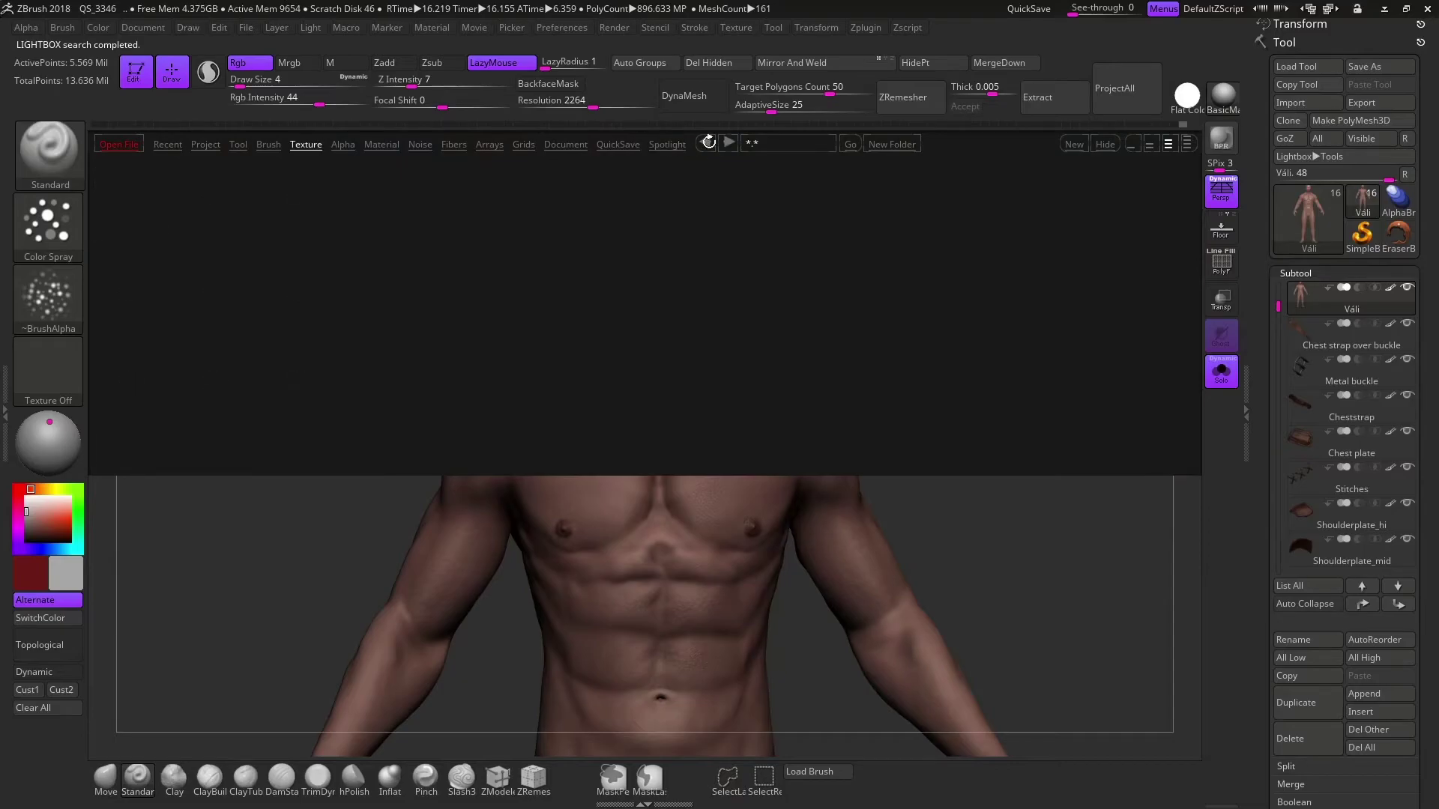
{"action": "left_click", "coordinate": [381, 144]}
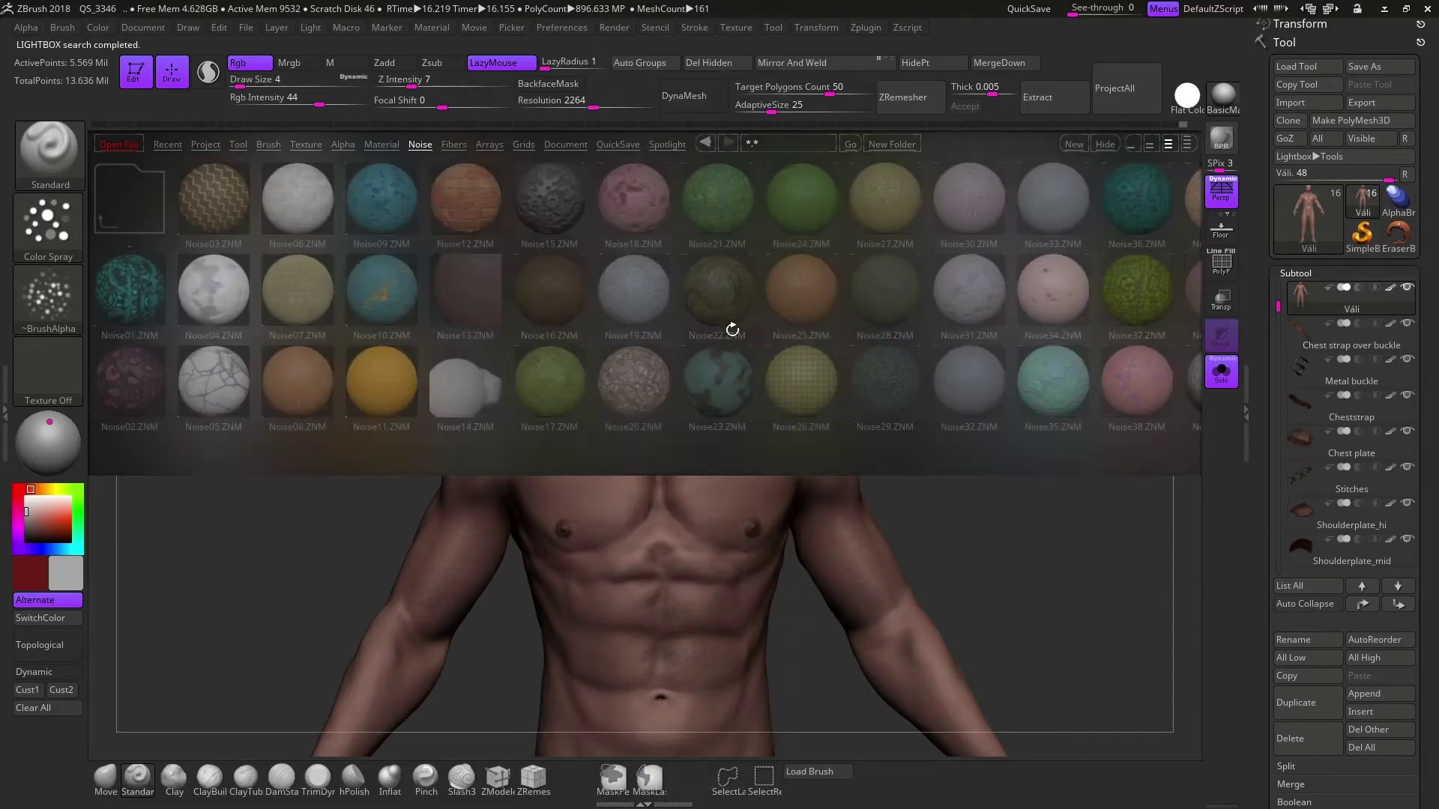
{"action": "left_click", "coordinate": [269, 144]}
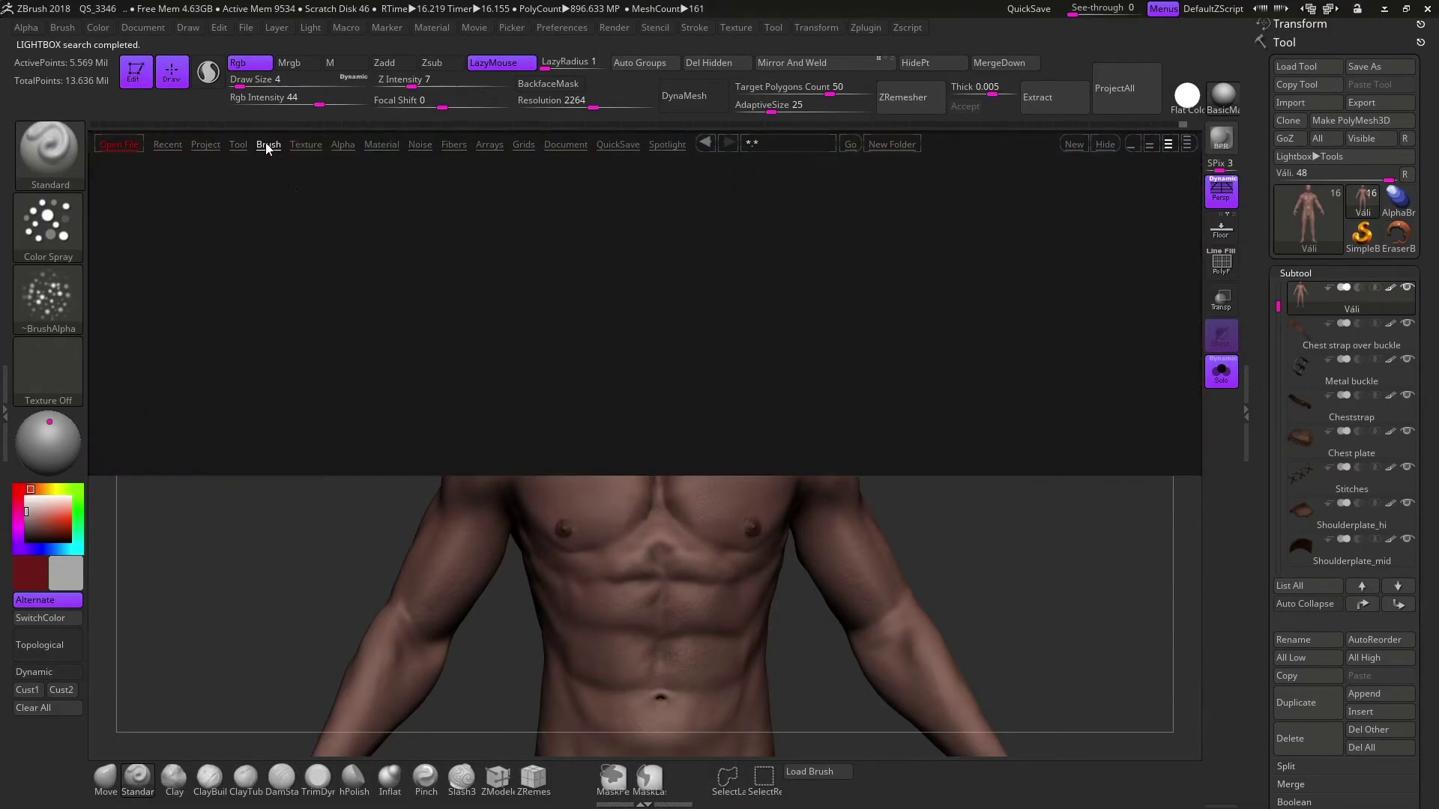
{"action": "left_click", "coordinate": [381, 144]}
{"action": "left_click", "coordinate": [614, 26]}
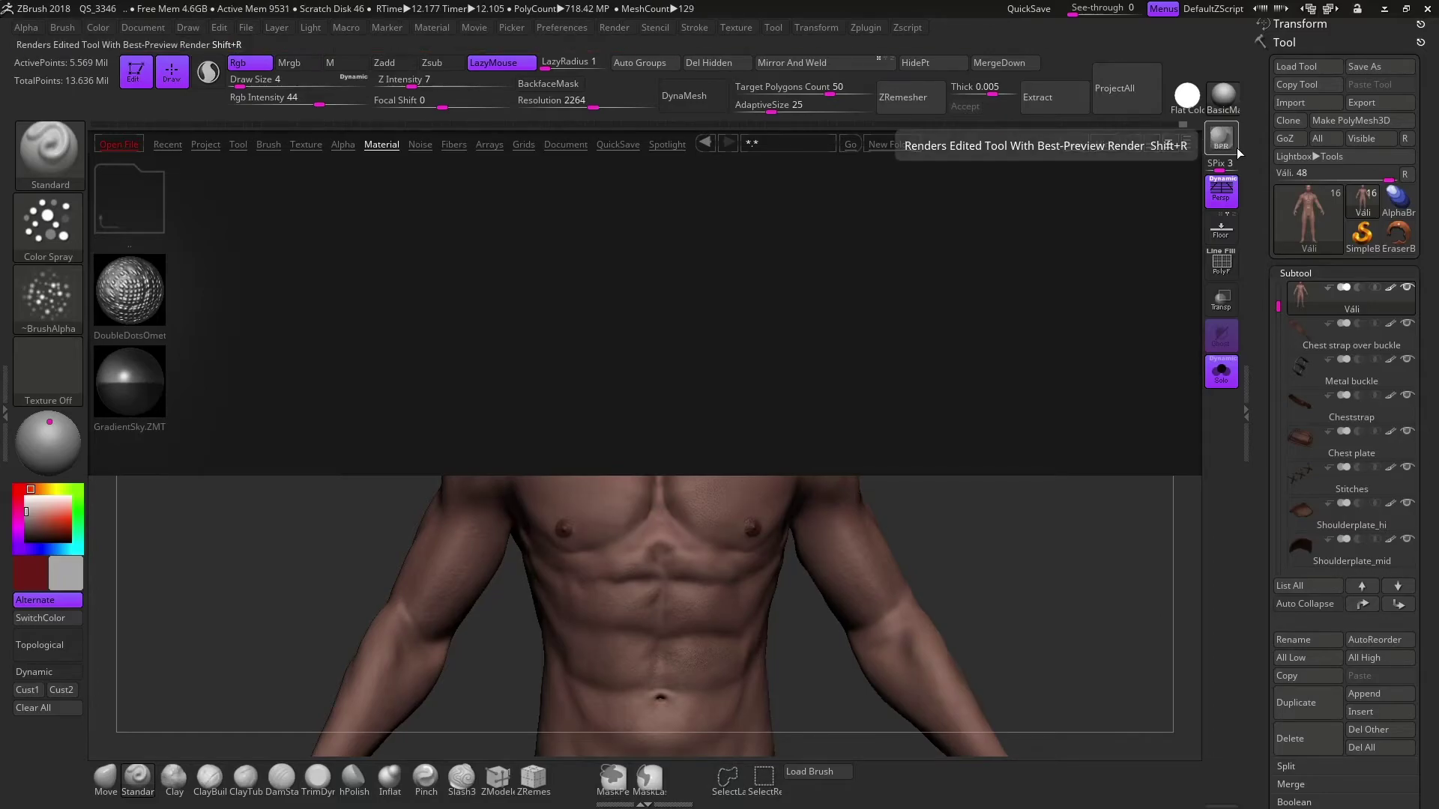
{"action": "left_click", "coordinate": [614, 27]}
{"action": "left_click", "coordinate": [658, 610]}
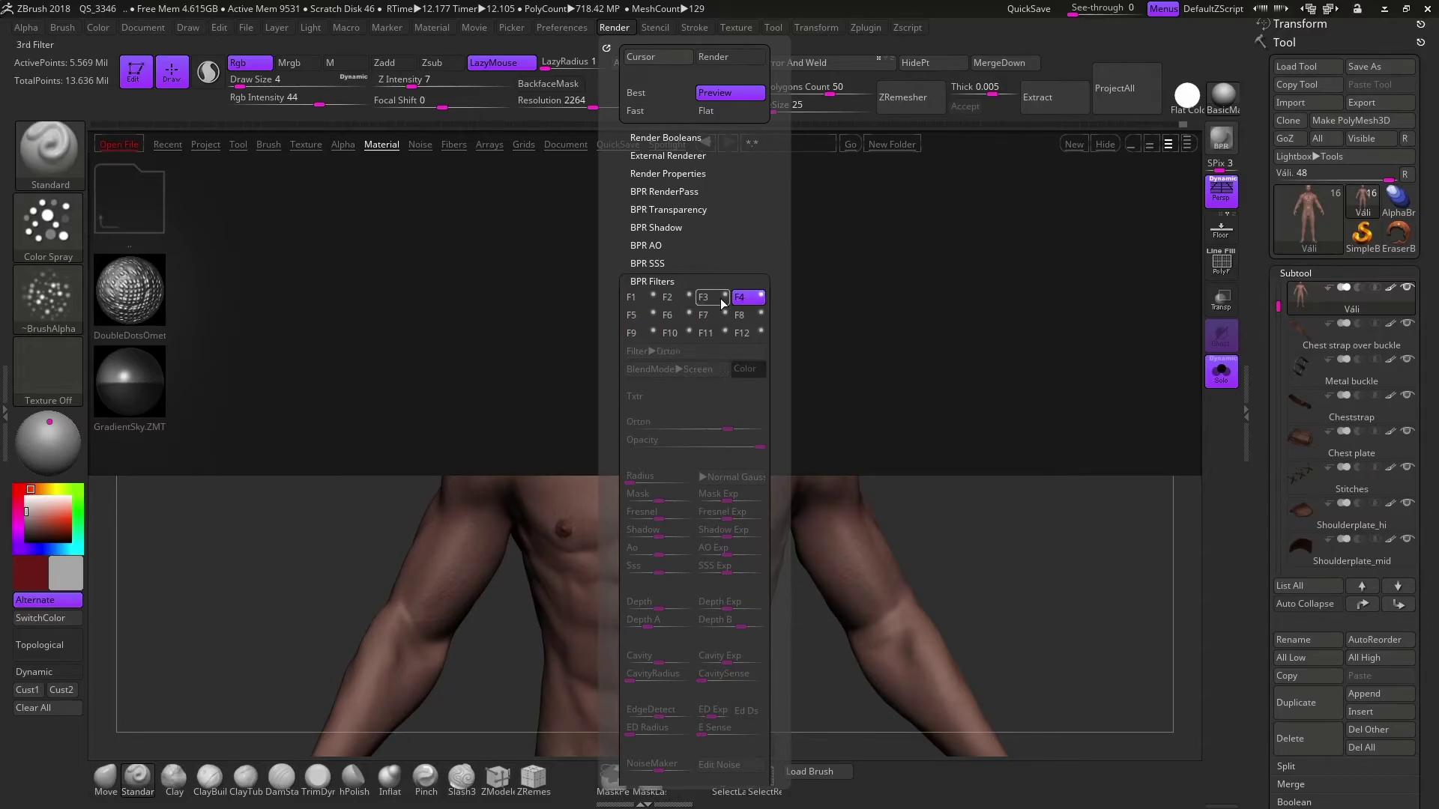
{"action": "left_click", "coordinate": [1104, 143]}
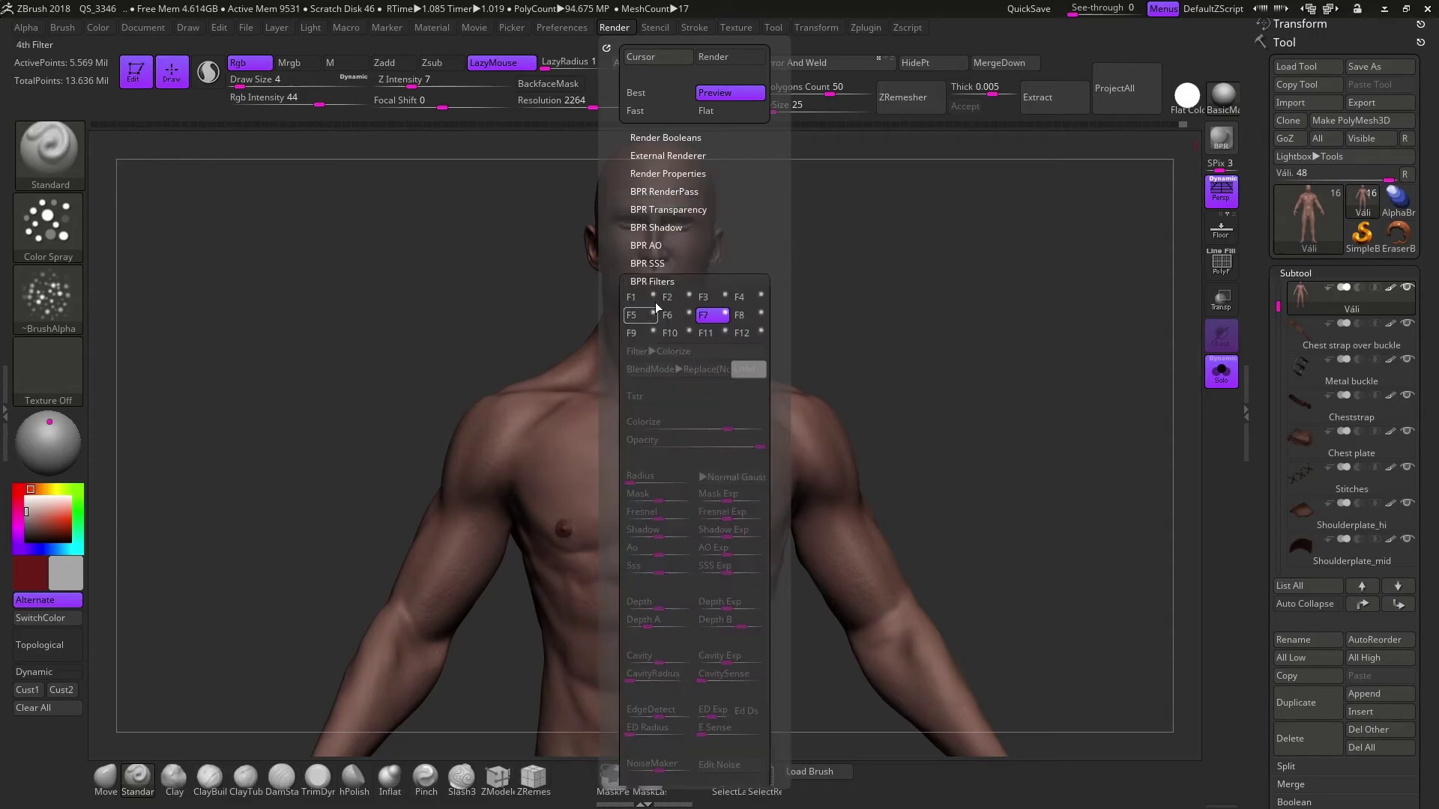
Enable filter F2 (Blur 50, Opacity 100) and turn Solo off to show armour and cloth
{"action": "left_click", "coordinate": [688, 296]}
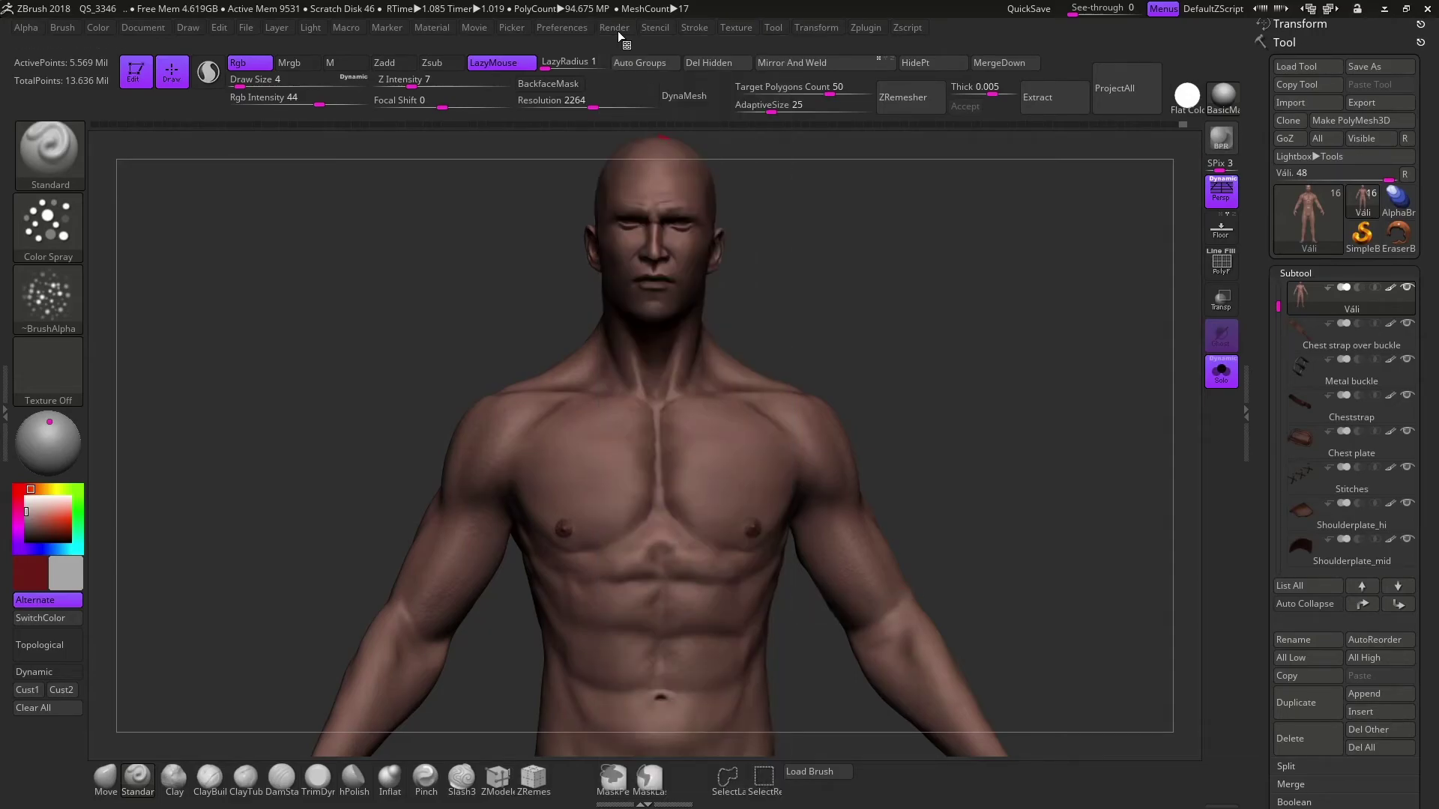
{"action": "scroll", "coordinate": [736, 405], "scroll_direction": "down", "scroll_amount": 5}
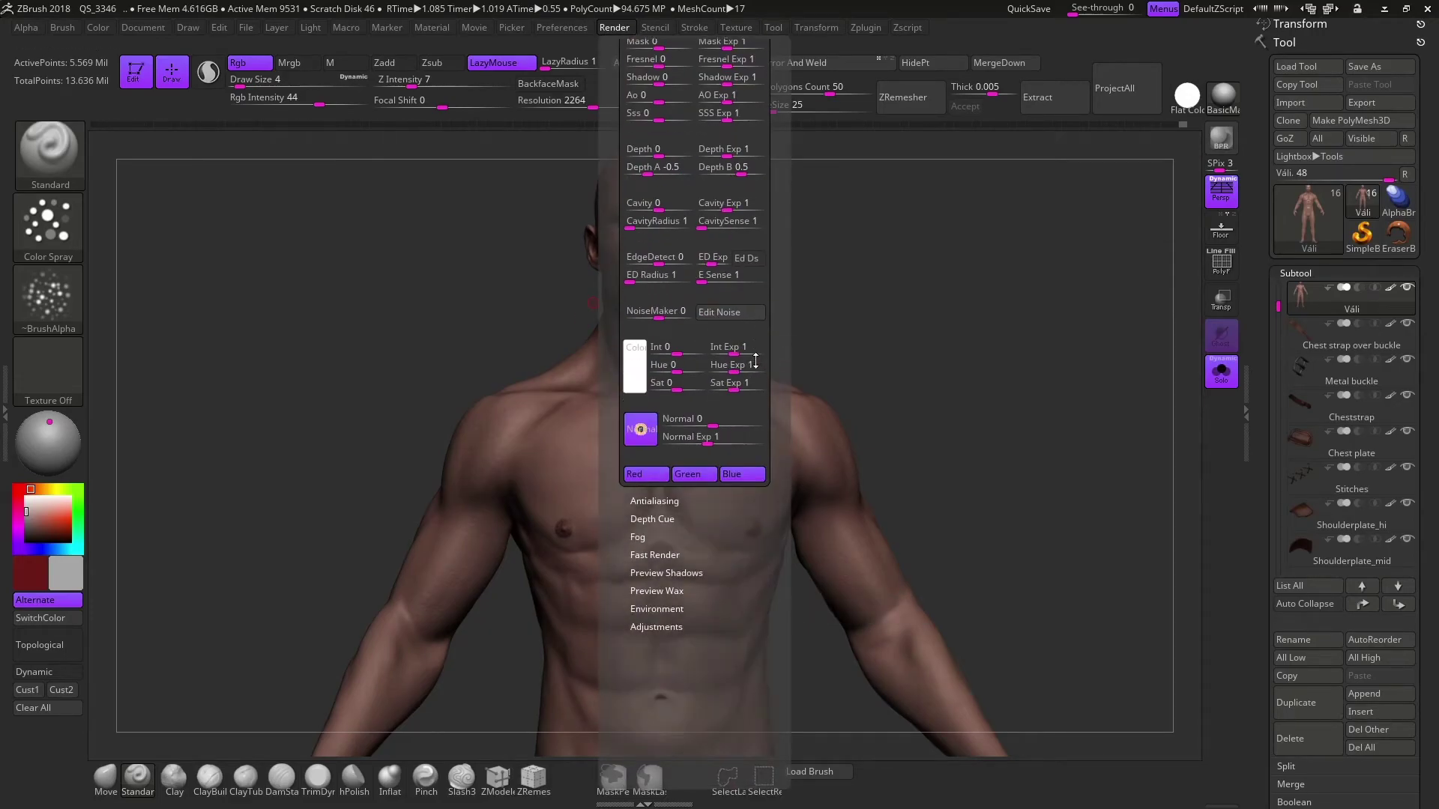
{"action": "scroll", "coordinate": [719, 487], "scroll_direction": "up", "scroll_amount": 5}
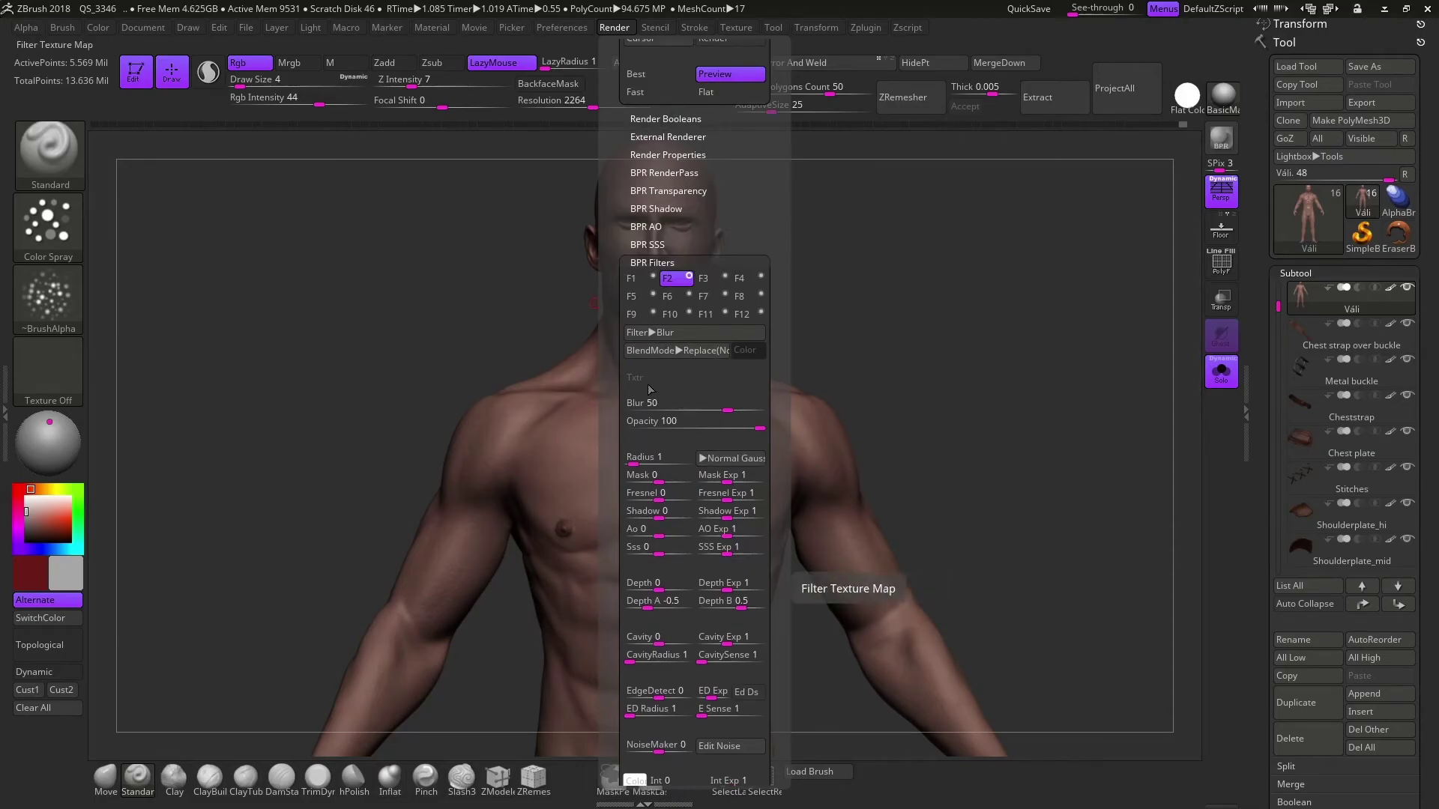
{"action": "left_click", "coordinate": [1221, 371]}
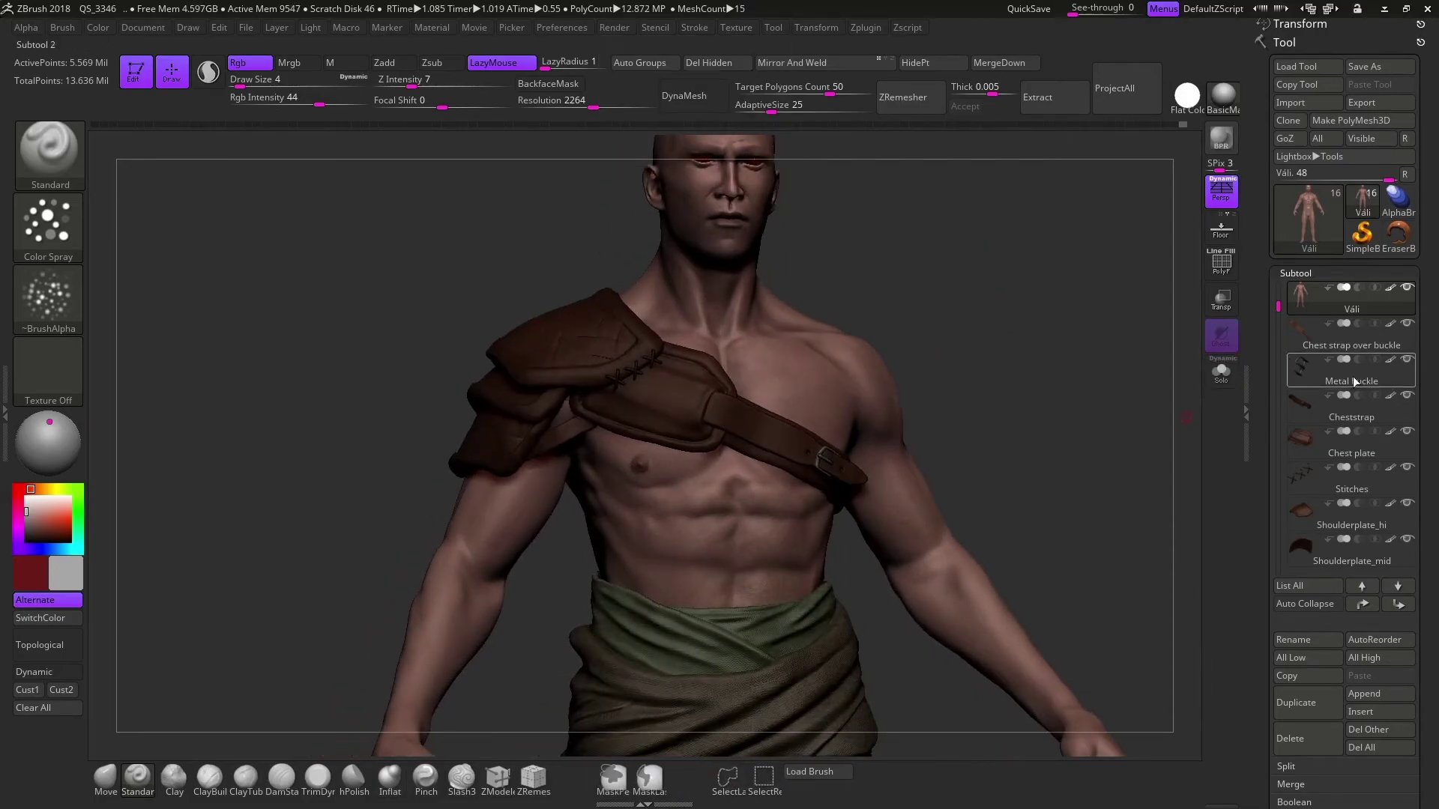
Solo the Shoulderplate_mid subtool and frame it in the view
{"action": "left_click", "coordinate": [1319, 447]}
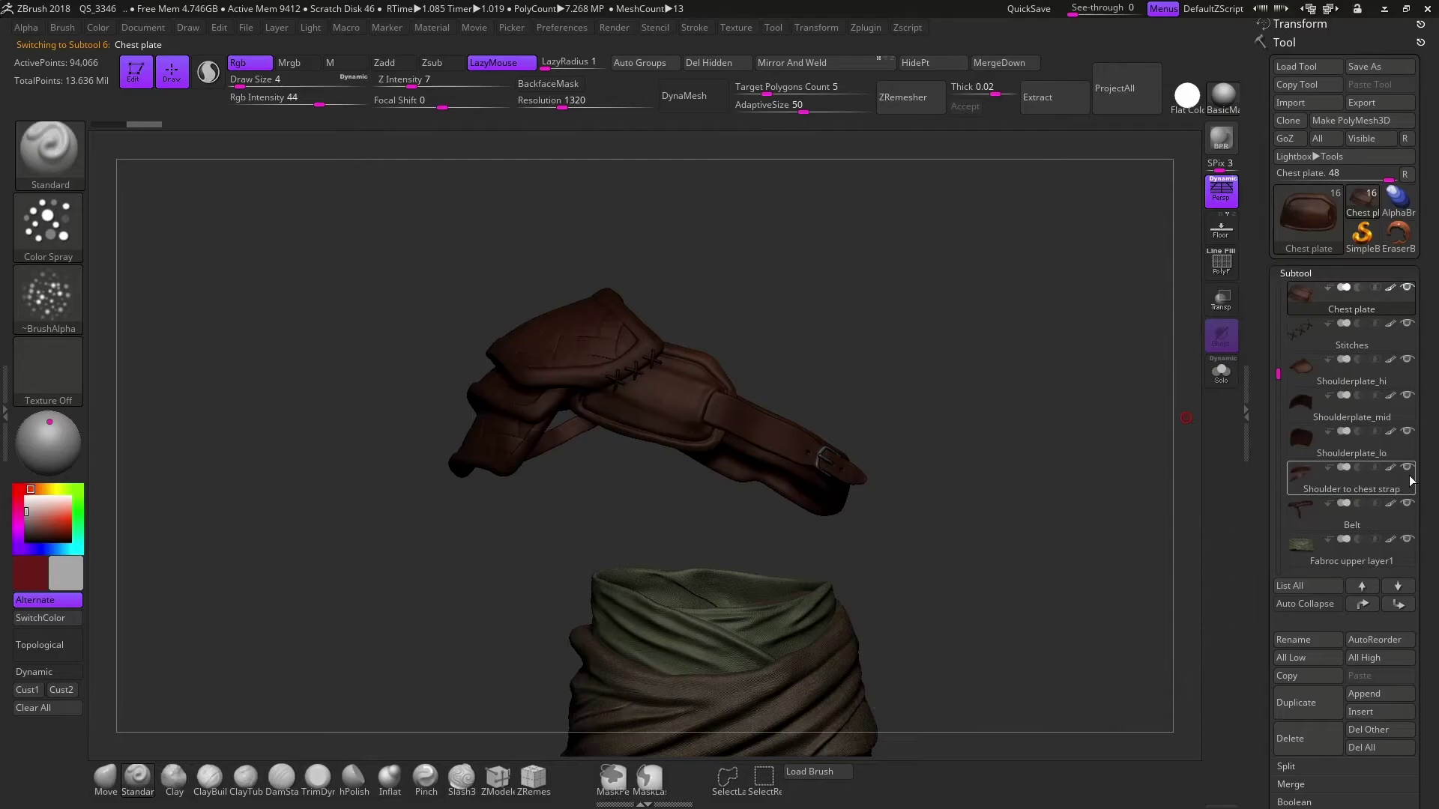
{"action": "left_click_drag", "start_coordinate": [1408, 480], "coordinate": [1405, 520]}
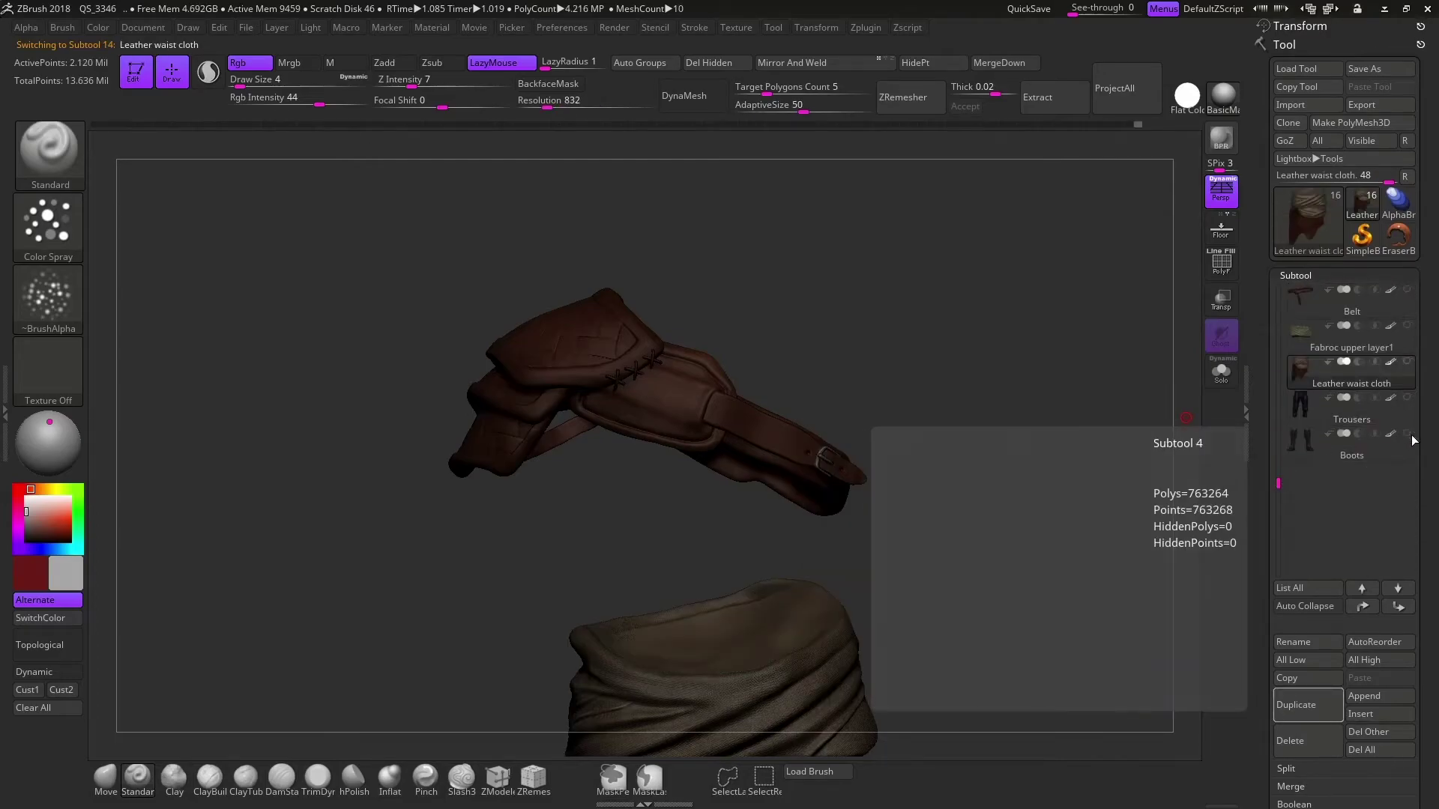
{"action": "scroll", "coordinate": [1301, 420], "scroll_direction": "up", "scroll_amount": 5}
{"action": "left_click", "coordinate": [1301, 413]}
{"action": "key", "text": "f"}
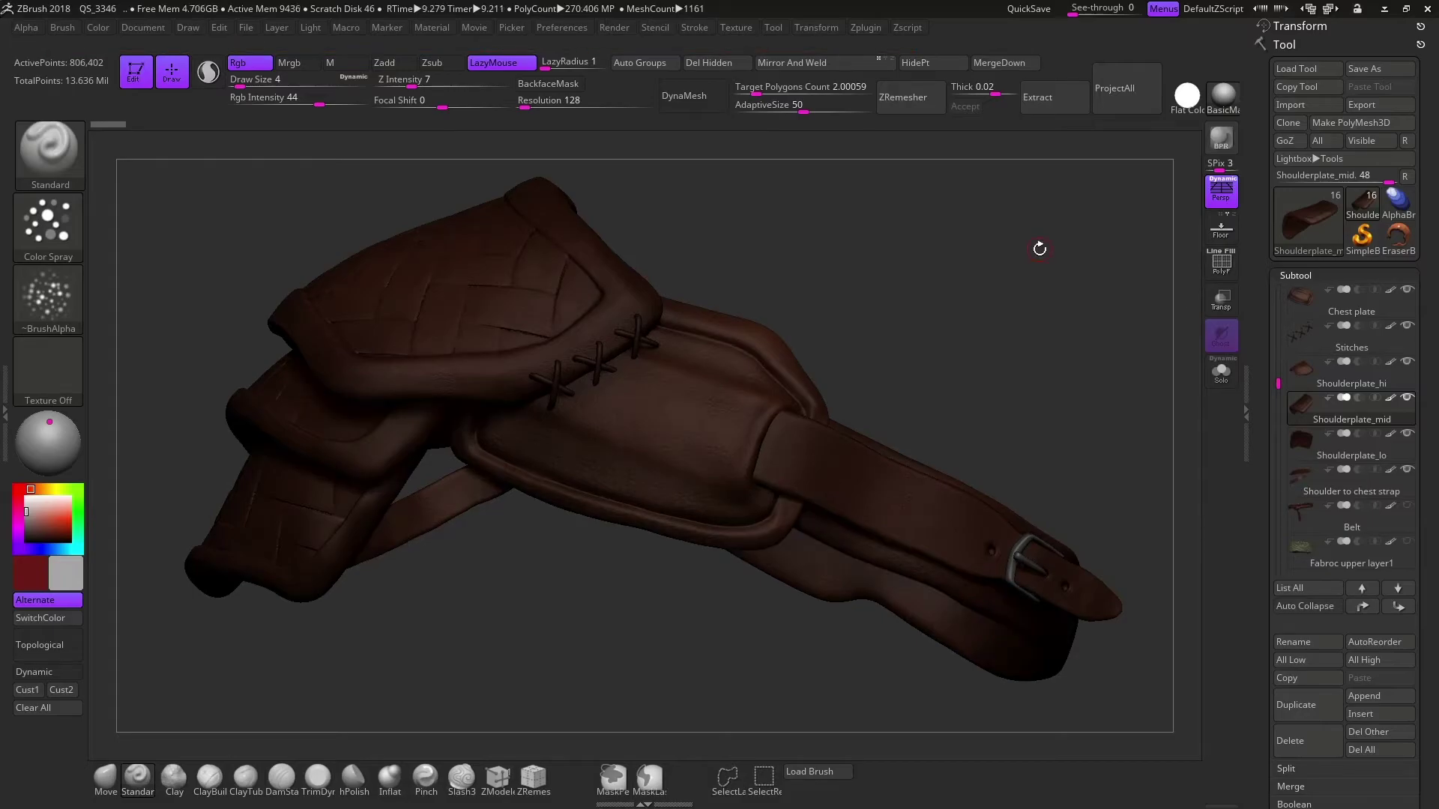
BPR render the shoulder plate and export its Shaded, AO and Shadow passes
{"action": "left_click", "coordinate": [616, 27]}
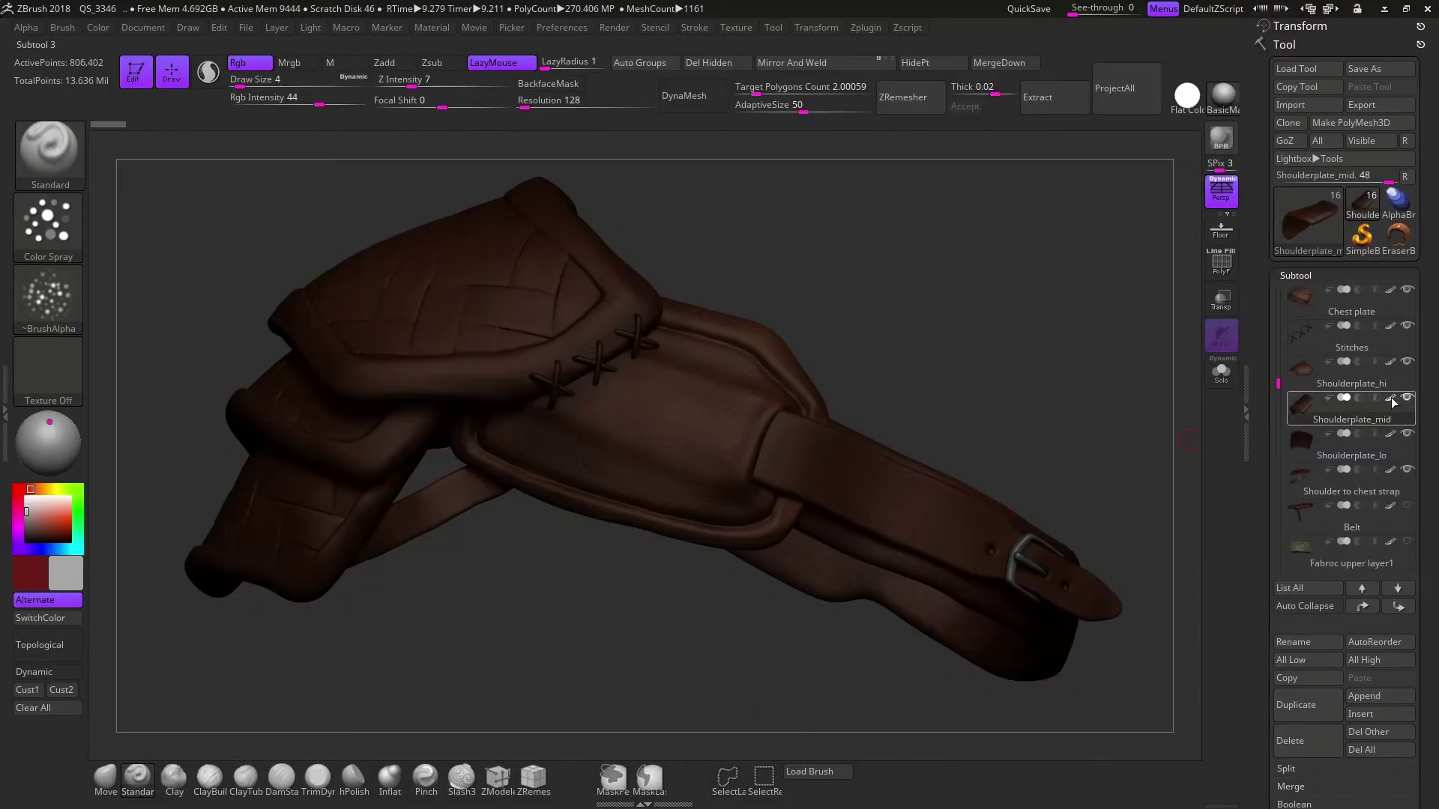
{"action": "left_click", "coordinate": [615, 27]}
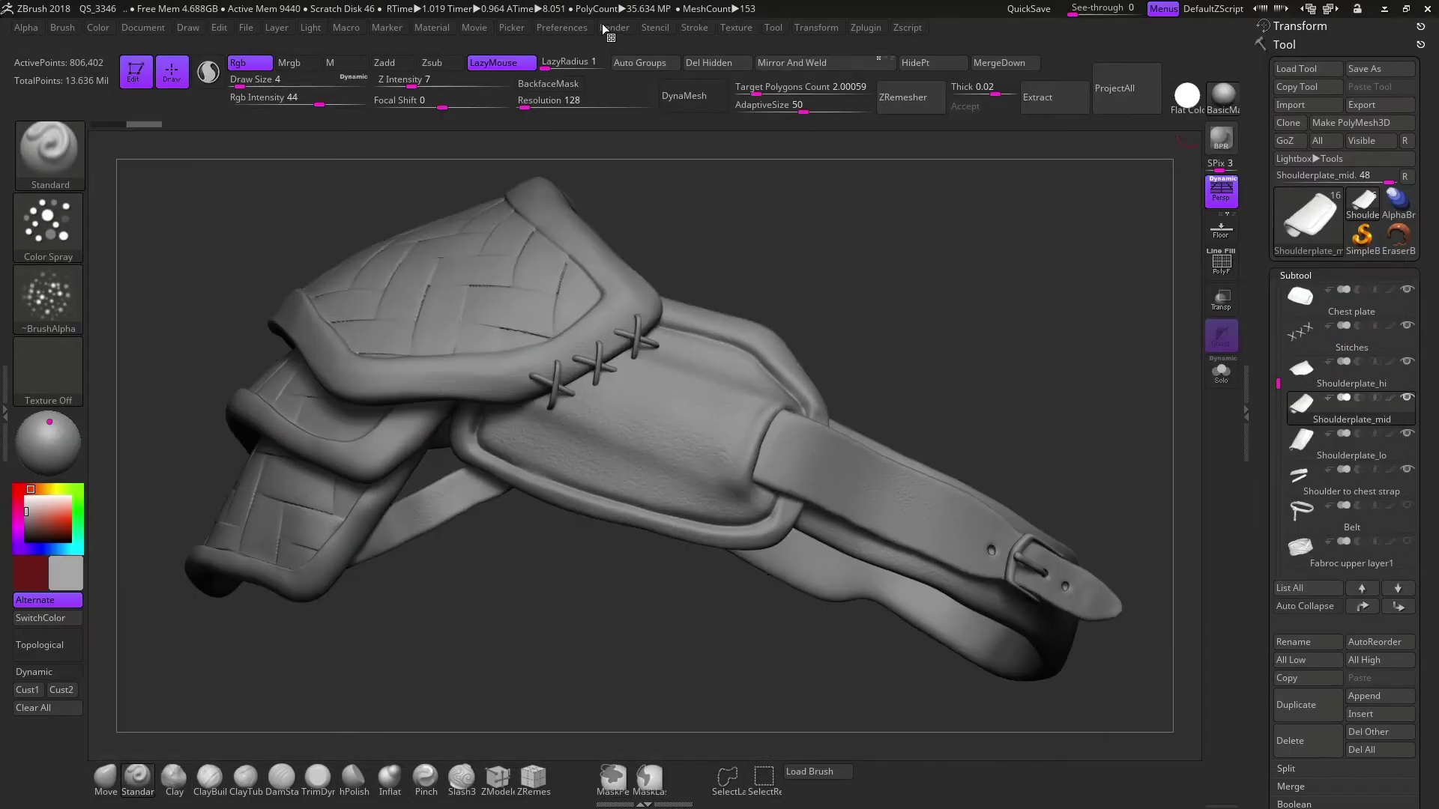
{"action": "left_click", "coordinate": [615, 27]}
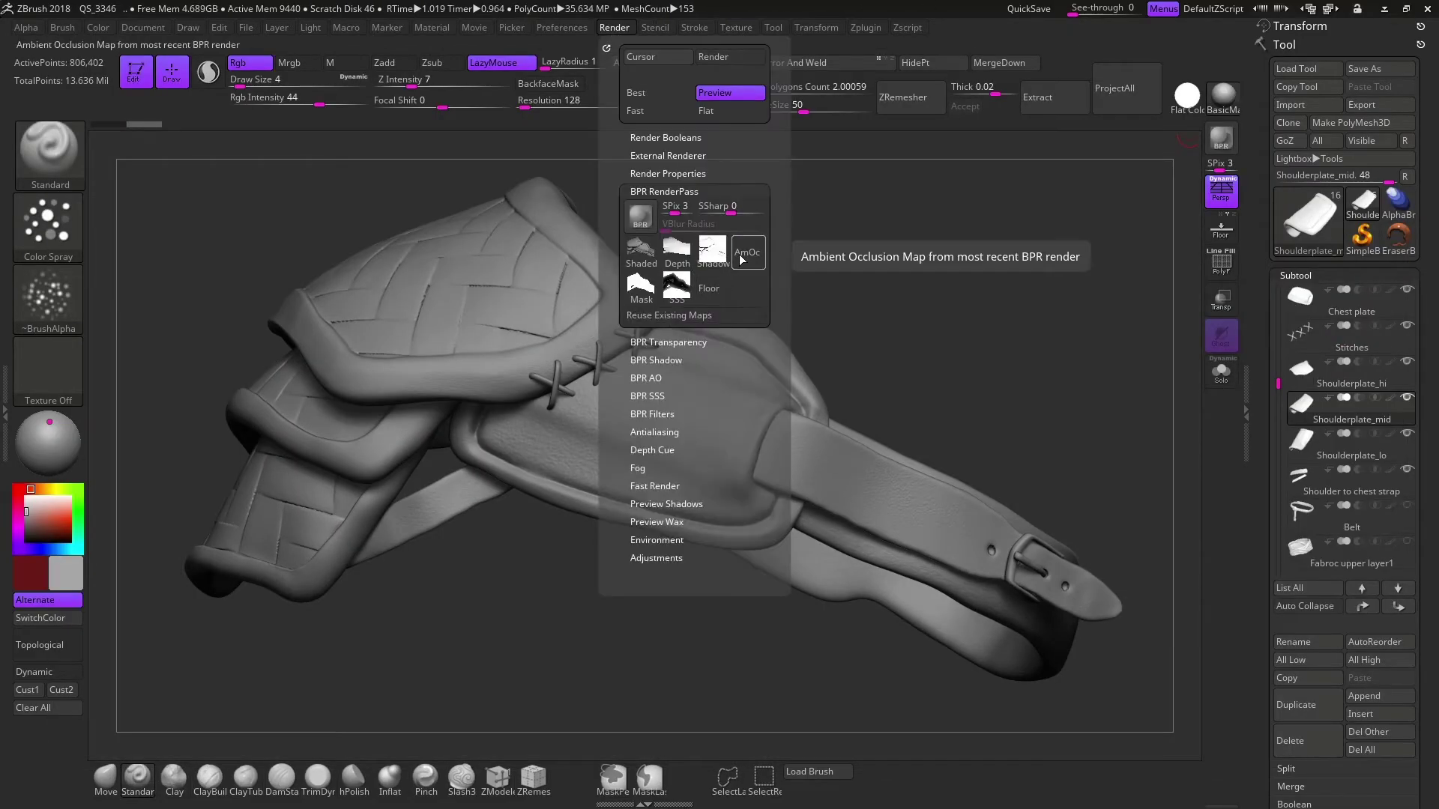
{"action": "left_click", "coordinate": [664, 378]}
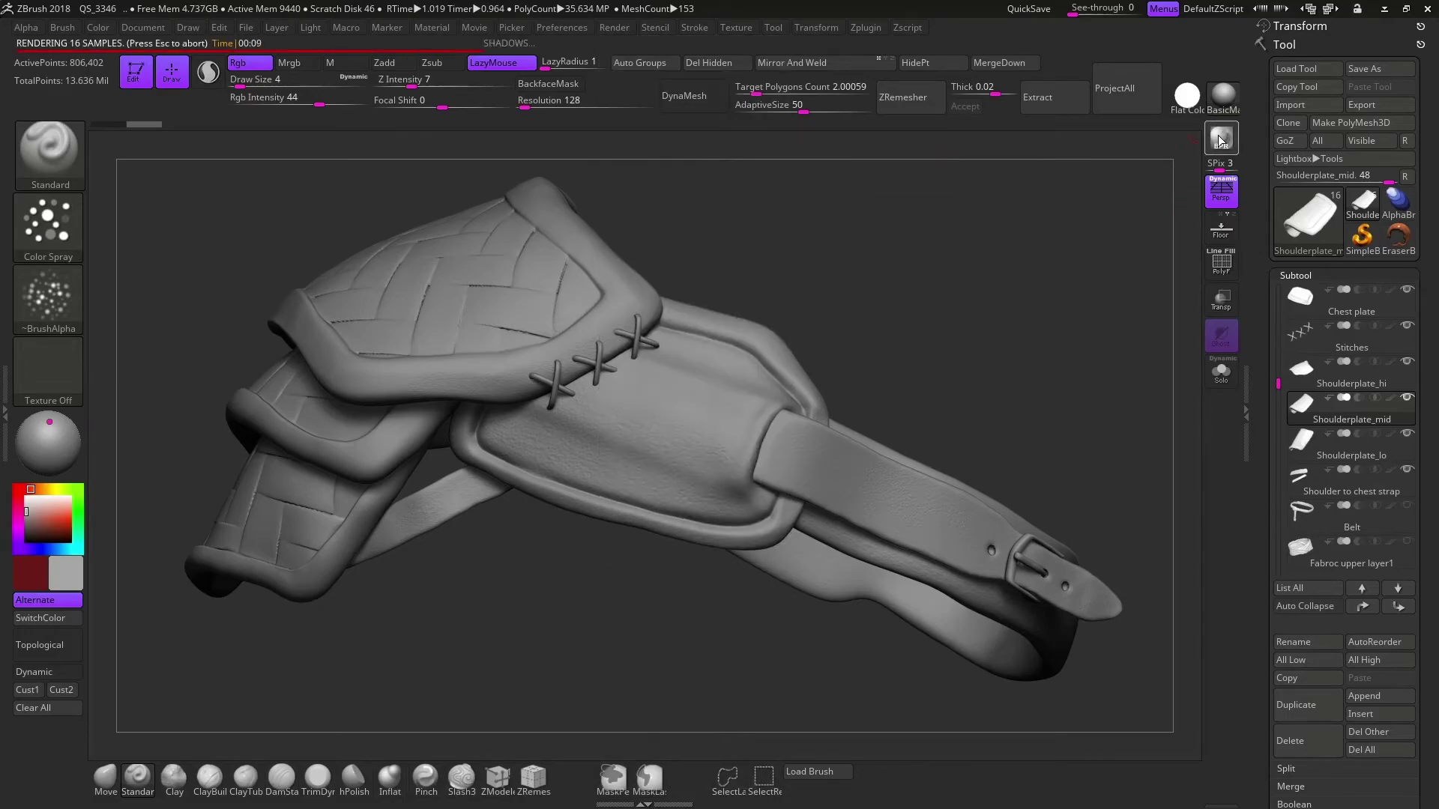
{"action": "left_click", "coordinate": [614, 27]}
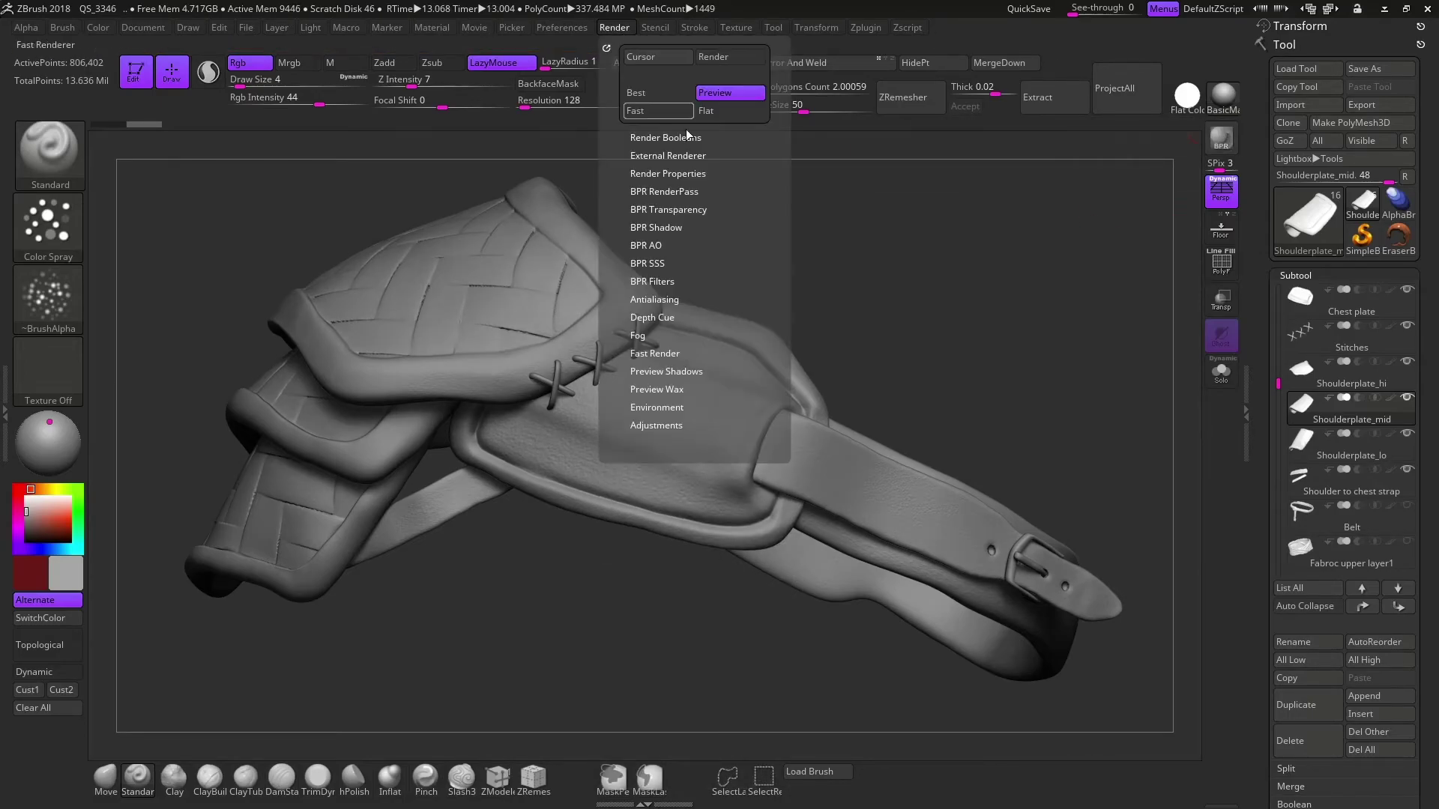
{"action": "left_click", "coordinate": [664, 191]}
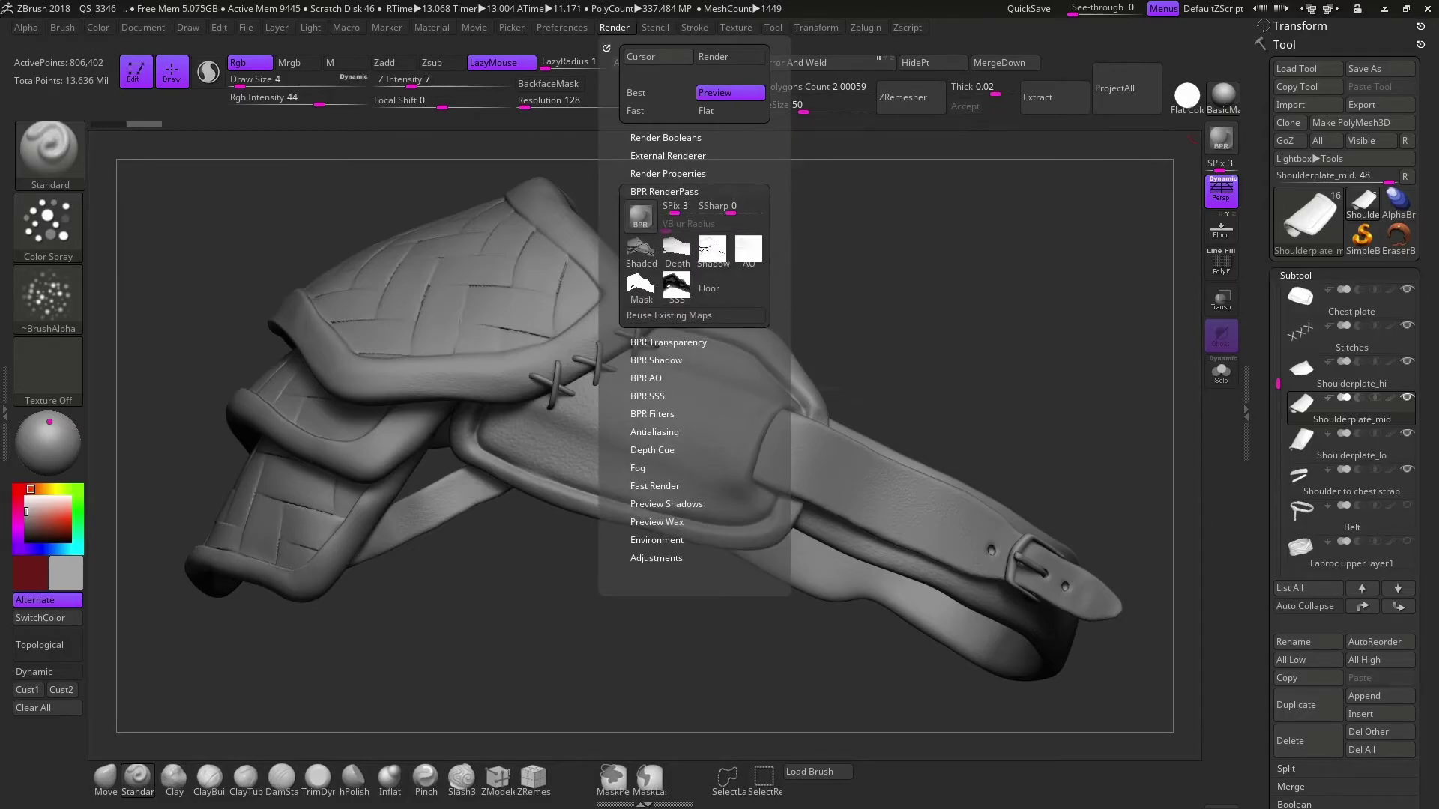
Export a NormalRGBMat render of the plate, then restore its leather material
{"action": "left_click", "coordinate": [1223, 93]}
{"action": "left_click", "coordinate": [802, 149]}
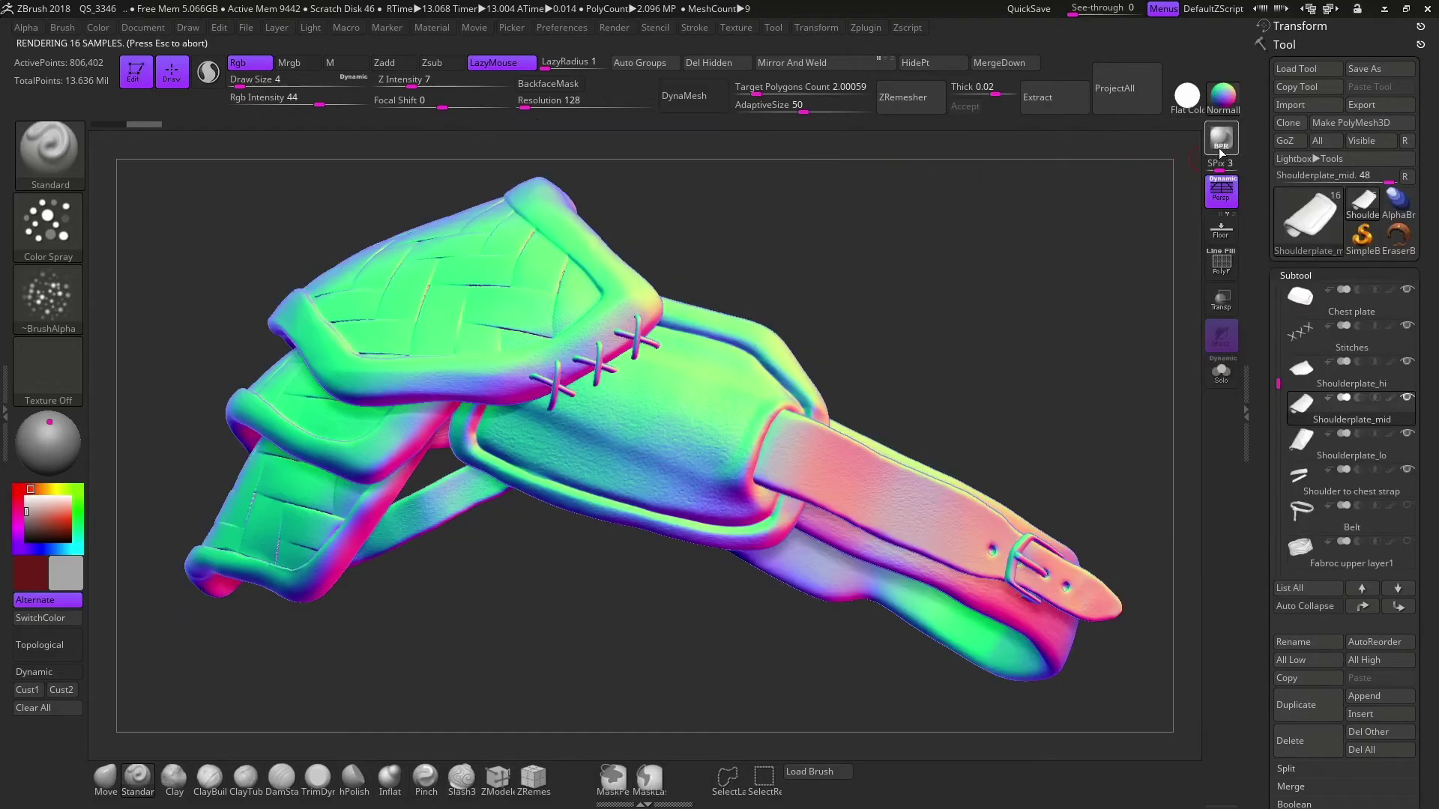
{"action": "left_click", "coordinate": [615, 27]}
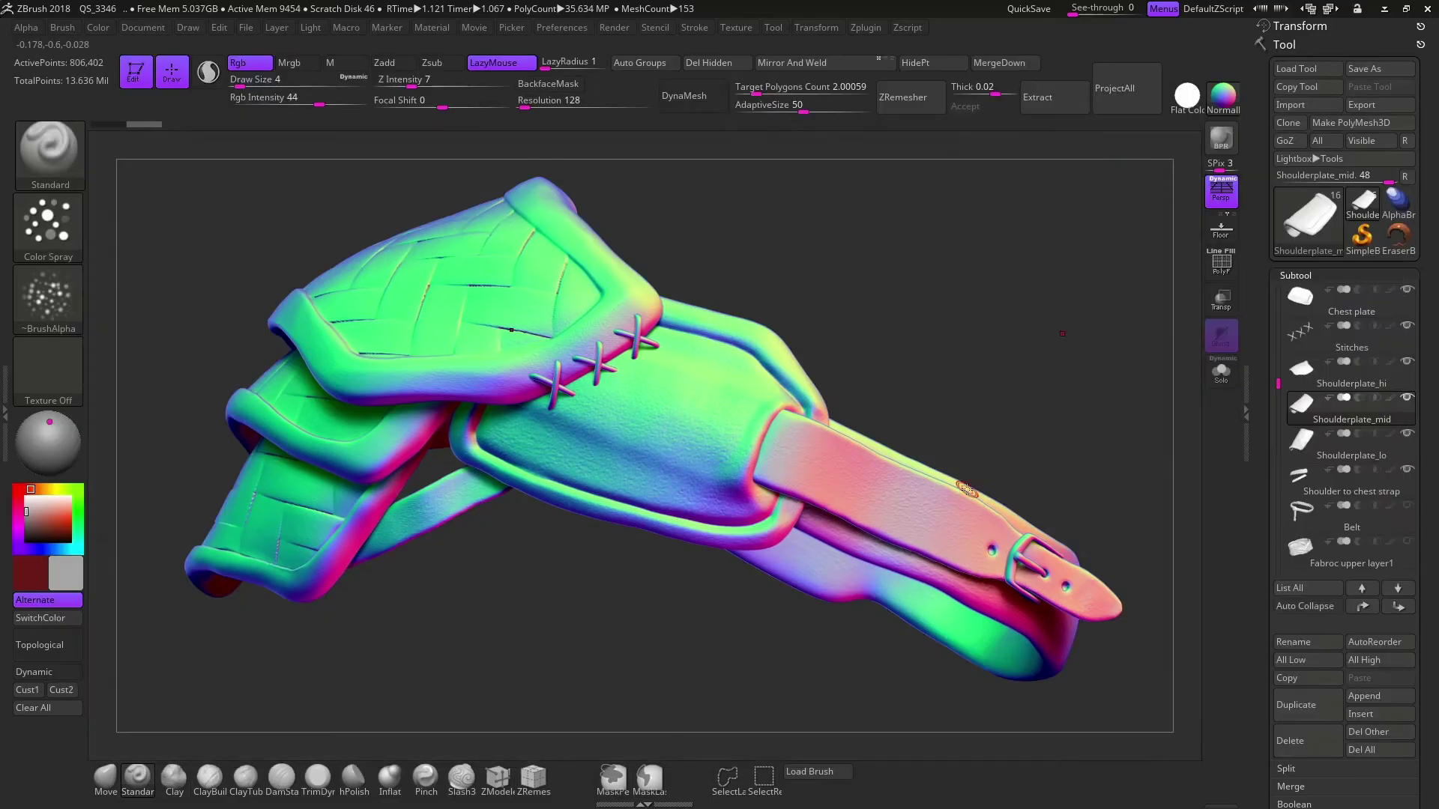
{"action": "left_click", "coordinate": [1187, 95]}
{"action": "left_click", "coordinate": [1222, 139]}
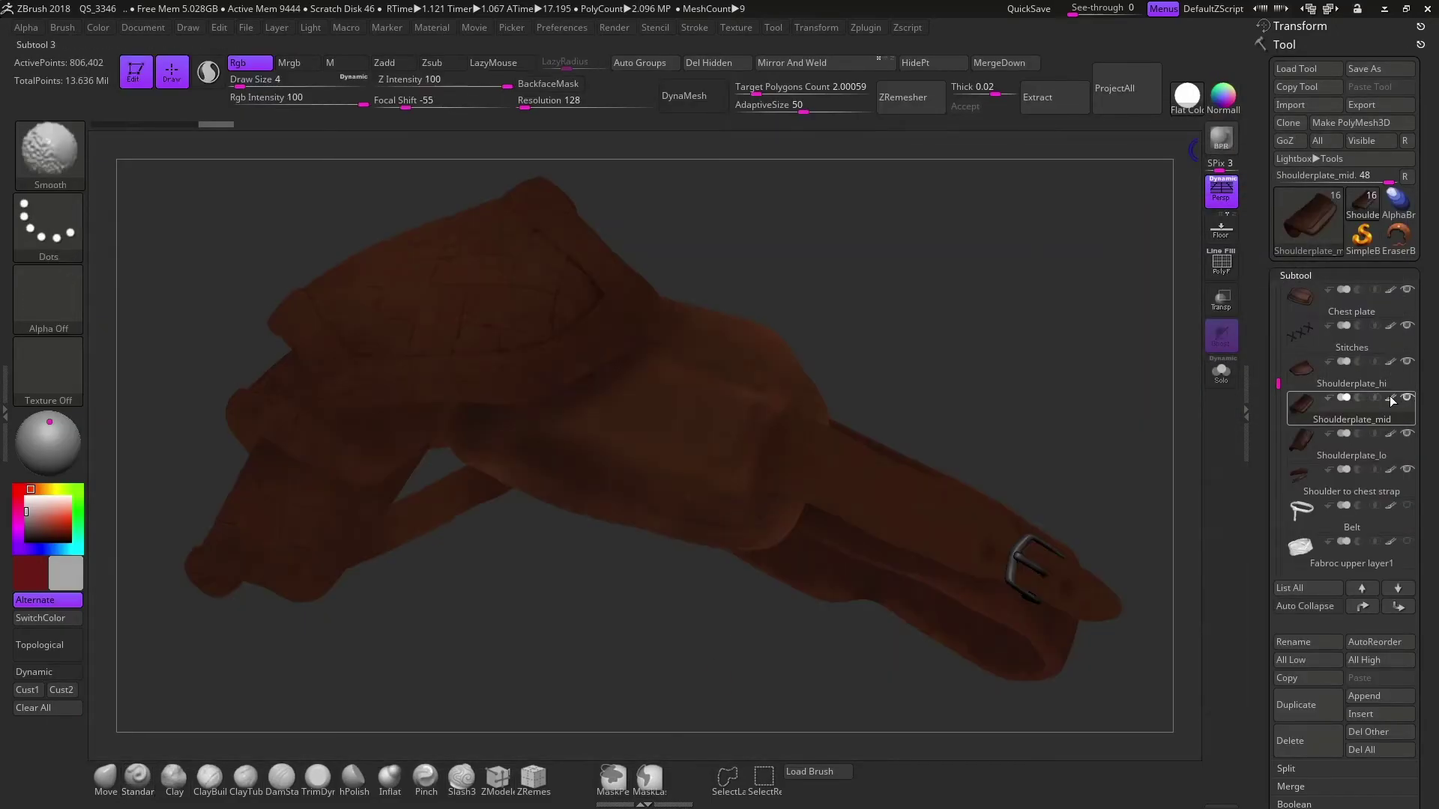
{"action": "left_click", "coordinate": [614, 27]}
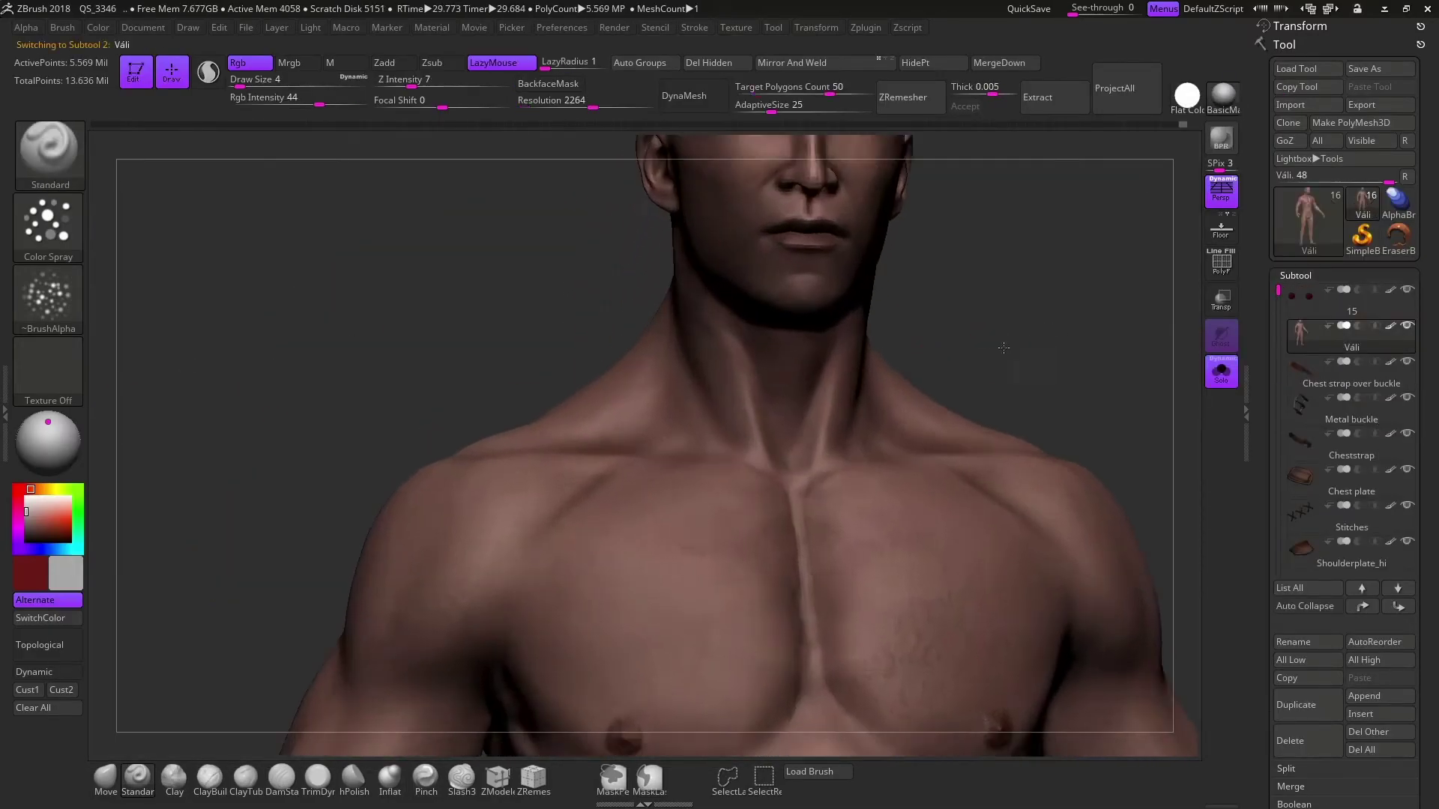
Set the DragRect stroke, choose the triangle tattoo alpha and a teal secondary colour
{"action": "left_click", "coordinate": [48, 225], "text": "ctrl"}
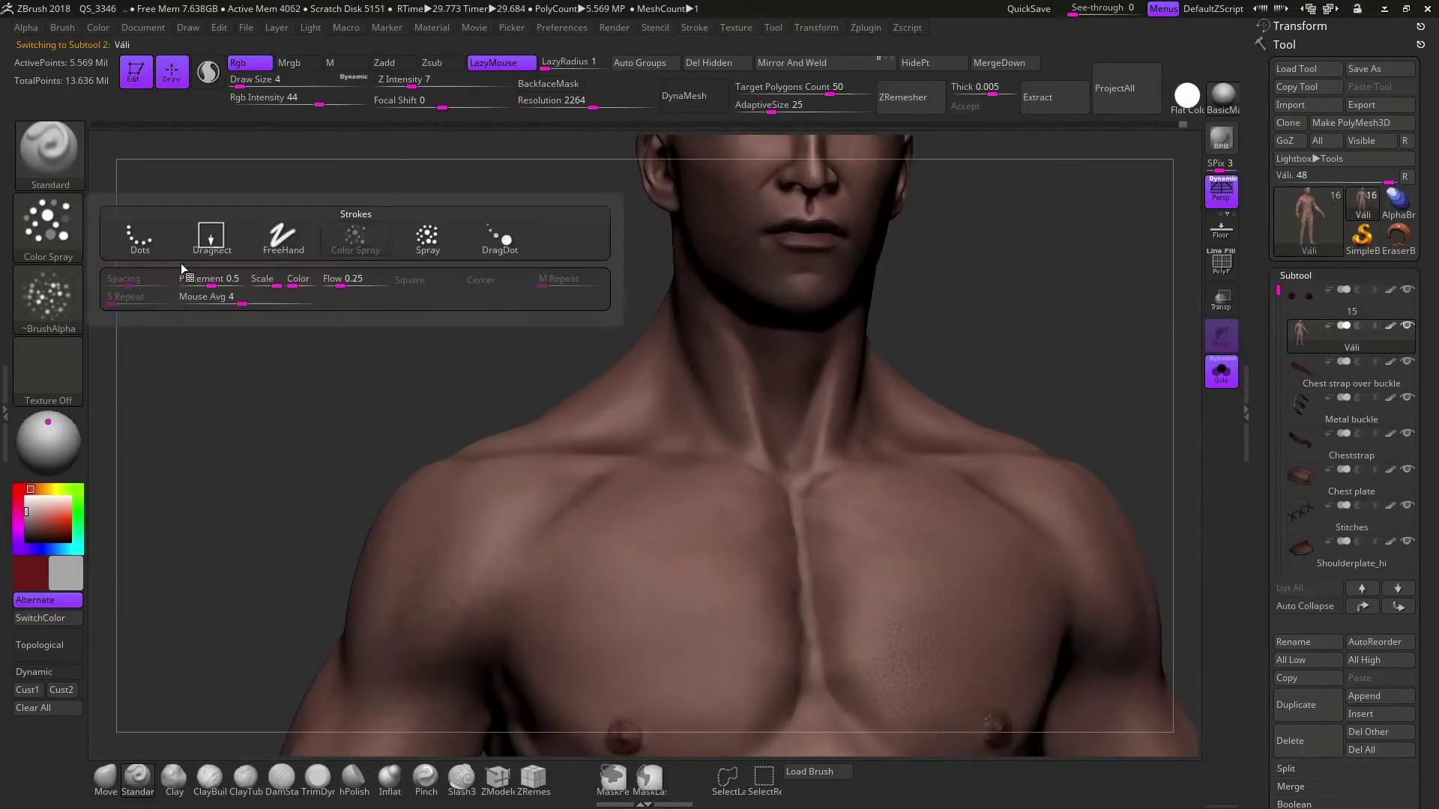
{"action": "left_click", "coordinate": [209, 235], "text": "ctrl"}
{"action": "left_click", "coordinate": [75, 281]}
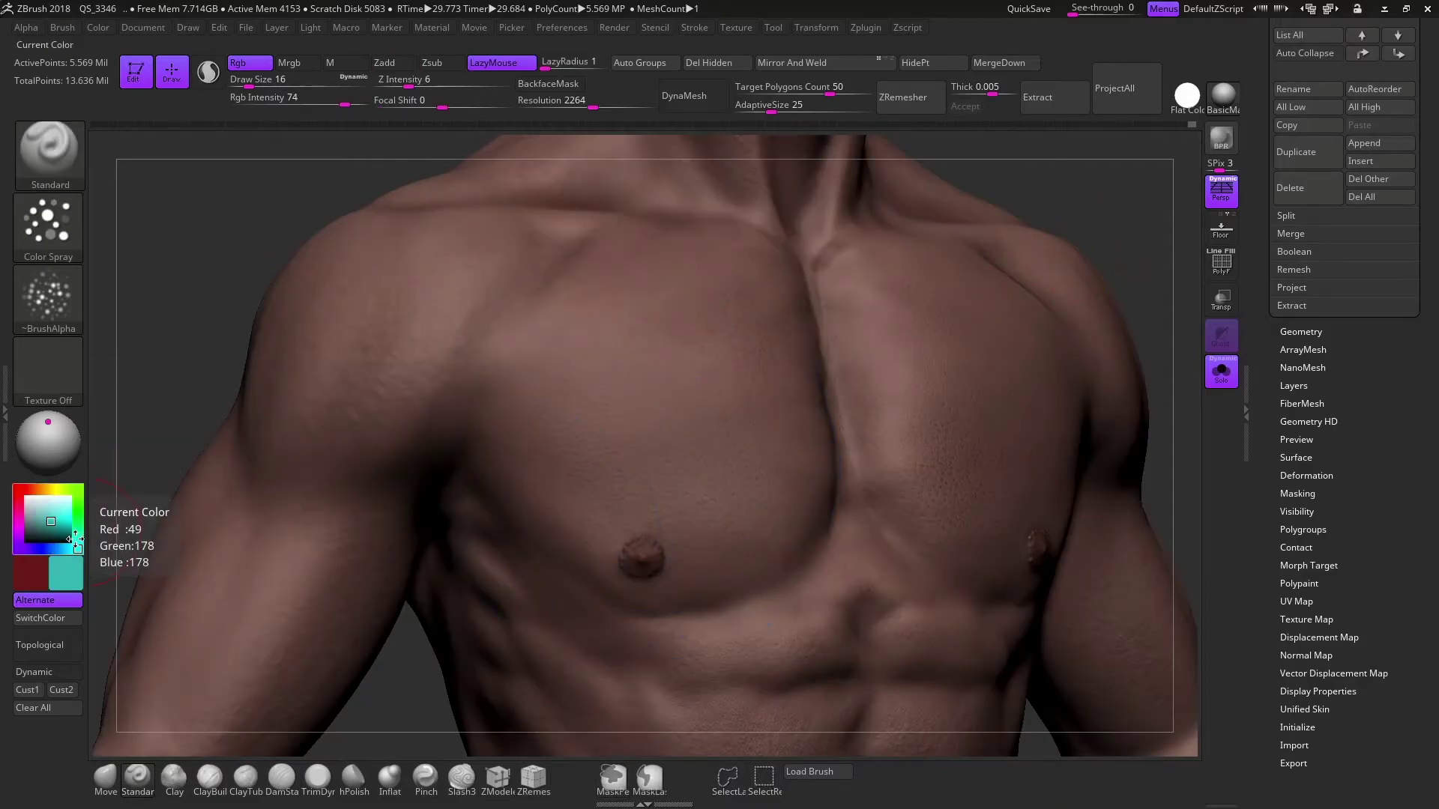
{"action": "left_click", "coordinate": [59, 545]}
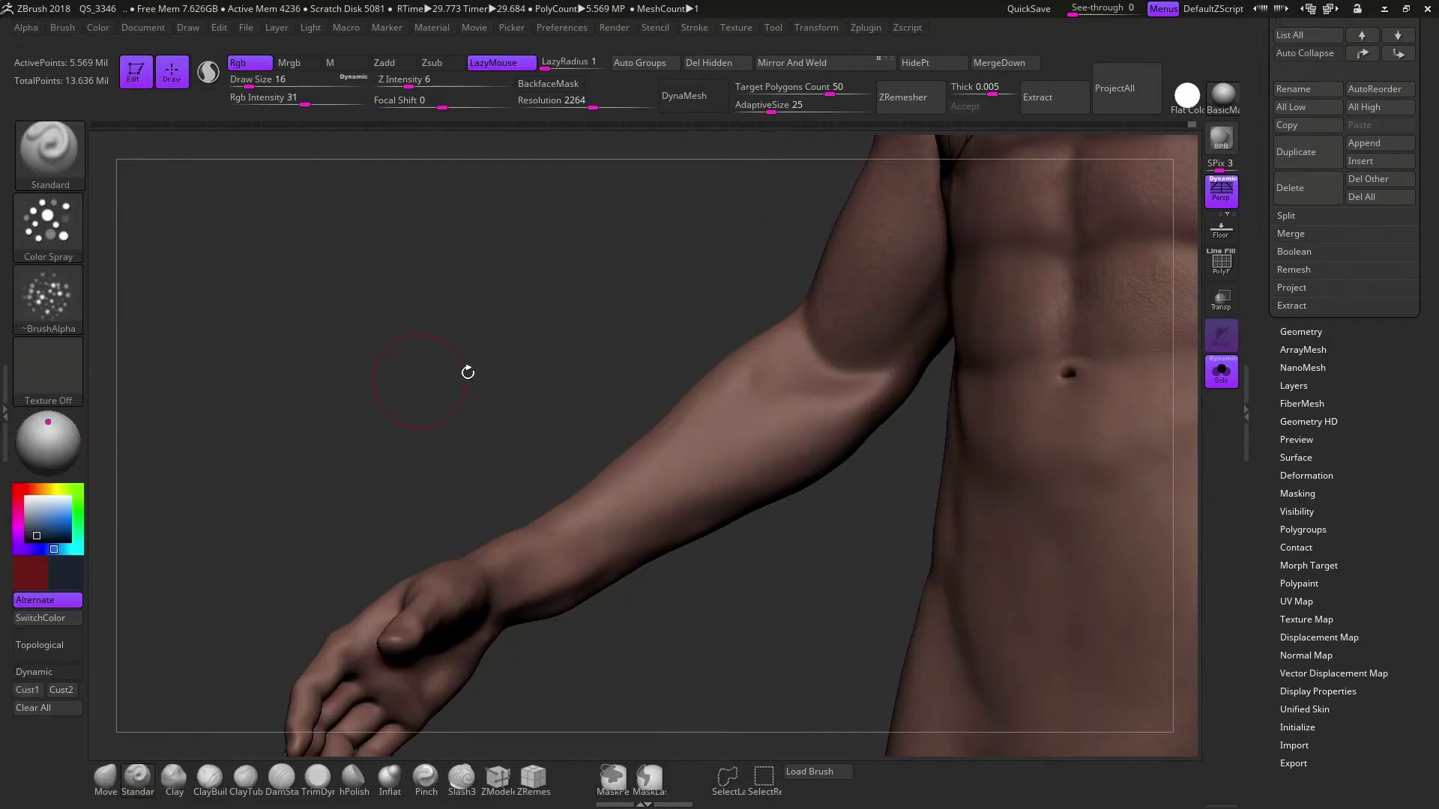
Invert the forearm mask and stamp a Diablo pentagram mask across the upper back
{"action": "key", "text": "ctrl+i"}
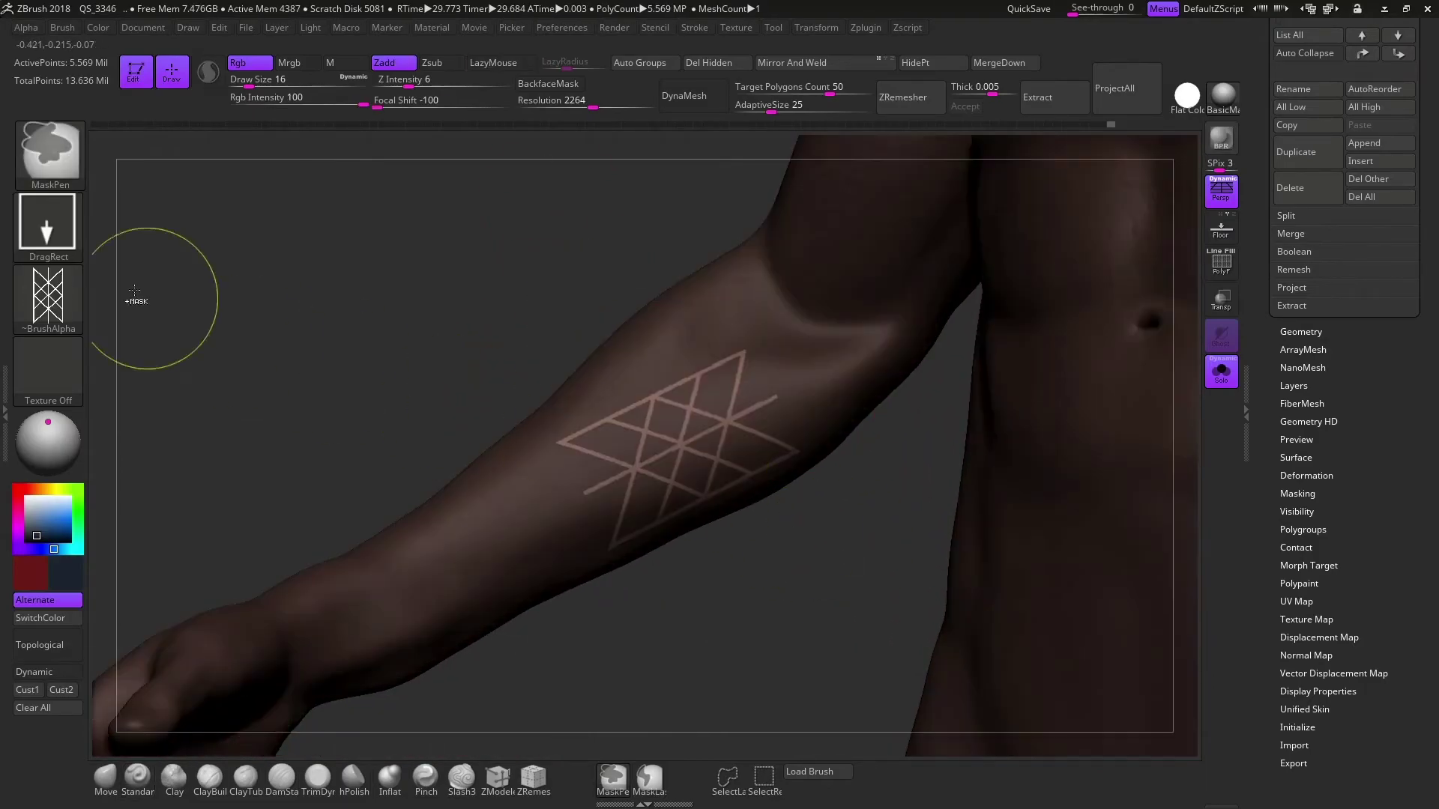
{"action": "left_click", "coordinate": [48, 221]}
{"action": "left_click", "coordinate": [504, 234]}
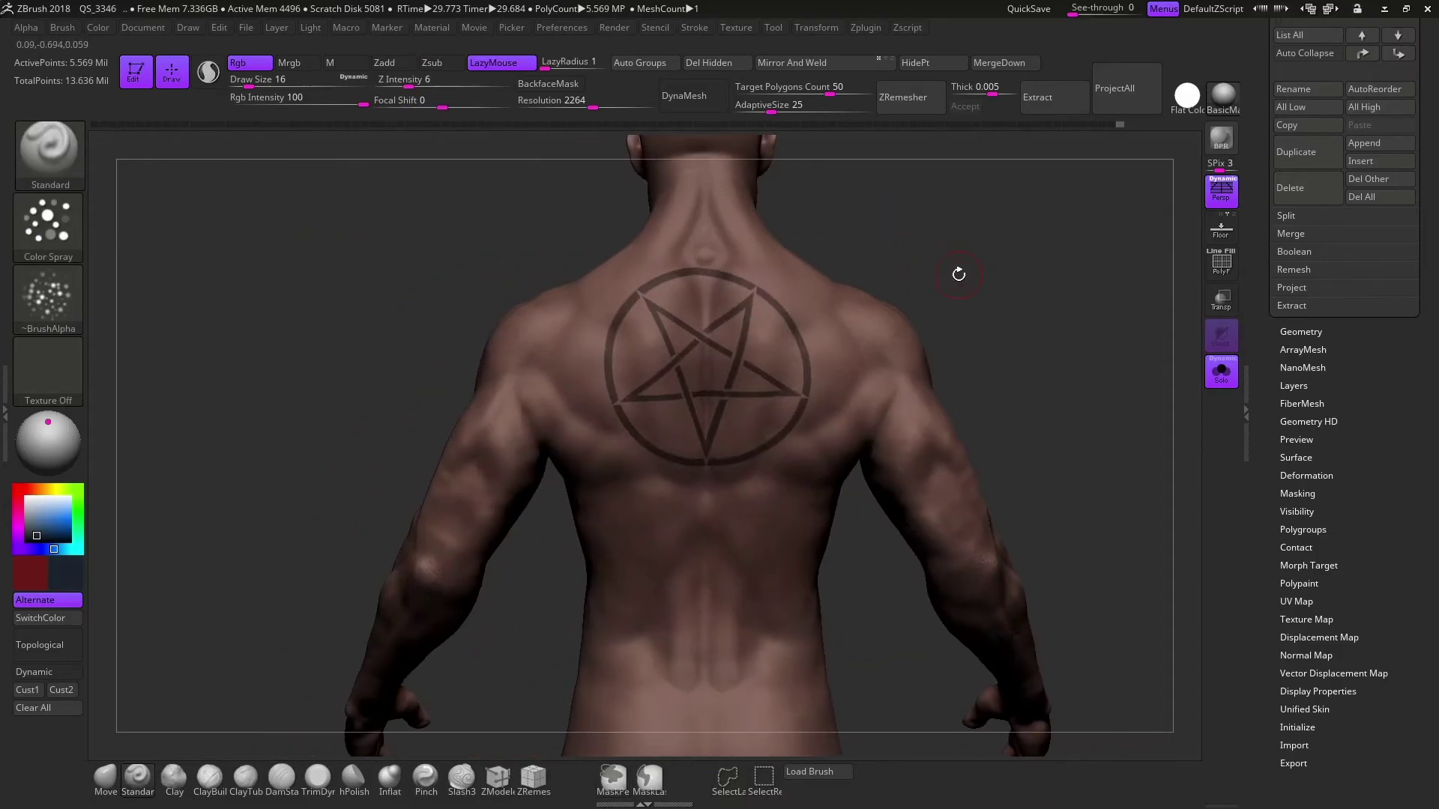
{"action": "left_click_drag", "start_coordinate": [706, 364], "coordinate": [787, 285]}
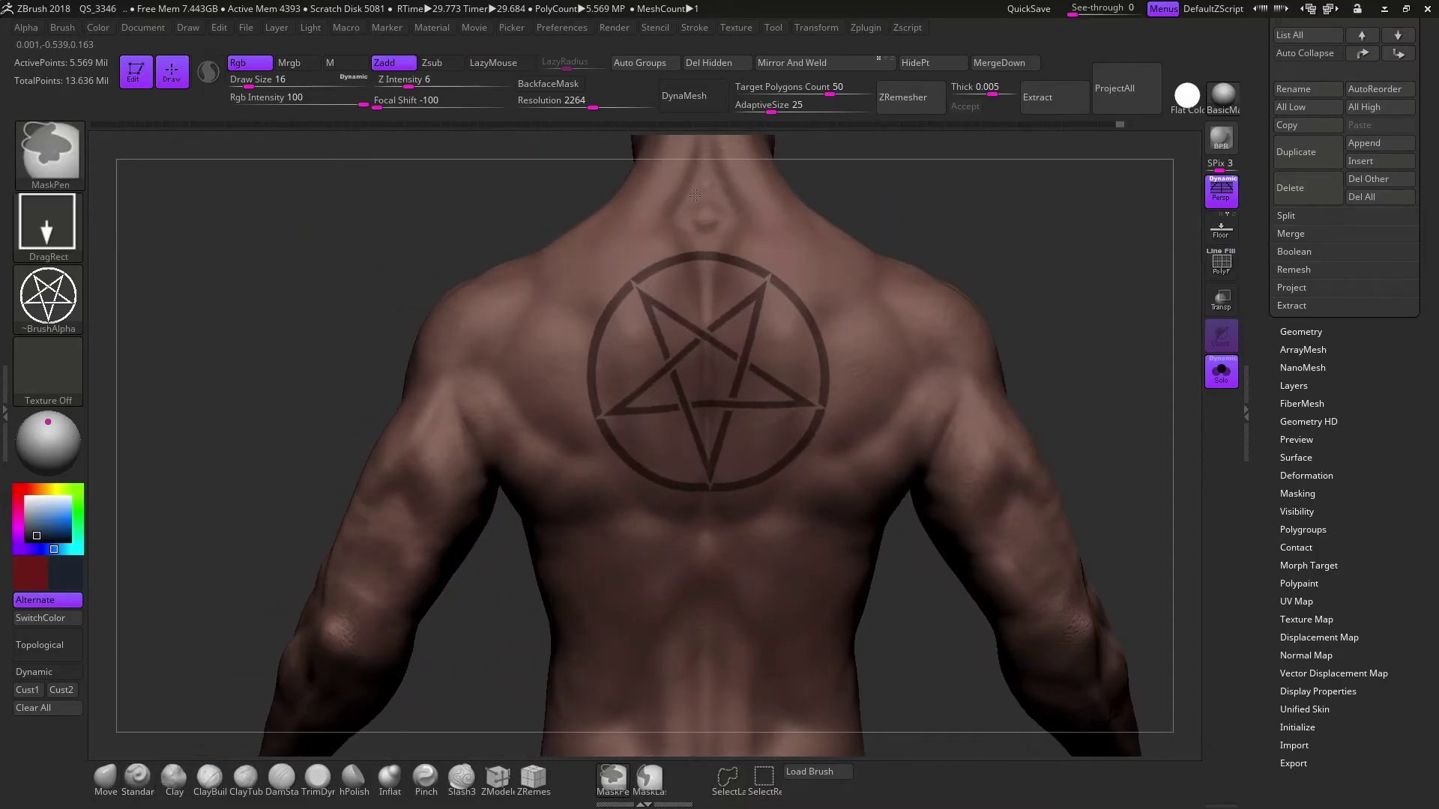
Spray-paint the pentagram dark with Color Spray and scattered-dots alpha, checking it in flat colour
{"action": "left_click", "coordinate": [48, 222]}
{"action": "left_click", "coordinate": [257, 290]}
{"action": "left_click", "coordinate": [48, 296]}
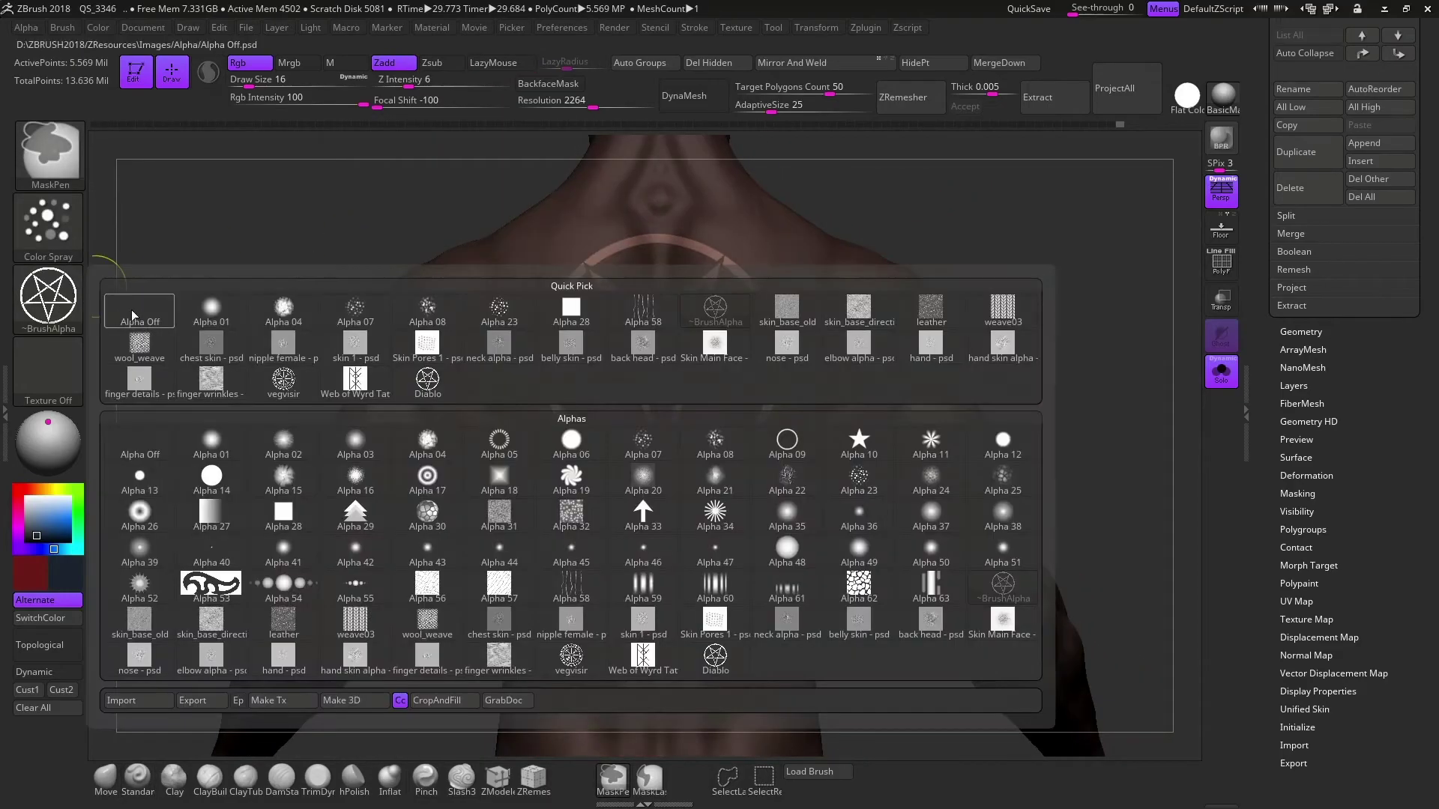
{"action": "left_click", "coordinate": [388, 318]}
{"action": "key", "text": "s"}
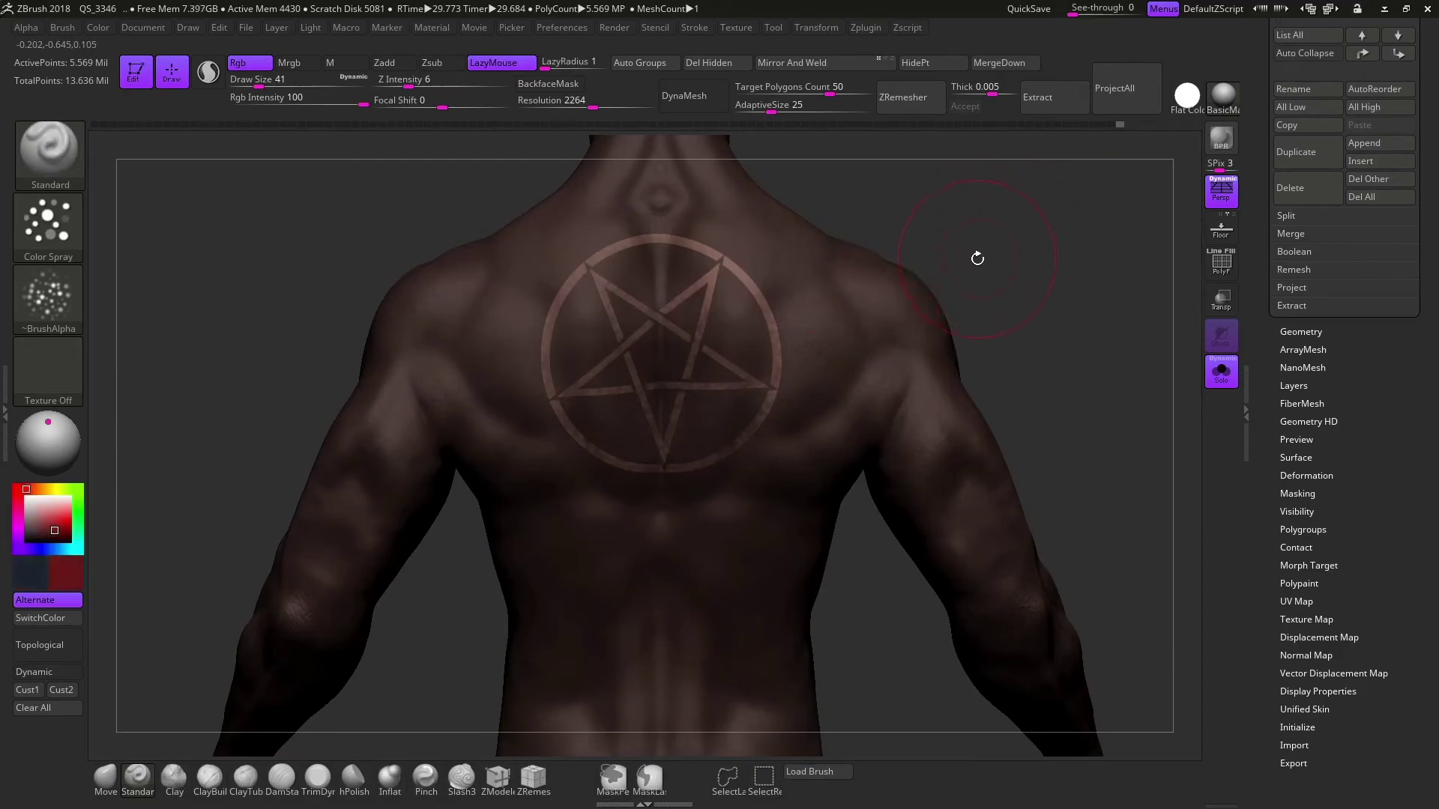
{"action": "left_click", "coordinate": [160, 642]}
{"action": "left_click", "coordinate": [1187, 95]}
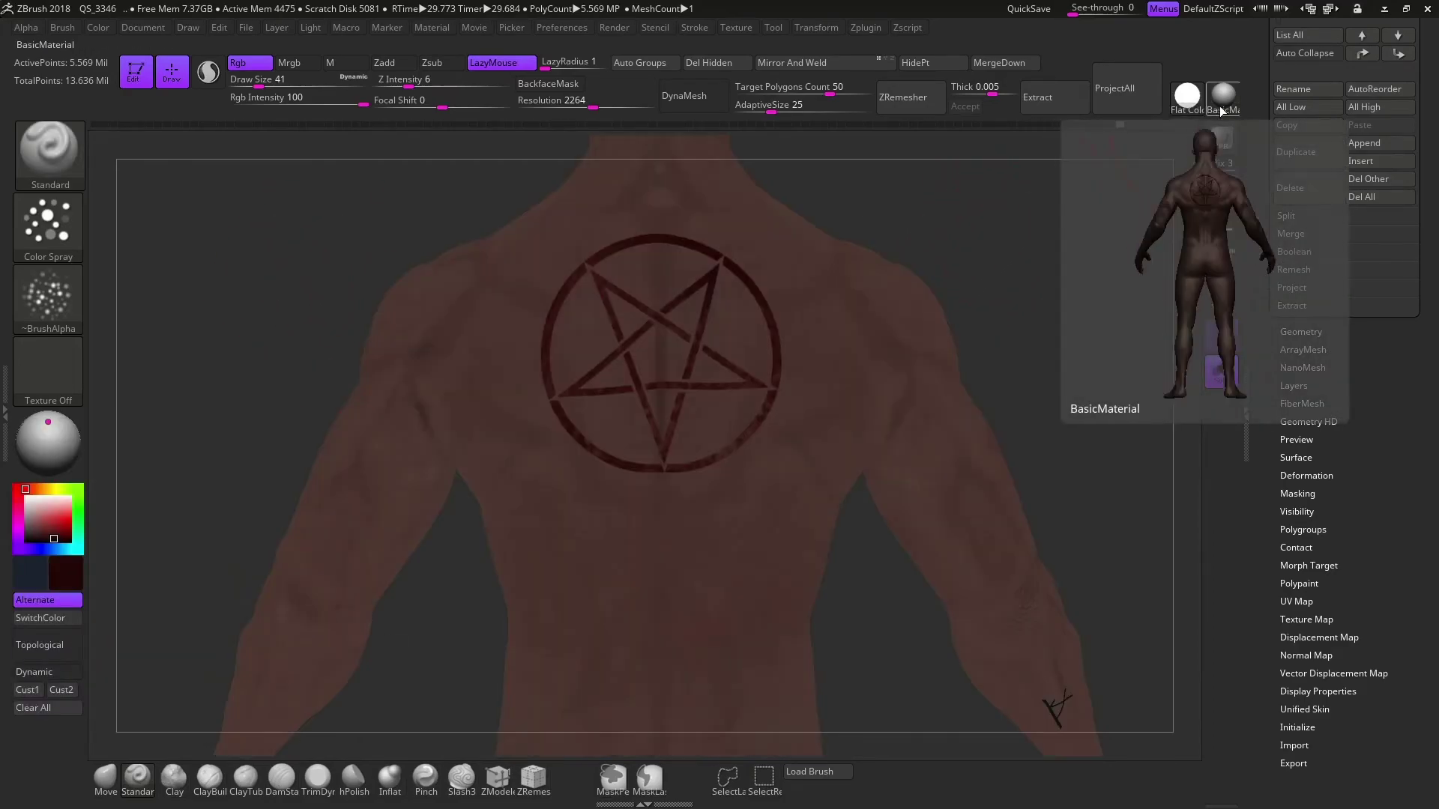
{"action": "left_click_drag", "start_coordinate": [1034, 218], "coordinate": [1054, 237]}
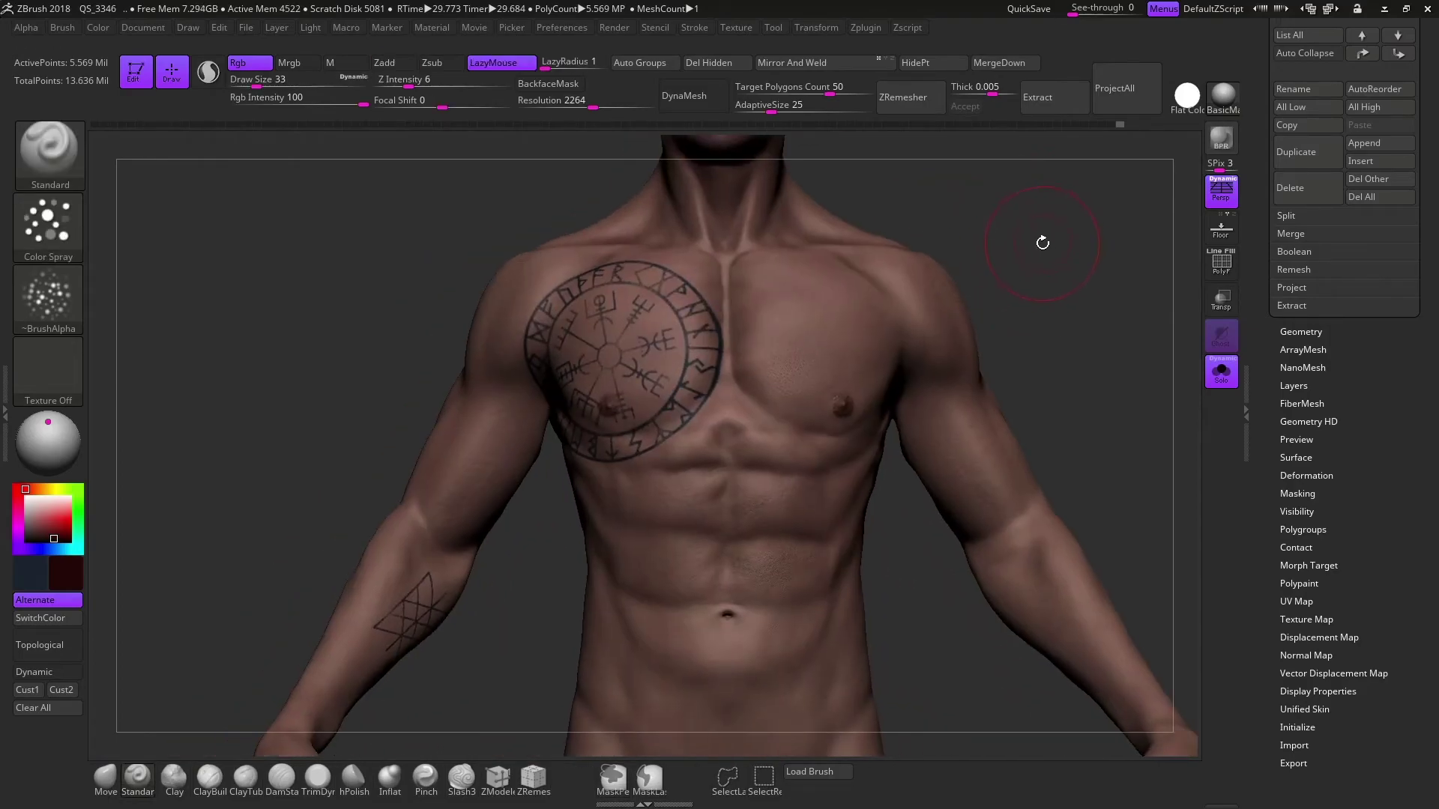
{"action": "left_click_drag", "start_coordinate": [1042, 242], "coordinate": [675, 315]}
{"action": "left_click", "coordinate": [48, 296], "text": "ctrl"}
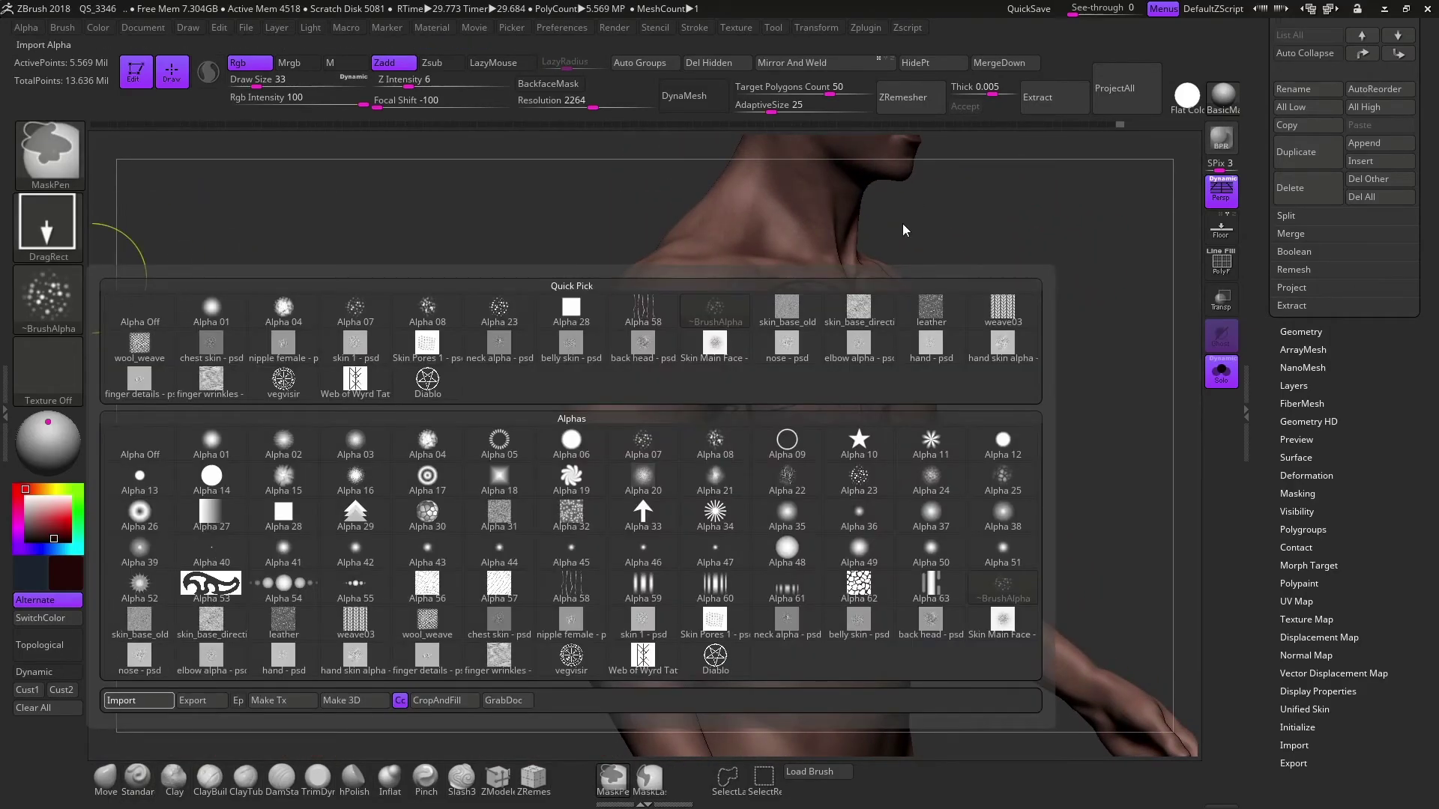
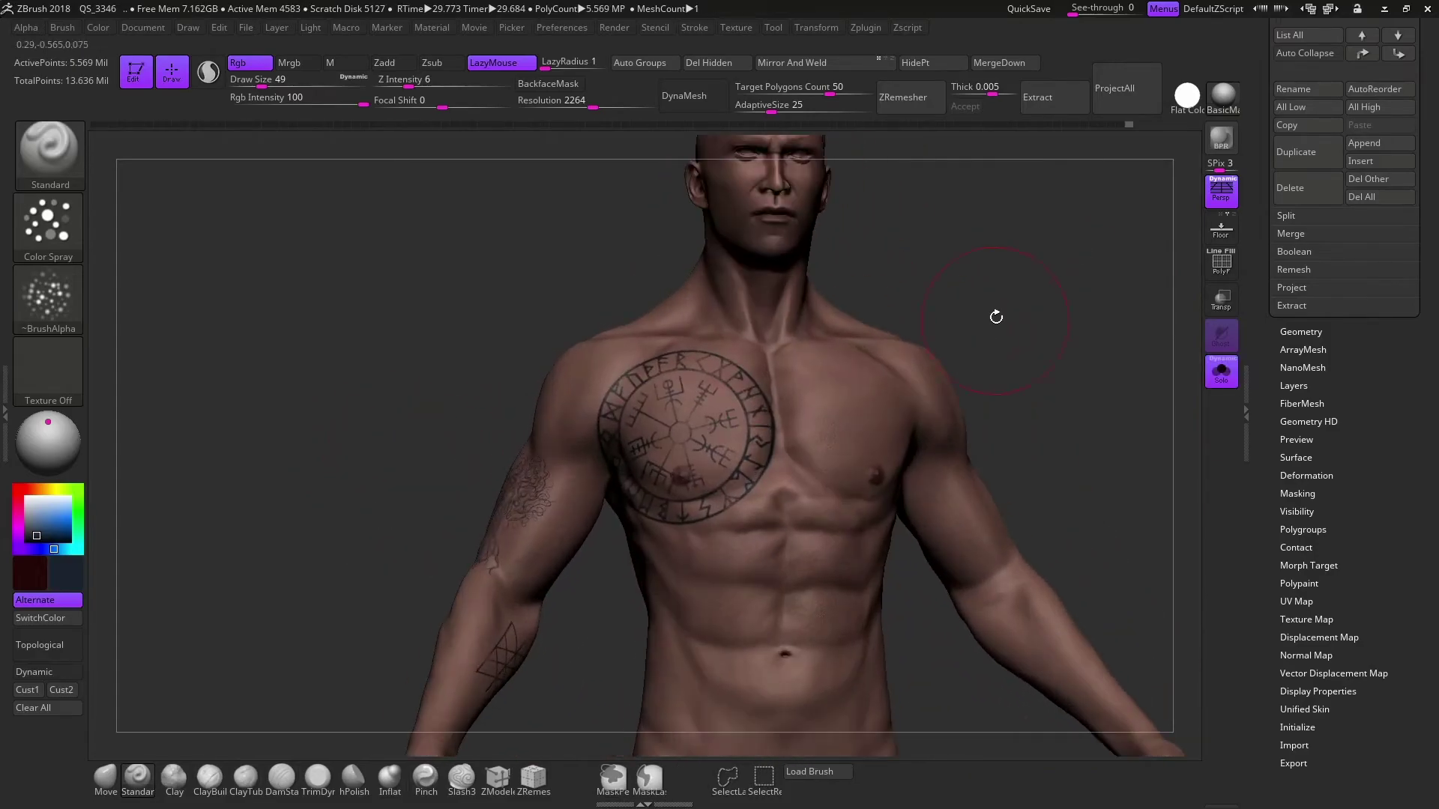
Solo the body SubTool and select the MaskPen brush with the DragRect stroke
{"action": "left_click", "coordinate": [1223, 141]}
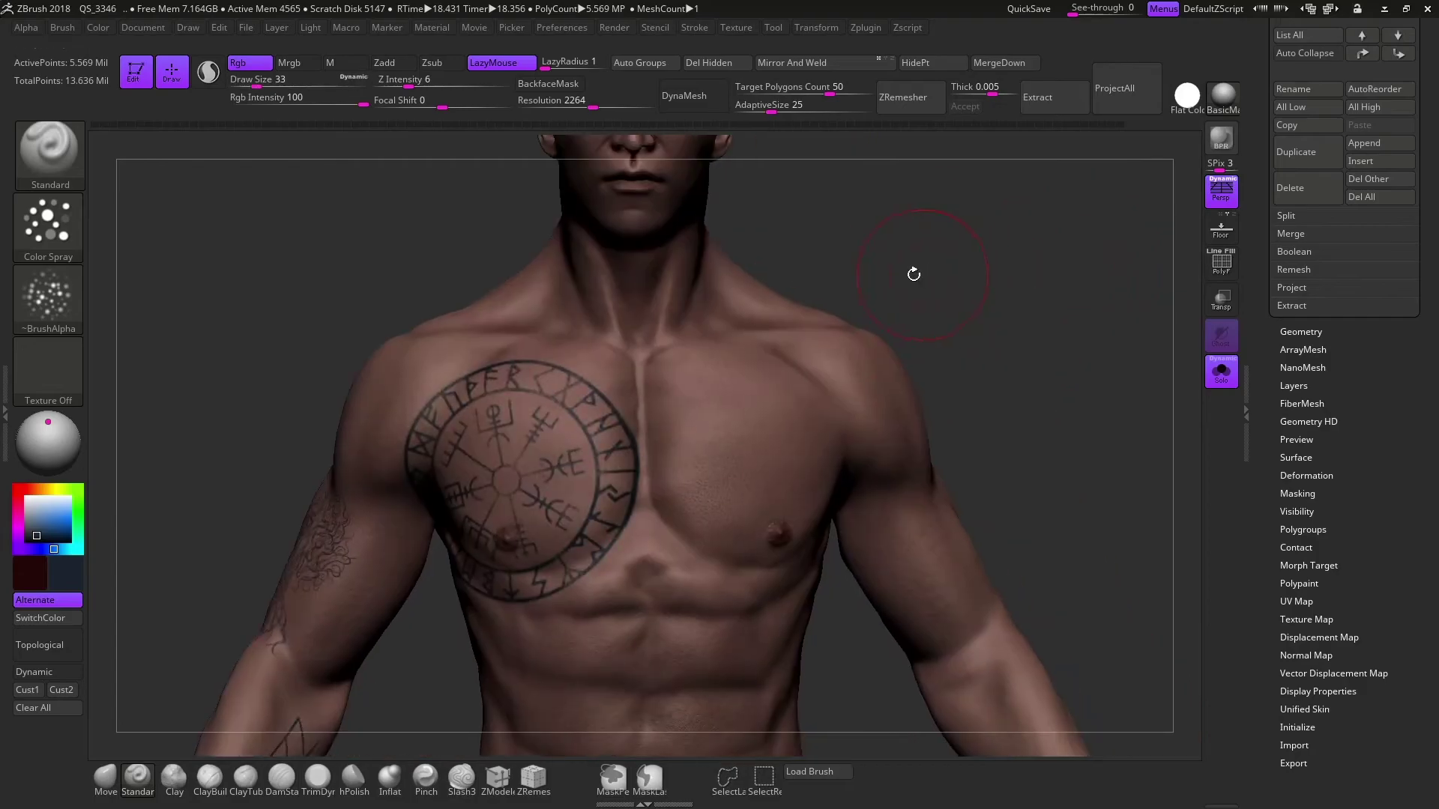
{"action": "left_click", "coordinate": [43, 287], "text": "ctrl"}
{"action": "left_click", "coordinate": [139, 700]}
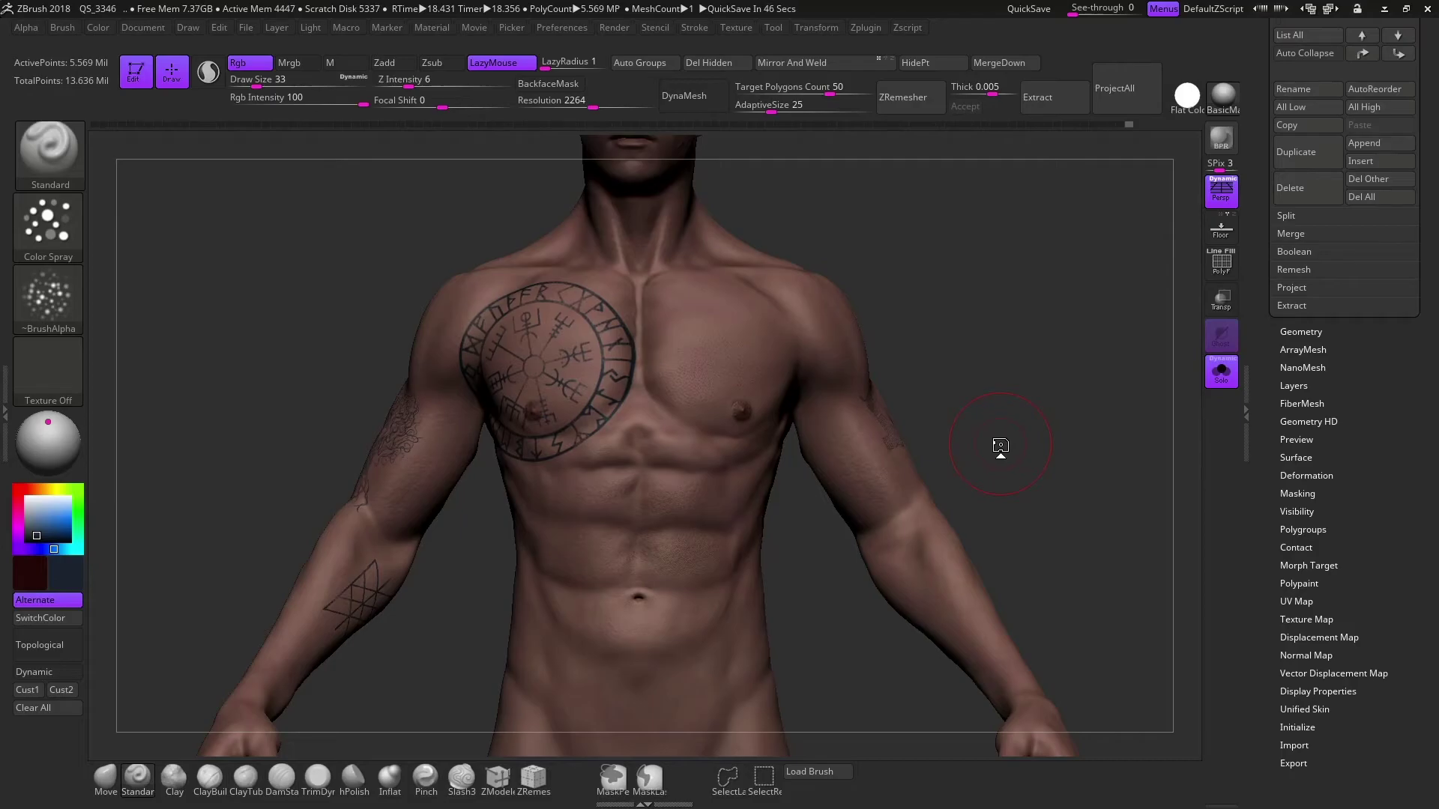
{"action": "left_click", "coordinate": [48, 296], "text": "ctrl"}
{"action": "left_click", "coordinate": [139, 700]}
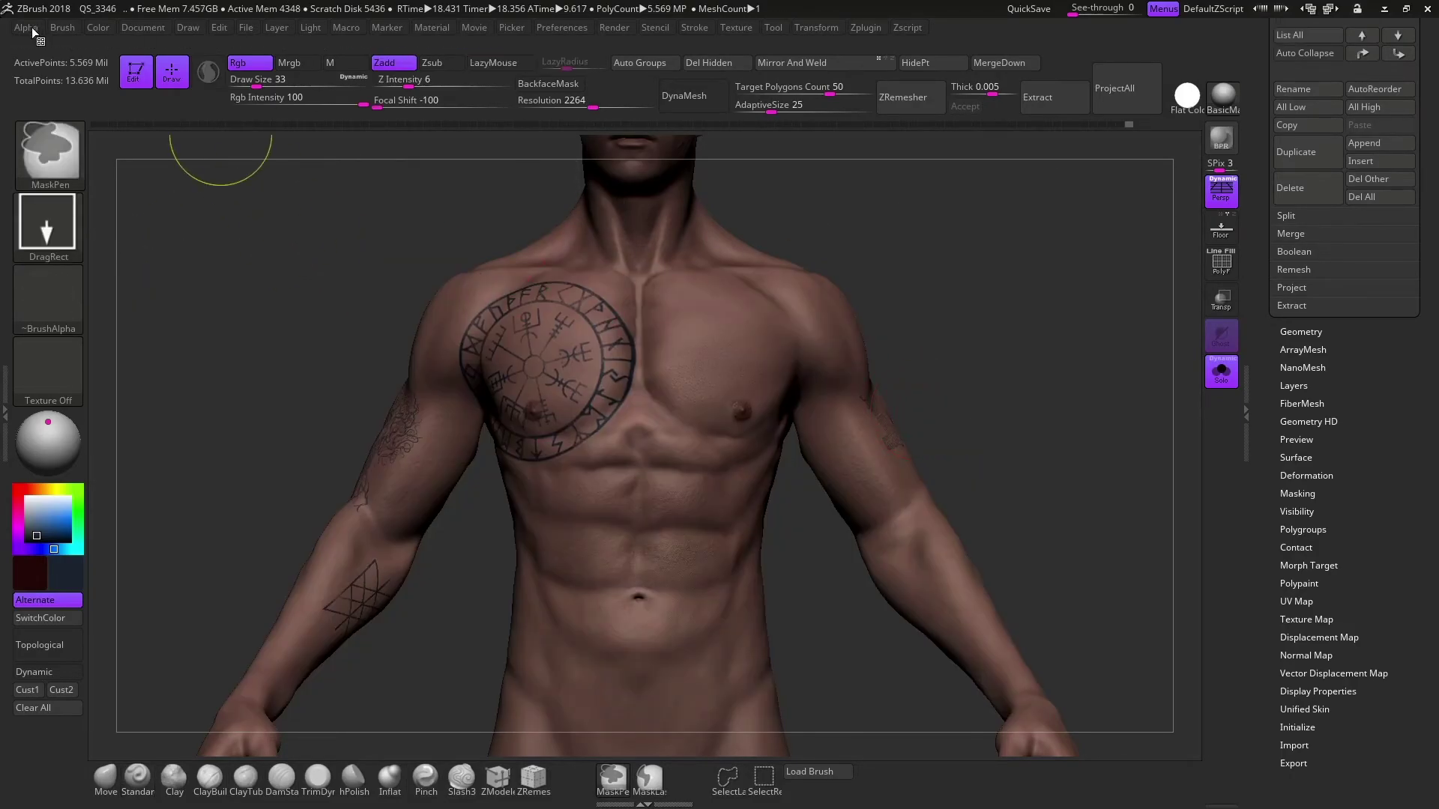
Rotate to the hand tattoo and set a Spray stroke with a dotted alpha at Draw Size 4
{"action": "left_click", "coordinate": [30, 27]}
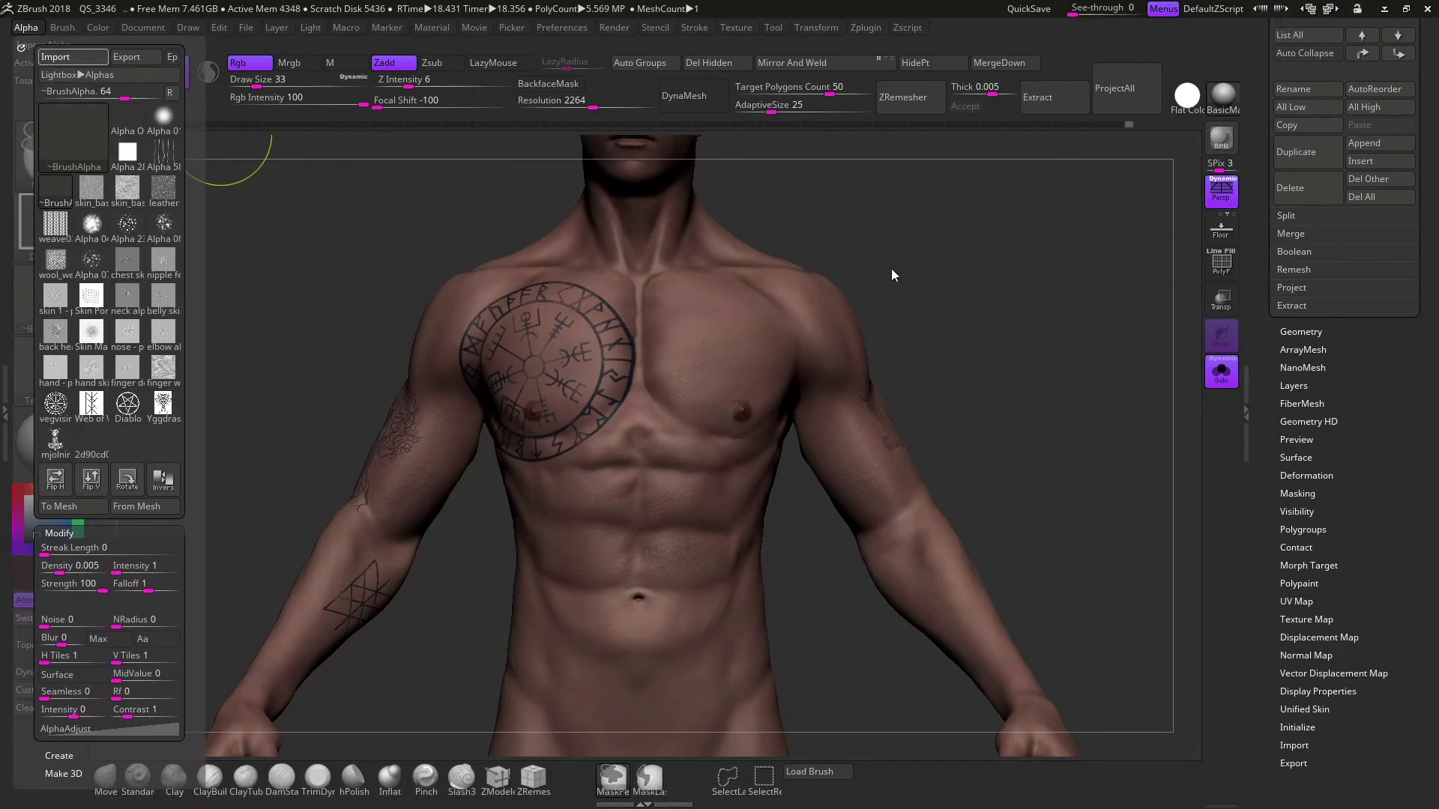
{"action": "mouse_move", "coordinate": [679, 298]}
{"action": "left_mouse_down"}
{"action": "mouse_move", "coordinate": [861, 232]}
{"action": "mouse_move", "coordinate": [337, 145]}
{"action": "mouse_move", "coordinate": [524, 411]}
{"action": "mouse_move", "coordinate": [902, 283]}
{"action": "mouse_move", "coordinate": [893, 585]}
{"action": "mouse_move", "coordinate": [729, 445]}
{"action": "left_mouse_up"}
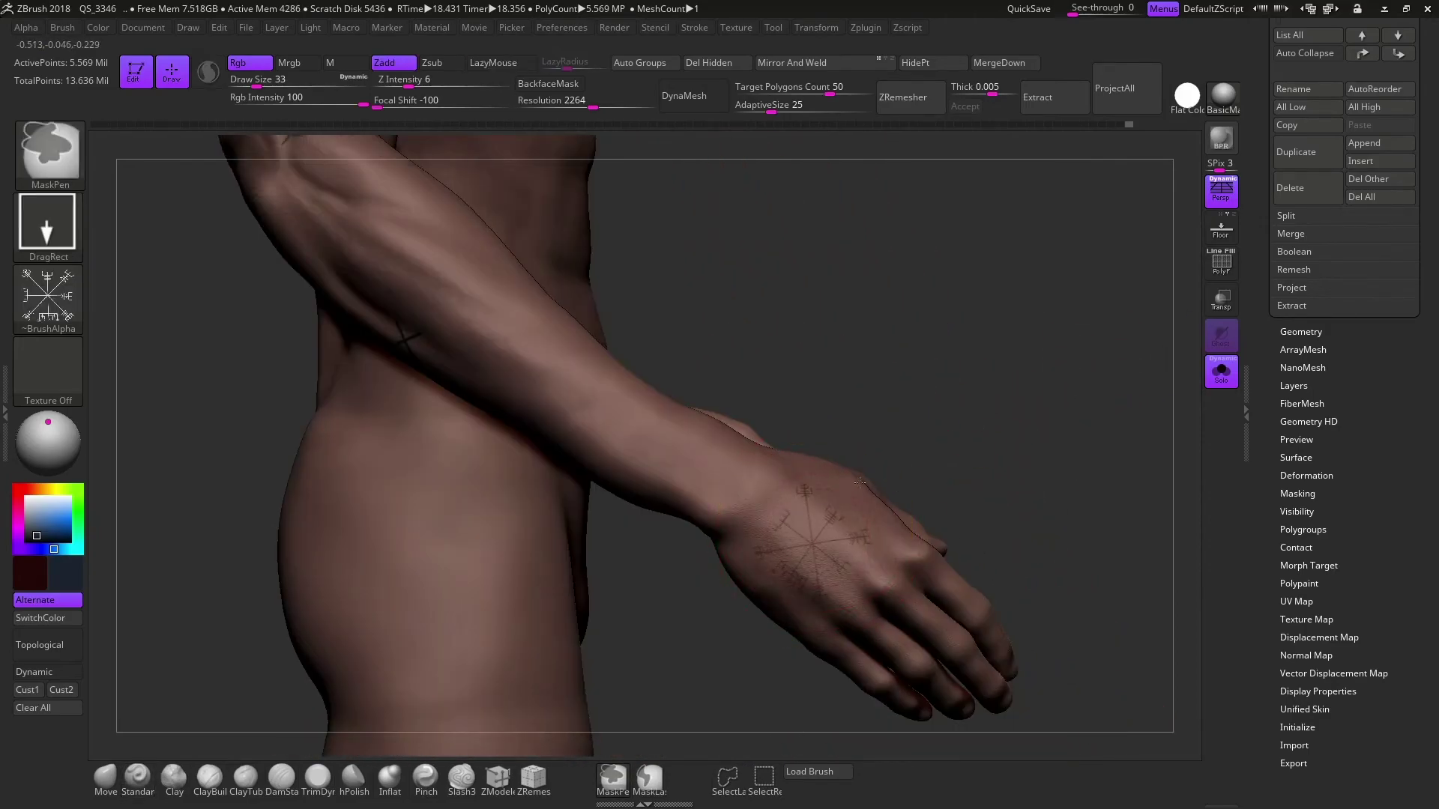
{"action": "left_click", "coordinate": [48, 221]}
{"action": "left_click", "coordinate": [276, 238]}
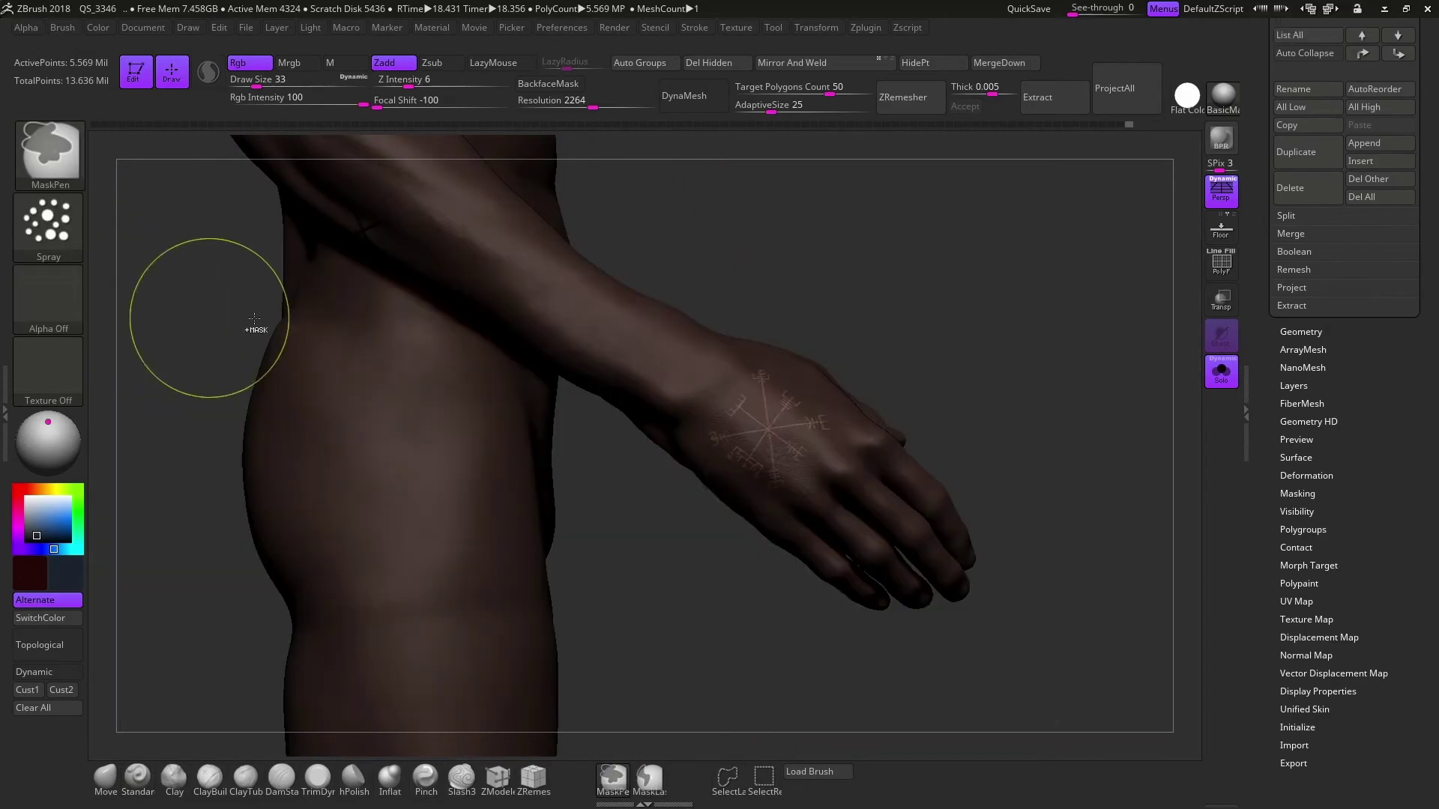
{"action": "left_click", "coordinate": [48, 298]}
{"action": "left_click", "coordinate": [485, 313]}
{"action": "type", "text": "s4"}
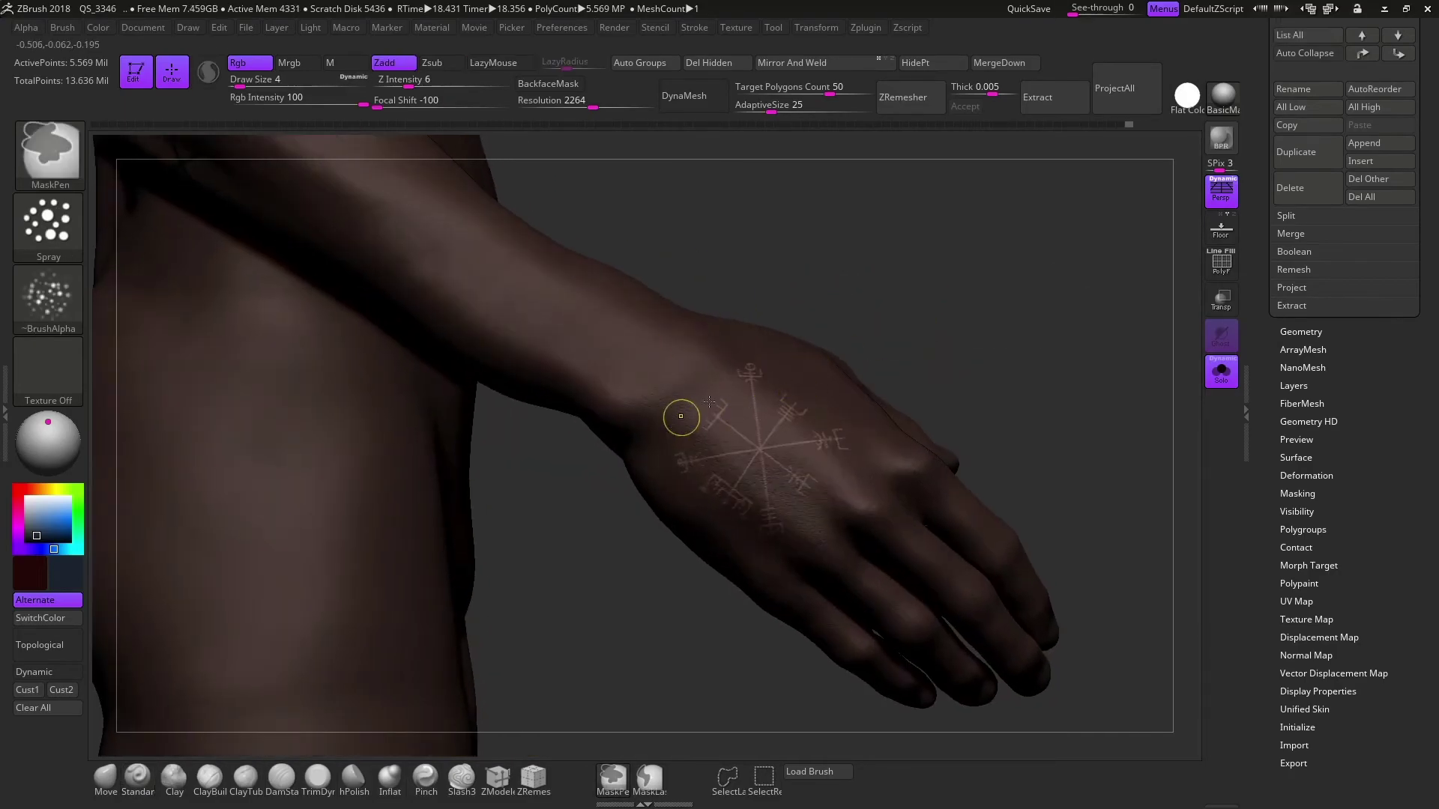
Rotate back to the chest and return to the rectangular masking stroke
{"action": "left_click_drag", "start_coordinate": [811, 494], "coordinate": [762, 374]}
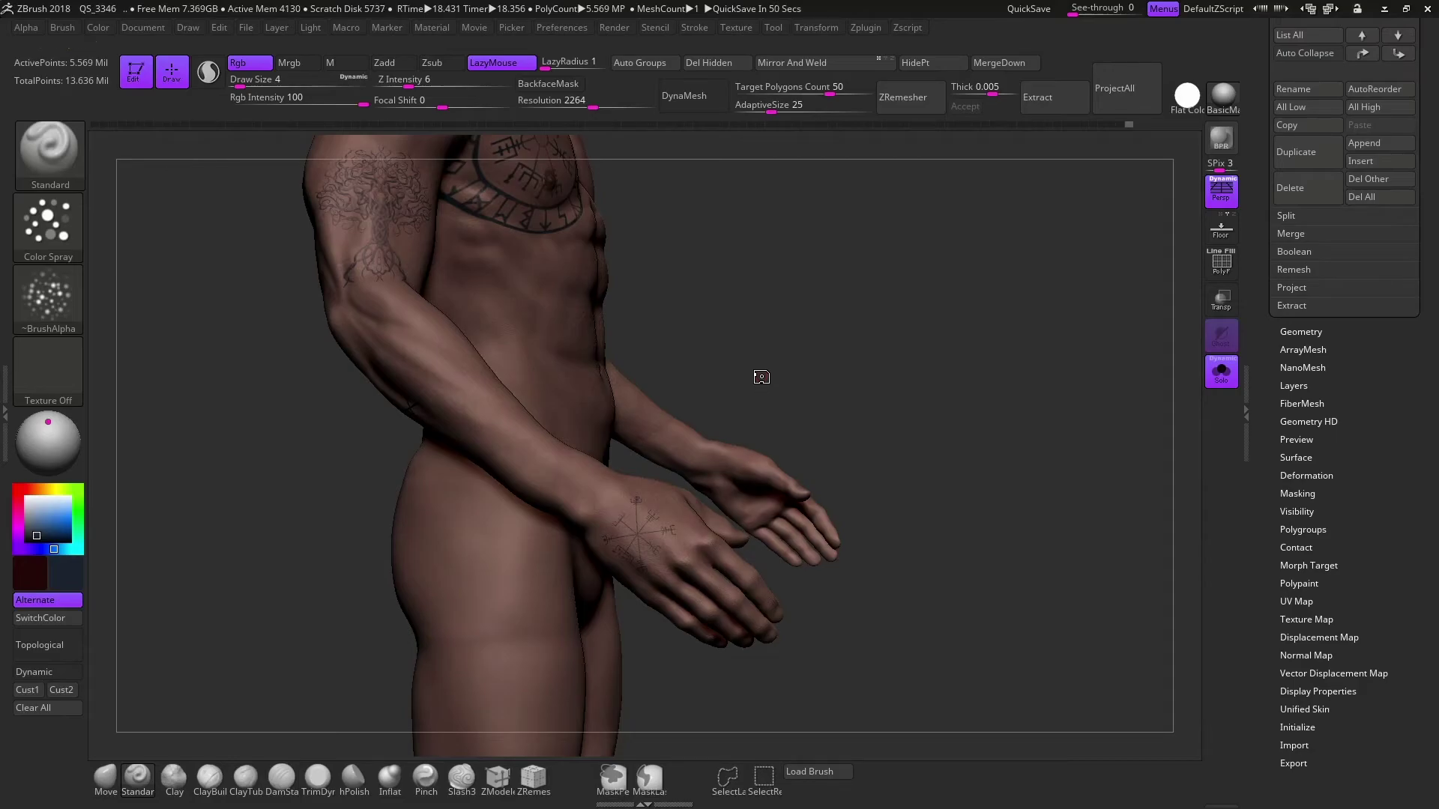
{"action": "mouse_move", "coordinate": [761, 377]}
{"action": "left_mouse_down"}
{"action": "mouse_move", "coordinate": [620, 270]}
{"action": "mouse_move", "coordinate": [283, 401]}
{"action": "left_mouse_up"}
{"action": "left_click", "coordinate": [64, 240], "text": "ctrl"}
{"action": "left_click", "coordinate": [211, 237]}
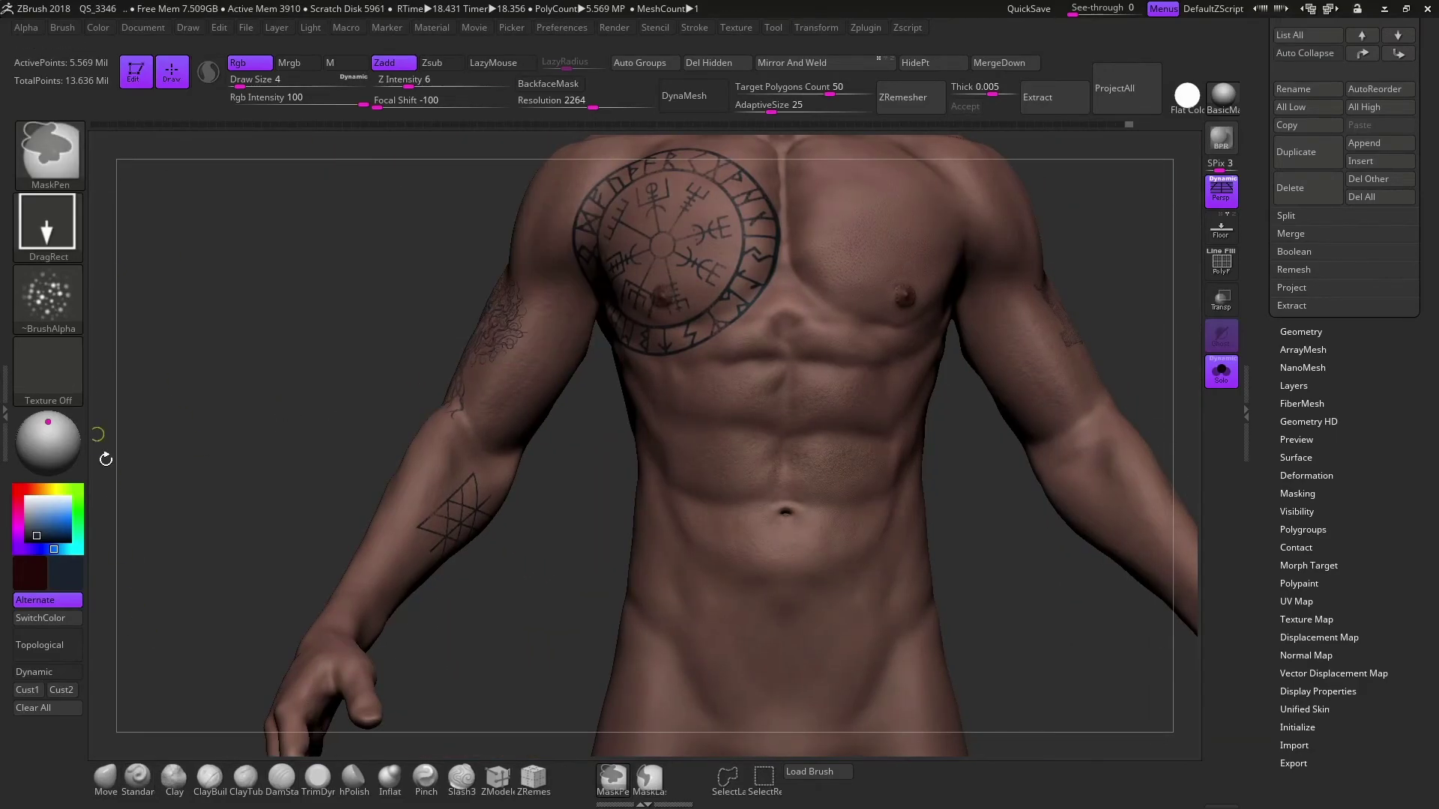
{"action": "left_click", "coordinate": [47, 299]}
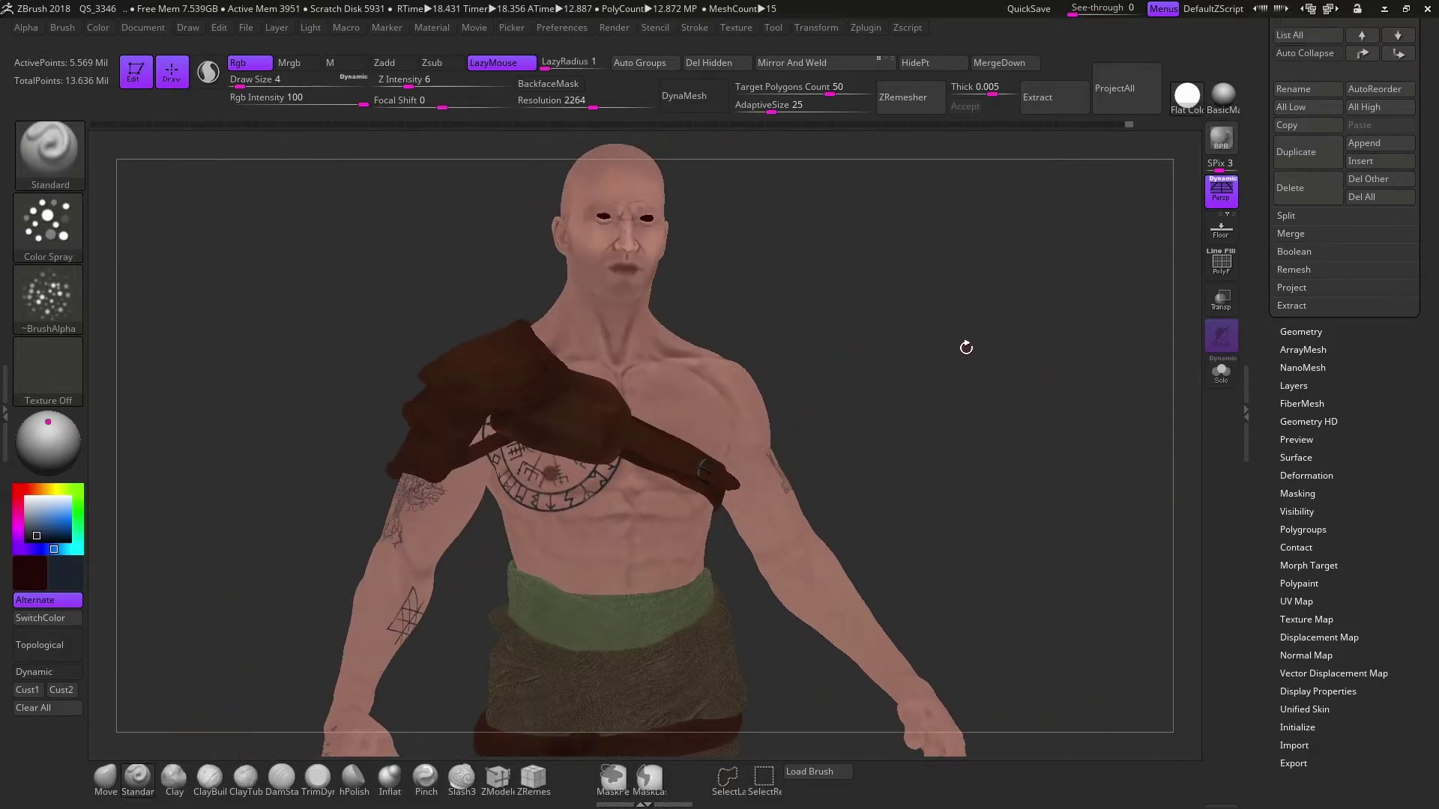
BPR-render the clothed character, then render again from the straight back view
{"action": "left_click", "coordinate": [1221, 138]}
{"action": "left_click", "coordinate": [1222, 137]}
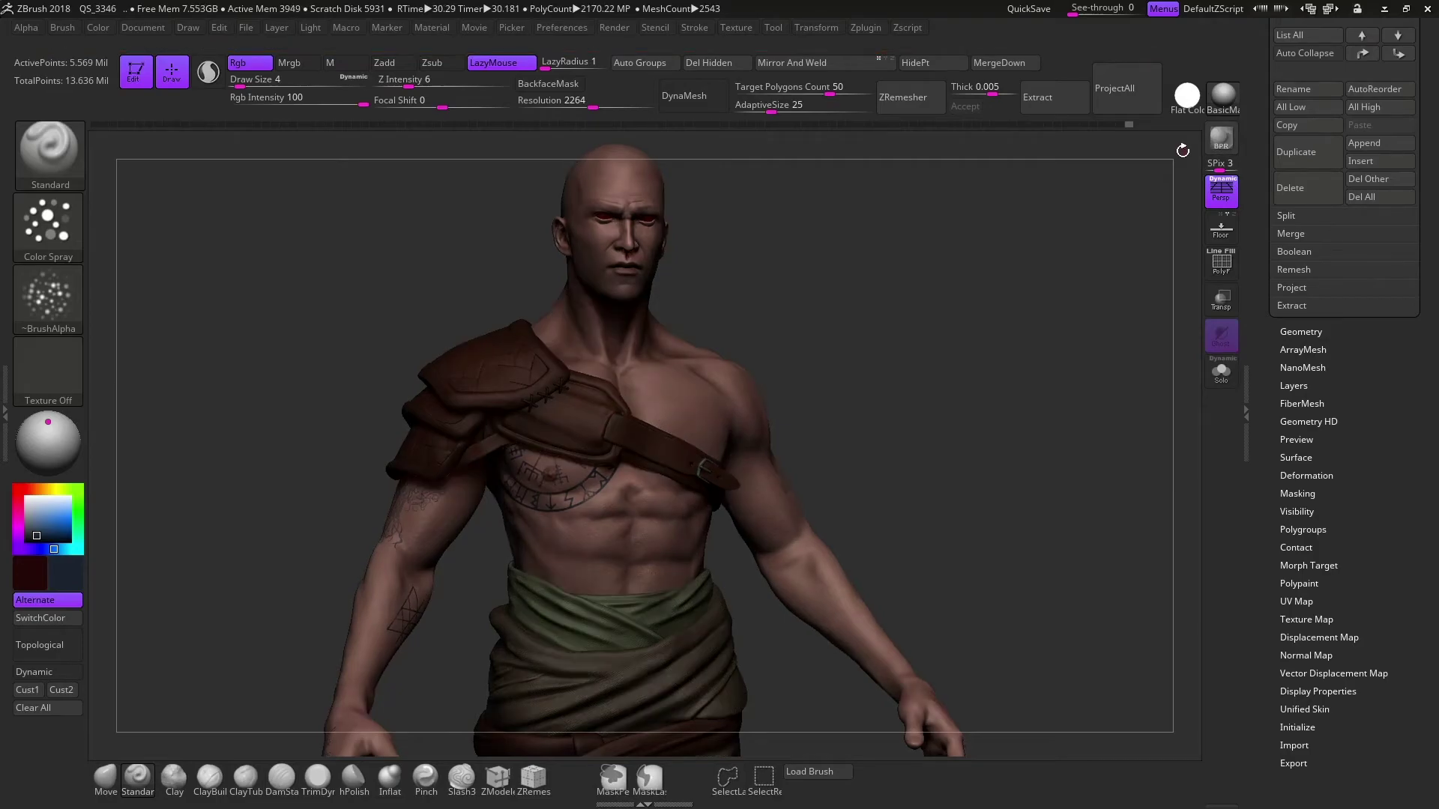
{"action": "left_click", "coordinate": [631, 24]}
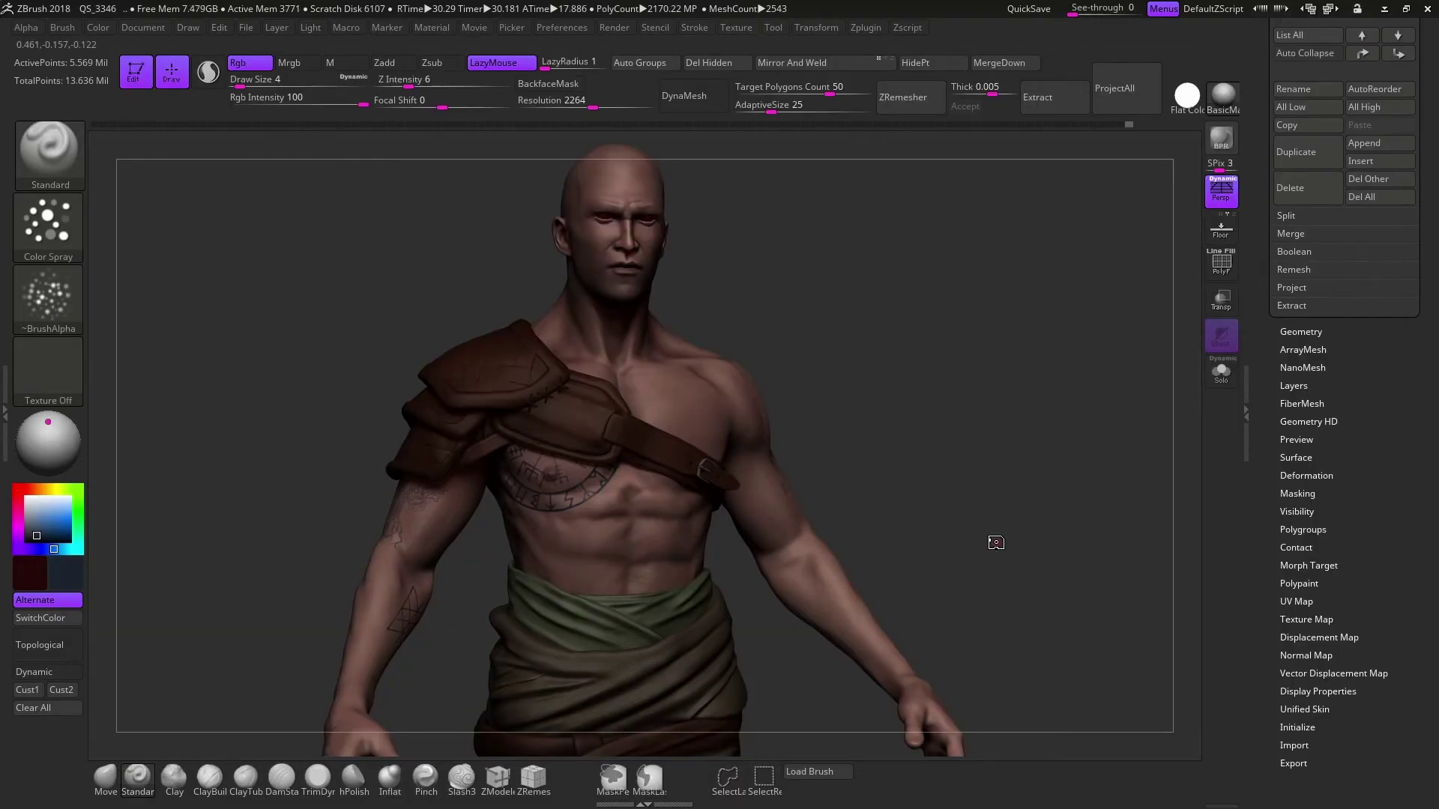
{"action": "mouse_move", "coordinate": [982, 536]}
{"action": "left_mouse_down"}
{"action": "mouse_move", "coordinate": [1112, 257]}
{"action": "mouse_move", "coordinate": [950, 356]}
{"action": "left_mouse_up"}
{"action": "key", "text": "shift+r"}
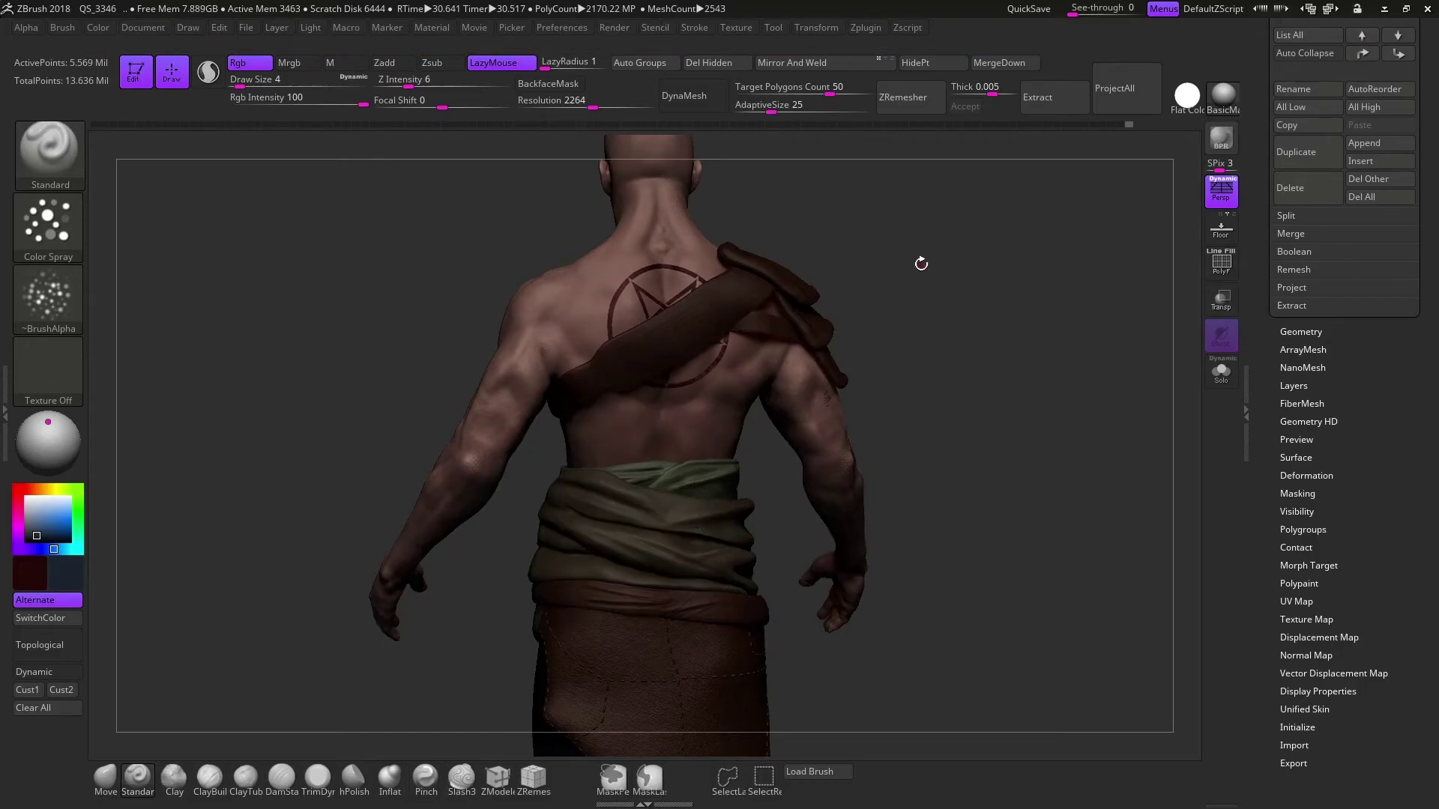
Export the back-view render as an image via Render > Export Image
{"action": "left_click", "coordinate": [615, 27]}
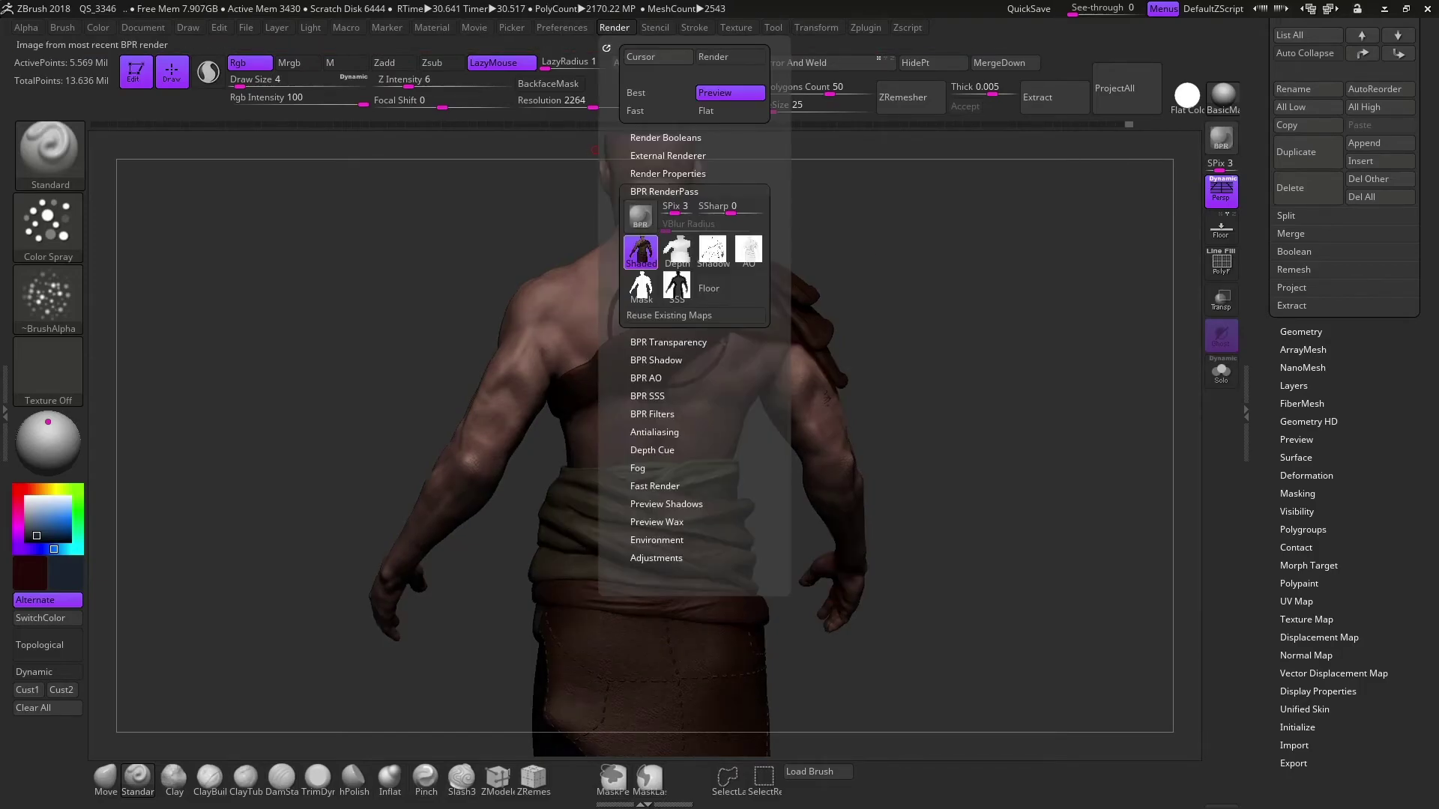
{"action": "left_click", "coordinate": [641, 251]}
{"action": "left_click", "coordinate": [702, 754]}
{"action": "mouse_move", "coordinate": [924, 472]}
{"action": "left_mouse_down"}
{"action": "mouse_move", "coordinate": [892, 306]}
{"action": "mouse_move", "coordinate": [1075, 420]}
{"action": "left_mouse_up"}
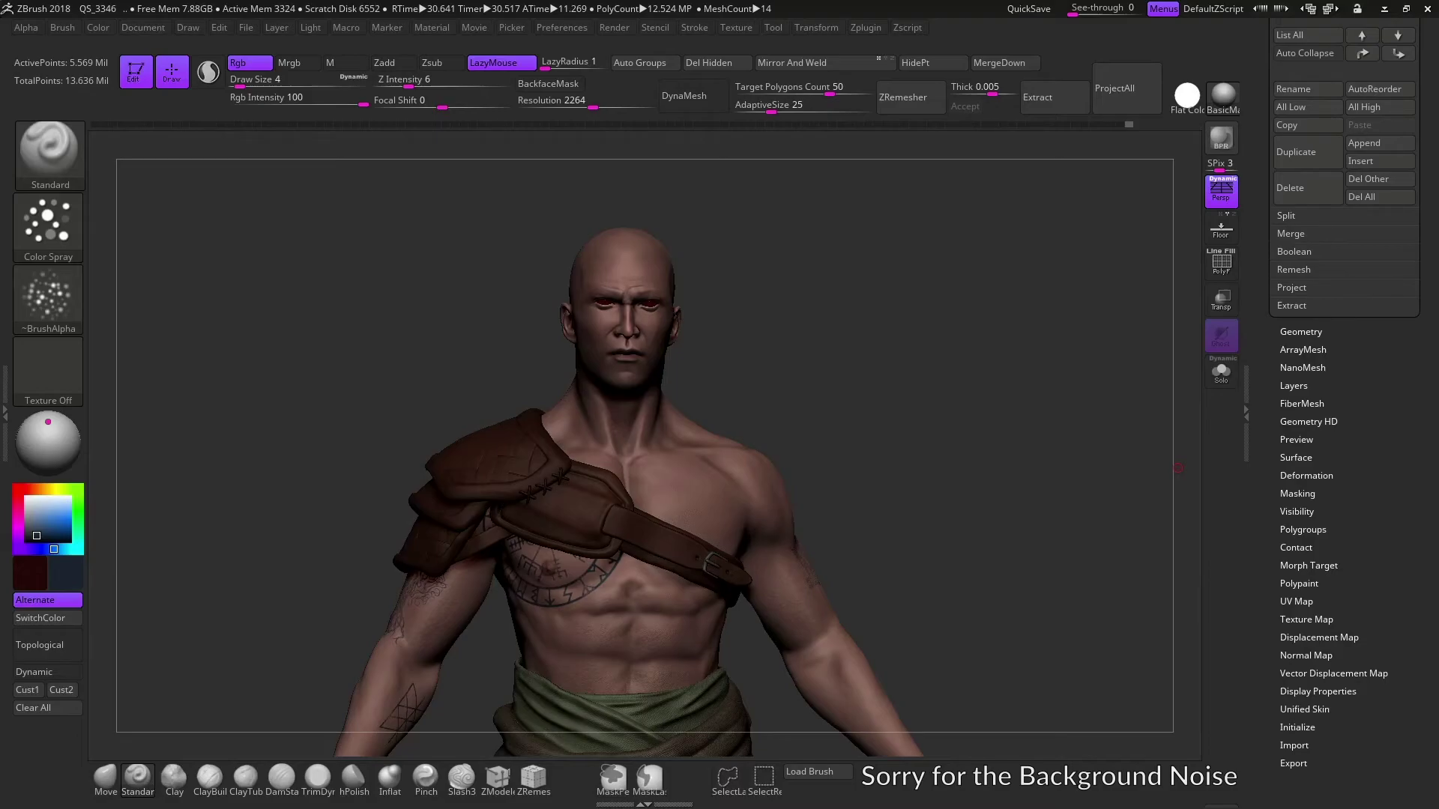
{"action": "mouse_move", "coordinate": [1178, 468]}
{"action": "left_mouse_down"}
{"action": "mouse_move", "coordinate": [962, 410]}
{"action": "mouse_move", "coordinate": [977, 427]}
{"action": "mouse_move", "coordinate": [906, 421]}
{"action": "mouse_move", "coordinate": [981, 444]}
{"action": "mouse_move", "coordinate": [911, 482]}
{"action": "mouse_move", "coordinate": [1022, 577]}
{"action": "mouse_move", "coordinate": [850, 510]}
{"action": "left_mouse_up"}
{"action": "mouse_move", "coordinate": [857, 462]}
{"action": "left_mouse_down", "text": "alt"}
{"action": "mouse_move", "coordinate": [875, 531]}
{"action": "mouse_move", "coordinate": [789, 422]}
{"action": "left_mouse_up", "text": "alt"}
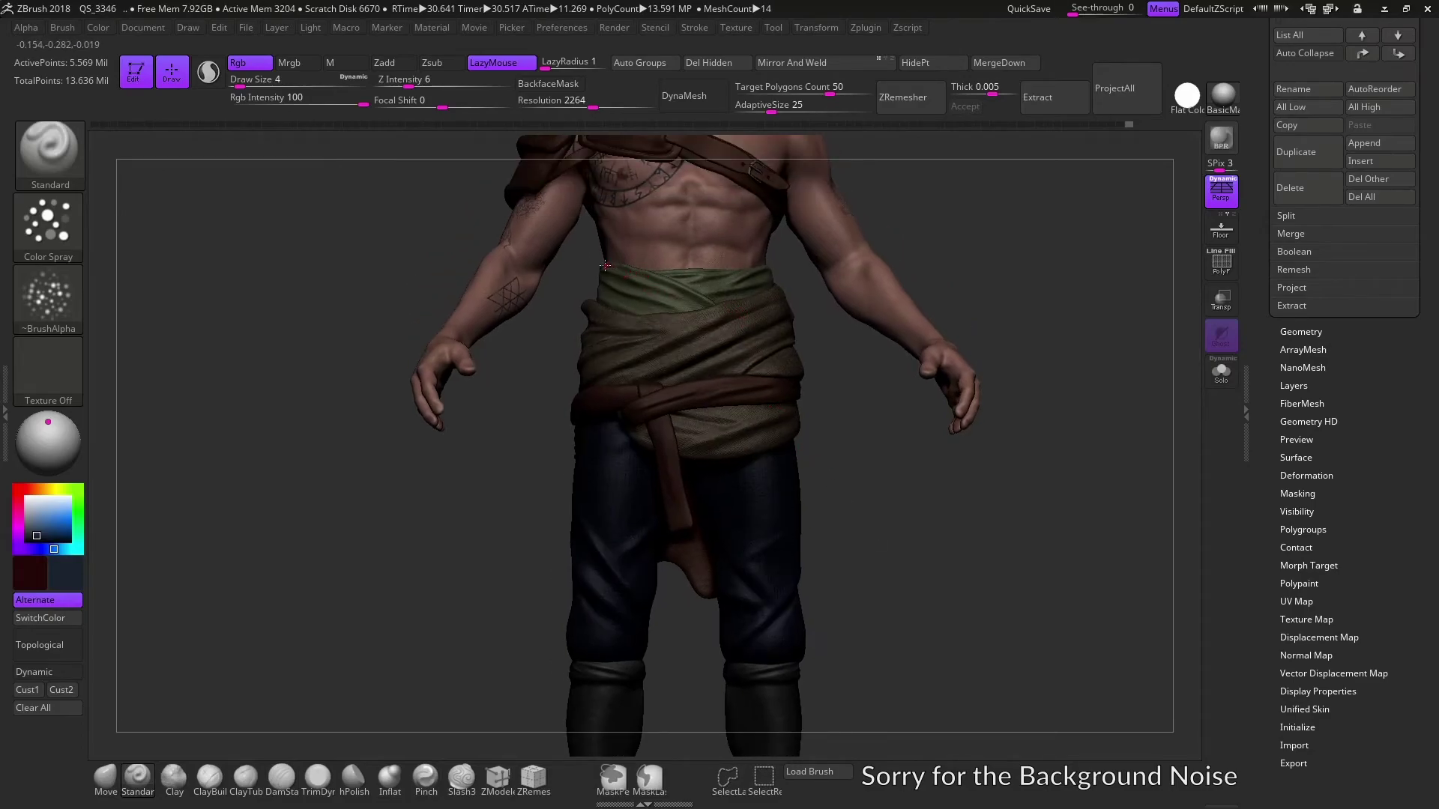
{"action": "mouse_move", "coordinate": [877, 446]}
{"action": "left_mouse_down"}
{"action": "mouse_move", "coordinate": [1006, 448]}
{"action": "mouse_move", "coordinate": [729, 512]}
{"action": "left_mouse_up"}
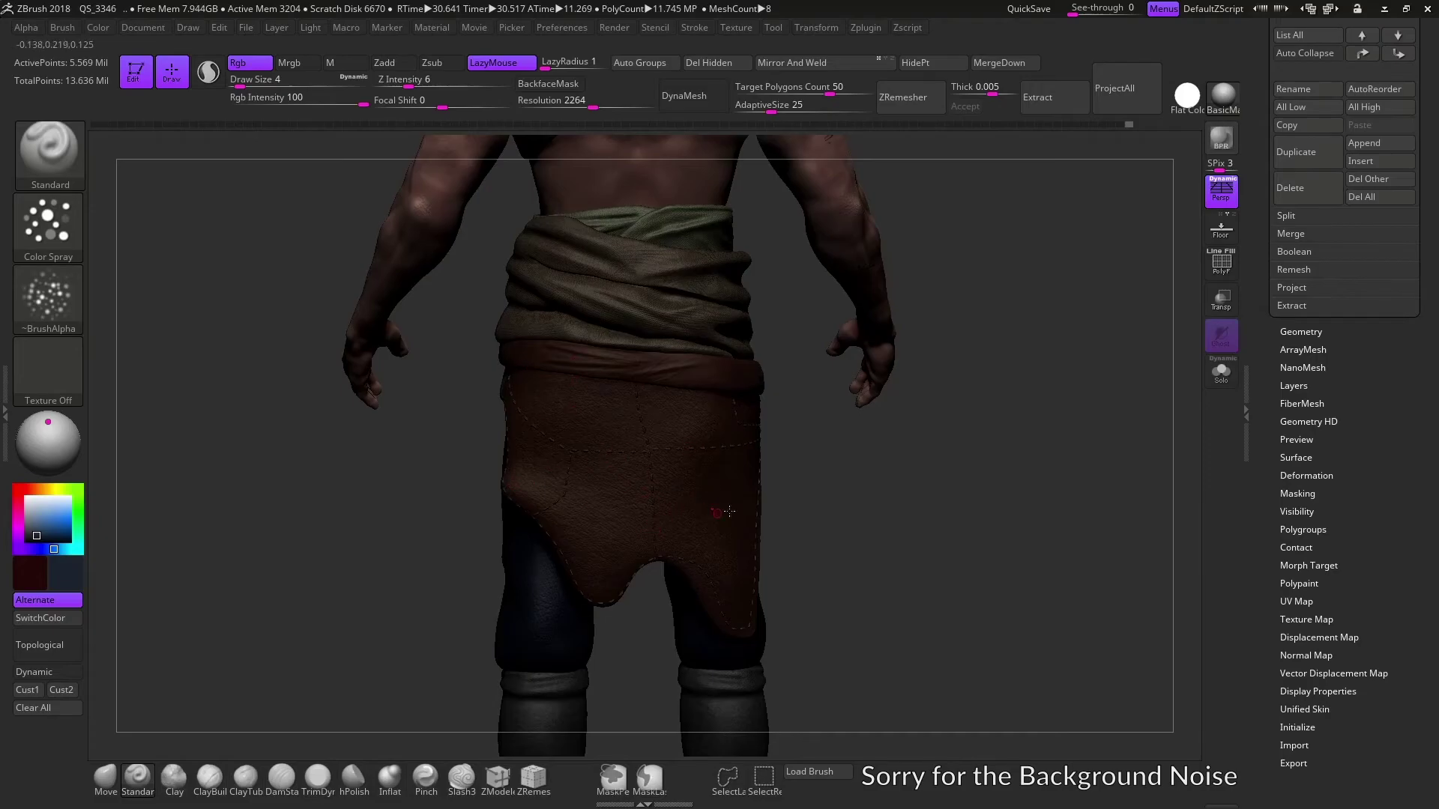
{"action": "mouse_move", "coordinate": [809, 488]}
{"action": "left_mouse_down"}
{"action": "mouse_move", "coordinate": [834, 475]}
{"action": "mouse_move", "coordinate": [625, 278]}
{"action": "left_mouse_up"}
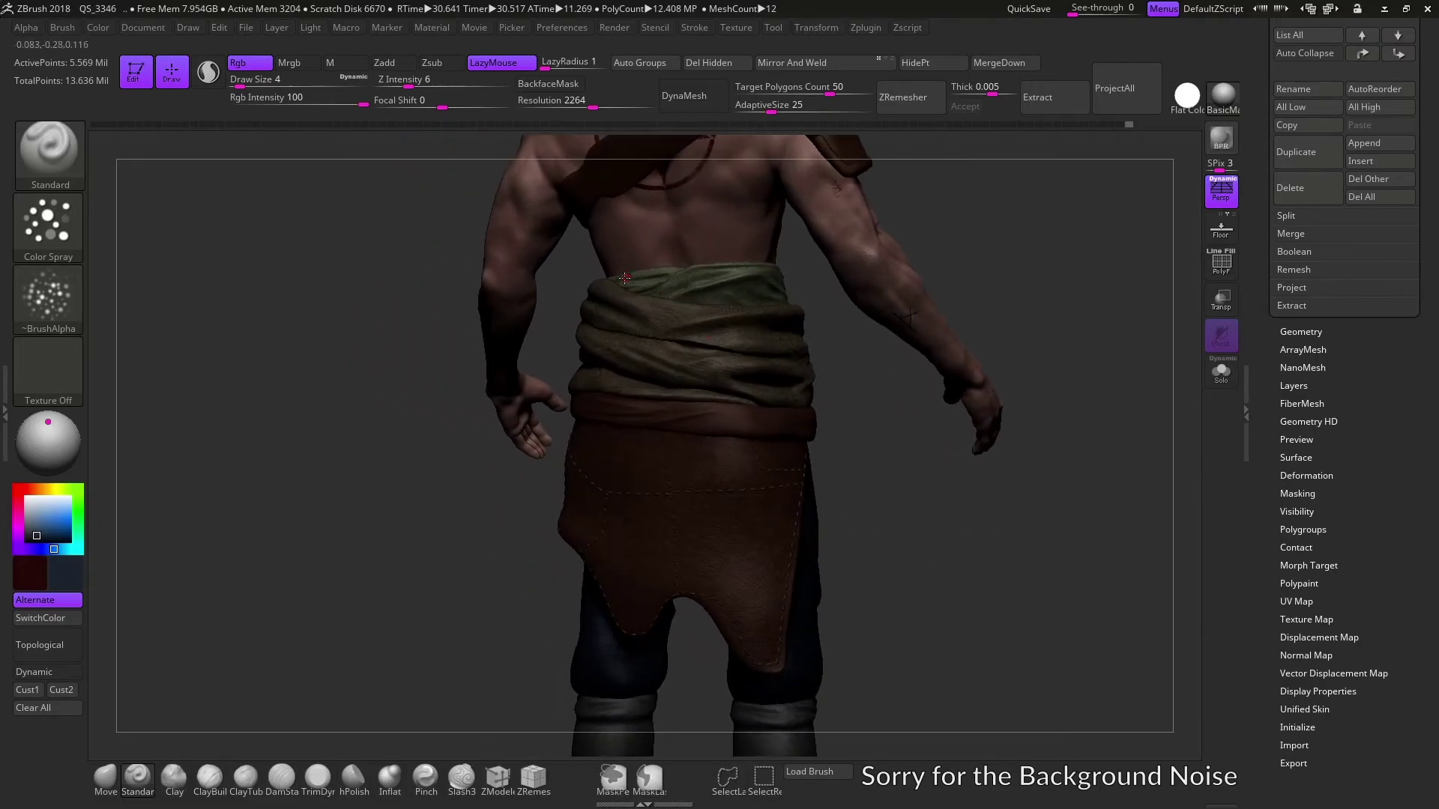
{"action": "left_click_drag", "start_coordinate": [869, 439], "coordinate": [791, 358]}
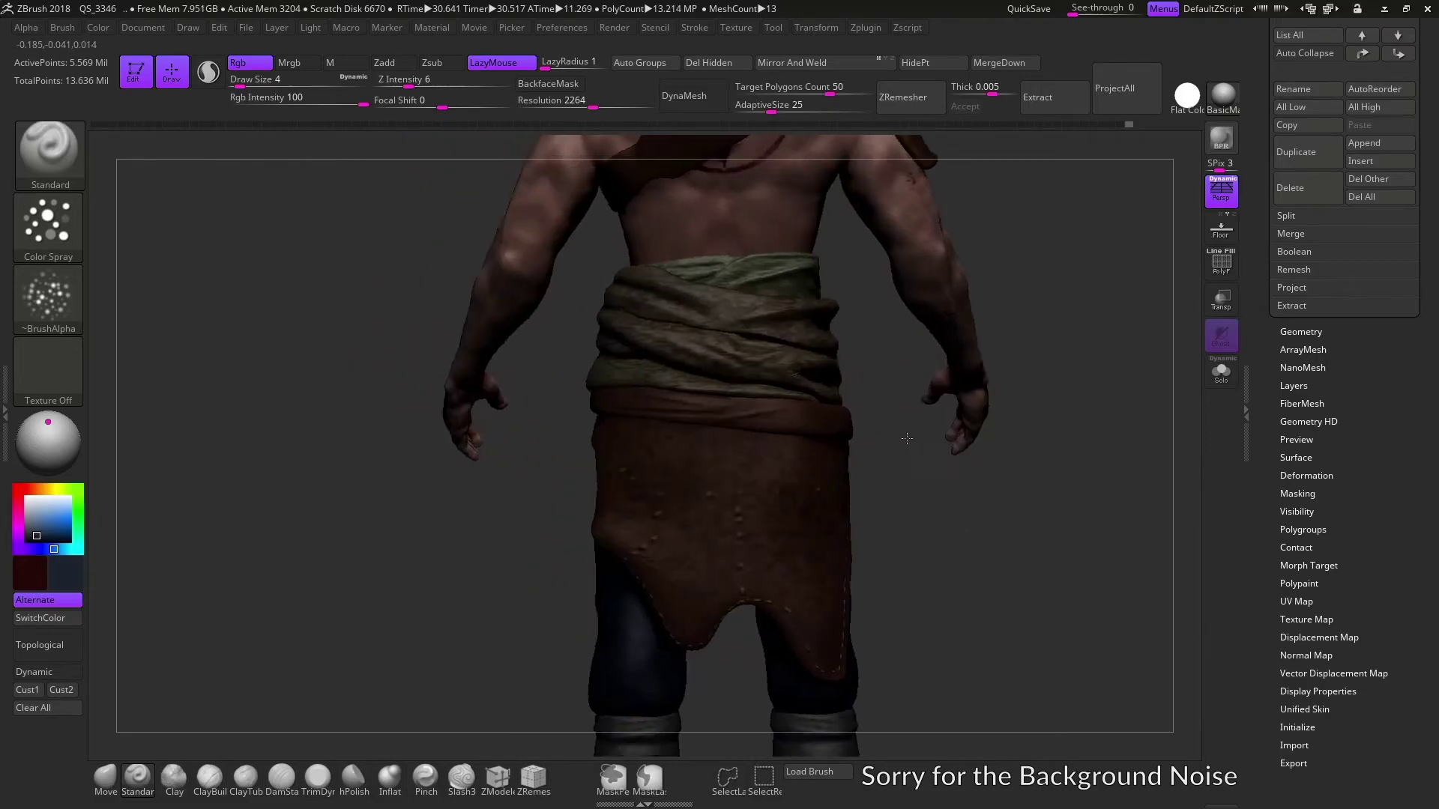
{"action": "left_click_drag", "start_coordinate": [610, 541], "coordinate": [533, 369]}
{"action": "mouse_move", "coordinate": [485, 540]}
{"action": "left_mouse_down"}
{"action": "mouse_move", "coordinate": [548, 551]}
{"action": "mouse_move", "coordinate": [597, 504]}
{"action": "mouse_move", "coordinate": [497, 475]}
{"action": "mouse_move", "coordinate": [520, 482]}
{"action": "mouse_move", "coordinate": [487, 499]}
{"action": "mouse_move", "coordinate": [782, 398]}
{"action": "left_mouse_up"}
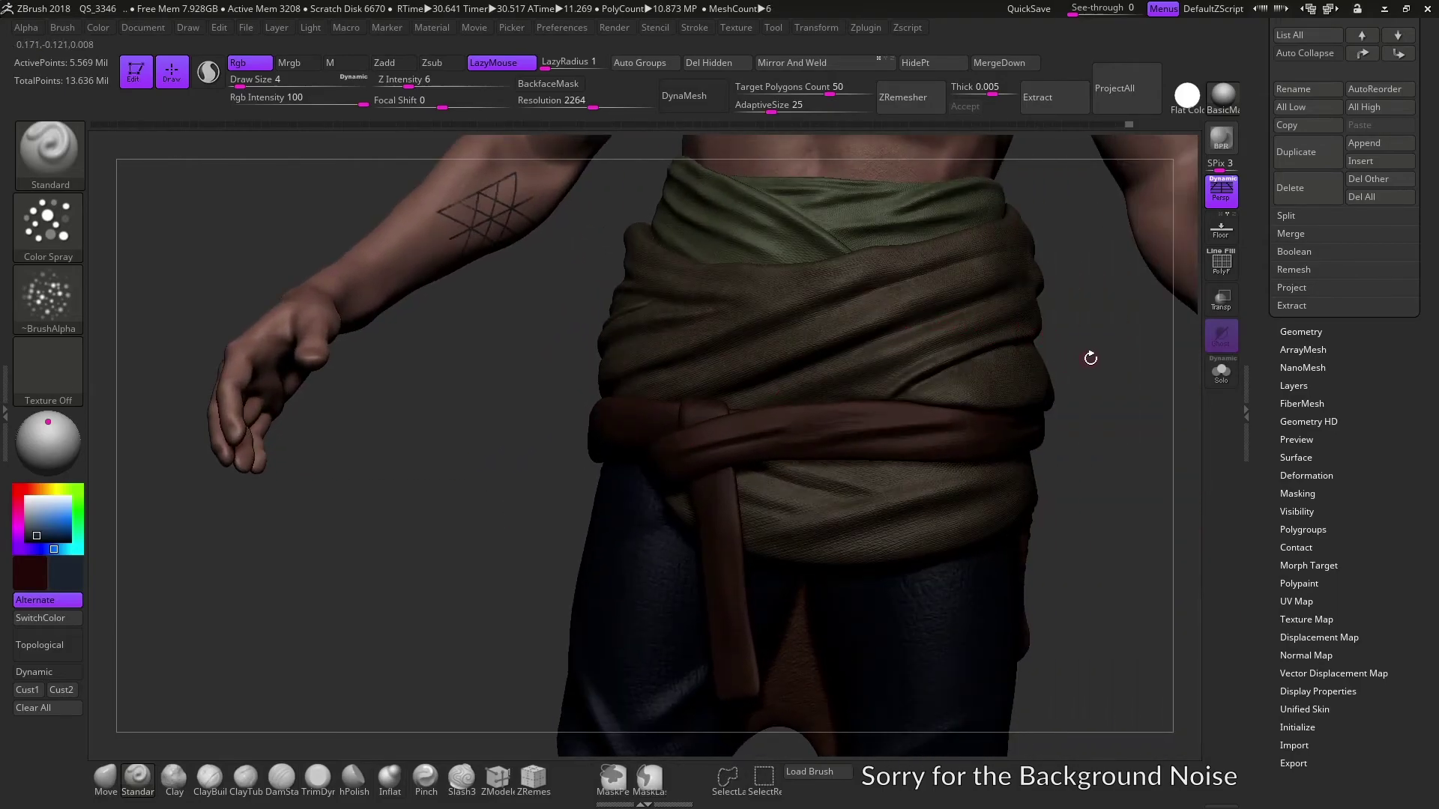
{"action": "left_click_drag", "start_coordinate": [1090, 358], "coordinate": [1079, 360]}
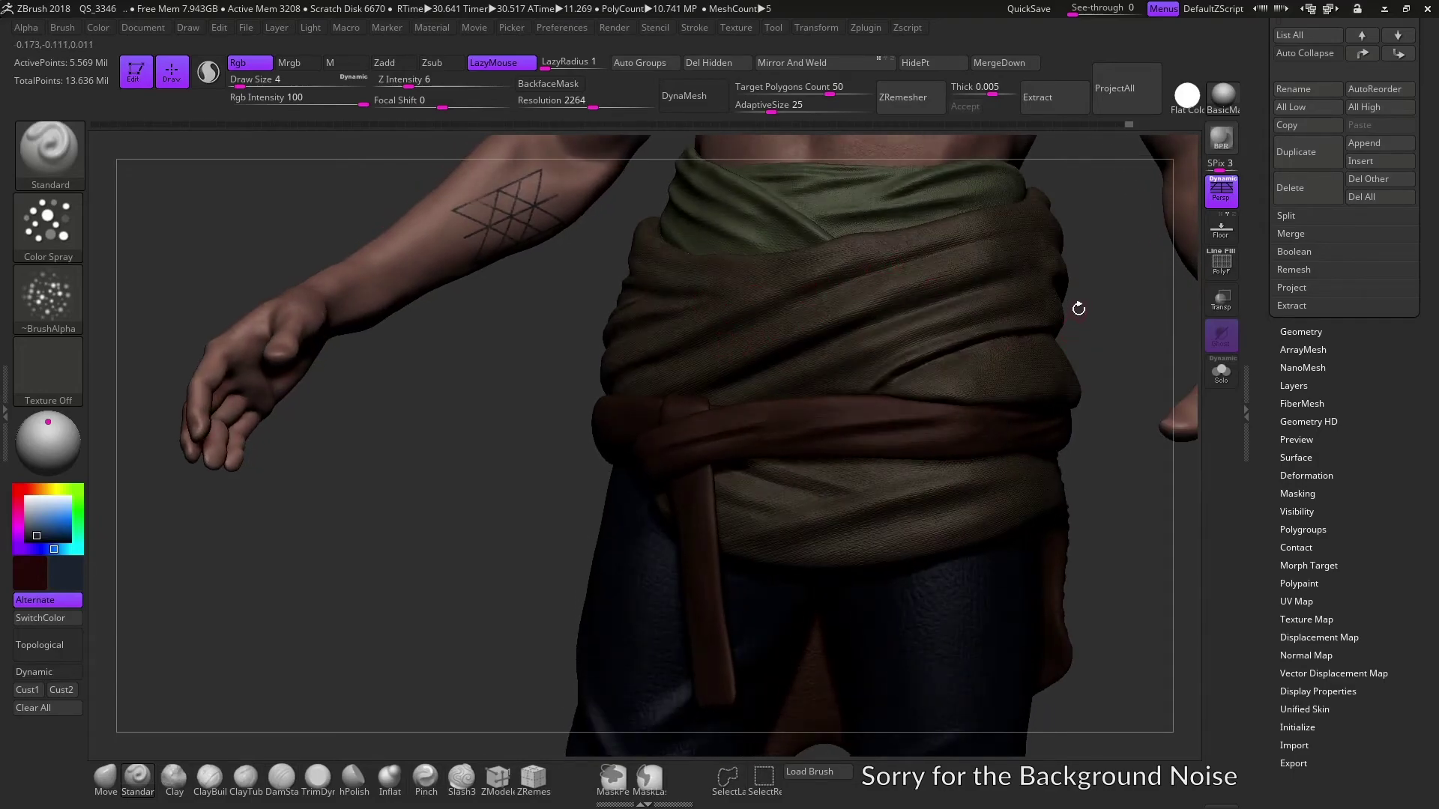
{"action": "mouse_move", "coordinate": [1094, 311]}
{"action": "left_mouse_down"}
{"action": "mouse_move", "coordinate": [1099, 366]}
{"action": "mouse_move", "coordinate": [562, 426]}
{"action": "left_mouse_up"}
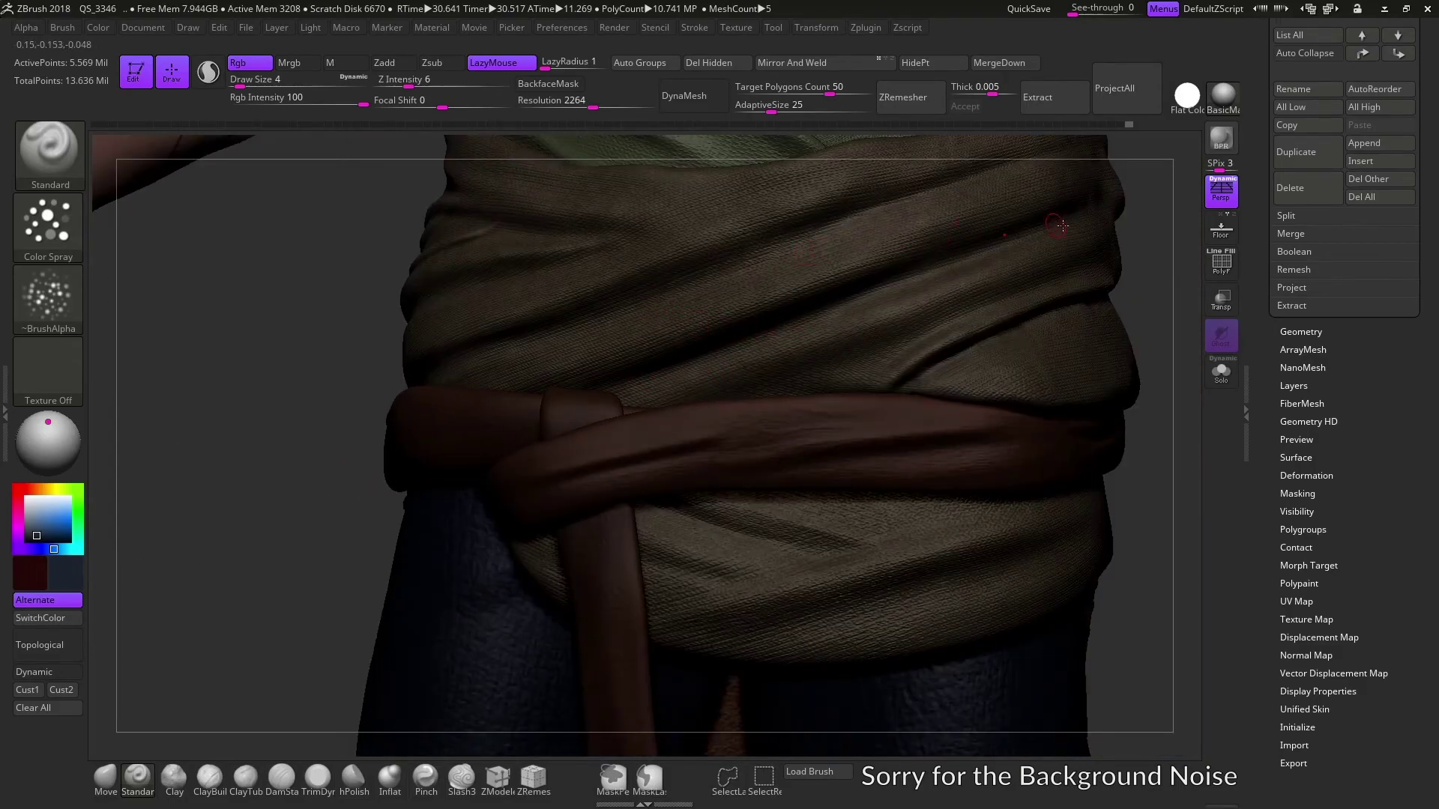
{"action": "mouse_move", "coordinate": [1150, 237]}
{"action": "left_mouse_down"}
{"action": "mouse_move", "coordinate": [1047, 477]}
{"action": "mouse_move", "coordinate": [1018, 316]}
{"action": "left_mouse_up"}
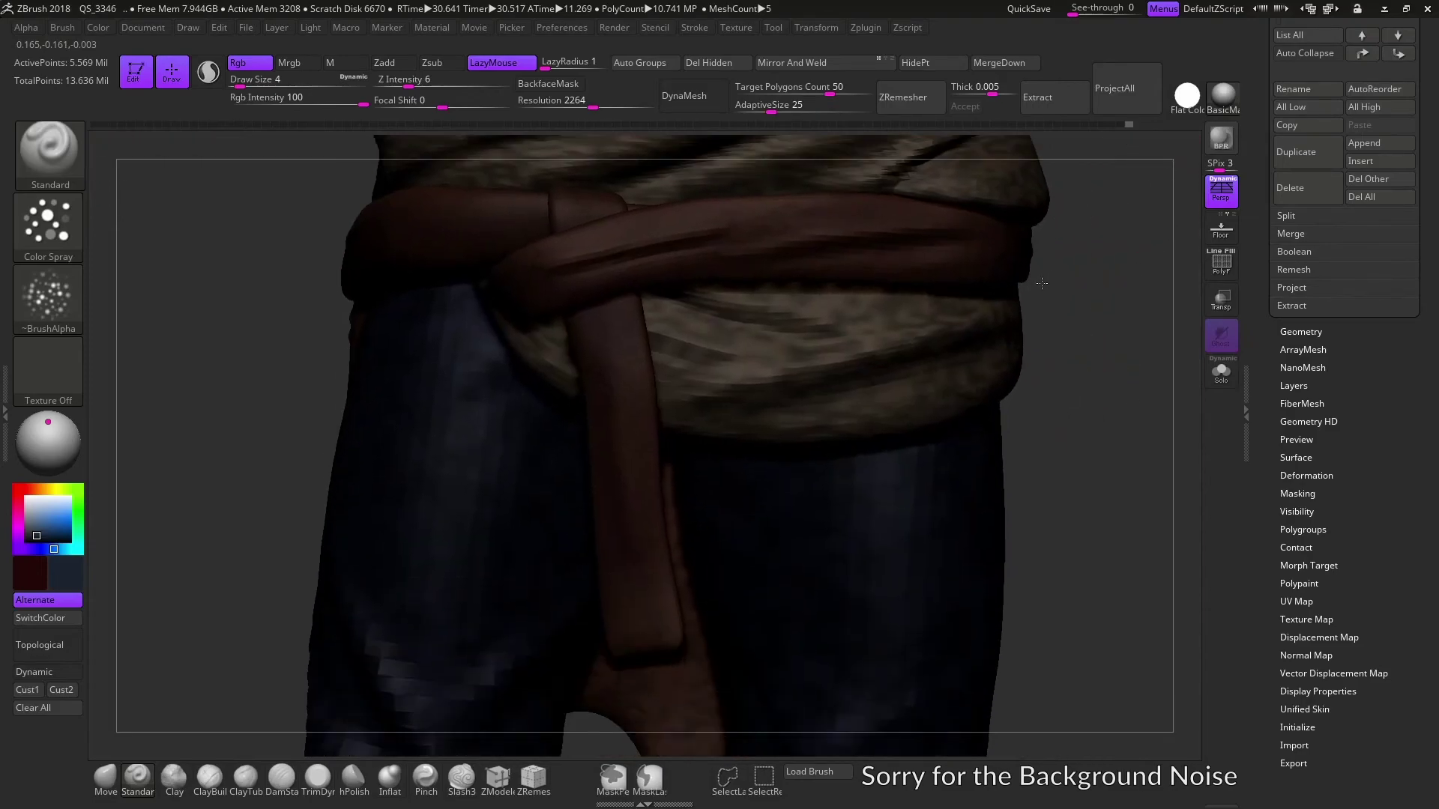
{"action": "mouse_move", "coordinate": [1052, 402]}
{"action": "left_mouse_down"}
{"action": "mouse_move", "coordinate": [947, 385]}
{"action": "mouse_move", "coordinate": [1064, 411]}
{"action": "mouse_move", "coordinate": [982, 532]}
{"action": "mouse_move", "coordinate": [832, 511]}
{"action": "left_mouse_up"}
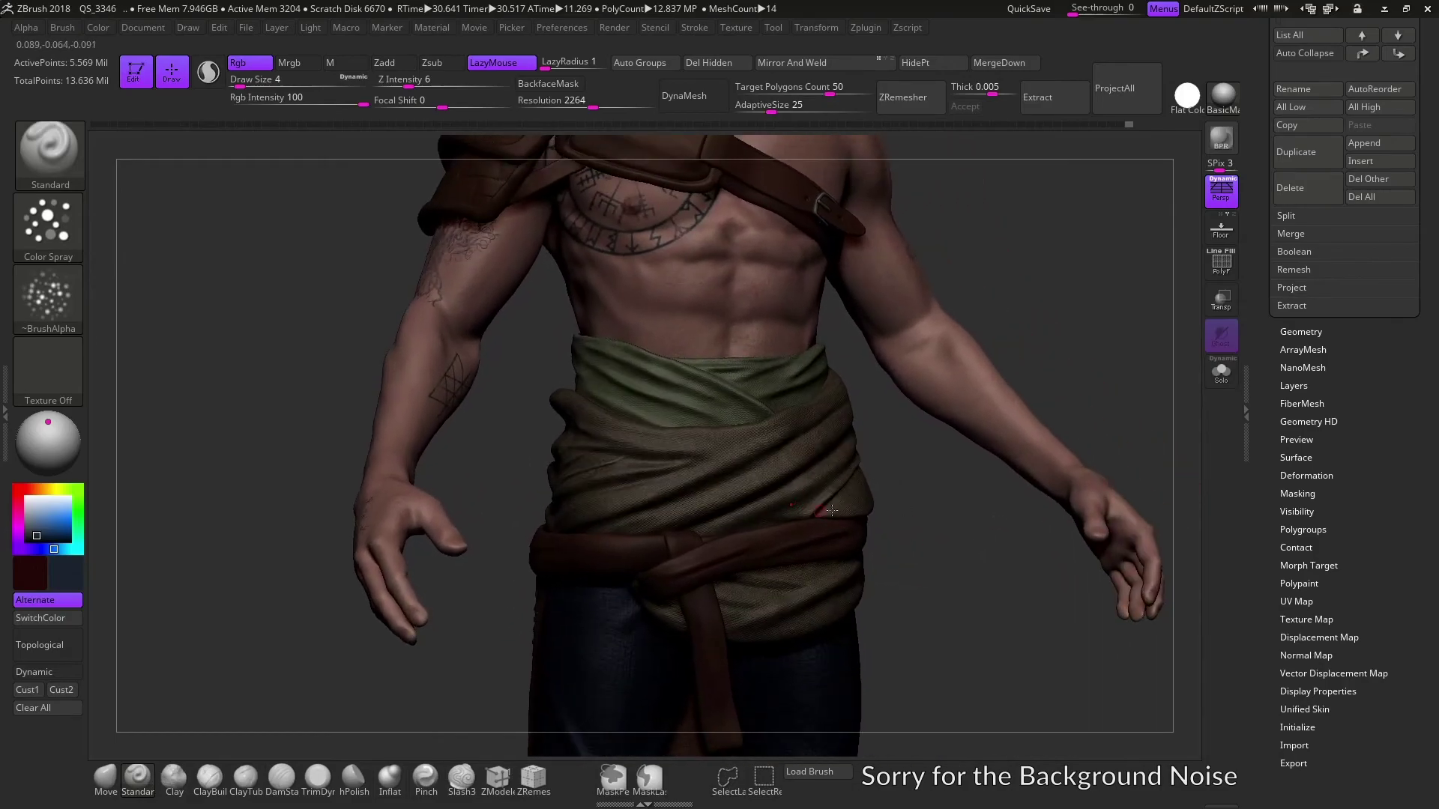
{"action": "left_click_drag", "start_coordinate": [958, 186], "coordinate": [985, 184]}
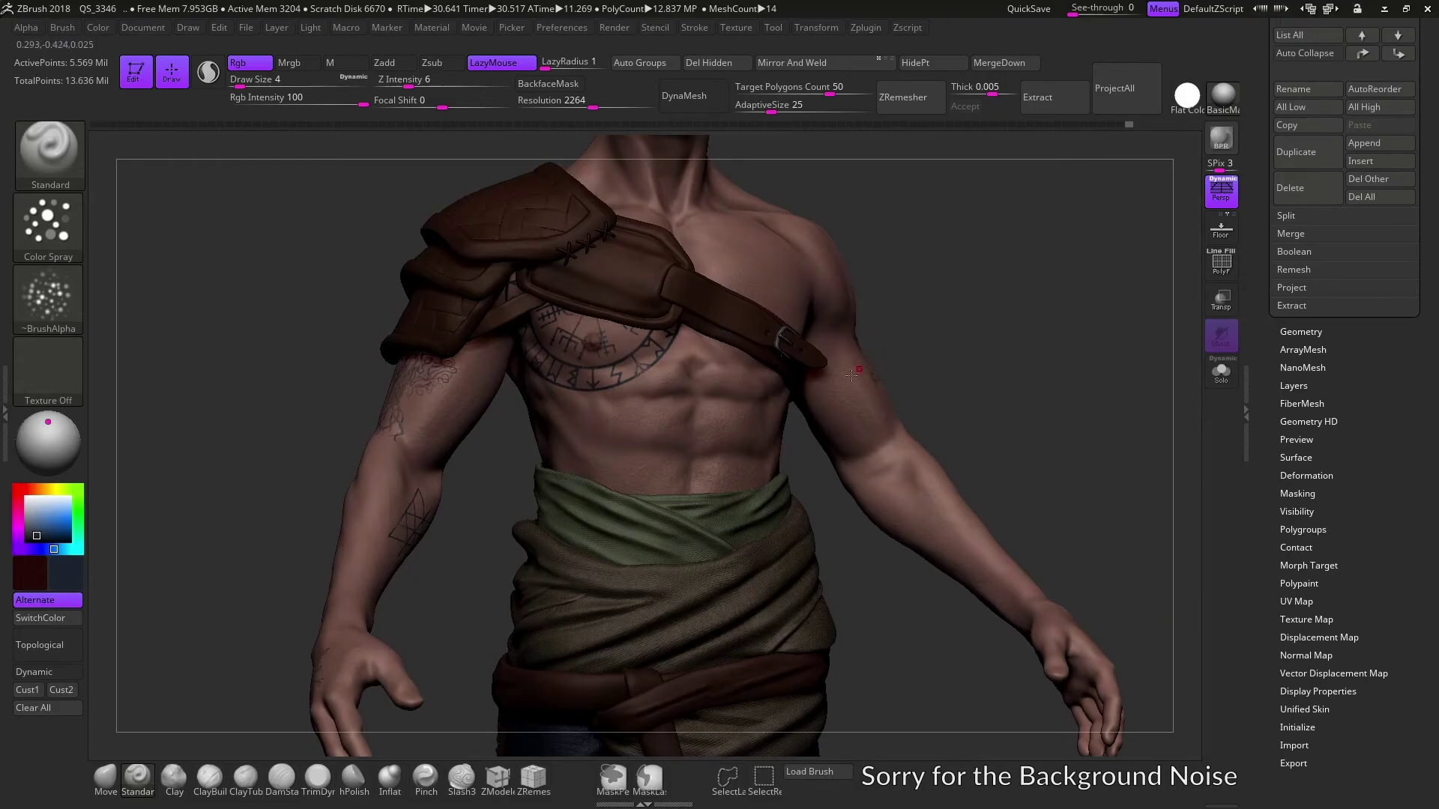
{"action": "left_click_drag", "start_coordinate": [968, 378], "coordinate": [661, 348]}
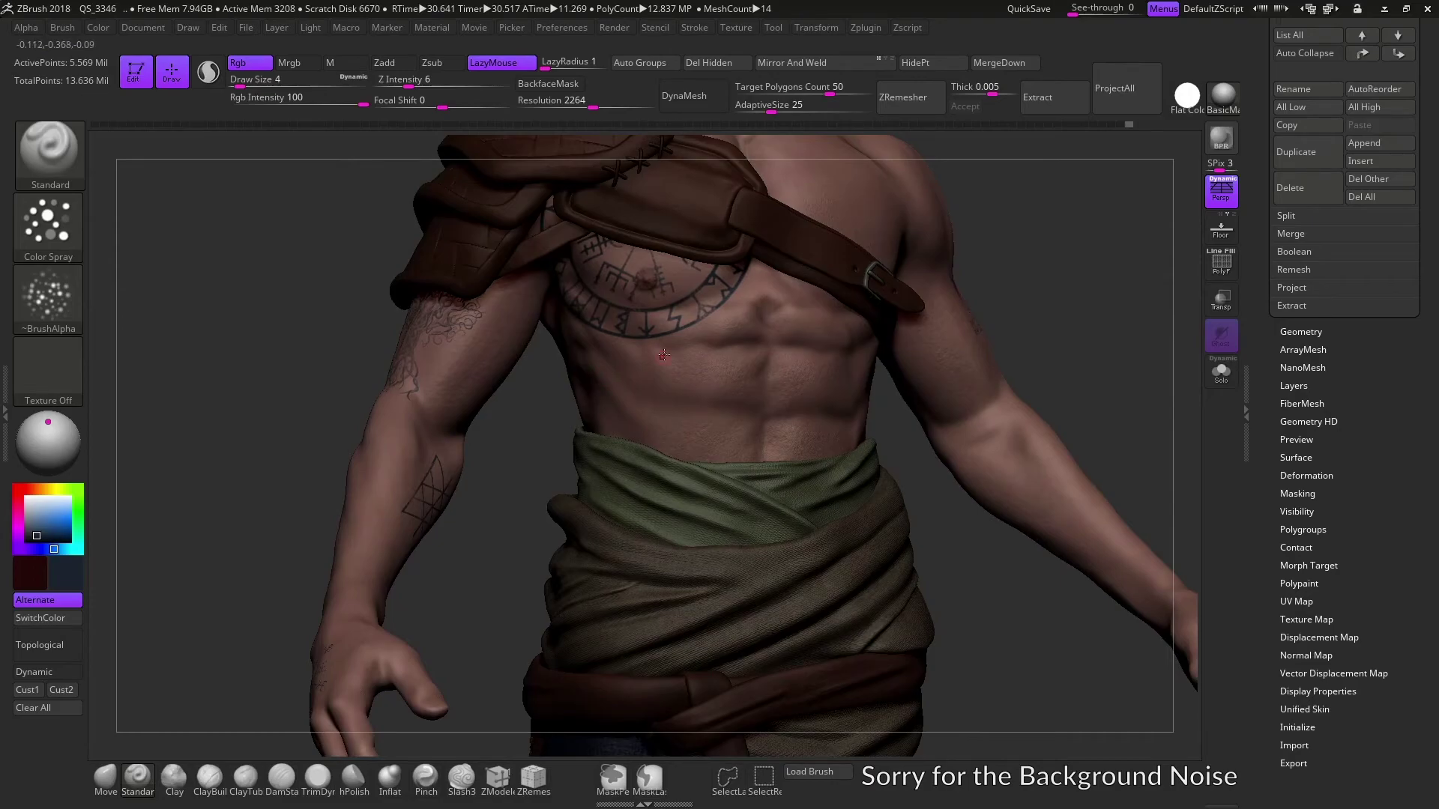
{"action": "left_click_drag", "start_coordinate": [996, 267], "coordinate": [744, 349]}
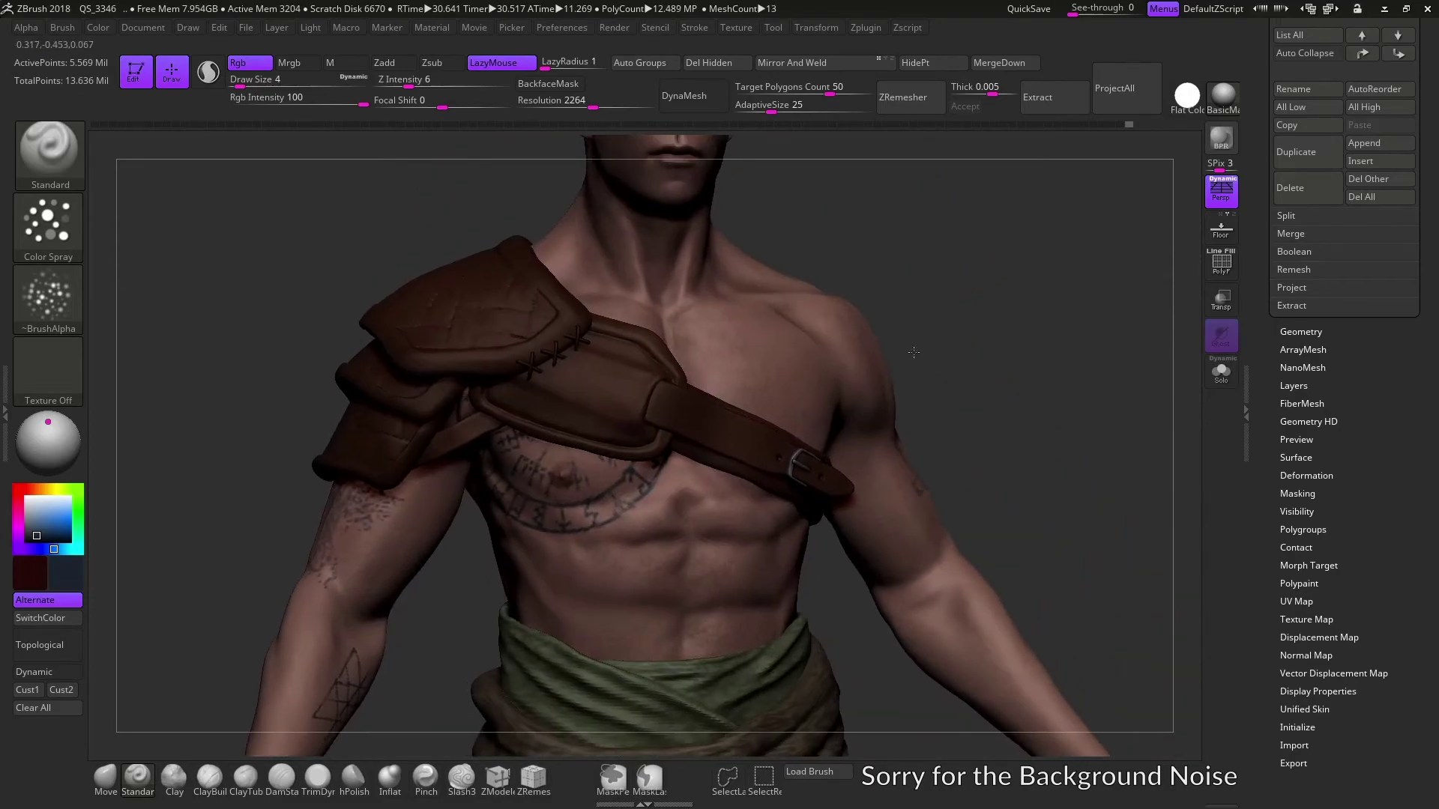
{"action": "left_click_drag", "start_coordinate": [933, 384], "coordinate": [695, 362]}
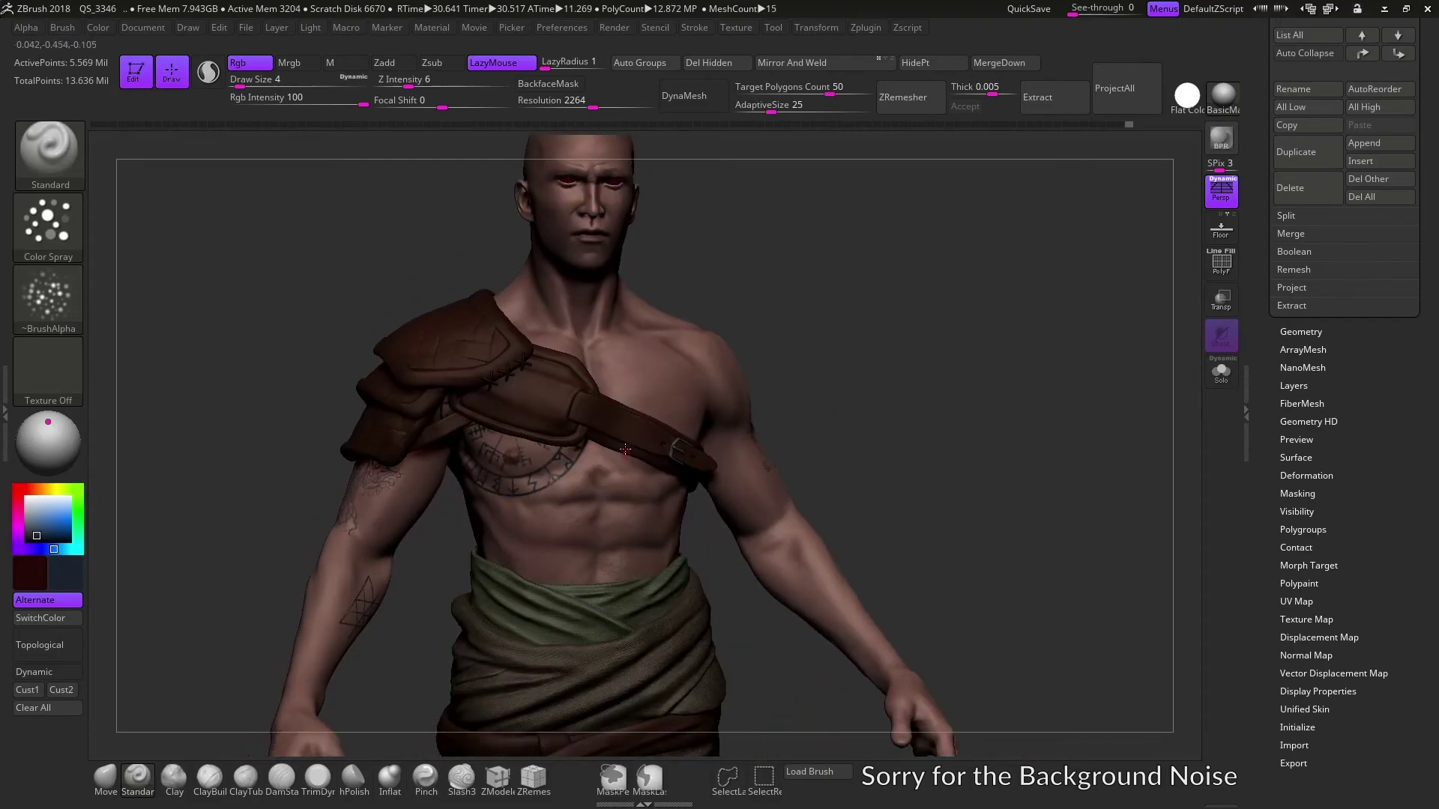
{"action": "left_click_drag", "start_coordinate": [814, 409], "coordinate": [779, 412]}
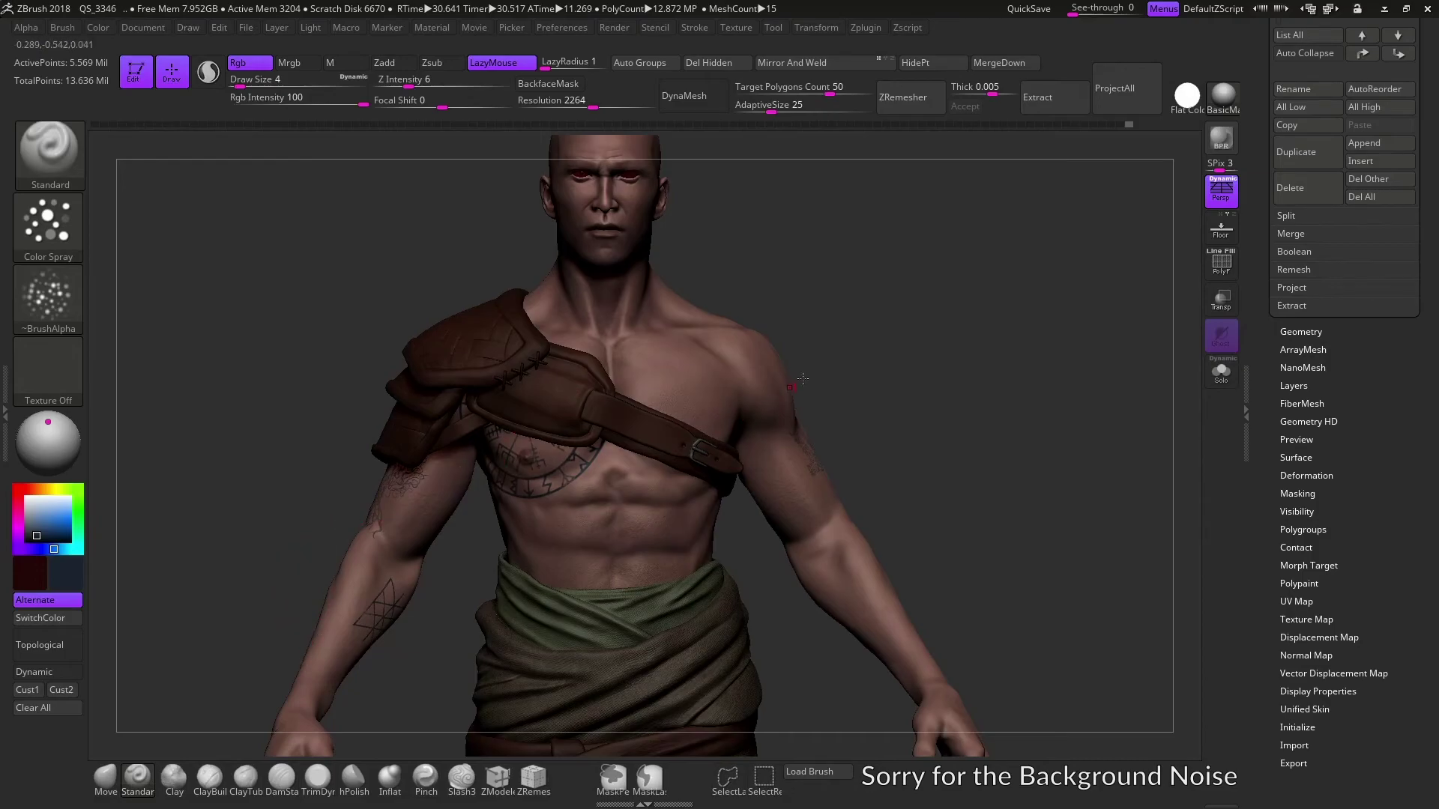
{"action": "left_click_drag", "start_coordinate": [873, 377], "coordinate": [691, 383]}
{"action": "left_click_drag", "start_coordinate": [809, 383], "coordinate": [594, 327]}
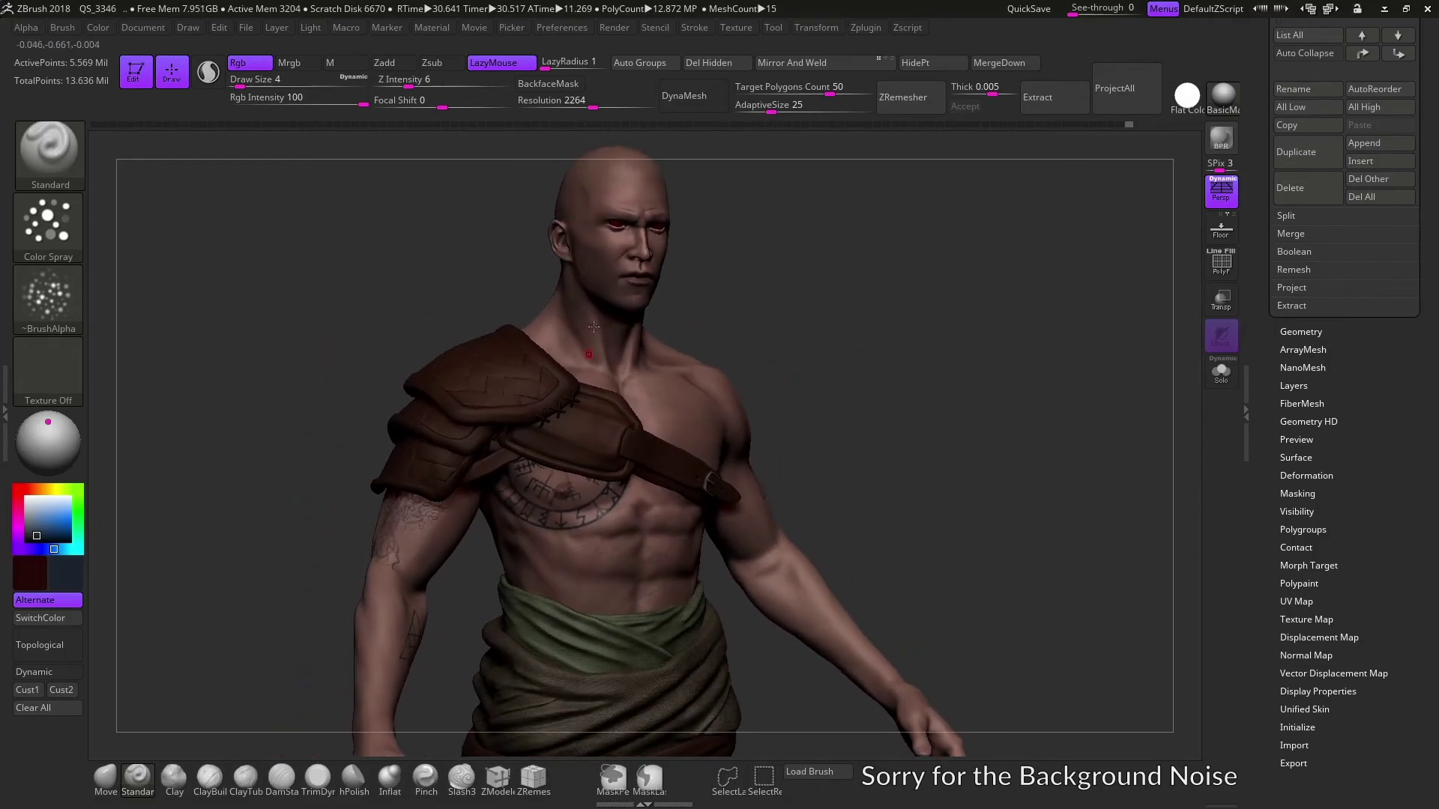
{"action": "left_click_drag", "start_coordinate": [764, 280], "coordinate": [943, 350]}
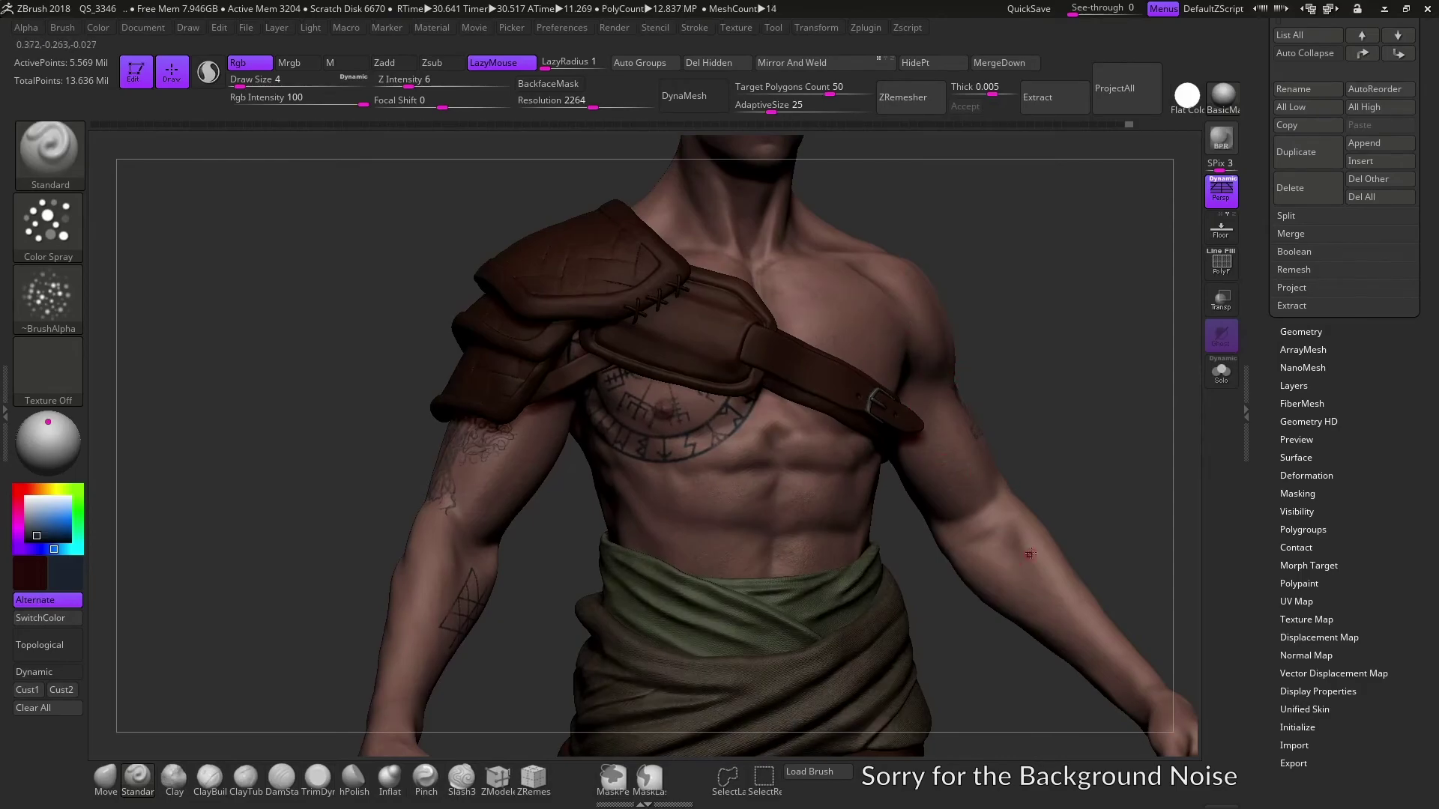
{"action": "left_click_drag", "start_coordinate": [1110, 515], "coordinate": [1076, 449]}
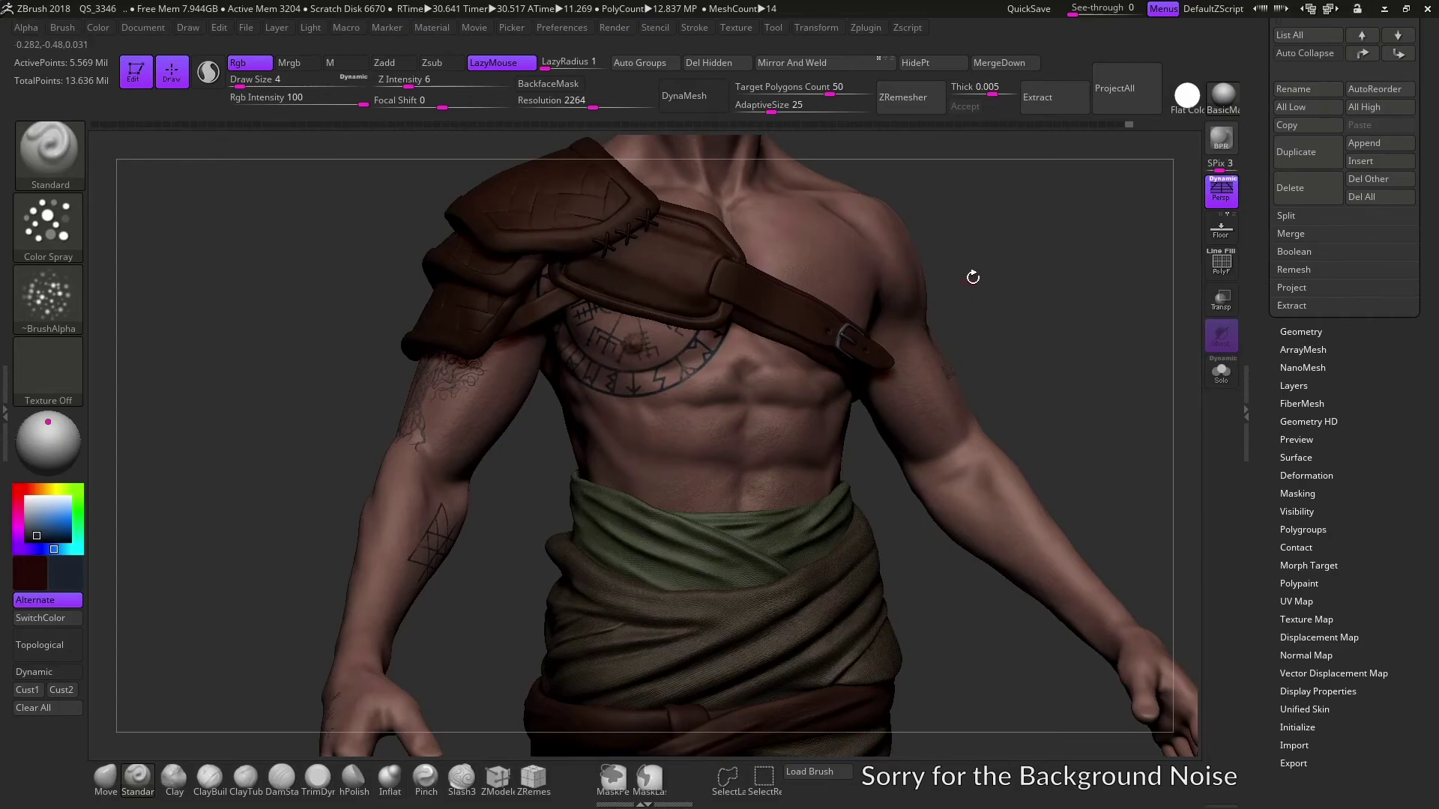
{"action": "mouse_move", "coordinate": [973, 277]}
{"action": "left_mouse_down"}
{"action": "mouse_move", "coordinate": [975, 336]}
{"action": "mouse_move", "coordinate": [944, 341]}
{"action": "left_mouse_up"}
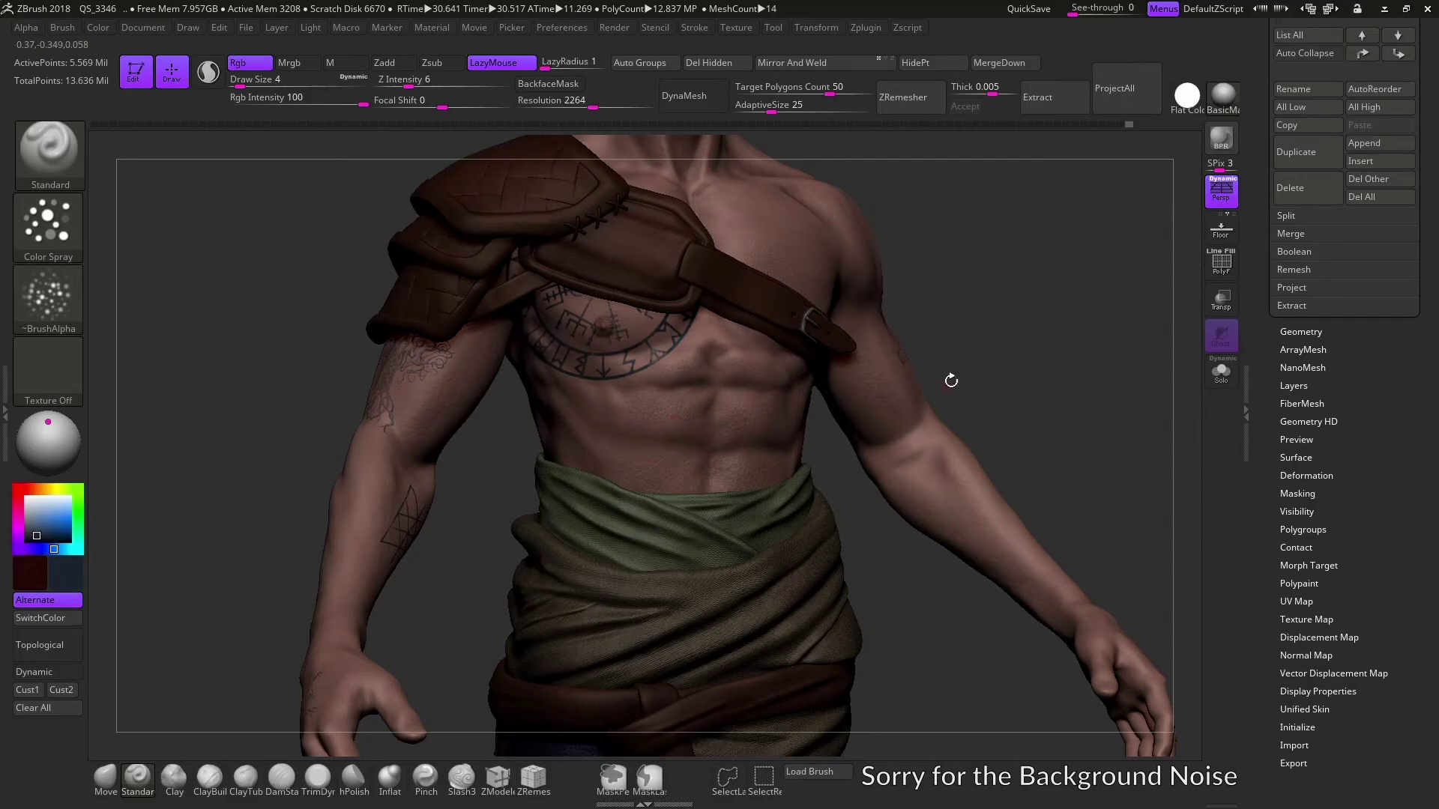
{"action": "left_click_drag", "start_coordinate": [950, 379], "coordinate": [1139, 367]}
Solo the body and turn it front-on to inspect the chest tattoo and arm
{"action": "left_click", "coordinate": [1221, 371]}
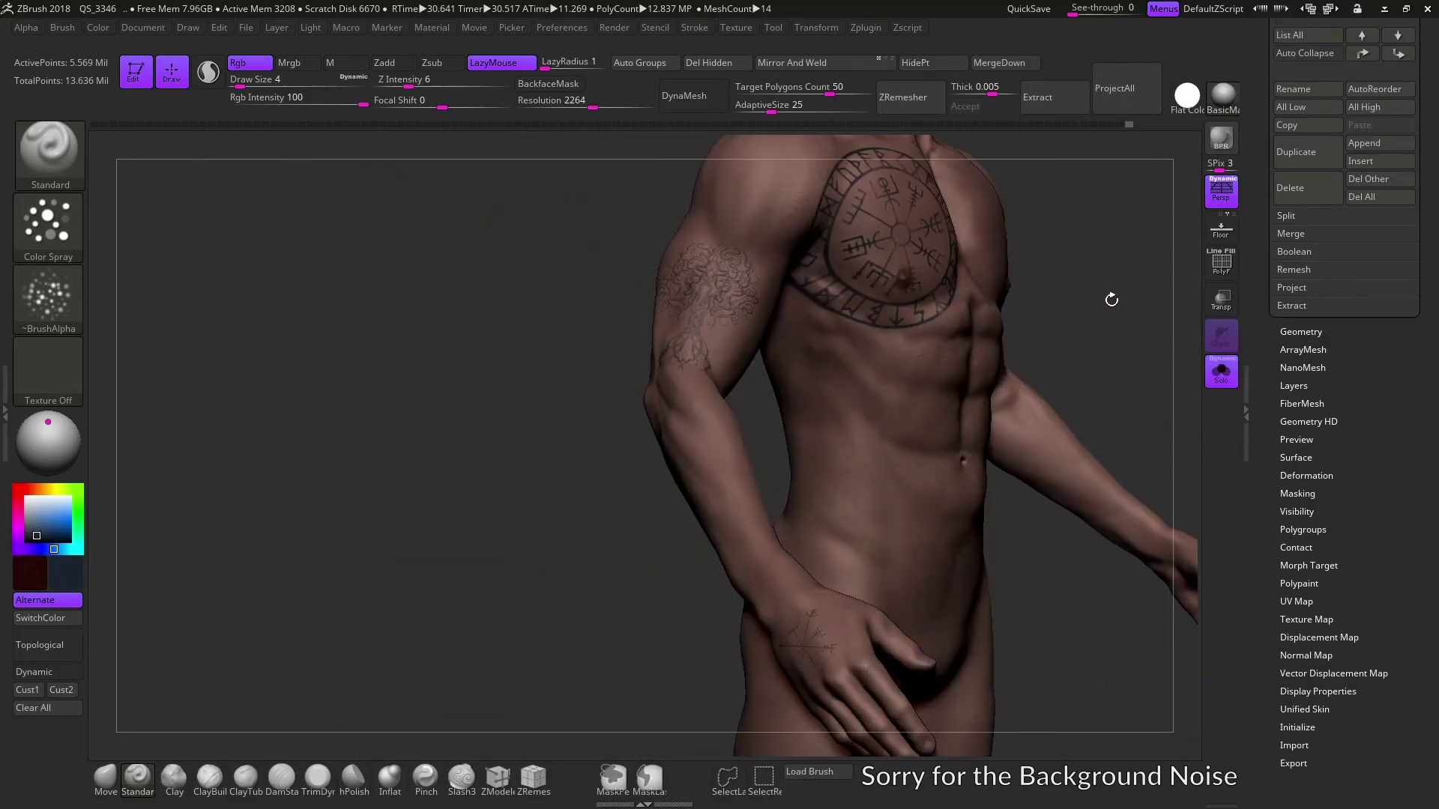
{"action": "mouse_move", "coordinate": [1107, 299]}
{"action": "left_mouse_down"}
{"action": "mouse_move", "coordinate": [392, 342]}
{"action": "mouse_move", "coordinate": [424, 332]}
{"action": "left_mouse_up"}
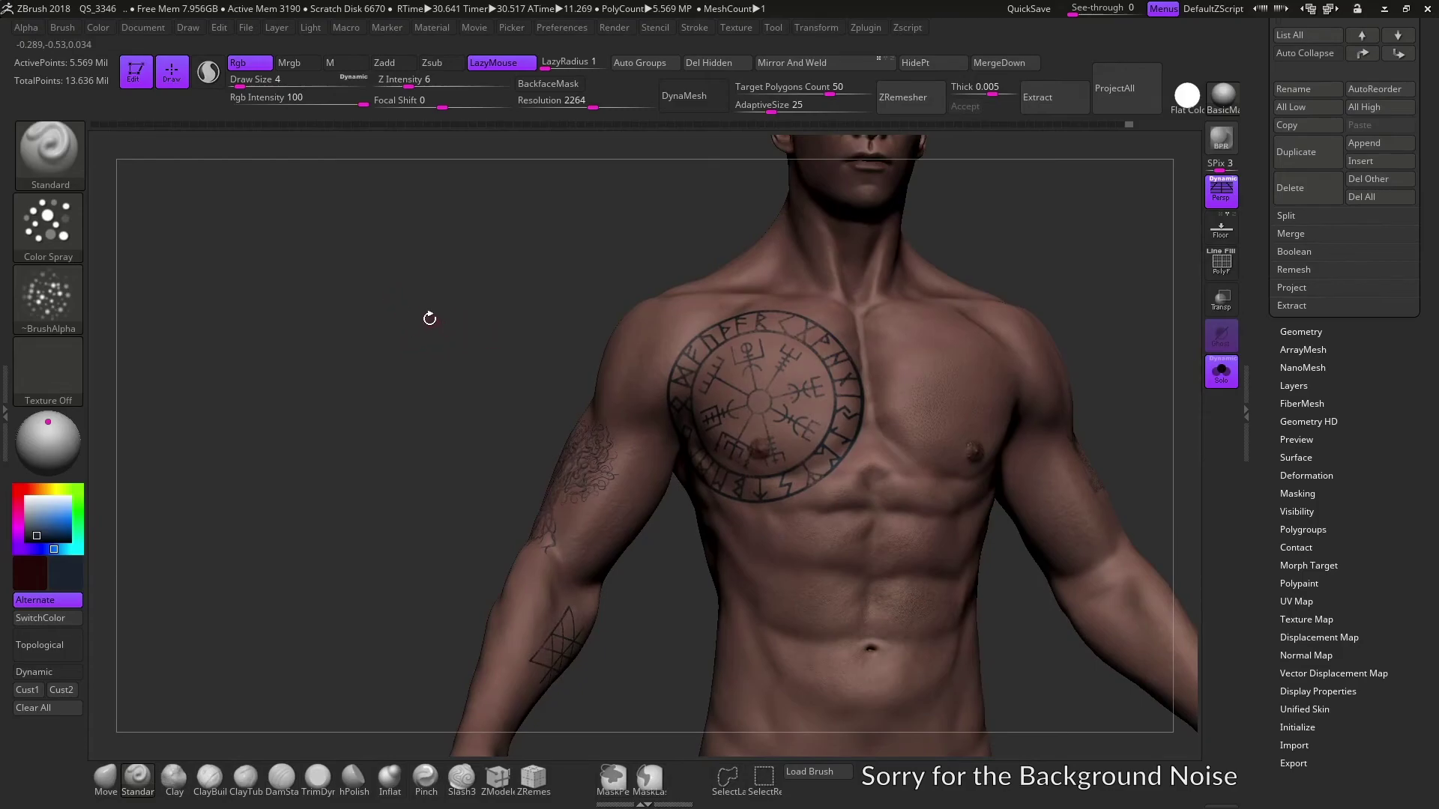
{"action": "mouse_move", "coordinate": [490, 327]}
{"action": "left_mouse_down"}
{"action": "mouse_move", "coordinate": [442, 322]}
{"action": "mouse_move", "coordinate": [470, 329]}
{"action": "left_mouse_up"}
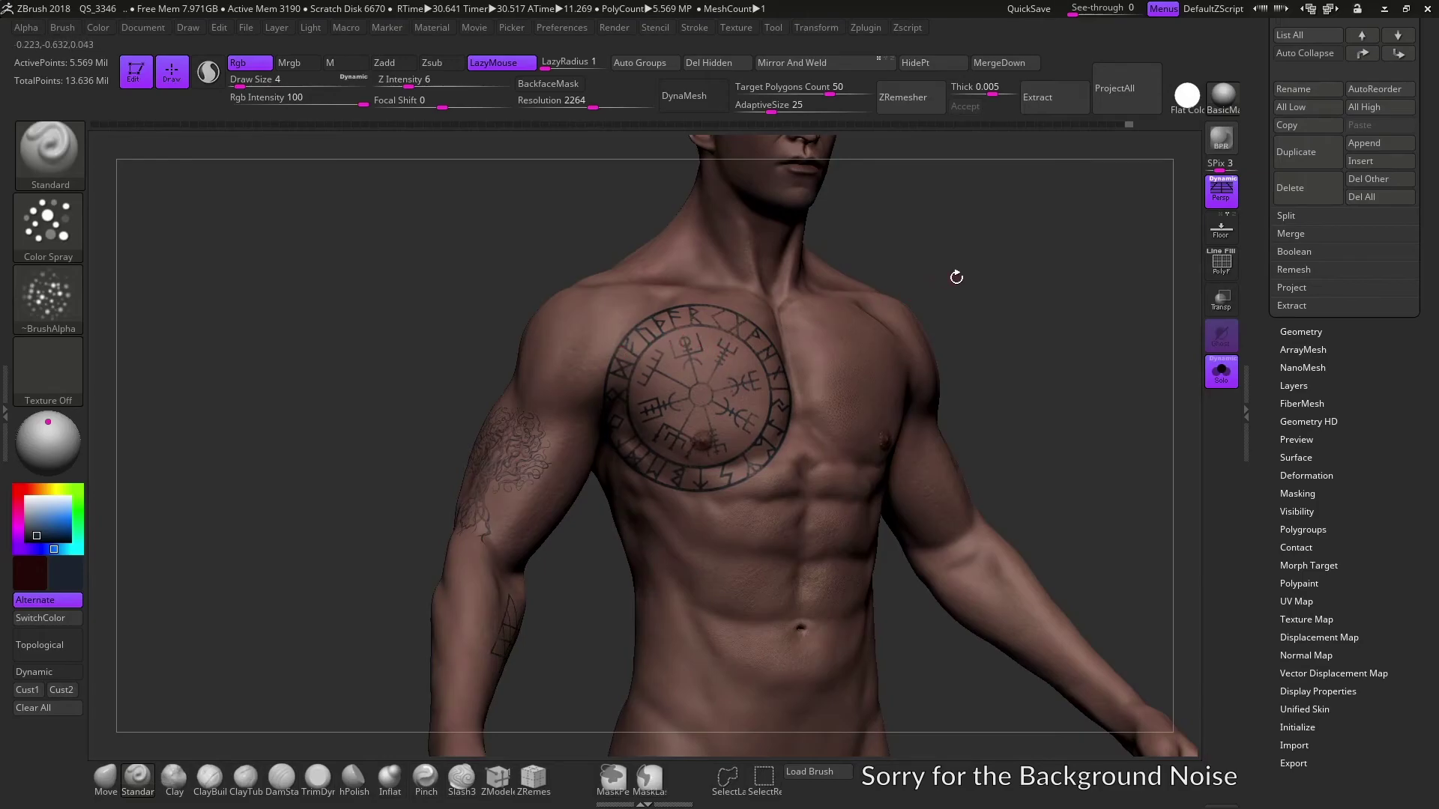
With armor and cloth shown, orbit to review the back pentagram, right shoulder and chest tattoo
{"action": "key", "text": "ctrl+shift+s"}
{"action": "mouse_move", "coordinate": [1018, 322]}
{"action": "left_mouse_down"}
{"action": "mouse_move", "coordinate": [980, 312]}
{"action": "mouse_move", "coordinate": [1034, 285]}
{"action": "mouse_move", "coordinate": [973, 265]}
{"action": "mouse_move", "coordinate": [822, 322]}
{"action": "left_mouse_up"}
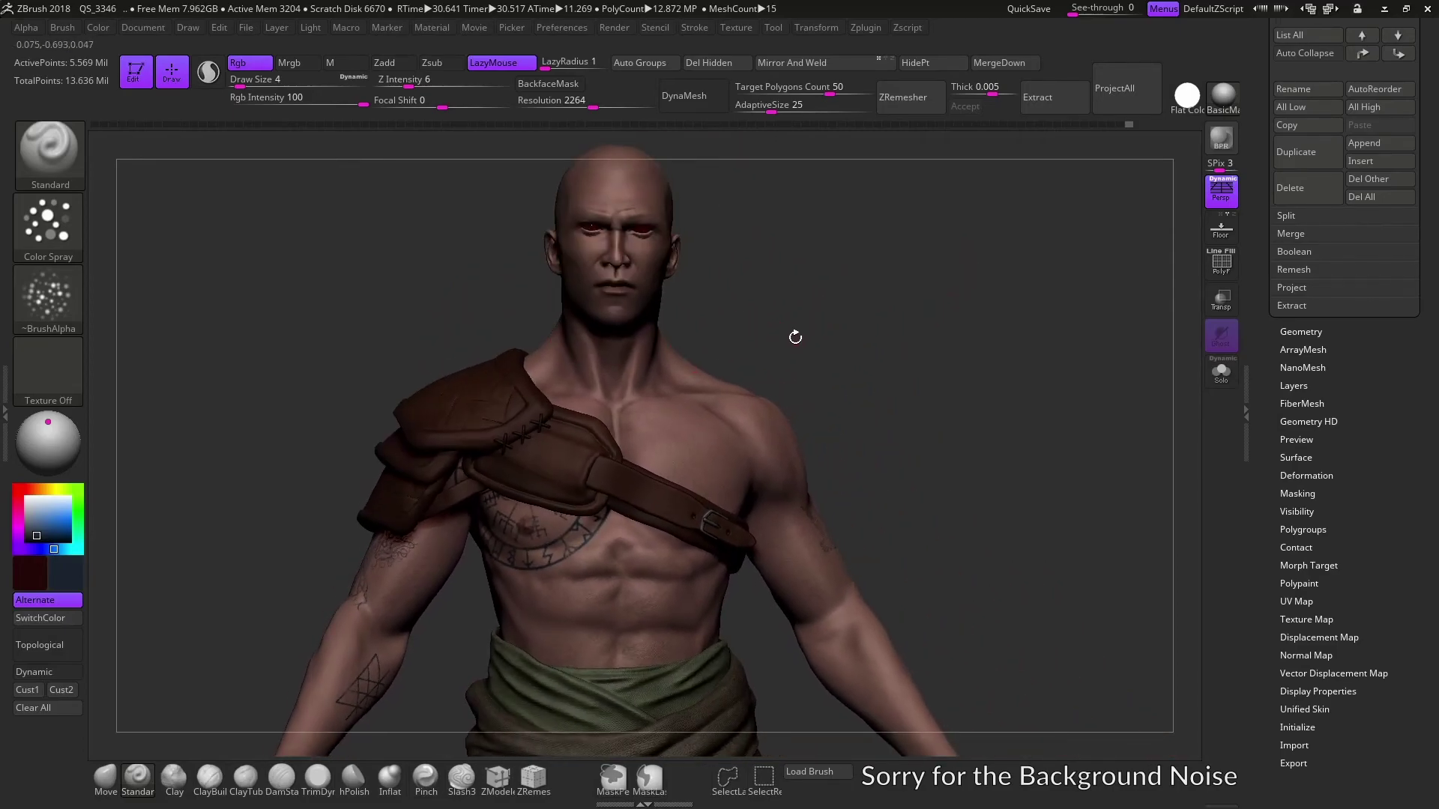
{"action": "mouse_move", "coordinate": [795, 337]}
{"action": "left_mouse_down"}
{"action": "mouse_move", "coordinate": [781, 334]}
{"action": "mouse_move", "coordinate": [790, 360]}
{"action": "left_mouse_up"}
{"action": "mouse_move", "coordinate": [792, 351]}
{"action": "left_mouse_down"}
{"action": "mouse_move", "coordinate": [1121, 356]}
{"action": "mouse_move", "coordinate": [1111, 273]}
{"action": "mouse_move", "coordinate": [688, 311]}
{"action": "left_mouse_up"}
{"action": "mouse_move", "coordinate": [918, 296]}
{"action": "left_mouse_down"}
{"action": "mouse_move", "coordinate": [885, 259]}
{"action": "mouse_move", "coordinate": [915, 360]}
{"action": "mouse_move", "coordinate": [867, 353]}
{"action": "left_mouse_up"}
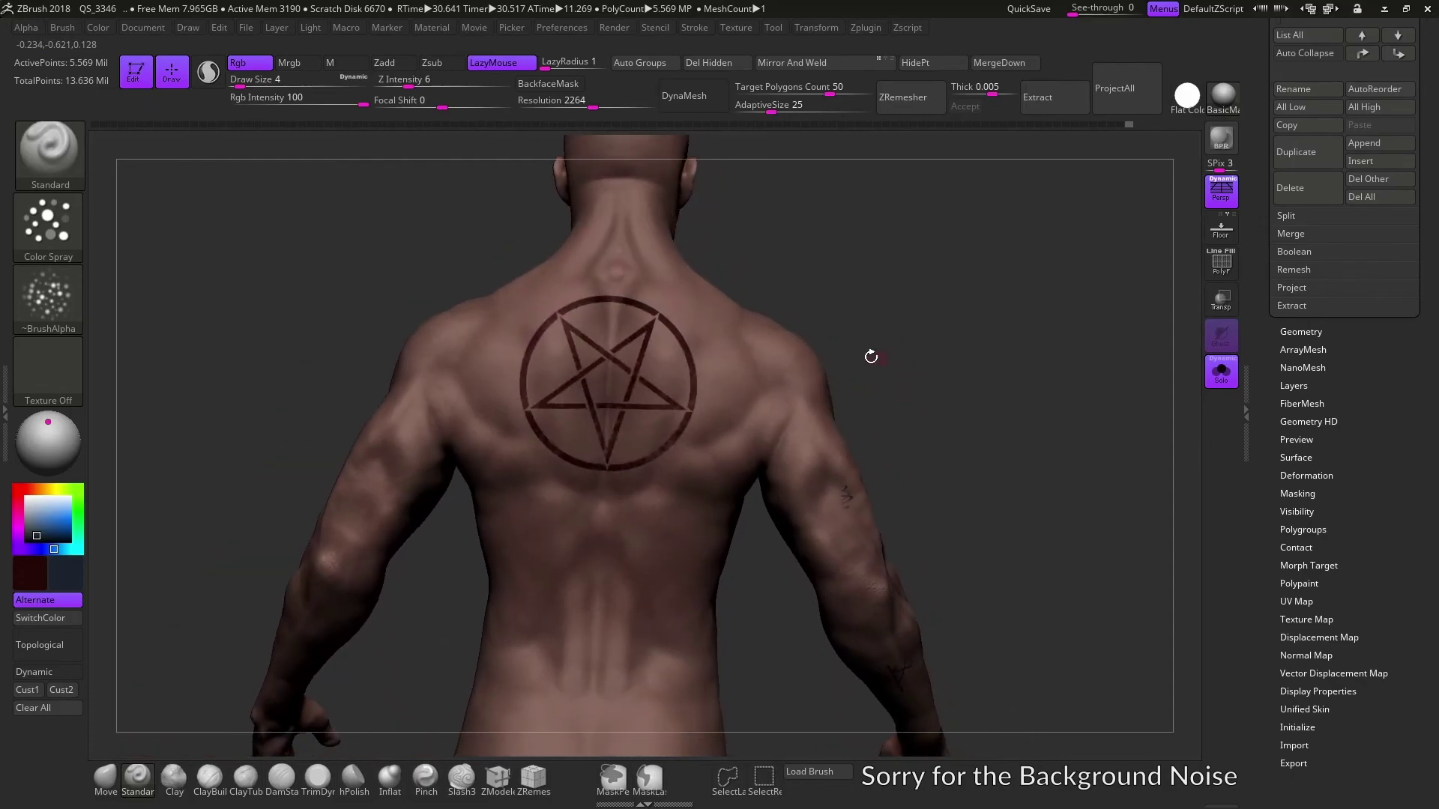
{"action": "mouse_move", "coordinate": [950, 475]}
{"action": "left_mouse_down"}
{"action": "mouse_move", "coordinate": [844, 478]}
{"action": "mouse_move", "coordinate": [1117, 301]}
{"action": "mouse_move", "coordinate": [568, 315]}
{"action": "left_mouse_up"}
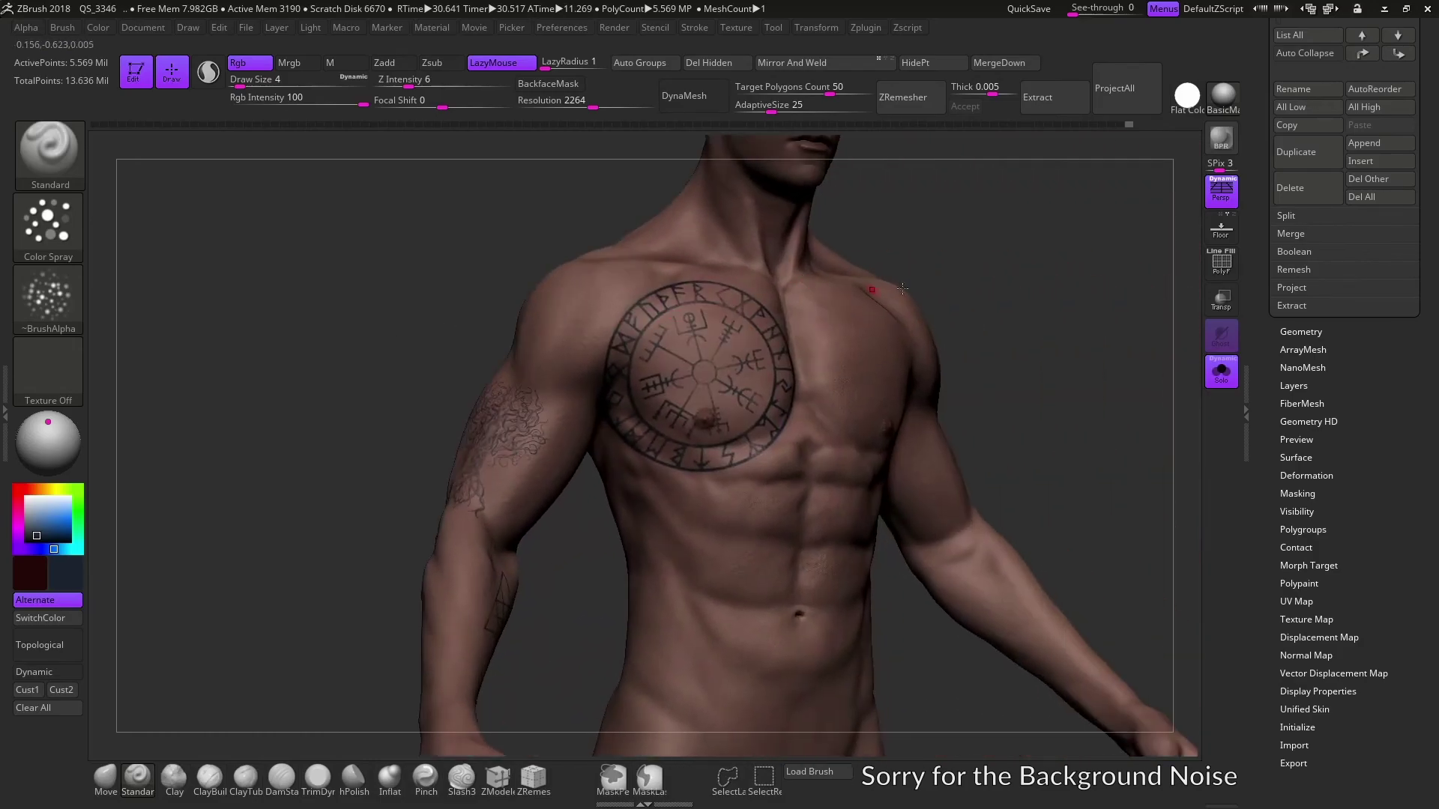
{"action": "left_click_drag", "start_coordinate": [1050, 343], "coordinate": [596, 279]}
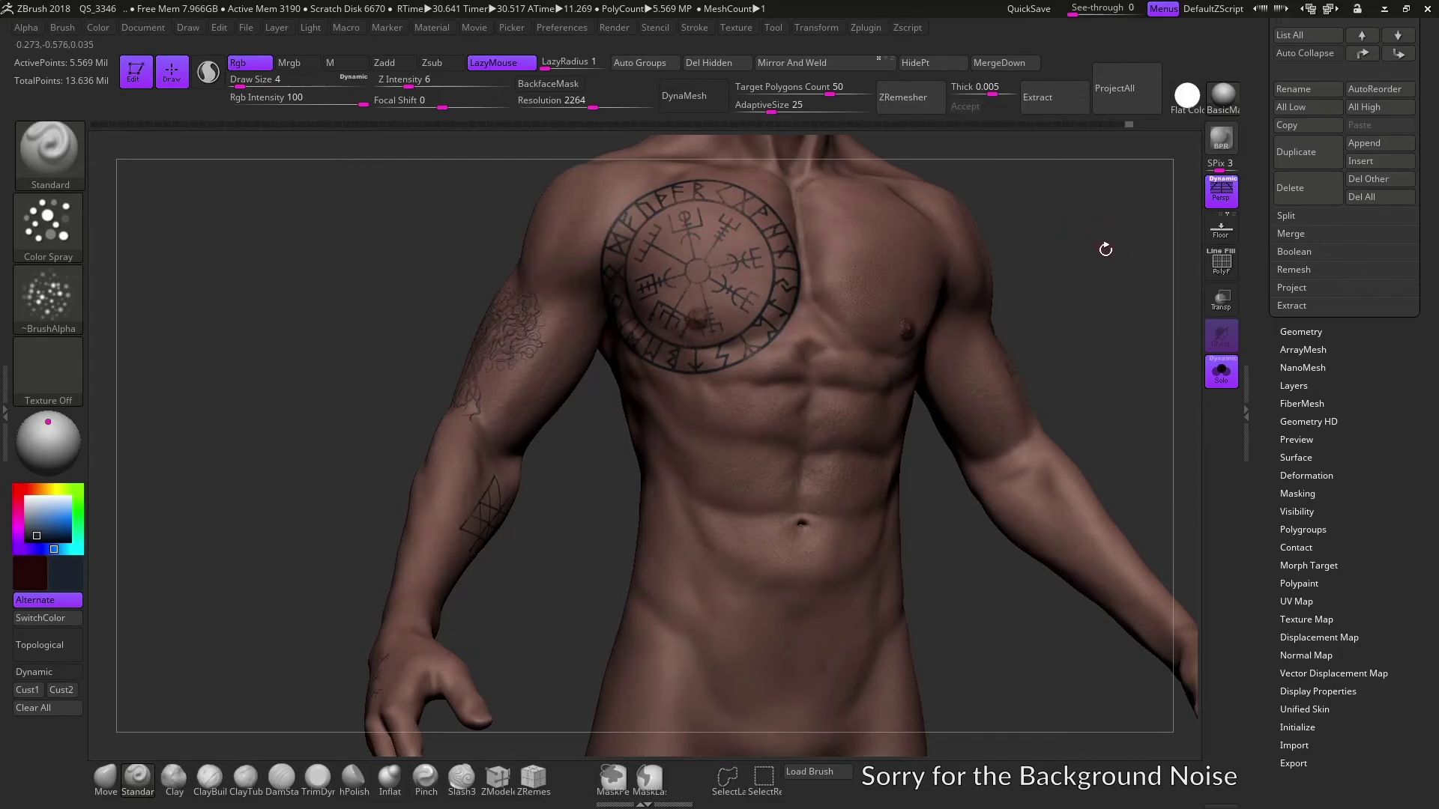
{"action": "mouse_move", "coordinate": [1067, 315]}
{"action": "left_mouse_down"}
{"action": "mouse_move", "coordinate": [1037, 456]}
{"action": "mouse_move", "coordinate": [1094, 295]}
{"action": "mouse_move", "coordinate": [1021, 417]}
{"action": "mouse_move", "coordinate": [1049, 360]}
{"action": "mouse_move", "coordinate": [1028, 311]}
{"action": "mouse_move", "coordinate": [1046, 311]}
{"action": "mouse_move", "coordinate": [1091, 235]}
{"action": "mouse_move", "coordinate": [887, 251]}
{"action": "left_mouse_up"}
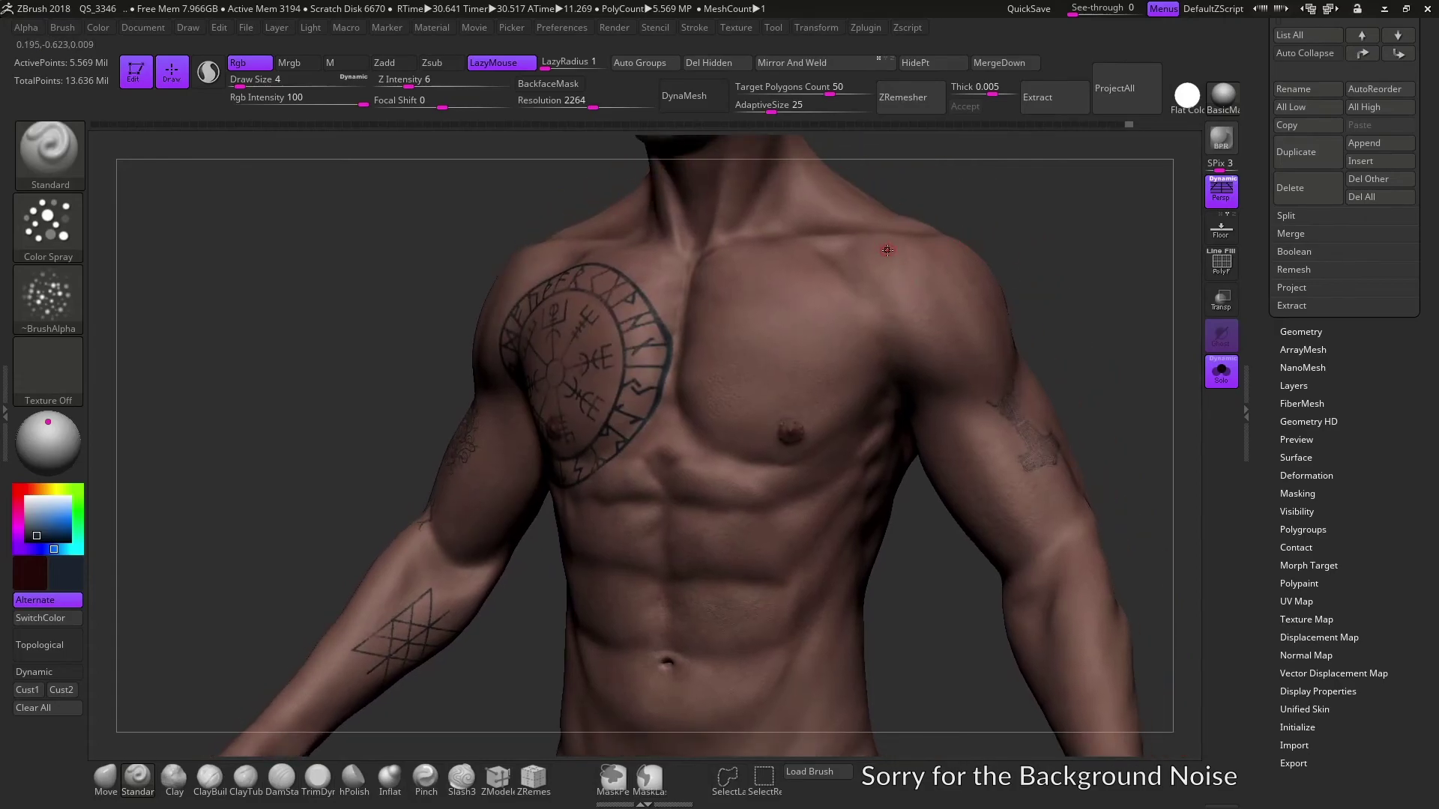
{"action": "left_click_drag", "start_coordinate": [944, 214], "coordinate": [861, 225]}
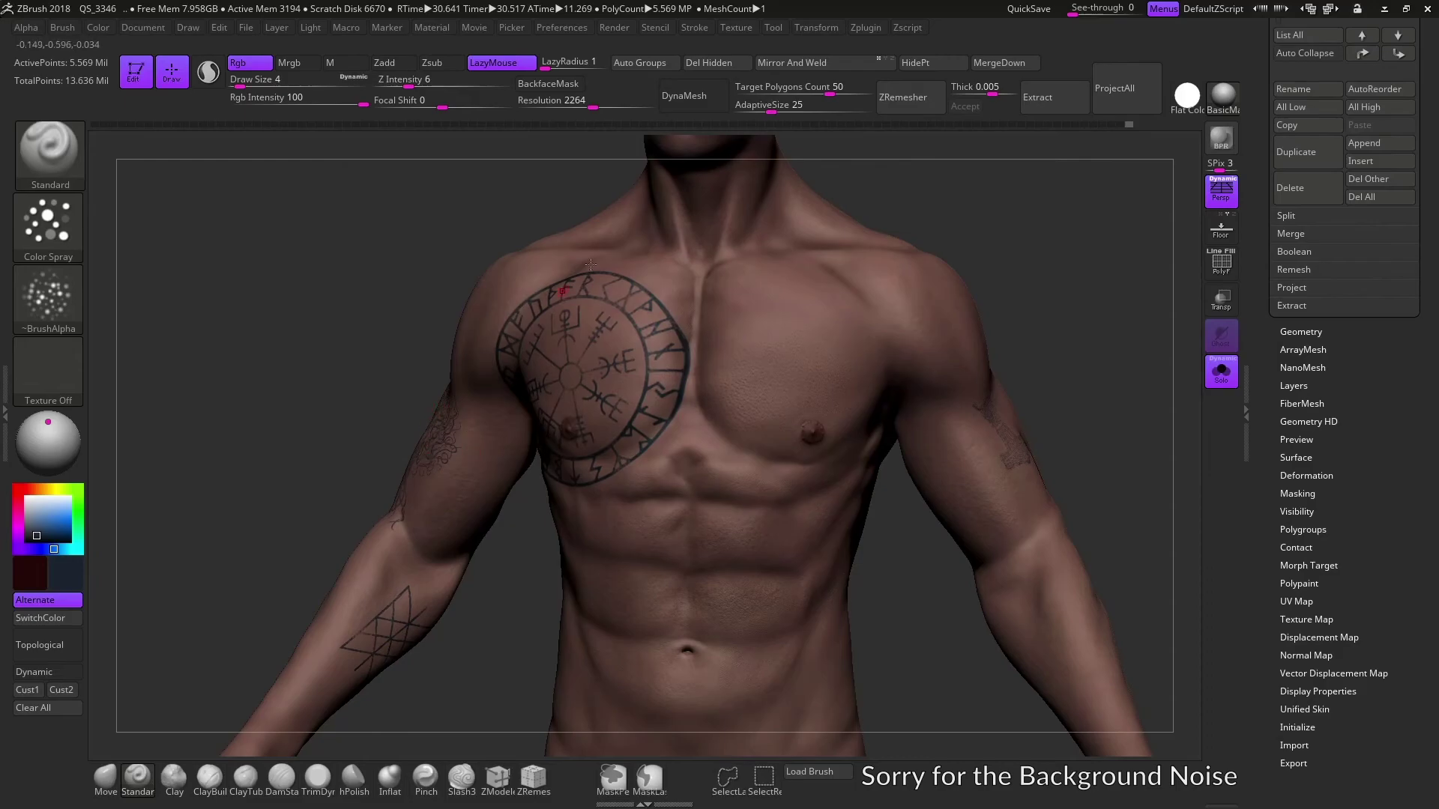
{"action": "mouse_move", "coordinate": [1121, 412]}
{"action": "left_mouse_down"}
{"action": "mouse_move", "coordinate": [1045, 326]}
{"action": "mouse_move", "coordinate": [1068, 201]}
{"action": "mouse_move", "coordinate": [942, 250]}
{"action": "mouse_move", "coordinate": [1044, 241]}
{"action": "mouse_move", "coordinate": [956, 254]}
{"action": "left_mouse_up"}
Hide the clothing again, frame the bust, and inspect chest tattoo, abs and arms
{"action": "key", "text": "ctrl+shift+s"}
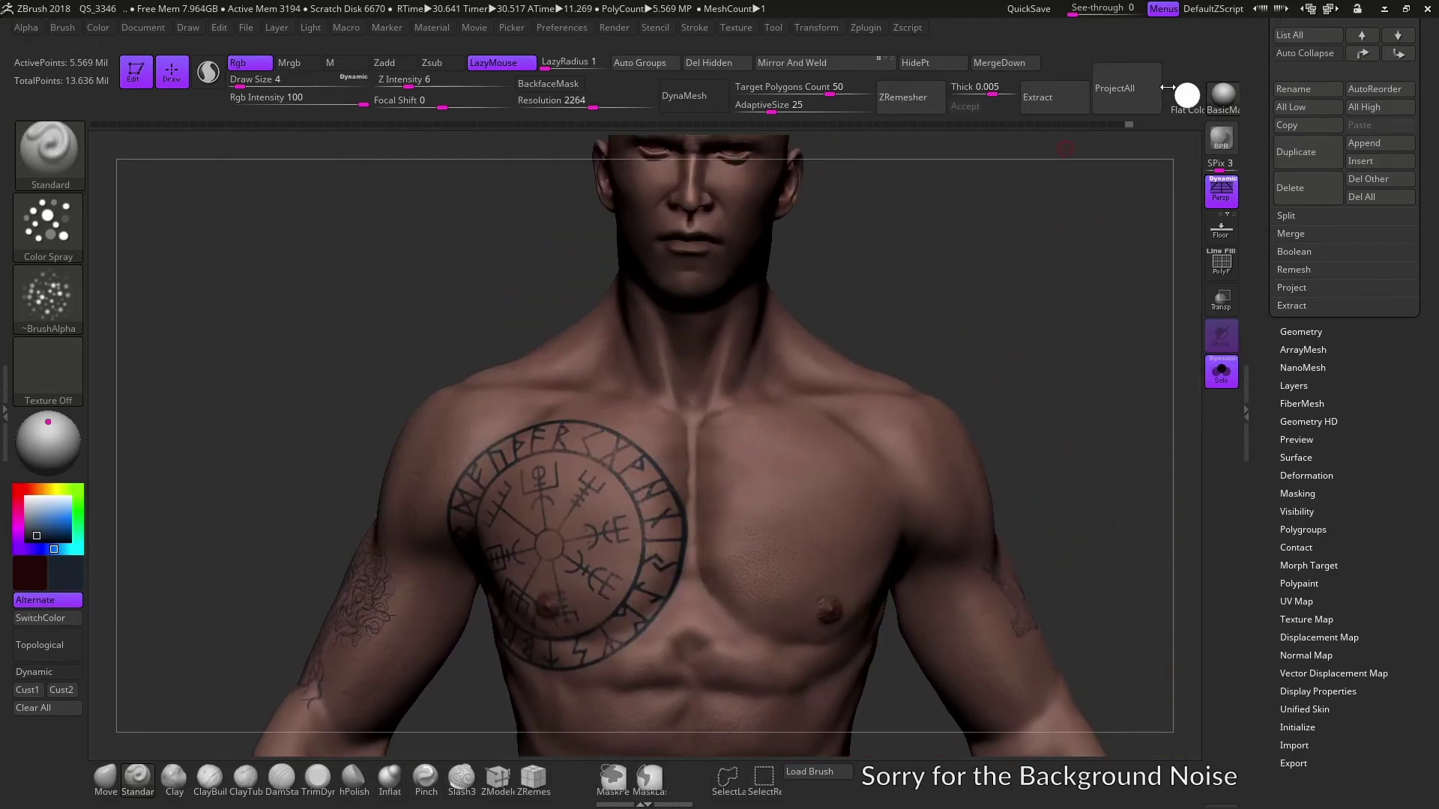
{"action": "mouse_move", "coordinate": [1044, 209]}
{"action": "left_mouse_down"}
{"action": "mouse_move", "coordinate": [996, 287]}
{"action": "mouse_move", "coordinate": [964, 273]}
{"action": "mouse_move", "coordinate": [835, 305]}
{"action": "mouse_move", "coordinate": [1155, 144]}
{"action": "left_mouse_up"}
{"action": "key", "text": "f"}
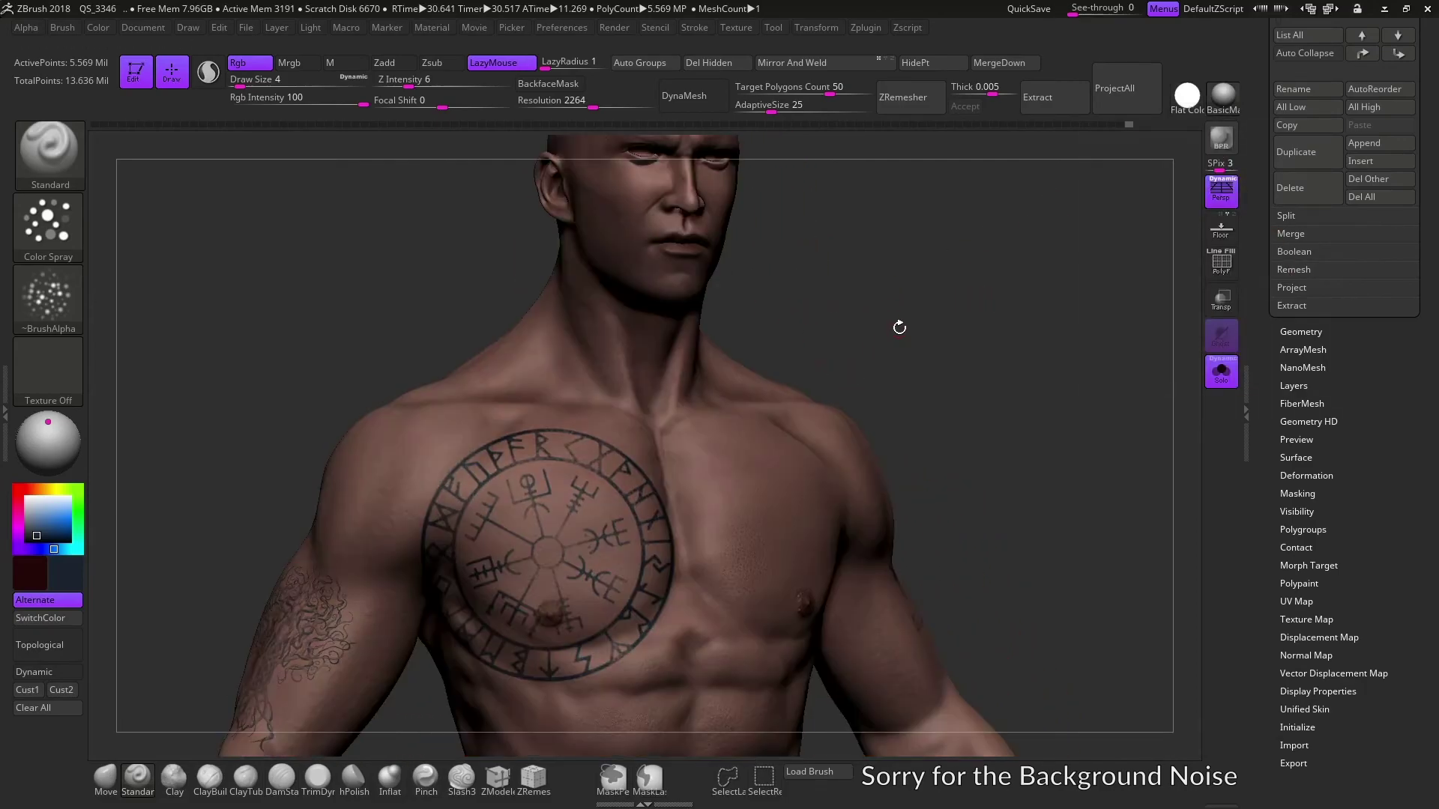
{"action": "left_click_drag", "start_coordinate": [896, 324], "coordinate": [813, 376]}
{"action": "left_click_drag", "start_coordinate": [921, 401], "coordinate": [840, 479]}
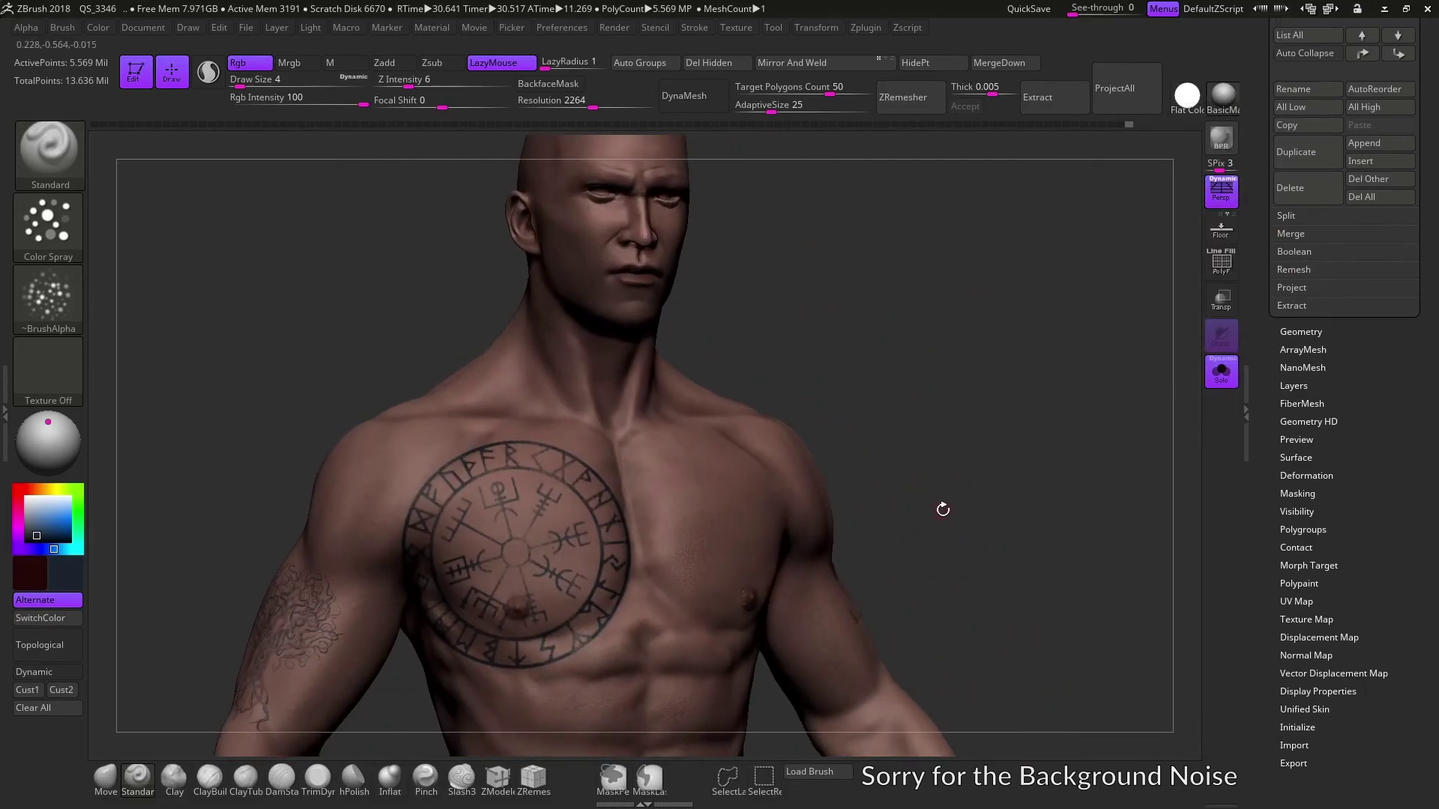
{"action": "mouse_move", "coordinate": [943, 510]}
{"action": "left_mouse_down"}
{"action": "mouse_move", "coordinate": [889, 552]}
{"action": "mouse_move", "coordinate": [910, 320]}
{"action": "left_mouse_up"}
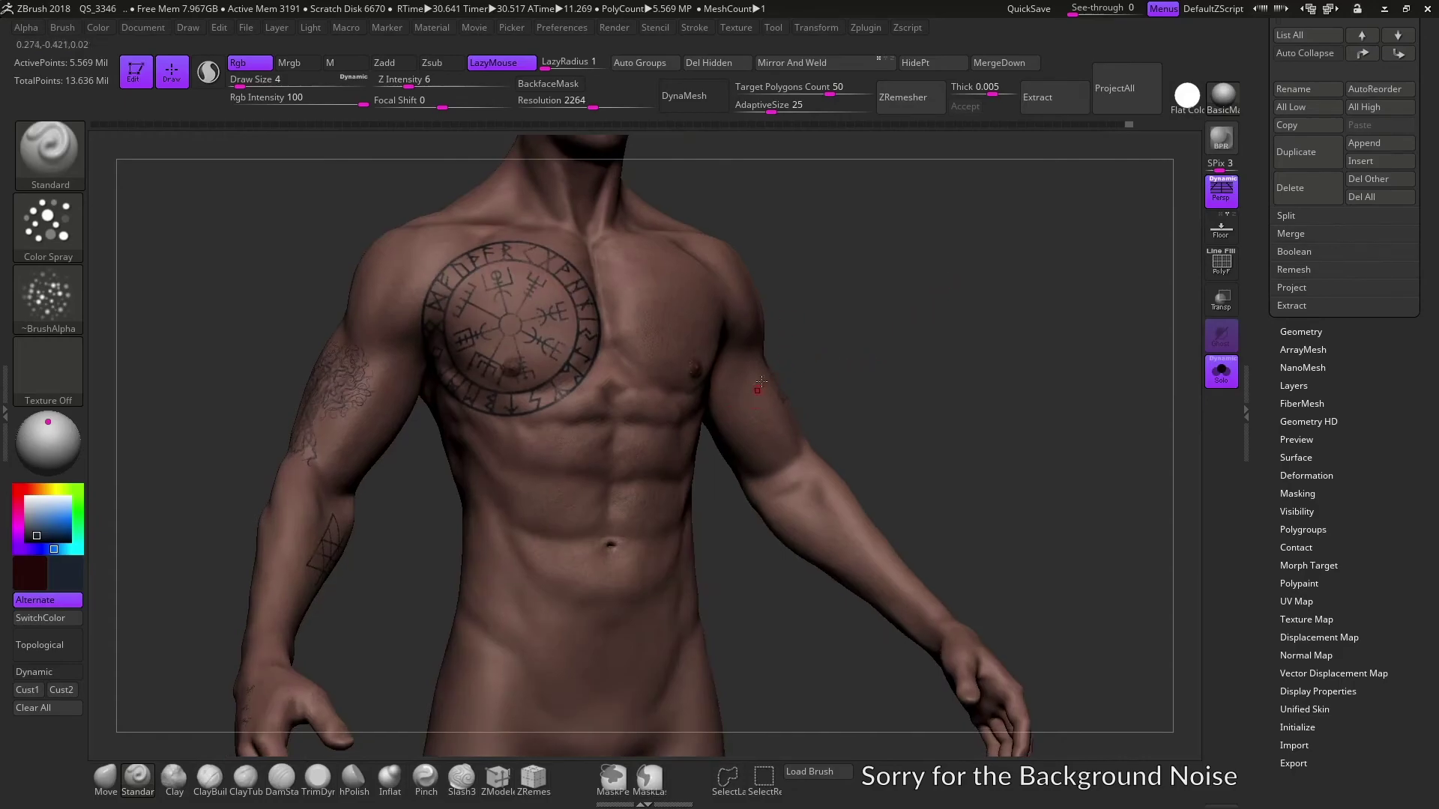
{"action": "left_click_drag", "start_coordinate": [872, 300], "coordinate": [923, 338]}
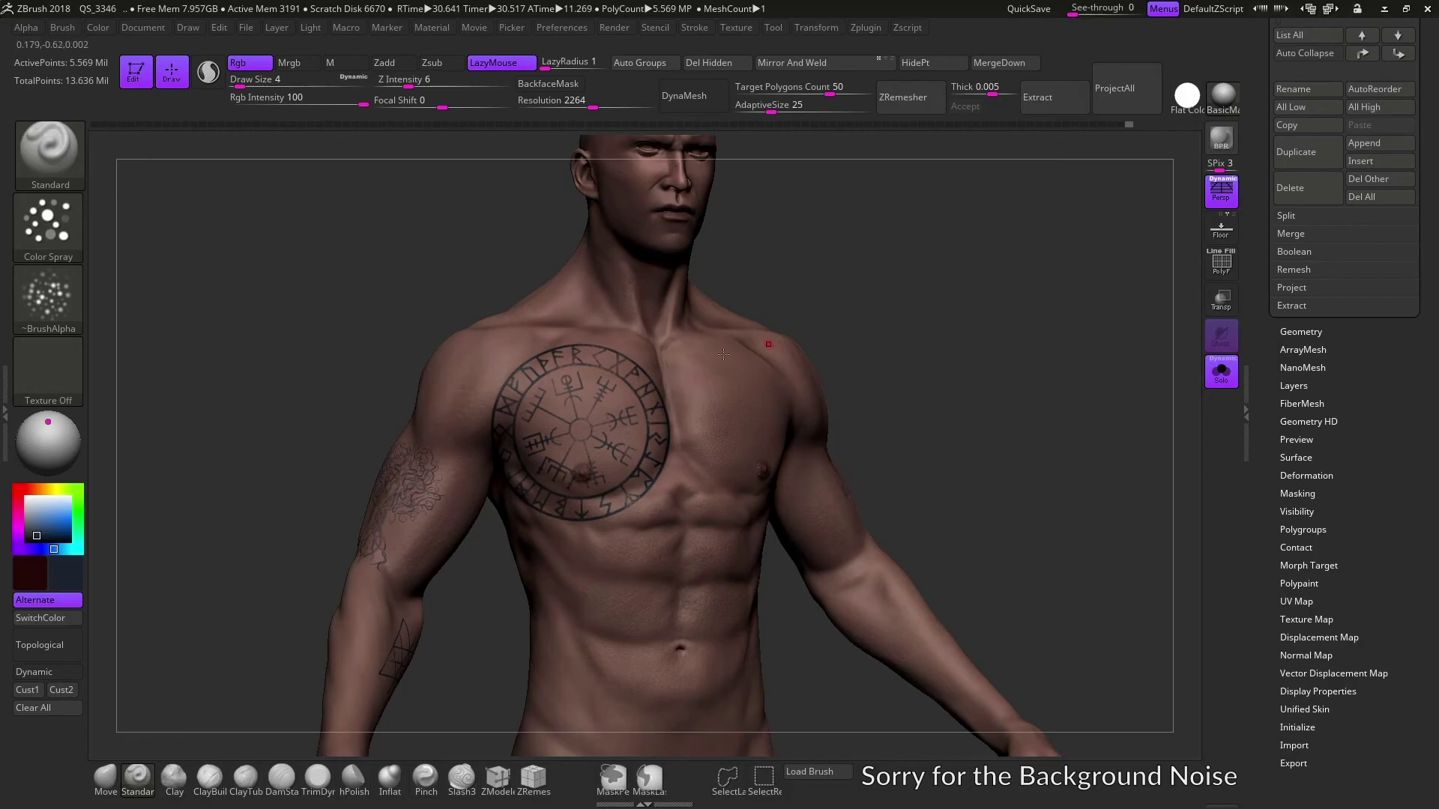
Orbit the bare torso through front, three-quarter and back views of the pentagram
{"action": "left_click_drag", "start_coordinate": [879, 328], "coordinate": [767, 396]}
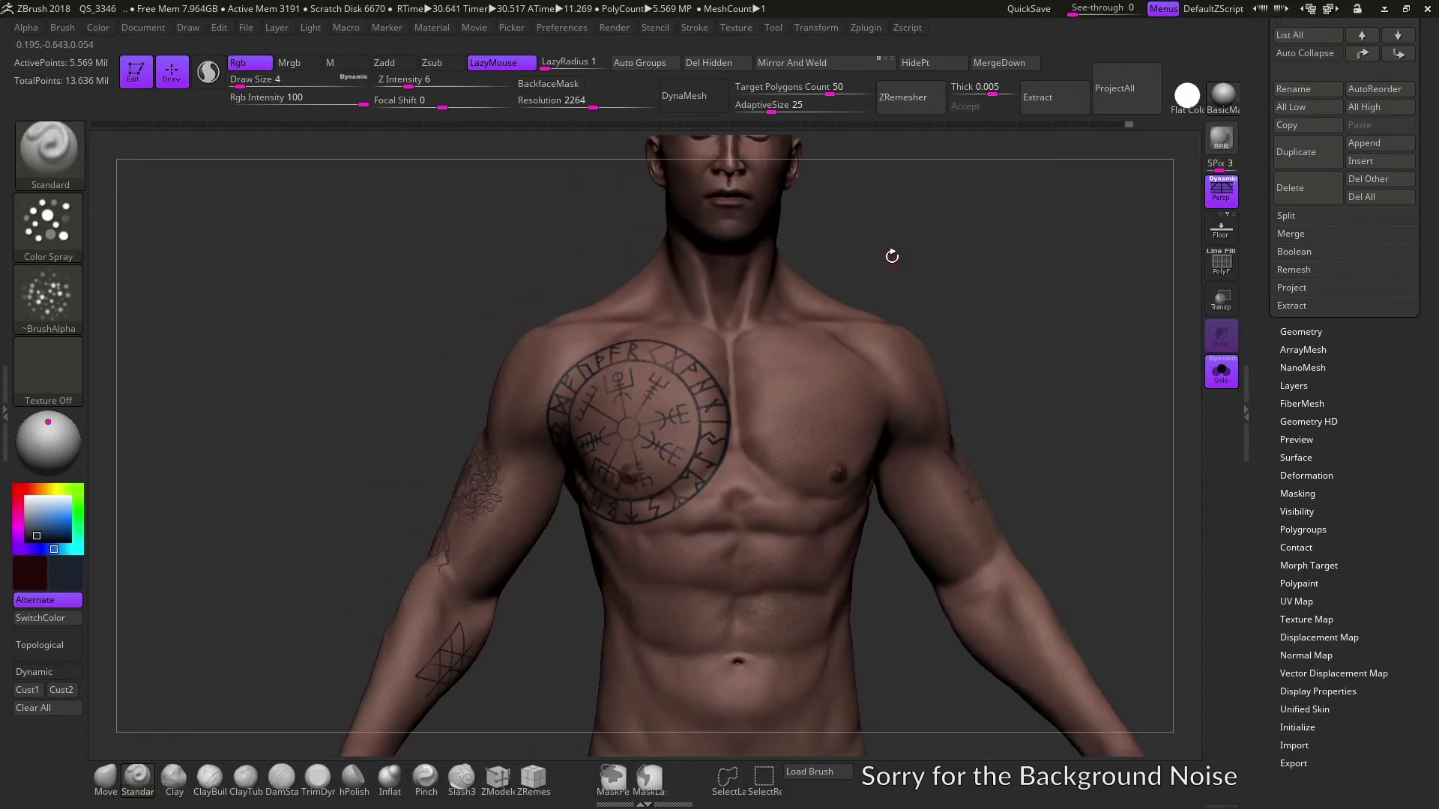
{"action": "left_click_drag", "start_coordinate": [892, 256], "coordinate": [967, 277]}
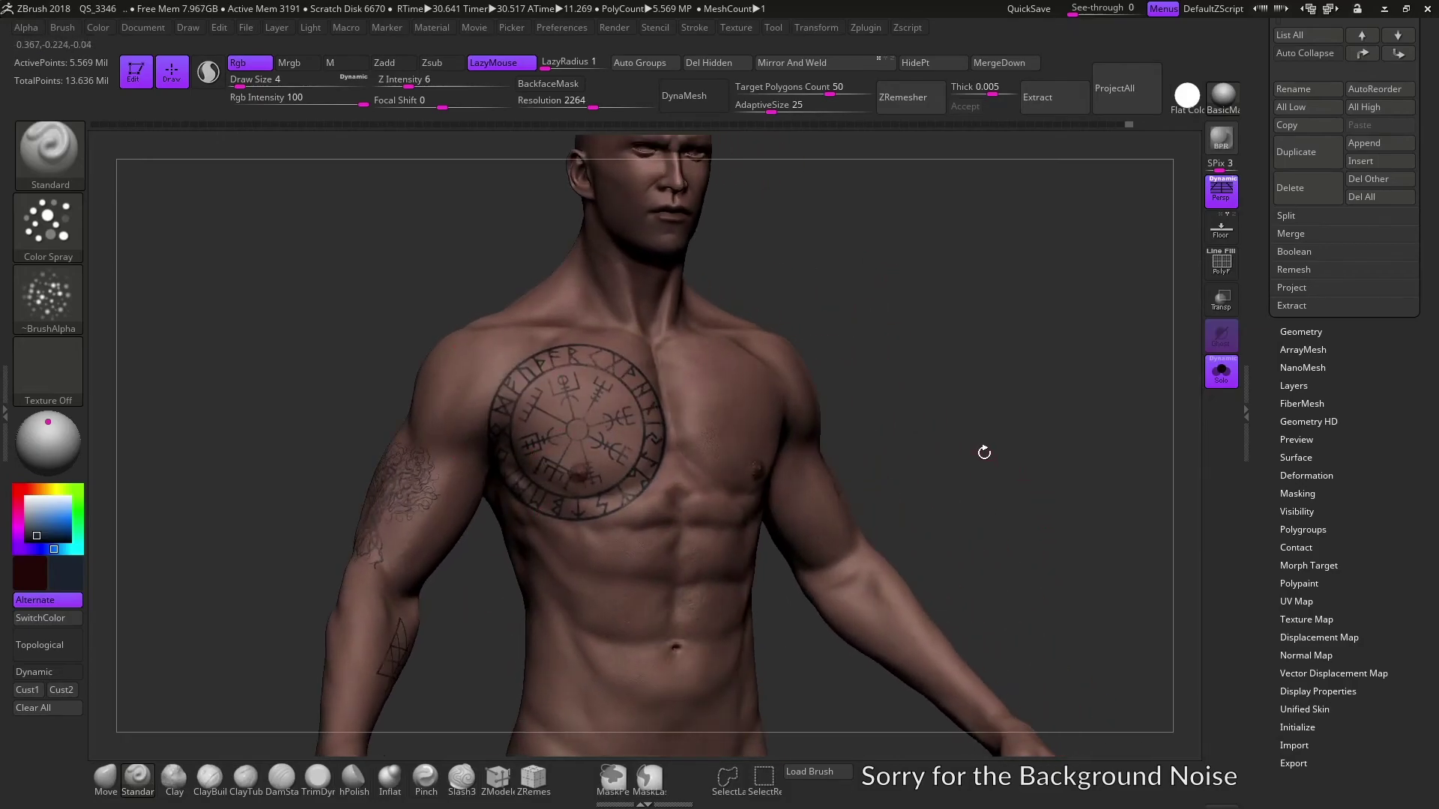
{"action": "mouse_move", "coordinate": [980, 449]}
{"action": "left_mouse_down"}
{"action": "mouse_move", "coordinate": [780, 238]}
{"action": "mouse_move", "coordinate": [829, 250]}
{"action": "mouse_move", "coordinate": [739, 283]}
{"action": "mouse_move", "coordinate": [726, 263]}
{"action": "left_mouse_up"}
{"action": "mouse_move", "coordinate": [491, 303]}
{"action": "left_mouse_down"}
{"action": "mouse_move", "coordinate": [732, 331]}
{"action": "mouse_move", "coordinate": [999, 330]}
{"action": "mouse_move", "coordinate": [791, 332]}
{"action": "mouse_move", "coordinate": [726, 349]}
{"action": "mouse_move", "coordinate": [675, 385]}
{"action": "mouse_move", "coordinate": [869, 369]}
{"action": "mouse_move", "coordinate": [689, 341]}
{"action": "left_mouse_up"}
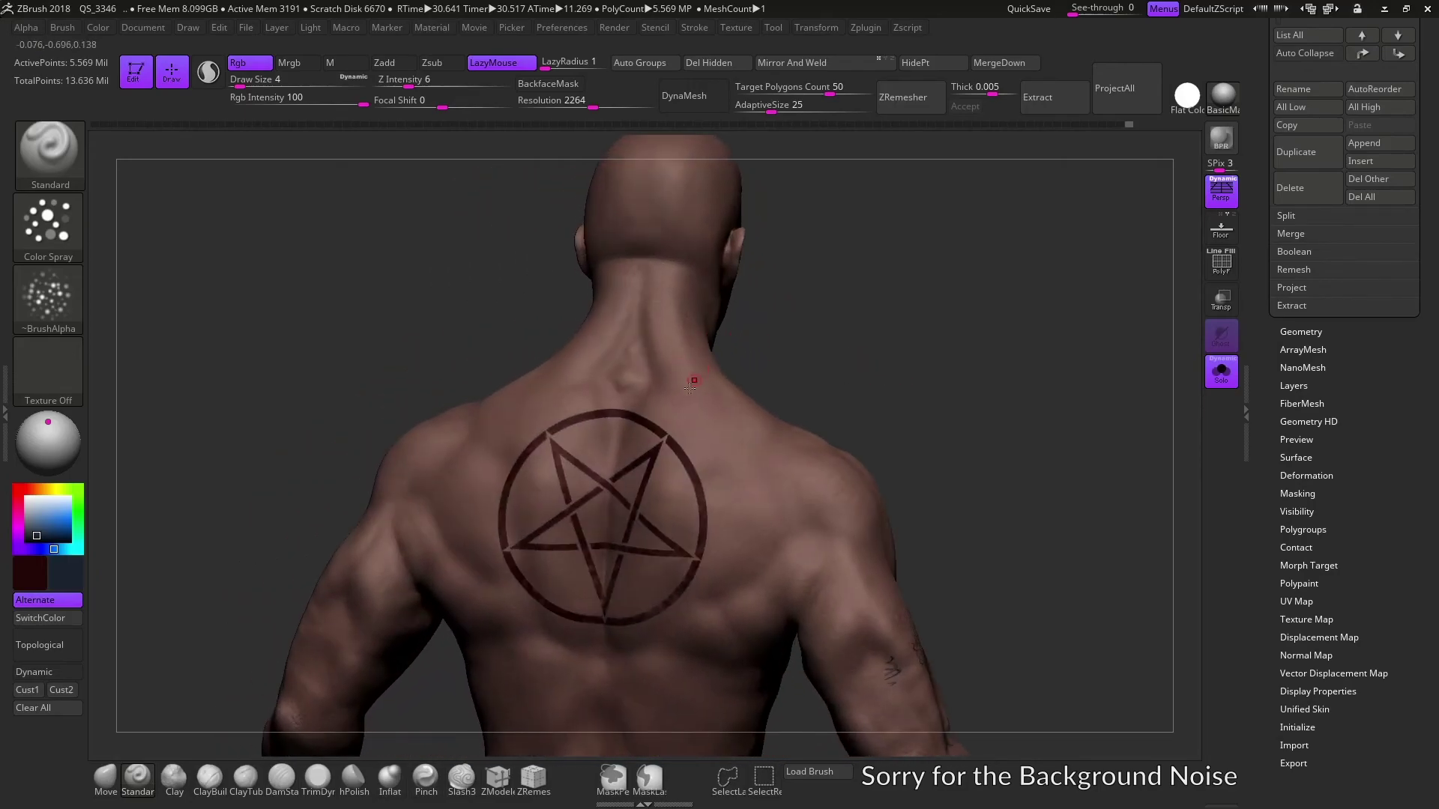
{"action": "left_click_drag", "start_coordinate": [863, 416], "coordinate": [771, 330]}
{"action": "mouse_move", "coordinate": [931, 340]}
{"action": "left_mouse_down"}
{"action": "mouse_move", "coordinate": [883, 324]}
{"action": "mouse_move", "coordinate": [843, 338]}
{"action": "mouse_move", "coordinate": [639, 335]}
{"action": "mouse_move", "coordinate": [998, 276]}
{"action": "mouse_move", "coordinate": [911, 351]}
{"action": "mouse_move", "coordinate": [753, 277]}
{"action": "left_mouse_up"}
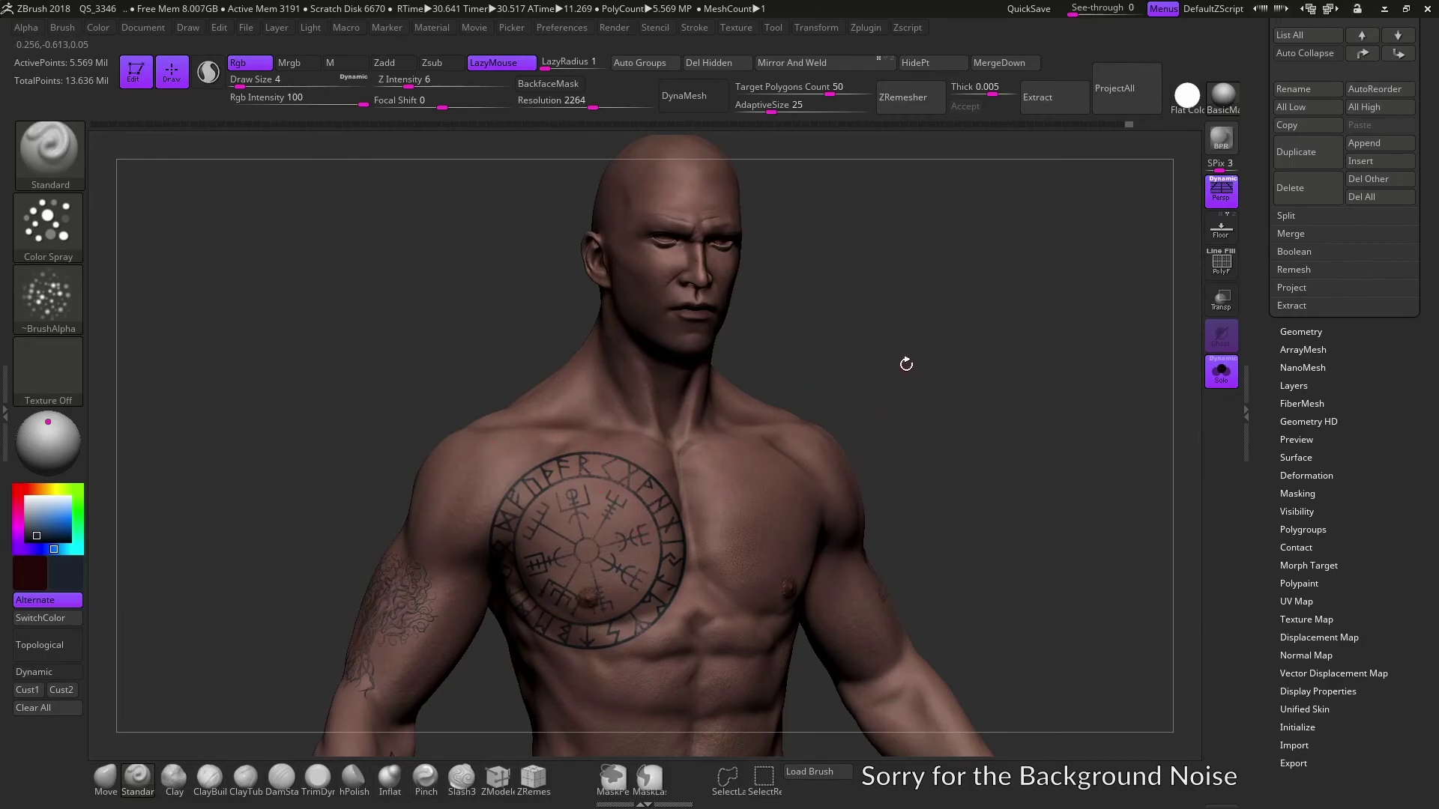
{"action": "left_click_drag", "start_coordinate": [920, 308], "coordinate": [840, 322]}
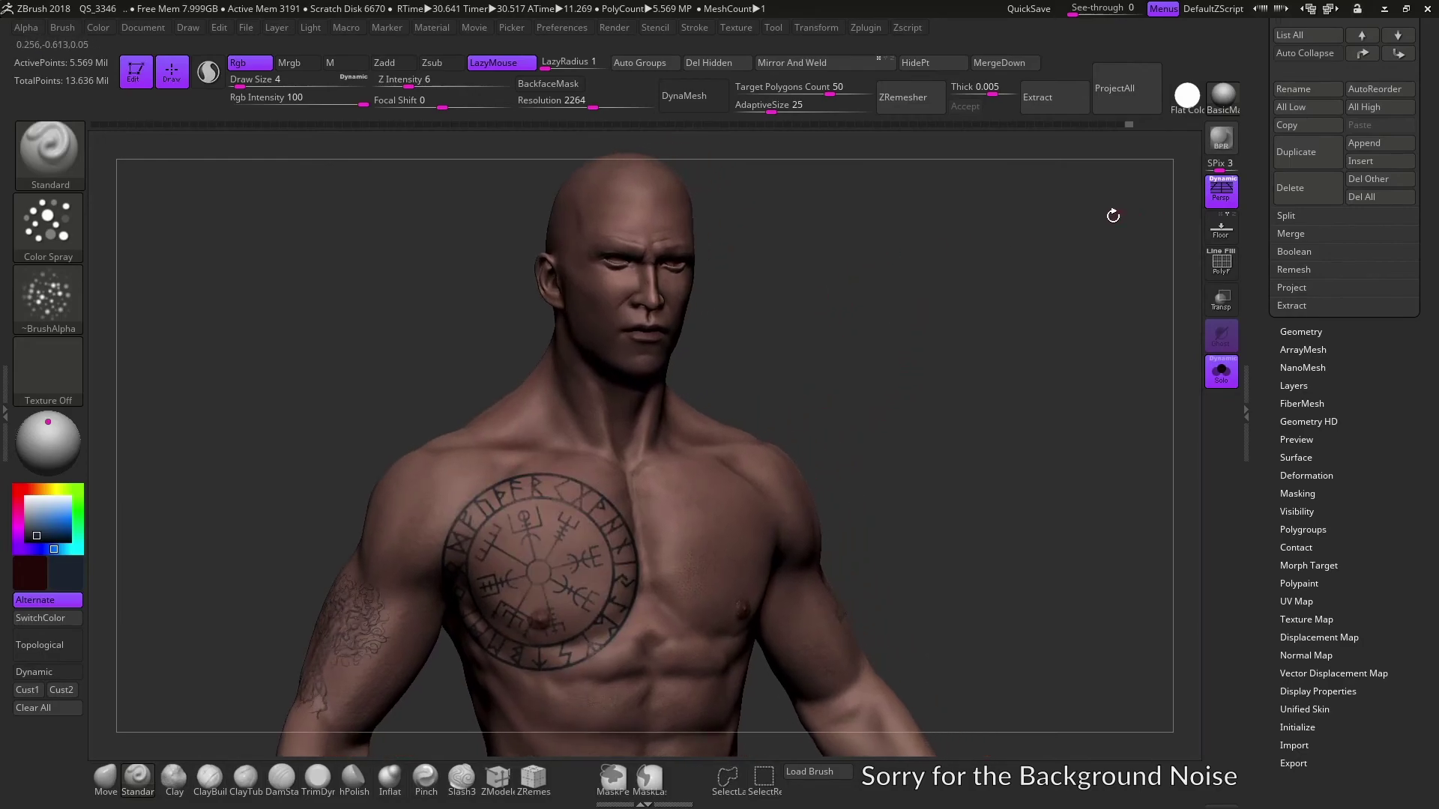
{"action": "left_click_drag", "start_coordinate": [1070, 296], "coordinate": [899, 421]}
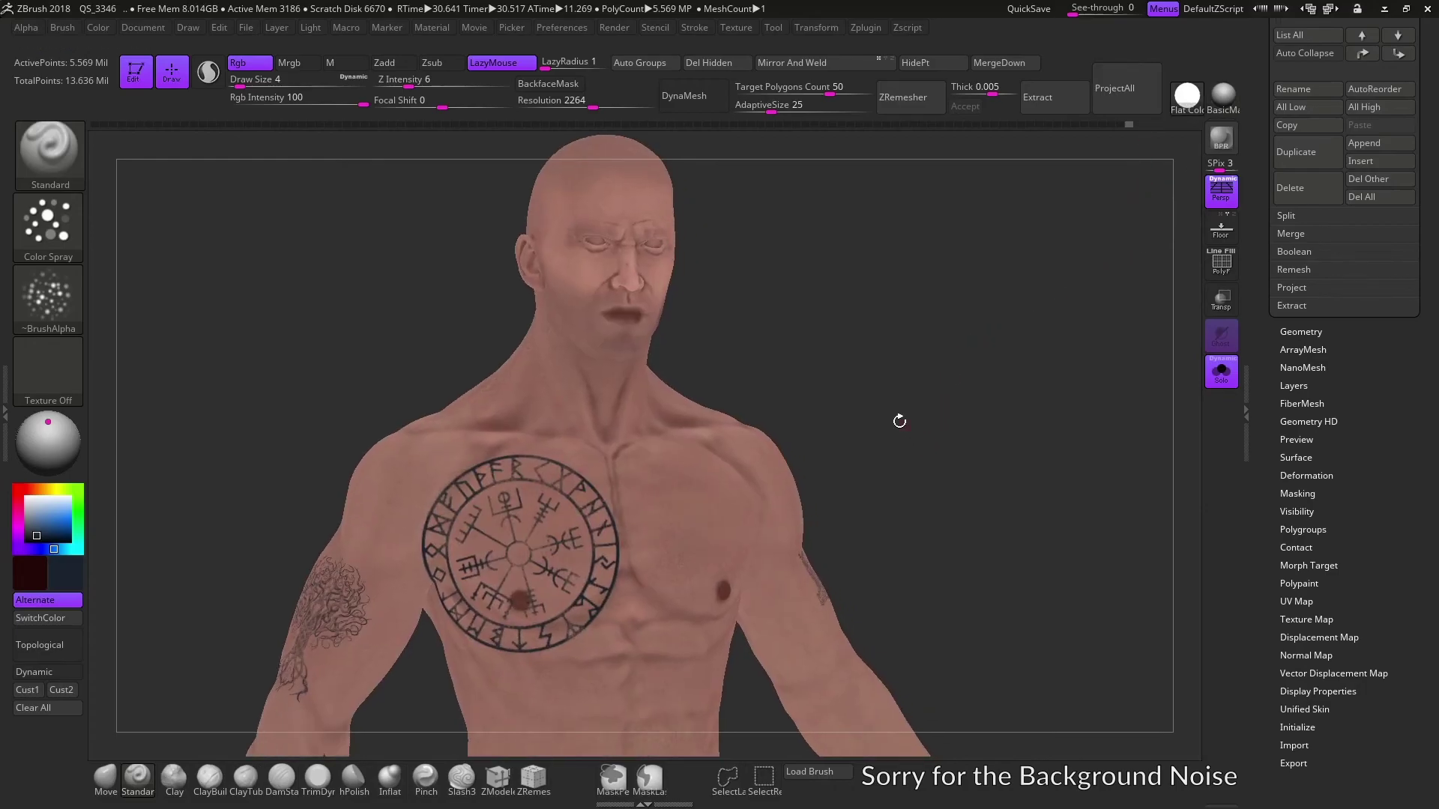
{"action": "mouse_move", "coordinate": [766, 238]}
{"action": "left_mouse_down"}
{"action": "mouse_move", "coordinate": [828, 218]}
{"action": "mouse_move", "coordinate": [807, 263]}
{"action": "left_mouse_up"}
{"action": "left_click_drag", "start_coordinate": [870, 351], "coordinate": [731, 245]}
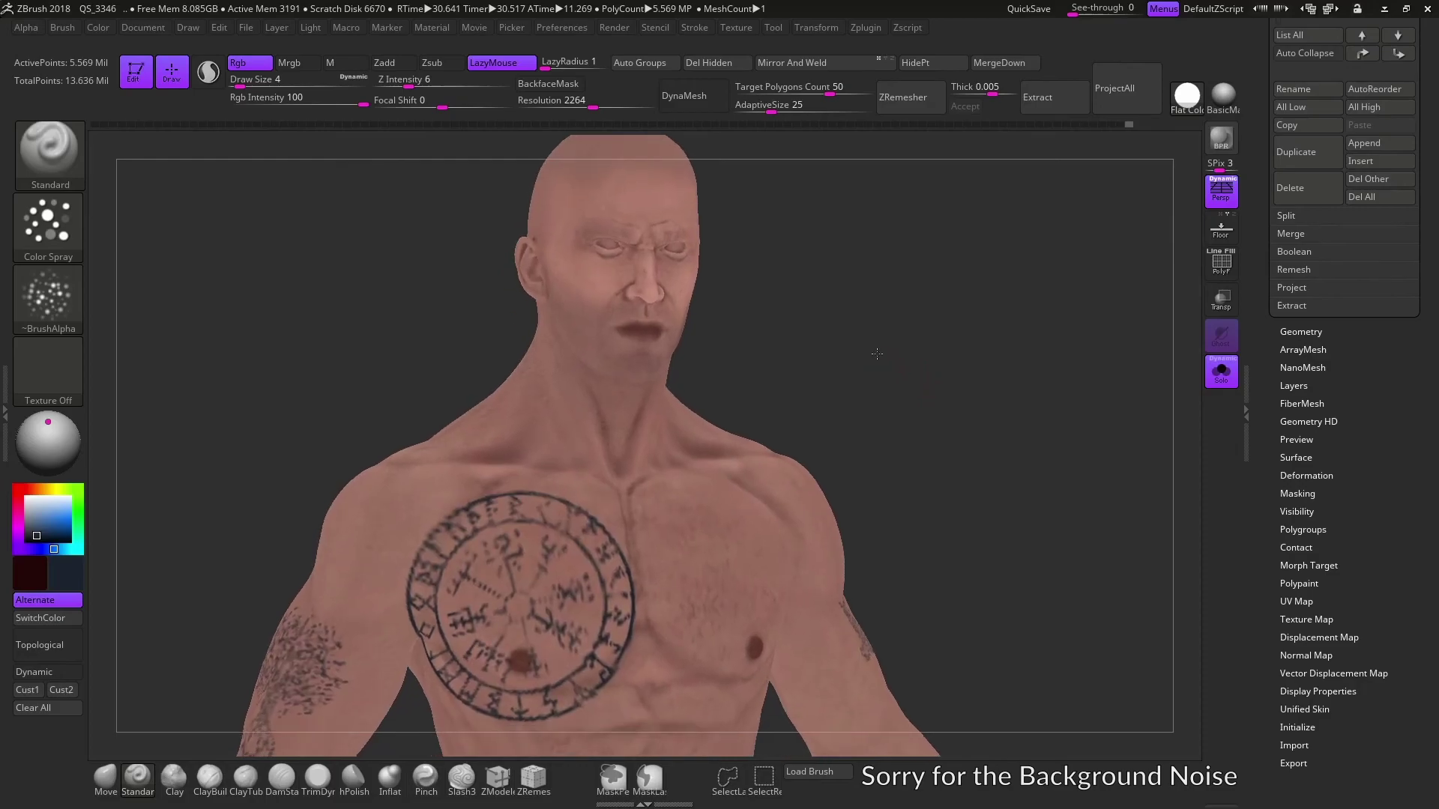
{"action": "mouse_move", "coordinate": [831, 270]}
{"action": "left_mouse_down"}
{"action": "mouse_move", "coordinate": [838, 315]}
{"action": "mouse_move", "coordinate": [1028, 411]}
{"action": "mouse_move", "coordinate": [961, 337]}
{"action": "left_mouse_up"}
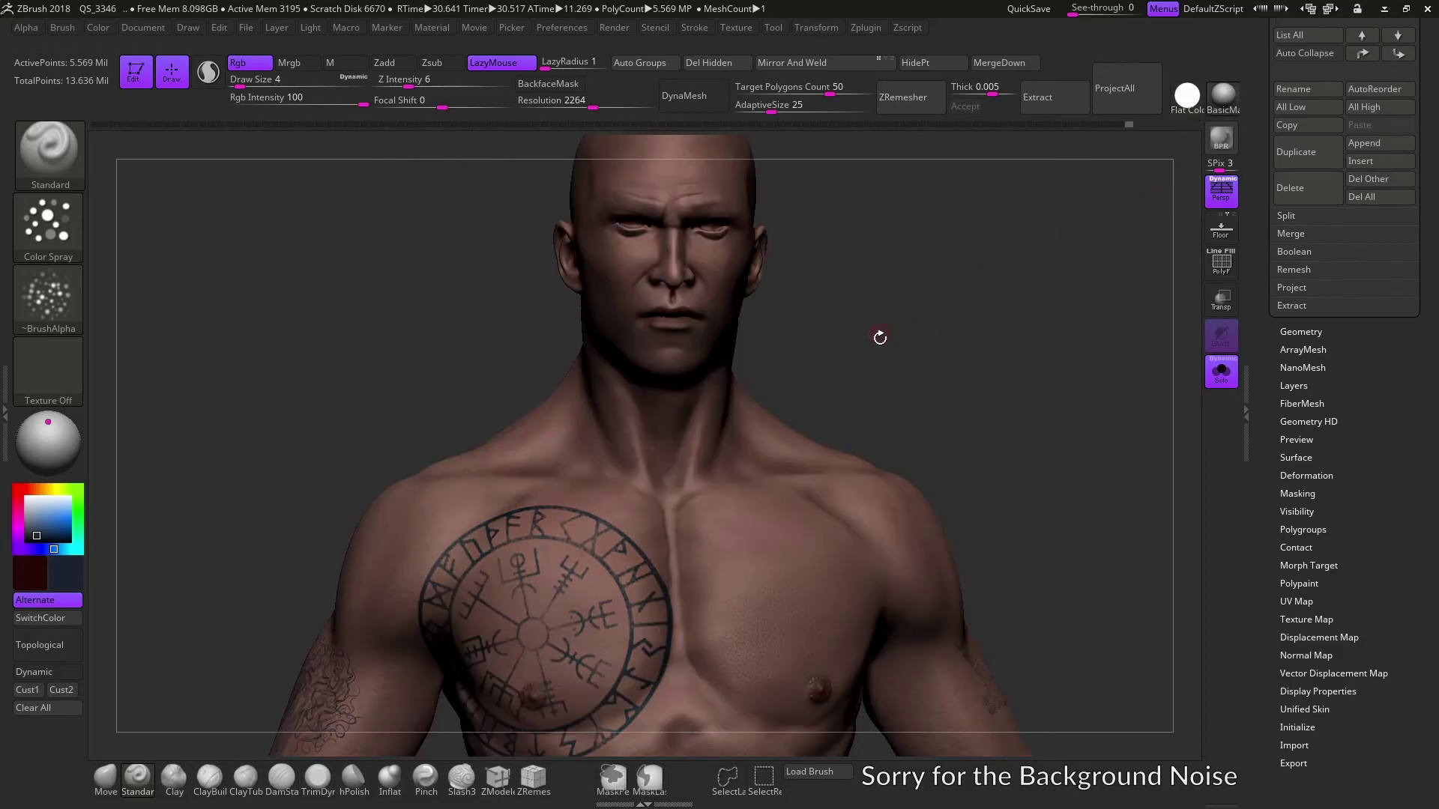
{"action": "left_click_drag", "start_coordinate": [893, 344], "coordinate": [1009, 305]}
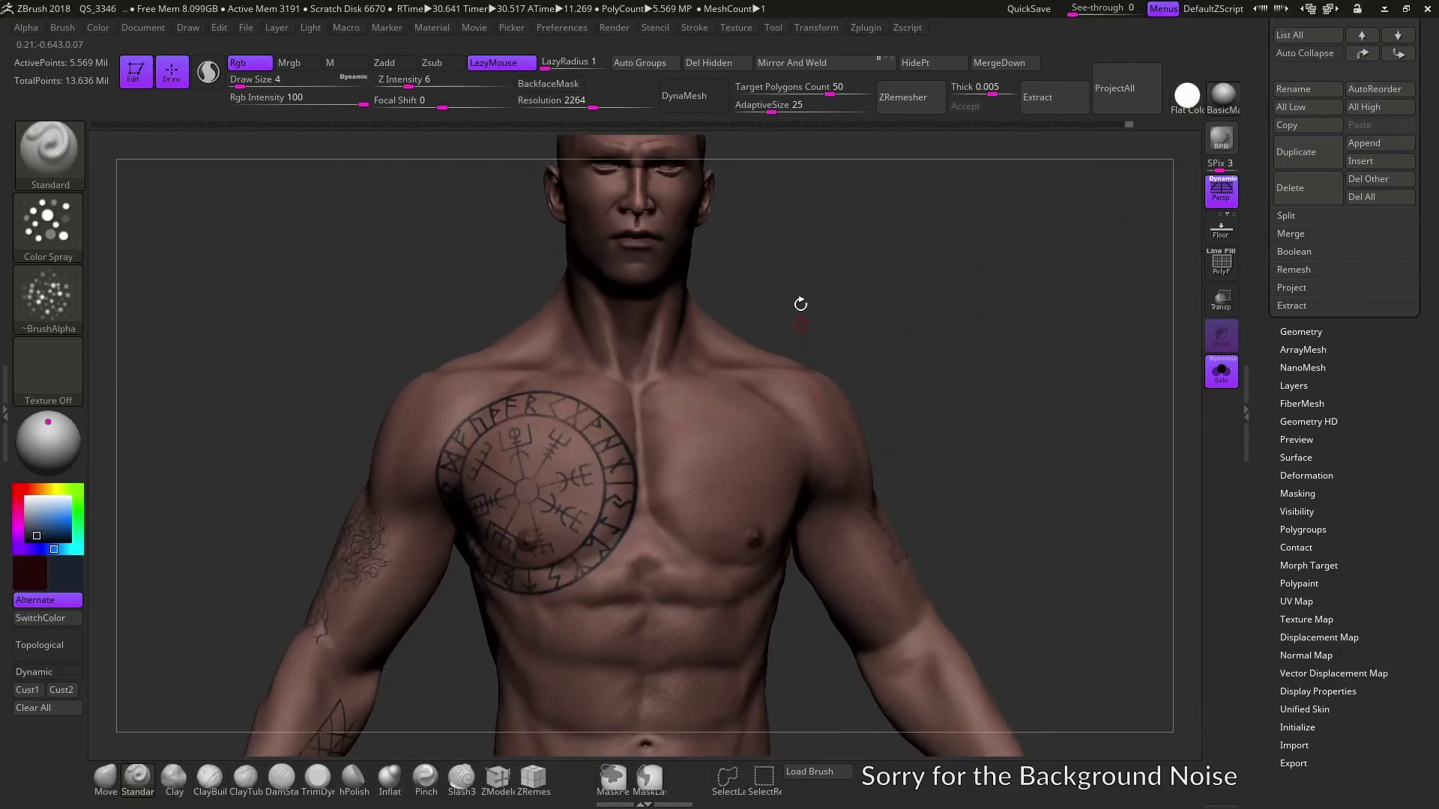
{"action": "left_click_drag", "start_coordinate": [800, 304], "coordinate": [810, 560]}
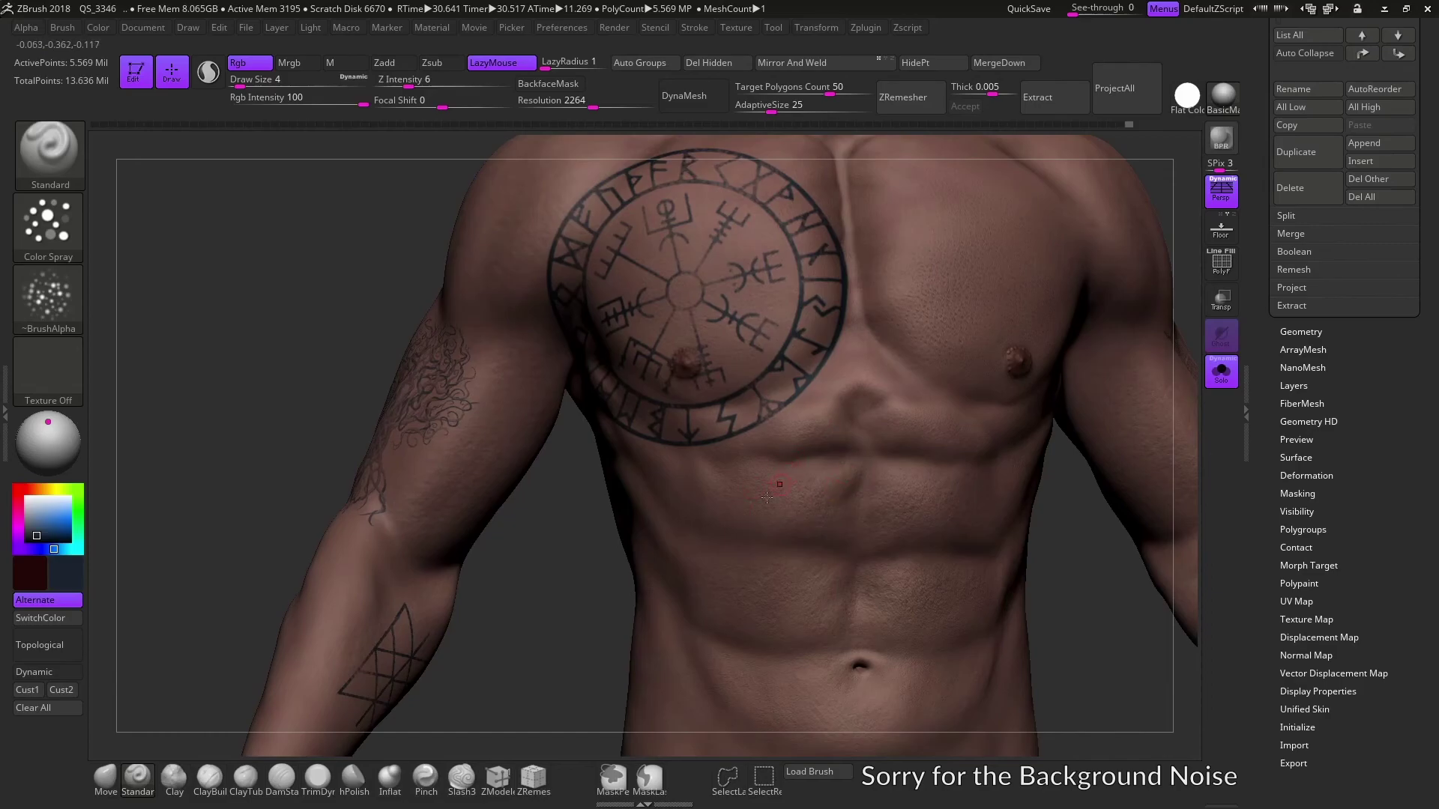
{"action": "left_click_drag", "start_coordinate": [295, 305], "coordinate": [561, 231]}
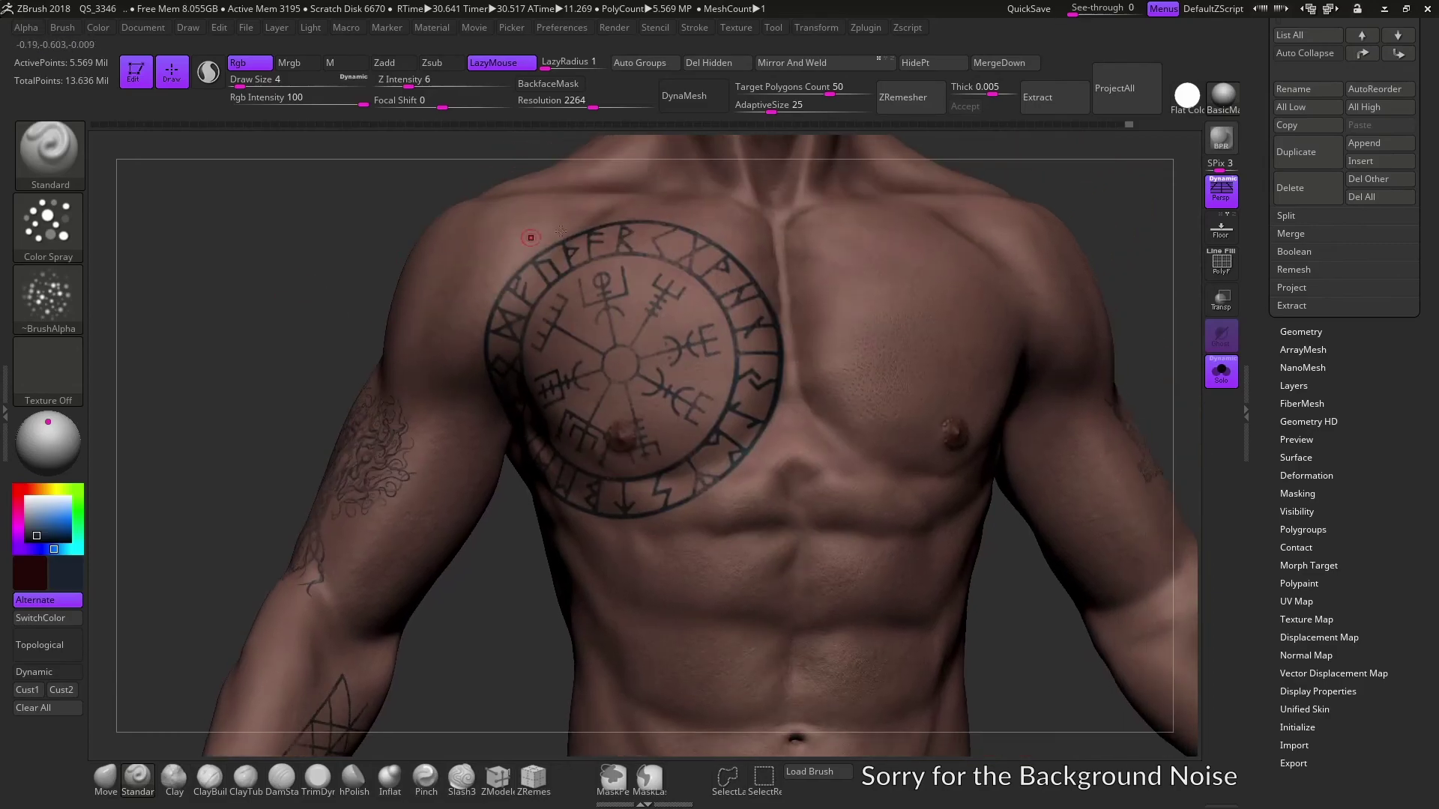
{"action": "mouse_move", "coordinate": [1117, 199]}
{"action": "left_mouse_down"}
{"action": "mouse_move", "coordinate": [1167, 157]}
{"action": "mouse_move", "coordinate": [832, 334]}
{"action": "mouse_move", "coordinate": [866, 278]}
{"action": "mouse_move", "coordinate": [517, 373]}
{"action": "left_mouse_up"}
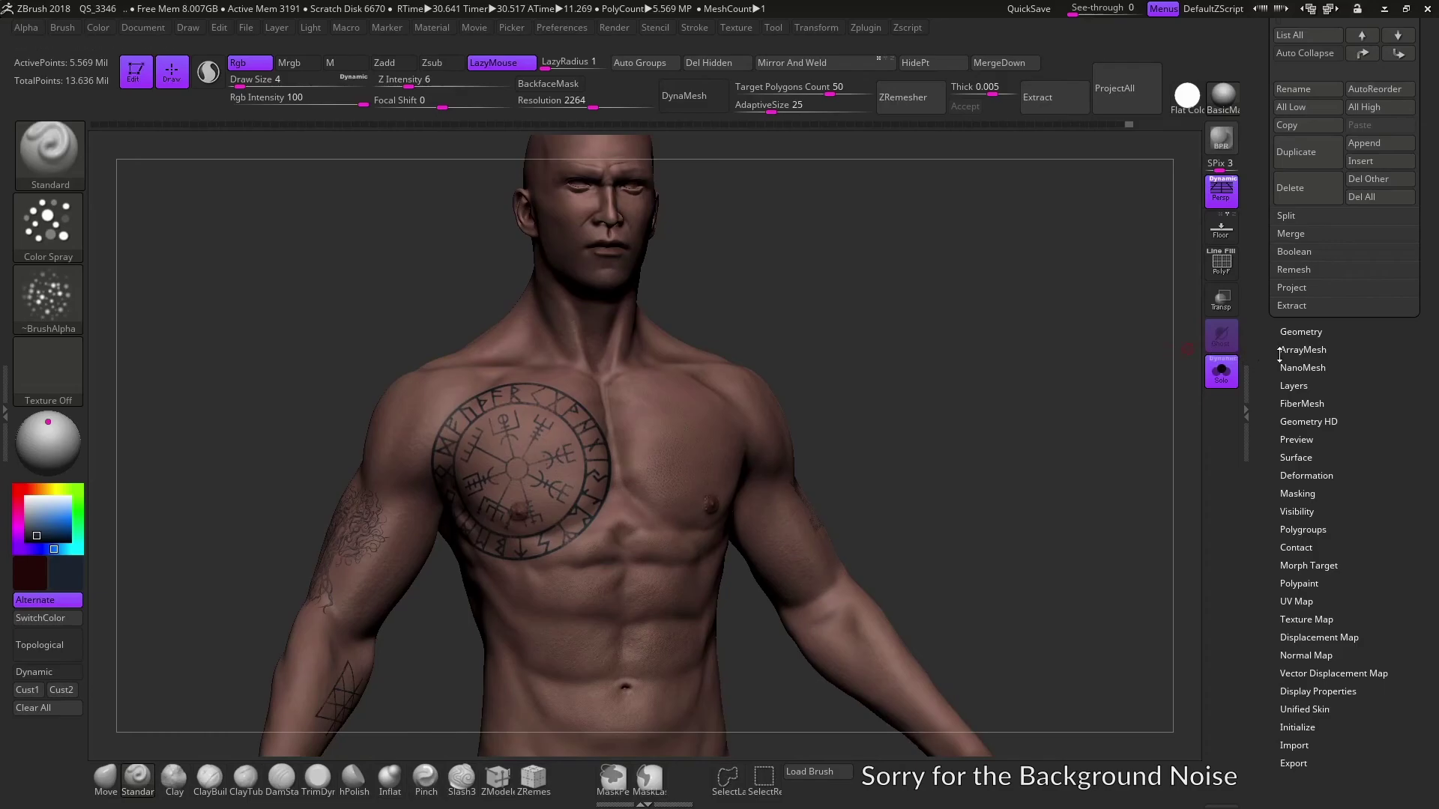
In Tool > Masking, give the Cavity Profile a rounded curve and adjust its focal shift
{"action": "left_click", "coordinate": [1303, 496]}
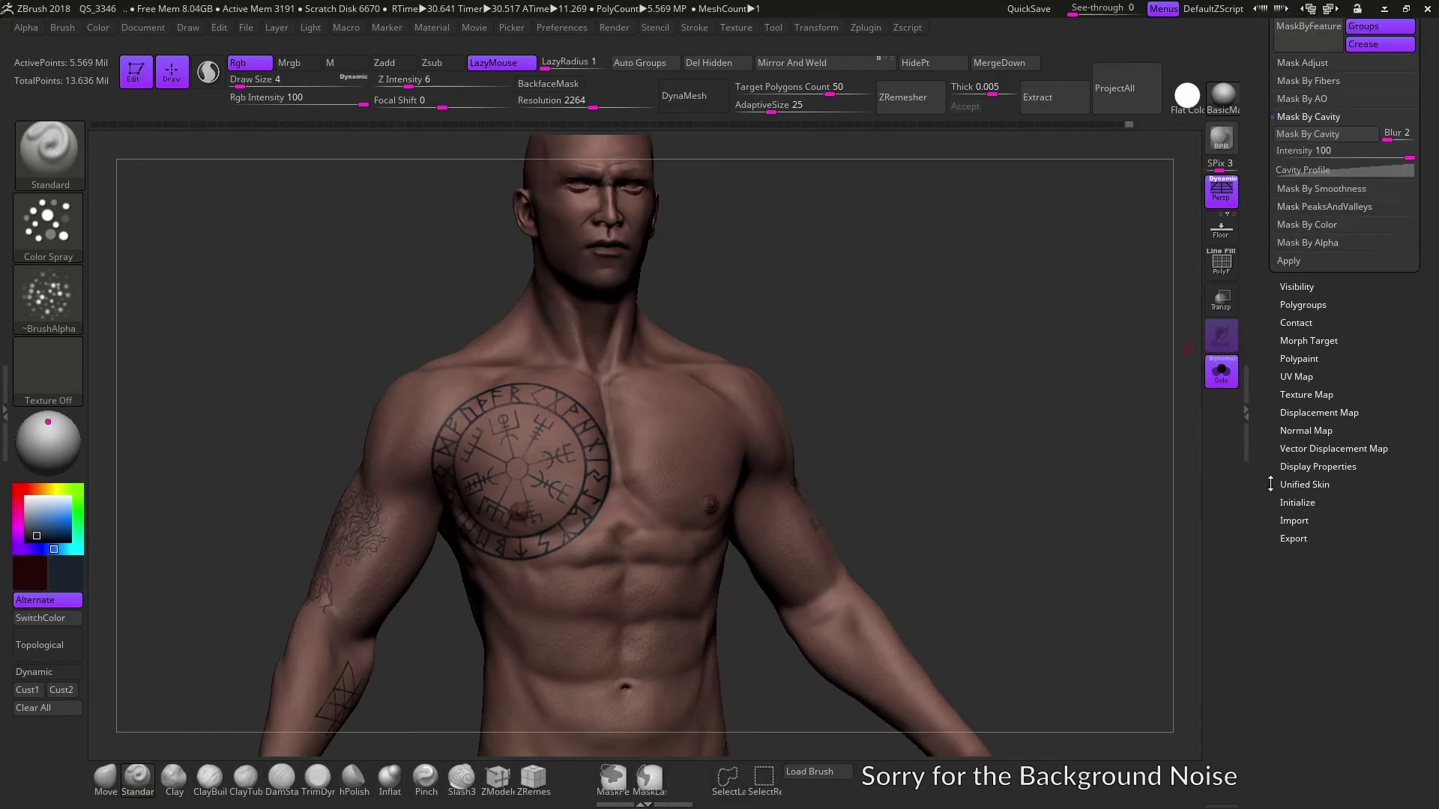
{"action": "left_click_drag", "start_coordinate": [1404, 382], "coordinate": [1404, 790]}
{"action": "left_click", "coordinate": [1304, 577]}
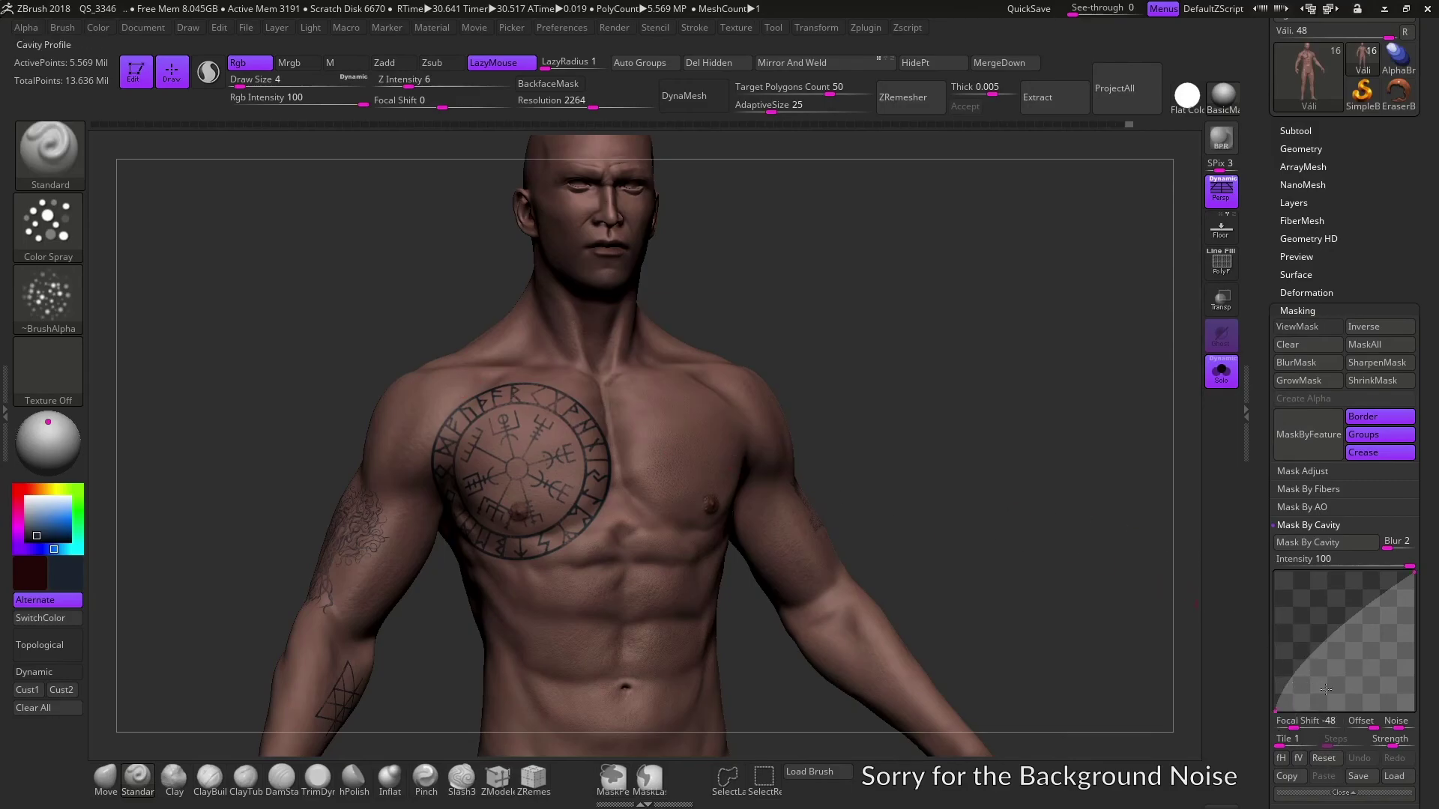
{"action": "left_click", "coordinate": [1334, 765]}
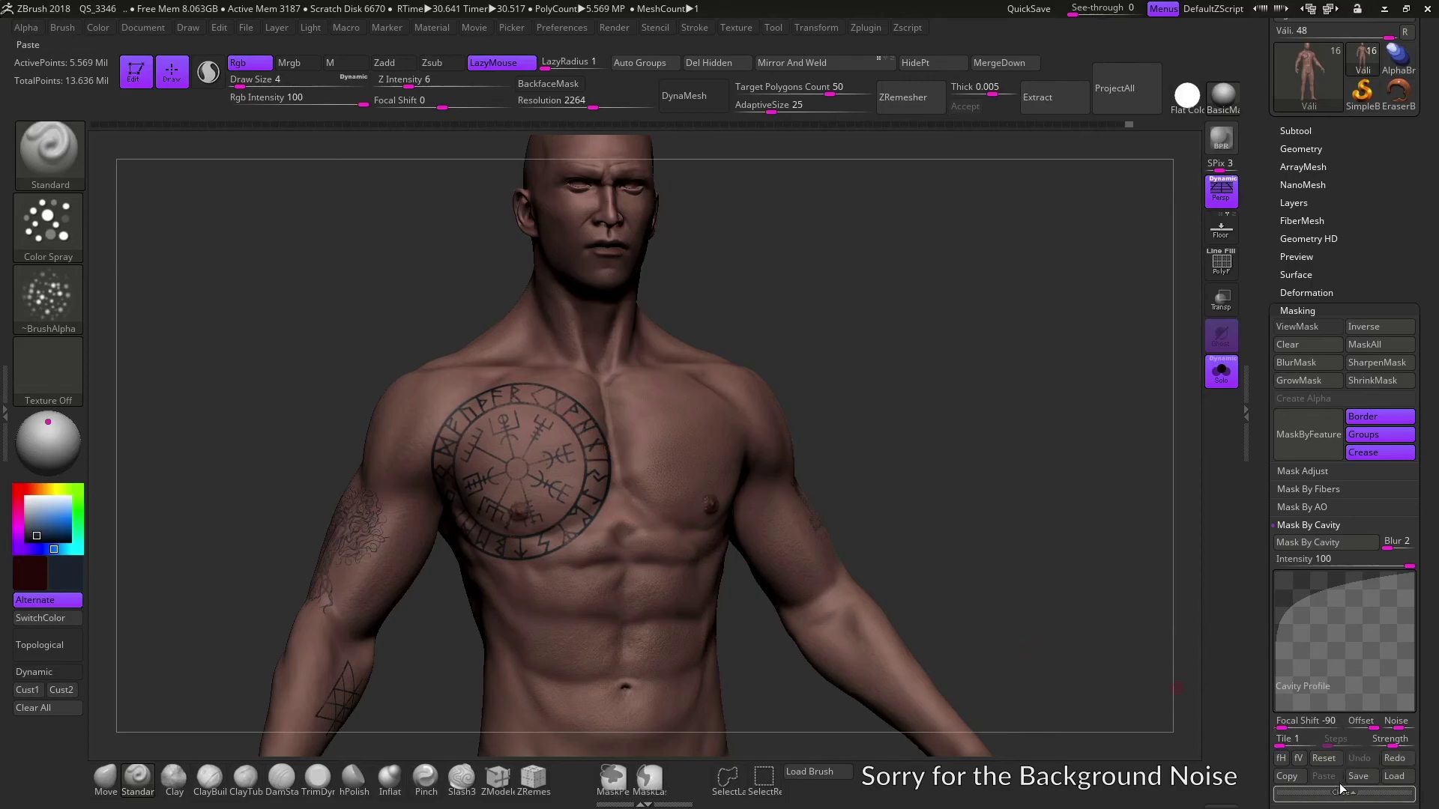
{"action": "left_click_drag", "start_coordinate": [1283, 726], "coordinate": [1292, 727]}
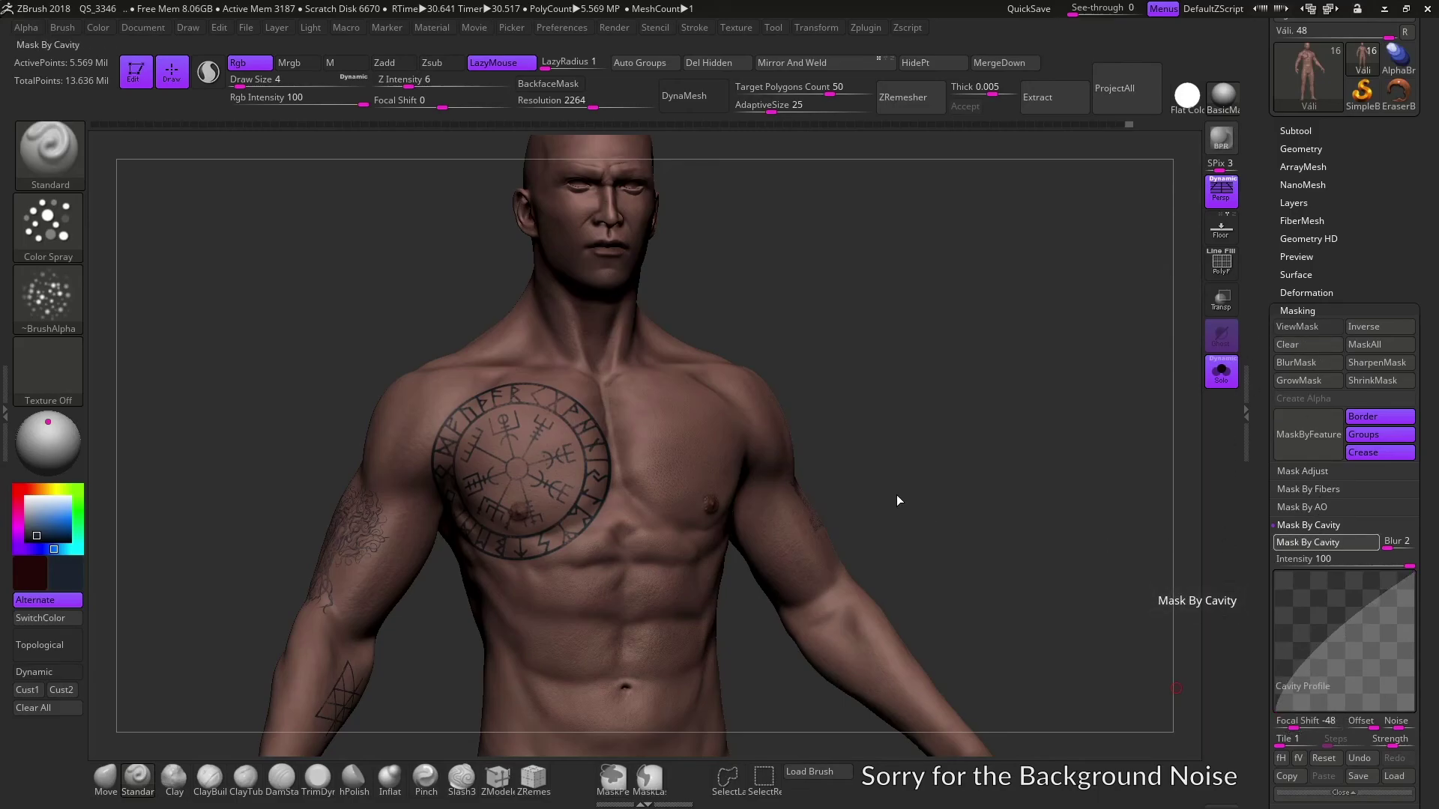
Mask the body by cavity, invert it, hide the mask display, and expand the Subtool list
{"action": "left_click_drag", "start_coordinate": [881, 417], "coordinate": [922, 419]}
{"action": "left_click", "coordinate": [1310, 327]}
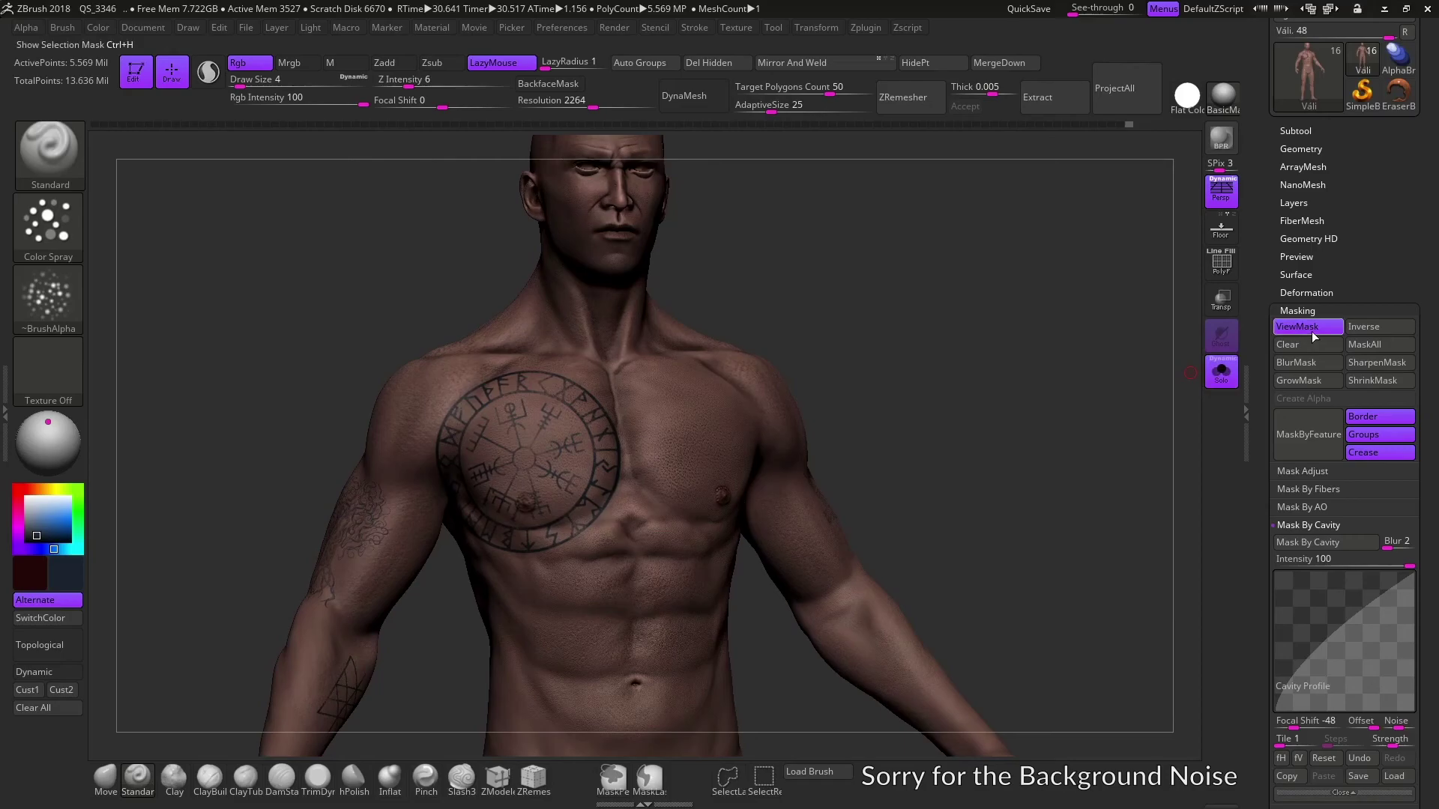
{"action": "right_click_drag", "start_coordinate": [825, 540], "coordinate": [798, 501], "text": "ctrl"}
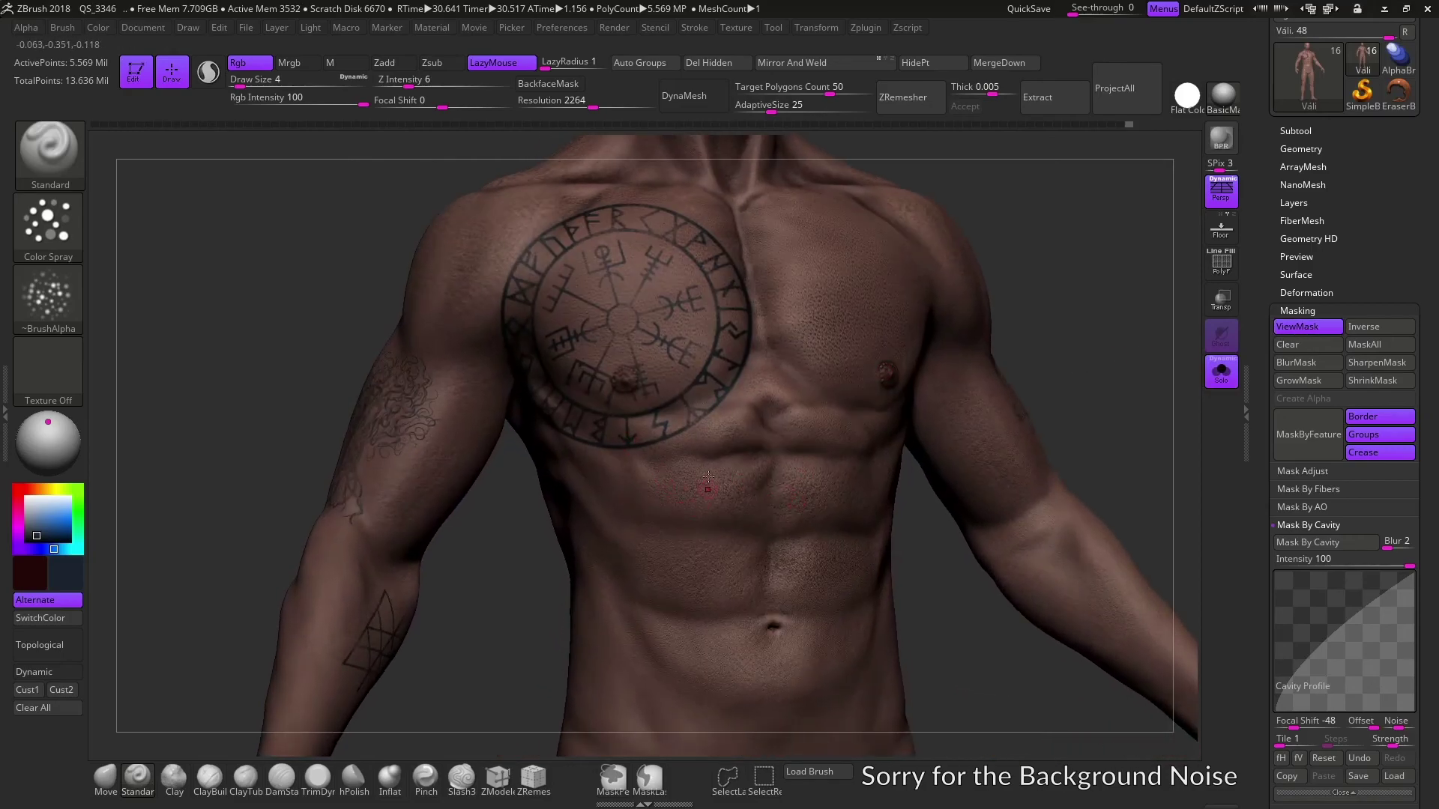
{"action": "left_click", "coordinate": [1377, 332]}
{"action": "mouse_move", "coordinate": [982, 298]}
{"action": "left_mouse_down"}
{"action": "mouse_move", "coordinate": [995, 348]}
{"action": "mouse_move", "coordinate": [988, 267]}
{"action": "left_mouse_up"}
{"action": "key", "text": "ctrl+h"}
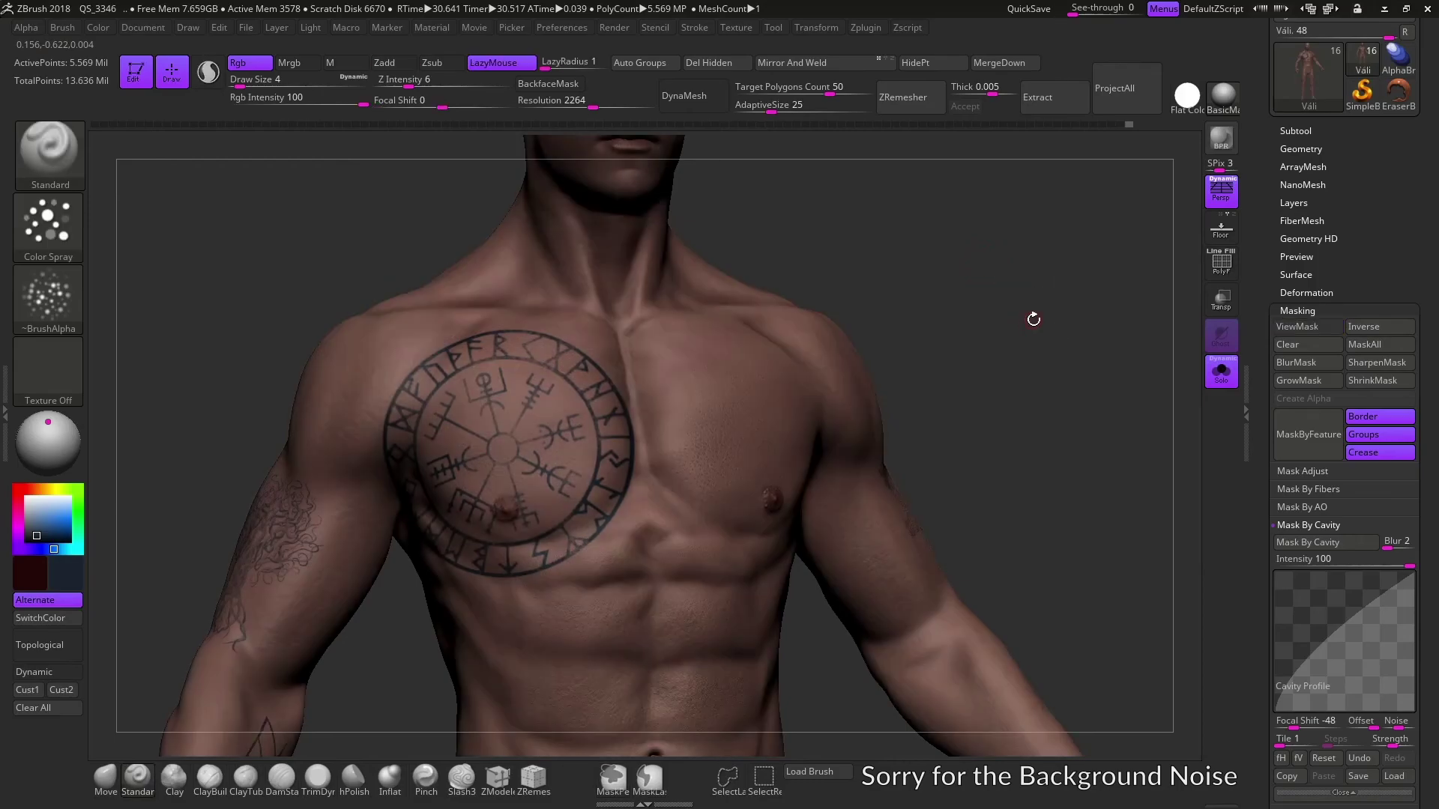
{"action": "mouse_move", "coordinate": [1032, 318]}
{"action": "left_mouse_down"}
{"action": "mouse_move", "coordinate": [920, 472]}
{"action": "mouse_move", "coordinate": [947, 305]}
{"action": "mouse_move", "coordinate": [1062, 235]}
{"action": "left_mouse_up"}
{"action": "left_click", "coordinate": [1314, 133]}
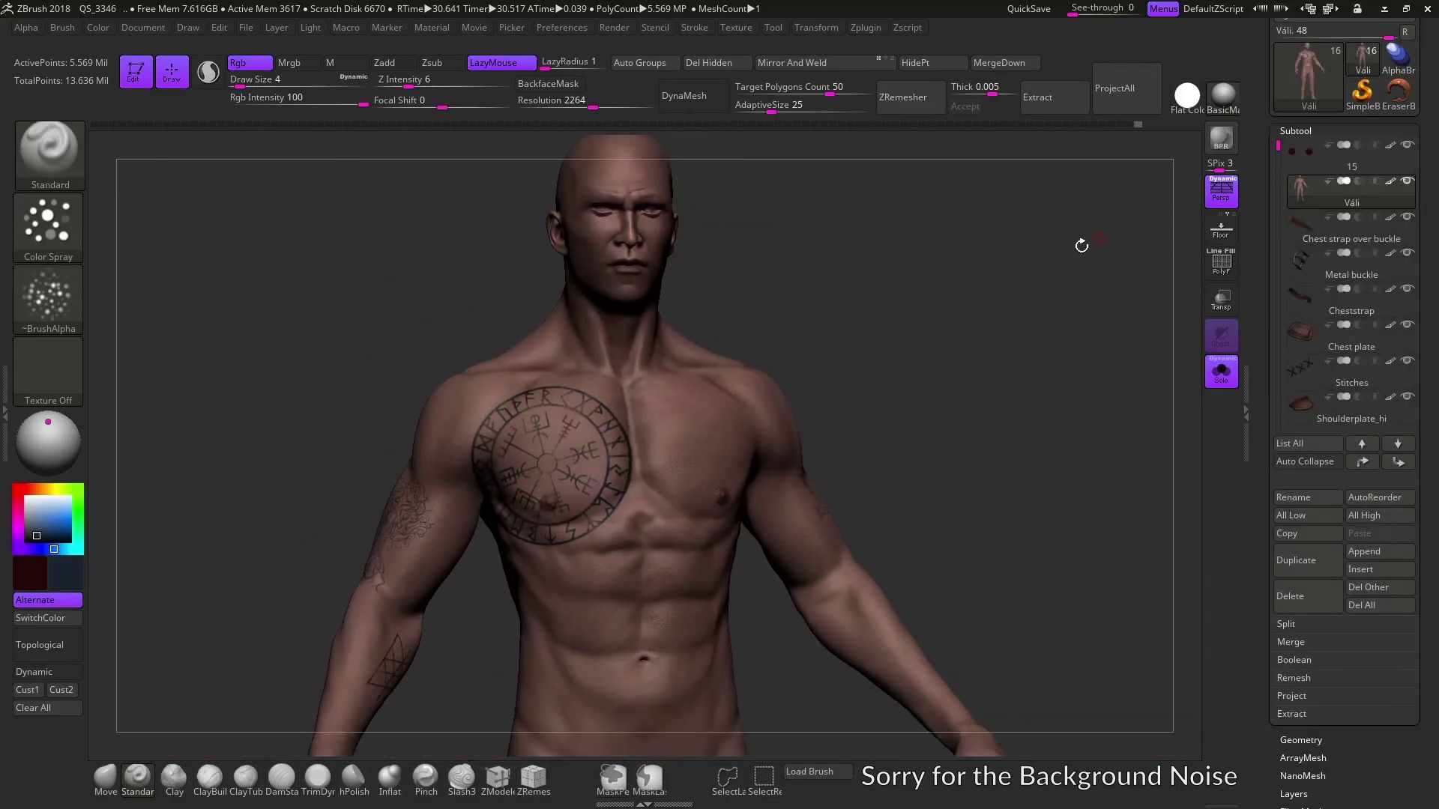
Show all SubTools again and switch the model to the Flat Color material
{"action": "key", "text": "ctrl+shift+s"}
{"action": "left_click_drag", "start_coordinate": [932, 244], "coordinate": [1223, 263]}
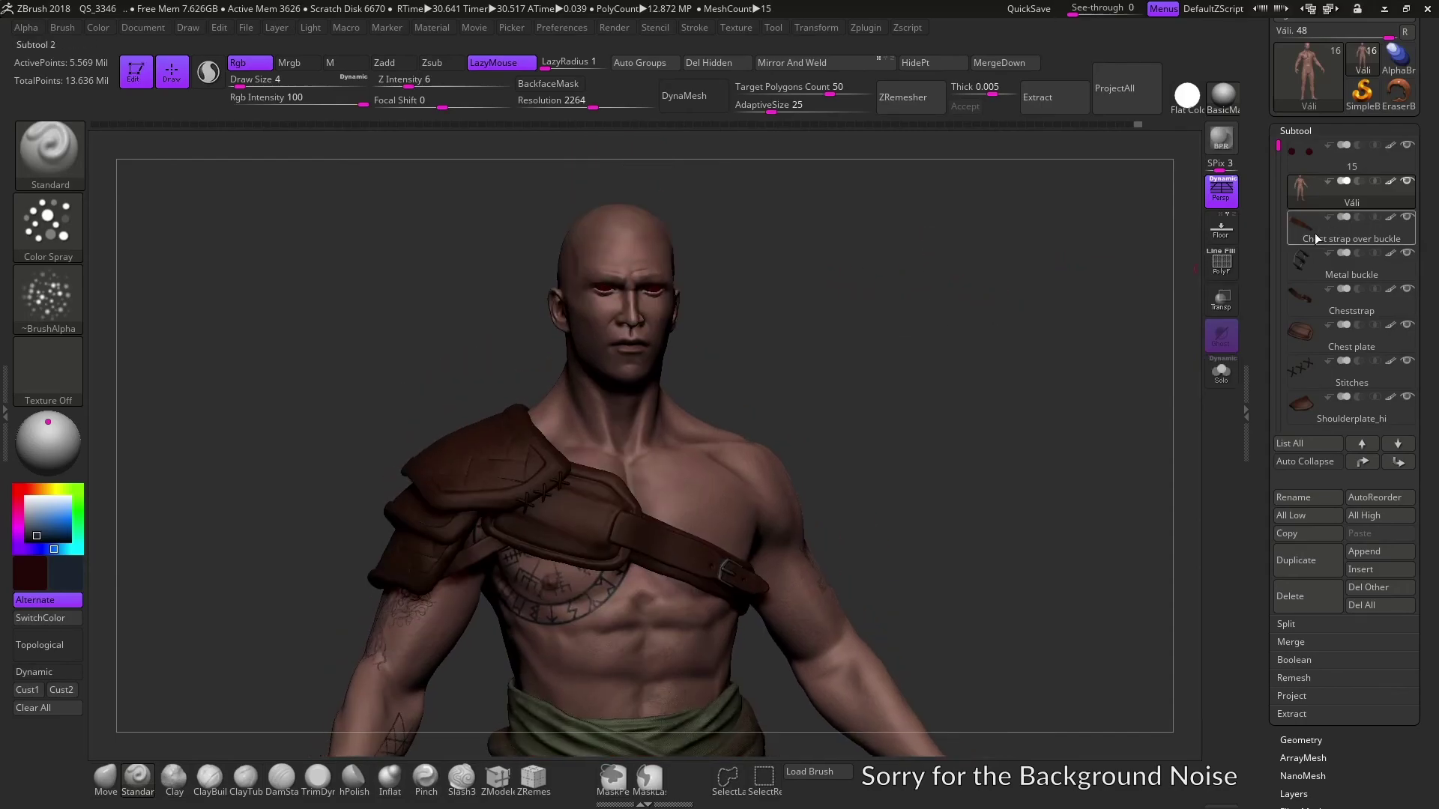
{"action": "left_click", "coordinate": [1187, 94]}
{"action": "left_click_drag", "start_coordinate": [794, 322], "coordinate": [848, 281]}
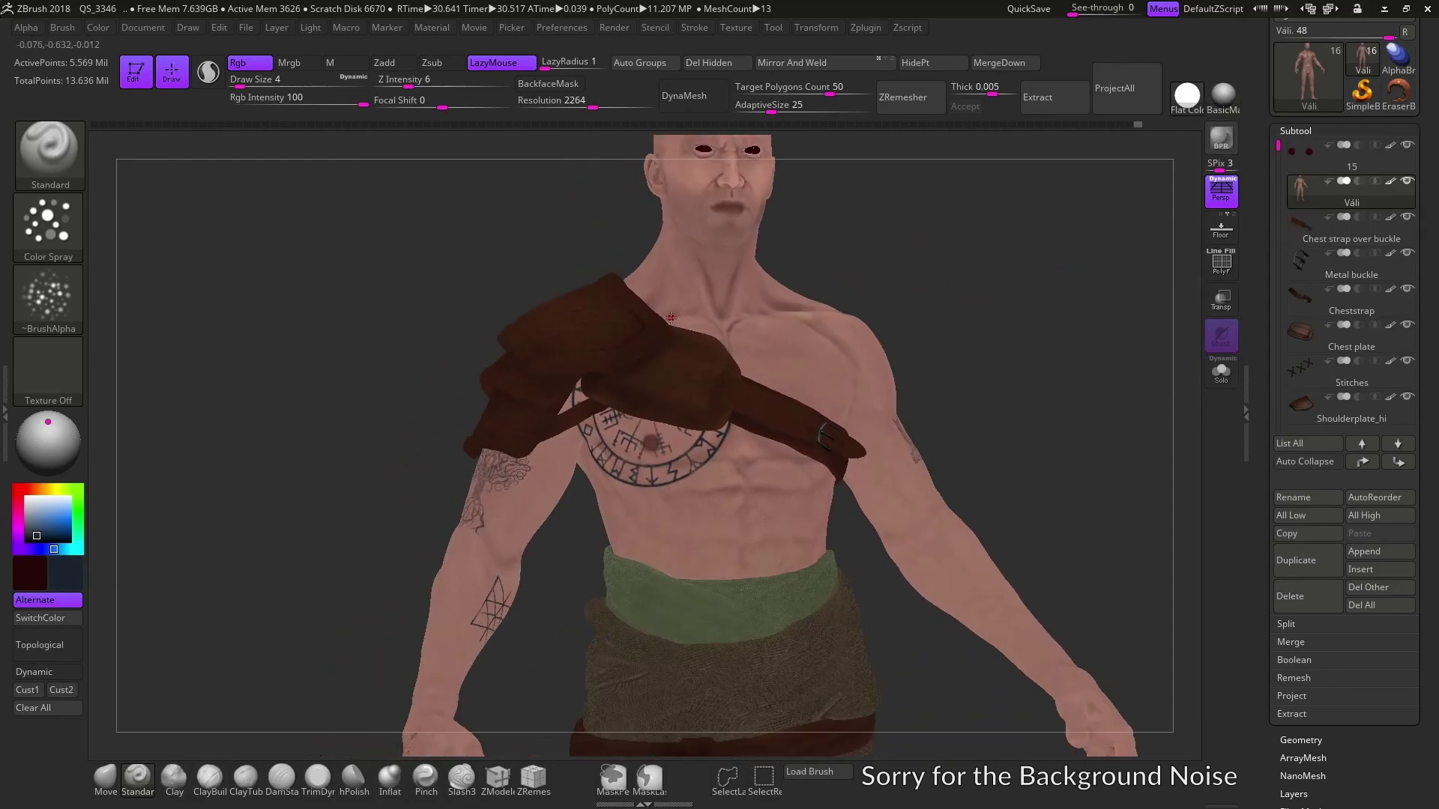
{"action": "left_click_drag", "start_coordinate": [1139, 431], "coordinate": [775, 520], "text": "alt"}
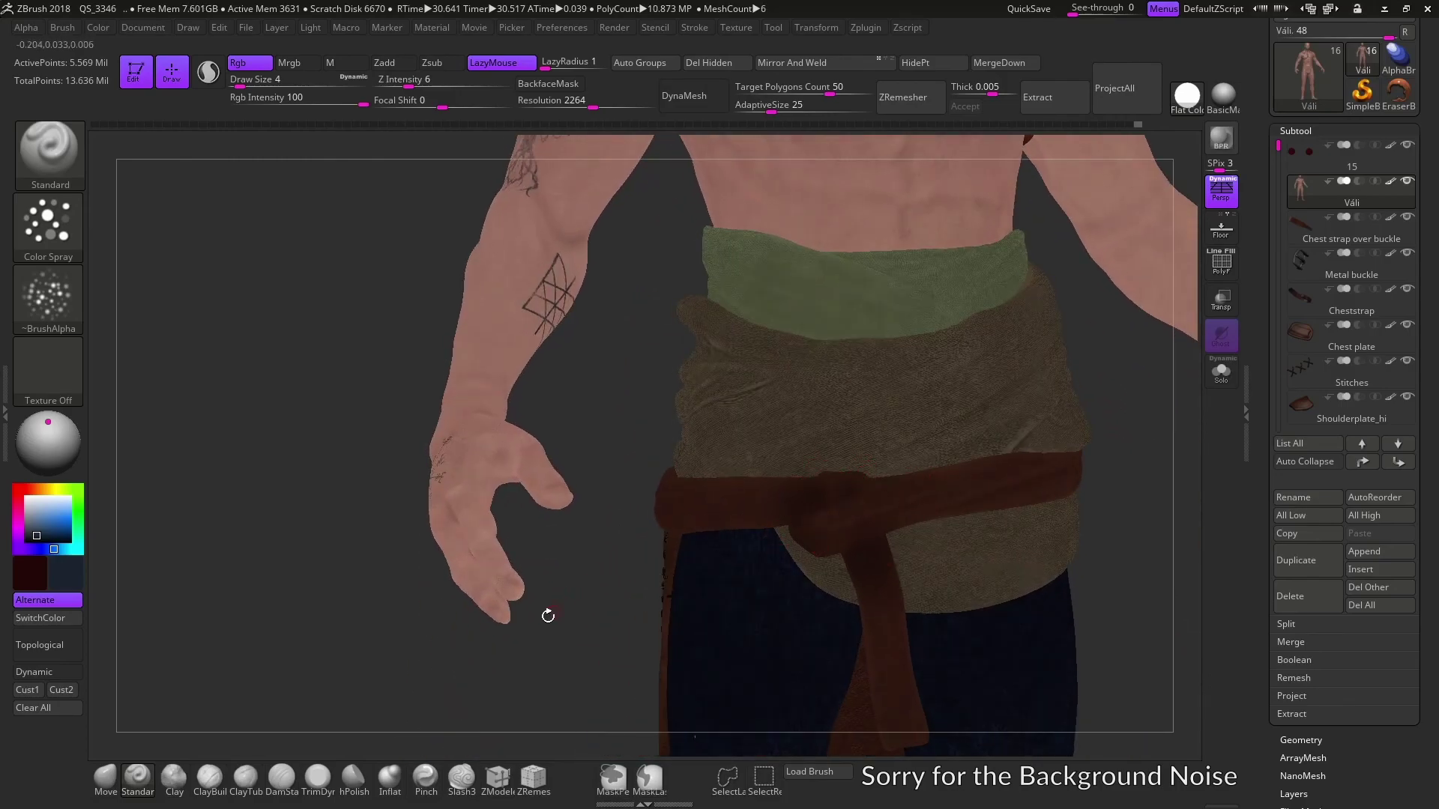
Orbit around the skirt's notched edge, legs and boots, then up to the arm and shoulder plate
{"action": "mouse_move", "coordinate": [547, 616]}
{"action": "left_mouse_down"}
{"action": "mouse_move", "coordinate": [1018, 520]}
{"action": "mouse_move", "coordinate": [416, 467]}
{"action": "mouse_move", "coordinate": [786, 572]}
{"action": "left_mouse_up"}
{"action": "left_click_drag", "start_coordinate": [1159, 542], "coordinate": [964, 511]}
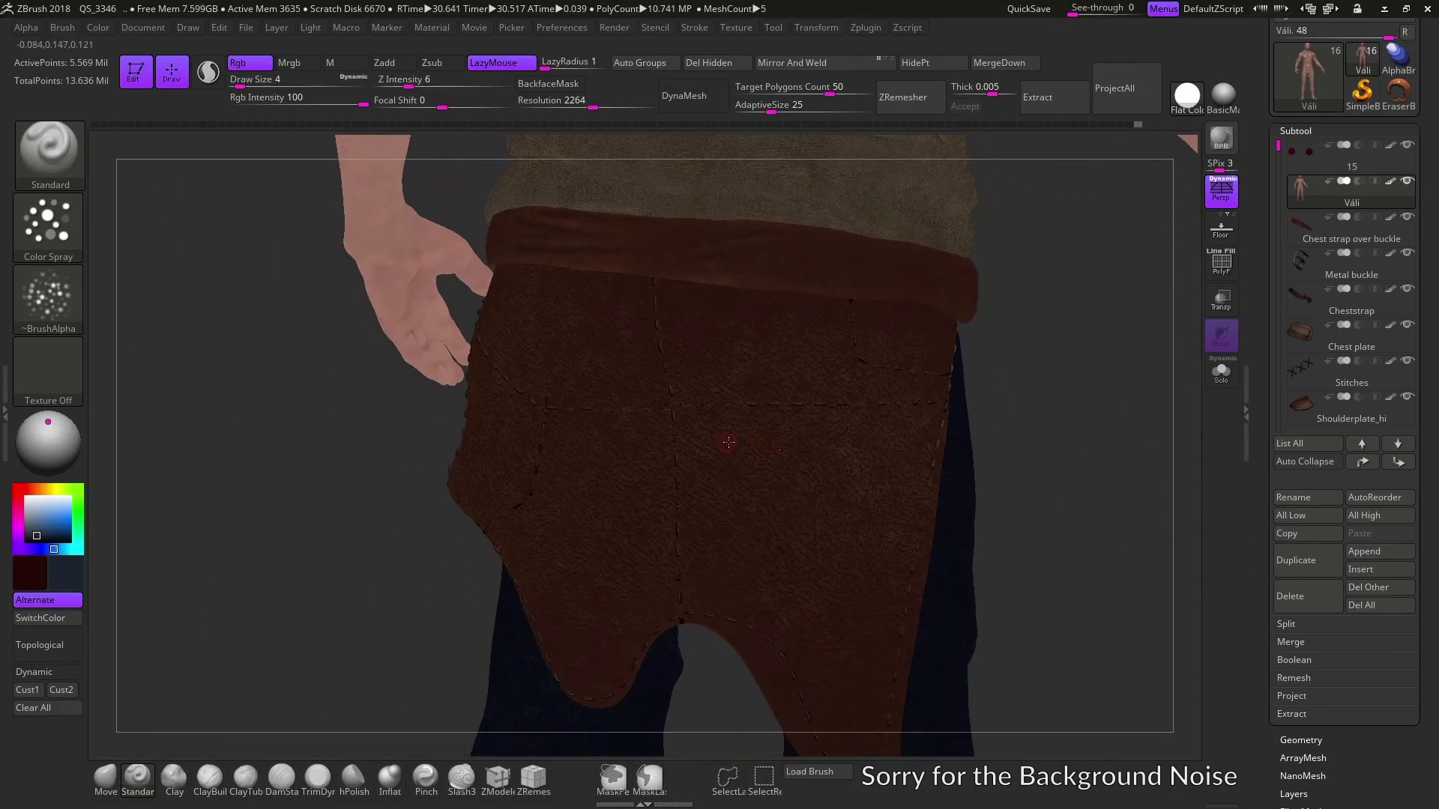
{"action": "mouse_move", "coordinate": [1077, 501]}
{"action": "left_mouse_down", "text": "alt"}
{"action": "mouse_move", "coordinate": [1034, 354]}
{"action": "mouse_move", "coordinate": [762, 389]}
{"action": "left_mouse_up", "text": "alt"}
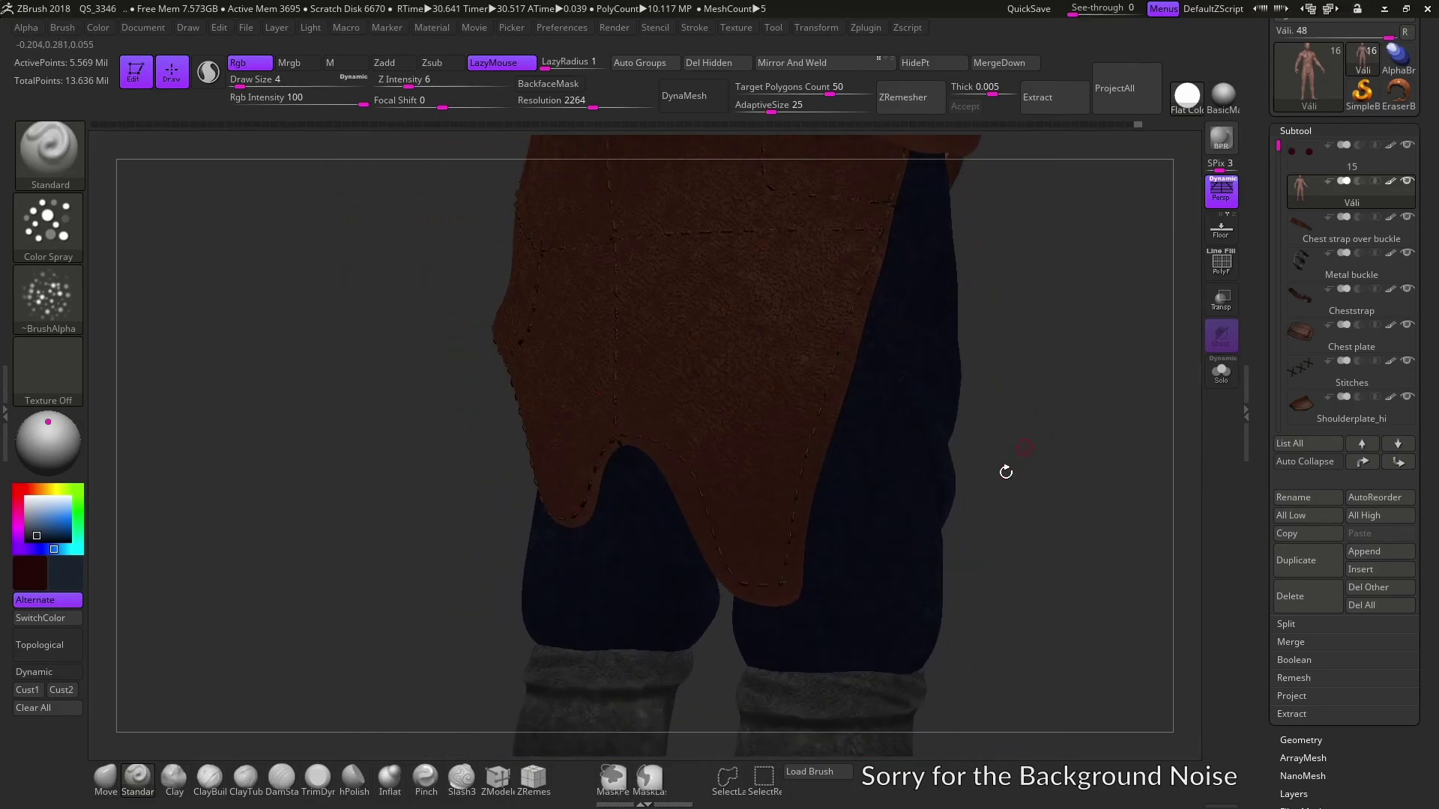
{"action": "mouse_move", "coordinate": [1006, 472]}
{"action": "left_mouse_down", "text": "alt"}
{"action": "mouse_move", "coordinate": [982, 508]}
{"action": "mouse_move", "coordinate": [899, 456]}
{"action": "left_mouse_up", "text": "alt"}
{"action": "mouse_move", "coordinate": [787, 746]}
{"action": "left_mouse_down"}
{"action": "mouse_move", "coordinate": [1096, 390]}
{"action": "mouse_move", "coordinate": [1040, 514]}
{"action": "mouse_move", "coordinate": [683, 298]}
{"action": "left_mouse_up"}
{"action": "mouse_move", "coordinate": [1040, 235]}
{"action": "left_mouse_down"}
{"action": "mouse_move", "coordinate": [1176, 212]}
{"action": "mouse_move", "coordinate": [1027, 384]}
{"action": "mouse_move", "coordinate": [787, 311]}
{"action": "left_mouse_up"}
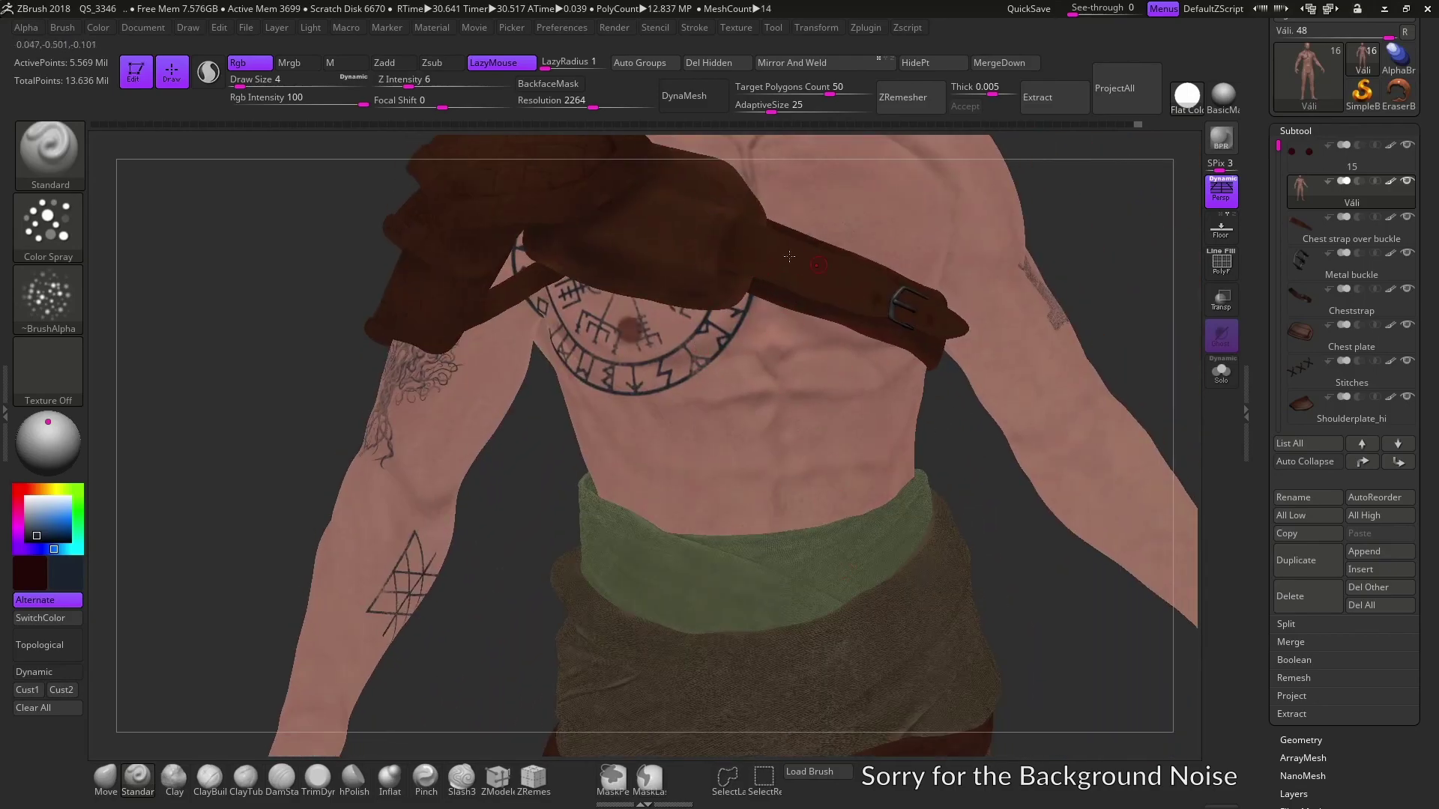
{"action": "left_click_drag", "start_coordinate": [1121, 157], "coordinate": [1038, 288]}
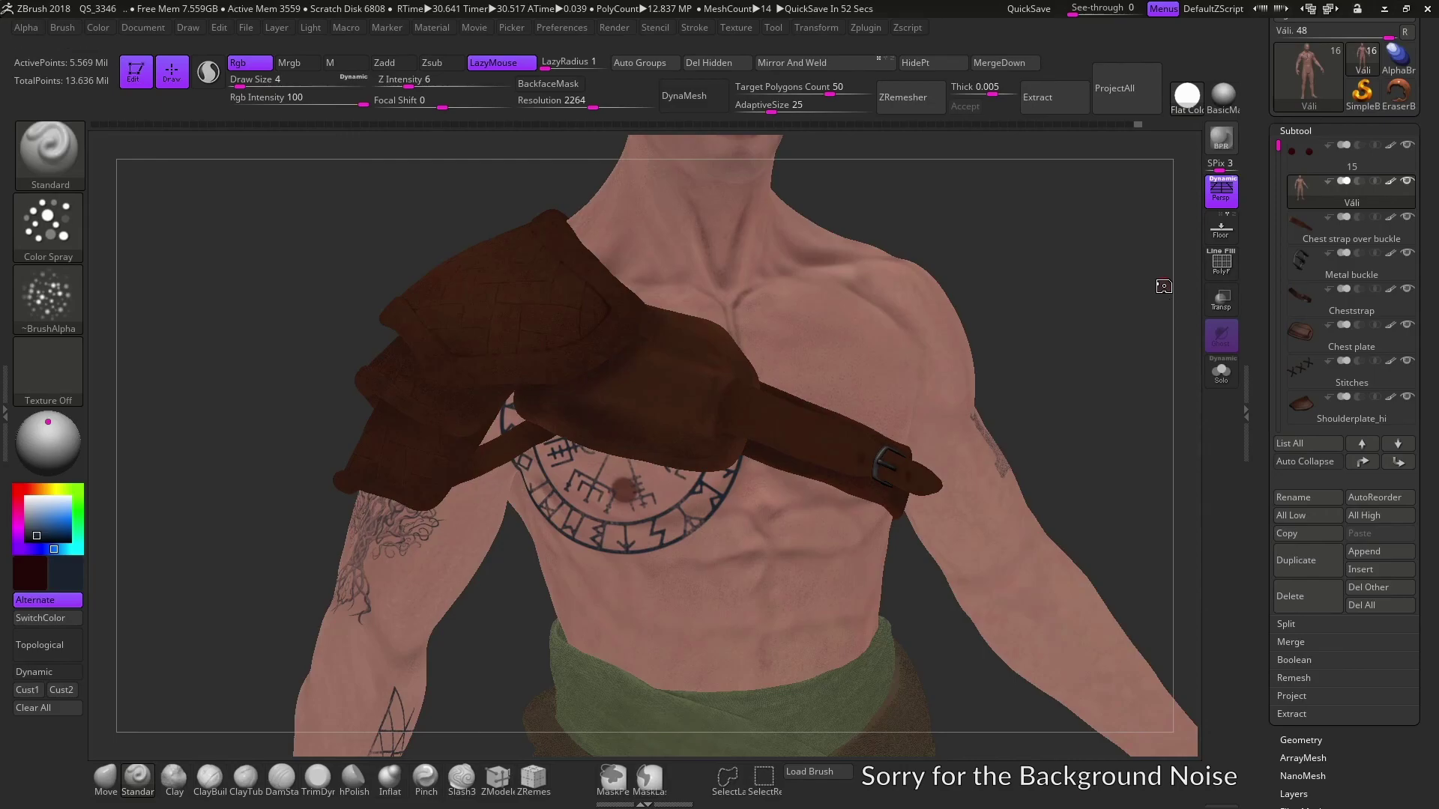
Apply BasicMaterial and orbit closely around the shoulder plate, chest tattoo and waist cloth
{"action": "left_click", "coordinate": [1223, 101]}
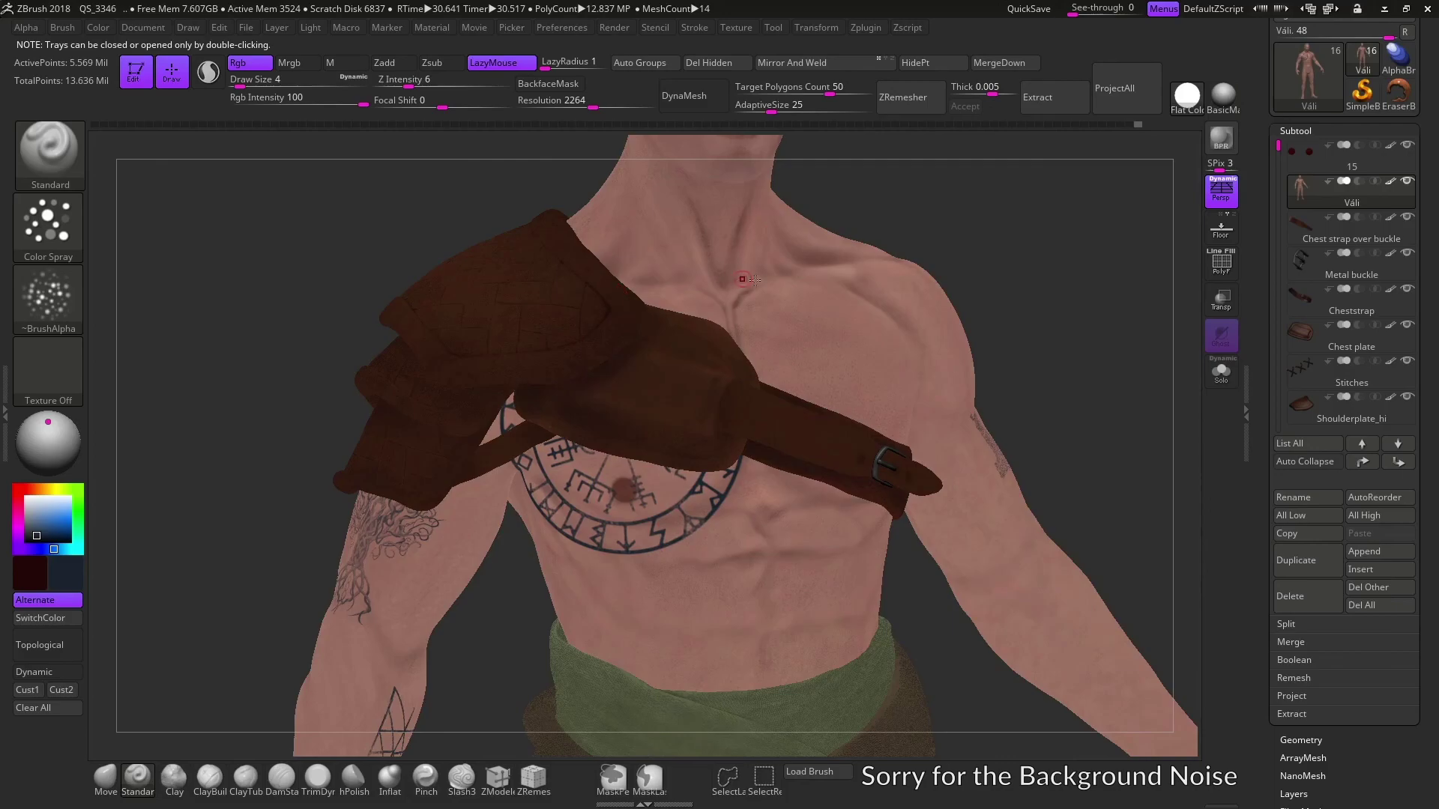
{"action": "left_click_drag", "start_coordinate": [1011, 211], "coordinate": [593, 308]}
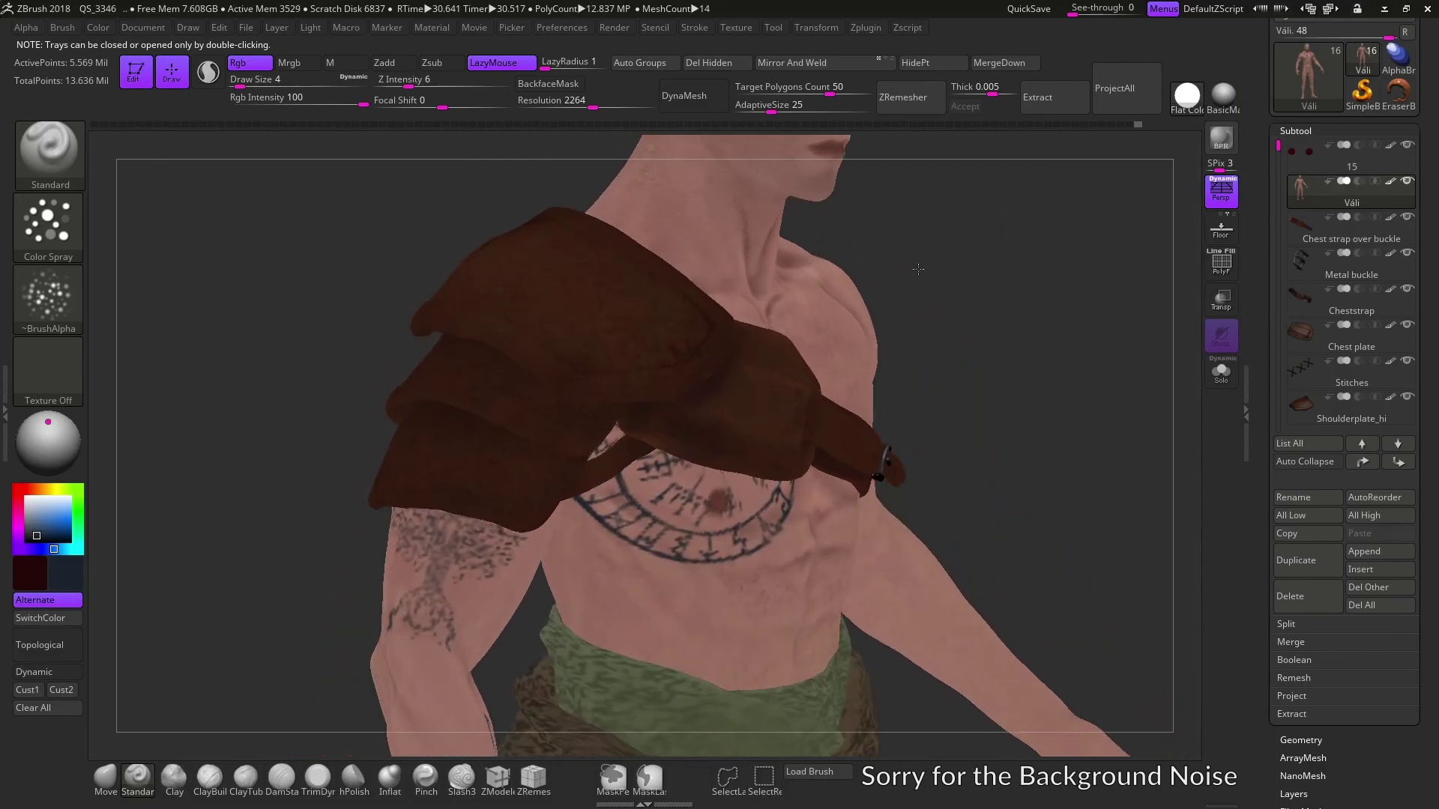
{"action": "left_click_drag", "start_coordinate": [395, 204], "coordinate": [732, 368]}
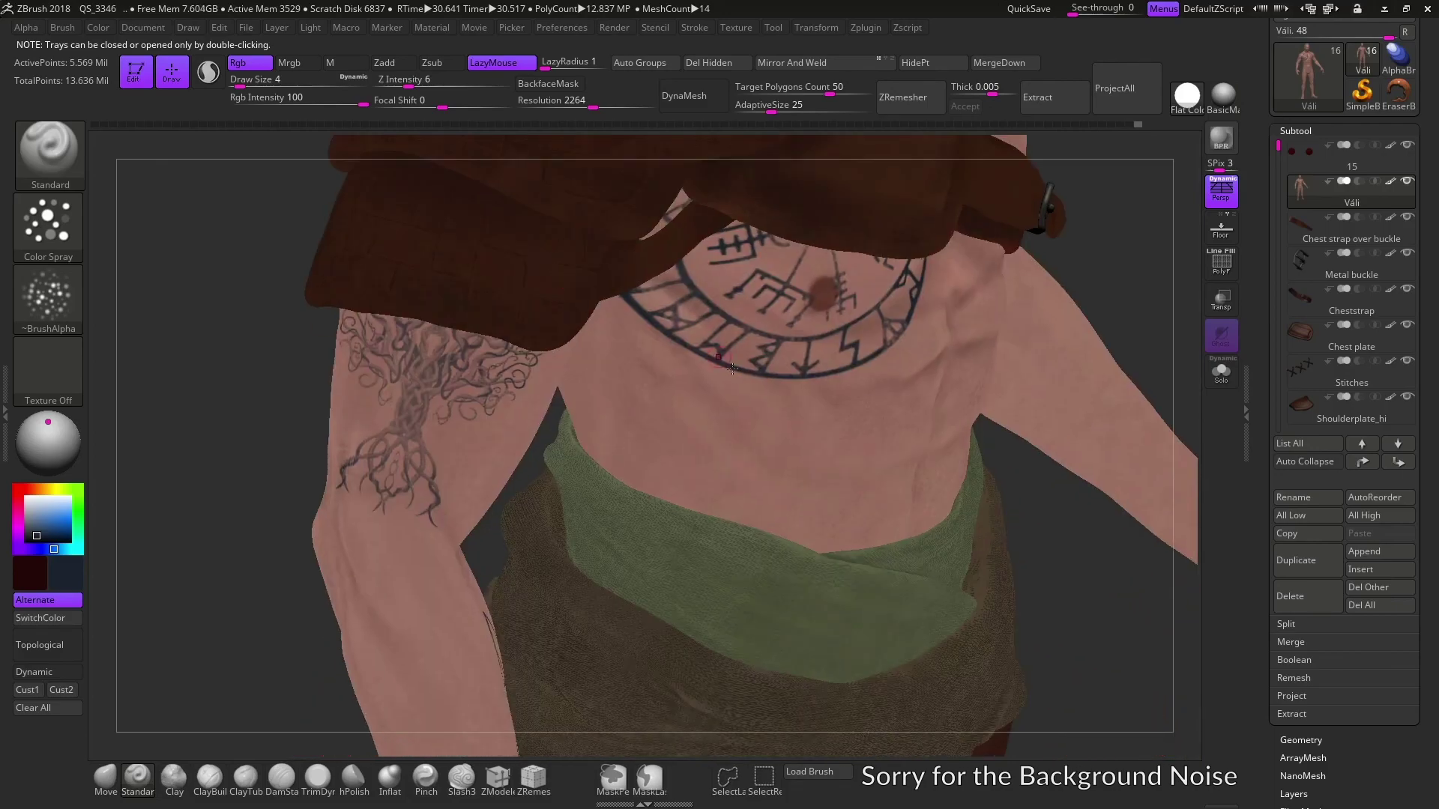
{"action": "left_click_drag", "start_coordinate": [1121, 358], "coordinate": [671, 297]}
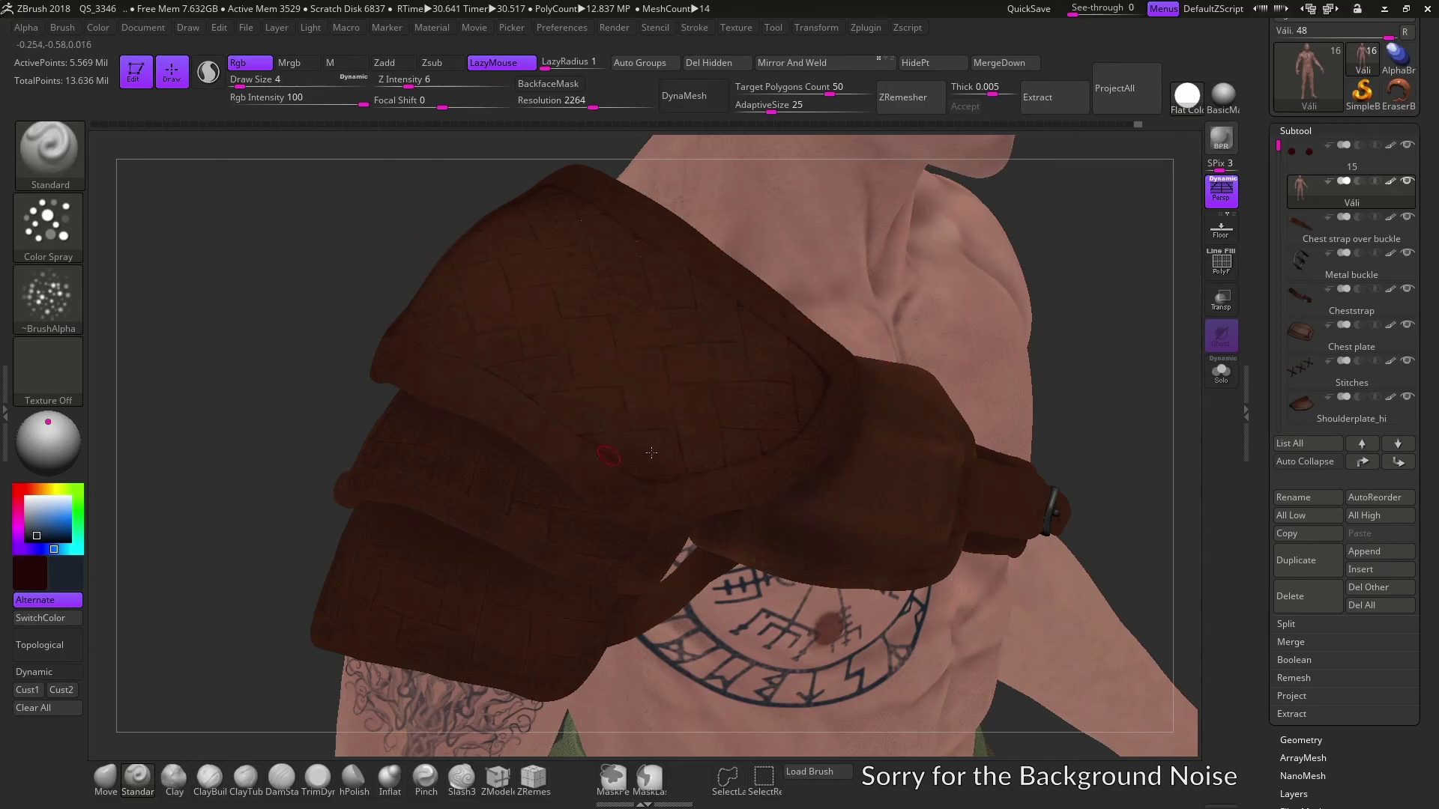
{"action": "left_click_drag", "start_coordinate": [1114, 298], "coordinate": [582, 345]}
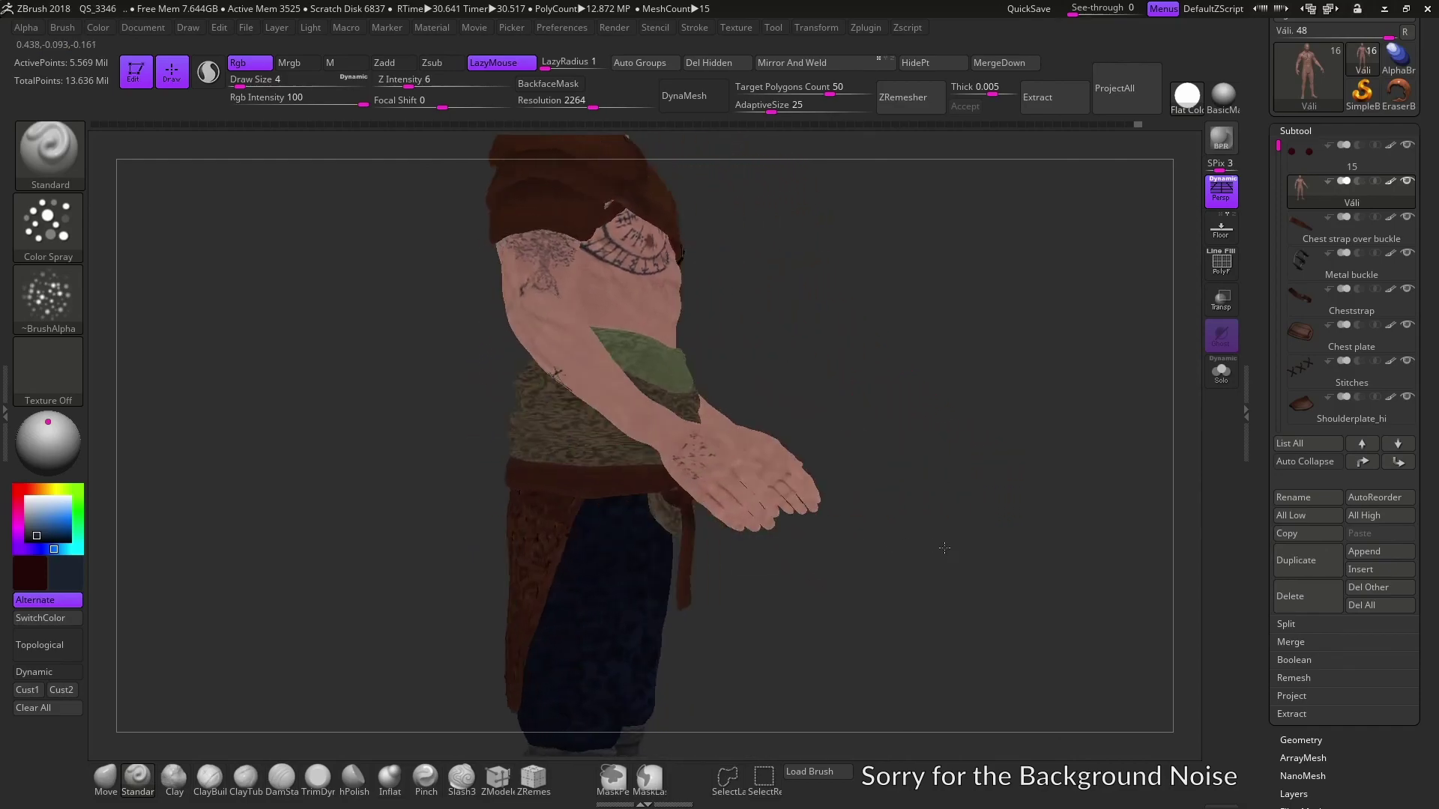
Orbit the lit figure from back to three-quarter views, showing the face and right side
{"action": "mouse_move", "coordinate": [858, 572]}
{"action": "left_mouse_down"}
{"action": "mouse_move", "coordinate": [1054, 477]}
{"action": "mouse_move", "coordinate": [1019, 372]}
{"action": "mouse_move", "coordinate": [941, 367]}
{"action": "mouse_move", "coordinate": [883, 289]}
{"action": "mouse_move", "coordinate": [841, 334]}
{"action": "mouse_move", "coordinate": [854, 270]}
{"action": "mouse_move", "coordinate": [848, 302]}
{"action": "left_mouse_up"}
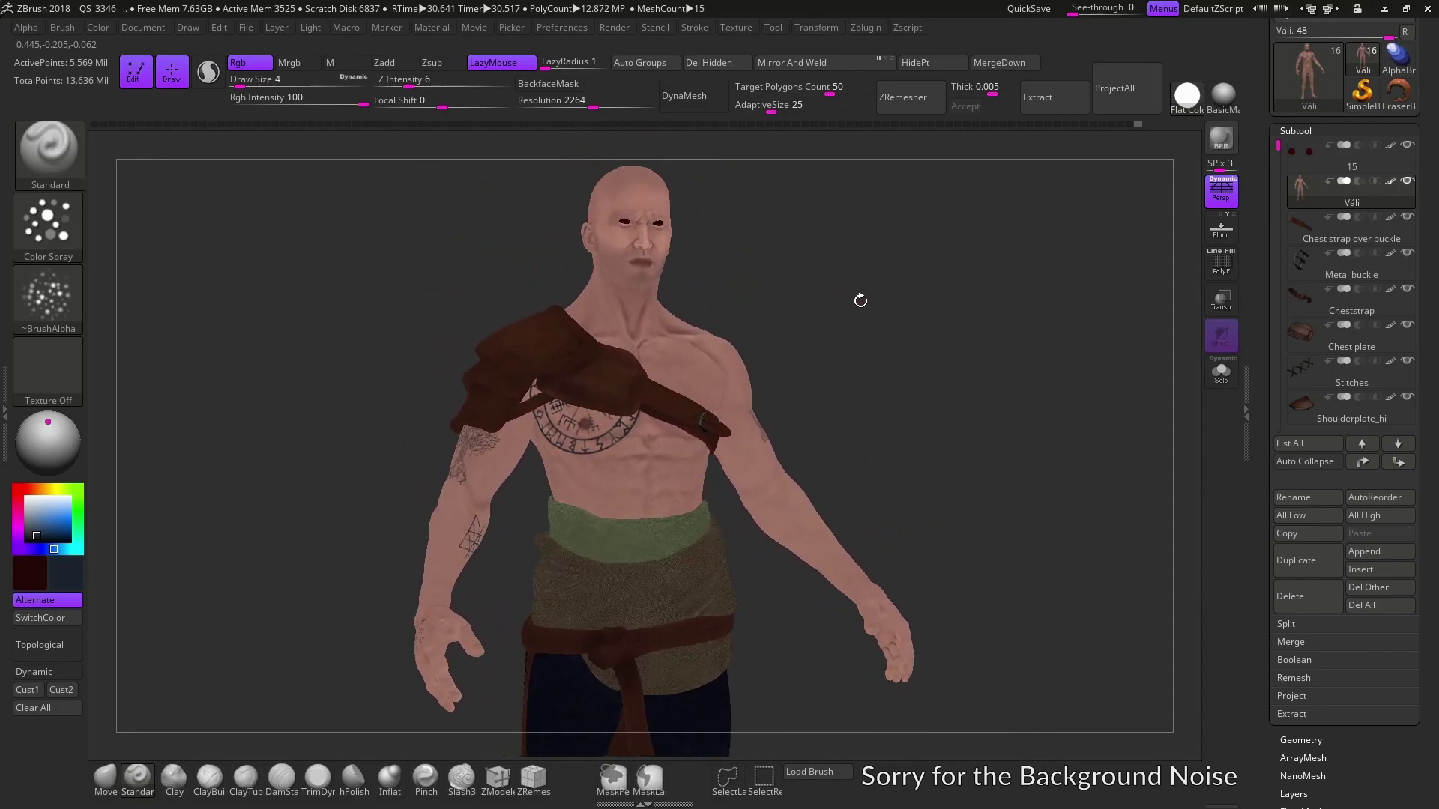
{"action": "mouse_move", "coordinate": [868, 434]}
{"action": "left_mouse_down"}
{"action": "mouse_move", "coordinate": [895, 303]}
{"action": "mouse_move", "coordinate": [829, 344]}
{"action": "mouse_move", "coordinate": [854, 299]}
{"action": "left_mouse_up"}
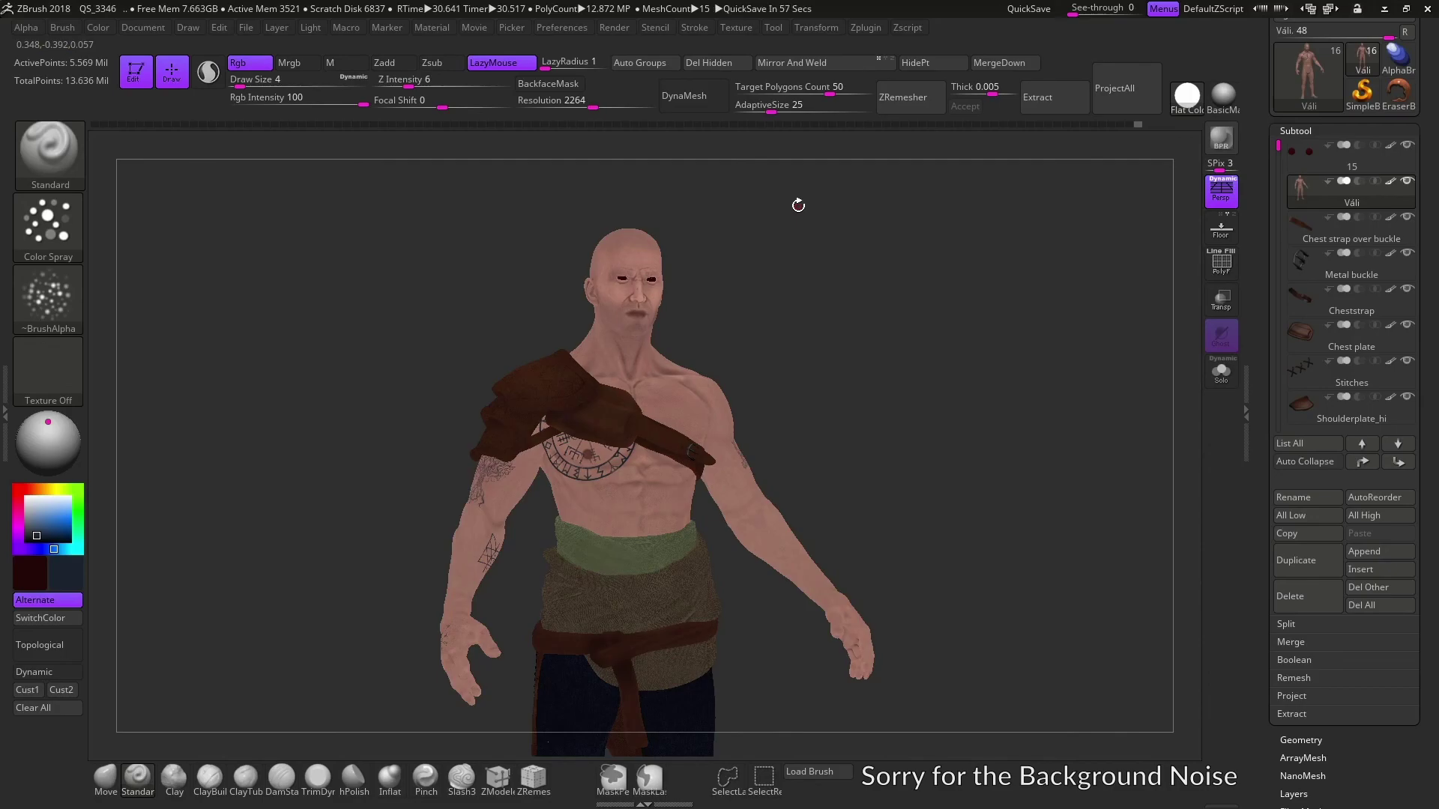
{"action": "mouse_move", "coordinate": [877, 305]}
{"action": "left_mouse_down"}
{"action": "mouse_move", "coordinate": [854, 324]}
{"action": "mouse_move", "coordinate": [869, 355]}
{"action": "mouse_move", "coordinate": [825, 388]}
{"action": "left_mouse_up"}
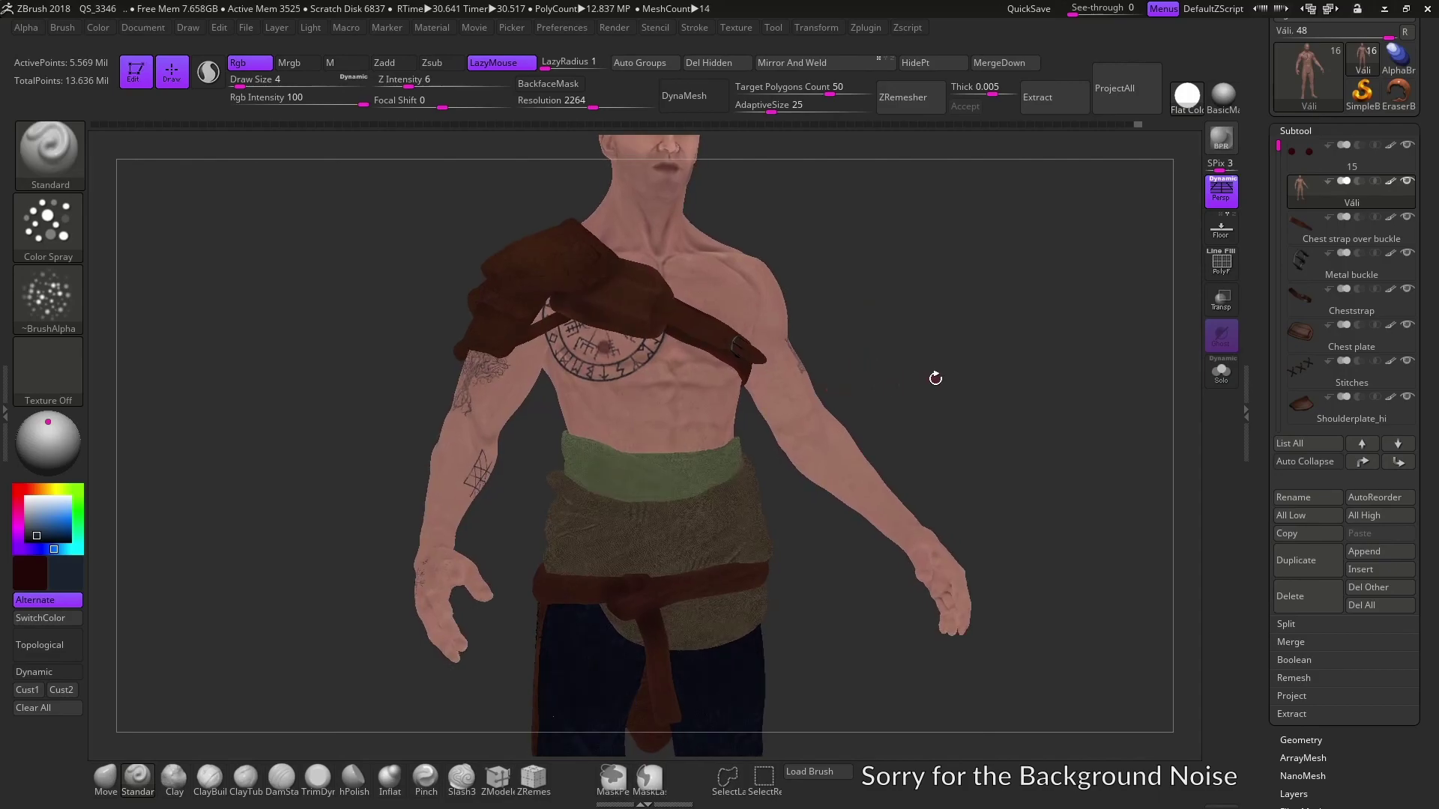
{"action": "left_click_drag", "start_coordinate": [935, 379], "coordinate": [907, 351]}
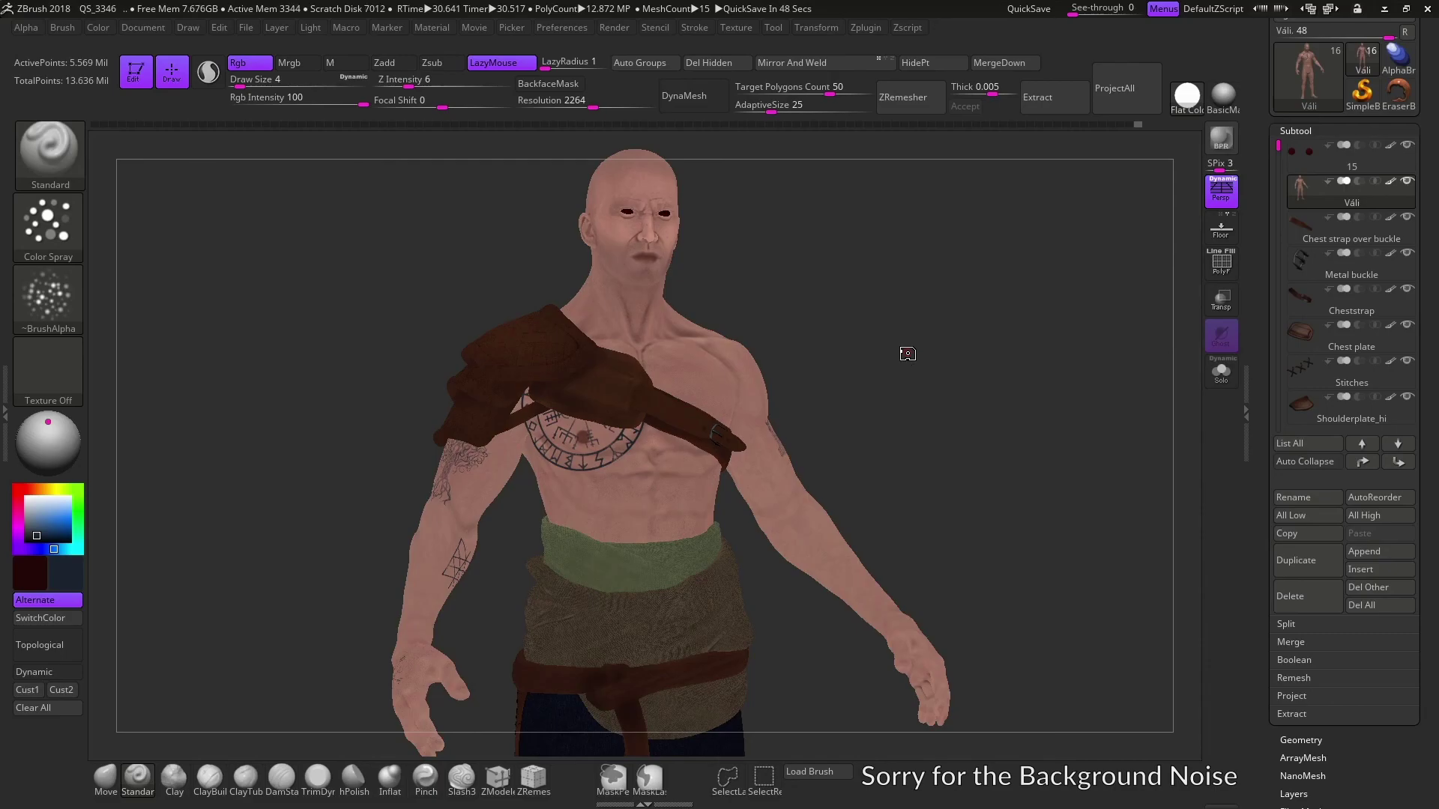
{"action": "mouse_move", "coordinate": [886, 347]}
{"action": "left_mouse_down"}
{"action": "mouse_move", "coordinate": [909, 355]}
{"action": "mouse_move", "coordinate": [883, 353]}
{"action": "left_mouse_up"}
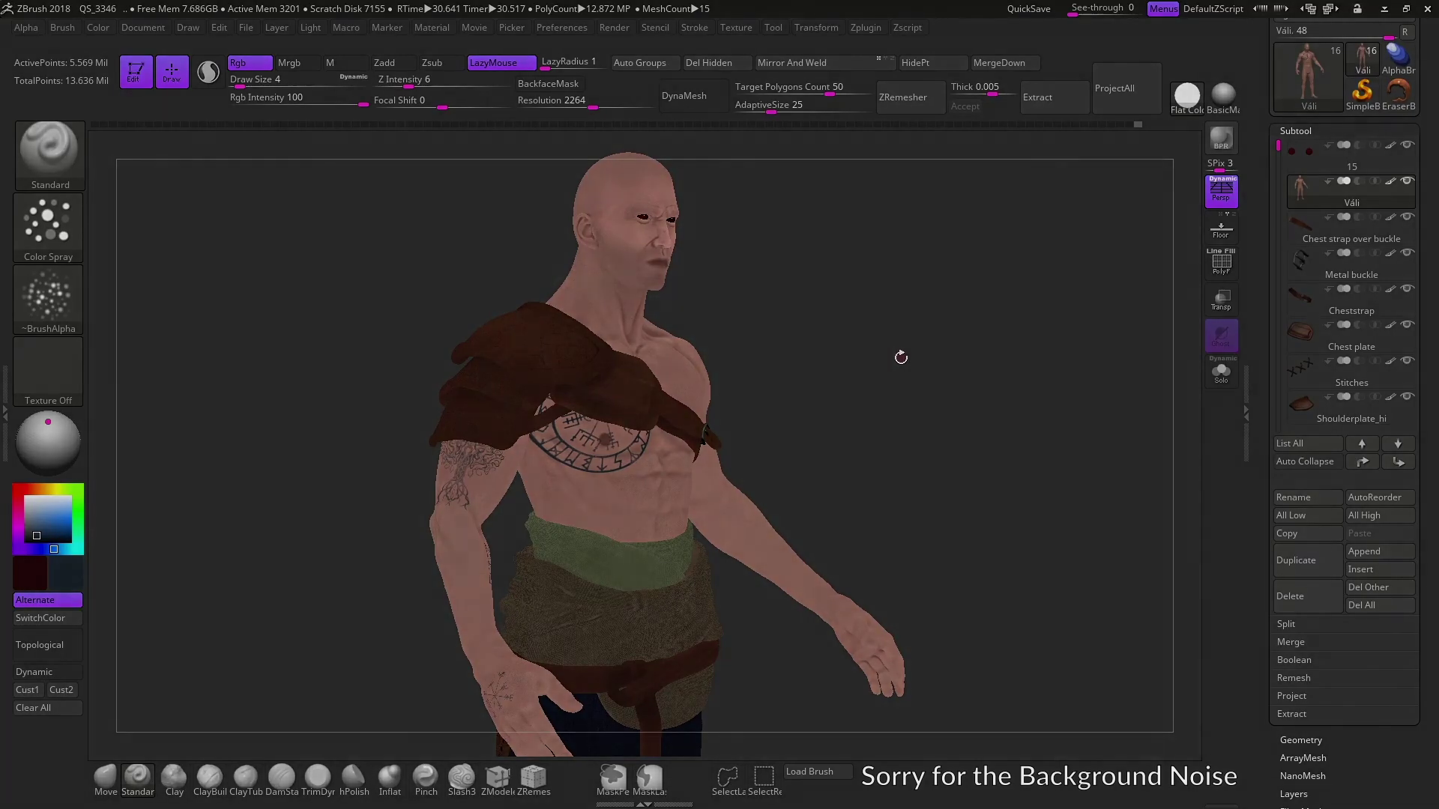